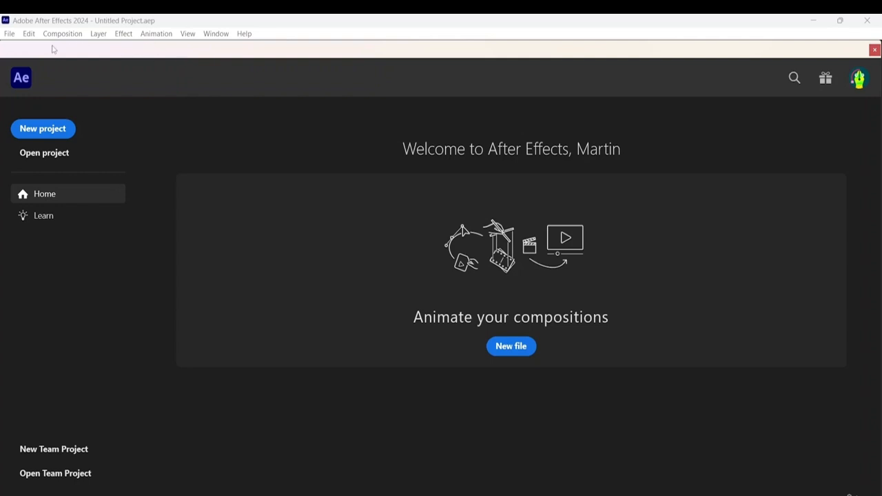
- Create a new, empty project from the welcome screen
{"action": "left_click", "coordinate": [9, 34]}
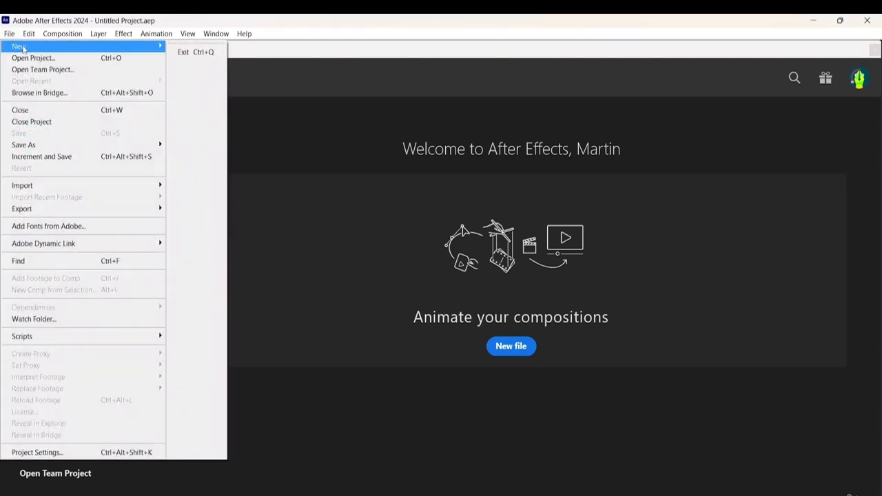
{"action": "mouse_move", "coordinate": [23, 48]}
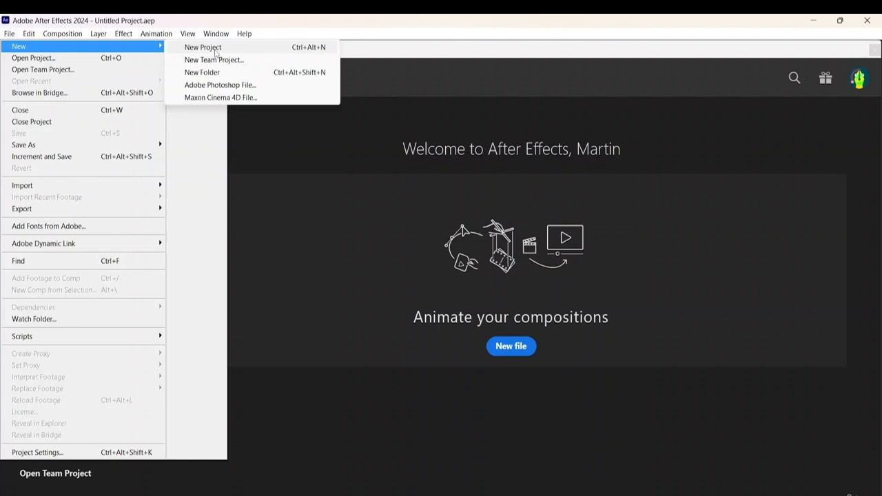
{"action": "left_click", "coordinate": [255, 152]}
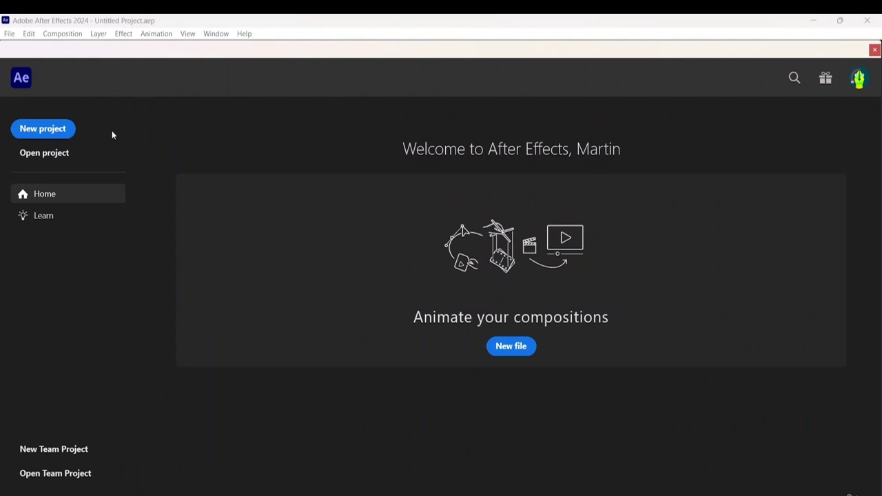
{"action": "left_click", "coordinate": [53, 129]}
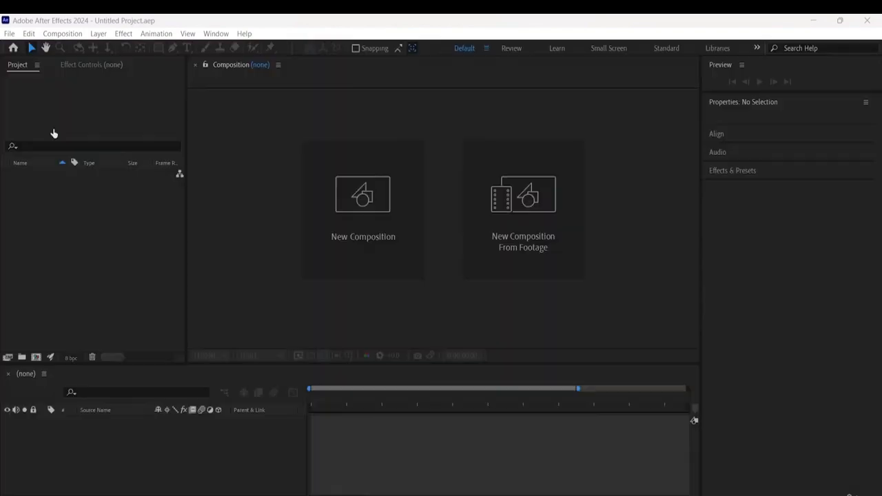
{"action": "left_click", "coordinate": [600, 142]}
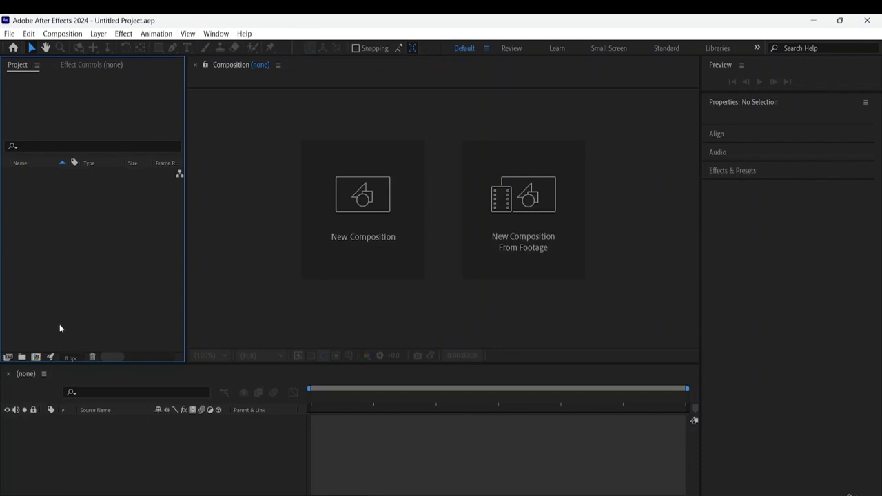
{"action": "left_click", "coordinate": [37, 358]}
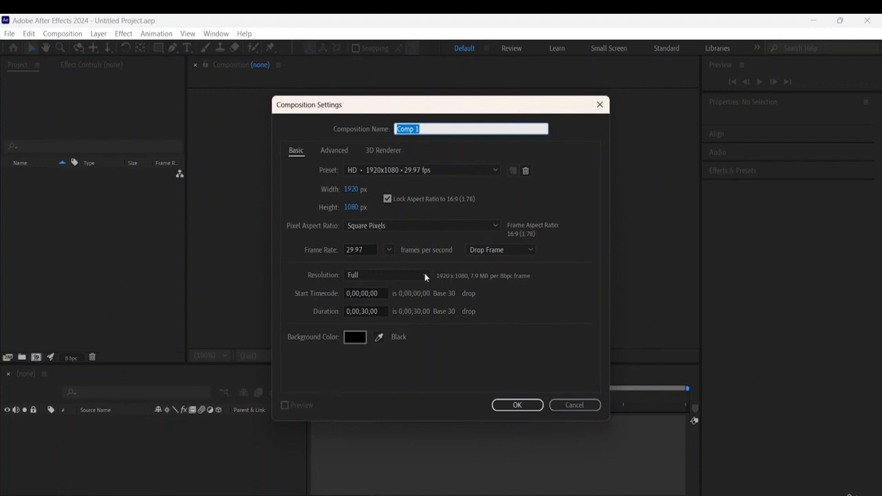
{"action": "left_click", "coordinate": [599, 105]}
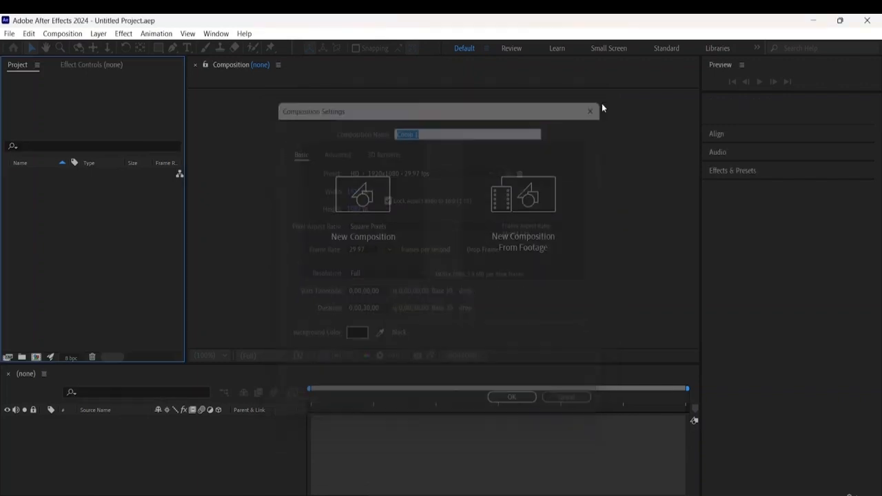
{"action": "left_click", "coordinate": [375, 204]}
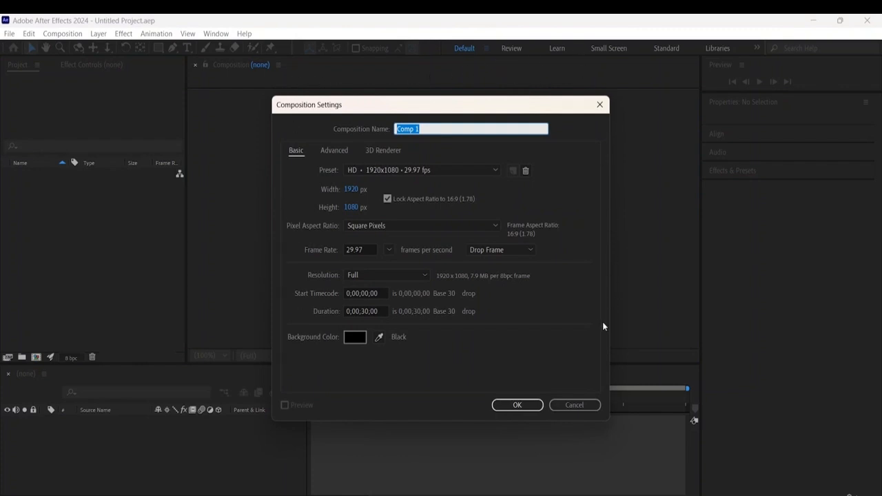
{"action": "left_click", "coordinate": [600, 104]}
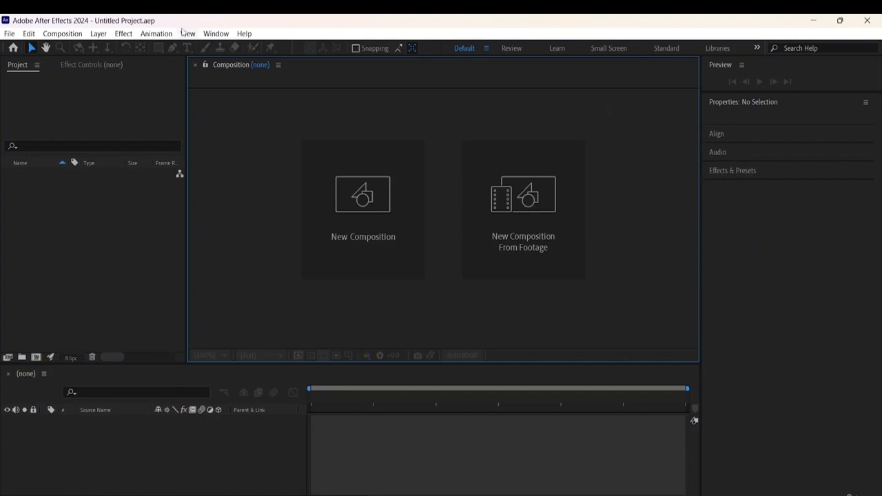
- Set up a new composition named Workspace using the HD 1920x1080 25 fps preset
{"action": "left_click", "coordinate": [13, 35]}
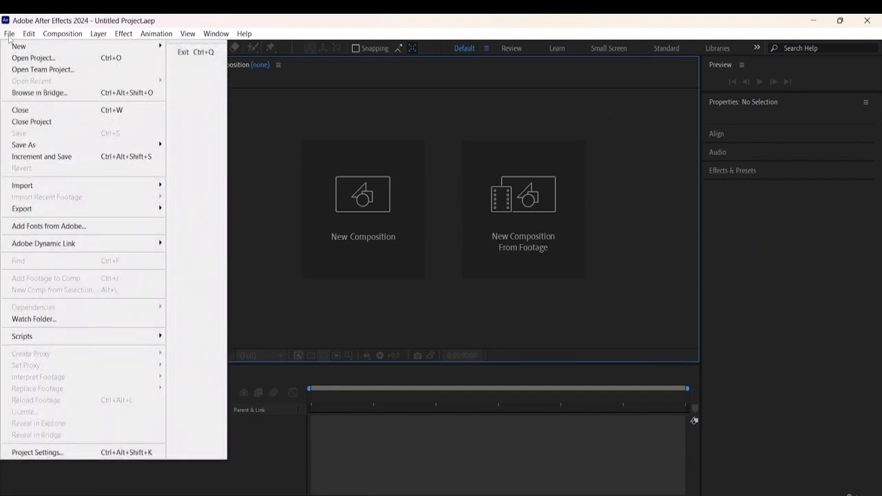
{"action": "mouse_move", "coordinate": [21, 48]}
{"action": "mouse_move", "coordinate": [60, 37]}
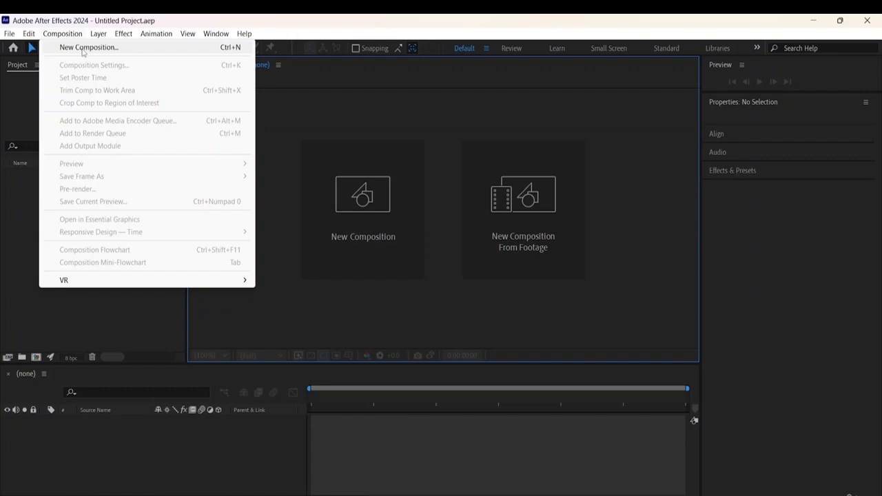
{"action": "left_click", "coordinate": [83, 48]}
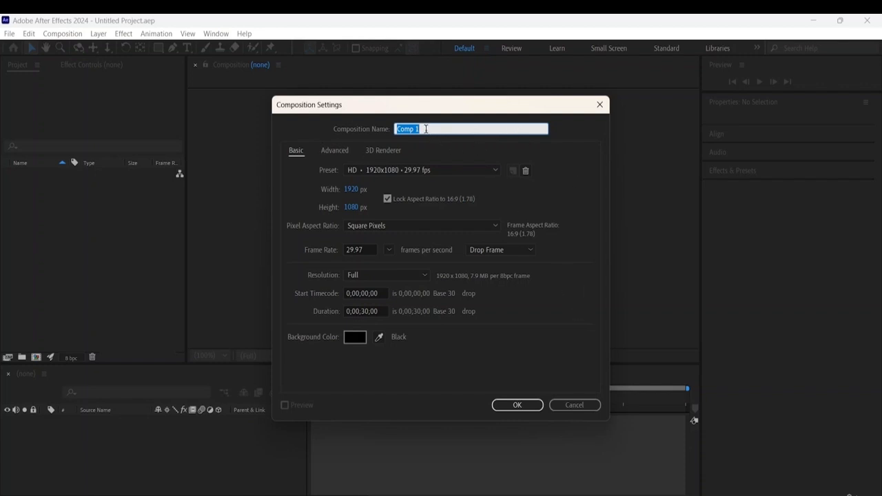
{"action": "key", "text": "BackSpace"}
{"action": "type", "text": "Workspace"}
{"action": "left_click", "coordinate": [466, 169]}
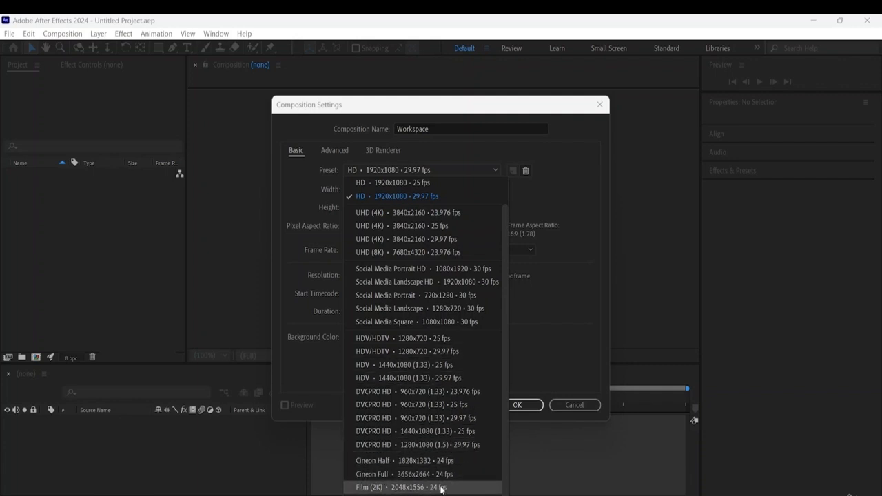
{"action": "left_click", "coordinate": [397, 184]}
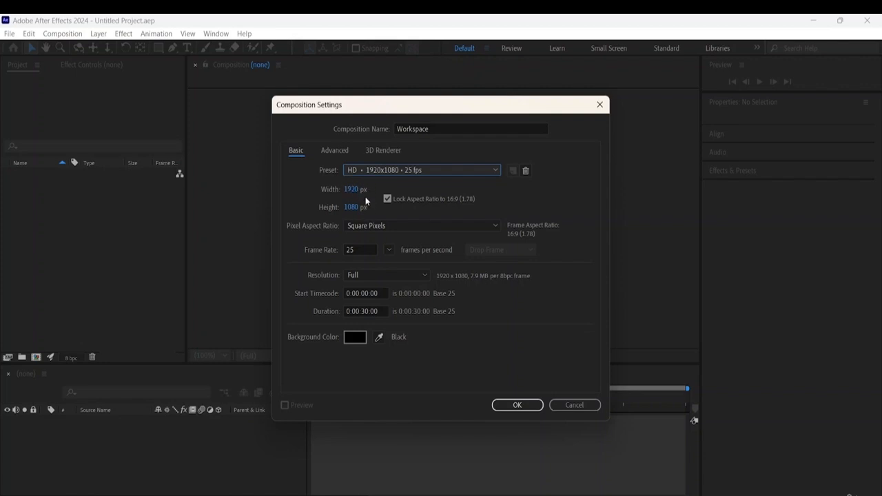
{"action": "left_click", "coordinate": [526, 171]}
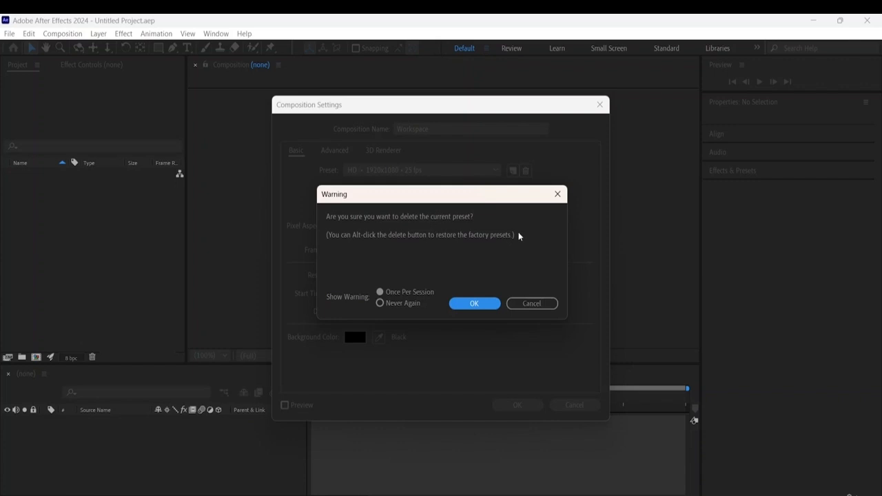
{"action": "left_click", "coordinate": [537, 303]}
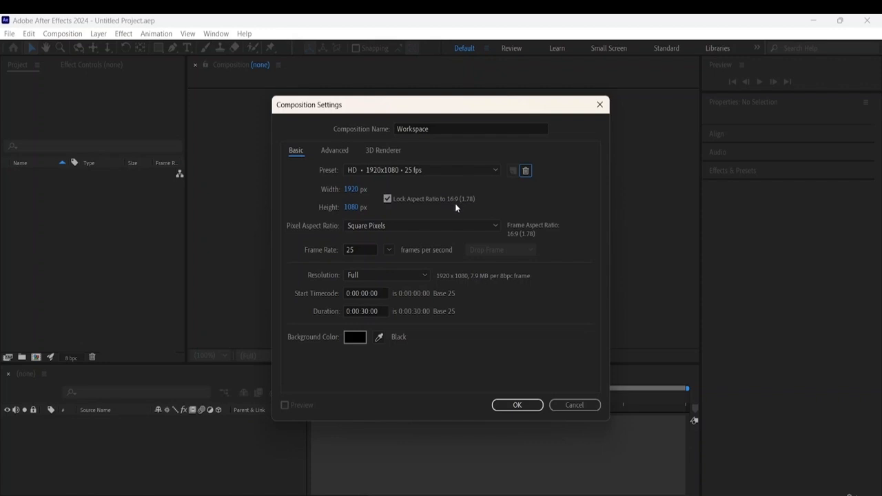
{"action": "left_click", "coordinate": [389, 201]}
{"action": "left_click", "coordinate": [389, 201]}
- Examine the available pixel aspect ratio, frame rate and resolution options for the Workspace composition
{"action": "left_click", "coordinate": [430, 222]}
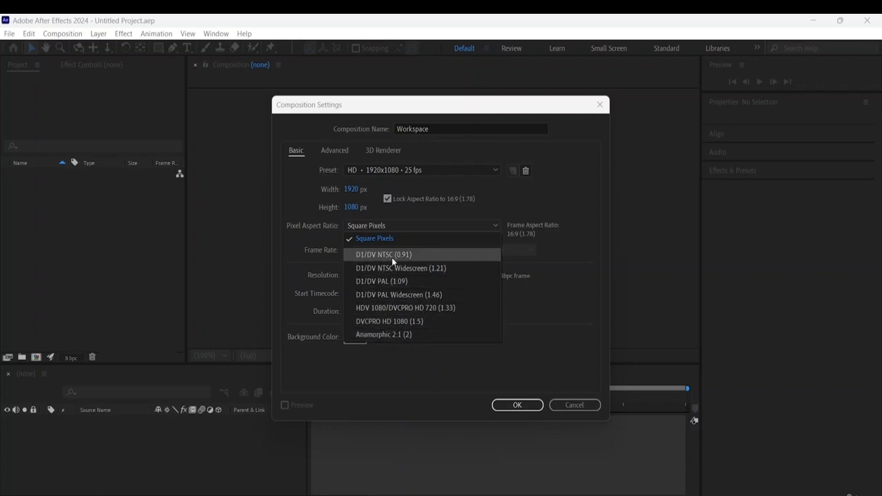
{"action": "left_click", "coordinate": [398, 238]}
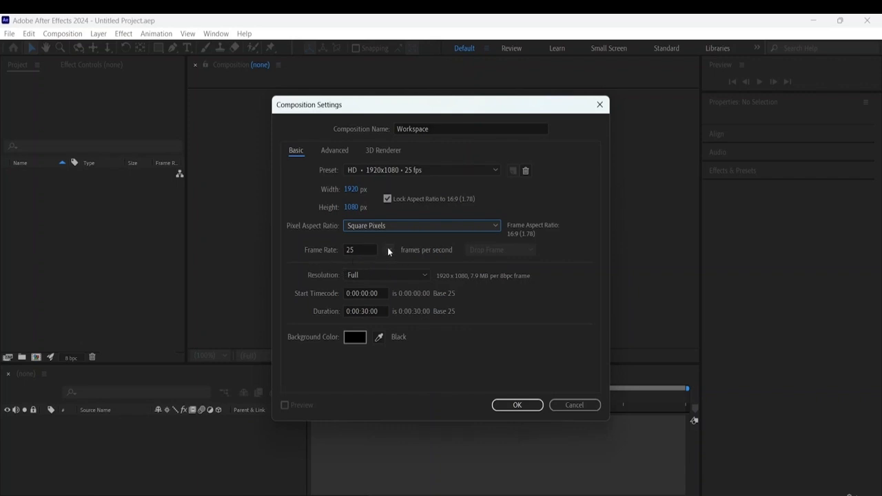
{"action": "left_click", "coordinate": [389, 250]}
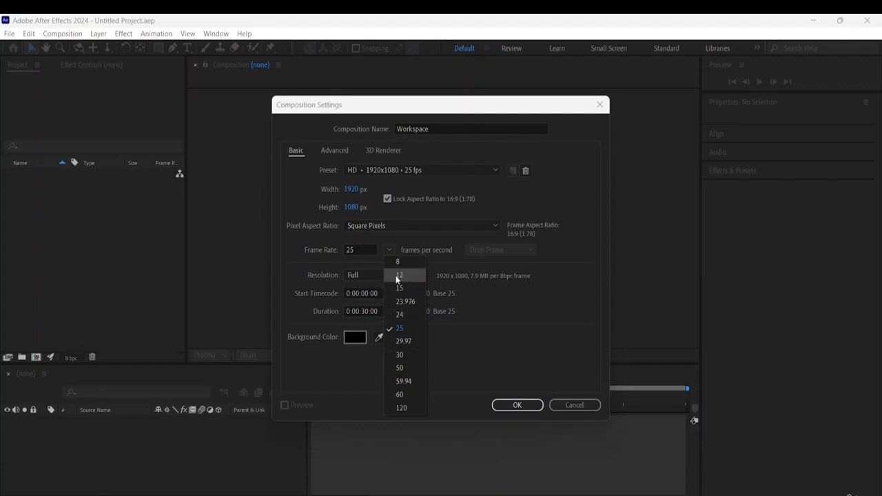
{"action": "left_click", "coordinate": [583, 287]}
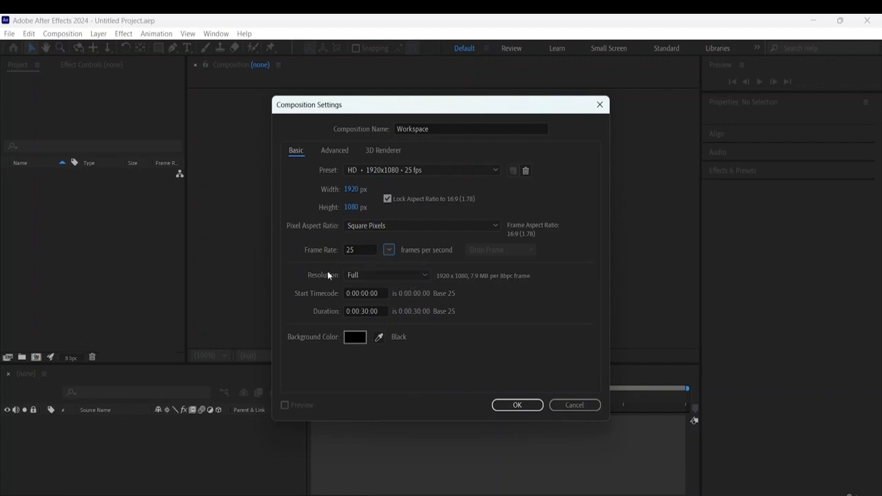
{"action": "left_click", "coordinate": [421, 275]}
{"action": "left_click", "coordinate": [421, 275]}
{"action": "left_click", "coordinate": [422, 274]}
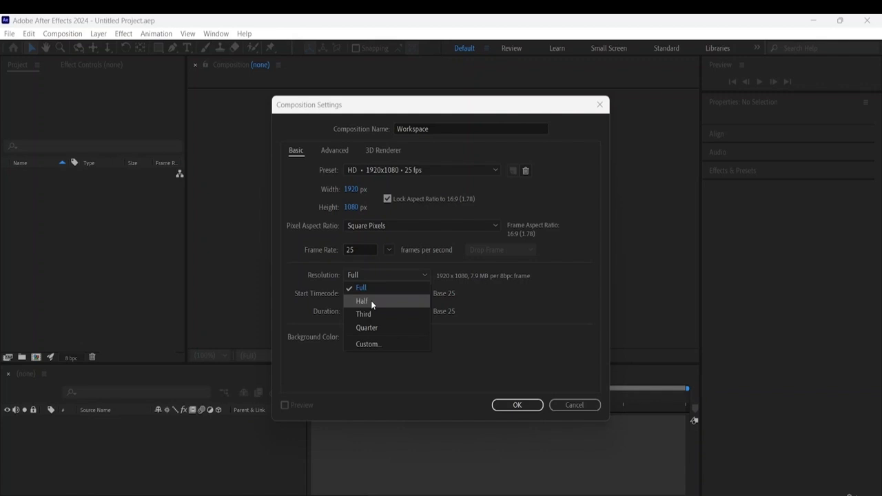
{"action": "left_click", "coordinate": [580, 300]}
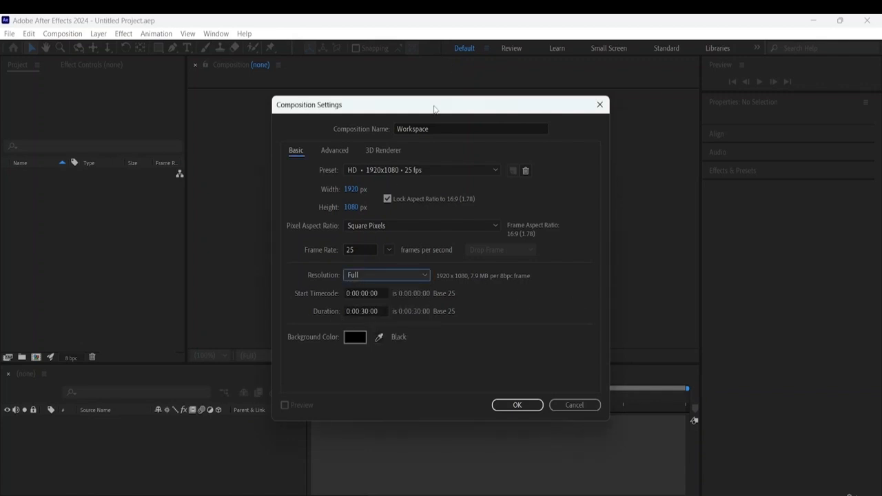
- Set the Workspace composition's duration to 15 seconds (0:00:15:00)
{"action": "left_click_drag", "start_coordinate": [433, 109], "coordinate": [671, 78]}
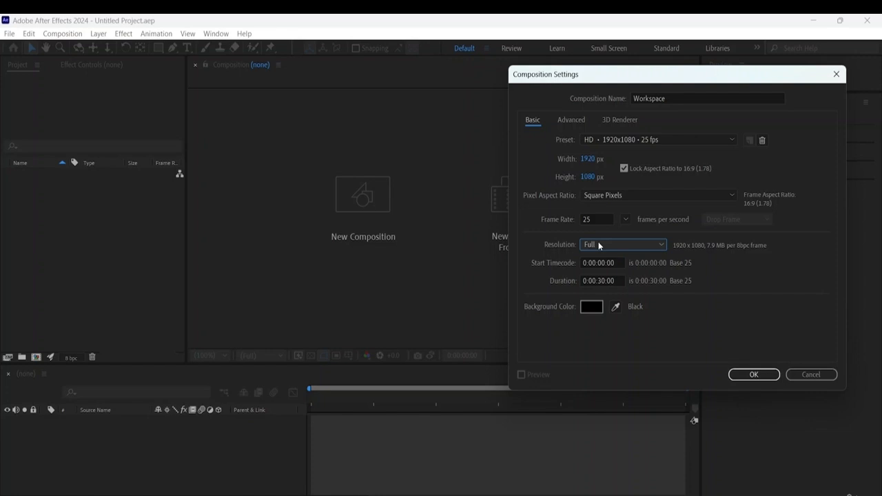
{"action": "left_click", "coordinate": [612, 282]}
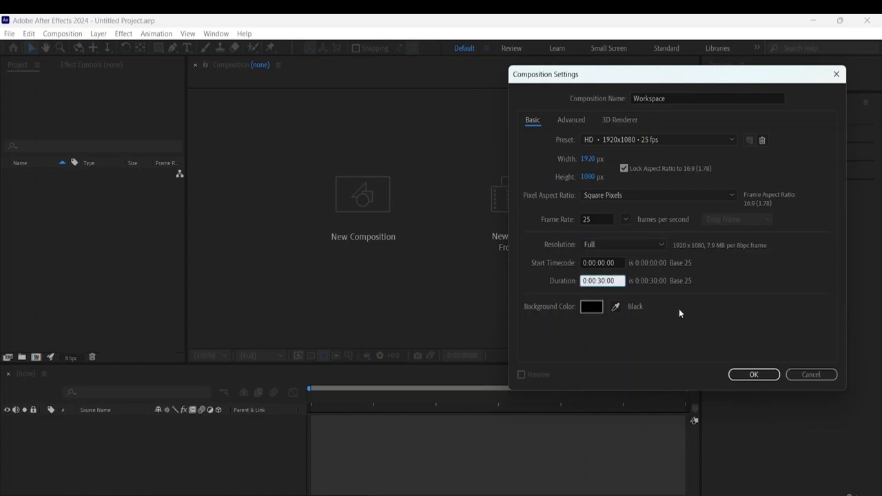
{"action": "key", "text": "BackSpace"}
{"action": "key", "text": "BackSpace"}
{"action": "type", "text": "15"}
- Set the composition's background color to pale red, F4C6C6
{"action": "left_click", "coordinate": [590, 307]}
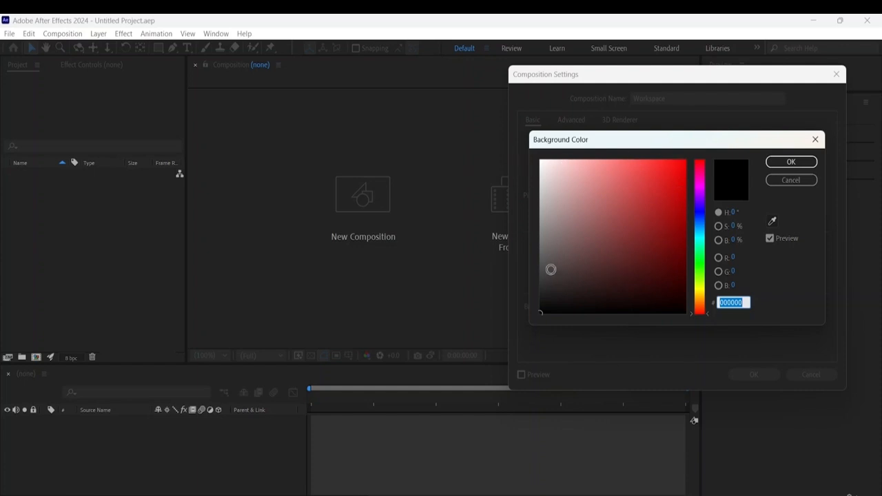
{"action": "mouse_move", "coordinate": [551, 268]}
{"action": "left_mouse_down"}
{"action": "mouse_move", "coordinate": [575, 197]}
{"action": "mouse_move", "coordinate": [528, 124]}
{"action": "mouse_move", "coordinate": [576, 138]}
{"action": "mouse_move", "coordinate": [537, 144]}
{"action": "mouse_move", "coordinate": [567, 167]}
{"action": "left_mouse_up"}
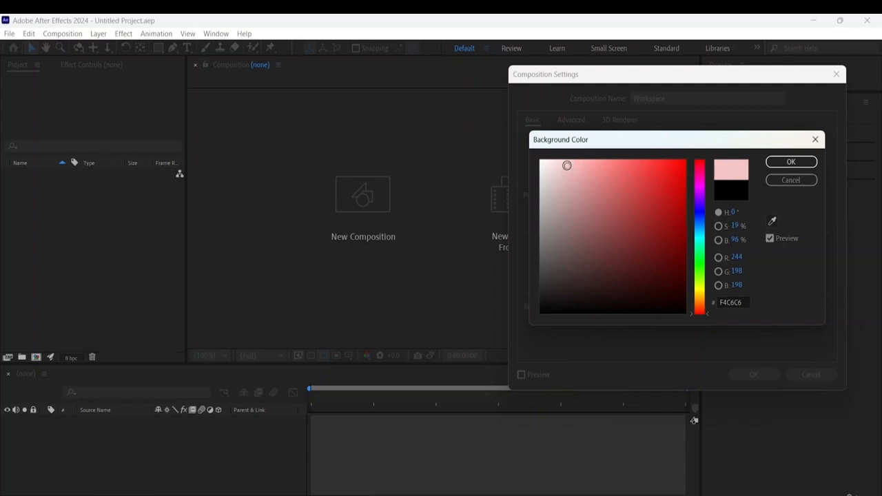
{"action": "left_click", "coordinate": [798, 162]}
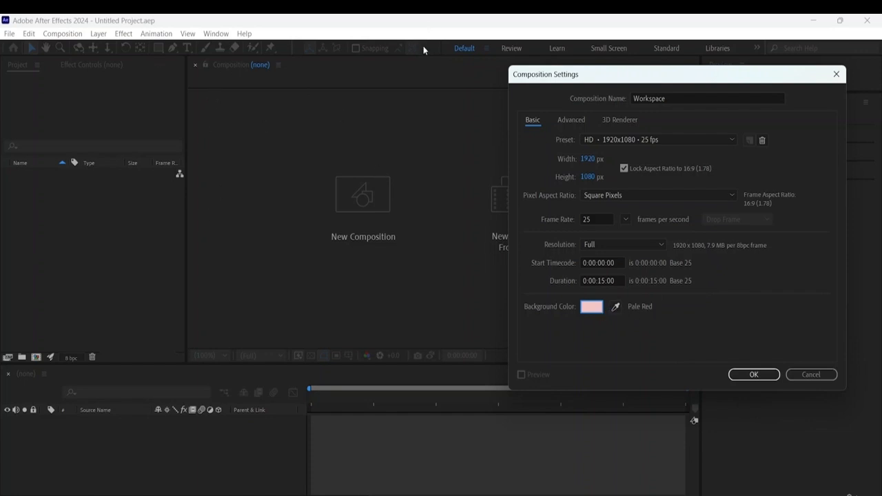
- Change the background color to a duller, greyish pink and create the Workspace composition
{"action": "left_click", "coordinate": [616, 308]}
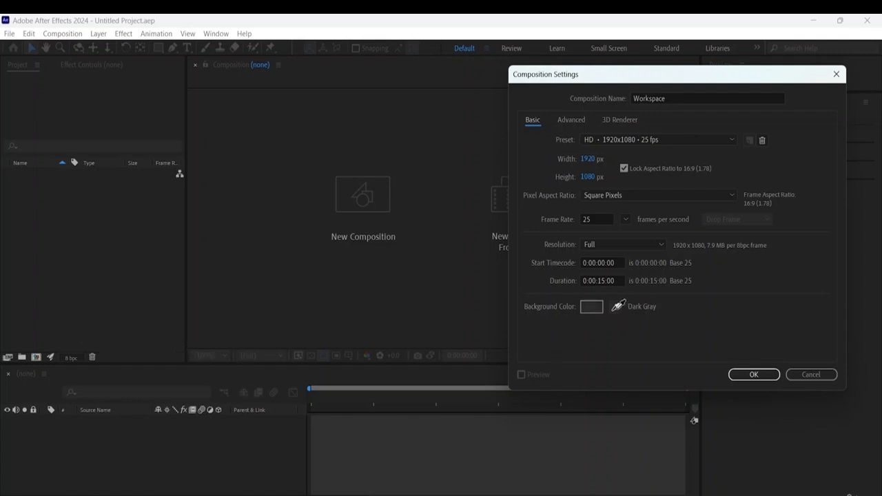
{"action": "left_click", "coordinate": [591, 307]}
{"action": "mouse_move", "coordinate": [575, 229]}
{"action": "left_mouse_down"}
{"action": "mouse_move", "coordinate": [572, 179]}
{"action": "mouse_move", "coordinate": [561, 188]}
{"action": "left_mouse_up"}
{"action": "left_click", "coordinate": [799, 164]}
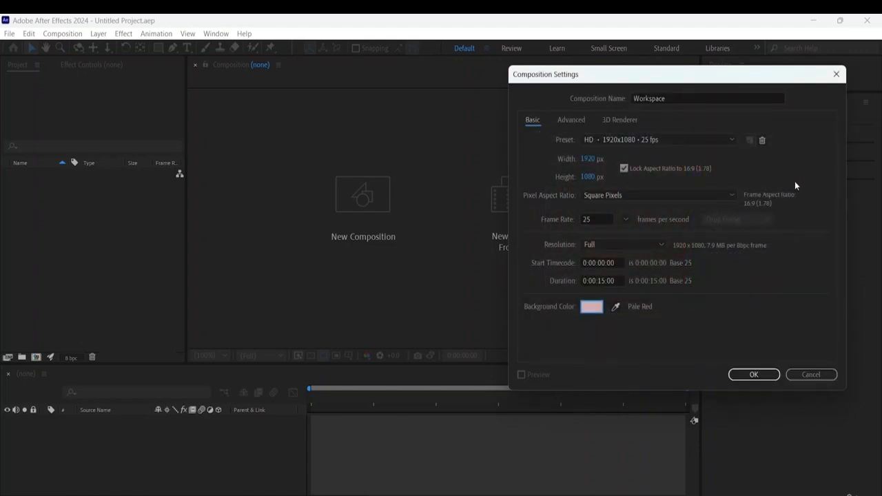
{"action": "left_click", "coordinate": [754, 375]}
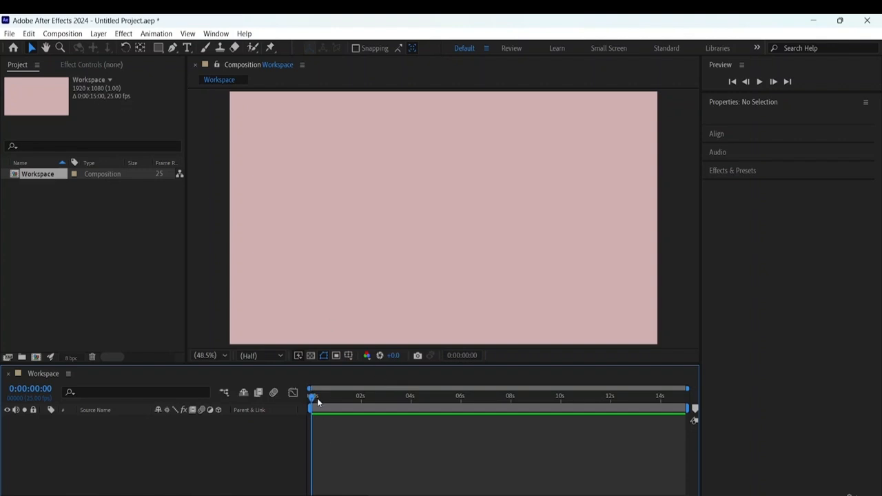
{"action": "left_click_drag", "start_coordinate": [313, 400], "coordinate": [165, 432]}
{"action": "left_click_drag", "start_coordinate": [119, 357], "coordinate": [97, 353]}
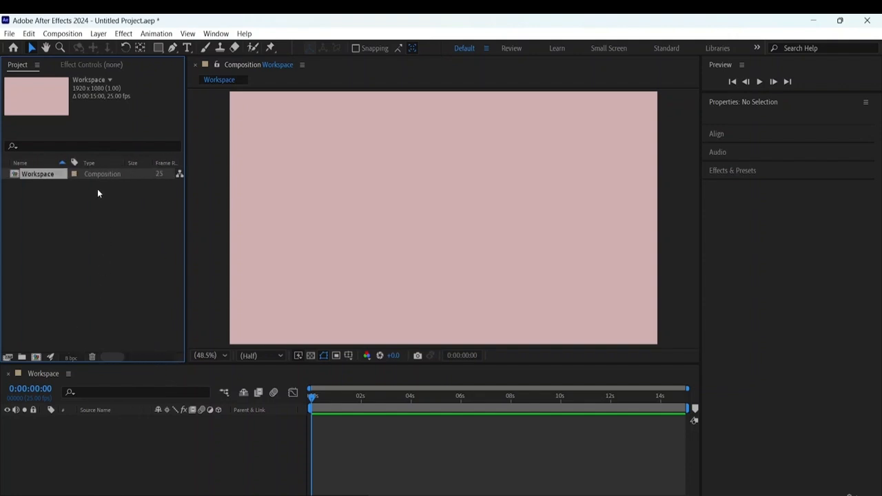
- Import the video 1118333_Liquid_Pulse_Pattern_1920x1080 as footage from the desktop's Adobe After Effects Resource File folder
{"action": "left_click", "coordinate": [55, 208]}
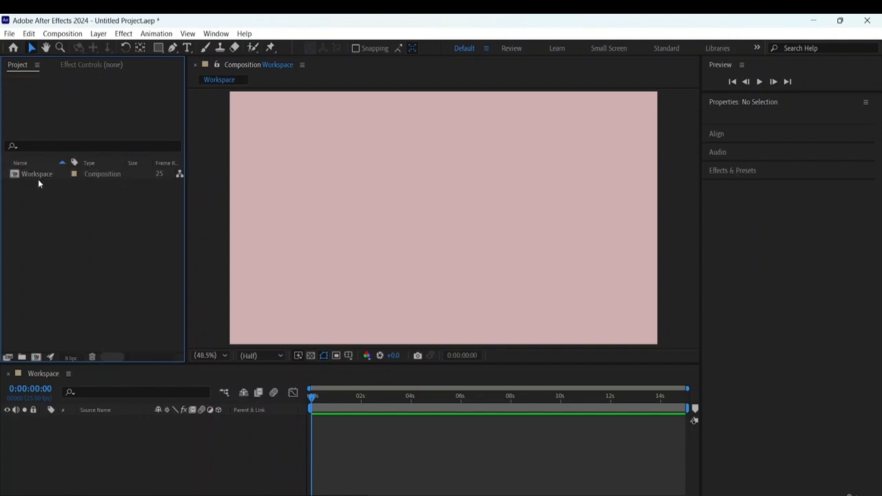
{"action": "right_click", "coordinate": [86, 245]}
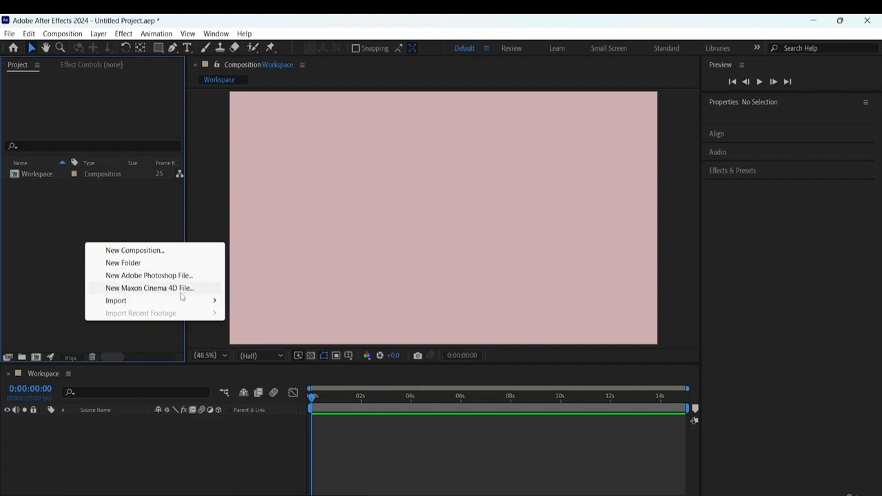
{"action": "mouse_move", "coordinate": [178, 304]}
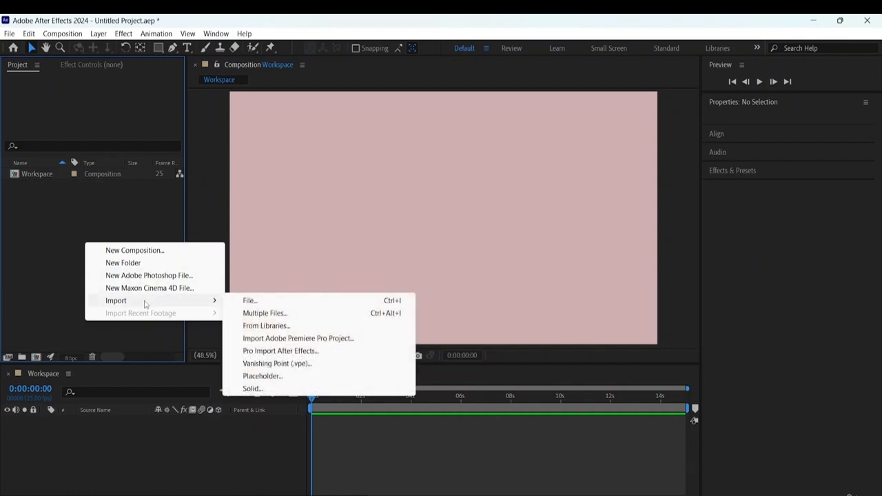
{"action": "left_click", "coordinate": [243, 301]}
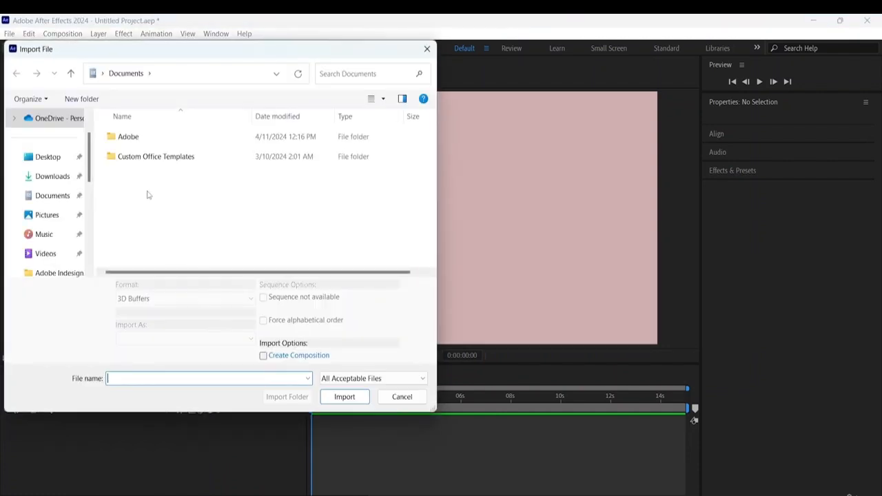
{"action": "left_click", "coordinate": [48, 157]}
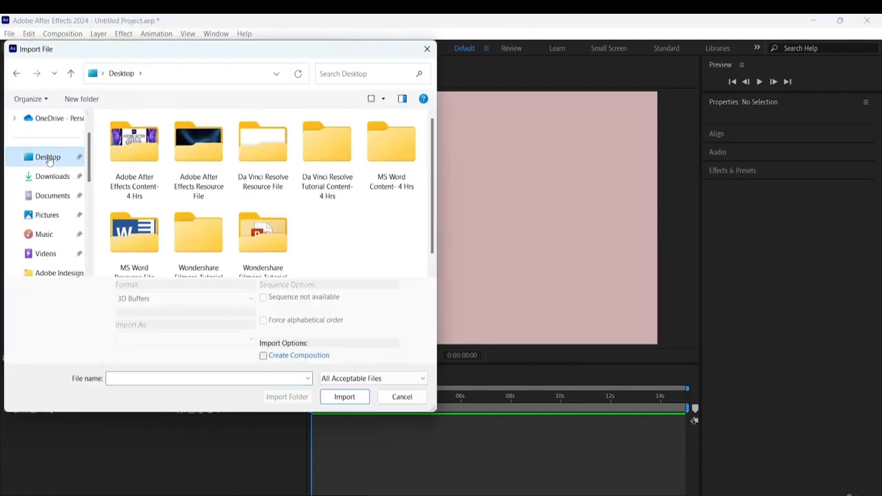
{"action": "double_click", "coordinate": [199, 186]}
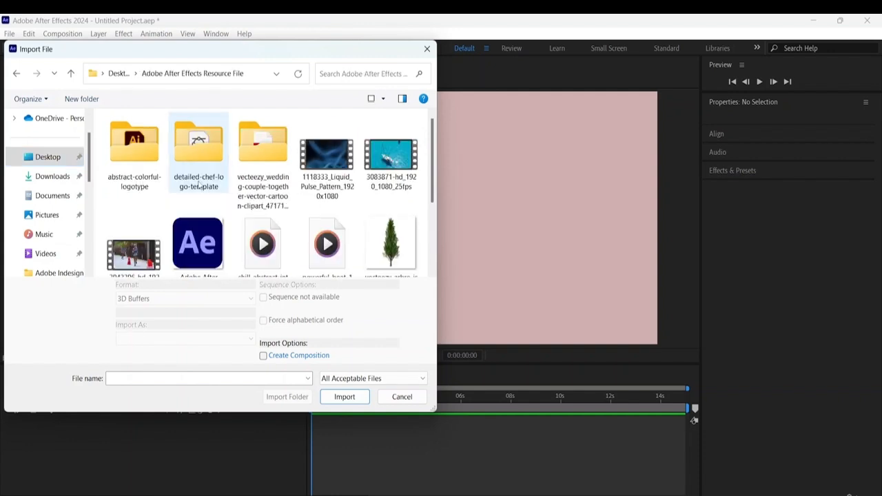
{"action": "left_click", "coordinate": [319, 189]}
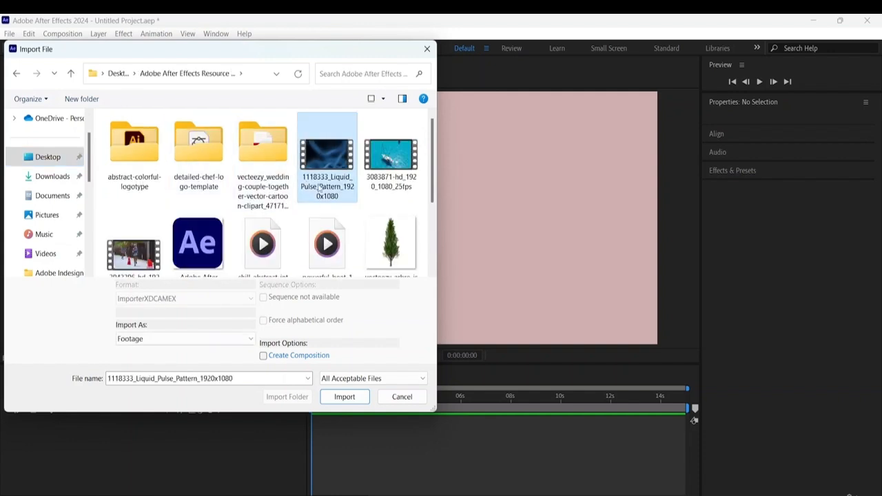
{"action": "left_click", "coordinate": [345, 397]}
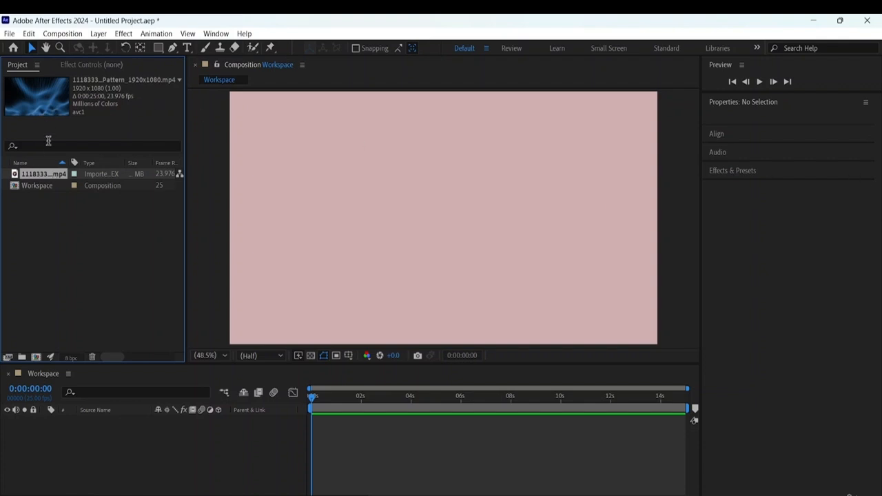
{"action": "mouse_move", "coordinate": [109, 357]}
{"action": "left_mouse_down"}
{"action": "mouse_move", "coordinate": [161, 357]}
{"action": "mouse_move", "coordinate": [85, 354]}
{"action": "mouse_move", "coordinate": [123, 357]}
{"action": "left_mouse_up"}
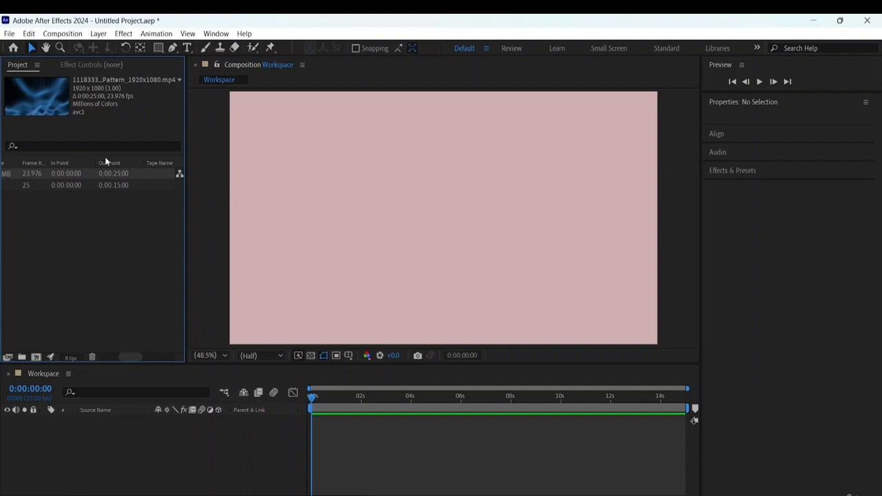
{"action": "left_click_drag", "start_coordinate": [135, 356], "coordinate": [94, 355]}
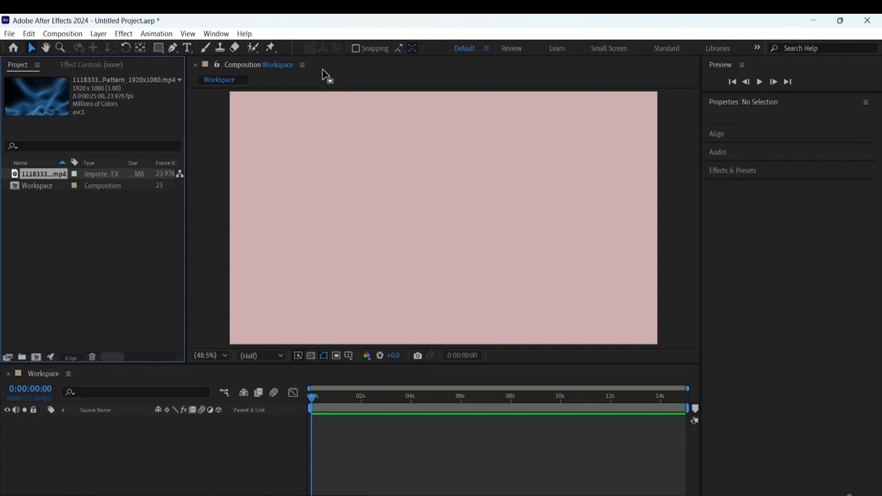
- Try the Animation and Effects workspace layouts, and return to the Default layout
{"action": "left_click", "coordinate": [215, 33]}
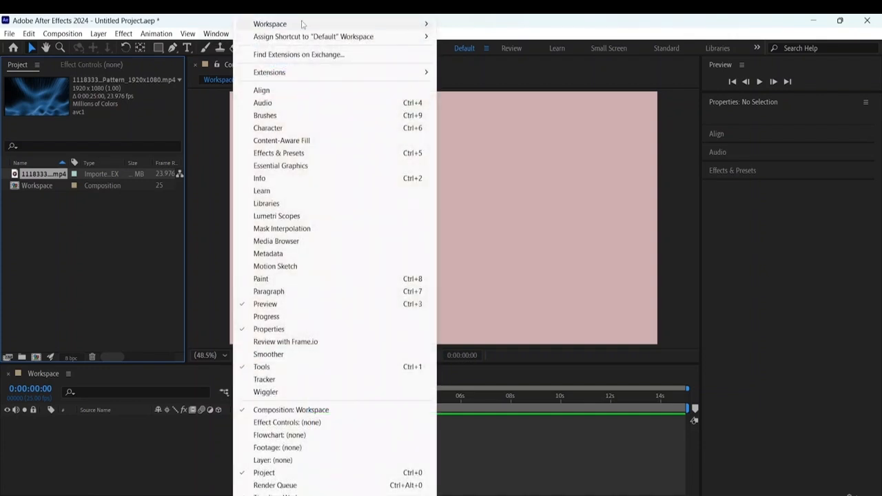
{"action": "mouse_move", "coordinate": [306, 24]}
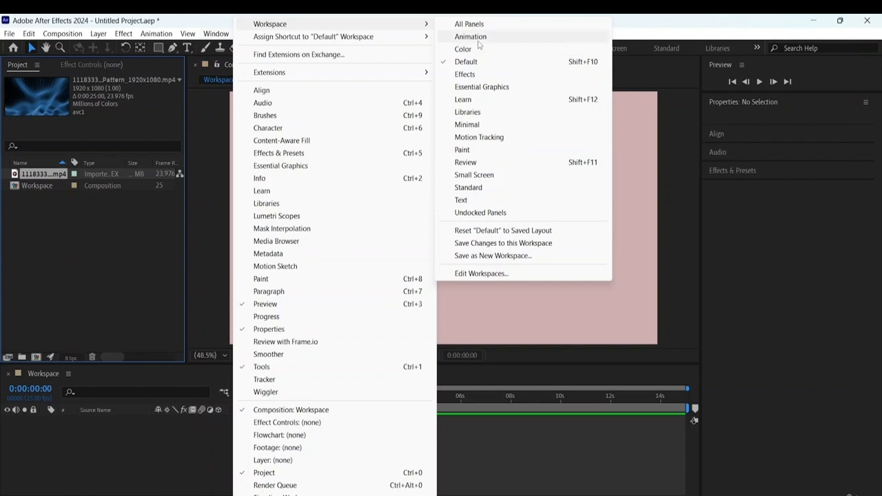
{"action": "left_click", "coordinate": [463, 62]}
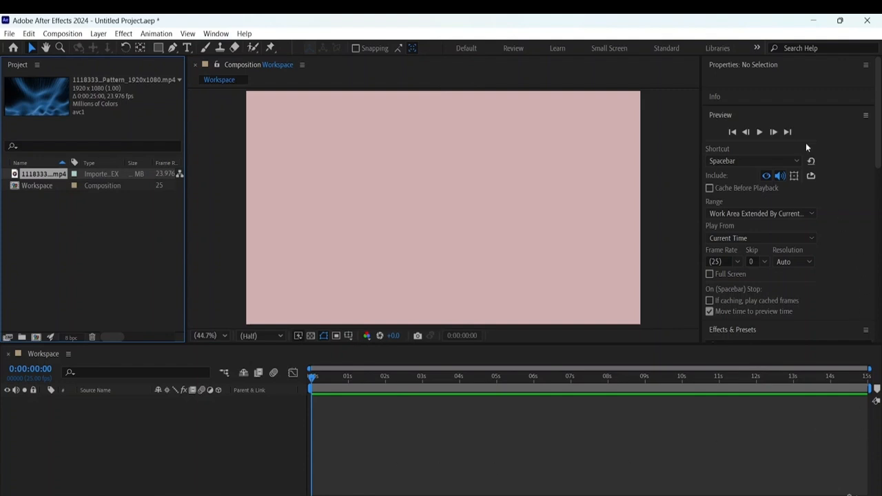
{"action": "left_click", "coordinate": [216, 33]}
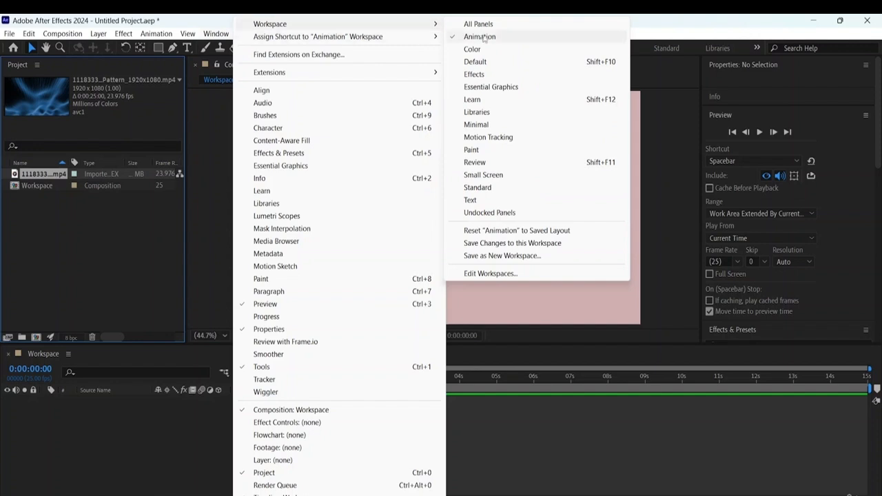
{"action": "left_click", "coordinate": [486, 75]}
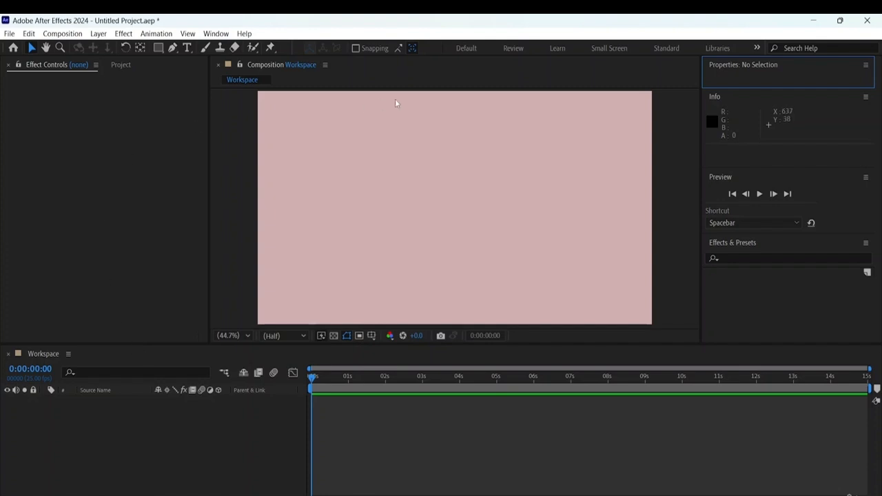
{"action": "left_click", "coordinate": [216, 33]}
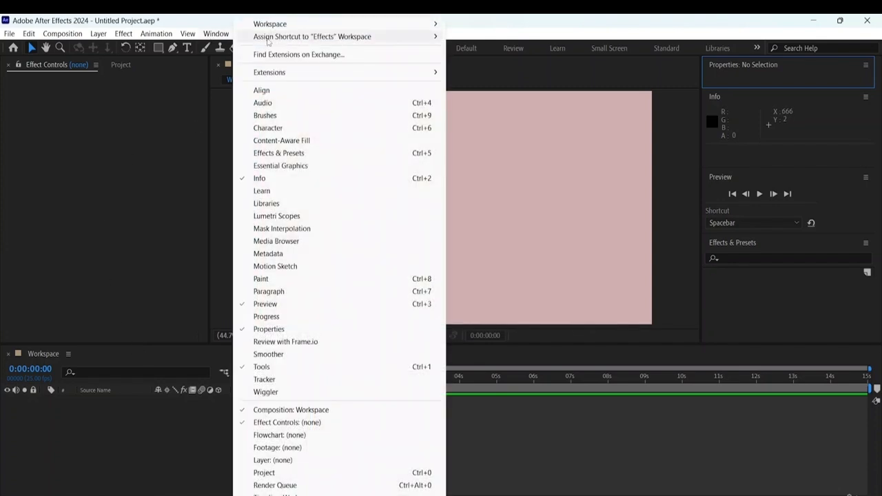
{"action": "left_click", "coordinate": [460, 61]}
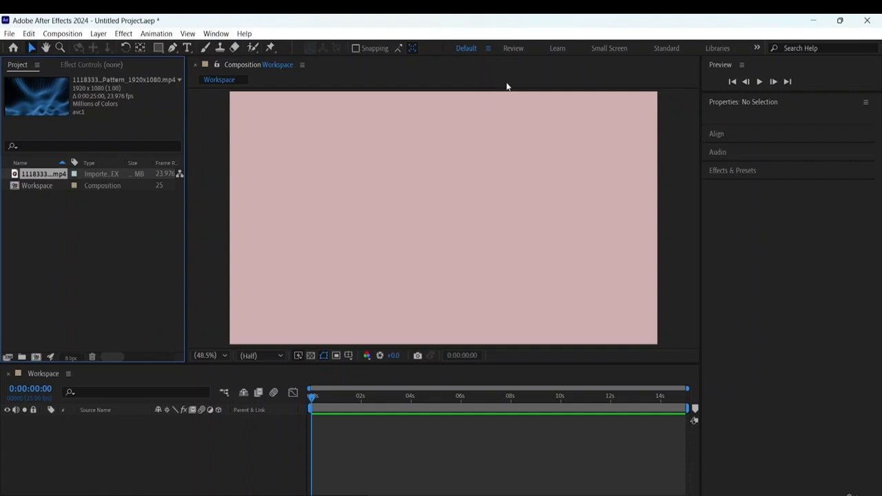
- Add the Character panel to the Default layout and save the arrangement as a new workspace named Character Page
{"action": "left_click", "coordinate": [216, 33]}
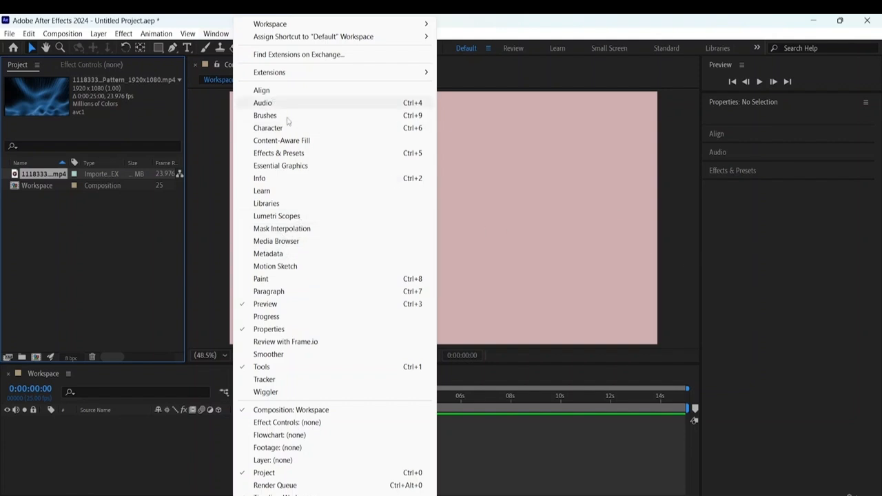
{"action": "left_click", "coordinate": [248, 130]}
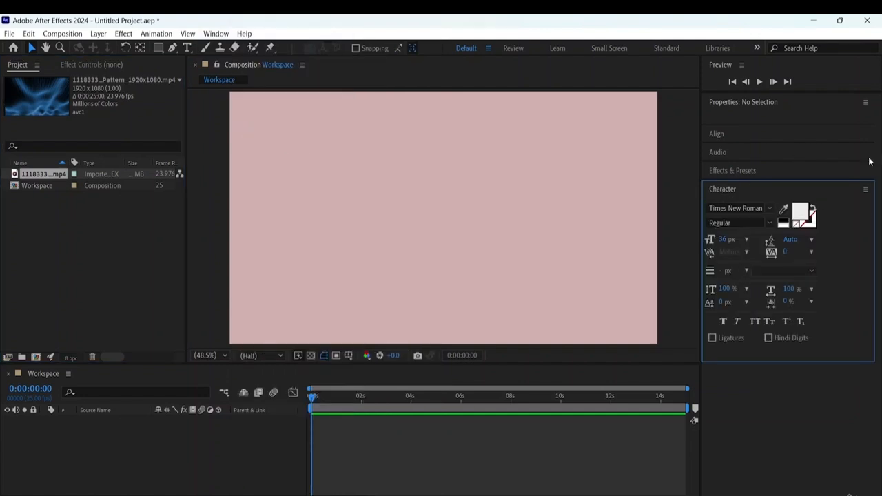
{"action": "left_click", "coordinate": [219, 34]}
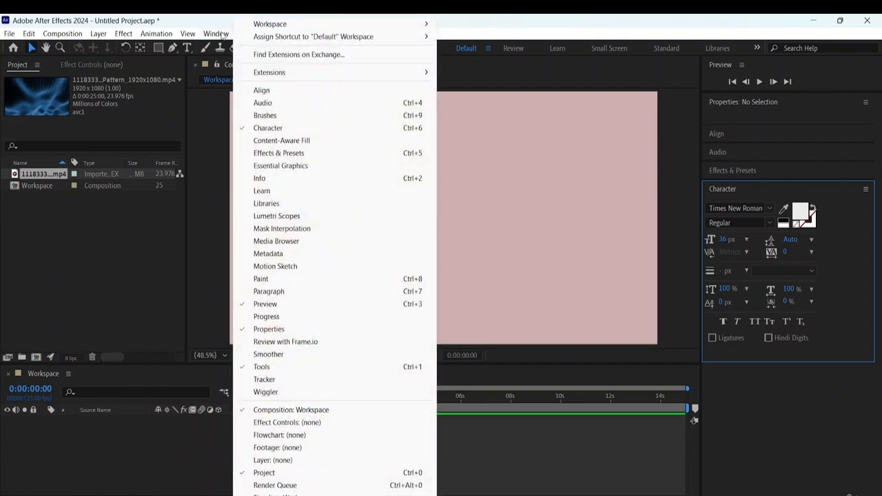
{"action": "mouse_move", "coordinate": [321, 27]}
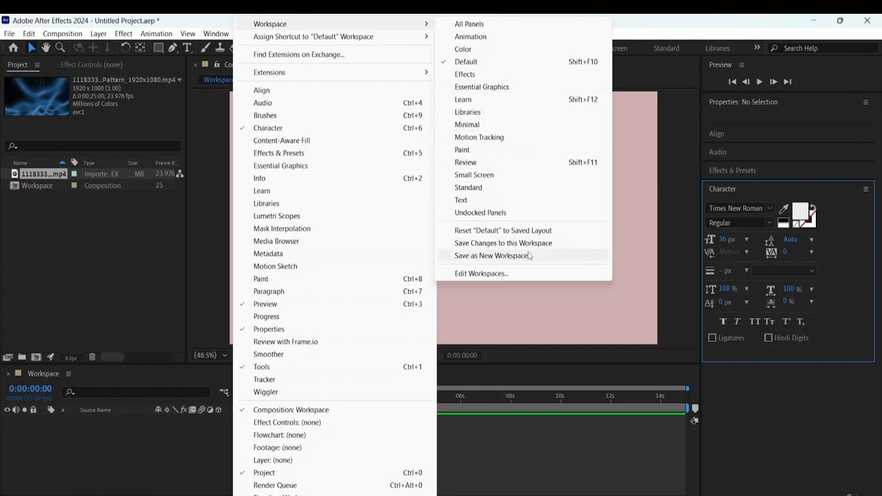
{"action": "left_click", "coordinate": [477, 256]}
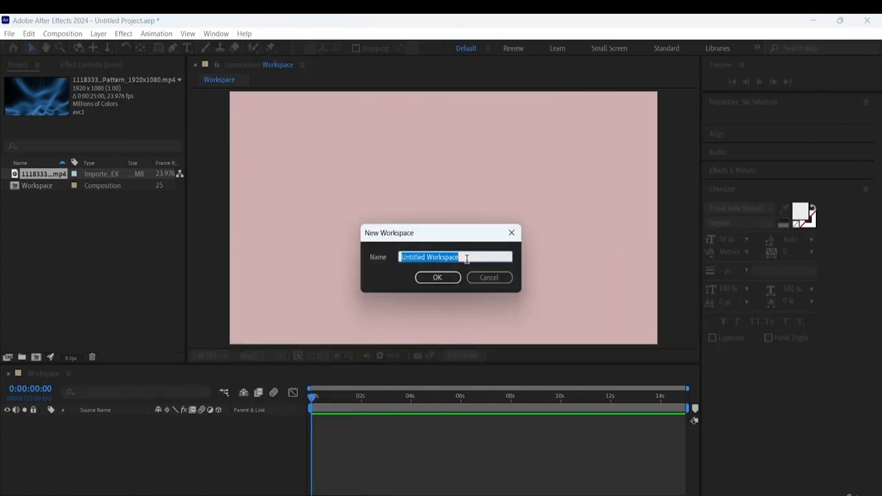
{"action": "key", "text": "BackSpace"}
{"action": "key", "text": "BackSpace"}
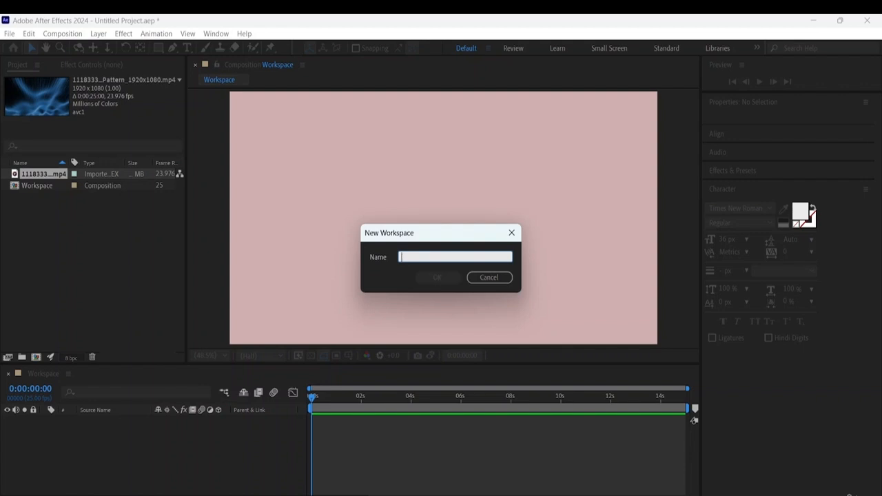
{"action": "type", "text": "Cha"}
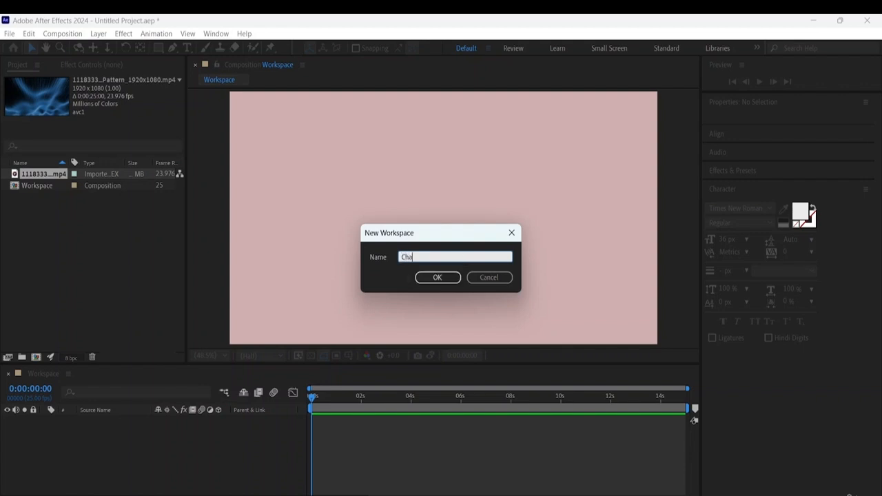
{"action": "type", "text": "racter Page"}
{"action": "left_click", "coordinate": [452, 277]}
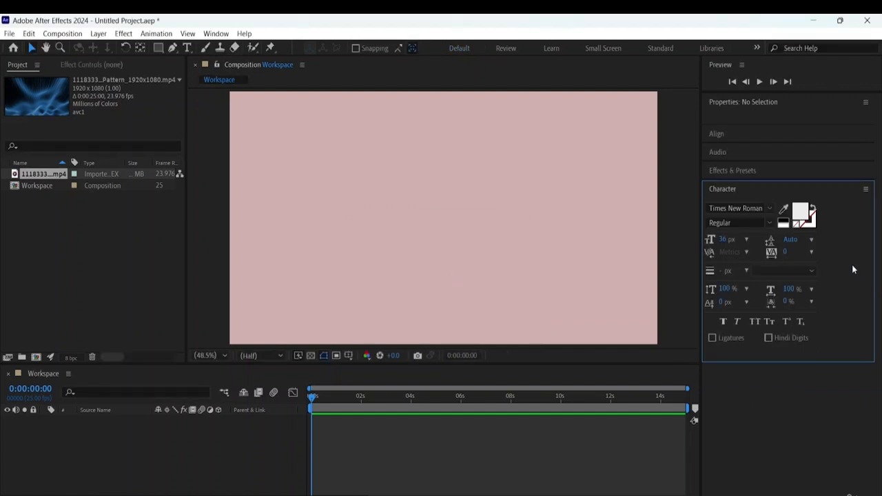
- Check the list of available workspaces for the Character Page entry
{"action": "left_click", "coordinate": [724, 189]}
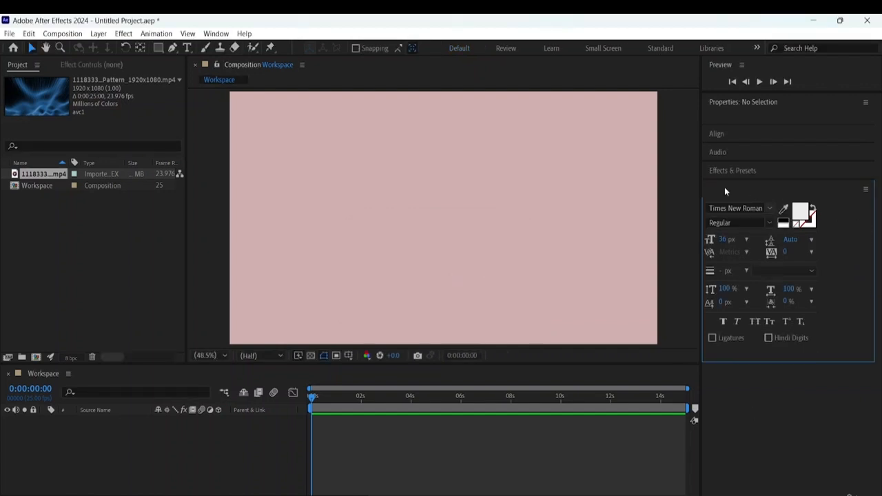
{"action": "left_click", "coordinate": [216, 34]}
{"action": "mouse_move", "coordinate": [279, 26]}
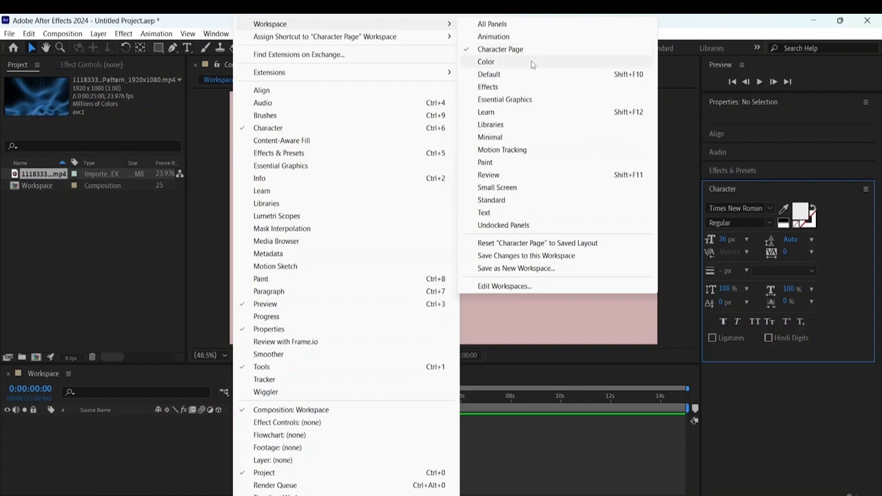
{"action": "left_click", "coordinate": [799, 388]}
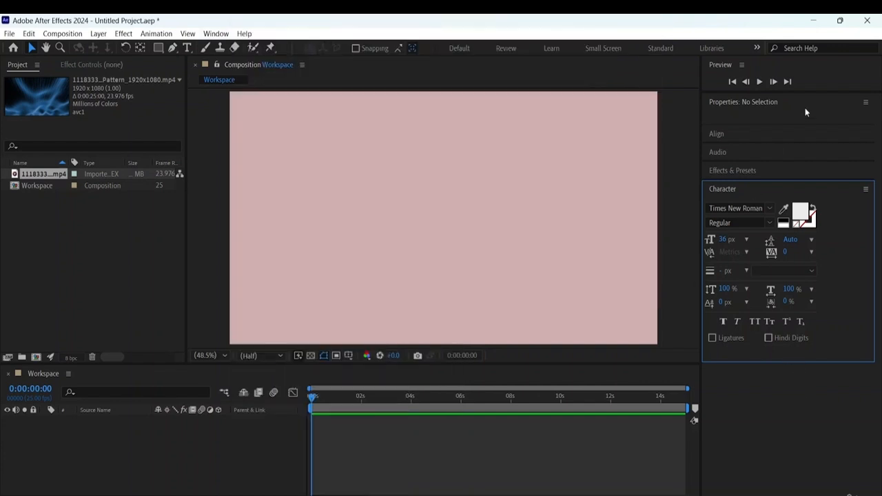
- Set the Workspace composition view to 50% magnification and its preview resolution to Quarter
{"action": "left_click", "coordinate": [373, 182]}
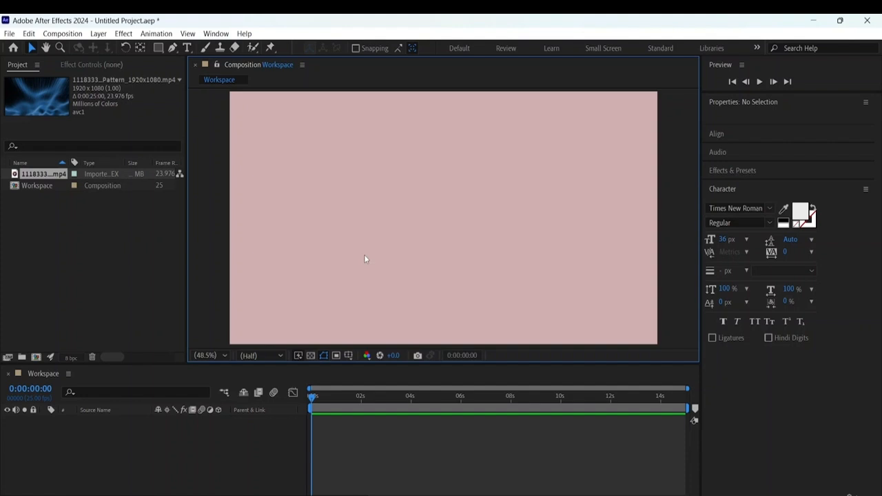
{"action": "key", "text": "comma"}
{"action": "key", "text": "comma"}
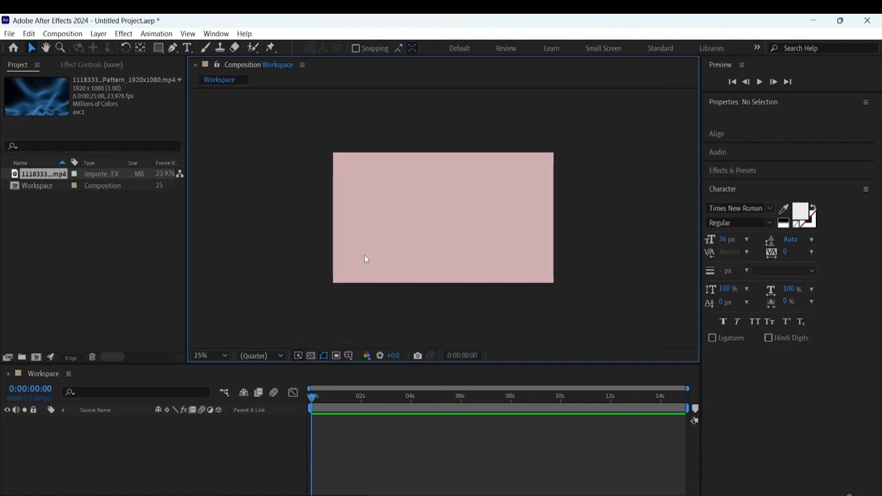
{"action": "key", "text": "period"}
{"action": "key", "text": "period"}
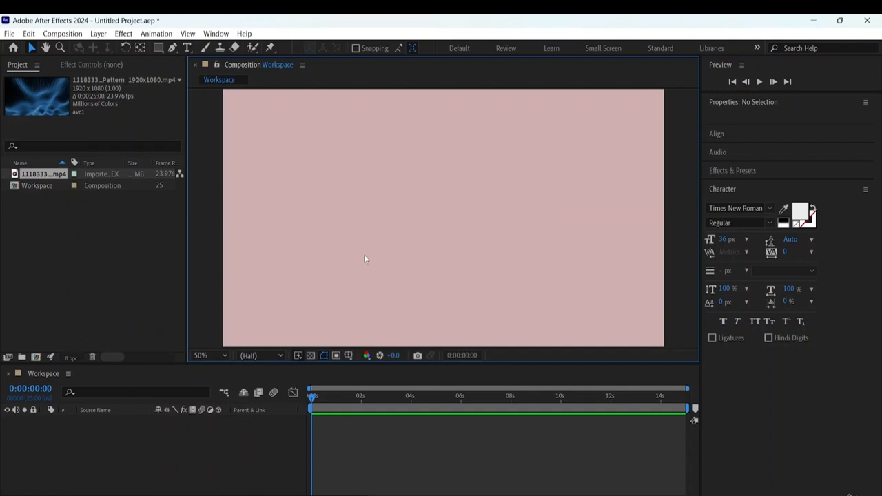
{"action": "key", "text": "comma"}
{"action": "key", "text": "comma"}
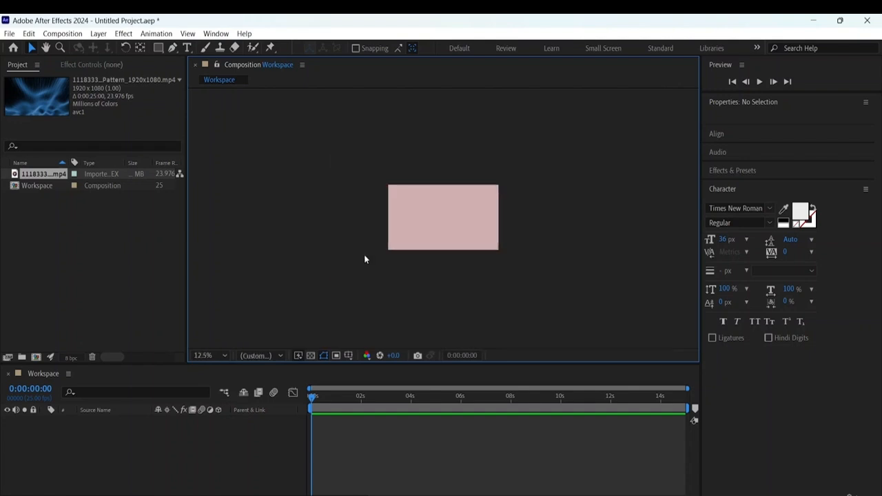
{"action": "key", "text": "period"}
{"action": "key", "text": "period"}
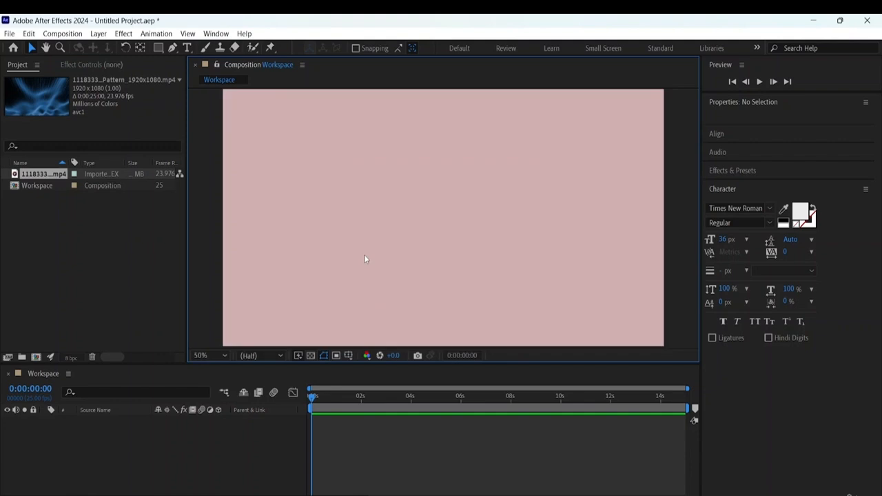
{"action": "left_click", "coordinate": [269, 355]}
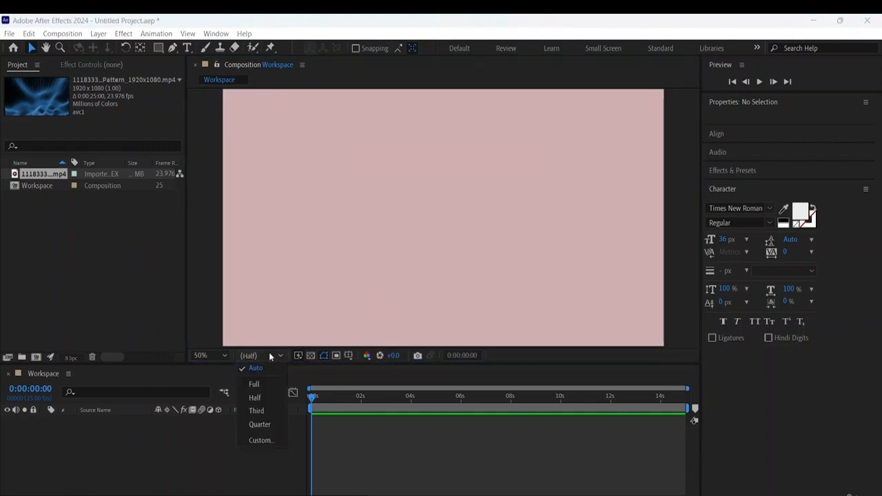
{"action": "left_click", "coordinate": [256, 425]}
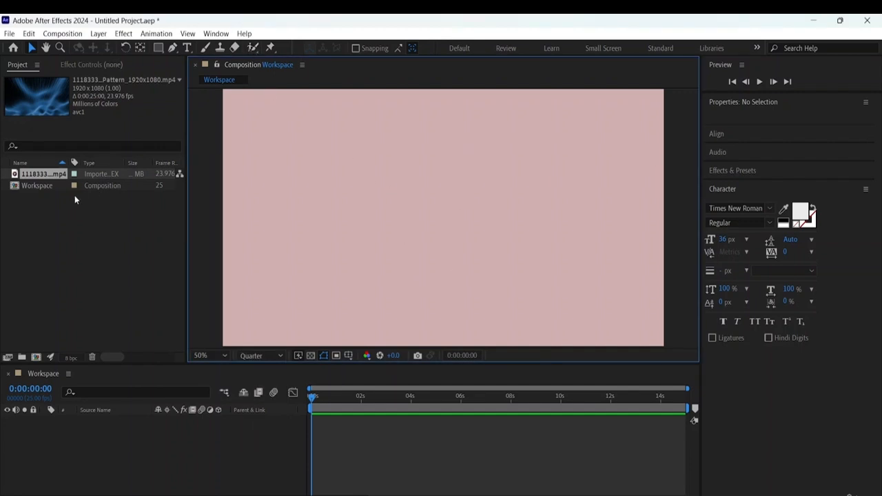
- Set the Workspace composition's duration to 8 seconds in its composition settings and dismiss the Properties panel tip
{"action": "left_click", "coordinate": [37, 186]}
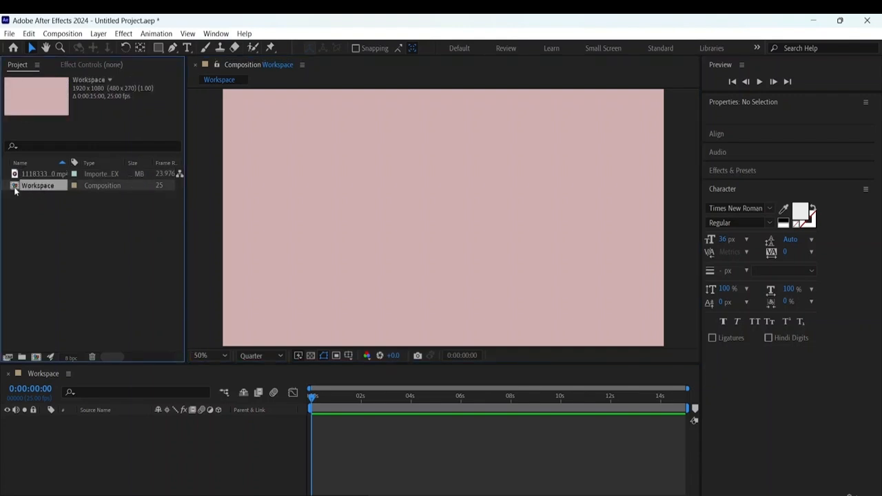
{"action": "left_click", "coordinate": [52, 174]}
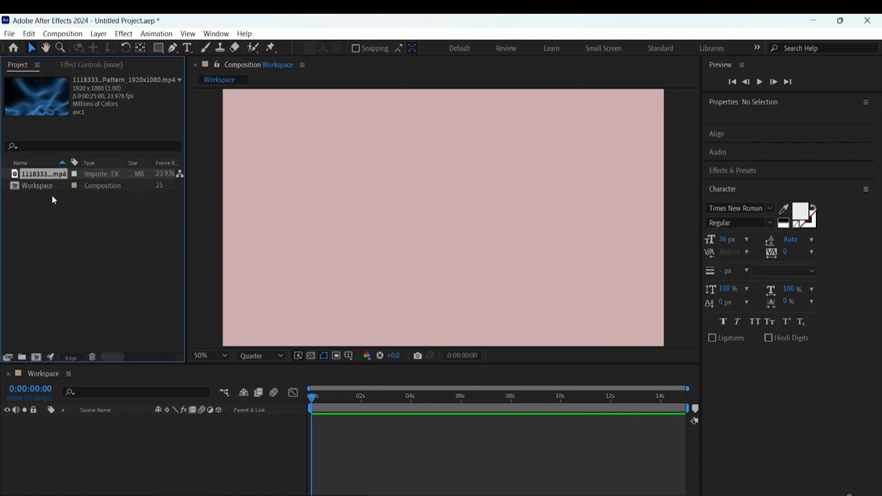
{"action": "left_click", "coordinate": [31, 186]}
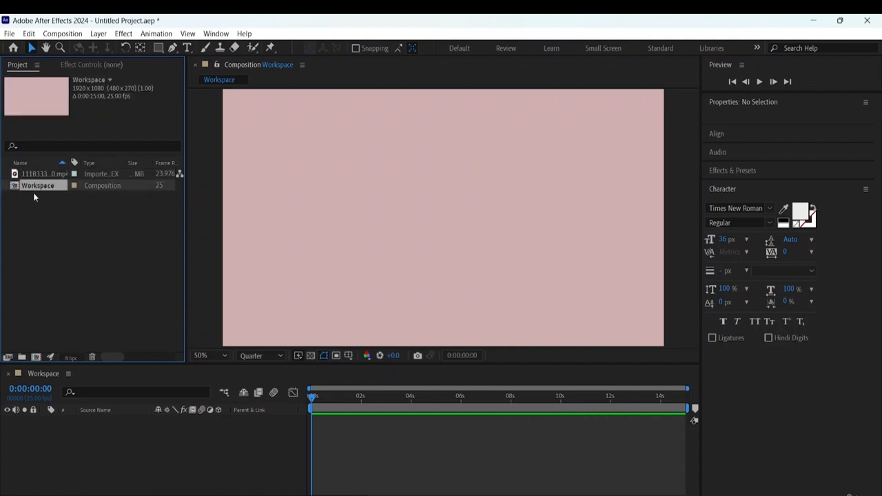
{"action": "left_click", "coordinate": [63, 35]}
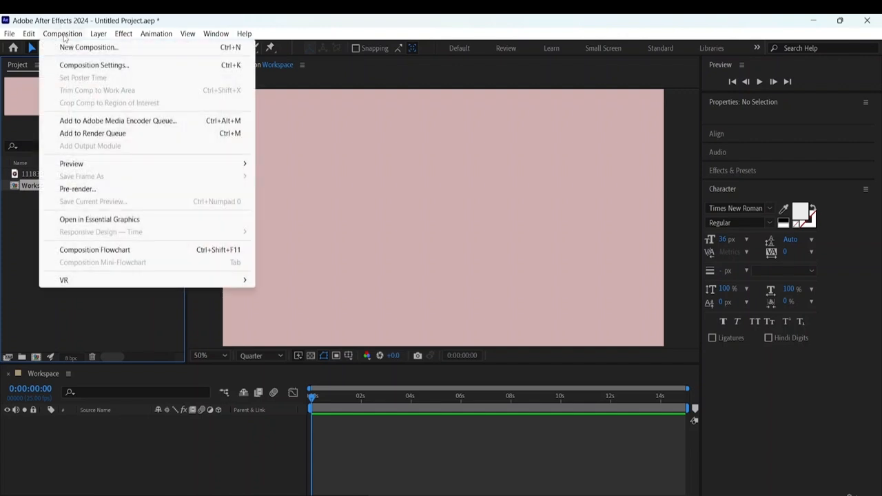
{"action": "left_click", "coordinate": [115, 66]}
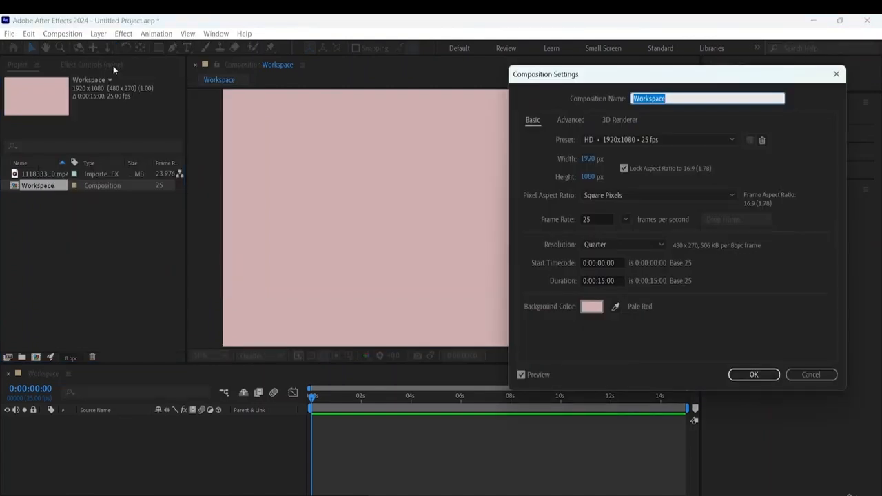
{"action": "left_click", "coordinate": [604, 281]}
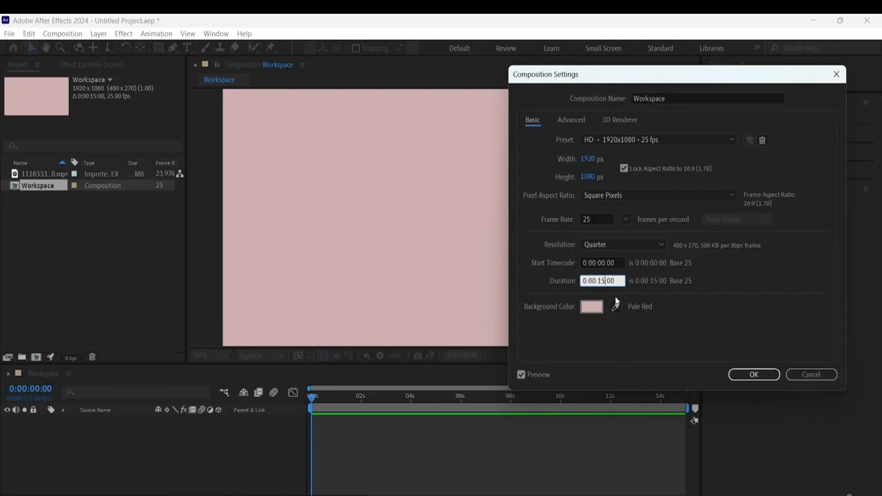
{"action": "key", "text": "Delete"}
{"action": "key", "text": "BackSpace"}
{"action": "type", "text": "8"}
{"action": "left_click", "coordinate": [746, 372]}
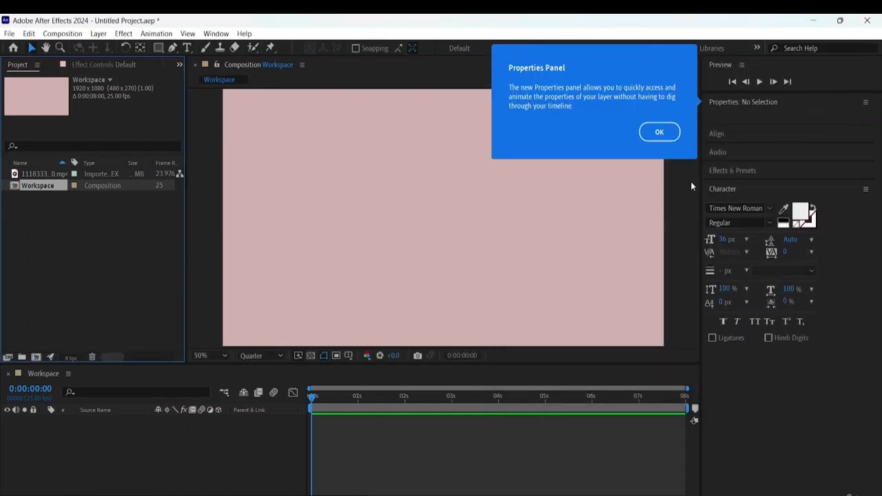
{"action": "left_click", "coordinate": [662, 135]}
{"action": "left_click_drag", "start_coordinate": [312, 397], "coordinate": [120, 412]}
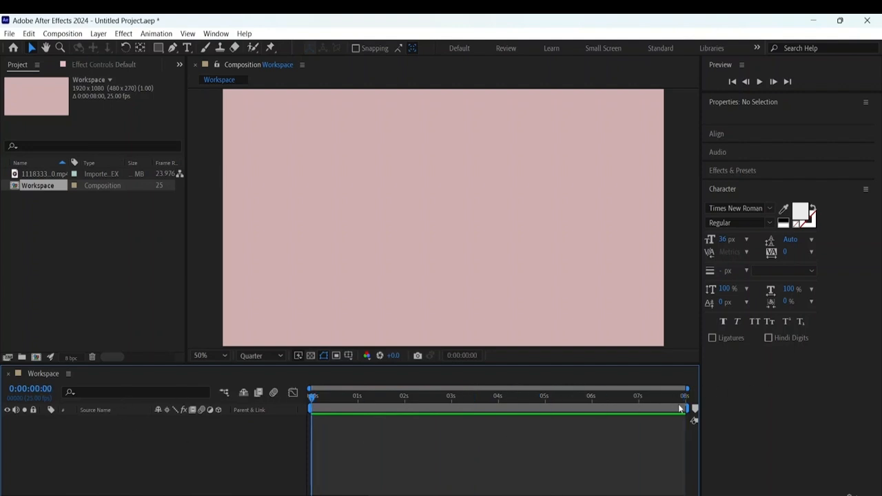
- Change the Workspace composition's background color to the gray-cyan 67B2BA
{"action": "left_click", "coordinate": [60, 34]}
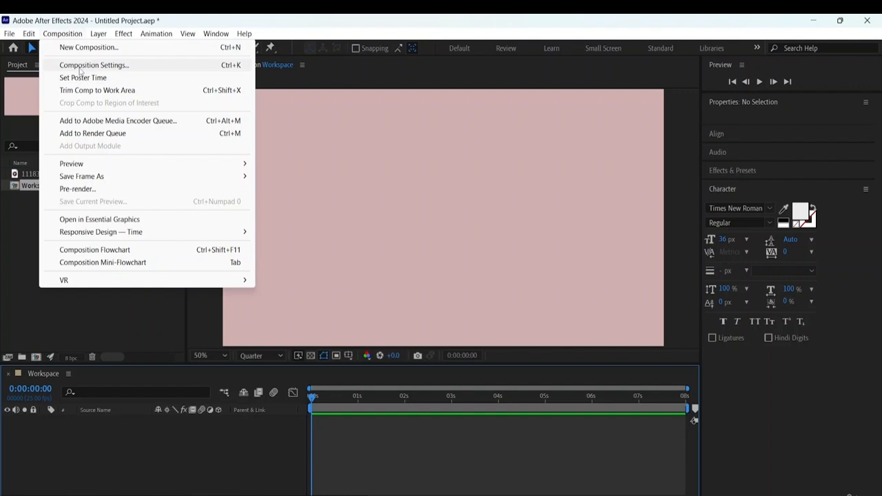
{"action": "left_click", "coordinate": [81, 67]}
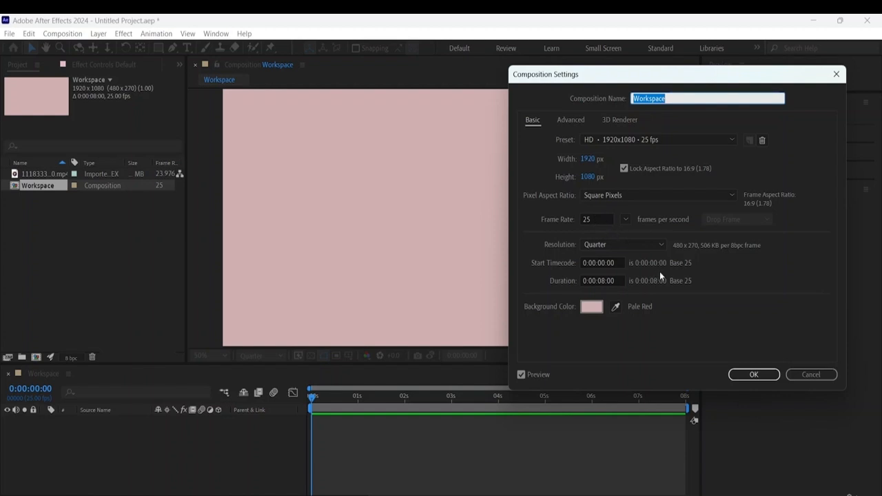
{"action": "left_click", "coordinate": [615, 307]}
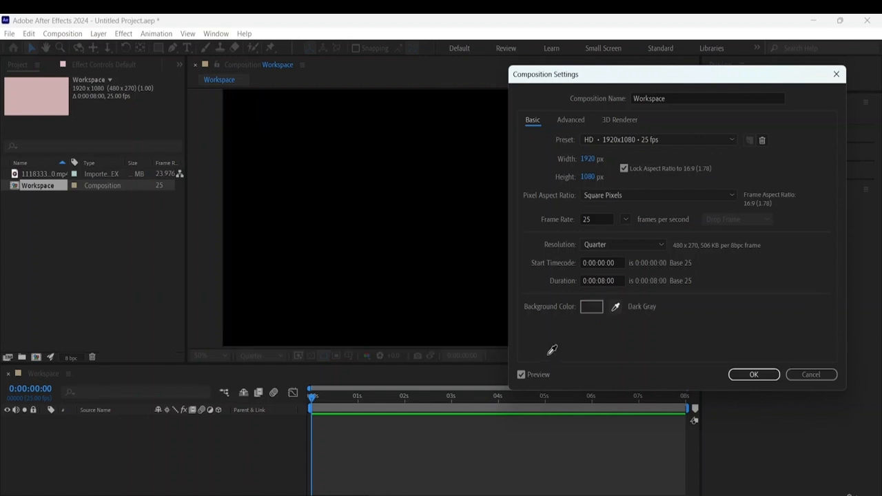
{"action": "left_click", "coordinate": [594, 307]}
{"action": "left_click", "coordinate": [594, 307]}
{"action": "left_click_drag", "start_coordinate": [593, 308], "coordinate": [612, 269]}
{"action": "mouse_move", "coordinate": [703, 239]}
{"action": "left_mouse_down"}
{"action": "mouse_move", "coordinate": [697, 217]}
{"action": "mouse_move", "coordinate": [701, 269]}
{"action": "mouse_move", "coordinate": [696, 238]}
{"action": "left_mouse_up"}
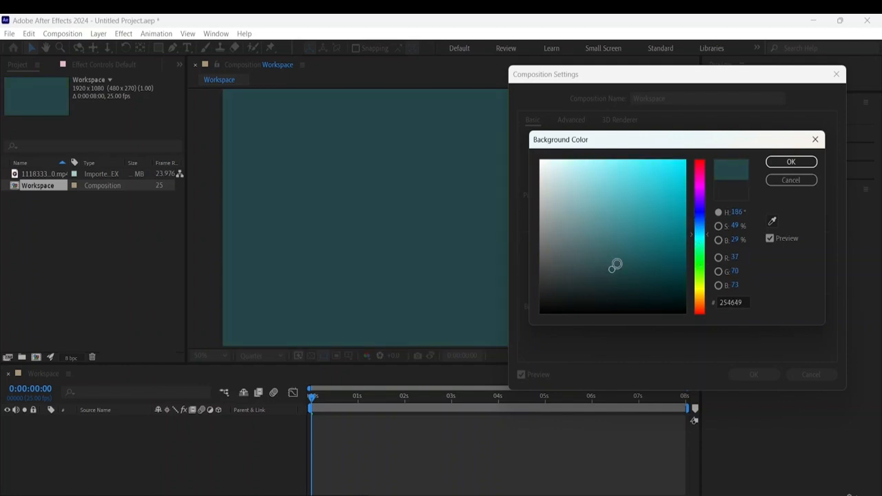
{"action": "left_click_drag", "start_coordinate": [615, 266], "coordinate": [606, 202]}
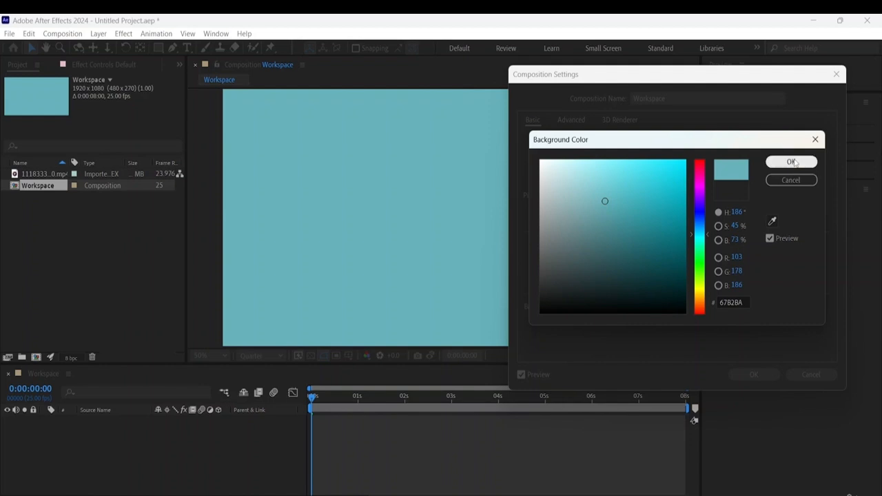
{"action": "left_click", "coordinate": [791, 162]}
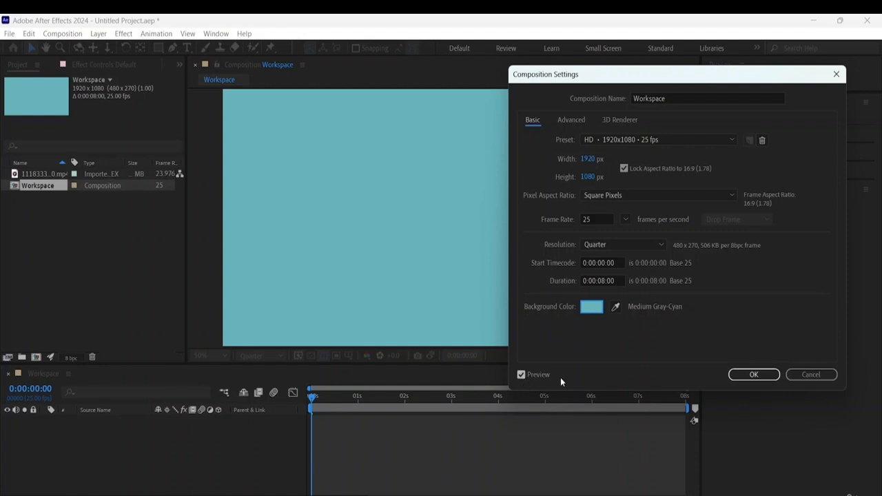
{"action": "left_click", "coordinate": [762, 376]}
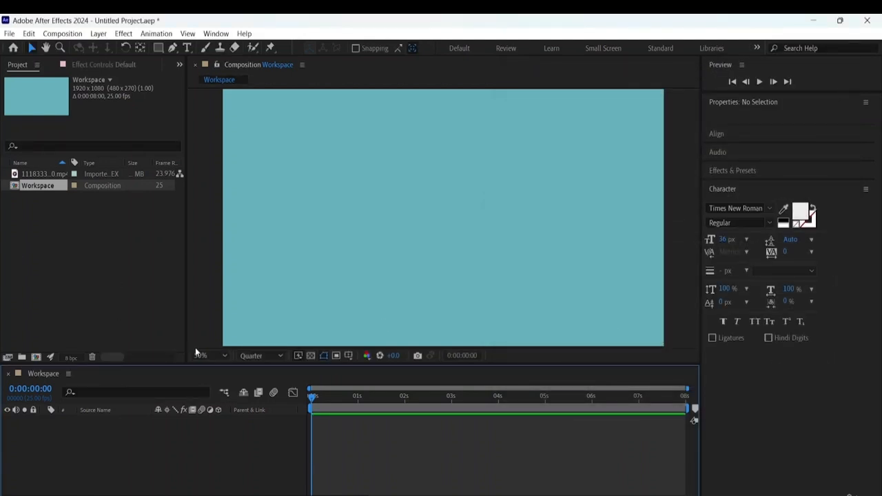
- Set the composition view's magnification to Fit and move the current time to the composition's last frame
{"action": "left_click", "coordinate": [221, 356]}
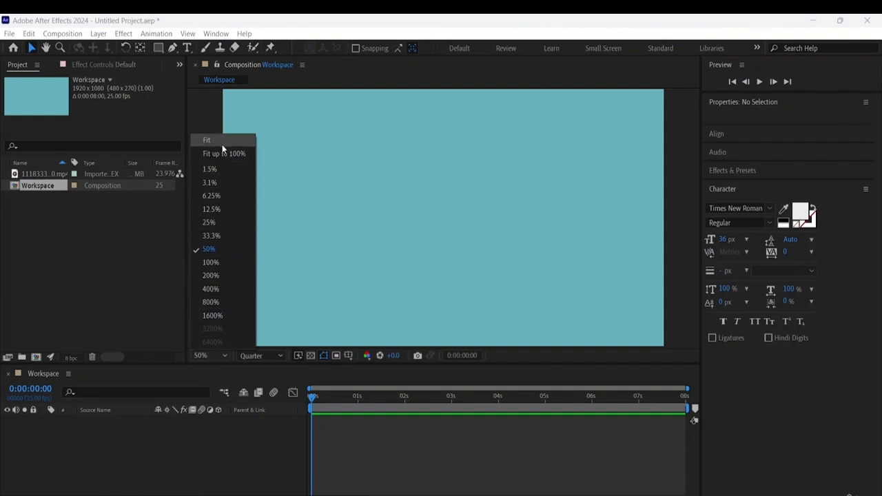
{"action": "left_click", "coordinate": [222, 142]}
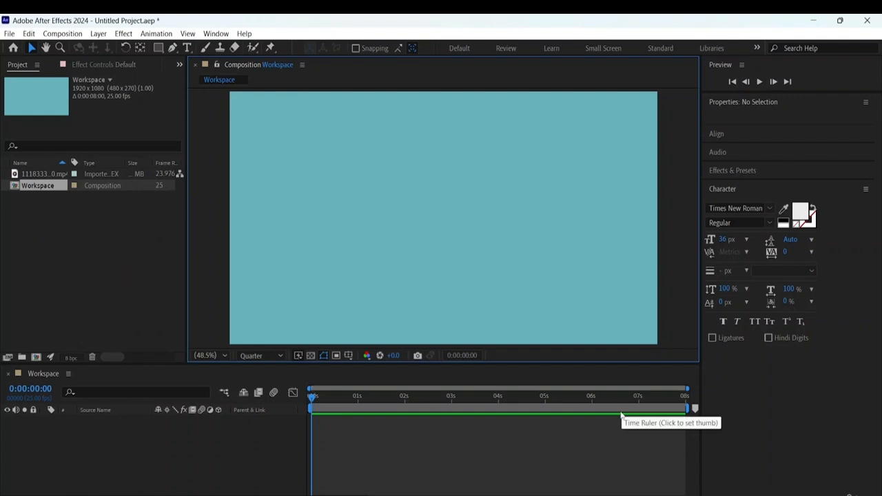
{"action": "key", "text": "End"}
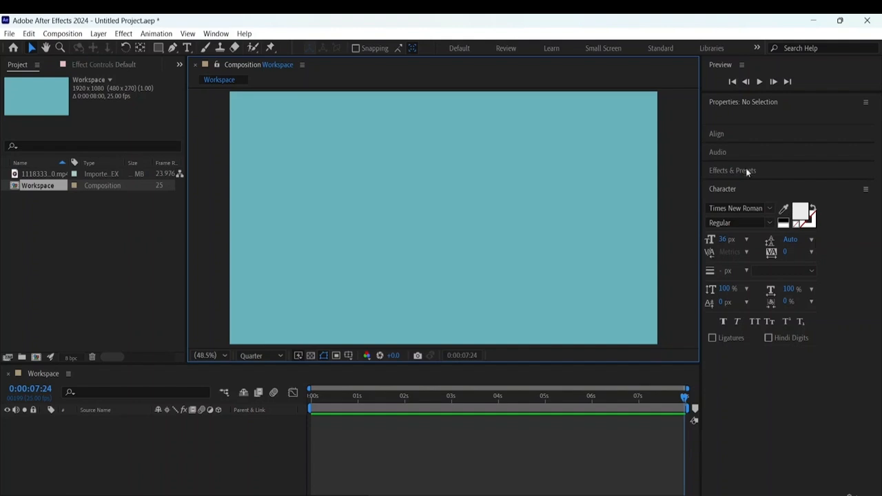
- Examine the imported video's project details and the commands available for it
{"action": "left_click", "coordinate": [42, 174]}
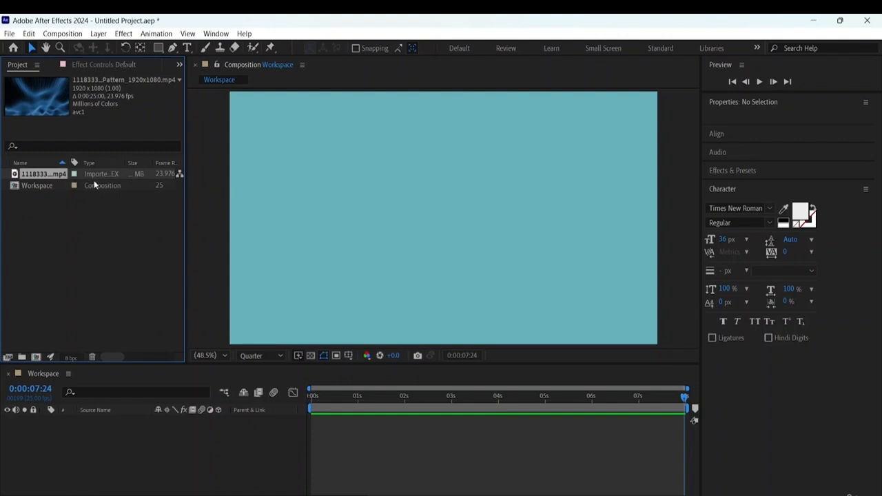
{"action": "left_click_drag", "start_coordinate": [114, 357], "coordinate": [123, 356]}
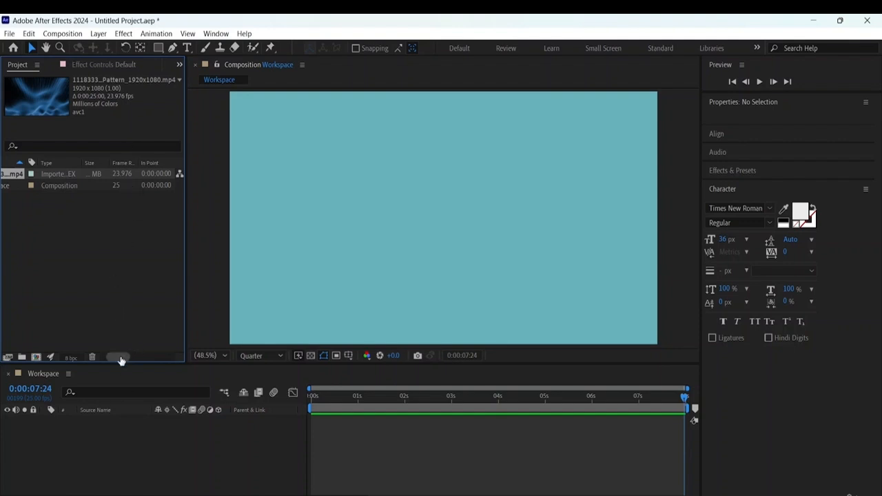
{"action": "left_click_drag", "start_coordinate": [117, 357], "coordinate": [92, 340]}
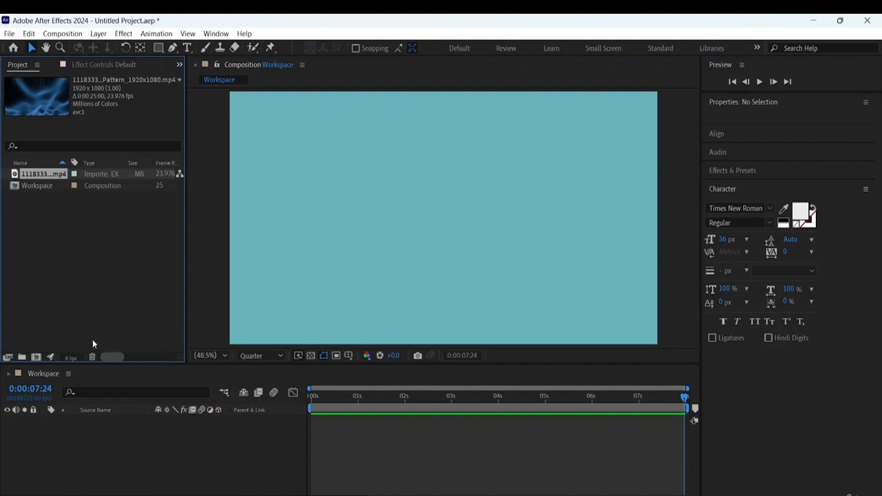
{"action": "right_click", "coordinate": [49, 173]}
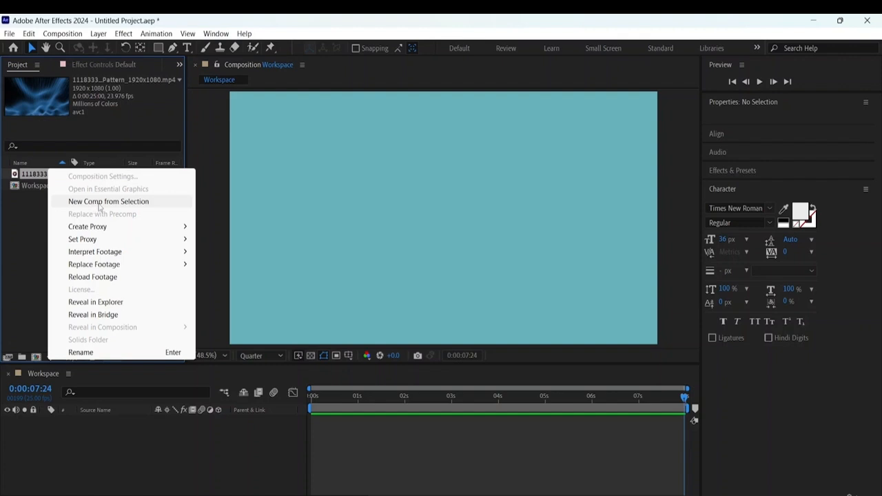
{"action": "left_click", "coordinate": [11, 224]}
{"action": "left_click", "coordinate": [51, 177]}
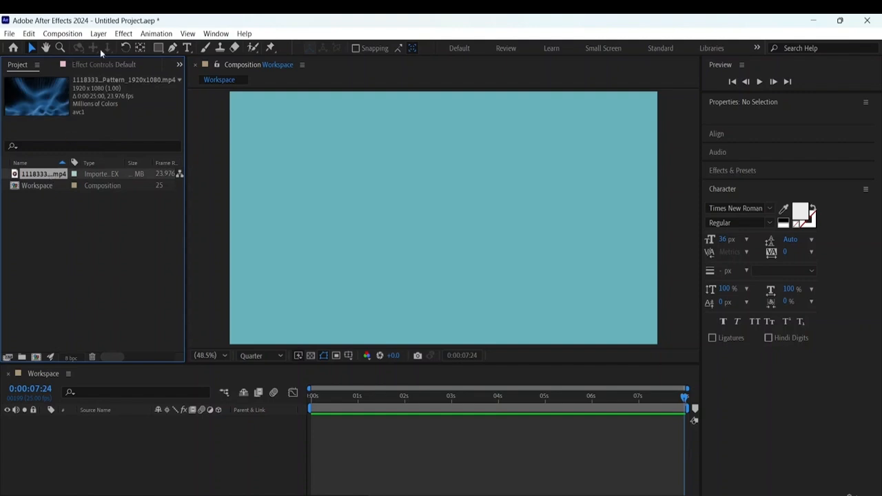
{"action": "left_click", "coordinate": [76, 33]}
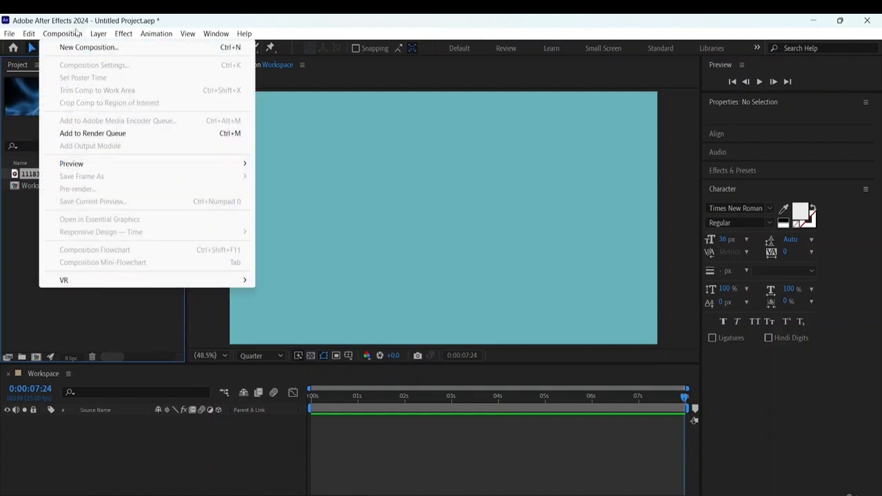
{"action": "mouse_move", "coordinate": [29, 35]}
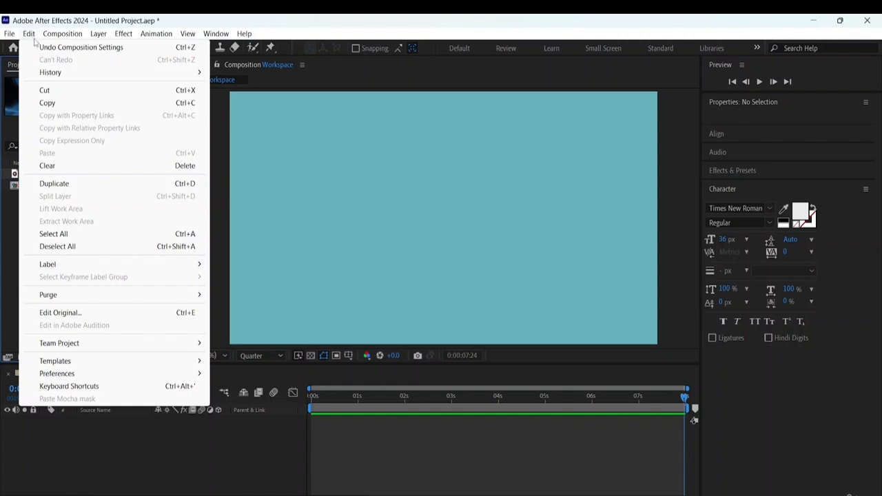
{"action": "left_click", "coordinate": [9, 239]}
{"action": "left_click", "coordinate": [50, 174]}
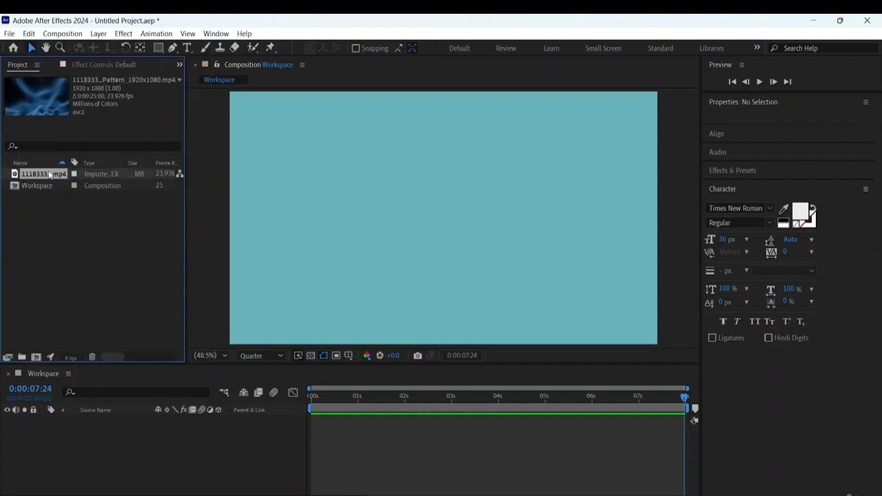
- Create a new composition from the imported Liquid Pulse Pattern video and check its layer's property groups
{"action": "left_click_drag", "start_coordinate": [50, 174], "coordinate": [36, 357]}
{"action": "left_click_drag", "start_coordinate": [36, 357], "coordinate": [68, 253]}
{"action": "left_click", "coordinate": [66, 250]}
{"action": "left_click", "coordinate": [55, 175]}
{"action": "right_click", "coordinate": [50, 171]}
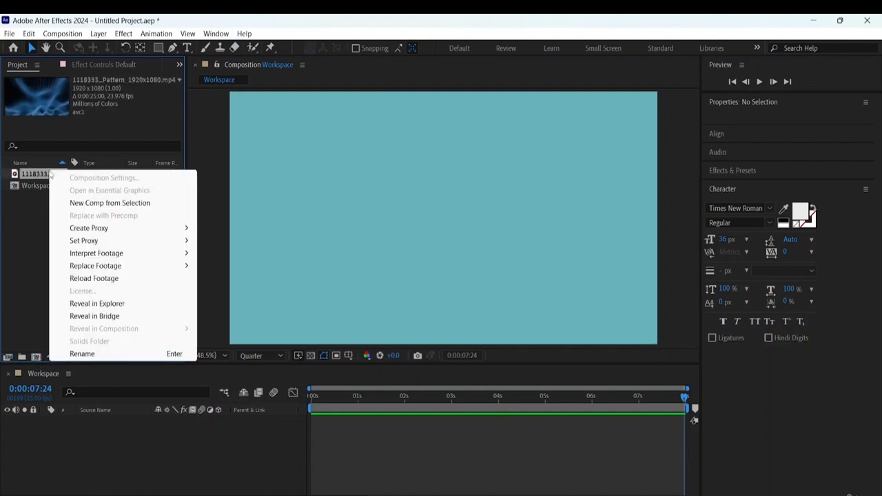
{"action": "left_click", "coordinate": [90, 203]}
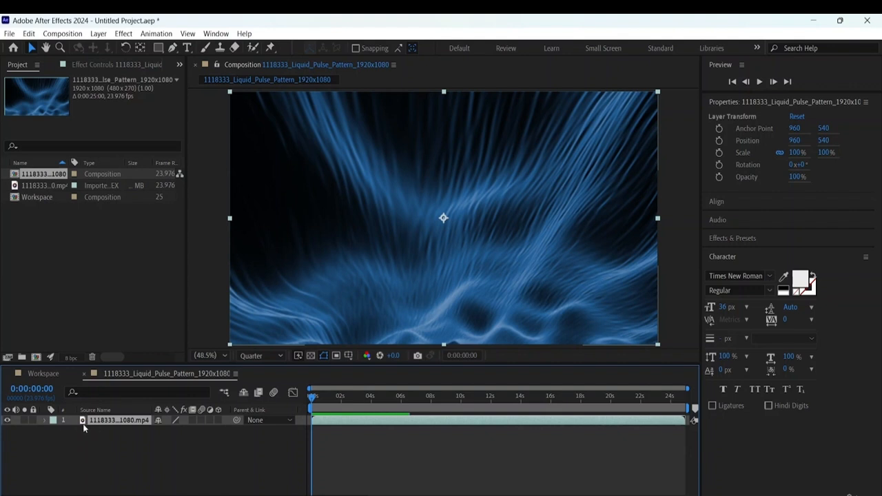
{"action": "left_click", "coordinate": [44, 420]}
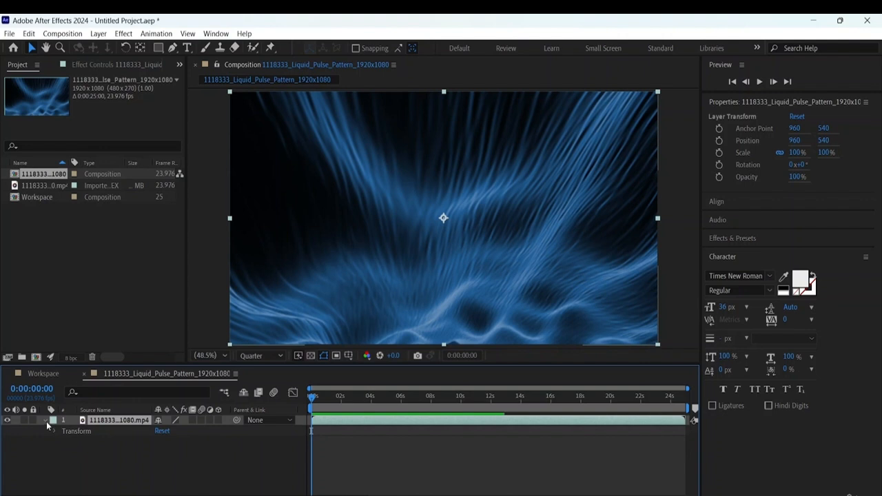
{"action": "left_click", "coordinate": [45, 420]}
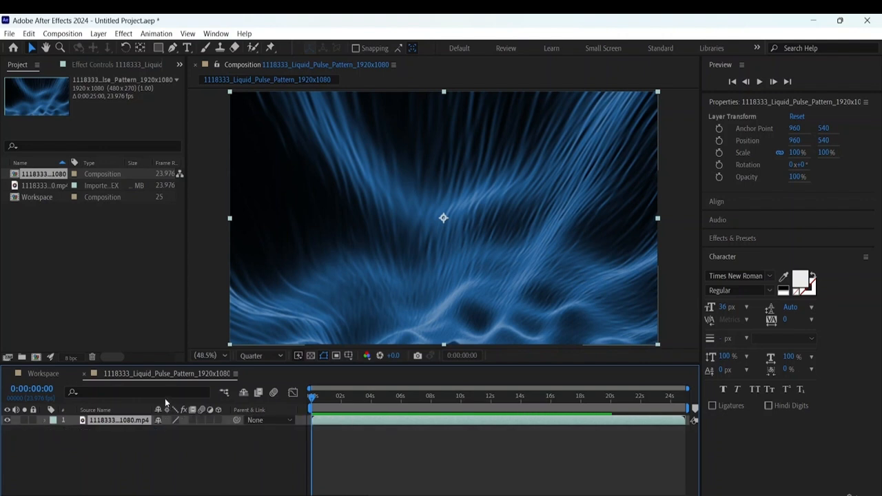
- Rename the new composition made from the video as Animation
{"action": "right_click", "coordinate": [50, 177]}
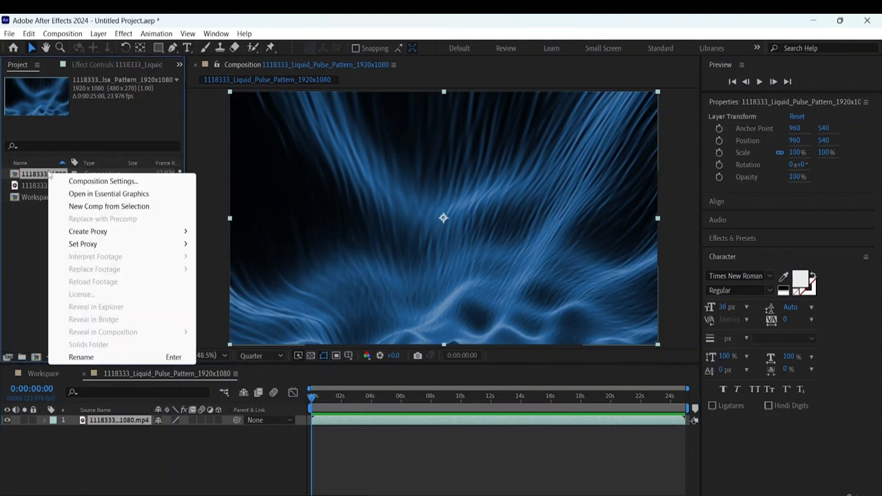
{"action": "left_click", "coordinate": [94, 357]}
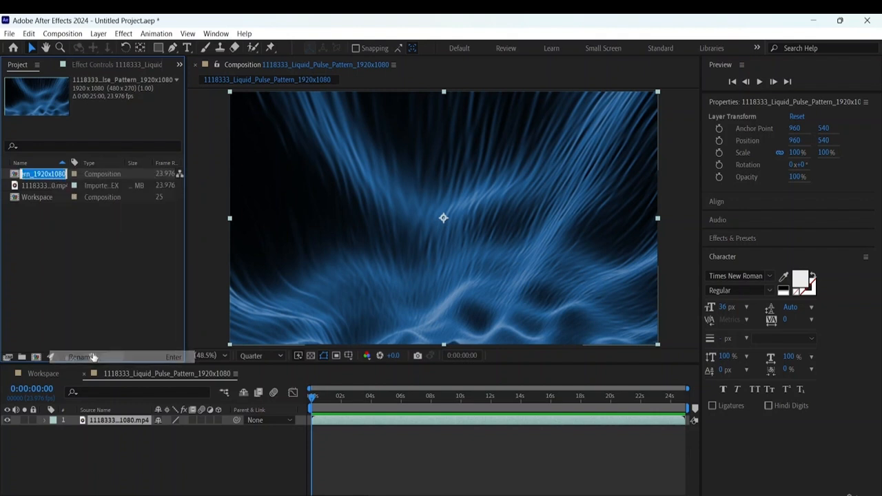
{"action": "key", "text": "BackSpace"}
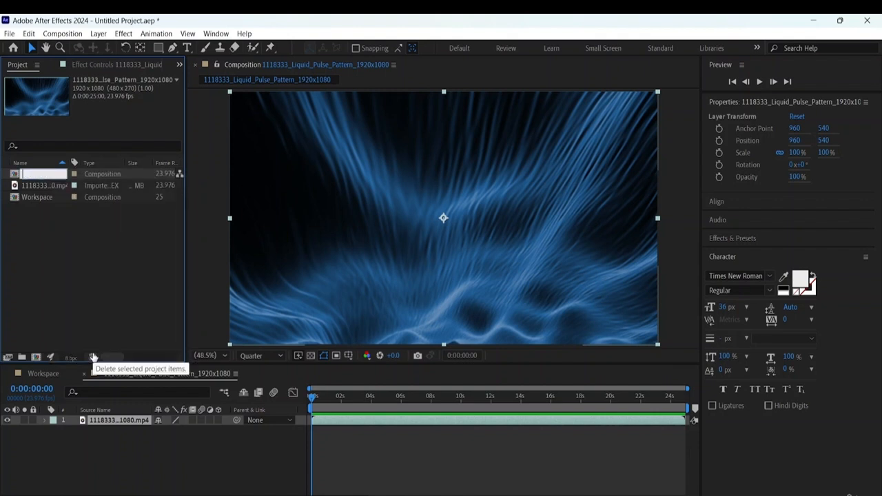
{"action": "type", "text": "Animation"}
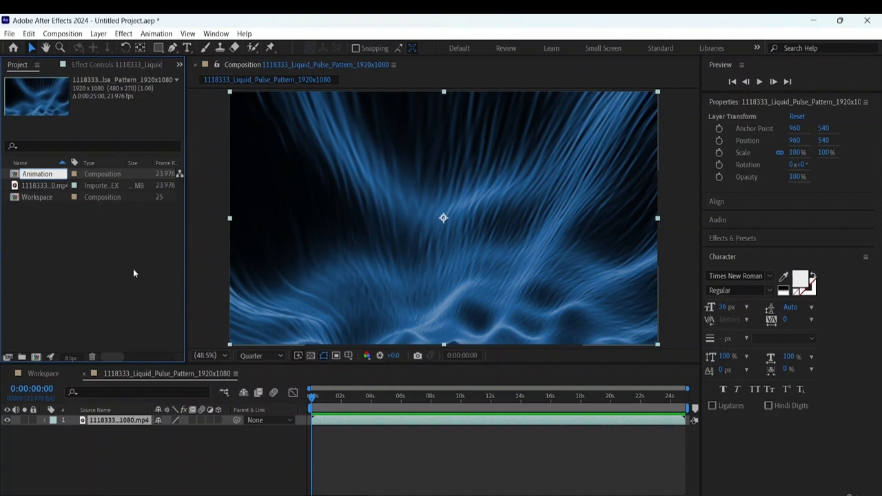
{"action": "left_click", "coordinate": [68, 269]}
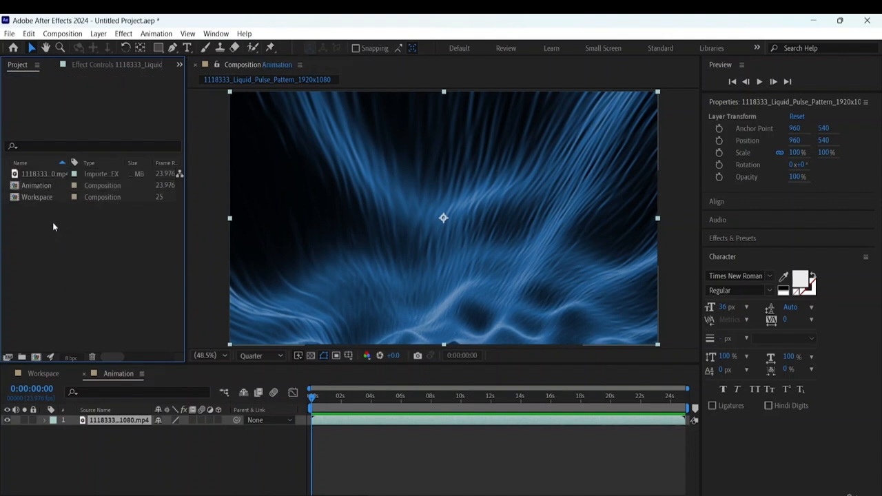
- Set the Animation composition's duration to 10 seconds (0:00:10:00) in its composition settings
{"action": "right_click", "coordinate": [37, 185]}
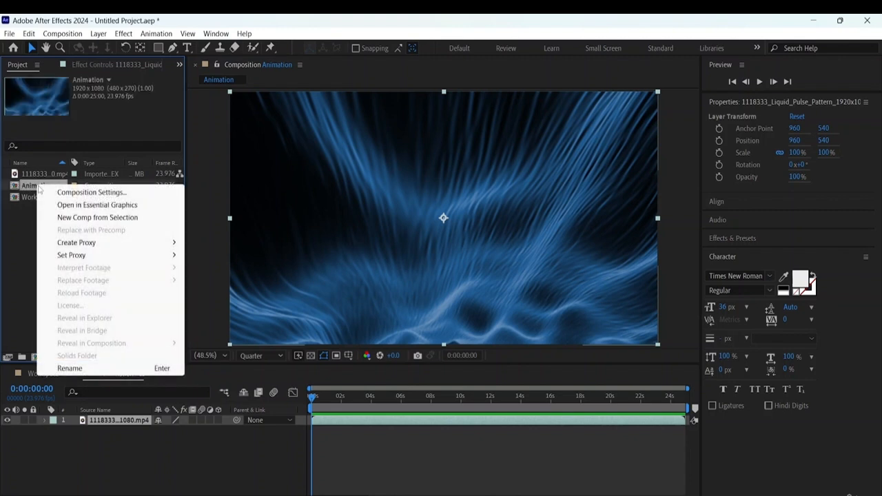
{"action": "left_click", "coordinate": [105, 193]}
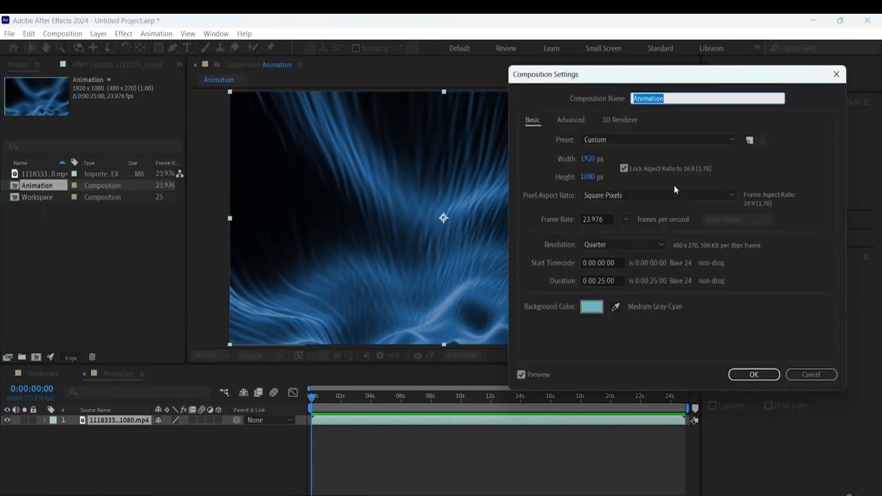
{"action": "left_click", "coordinate": [607, 281]}
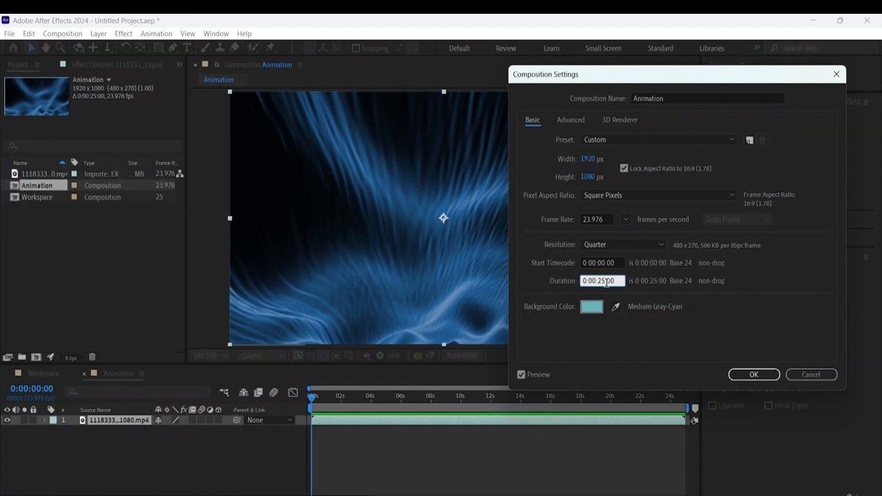
{"action": "key", "text": "BackSpace"}
{"action": "key", "text": "BackSpace"}
{"action": "type", "text": "10"}
{"action": "left_click", "coordinate": [754, 375]}
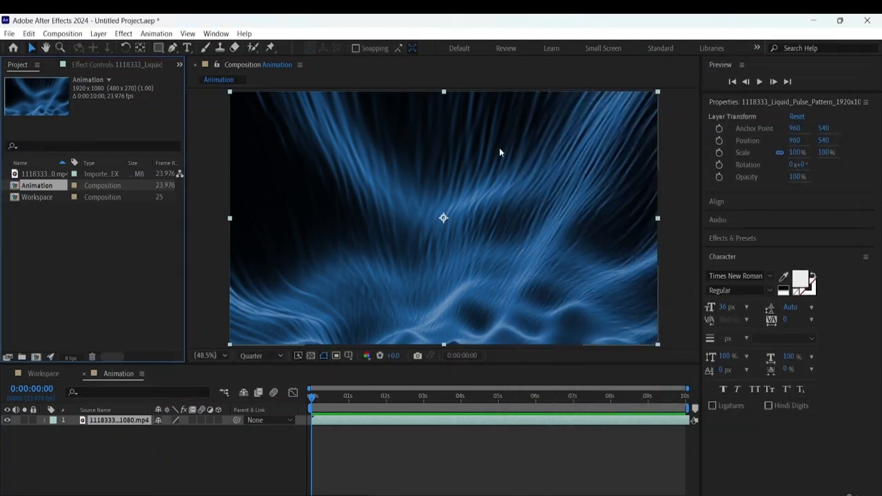
- Preview the Animation composition's playback and move the current time to its last frame
{"action": "key", "text": "space"}
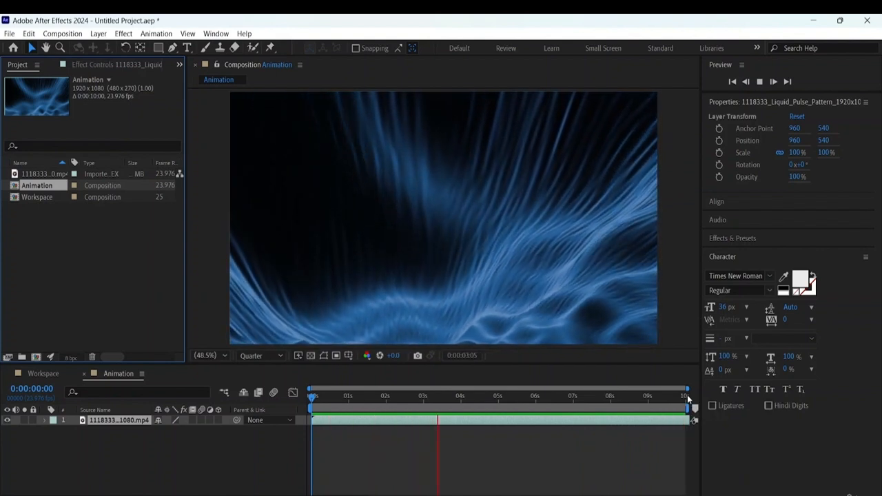
{"action": "key", "text": "space"}
{"action": "left_click_drag", "start_coordinate": [433, 397], "coordinate": [186, 386]}
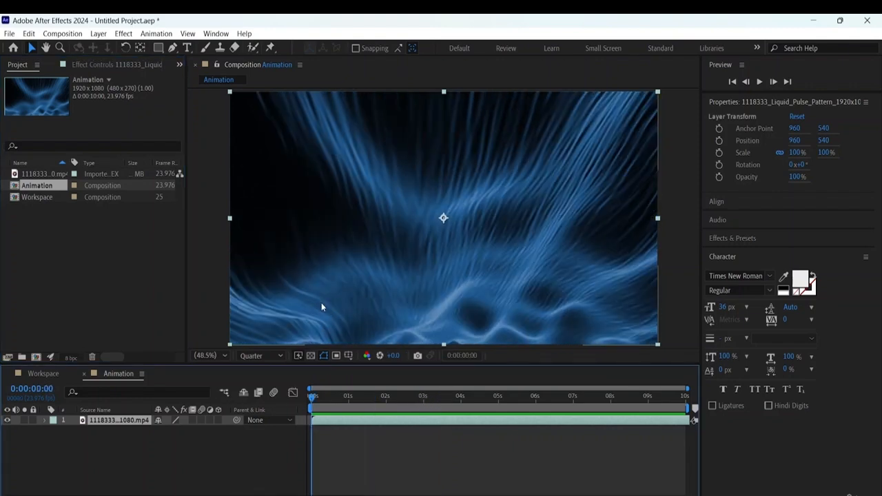
{"action": "key", "text": "End"}
{"action": "left_click", "coordinate": [74, 230]}
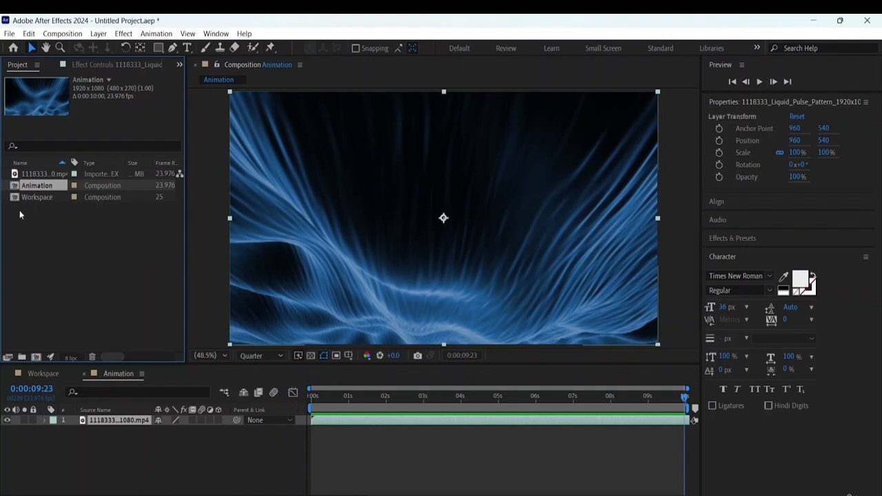
- Rename the video layer in the Animation composition's timeline as Animation
{"action": "left_click", "coordinate": [43, 373]}
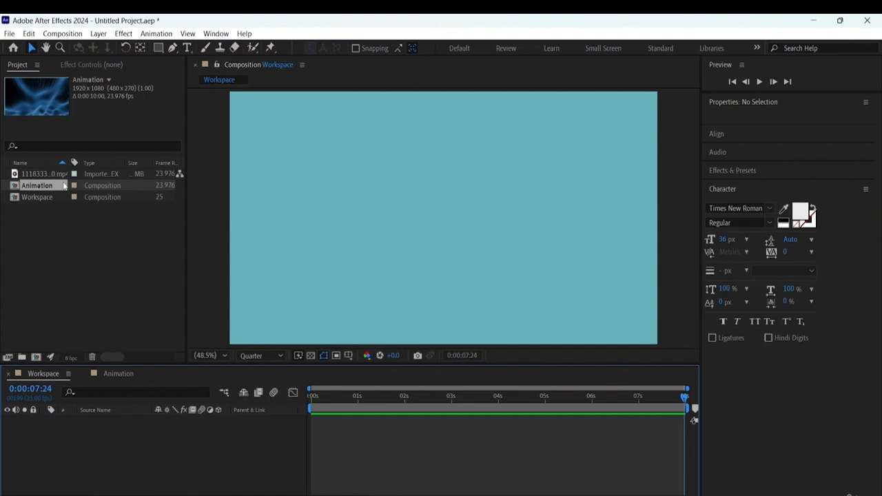
{"action": "left_click", "coordinate": [114, 373]}
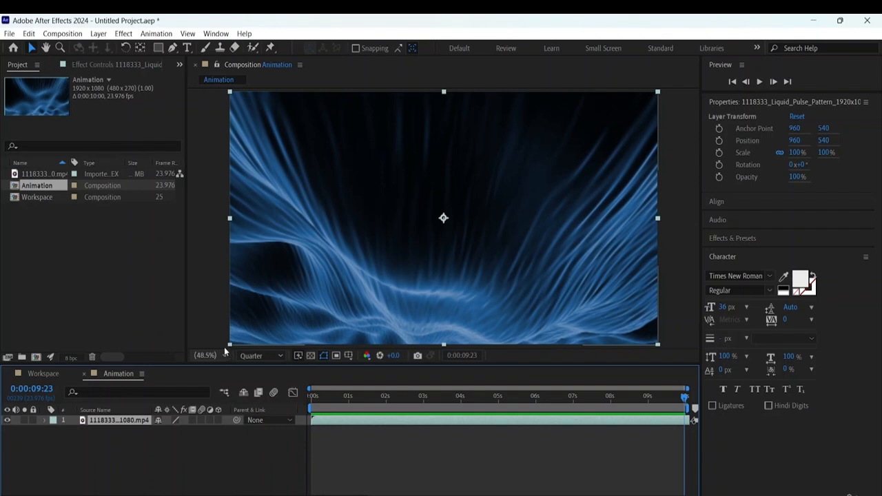
{"action": "right_click", "coordinate": [110, 422]}
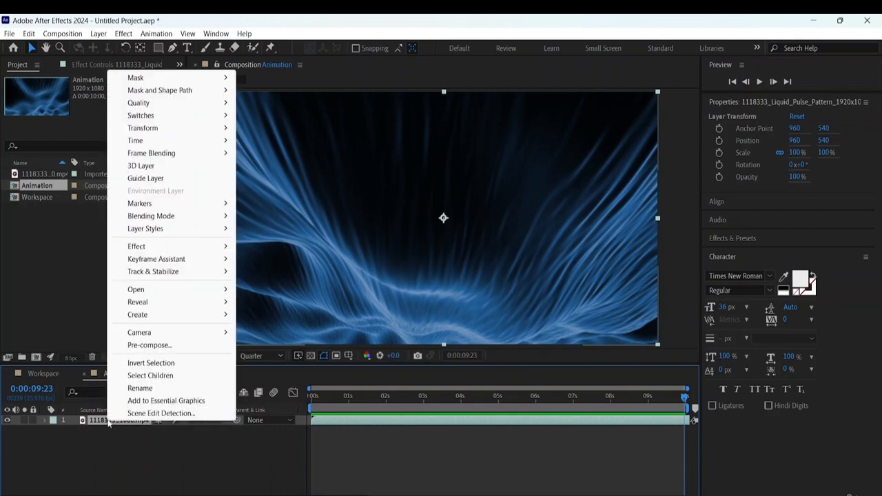
{"action": "left_click", "coordinate": [140, 388]}
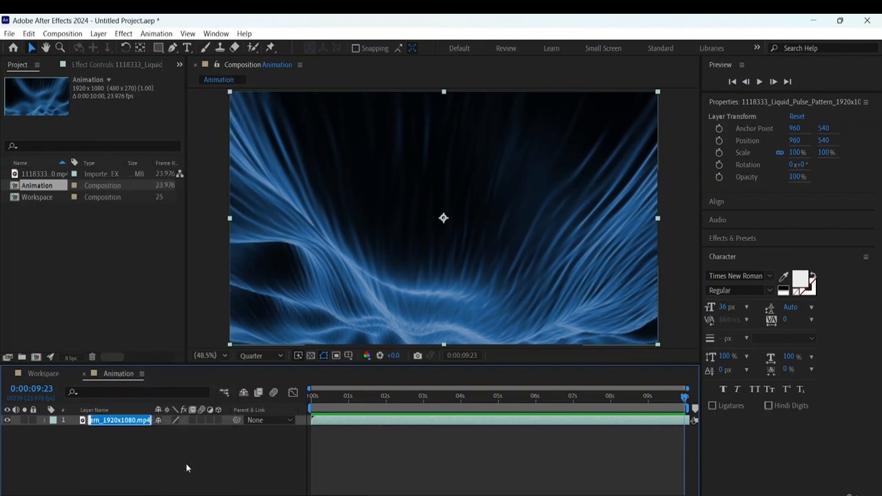
{"action": "type", "text": "Aniamt"}
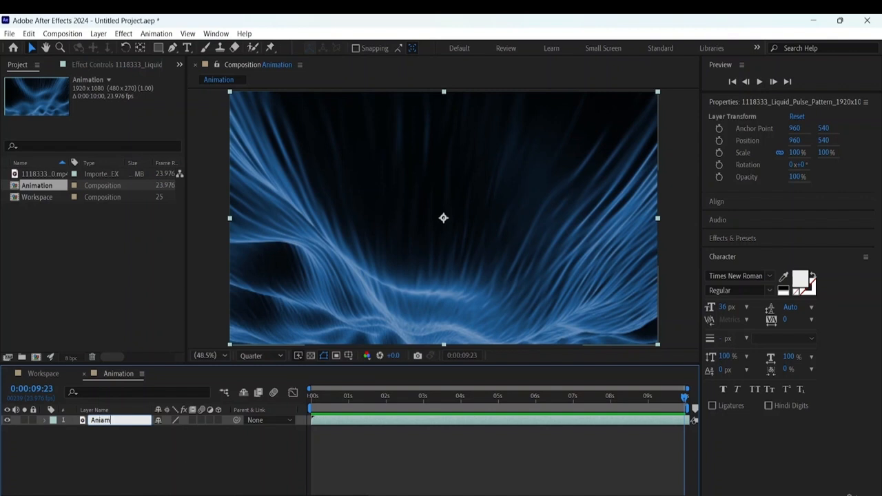
{"action": "key", "text": "BackSpace"}
{"action": "key", "text": "BackSpace"}
{"action": "type", "text": "mation"}
{"action": "left_click", "coordinate": [131, 481]}
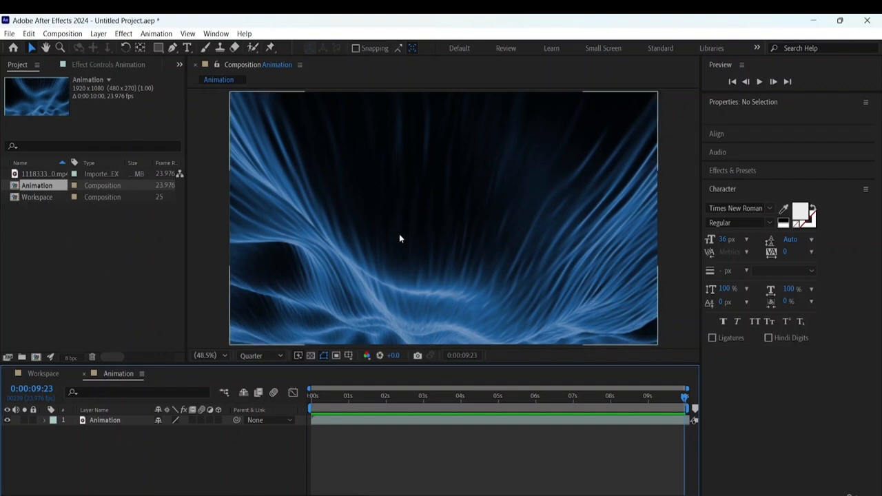
- Examine the list of additional workspaces available
{"action": "left_click", "coordinate": [759, 48]}
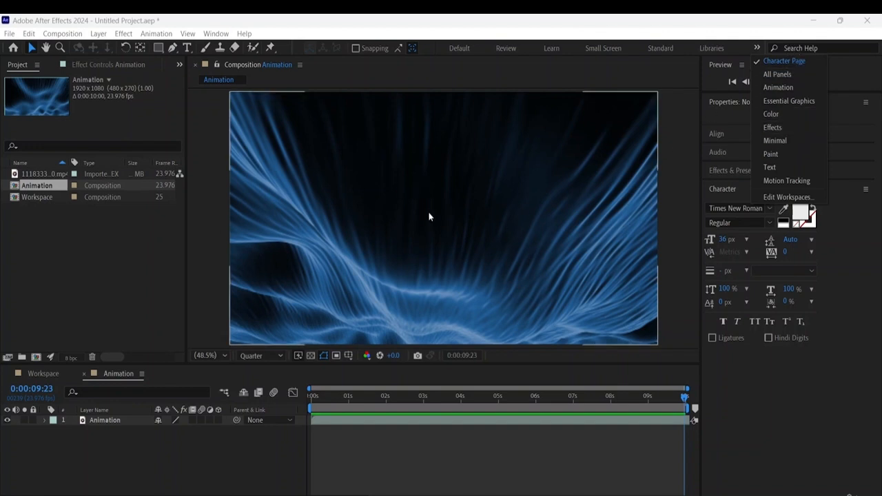
{"action": "left_click", "coordinate": [330, 219]}
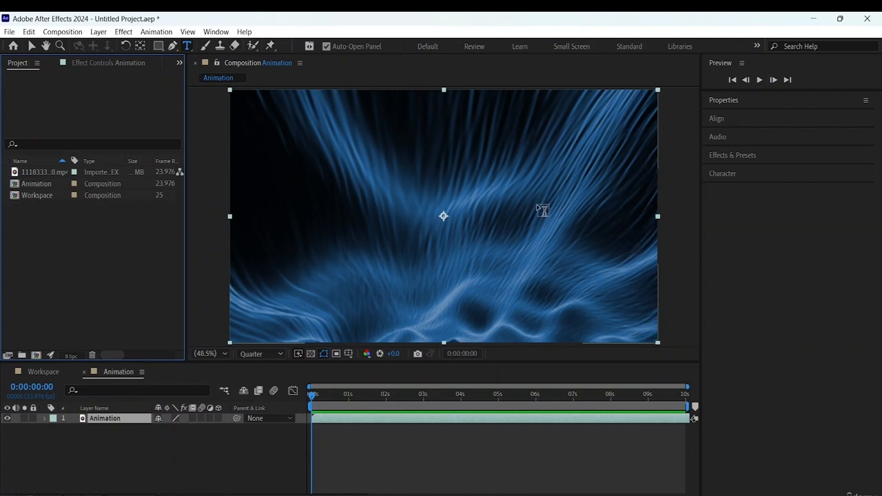
- Activate the Horizontal Type Tool
{"action": "left_click", "coordinate": [31, 47]}
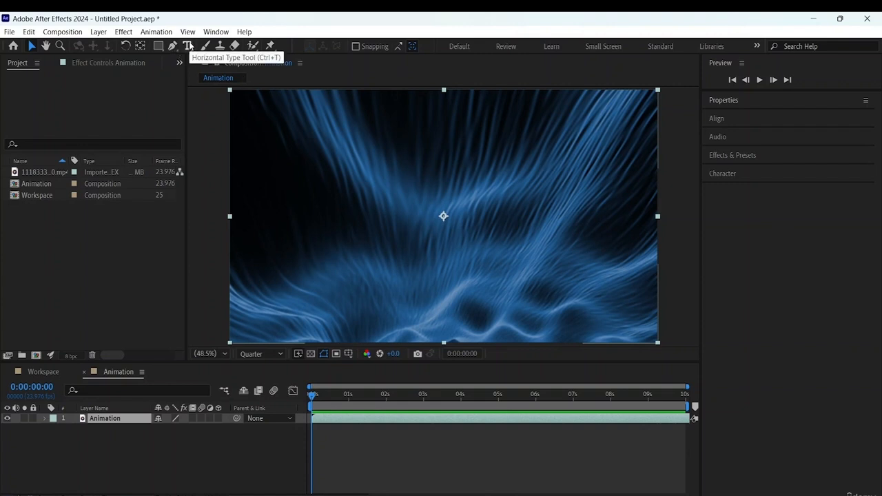
{"action": "left_click", "coordinate": [189, 46]}
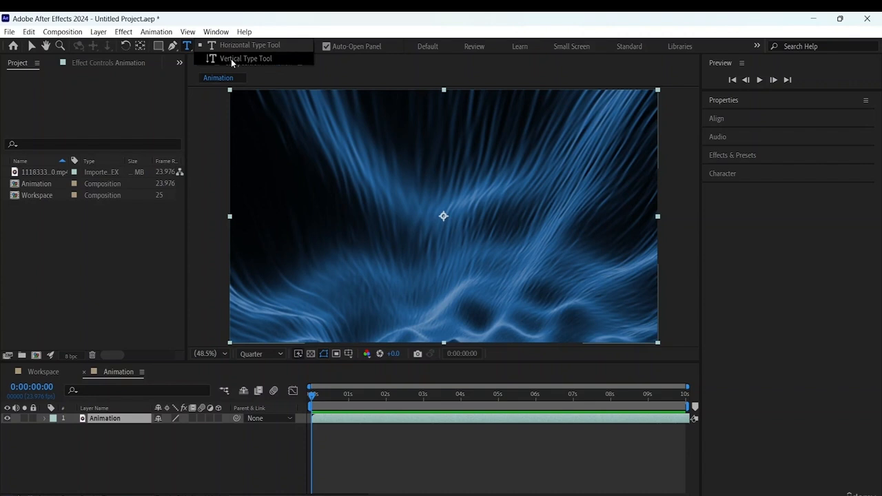
{"action": "left_click", "coordinate": [244, 44]}
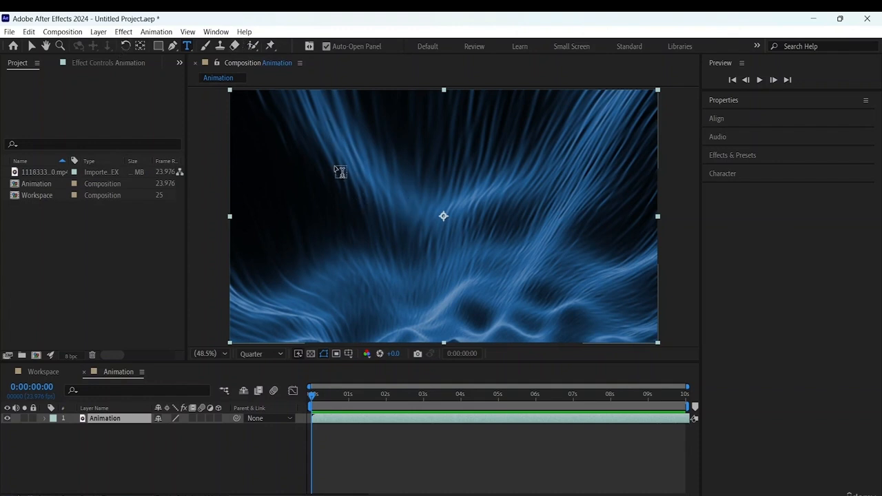
{"action": "left_click", "coordinate": [340, 178]}
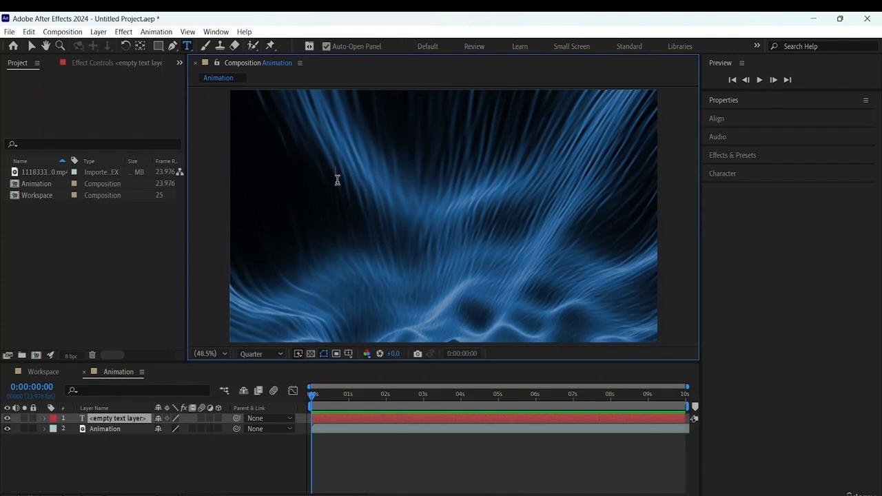
{"action": "key", "text": "Escape"}
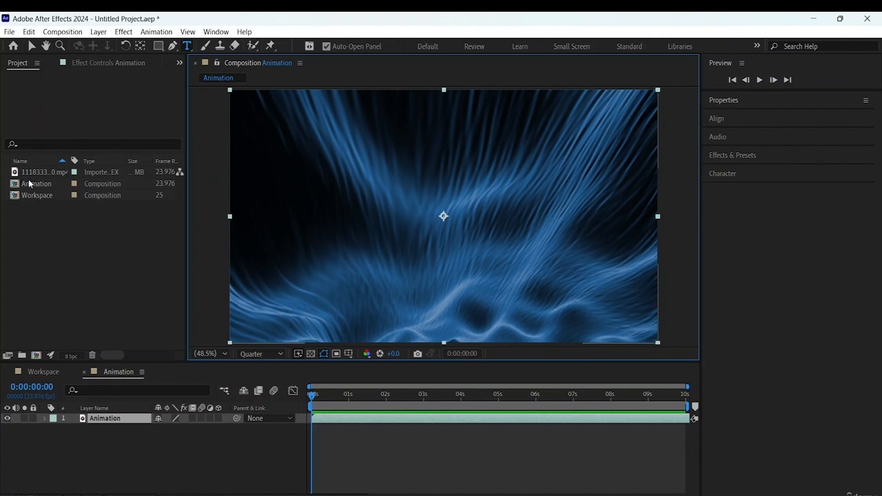
{"action": "left_click", "coordinate": [39, 185]}
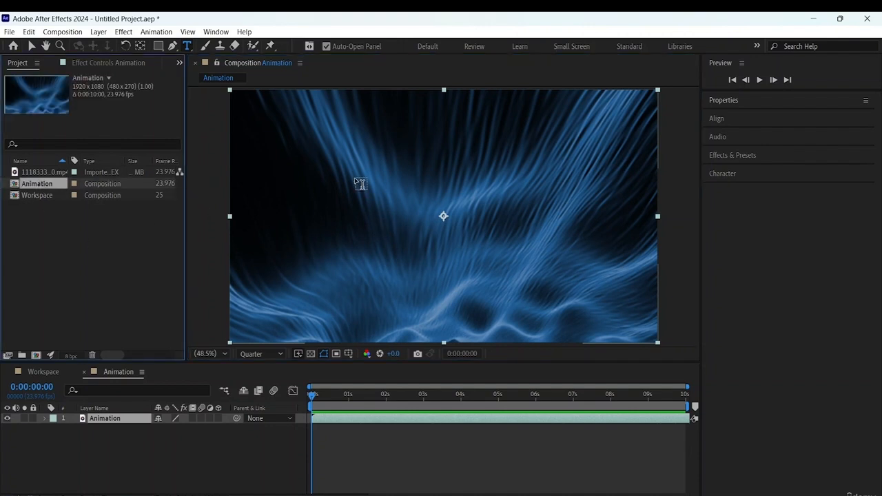
{"action": "left_click", "coordinate": [337, 166]}
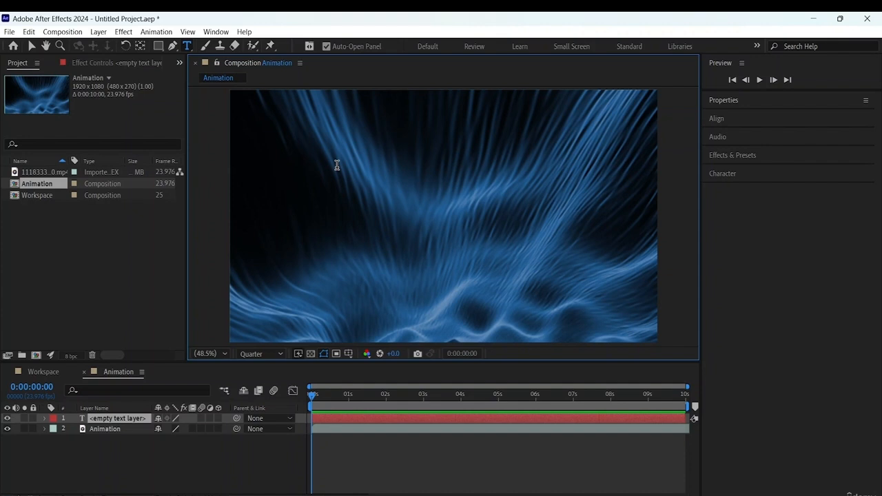
{"action": "left_click", "coordinate": [109, 426]}
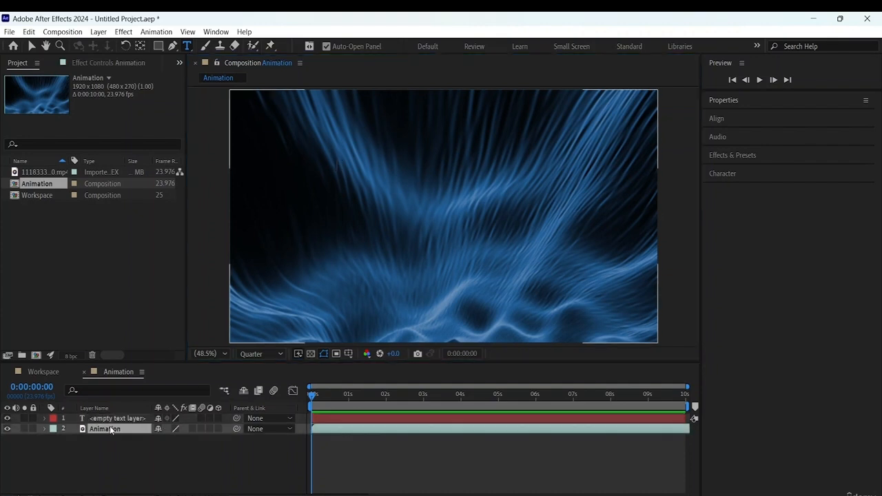
{"action": "left_click", "coordinate": [44, 429]}
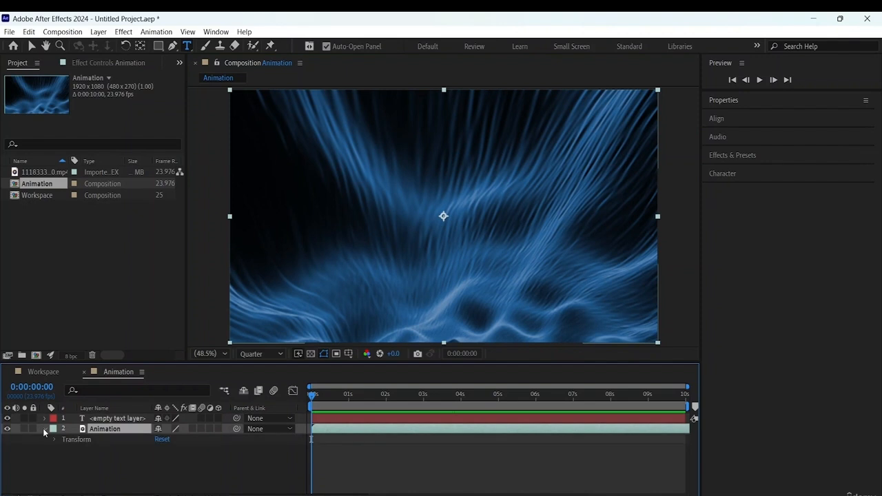
{"action": "left_click", "coordinate": [118, 419]}
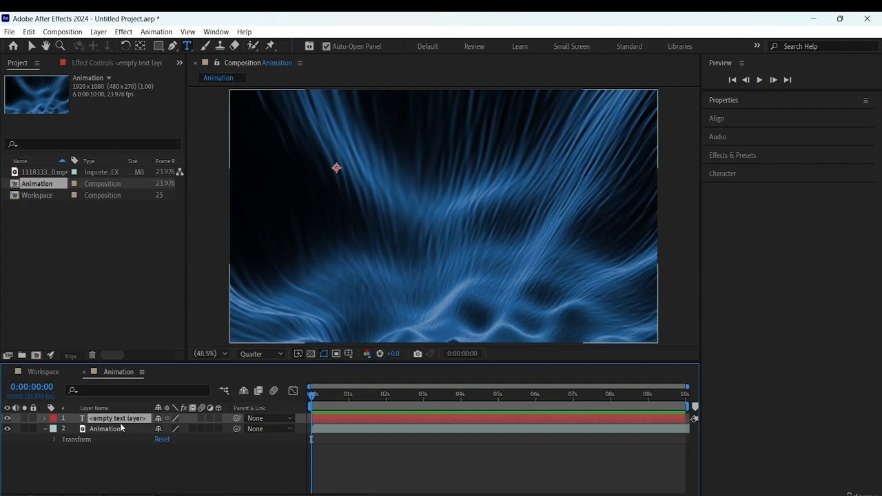
{"action": "left_click", "coordinate": [44, 428]}
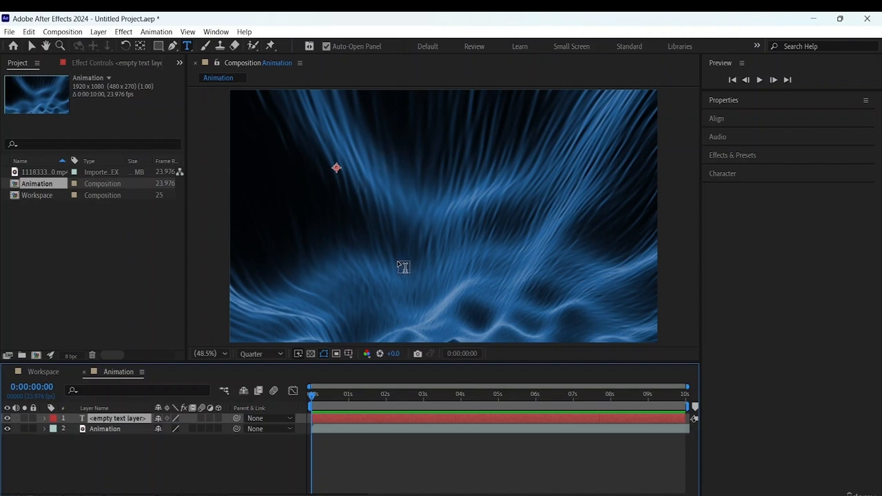
{"action": "key", "text": "s"}
{"action": "key", "text": "s"}
{"action": "key", "text": "Delete"}
- Add a horizontal text layer reading ADOBE slightly up and left of the composition's centre, and finish with the Selection tool
{"action": "left_click", "coordinate": [363, 196]}
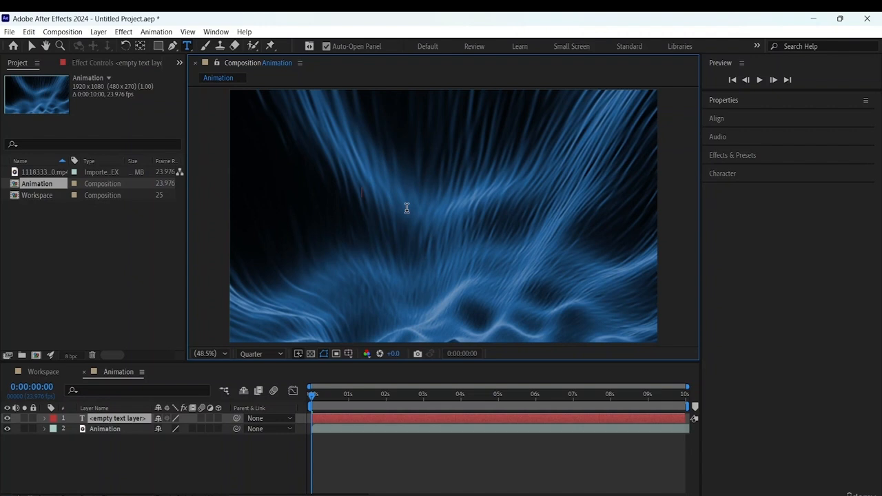
{"action": "type", "text": "ADOBE"}
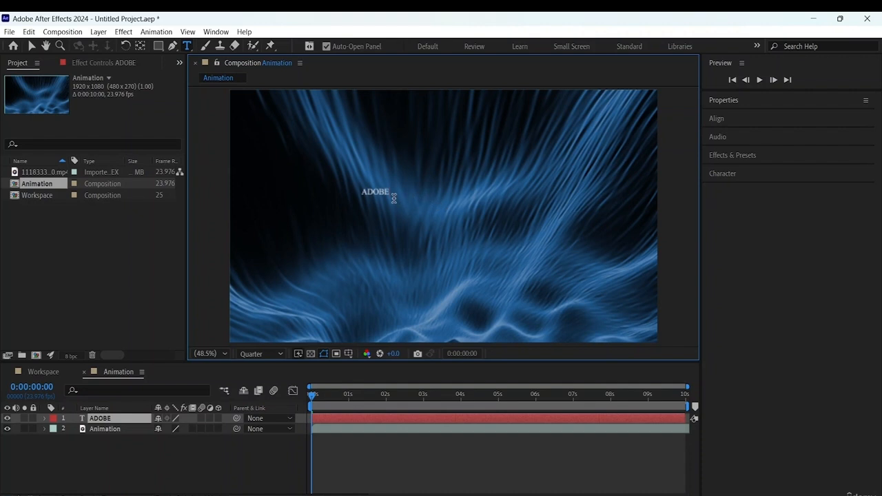
{"action": "left_click", "coordinate": [31, 46]}
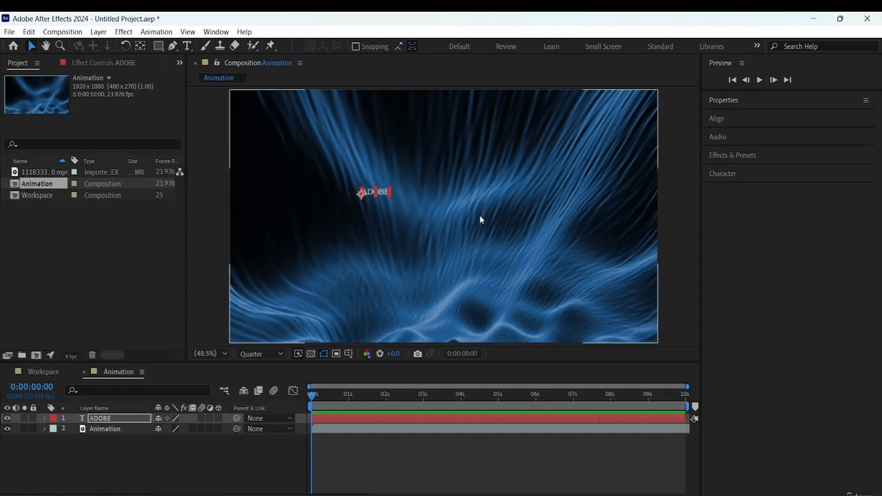
- Show the character settings, set the ADOBE text's font to Tw Cen MT Condensed Extra Bold, and check its available font styles
{"action": "left_click", "coordinate": [215, 32]}
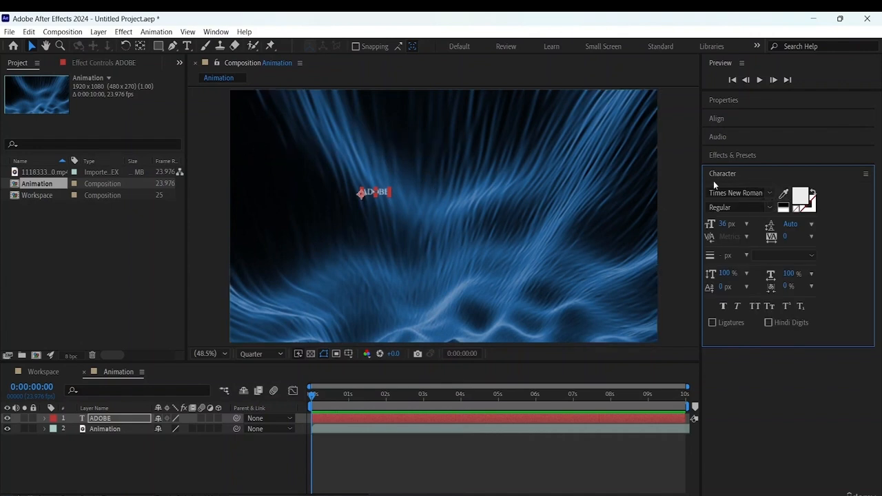
{"action": "left_click", "coordinate": [770, 196]}
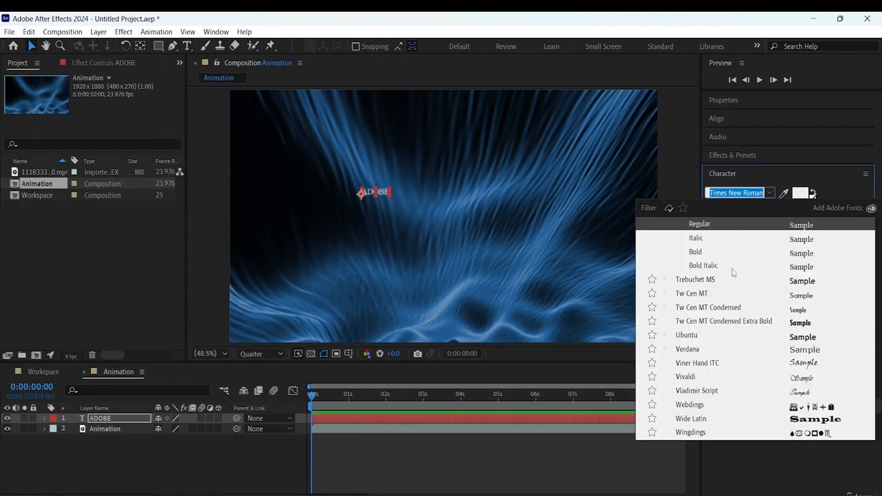
{"action": "scroll", "coordinate": [790, 281], "scroll_direction": "down", "scroll_amount": 5}
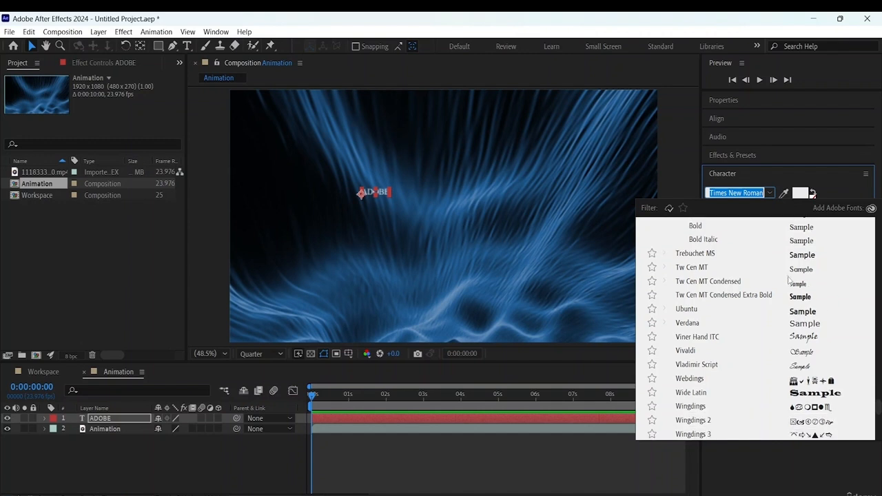
{"action": "scroll", "coordinate": [790, 281], "scroll_direction": "up", "scroll_amount": 5}
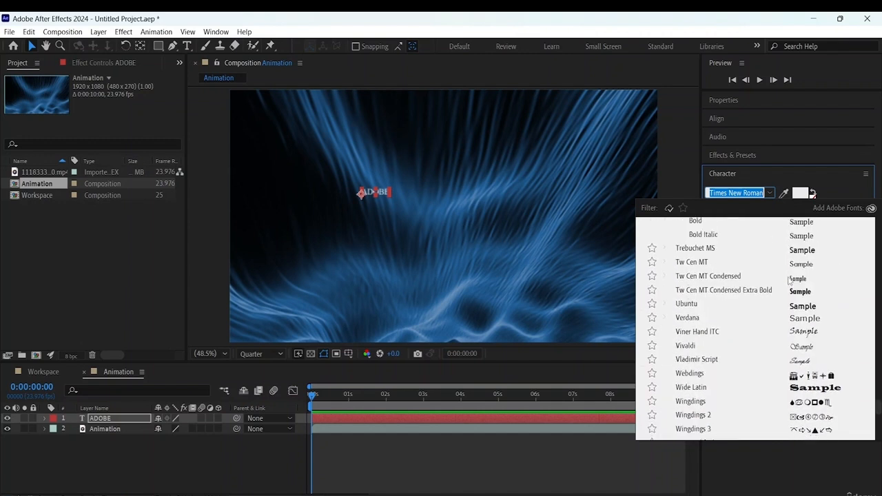
{"action": "scroll", "coordinate": [789, 280], "scroll_direction": "up", "scroll_amount": 1}
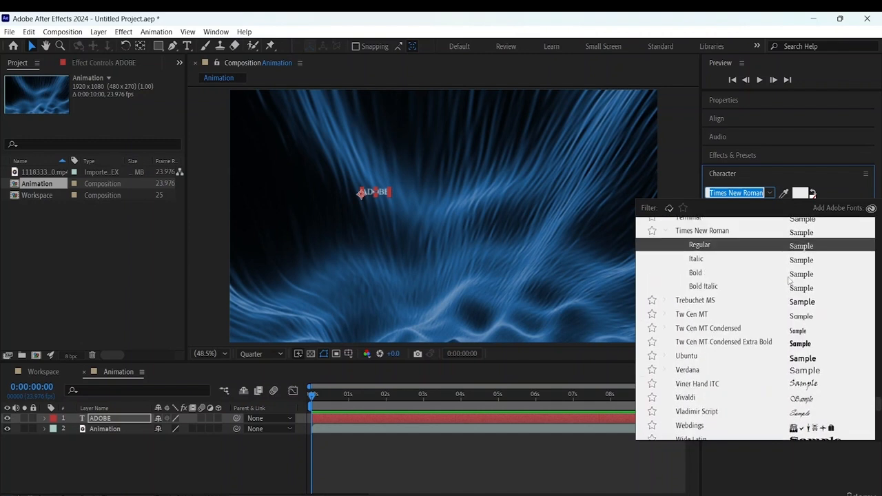
{"action": "left_click", "coordinate": [799, 343]}
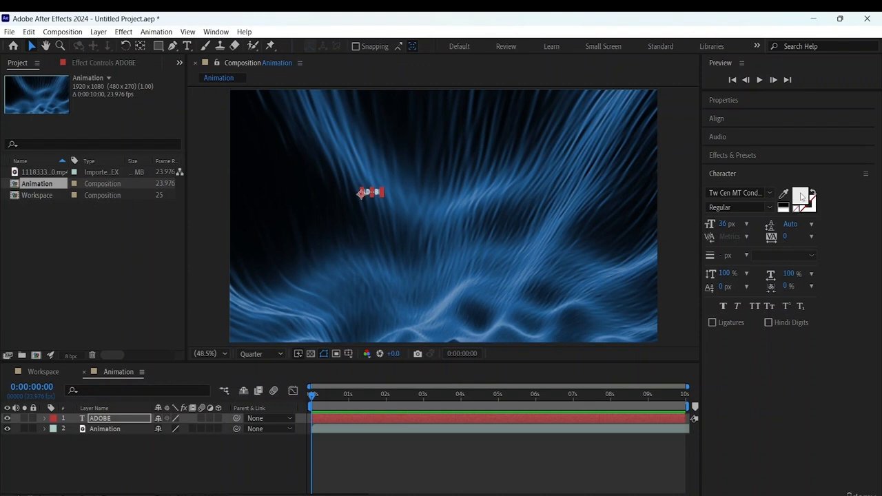
{"action": "left_click", "coordinate": [768, 209]}
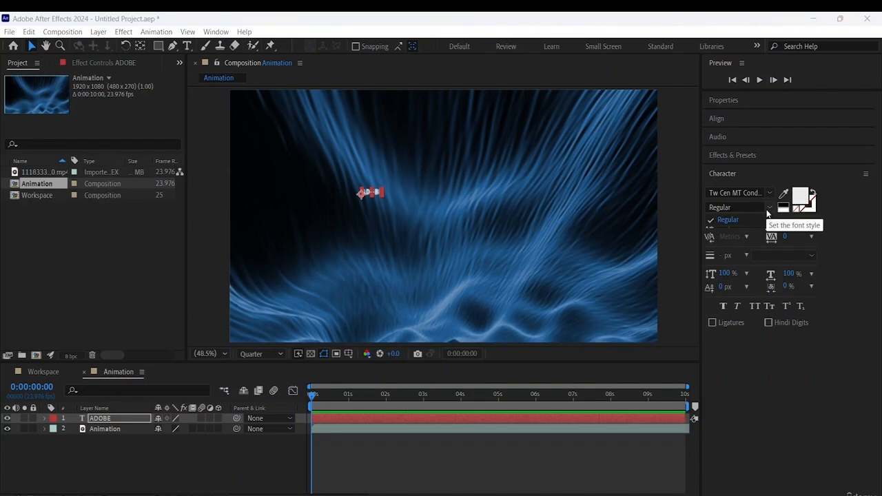
- Set the ADOBE text's font size to 230 px, keeping the Regular font style
{"action": "left_click", "coordinate": [768, 209]}
{"action": "left_click", "coordinate": [746, 225]}
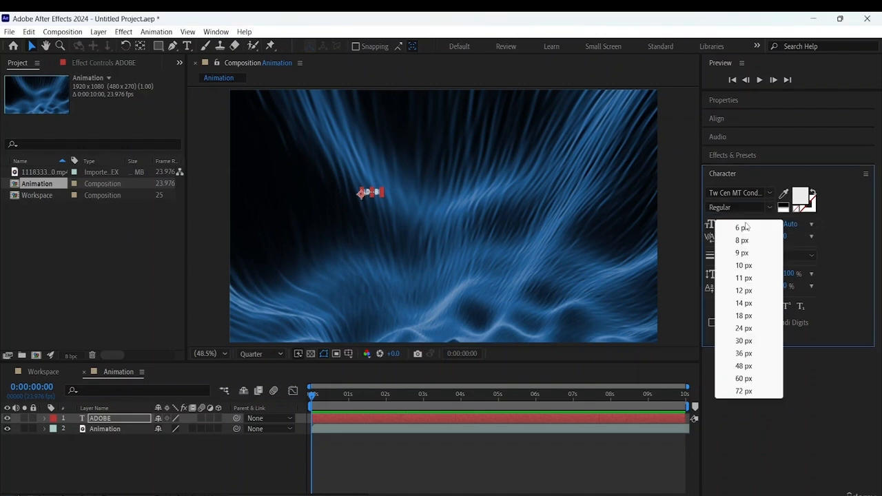
{"action": "left_click", "coordinate": [747, 211]}
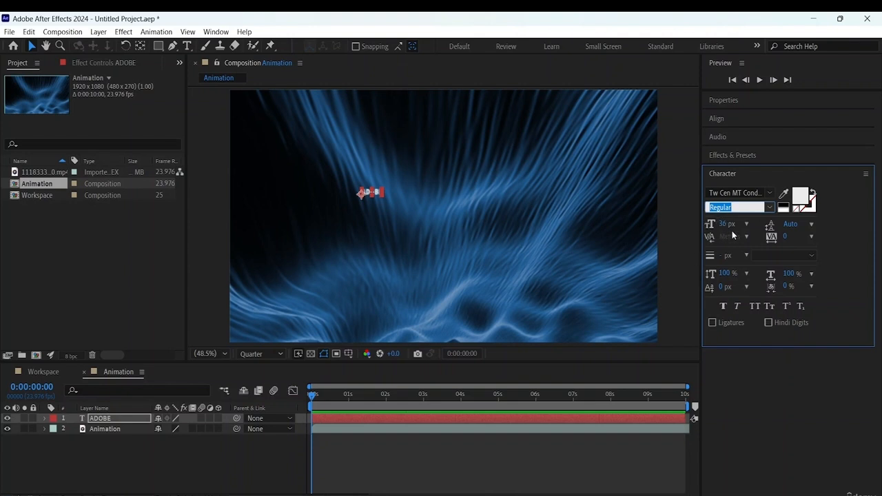
{"action": "left_click", "coordinate": [746, 227]}
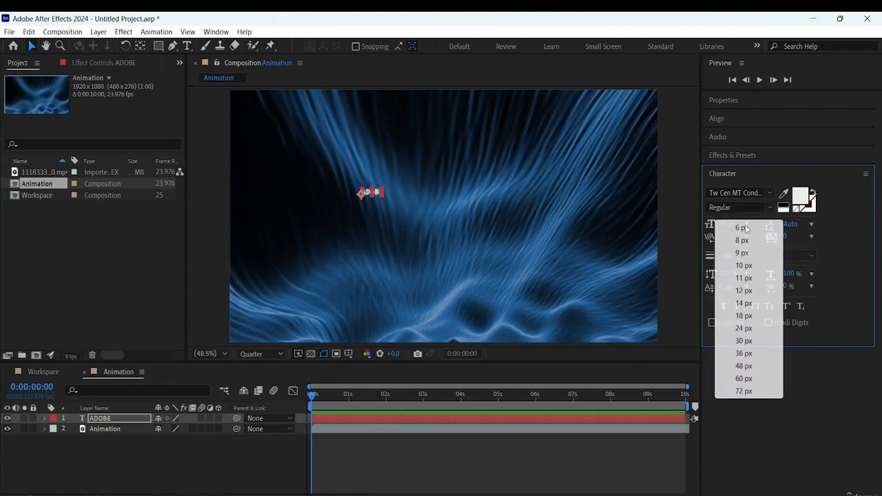
{"action": "left_click", "coordinate": [739, 391]}
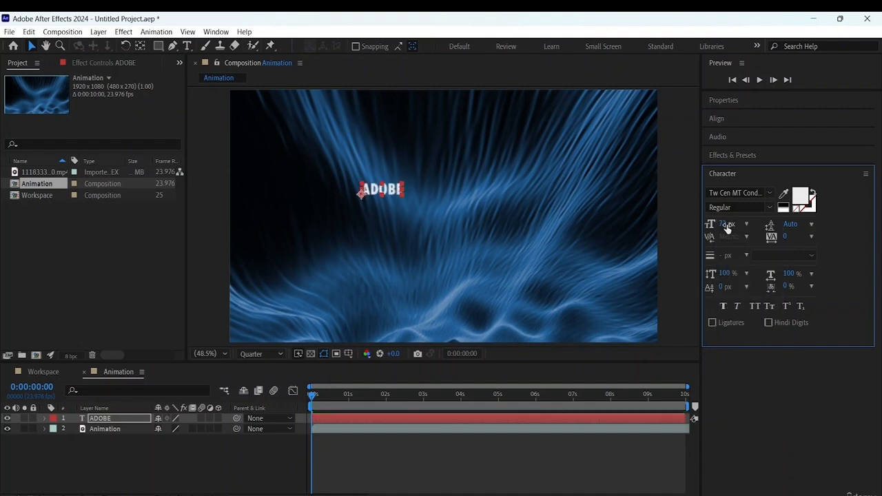
{"action": "left_click_drag", "start_coordinate": [723, 224], "coordinate": [810, 215]}
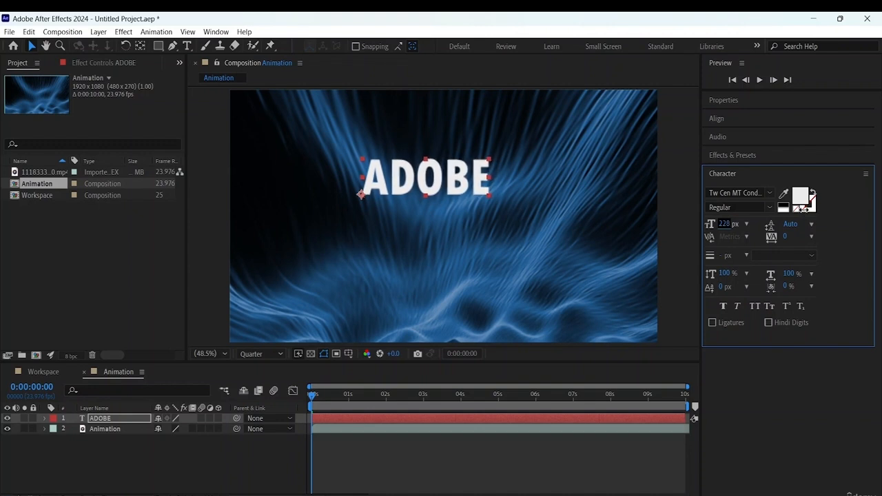
{"action": "left_click_drag", "start_coordinate": [803, 210], "coordinate": [807, 211]}
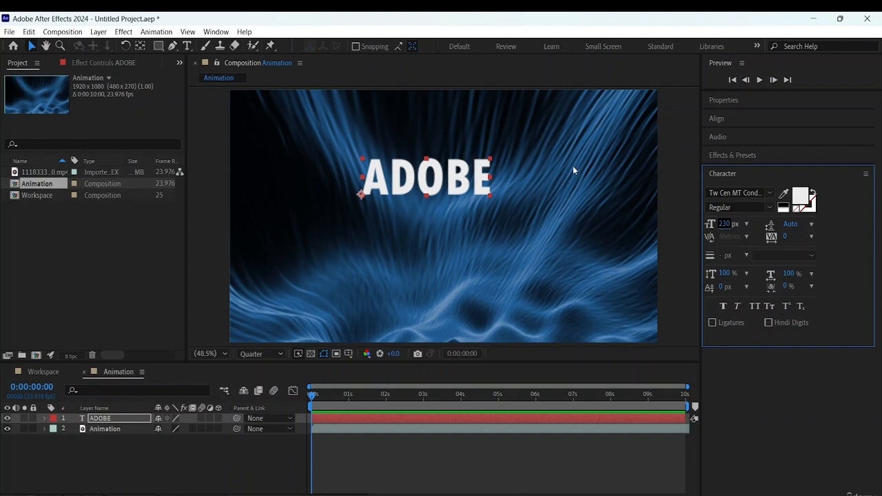
- Place the text cursor inside the ADOBE text with the Horizontal Type Tool
{"action": "left_click", "coordinate": [187, 45]}
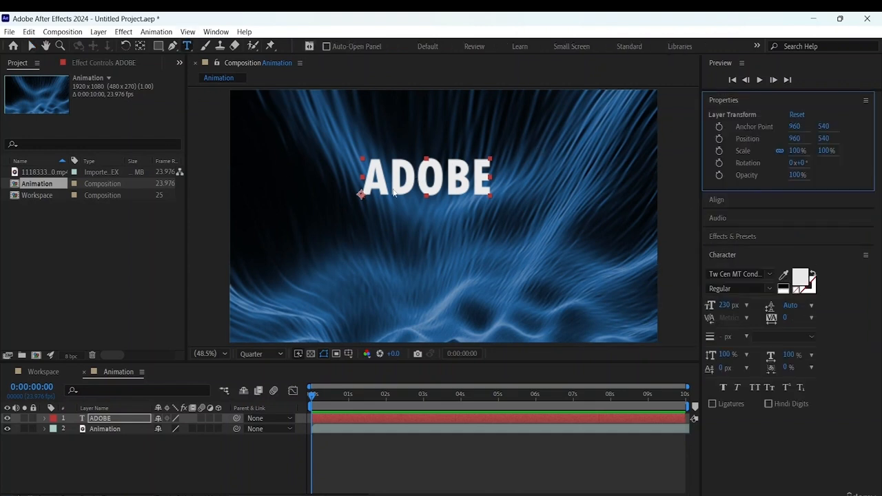
{"action": "left_click", "coordinate": [417, 176]}
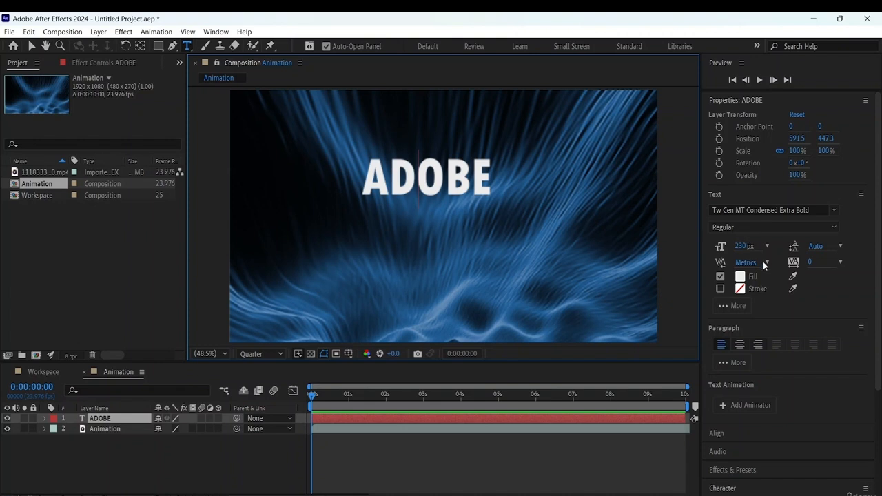
{"action": "mouse_move", "coordinate": [747, 263]}
{"action": "left_mouse_down"}
{"action": "mouse_move", "coordinate": [754, 262]}
{"action": "mouse_move", "coordinate": [739, 261]}
{"action": "left_mouse_up"}
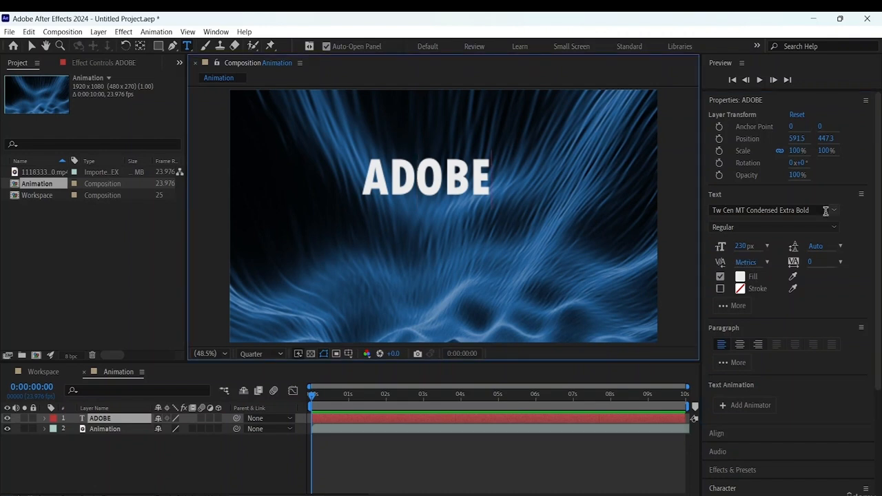
- Try to give the ADOBE text a stroke and the fill colour EE6868 with only the text cursor placed
{"action": "left_click", "coordinate": [720, 288]}
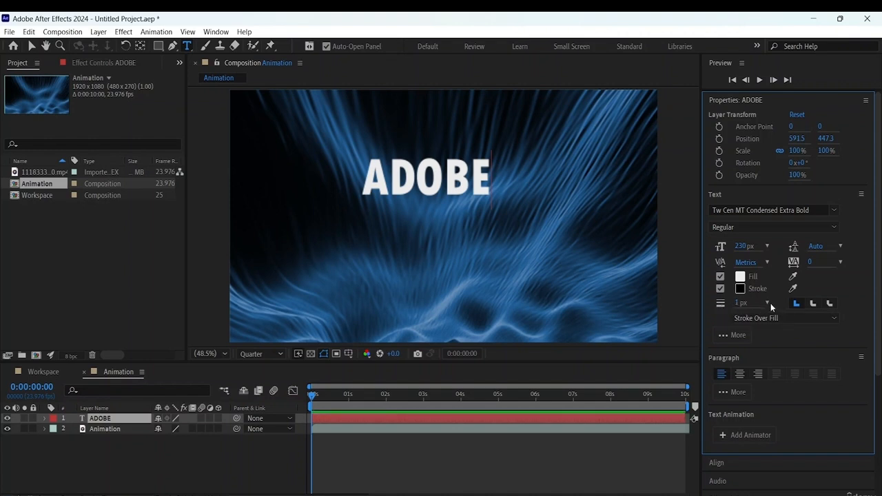
{"action": "left_click", "coordinate": [741, 277]}
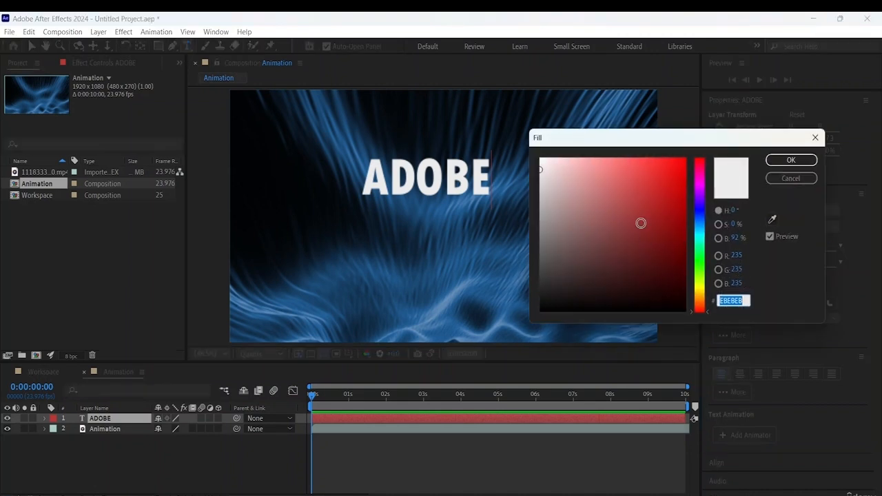
{"action": "mouse_move", "coordinate": [641, 223]}
{"action": "left_mouse_down"}
{"action": "mouse_move", "coordinate": [585, 216]}
{"action": "mouse_move", "coordinate": [515, 310]}
{"action": "mouse_move", "coordinate": [592, 184]}
{"action": "mouse_move", "coordinate": [635, 181]}
{"action": "mouse_move", "coordinate": [621, 167]}
{"action": "left_mouse_up"}
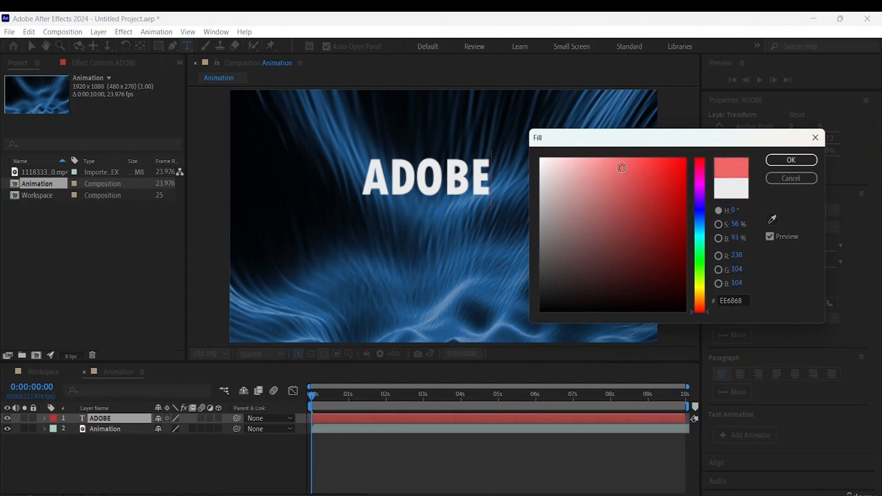
{"action": "left_click", "coordinate": [790, 160]}
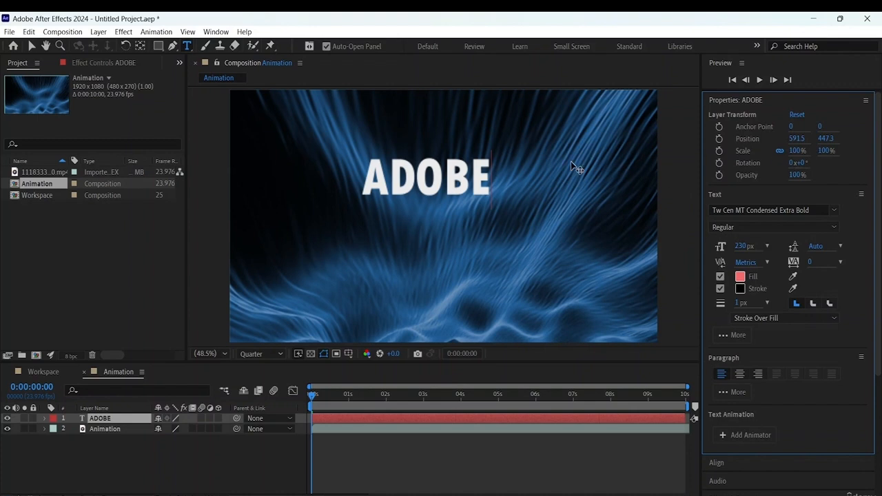
- Select all characters of the ADOBE text and set their fill colour to C77979
{"action": "left_click_drag", "start_coordinate": [491, 171], "coordinate": [343, 171]}
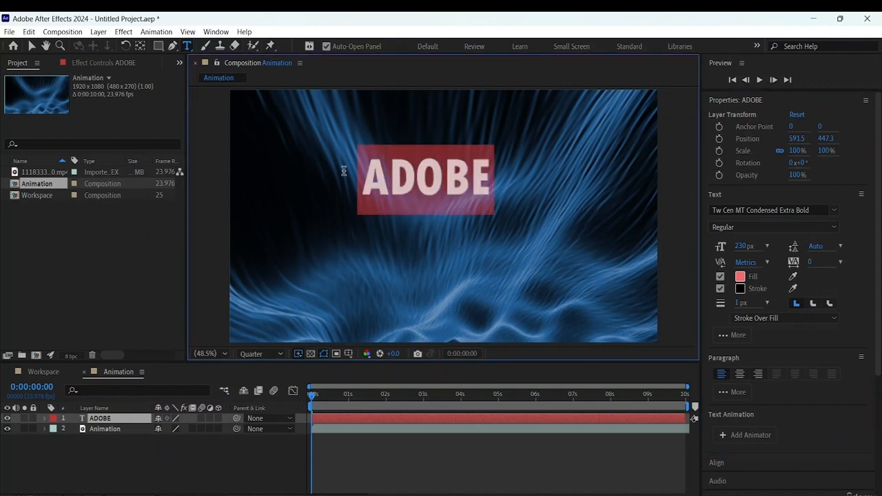
{"action": "left_click", "coordinate": [740, 277]}
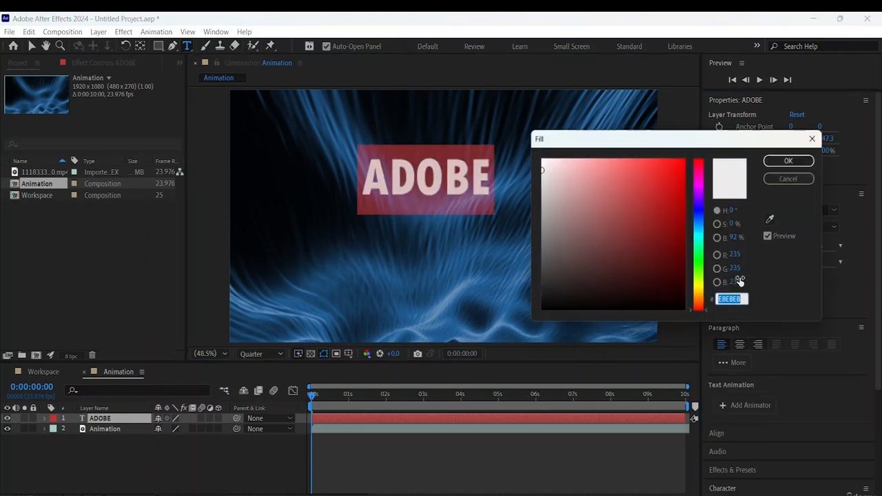
{"action": "mouse_move", "coordinate": [632, 207]}
{"action": "left_mouse_down"}
{"action": "mouse_move", "coordinate": [620, 177]}
{"action": "mouse_move", "coordinate": [630, 191]}
{"action": "mouse_move", "coordinate": [618, 195]}
{"action": "mouse_move", "coordinate": [604, 181]}
{"action": "mouse_move", "coordinate": [597, 191]}
{"action": "left_mouse_up"}
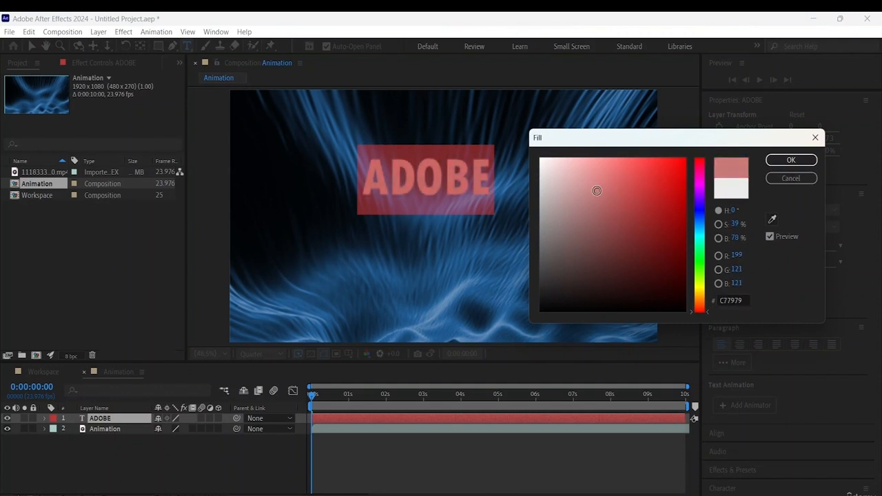
{"action": "left_click", "coordinate": [791, 160]}
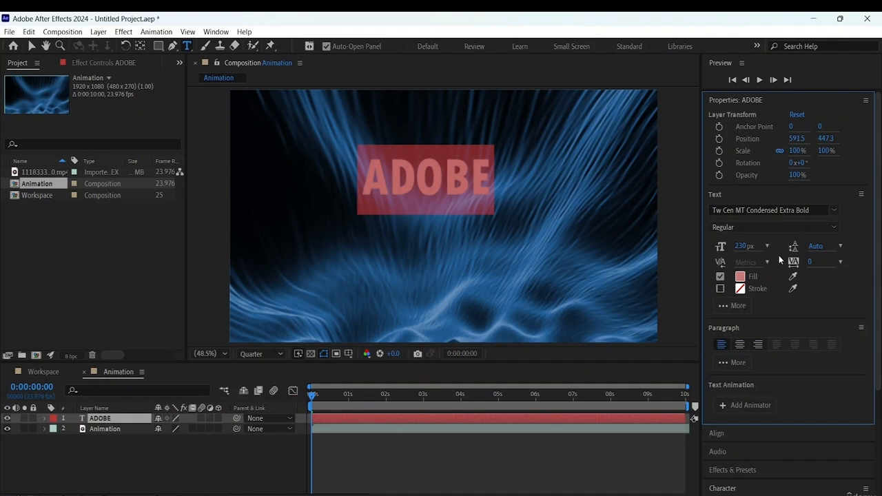
- Enable a black stroke on the ADOBE text and set its width to 4 px
{"action": "left_click", "coordinate": [743, 291]}
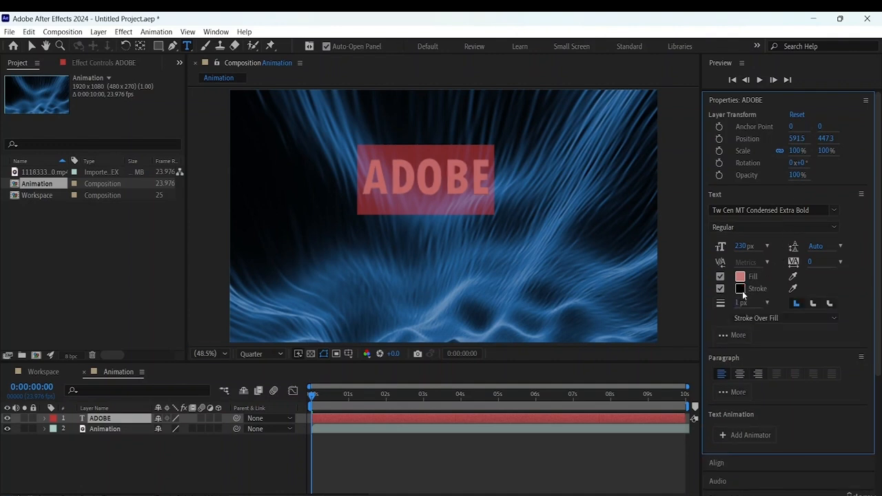
{"action": "left_click", "coordinate": [768, 303]}
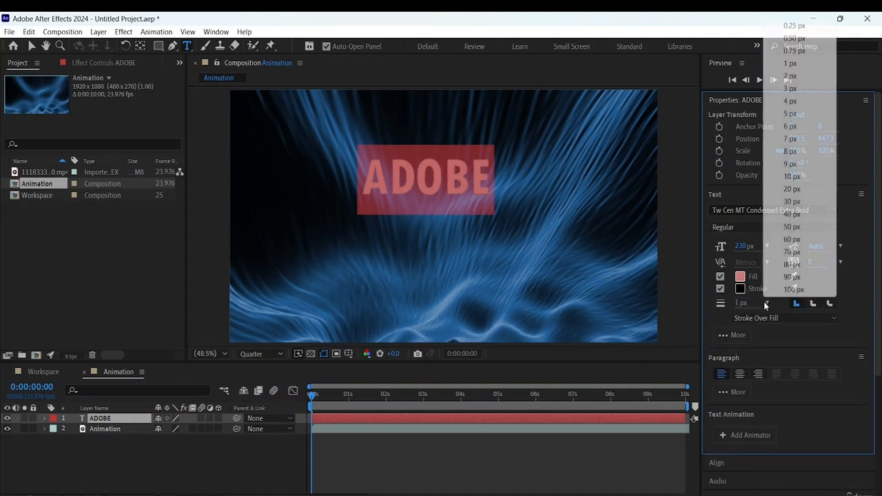
{"action": "left_click", "coordinate": [792, 77]}
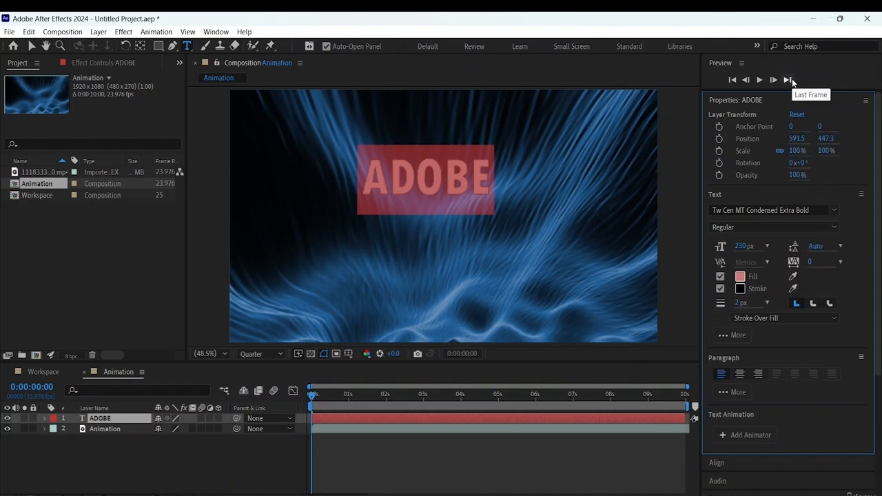
{"action": "left_click", "coordinate": [765, 302]}
{"action": "left_click", "coordinate": [791, 101]}
- Try the Fill Over Stroke order and the round line join on the ADOBE text, and restore Stroke Over Fill with the original join
{"action": "left_click", "coordinate": [832, 319]}
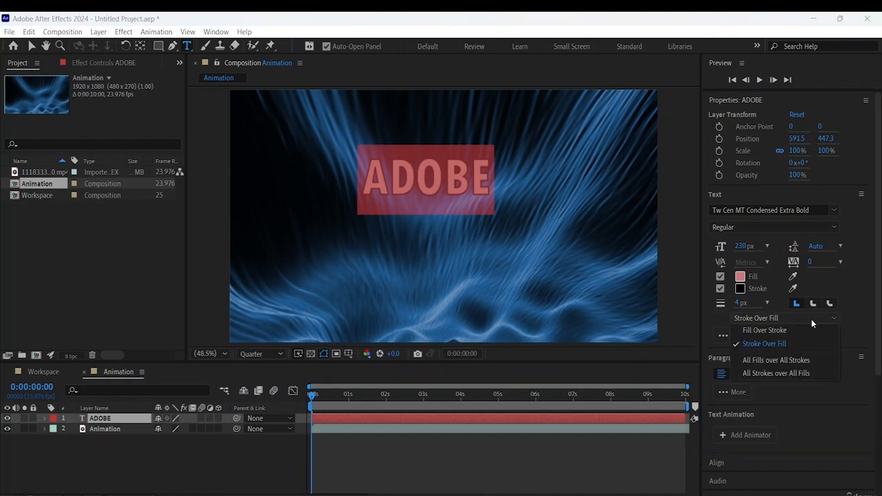
{"action": "left_click", "coordinate": [764, 331]}
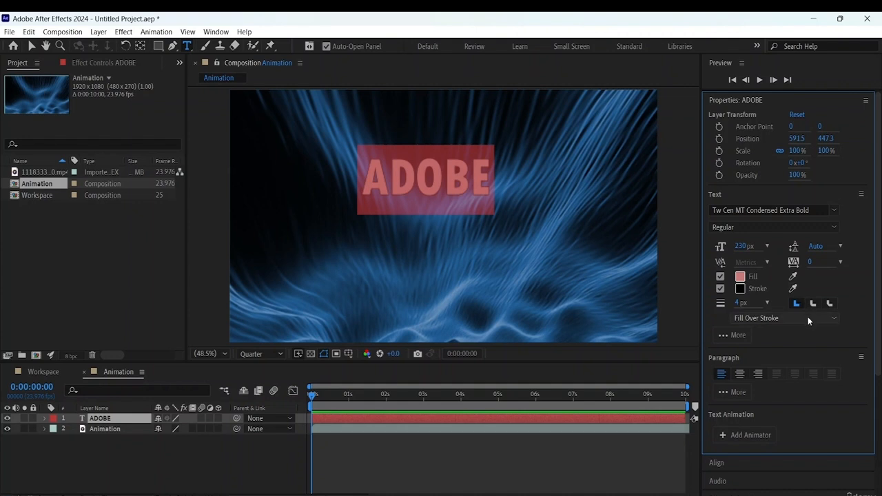
{"action": "left_click", "coordinate": [807, 318]}
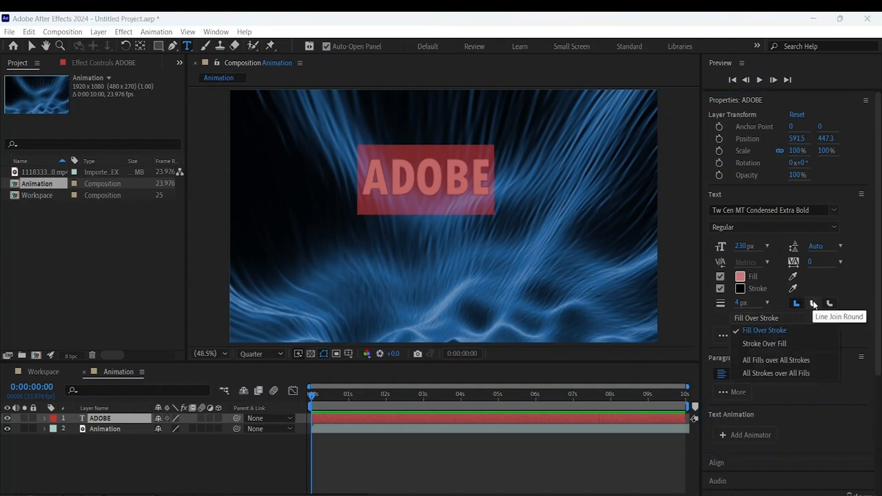
{"action": "left_click", "coordinate": [814, 304]}
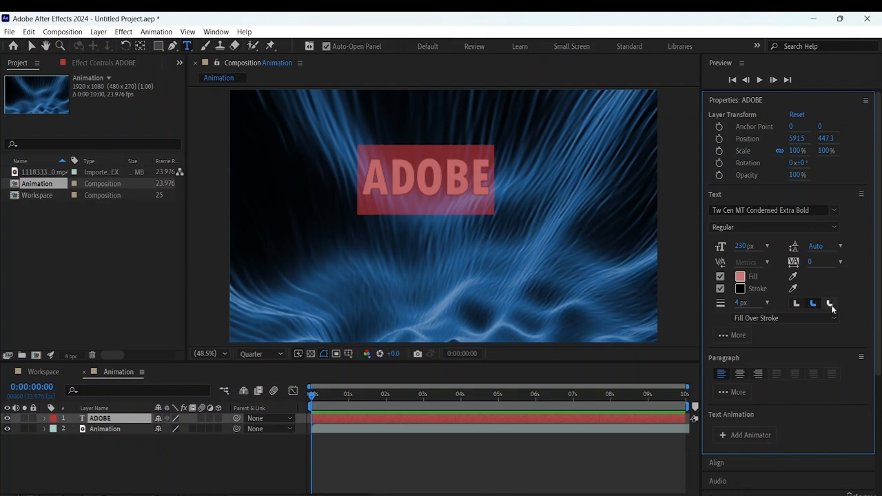
{"action": "left_click", "coordinate": [799, 303]}
{"action": "left_click", "coordinate": [804, 314]}
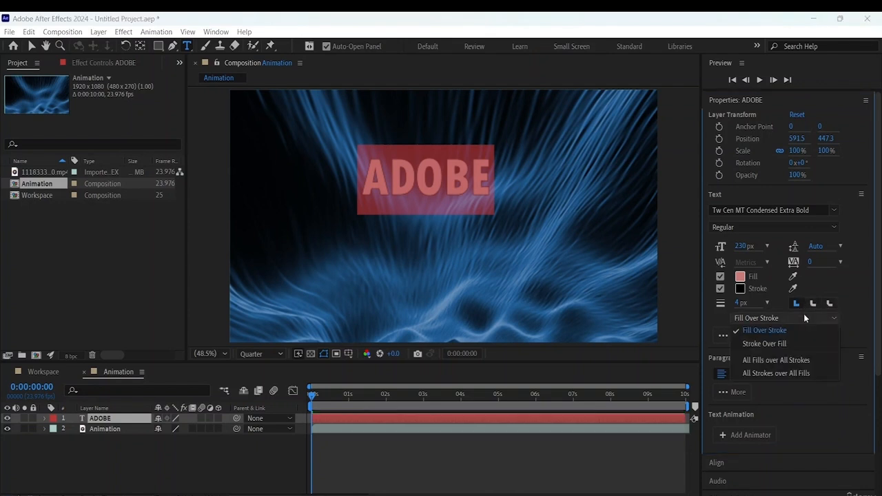
{"action": "left_click", "coordinate": [784, 339]}
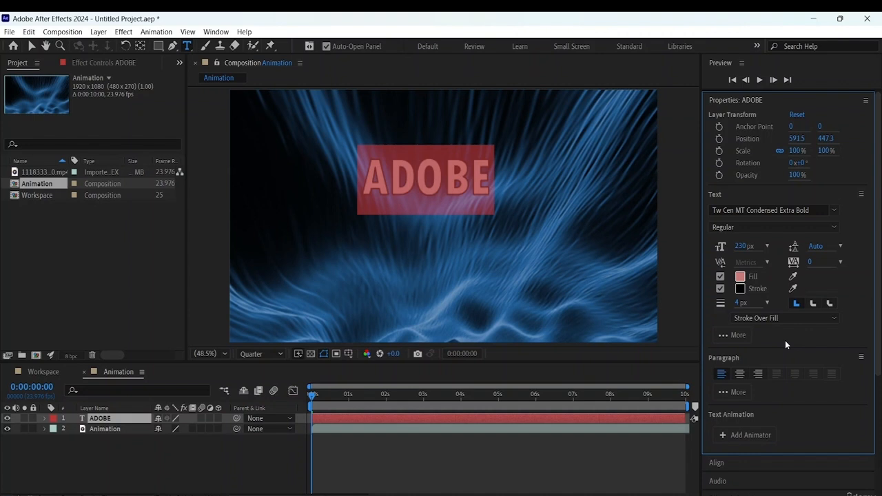
- Deselect the ADOBE text to check its fill and stroke, and select all its characters again
{"action": "left_click", "coordinate": [655, 308]}
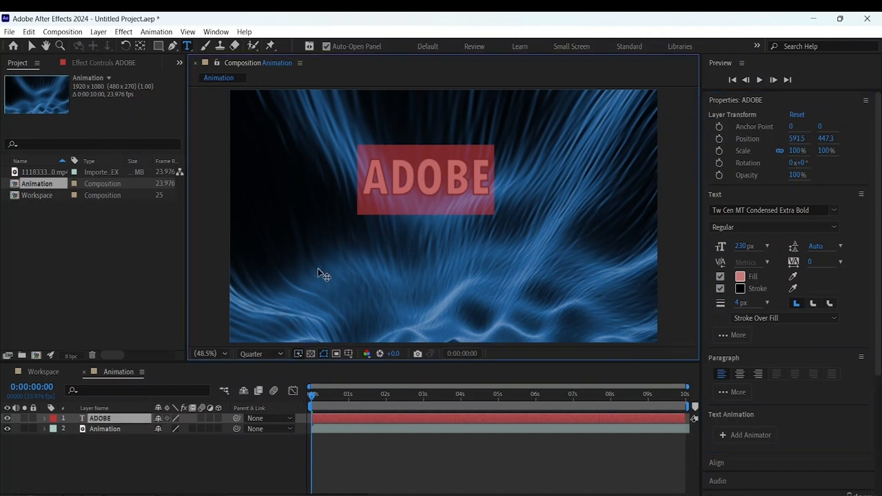
{"action": "left_click", "coordinate": [442, 445]}
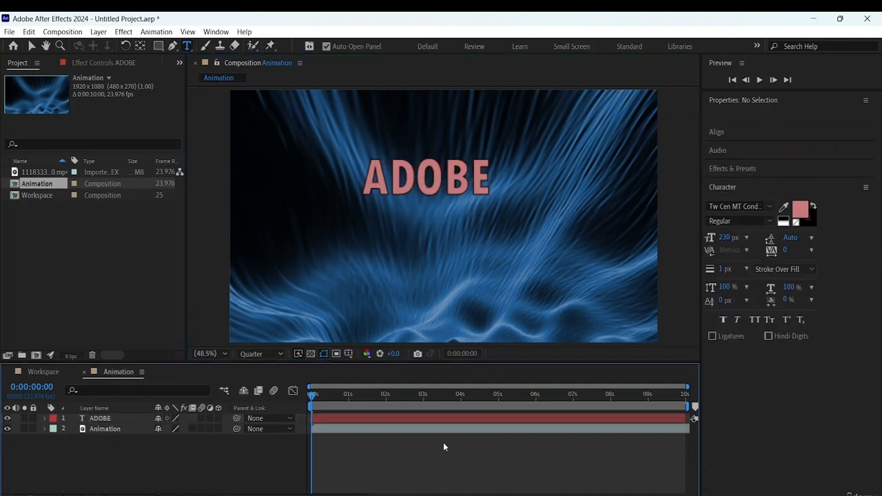
{"action": "double_click", "coordinate": [492, 172]}
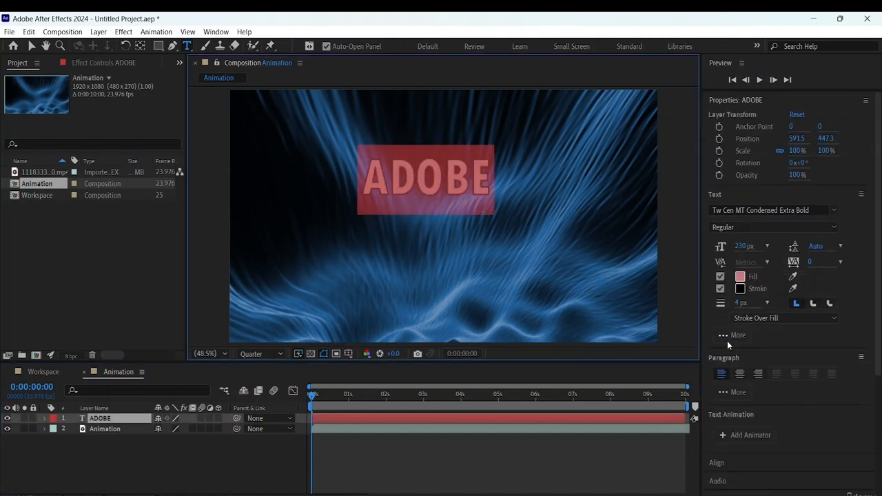
- Show the additional text options and set the ADOBE text's vertical and horizontal scale to 110% each
{"action": "left_click", "coordinate": [730, 335]}
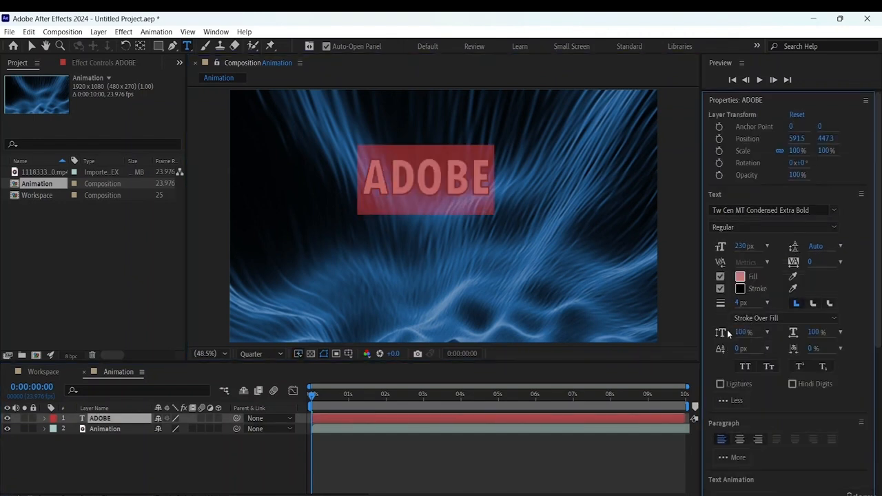
{"action": "left_click_drag", "start_coordinate": [879, 302], "coordinate": [881, 365]}
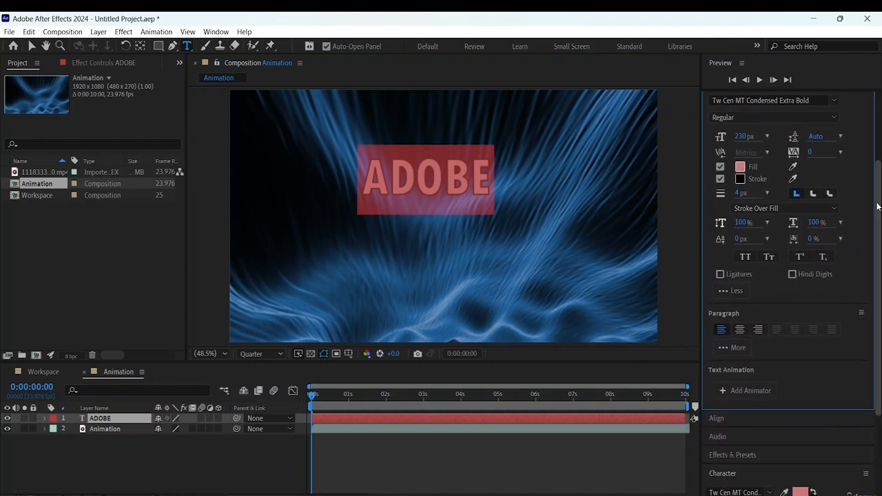
{"action": "left_click", "coordinate": [769, 222]}
{"action": "left_click", "coordinate": [787, 289]}
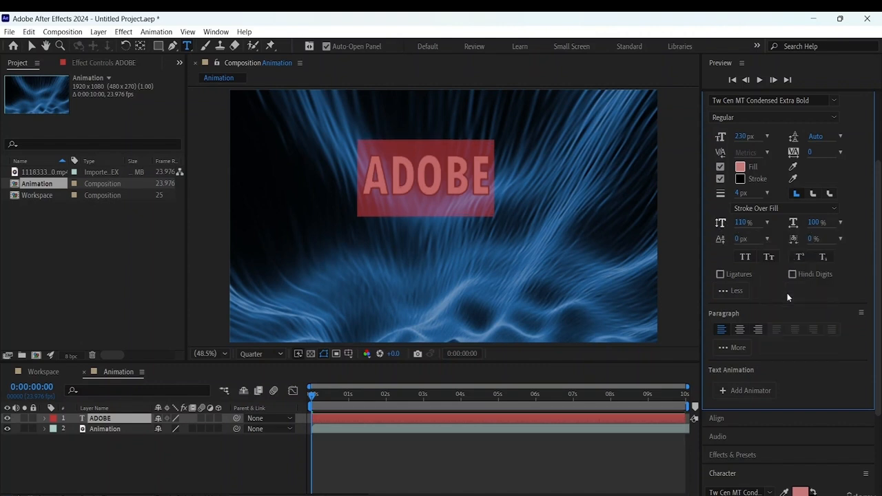
{"action": "left_click", "coordinate": [841, 221]}
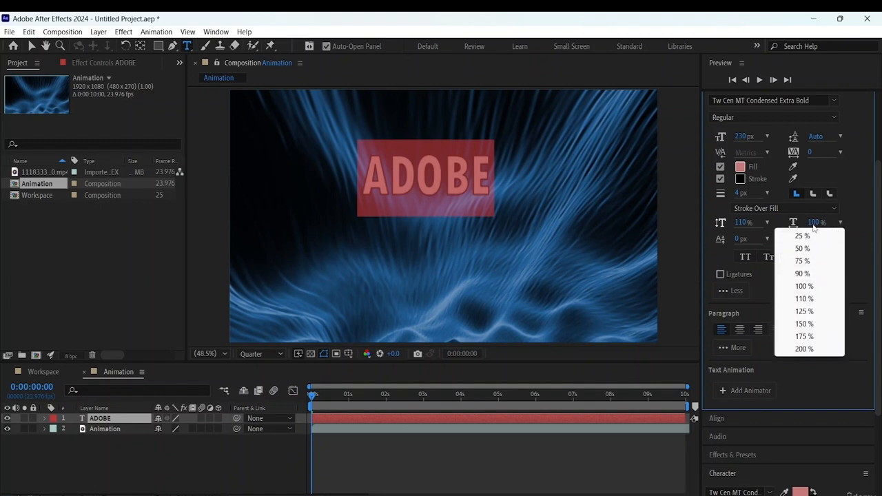
{"action": "left_click", "coordinate": [805, 298]}
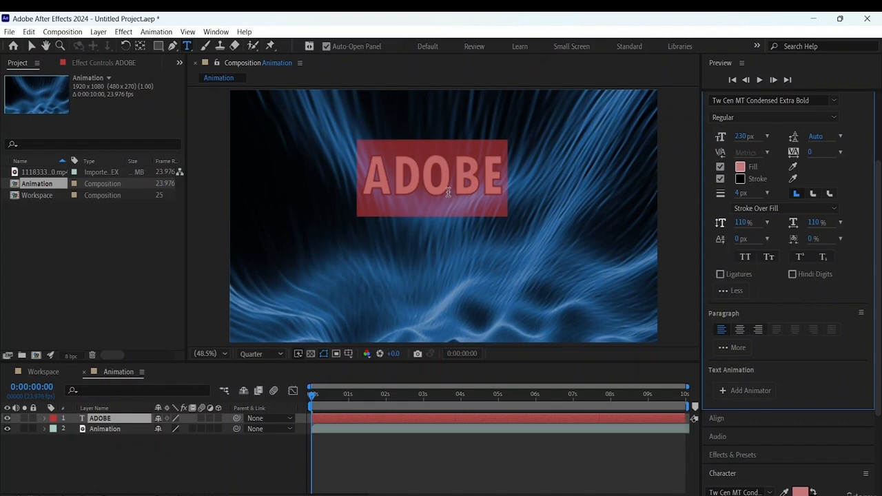
- Try a 57% tsume on the letter B of the ADOBE text and restore it to 0%
{"action": "left_click", "coordinate": [499, 181]}
{"action": "left_click_drag", "start_coordinate": [478, 177], "coordinate": [451, 173]}
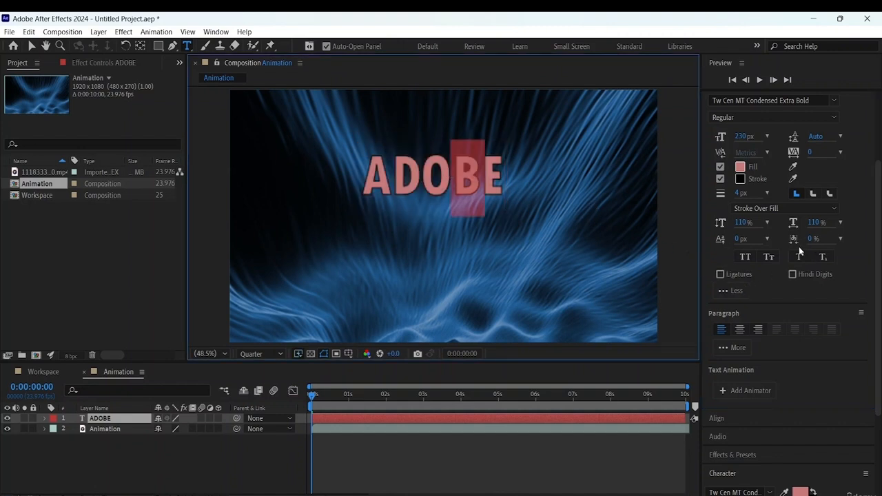
{"action": "mouse_move", "coordinate": [741, 239]}
{"action": "left_mouse_down"}
{"action": "mouse_move", "coordinate": [772, 232]}
{"action": "mouse_move", "coordinate": [729, 230]}
{"action": "mouse_move", "coordinate": [736, 233]}
{"action": "left_mouse_up"}
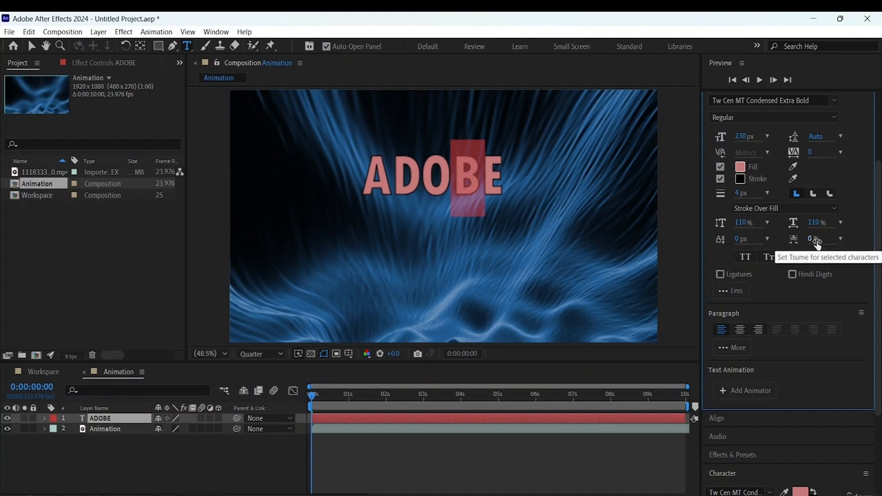
{"action": "left_click_drag", "start_coordinate": [817, 241], "coordinate": [781, 267]}
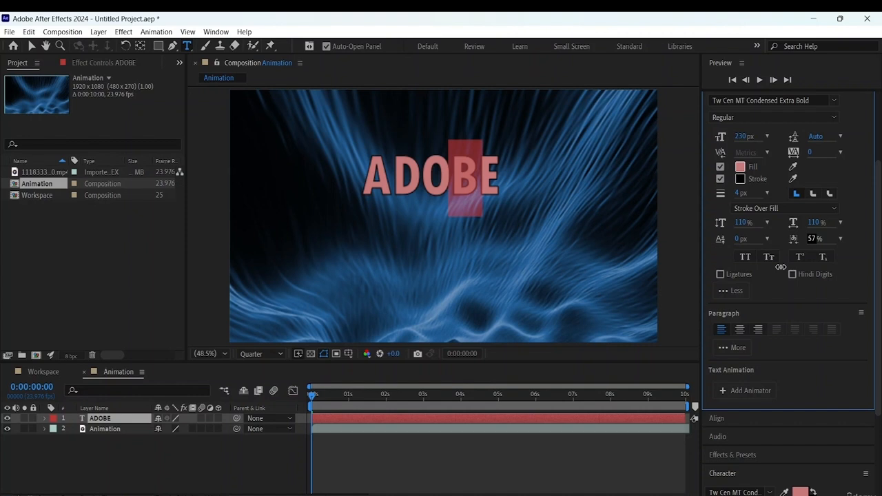
{"action": "left_click", "coordinate": [840, 238]}
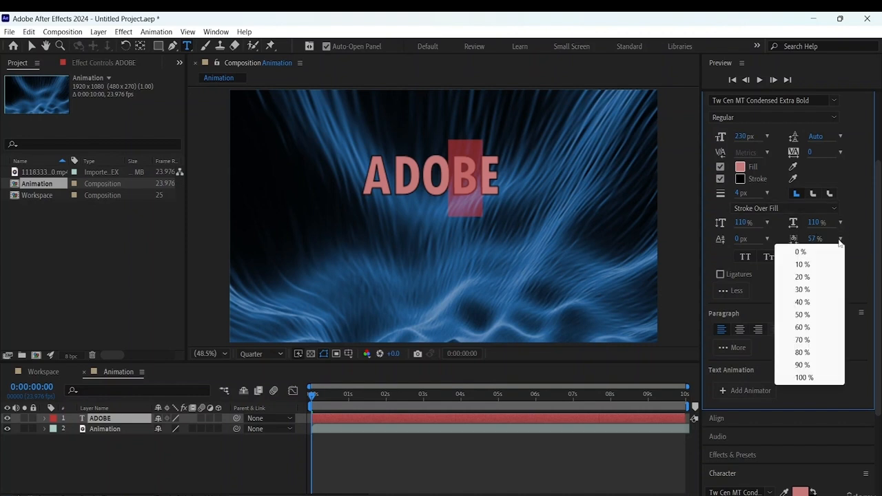
{"action": "left_click", "coordinate": [784, 254]}
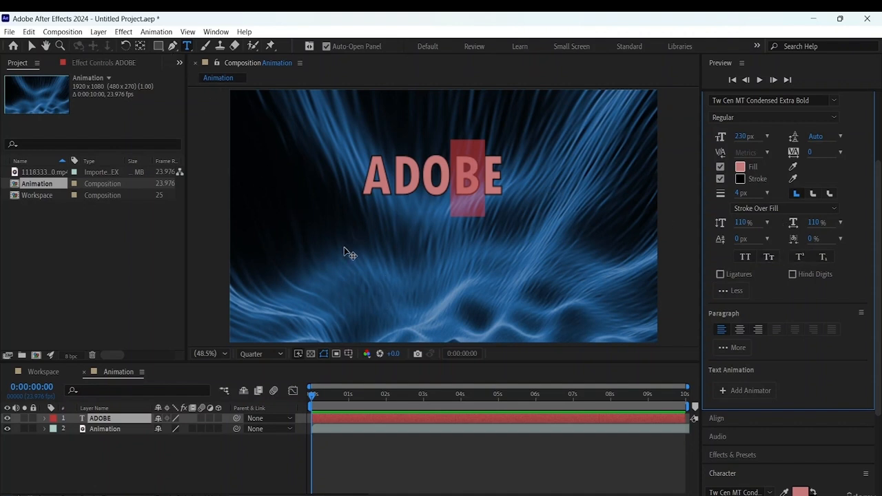
- Add a separate text layer reading 99 below ADOBE and make its second 9 a superscript
{"action": "left_click", "coordinate": [204, 474]}
{"action": "left_click", "coordinate": [359, 255]}
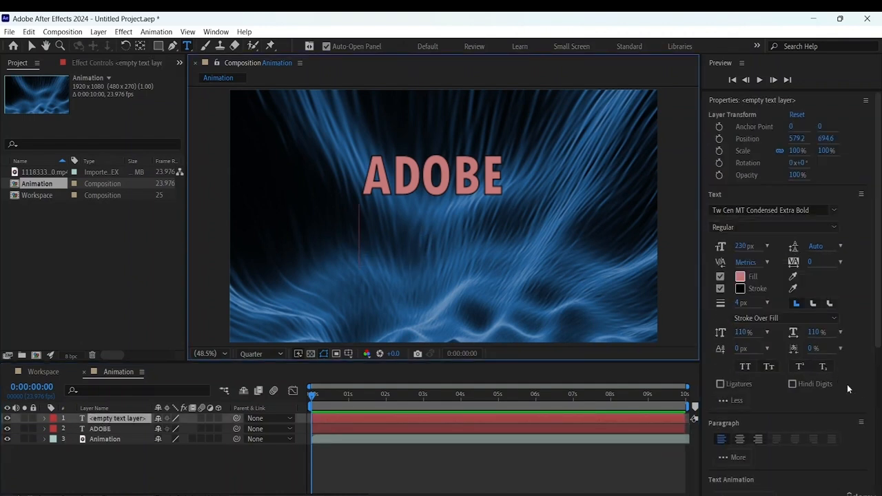
{"action": "type", "text": "99"}
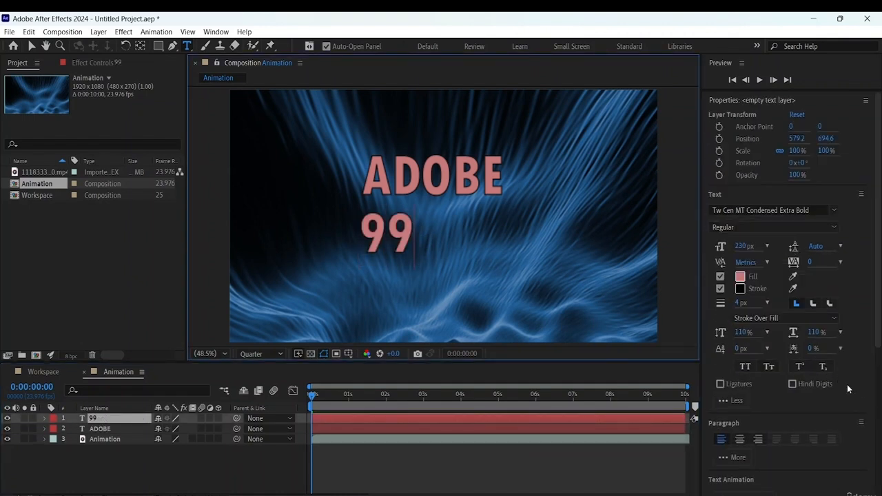
{"action": "key", "text": "shift+Left"}
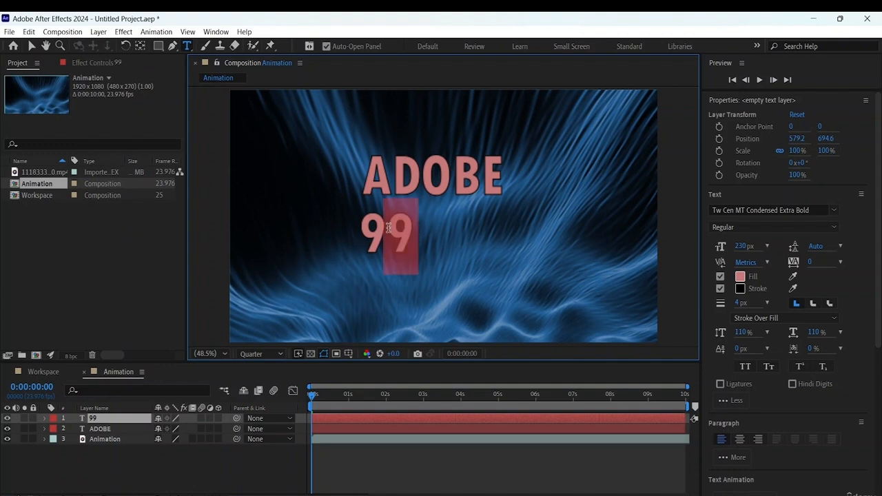
{"action": "left_click", "coordinate": [804, 365]}
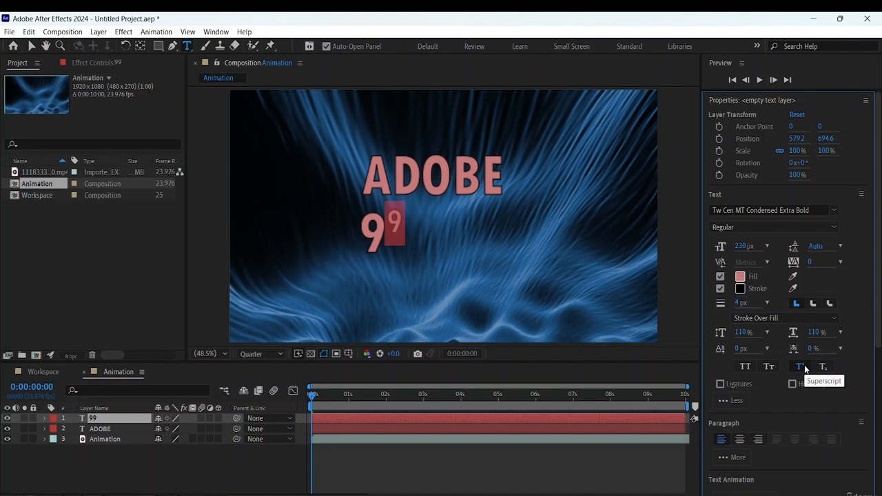
- Replace the 99 text with H2O and make its 2 a subscript
{"action": "key", "text": "BackSpace"}
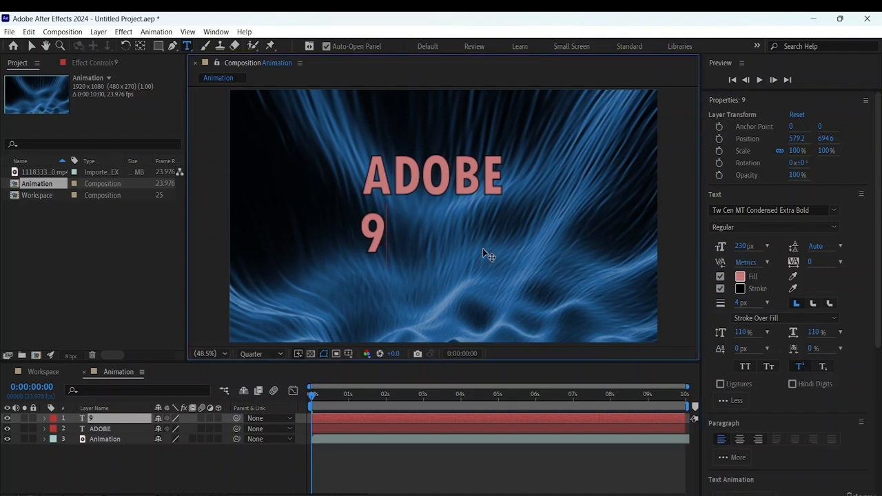
{"action": "key", "text": "BackSpace"}
{"action": "type", "text": "h"}
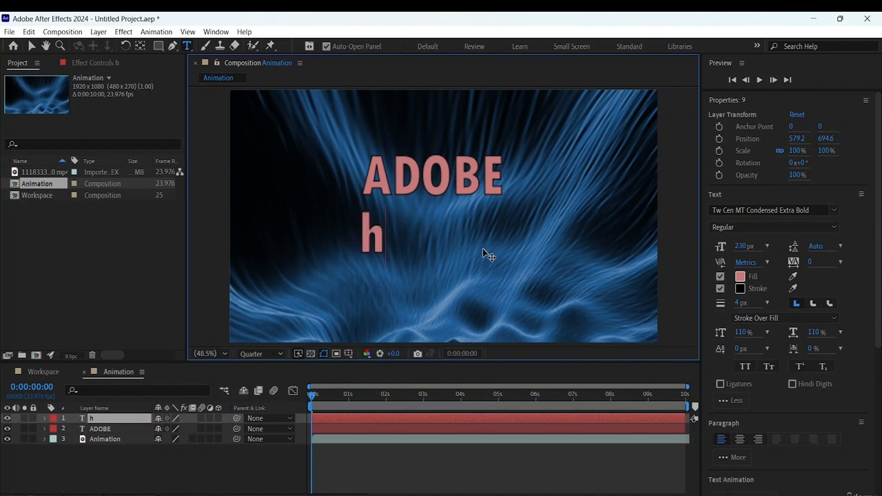
{"action": "key", "text": "BackSpace"}
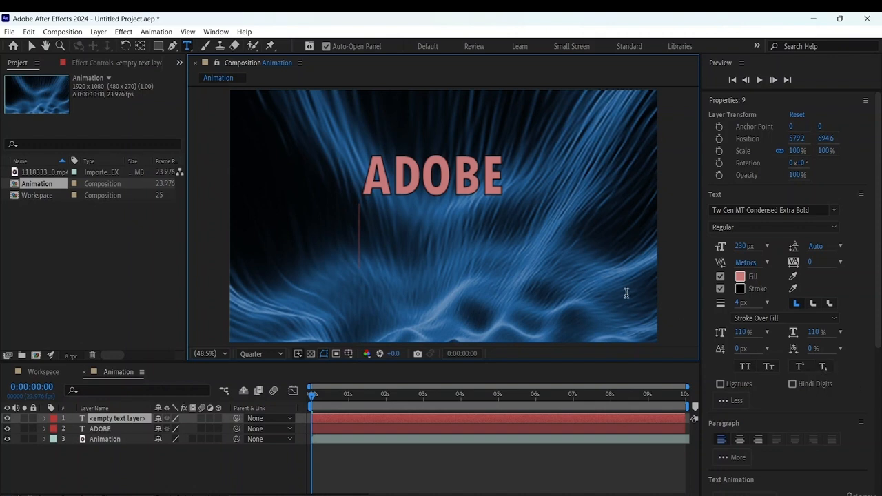
{"action": "type", "text": "H"}
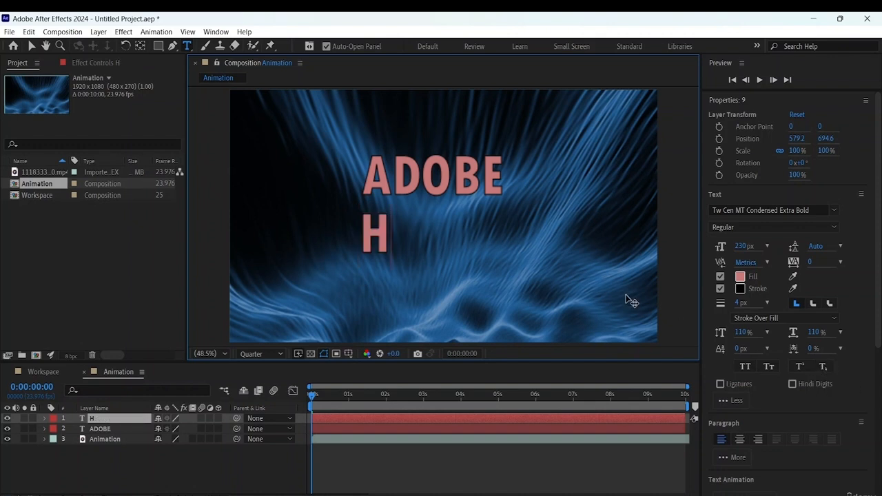
{"action": "type", "text": "2O"}
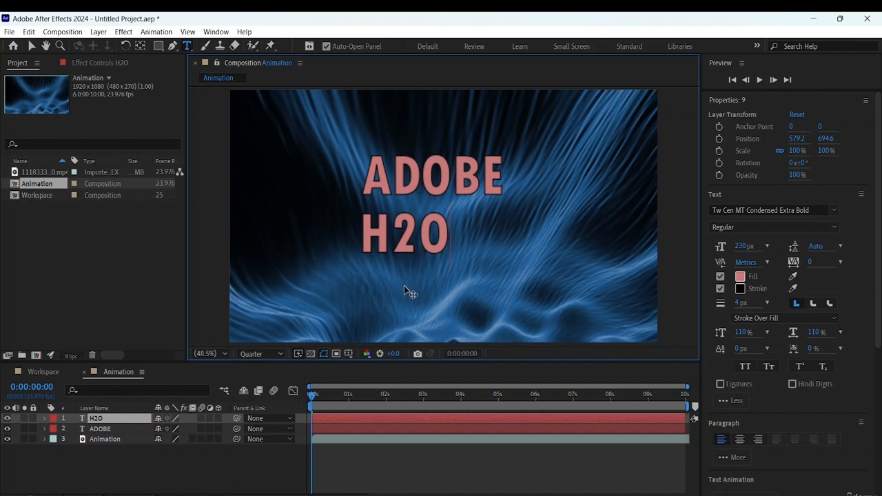
{"action": "left_click_drag", "start_coordinate": [391, 234], "coordinate": [422, 236]}
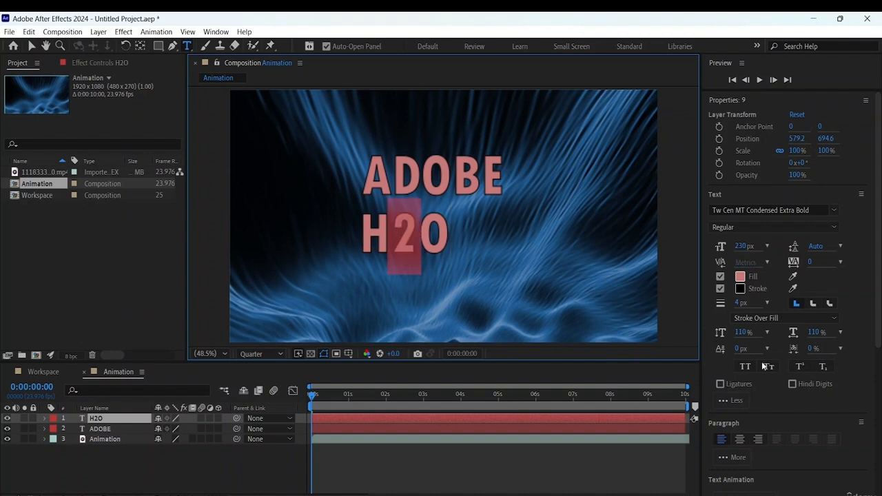
{"action": "left_click", "coordinate": [823, 367]}
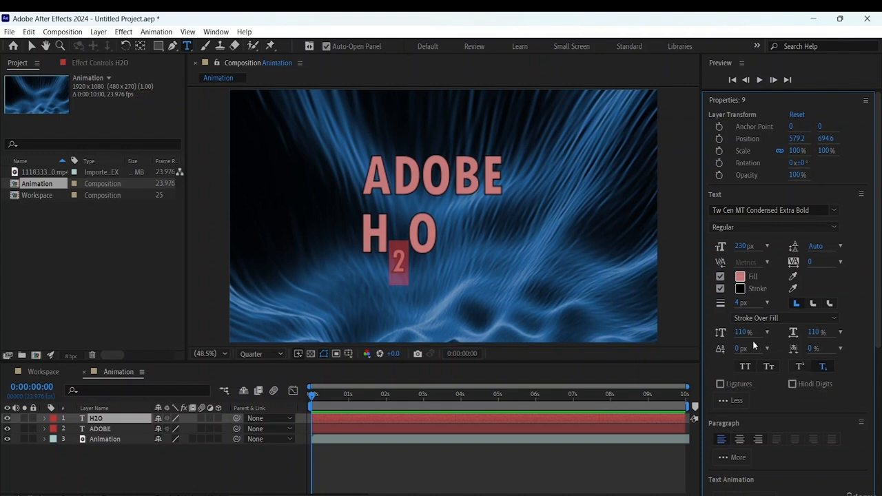
- Erase the H2O text and delete its empty text layer from the Animation composition
{"action": "left_click", "coordinate": [396, 235]}
{"action": "double_click", "coordinate": [396, 235]}
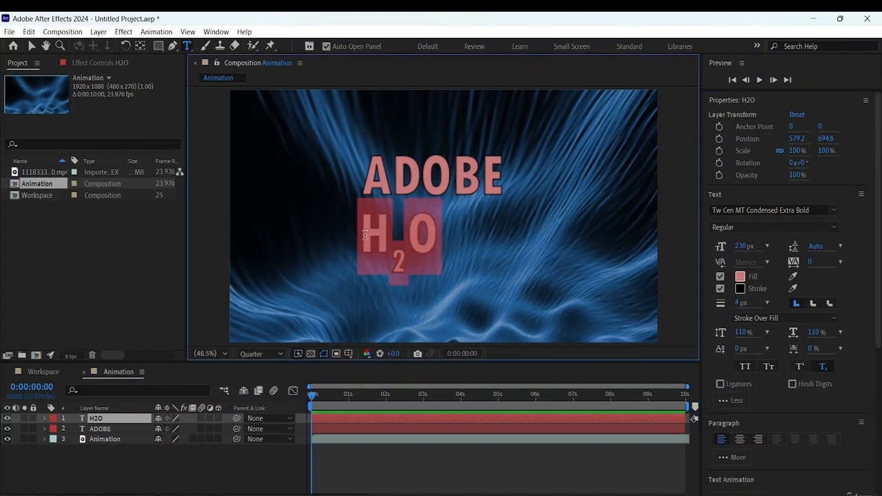
{"action": "key", "text": "BackSpace"}
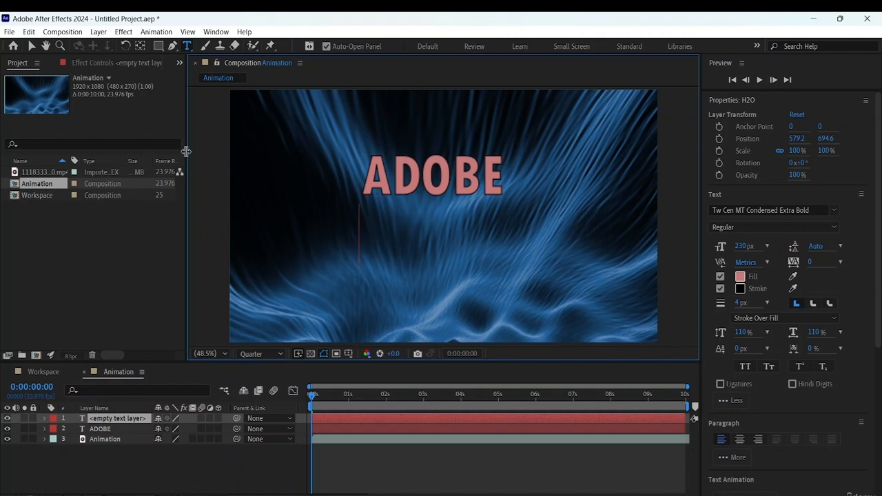
{"action": "left_click", "coordinate": [31, 46]}
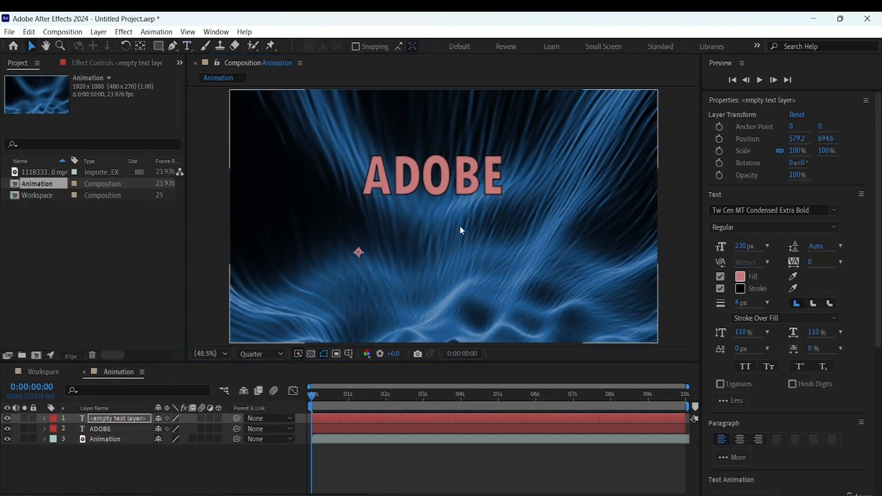
{"action": "left_click", "coordinate": [443, 176]}
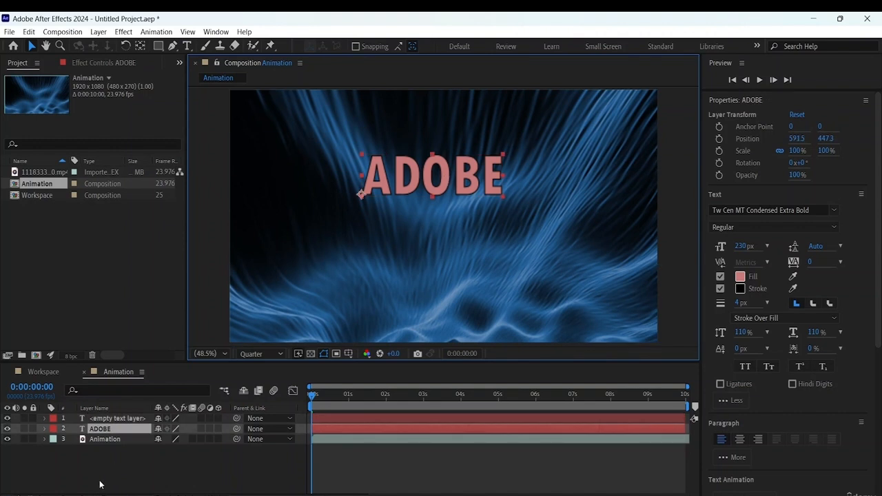
{"action": "left_click", "coordinate": [121, 419]}
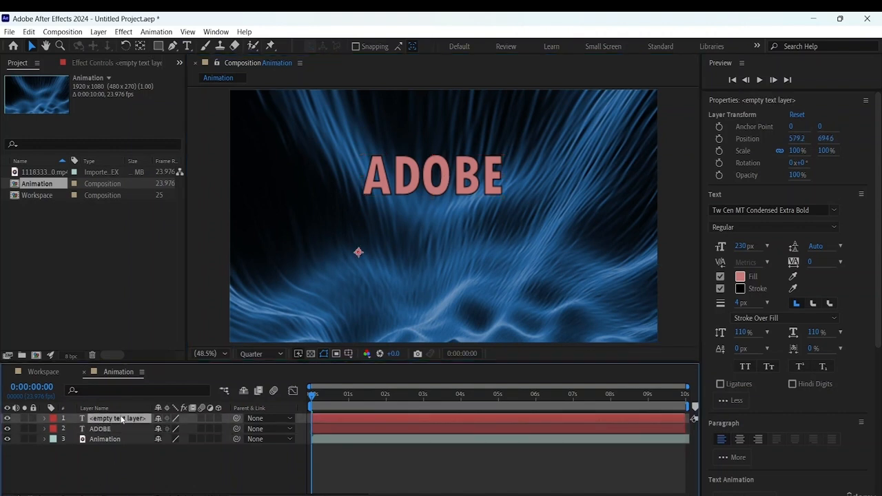
{"action": "key", "text": "Delete"}
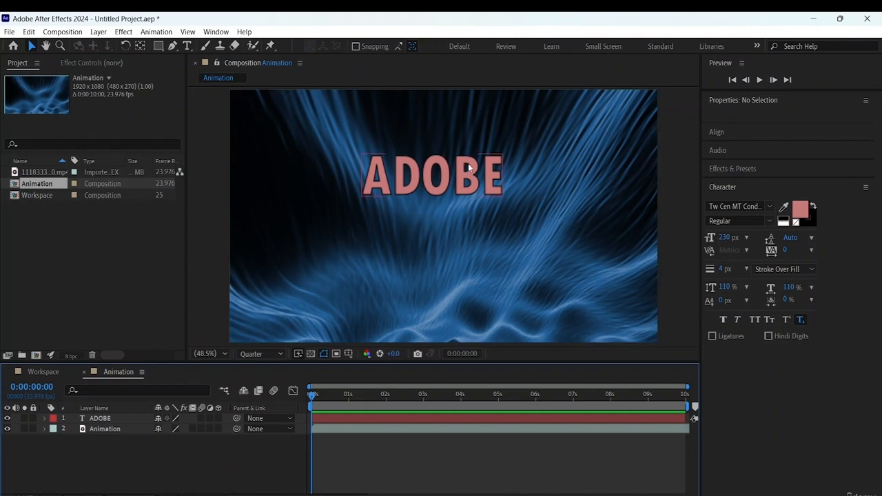
- Move the ADOBE text down to about position 583, 583 and bring up the layer alignment options
{"action": "left_click_drag", "start_coordinate": [448, 191], "coordinate": [440, 209]}
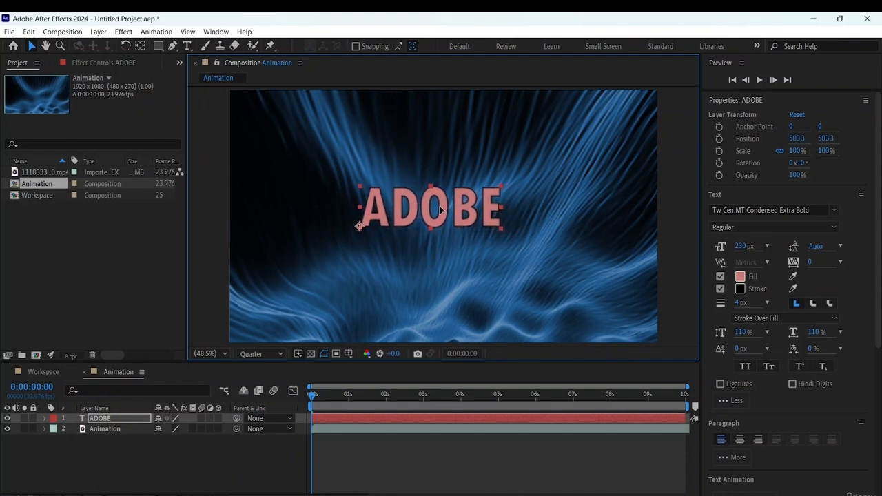
{"action": "scroll", "coordinate": [836, 338], "scroll_direction": "down", "scroll_amount": 5}
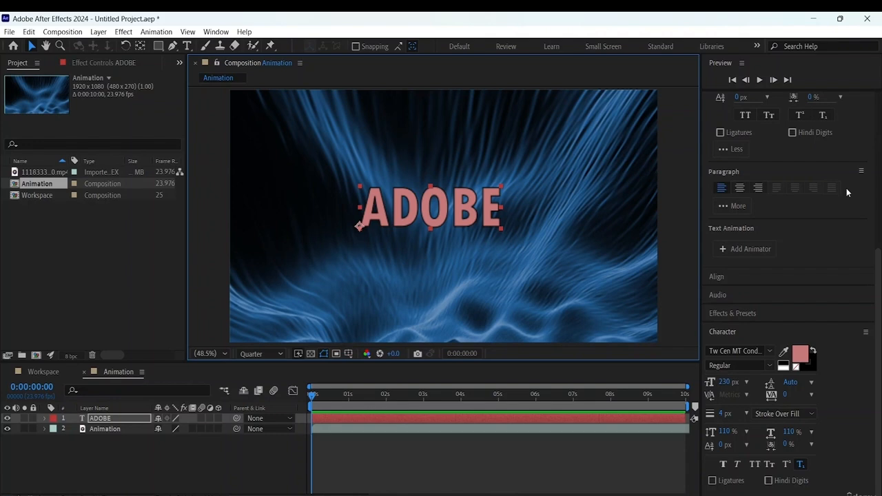
{"action": "scroll", "coordinate": [846, 188], "scroll_direction": "up", "scroll_amount": 5}
{"action": "left_click", "coordinate": [219, 33]}
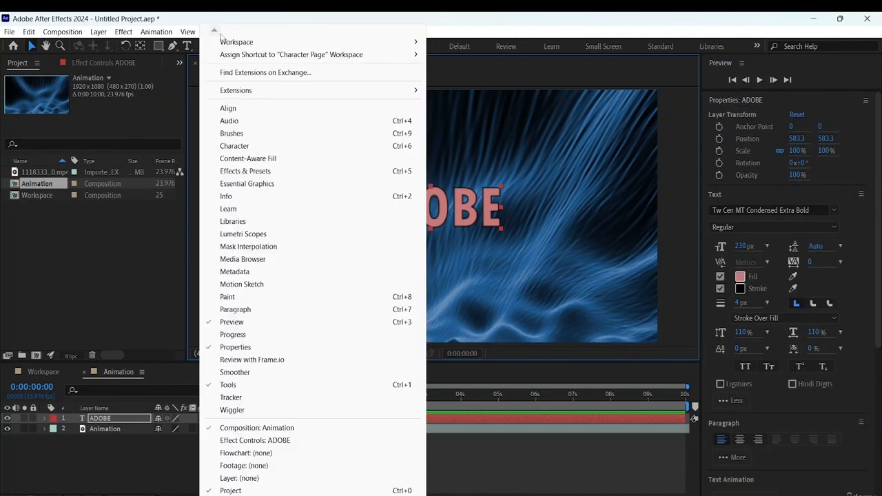
{"action": "left_click", "coordinate": [236, 109]}
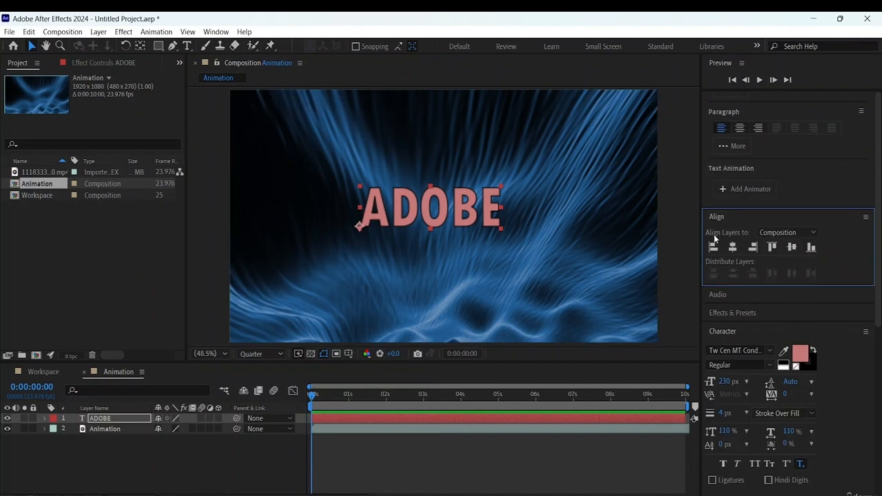
- Centre the ADOBE text horizontally and vertically relative to the composition, and deselect it
{"action": "left_click", "coordinate": [793, 234]}
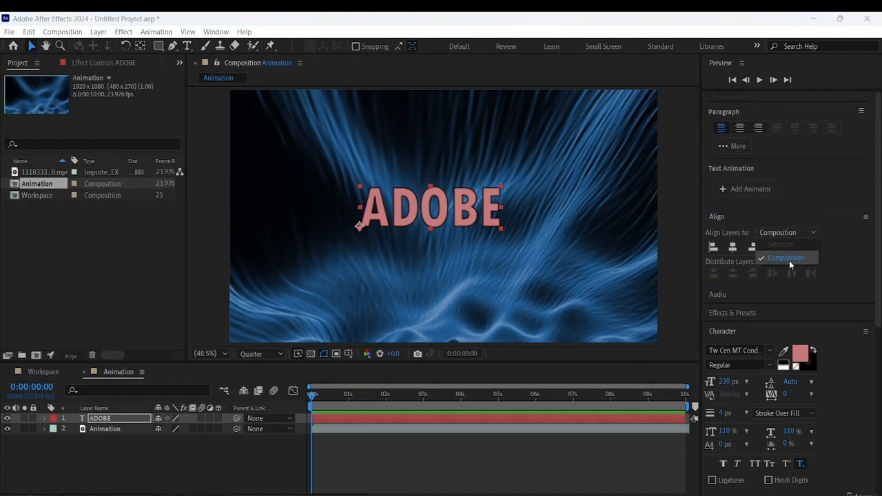
{"action": "left_click", "coordinate": [789, 258]}
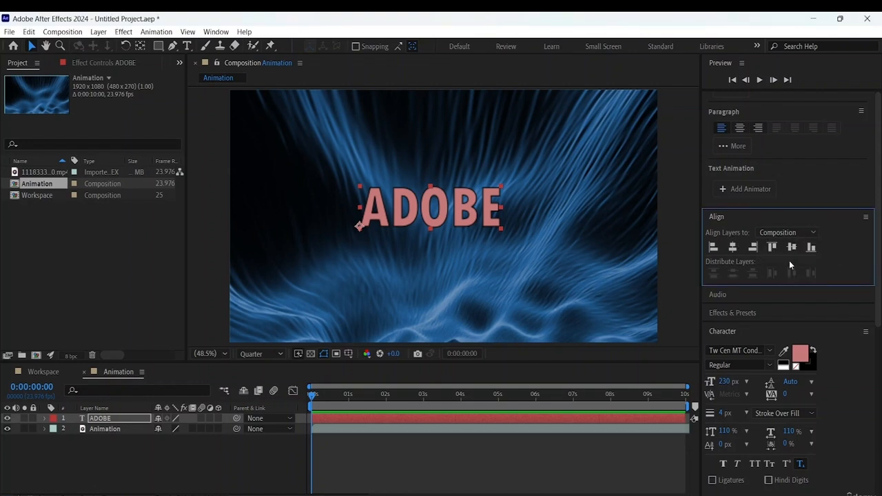
{"action": "left_click", "coordinate": [733, 248]}
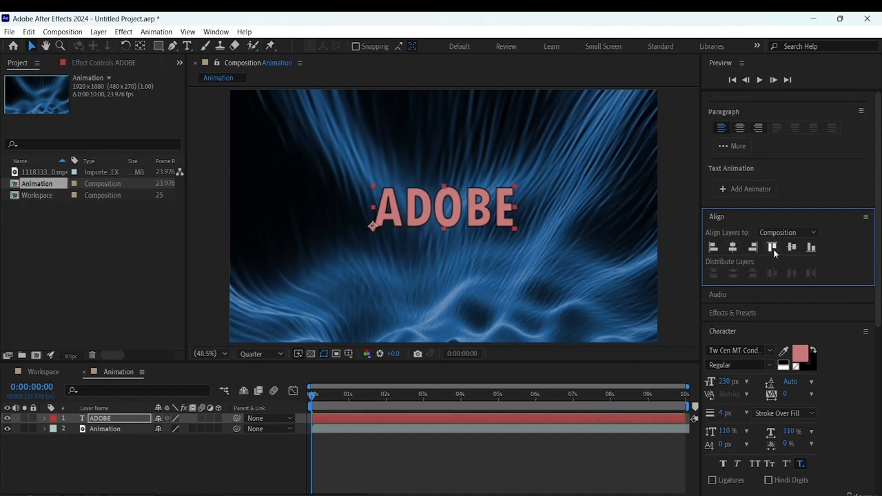
{"action": "left_click", "coordinate": [792, 248]}
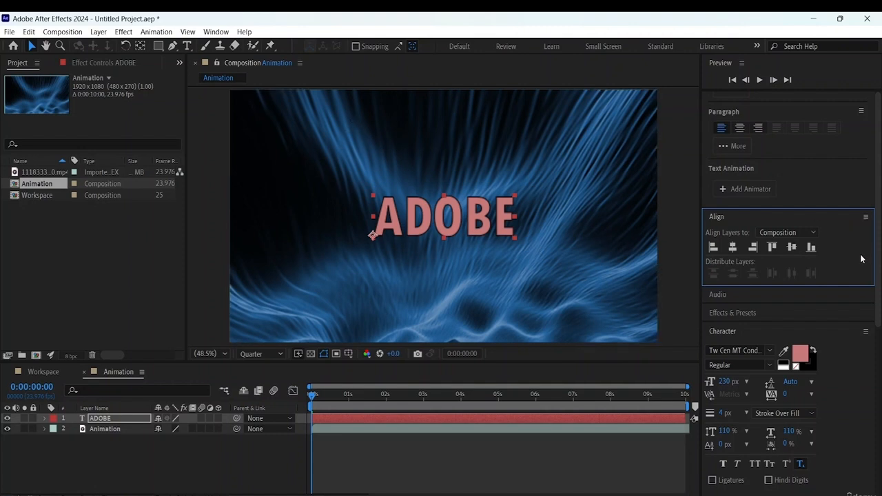
{"action": "left_click", "coordinate": [221, 477]}
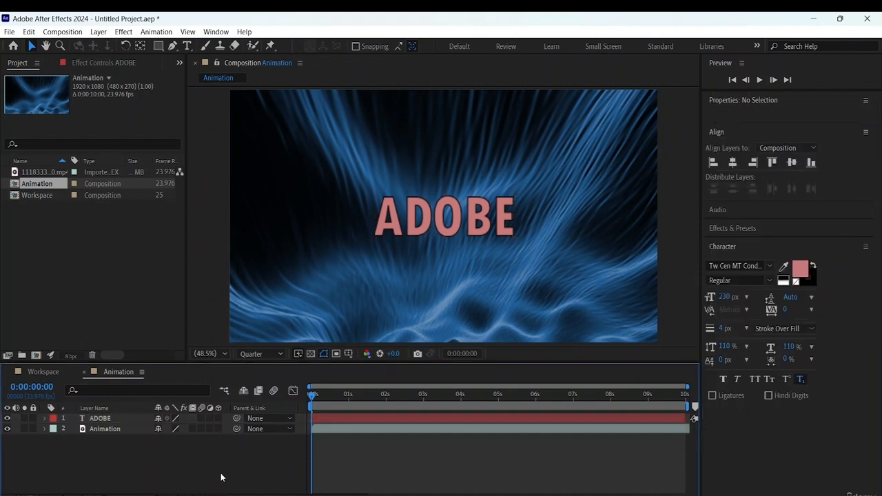
- Expand the ADOBE layer's Transform properties and enlarge the timeline area to show all of them
{"action": "left_click", "coordinate": [455, 217]}
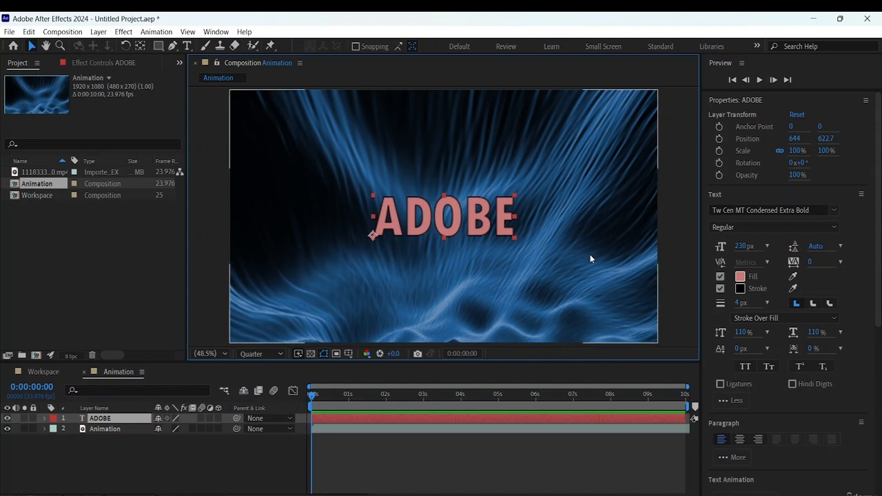
{"action": "left_click", "coordinate": [44, 419]}
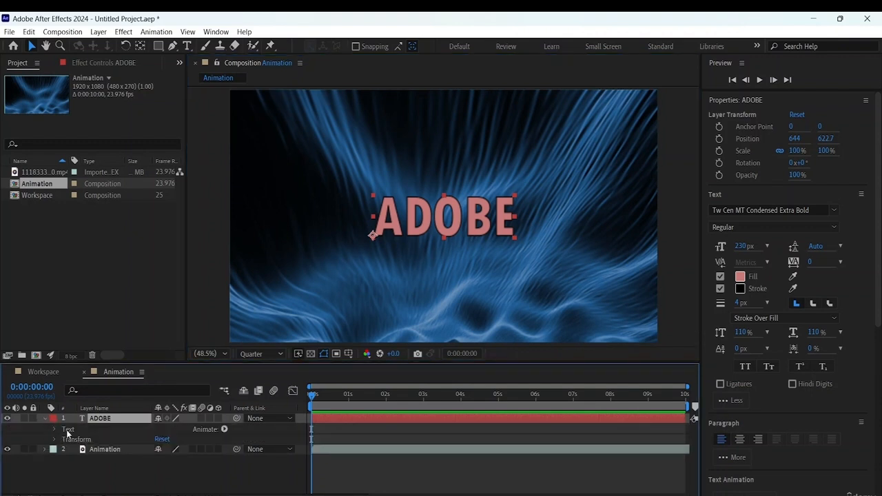
{"action": "left_click", "coordinate": [55, 439]}
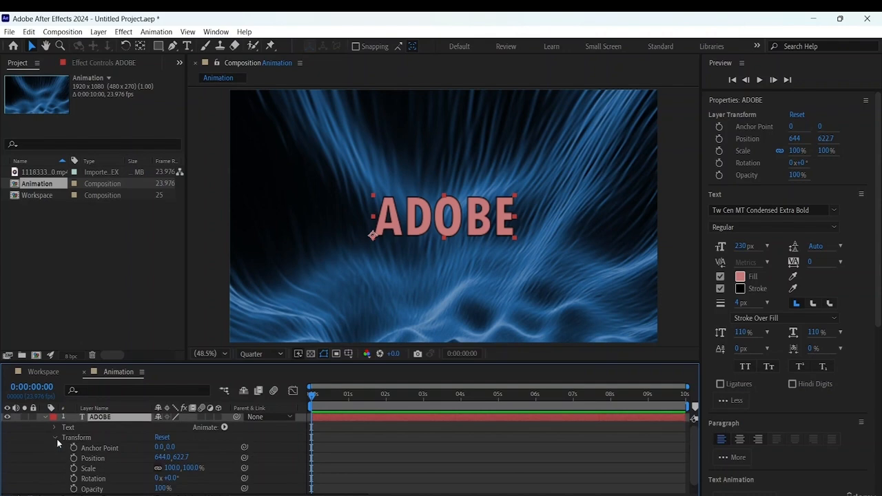
{"action": "scroll", "coordinate": [104, 435], "scroll_direction": "down", "scroll_amount": 1}
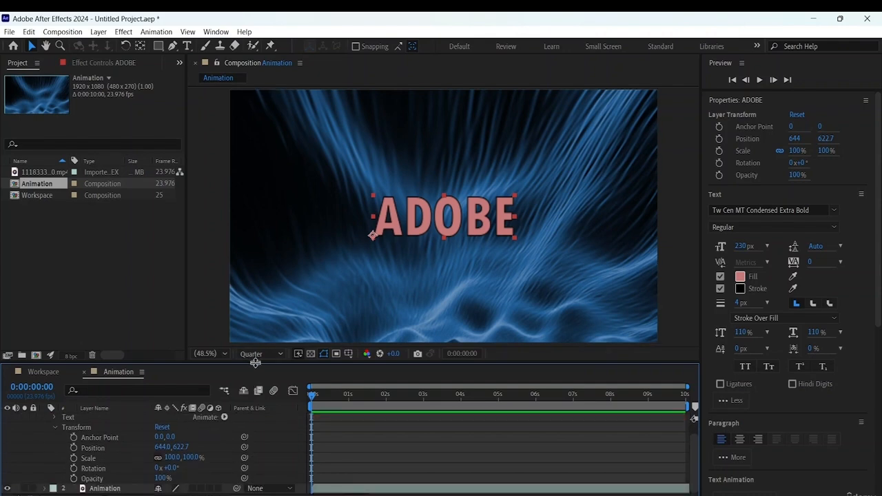
{"action": "left_click_drag", "start_coordinate": [255, 363], "coordinate": [254, 316]}
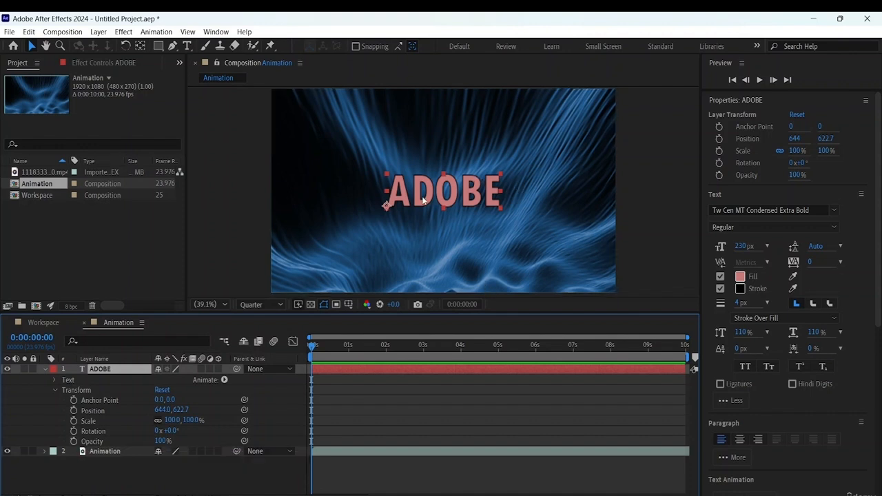
- Nudge the ADOBE text slightly and realign it to the horizontal and vertical centre of the composition
{"action": "mouse_move", "coordinate": [444, 200]}
{"action": "left_mouse_down"}
{"action": "mouse_move", "coordinate": [492, 197]}
{"action": "mouse_move", "coordinate": [431, 195]}
{"action": "mouse_move", "coordinate": [469, 196]}
{"action": "mouse_move", "coordinate": [459, 197]}
{"action": "mouse_move", "coordinate": [462, 175]}
{"action": "mouse_move", "coordinate": [454, 216]}
{"action": "mouse_move", "coordinate": [465, 173]}
{"action": "mouse_move", "coordinate": [460, 196]}
{"action": "left_mouse_up"}
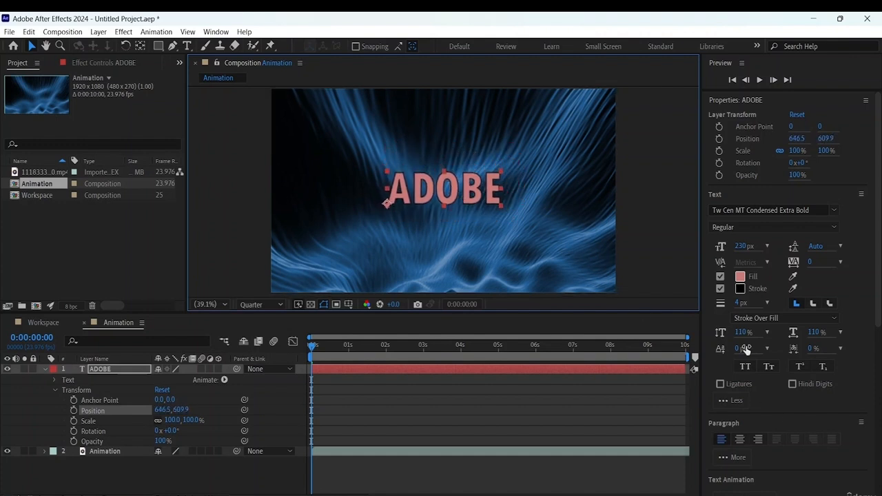
{"action": "scroll", "coordinate": [775, 164], "scroll_direction": "down", "scroll_amount": 5}
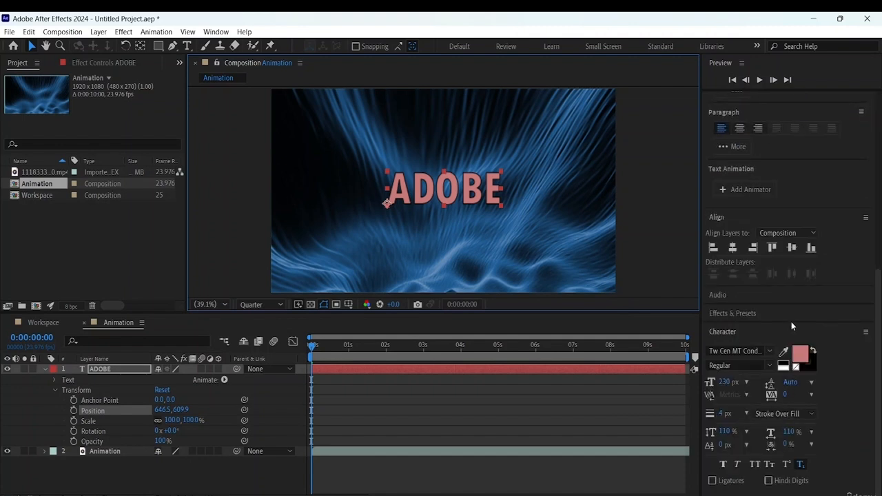
{"action": "left_click", "coordinate": [732, 248]}
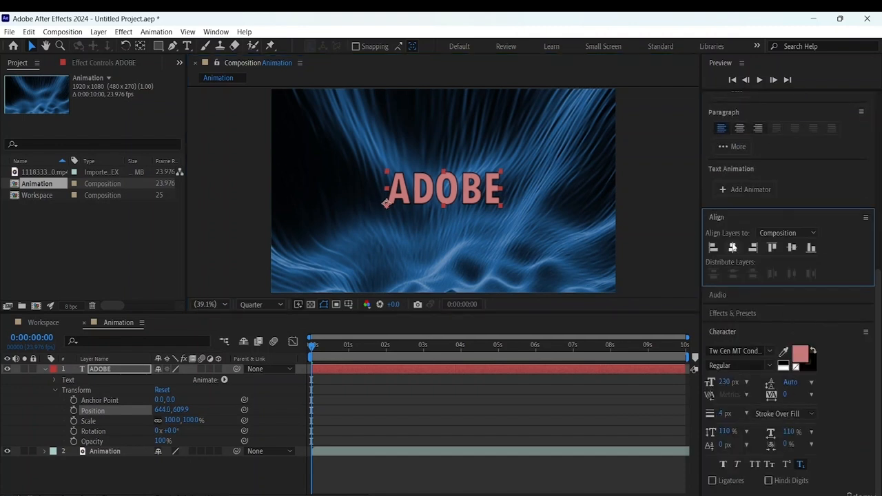
{"action": "left_click", "coordinate": [792, 248]}
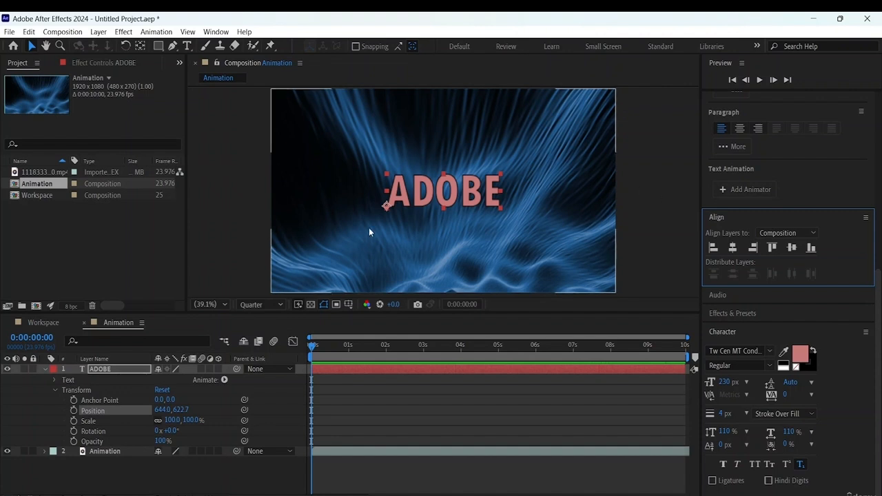
{"action": "left_click", "coordinate": [459, 189]}
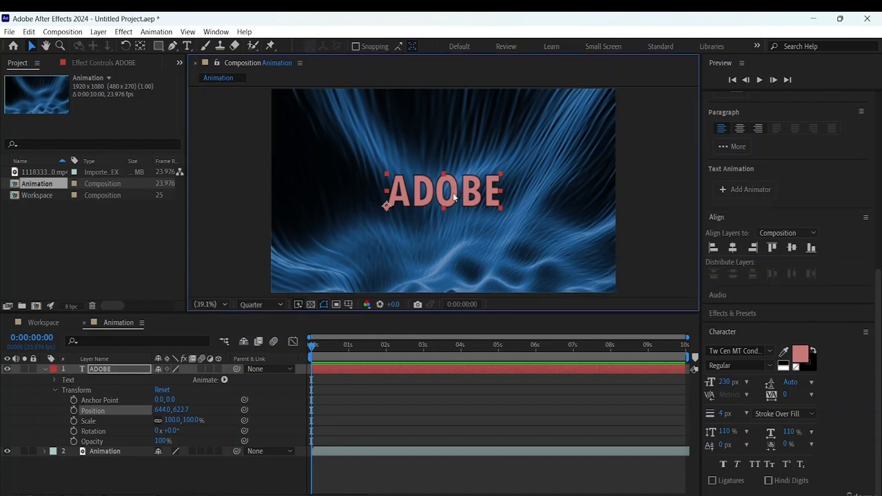
{"action": "left_click", "coordinate": [454, 198]}
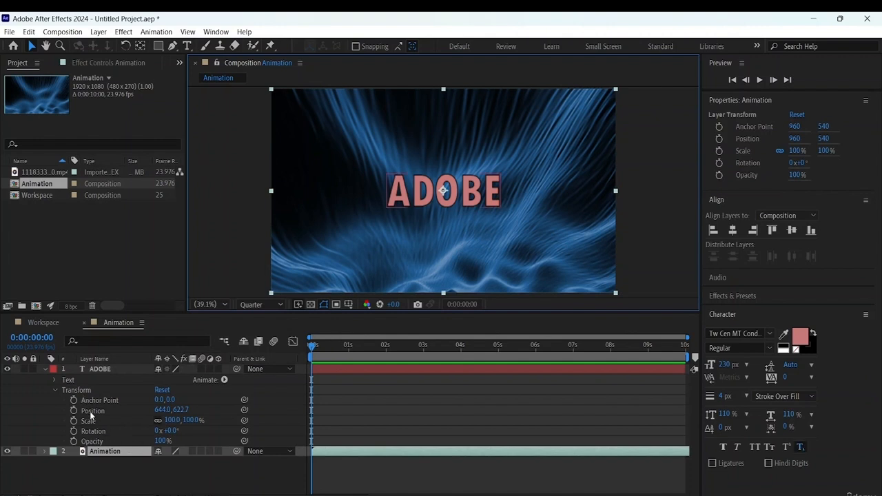
{"action": "left_click", "coordinate": [91, 412]}
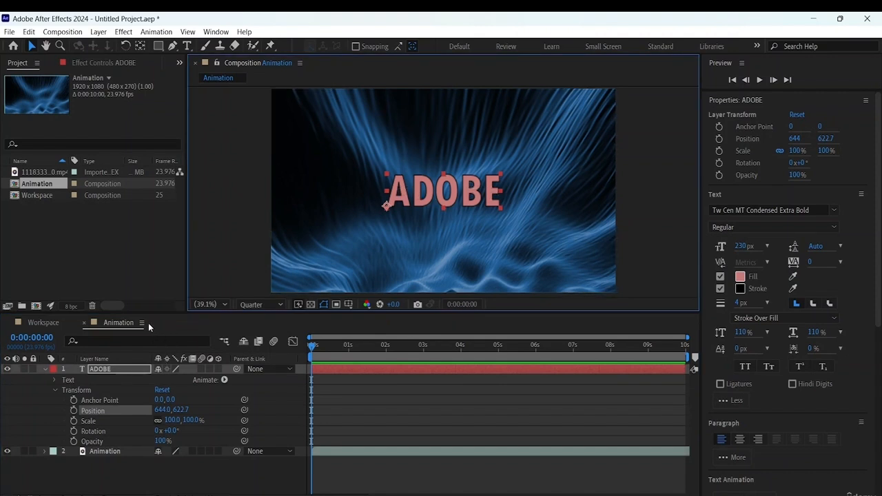
{"action": "left_click", "coordinate": [74, 411]}
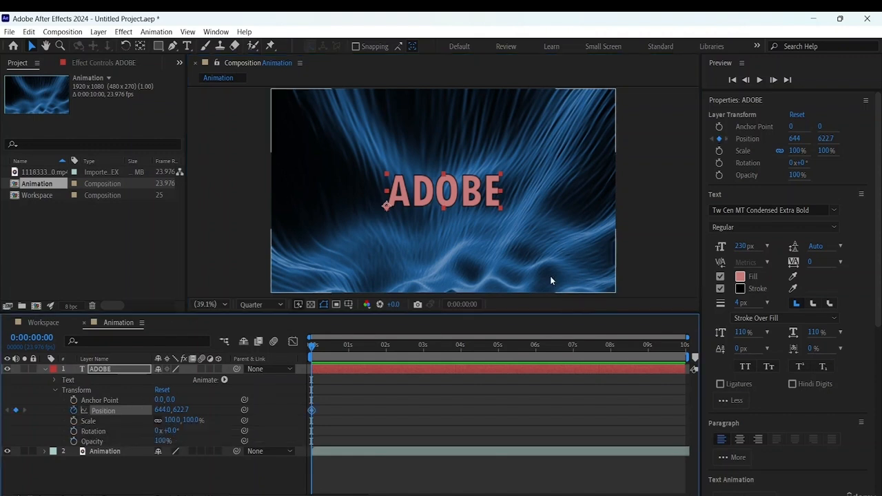
{"action": "left_click_drag", "start_coordinate": [452, 198], "coordinate": [696, 135]}
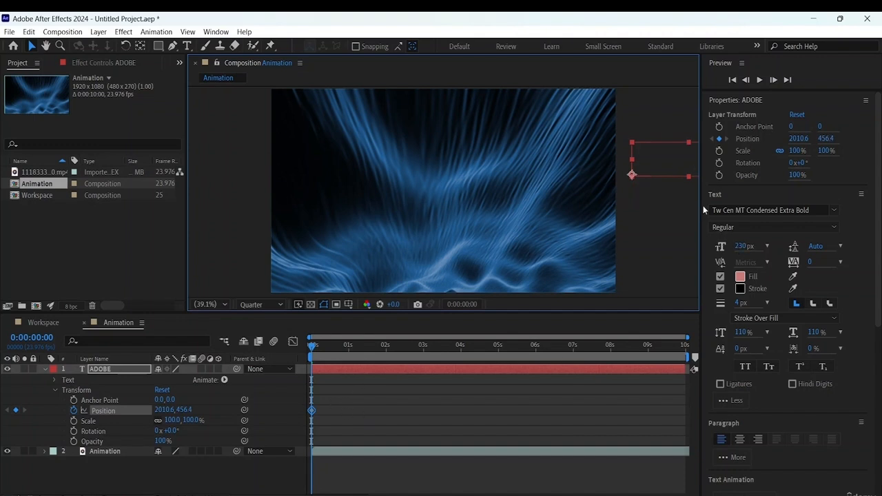
{"action": "key", "text": "ctrl+z"}
{"action": "key", "text": "ctrl+z"}
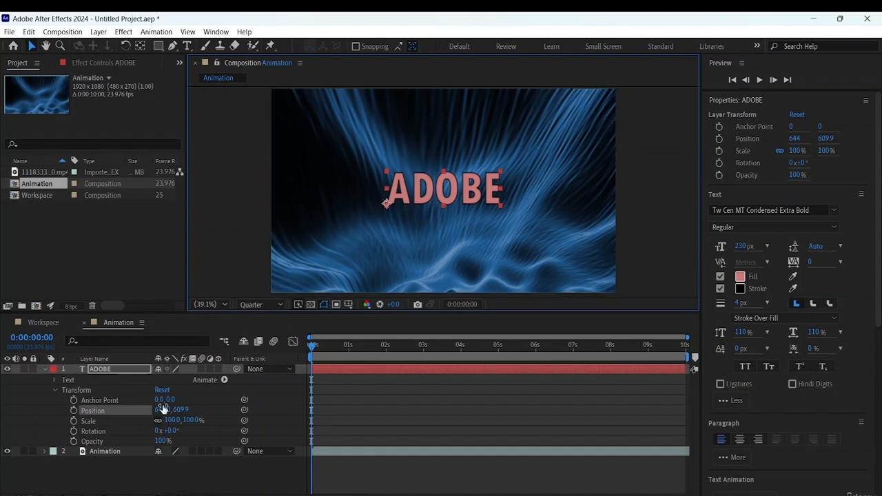
- Start Position keyframing on the ADOBE layer at 0:00:00:00 and move the text beyond the frame's right edge, to about 1980, 643
{"action": "left_click", "coordinate": [73, 411]}
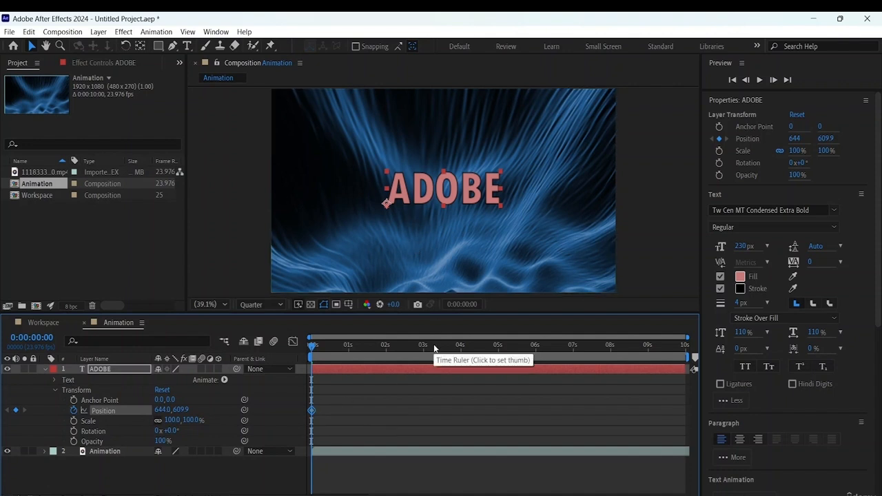
{"action": "left_click", "coordinate": [444, 192]}
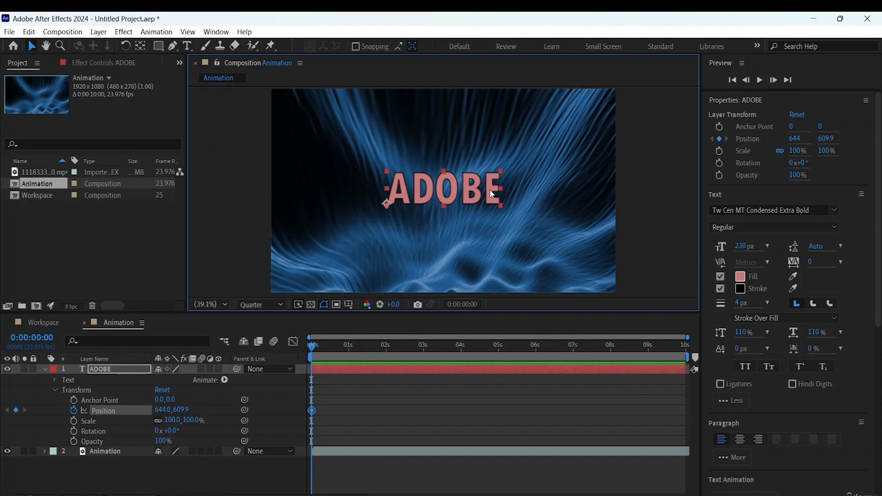
{"action": "left_click_drag", "start_coordinate": [495, 188], "coordinate": [499, 193]}
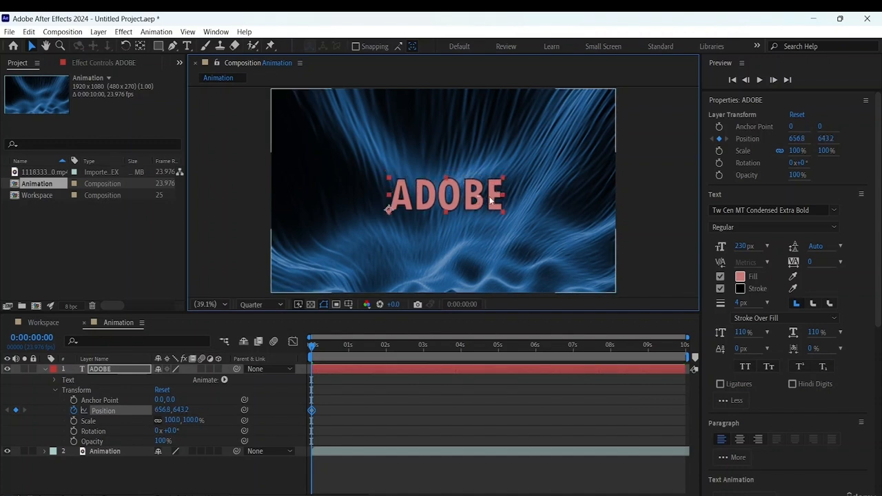
{"action": "left_click_drag", "start_coordinate": [500, 198], "coordinate": [734, 186]}
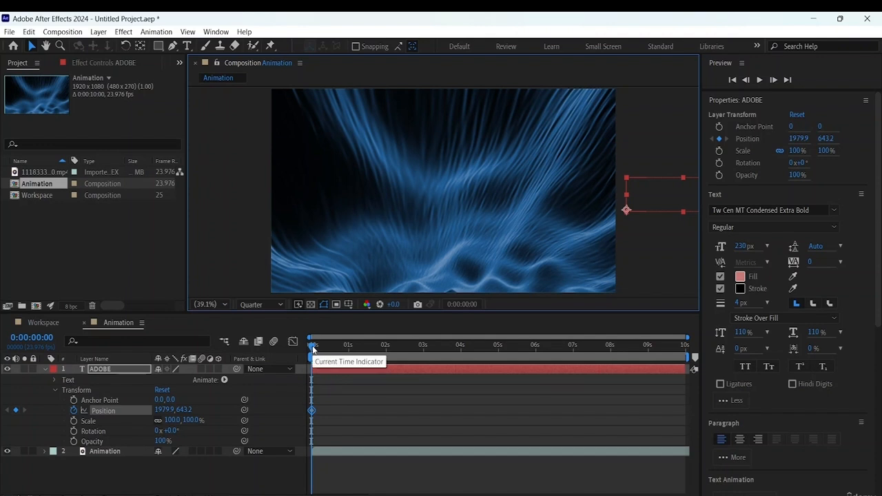
- At 0:00:01:23, move the off-frame ADOBE text horizontally back to the middle of the frame, to about 654, 643
{"action": "left_click_drag", "start_coordinate": [313, 350], "coordinate": [386, 351]}
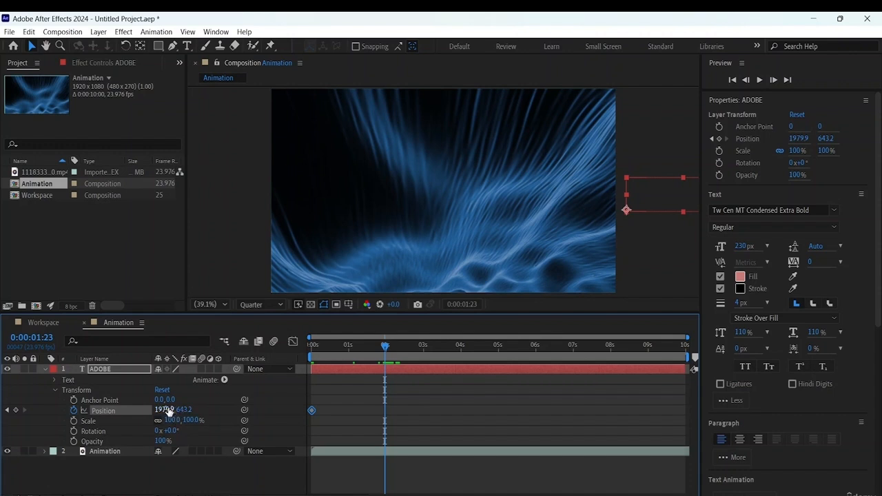
{"action": "left_click", "coordinate": [668, 189]}
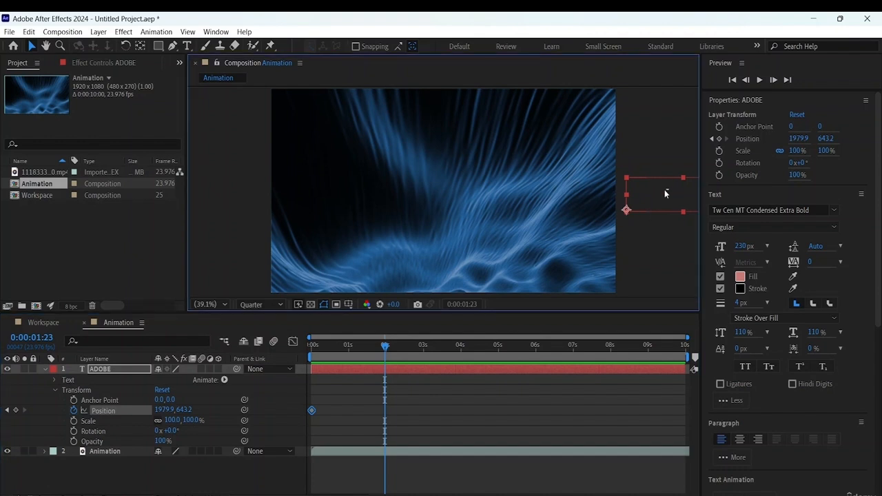
{"action": "left_click", "coordinate": [619, 177]}
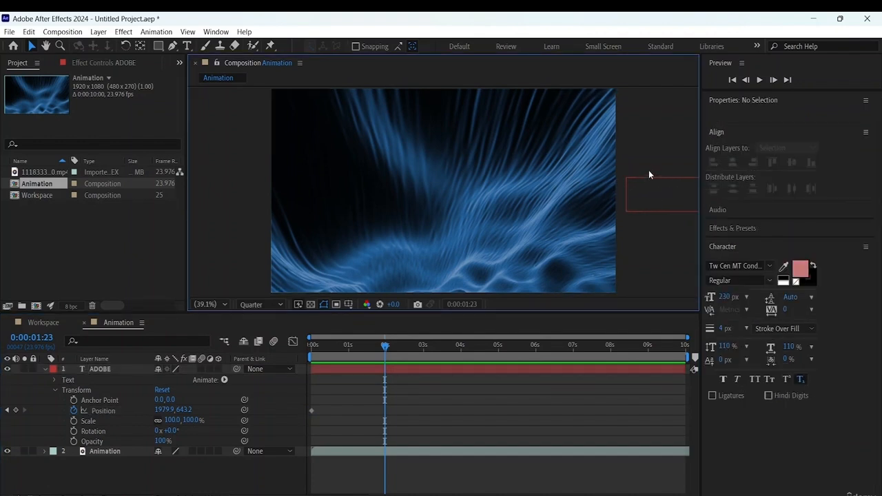
{"action": "left_click", "coordinate": [657, 200]}
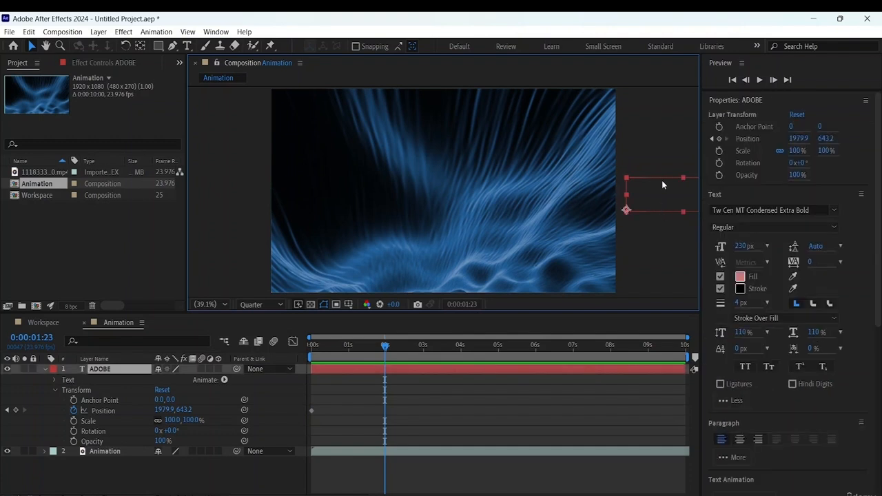
{"action": "left_click", "coordinate": [649, 179]}
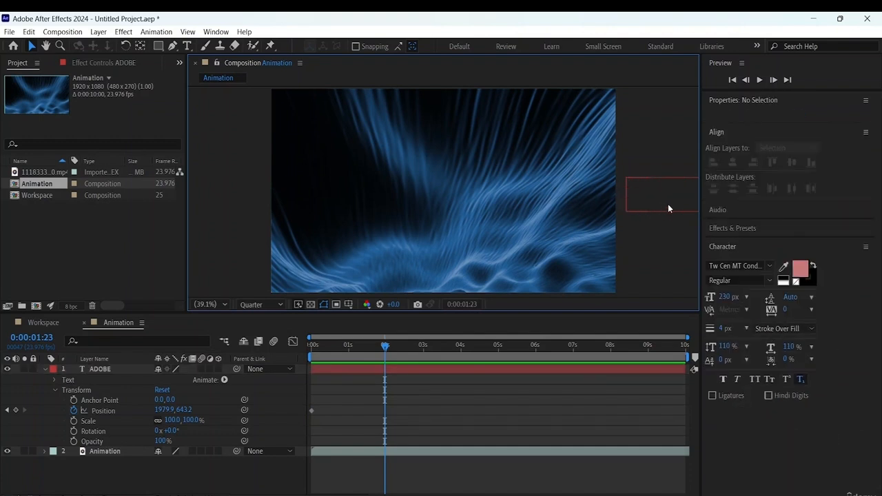
{"action": "left_click", "coordinate": [664, 211]}
{"action": "left_click_drag", "start_coordinate": [668, 204], "coordinate": [435, 237]}
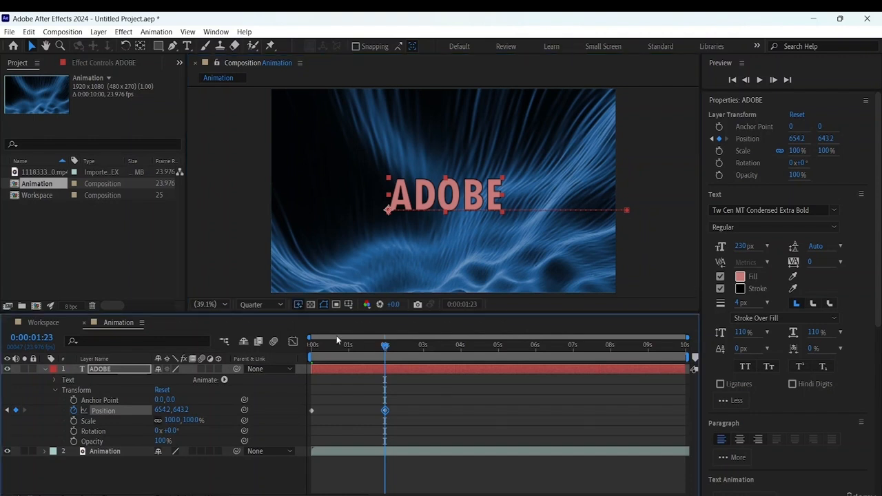
- Play the ADOBE text's slide-in animation from the first frame to check it, and stop the preview
{"action": "key", "text": "Home"}
{"action": "key", "text": "space"}
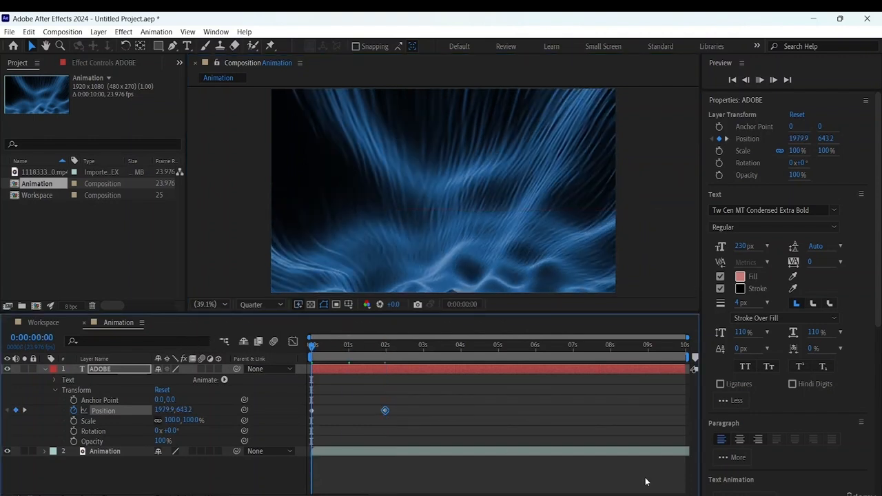
{"action": "left_click", "coordinate": [648, 486]}
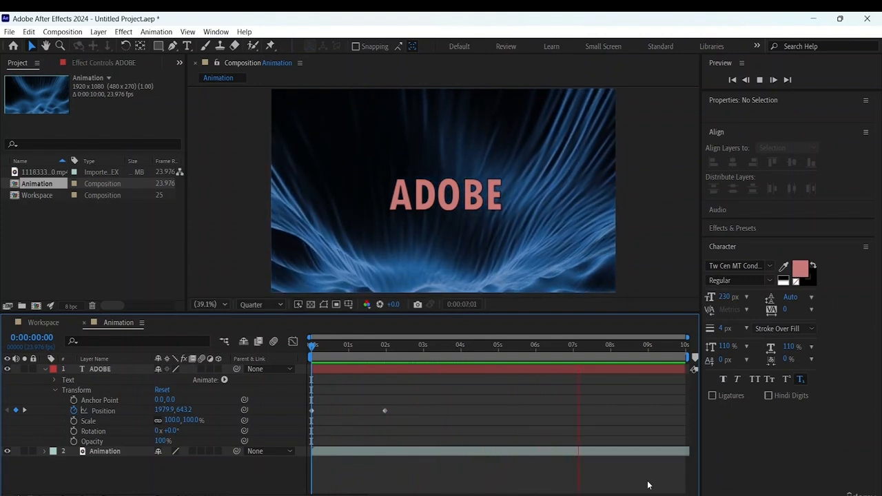
{"action": "key", "text": "space"}
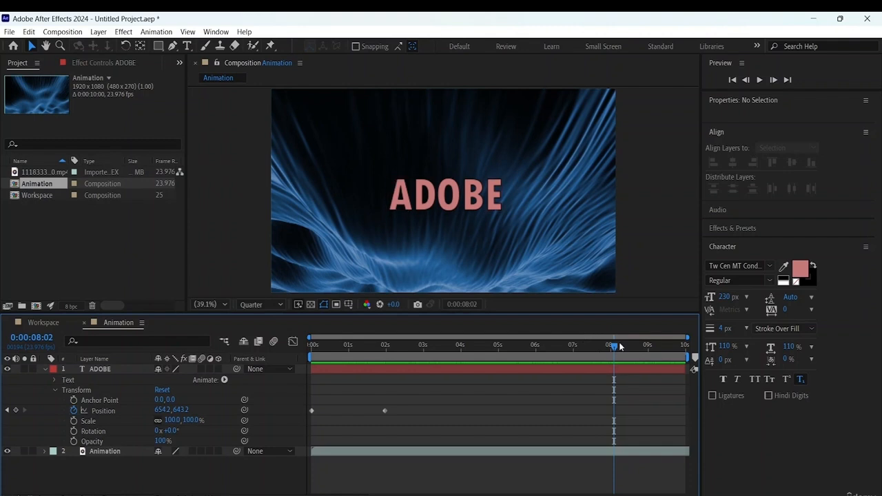
{"action": "left_click_drag", "start_coordinate": [610, 347], "coordinate": [607, 348]}
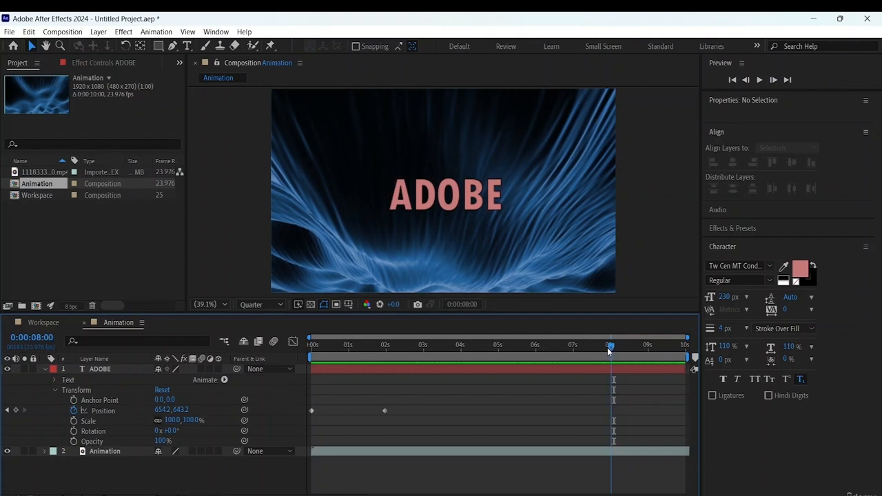
{"action": "left_click", "coordinate": [654, 371]}
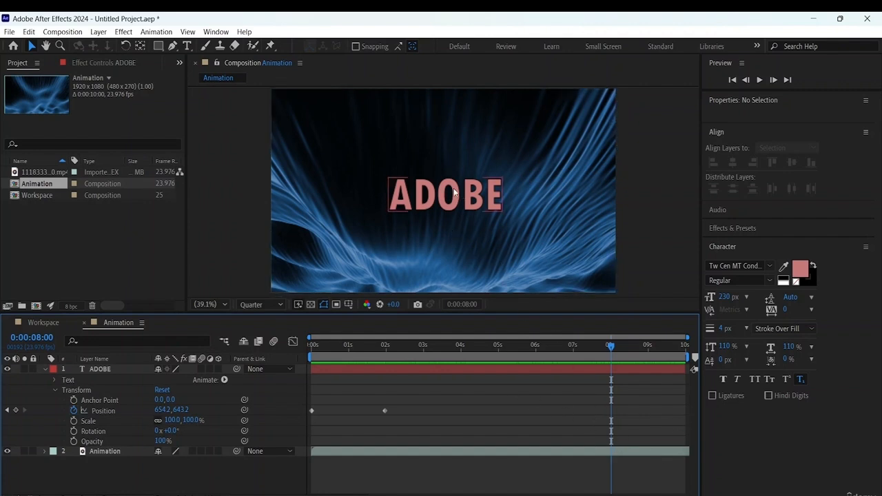
{"action": "mouse_move", "coordinate": [453, 192]}
{"action": "left_mouse_down"}
{"action": "mouse_move", "coordinate": [450, 316]}
{"action": "mouse_move", "coordinate": [335, 276]}
{"action": "mouse_move", "coordinate": [445, 260]}
{"action": "mouse_move", "coordinate": [460, 268]}
{"action": "mouse_move", "coordinate": [448, 284]}
{"action": "mouse_move", "coordinate": [457, 188]}
{"action": "left_mouse_up"}
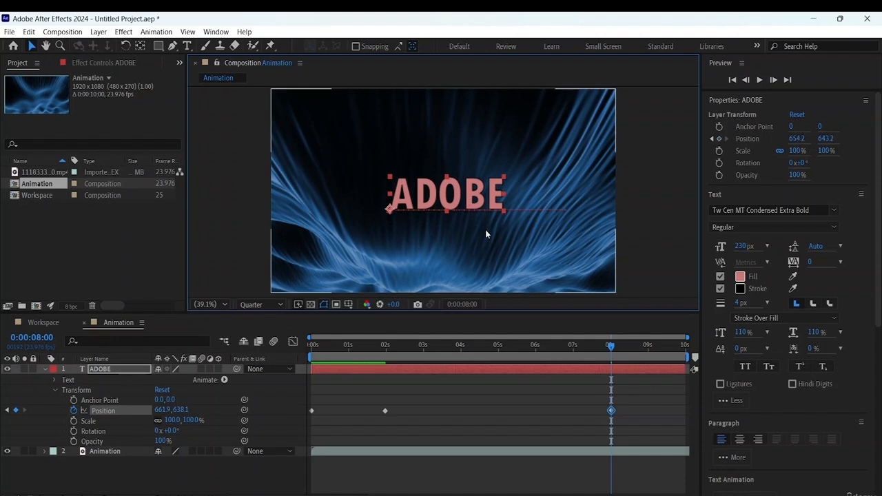
{"action": "key", "text": "ctrl+z"}
{"action": "key", "text": "ctrl+z"}
- Place the ADOBE text at about 664, 643 at 0:00:01:23 and add a holding Position keyframe at 0:00:08:00
{"action": "left_click_drag", "start_coordinate": [611, 346], "coordinate": [385, 372]}
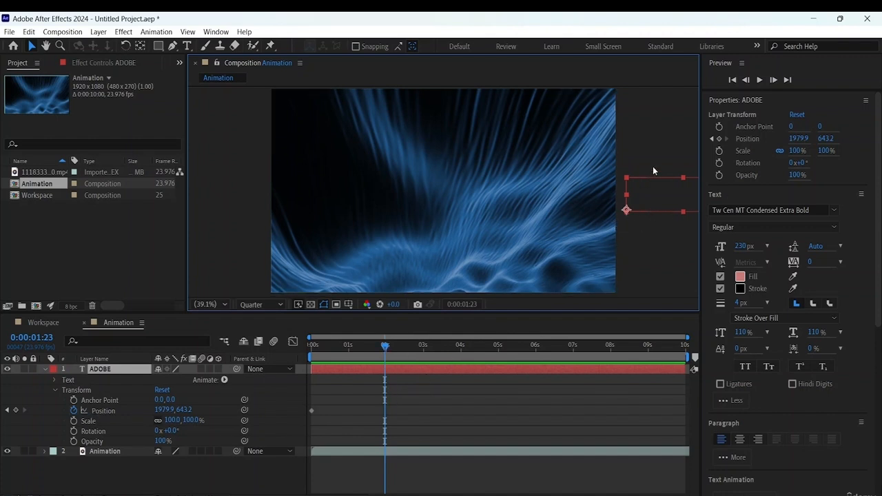
{"action": "left_click_drag", "start_coordinate": [681, 201], "coordinate": [448, 211]}
{"action": "left_click_drag", "start_coordinate": [385, 347], "coordinate": [610, 355]}
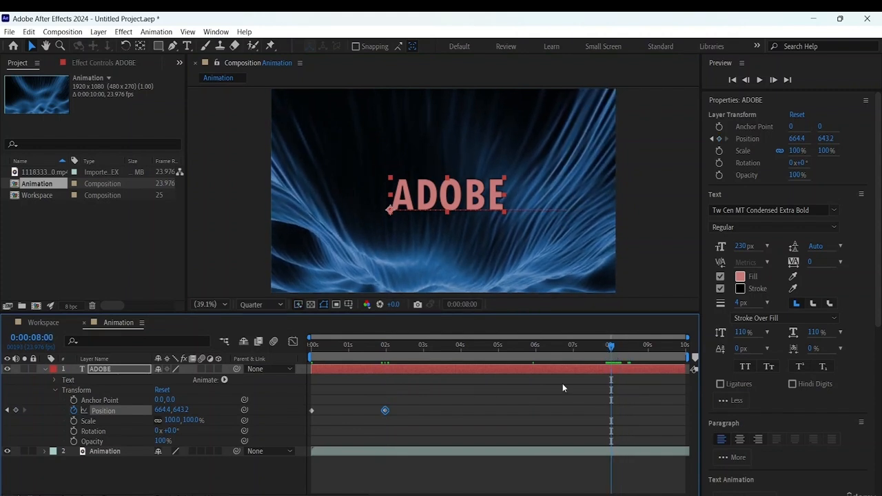
{"action": "left_click", "coordinate": [16, 411]}
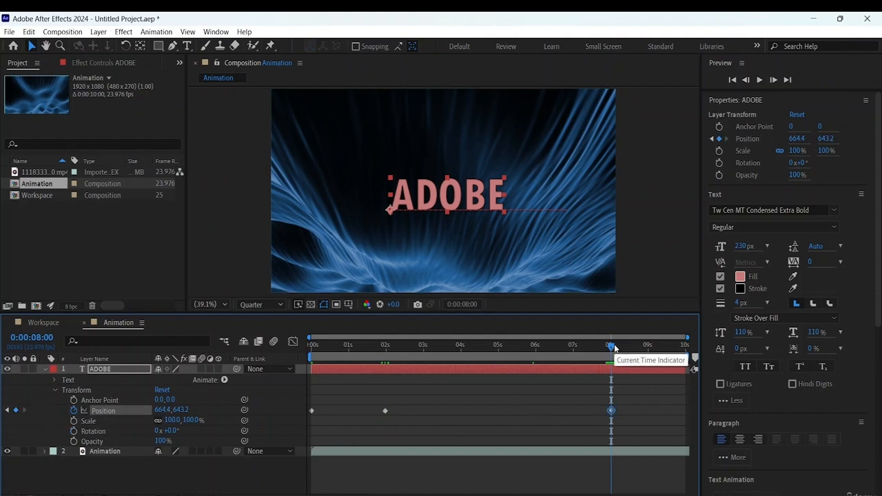
- At 0:00:09:18, move the ADOBE text straight down below the frame, to about 664, 1296
{"action": "left_click_drag", "start_coordinate": [617, 350], "coordinate": [681, 357]}
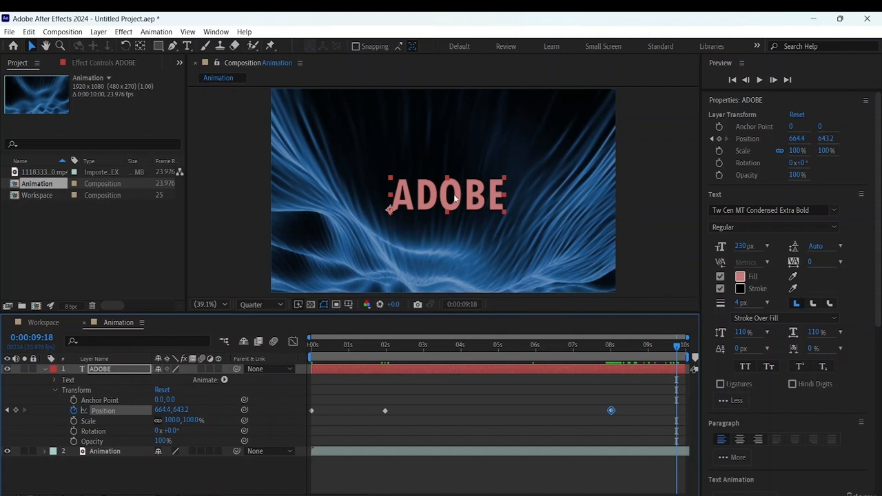
{"action": "left_click_drag", "start_coordinate": [454, 198], "coordinate": [465, 321]}
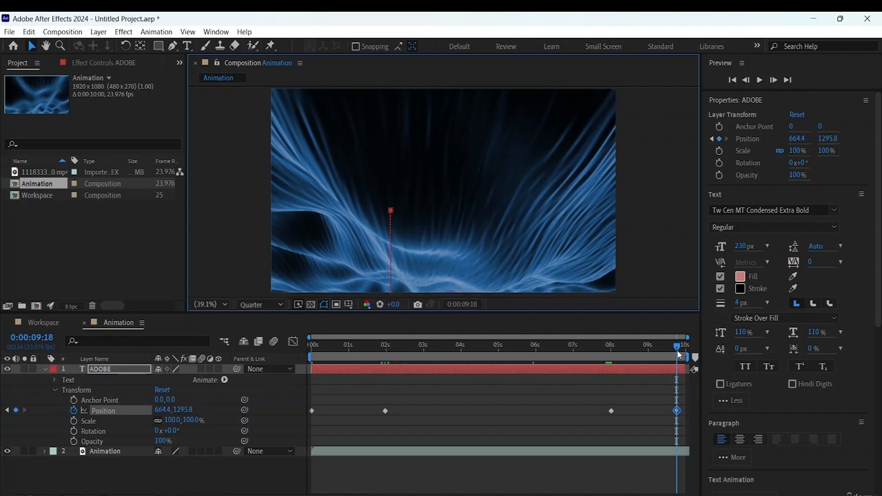
- Preview the complete ADOBE slide-in, hold and exit animation from the start, and return to the first frame
{"action": "left_click_drag", "start_coordinate": [677, 347], "coordinate": [438, 353]}
{"action": "key", "text": "Home"}
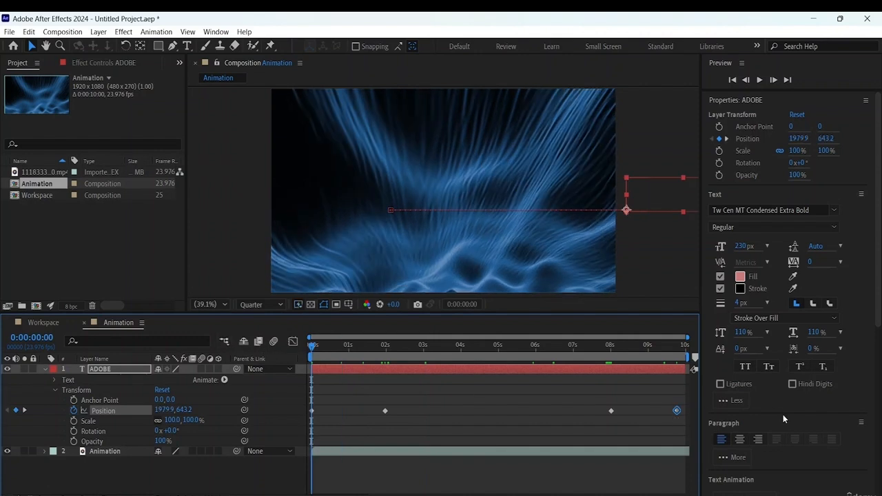
{"action": "key", "text": "space"}
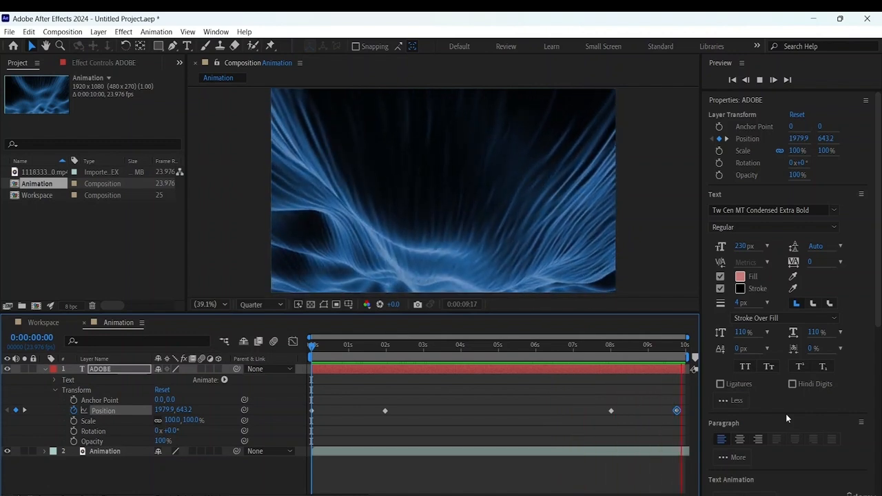
{"action": "key", "text": "space"}
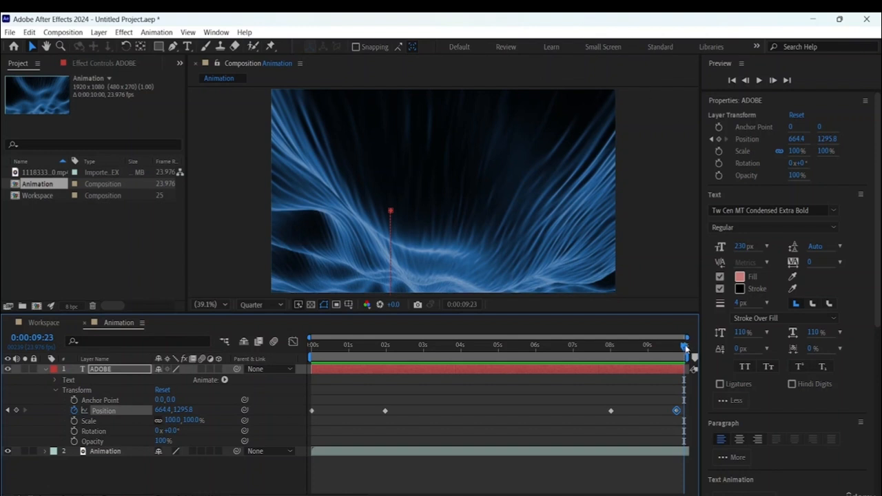
{"action": "left_click_drag", "start_coordinate": [685, 346], "coordinate": [181, 340]}
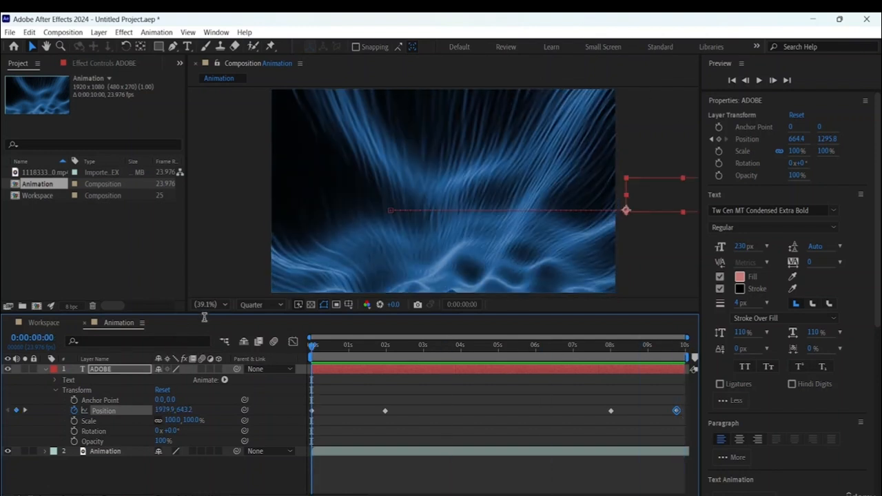
- Play the ADOBE text's position animation, return to the first frame, and play it again before stopping
{"action": "key", "text": "space"}
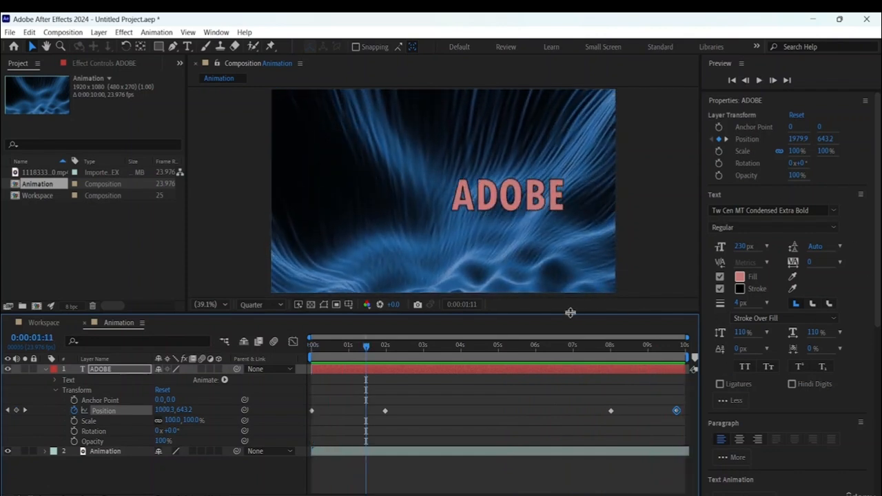
{"action": "left_click", "coordinate": [363, 347]}
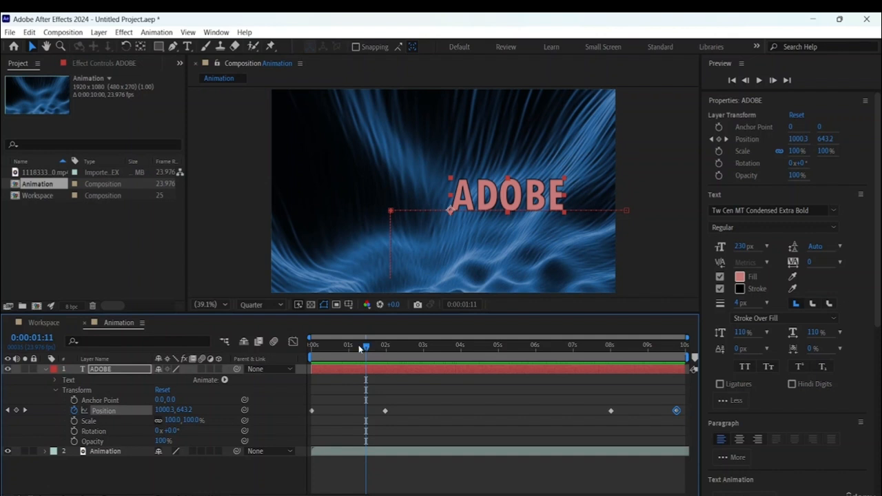
{"action": "left_click_drag", "start_coordinate": [365, 348], "coordinate": [166, 340]}
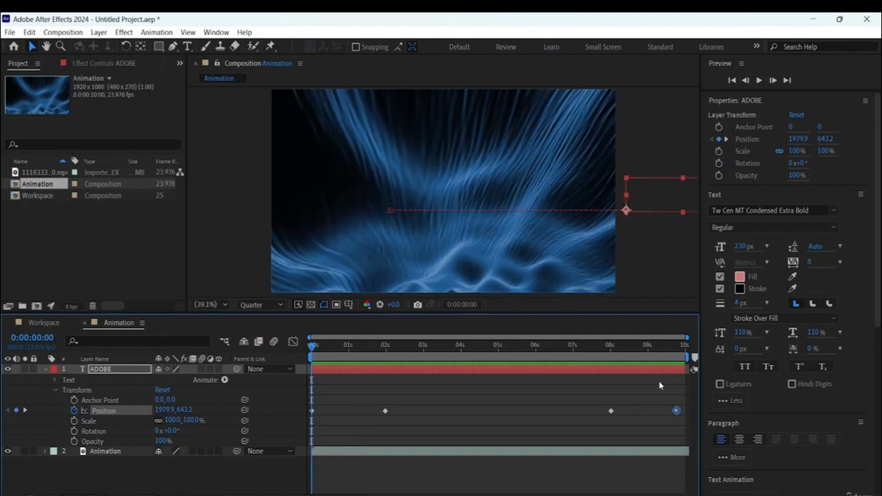
{"action": "key", "text": "space"}
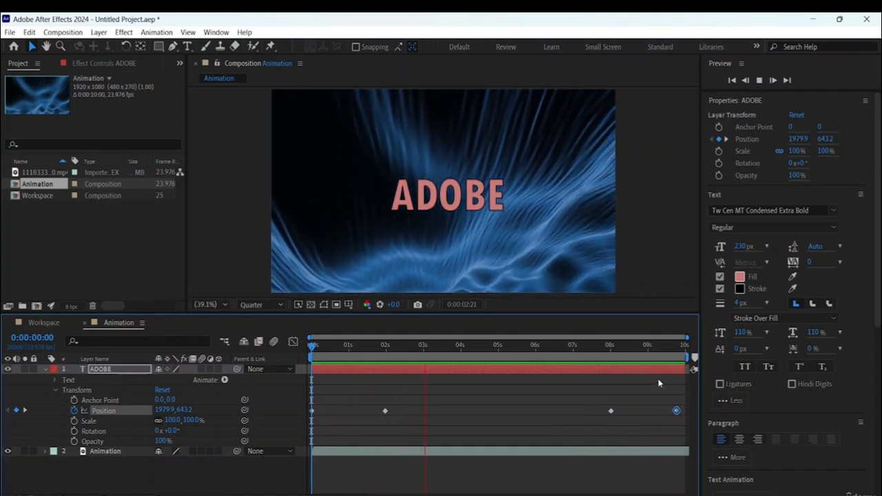
{"action": "key", "text": "space"}
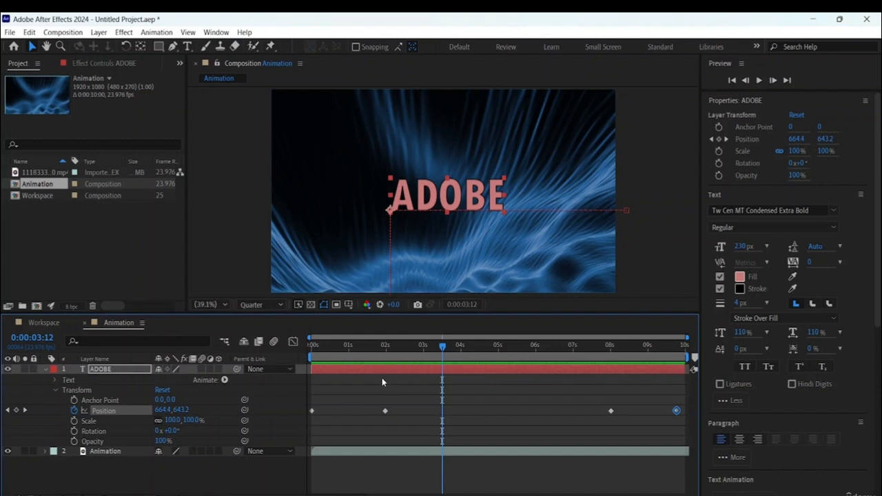
- Apply Easy Ease to the ADOBE text's first Position keyframe at 0:00:00:00 and play the animation to check it
{"action": "left_click", "coordinate": [45, 370]}
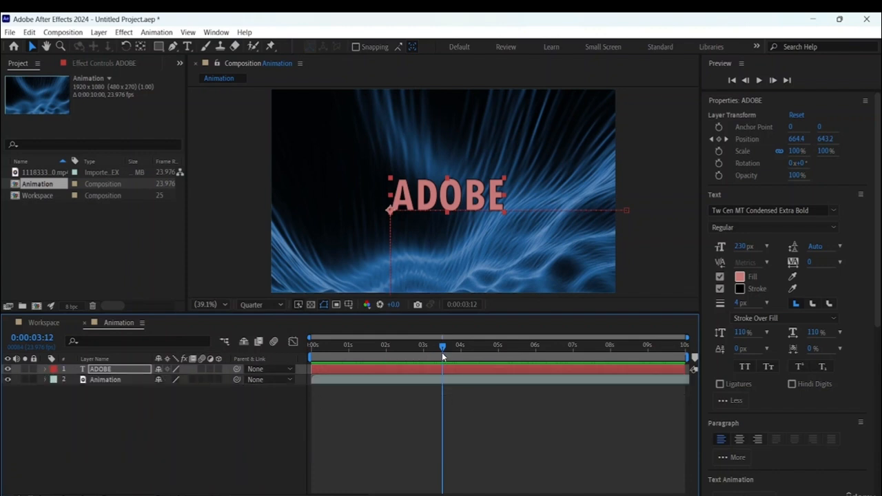
{"action": "left_click", "coordinate": [463, 186]}
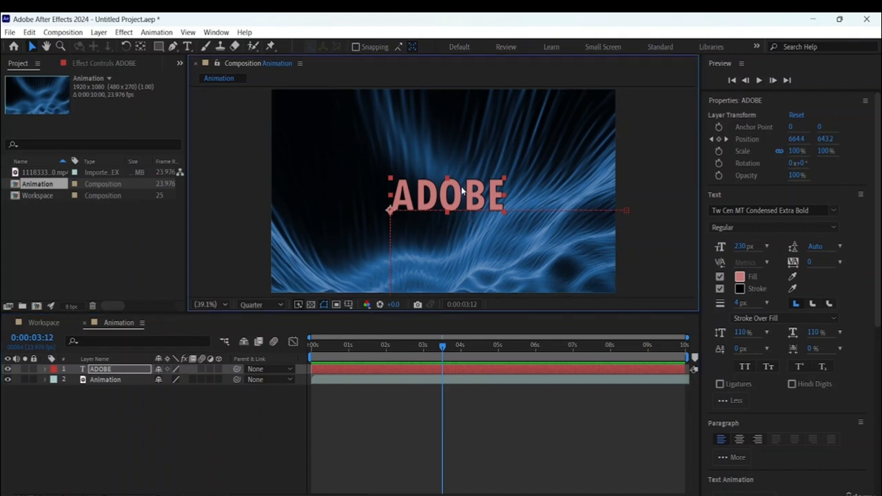
{"action": "left_click", "coordinate": [99, 372]}
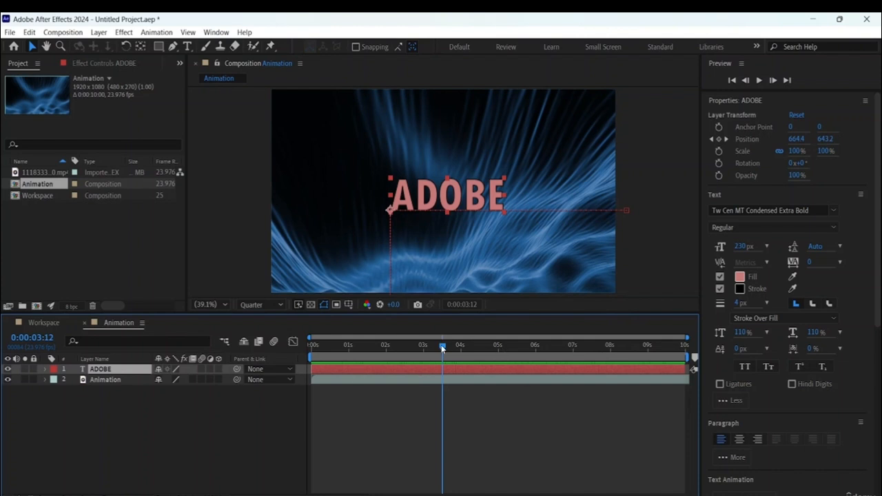
{"action": "left_click_drag", "start_coordinate": [433, 347], "coordinate": [226, 305]}
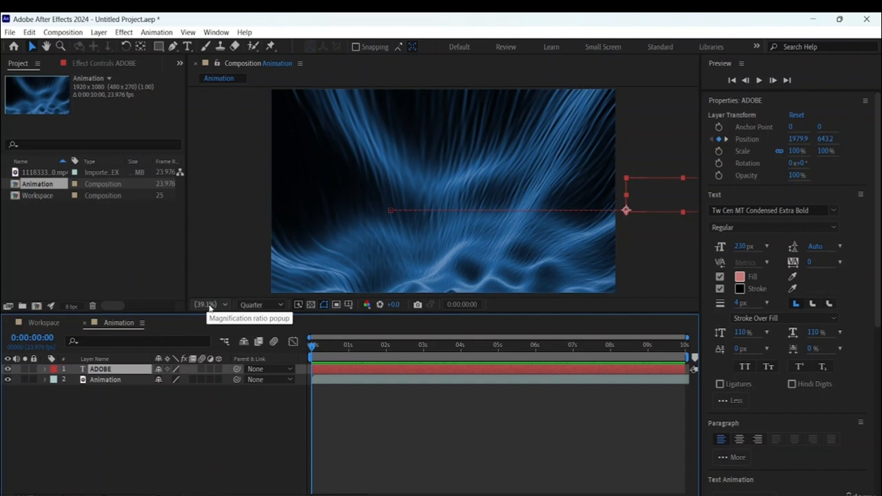
{"action": "left_click", "coordinate": [45, 370]}
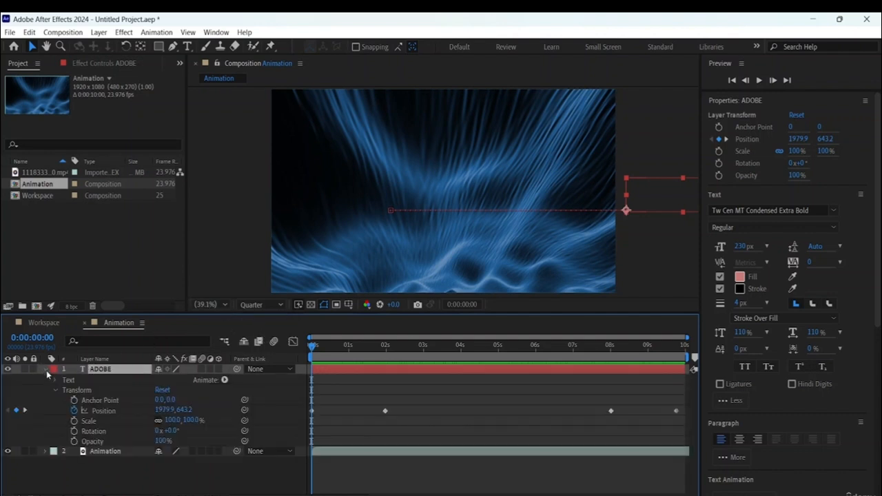
{"action": "left_click", "coordinate": [312, 411]}
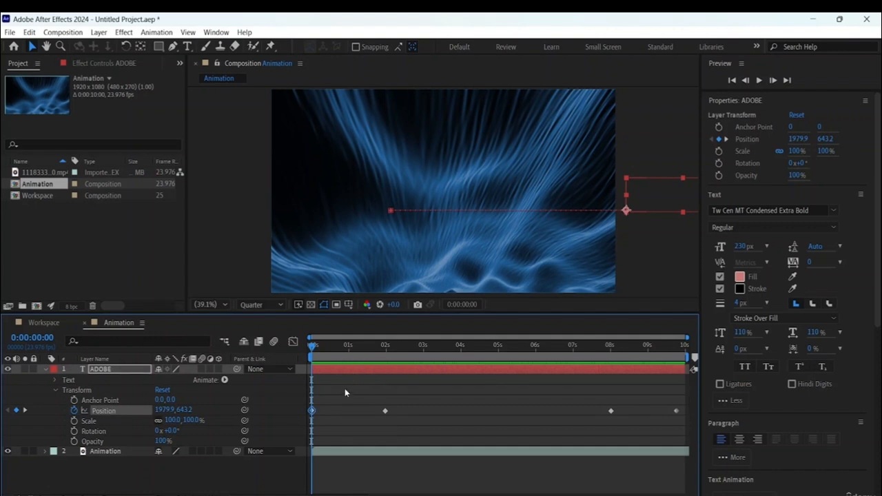
{"action": "right_click", "coordinate": [312, 412]}
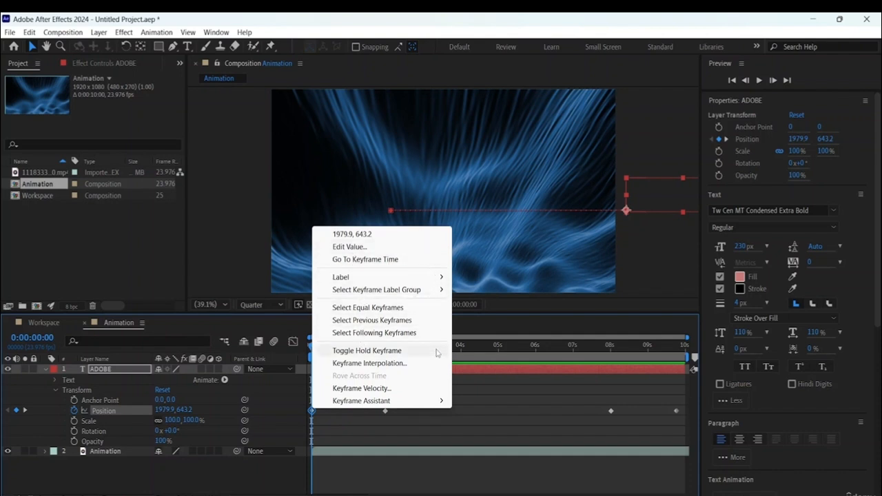
{"action": "mouse_move", "coordinate": [366, 404]}
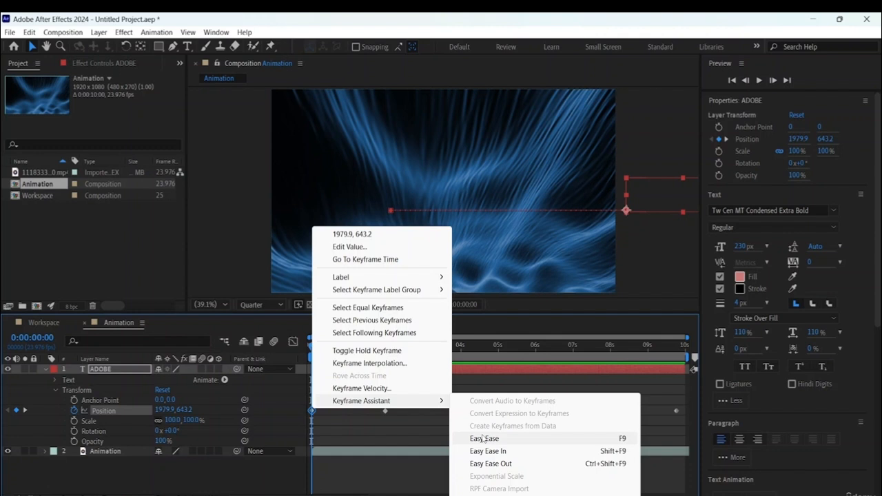
{"action": "left_click", "coordinate": [484, 439]}
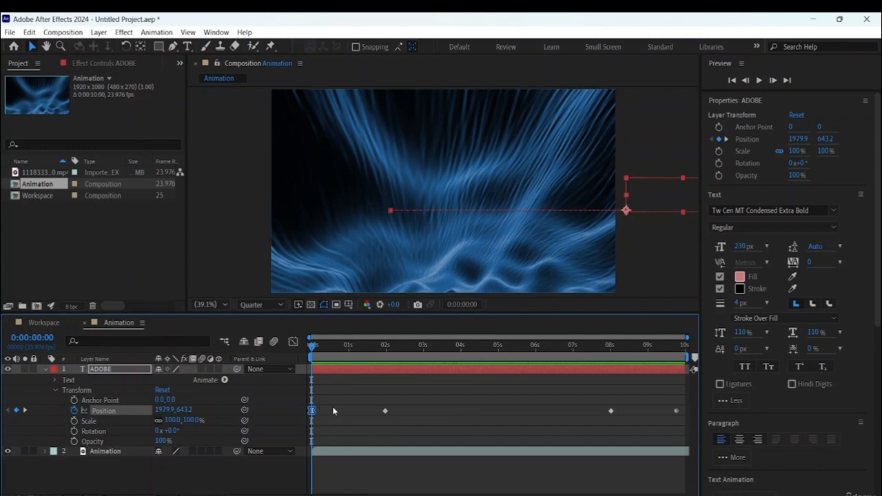
{"action": "key", "text": "space"}
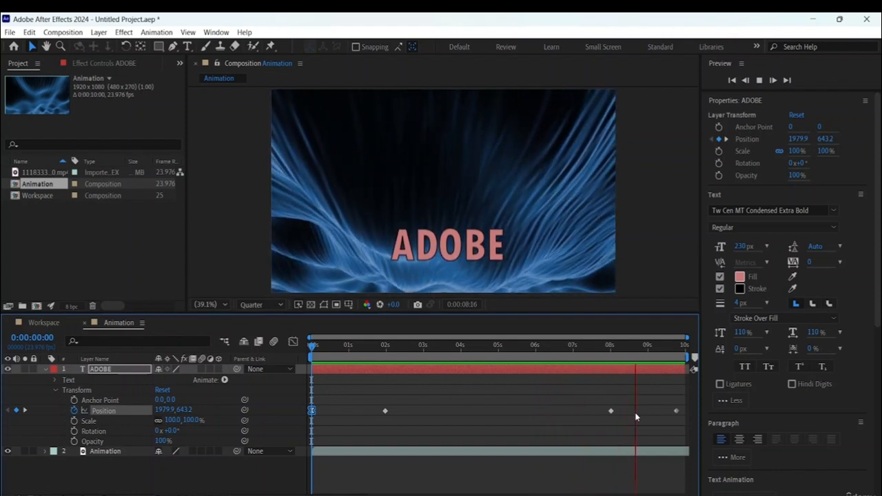
{"action": "key", "text": "space"}
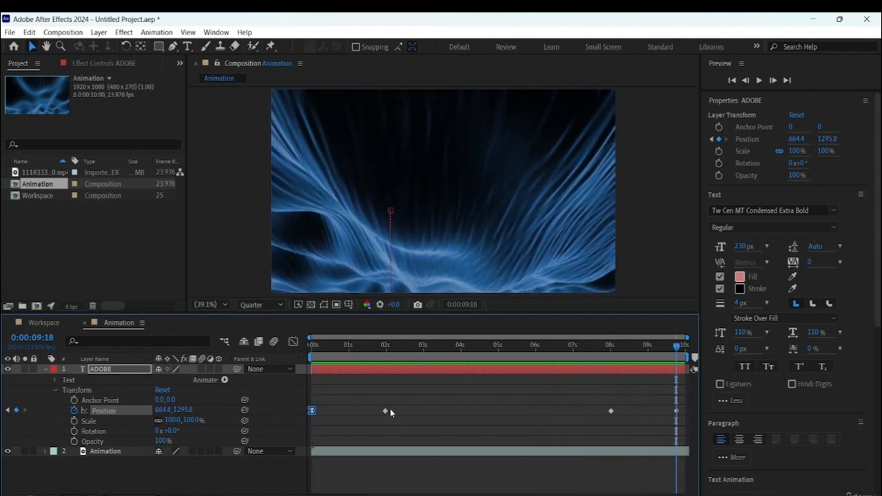
- Apply Easy Ease to the ADOBE text's second Position keyframe, where the slide-in ends just before two seconds
{"action": "right_click", "coordinate": [383, 414]}
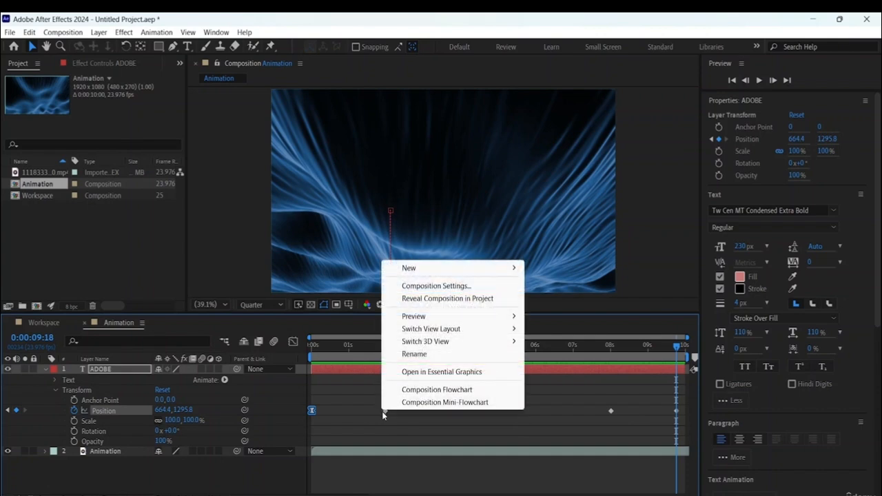
{"action": "left_click", "coordinate": [416, 426]}
{"action": "left_click", "coordinate": [386, 411]}
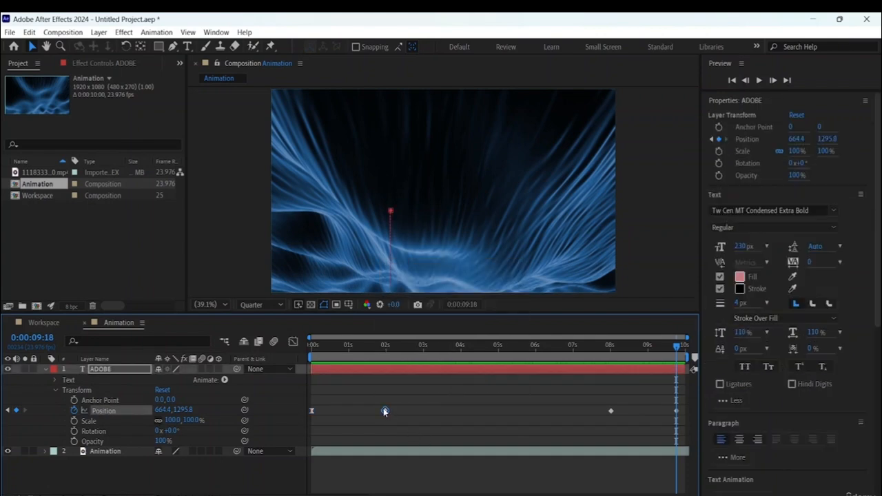
{"action": "right_click", "coordinate": [384, 411]}
{"action": "mouse_move", "coordinate": [422, 402]}
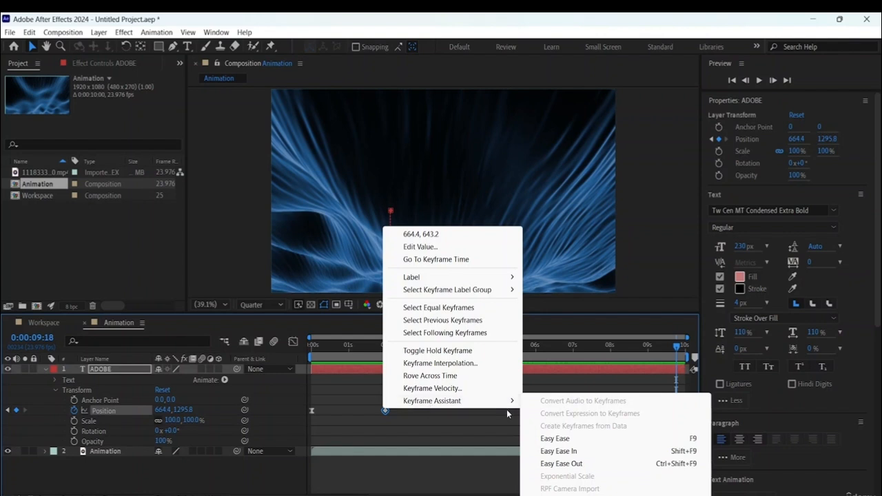
{"action": "left_click", "coordinate": [559, 440]}
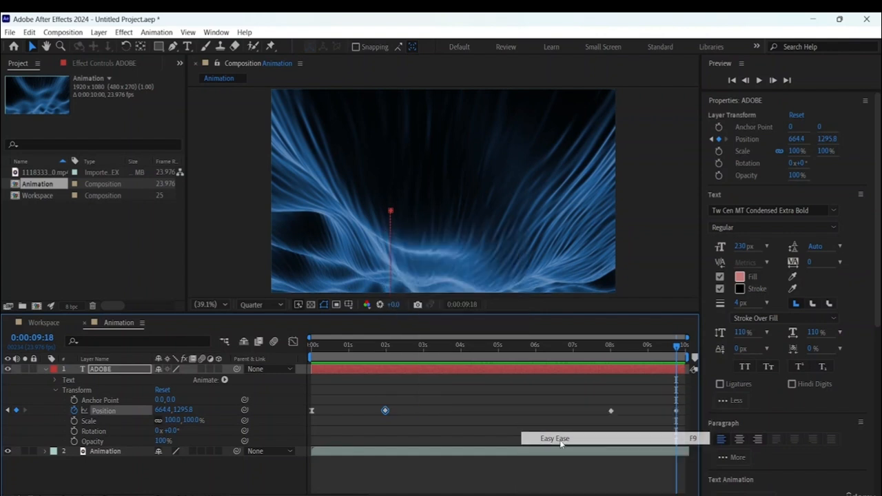
- Preview the eased ADOBE slide-in from the first frame twice, stopping after the text reaches its resting position
{"action": "key", "text": "Home"}
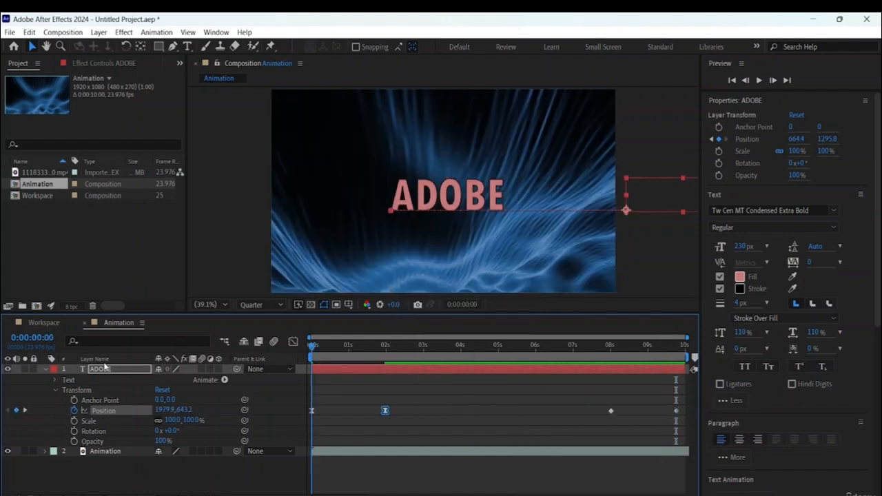
{"action": "key", "text": "space"}
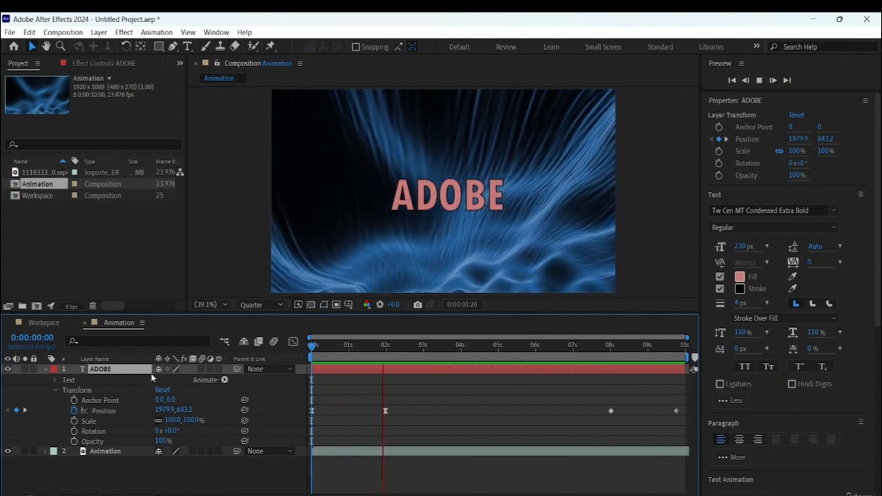
{"action": "key", "text": "space"}
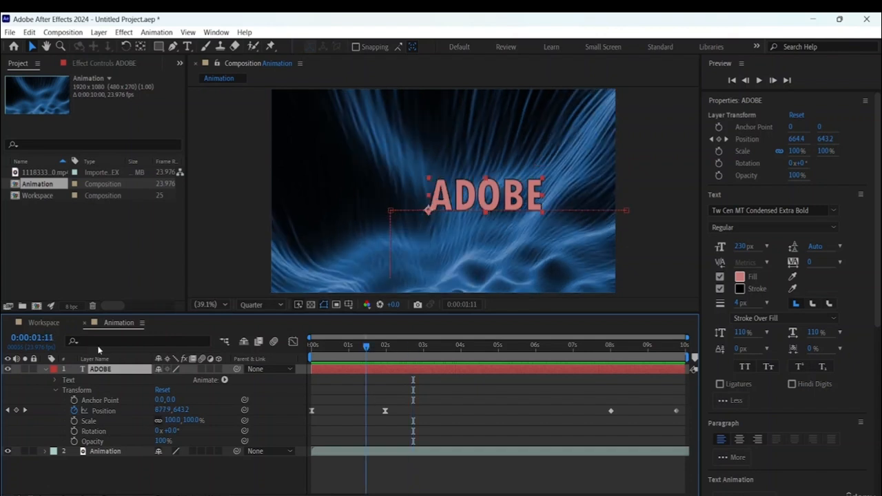
{"action": "key", "text": "Home"}
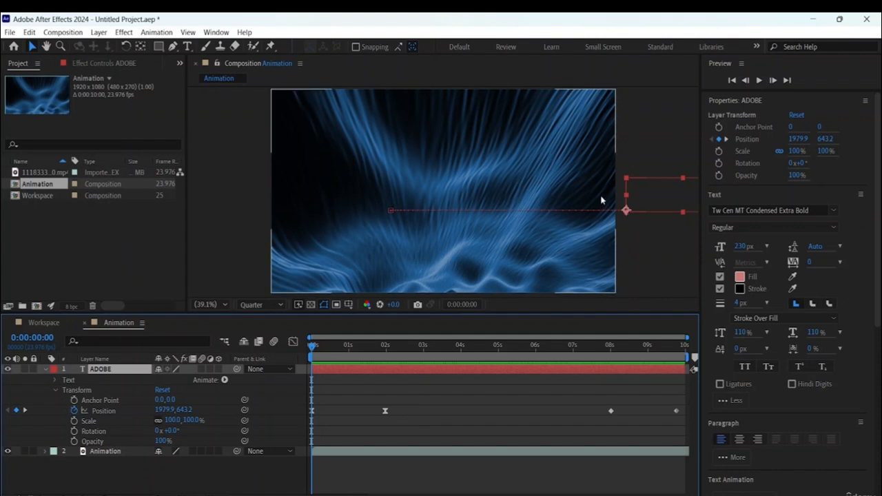
{"action": "key", "text": "space"}
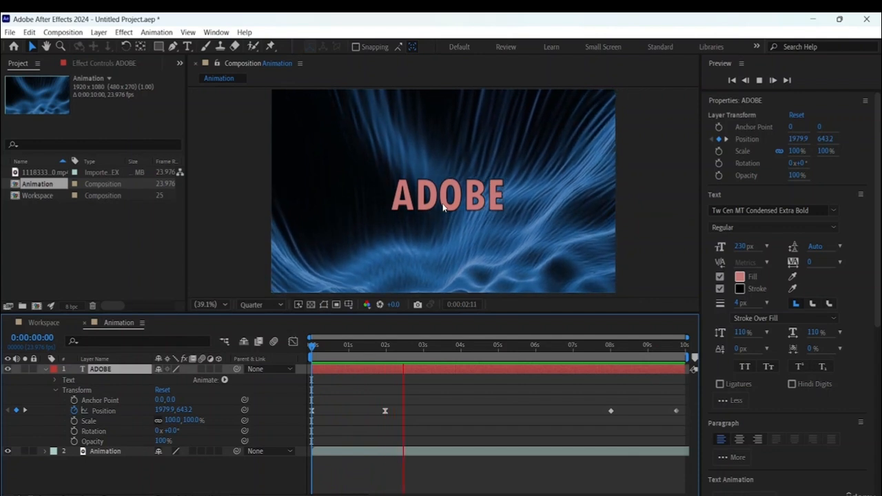
{"action": "key", "text": "space"}
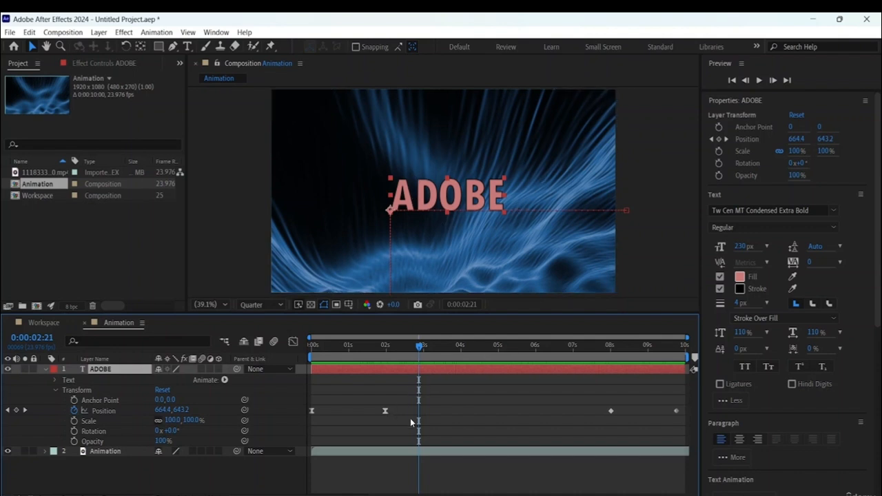
- Apply Easy Ease In to the ADOBE text's last two Position keyframes and preview the animation from the first frame
{"action": "left_click_drag", "start_coordinate": [591, 396], "coordinate": [677, 419]}
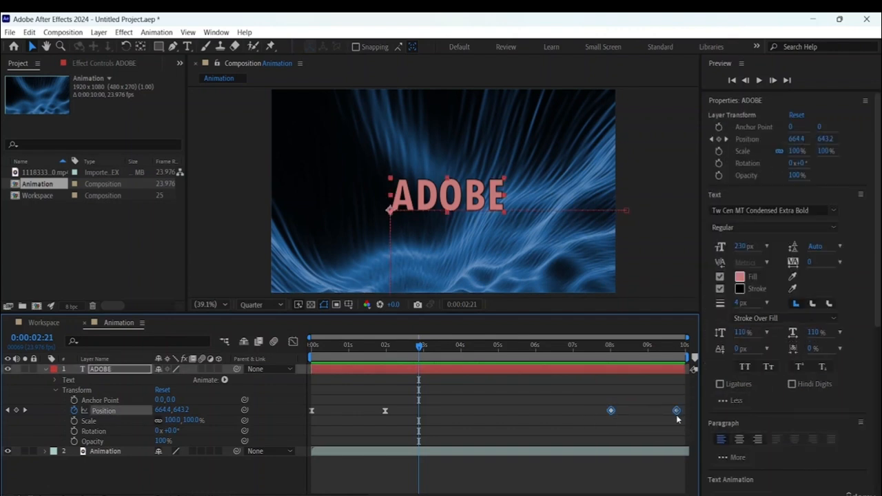
{"action": "right_click", "coordinate": [676, 411]}
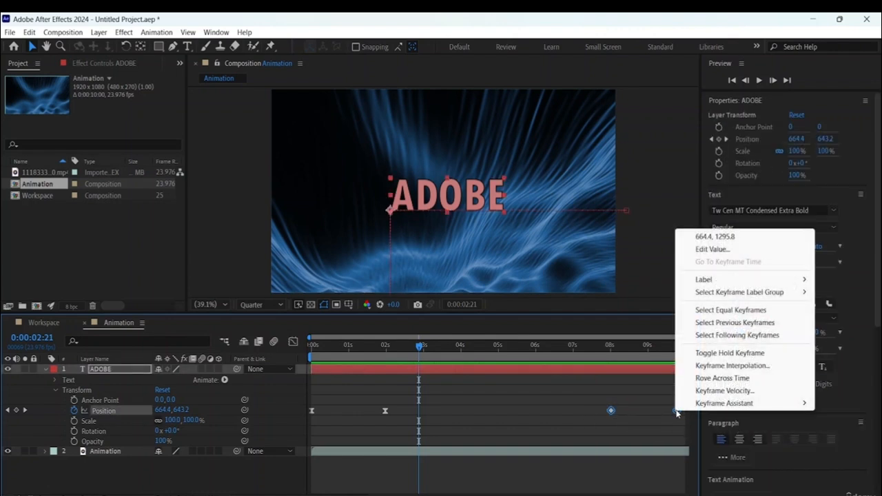
{"action": "mouse_move", "coordinate": [719, 403]}
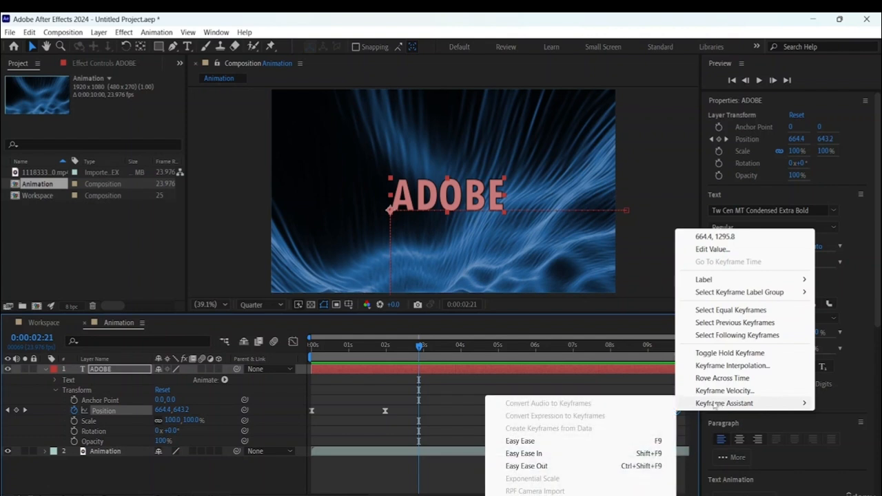
{"action": "left_click", "coordinate": [535, 455]}
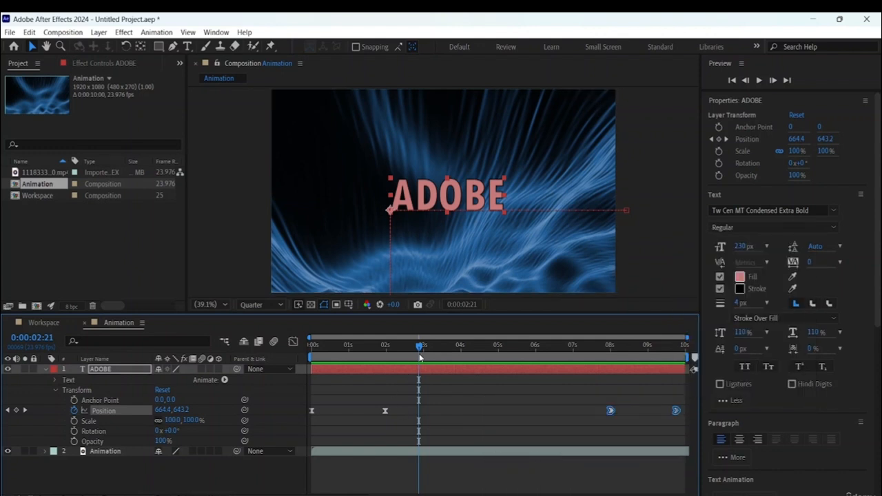
{"action": "key", "text": "Home"}
{"action": "key", "text": "space"}
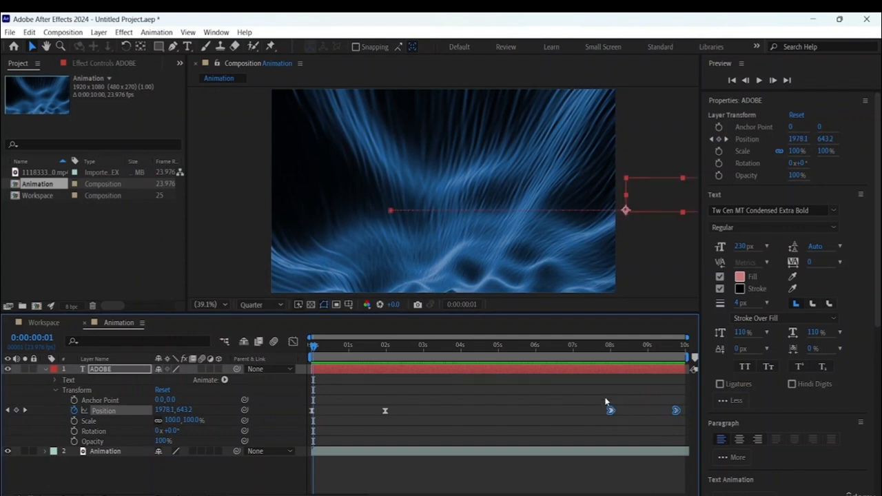
- Reapply Easy Ease to only the first ADOBE Position keyframe, and select the background video layer in the composition
{"action": "left_click", "coordinate": [492, 413]}
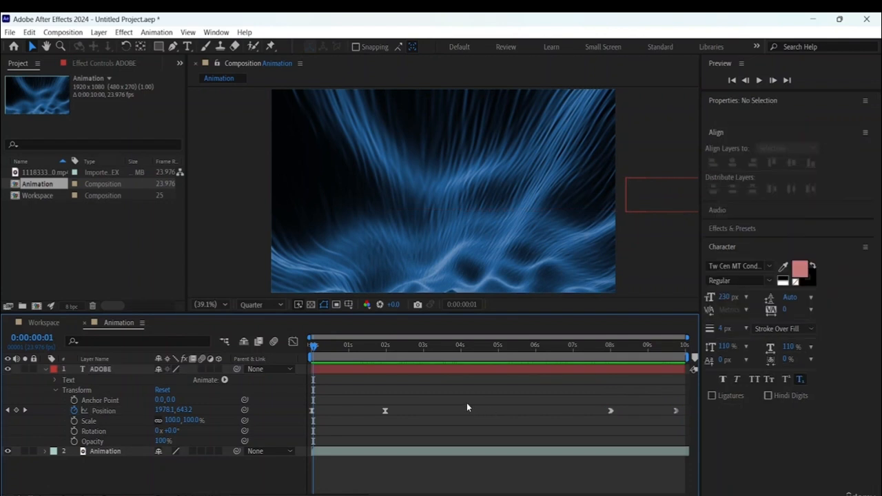
{"action": "left_click", "coordinate": [312, 412]}
{"action": "right_click", "coordinate": [312, 412]}
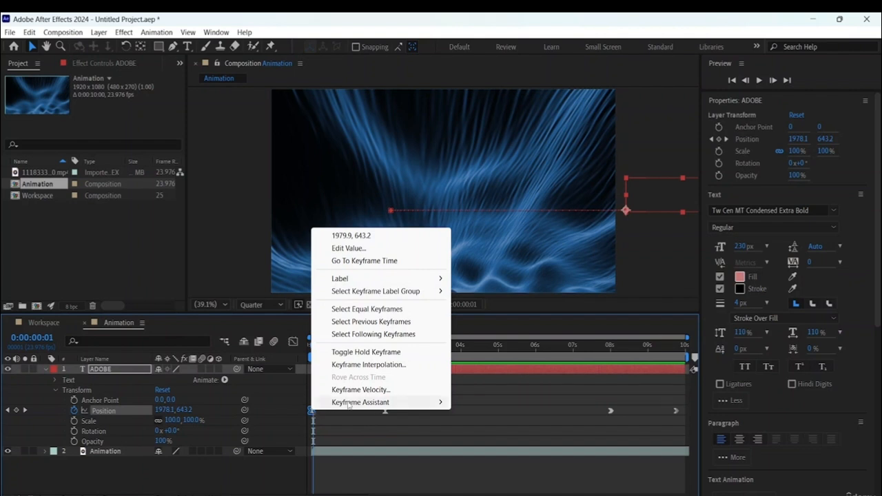
{"action": "mouse_move", "coordinate": [358, 404]}
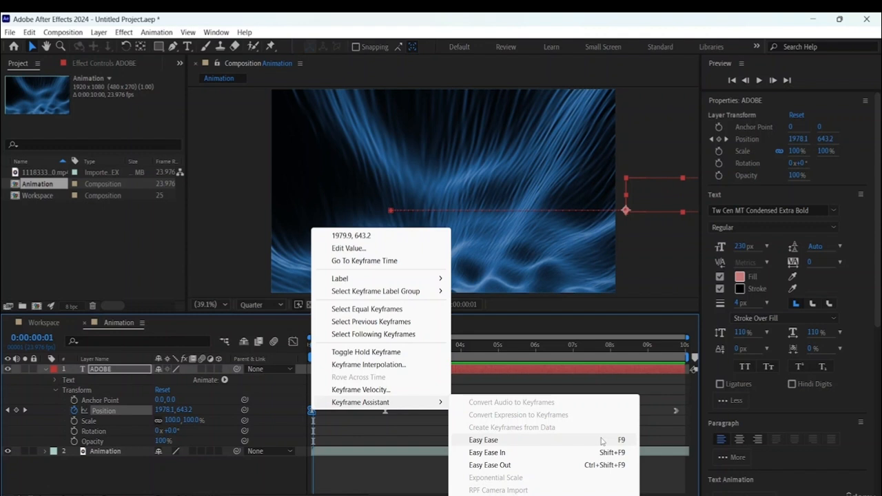
{"action": "left_click", "coordinate": [602, 441]}
{"action": "left_click", "coordinate": [398, 287]}
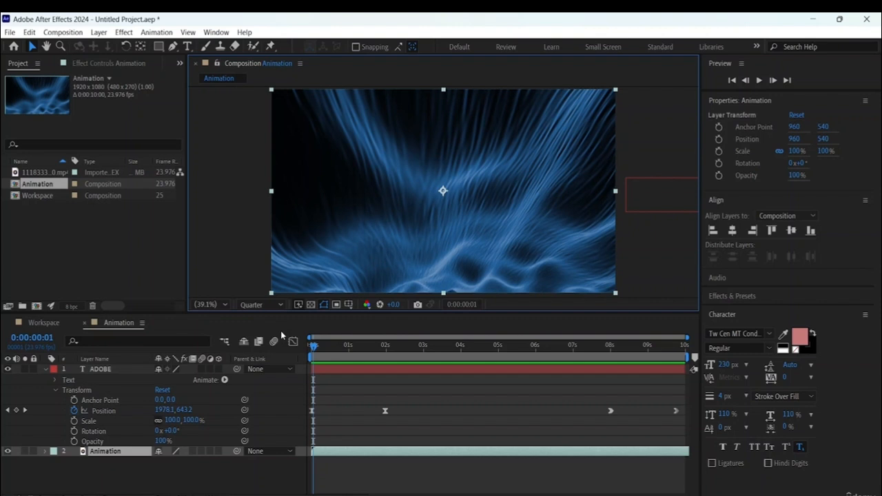
- Enable motion blur for the Animation composition and preview the ADOBE text animation from the first frame
{"action": "left_click", "coordinate": [274, 342]}
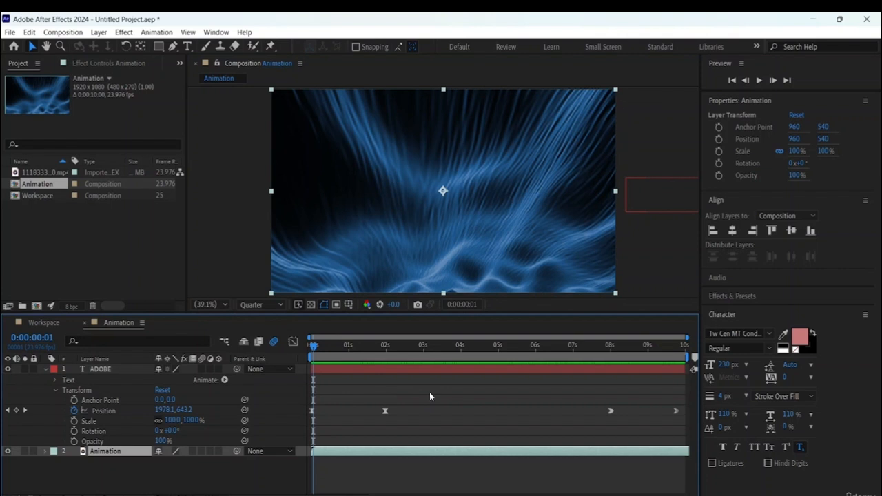
{"action": "left_click_drag", "start_coordinate": [314, 350], "coordinate": [310, 350]}
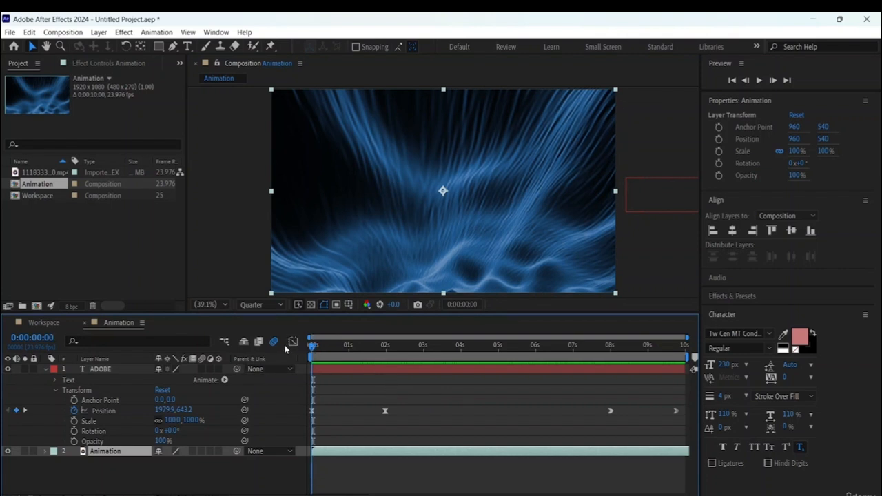
{"action": "key", "text": "space"}
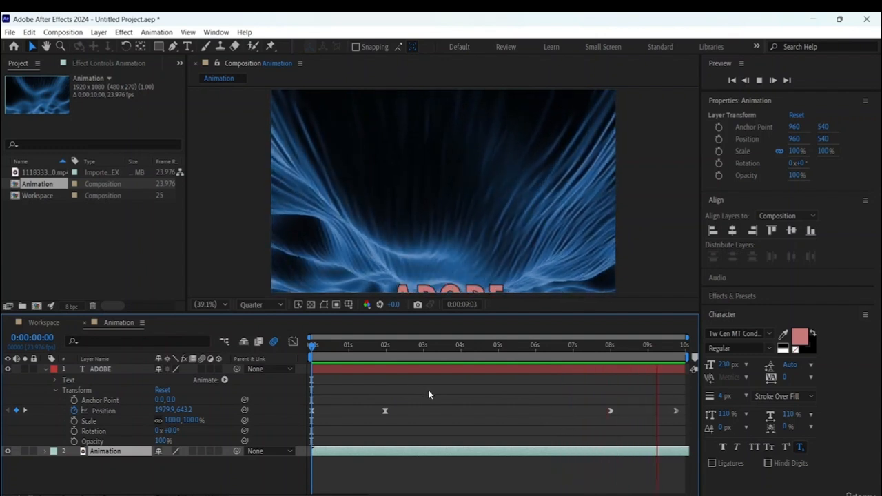
{"action": "key", "text": "space"}
{"action": "key", "text": "space"}
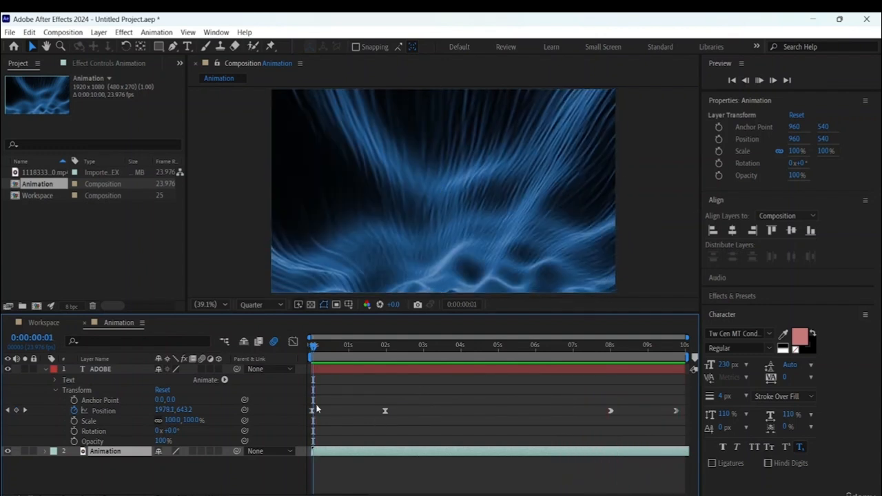
{"action": "key", "text": "space"}
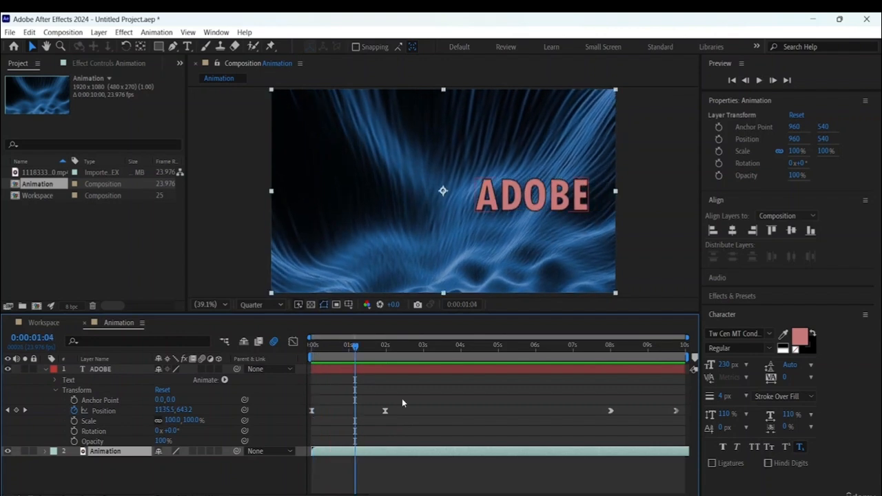
- Move the second ADOBE Position keyframe to 0:00:00:23 and the third to just after nine seconds, and preview the faster moves
{"action": "left_click_drag", "start_coordinate": [357, 348], "coordinate": [311, 348]}
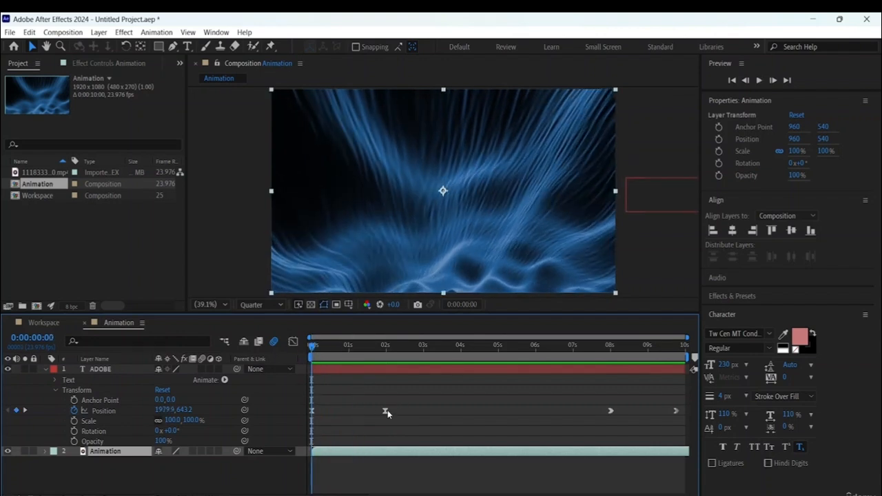
{"action": "left_click_drag", "start_coordinate": [386, 412], "coordinate": [348, 411]}
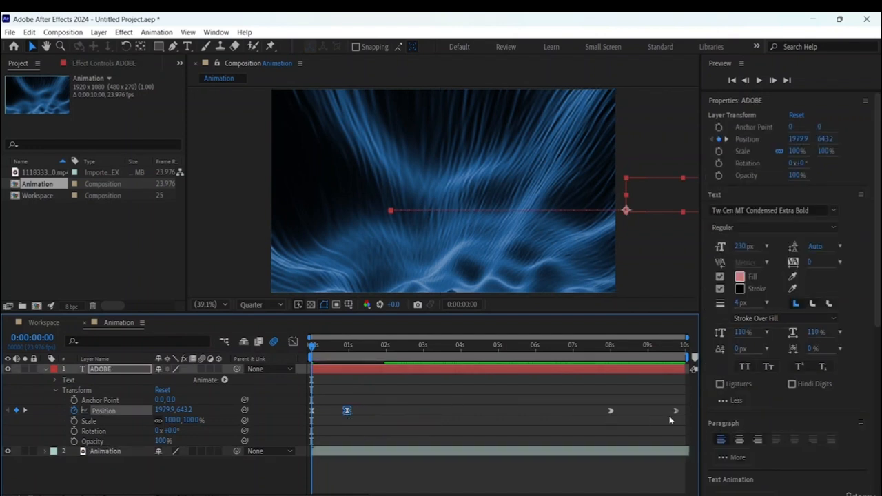
{"action": "left_click", "coordinate": [611, 411]}
{"action": "left_click_drag", "start_coordinate": [640, 411], "coordinate": [675, 416]}
{"action": "left_click", "coordinate": [676, 412]}
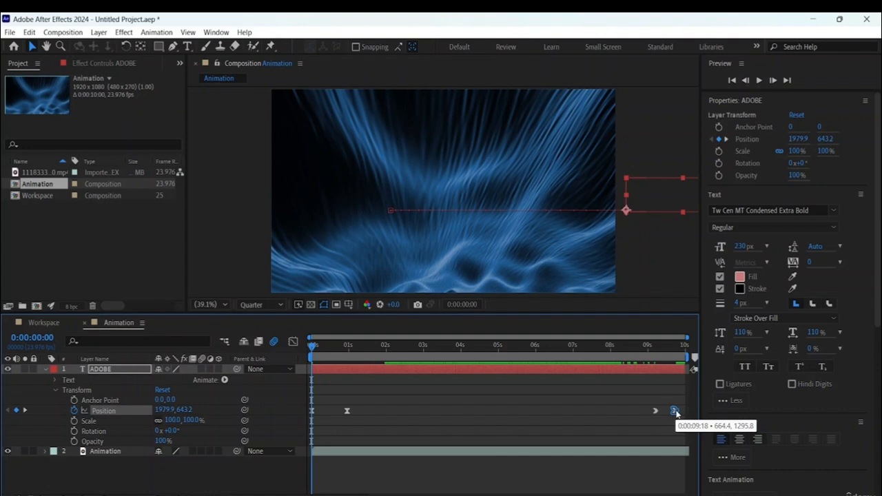
{"action": "key", "text": "space"}
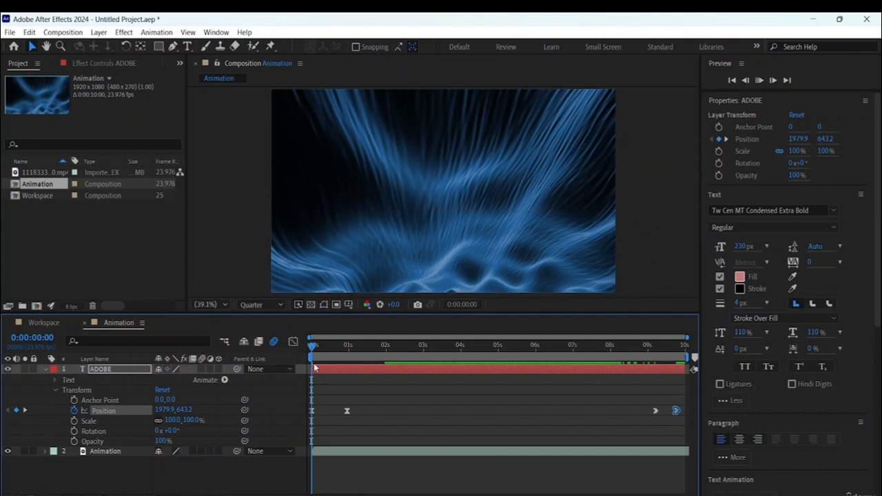
{"action": "key", "text": "space"}
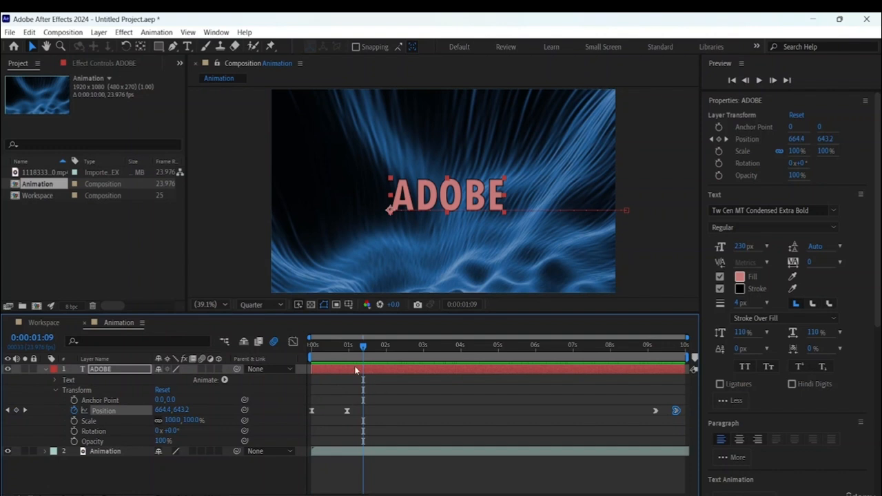
- Turn on the ADOBE layer's own motion blur switch and preview the blurred slide-in from the first frame
{"action": "left_click_drag", "start_coordinate": [363, 348], "coordinate": [222, 365]}
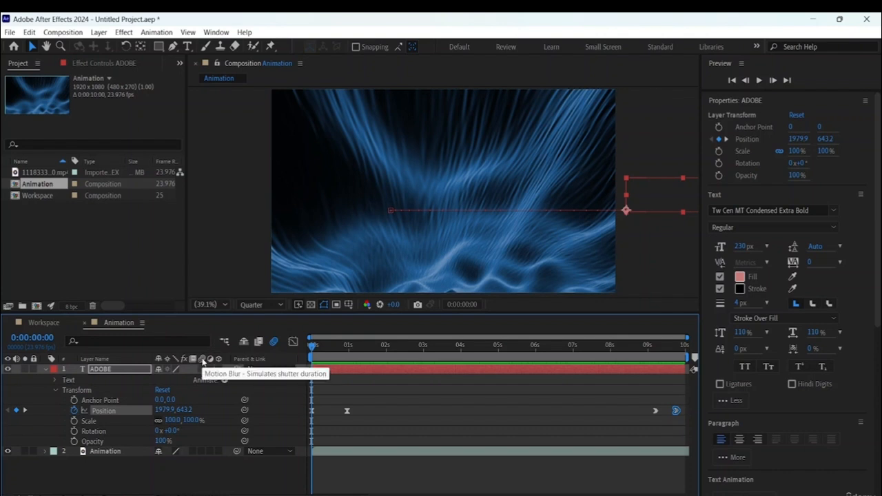
{"action": "left_click", "coordinate": [201, 369]}
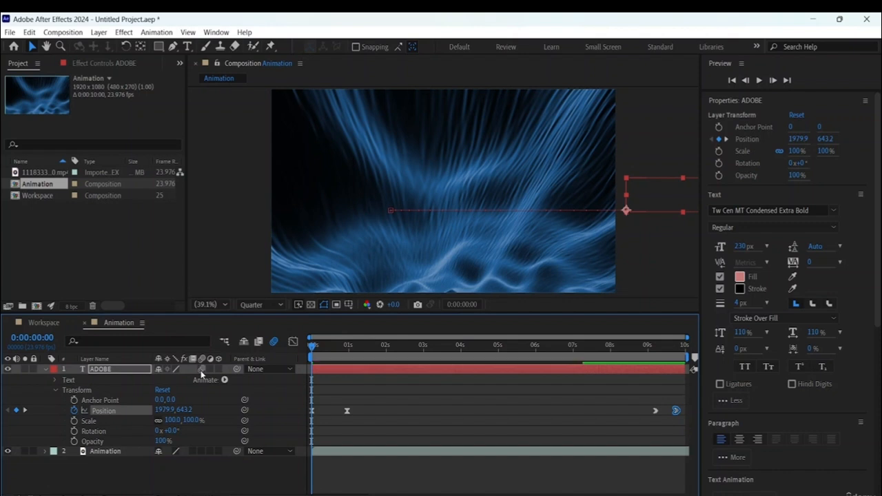
{"action": "key", "text": "space"}
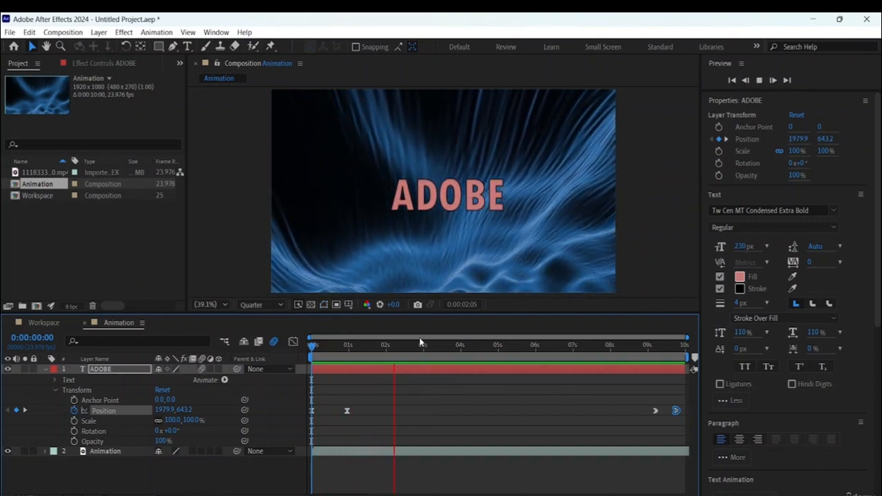
{"action": "key", "text": "space"}
{"action": "key", "text": "Home"}
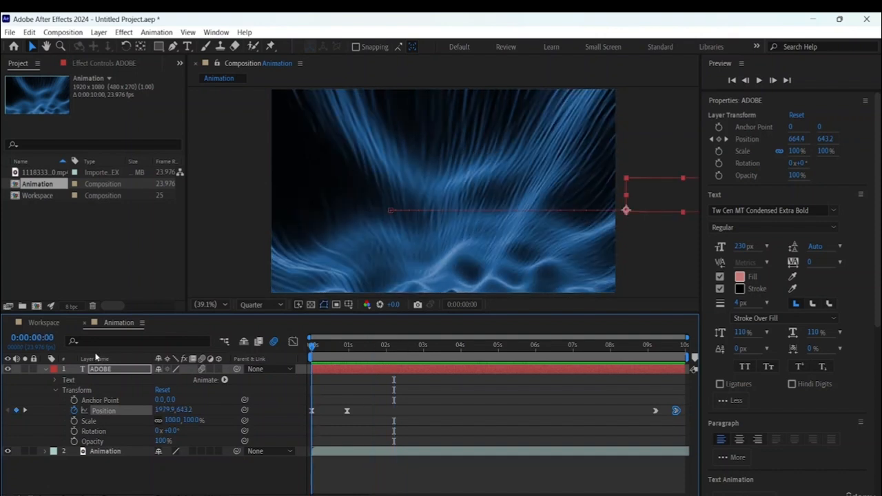
{"action": "key", "text": "space"}
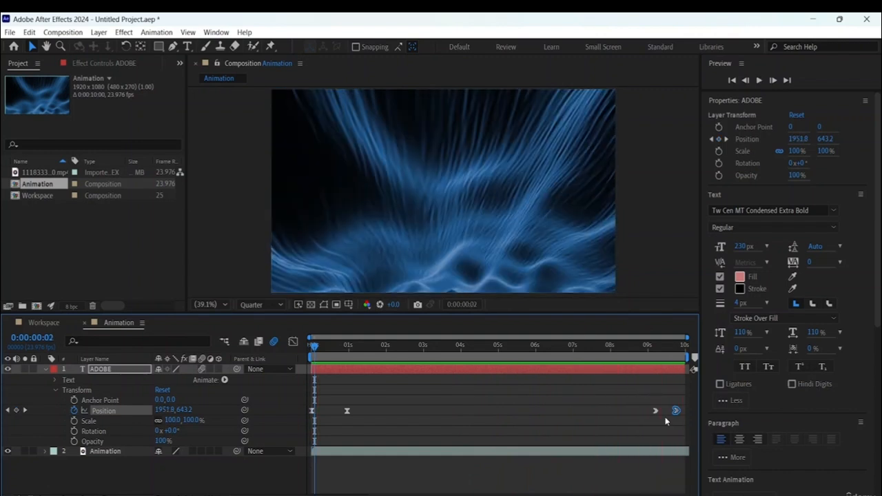
{"action": "key", "text": "space"}
- Apply Easy Ease to the ADOBE text's last two Position keyframes
{"action": "left_click_drag", "start_coordinate": [642, 397], "coordinate": [687, 432]}
{"action": "left_click", "coordinate": [677, 416]}
{"action": "right_click", "coordinate": [655, 411]}
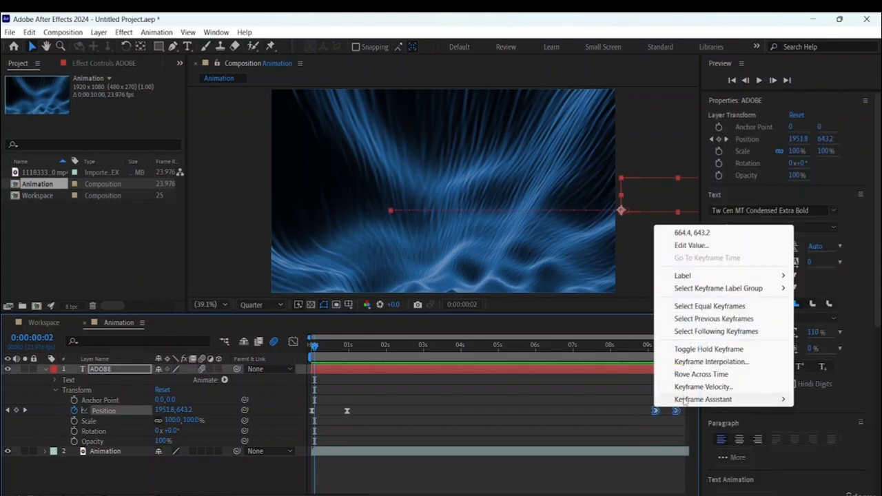
{"action": "mouse_move", "coordinate": [696, 399]}
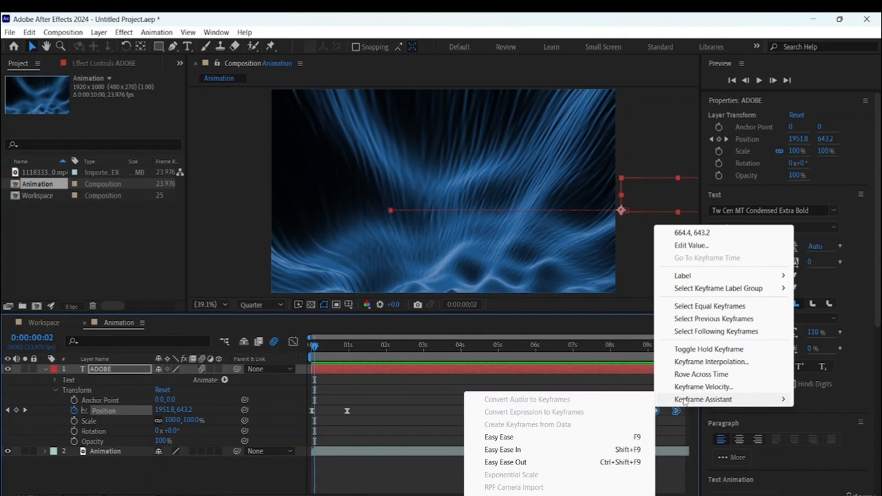
{"action": "left_click", "coordinate": [516, 438]}
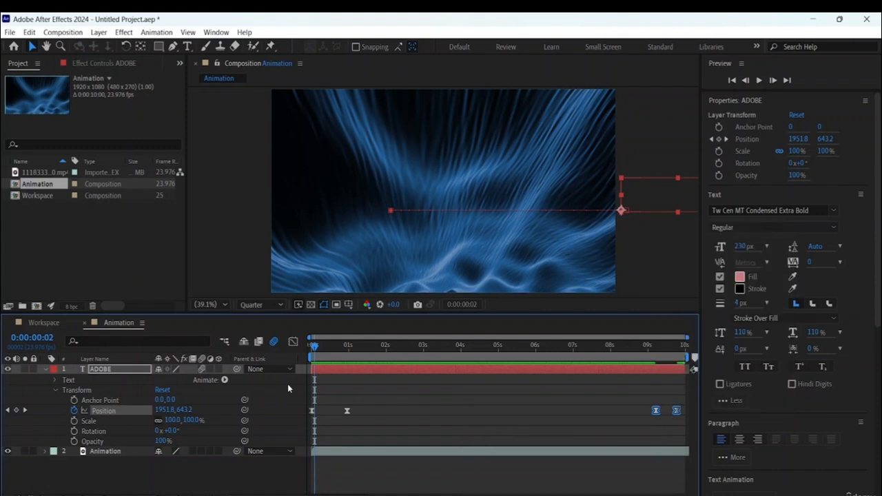
- Move the last two ADOBE Position keyframes together so the exit starts just after seven seconds, previewing it before deselecting them
{"action": "key", "text": "space"}
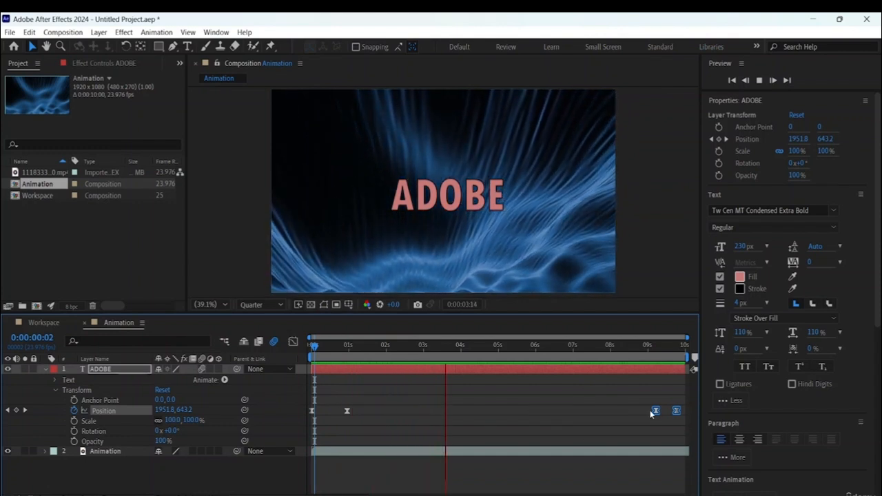
{"action": "left_click_drag", "start_coordinate": [651, 411], "coordinate": [585, 413]}
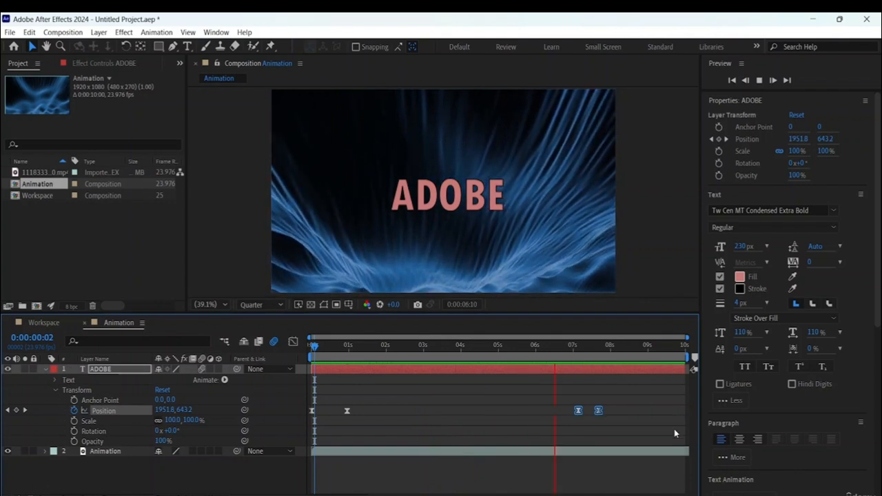
{"action": "key", "text": "space"}
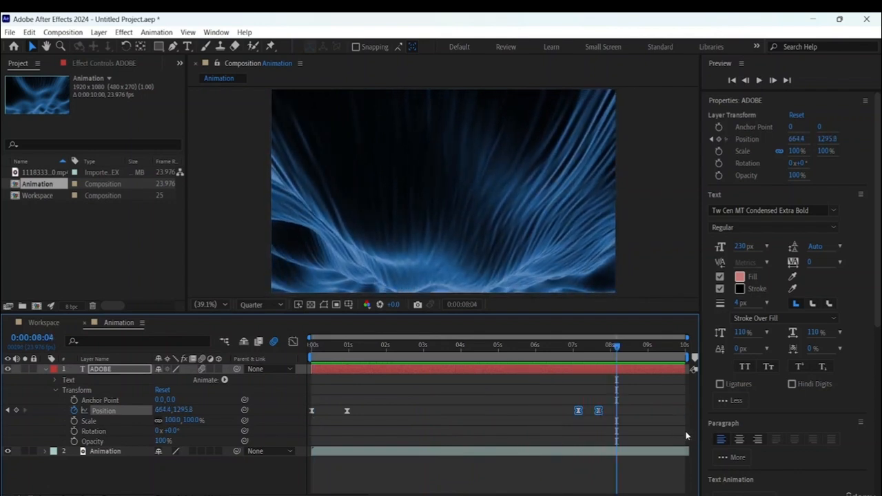
{"action": "left_click", "coordinate": [444, 398]}
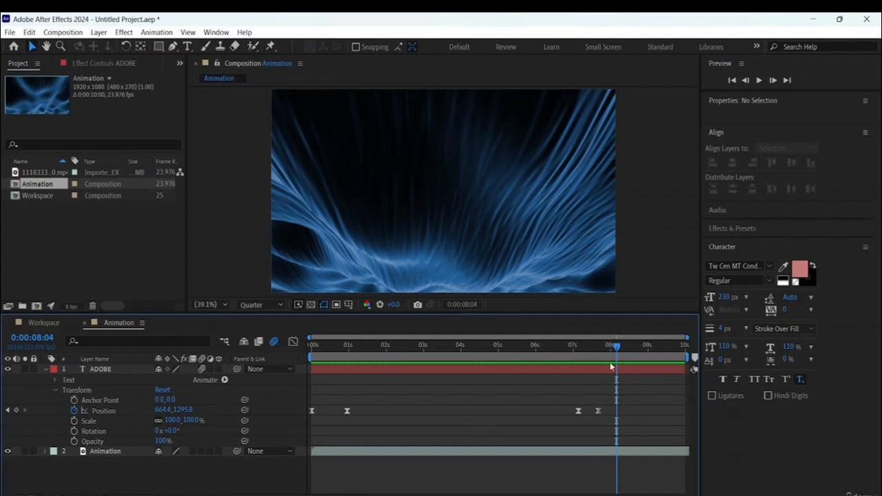
- Set both the incoming and outgoing velocity influence of the first ADOBE Position keyframe to 80%
{"action": "left_click_drag", "start_coordinate": [618, 350], "coordinate": [312, 348]}
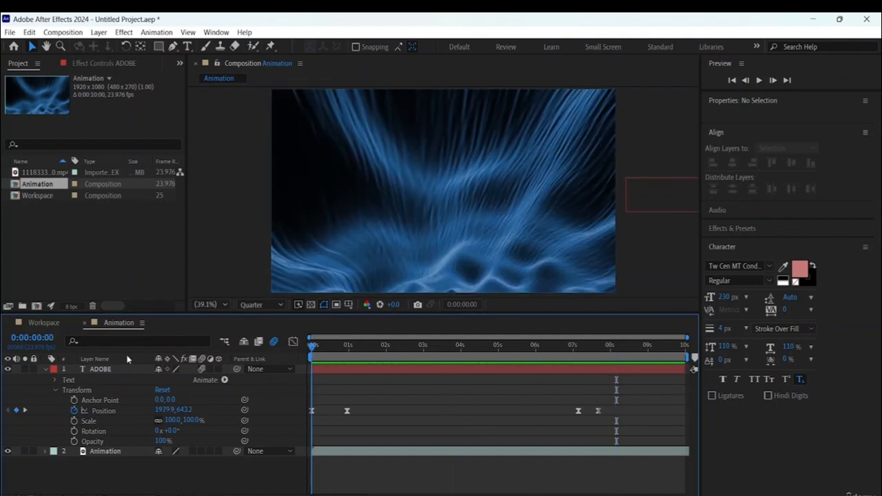
{"action": "left_click", "coordinate": [312, 411]}
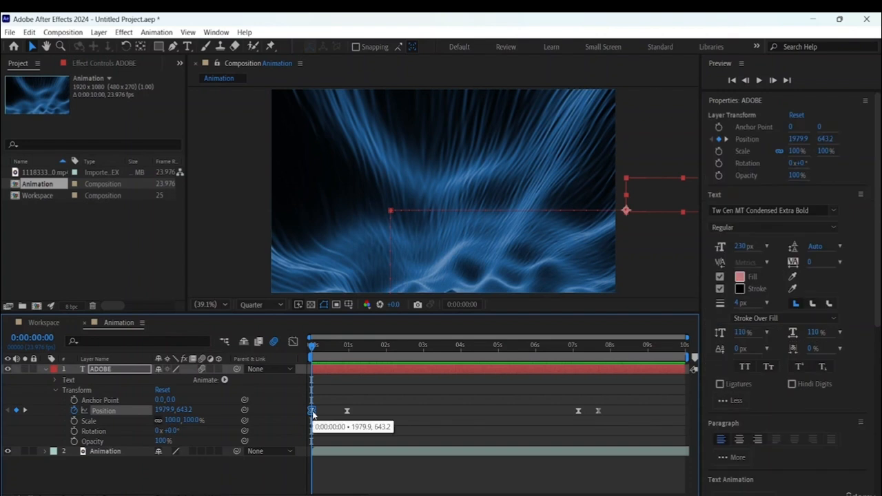
{"action": "right_click", "coordinate": [312, 411]}
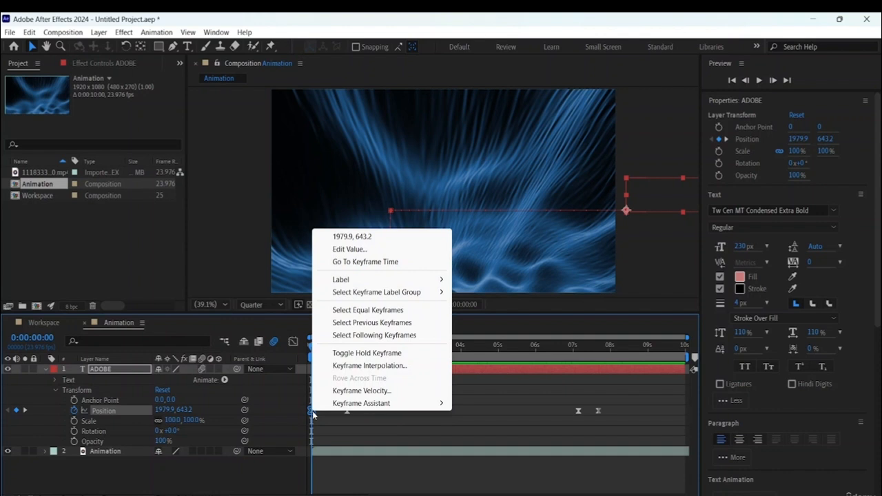
{"action": "left_click", "coordinate": [356, 391]}
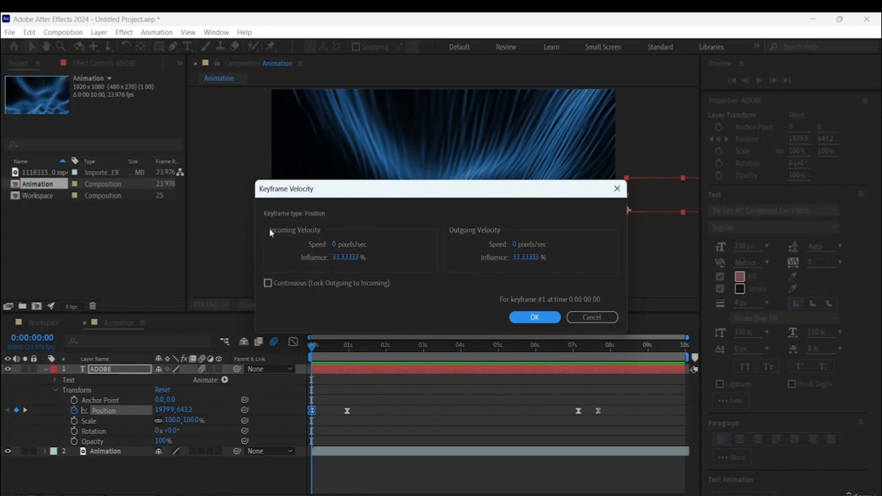
{"action": "left_click", "coordinate": [348, 257]}
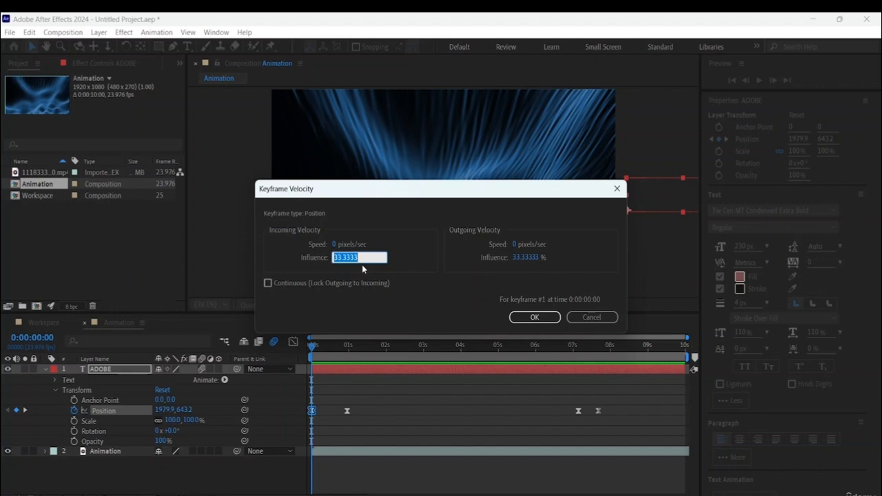
{"action": "type", "text": "80"}
{"action": "left_click", "coordinate": [526, 257]}
{"action": "type", "text": "80"}
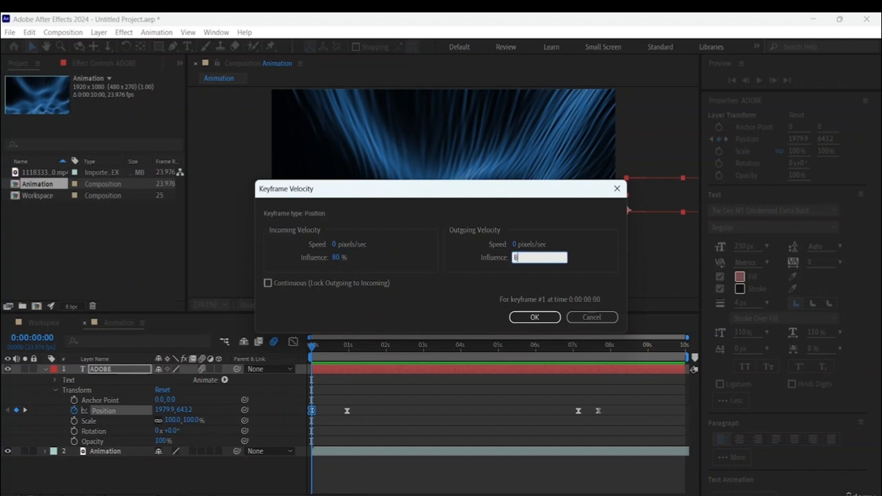
{"action": "left_click", "coordinate": [544, 319]}
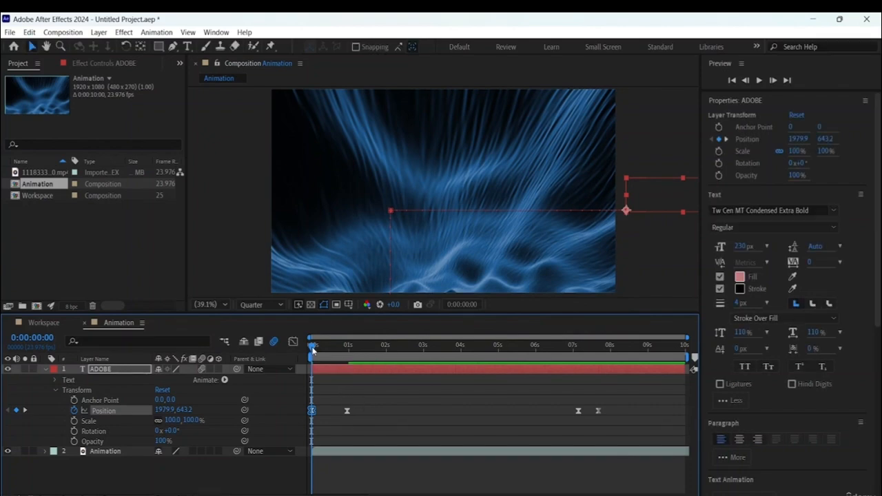
- Preview the ADOBE slide-in from the first frame, stopping after the text reaches its resting position
{"action": "left_click_drag", "start_coordinate": [314, 350], "coordinate": [3, 334]}
{"action": "key", "text": "space"}
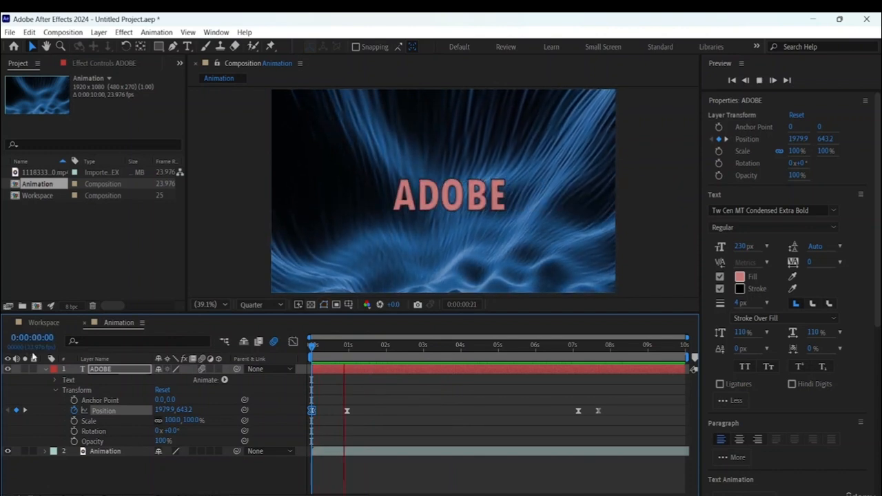
{"action": "key", "text": "space"}
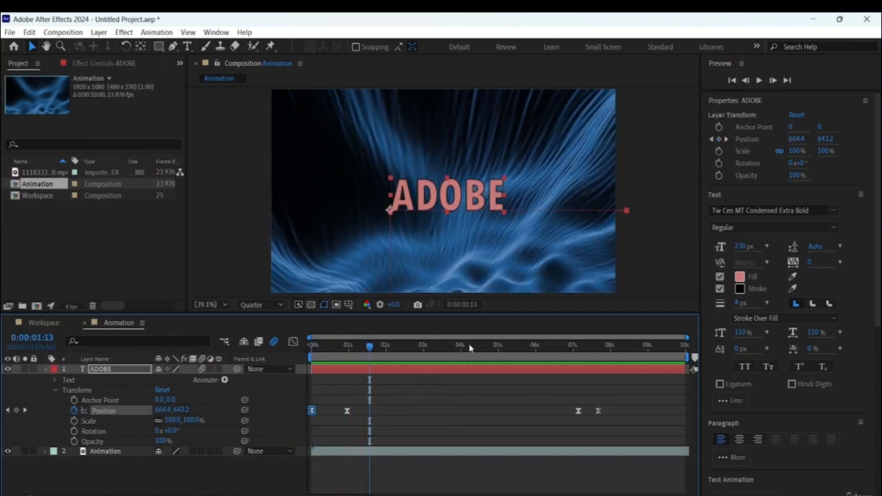
- Set both the incoming and outgoing velocity influence of the second ADOBE Position keyframe to 75%
{"action": "double_click", "coordinate": [348, 411]}
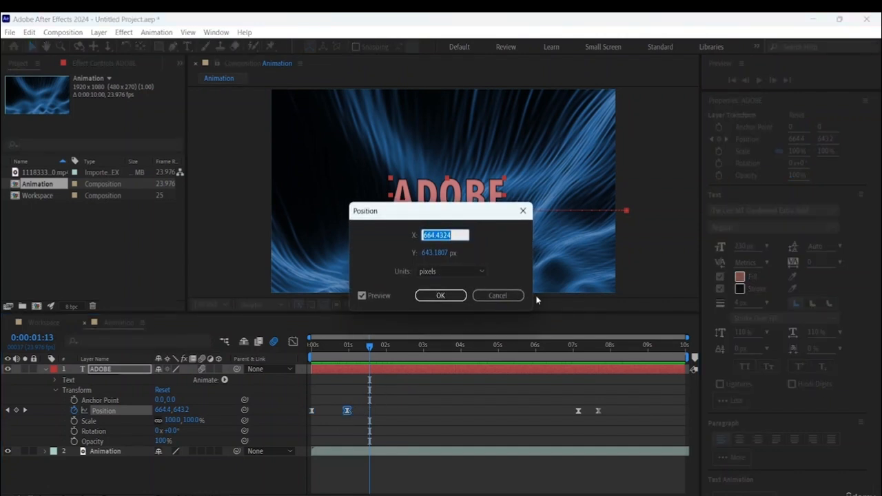
{"action": "left_click", "coordinate": [497, 297]}
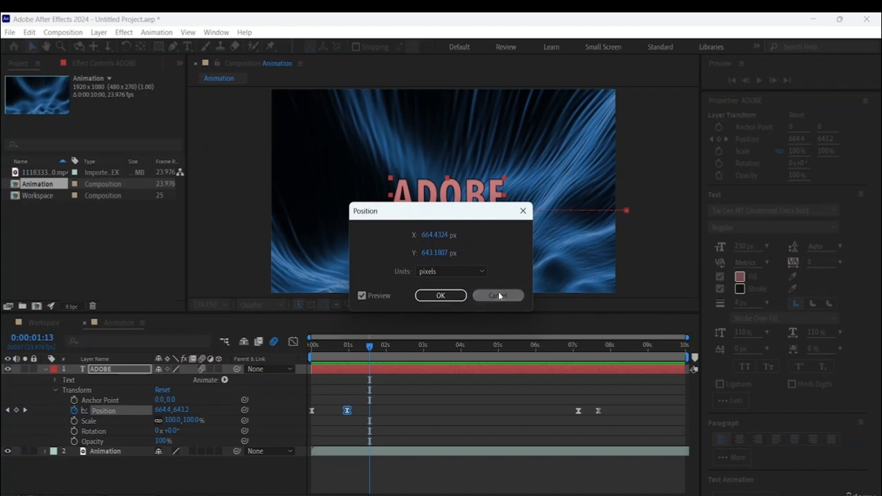
{"action": "right_click", "coordinate": [346, 412]}
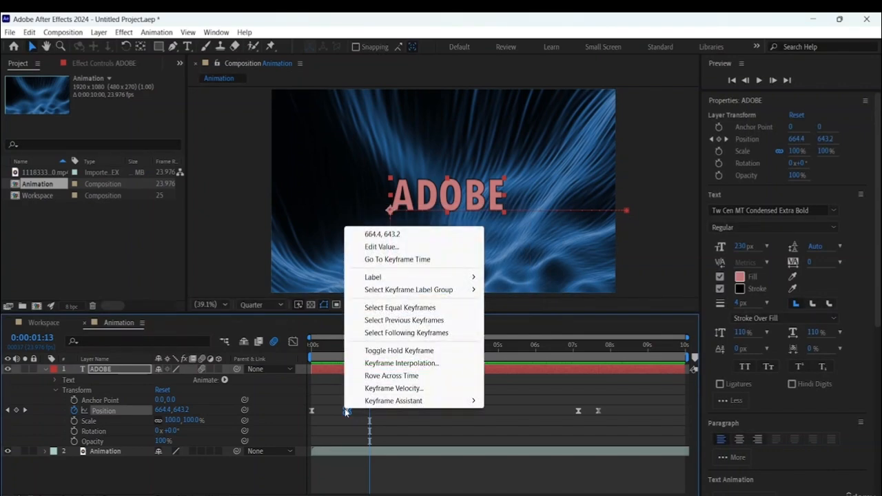
{"action": "left_click", "coordinate": [403, 390]}
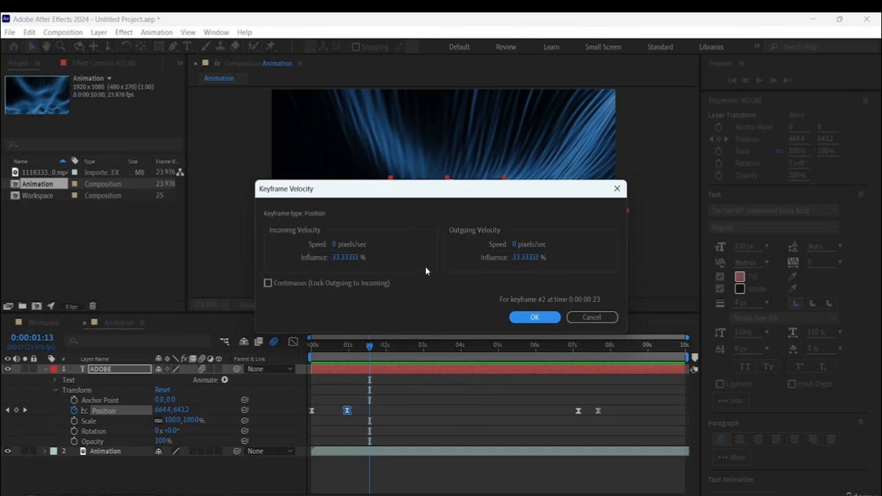
{"action": "left_click", "coordinate": [345, 259]}
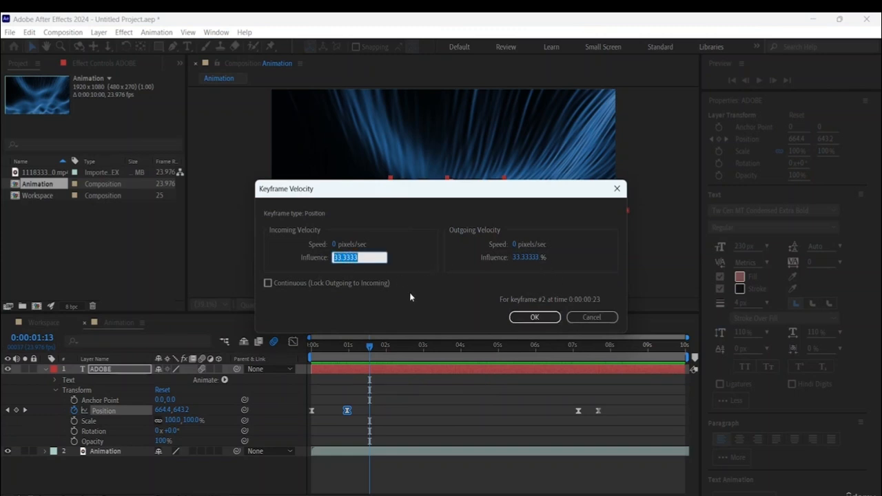
{"action": "type", "text": "75"}
{"action": "left_click", "coordinate": [527, 257]}
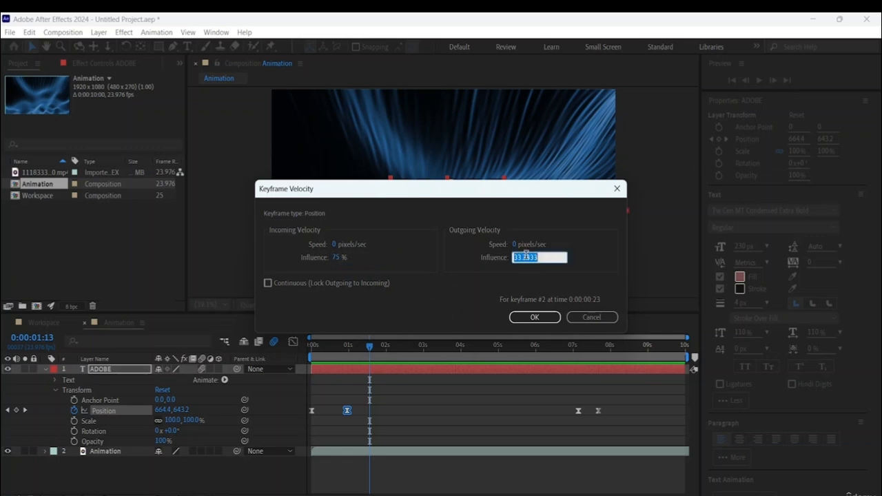
{"action": "type", "text": "75"}
{"action": "left_click", "coordinate": [532, 319]}
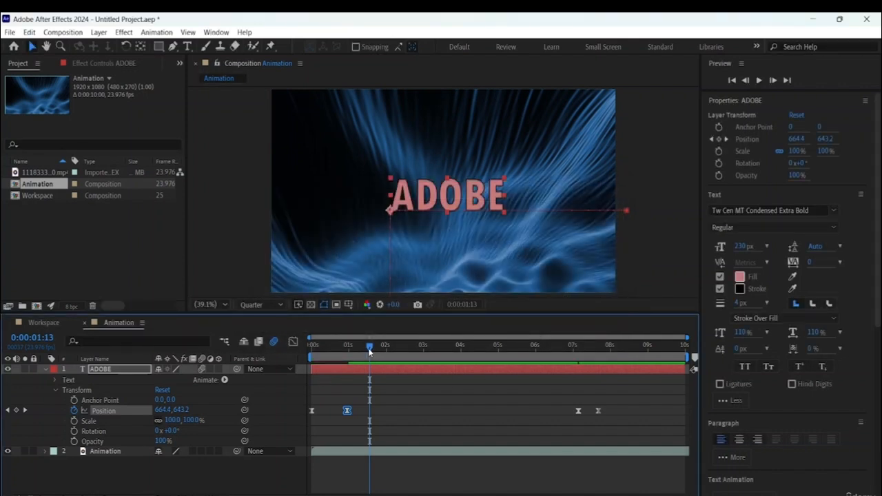
- Preview the ADOBE slide-in from the first frame with the second keyframe's new velocity, stopping around three seconds
{"action": "left_click_drag", "start_coordinate": [370, 350], "coordinate": [56, 305]}
{"action": "key", "text": "space"}
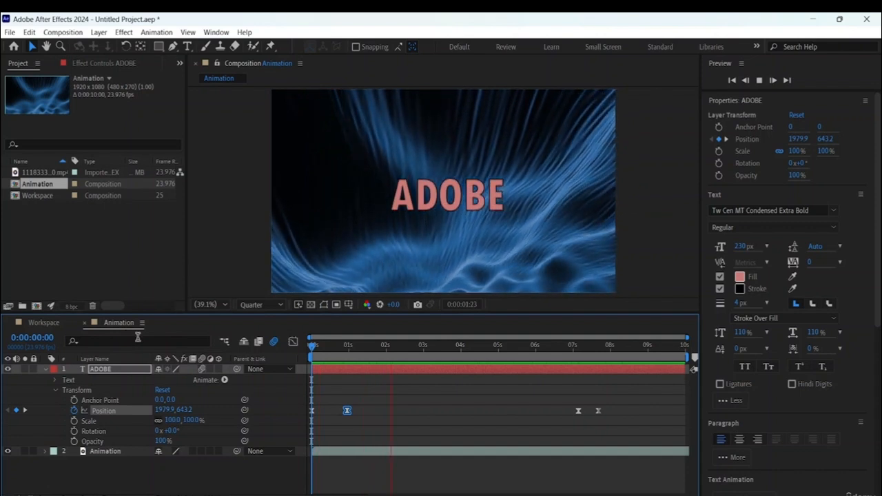
{"action": "key", "text": "space"}
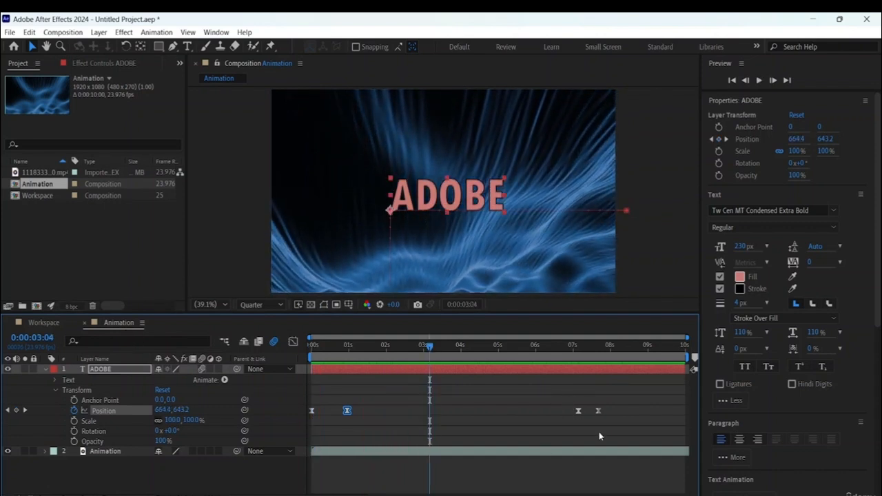
- Set both the incoming and outgoing velocity influence of the last two ADOBE Position keyframes to 70%
{"action": "left_click_drag", "start_coordinate": [569, 401], "coordinate": [602, 429]}
{"action": "right_click", "coordinate": [579, 411]}
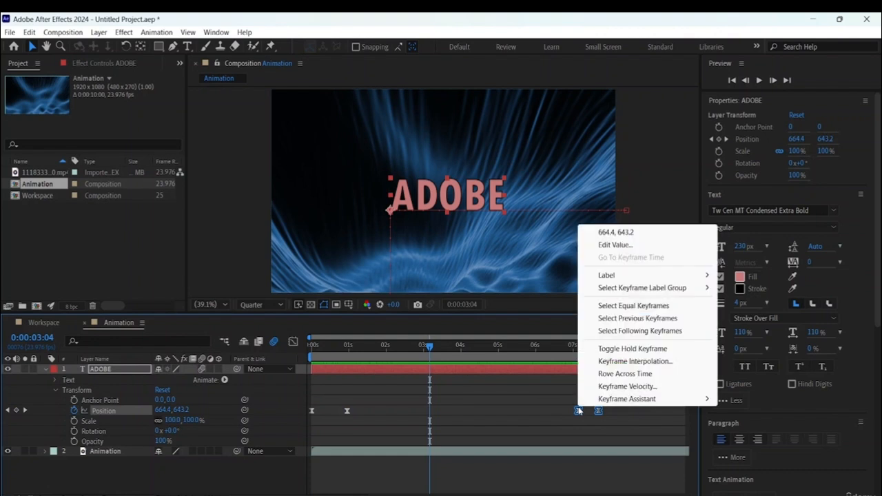
{"action": "left_click", "coordinate": [621, 386]}
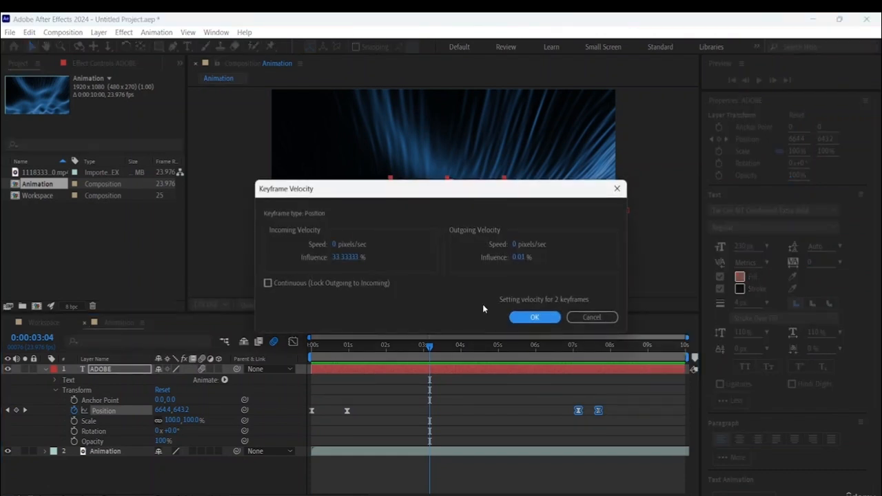
{"action": "left_click", "coordinate": [363, 257]}
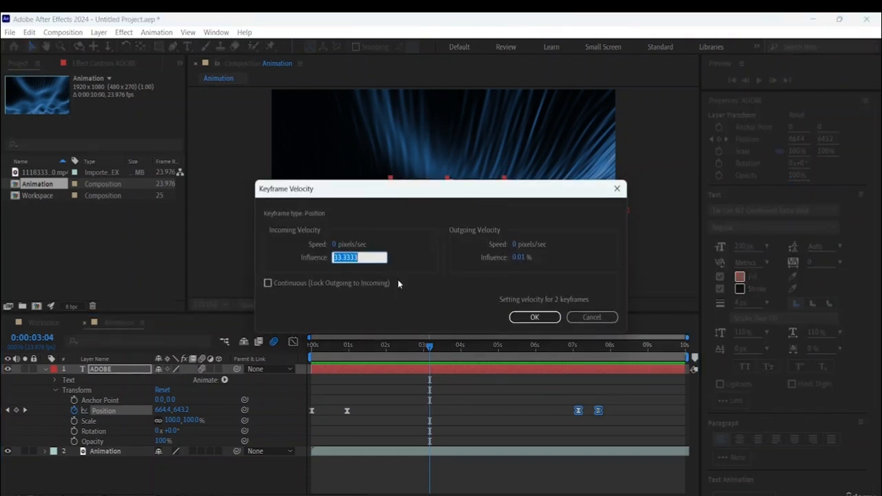
{"action": "key", "text": "BackSpace"}
{"action": "type", "text": "70"}
{"action": "left_click", "coordinate": [522, 259]}
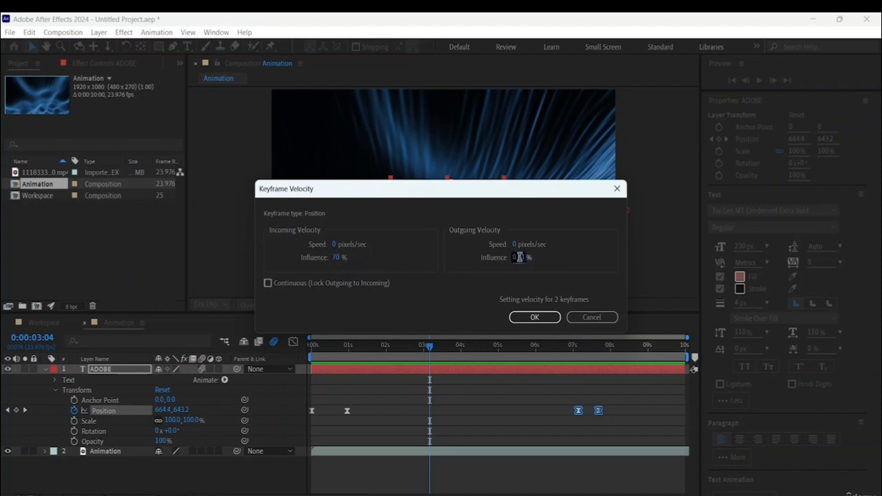
{"action": "type", "text": "70"}
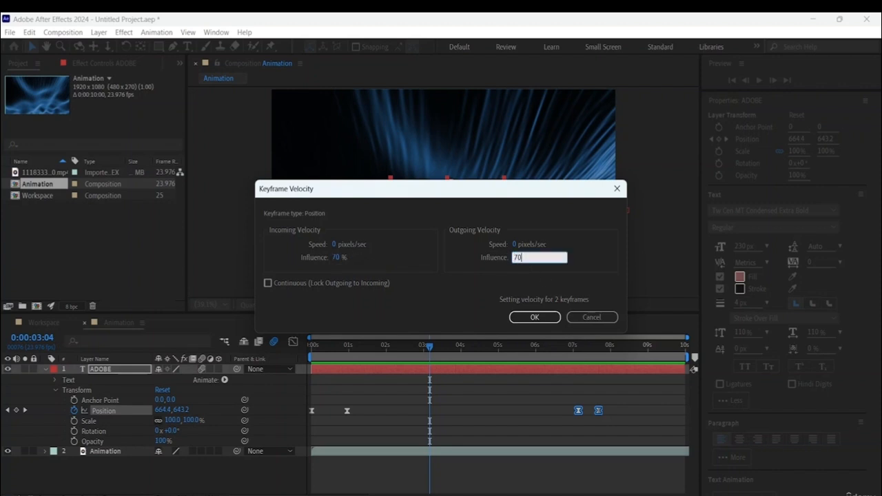
{"action": "left_click", "coordinate": [532, 316]}
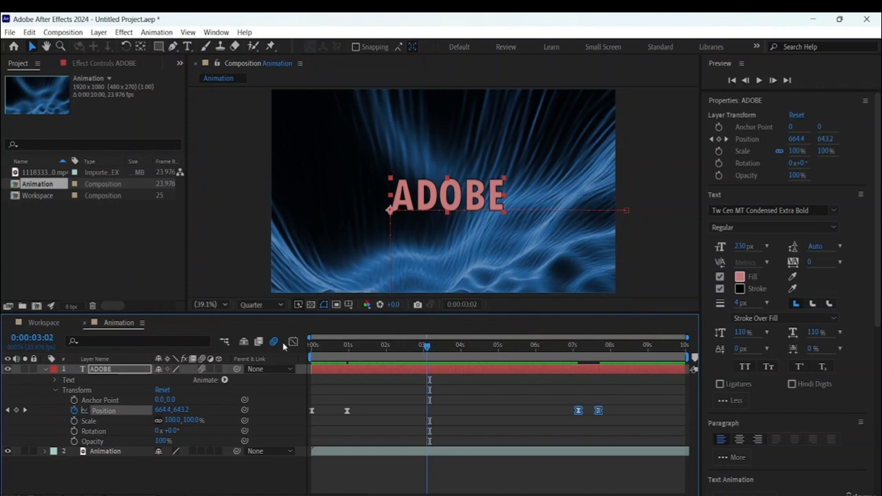
- Preview the whole ADOBE animation from the first frame until the text has left the frame
{"action": "key", "text": "Home"}
{"action": "key", "text": "space"}
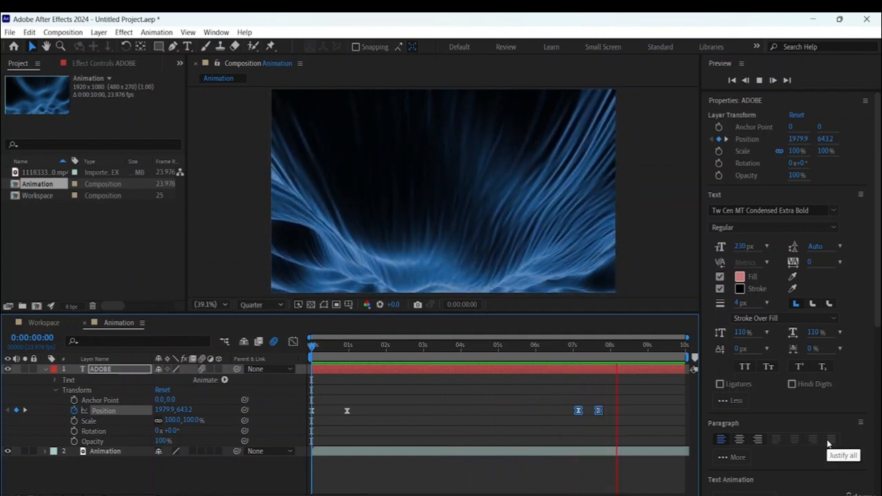
{"action": "key", "text": "space"}
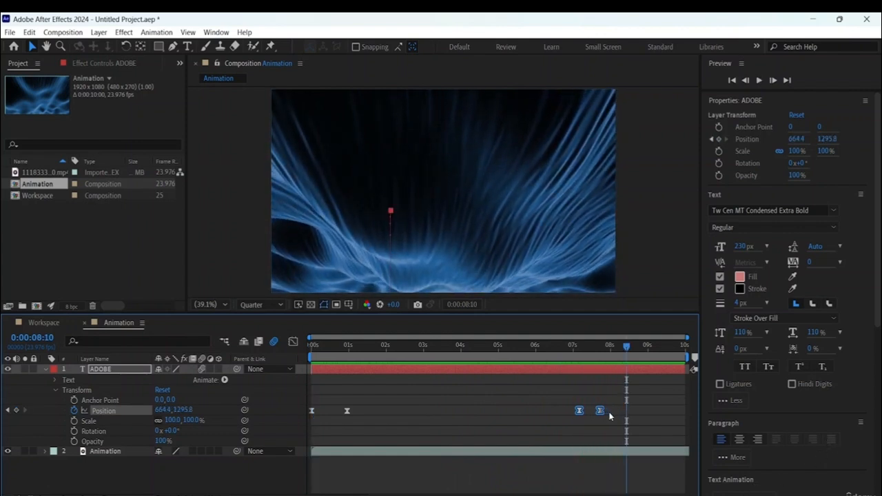
- Move the last ADOBE Position keyframe to just after eight seconds to slow the exit, and preview it from about six seconds
{"action": "left_click", "coordinate": [618, 412]}
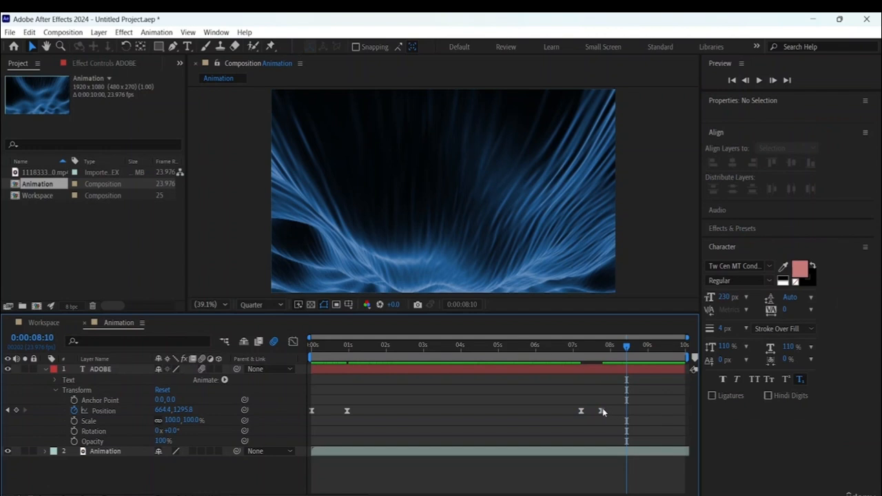
{"action": "left_click_drag", "start_coordinate": [602, 409], "coordinate": [619, 412]}
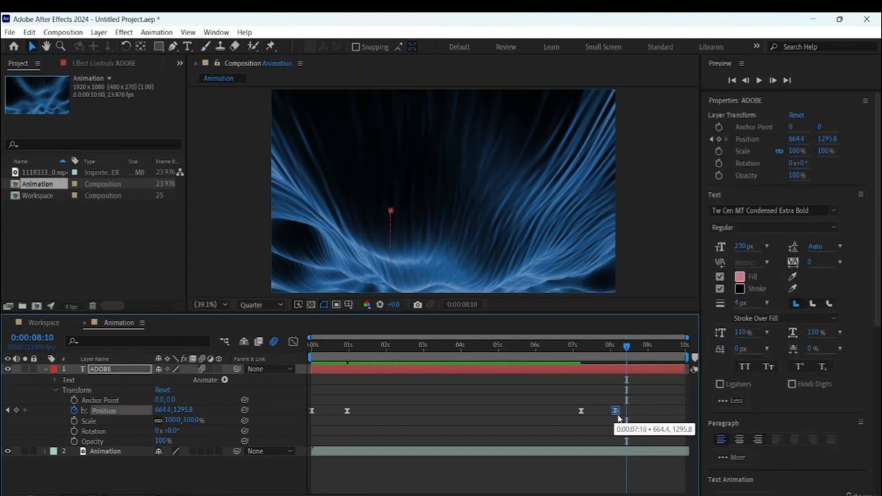
{"action": "left_click_drag", "start_coordinate": [626, 345], "coordinate": [547, 346]}
{"action": "key", "text": "space"}
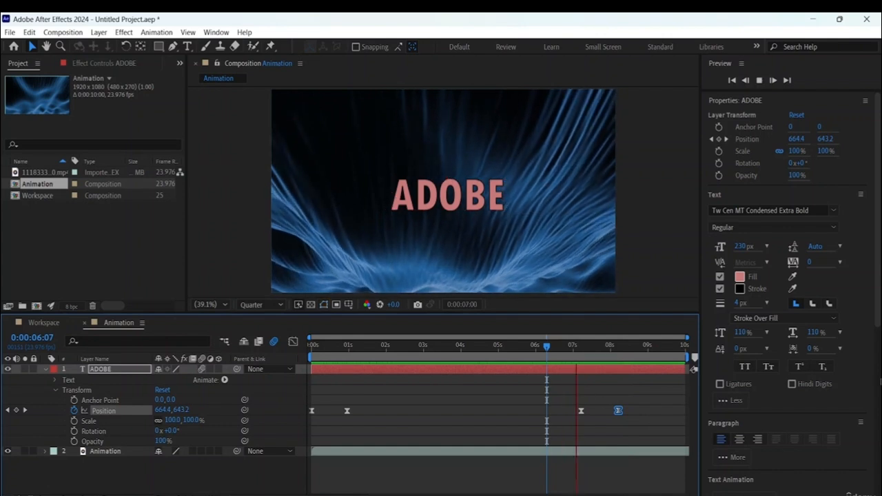
{"action": "key", "text": "space"}
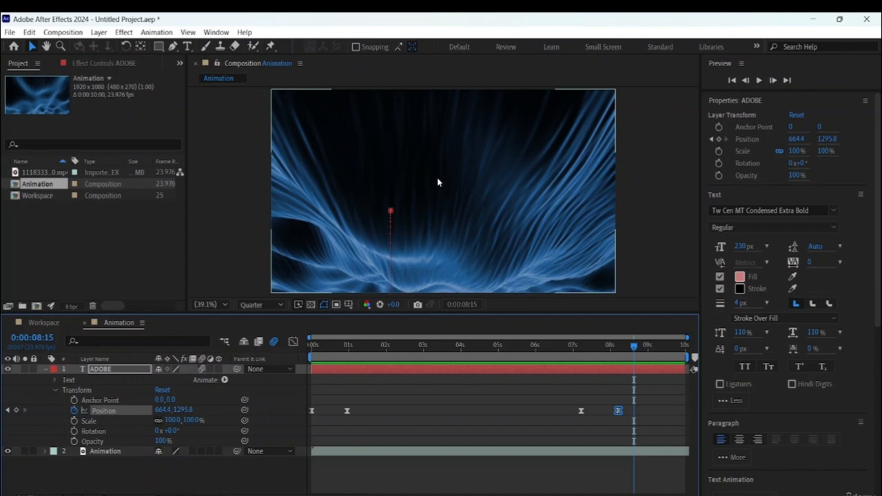
- Start saving the project, browse to the Desktop and select the Adobe After Effects Resource File folder
{"action": "key", "text": "ctrl+s"}
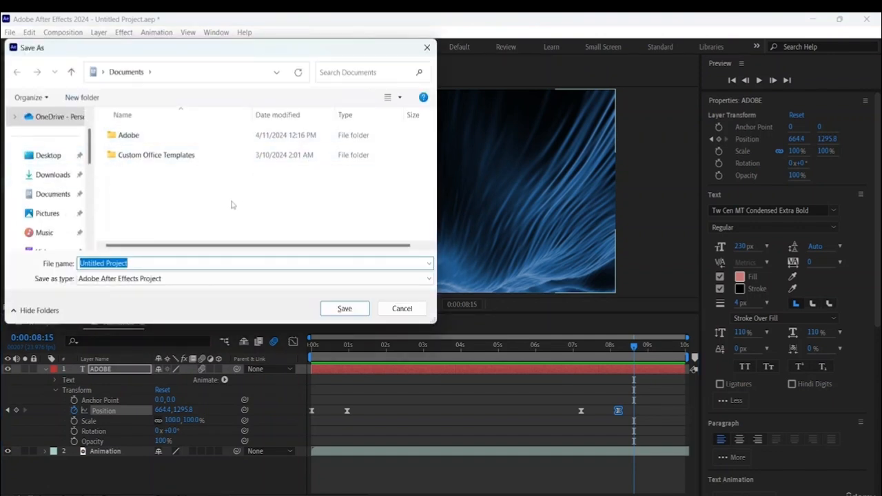
{"action": "left_click", "coordinate": [55, 157]}
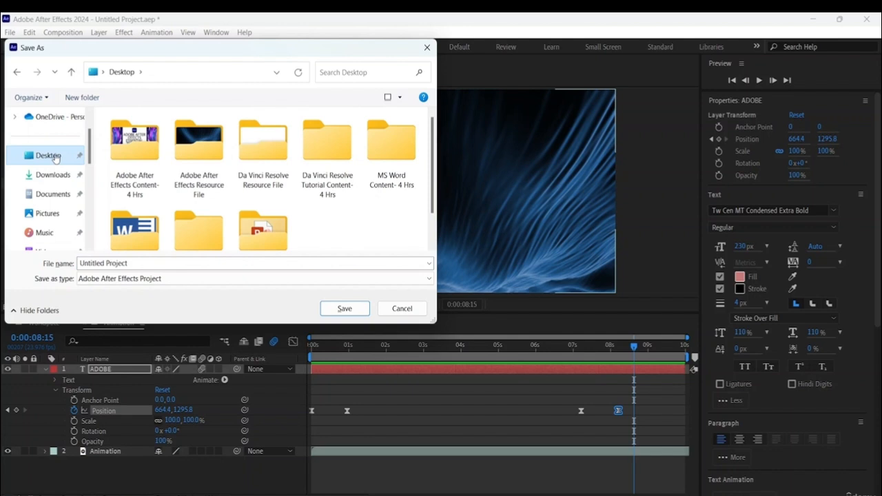
{"action": "scroll", "coordinate": [48, 137], "scroll_direction": "down", "scroll_amount": 5}
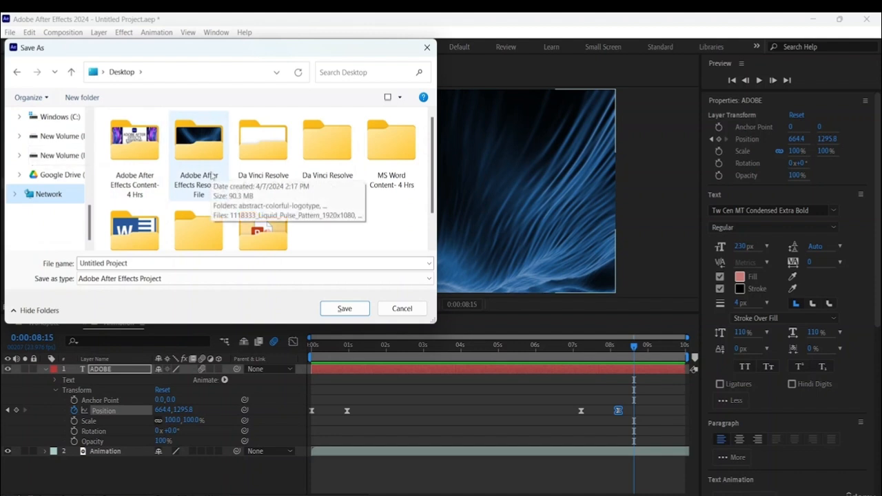
{"action": "left_click", "coordinate": [211, 178]}
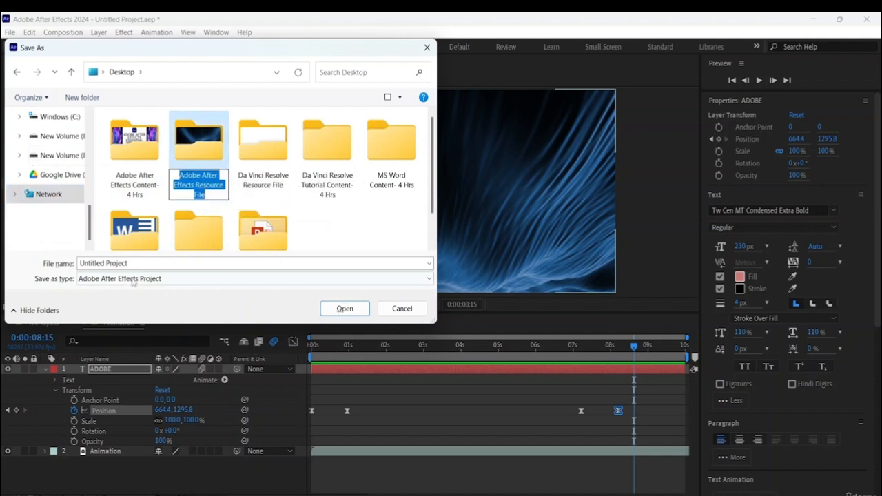
{"action": "left_click", "coordinate": [346, 233]}
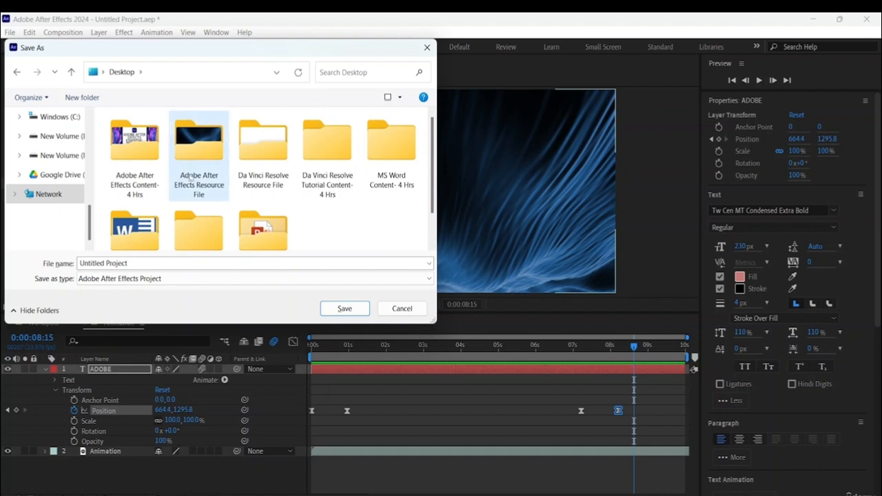
{"action": "left_click", "coordinate": [219, 185]}
- Enter Text Animation as the project's file name
{"action": "left_click", "coordinate": [135, 262]}
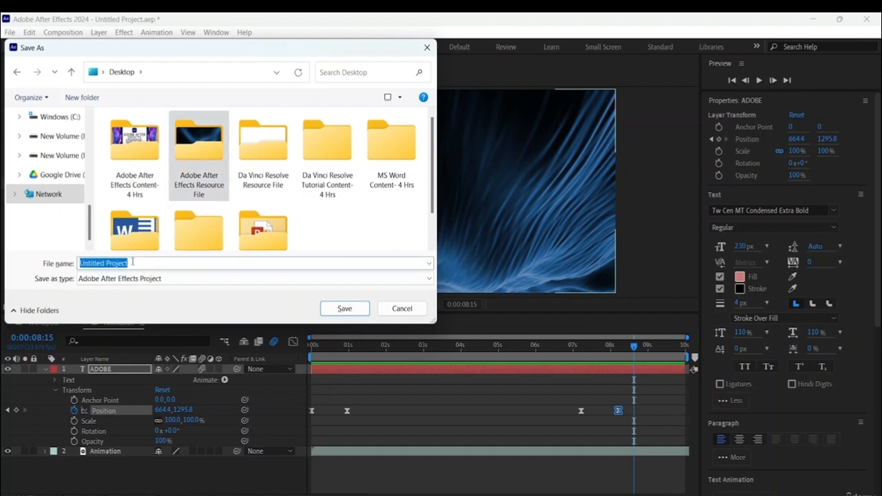
{"action": "key", "text": "BackSpace"}
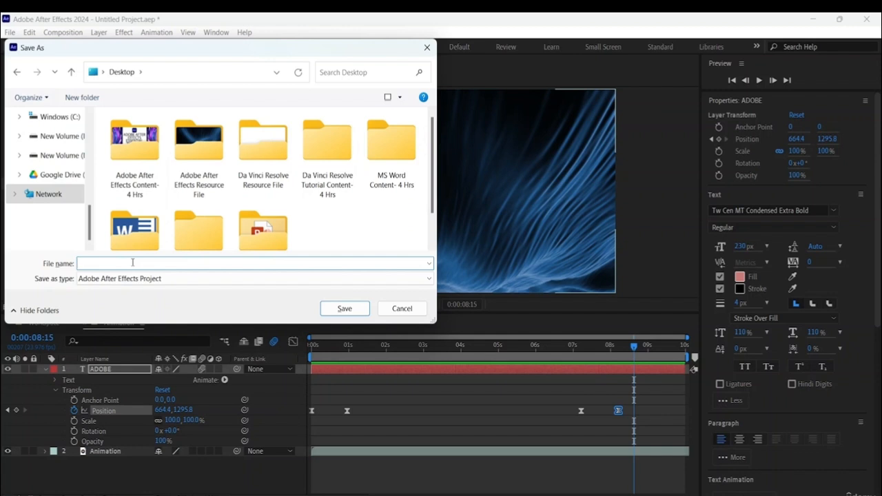
{"action": "type", "text": "Text"}
{"action": "type", "text": "Animation"}
- Save the project in the Adobe After Effects Resource File folder as type Adobe After Effects Project
{"action": "double_click", "coordinate": [207, 180]}
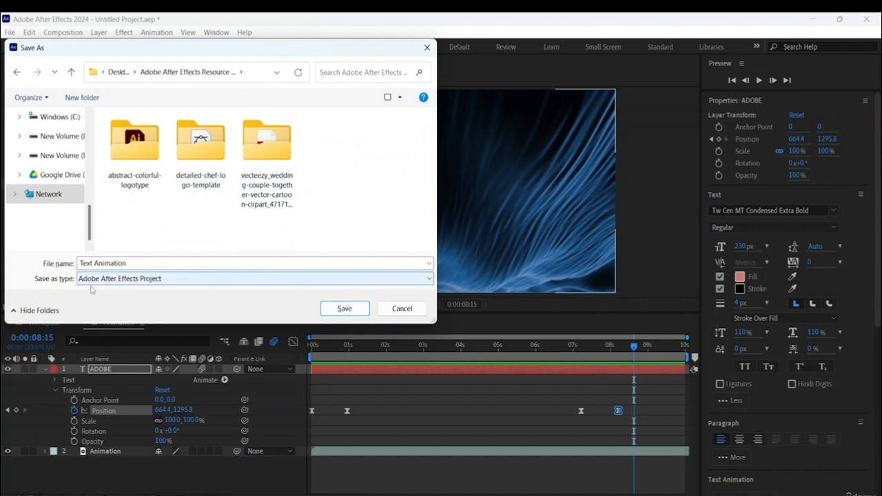
{"action": "left_click", "coordinate": [427, 280]}
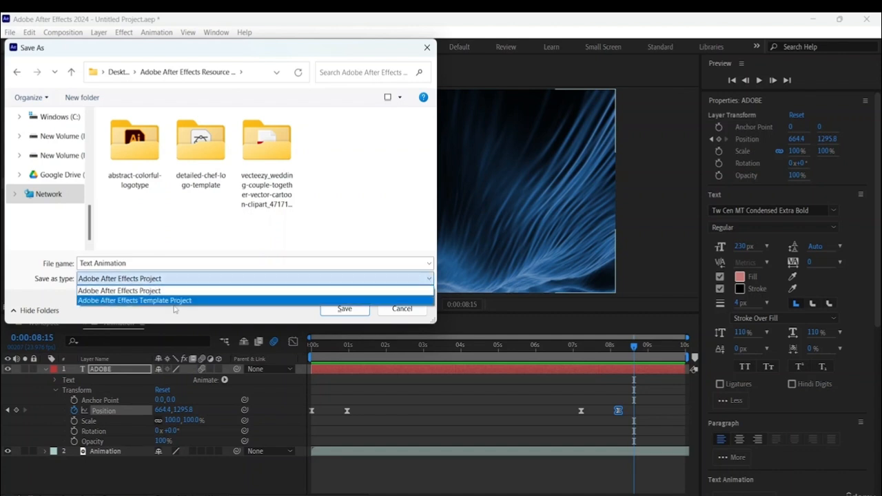
{"action": "left_click", "coordinate": [265, 289]}
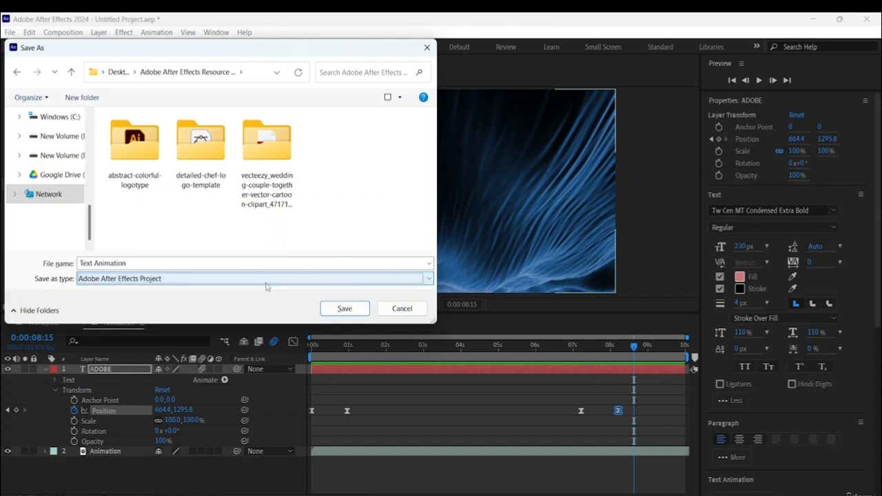
{"action": "left_click", "coordinate": [339, 311]}
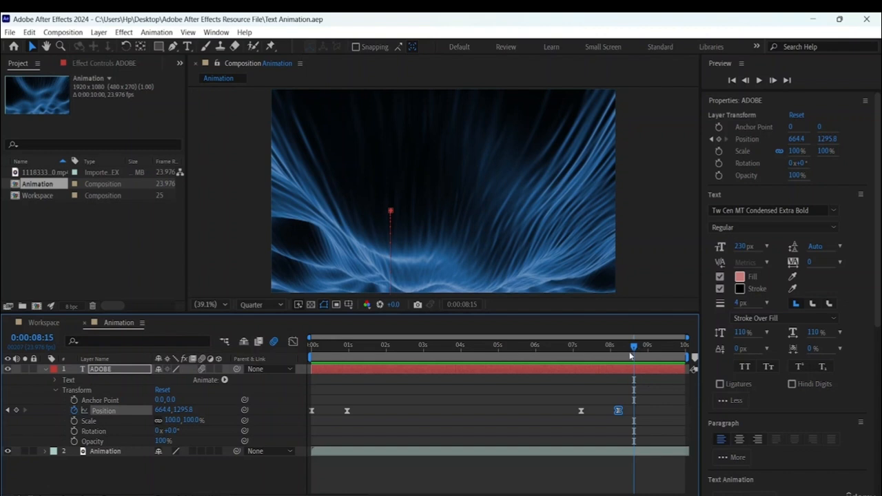
- Return the playhead to the start and check for the saved Text Animation file in the Desktop's Adobe After Effects Resource File folder
{"action": "left_click_drag", "start_coordinate": [634, 349], "coordinate": [244, 378]}
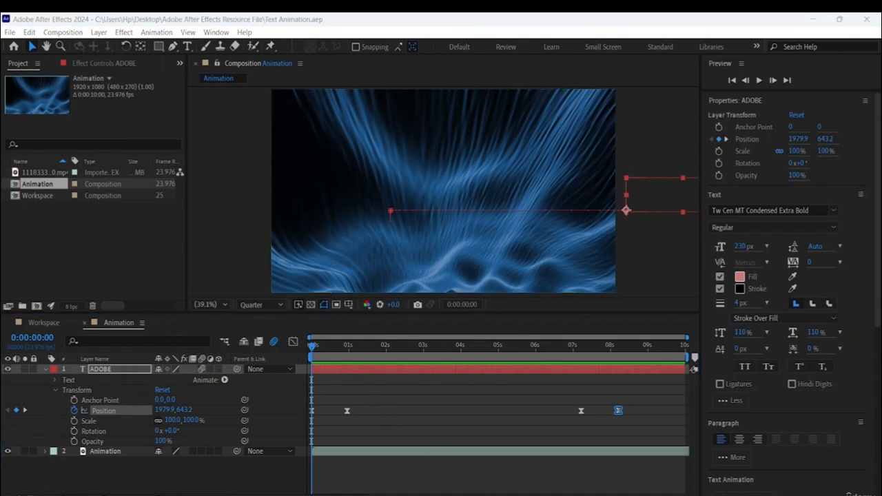
{"action": "left_click", "coordinate": [492, 488]}
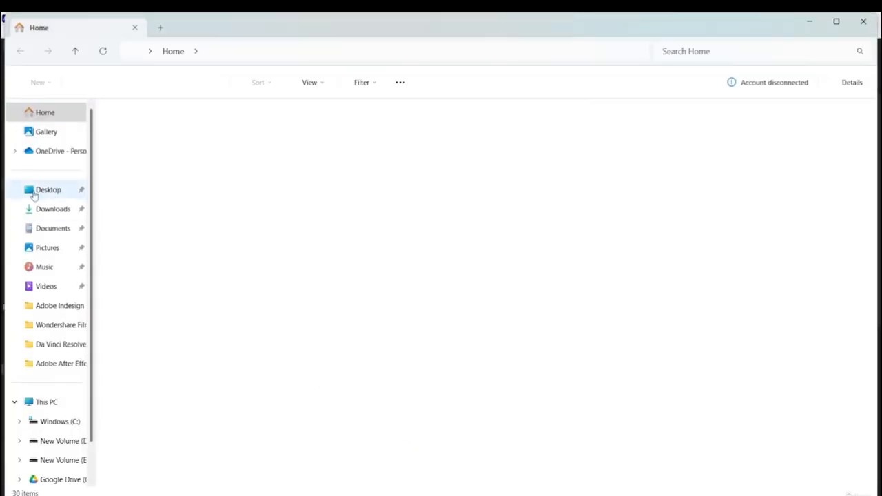
{"action": "left_click", "coordinate": [36, 193]}
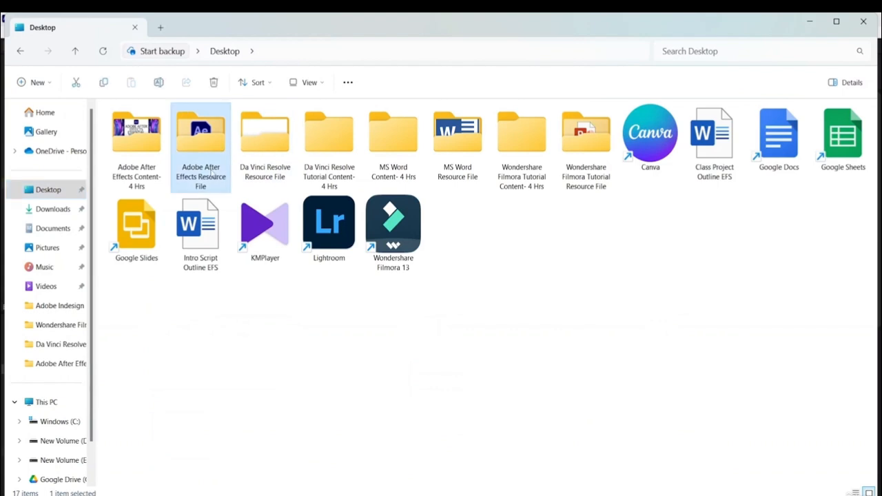
{"action": "double_click", "coordinate": [216, 176]}
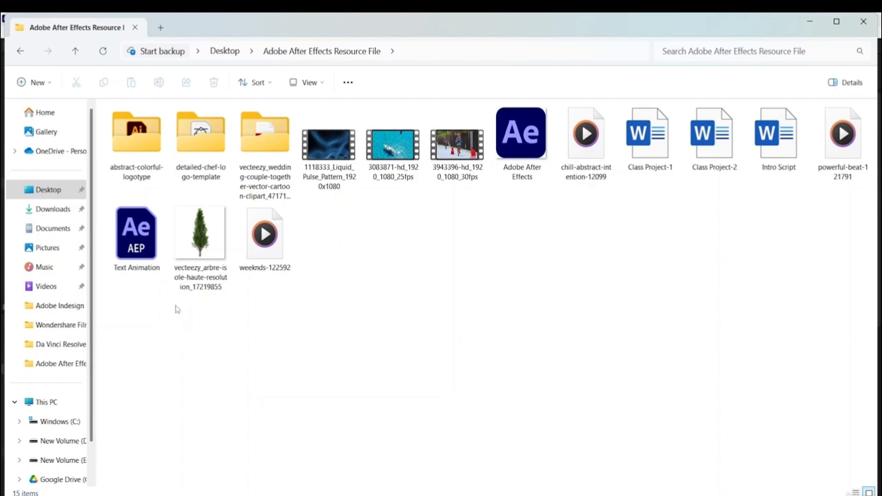
{"action": "left_click", "coordinate": [863, 22]}
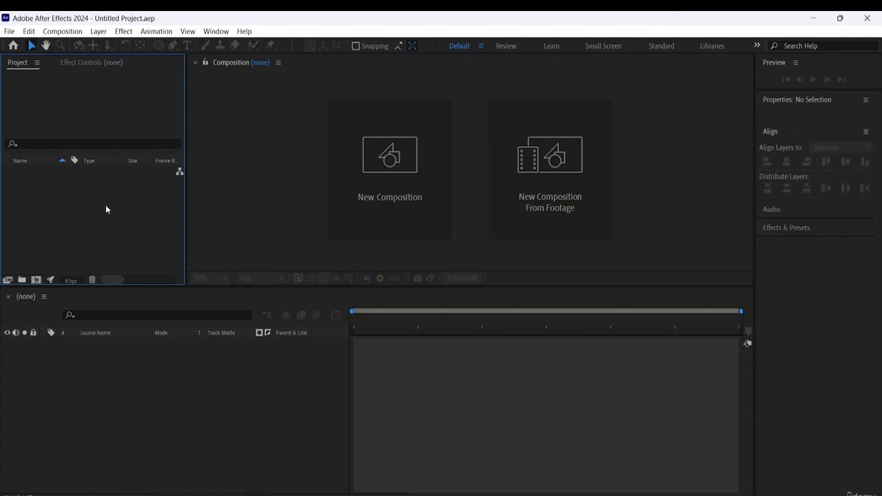
- Create composition Comp 1 at 1920x1080, 25 fps, Quarter resolution, 10 seconds long, with a white background
{"action": "left_click", "coordinate": [63, 31]}
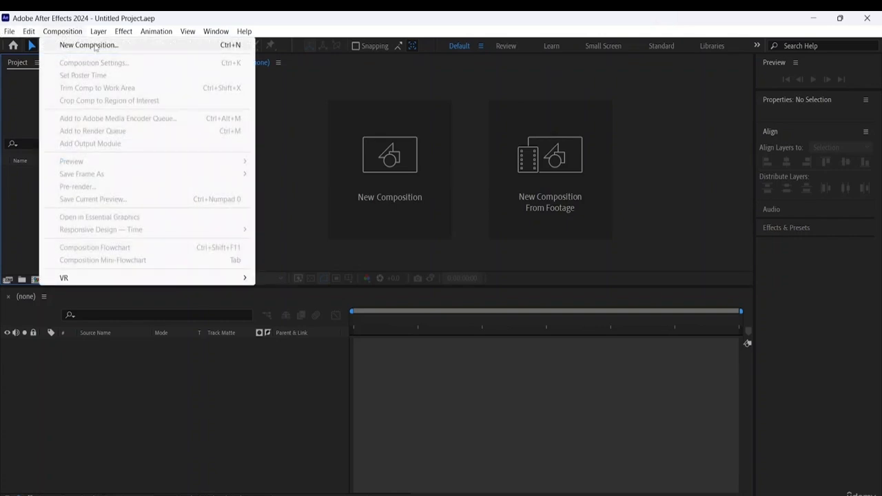
{"action": "left_click", "coordinate": [95, 45]}
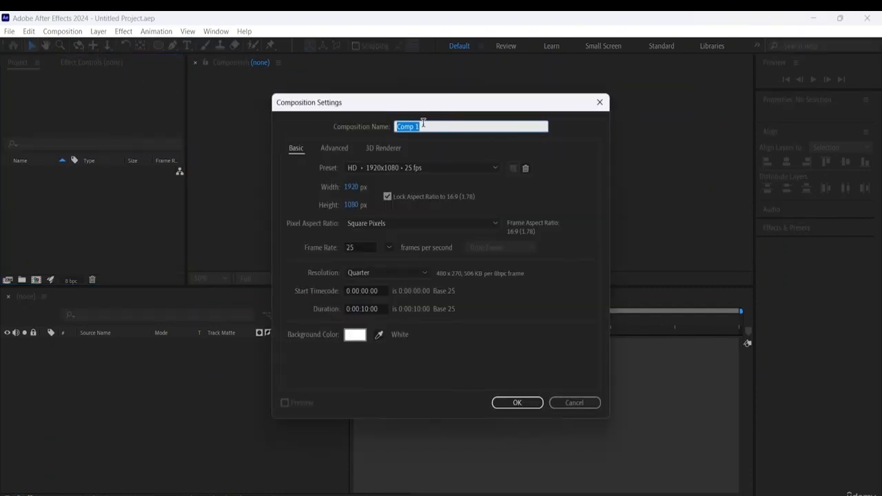
{"action": "left_click", "coordinate": [423, 125]}
{"action": "left_click", "coordinate": [538, 405]}
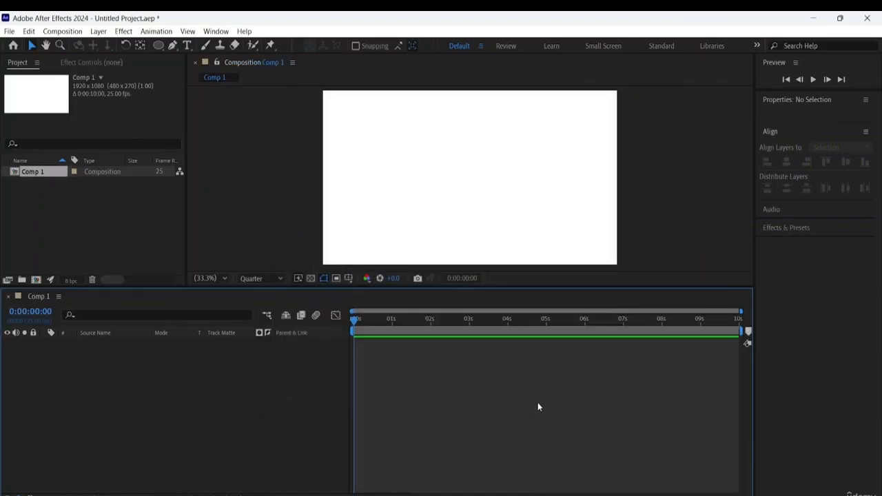
- Start a file import into the project and browse to the Adobe After Effects Resource File folder on the Desktop
{"action": "left_click", "coordinate": [84, 232]}
{"action": "right_click", "coordinate": [79, 215]}
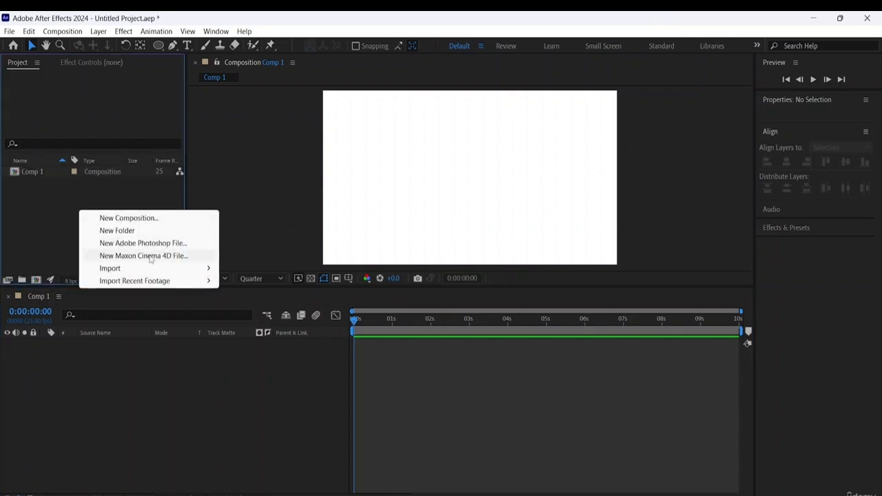
{"action": "mouse_move", "coordinate": [173, 268]}
{"action": "left_click", "coordinate": [286, 268]}
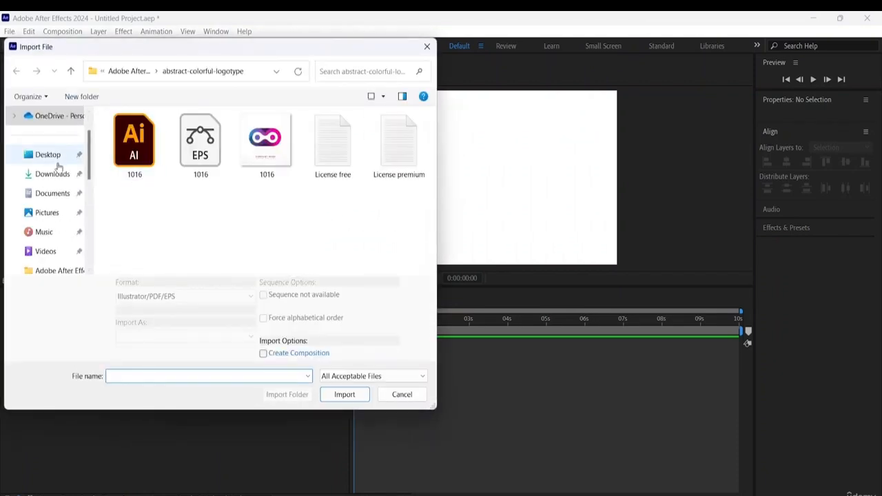
{"action": "left_click", "coordinate": [53, 159]}
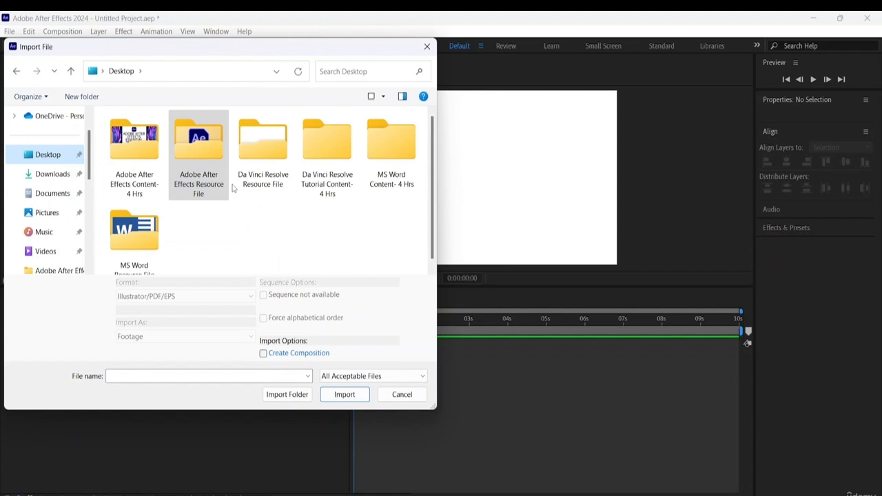
{"action": "left_click", "coordinate": [55, 173]}
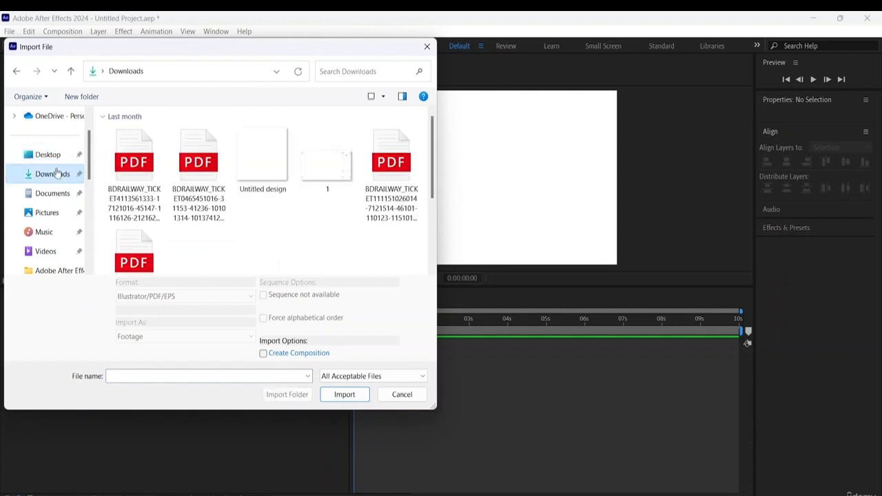
{"action": "left_click", "coordinate": [45, 154]}
{"action": "left_click", "coordinate": [197, 154]}
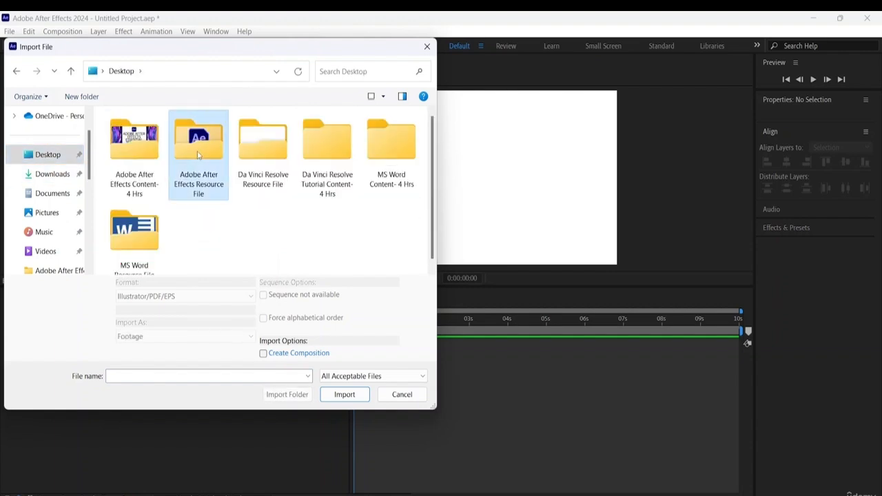
{"action": "double_click", "coordinate": [198, 154]}
- Import the Line 1 Illustrator file as Footage with the Illustrator/PDF/EPS Sequence option enabled
{"action": "scroll", "coordinate": [250, 195], "scroll_direction": "down", "scroll_amount": 5}
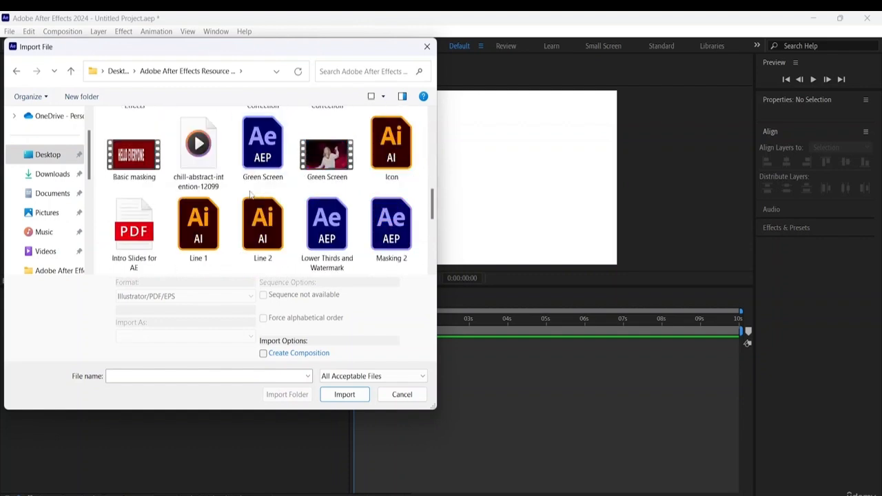
{"action": "left_click", "coordinate": [199, 224]}
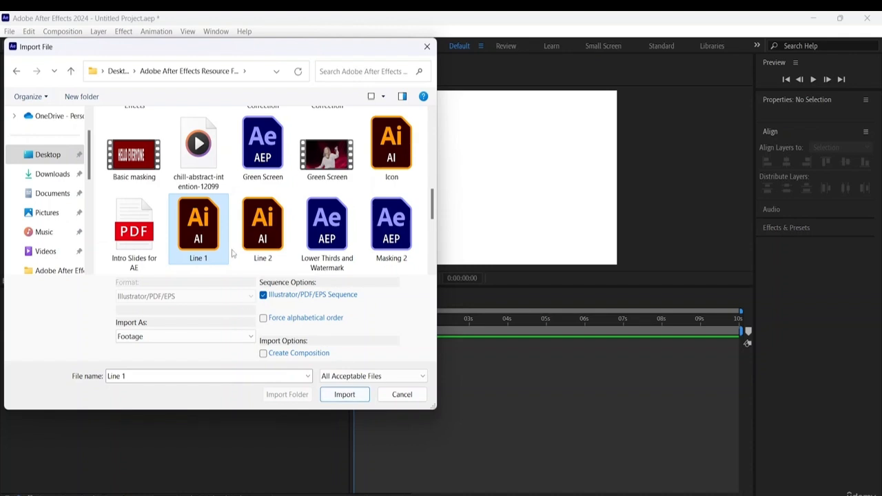
{"action": "left_click", "coordinate": [344, 396]}
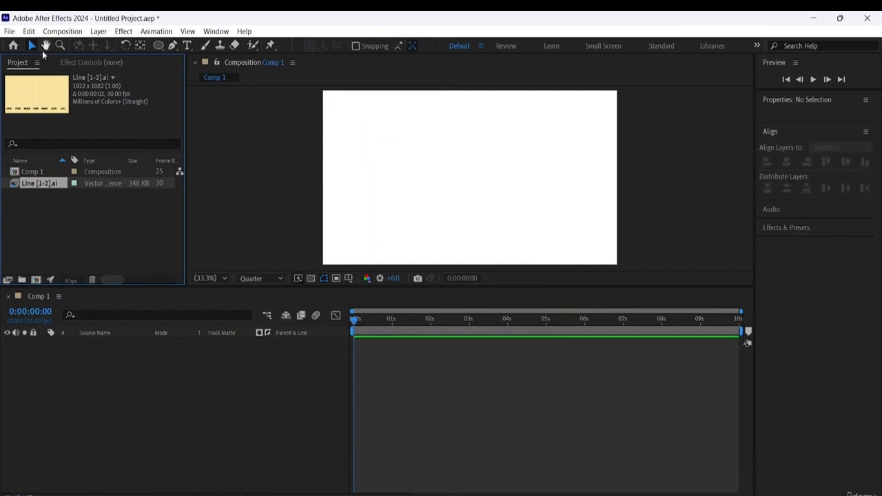
- Import the Line 2 Illustrator file from the Adobe After Effects Resource File folder as Footage
{"action": "right_click", "coordinate": [77, 220]}
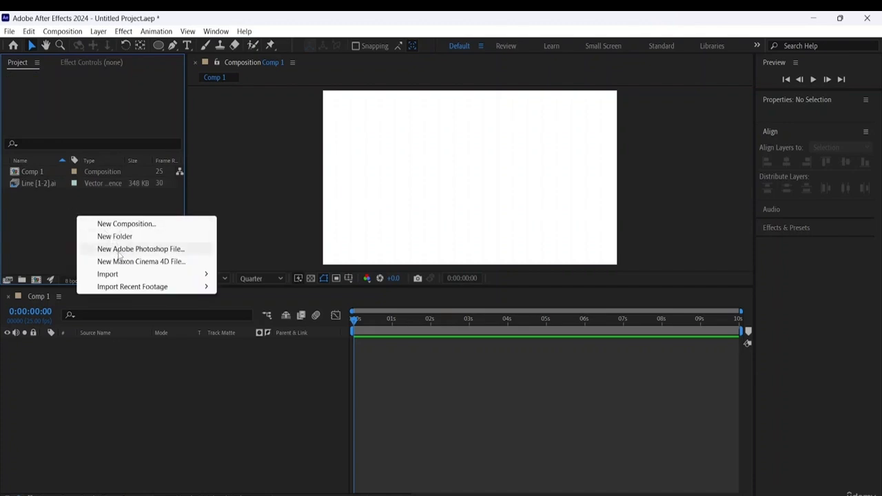
{"action": "mouse_move", "coordinate": [193, 275]}
{"action": "left_click", "coordinate": [242, 276]}
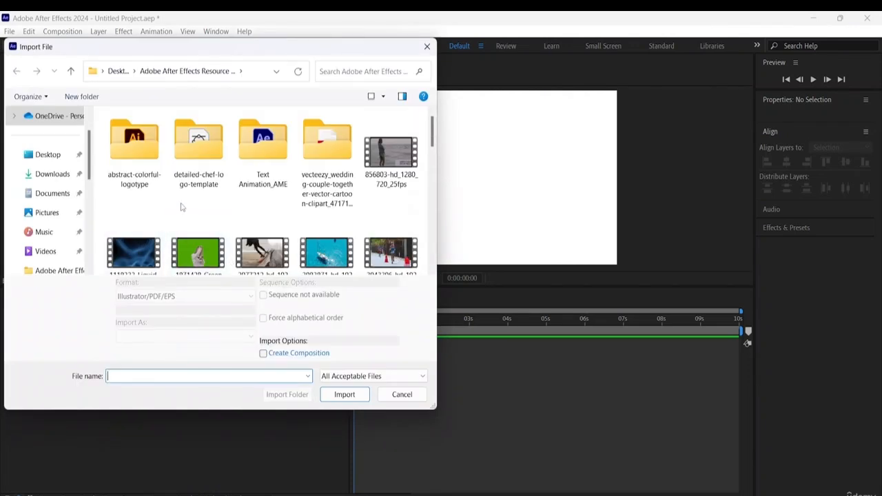
{"action": "scroll", "coordinate": [197, 213], "scroll_direction": "down", "scroll_amount": 3}
{"action": "scroll", "coordinate": [365, 212], "scroll_direction": "down", "scroll_amount": 2}
{"action": "left_click", "coordinate": [262, 227]}
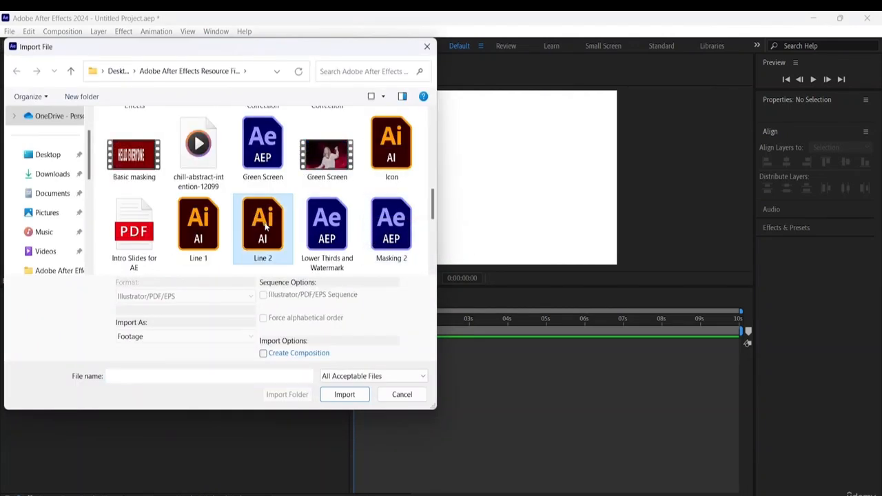
{"action": "left_click", "coordinate": [344, 395]}
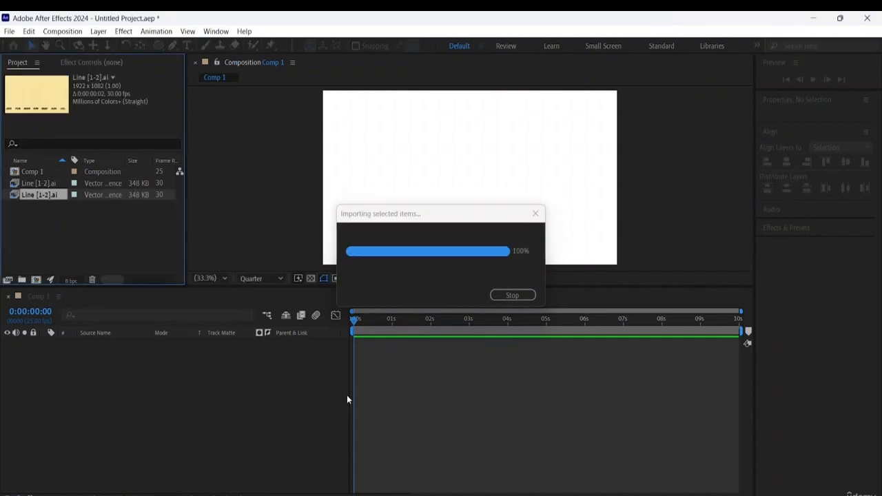
- Preview the first imported Line [1-2].ai footage and add it as a layer to Comp 1
{"action": "left_click", "coordinate": [91, 231]}
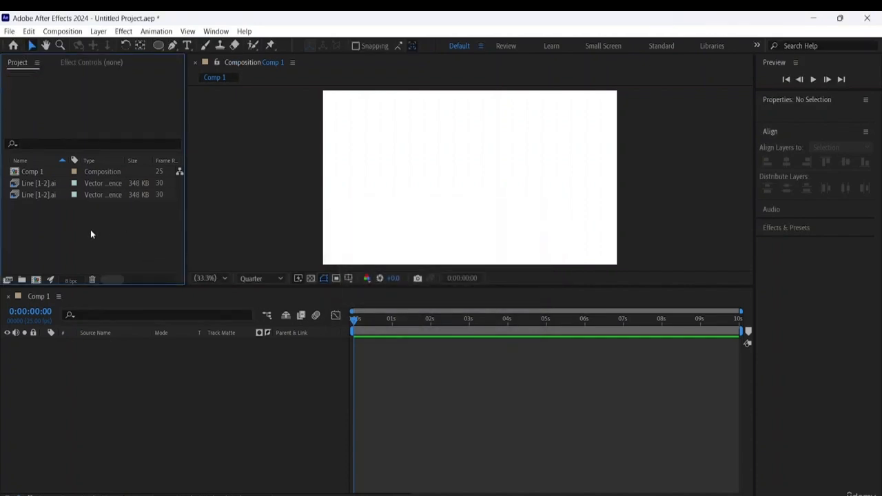
{"action": "left_click", "coordinate": [37, 183]}
{"action": "left_click", "coordinate": [45, 195]}
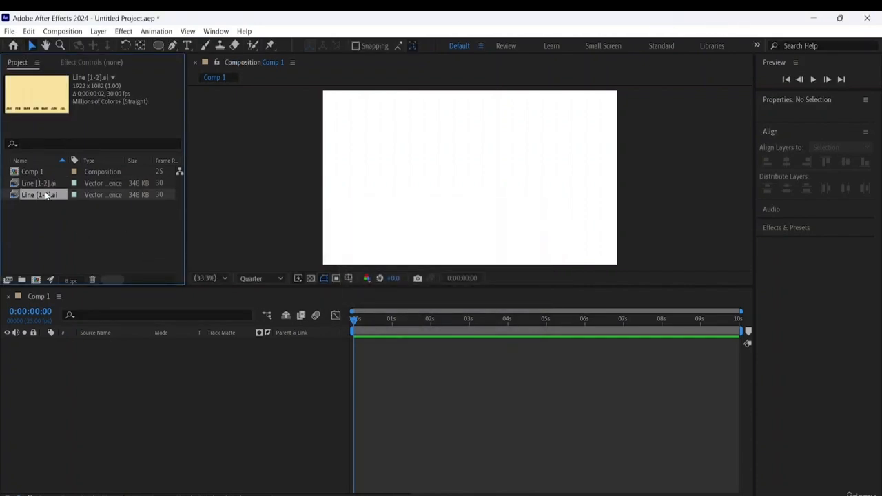
{"action": "double_click", "coordinate": [43, 183]}
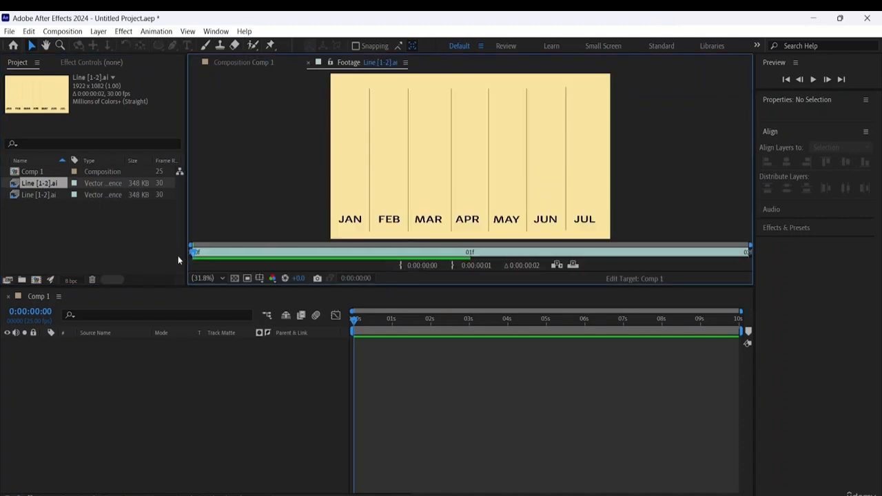
{"action": "left_click", "coordinate": [14, 185]}
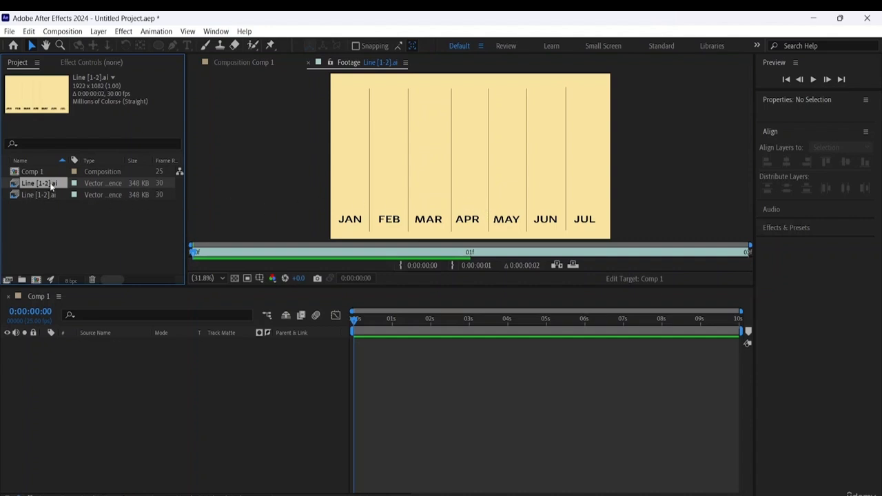
{"action": "left_click_drag", "start_coordinate": [51, 186], "coordinate": [76, 352]}
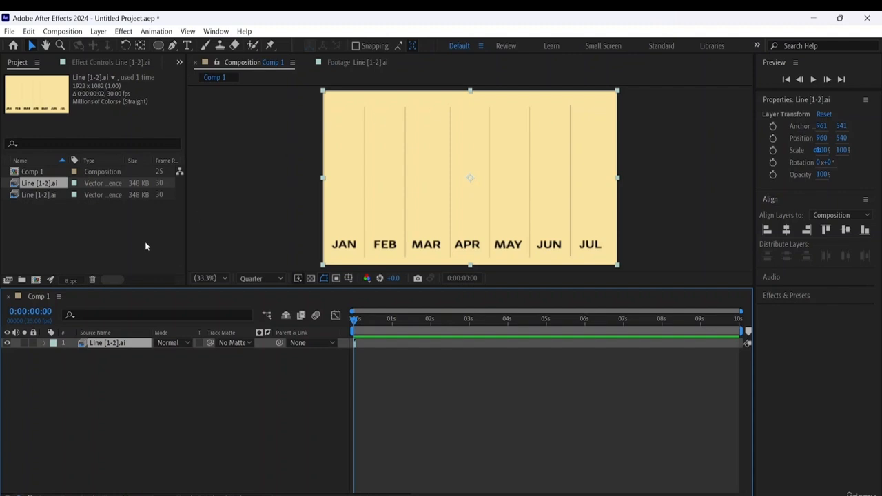
- Examine the first Line [1-2].ai item in the footage viewer, close the viewer and deselect the layer
{"action": "left_click", "coordinate": [136, 219]}
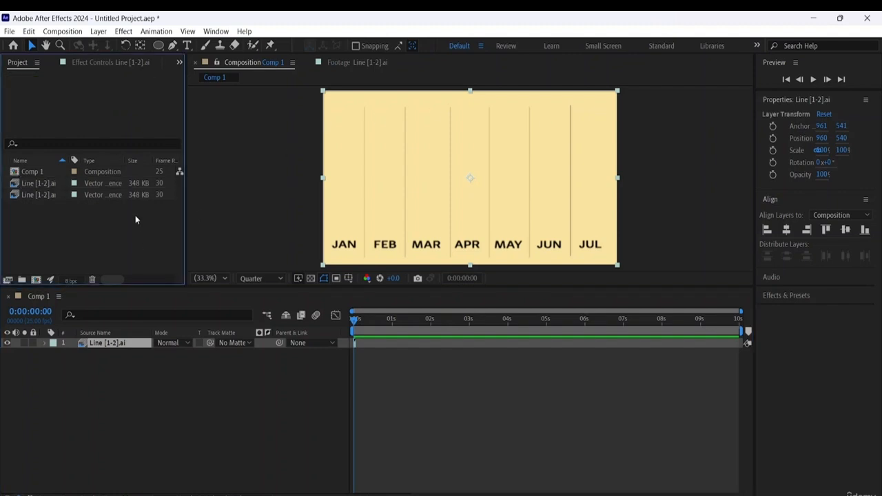
{"action": "left_click", "coordinate": [24, 186]}
{"action": "right_click", "coordinate": [47, 185]}
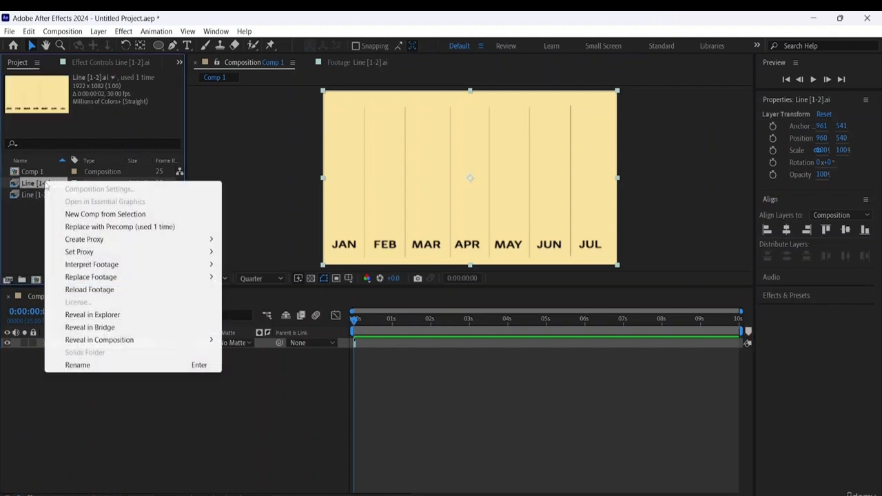
{"action": "left_click", "coordinate": [34, 212]}
{"action": "left_click", "coordinate": [15, 187]}
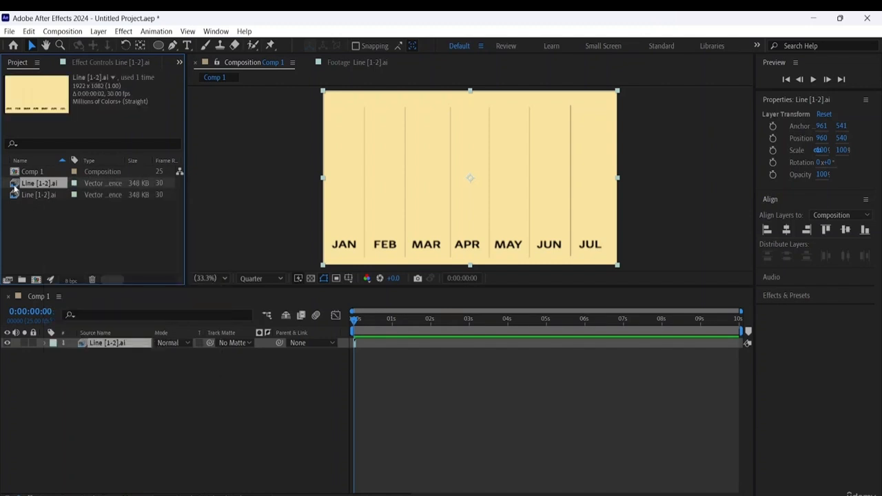
{"action": "double_click", "coordinate": [15, 186]}
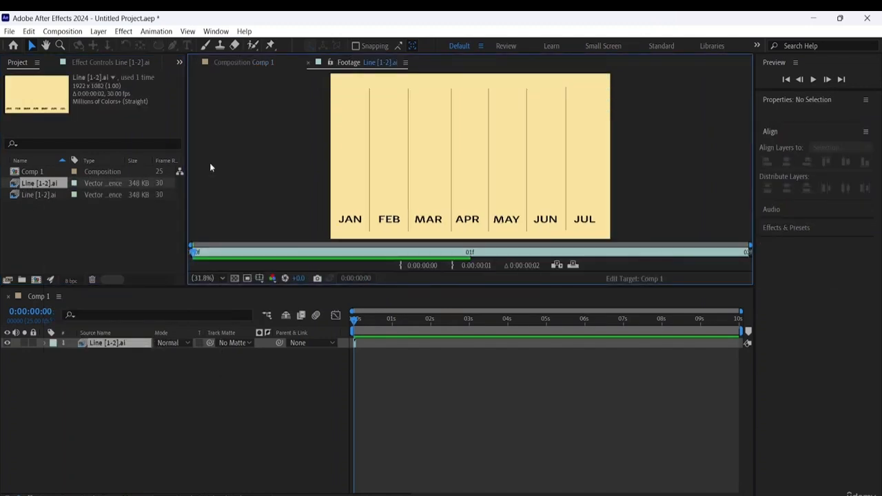
{"action": "left_click", "coordinate": [309, 63]}
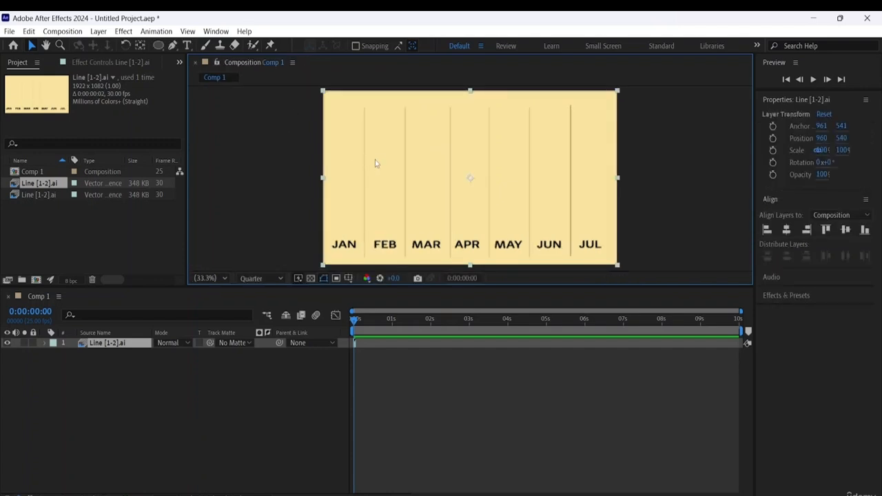
{"action": "left_click", "coordinate": [187, 372]}
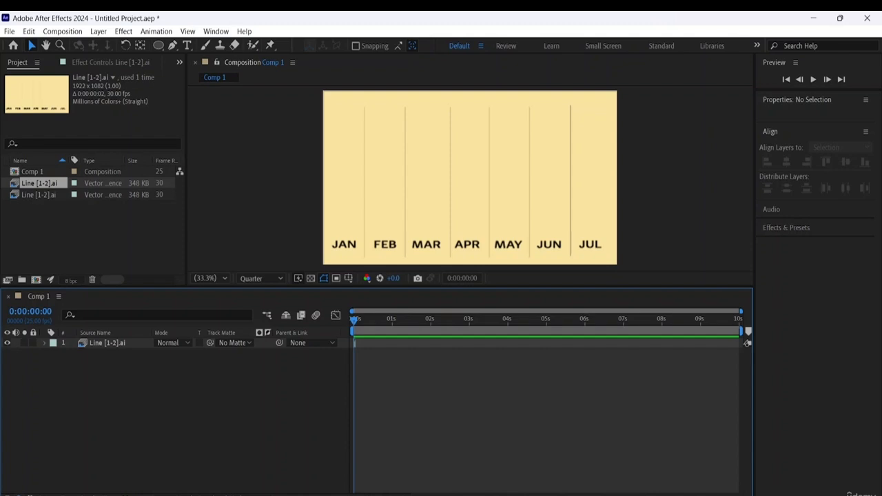
- Switch to Adobe Illustrator 2024 and bring up the recent files on its home screen
{"action": "key", "text": "super"}
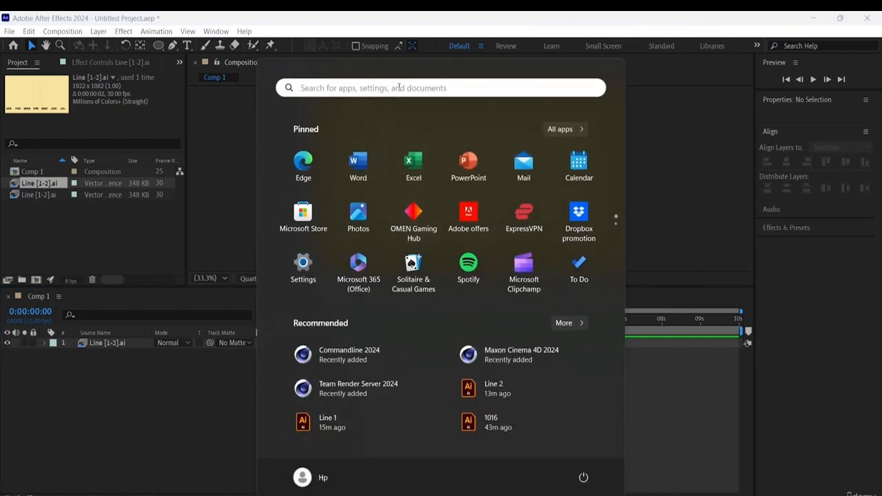
{"action": "left_click", "coordinate": [398, 88]}
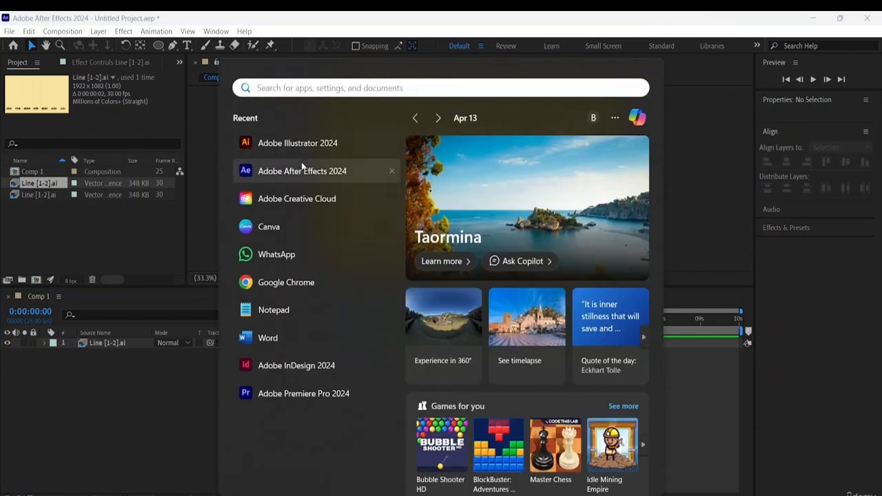
{"action": "left_click", "coordinate": [307, 143]}
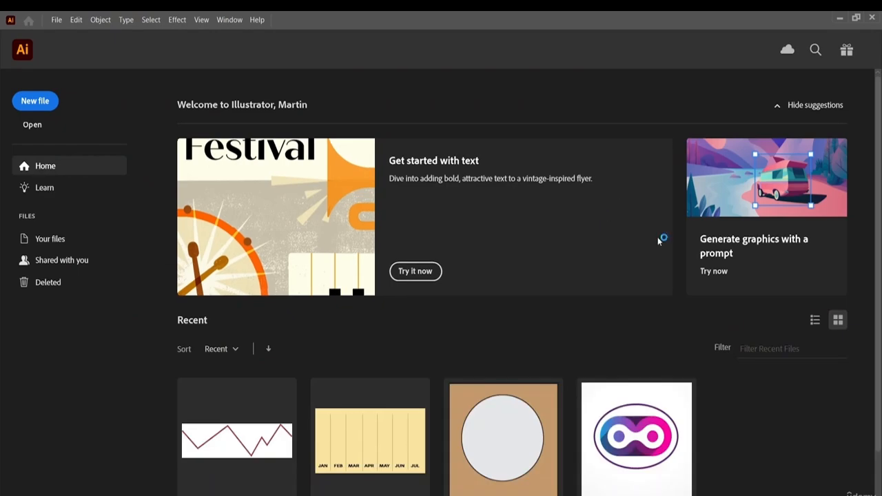
{"action": "scroll", "coordinate": [263, 383], "scroll_direction": "down", "scroll_amount": 1}
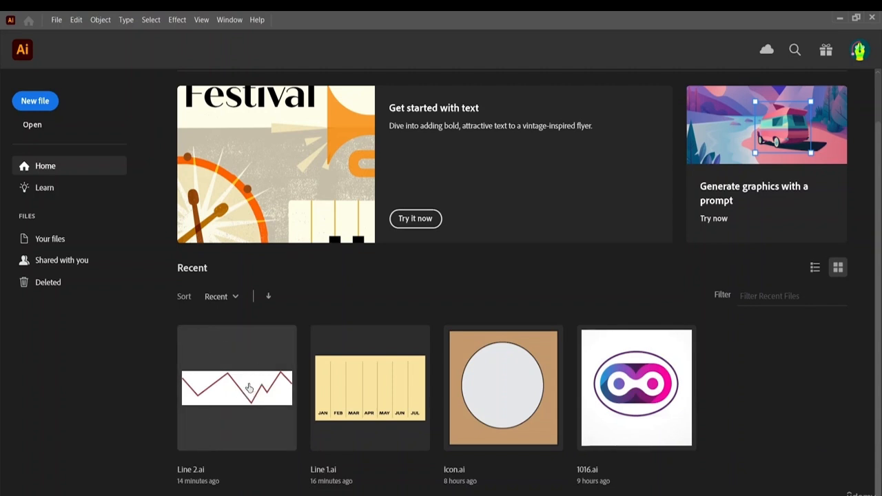
- Create a new 1920 x 1080 px RGB document with one artboard
{"action": "left_click", "coordinate": [48, 100]}
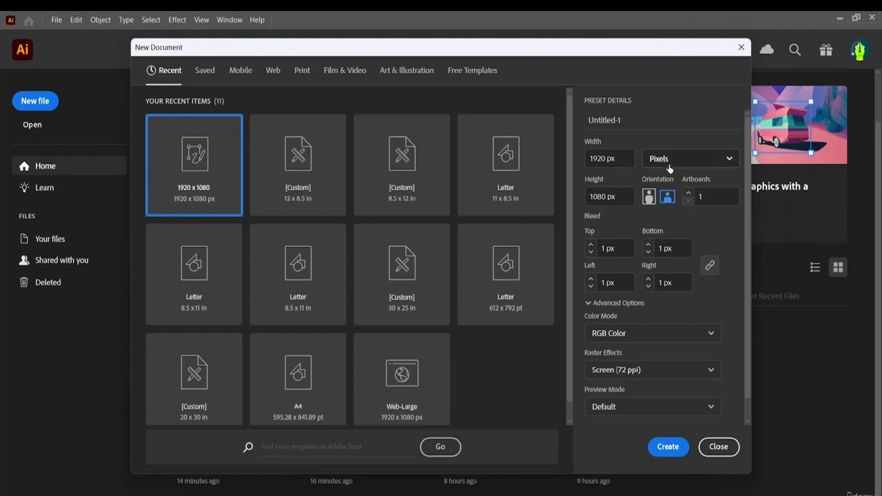
{"action": "left_click", "coordinate": [668, 451]}
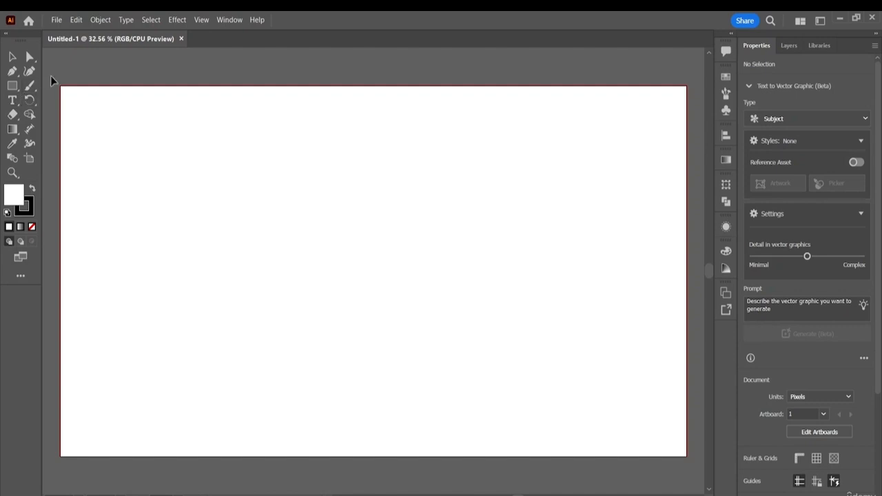
- Draw an open zigzag path of nine anchor points across the artboard with the Pen tool, from about X 145 px to X 1773 px
{"action": "left_click", "coordinate": [13, 71]}
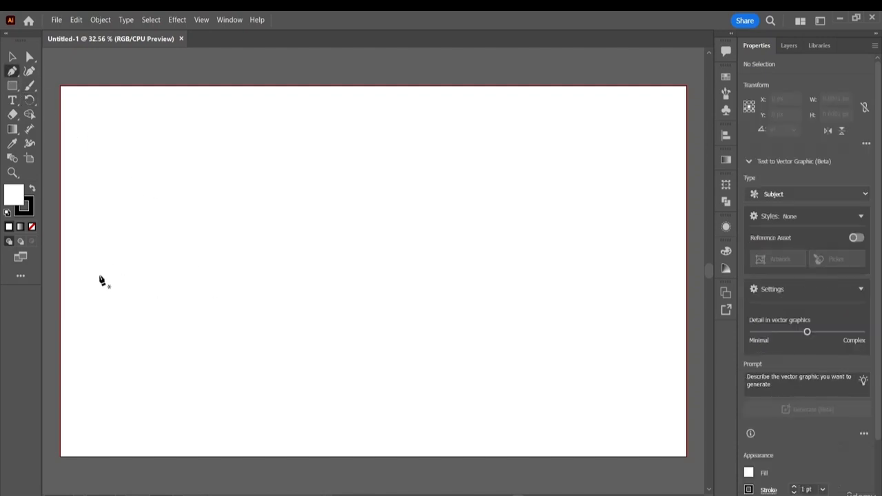
{"action": "left_click", "coordinate": [108, 251]}
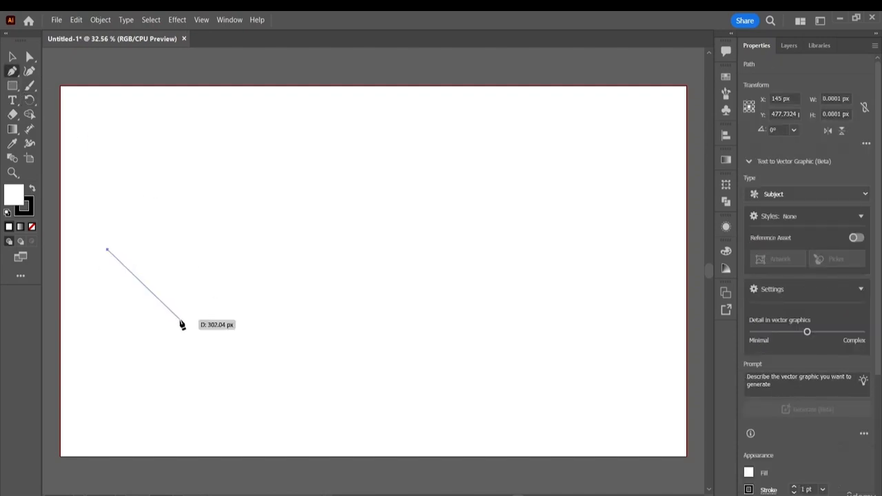
{"action": "left_click", "coordinate": [178, 318]}
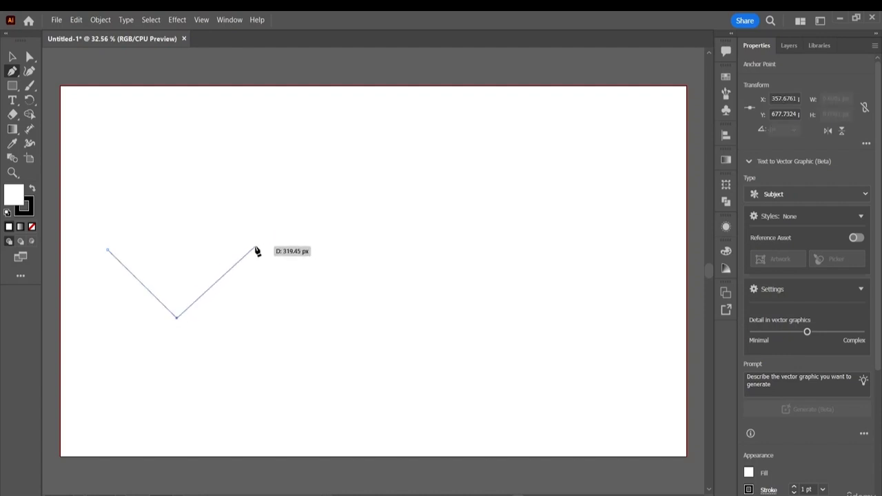
{"action": "left_click", "coordinate": [266, 186]}
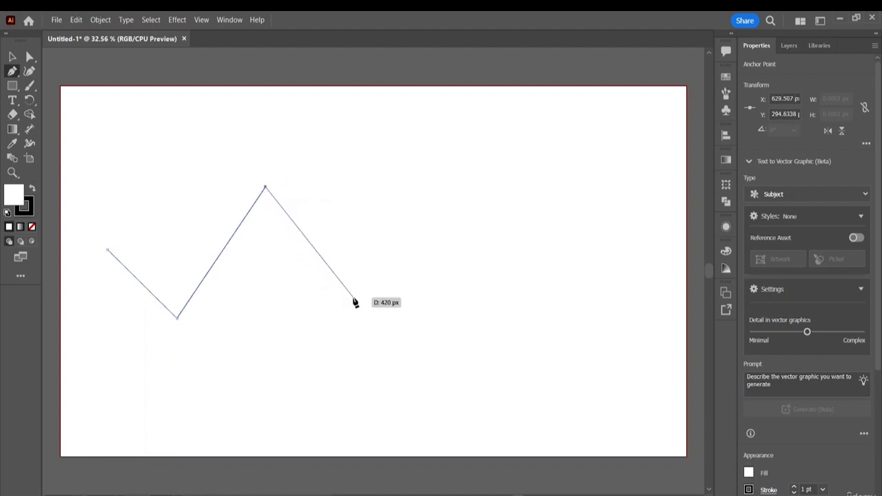
{"action": "left_click", "coordinate": [344, 298]}
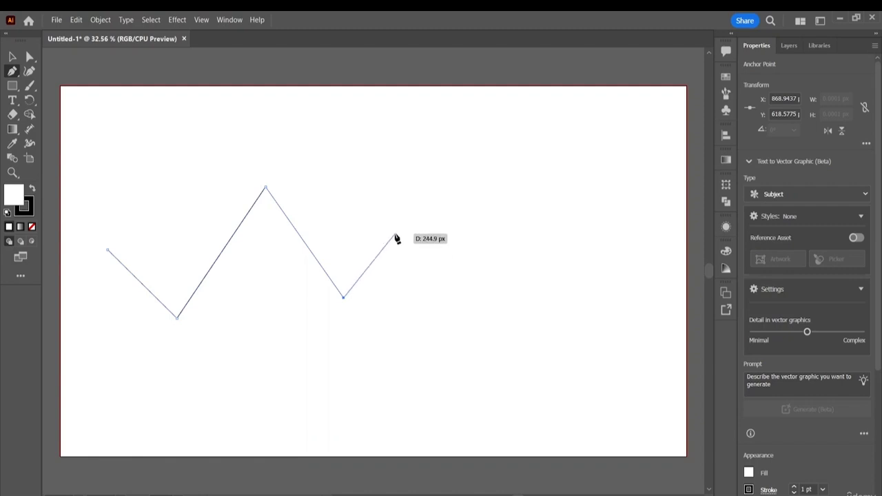
{"action": "left_click", "coordinate": [392, 228]}
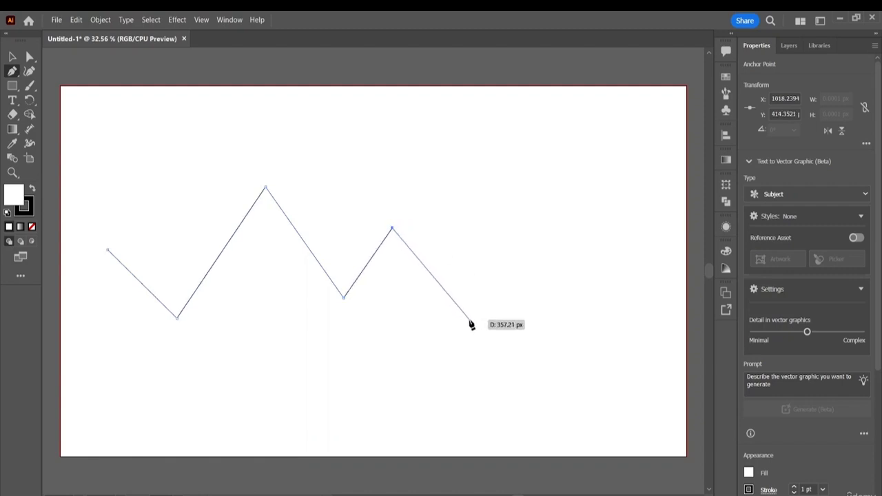
{"action": "left_click", "coordinate": [469, 319]}
{"action": "left_click", "coordinate": [546, 204]}
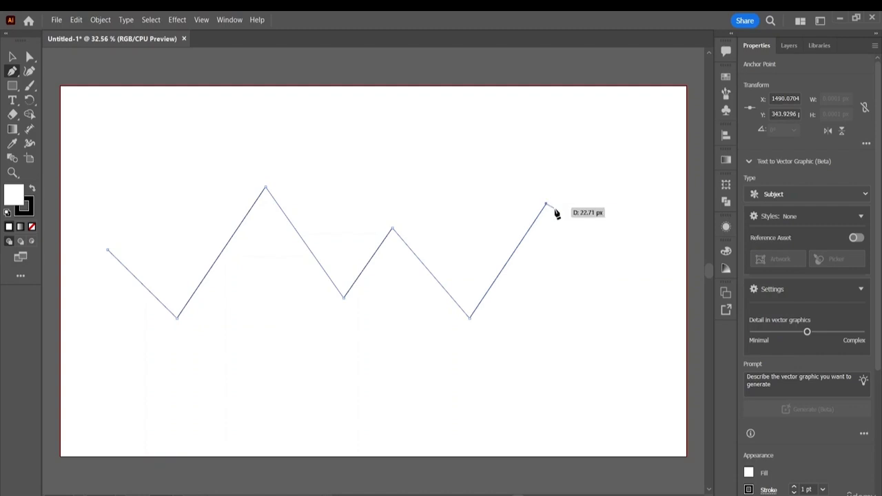
{"action": "left_click", "coordinate": [594, 288]}
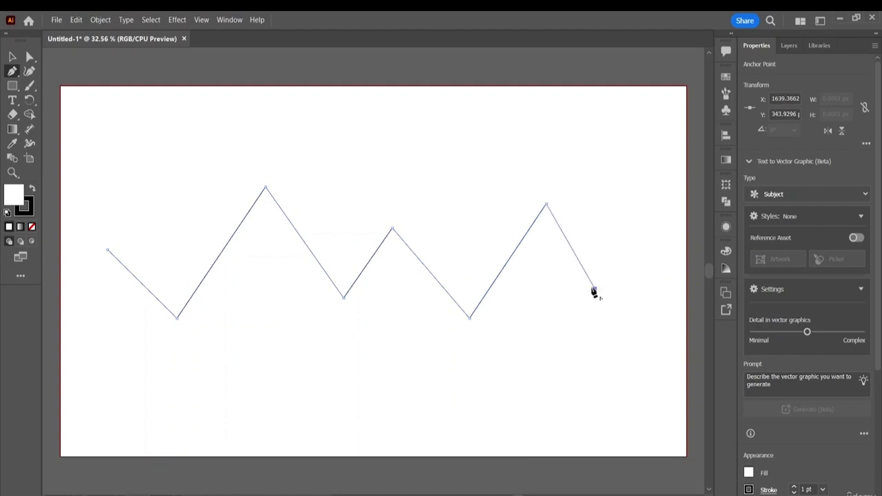
{"action": "left_click", "coordinate": [639, 215]}
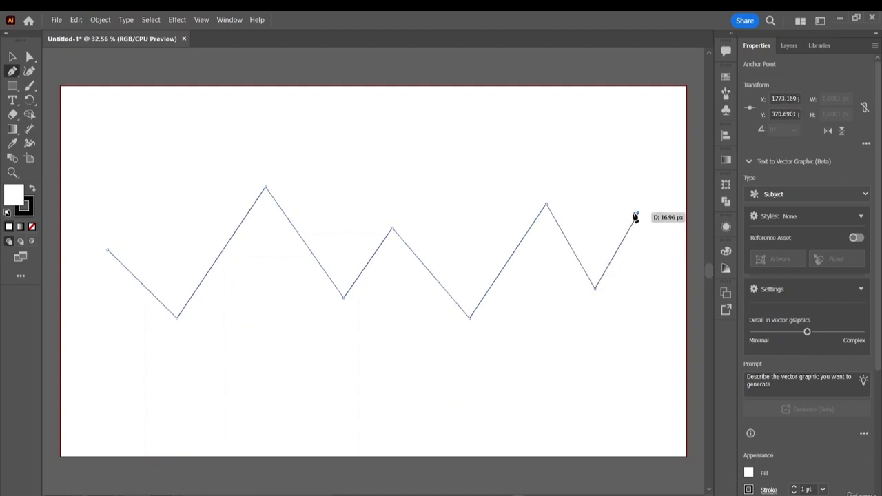
{"action": "key", "text": "Escape"}
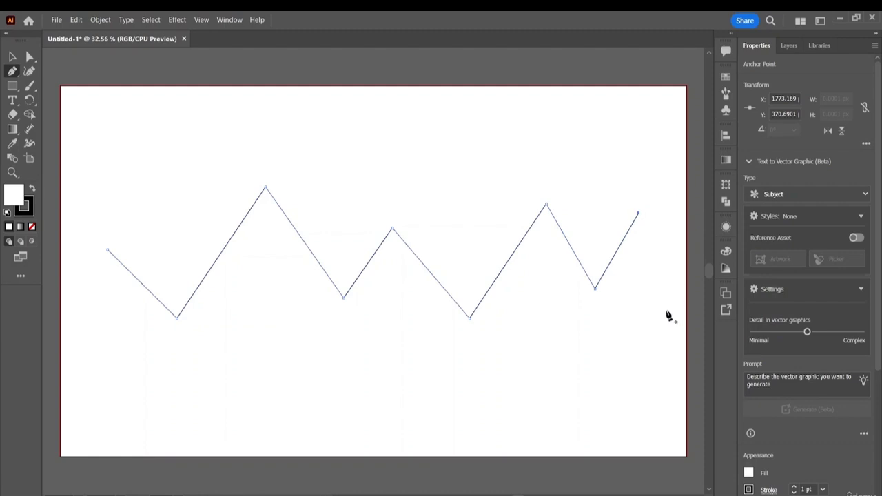
- Select the zigzag path and set its stroke weight to 10 pt
{"action": "left_click", "coordinate": [12, 56]}
{"action": "left_click", "coordinate": [233, 248]}
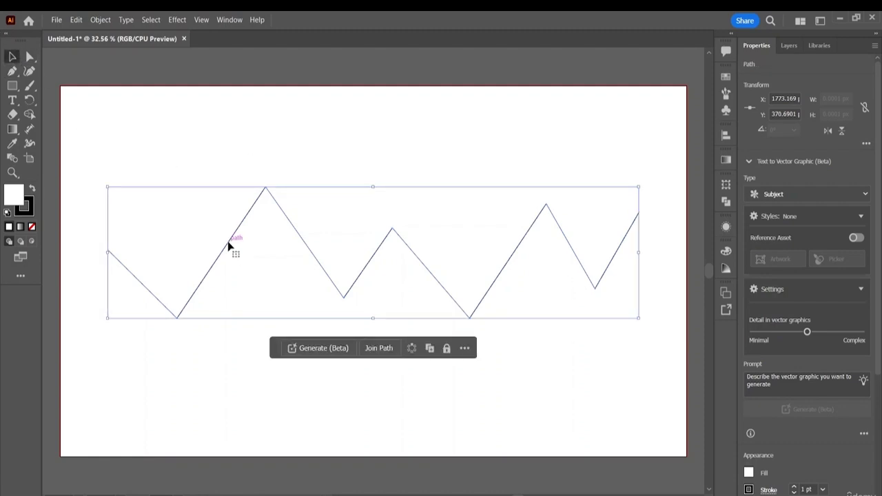
{"action": "scroll", "coordinate": [792, 448], "scroll_direction": "down", "scroll_amount": 5}
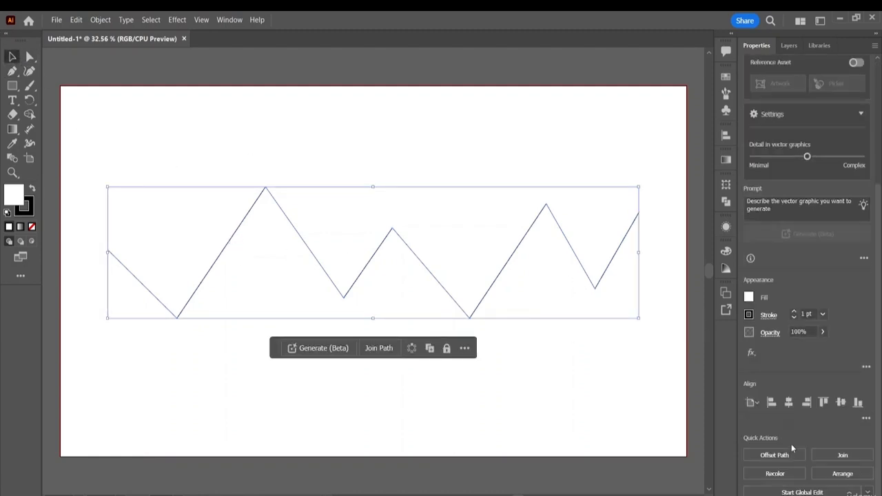
{"action": "left_click", "coordinate": [794, 311]}
{"action": "left_click", "coordinate": [795, 311]}
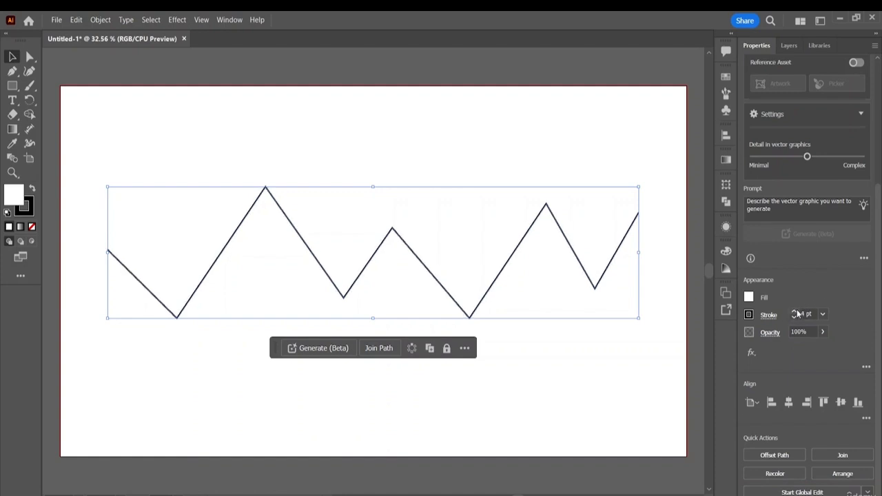
{"action": "left_click", "coordinate": [795, 310]}
{"action": "left_click", "coordinate": [794, 311]}
{"action": "left_click", "coordinate": [796, 311]}
{"action": "left_click", "coordinate": [796, 312]}
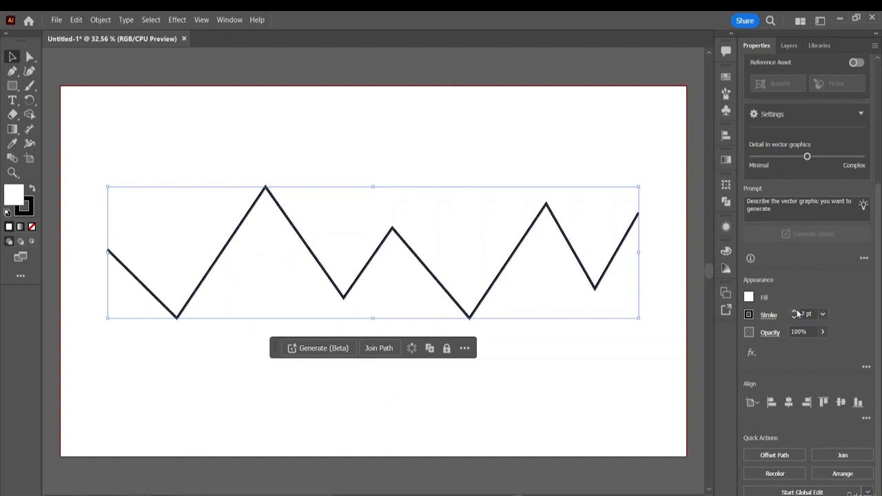
{"action": "left_click", "coordinate": [796, 311]}
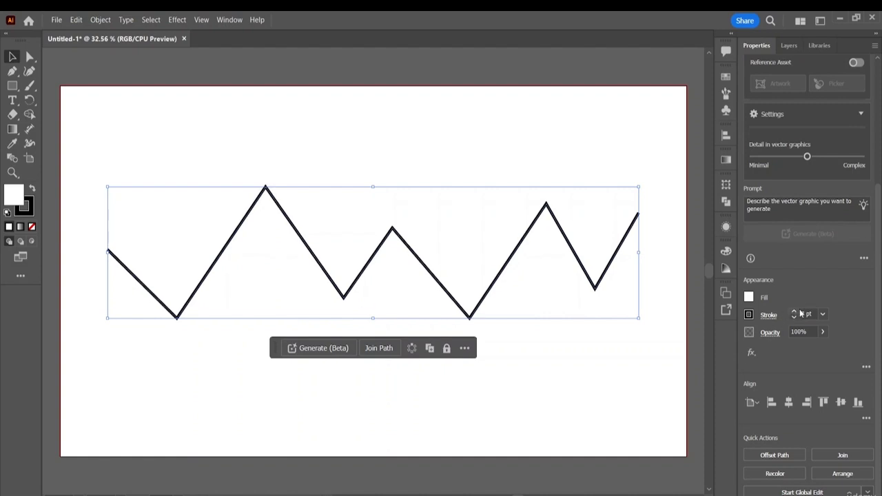
{"action": "left_click", "coordinate": [795, 312]}
{"action": "left_click", "coordinate": [795, 311]}
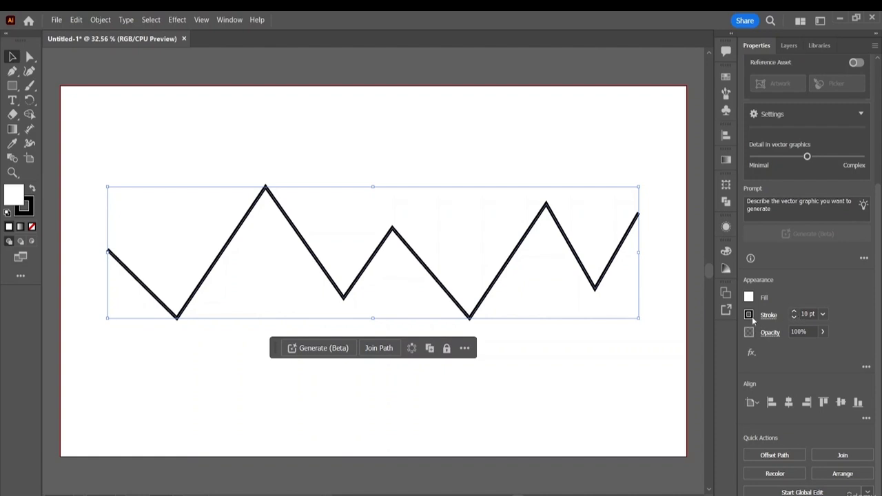
- Change the zigzag path's stroke to dark crimson 7F1330 from the colour spectrum and deselect the path
{"action": "left_click", "coordinate": [749, 315]}
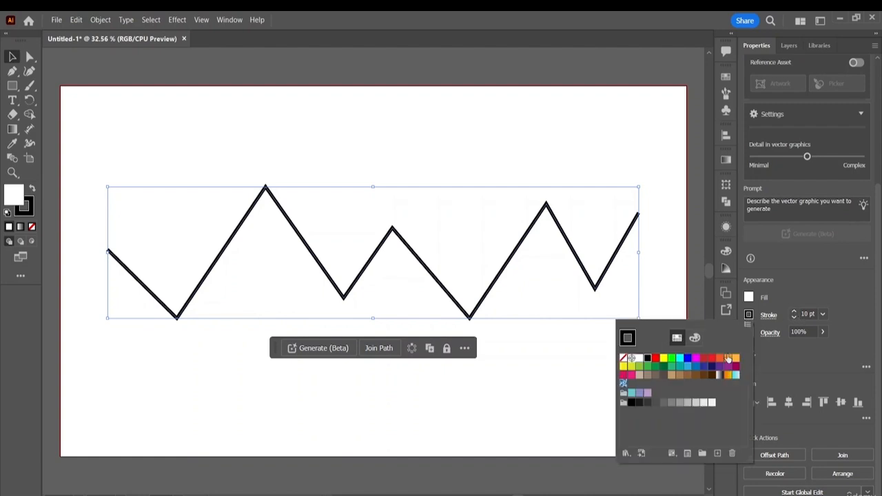
{"action": "left_click", "coordinate": [694, 338]}
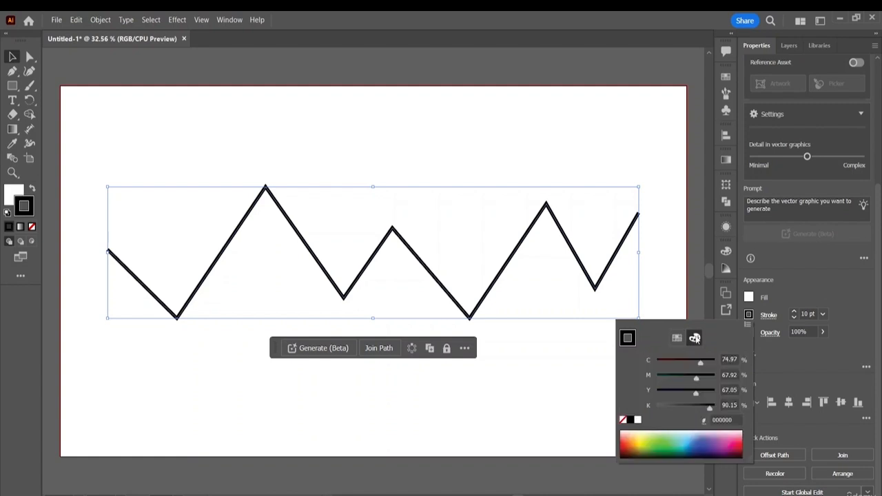
{"action": "left_click", "coordinate": [734, 443]}
{"action": "left_click_drag", "start_coordinate": [734, 443], "coordinate": [738, 447]}
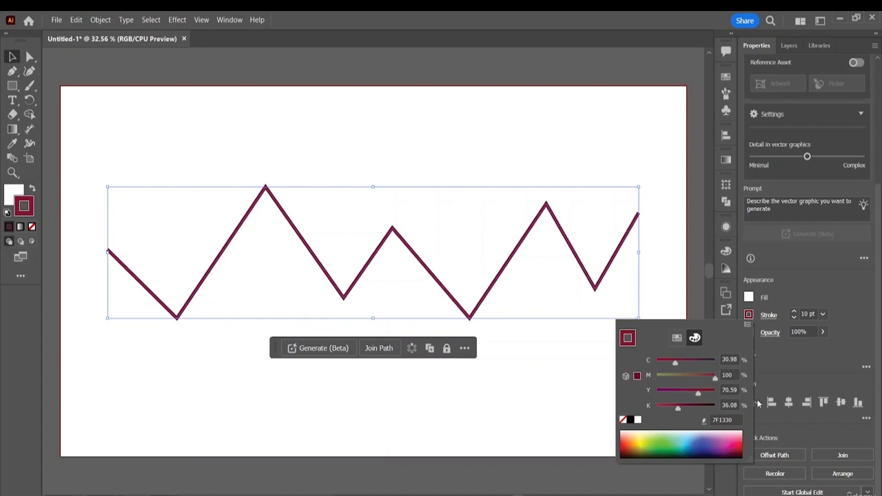
{"action": "left_click", "coordinate": [91, 69]}
{"action": "left_click", "coordinate": [155, 163]}
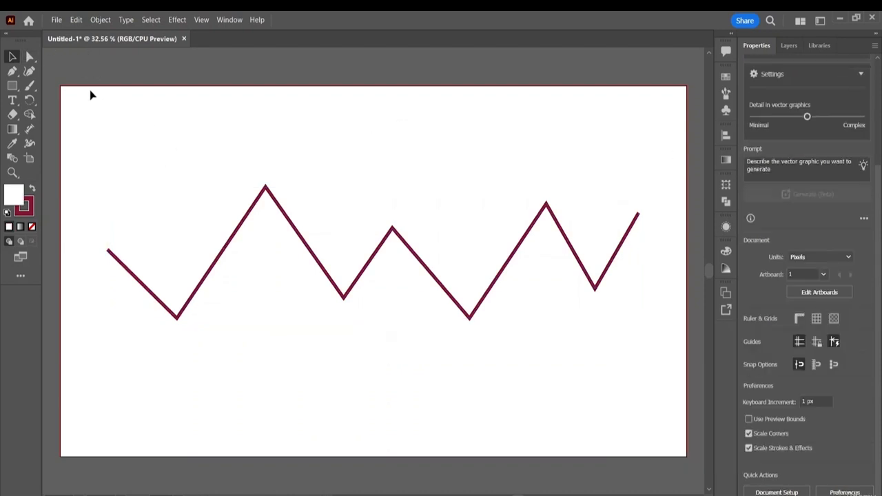
- Save the document as Untitled-1 in Adobe Illustrator format in the Adobe After Effects Resource File folder, with Illustrator 2020 compatibility
{"action": "left_click", "coordinate": [57, 21]}
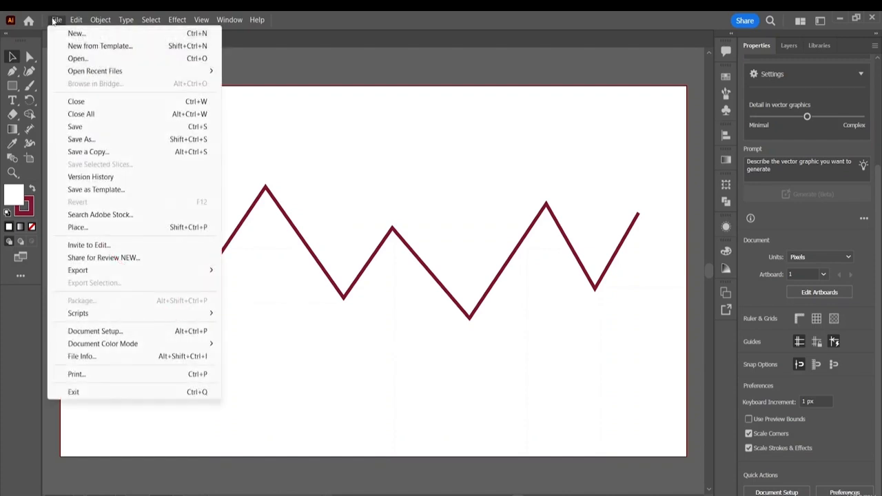
{"action": "left_click", "coordinate": [89, 139]}
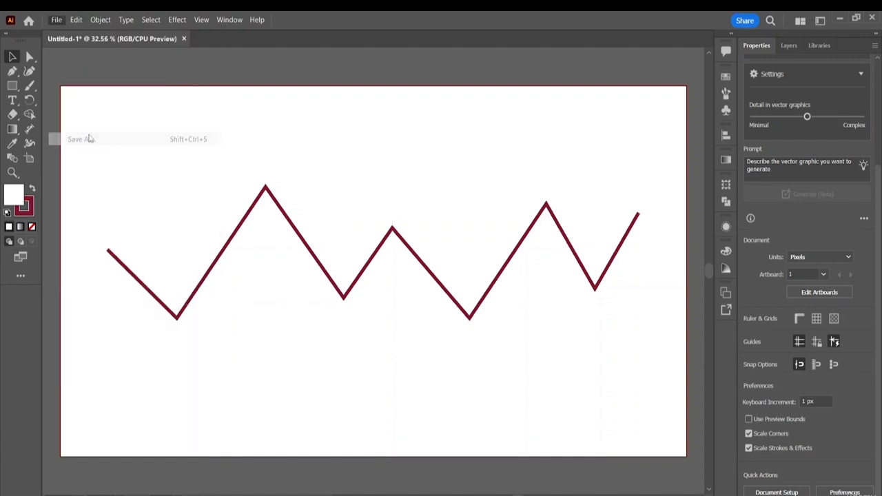
{"action": "left_click", "coordinate": [121, 238]}
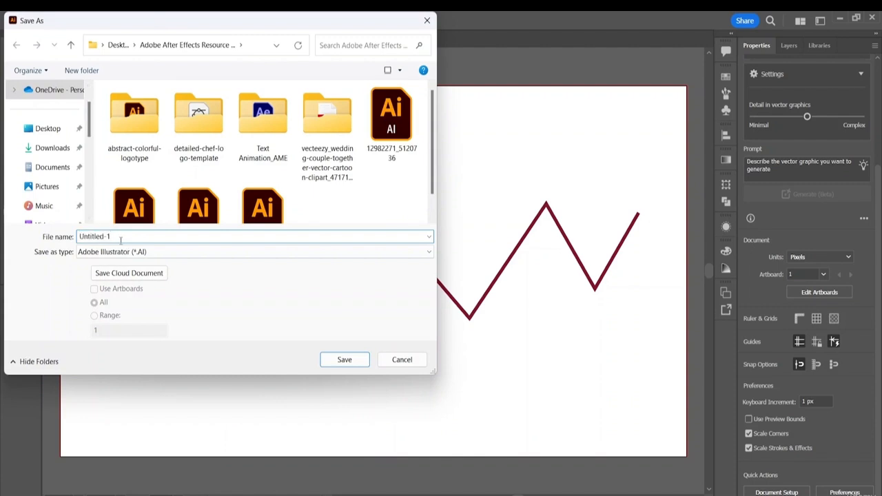
{"action": "left_click", "coordinate": [43, 129]}
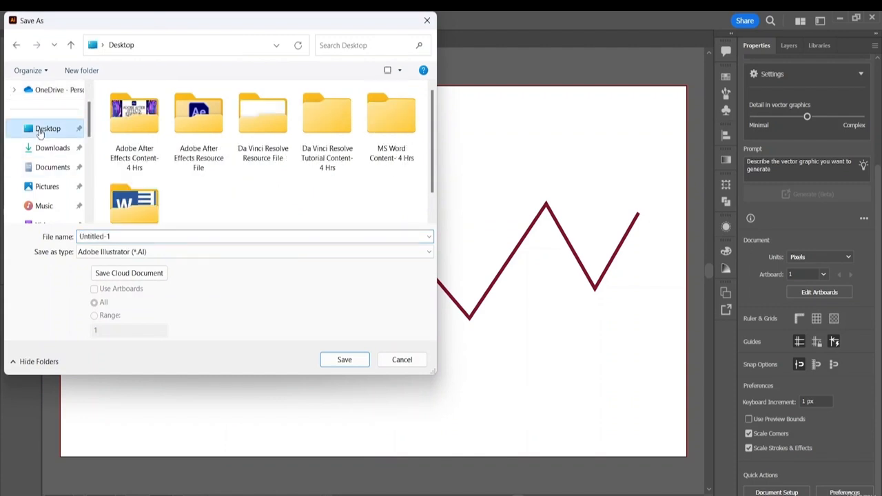
{"action": "double_click", "coordinate": [185, 164]}
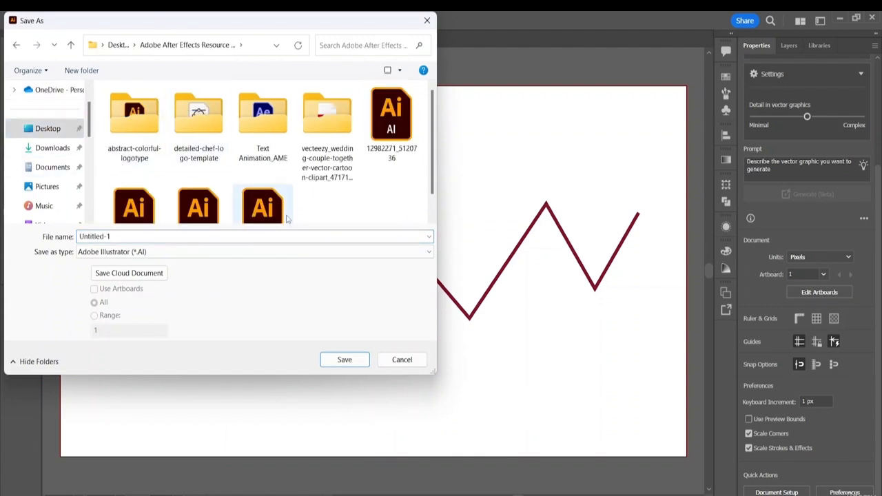
{"action": "scroll", "coordinate": [288, 216], "scroll_direction": "down", "scroll_amount": 1}
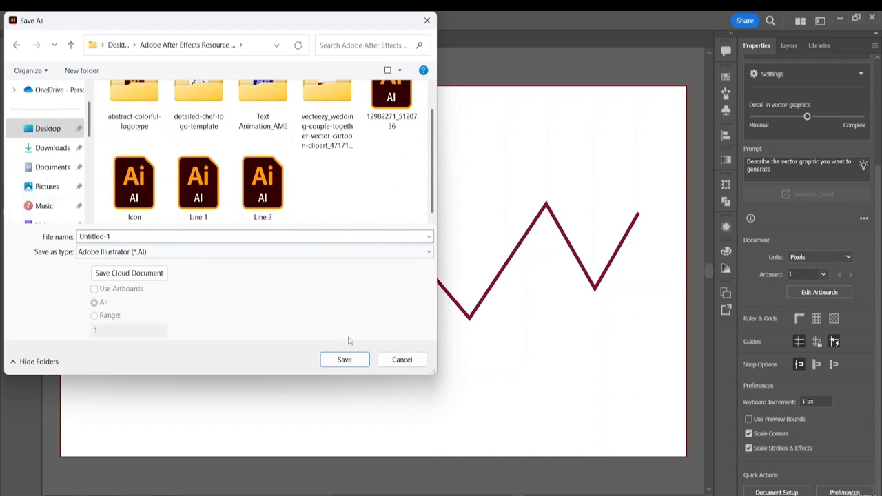
{"action": "left_click", "coordinate": [344, 359]}
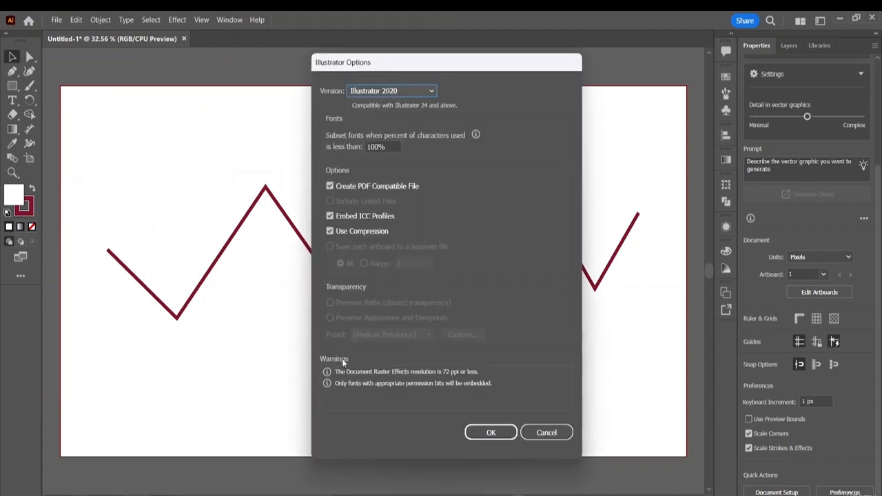
{"action": "left_click", "coordinate": [498, 432]}
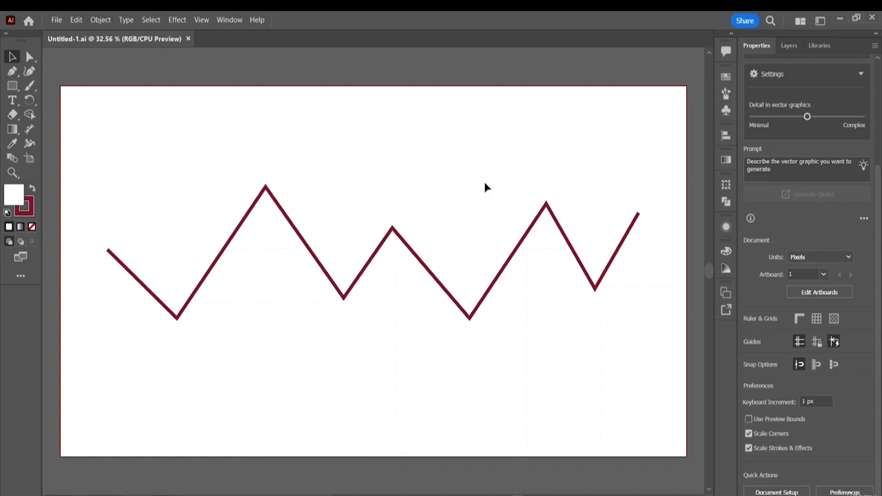
- Close the Untitled-1.ai document, quit Illustrator and return to the After Effects project
{"action": "left_click", "coordinate": [187, 39]}
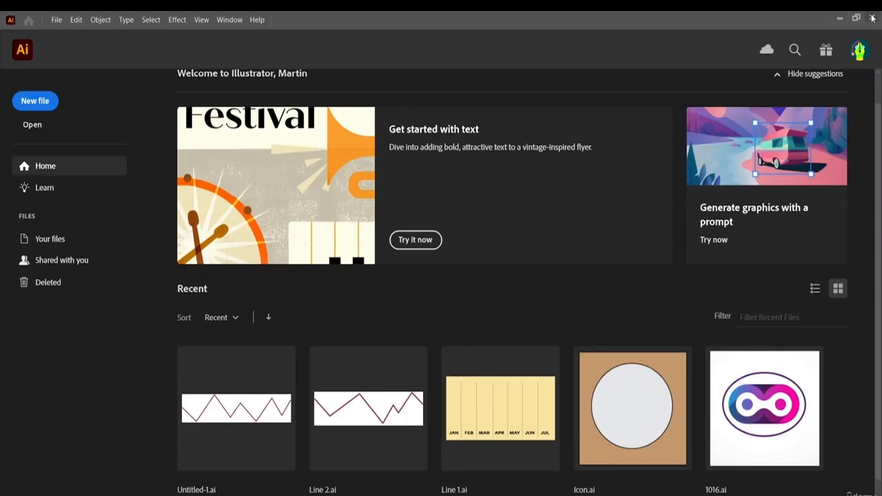
{"action": "left_click", "coordinate": [870, 17]}
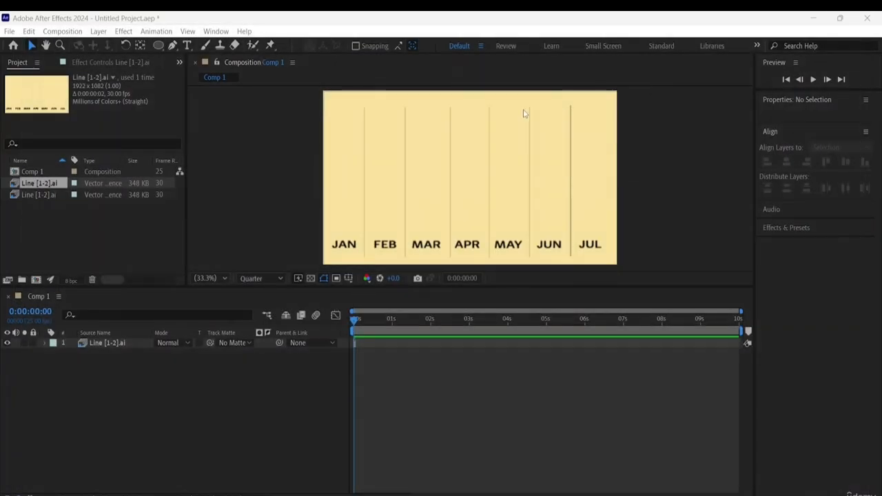
{"action": "left_click", "coordinate": [140, 376]}
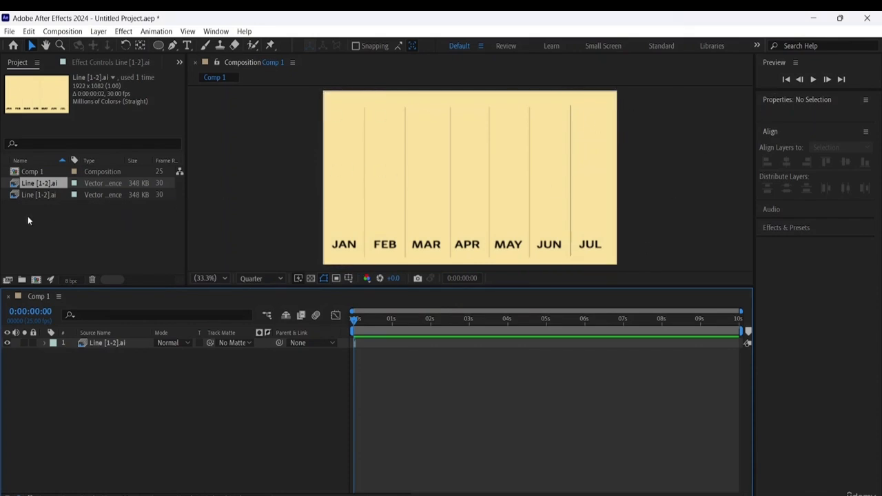
- Import Untitled-1.ai from the Adobe After Effects Resource File folder as a Composition with footage dimensions set to Layer Size
{"action": "right_click", "coordinate": [71, 208]}
{"action": "mouse_move", "coordinate": [119, 267]}
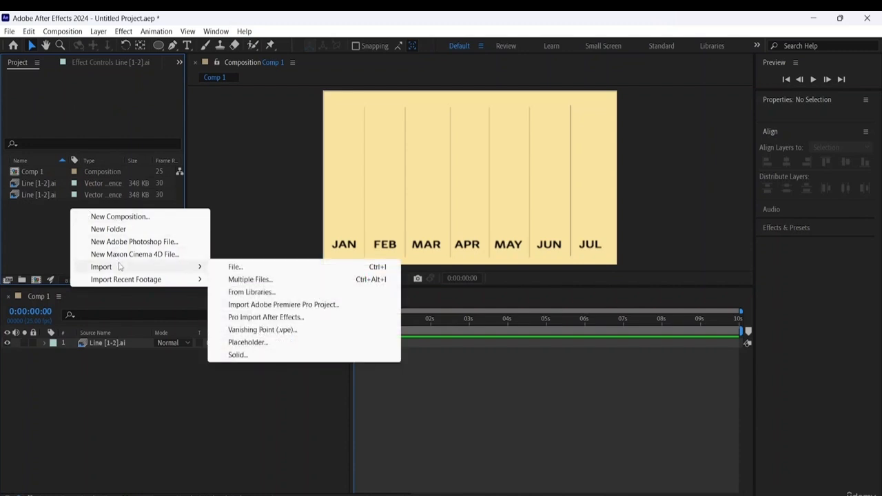
{"action": "left_click", "coordinate": [261, 266]}
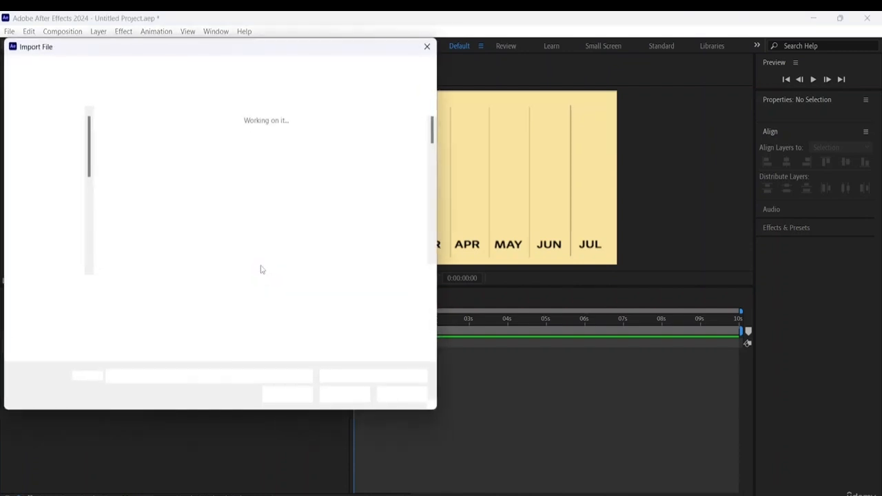
{"action": "scroll", "coordinate": [311, 212], "scroll_direction": "down", "scroll_amount": 5}
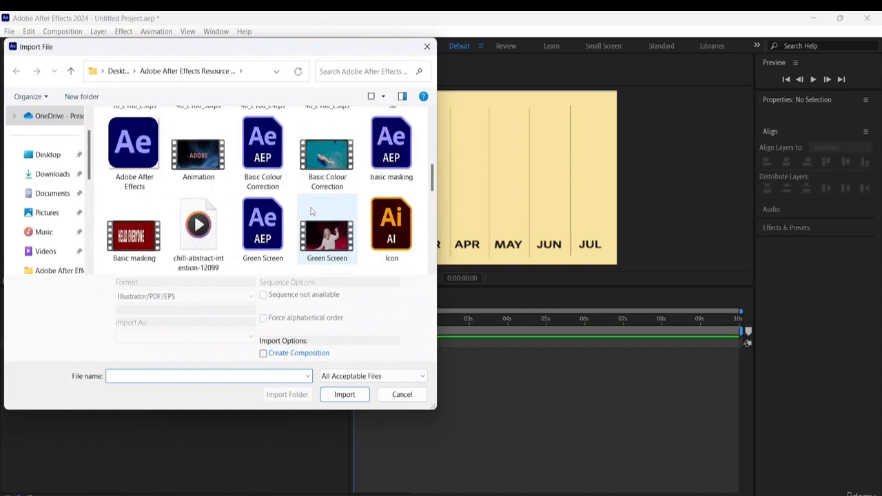
{"action": "scroll", "coordinate": [311, 212], "scroll_direction": "down", "scroll_amount": 5}
{"action": "scroll", "coordinate": [311, 211], "scroll_direction": "down", "scroll_amount": 2}
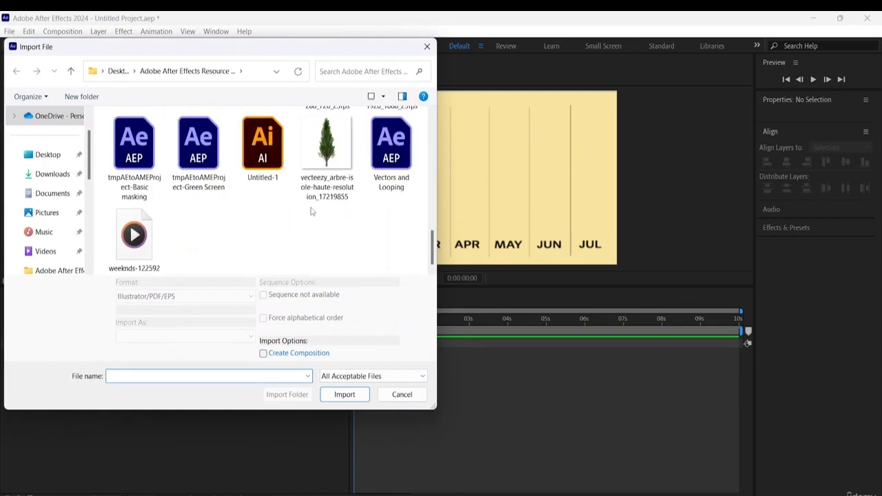
{"action": "left_click", "coordinate": [263, 146]}
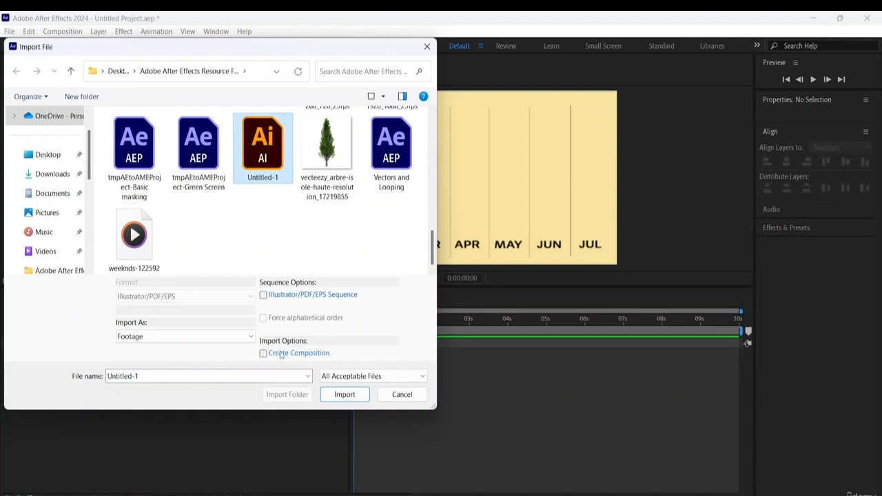
{"action": "left_click", "coordinate": [357, 394]}
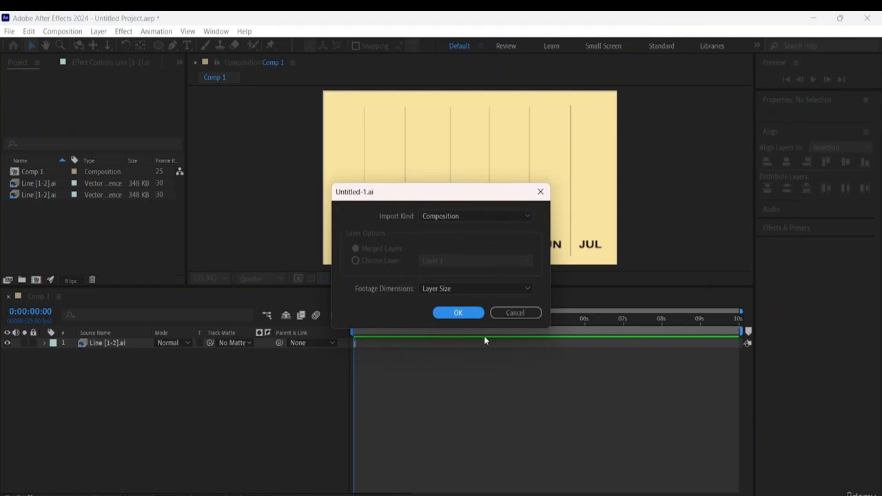
{"action": "left_click", "coordinate": [457, 313]}
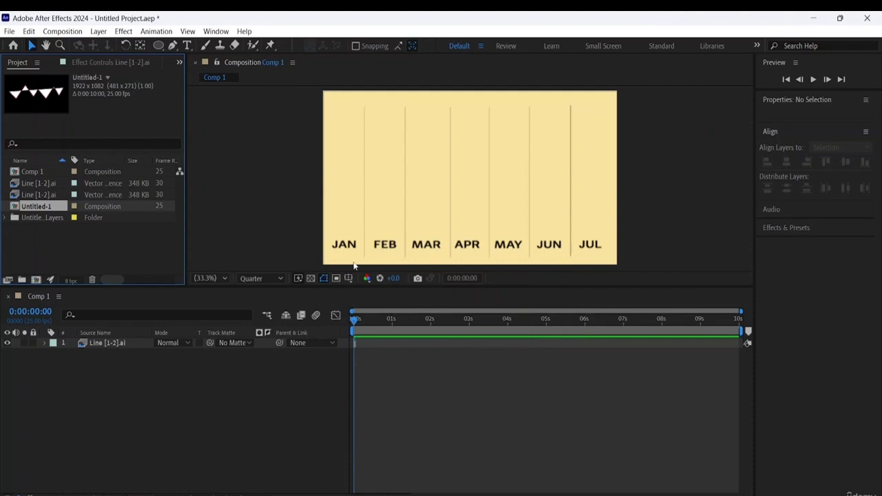
- Try the zigzag artwork from the Untitled-1 Layers folder above the Line [1-2].ai layer in Comp 1, and delete that layer again
{"action": "left_click", "coordinate": [9, 219]}
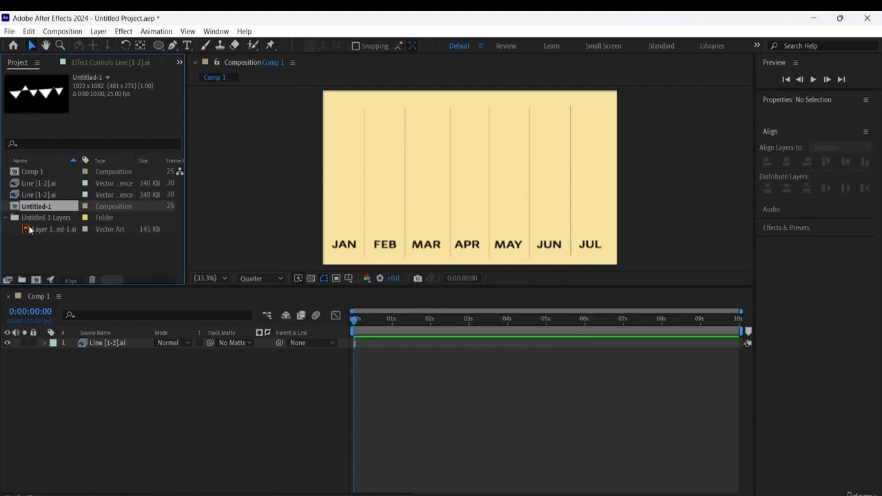
{"action": "left_click_drag", "start_coordinate": [55, 228], "coordinate": [89, 355]}
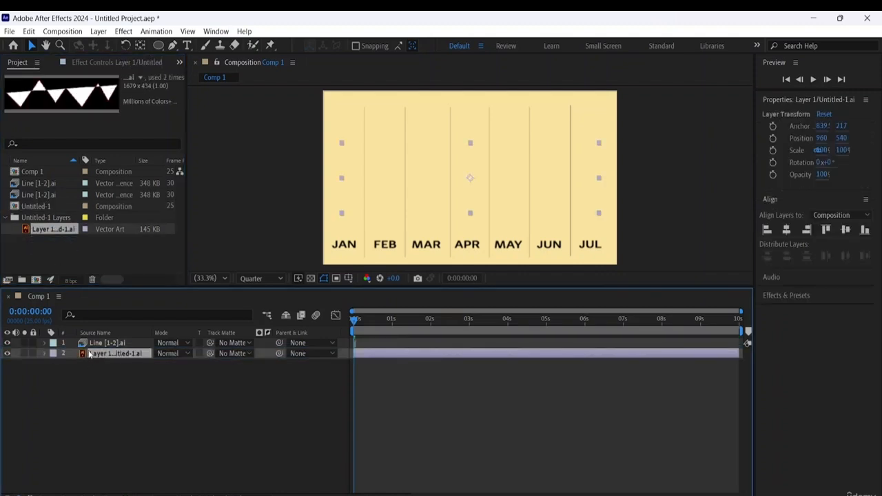
{"action": "left_click_drag", "start_coordinate": [110, 356], "coordinate": [109, 343]}
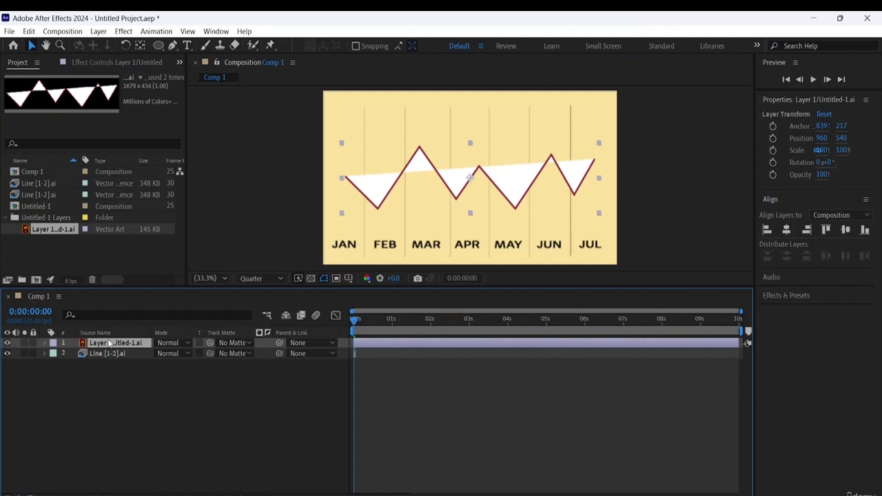
{"action": "left_click", "coordinate": [523, 202]}
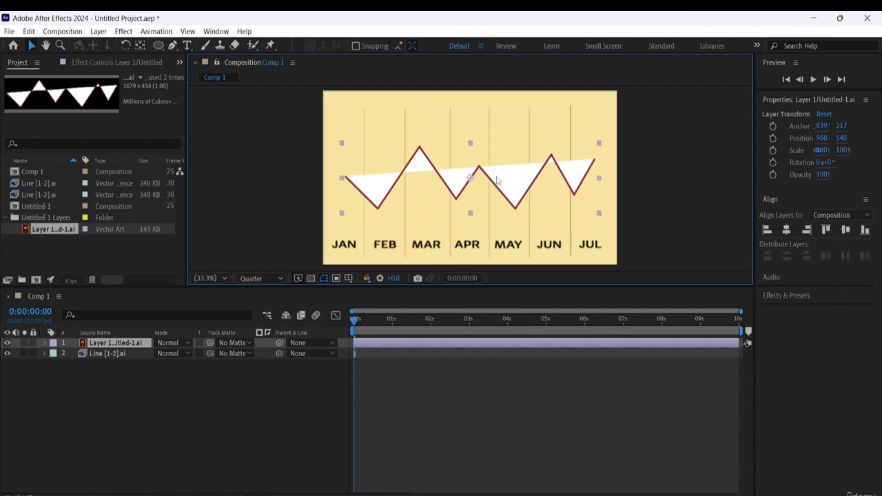
{"action": "key", "text": "Delete"}
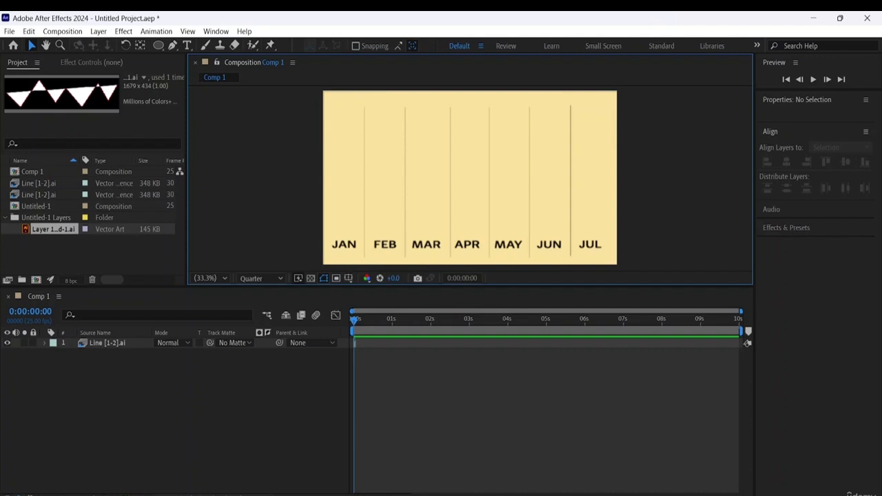
- Search the installed Windows apps for Illustrator and launch it
{"action": "key", "text": "super"}
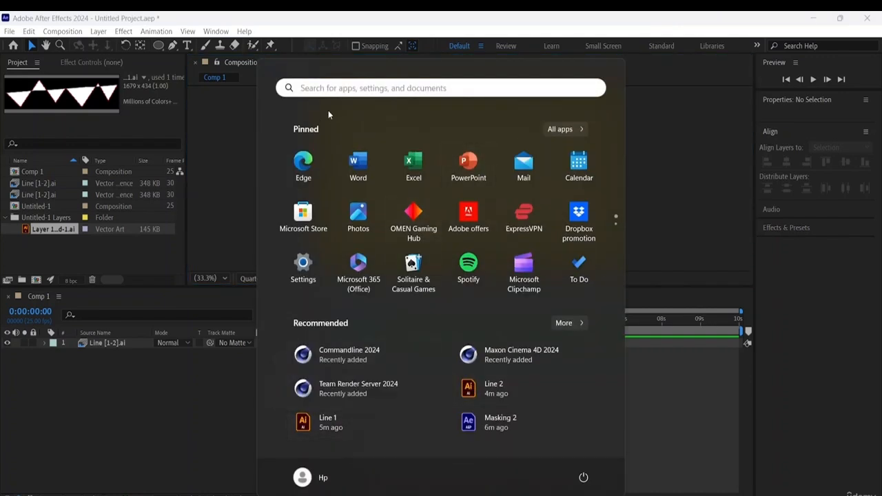
{"action": "left_click", "coordinate": [332, 89]}
{"action": "left_click", "coordinate": [314, 147]}
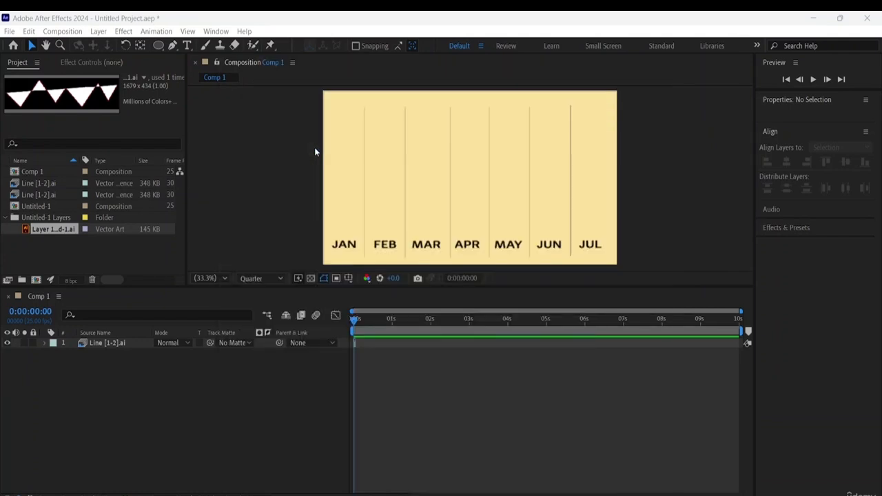
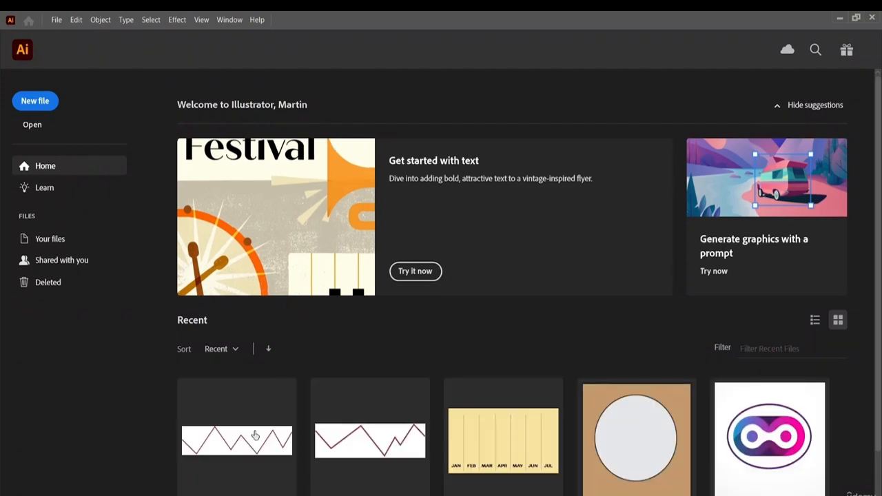
- Open the recent Untitled-1.ai zigzag artwork and set the path's fill to None
{"action": "scroll", "coordinate": [255, 435], "scroll_direction": "down", "scroll_amount": 1}
{"action": "left_click", "coordinate": [255, 408]}
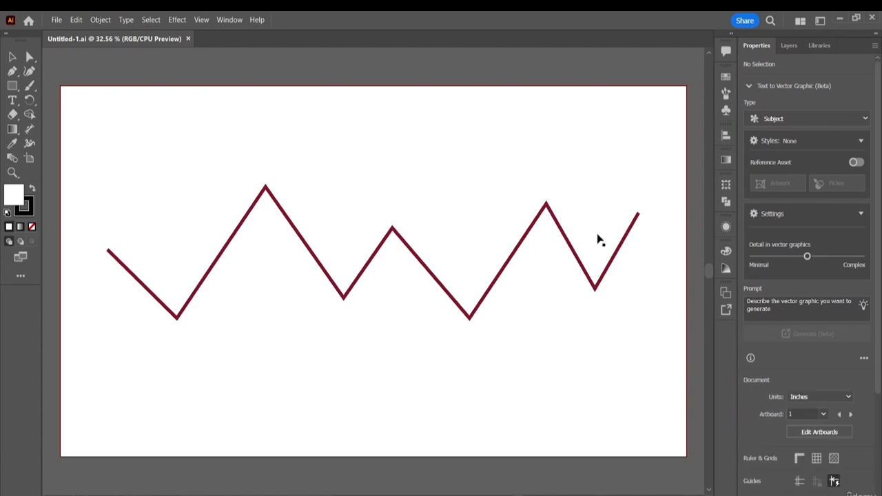
{"action": "left_click", "coordinate": [605, 268]}
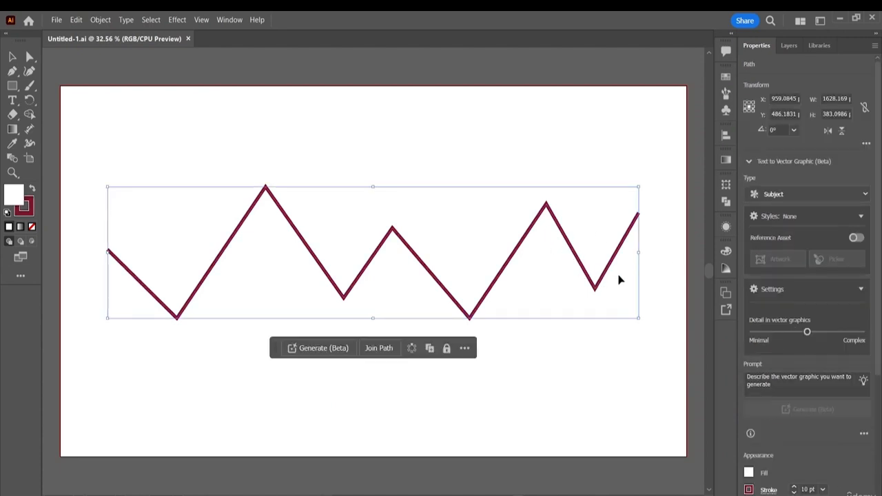
{"action": "scroll", "coordinate": [775, 384], "scroll_direction": "down", "scroll_amount": 3}
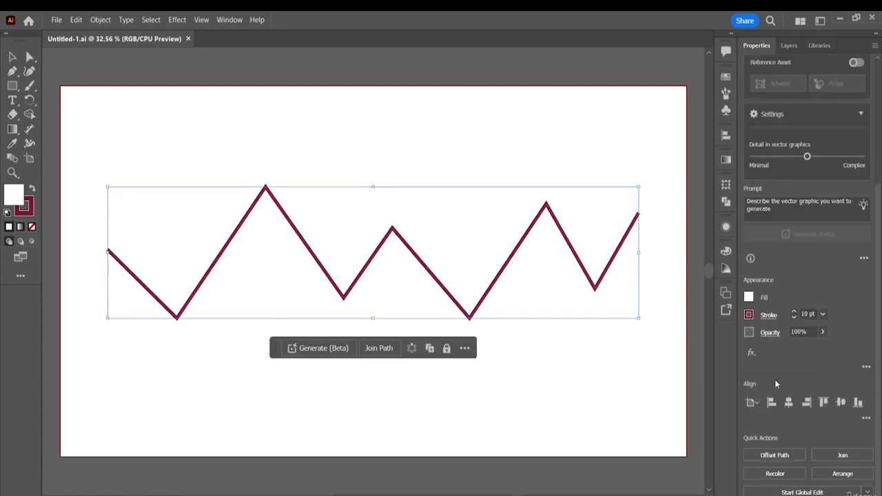
{"action": "left_click", "coordinate": [749, 298]}
{"action": "left_click", "coordinate": [623, 341]}
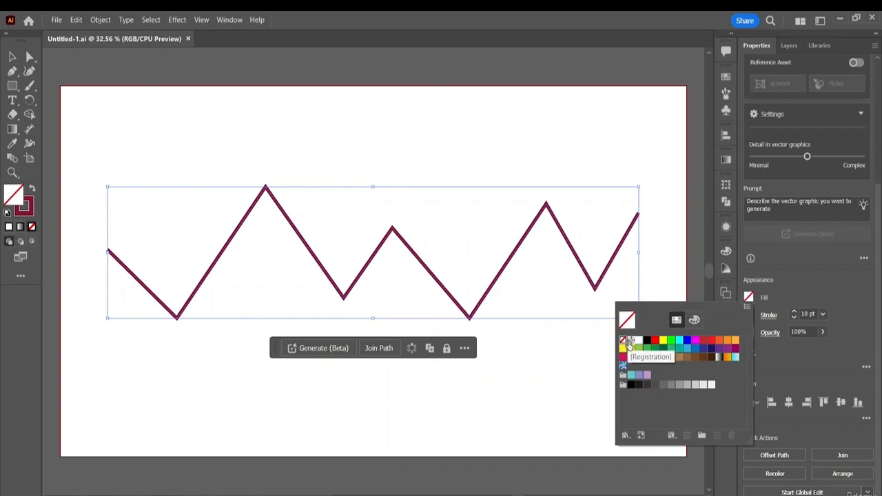
{"action": "left_click", "coordinate": [693, 273]}
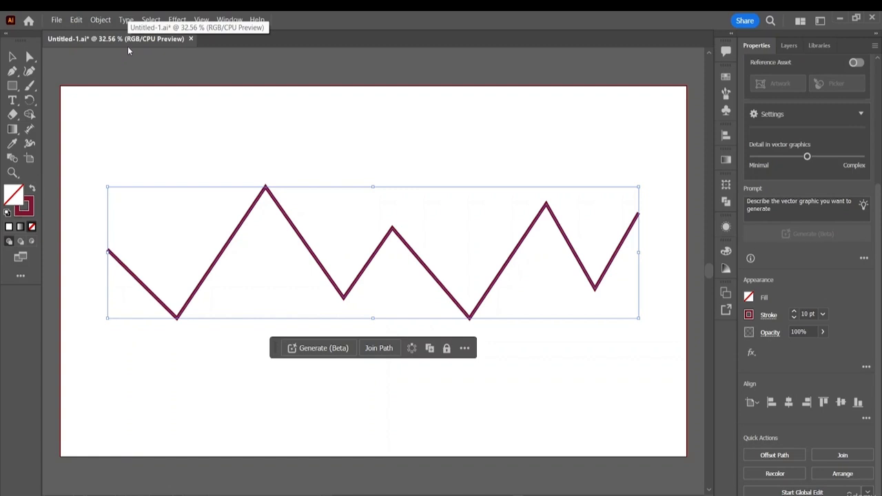
- Save Untitled-1.ai and switch back to the After Effects project
{"action": "key", "text": "ctrl+s"}
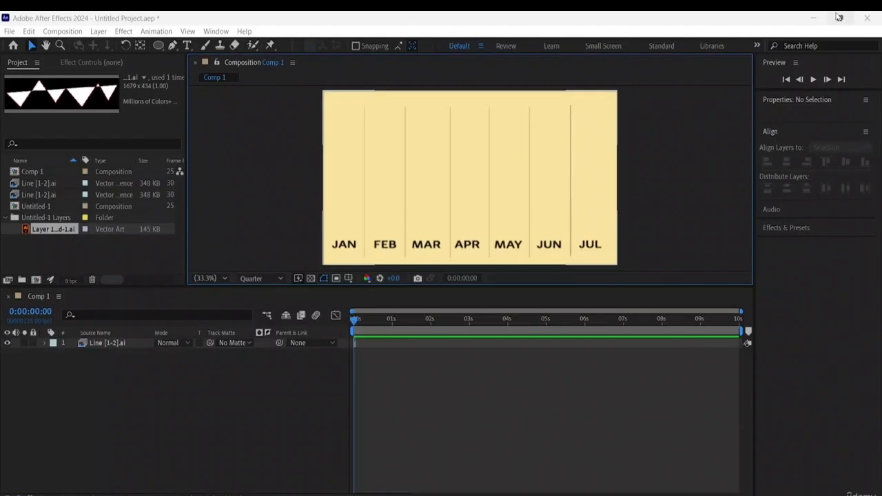
{"action": "left_click", "coordinate": [840, 19]}
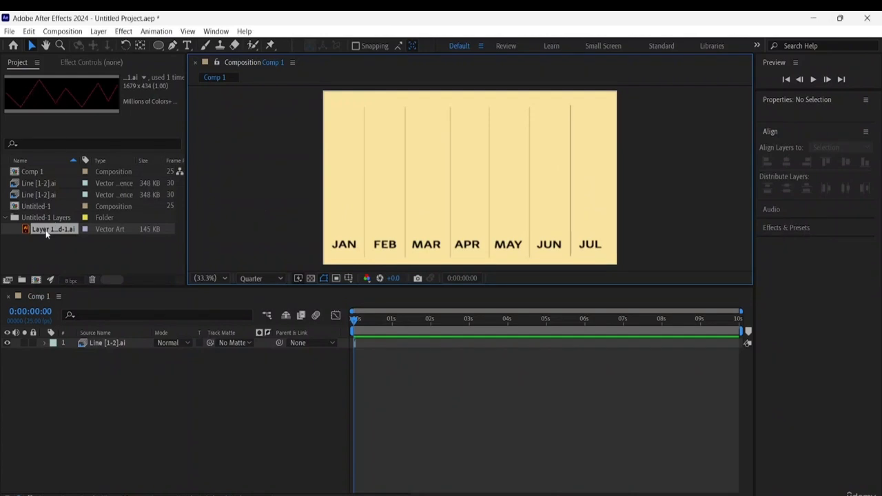
- Add the zigzag artwork from the Untitled-1 Layers folder above Line [1-2].ai in Comp 1 and scale it up to about 102%
{"action": "left_click_drag", "start_coordinate": [49, 229], "coordinate": [97, 343]}
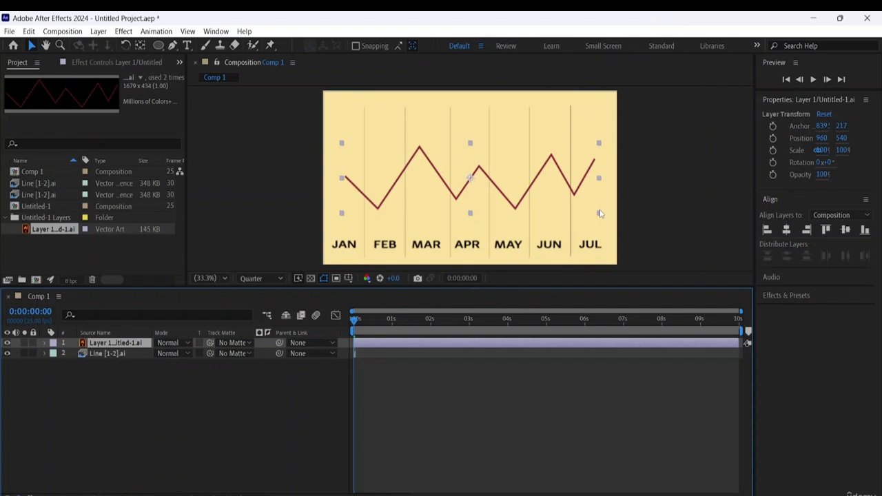
{"action": "mouse_move", "coordinate": [599, 214]}
{"action": "left_mouse_down"}
{"action": "mouse_move", "coordinate": [586, 208]}
{"action": "mouse_move", "coordinate": [603, 218]}
{"action": "left_mouse_up"}
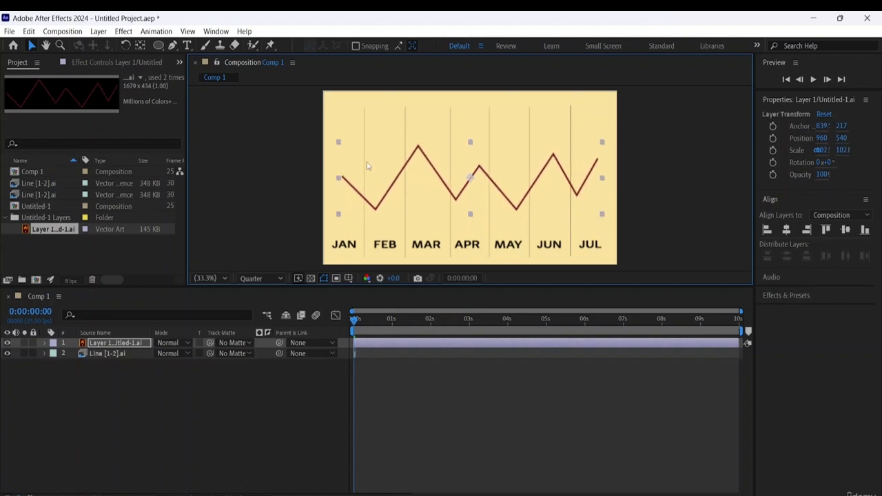
- Nudge the zigzag layer horizontally to an X position of about 891
{"action": "key", "text": "Left"}
{"action": "key", "text": "Left"}
{"action": "key", "text": "Left"}
{"action": "key", "text": "Left"}
{"action": "key", "text": "Left"}
{"action": "key", "text": "Left"}
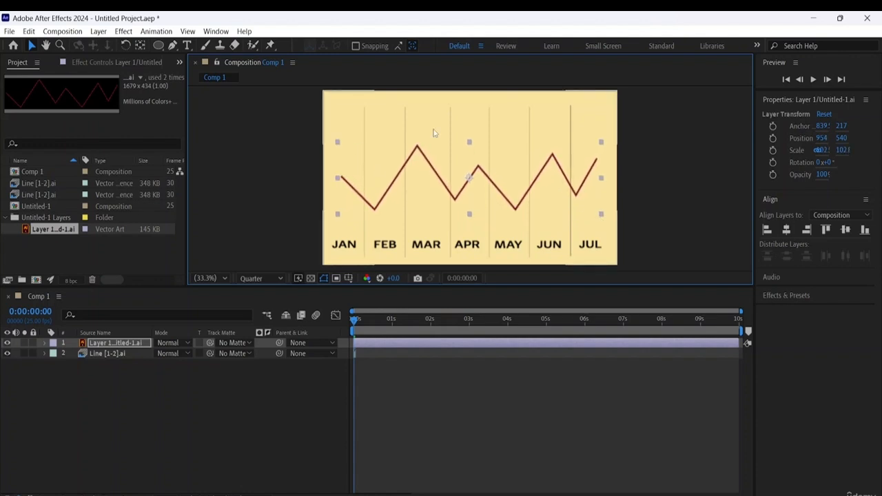
{"action": "key", "text": "Left"}
{"action": "key", "text": "Left"}
{"action": "key", "text": "Left"}
{"action": "key", "text": "Left"}
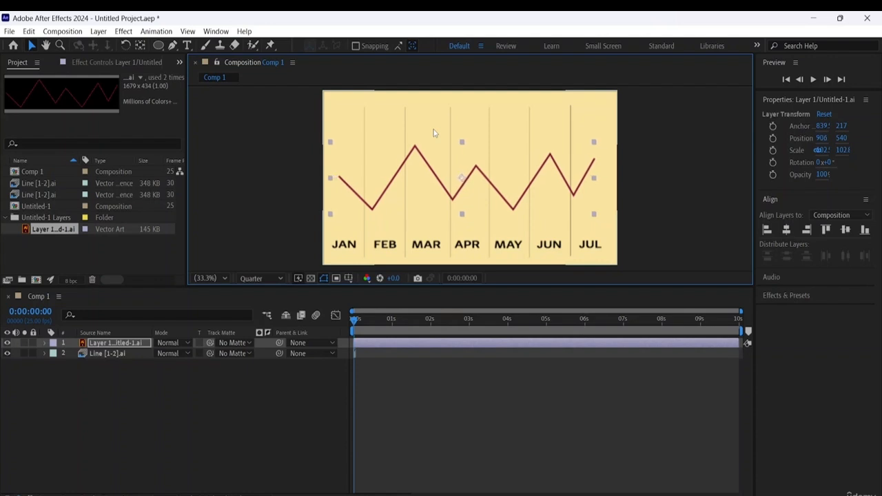
{"action": "key", "text": "Left"}
{"action": "key", "text": "Left"}
{"action": "key", "text": "Left"}
{"action": "key", "text": "Left"}
{"action": "key", "text": "Left"}
{"action": "key", "text": "Left"}
{"action": "key", "text": "Left"}
{"action": "key", "text": "Left"}
{"action": "key", "text": "Left"}
{"action": "key", "text": "Left"}
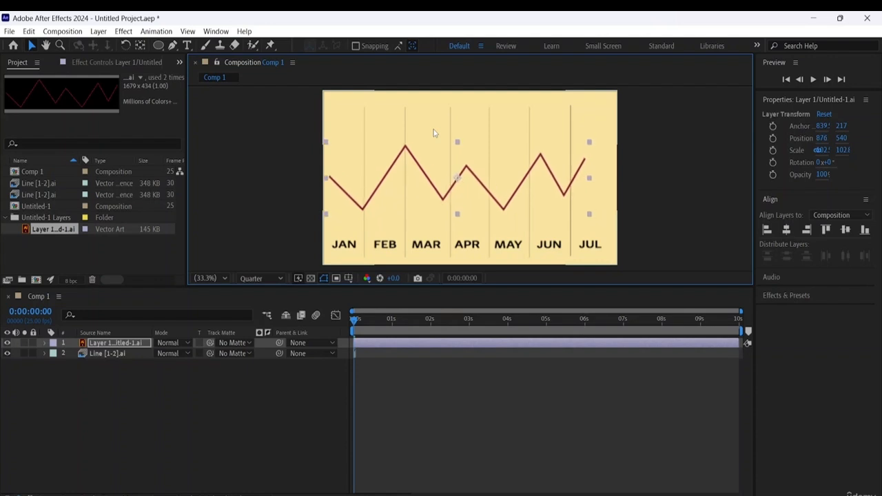
{"action": "key", "text": "Right"}
{"action": "key", "text": "Right"}
{"action": "key", "text": "Right"}
{"action": "key", "text": "Right"}
{"action": "key", "text": "Right"}
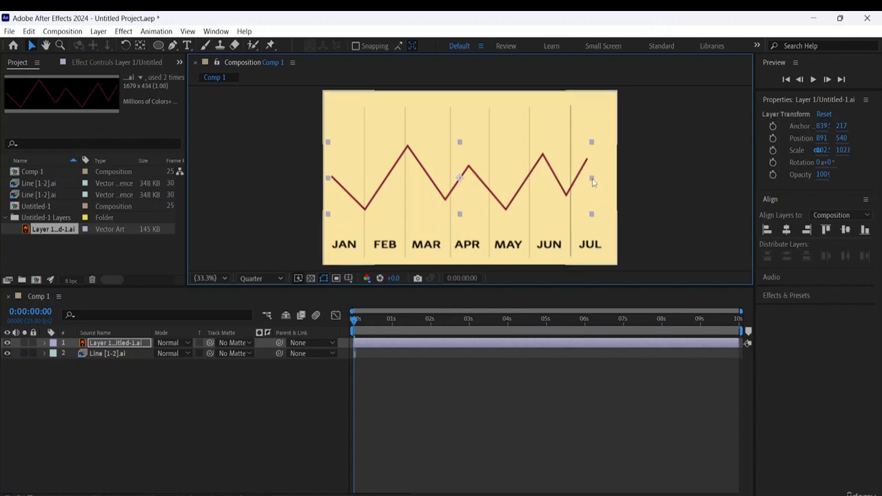
- Narrow the zigzag layer to about 88% horizontal scale and nudge it towards JAN to about X 801
{"action": "left_click_drag", "start_coordinate": [597, 181], "coordinate": [572, 179]}
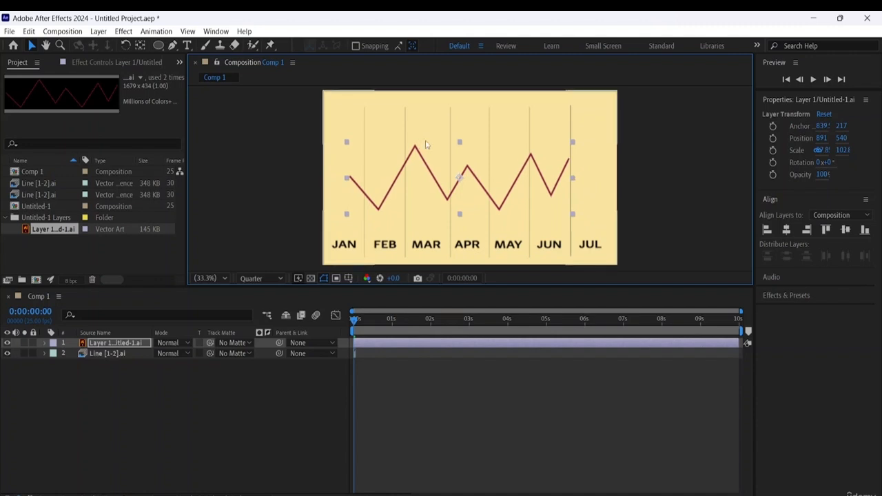
{"action": "key", "text": "Left"}
{"action": "key", "text": "Left"}
{"action": "key", "text": "Left"}
{"action": "key", "text": "Left"}
{"action": "key", "text": "Left"}
{"action": "key", "text": "Left"}
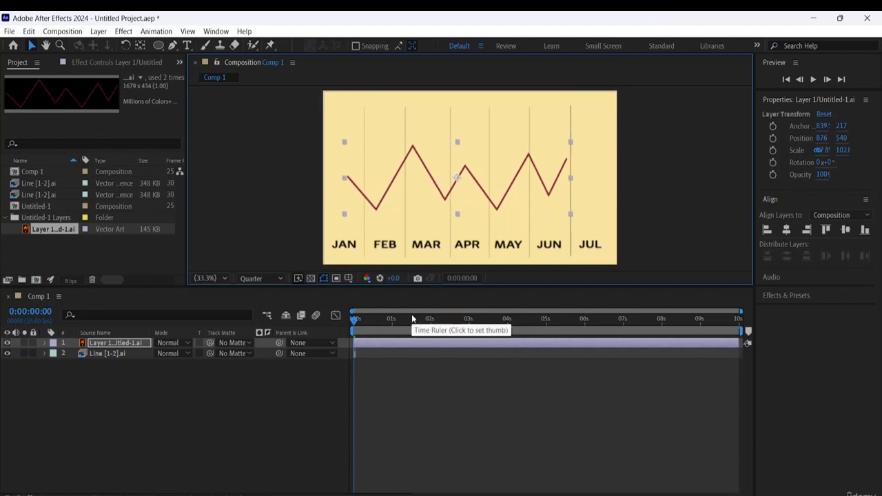
{"action": "key", "text": "Left"}
{"action": "key", "text": "Left"}
{"action": "key", "text": "Left"}
{"action": "key", "text": "Left"}
{"action": "key", "text": "Left"}
{"action": "key", "text": "Left"}
{"action": "key", "text": "Left"}
{"action": "key", "text": "Left"}
{"action": "key", "text": "Left"}
{"action": "key", "text": "Left"}
{"action": "key", "text": "Left"}
{"action": "key", "text": "Left"}
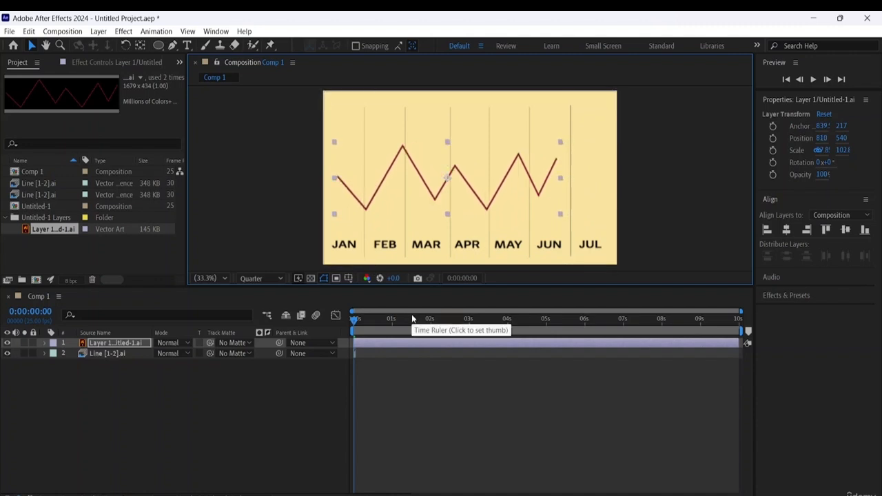
{"action": "key", "text": "Left"}
{"action": "key", "text": "Left"}
{"action": "key", "text": "Left"}
{"action": "key", "text": "Left"}
{"action": "key", "text": "Left"}
{"action": "key", "text": "Left"}
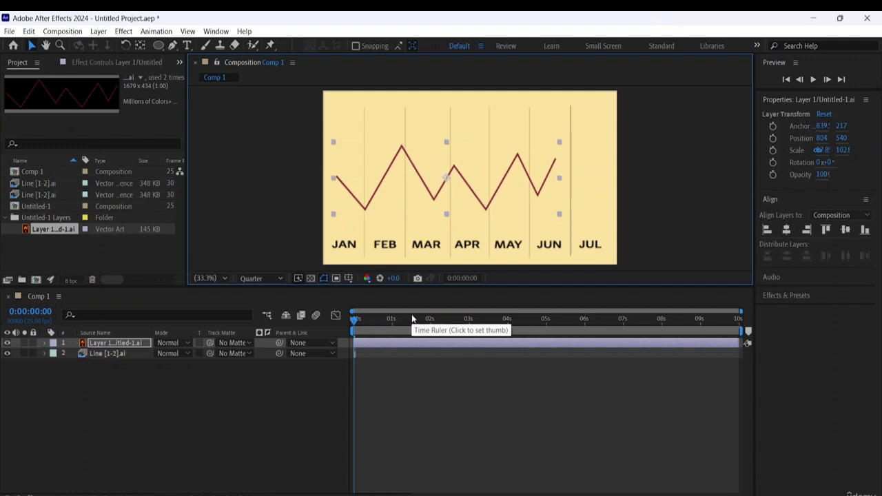
{"action": "key", "text": "Left"}
{"action": "key", "text": "Left"}
{"action": "key", "text": "Left"}
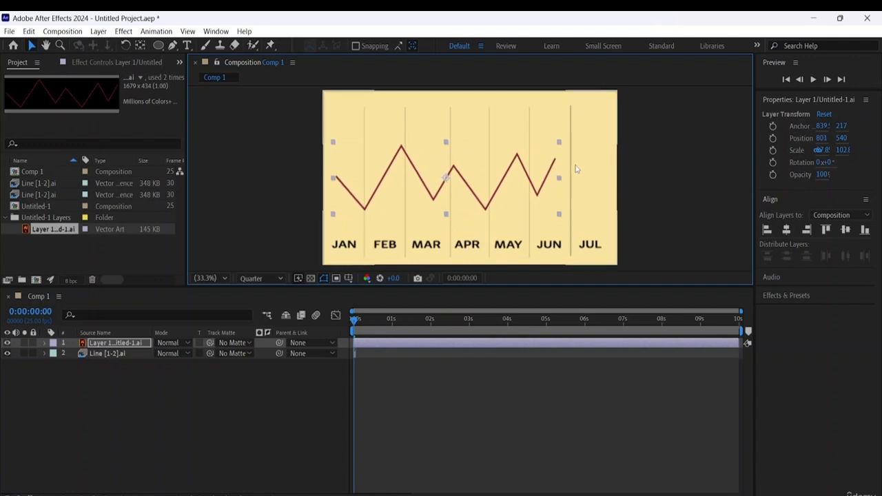
- Widen the zigzag layer to about 98.9% horizontal scale and nudge it to X 915, spanning JAN to JUL
{"action": "mouse_move", "coordinate": [559, 181]}
{"action": "left_mouse_down"}
{"action": "mouse_move", "coordinate": [586, 186]}
{"action": "mouse_move", "coordinate": [573, 182]}
{"action": "left_mouse_up"}
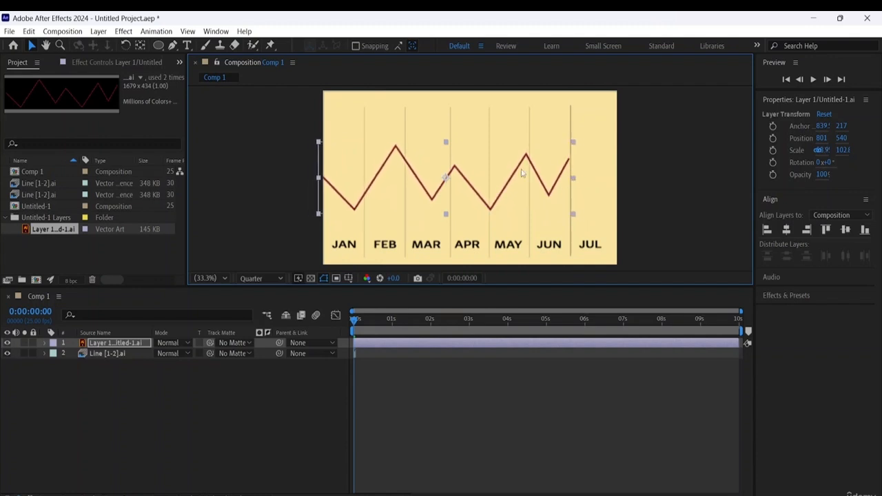
{"action": "key", "text": "Right"}
{"action": "key", "text": "Right"}
{"action": "key", "text": "Right"}
{"action": "key", "text": "Right"}
{"action": "key", "text": "Right"}
{"action": "key", "text": "Right"}
{"action": "key", "text": "Right"}
{"action": "key", "text": "Right"}
{"action": "key", "text": "Right"}
{"action": "key", "text": "Right"}
{"action": "key", "text": "Right"}
{"action": "key", "text": "Right"}
{"action": "key", "text": "Right"}
{"action": "key", "text": "Right"}
{"action": "key", "text": "Right"}
{"action": "key", "text": "Right"}
{"action": "key", "text": "Right"}
{"action": "key", "text": "Right"}
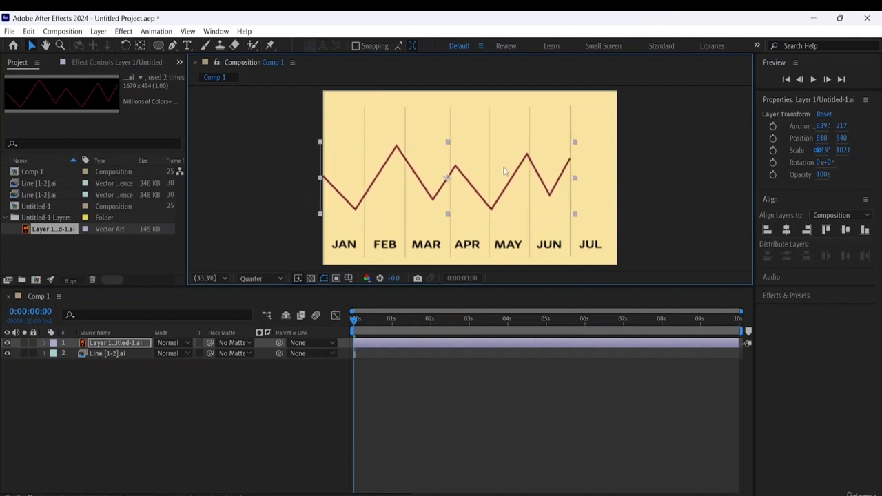
{"action": "key", "text": "Right"}
{"action": "key", "text": "Right"}
{"action": "key", "text": "Right"}
{"action": "key", "text": "Right"}
{"action": "key", "text": "Right"}
{"action": "key", "text": "Right"}
{"action": "key", "text": "Right"}
{"action": "key", "text": "Right"}
{"action": "key", "text": "Right"}
{"action": "key", "text": "Right"}
{"action": "key", "text": "Right"}
{"action": "key", "text": "Right"}
{"action": "key", "text": "Right"}
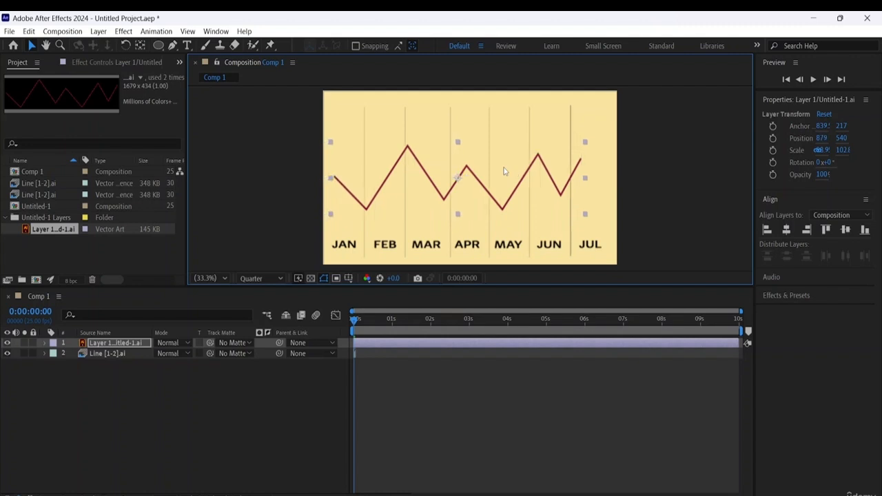
{"action": "key", "text": "Right"}
{"action": "key", "text": "Right"}
{"action": "key", "text": "Right"}
{"action": "key", "text": "Right"}
{"action": "key", "text": "Right"}
{"action": "key", "text": "Right"}
{"action": "key", "text": "Right"}
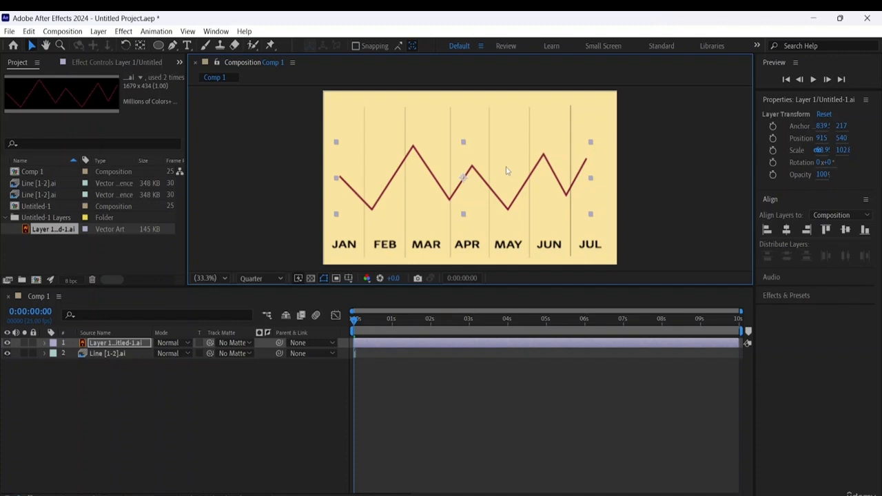
{"action": "left_click", "coordinate": [606, 212]}
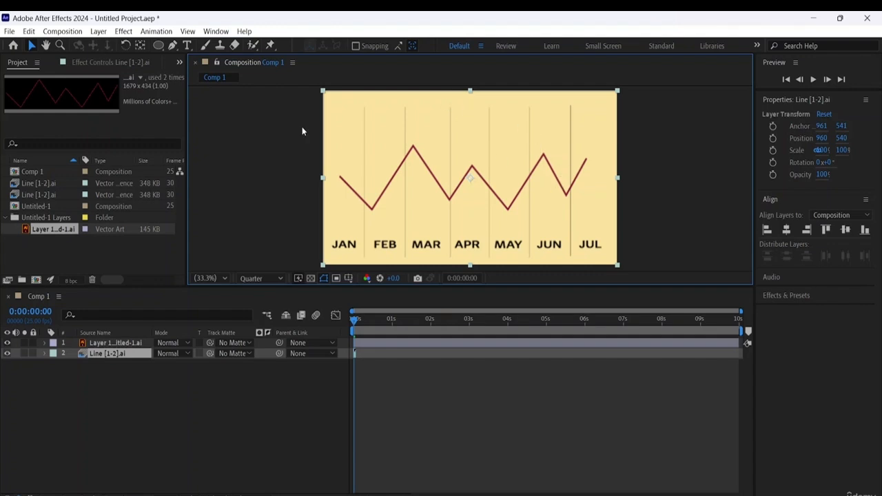
{"action": "left_click", "coordinate": [92, 370]}
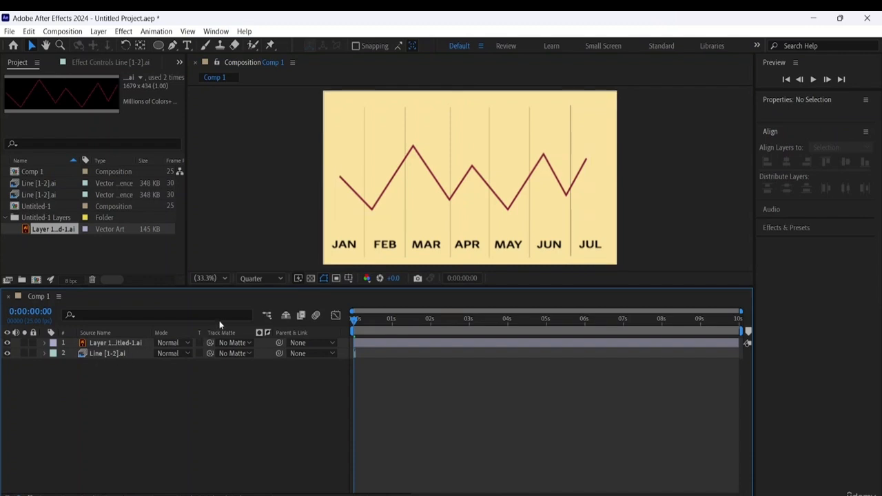
- Try a rectangular mask around the graph area on the Line [1-2].ai layer, and delete that mask again
{"action": "left_click", "coordinate": [156, 47]}
{"action": "left_click", "coordinate": [197, 45]}
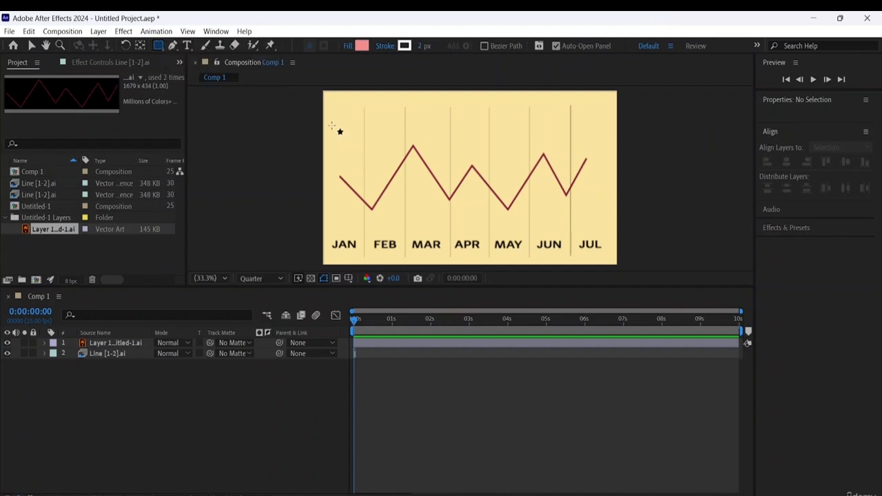
{"action": "left_click", "coordinate": [112, 355]}
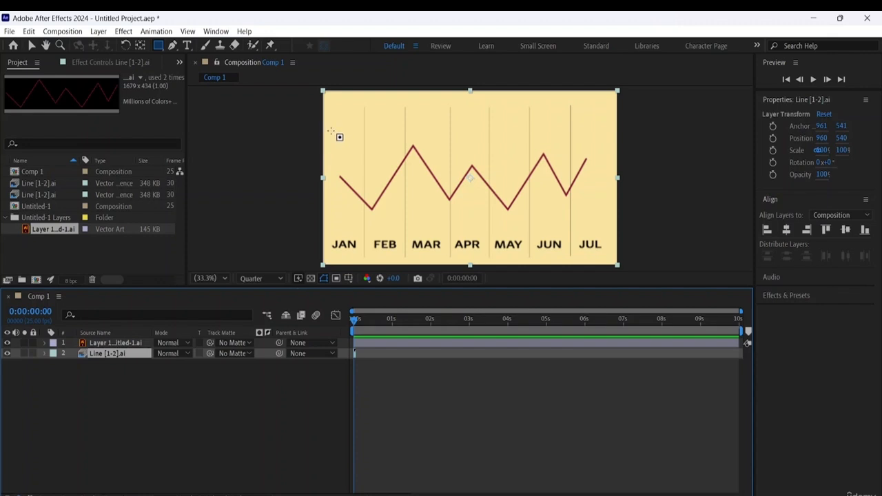
{"action": "left_click_drag", "start_coordinate": [334, 111], "coordinate": [605, 224]}
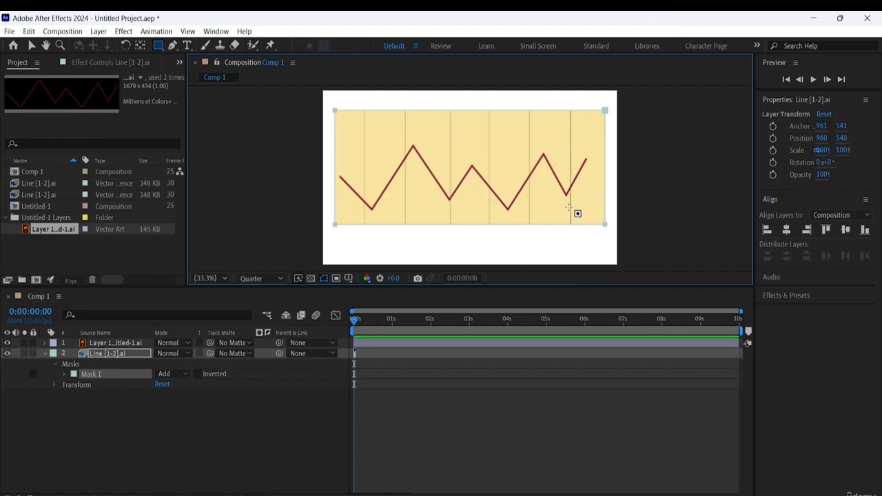
{"action": "left_click", "coordinate": [57, 364]}
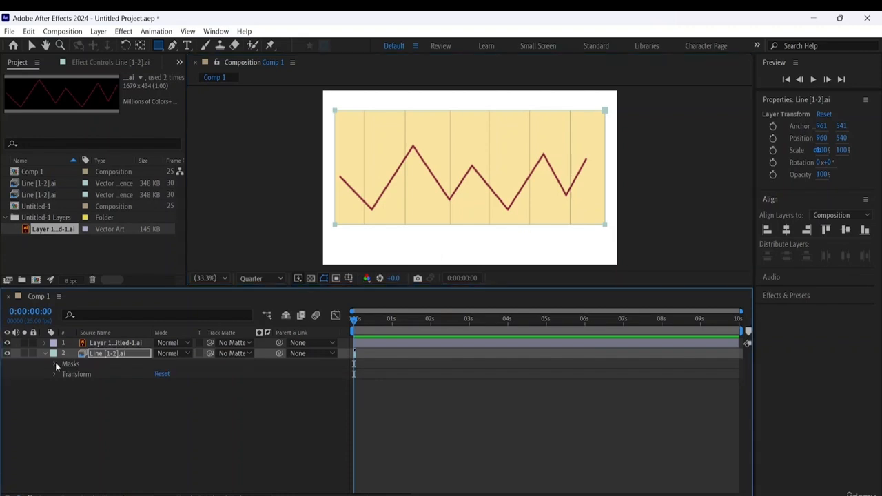
{"action": "left_click", "coordinate": [101, 343]}
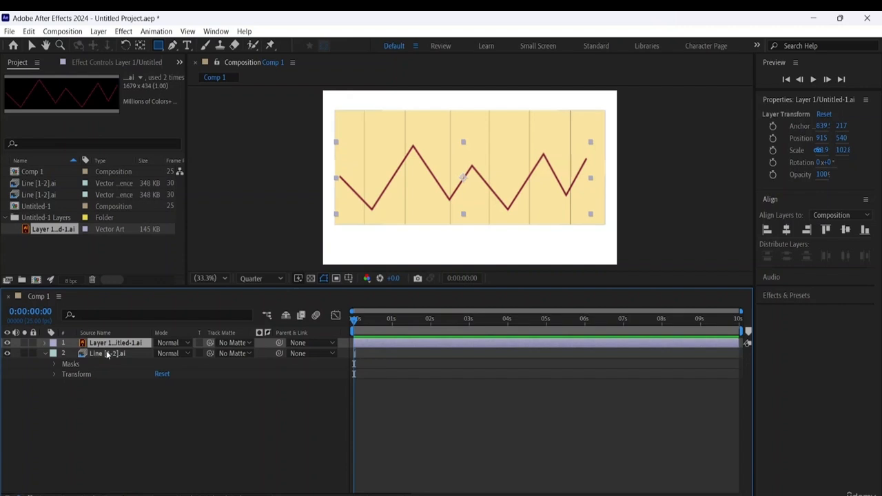
{"action": "left_click", "coordinate": [107, 353]}
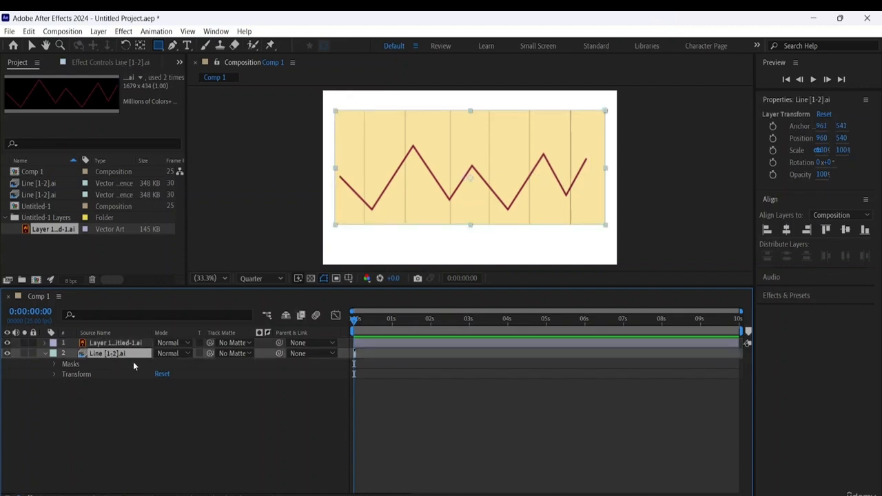
{"action": "left_click", "coordinate": [71, 364]}
{"action": "key", "text": "Delete"}
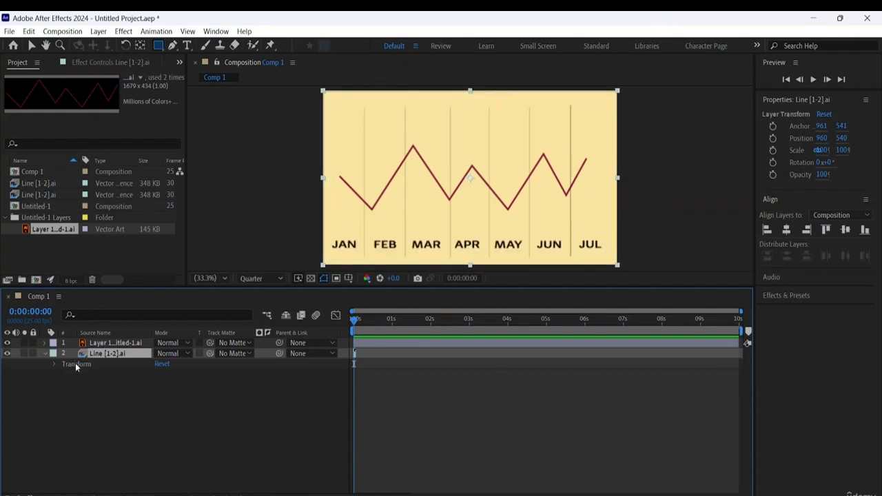
- Draw a rectangular mask enclosing the whole zigzag line on the Layer 1/Untitled-1.ai layer
{"action": "left_click", "coordinate": [109, 342]}
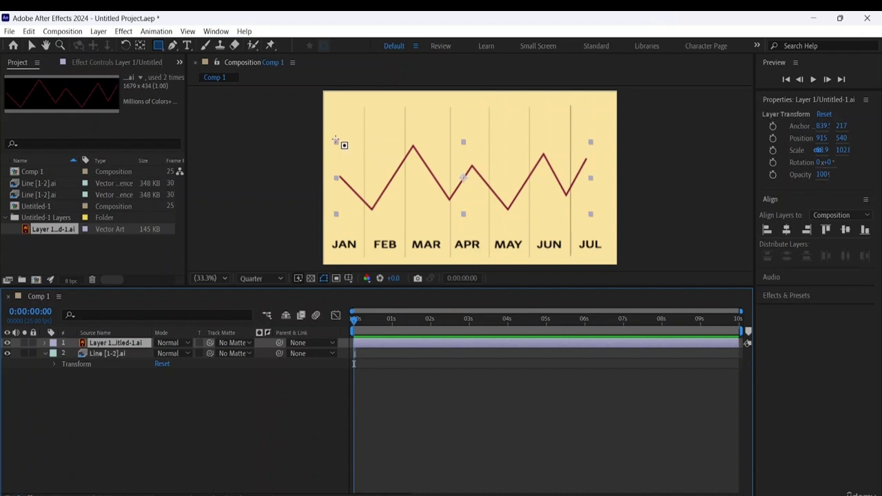
{"action": "left_click_drag", "start_coordinate": [335, 142], "coordinate": [598, 224]}
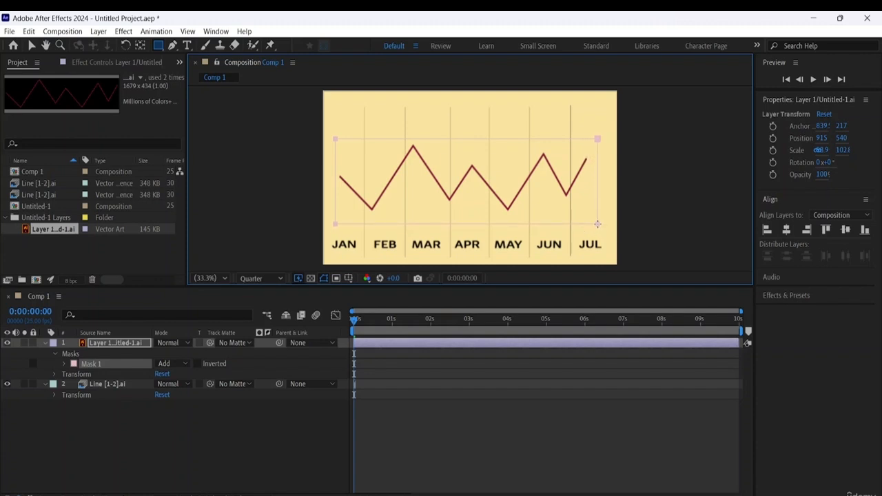
- Narrow Mask 1 on the zigzag layer to a thin strip above JAN, hiding nearly the whole line
{"action": "left_click", "coordinate": [31, 46]}
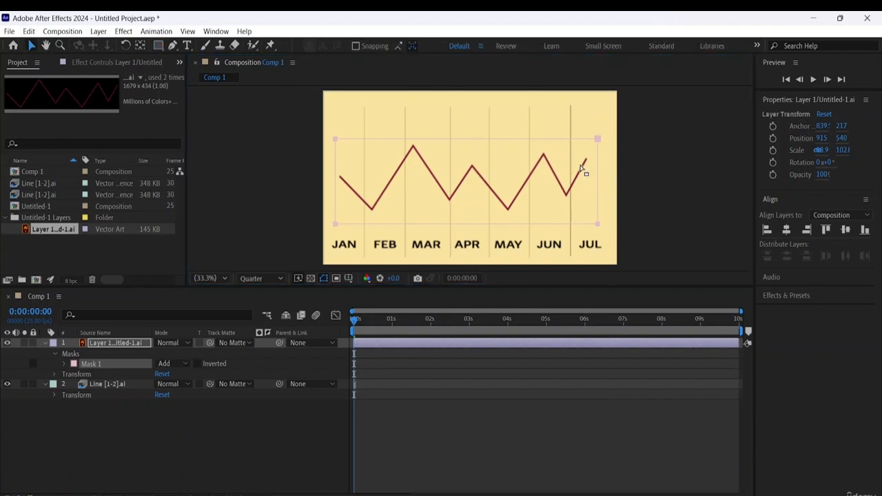
{"action": "left_click", "coordinate": [598, 139]}
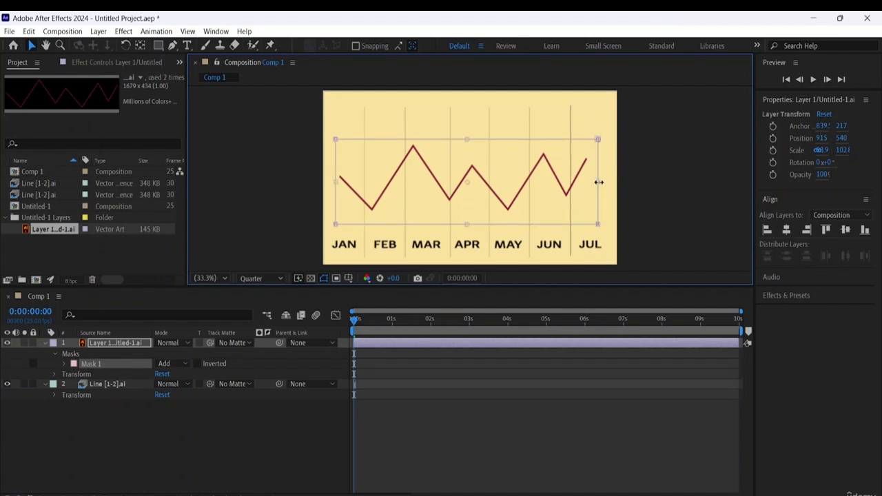
{"action": "left_click_drag", "start_coordinate": [599, 182], "coordinate": [339, 174]}
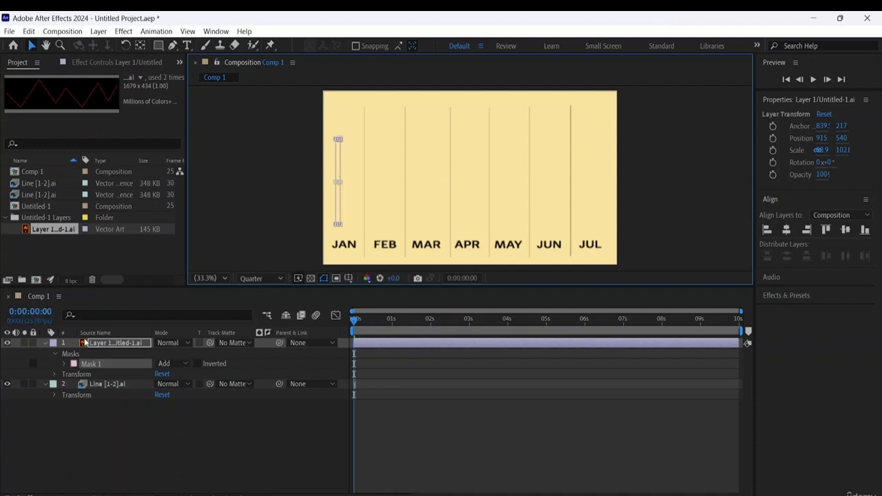
- Keyframe Mask 1's path at 0:00:00:00 and widen the mask at 0:00:00:13 to just past the line's first low point
{"action": "left_click", "coordinate": [64, 363]}
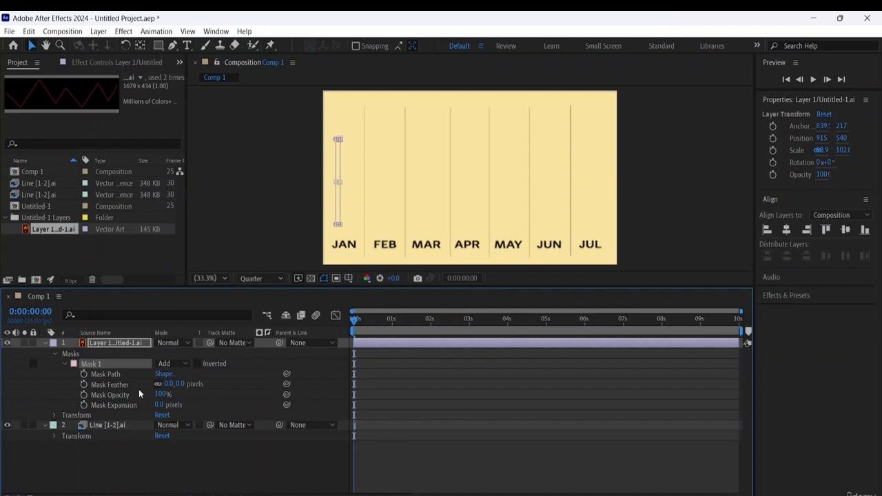
{"action": "left_click", "coordinate": [84, 374]}
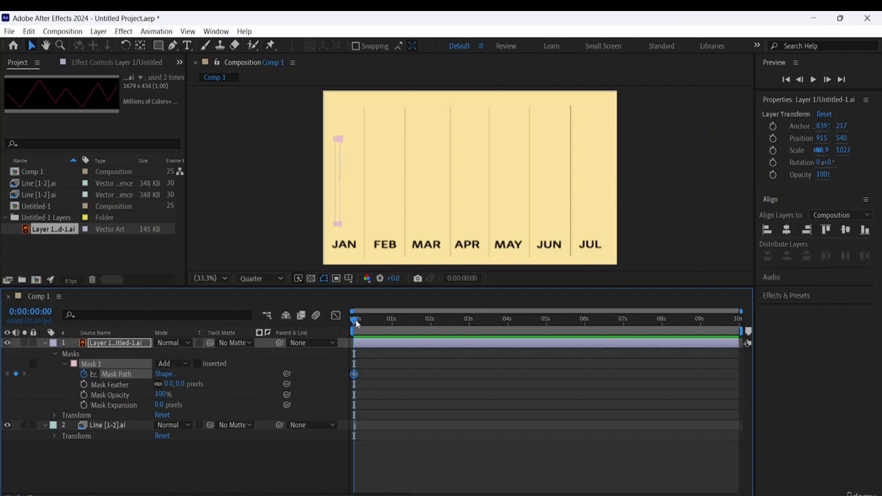
{"action": "left_click_drag", "start_coordinate": [356, 322], "coordinate": [380, 331]}
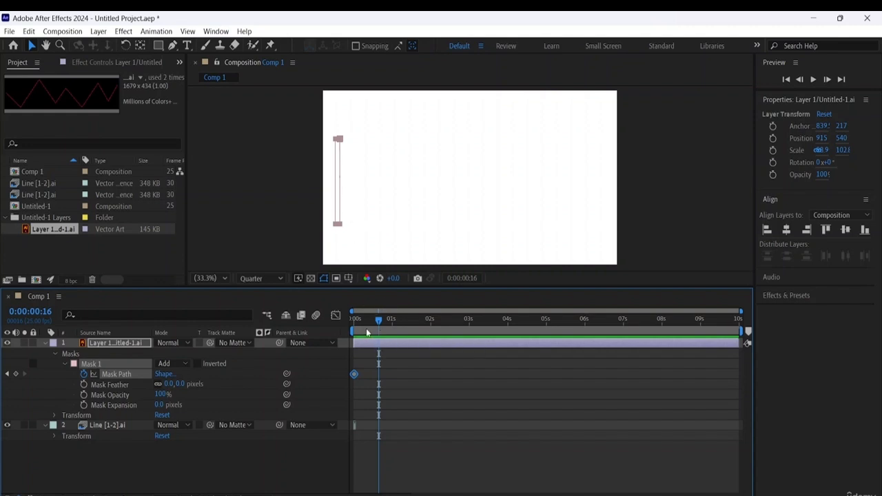
{"action": "mouse_move", "coordinate": [379, 322]}
{"action": "left_mouse_down"}
{"action": "mouse_move", "coordinate": [342, 315]}
{"action": "mouse_move", "coordinate": [373, 329]}
{"action": "left_mouse_up"}
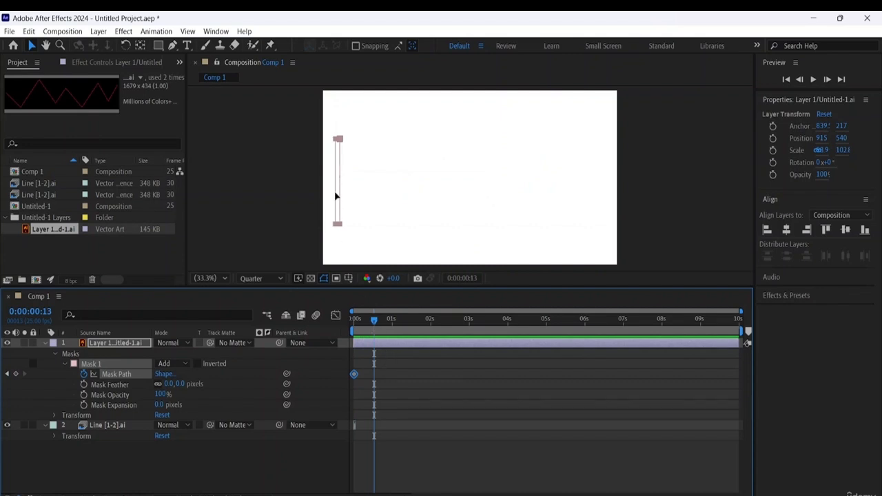
{"action": "left_click", "coordinate": [338, 140]}
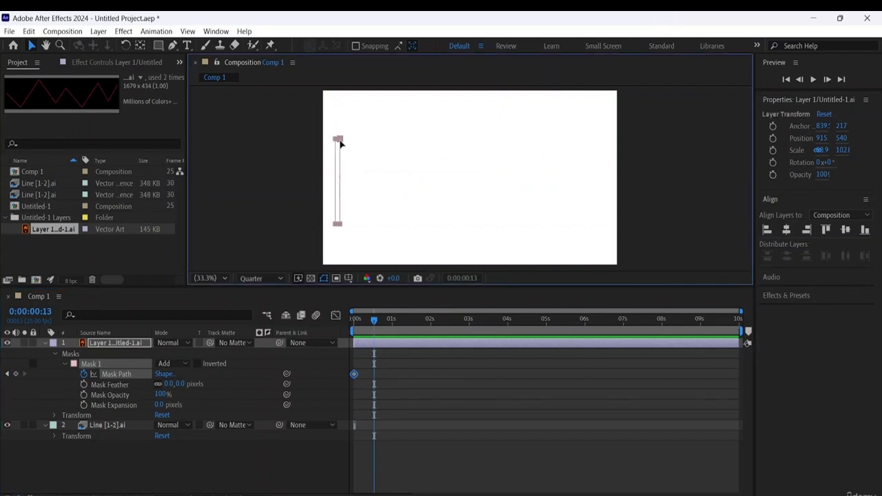
{"action": "double_click", "coordinate": [339, 141]}
{"action": "left_click_drag", "start_coordinate": [340, 182], "coordinate": [376, 186]}
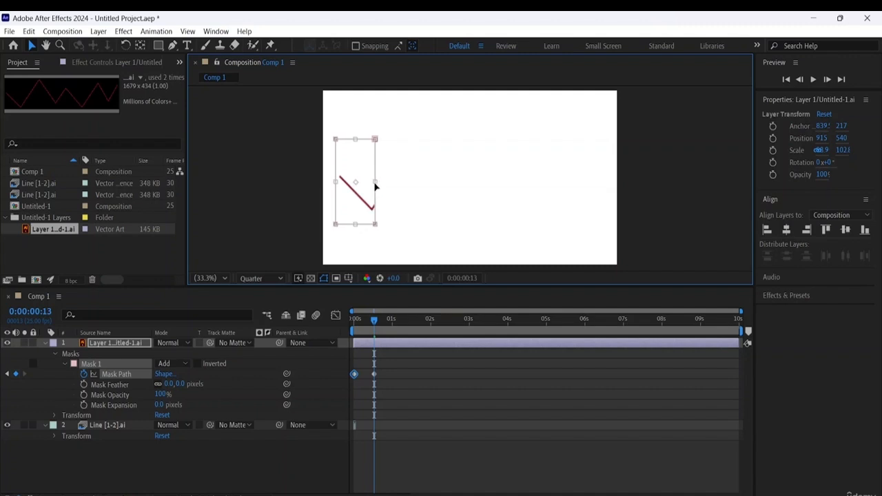
- Play back the mask reveal from the start of Comp 1 to check the line and the chart background
{"action": "left_click", "coordinate": [135, 466]}
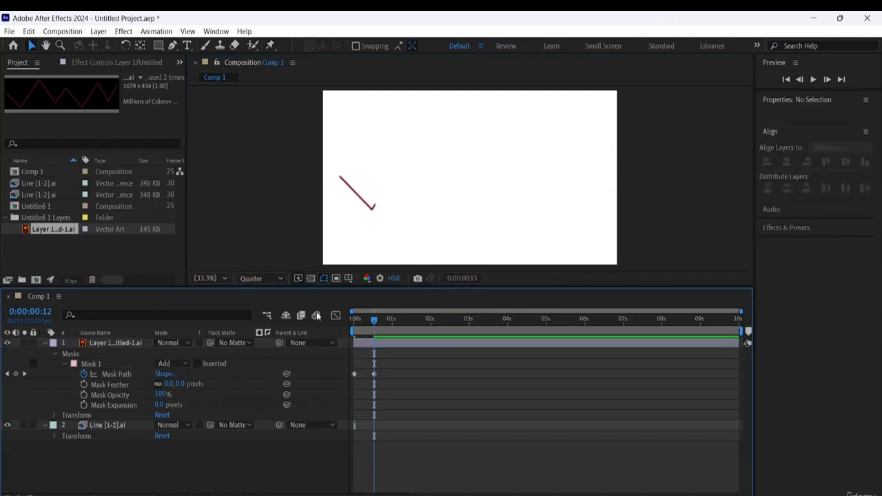
{"action": "key", "text": "Home"}
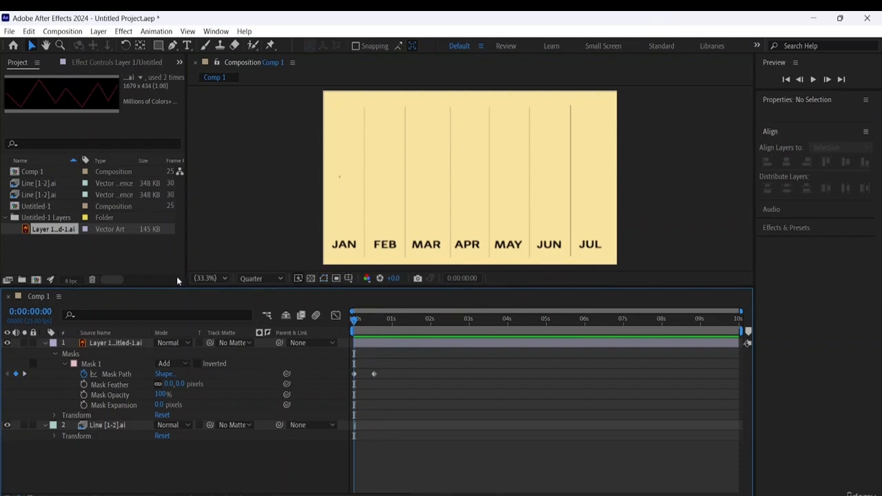
{"action": "key", "text": "space"}
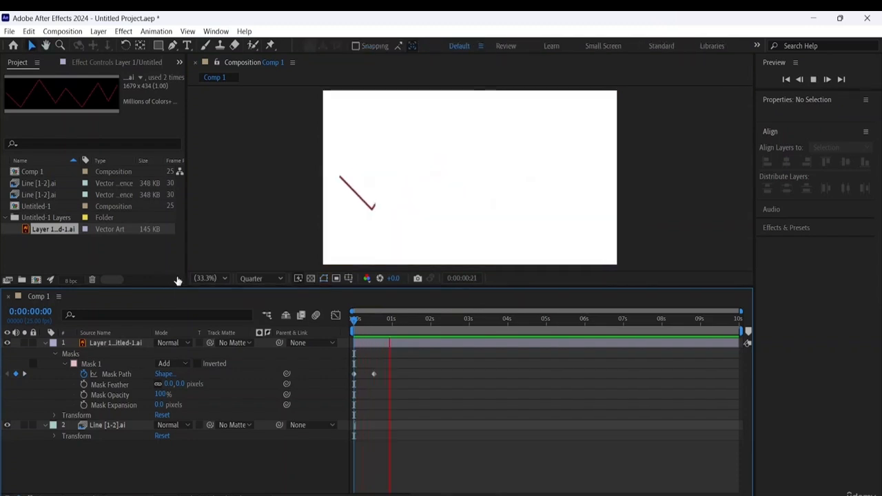
{"action": "left_click", "coordinate": [404, 318]}
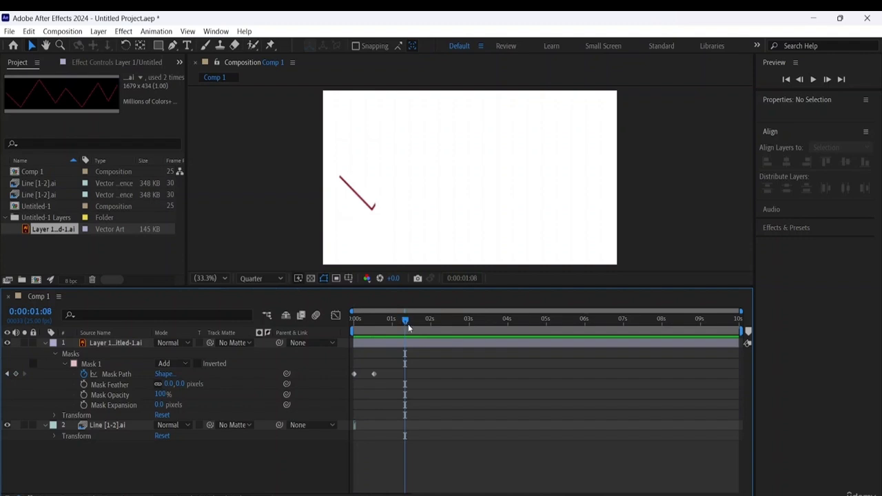
{"action": "left_click_drag", "start_coordinate": [403, 320], "coordinate": [354, 319]}
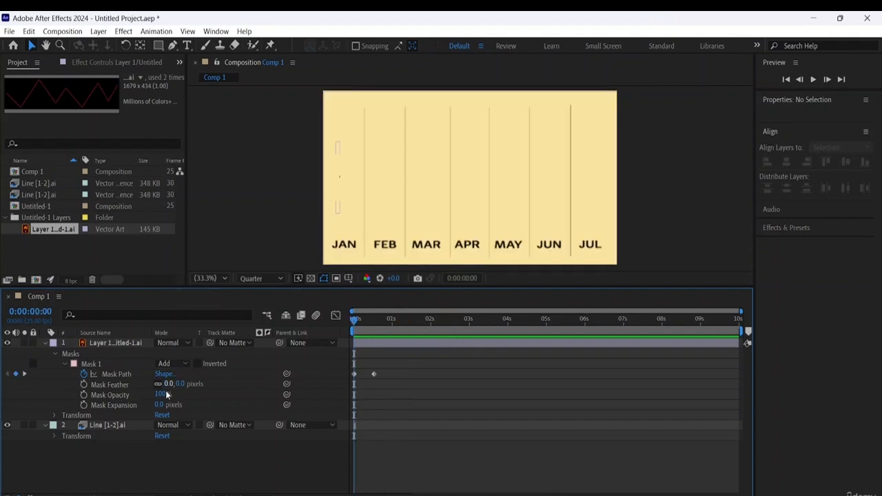
{"action": "left_click", "coordinate": [45, 425]}
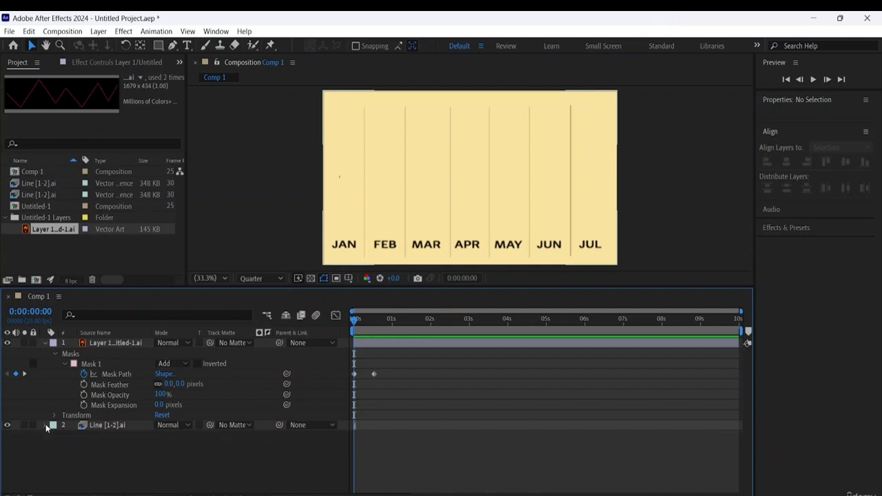
{"action": "left_click", "coordinate": [124, 343]}
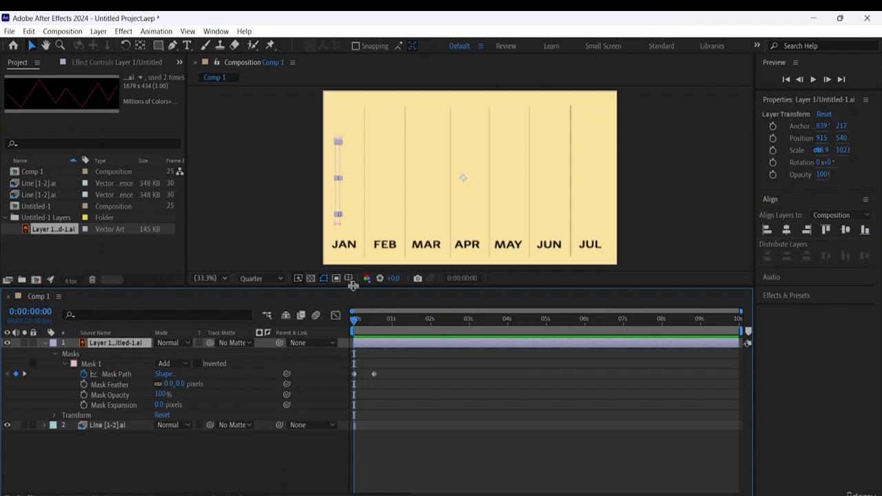
{"action": "key", "text": "space"}
{"action": "key", "text": "space"}
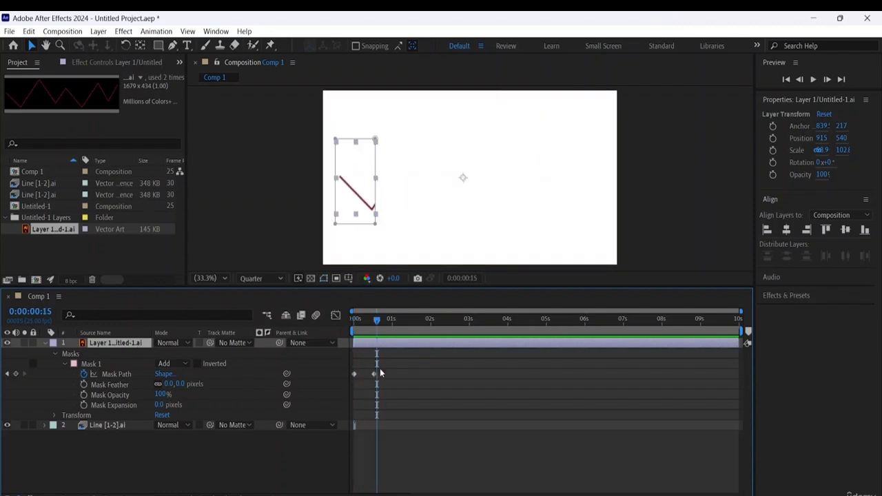
- Delete both Mask Path keyframes from Mask 1 on the zigzag layer
{"action": "left_click", "coordinate": [375, 374]}
{"action": "key", "text": "Delete"}
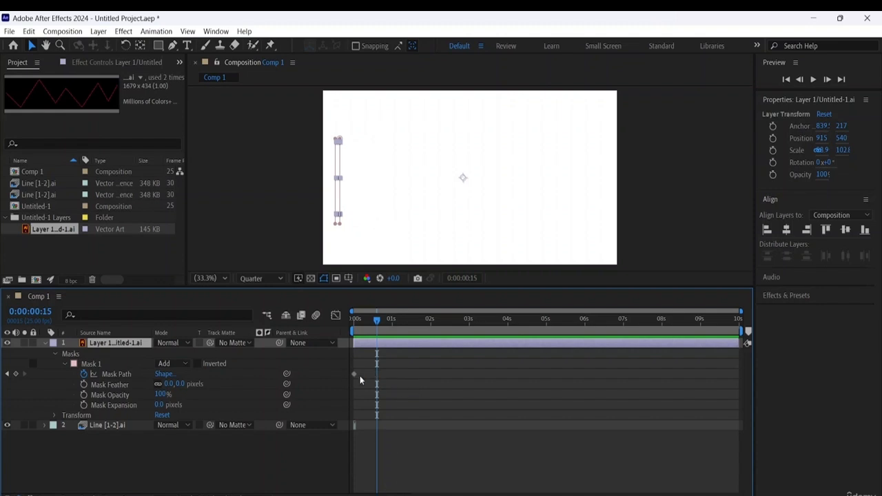
{"action": "left_click", "coordinate": [357, 373]}
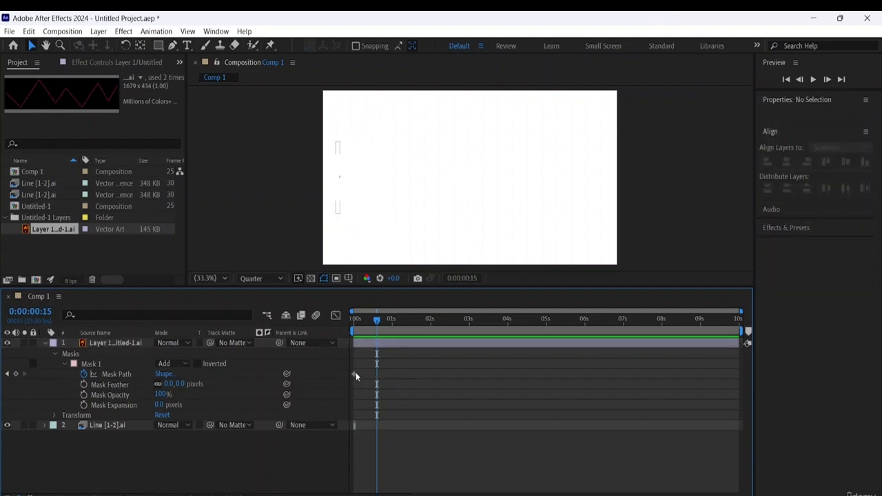
{"action": "left_click", "coordinate": [354, 375]}
{"action": "key", "text": "Delete"}
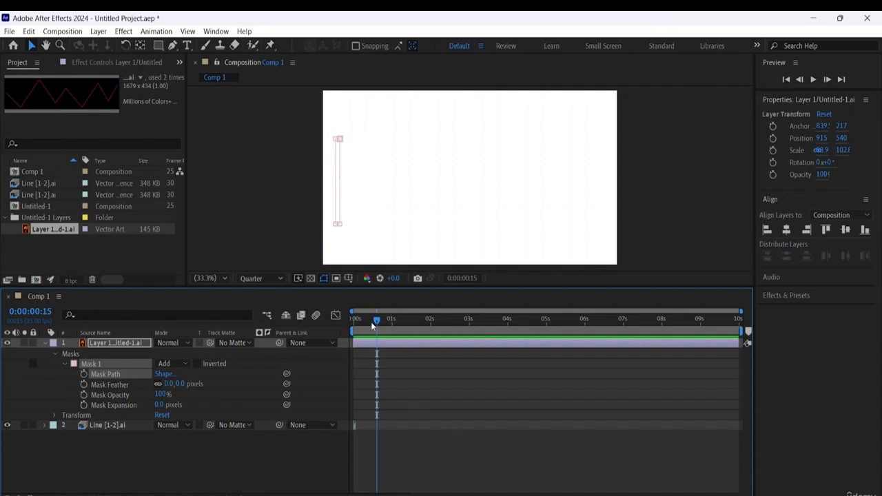
- Preview the composition from 0:00:00:00 without mask keyframes to check how long the chart background stays visible
{"action": "left_click_drag", "start_coordinate": [370, 322], "coordinate": [251, 313]}
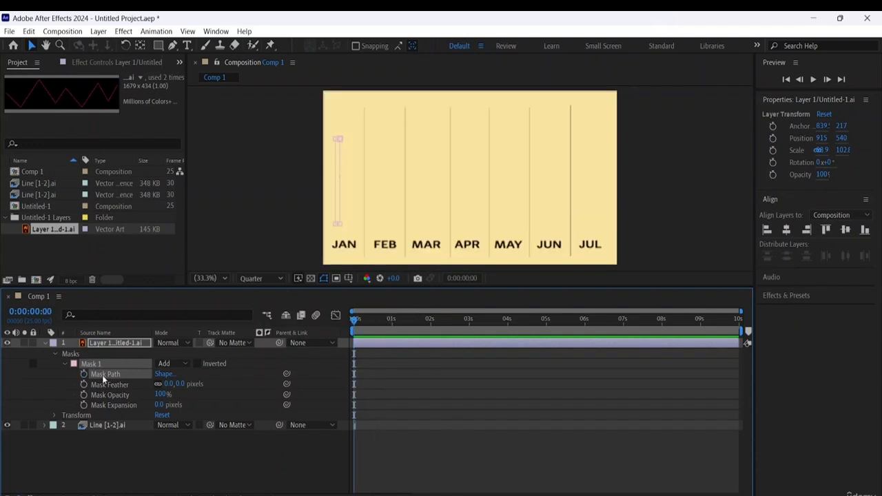
{"action": "key", "text": "space"}
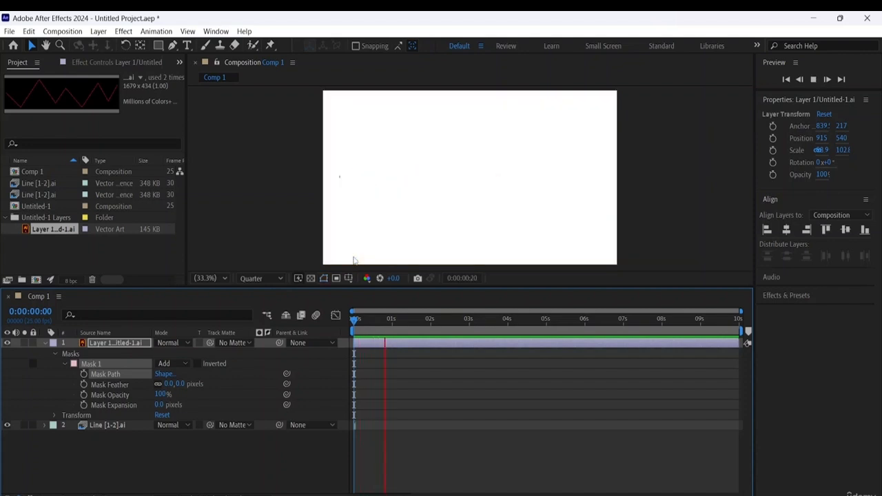
{"action": "key", "text": "space"}
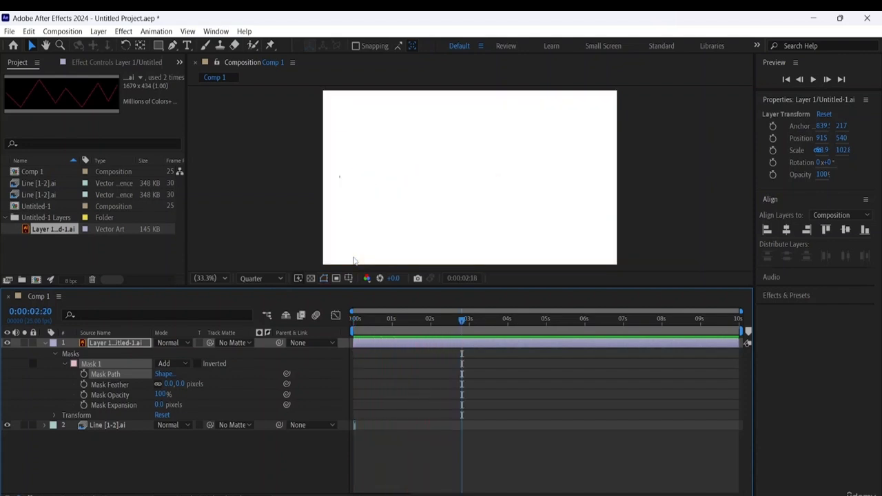
- Collapse Mask 1 and delete the Line [1-2].ai chart layer from Comp 1
{"action": "left_click", "coordinate": [67, 364]}
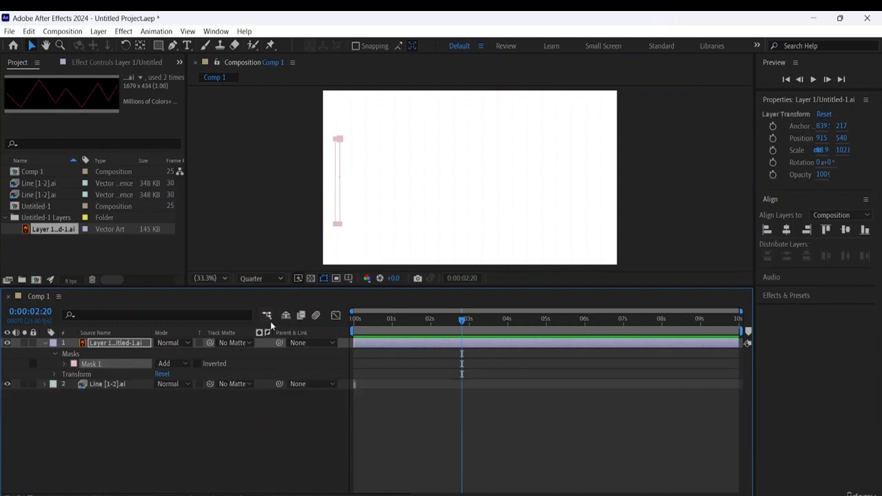
{"action": "left_click", "coordinate": [44, 384]}
{"action": "left_click", "coordinate": [88, 385]}
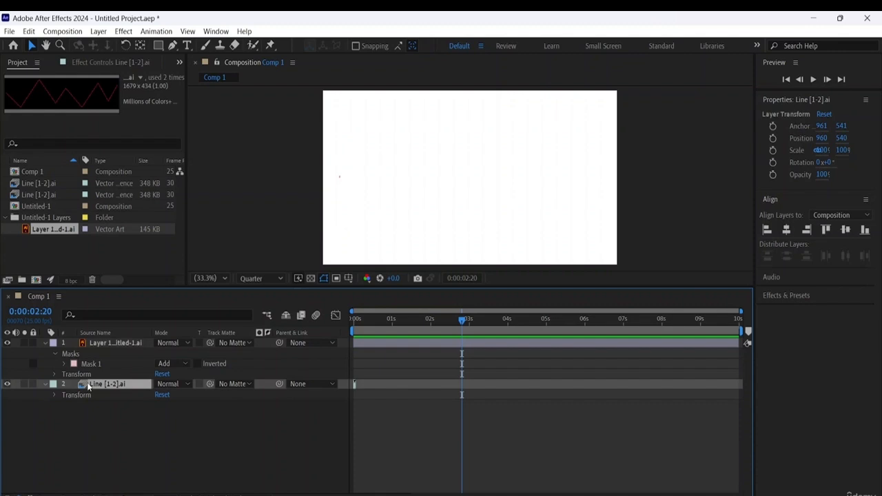
{"action": "key", "text": "Delete"}
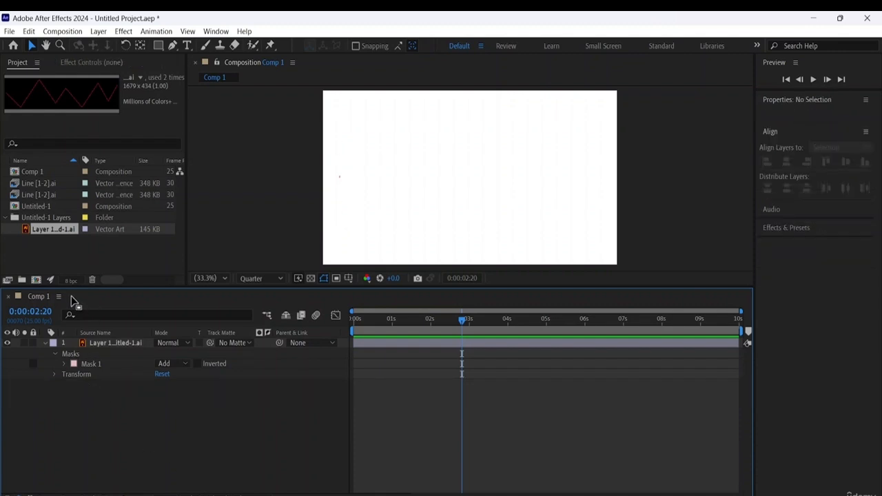
- Import Line 1 as footage with Illustrator/PDF/EPS Sequence enabled, and place it beneath the zigzag layer in Comp 1
{"action": "right_click", "coordinate": [49, 244]}
{"action": "mouse_move", "coordinate": [123, 304]}
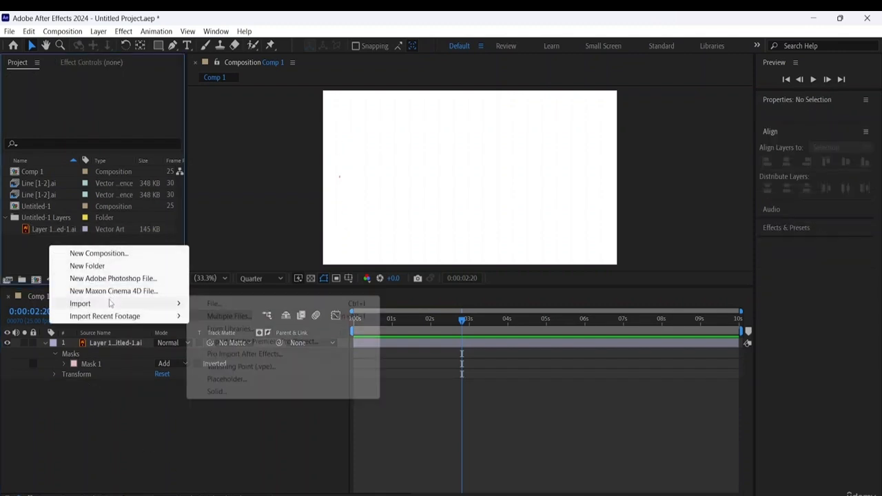
{"action": "left_click", "coordinate": [211, 303]}
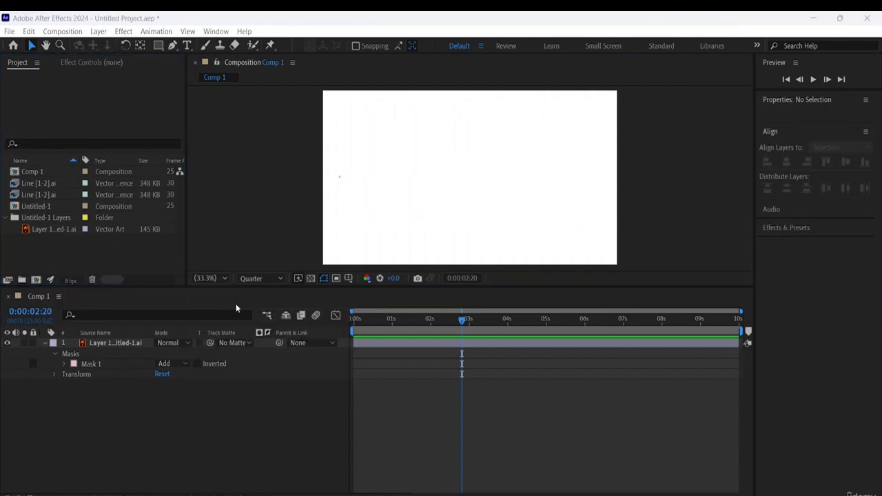
{"action": "scroll", "coordinate": [197, 141], "scroll_direction": "down", "scroll_amount": 3}
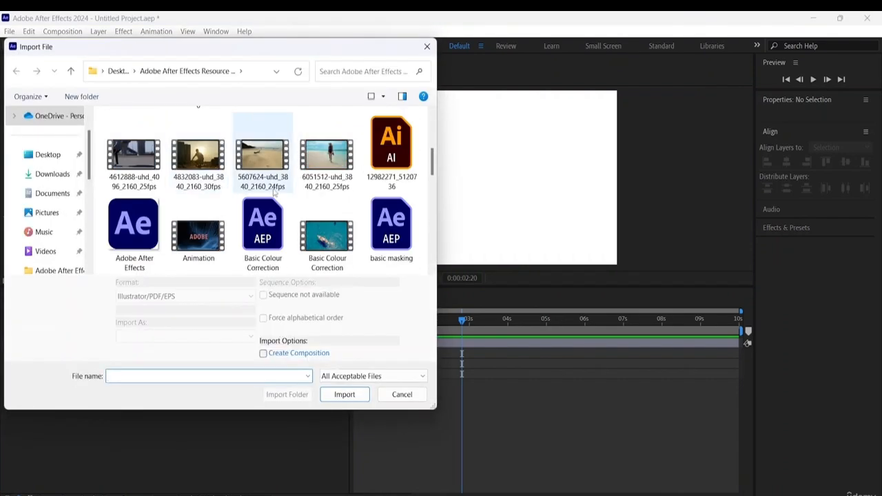
{"action": "scroll", "coordinate": [268, 173], "scroll_direction": "down", "scroll_amount": 2}
{"action": "left_click", "coordinate": [193, 234]}
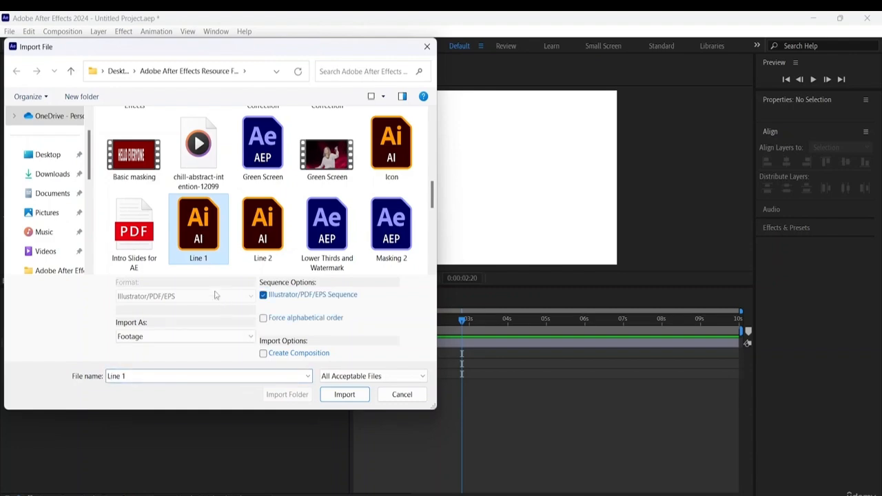
{"action": "left_click", "coordinate": [342, 396]}
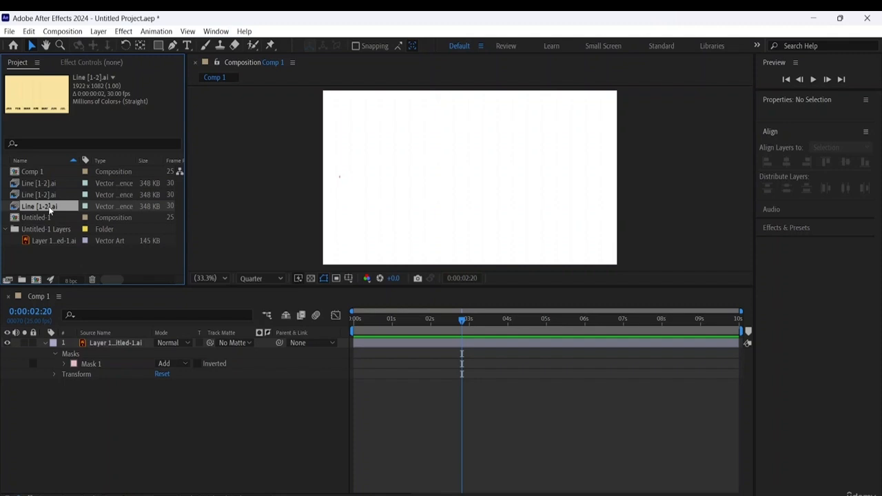
{"action": "left_click_drag", "start_coordinate": [43, 206], "coordinate": [75, 377]}
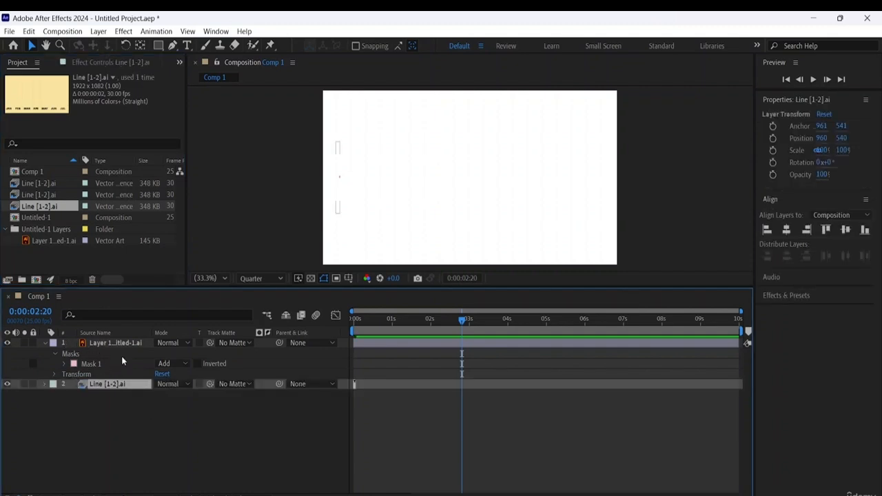
- Play Comp 1 from the start to check how long the newly added chart layer lasts
{"action": "key", "text": "Home"}
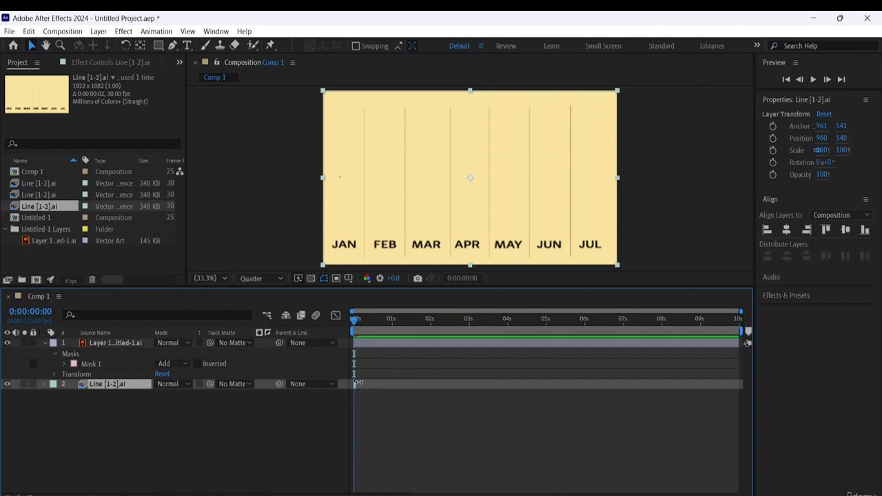
{"action": "key", "text": "h"}
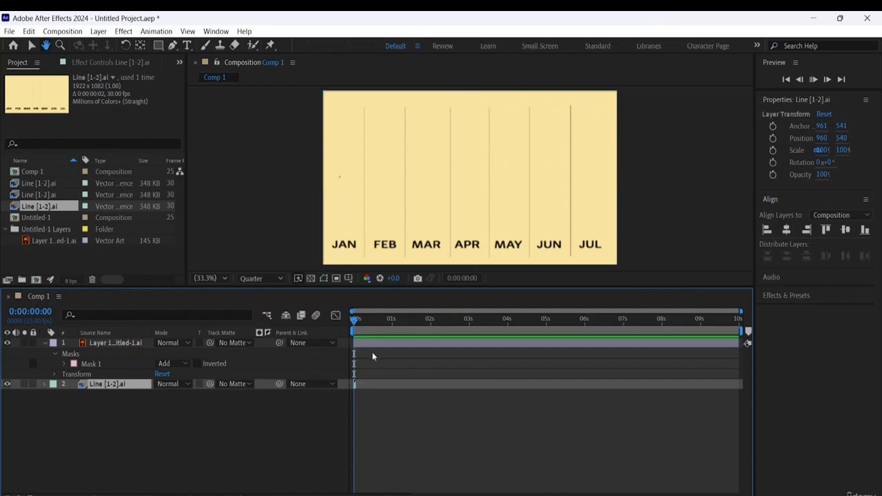
{"action": "key", "text": "space"}
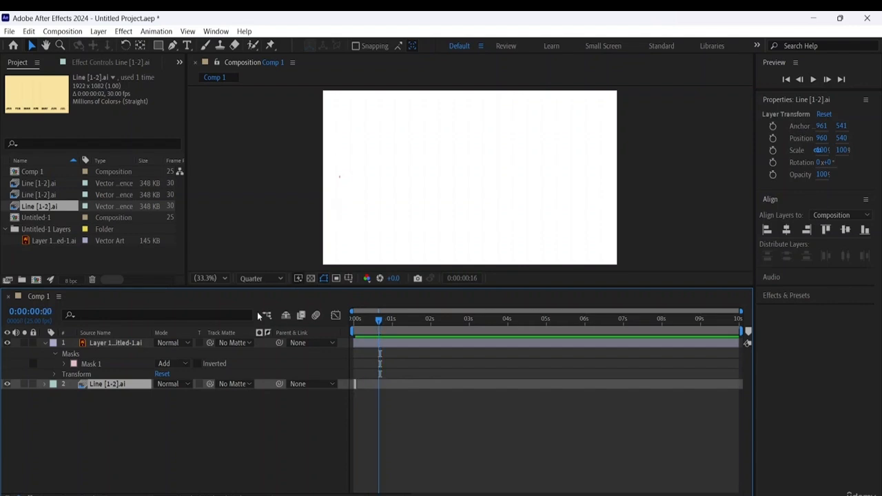
- Stop playback and widen Mask 1 on the zigzag layer at 0:00:01:00 to span the whole line from JAN to JUL
{"action": "key", "text": "space"}
{"action": "left_click", "coordinate": [90, 364]}
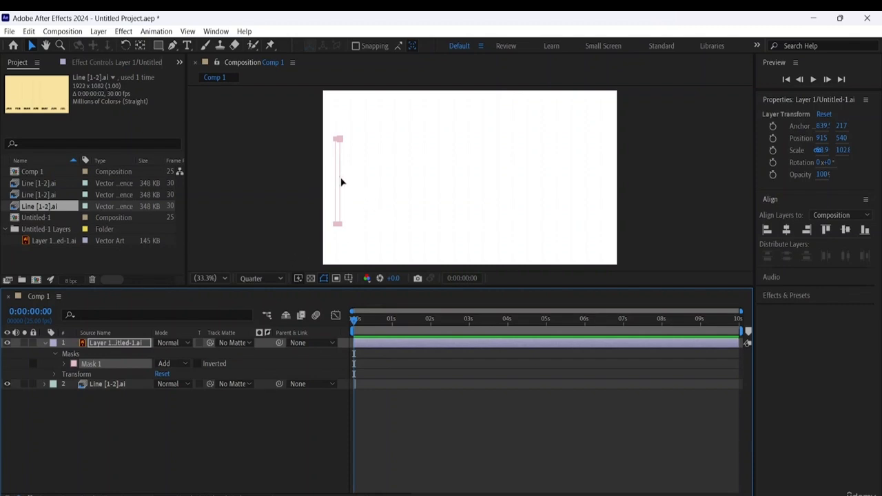
{"action": "left_click", "coordinate": [343, 141]}
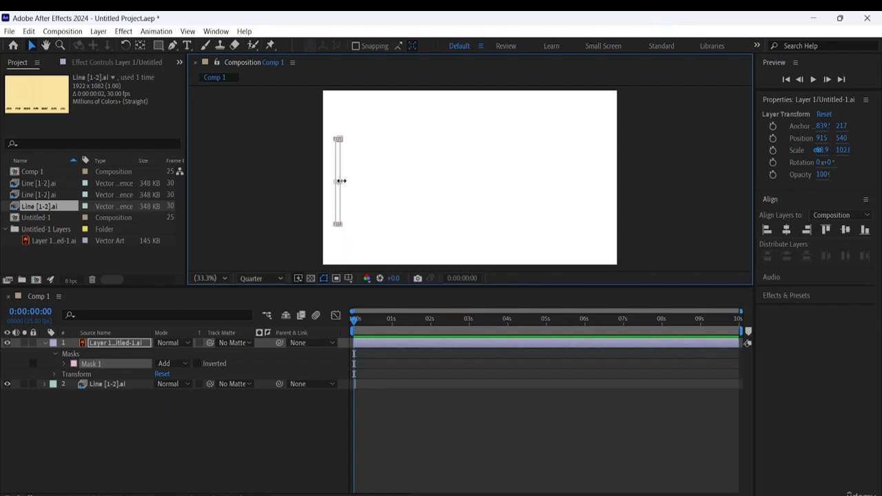
{"action": "mouse_move", "coordinate": [341, 181]}
{"action": "left_mouse_down"}
{"action": "mouse_move", "coordinate": [606, 195]}
{"action": "mouse_move", "coordinate": [354, 187]}
{"action": "mouse_move", "coordinate": [338, 179]}
{"action": "left_mouse_up"}
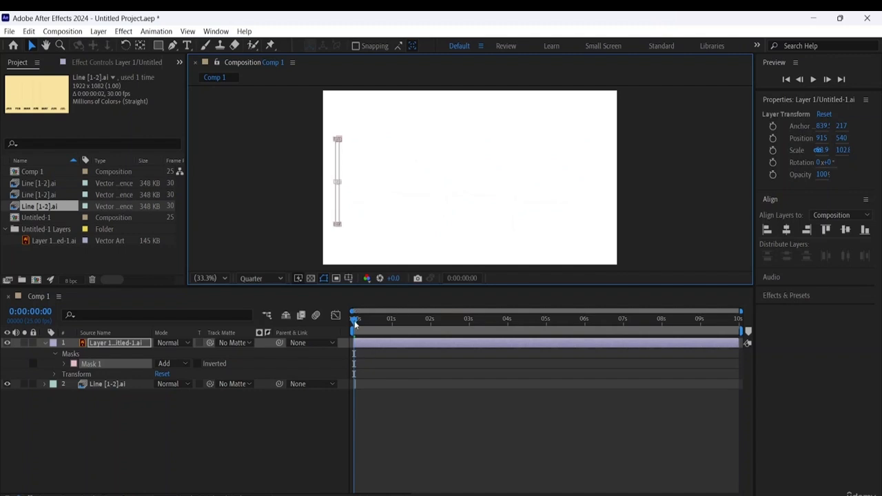
{"action": "left_click_drag", "start_coordinate": [354, 321], "coordinate": [393, 319]}
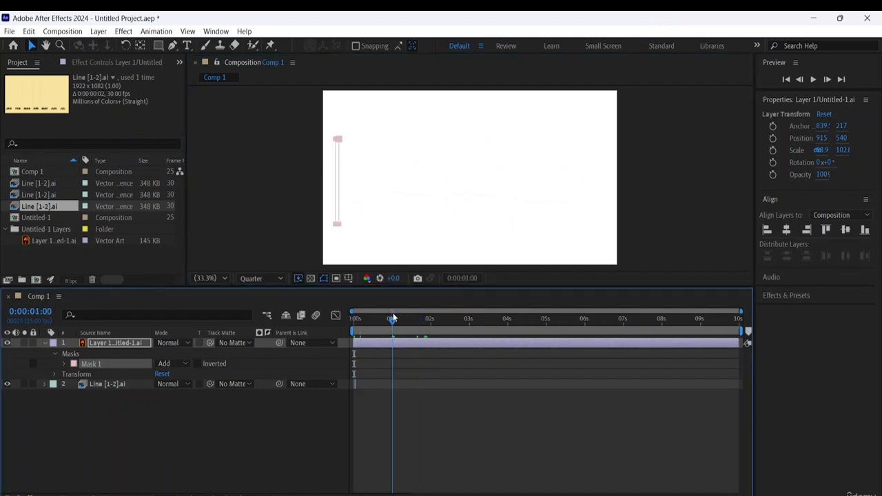
{"action": "left_click", "coordinate": [348, 173]}
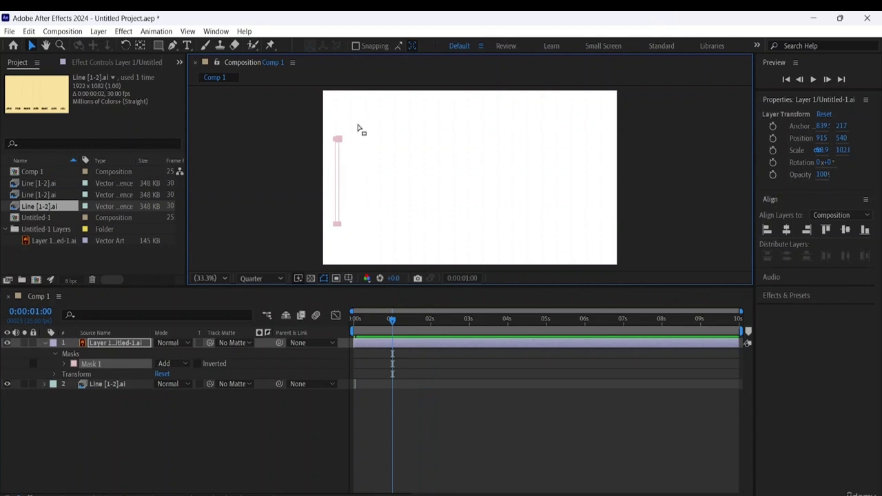
{"action": "left_click", "coordinate": [341, 141]}
{"action": "left_click_drag", "start_coordinate": [339, 182], "coordinate": [596, 189]}
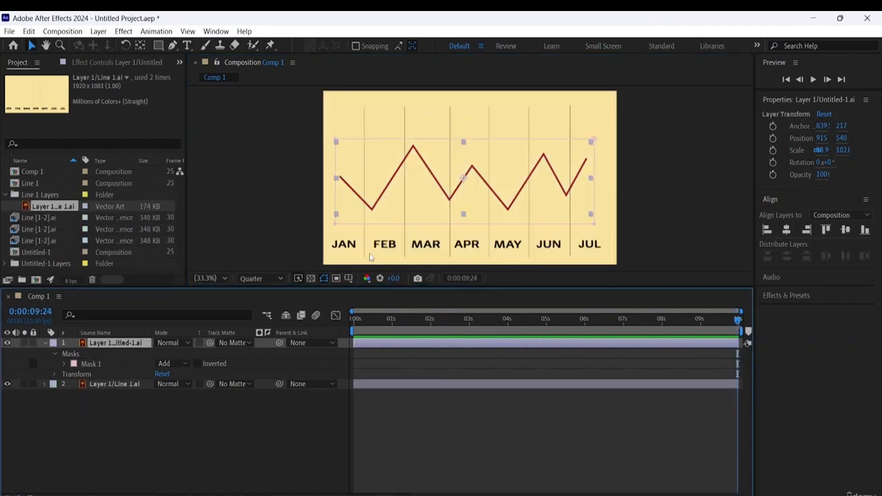
- Replace Mask 1 on the zigzag layer at 0:00:00:00 with a narrow rectangular mask just before the line's starting point
{"action": "left_click_drag", "start_coordinate": [739, 320], "coordinate": [73, 305]}
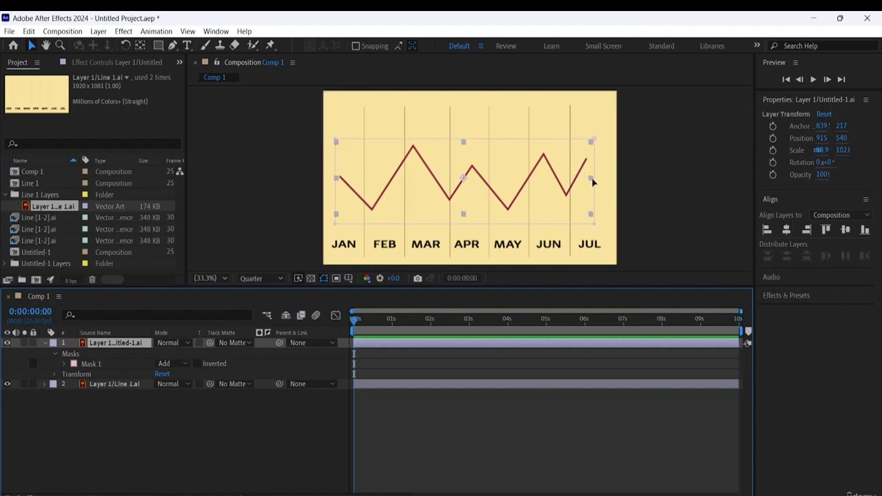
{"action": "left_click", "coordinate": [93, 362]}
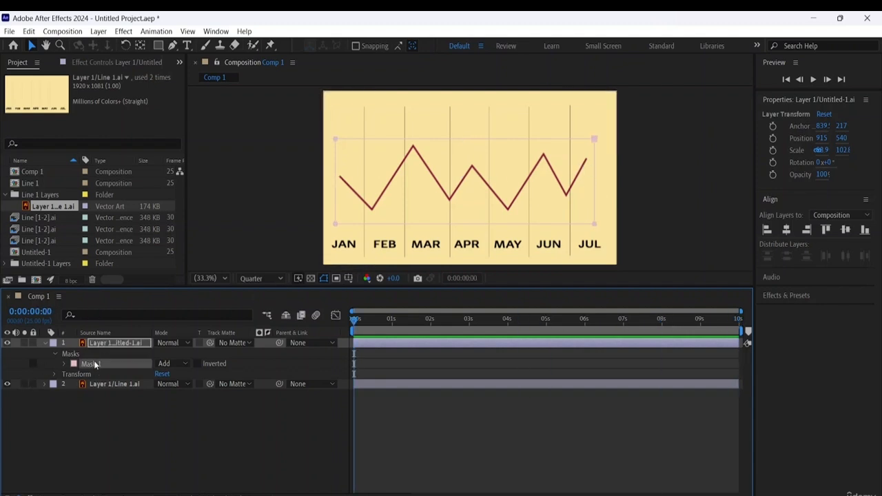
{"action": "key", "text": "Delete"}
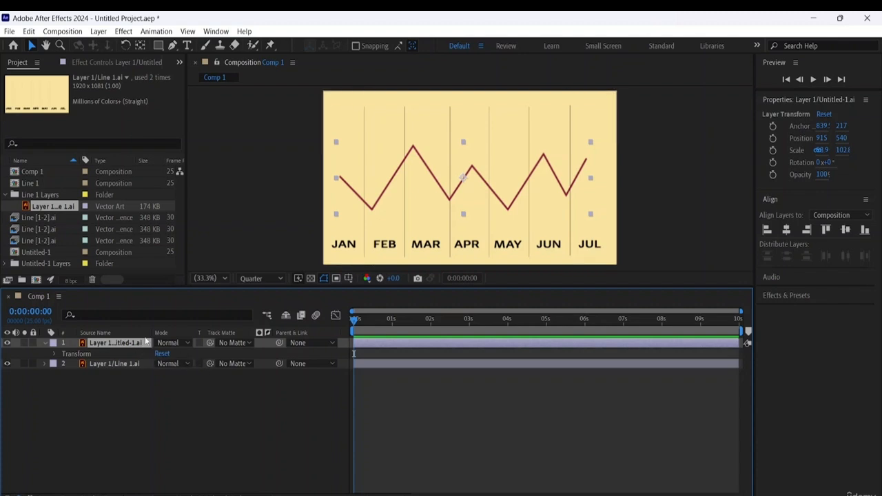
{"action": "left_click", "coordinate": [157, 45]}
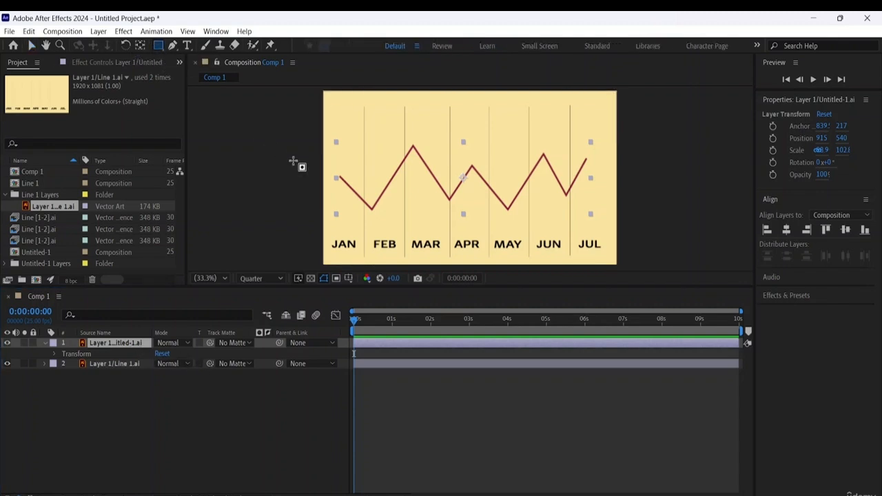
{"action": "left_click", "coordinate": [328, 132]}
{"action": "left_click_drag", "start_coordinate": [329, 132], "coordinate": [337, 228]}
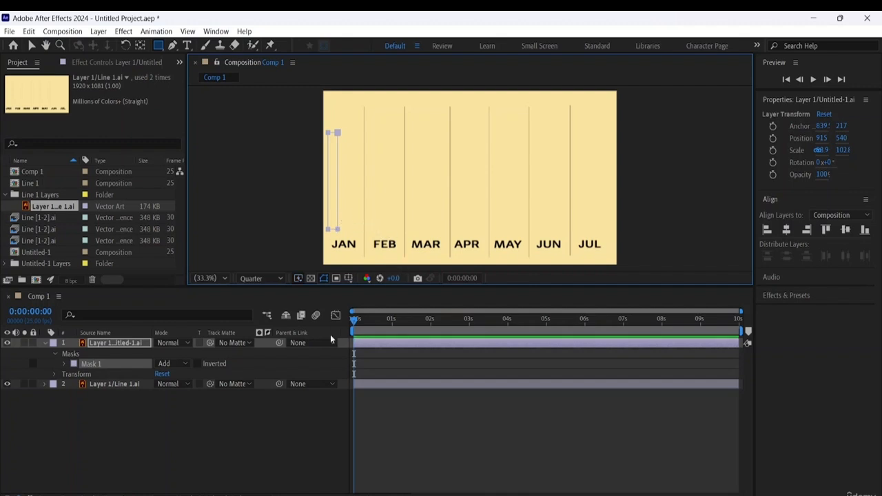
- Start Mask Path keyframing at 0:00:00:00, and widen the mask to the JAN–FEB divider at 0:00:00:21
{"action": "left_click", "coordinate": [64, 363]}
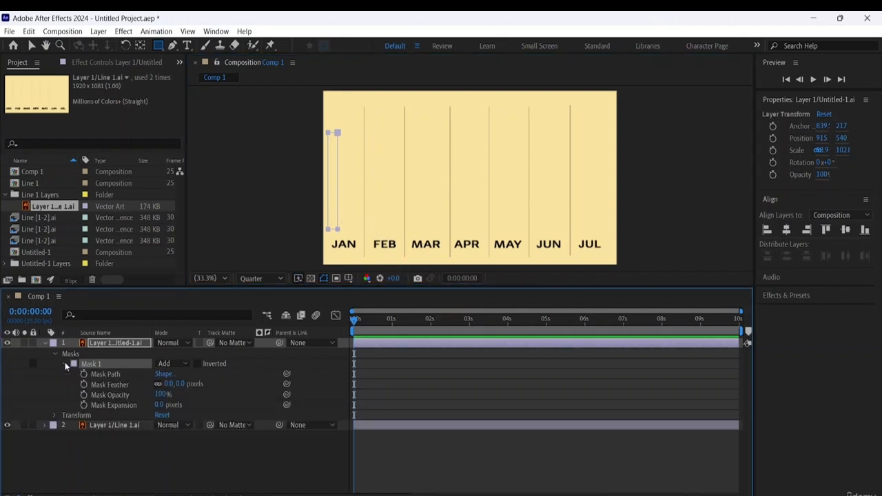
{"action": "left_click", "coordinate": [84, 375]}
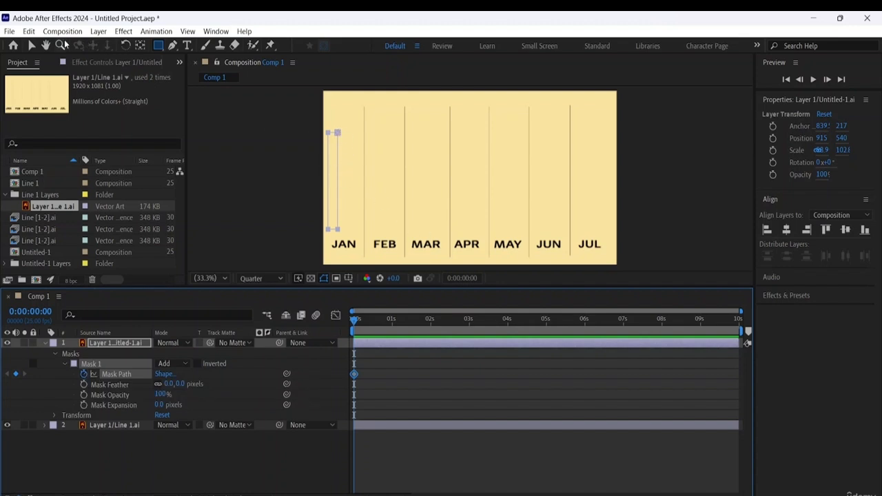
{"action": "left_click", "coordinate": [31, 46]}
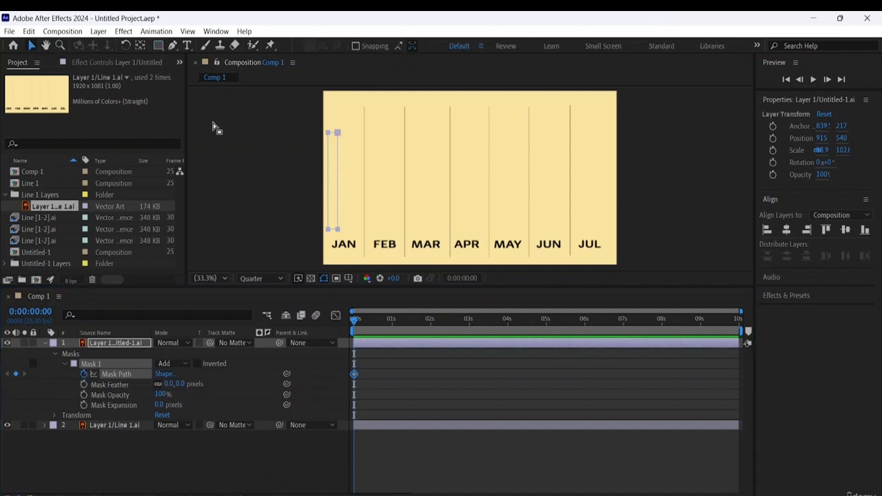
{"action": "double_click", "coordinate": [335, 133]}
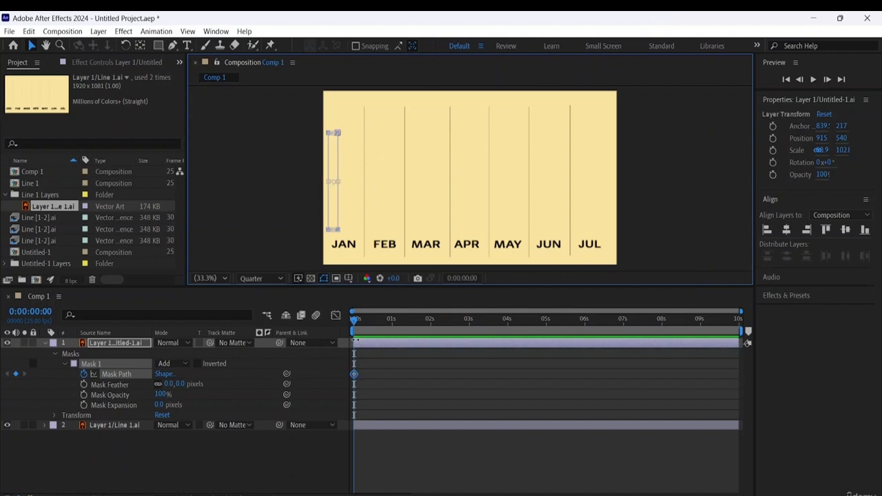
{"action": "left_click_drag", "start_coordinate": [353, 322], "coordinate": [385, 337]}
{"action": "left_click", "coordinate": [337, 134]}
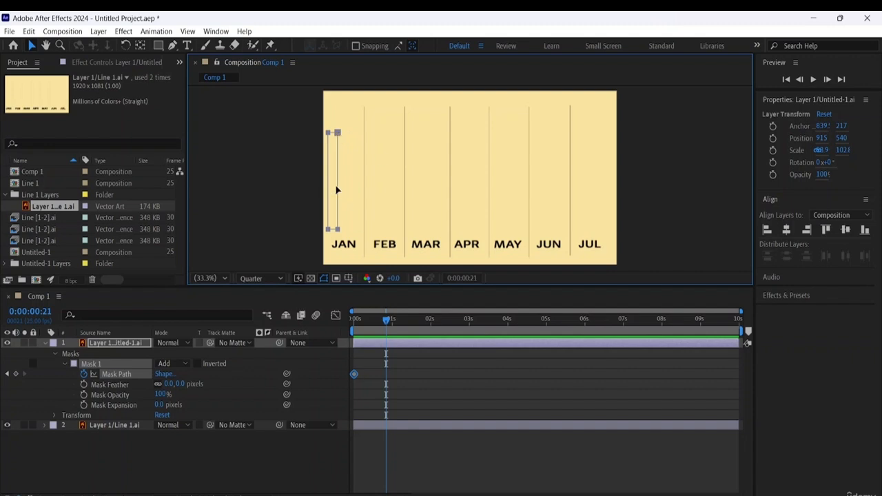
{"action": "left_click_drag", "start_coordinate": [338, 181], "coordinate": [337, 182]}
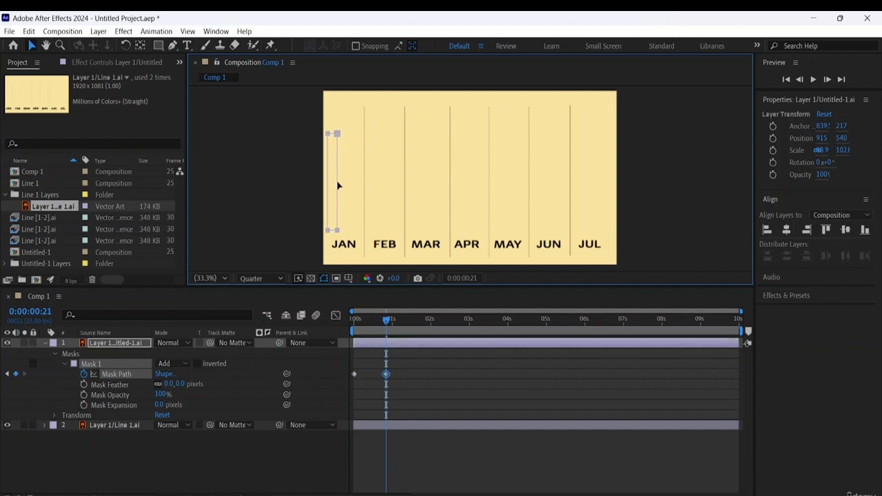
{"action": "double_click", "coordinate": [337, 135]}
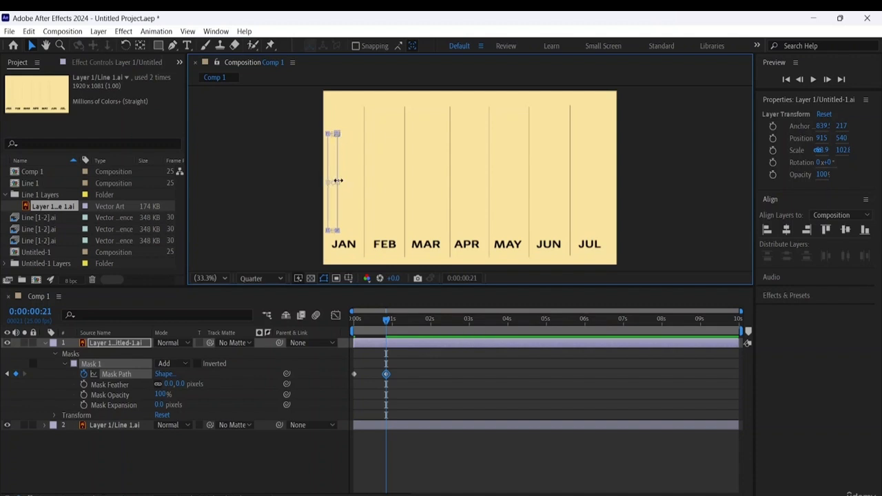
{"action": "left_click_drag", "start_coordinate": [338, 181], "coordinate": [364, 186]}
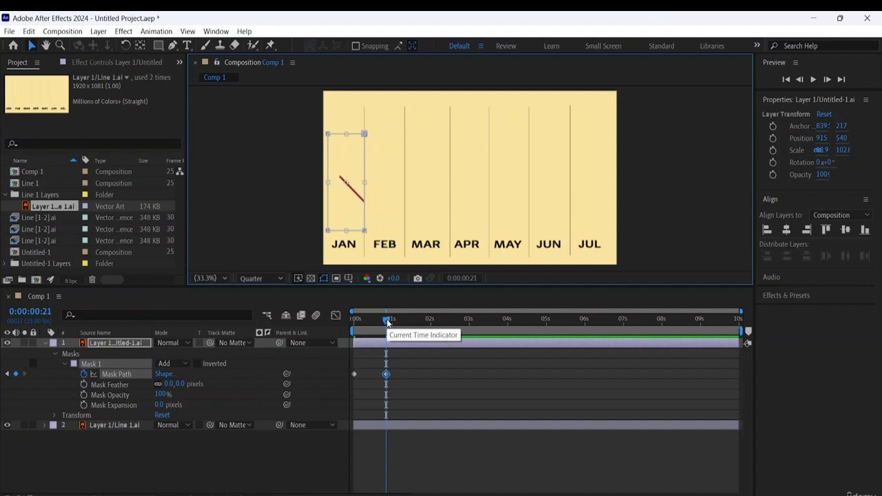
- Add a Mask Path keyframe at 0:00:01:14 that keeps the mask at the JAN–FEB divider
{"action": "left_click_drag", "start_coordinate": [388, 322], "coordinate": [406, 321]}
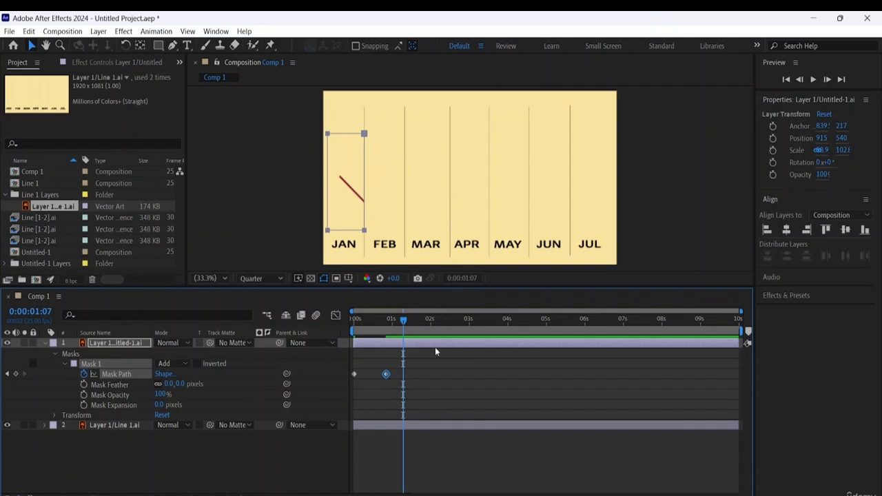
{"action": "left_click_drag", "start_coordinate": [405, 322], "coordinate": [413, 323]}
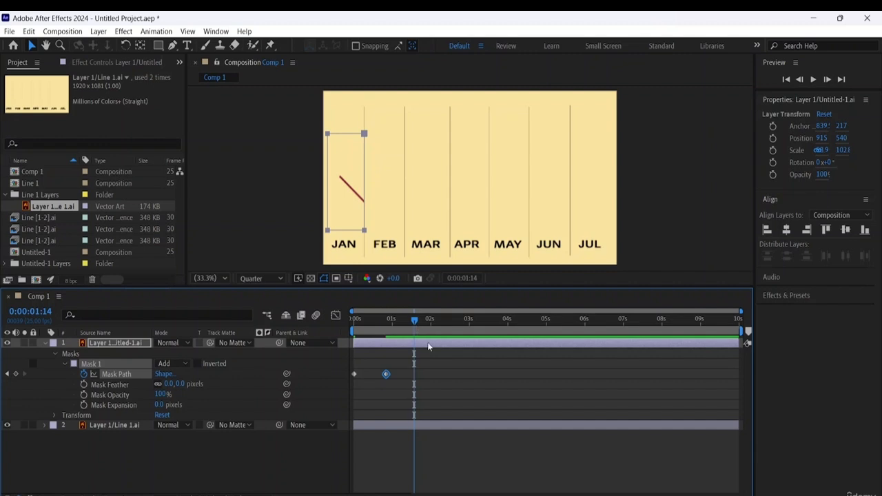
{"action": "left_click", "coordinate": [17, 375]}
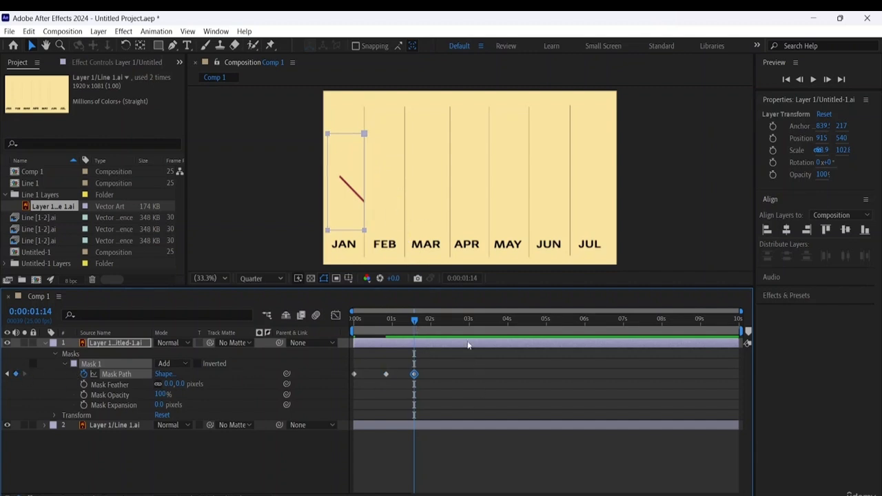
- Widen the mask to the FEB–MAR divider at 0:00:02:13, and add a Mask Path keyframe with the same shape at 0:00:02:22
{"action": "left_click_drag", "start_coordinate": [416, 320], "coordinate": [454, 330]}
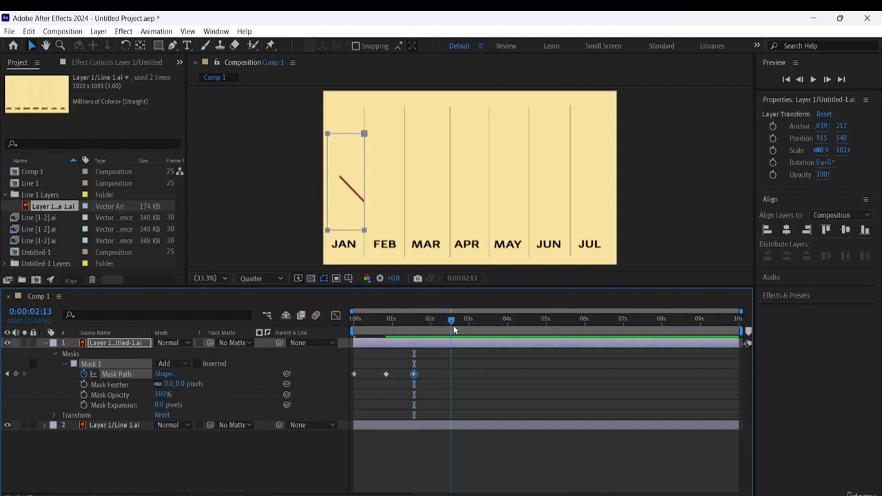
{"action": "left_click", "coordinate": [365, 134]}
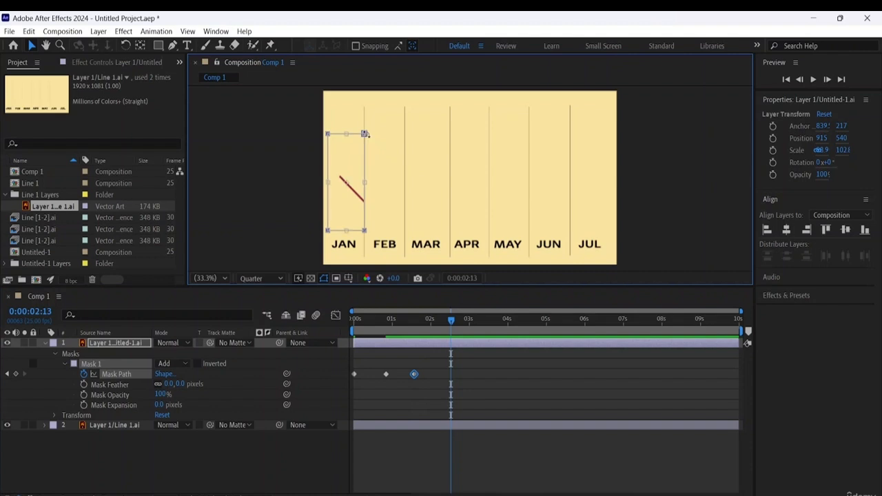
{"action": "left_click_drag", "start_coordinate": [362, 186], "coordinate": [405, 193]}
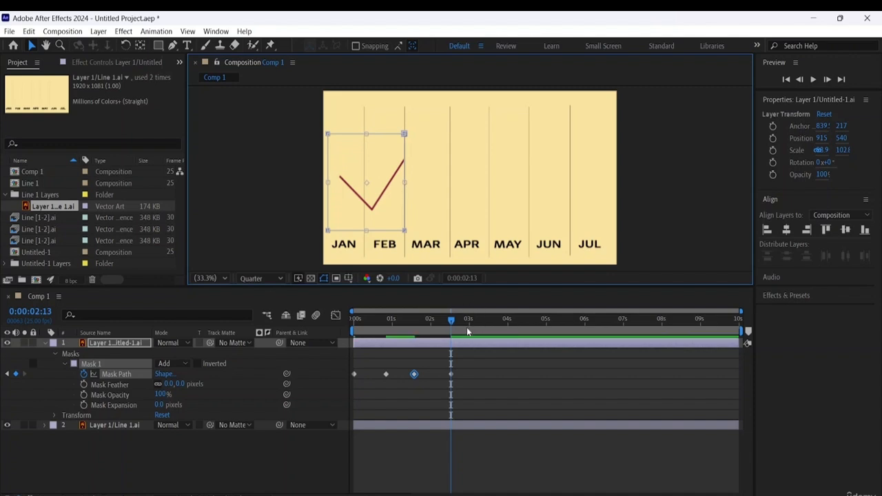
{"action": "left_click_drag", "start_coordinate": [451, 321], "coordinate": [464, 324]}
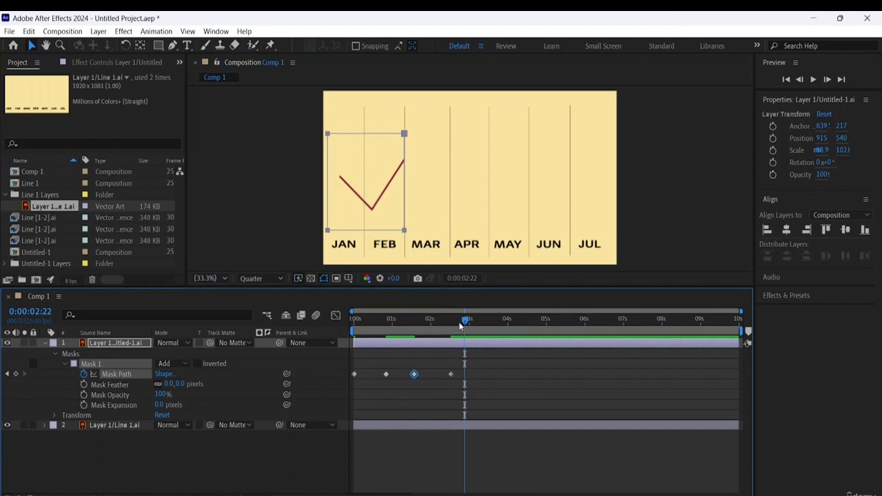
{"action": "left_click", "coordinate": [16, 373]}
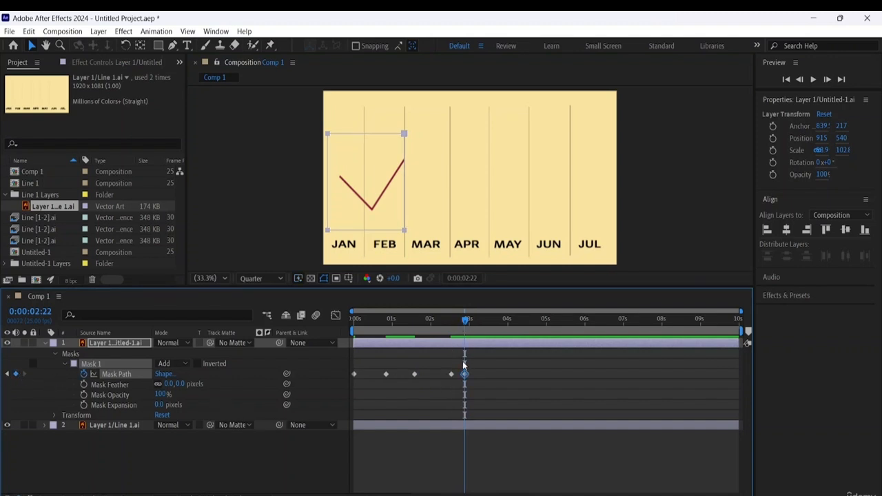
- Play Comp 1 from the start to check how the mask reveals the line through JAN and FEB
{"action": "left_click_drag", "start_coordinate": [467, 322], "coordinate": [496, 336]}
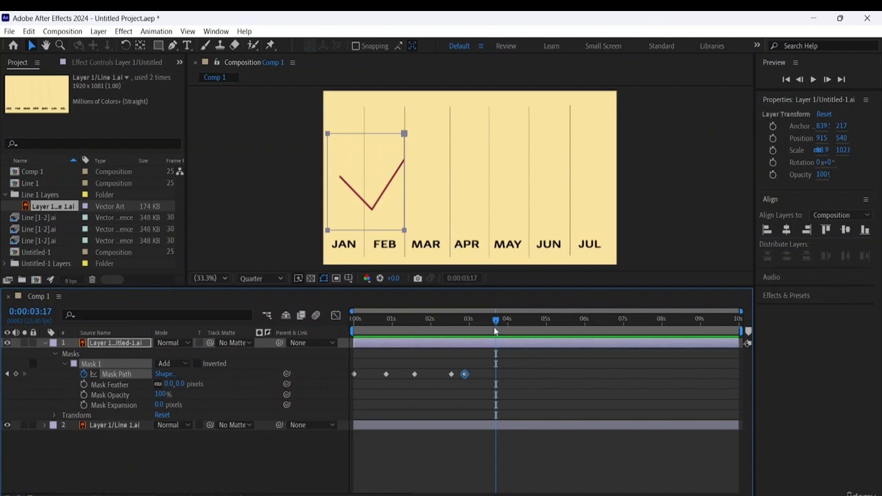
{"action": "key", "text": "Home"}
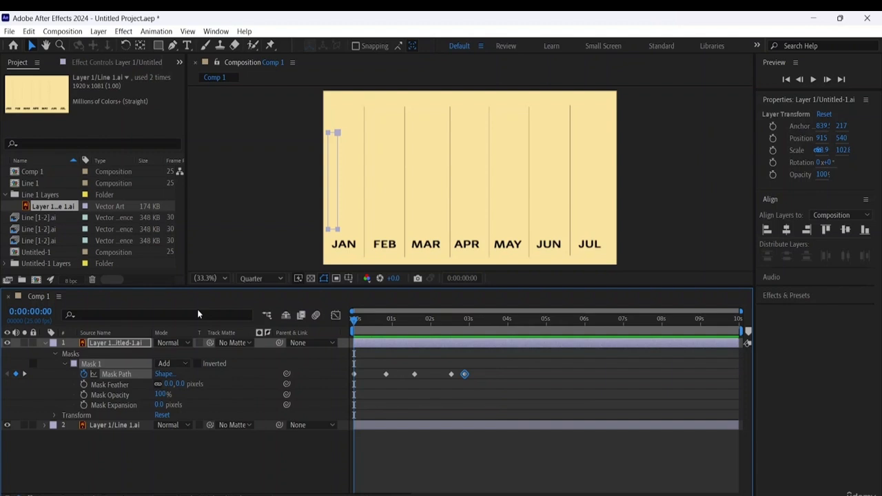
{"action": "key", "text": "space"}
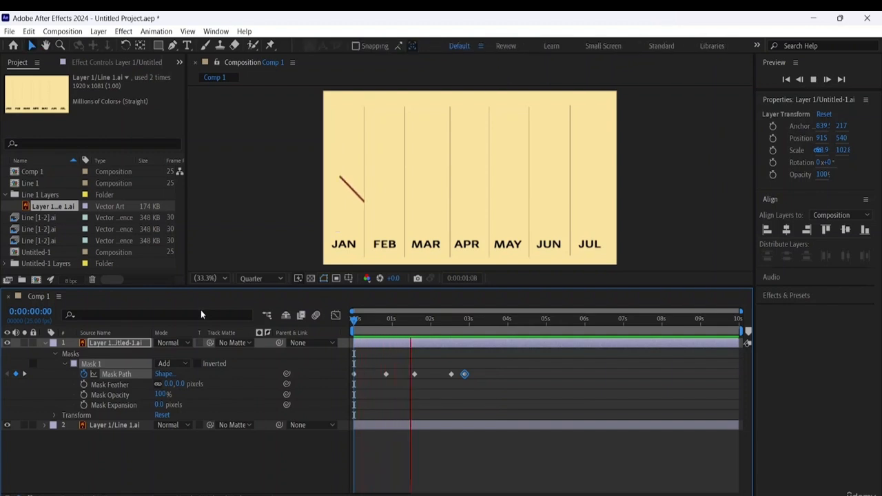
{"action": "key", "text": "space"}
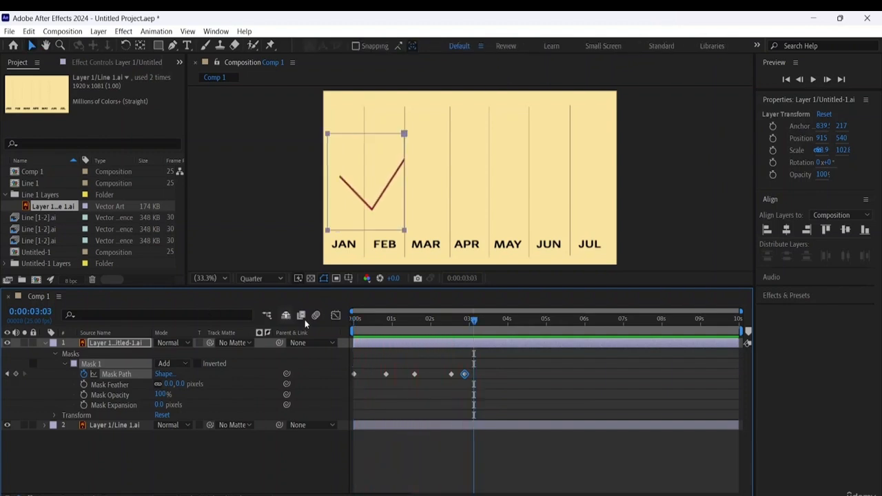
- Widen the mask to the MAR–APR divider at 0:00:03:20, and add a Mask Path keyframe with the same shape at 0:00:04:02
{"action": "key", "text": "j"}
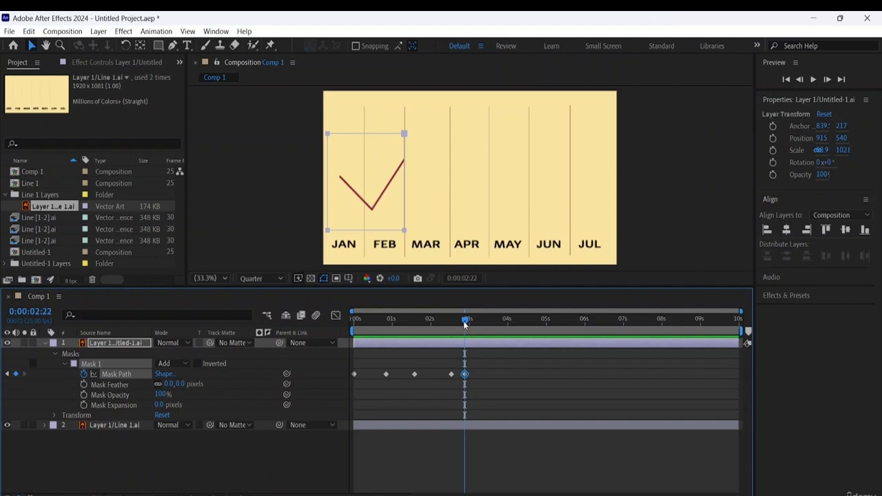
{"action": "left_click_drag", "start_coordinate": [466, 324], "coordinate": [500, 333]}
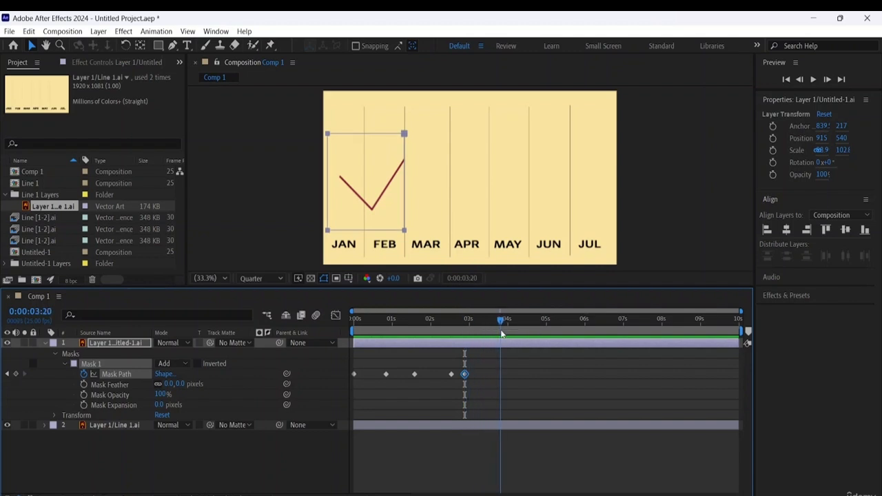
{"action": "left_click", "coordinate": [405, 133]}
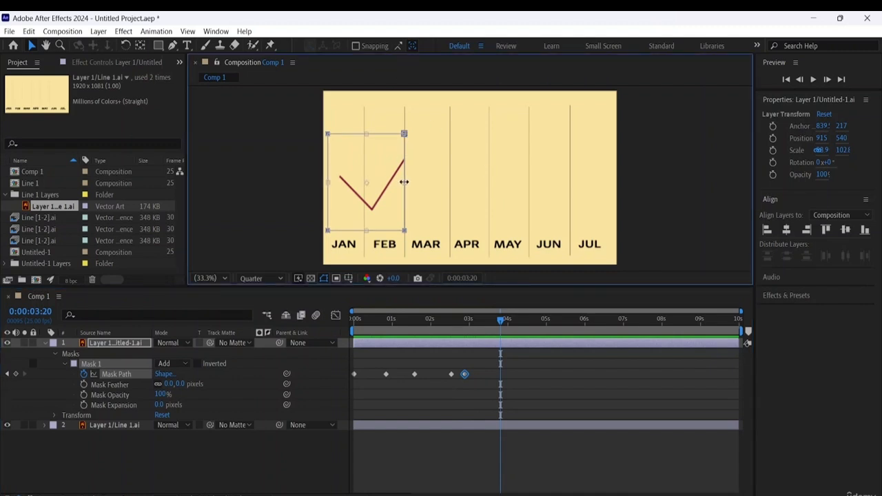
{"action": "left_click_drag", "start_coordinate": [404, 182], "coordinate": [449, 189]}
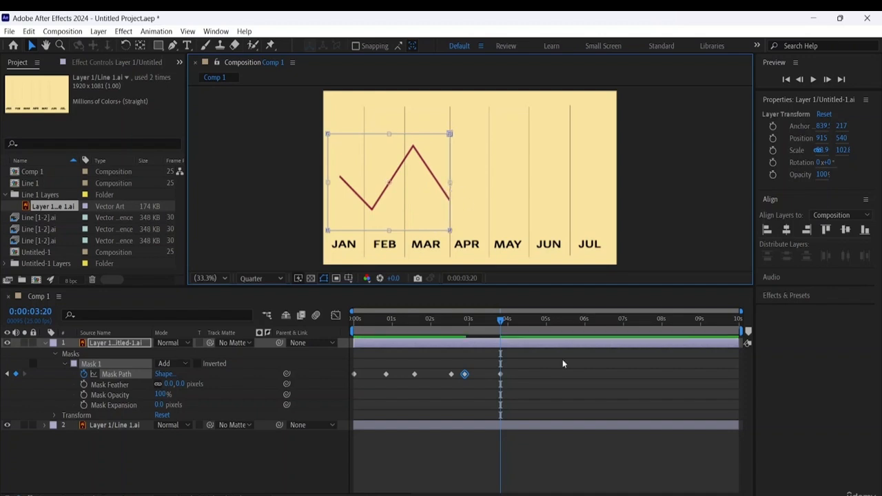
{"action": "left_click_drag", "start_coordinate": [500, 324], "coordinate": [510, 324]}
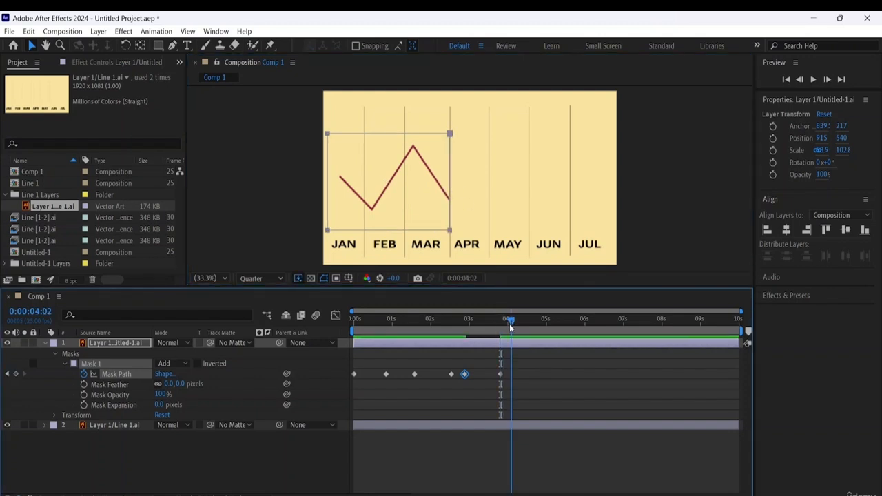
{"action": "left_click", "coordinate": [15, 375]}
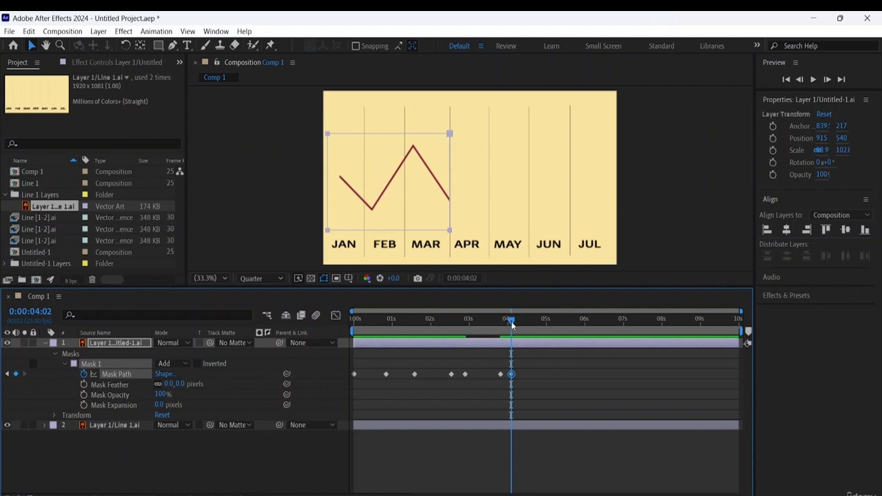
- Widen the mask to the APR–MAY divider at 0:00:04:22, and add a Mask Path keyframe with the same shape at 0:00:05:02
{"action": "left_click_drag", "start_coordinate": [510, 324], "coordinate": [548, 324]}
{"action": "left_click_drag", "start_coordinate": [547, 324], "coordinate": [543, 334]}
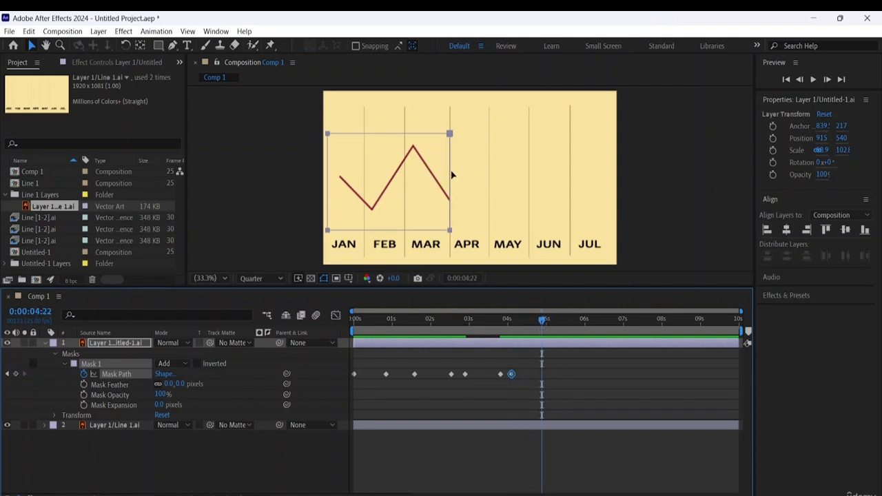
{"action": "left_click", "coordinate": [450, 134]}
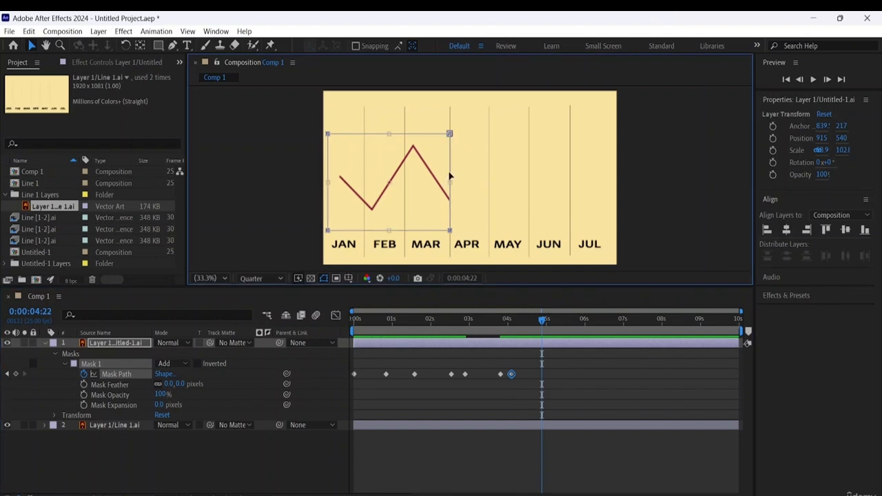
{"action": "left_click_drag", "start_coordinate": [450, 181], "coordinate": [492, 194]}
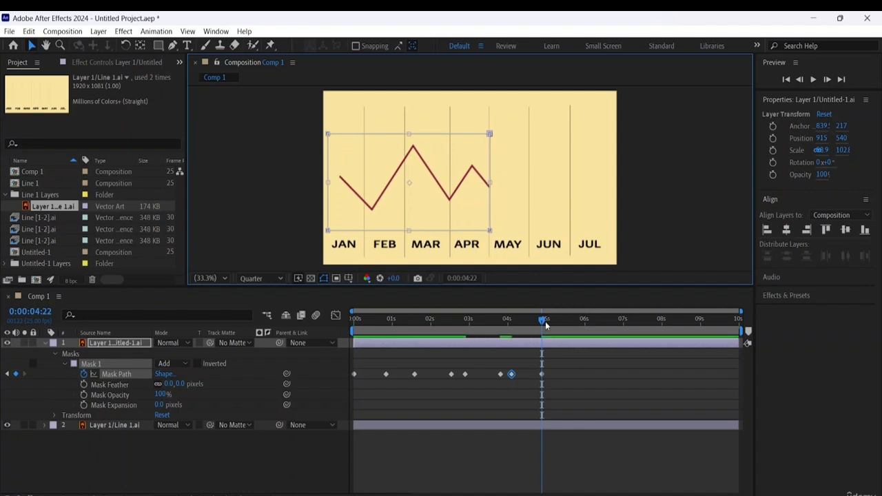
{"action": "left_click", "coordinate": [548, 328]}
{"action": "left_click", "coordinate": [550, 324]}
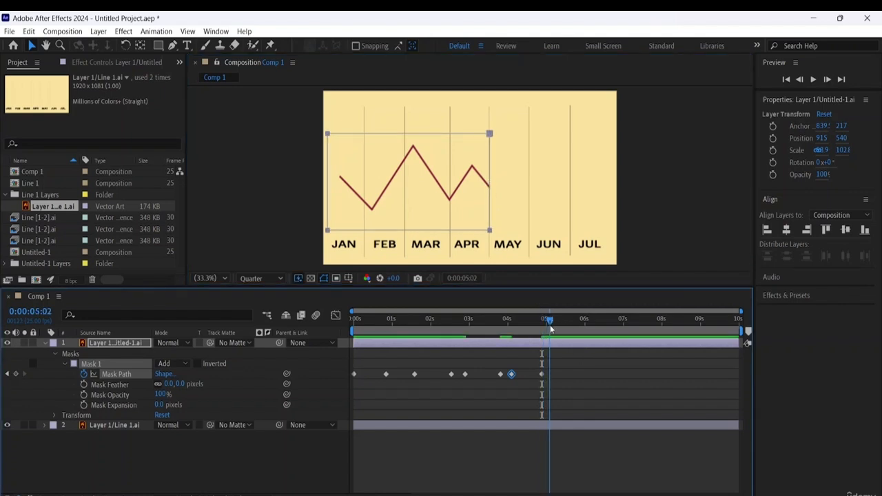
{"action": "left_click", "coordinate": [15, 373]}
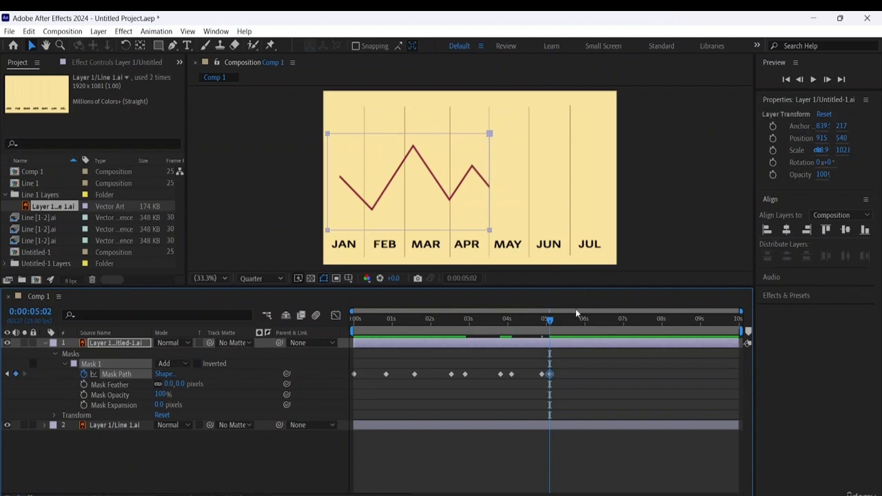
- Widen the mask to the MAY–JUN divider at 0:00:06:00, and add a Mask Path keyframe with the same shape at 0:00:06:04
{"action": "left_click_drag", "start_coordinate": [557, 319], "coordinate": [587, 326]}
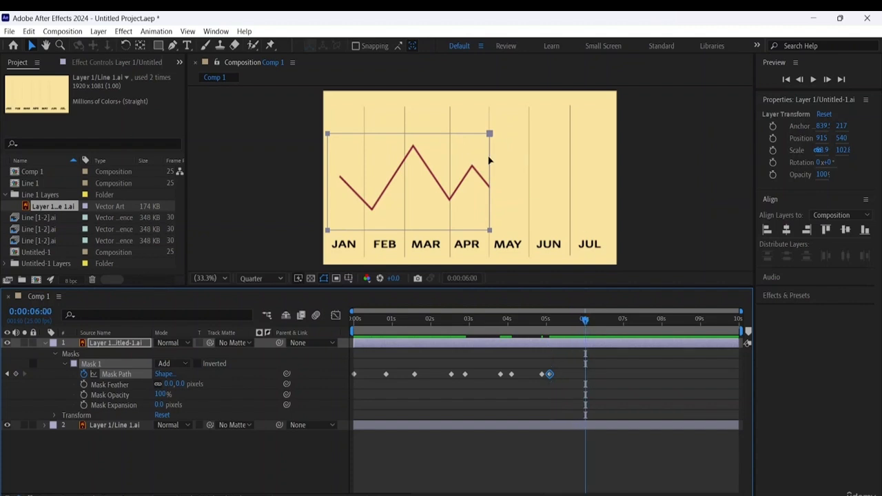
{"action": "left_click", "coordinate": [489, 135]}
{"action": "double_click", "coordinate": [489, 136]}
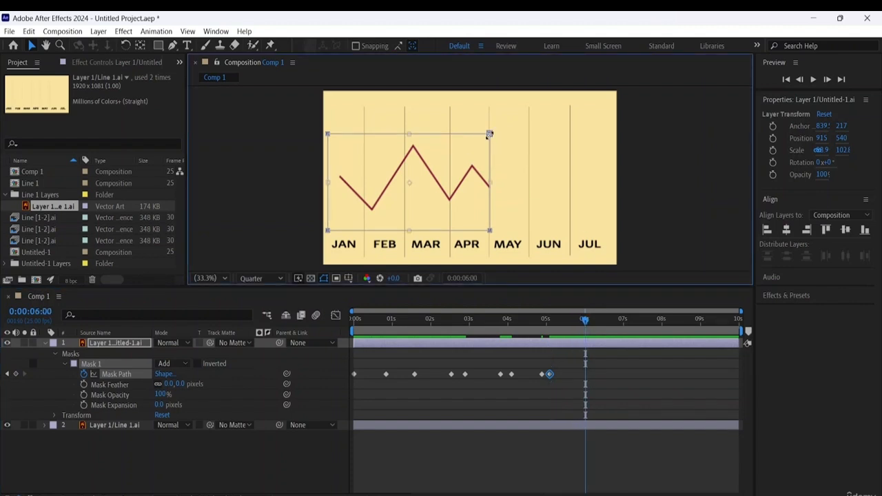
{"action": "left_click_drag", "start_coordinate": [488, 184], "coordinate": [528, 194]}
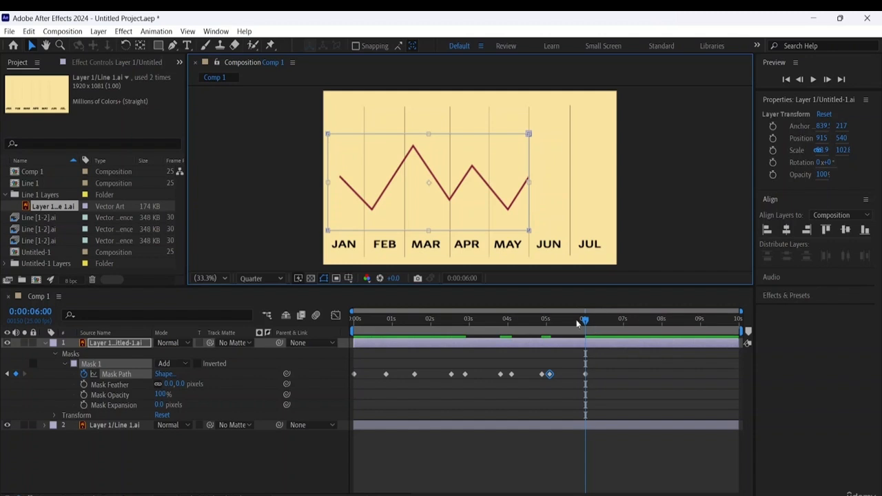
{"action": "left_click_drag", "start_coordinate": [585, 321], "coordinate": [595, 325]}
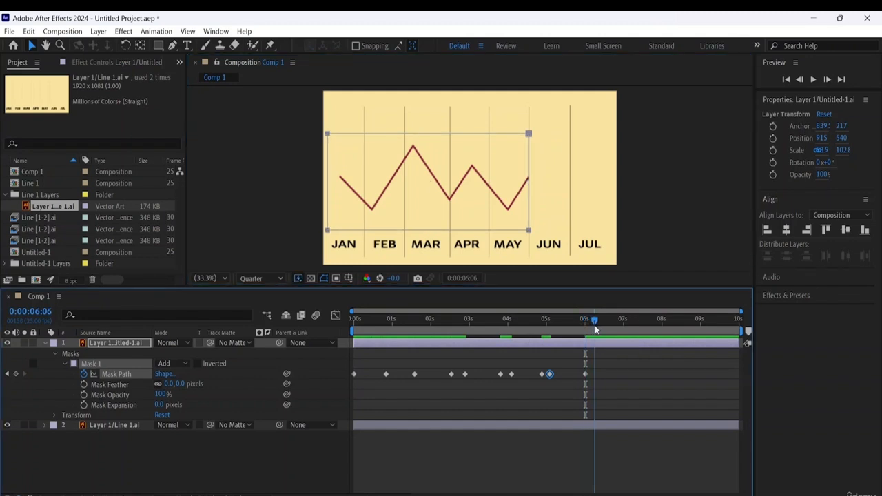
{"action": "key", "text": "Page_Up"}
{"action": "key", "text": "Page_Up"}
{"action": "left_click", "coordinate": [17, 375]}
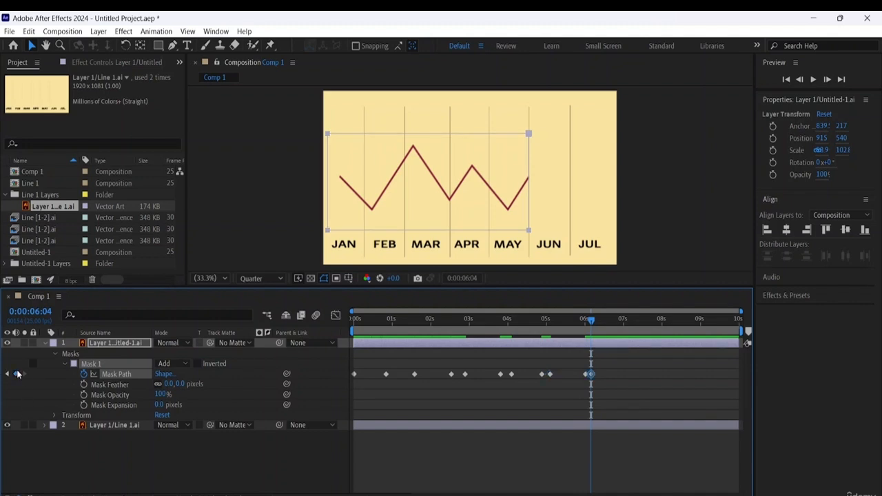
- Widen the mask to the JUN–JUL divider at 0:00:07:01
{"action": "left_click_drag", "start_coordinate": [591, 321], "coordinate": [624, 335]}
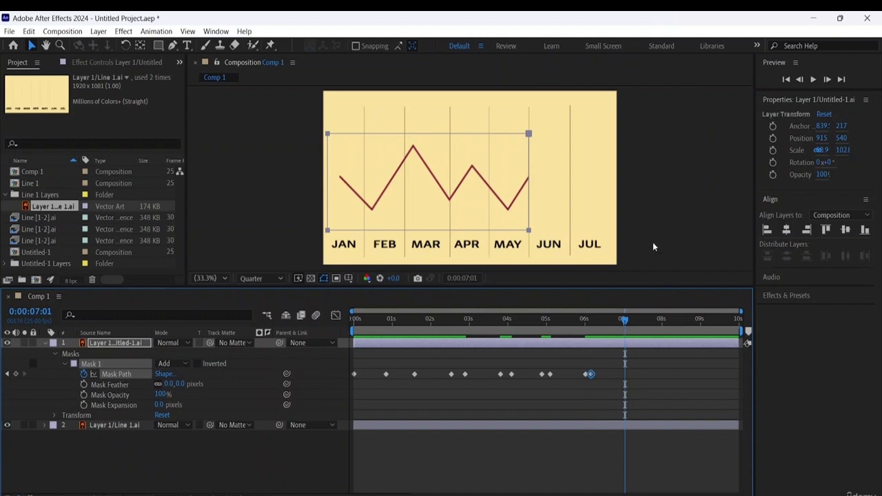
{"action": "left_click", "coordinate": [529, 134]}
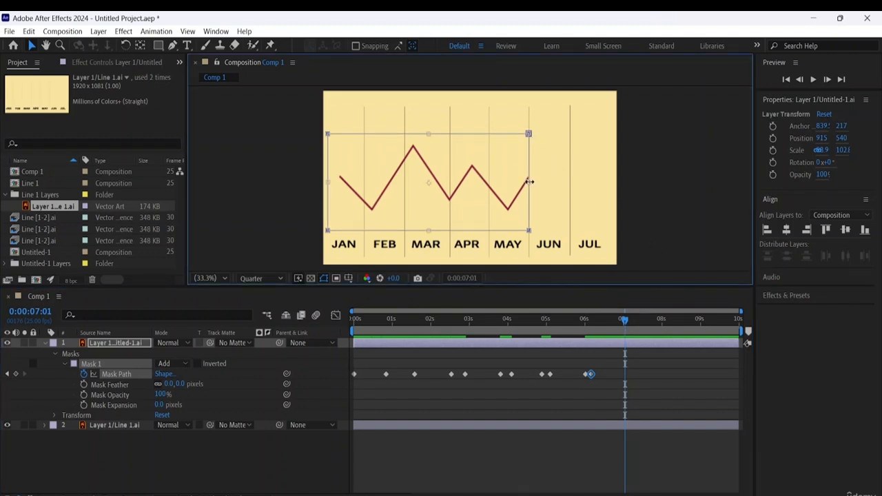
{"action": "left_click_drag", "start_coordinate": [529, 182], "coordinate": [568, 193]}
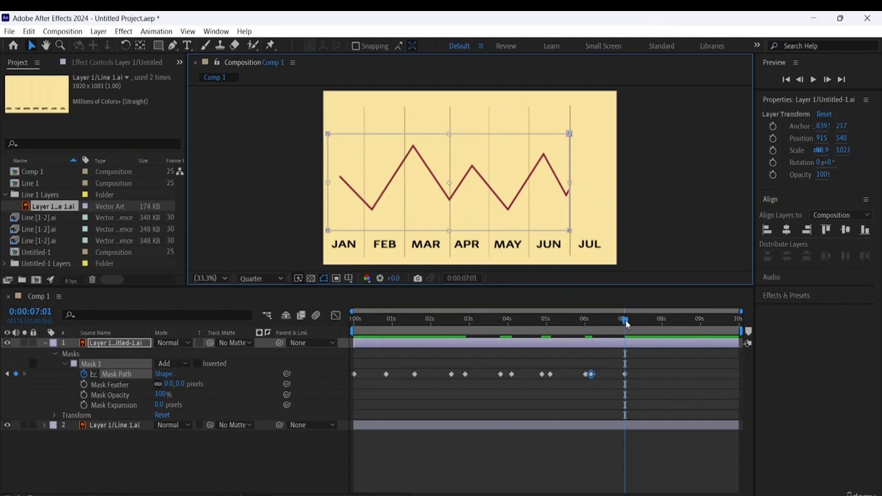
- Shift the 0:00:06:04 Mask Path keyframe slightly forward in time, and add a keyframe holding the JUN–JUL mask shape at 0:00:07:07
{"action": "left_click_drag", "start_coordinate": [626, 322], "coordinate": [634, 321]}
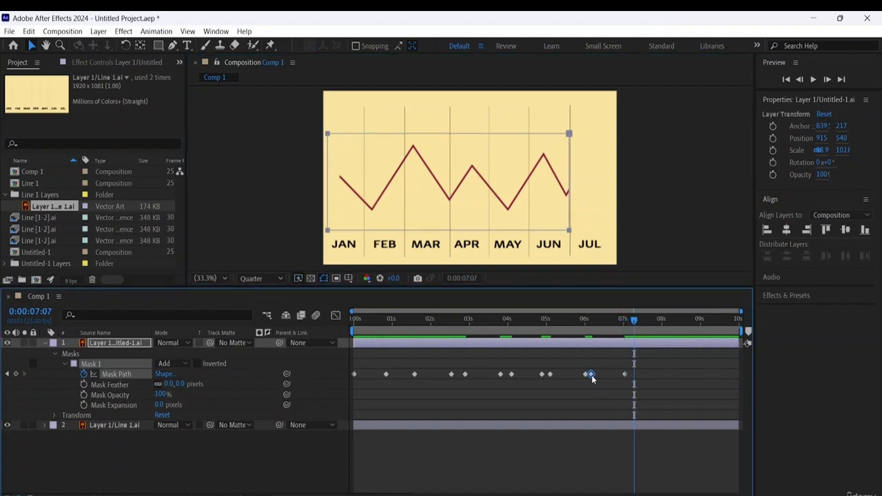
{"action": "left_click_drag", "start_coordinate": [590, 376], "coordinate": [596, 376]}
{"action": "left_click", "coordinate": [16, 374]}
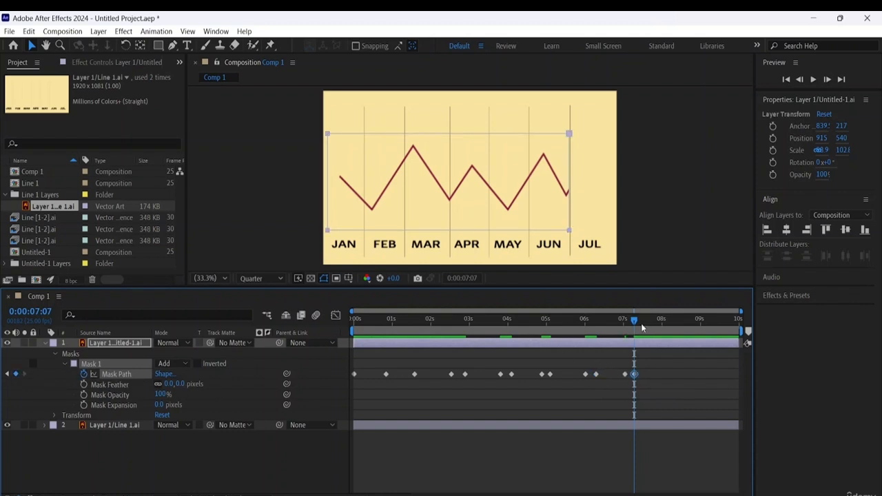
- Widen the mask just past the end of the zigzag line in JUL at 0:00:08:12
{"action": "left_click_drag", "start_coordinate": [635, 322], "coordinate": [682, 340]}
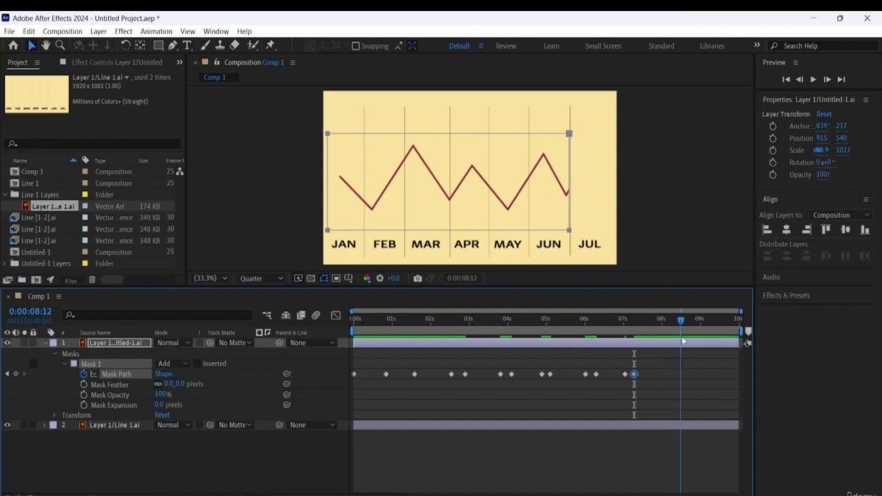
{"action": "left_click", "coordinate": [568, 135]}
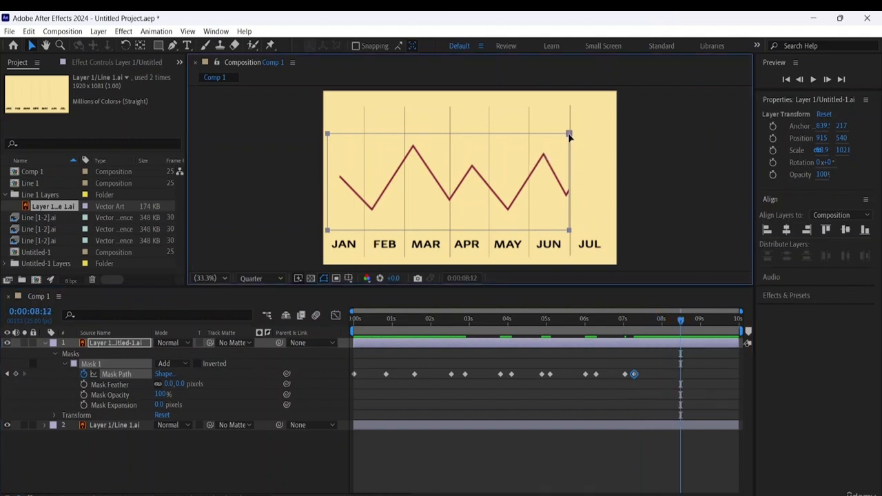
{"action": "double_click", "coordinate": [570, 135]}
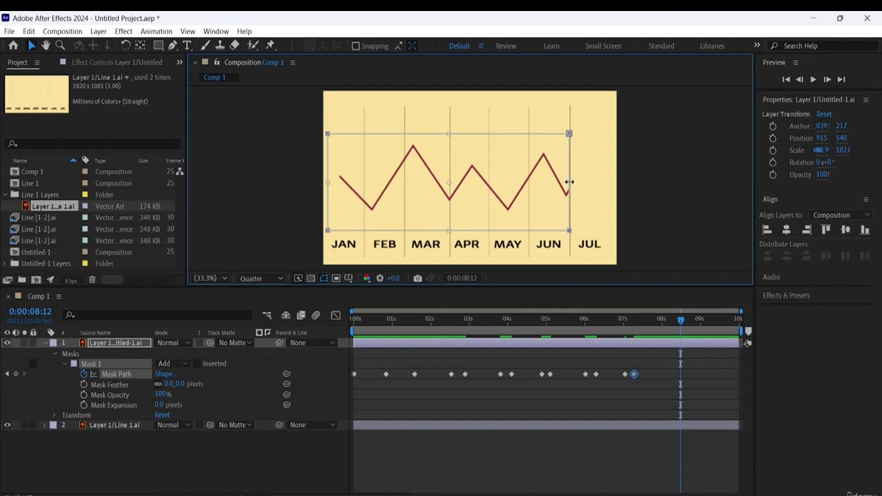
{"action": "left_click_drag", "start_coordinate": [569, 182], "coordinate": [593, 191]}
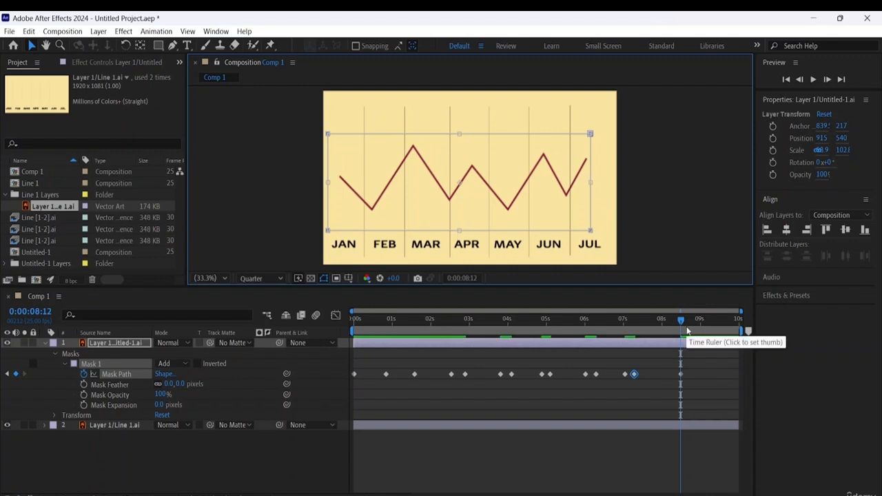
- Play Comp 1 from the start to check the line reveal from JAN to JUL, and replay it with the layer deselected
{"action": "left_click_drag", "start_coordinate": [681, 321], "coordinate": [46, 207]}
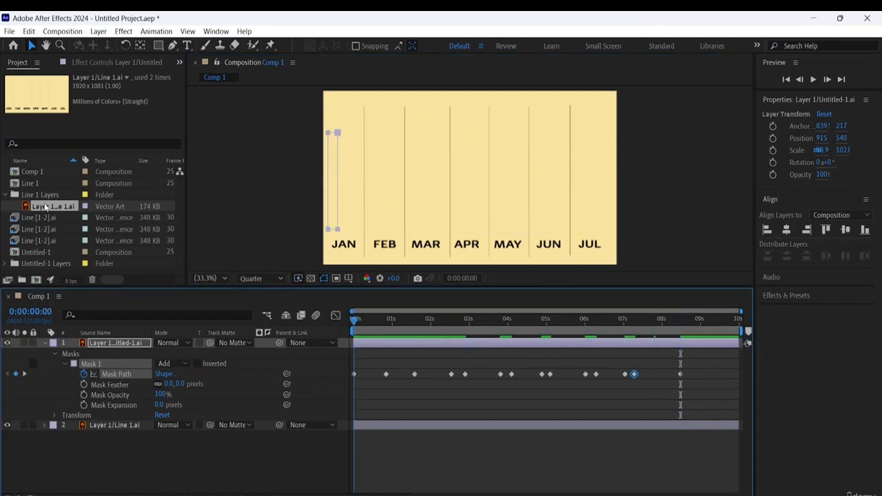
{"action": "key", "text": "space"}
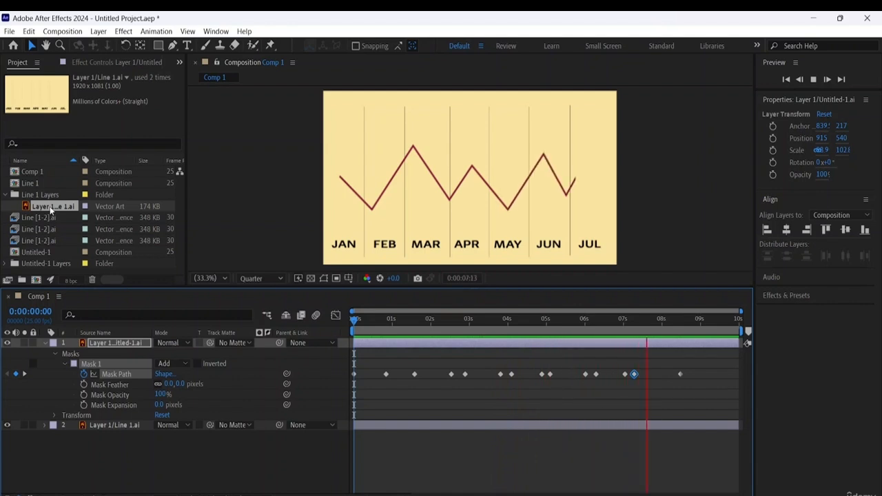
{"action": "key", "text": "space"}
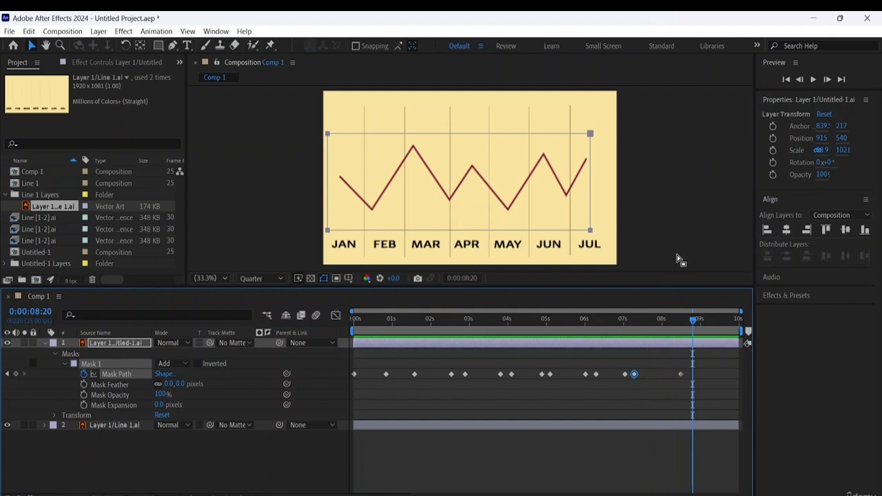
{"action": "left_click", "coordinate": [643, 215]}
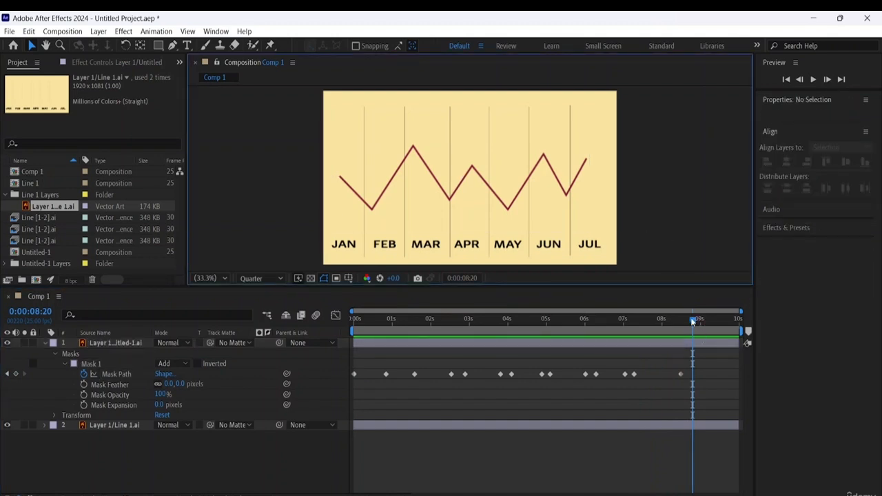
{"action": "left_click_drag", "start_coordinate": [693, 321], "coordinate": [355, 320]}
{"action": "key", "text": "space"}
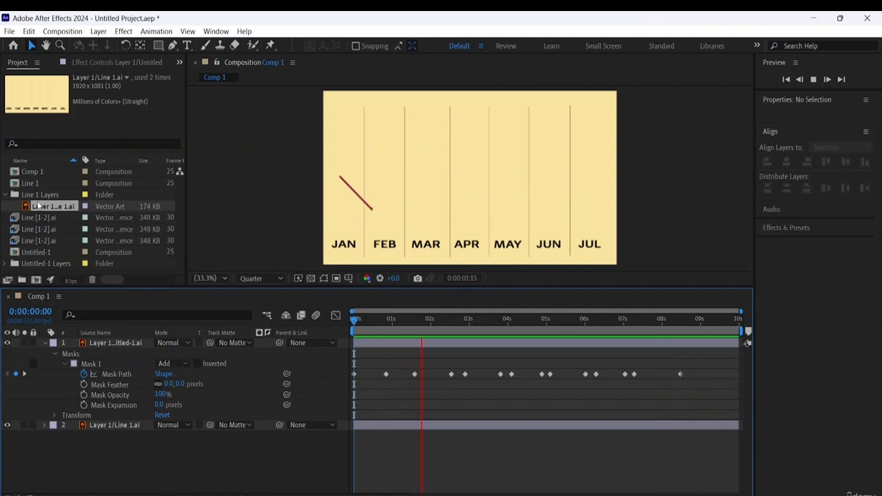
{"action": "key", "text": "space"}
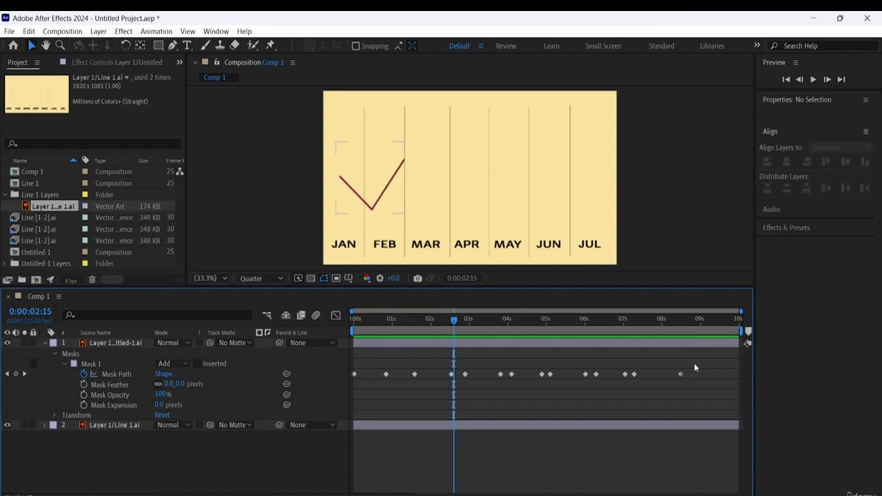
- Set both the incoming and outgoing velocity influence to 50% for all Mask Path keyframes
{"action": "left_click_drag", "start_coordinate": [694, 363], "coordinate": [350, 380]}
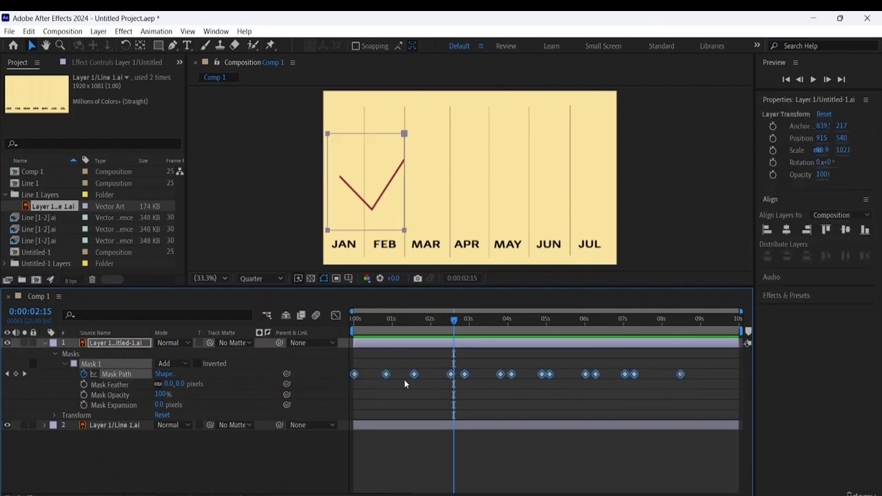
{"action": "right_click", "coordinate": [386, 374]}
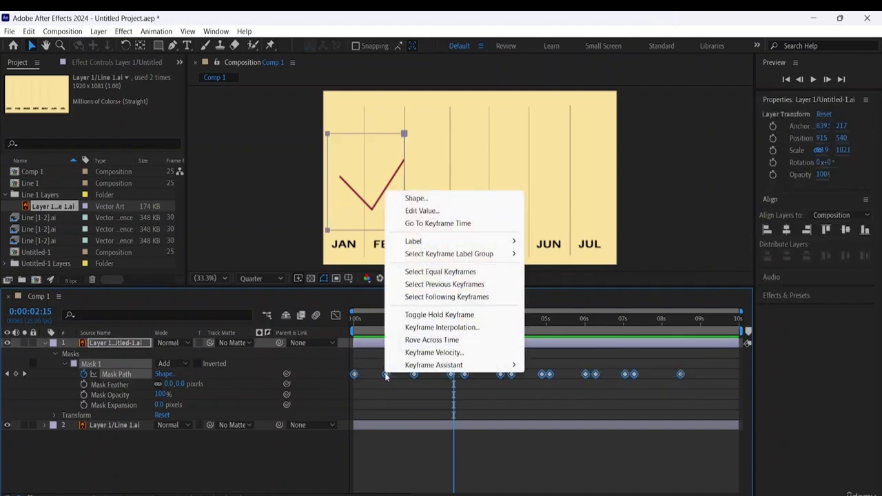
{"action": "left_click", "coordinate": [433, 352]}
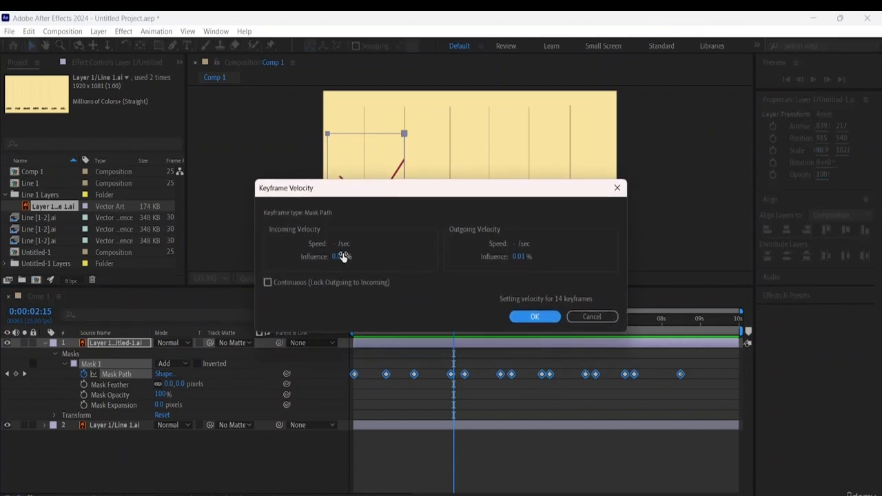
{"action": "left_click", "coordinate": [345, 257]}
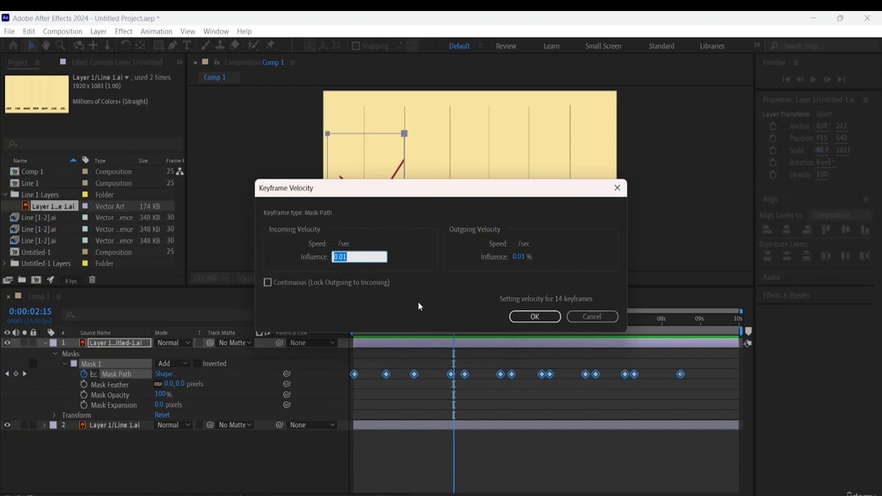
{"action": "type", "text": "50"}
{"action": "left_click", "coordinate": [527, 257]}
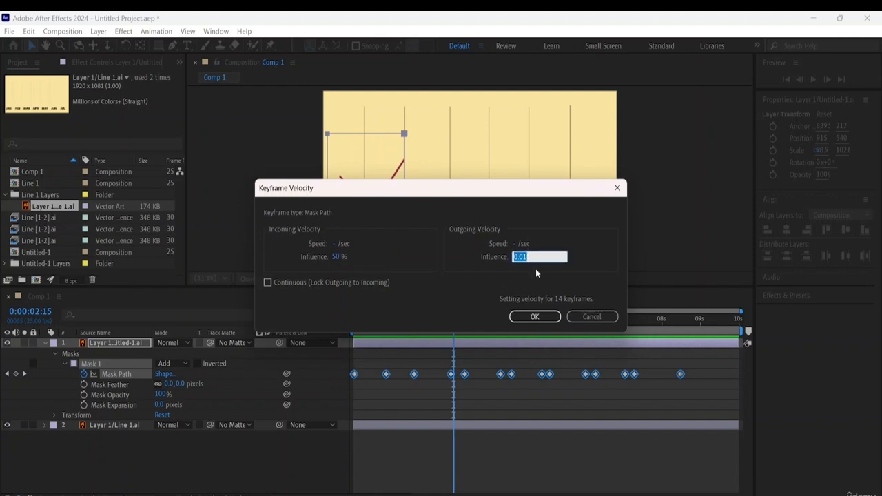
{"action": "type", "text": "50"}
{"action": "left_click", "coordinate": [534, 317]}
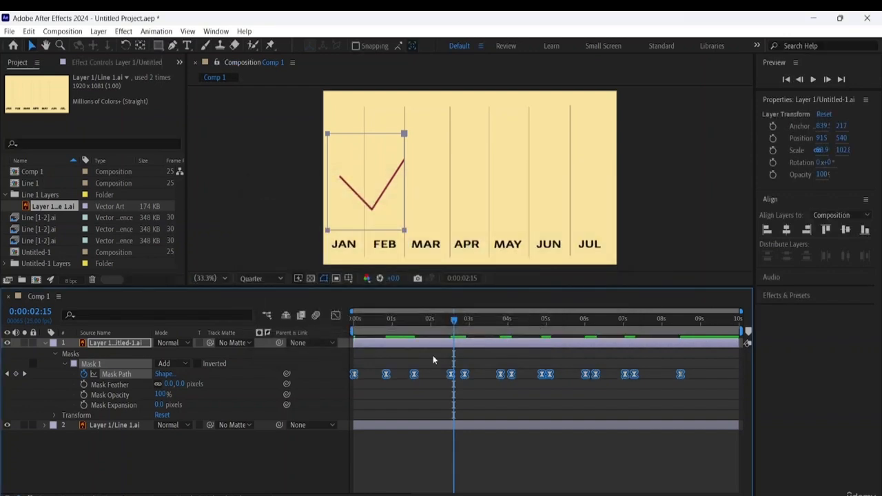
- Play Comp 1 from the start to check the line reveal with the eased Mask Path keyframes
{"action": "left_click_drag", "start_coordinate": [455, 322], "coordinate": [215, 327]}
{"action": "key", "text": "space"}
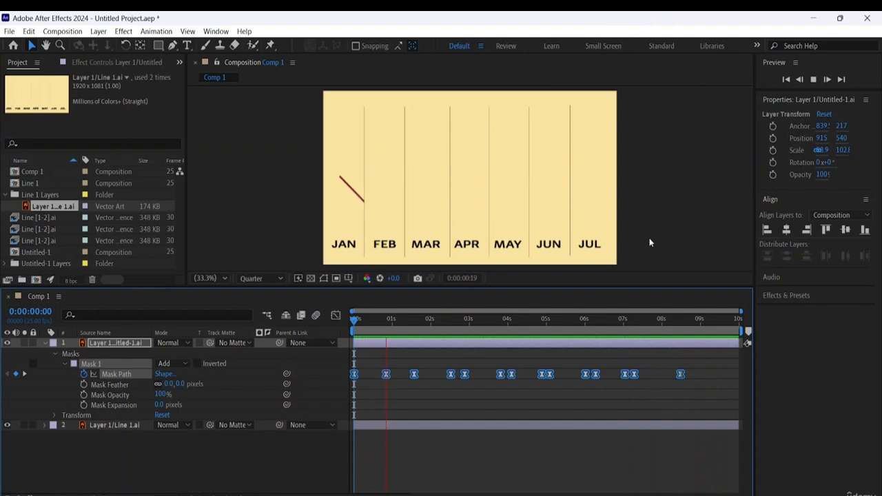
{"action": "key", "text": "space"}
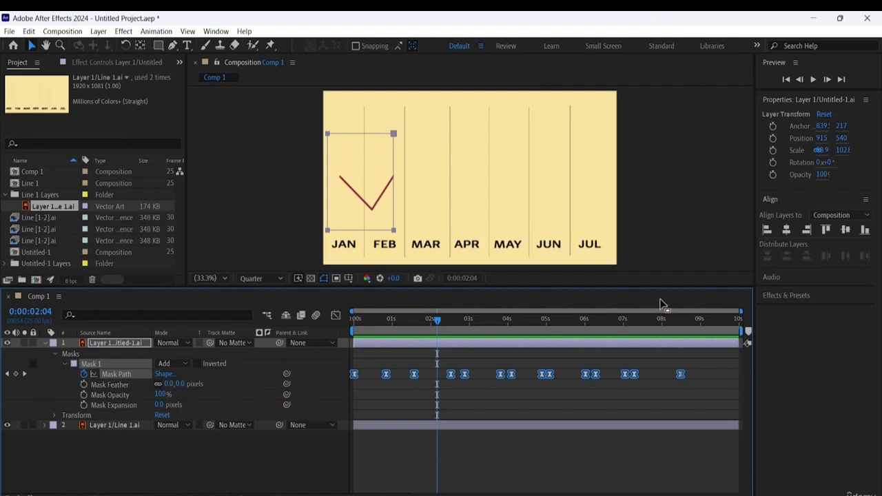
- Shift the Mask Path keyframes at 0:00:07:07 and 0:00:05:02 slightly later in time
{"action": "left_click", "coordinate": [644, 381]}
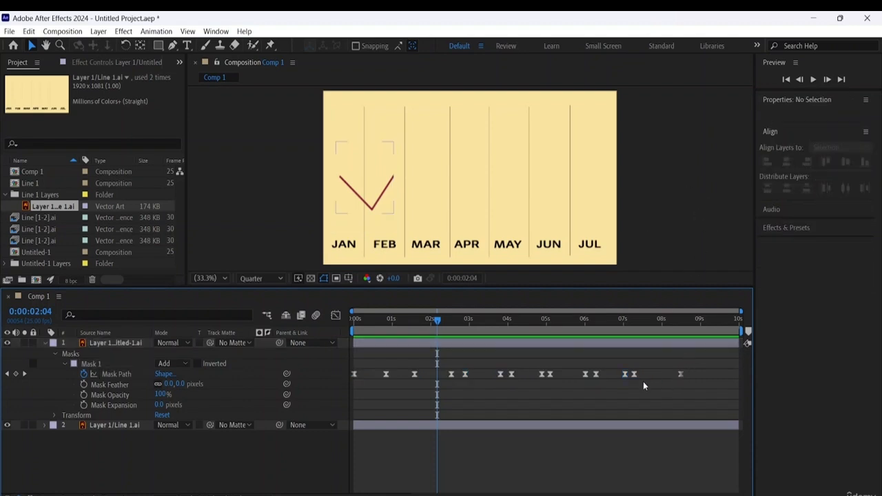
{"action": "left_click", "coordinate": [640, 374]}
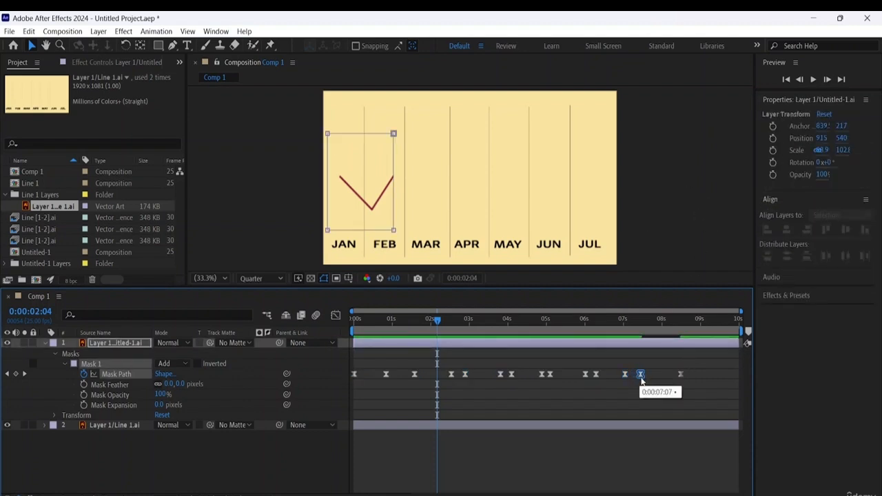
{"action": "left_click_drag", "start_coordinate": [641, 379], "coordinate": [640, 378]}
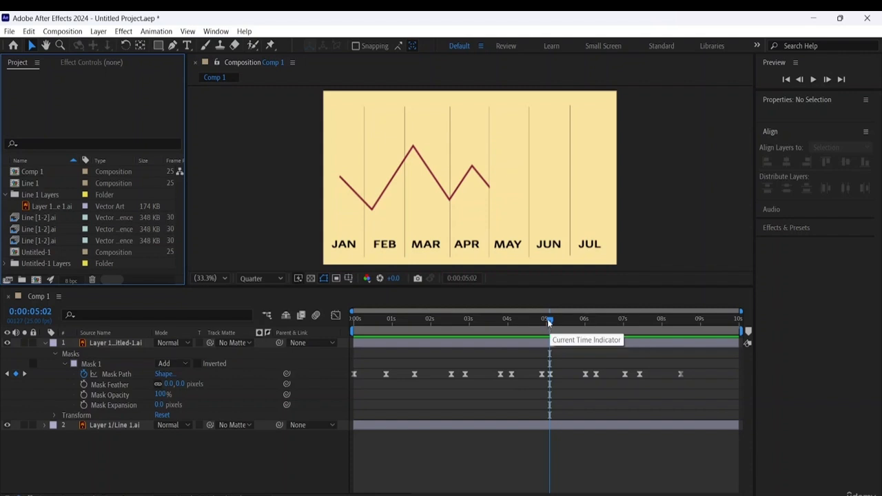
{"action": "mouse_move", "coordinate": [549, 321]}
{"action": "left_mouse_down"}
{"action": "mouse_move", "coordinate": [431, 324]}
{"action": "mouse_move", "coordinate": [321, 343]}
{"action": "left_mouse_up"}
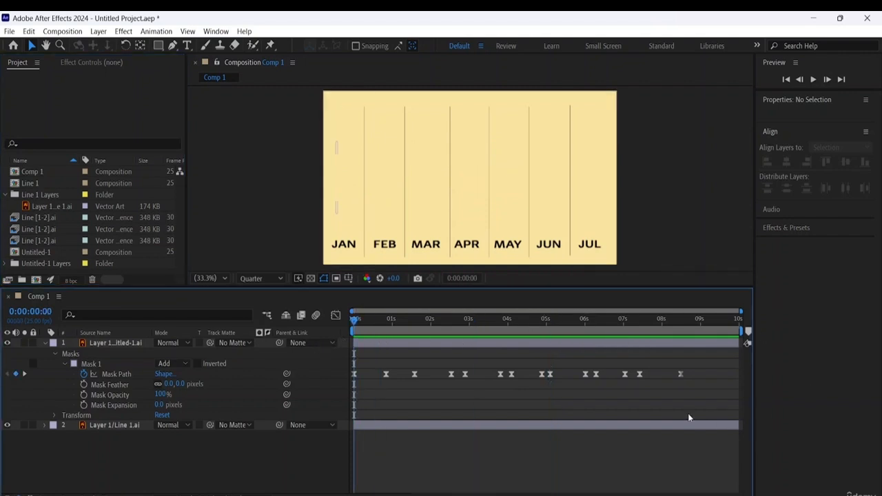
{"action": "left_click_drag", "start_coordinate": [550, 374], "coordinate": [555, 376]}
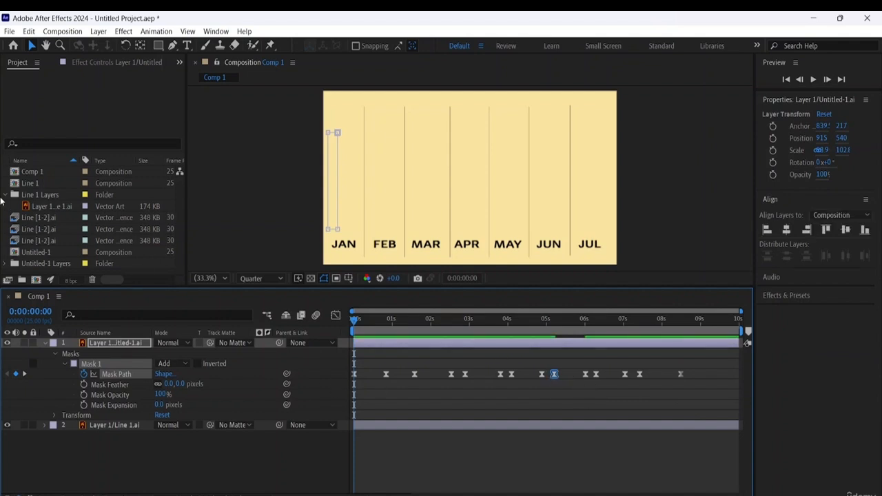
- Delete the Line 1 composition and the three Line [1-2].ai footage items from the project
{"action": "left_click", "coordinate": [41, 185]}
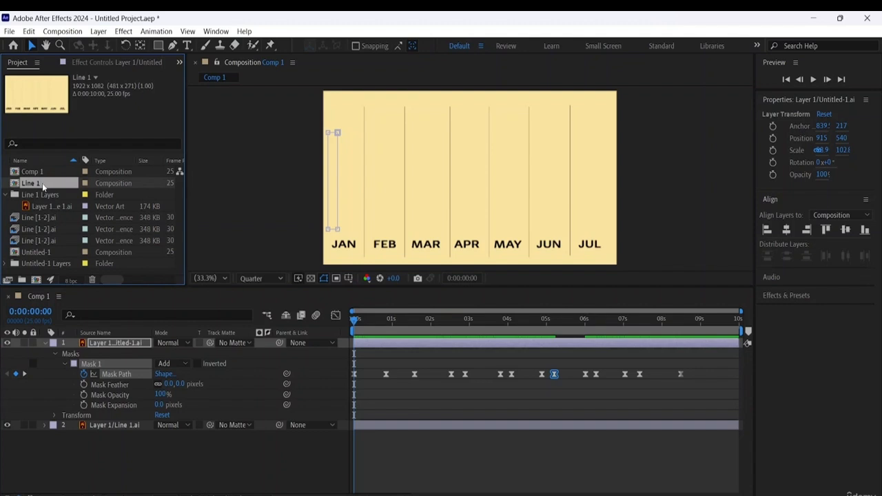
{"action": "key", "text": "Delete"}
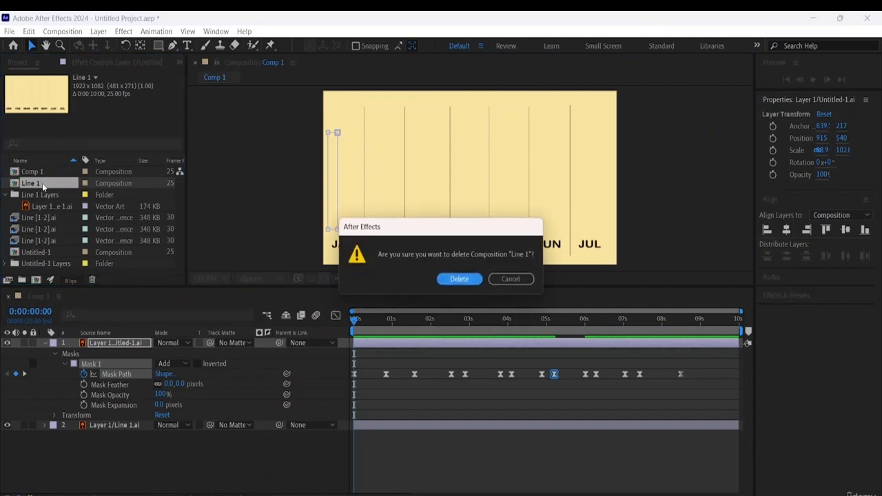
{"action": "left_click", "coordinate": [459, 280]}
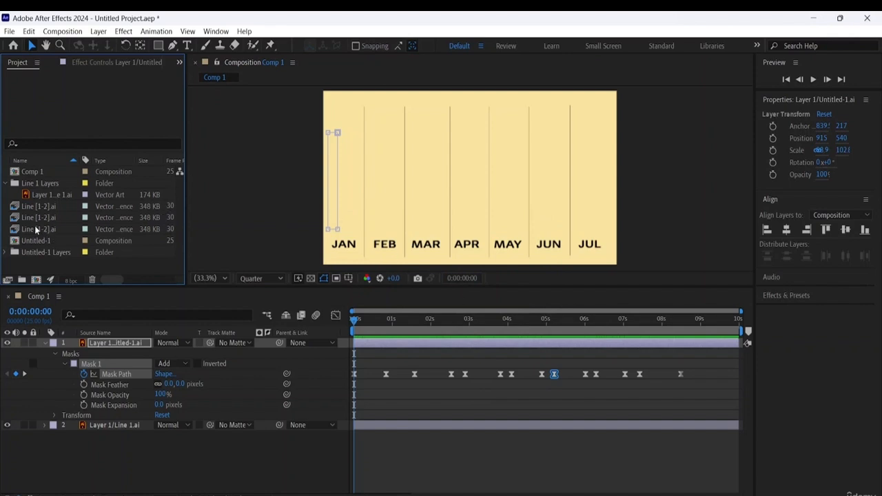
{"action": "left_click", "coordinate": [36, 230]}
{"action": "left_click", "coordinate": [44, 206], "text": "shift"}
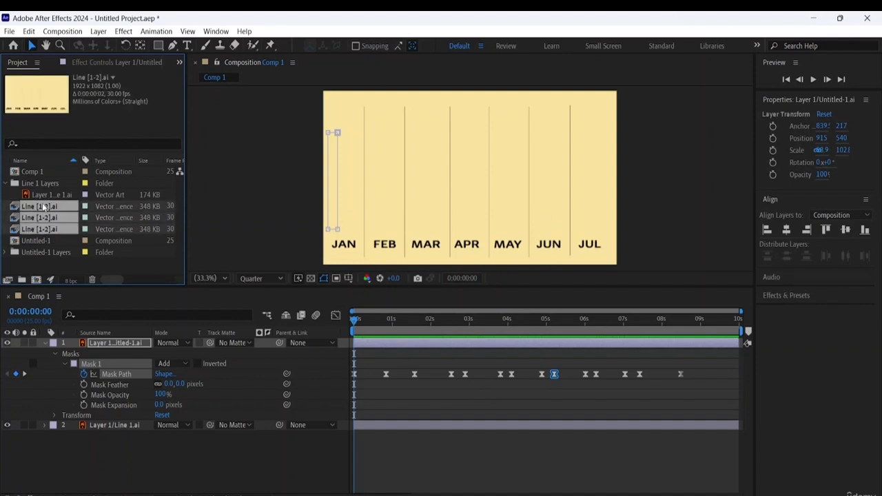
{"action": "key", "text": "Delete"}
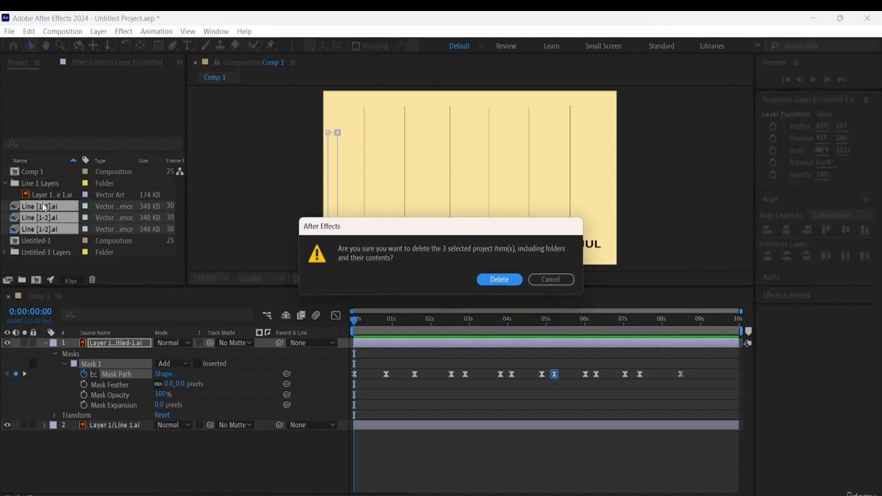
{"action": "left_click", "coordinate": [498, 280]}
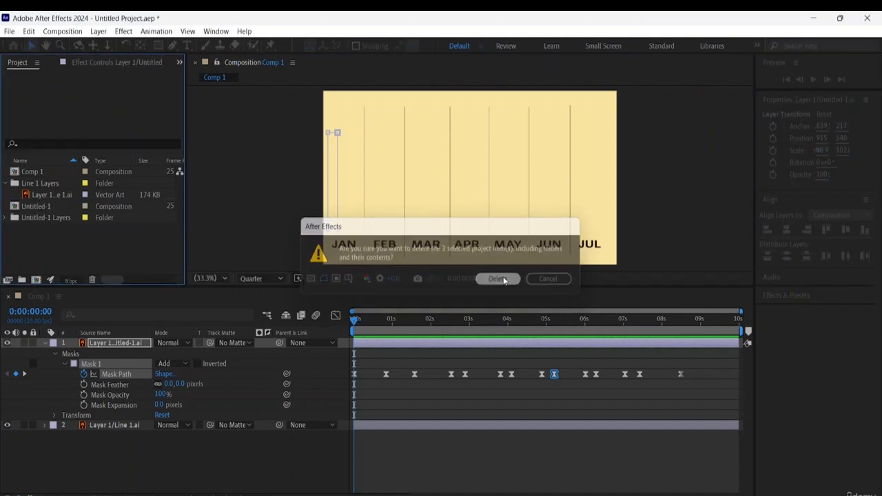
- Delete the Untitled-1 composition from the project and expand the Untitled-1 Layers folder
{"action": "left_click", "coordinate": [33, 206]}
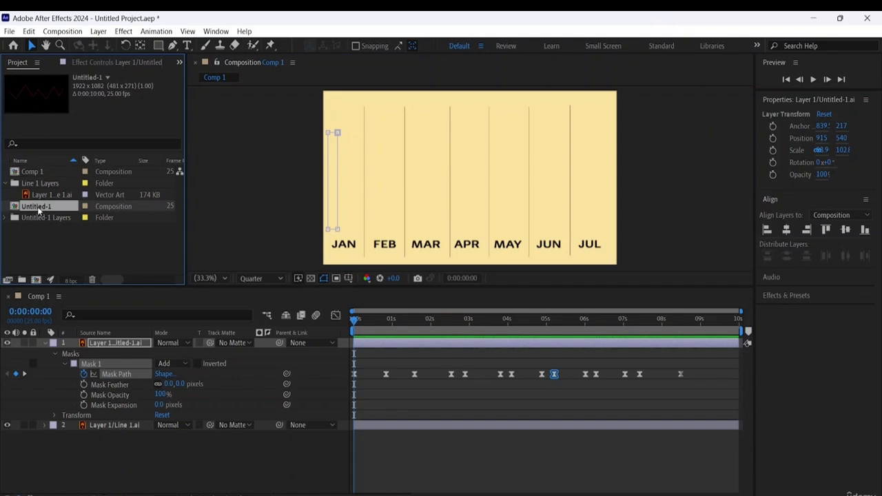
{"action": "key", "text": "Delete"}
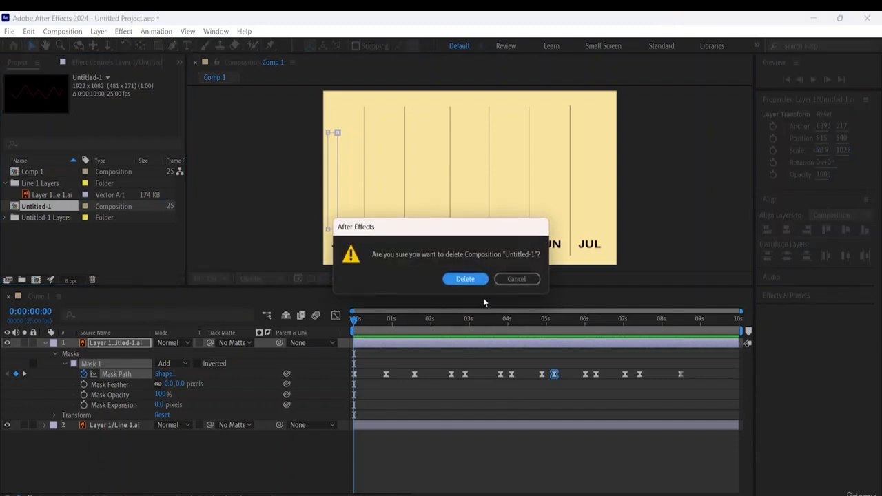
{"action": "left_click", "coordinate": [478, 280]}
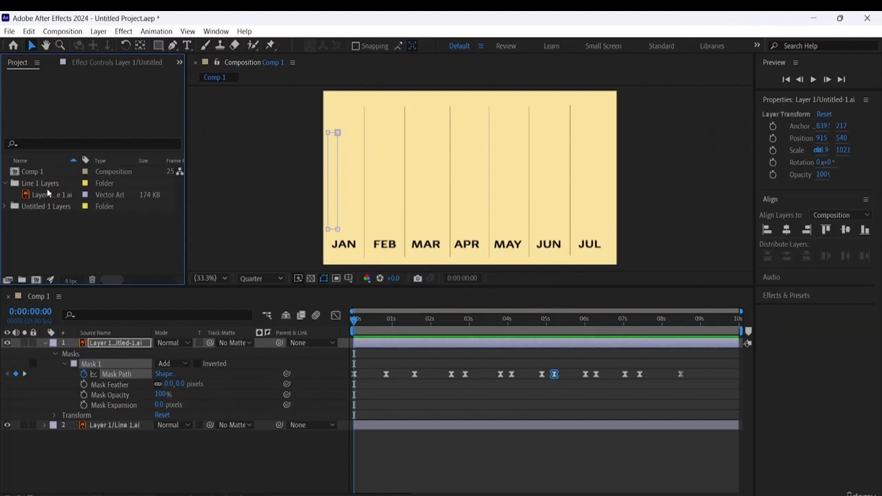
{"action": "left_click", "coordinate": [7, 207]}
- Deselect the layer and play Comp 1 from the start to check the retimed line reveal
{"action": "left_click", "coordinate": [293, 457]}
{"action": "key", "text": "space"}
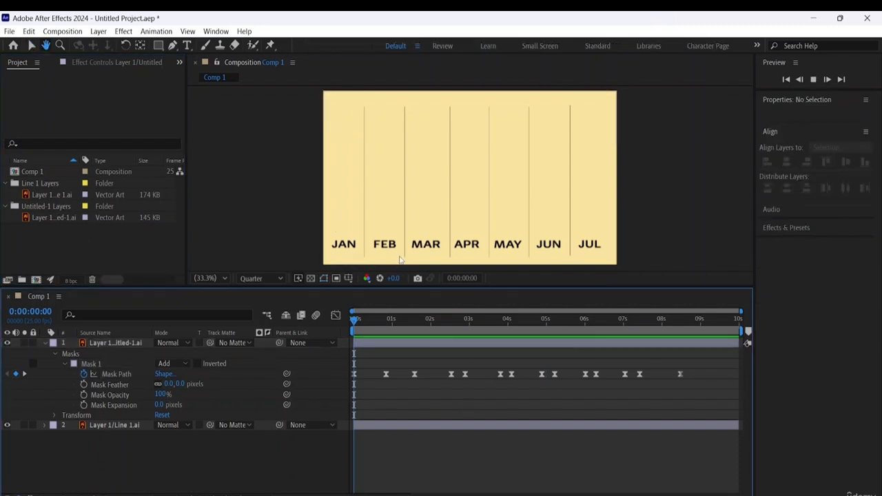
{"action": "key", "text": "space"}
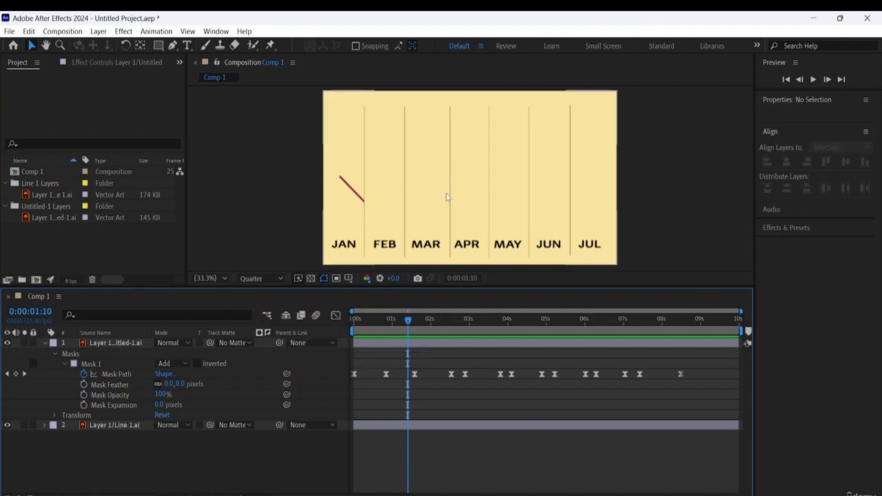
- Import chill-abstract-intention-12099.mp3 as footage and add it to Comp 1 as the lowest layer
{"action": "left_click", "coordinate": [85, 242]}
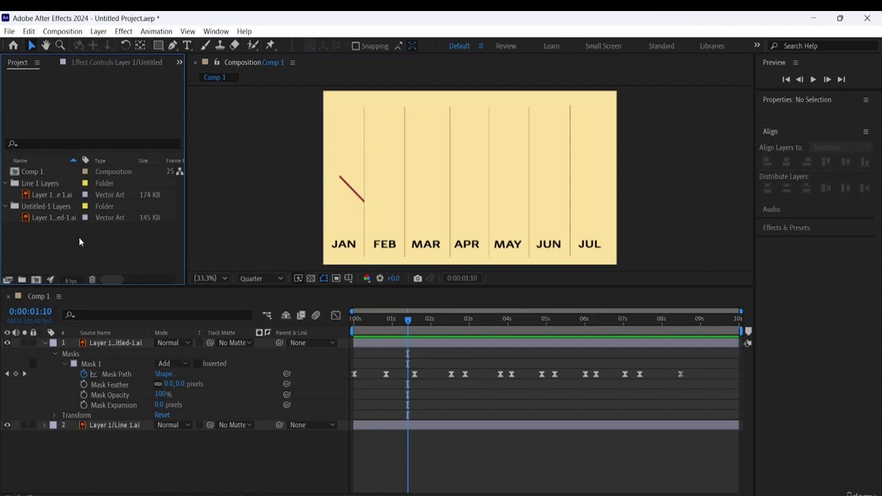
{"action": "right_click", "coordinate": [72, 236]}
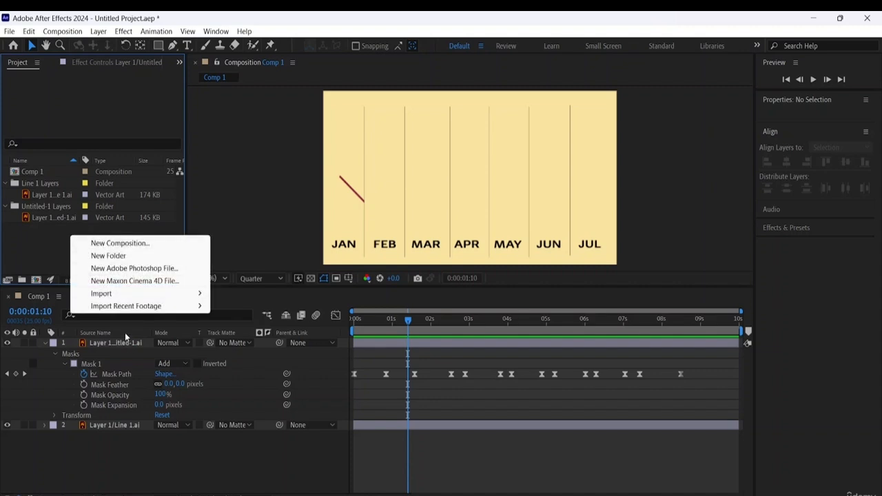
{"action": "mouse_move", "coordinate": [125, 295]}
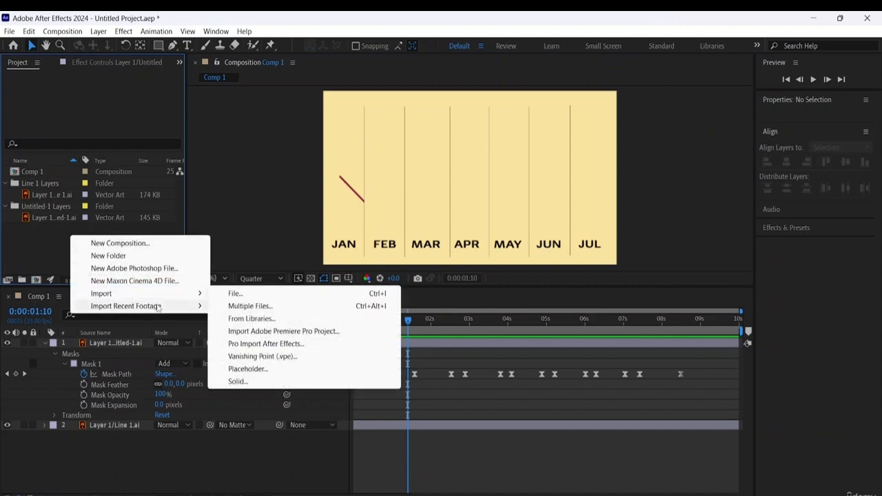
{"action": "left_click", "coordinate": [245, 295]}
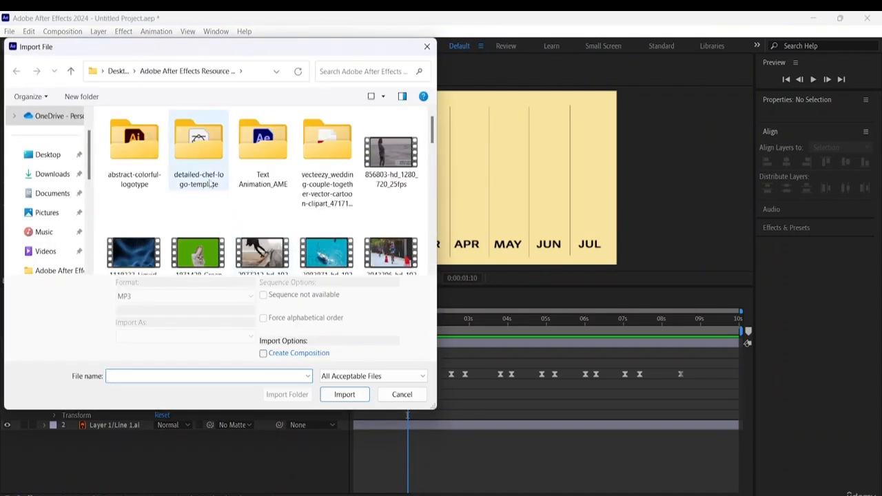
{"action": "scroll", "coordinate": [214, 249], "scroll_direction": "down", "scroll_amount": 10}
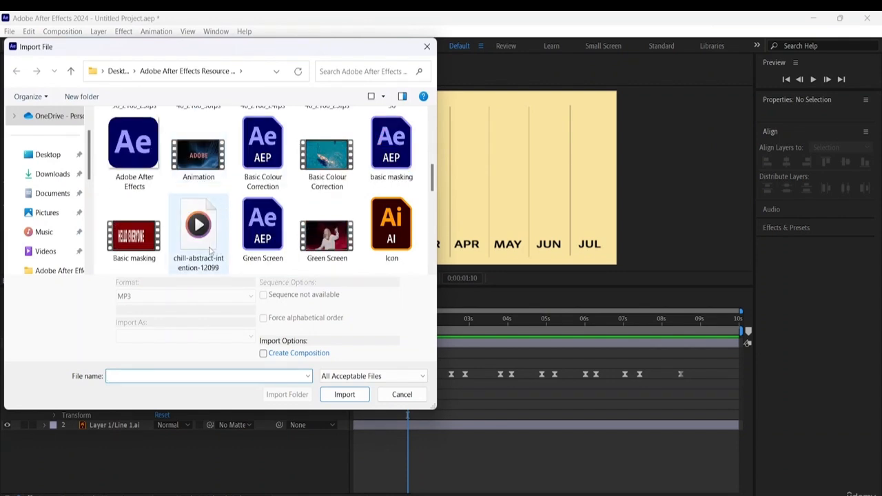
{"action": "left_click", "coordinate": [209, 249]}
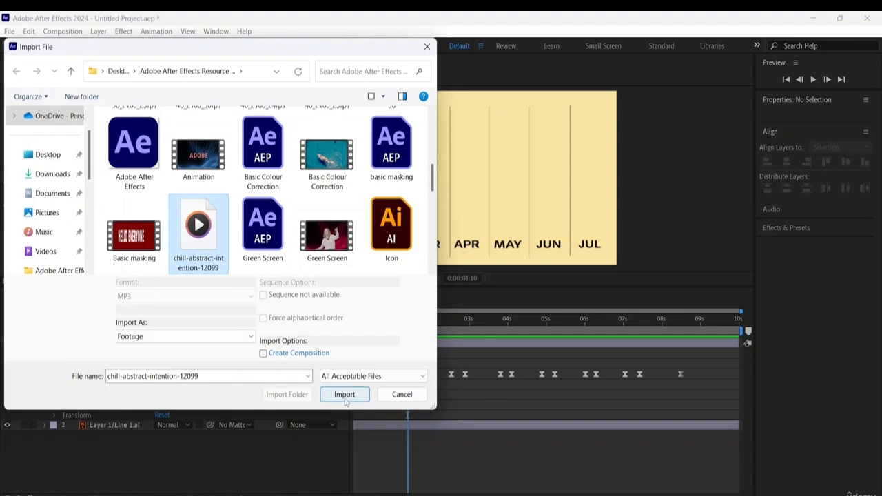
{"action": "left_click", "coordinate": [345, 396]}
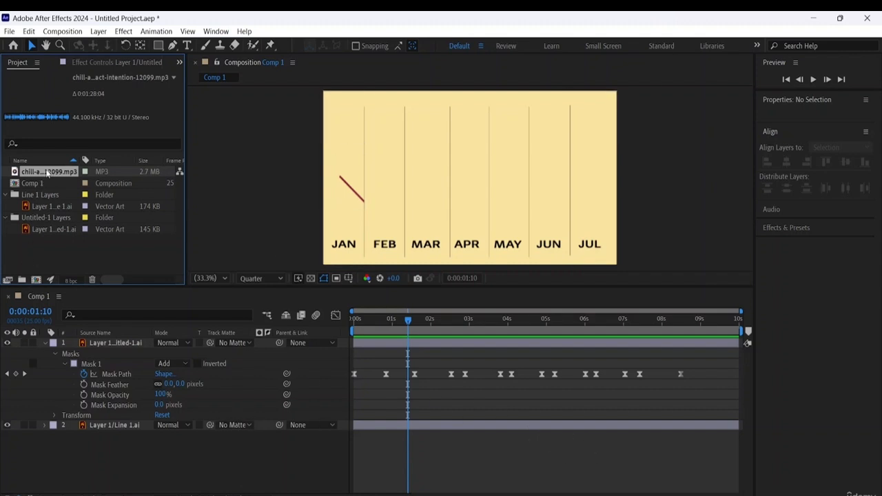
{"action": "left_click_drag", "start_coordinate": [47, 174], "coordinate": [60, 439]}
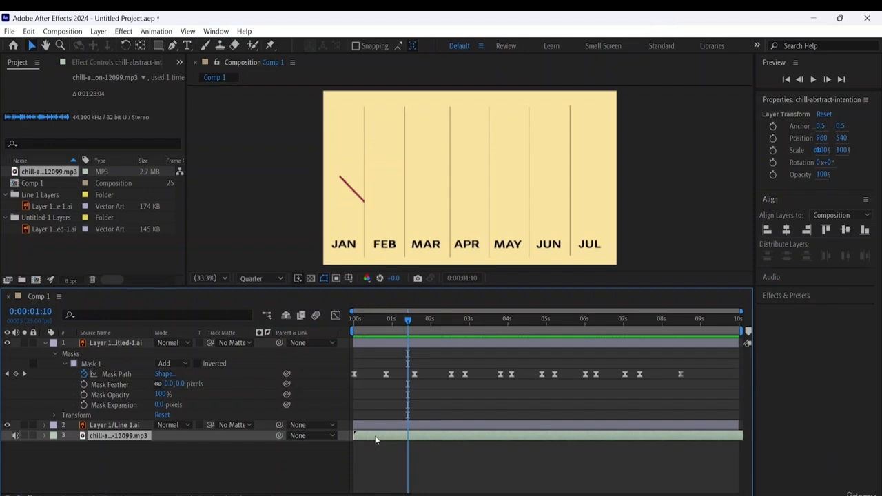
- Play Comp 1 from the start to check the line animation together with the music
{"action": "left_click_drag", "start_coordinate": [382, 324], "coordinate": [231, 310]}
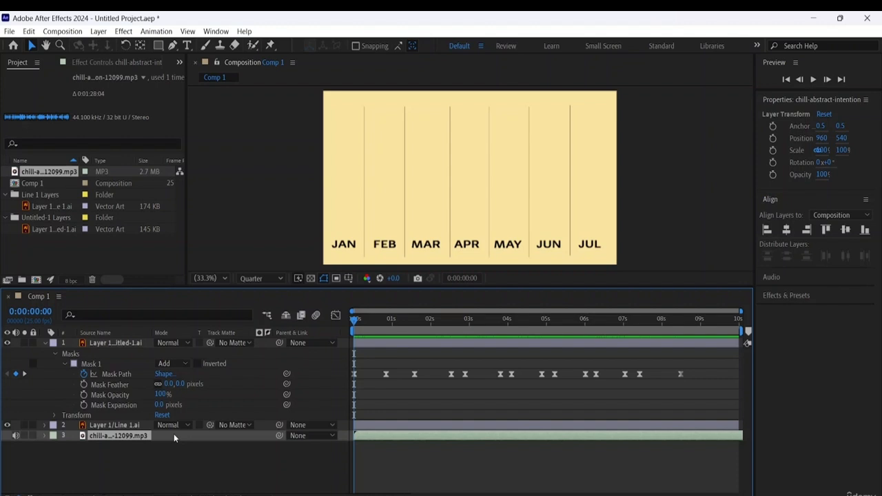
{"action": "key", "text": "space"}
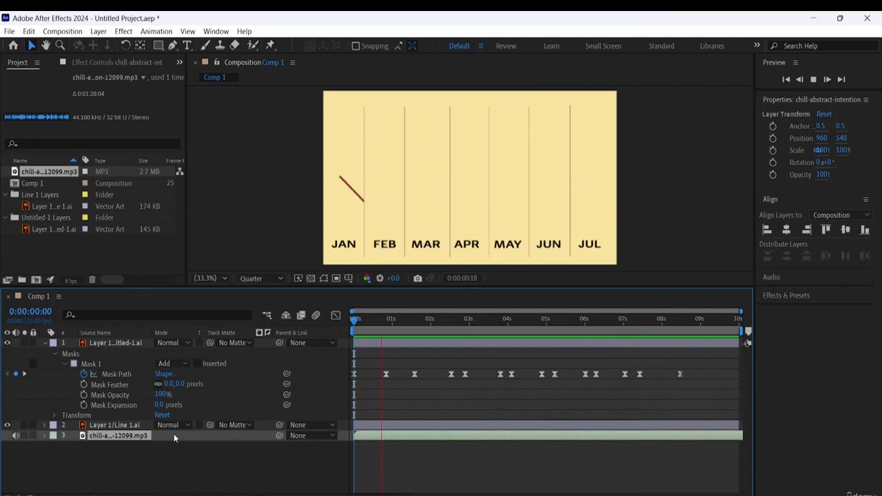
{"action": "key", "text": "space"}
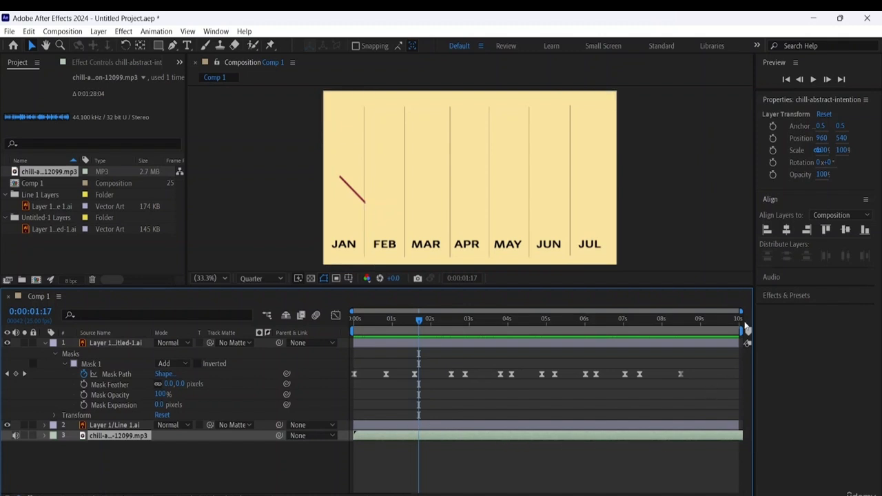
- Shorten the work area of Comp 1 so it ends just after the last Mask Path keyframe
{"action": "left_click_drag", "start_coordinate": [741, 331], "coordinate": [688, 332]}
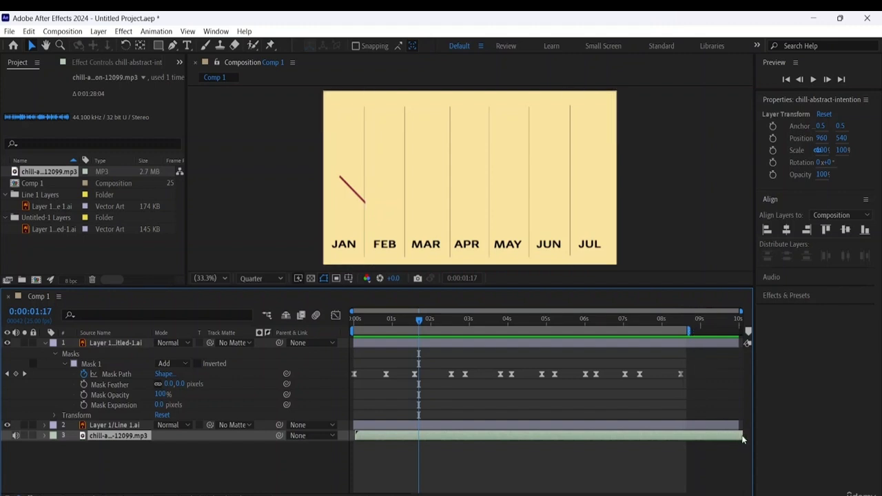
- Play Comp 1 to check the trimmed work area with the music, and return the playhead to the start
{"action": "key", "text": "space"}
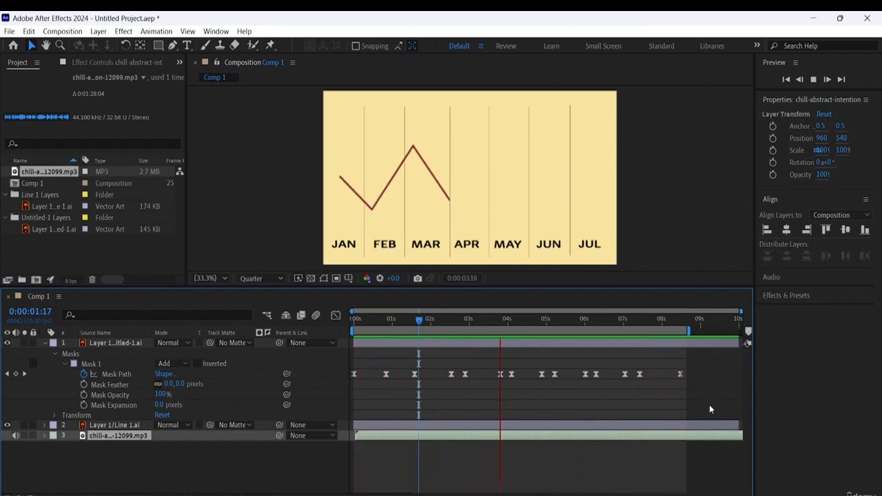
{"action": "key", "text": "space"}
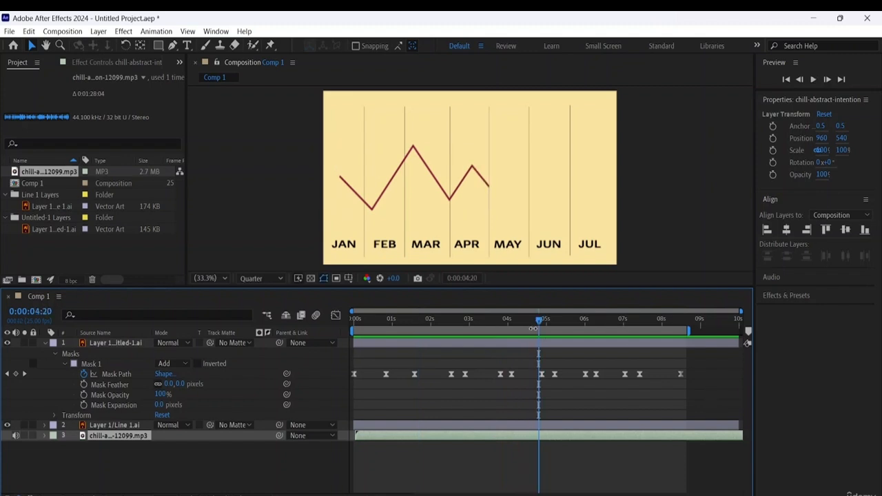
{"action": "left_click_drag", "start_coordinate": [541, 322], "coordinate": [243, 308]}
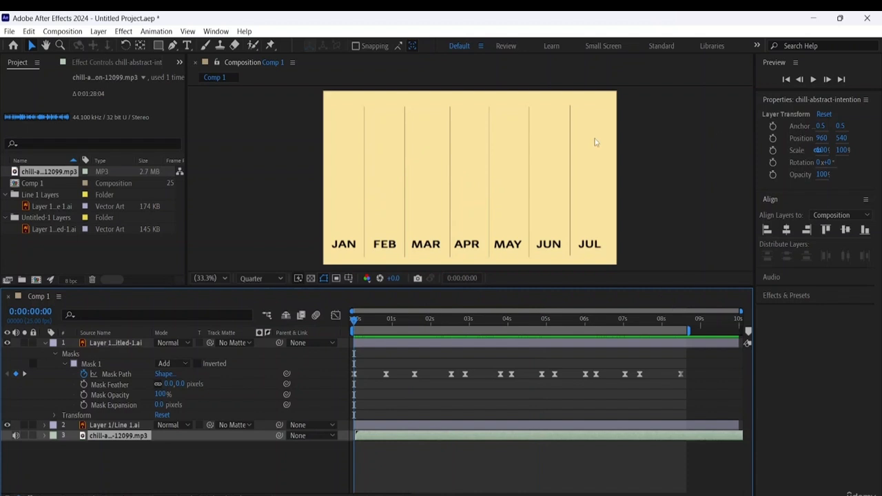
- Export Comp 1 by adding it to the Adobe Media Encoder queue
{"action": "left_click", "coordinate": [11, 31]}
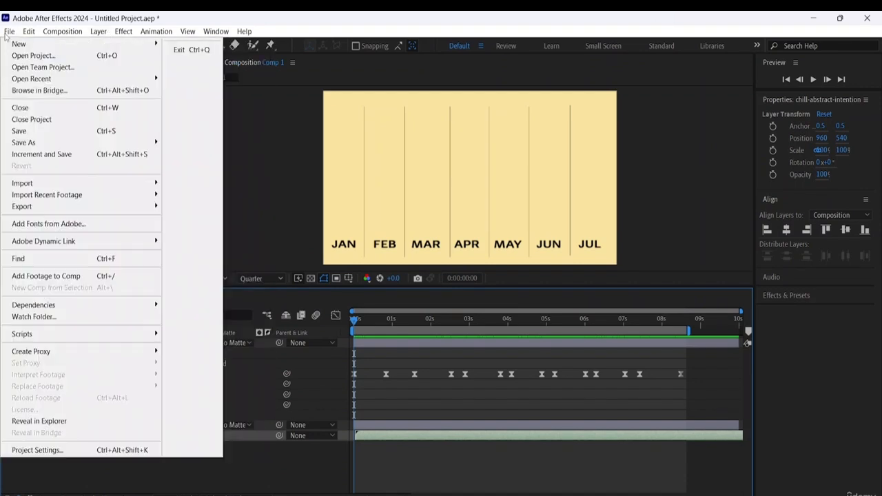
{"action": "mouse_move", "coordinate": [31, 210]}
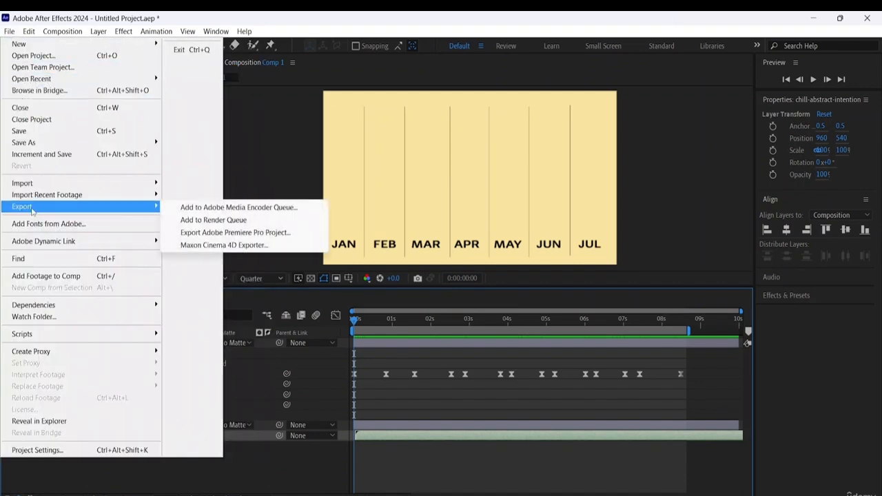
{"action": "left_click", "coordinate": [229, 206]}
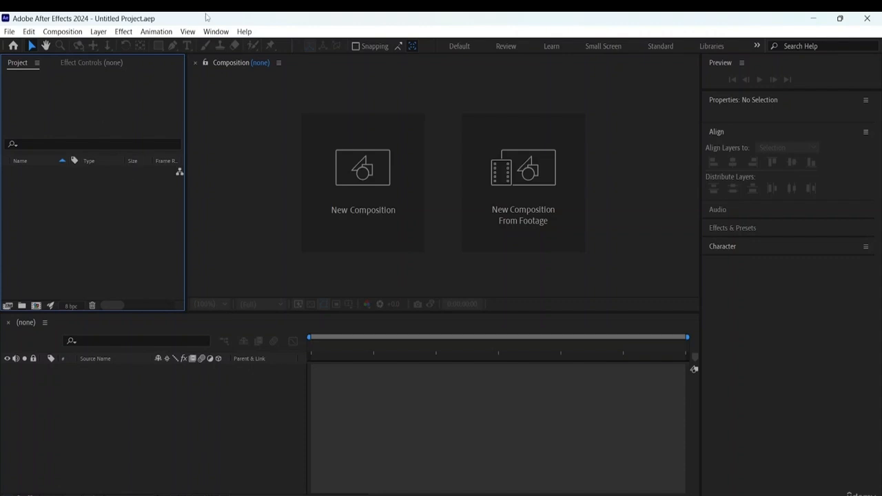
- Import 856803-hd_1280_720_25fps as footage into the empty project and create a new composition from it
{"action": "right_click", "coordinate": [56, 199]}
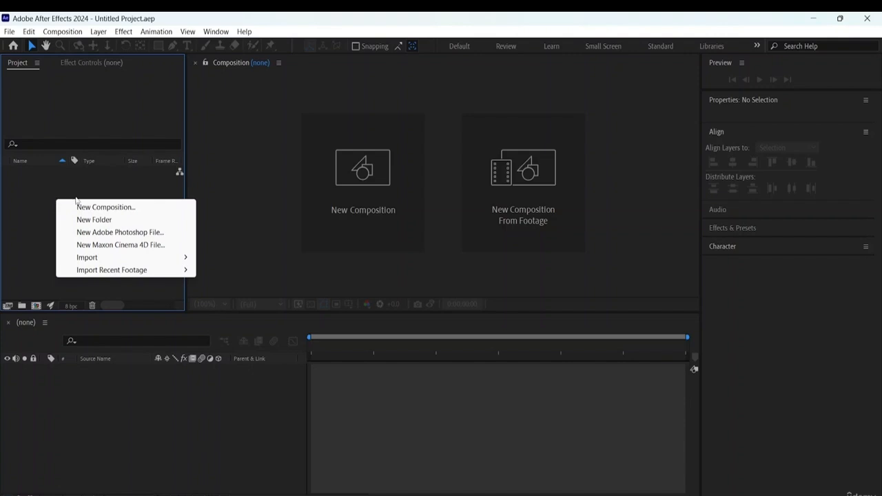
{"action": "mouse_move", "coordinate": [107, 261]}
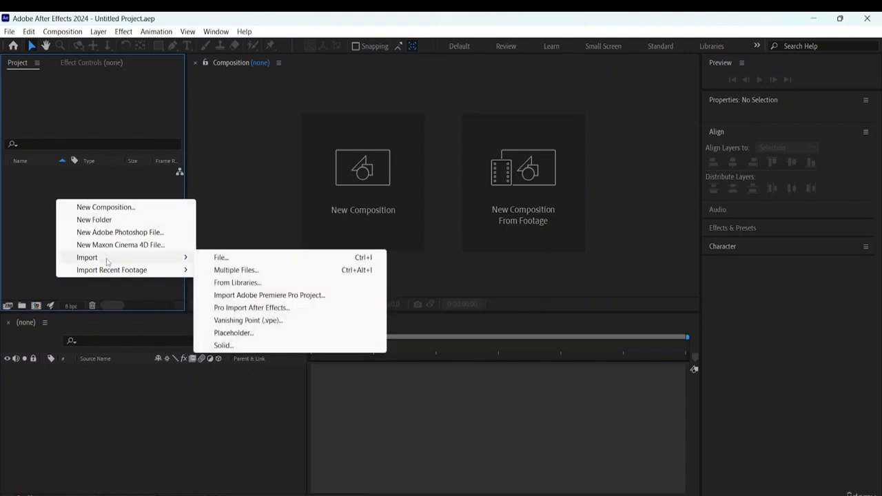
{"action": "left_click", "coordinate": [239, 262]}
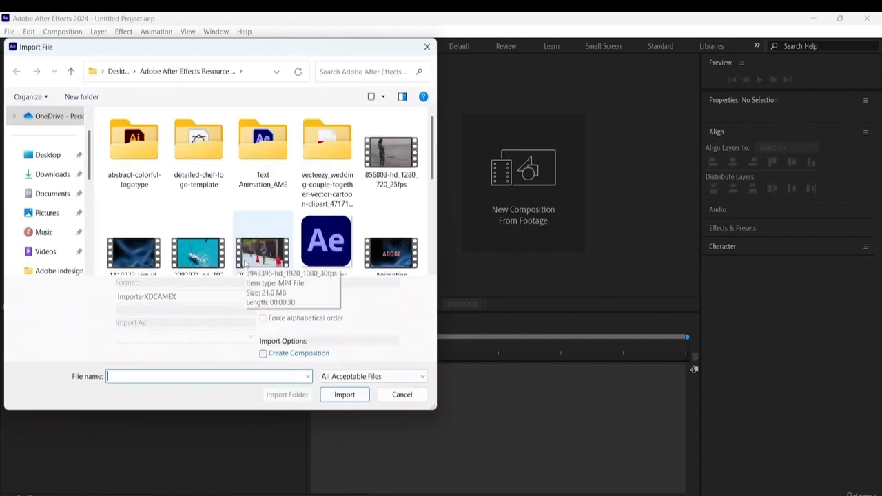
{"action": "left_click", "coordinate": [402, 178]}
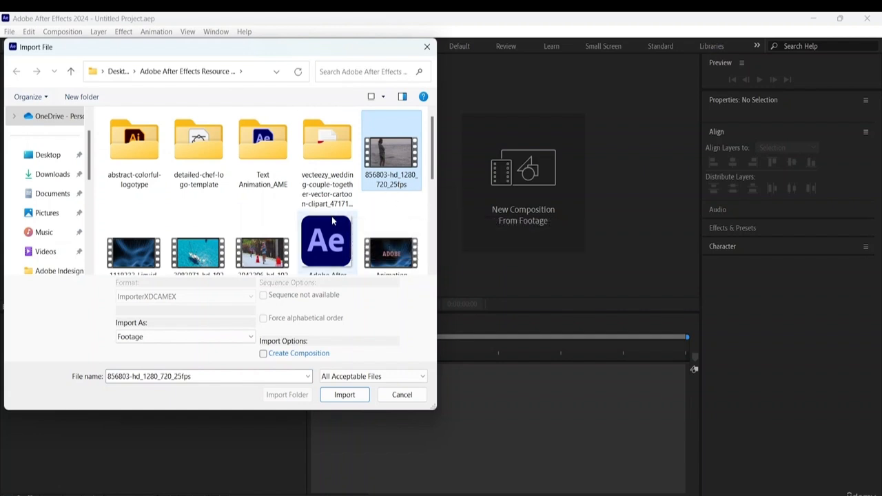
{"action": "left_click", "coordinate": [226, 337]}
{"action": "left_click", "coordinate": [227, 347]}
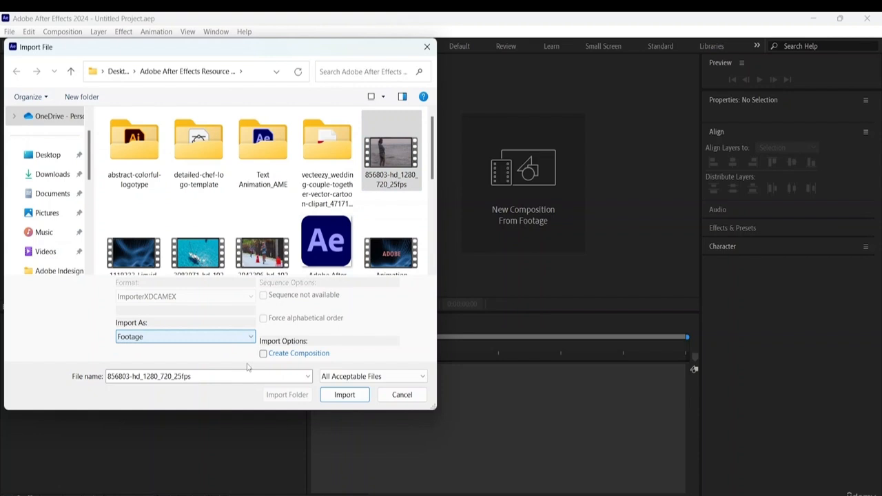
{"action": "left_click", "coordinate": [346, 392]}
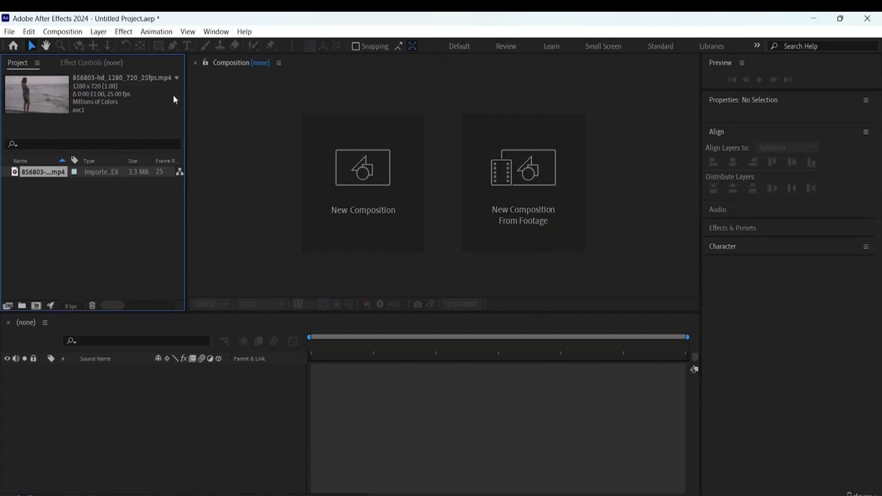
{"action": "right_click", "coordinate": [42, 172]}
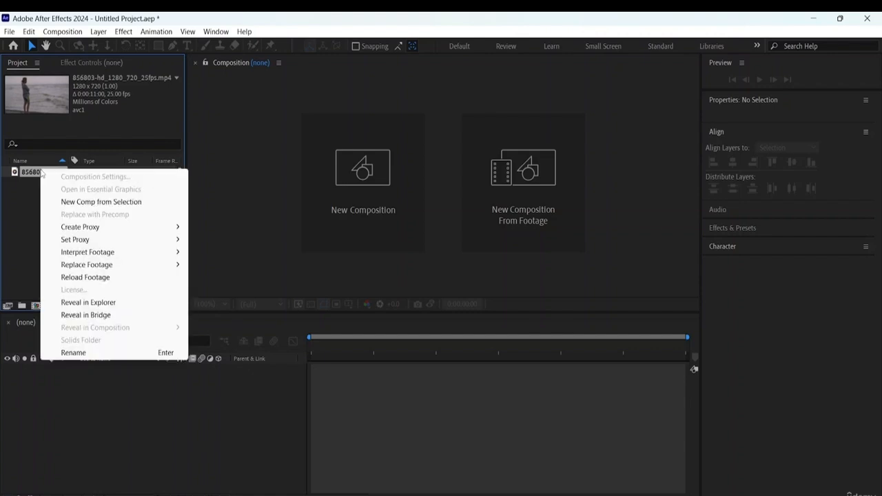
{"action": "left_click", "coordinate": [89, 205]}
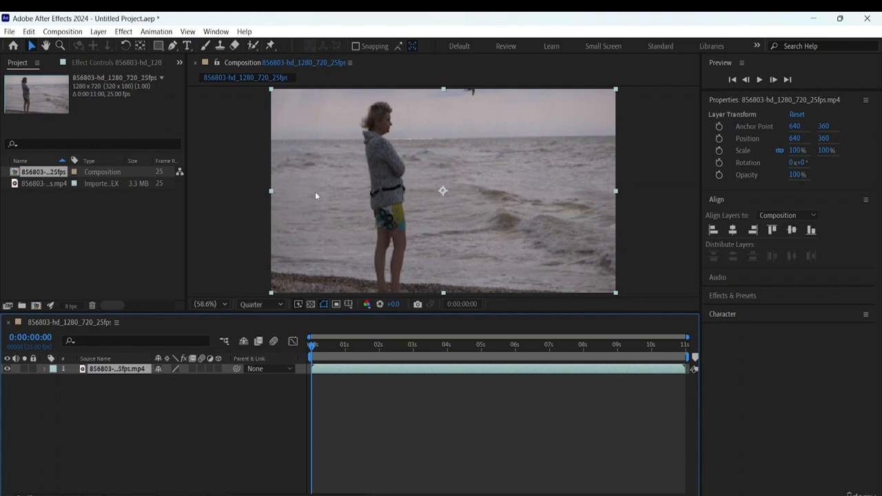
- Set the composition's preview resolution to Auto and keep its magnification at Fit
{"action": "left_click", "coordinate": [260, 306]}
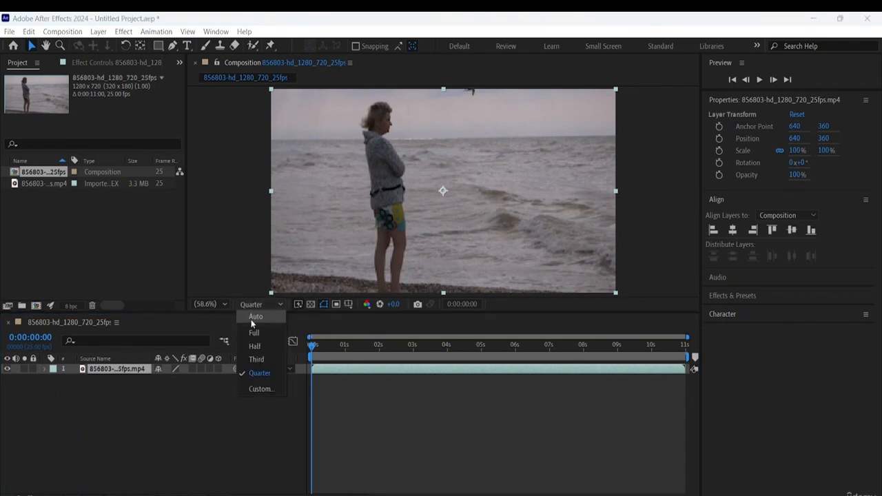
{"action": "left_click", "coordinate": [249, 320]}
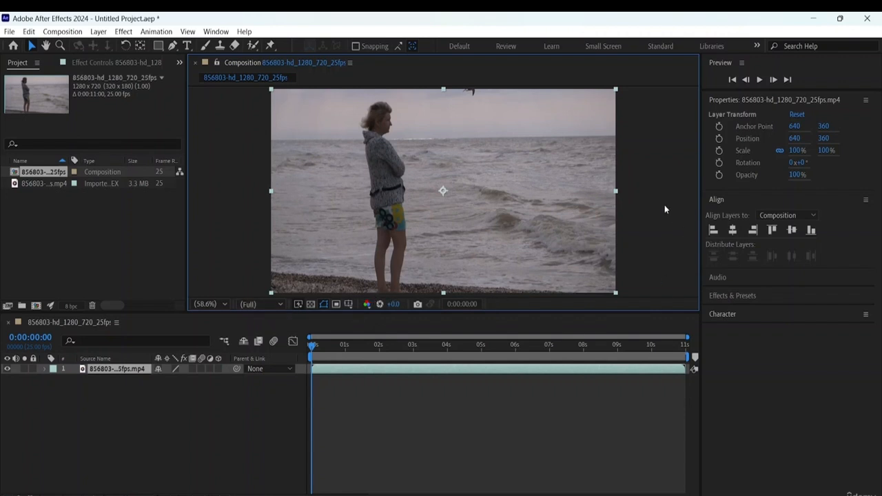
{"action": "left_click", "coordinate": [279, 306]}
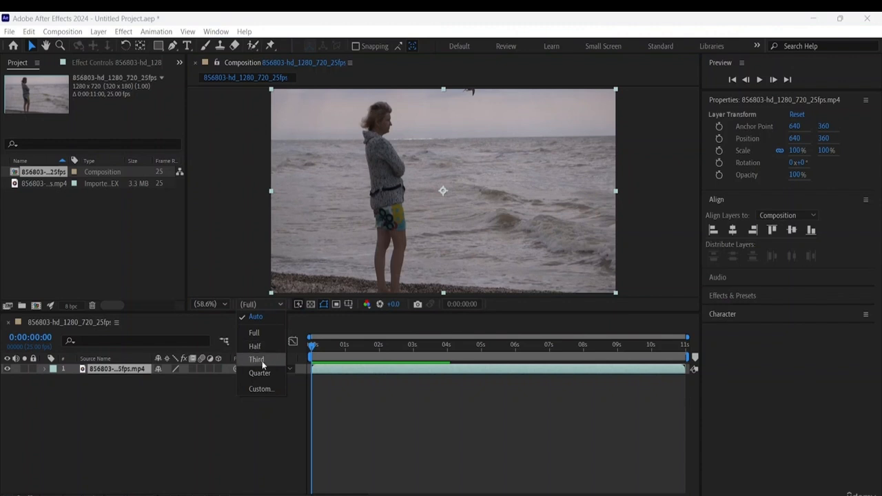
{"action": "left_click", "coordinate": [222, 305]}
{"action": "left_click", "coordinate": [222, 305]}
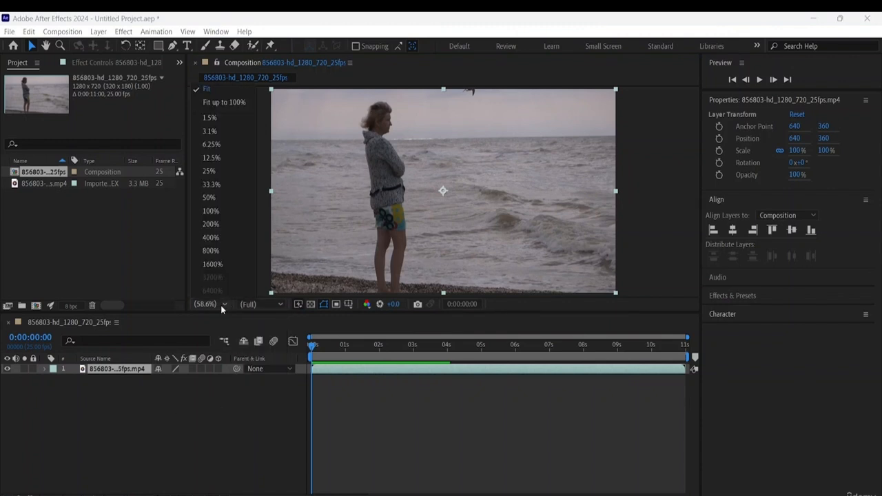
{"action": "left_click", "coordinate": [214, 88]}
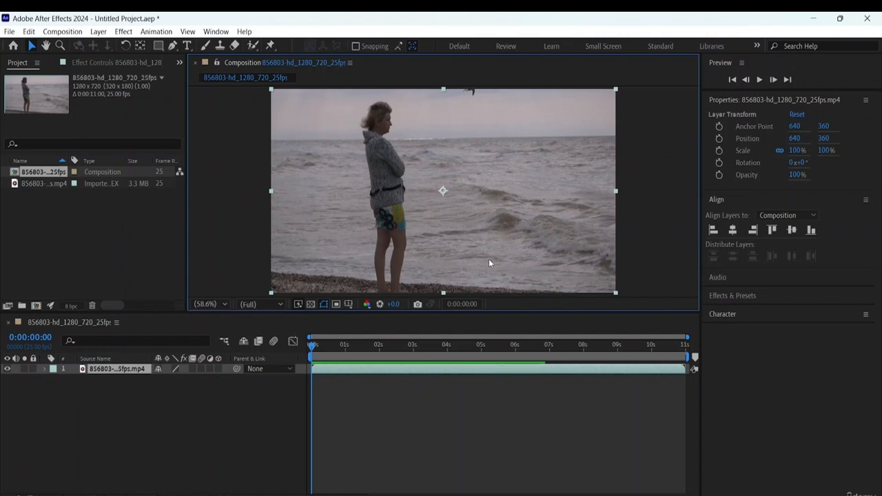
- Play the beach clip composition to review the footage, and return the playhead to the start
{"action": "key", "text": "space"}
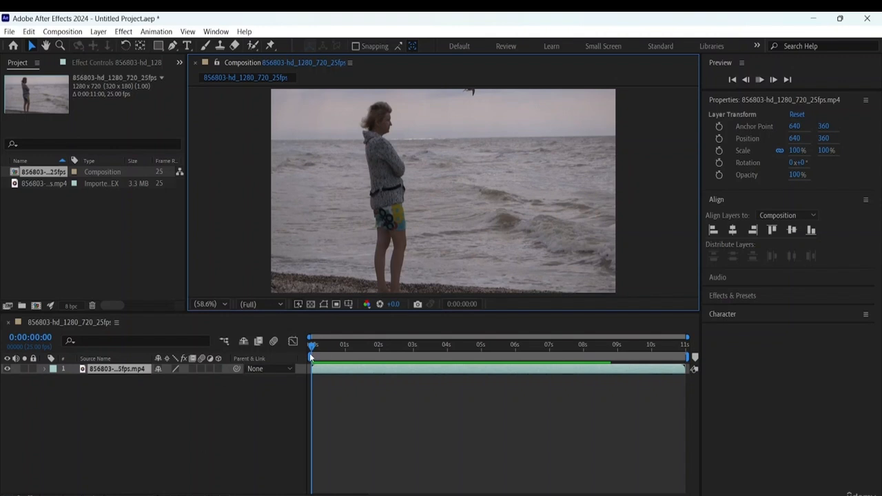
{"action": "key", "text": "space"}
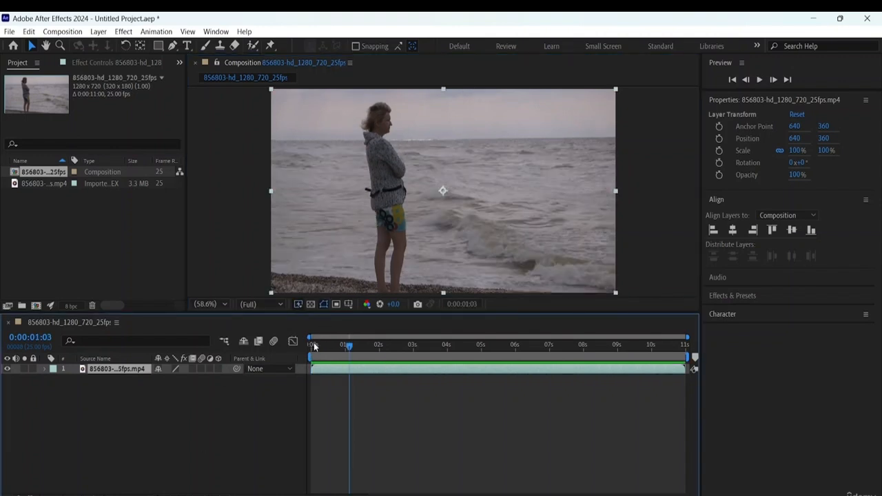
{"action": "key", "text": "space"}
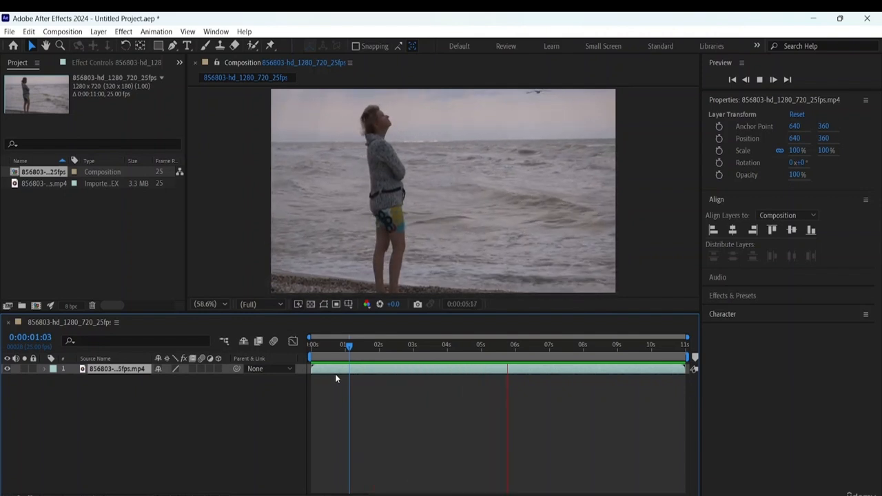
{"action": "key", "text": "space"}
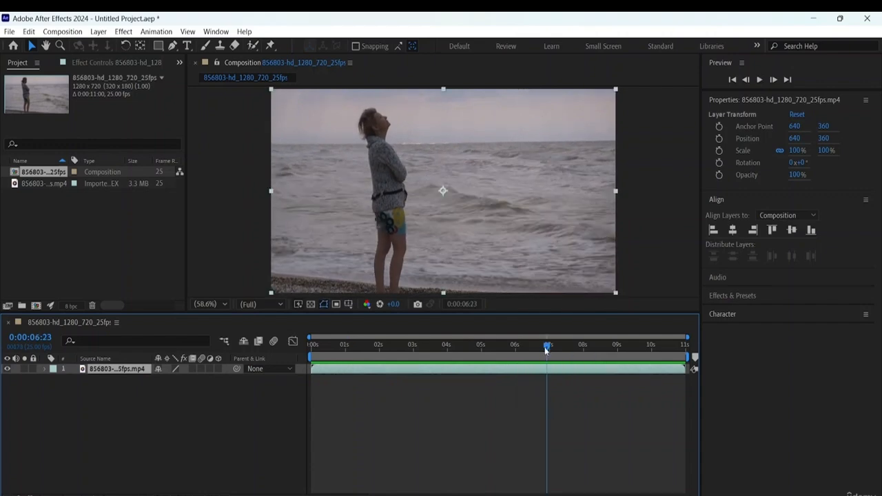
{"action": "left_click_drag", "start_coordinate": [548, 348], "coordinate": [312, 345]}
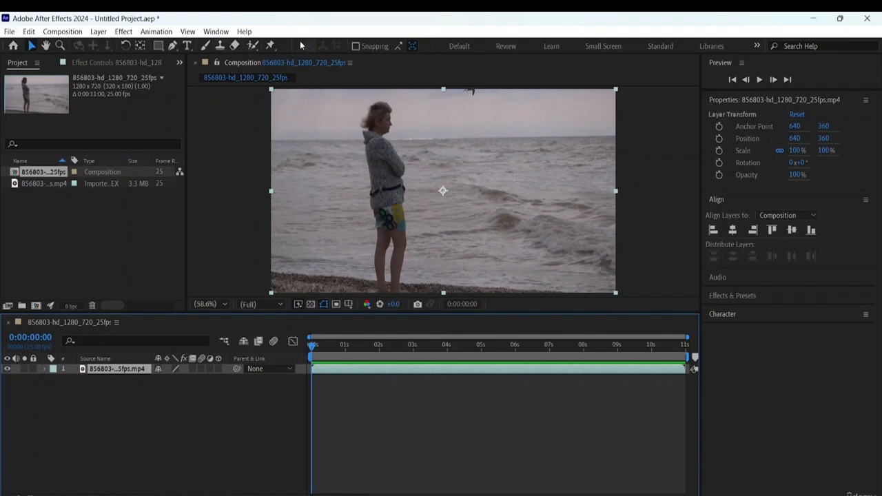
{"action": "left_click", "coordinate": [159, 46]}
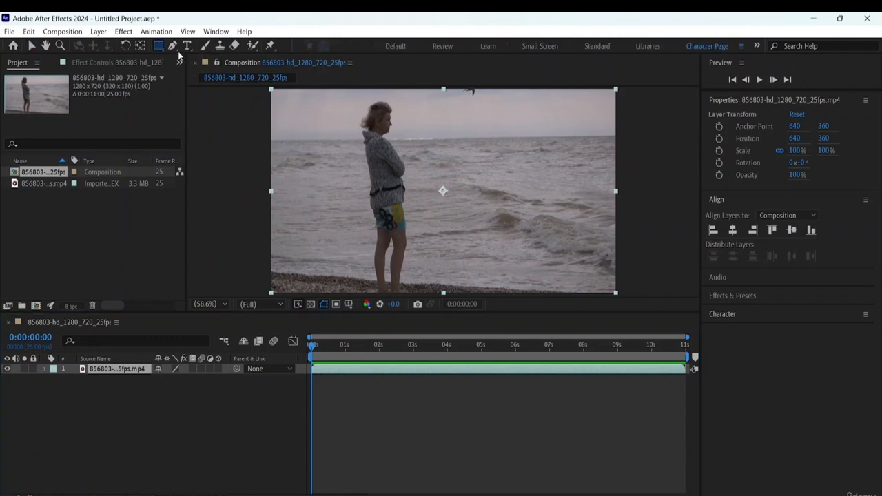
{"action": "left_click", "coordinate": [161, 47]}
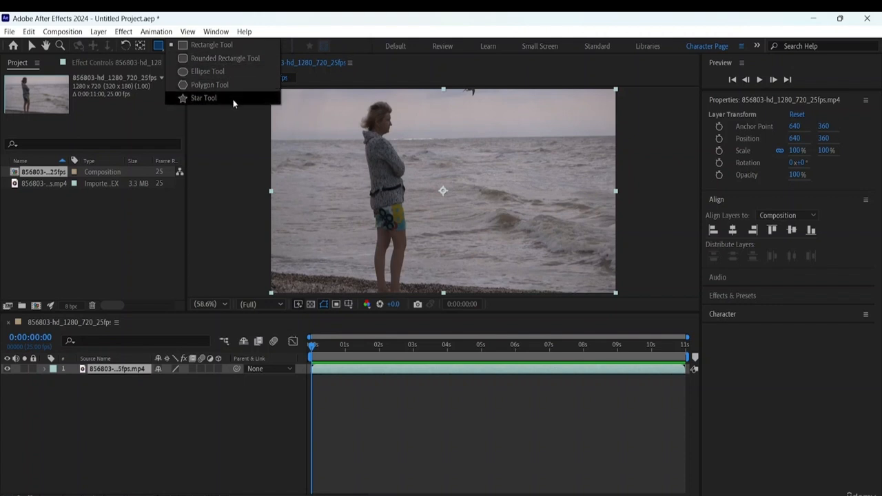
{"action": "left_click", "coordinate": [153, 61]}
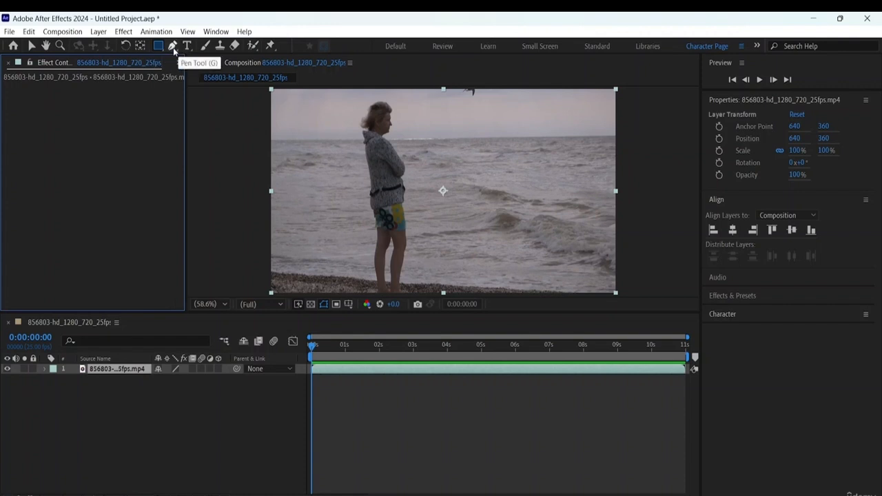
{"action": "left_click", "coordinate": [173, 48]}
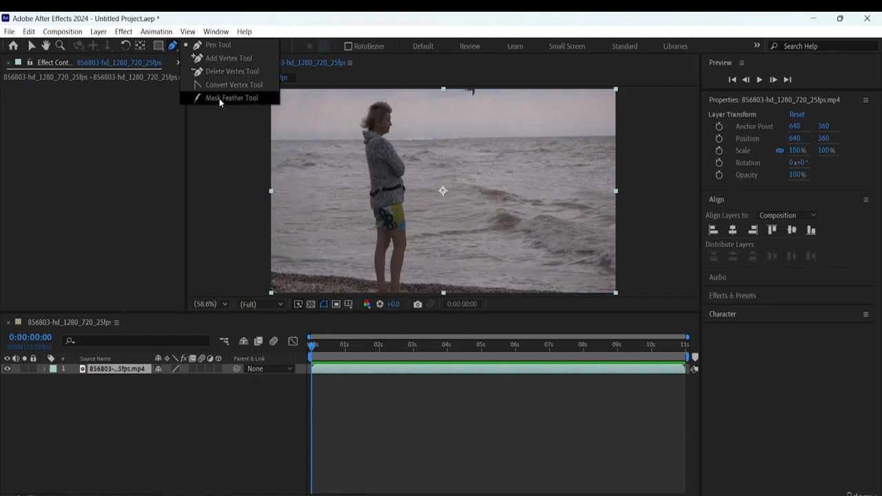
{"action": "left_click", "coordinate": [159, 46]}
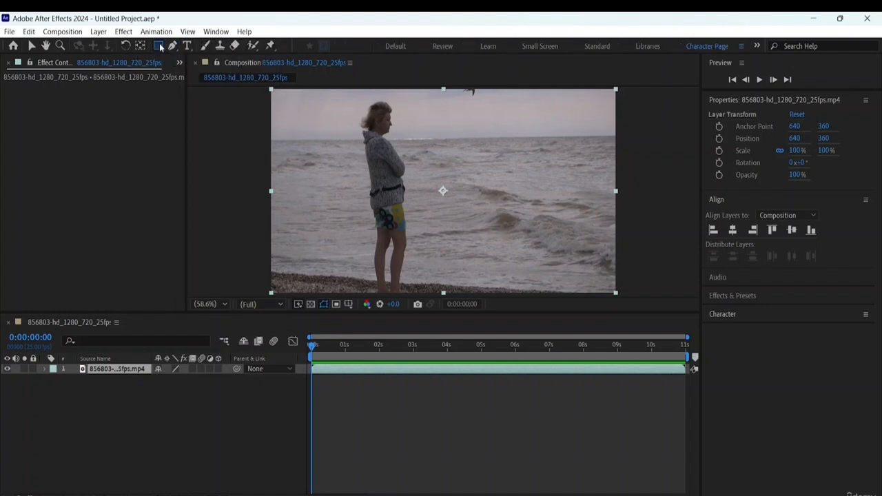
- Draw a rounded rectangle over the waves beside the woman with the Rounded Rectangle Tool
{"action": "left_click", "coordinate": [160, 47]}
{"action": "left_click", "coordinate": [195, 60]}
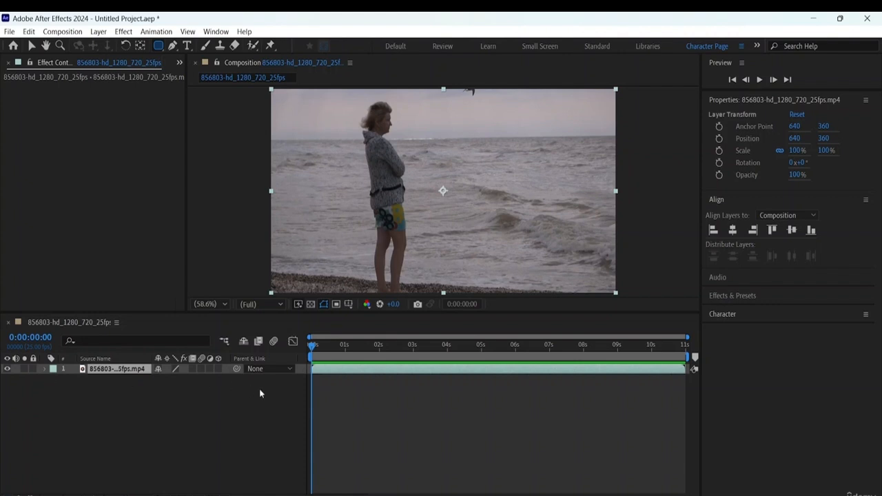
{"action": "mouse_move", "coordinate": [428, 222]}
{"action": "left_mouse_down"}
{"action": "mouse_move", "coordinate": [469, 253]}
{"action": "mouse_move", "coordinate": [585, 253]}
{"action": "mouse_move", "coordinate": [574, 247]}
{"action": "mouse_move", "coordinate": [573, 262]}
{"action": "mouse_move", "coordinate": [568, 251]}
{"action": "left_mouse_up"}
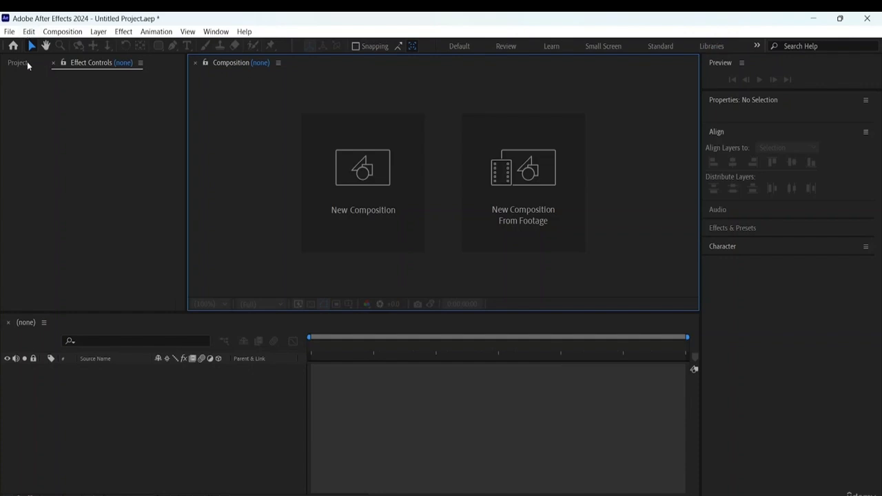
- Bring the beach clip 856803-hd_1280_720_25fps into the emptied project again as footage
{"action": "left_click", "coordinate": [18, 63]}
{"action": "right_click", "coordinate": [54, 209]}
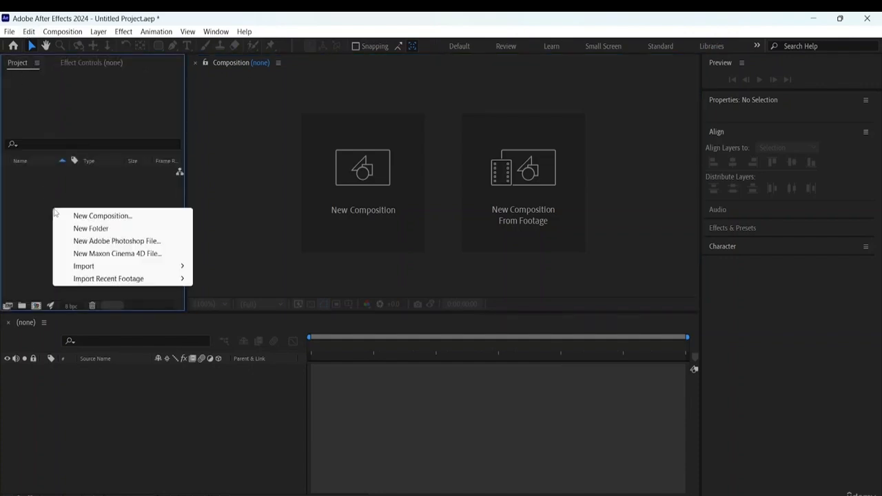
{"action": "mouse_move", "coordinate": [124, 268]}
{"action": "left_click", "coordinate": [246, 265]}
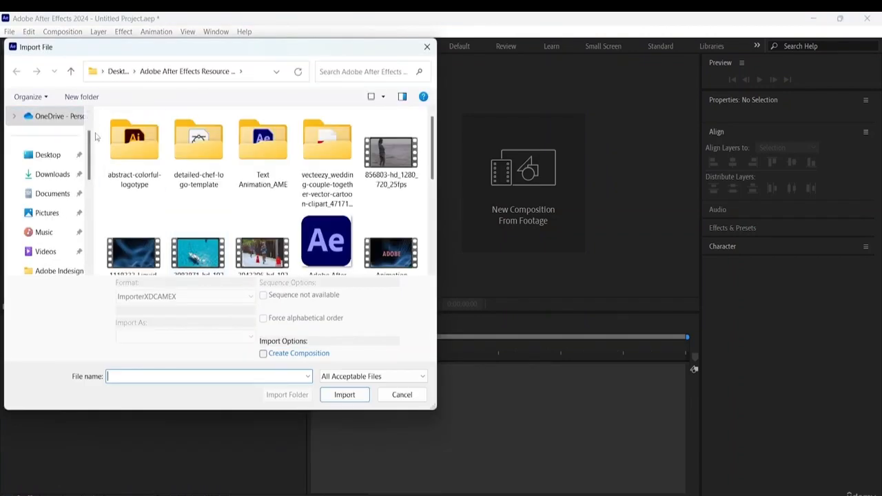
{"action": "left_click", "coordinate": [391, 158]}
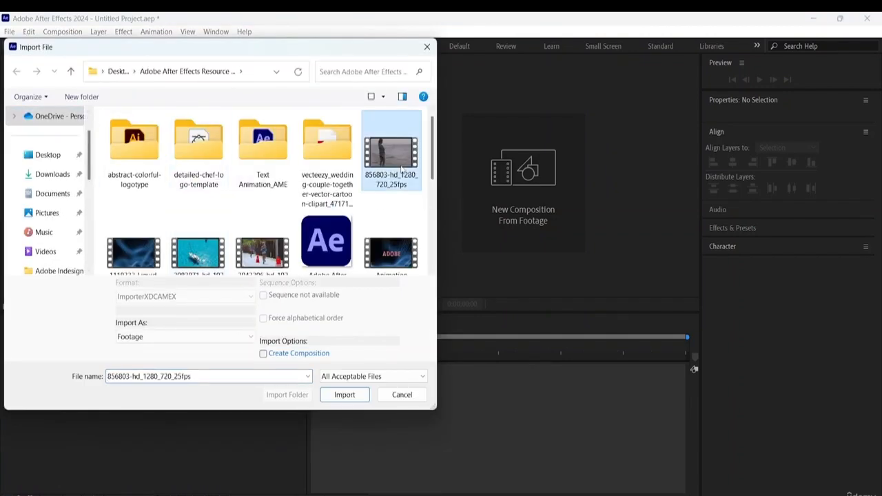
{"action": "left_click", "coordinate": [342, 396]}
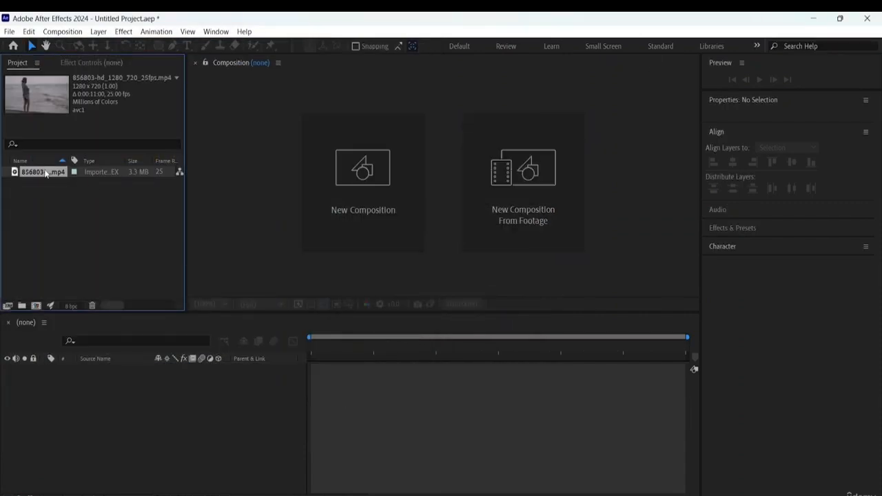
- Create a composition from the beach clip and rename it Lower Third
{"action": "left_click_drag", "start_coordinate": [46, 174], "coordinate": [66, 240]}
{"action": "left_click_drag", "start_coordinate": [40, 303], "coordinate": [38, 304]}
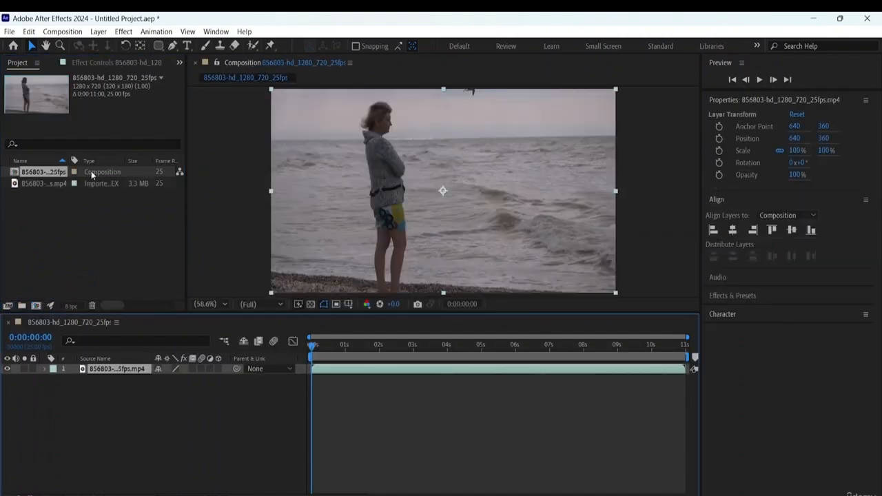
{"action": "right_click", "coordinate": [47, 175]}
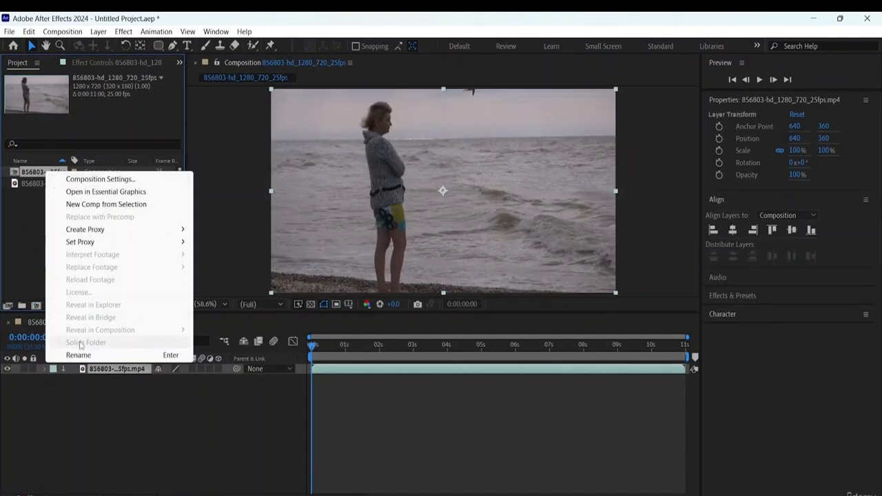
{"action": "left_click", "coordinate": [79, 355]}
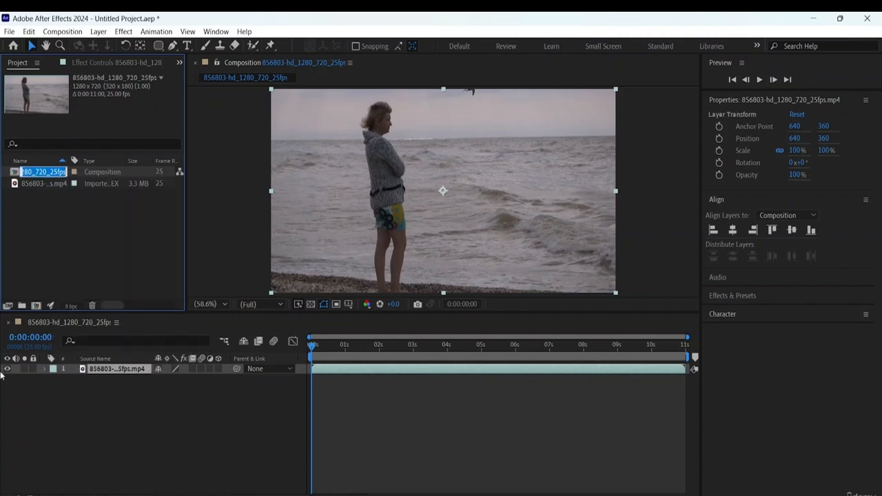
{"action": "key", "text": "BackSpace"}
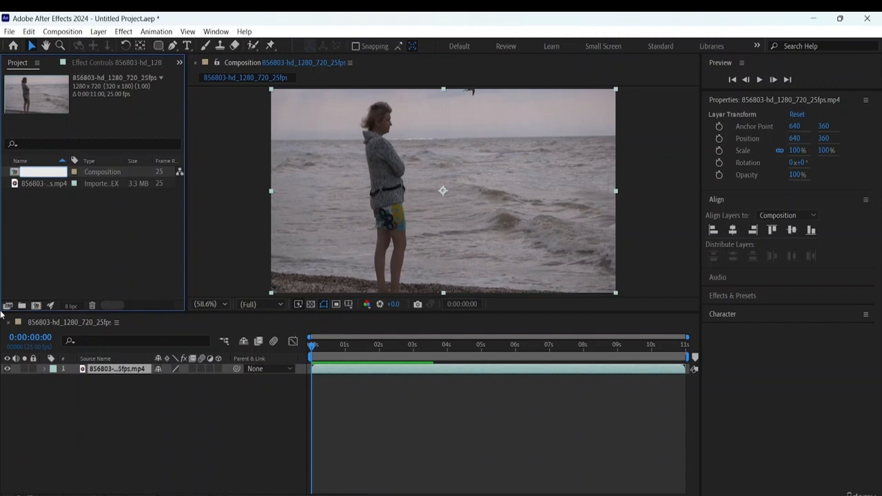
{"action": "type", "text": "Lower Third"}
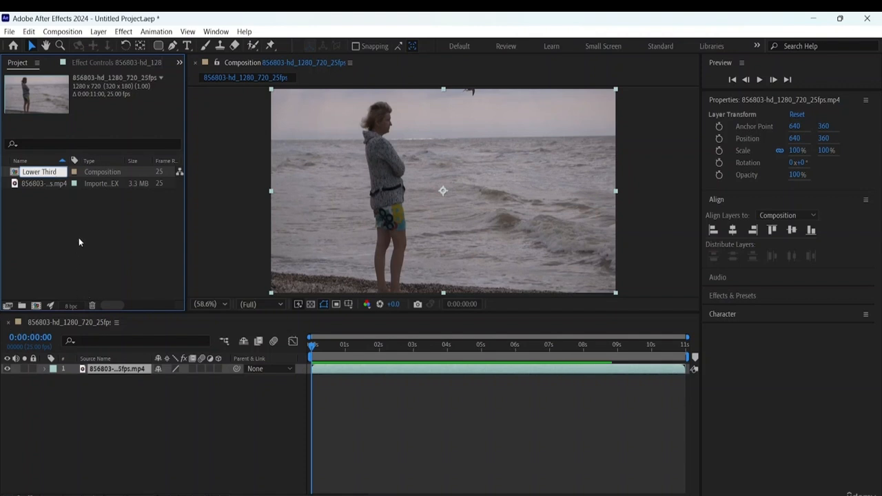
{"action": "key", "text": "Return"}
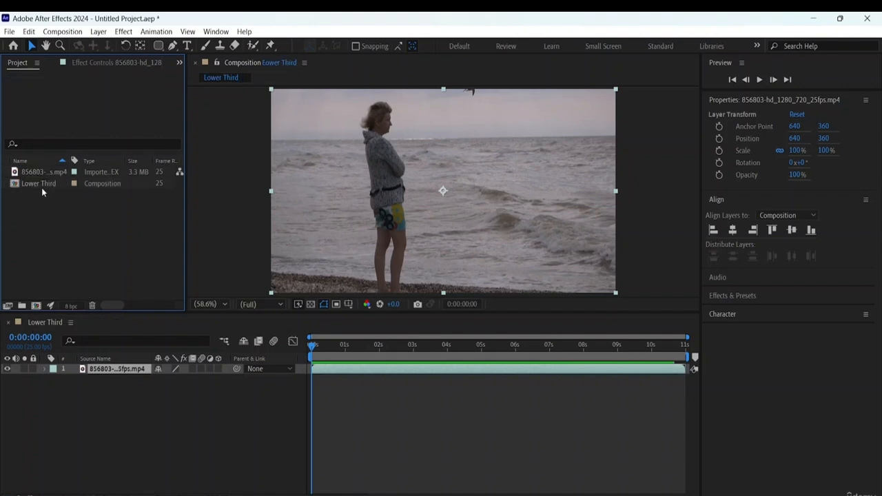
{"action": "left_click", "coordinate": [41, 184]}
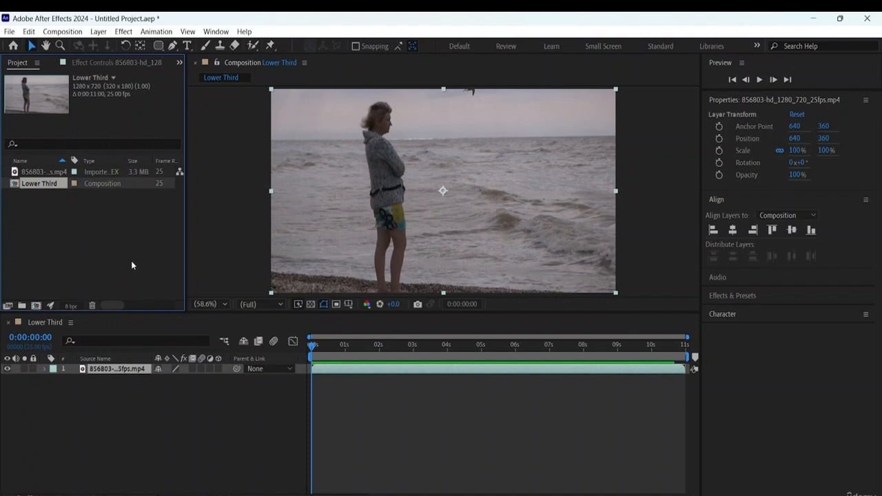
- Draw a rounded rectangle about 560 by 148 px over the waves in the lower-right part of the frame as a new shape layer
{"action": "left_click", "coordinate": [159, 46]}
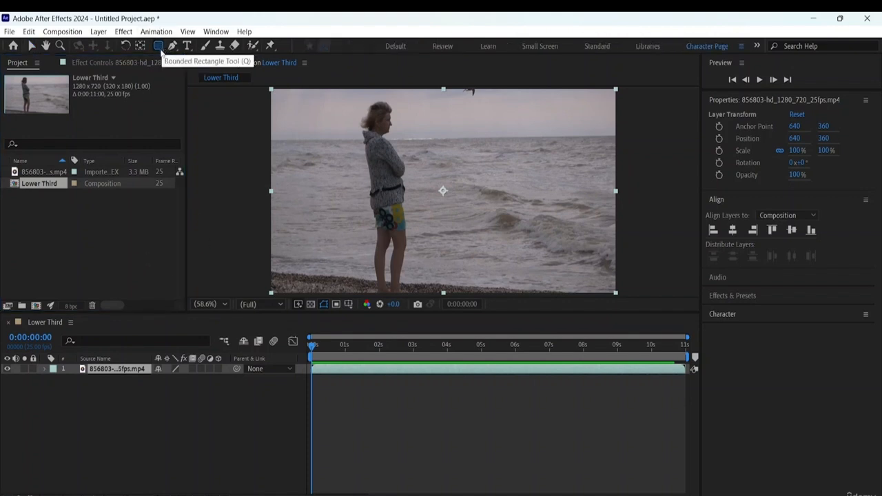
{"action": "left_click", "coordinate": [74, 415]}
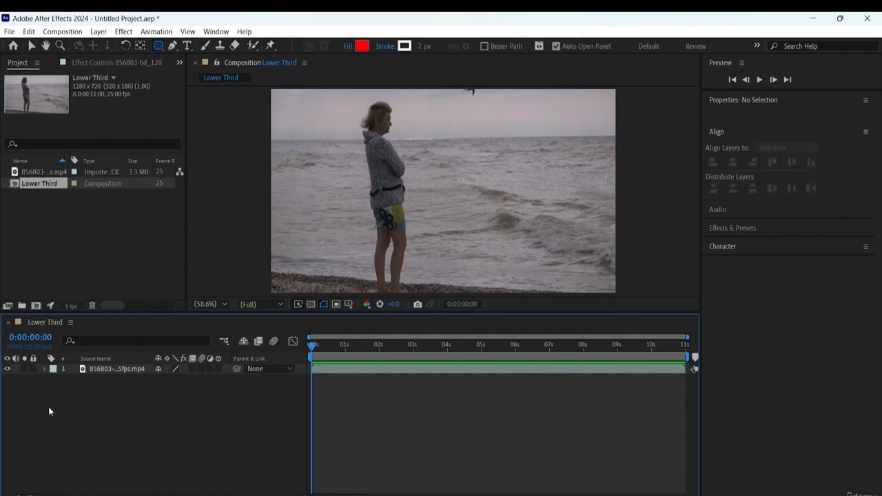
{"action": "left_click", "coordinate": [132, 236]}
{"action": "left_click", "coordinate": [87, 419]}
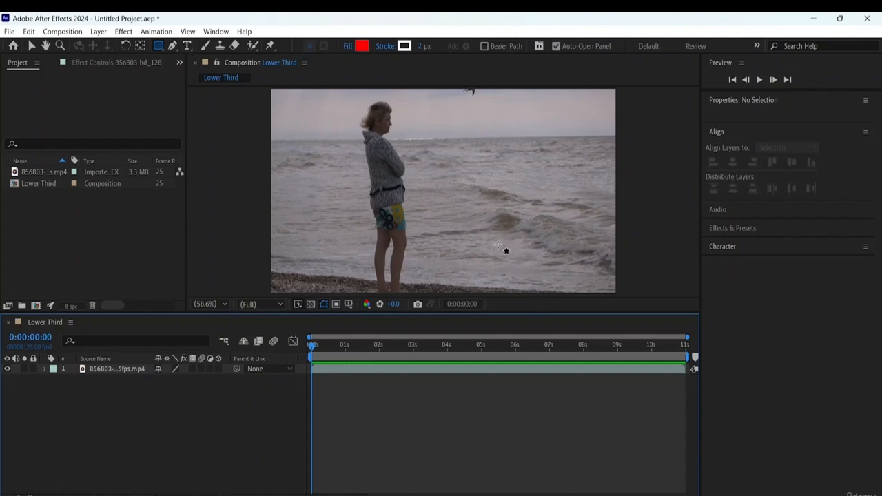
{"action": "left_click_drag", "start_coordinate": [496, 268], "coordinate": [440, 146]}
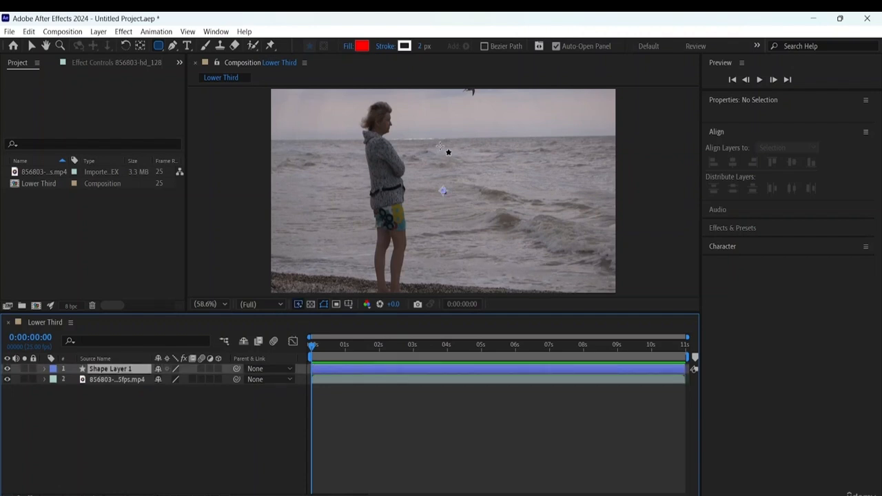
{"action": "key", "text": "ctrl+z"}
{"action": "left_click", "coordinate": [168, 461]}
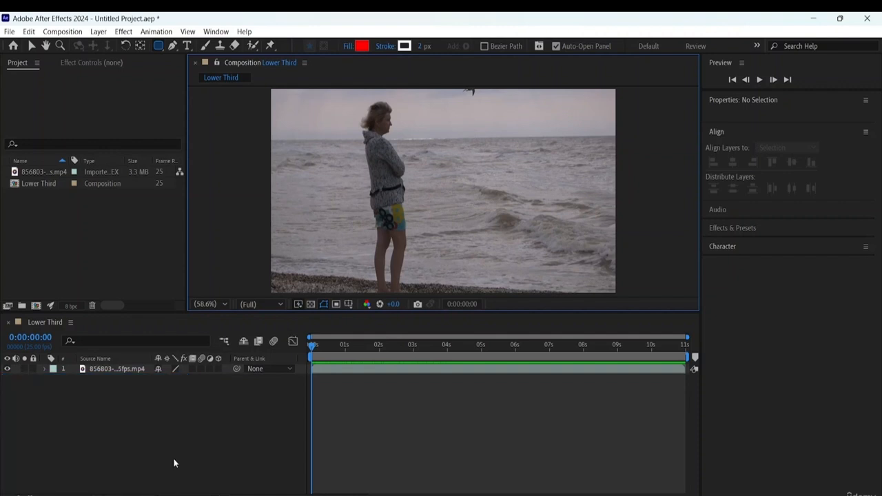
{"action": "mouse_move", "coordinate": [471, 235]}
{"action": "left_mouse_down"}
{"action": "mouse_move", "coordinate": [477, 248]}
{"action": "mouse_move", "coordinate": [515, 266]}
{"action": "mouse_move", "coordinate": [623, 277]}
{"action": "left_mouse_up"}
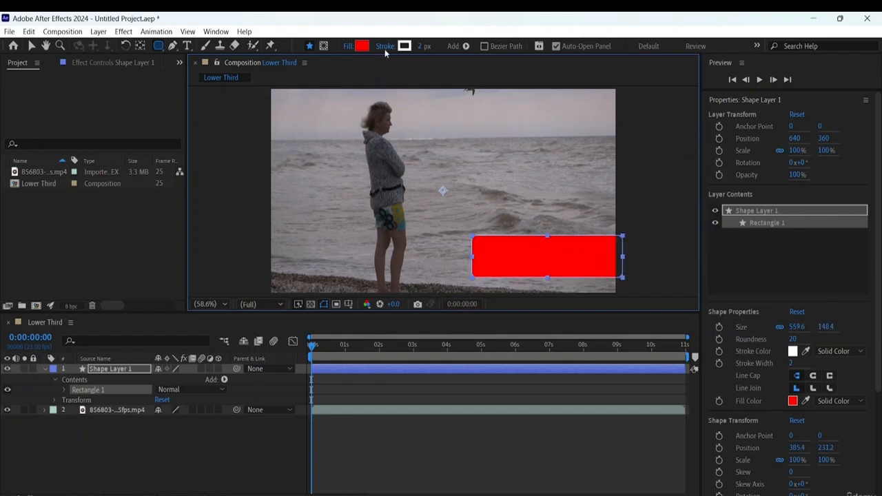
{"action": "scroll", "coordinate": [801, 259], "scroll_direction": "down", "scroll_amount": 4}
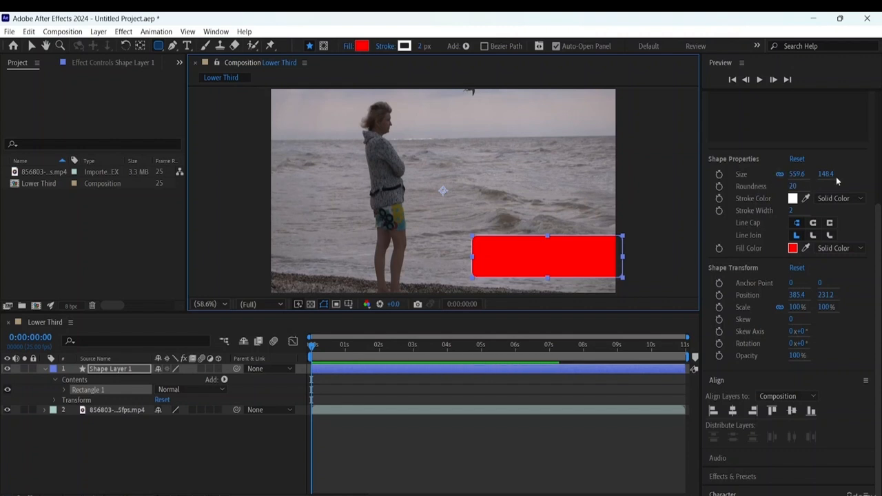
{"action": "left_click_drag", "start_coordinate": [791, 176], "coordinate": [792, 176]}
{"action": "left_click", "coordinate": [751, 201]}
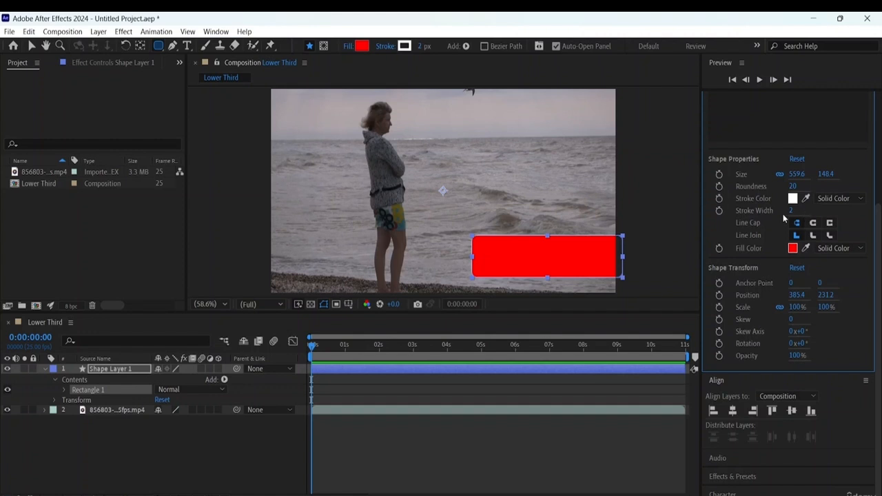
{"action": "mouse_move", "coordinate": [792, 212]}
{"action": "left_mouse_down"}
{"action": "mouse_move", "coordinate": [752, 212]}
{"action": "mouse_move", "coordinate": [800, 210]}
{"action": "left_mouse_up"}
{"action": "key", "text": "Escape"}
- Set the rounded rectangle's fill color to the muted red B32D2D
{"action": "left_click", "coordinate": [793, 248]}
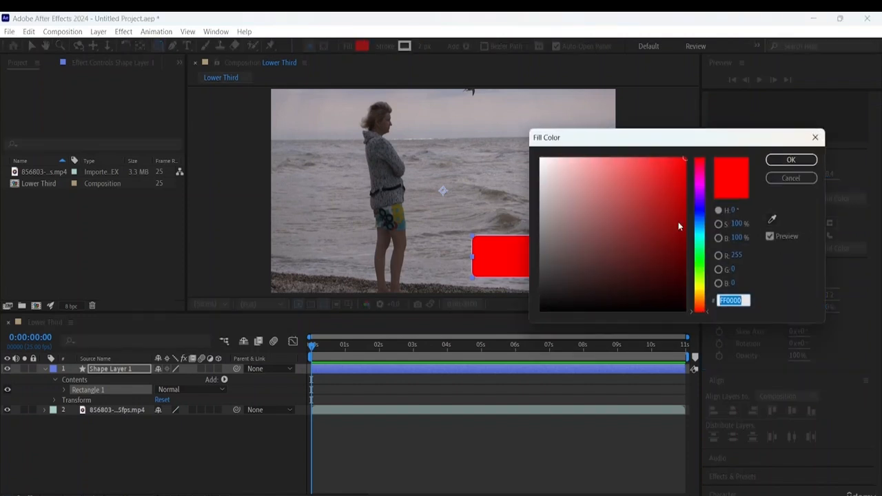
{"action": "mouse_move", "coordinate": [678, 222]}
{"action": "left_mouse_down"}
{"action": "mouse_move", "coordinate": [644, 193]}
{"action": "mouse_move", "coordinate": [481, 150]}
{"action": "mouse_move", "coordinate": [611, 171]}
{"action": "mouse_move", "coordinate": [651, 200]}
{"action": "left_mouse_up"}
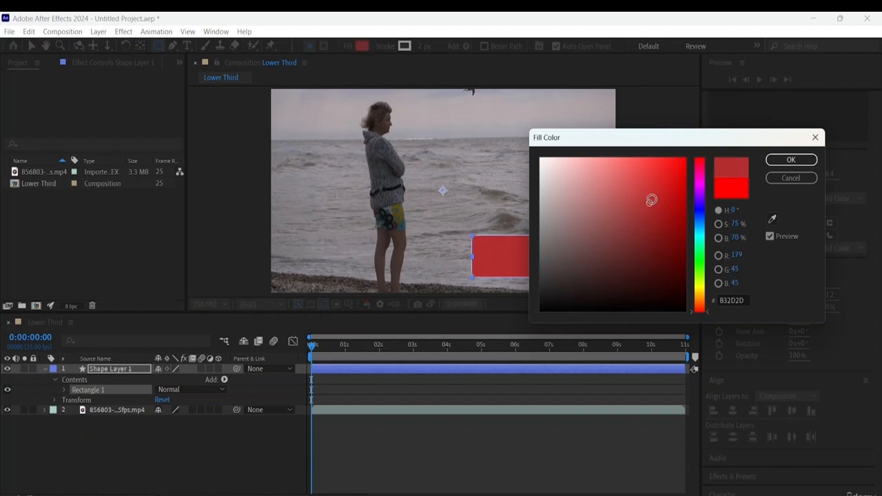
{"action": "left_click", "coordinate": [791, 161]}
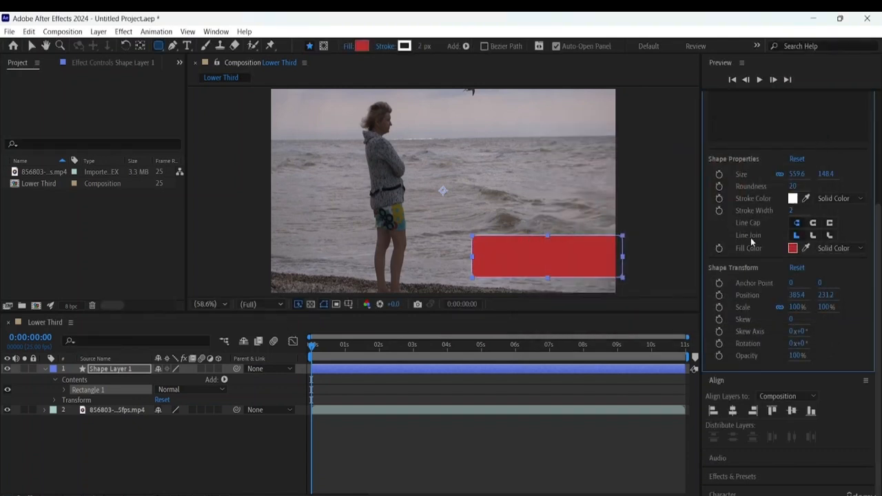
- Sample the pale sky color in the footage for the rectangle's fill and switch back to the Selection Tool
{"action": "left_click", "coordinate": [805, 249]}
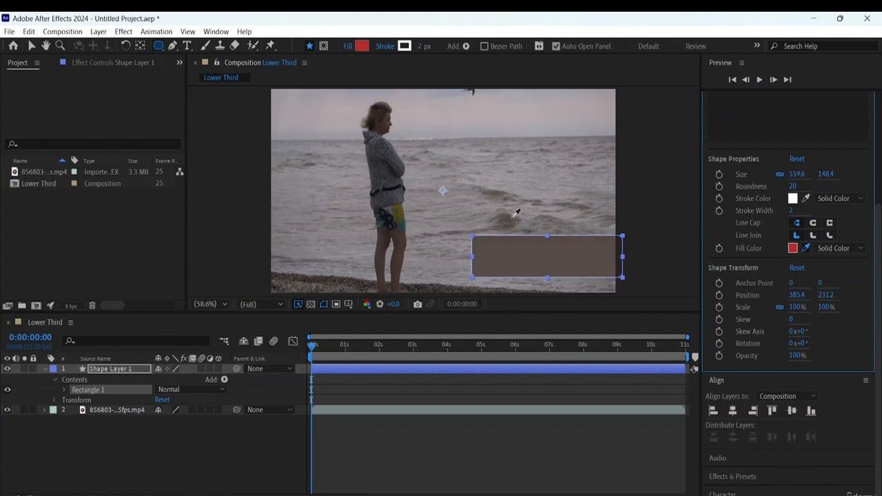
{"action": "left_click", "coordinate": [475, 109]}
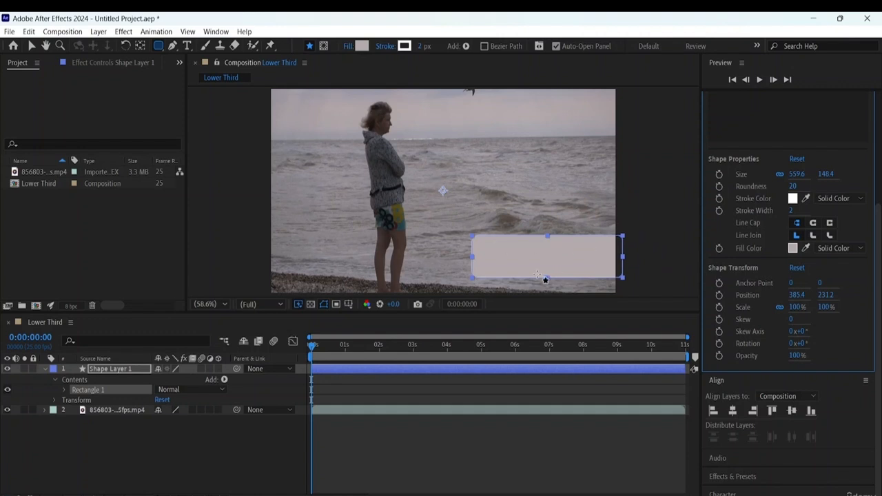
{"action": "left_click", "coordinate": [32, 45]}
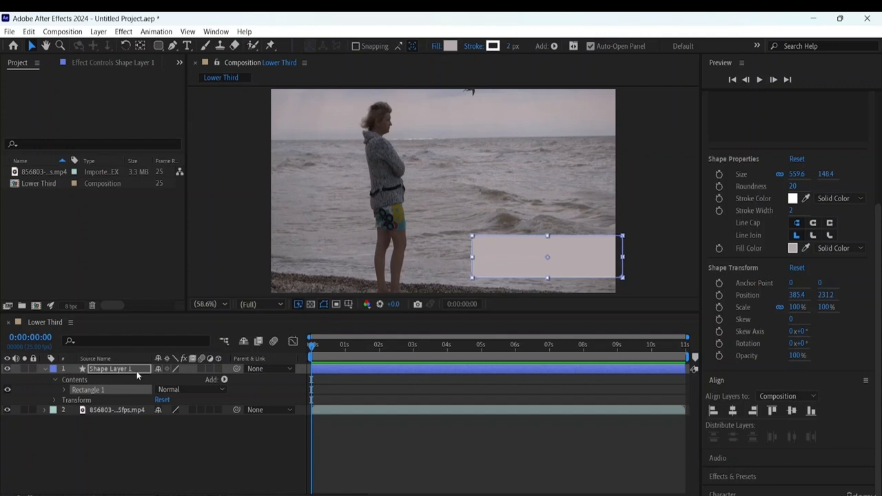
- Add an Opacity keyframe to Shape Layer 1 at 0:00 and set its value to 0%
{"action": "left_click", "coordinate": [55, 400]}
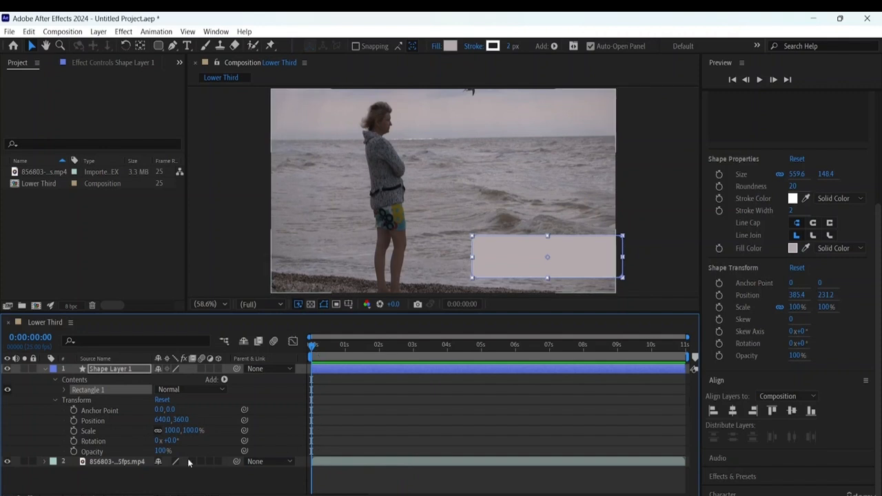
{"action": "left_click", "coordinate": [74, 451]}
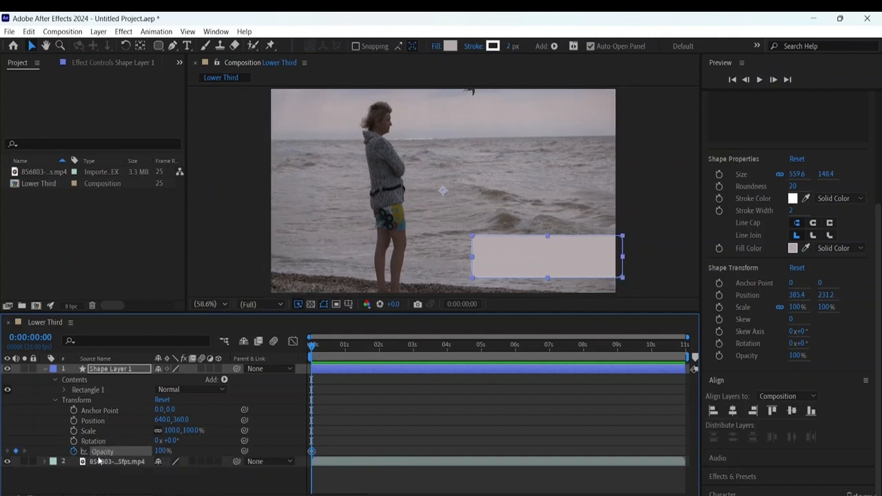
{"action": "left_click", "coordinate": [164, 451]}
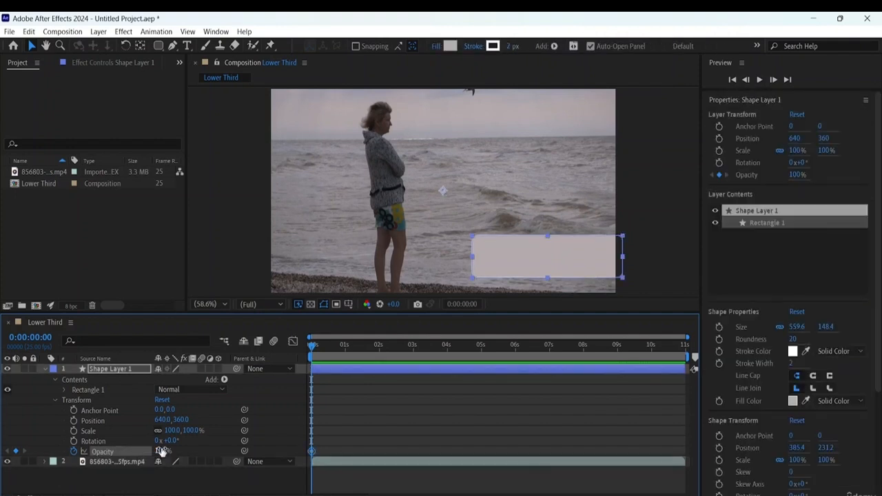
{"action": "type", "text": "14"}
{"action": "key", "text": "Return"}
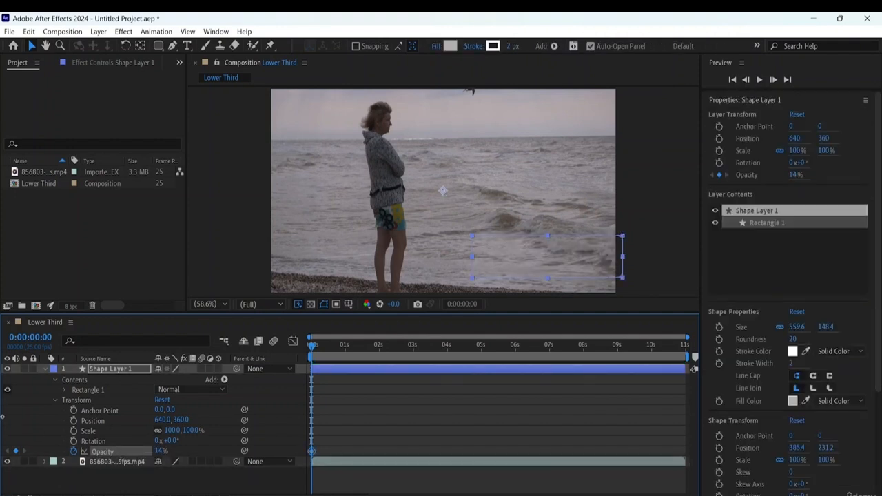
{"action": "left_click", "coordinate": [161, 454]}
{"action": "left_click_drag", "start_coordinate": [160, 454], "coordinate": [86, 452]}
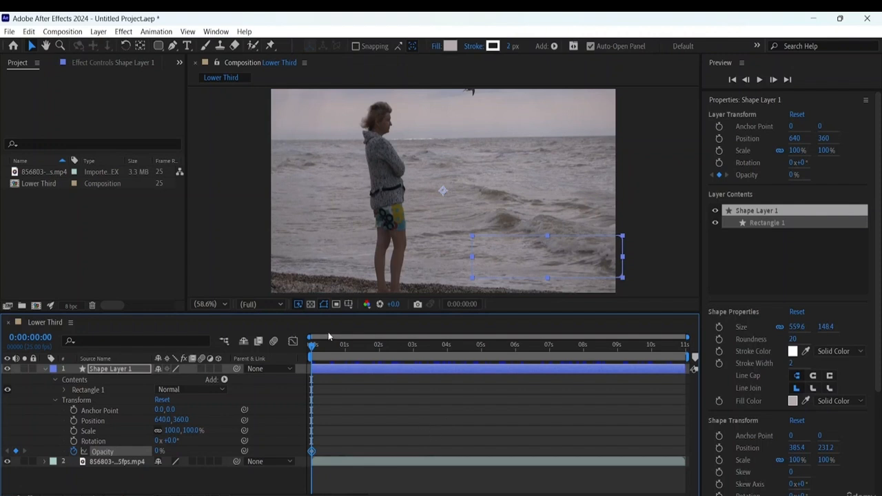
- Keyframe the shape layer's Opacity at 75% at the 1-second mark and preview the fade-in from the start
{"action": "left_click_drag", "start_coordinate": [314, 348], "coordinate": [348, 352]}
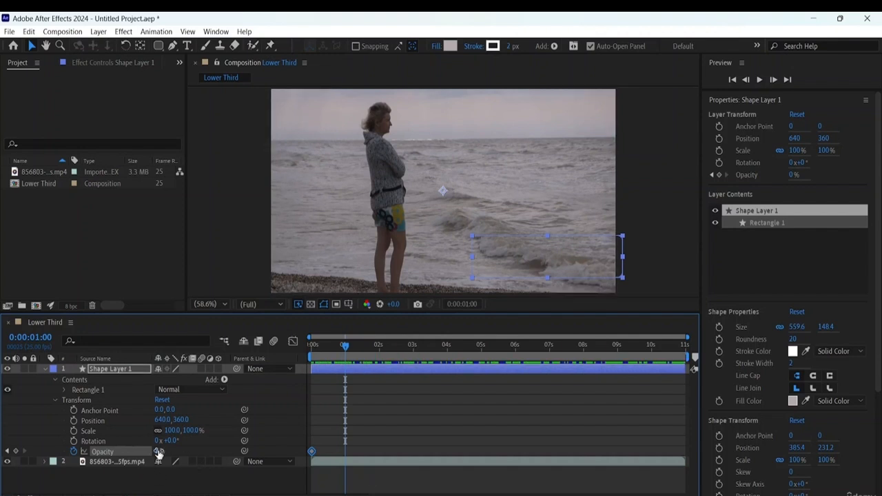
{"action": "left_click_drag", "start_coordinate": [157, 452], "coordinate": [198, 451]}
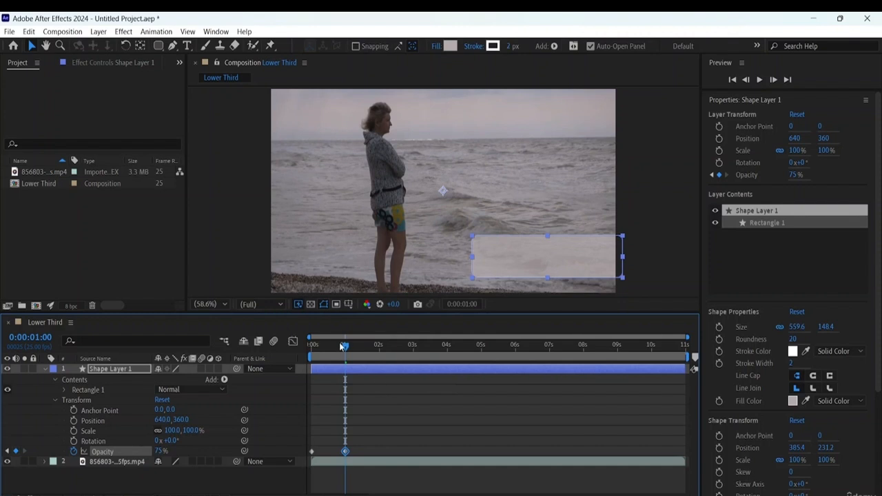
{"action": "left_click_drag", "start_coordinate": [345, 348], "coordinate": [235, 330]}
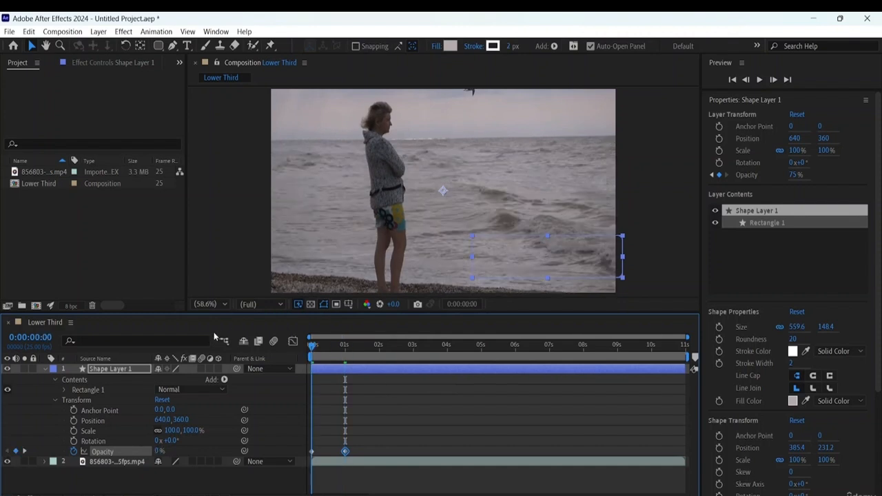
{"action": "key", "text": "space"}
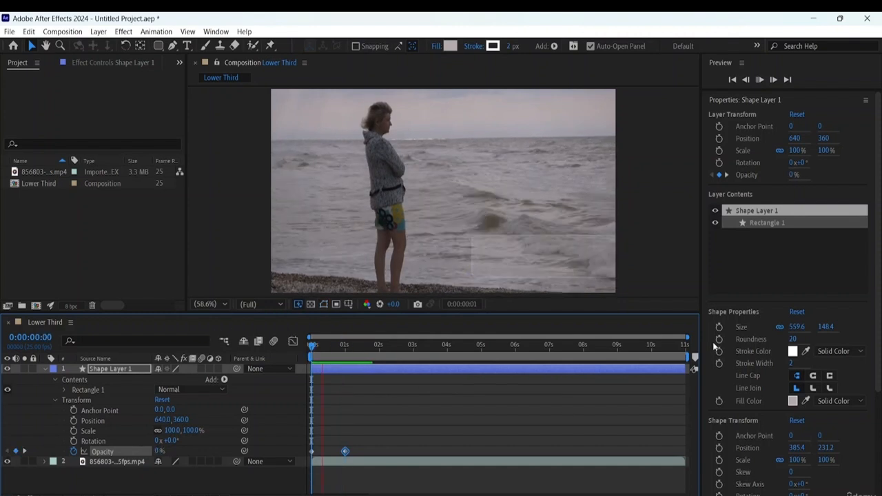
{"action": "key", "text": "space"}
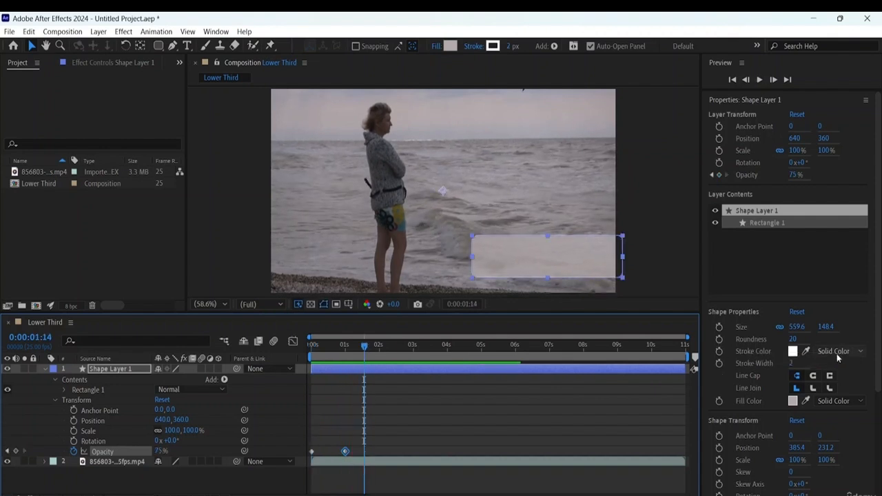
- Set the rectangle's stroke width to 0 and play the fade-in again from the start
{"action": "left_click_drag", "start_coordinate": [792, 364], "coordinate": [714, 362]}
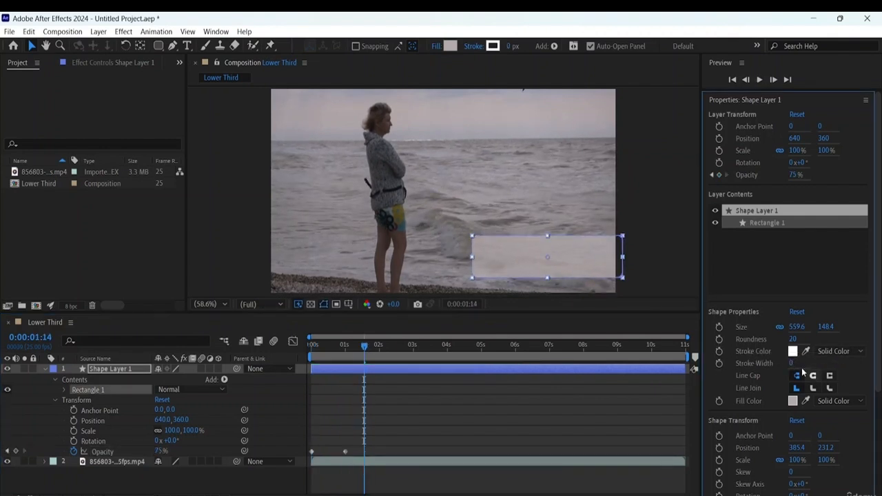
{"action": "left_click", "coordinate": [364, 349]}
{"action": "key", "text": "Home"}
{"action": "key", "text": "space"}
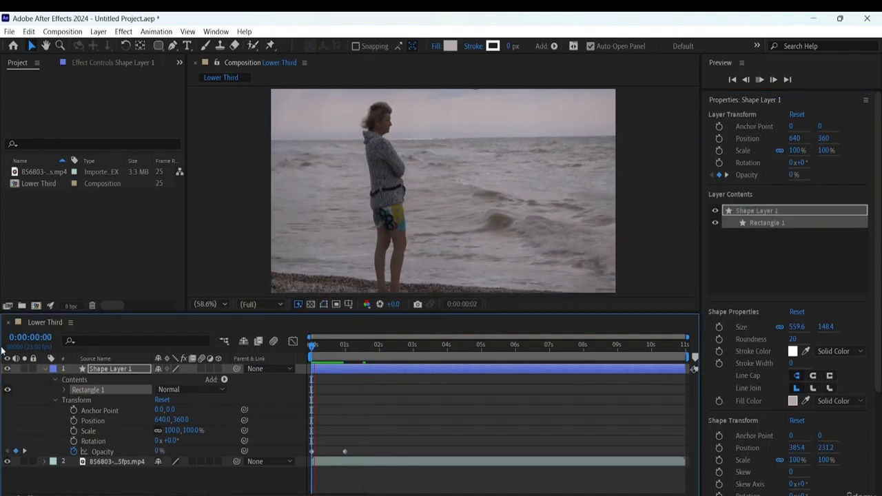
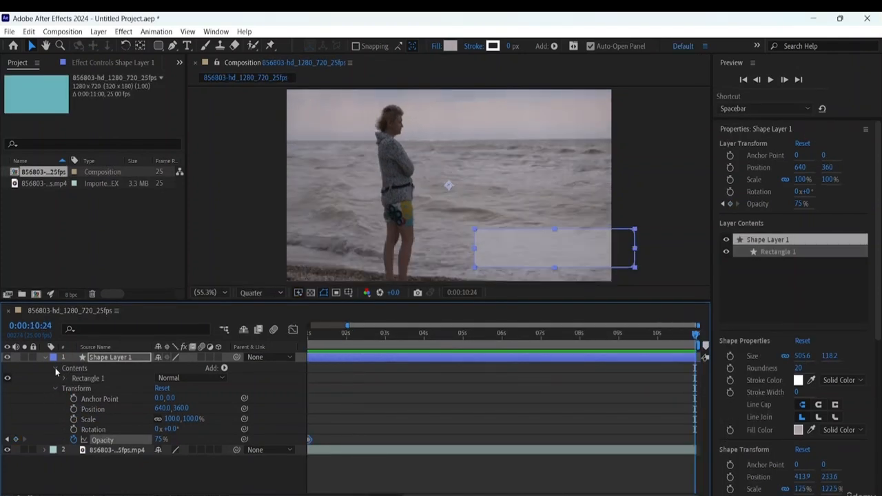
- Collapse Shape Layer 1's expanded properties in the timeline and leave the layer deselected
{"action": "left_click", "coordinate": [55, 368]}
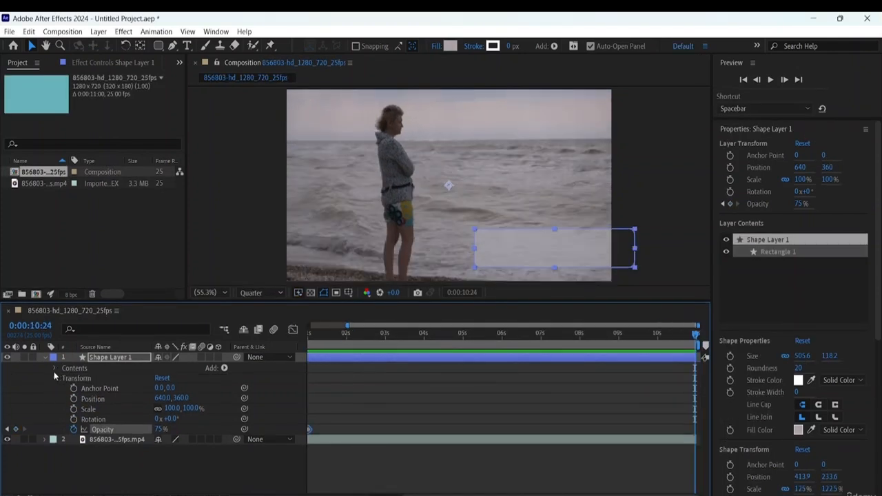
{"action": "left_click", "coordinate": [54, 378]}
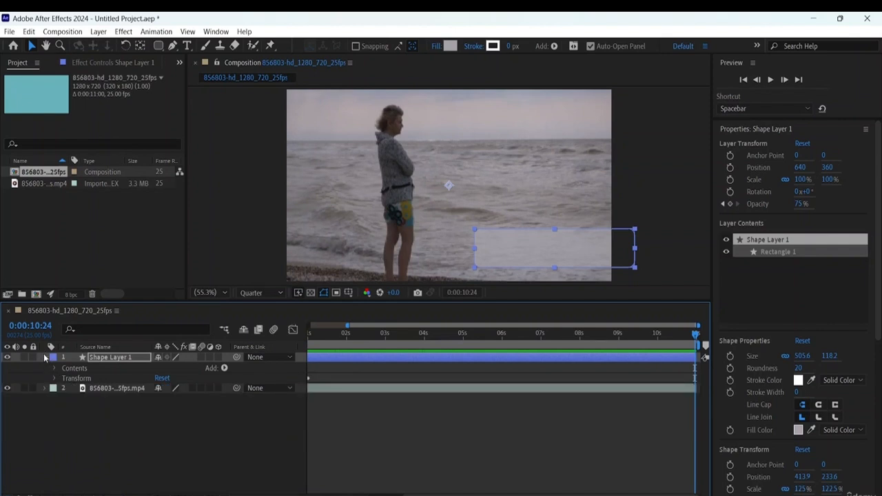
{"action": "left_click", "coordinate": [44, 357]}
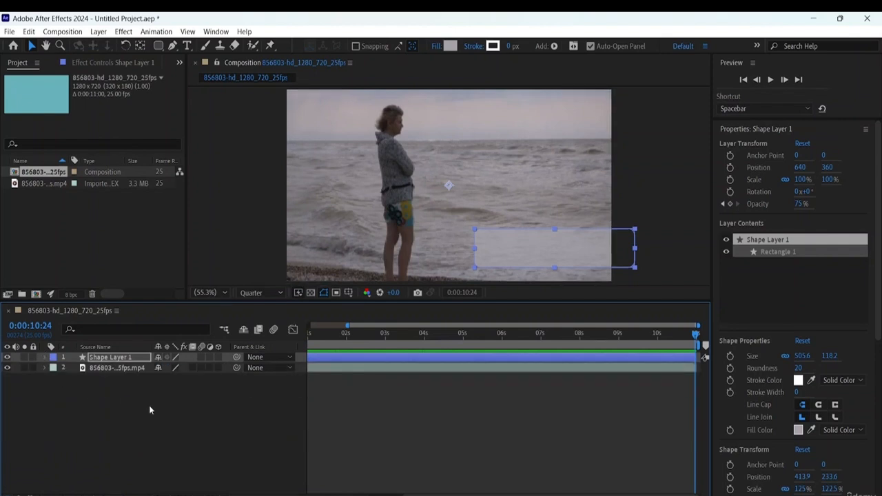
{"action": "left_click", "coordinate": [96, 403]}
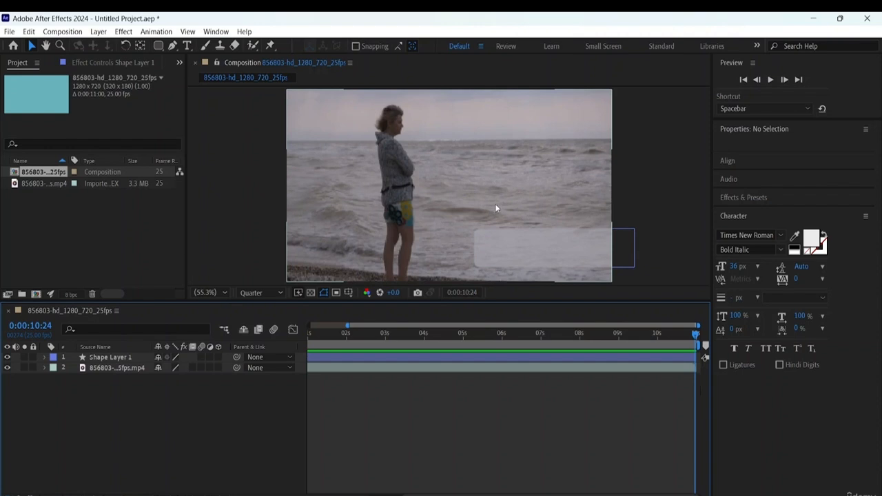
{"action": "left_click", "coordinate": [534, 240]}
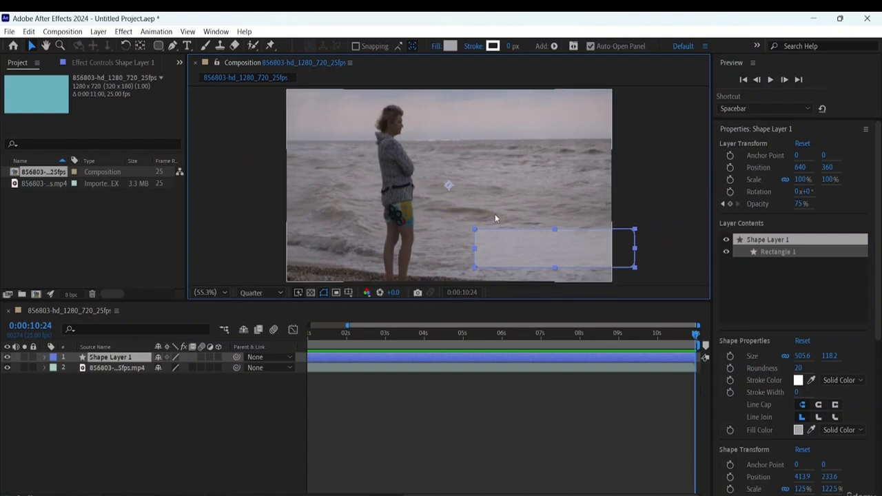
{"action": "left_click", "coordinate": [112, 404]}
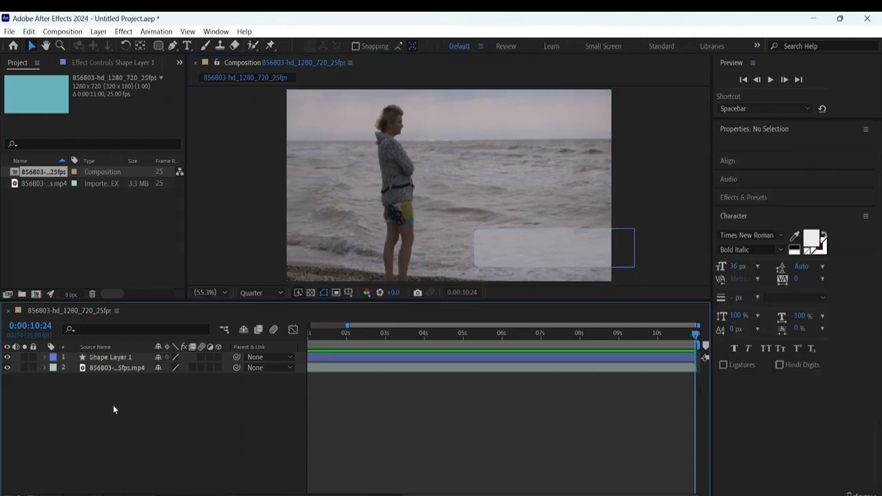
- Add a text layer over the sky with the person's full name in capitals and "CEO OF TECH HOUSE" on a second line
{"action": "left_click", "coordinate": [188, 47]}
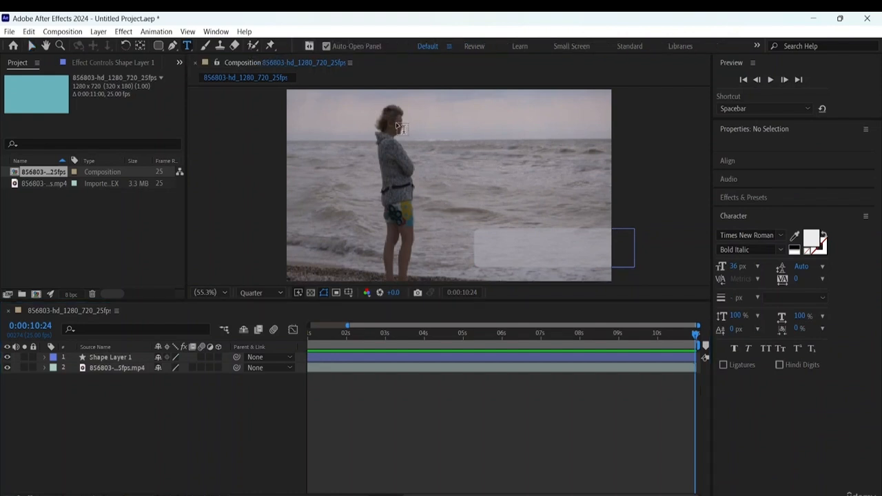
{"action": "left_click", "coordinate": [446, 124]}
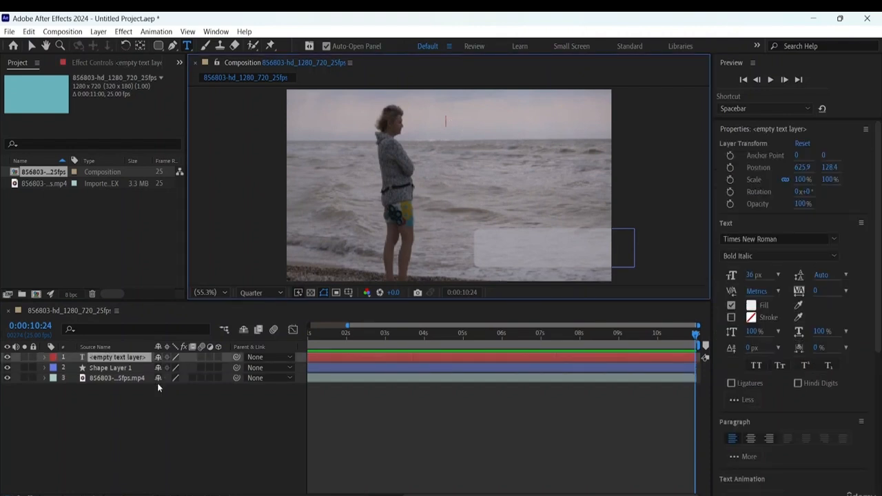
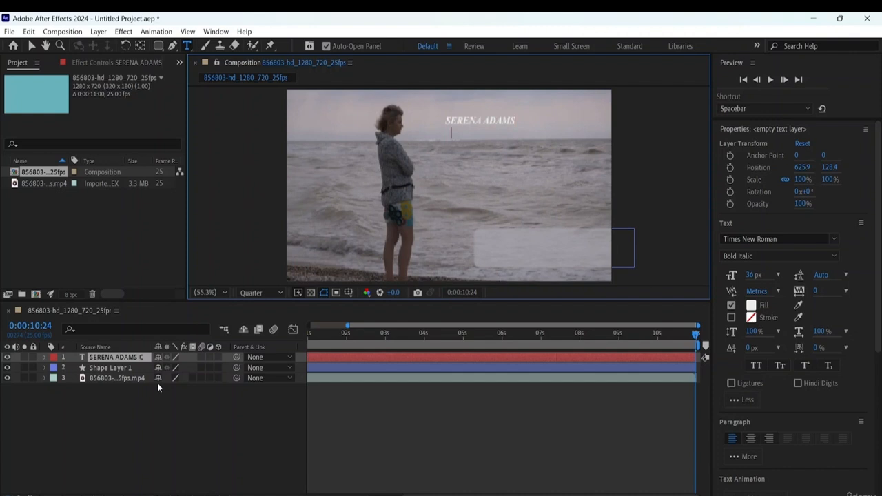
{"action": "type", "text": "CEO OF TECH HOUSE"}
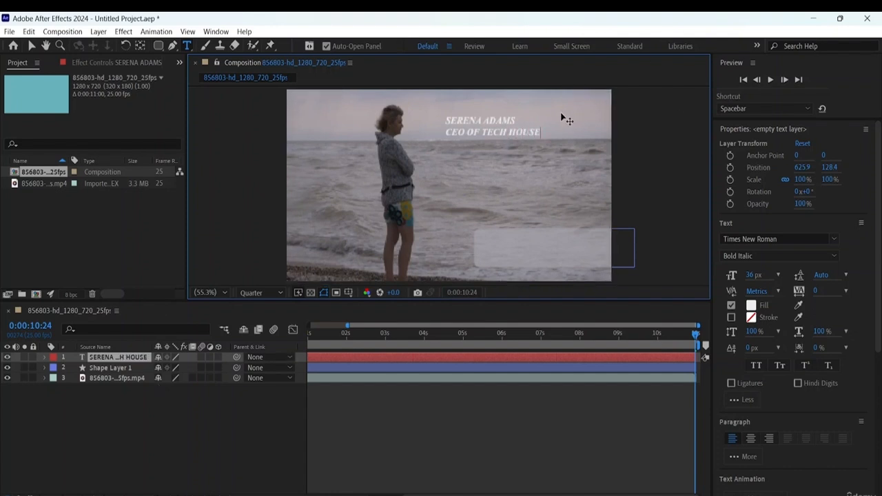
- Set the fill of both text lines to black (000000) and their horizontal scale to 107%
{"action": "left_click_drag", "start_coordinate": [543, 131], "coordinate": [446, 122]}
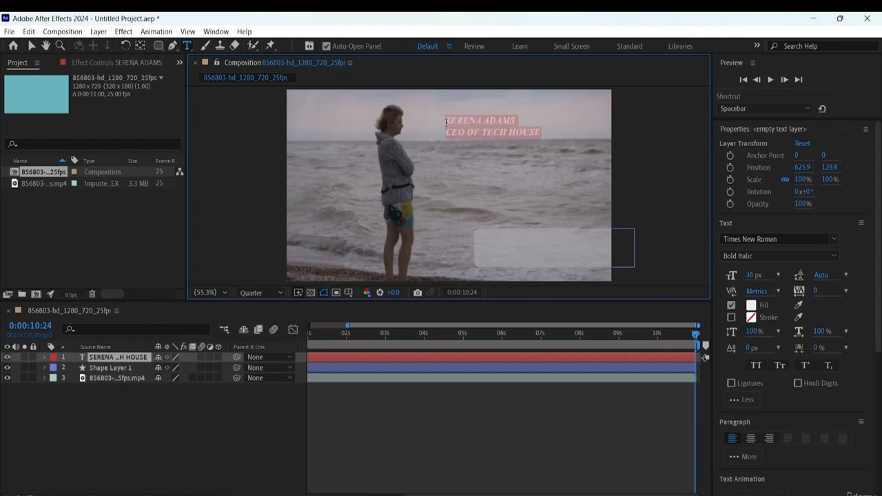
{"action": "left_click", "coordinate": [752, 306]}
{"action": "mouse_move", "coordinate": [384, 252]}
{"action": "left_mouse_down"}
{"action": "mouse_move", "coordinate": [335, 283]}
{"action": "mouse_move", "coordinate": [279, 368]}
{"action": "left_mouse_up"}
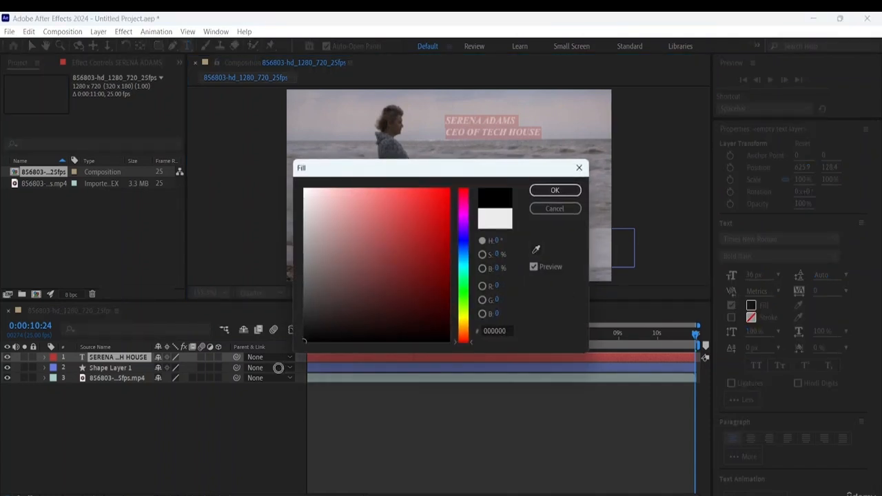
{"action": "left_click", "coordinate": [570, 192]}
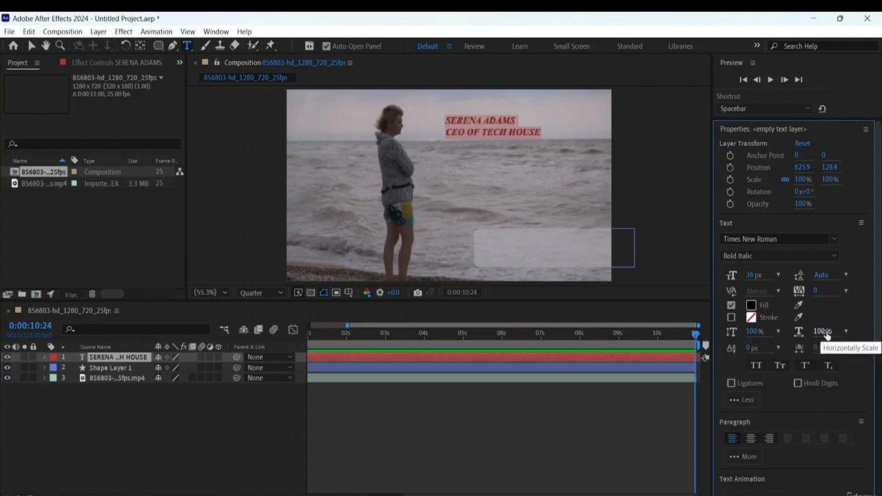
{"action": "left_click_drag", "start_coordinate": [819, 331], "coordinate": [830, 332]}
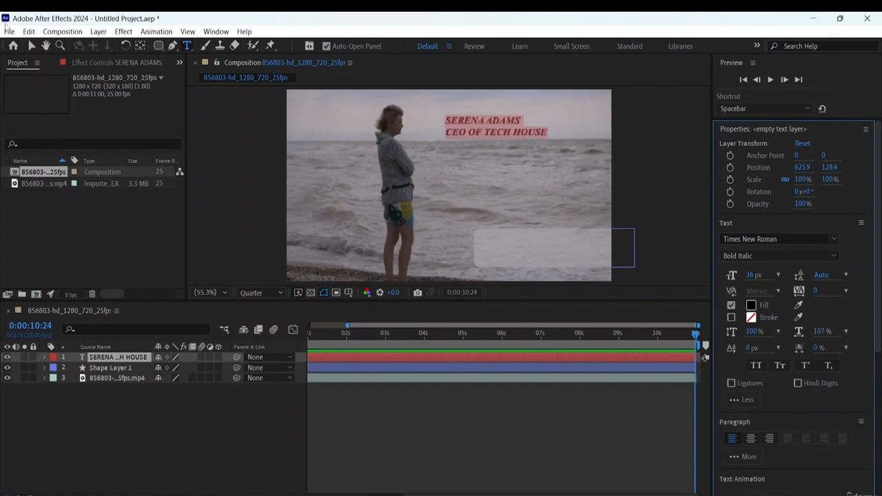
- Switch to the Selection Tool and move the text onto the rounded rectangle, at about position 823, 584
{"action": "left_click", "coordinate": [31, 46]}
{"action": "key", "text": "Caps_Lock"}
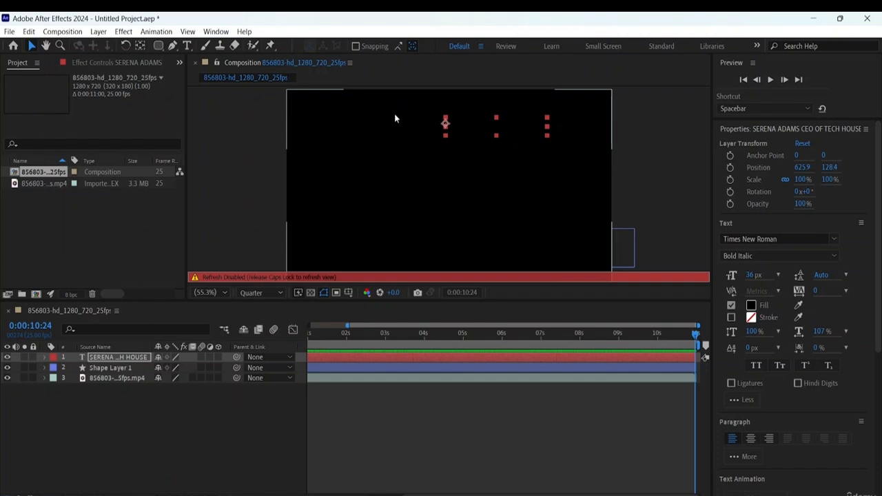
{"action": "left_click", "coordinate": [602, 81]}
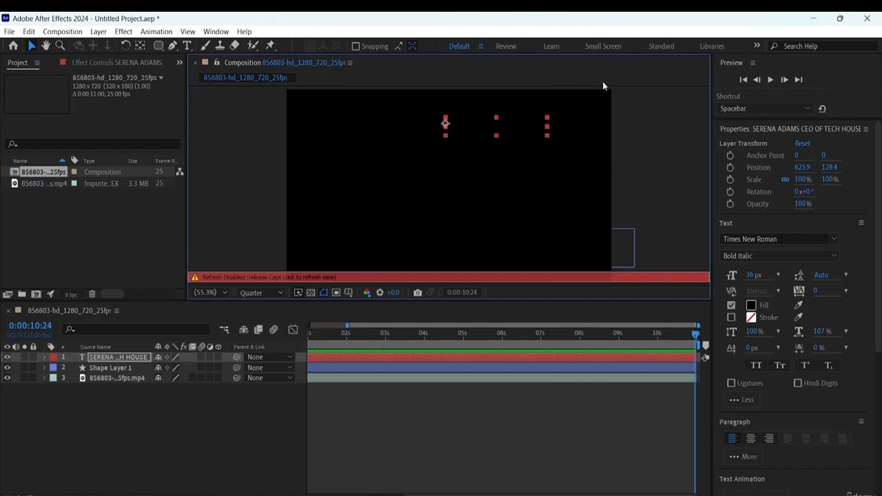
{"action": "key", "text": "Caps_Lock"}
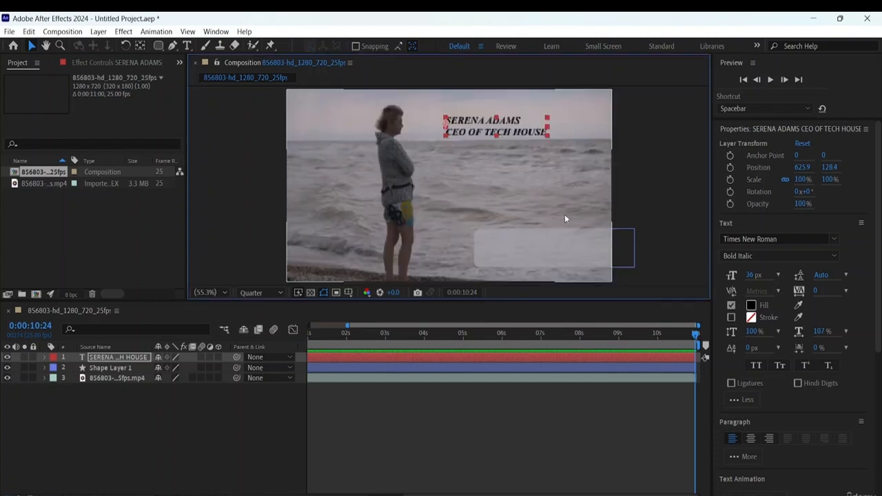
{"action": "double_click", "coordinate": [507, 126]}
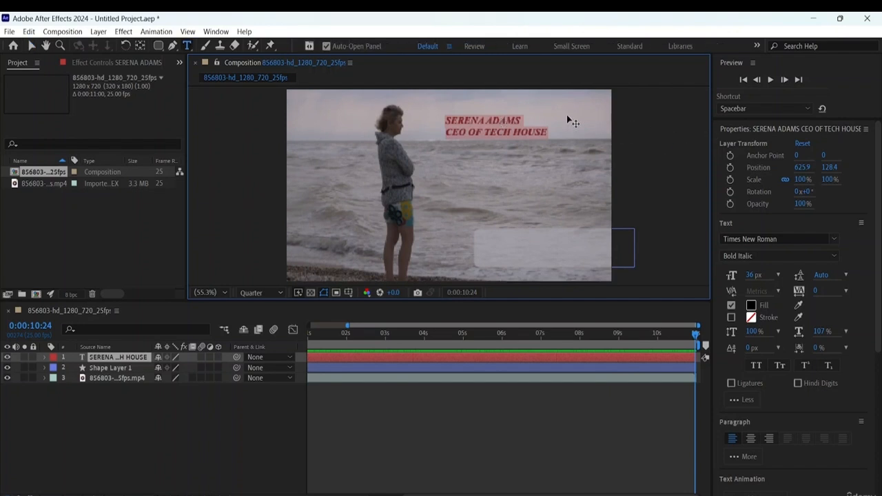
{"action": "left_click", "coordinate": [31, 45]}
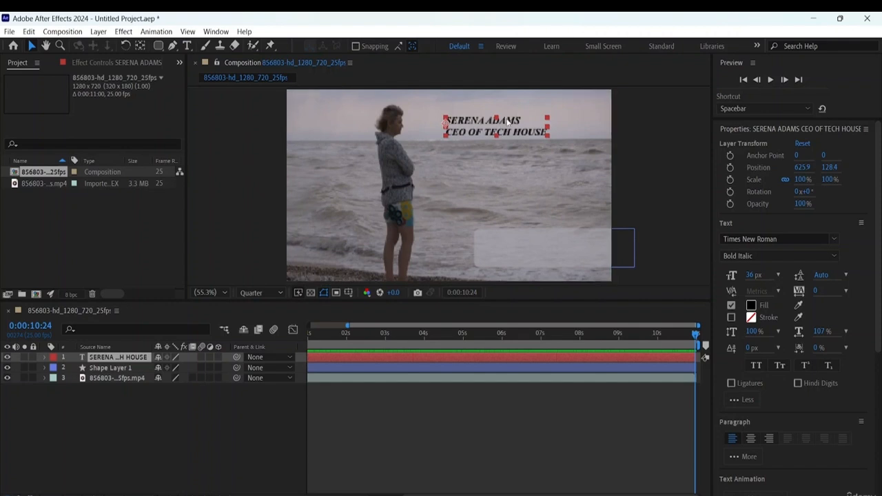
{"action": "left_click_drag", "start_coordinate": [509, 124], "coordinate": [557, 244]}
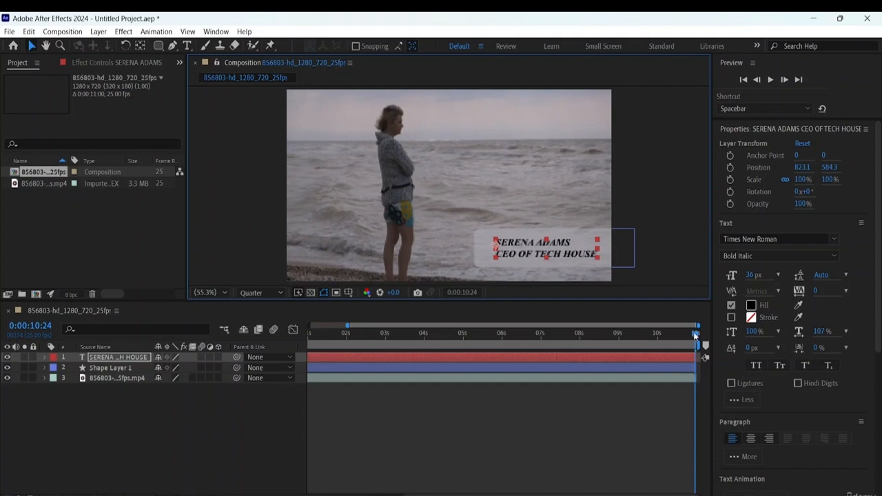
- Shift the text layer in time to start just before the 1-second mark and preview from the beginning
{"action": "left_click_drag", "start_coordinate": [695, 334], "coordinate": [408, 333]}
{"action": "key", "text": "Home"}
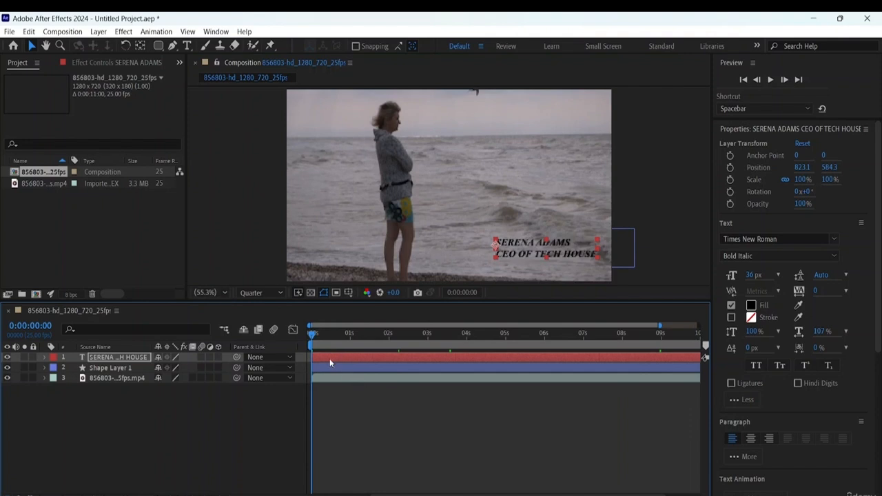
{"action": "left_click_drag", "start_coordinate": [329, 358], "coordinate": [359, 365]}
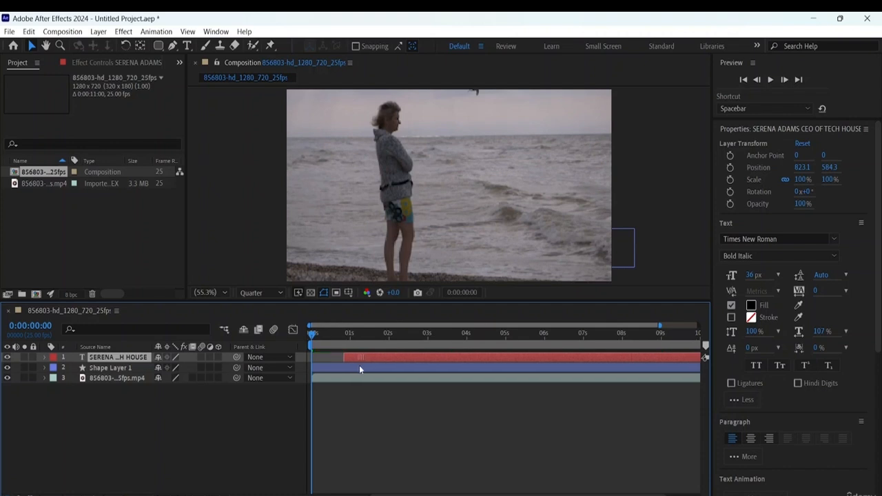
{"action": "key", "text": "space"}
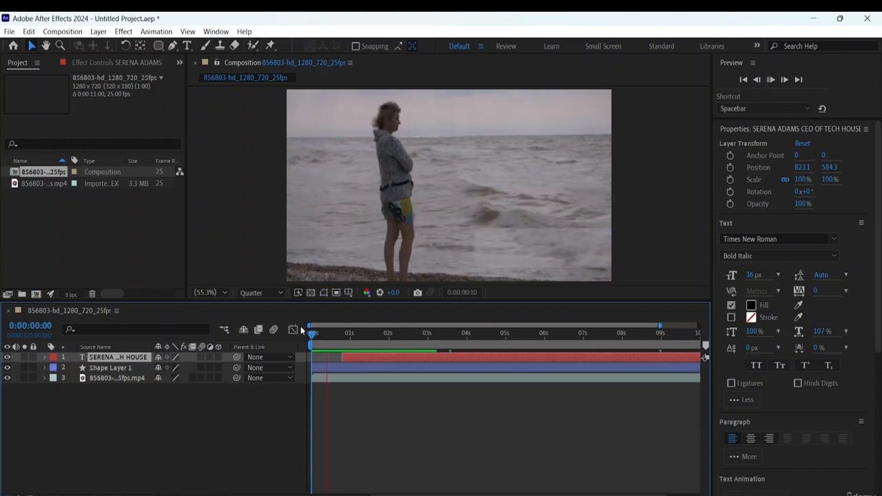
{"action": "key", "text": "space"}
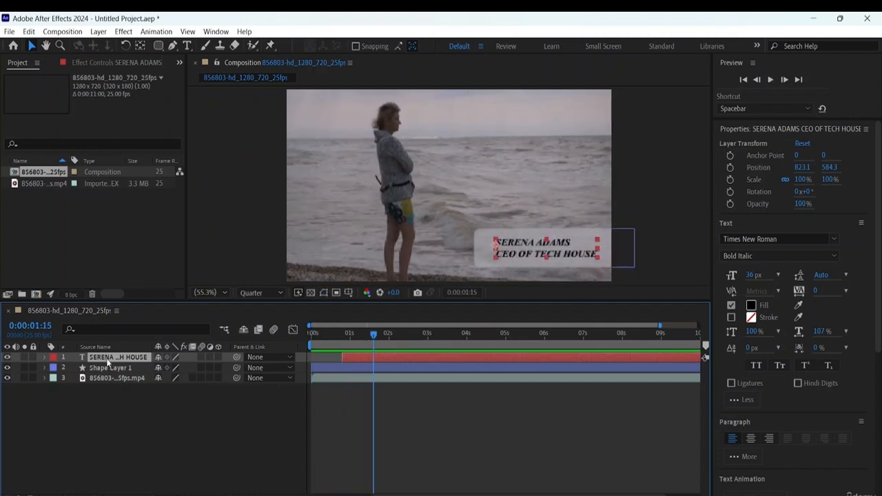
- Align the text layer's start with Shape Layer 1's second Opacity keyframe at 0:00:01:00, then collapse the shape layer
{"action": "left_click", "coordinate": [44, 368]}
{"action": "left_click", "coordinate": [54, 388]}
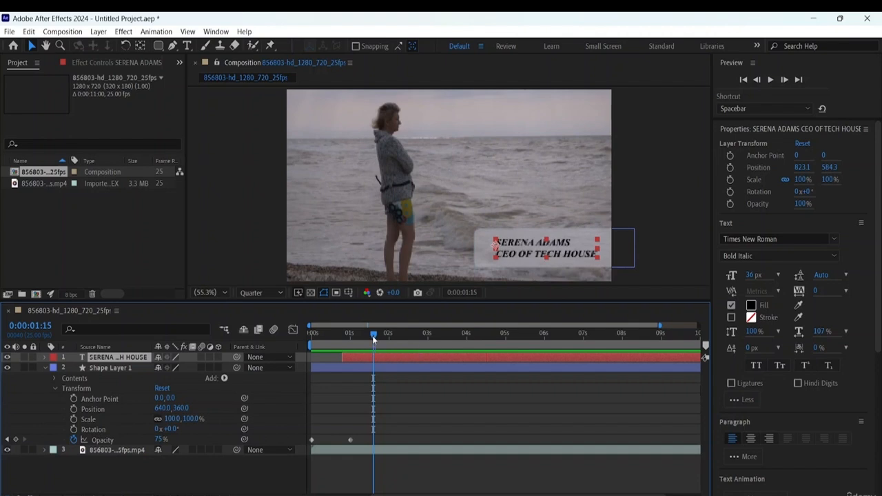
{"action": "left_click_drag", "start_coordinate": [372, 335], "coordinate": [348, 340]}
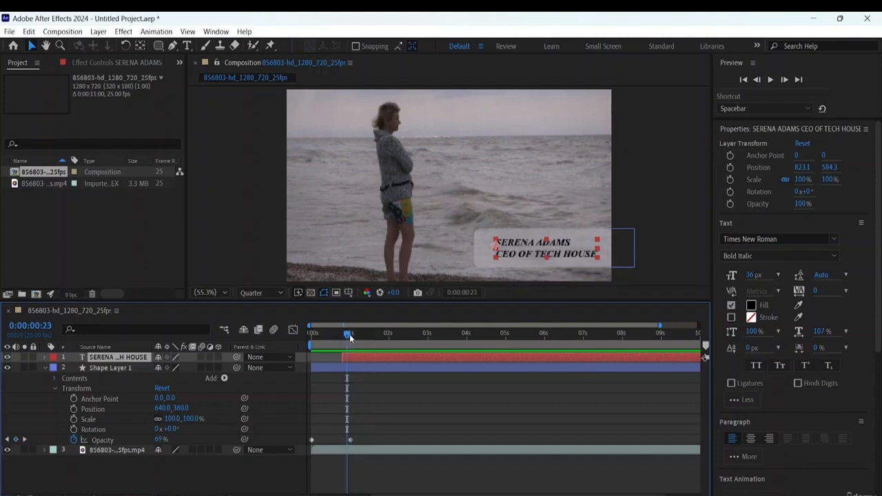
{"action": "mouse_move", "coordinate": [351, 336]}
{"action": "left_mouse_down"}
{"action": "mouse_move", "coordinate": [331, 335]}
{"action": "mouse_move", "coordinate": [366, 348]}
{"action": "mouse_move", "coordinate": [334, 343]}
{"action": "mouse_move", "coordinate": [351, 352]}
{"action": "left_mouse_up"}
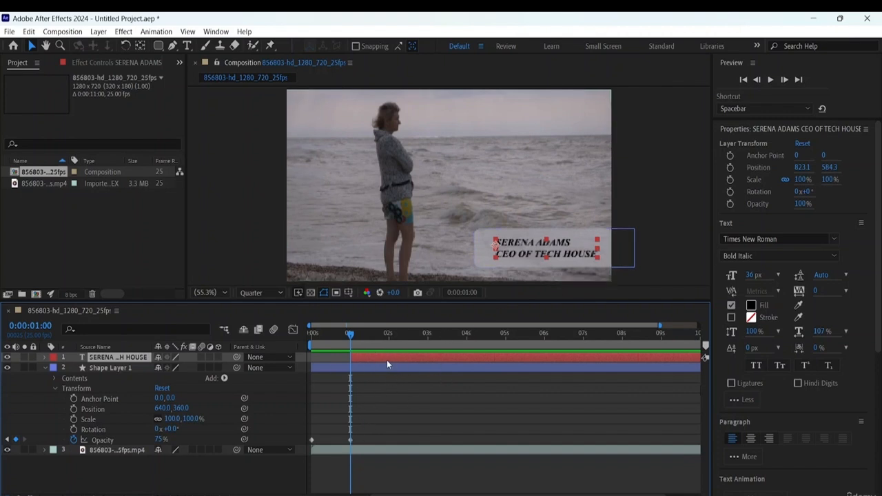
{"action": "left_click", "coordinate": [45, 368]}
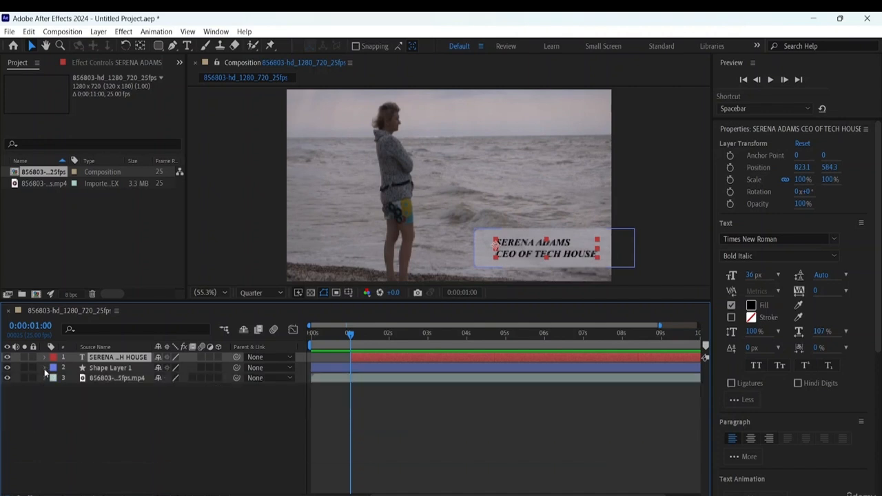
- Increase the font size of both text lines to 38 px
{"action": "double_click", "coordinate": [596, 257]}
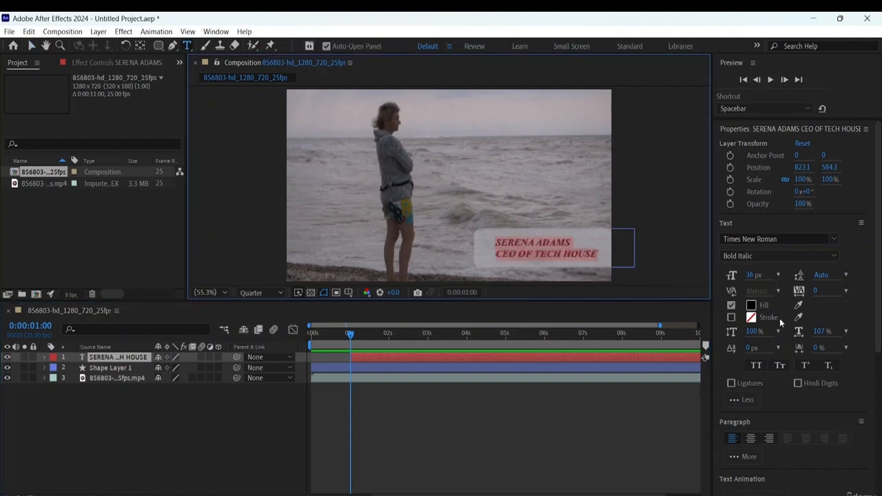
{"action": "left_click_drag", "start_coordinate": [761, 279], "coordinate": [759, 275]}
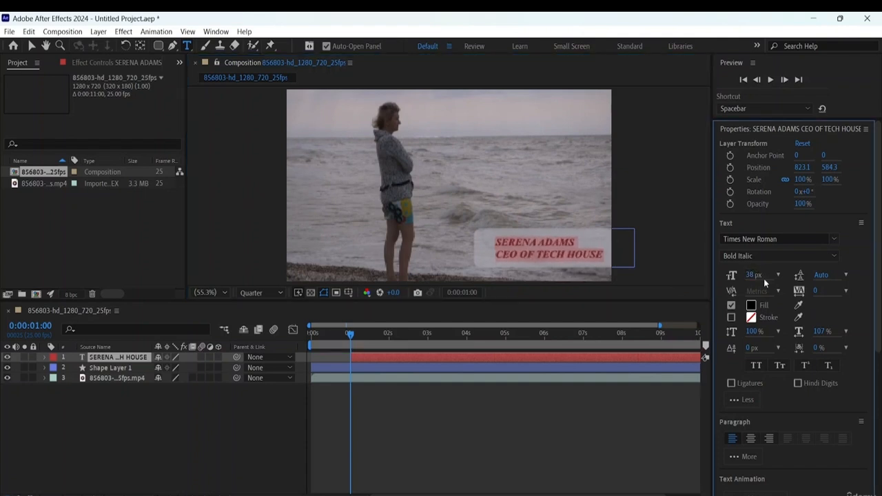
{"action": "key", "text": "Escape"}
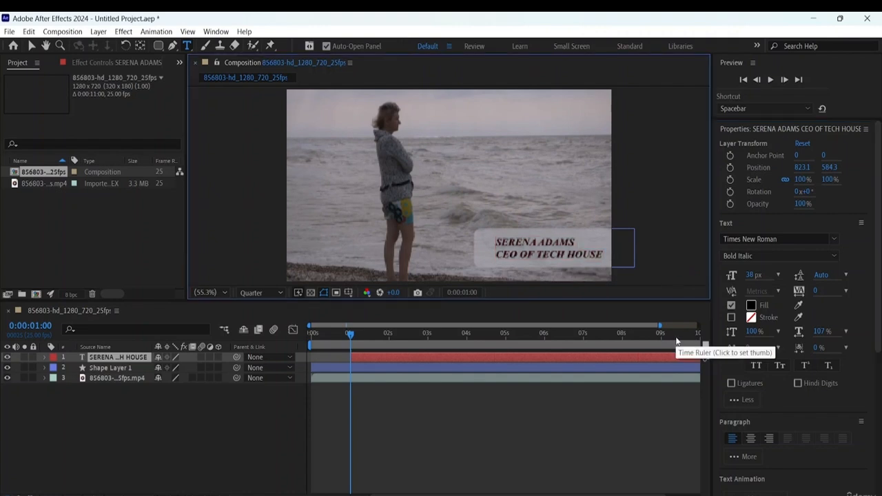
- Return to the Selection Tool, nudge the text slightly upward within the rectangle, and deselect it
{"action": "left_click", "coordinate": [31, 46]}
{"action": "left_click", "coordinate": [524, 255]}
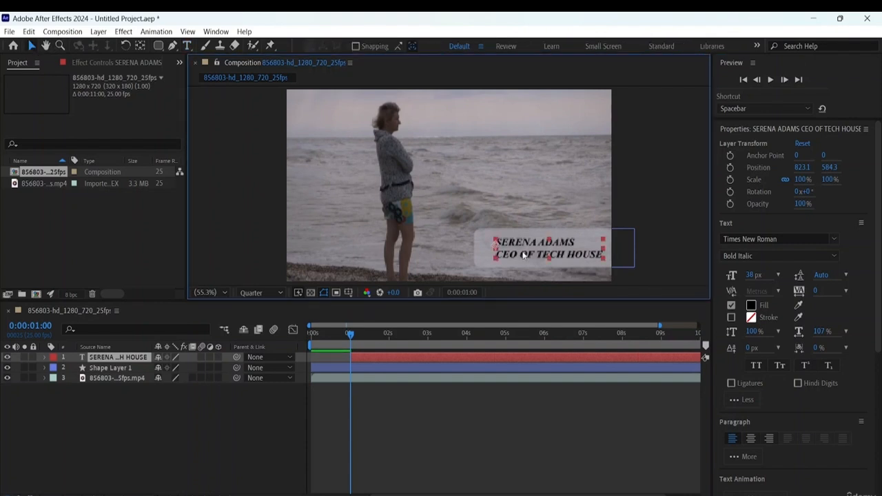
{"action": "key", "text": "Up"}
{"action": "key", "text": "Up"}
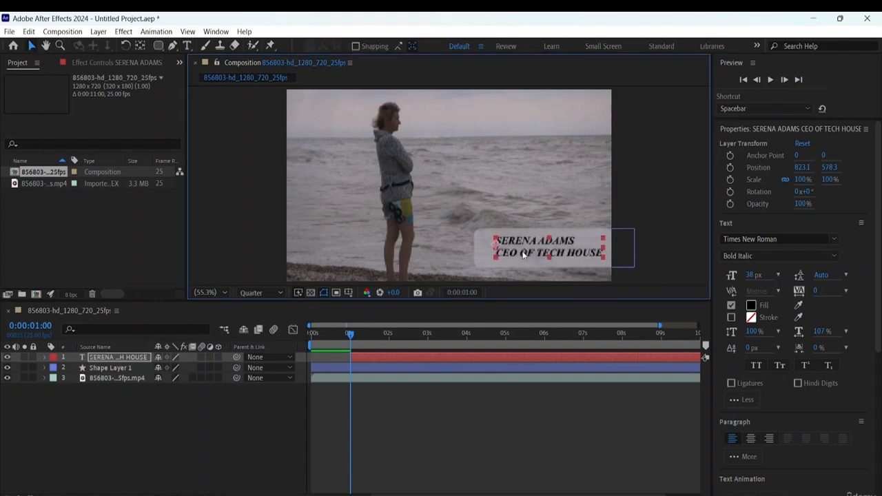
{"action": "left_click", "coordinate": [671, 235]}
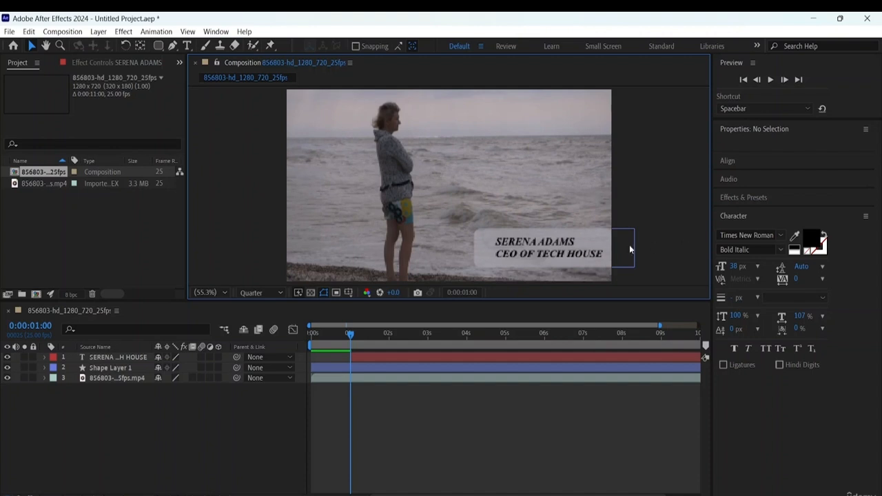
- Preview the composition from the beginning to check the rectangle fade and the text's appearance
{"action": "left_click", "coordinate": [211, 315]}
{"action": "key", "text": "Home"}
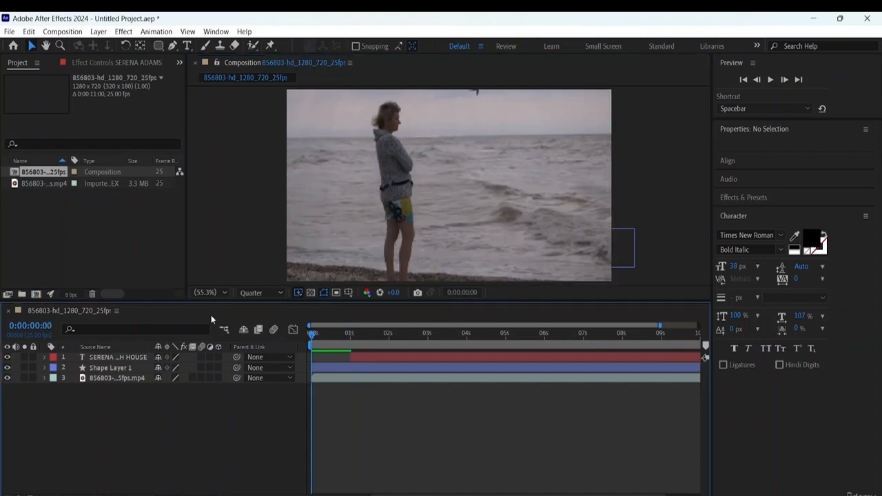
{"action": "key", "text": "space"}
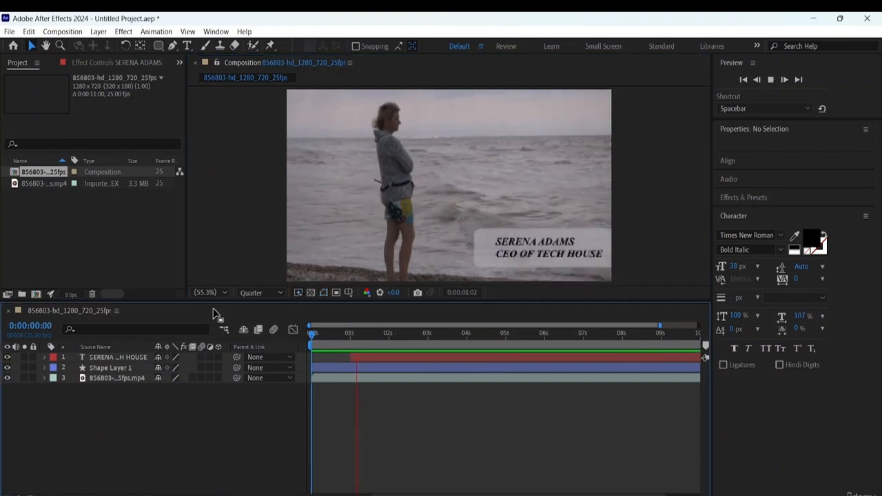
{"action": "key", "text": "space"}
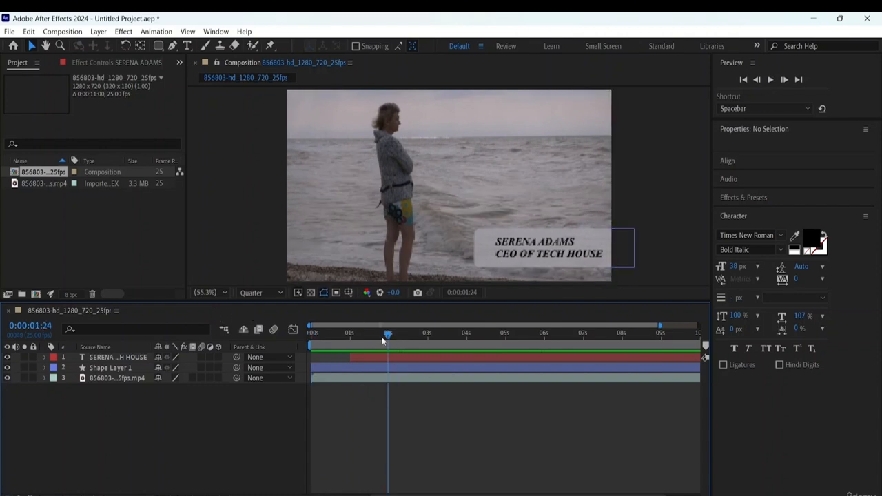
- Move the text layer straight sideways out past the frame's right edge, to a position of about 1295, 582
{"action": "left_click", "coordinate": [549, 244]}
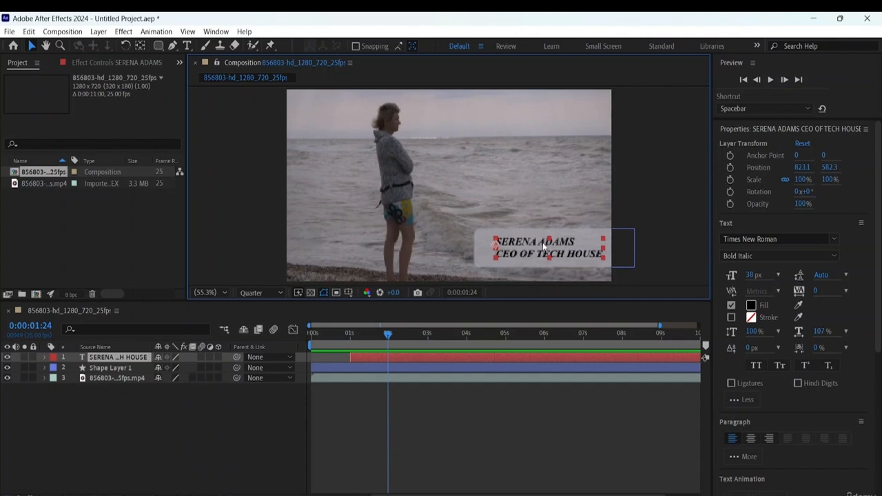
{"action": "left_click_drag", "start_coordinate": [542, 243], "coordinate": [662, 257]}
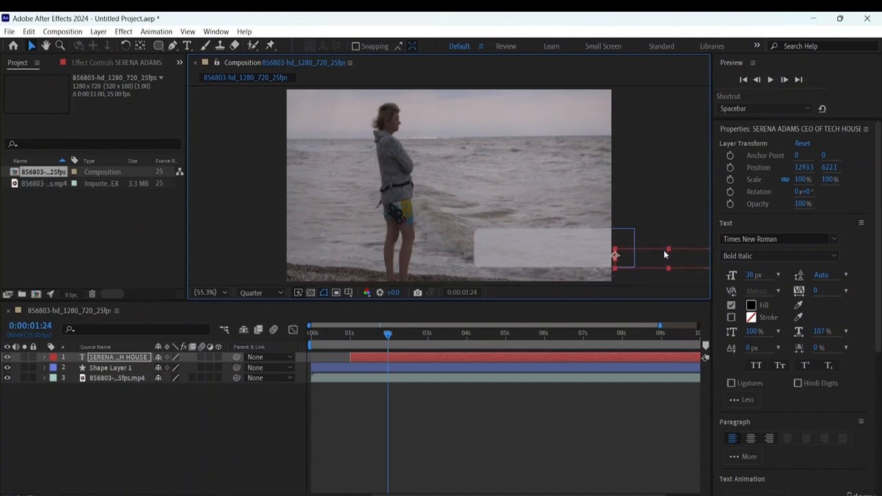
{"action": "left_click_drag", "start_coordinate": [679, 255], "coordinate": [680, 249]}
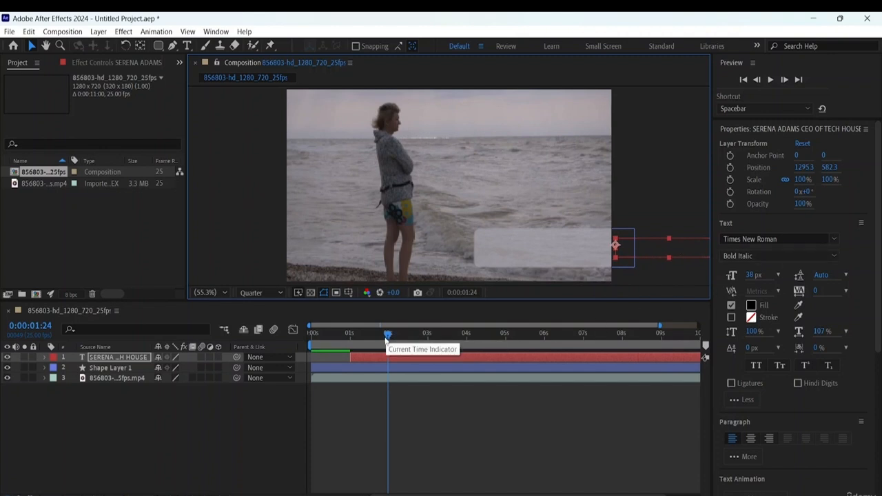
- Animate the text's Position with an off-frame keyframe at 0:00:01:00 and one inside the rectangle at 0:00:01:16, about 830, 564
{"action": "left_click_drag", "start_coordinate": [388, 334], "coordinate": [350, 335]}
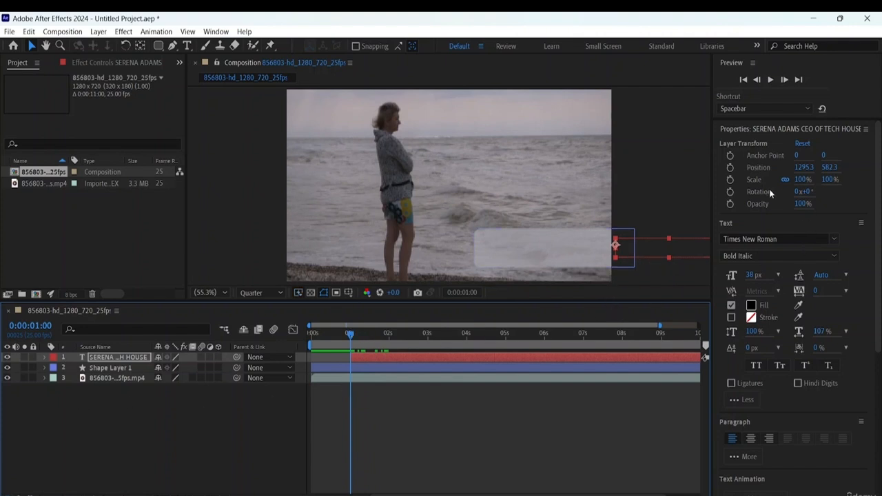
{"action": "left_click", "coordinate": [730, 167]}
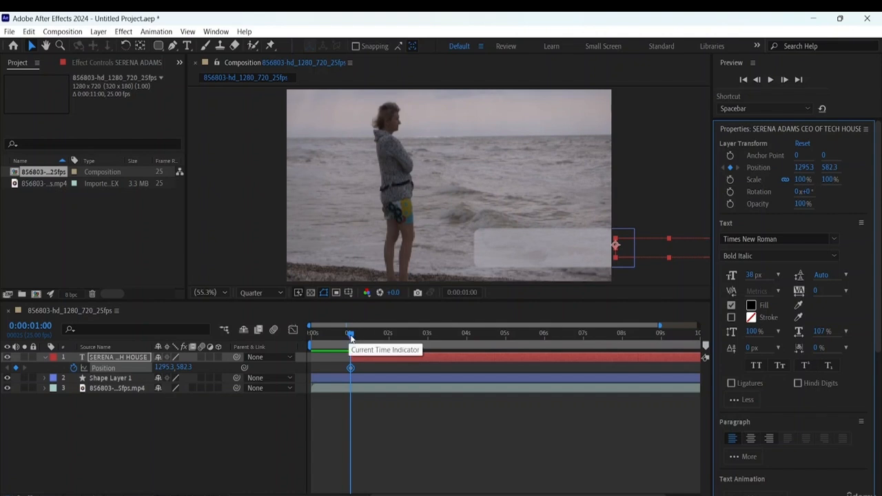
{"action": "left_click_drag", "start_coordinate": [349, 334], "coordinate": [377, 334]}
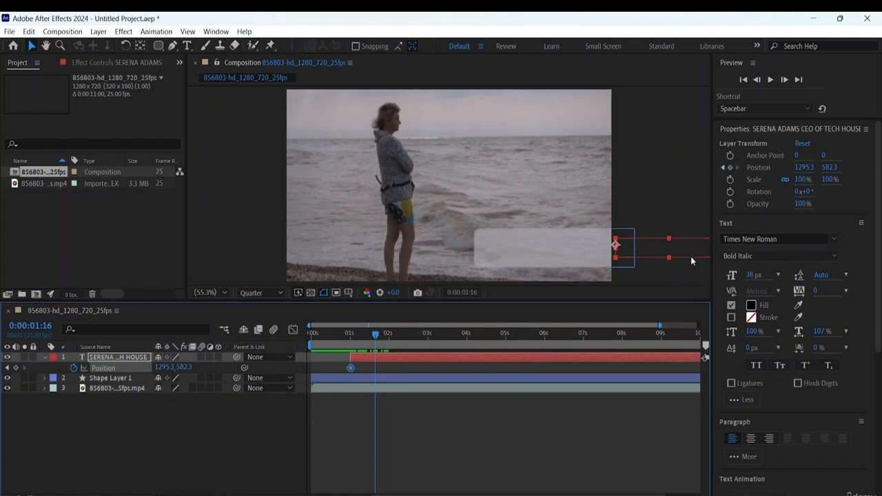
{"action": "left_click_drag", "start_coordinate": [692, 249], "coordinate": [572, 240]}
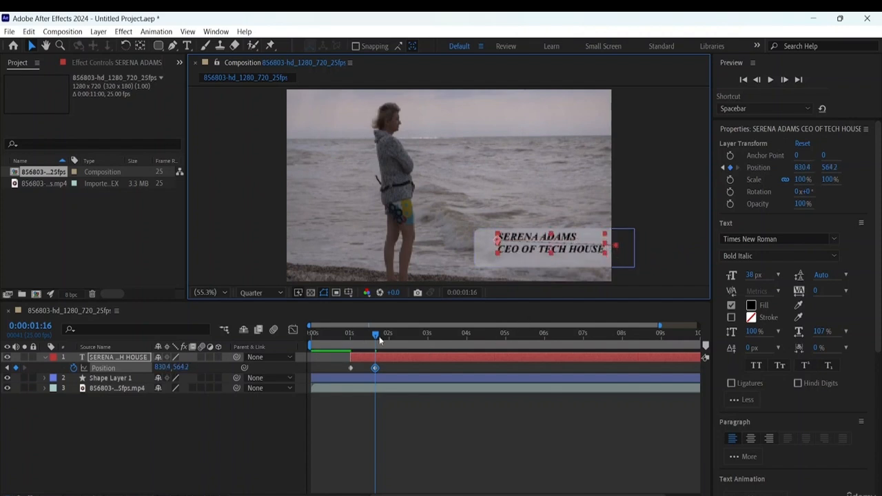
- Preview the text's slide-in from the beginning several times and check the end of the timeline
{"action": "left_click_drag", "start_coordinate": [368, 335], "coordinate": [276, 337]}
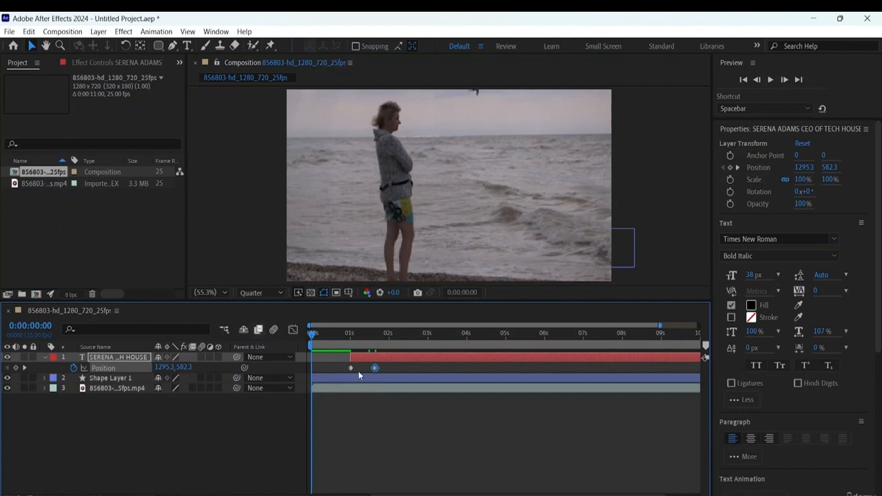
{"action": "key", "text": "space"}
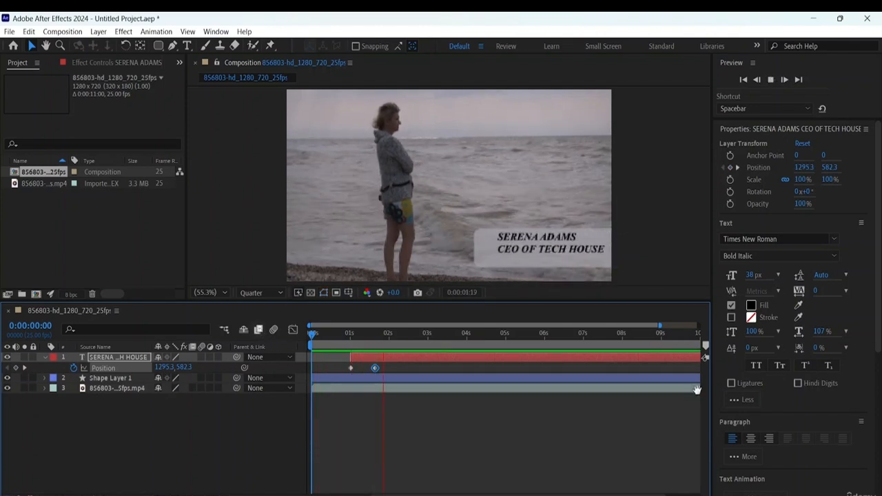
{"action": "key", "text": "space"}
{"action": "key", "text": "space"}
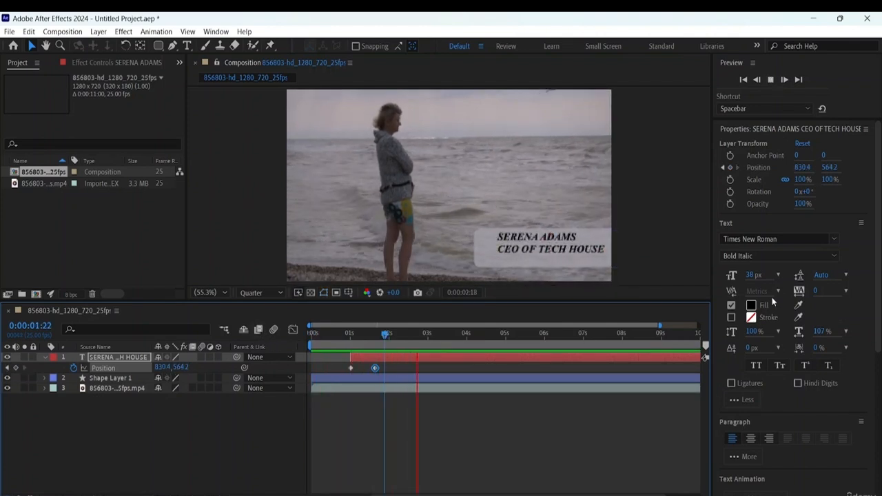
{"action": "key", "text": "space"}
{"action": "left_click_drag", "start_coordinate": [420, 332], "coordinate": [269, 323]}
{"action": "key", "text": "space"}
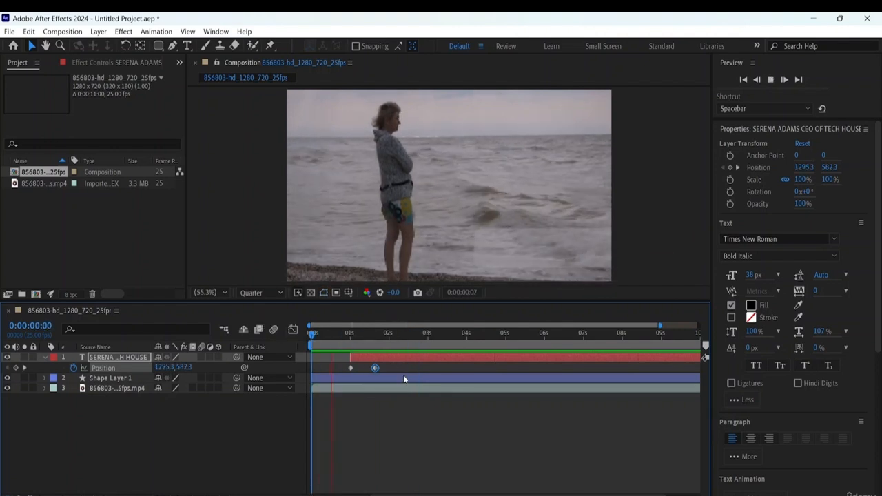
{"action": "key", "text": "space"}
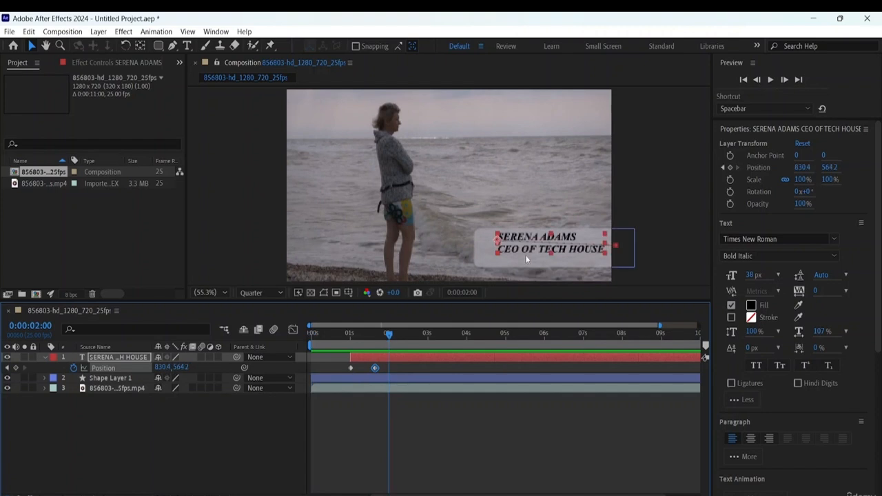
{"action": "left_click", "coordinate": [696, 335]}
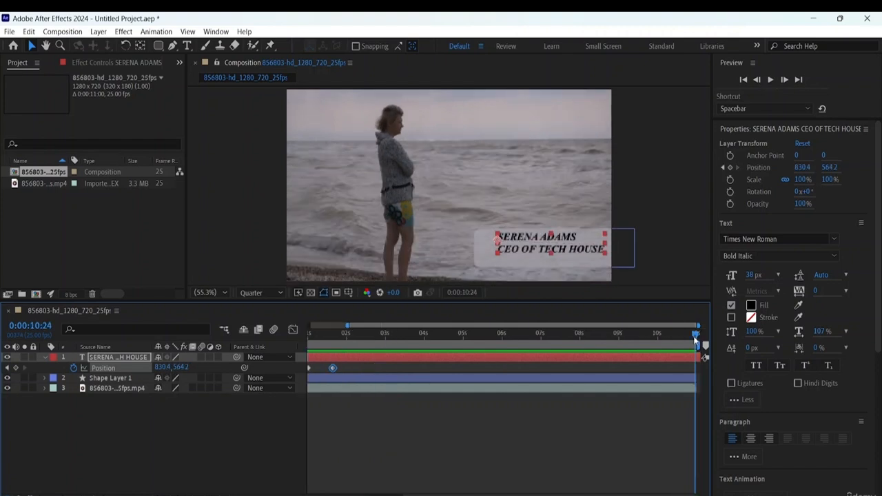
{"action": "key", "text": "Home"}
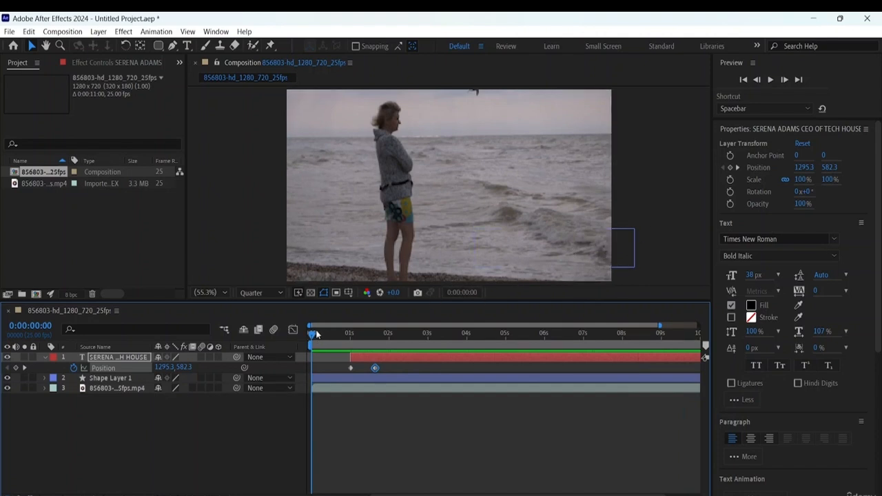
- Level the text's motion path by moving its end point in the rectangle to about 843, 579, and preview the slide-in
{"action": "left_click_drag", "start_coordinate": [336, 333], "coordinate": [350, 337]}
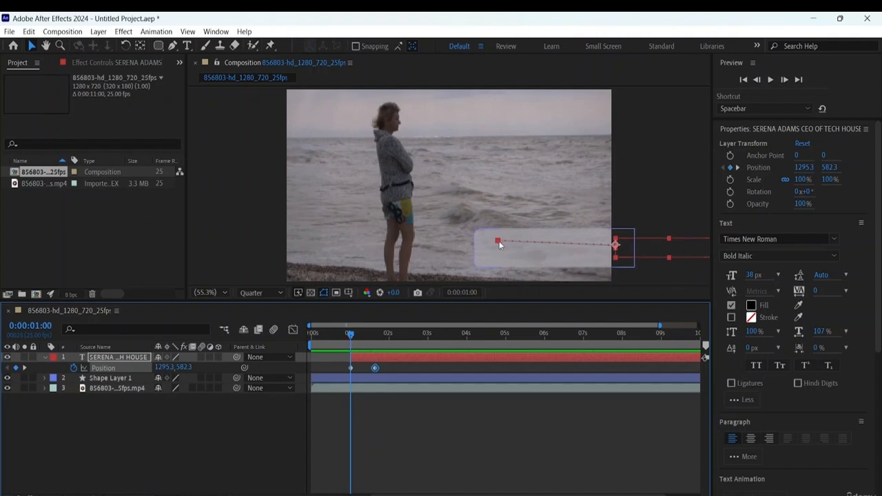
{"action": "mouse_move", "coordinate": [501, 245]}
{"action": "left_mouse_down"}
{"action": "mouse_move", "coordinate": [489, 242]}
{"action": "mouse_move", "coordinate": [502, 246]}
{"action": "left_mouse_up"}
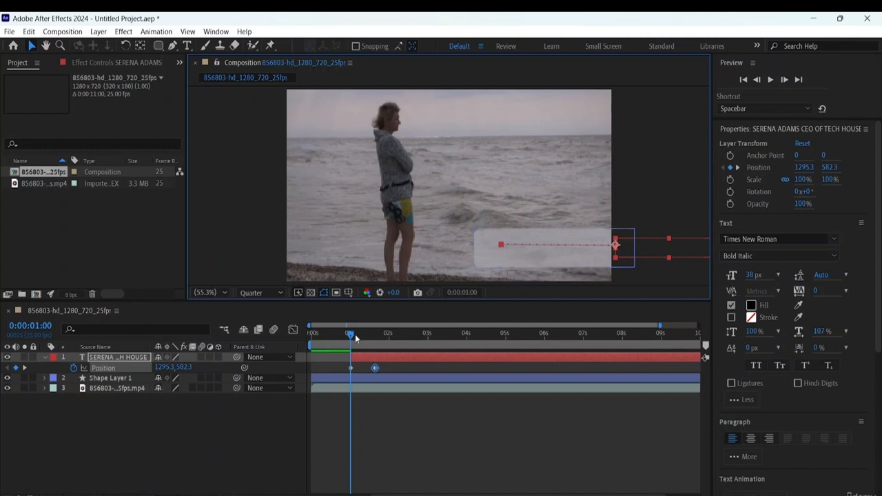
{"action": "left_click_drag", "start_coordinate": [355, 334], "coordinate": [321, 325]}
{"action": "key", "text": "space"}
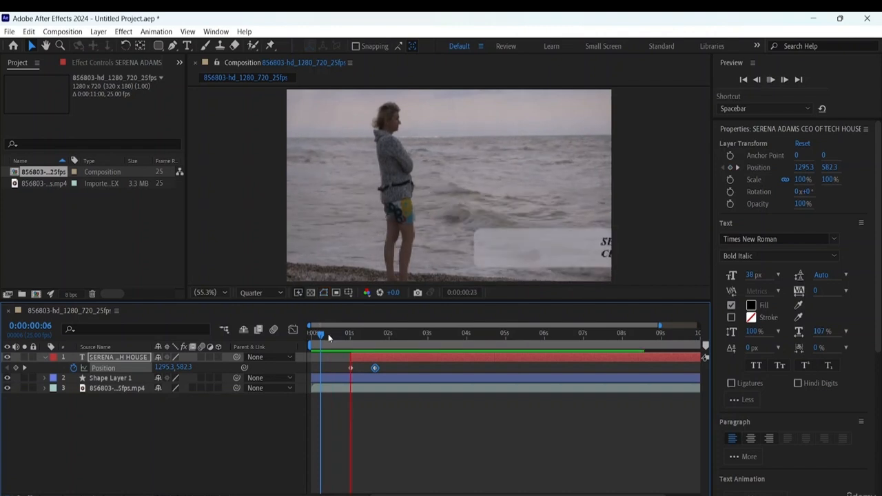
{"action": "key", "text": "space"}
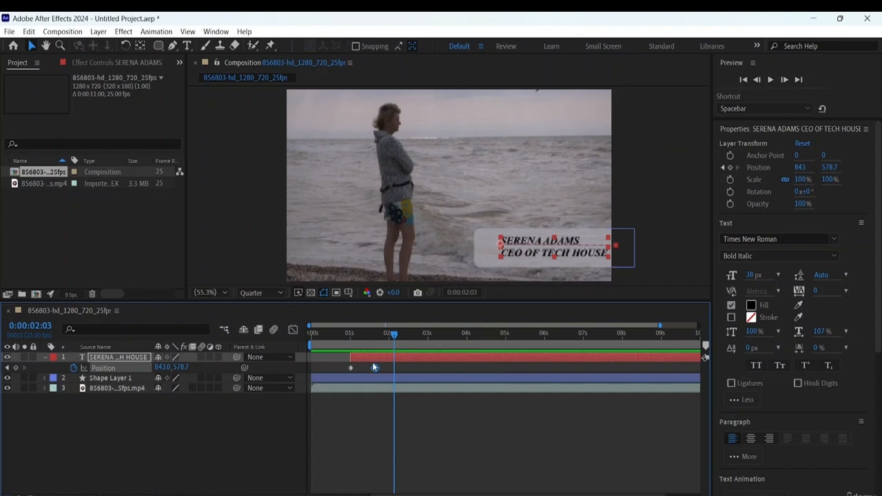
- Add a holding Position keyframe at 0:00:06:00 and move the text off the frame's right edge to about 1308, 579 at 0:00:07:00
{"action": "left_click_drag", "start_coordinate": [392, 334], "coordinate": [543, 350]}
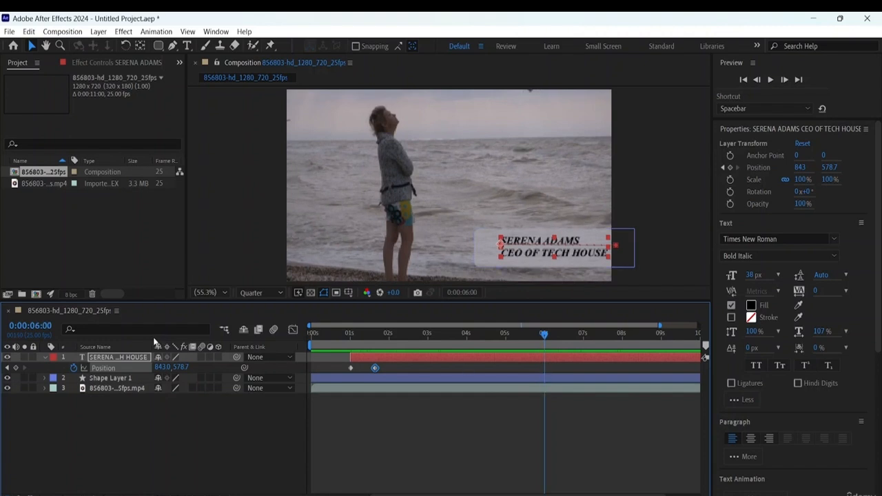
{"action": "left_click", "coordinate": [16, 369]}
{"action": "left_click_drag", "start_coordinate": [543, 336], "coordinate": [581, 336]}
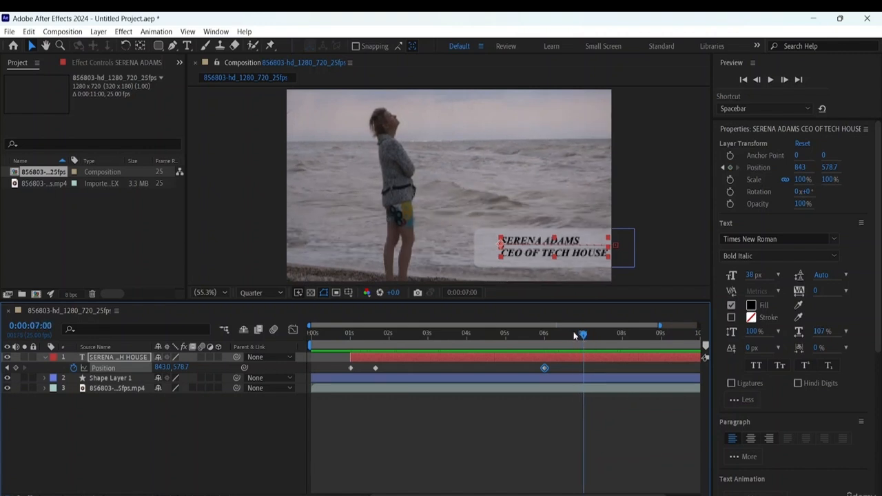
{"action": "mouse_move", "coordinate": [578, 336]}
{"action": "left_mouse_down"}
{"action": "mouse_move", "coordinate": [566, 336]}
{"action": "mouse_move", "coordinate": [583, 341]}
{"action": "left_mouse_up"}
{"action": "left_click", "coordinate": [544, 247]}
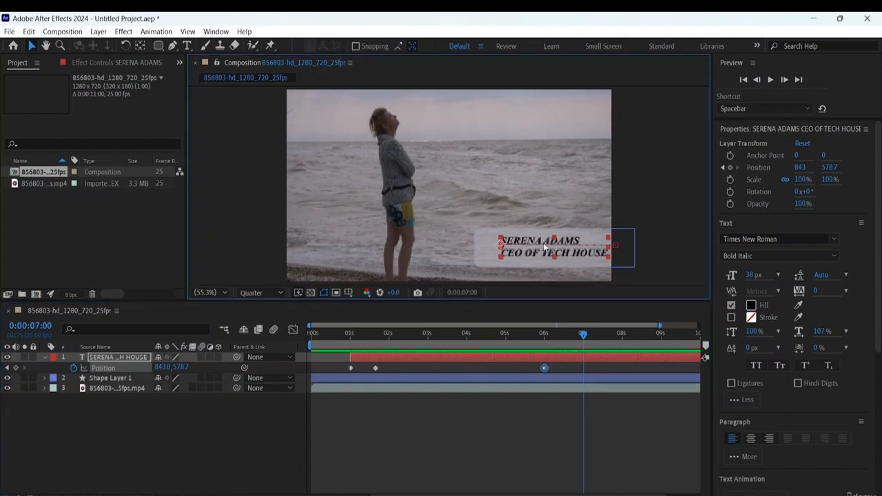
{"action": "left_click_drag", "start_coordinate": [547, 247], "coordinate": [665, 246]}
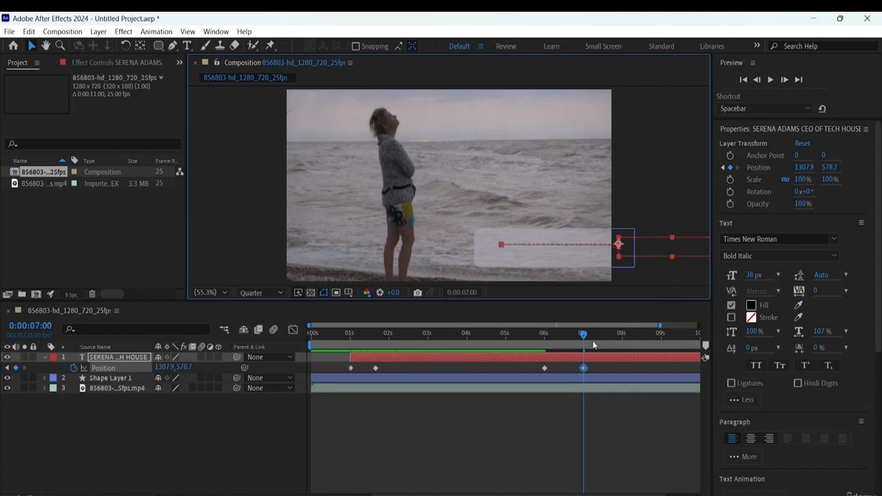
- Preview the text's slide-in and slide-out from the beginning, and return the current time to 0:00:07:00
{"action": "left_click", "coordinate": [583, 336]}
{"action": "key", "text": "Home"}
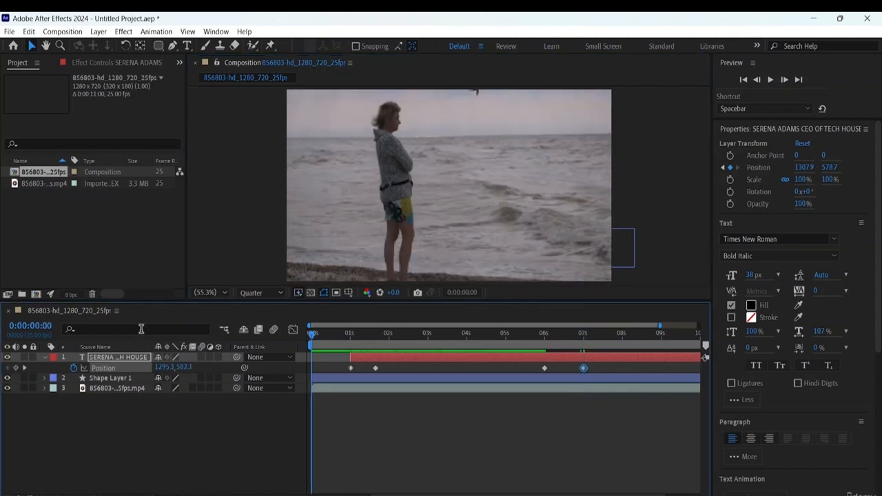
{"action": "key", "text": "space"}
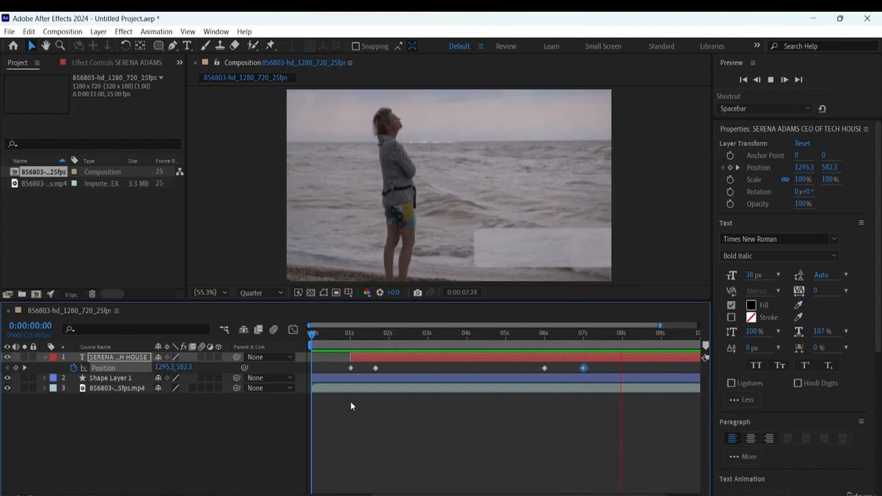
{"action": "key", "text": "space"}
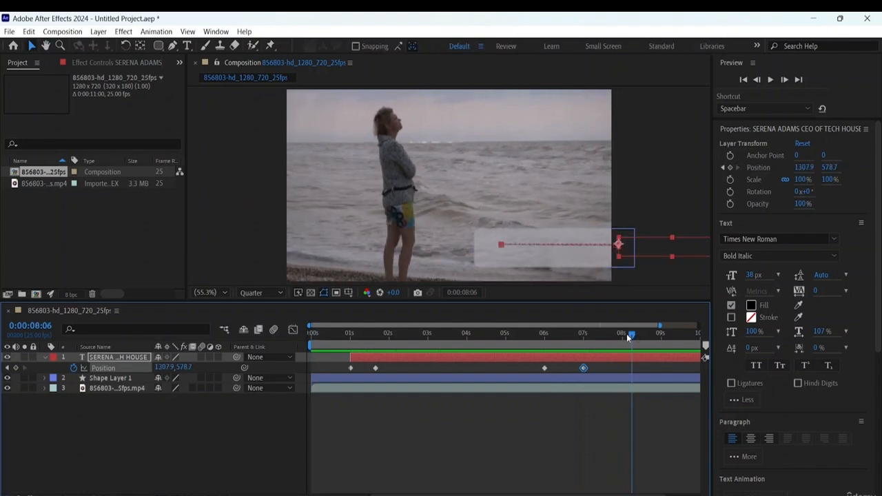
{"action": "left_click_drag", "start_coordinate": [621, 336], "coordinate": [585, 335]}
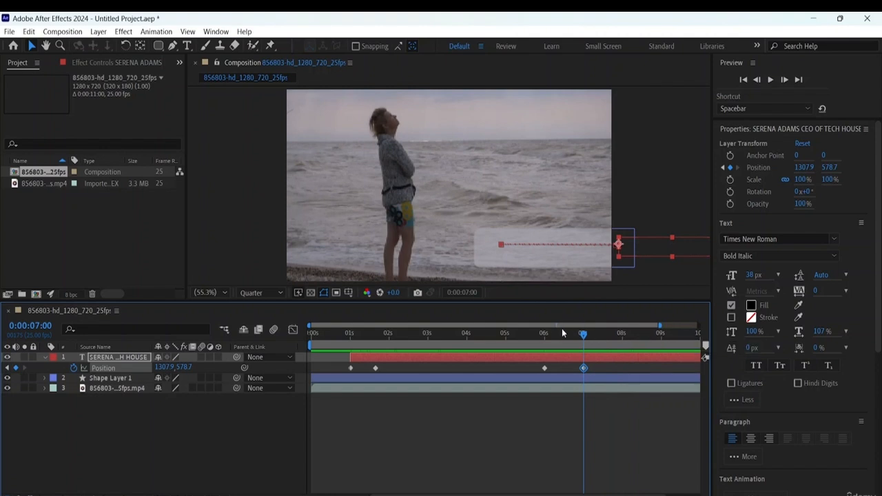
- Fade out the rounded rectangle with a holding Opacity keyframe at 0:00:07:00 and an Opacity of 0% at 0:00:08:00
{"action": "left_click", "coordinate": [128, 381]}
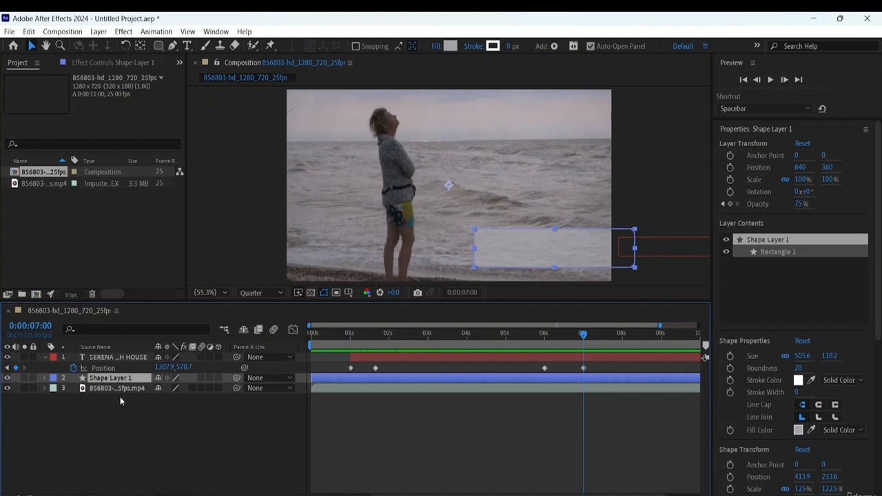
{"action": "key", "text": "End"}
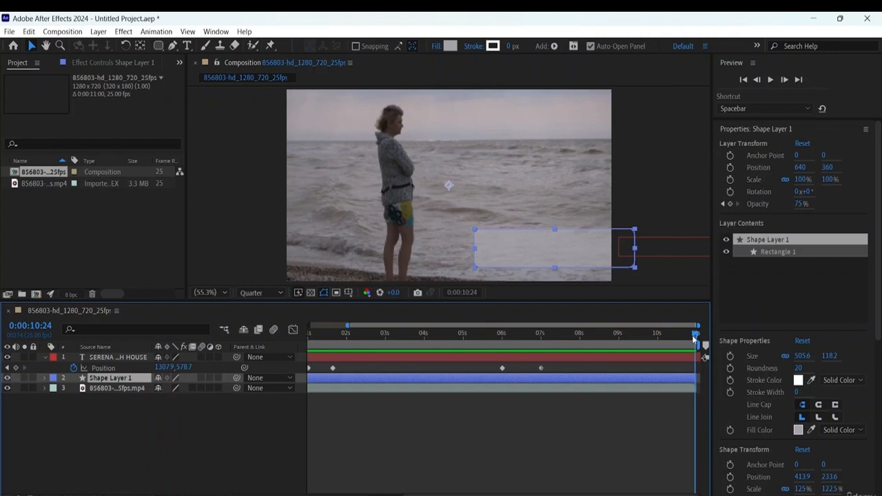
{"action": "left_click_drag", "start_coordinate": [694, 338], "coordinate": [281, 319]}
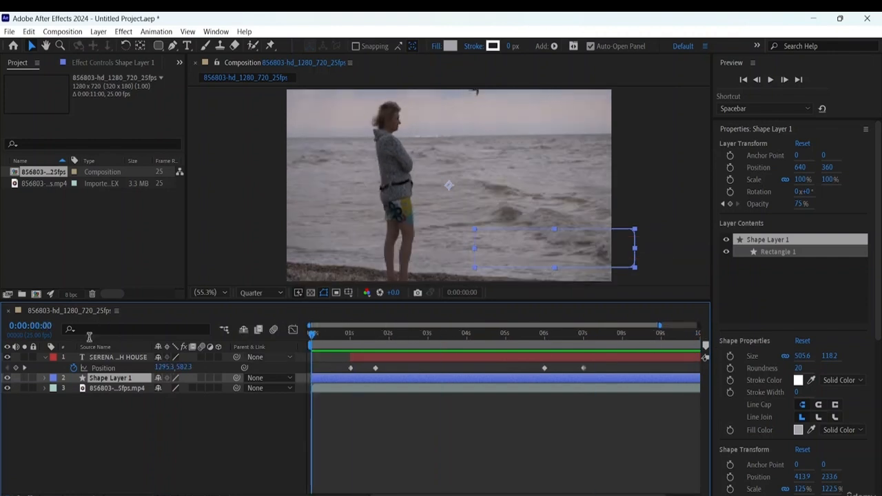
{"action": "left_click", "coordinate": [46, 378]}
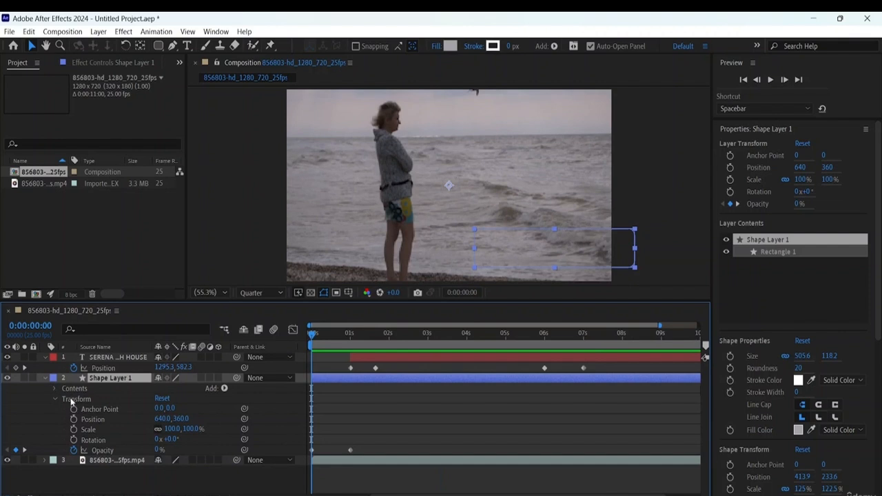
{"action": "left_click", "coordinate": [73, 400]}
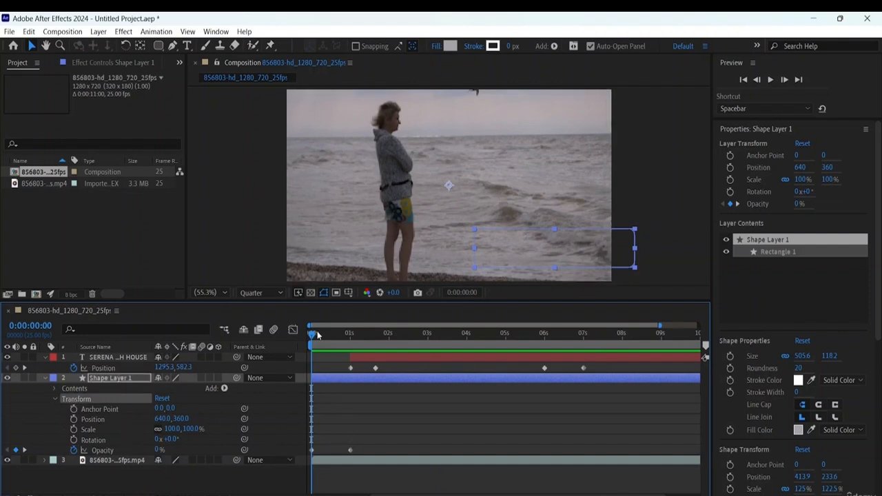
{"action": "left_click_drag", "start_coordinate": [312, 336], "coordinate": [582, 379]}
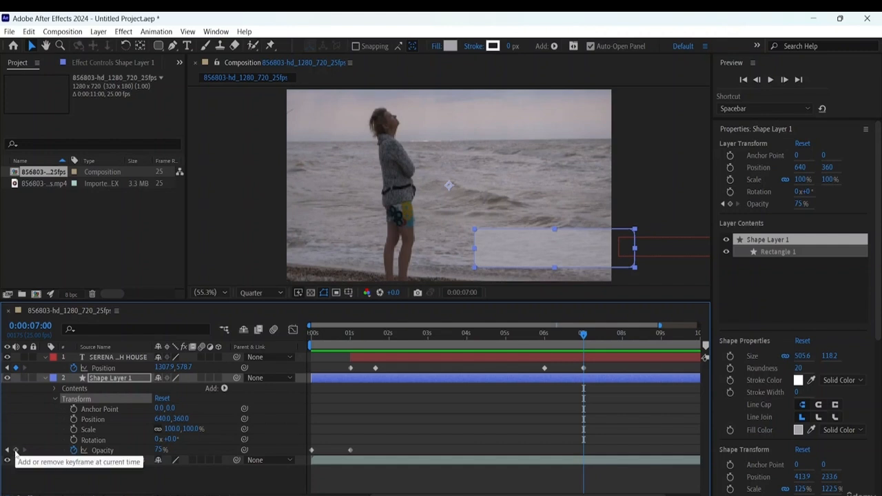
{"action": "left_click", "coordinate": [15, 451]}
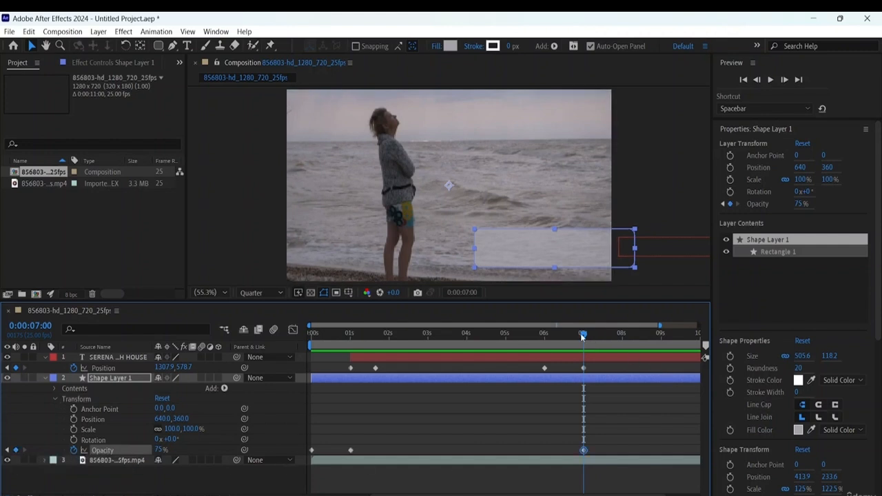
{"action": "left_click_drag", "start_coordinate": [582, 336], "coordinate": [623, 338]}
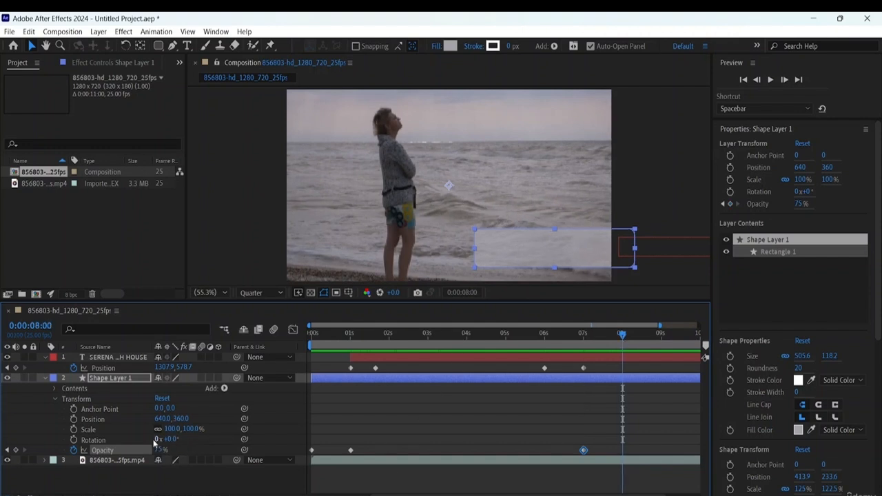
{"action": "left_click_drag", "start_coordinate": [160, 452], "coordinate": [3, 455]}
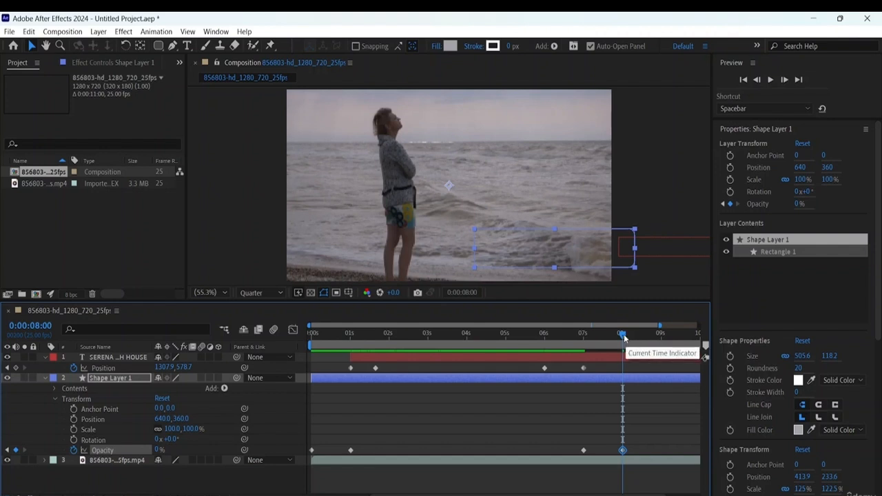
- Preview the composition from the beginning to check the rectangle's fade-out after the text leaves
{"action": "left_click_drag", "start_coordinate": [622, 336], "coordinate": [427, 335]}
{"action": "left_click", "coordinate": [308, 342]}
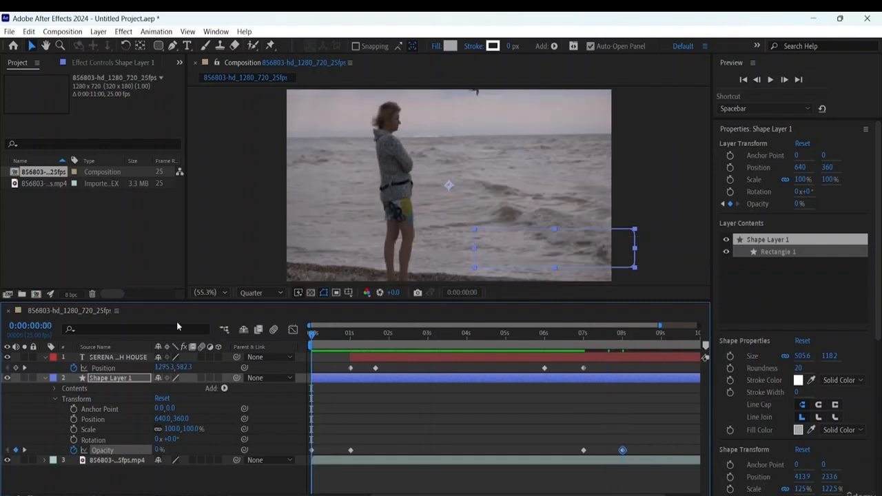
{"action": "key", "text": "space"}
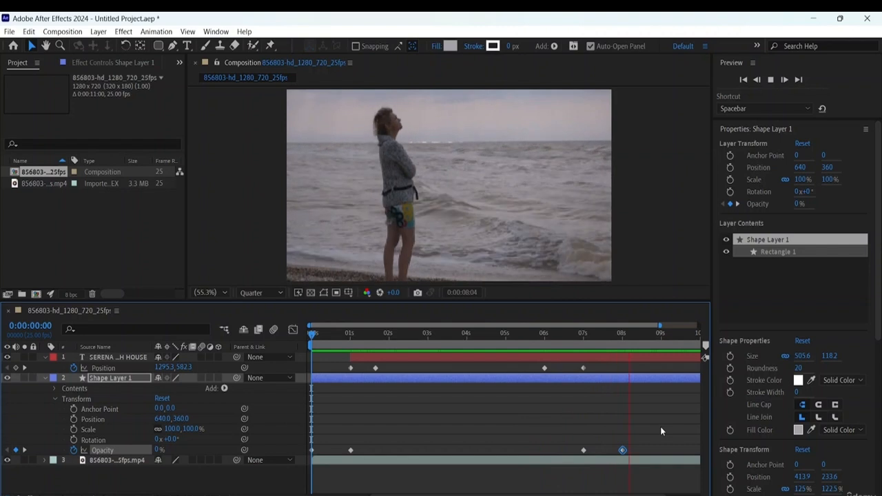
{"action": "key", "text": "space"}
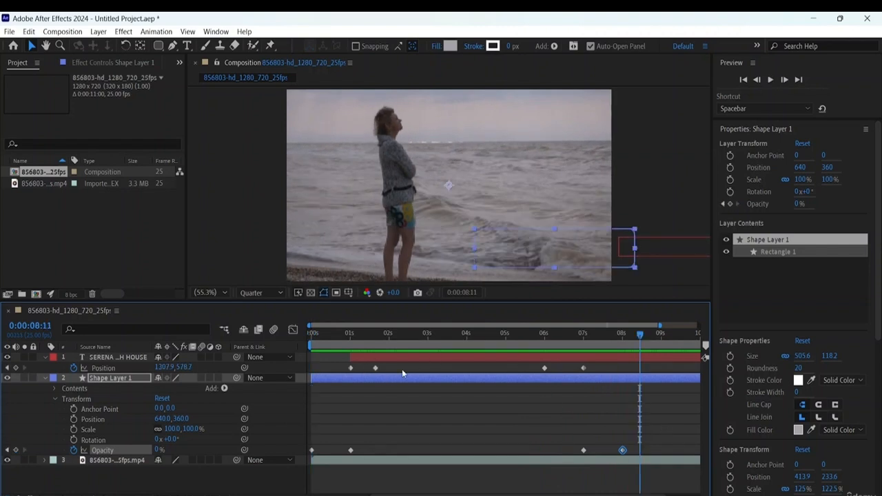
- Apply Easy Ease to all four Position keyframes of the text layer
{"action": "mouse_move", "coordinate": [394, 366]}
{"action": "left_mouse_down"}
{"action": "mouse_move", "coordinate": [368, 376]}
{"action": "mouse_move", "coordinate": [388, 373]}
{"action": "left_mouse_up"}
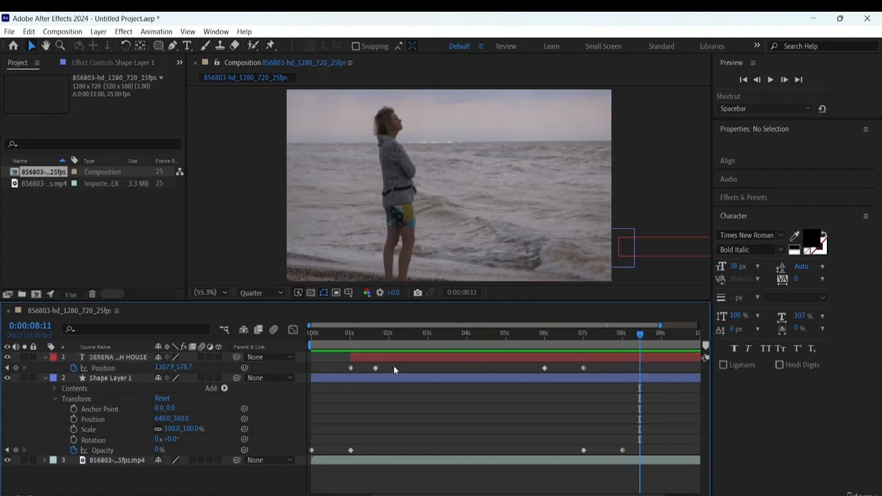
{"action": "left_click_drag", "start_coordinate": [606, 363], "coordinate": [337, 375]}
{"action": "right_click", "coordinate": [376, 371]}
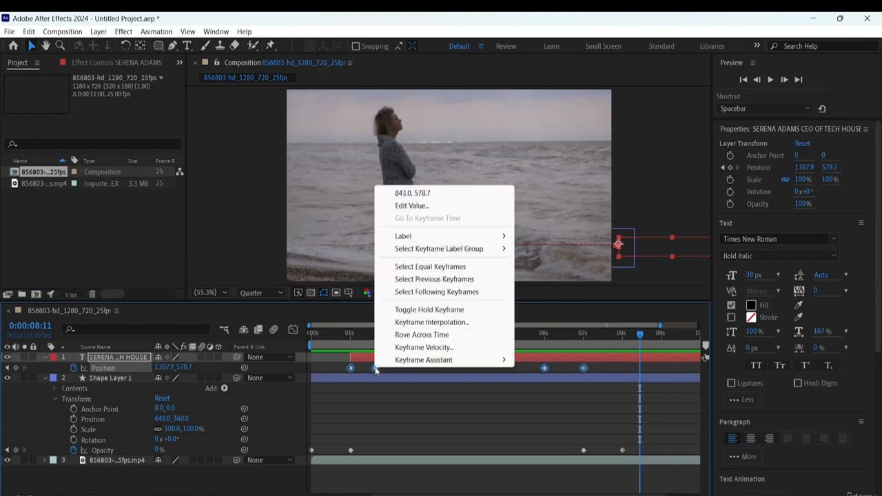
{"action": "mouse_move", "coordinate": [434, 359]}
{"action": "left_click", "coordinate": [536, 397]}
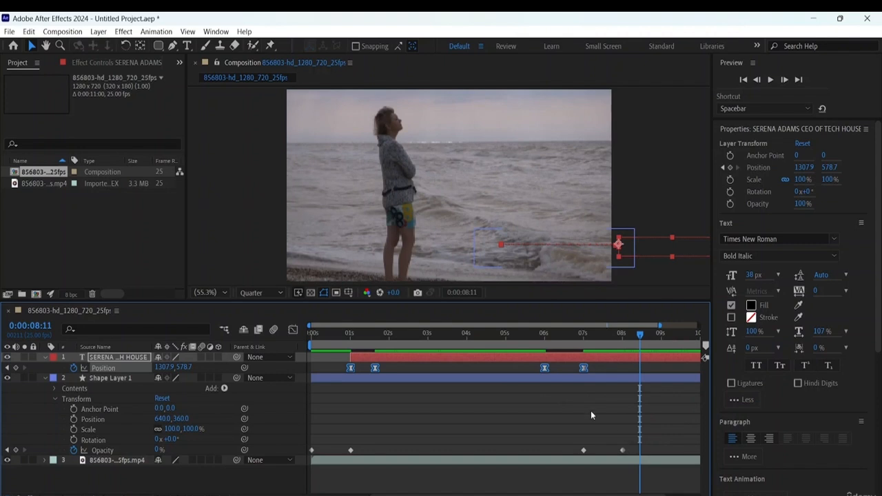
- Set the keyframe velocity of the text's four Position keyframes to 70% incoming and 70% outgoing influence
{"action": "right_click", "coordinate": [376, 369]}
{"action": "left_click", "coordinate": [429, 344]}
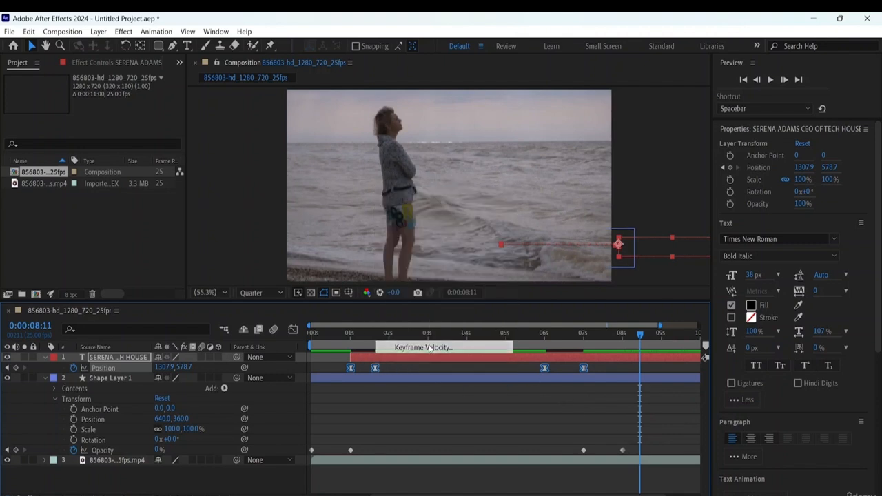
{"action": "left_click", "coordinate": [360, 257]}
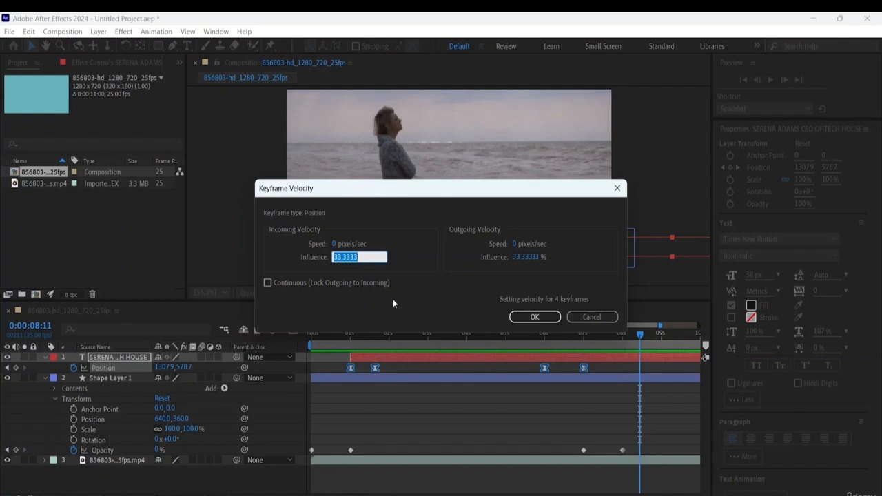
{"action": "type", "text": "70"}
{"action": "left_click", "coordinate": [528, 257]}
{"action": "type", "text": "70"}
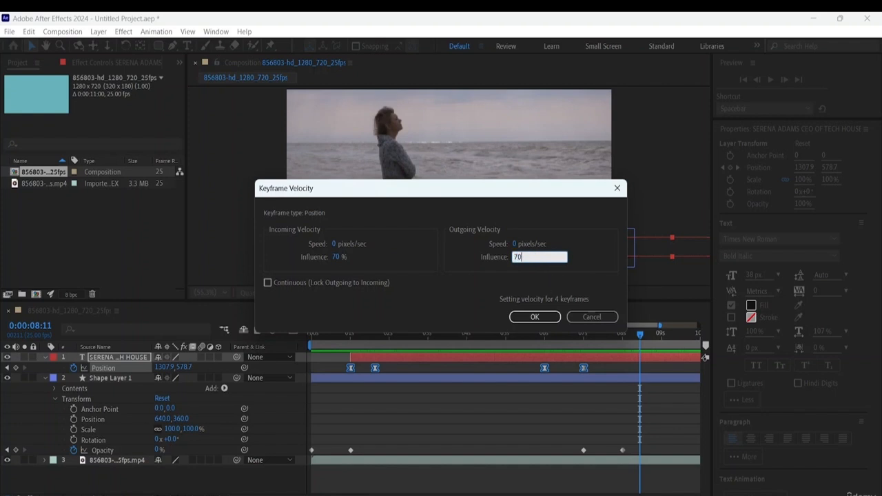
{"action": "left_click", "coordinate": [543, 316]}
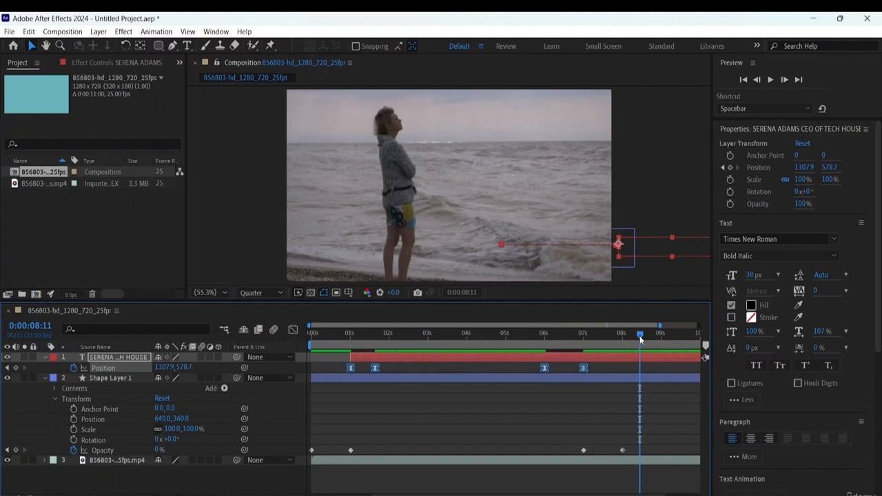
- Preview the eased text animation twice from the beginning and collapse the properties of Shape Layer 1
{"action": "left_click_drag", "start_coordinate": [639, 336], "coordinate": [311, 336]}
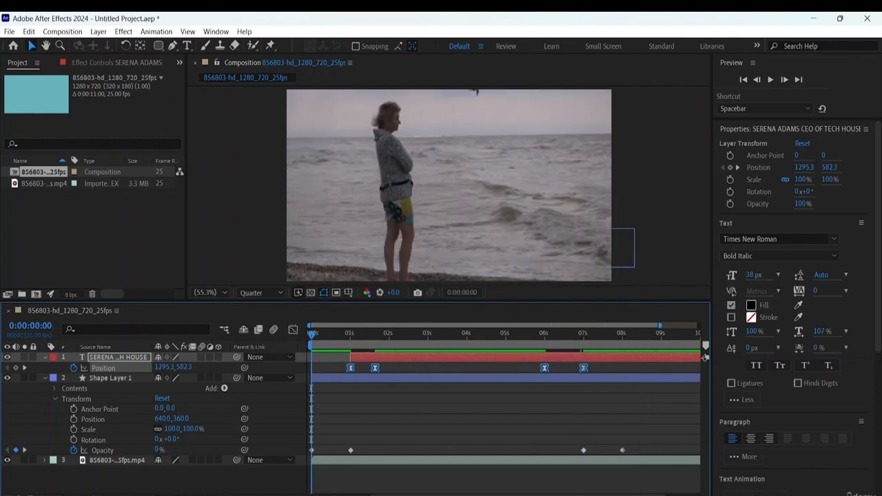
{"action": "key", "text": "space"}
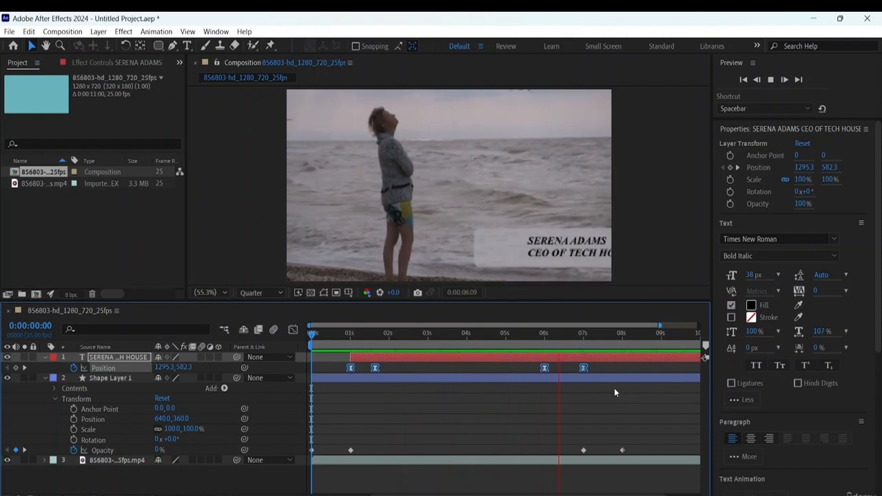
{"action": "key", "text": "space"}
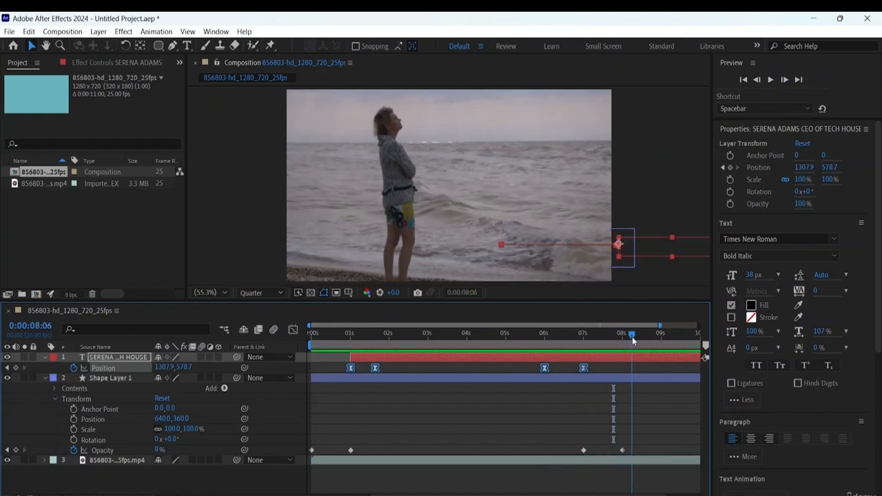
{"action": "key", "text": "Home"}
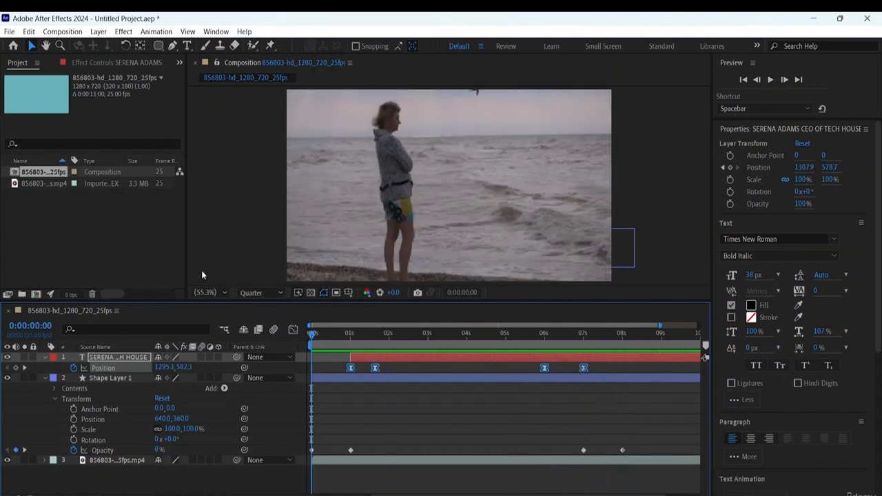
{"action": "key", "text": "space"}
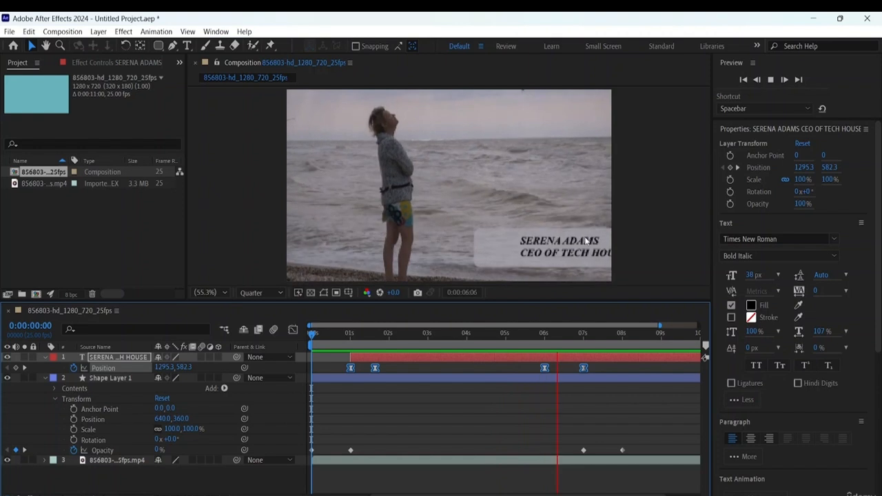
{"action": "left_click", "coordinate": [46, 377]}
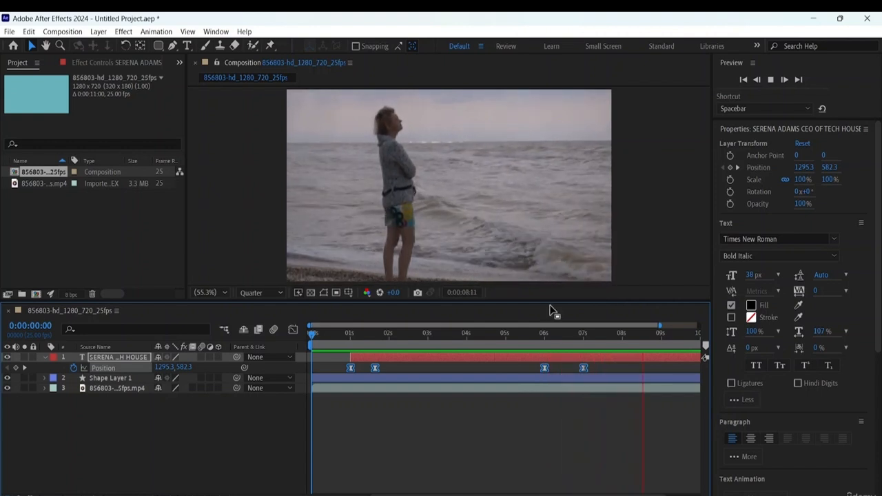
{"action": "key", "text": "space"}
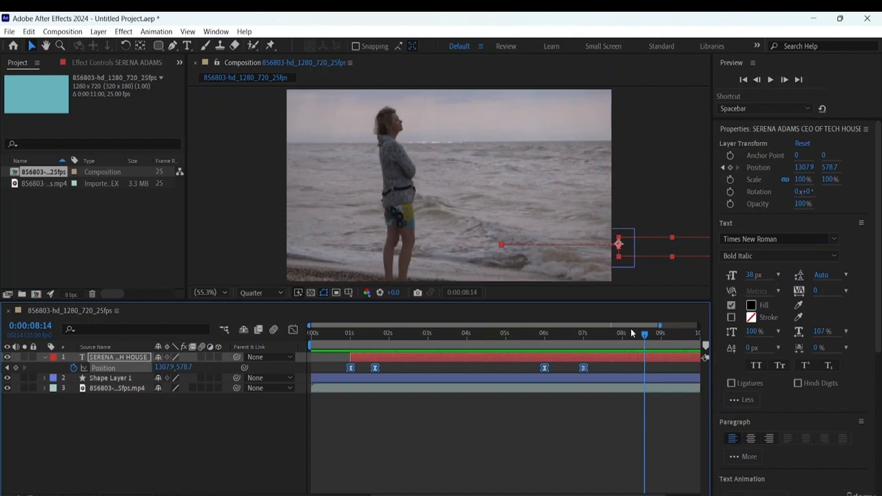
- Import the Adobe After Effects PNG logo from the resource folder into the project as footage
{"action": "right_click", "coordinate": [96, 215]}
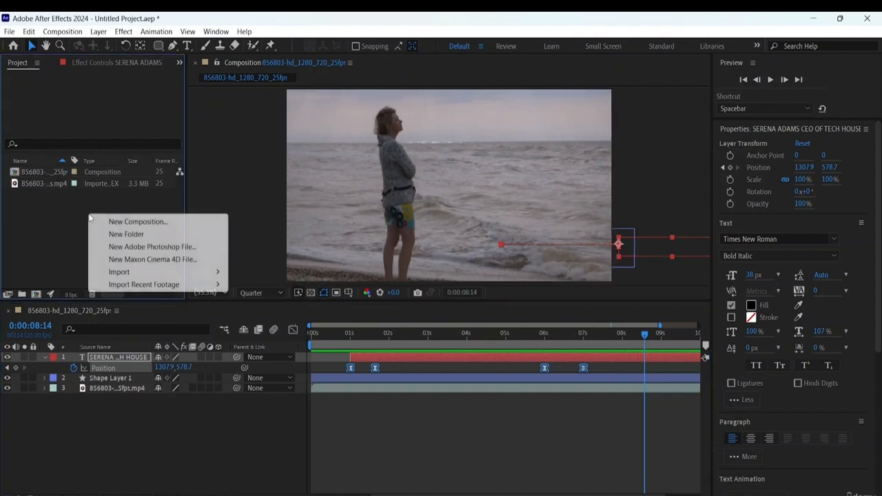
{"action": "mouse_move", "coordinate": [129, 273]}
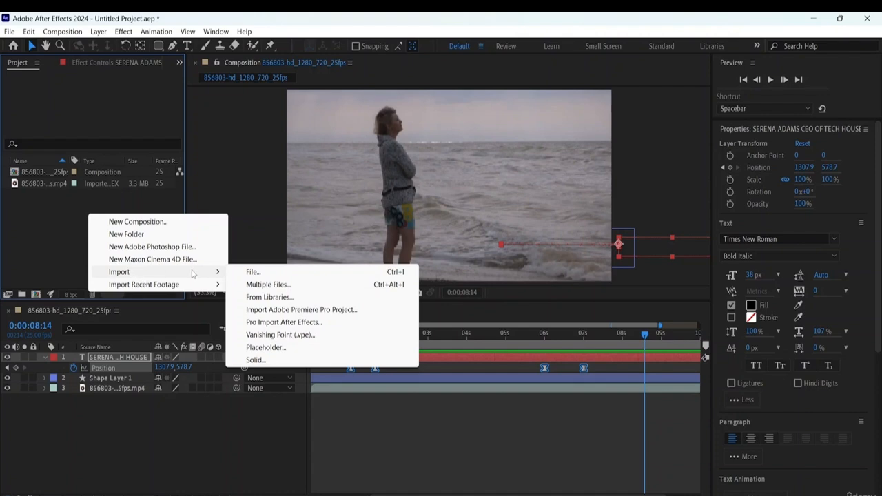
{"action": "left_click", "coordinate": [255, 272]}
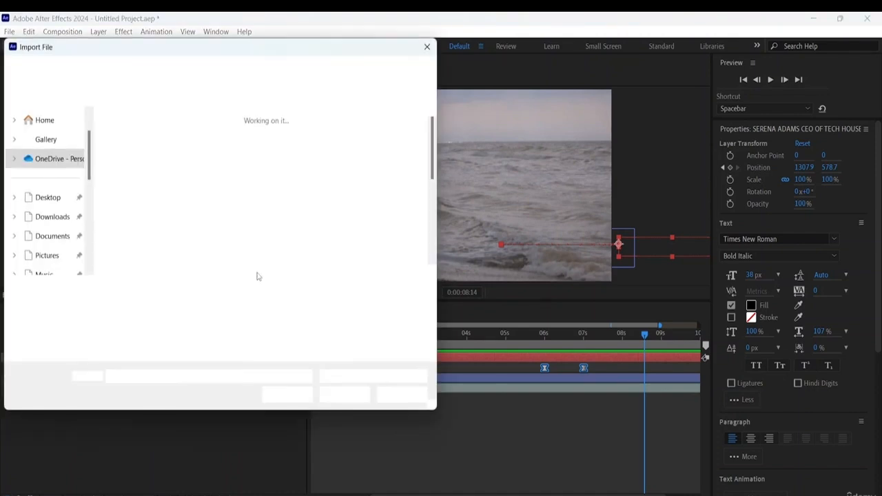
{"action": "scroll", "coordinate": [337, 182], "scroll_direction": "down", "scroll_amount": 1}
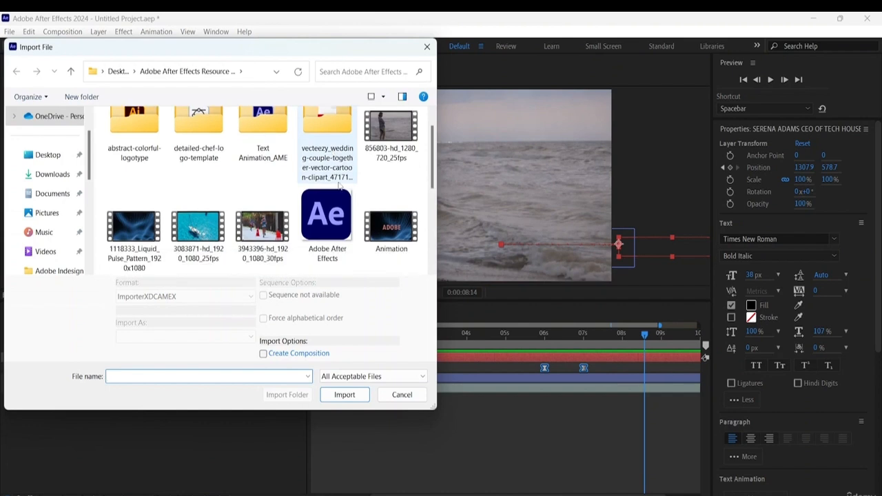
{"action": "left_click", "coordinate": [336, 207]}
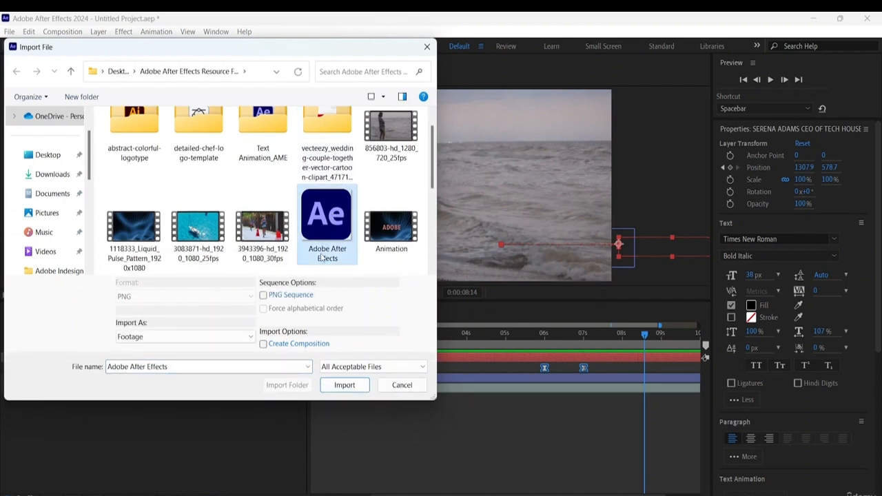
{"action": "left_click", "coordinate": [345, 385]}
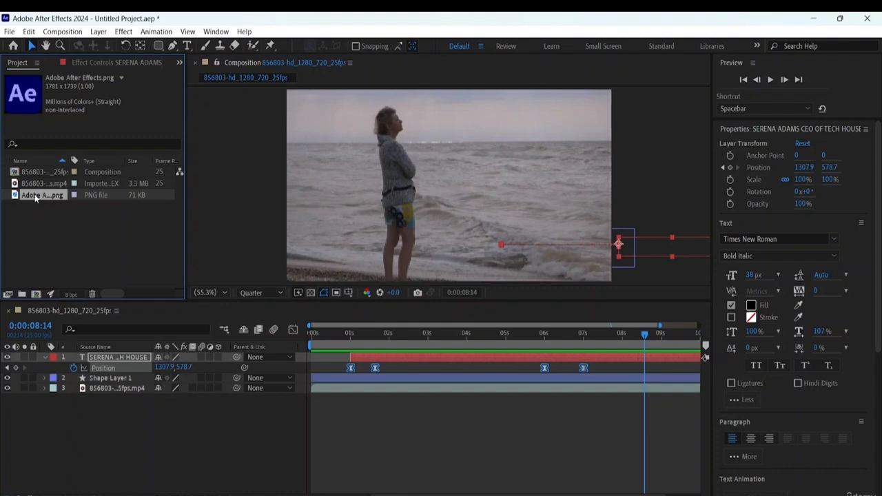
- Add the Adobe After Effects.png logo to the composition as a layer beneath the beach clip
{"action": "left_click_drag", "start_coordinate": [36, 199], "coordinate": [94, 402]}
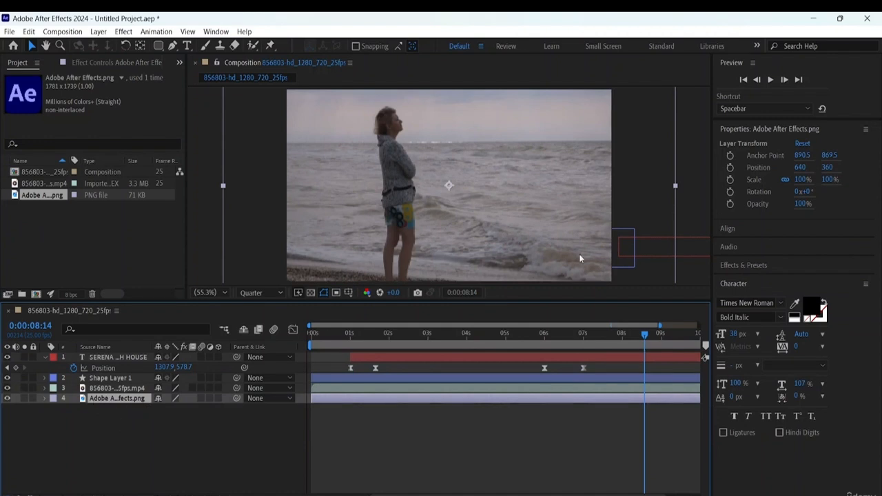
{"action": "scroll", "coordinate": [604, 199], "scroll_direction": "down", "scroll_amount": 7}
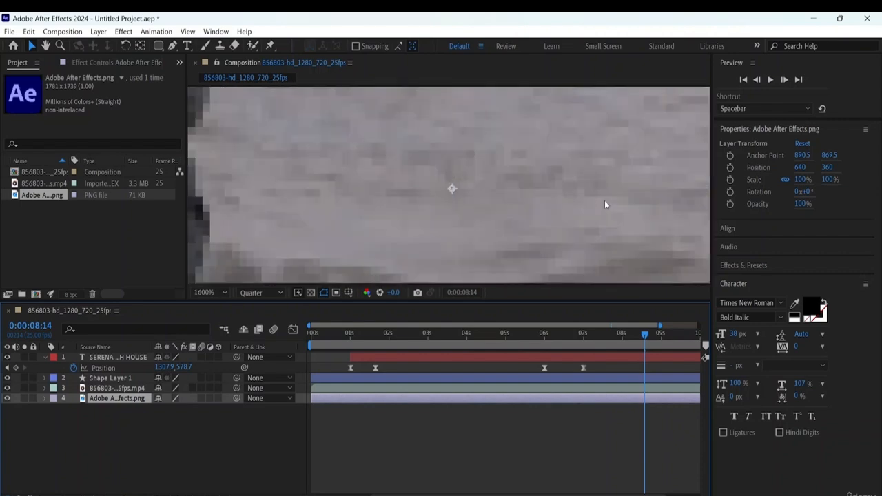
{"action": "scroll", "coordinate": [604, 201], "scroll_direction": "up", "scroll_amount": 4}
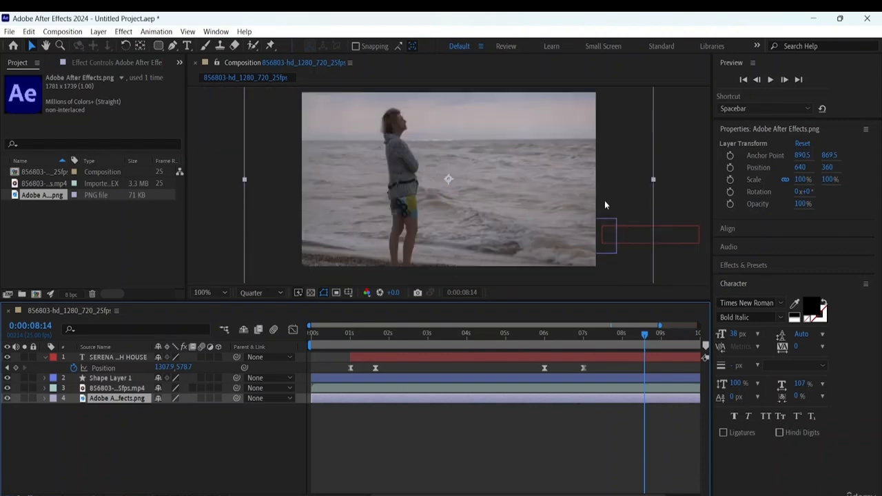
{"action": "scroll", "coordinate": [605, 202], "scroll_direction": "down", "scroll_amount": 3}
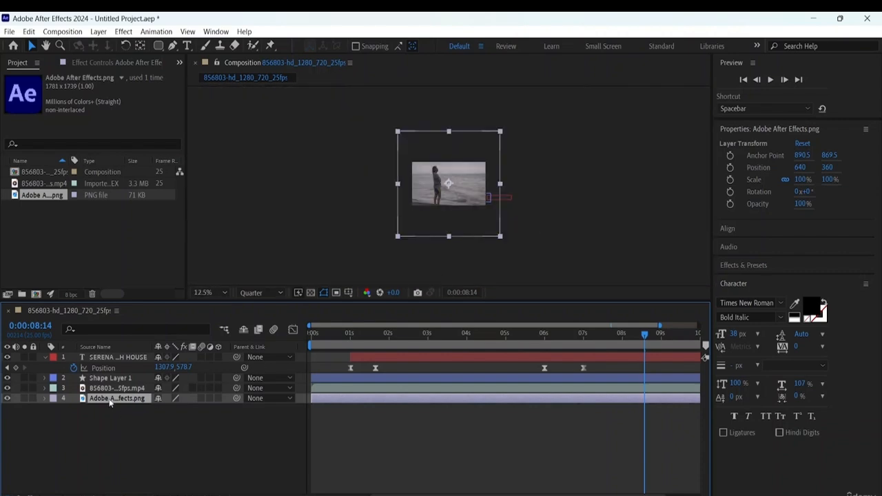
- Move the Adobe After Effects.png layer to the top of the layer stack and scale it down to 15%
{"action": "left_click_drag", "start_coordinate": [112, 401], "coordinate": [110, 354]}
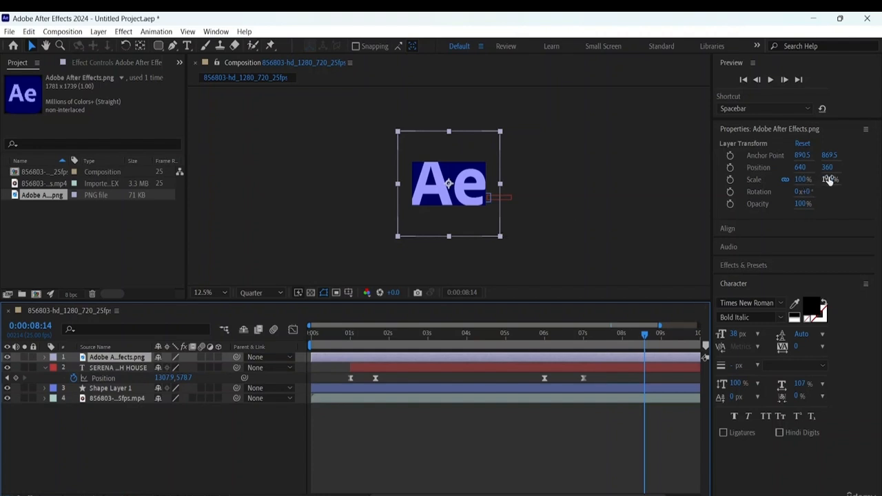
{"action": "left_click_drag", "start_coordinate": [829, 179], "coordinate": [772, 173]}
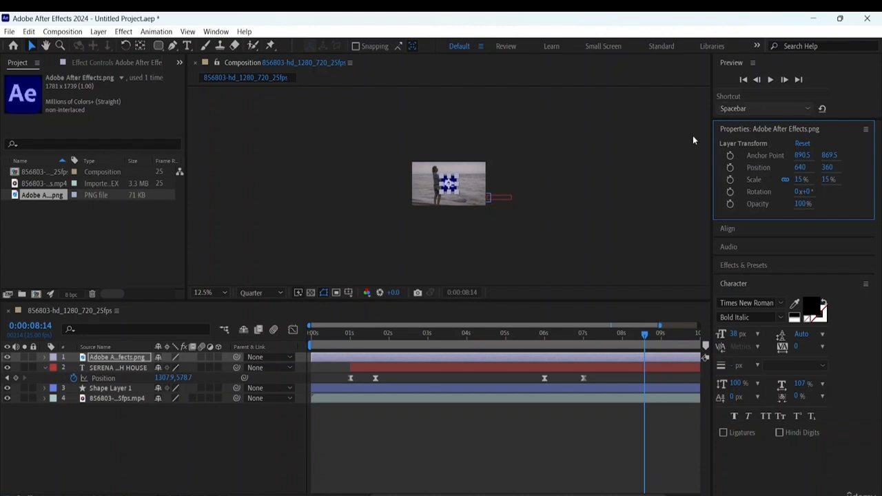
{"action": "left_click", "coordinate": [553, 142]}
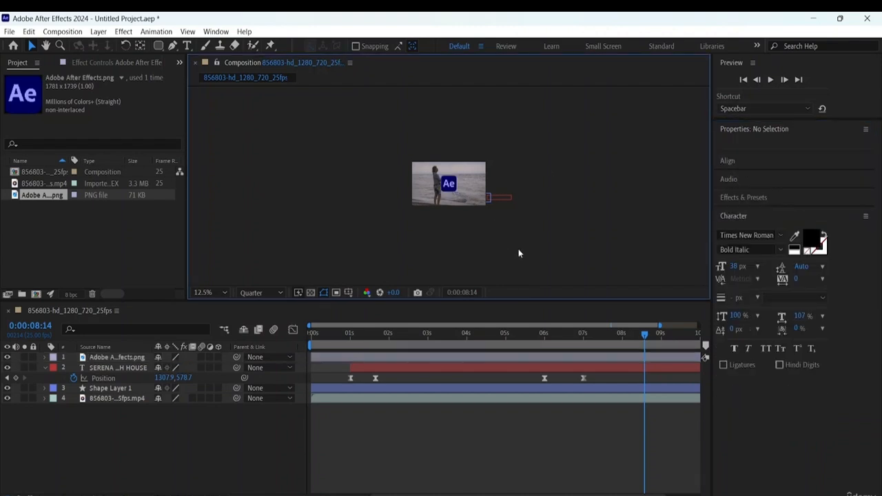
- Set the logo layer's scale to 5% in both dimensions and reveal its Rotation property
{"action": "scroll", "coordinate": [518, 249], "scroll_direction": "up", "scroll_amount": 3}
{"action": "scroll", "coordinate": [519, 253], "scroll_direction": "down", "scroll_amount": 4}
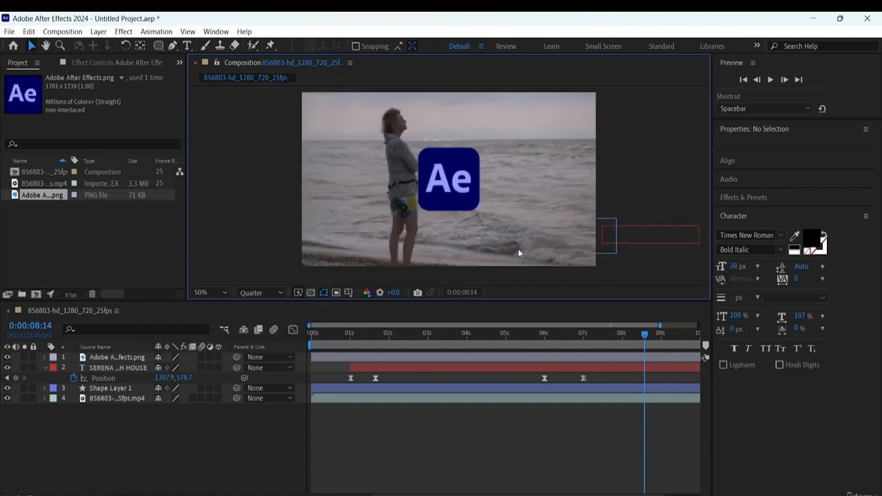
{"action": "left_click", "coordinate": [453, 182]}
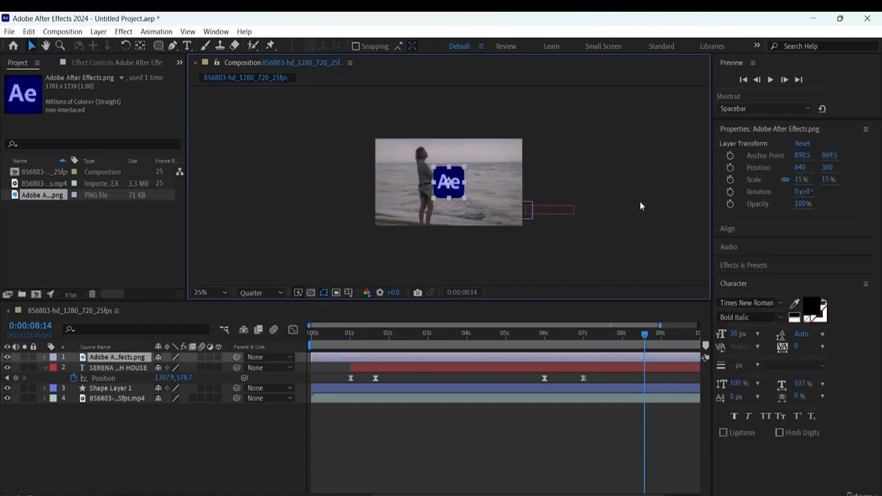
{"action": "left_click", "coordinate": [801, 168]}
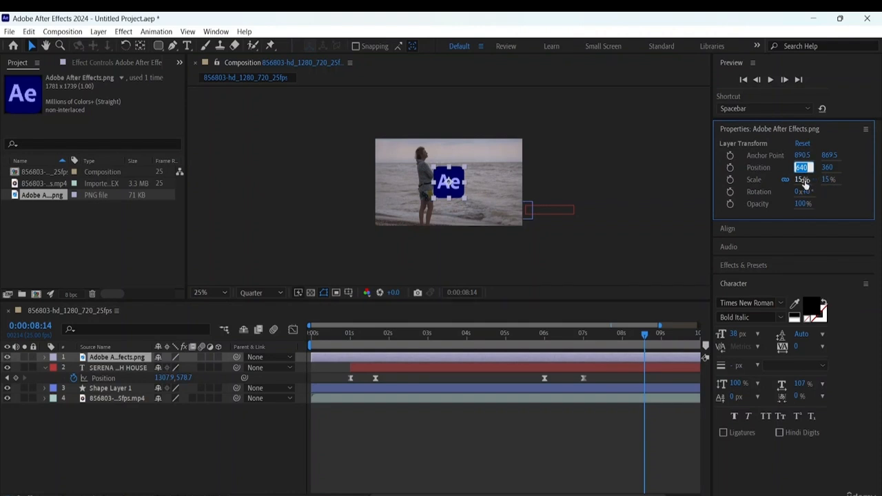
{"action": "left_click", "coordinate": [802, 179]}
{"action": "type", "text": "5"}
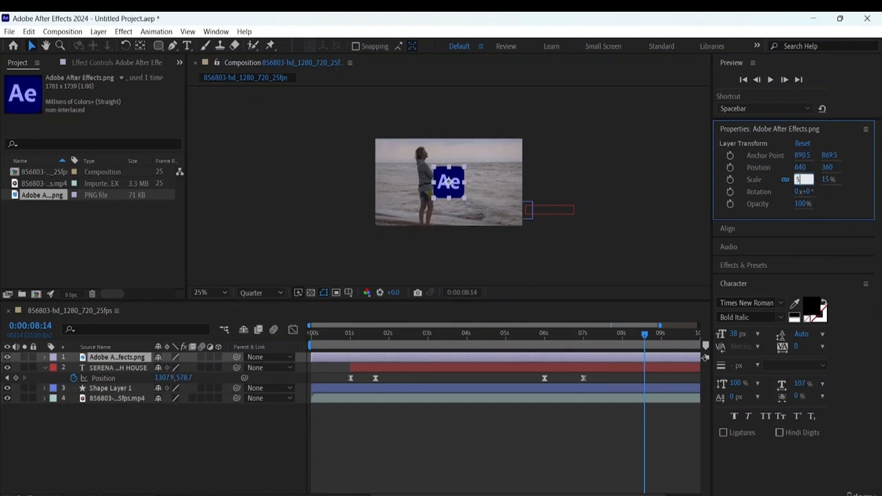
{"action": "left_click", "coordinate": [830, 181]}
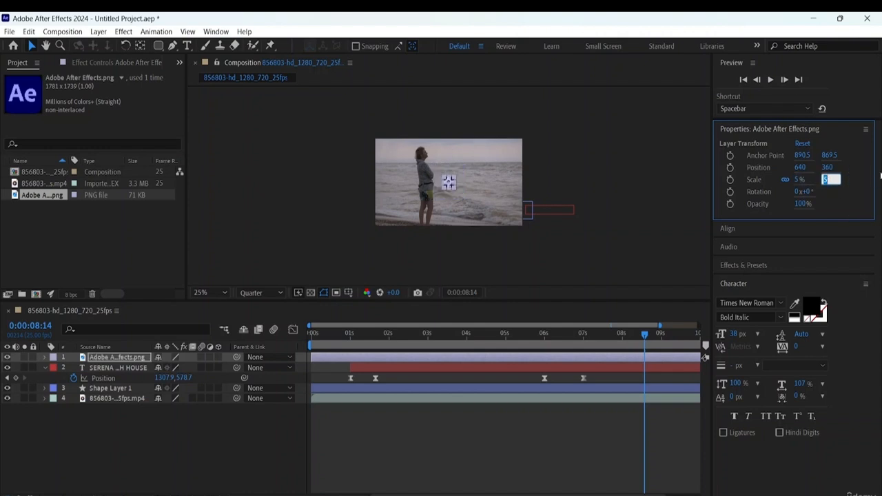
{"action": "left_click", "coordinate": [862, 187]}
{"action": "key", "text": "r"}
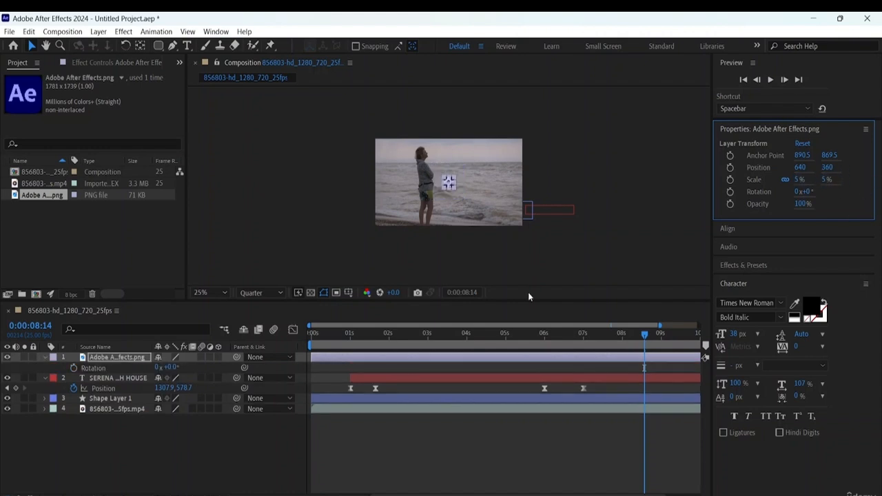
- Move the logo into the upper-left corner of the video frame, at about 90, 76
{"action": "scroll", "coordinate": [528, 292], "scroll_direction": "up", "scroll_amount": 2}
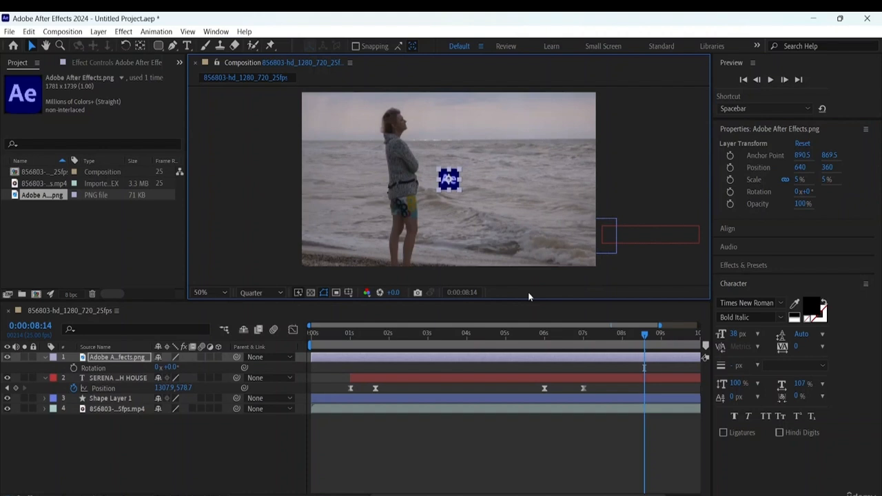
{"action": "left_click", "coordinate": [477, 176]}
{"action": "left_click_drag", "start_coordinate": [457, 187], "coordinate": [458, 190]}
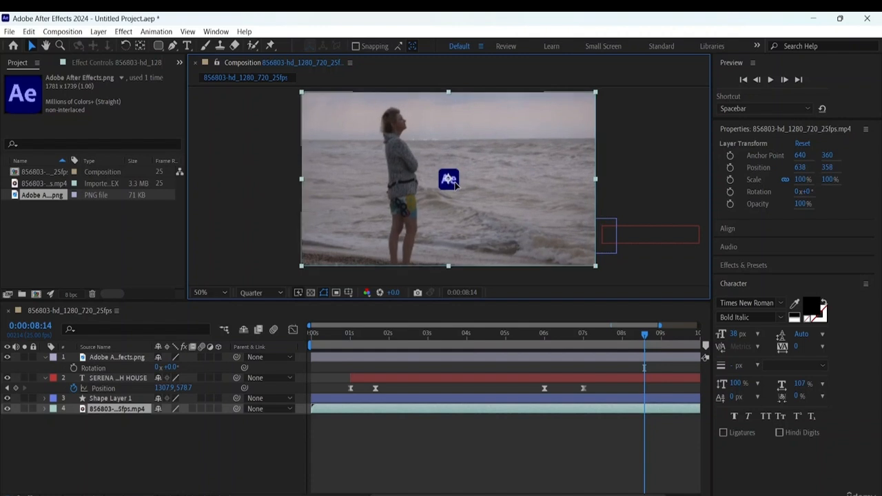
{"action": "left_click", "coordinate": [649, 171]}
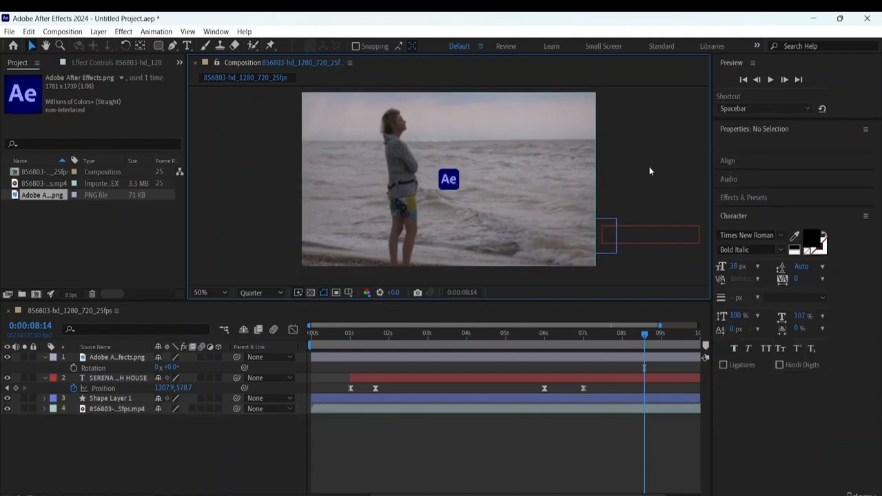
{"action": "left_click", "coordinate": [458, 179]}
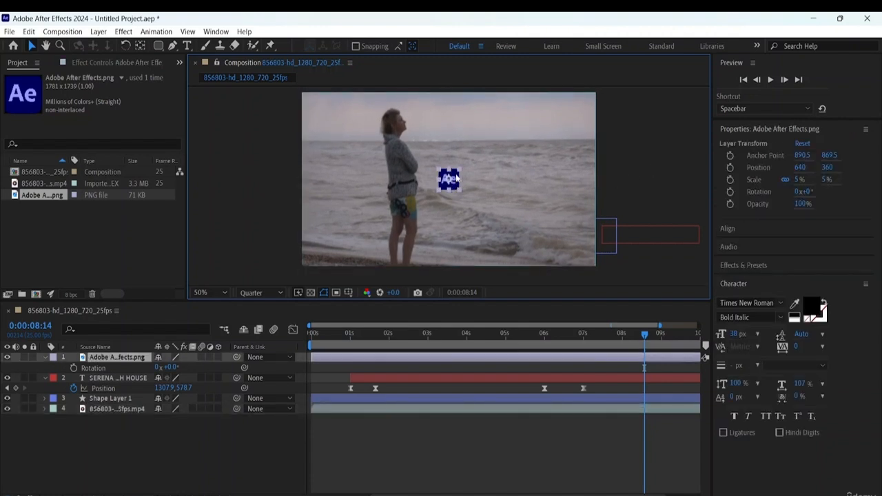
{"action": "left_click_drag", "start_coordinate": [454, 179], "coordinate": [339, 221]}
{"action": "left_click_drag", "start_coordinate": [339, 190], "coordinate": [328, 117]}
{"action": "left_click", "coordinate": [648, 168]}
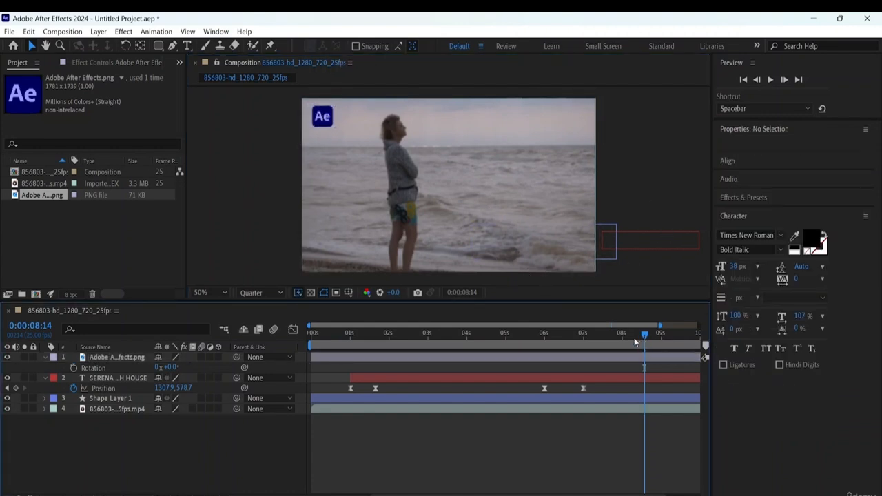
- Scrub through the timeline and preview the composition from the beginning with the logo in place
{"action": "left_click_drag", "start_coordinate": [645, 336], "coordinate": [421, 336]}
{"action": "key", "text": "Home"}
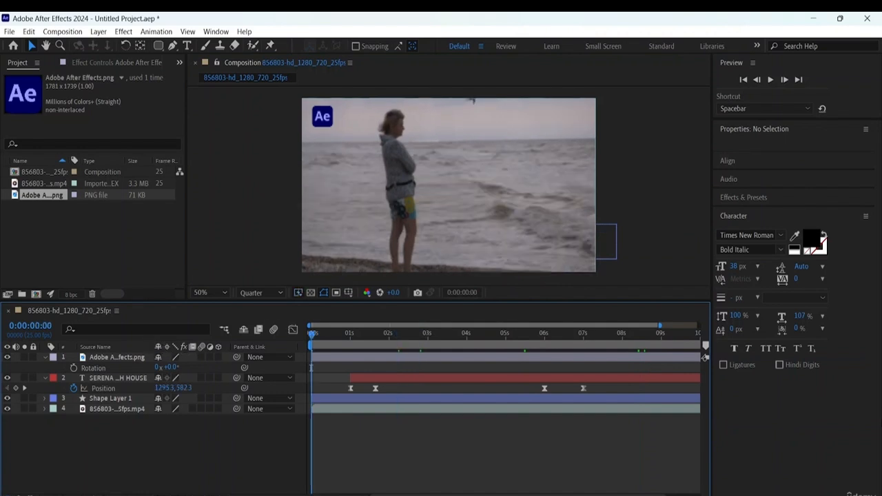
{"action": "key", "text": "space"}
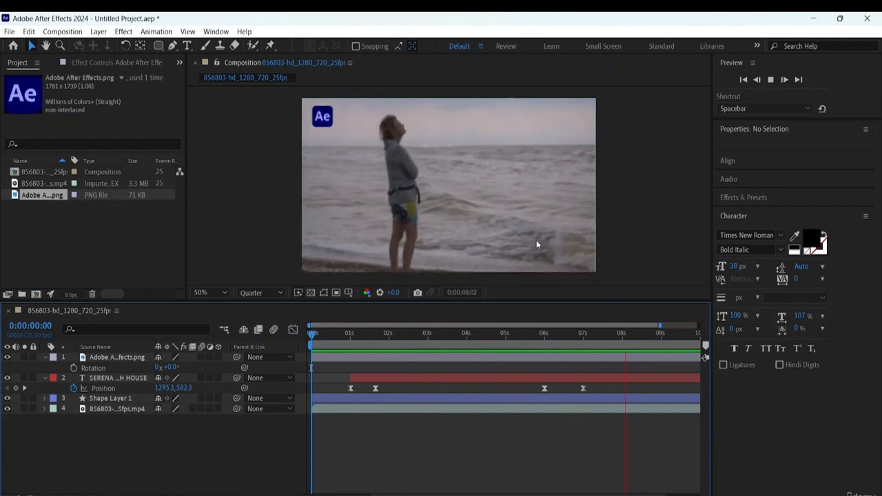
- Expand the Transform properties of the Adobe After Effects.png layer and set its opacity to 60%
{"action": "left_click", "coordinate": [331, 124]}
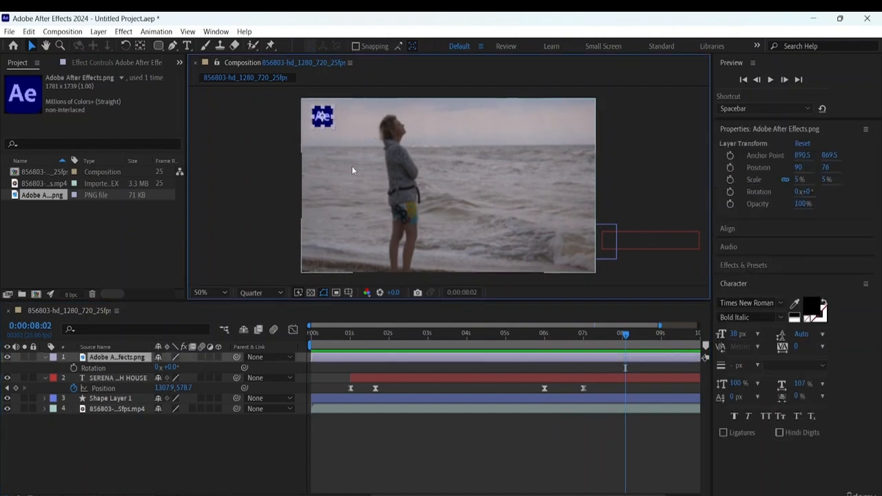
{"action": "left_click", "coordinate": [106, 359]}
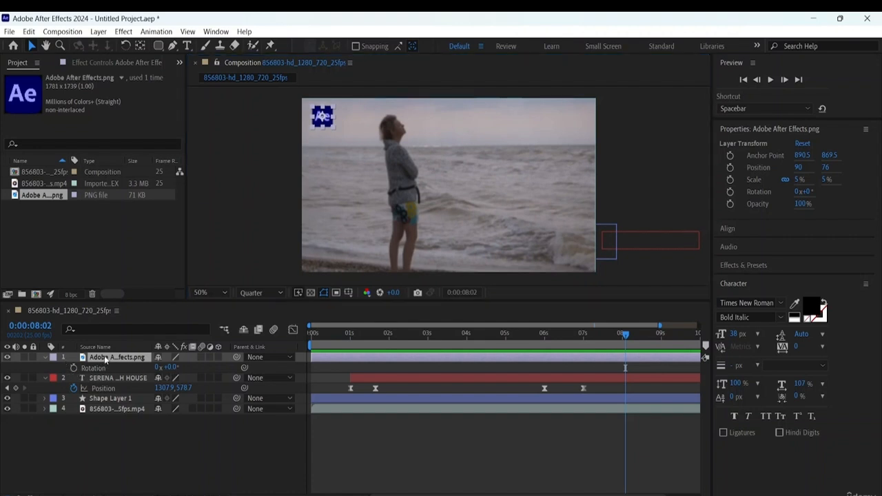
{"action": "left_click", "coordinate": [46, 357]}
{"action": "left_click", "coordinate": [46, 357]}
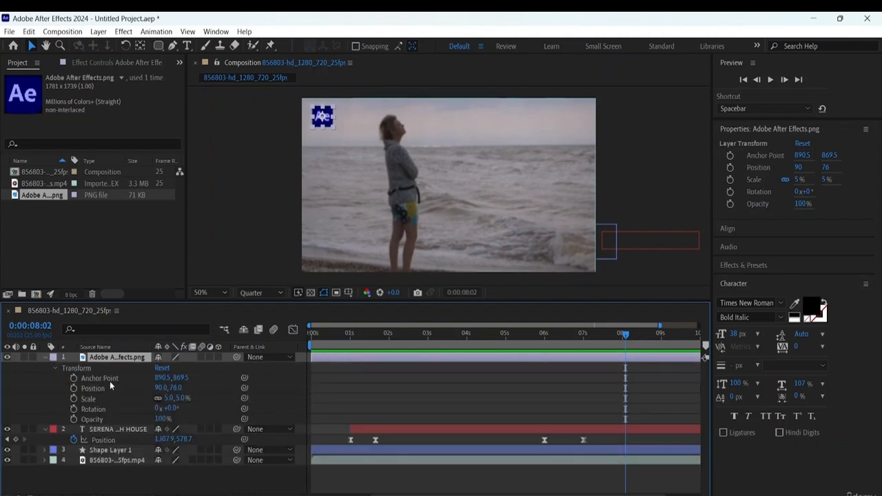
{"action": "left_click", "coordinate": [164, 419]}
{"action": "type", "text": "75"}
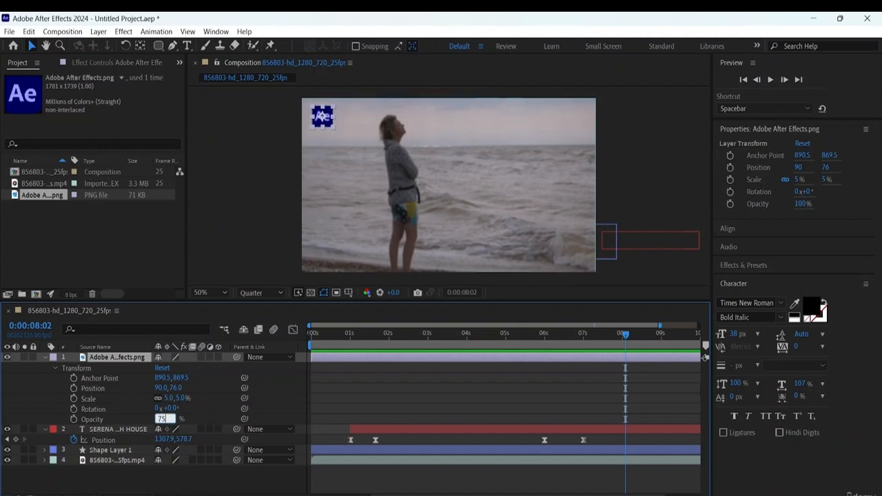
{"action": "key", "text": "Return"}
{"action": "left_click", "coordinate": [185, 440]}
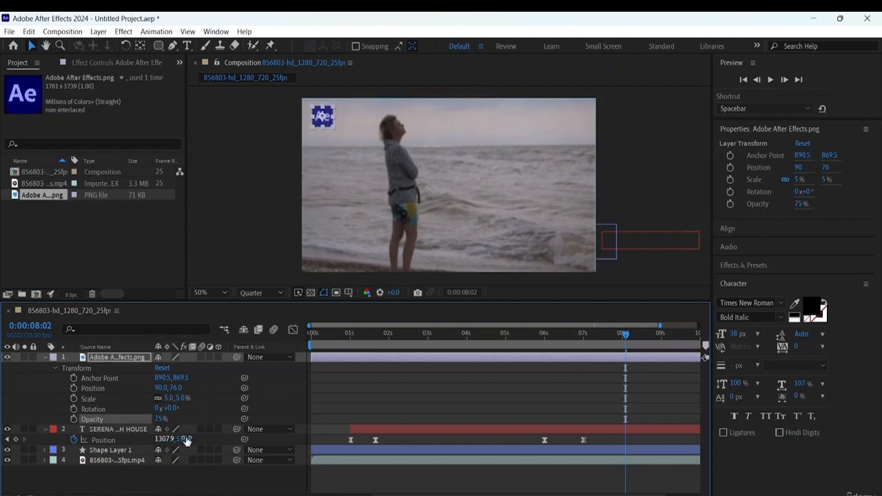
{"action": "left_click_drag", "start_coordinate": [152, 422], "coordinate": [148, 419]}
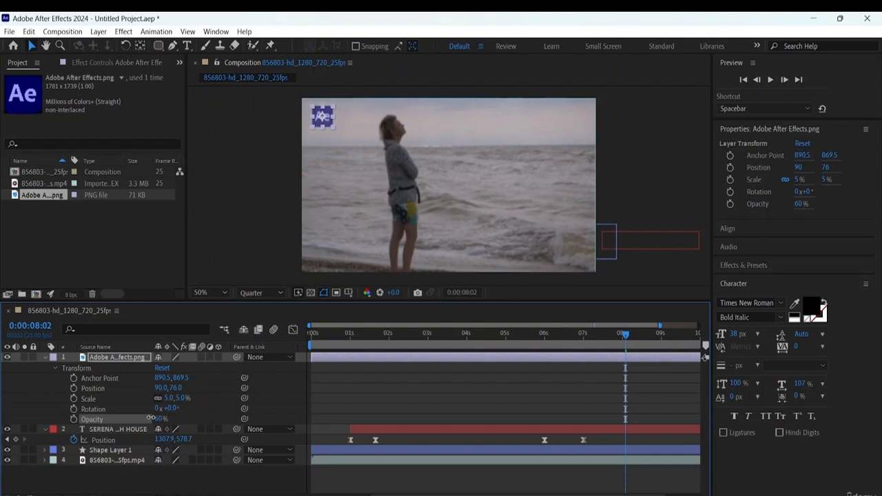
{"action": "left_click", "coordinate": [498, 152]}
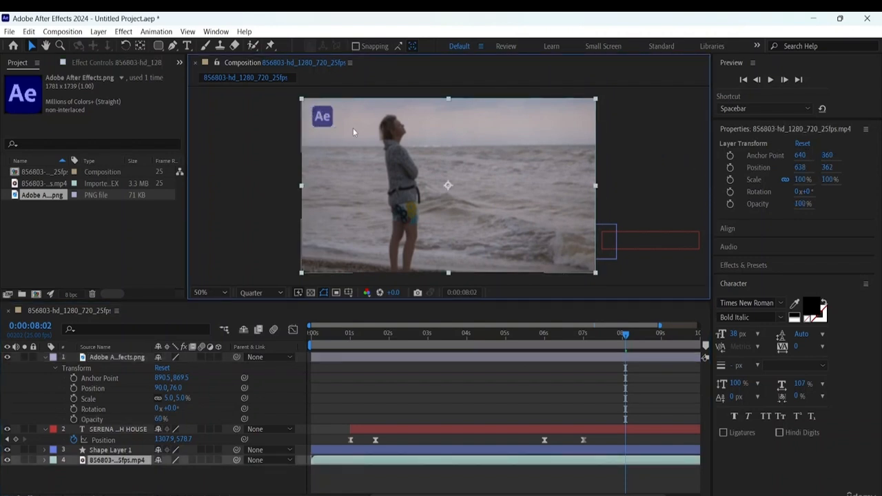
- Check the composition at Full preview resolution and play it from the beginning at Quarter resolution
{"action": "left_click", "coordinate": [272, 291]}
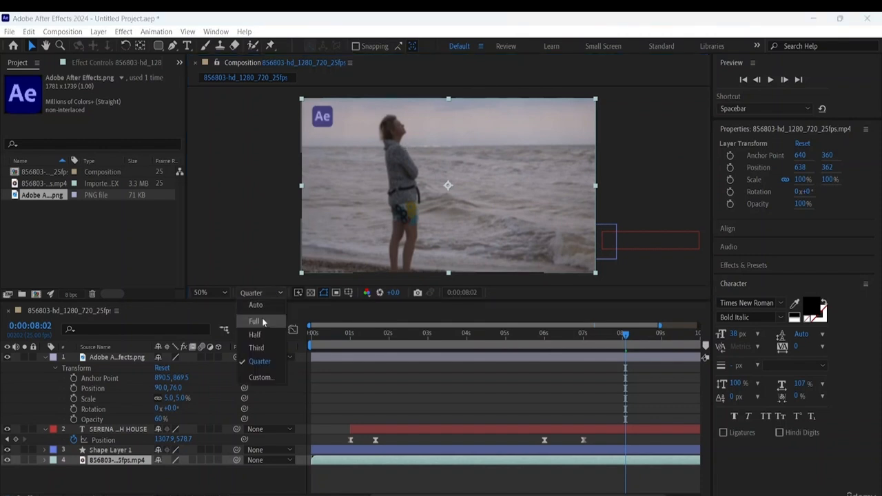
{"action": "left_click", "coordinate": [259, 321]}
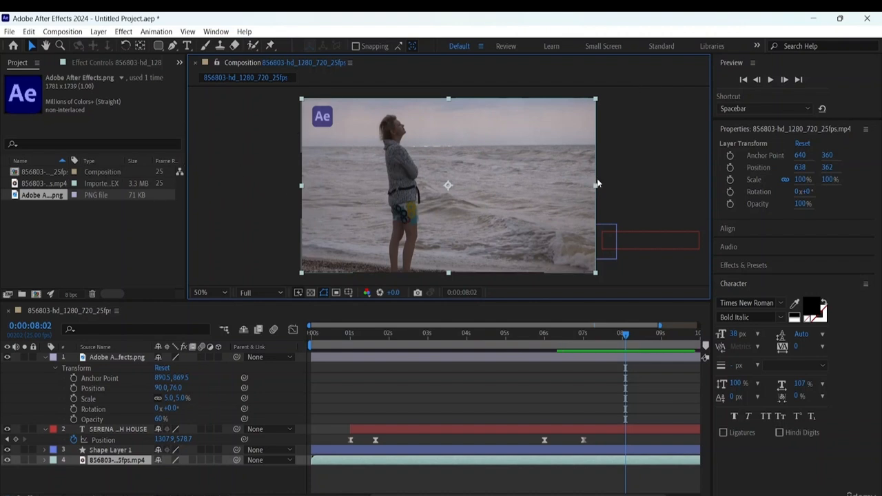
{"action": "key", "text": "Home"}
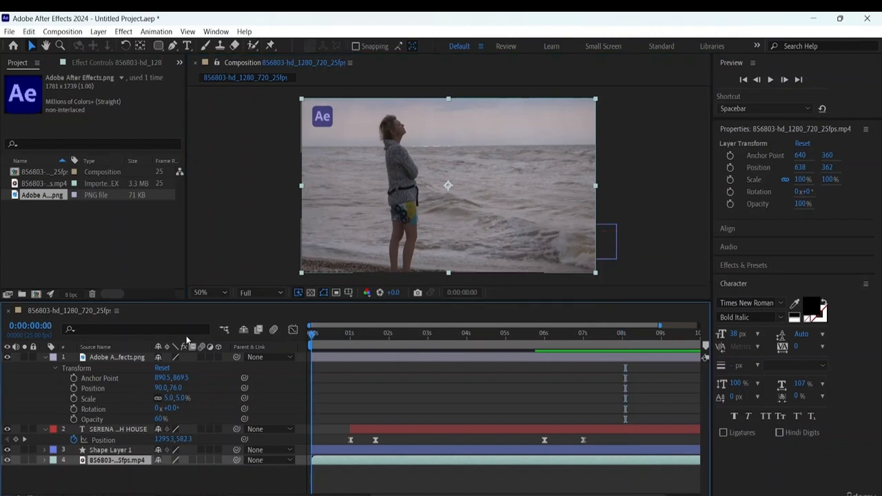
{"action": "left_click", "coordinate": [268, 292]}
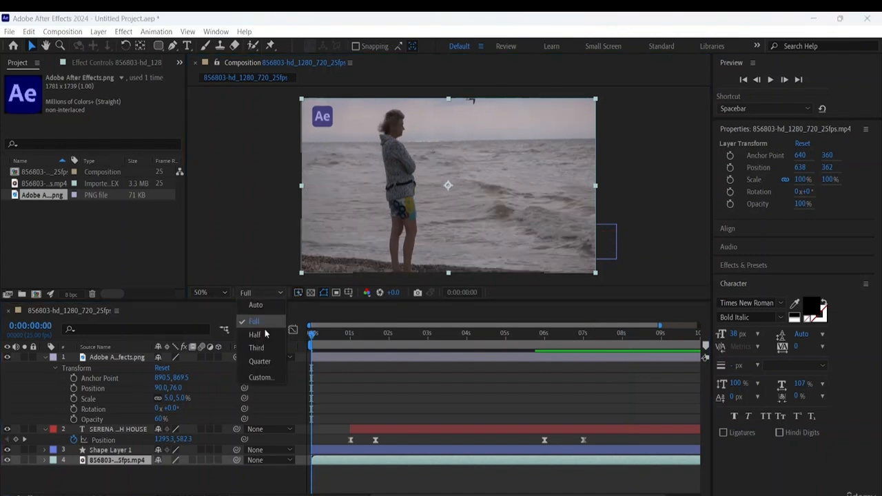
{"action": "left_click", "coordinate": [262, 362]}
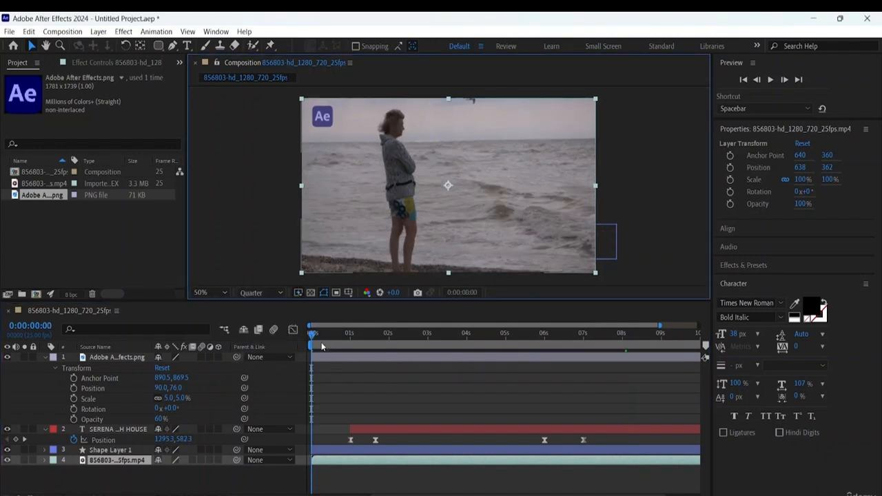
{"action": "key", "text": "space"}
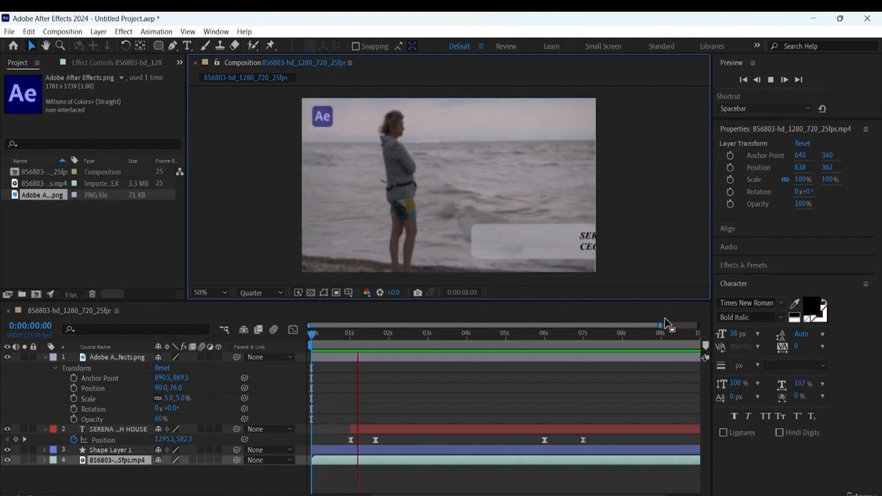
- Shift the logo layer in time to start at about 1 second, together with the text layer, and preview the result
{"action": "left_click_drag", "start_coordinate": [660, 324], "coordinate": [698, 326]}
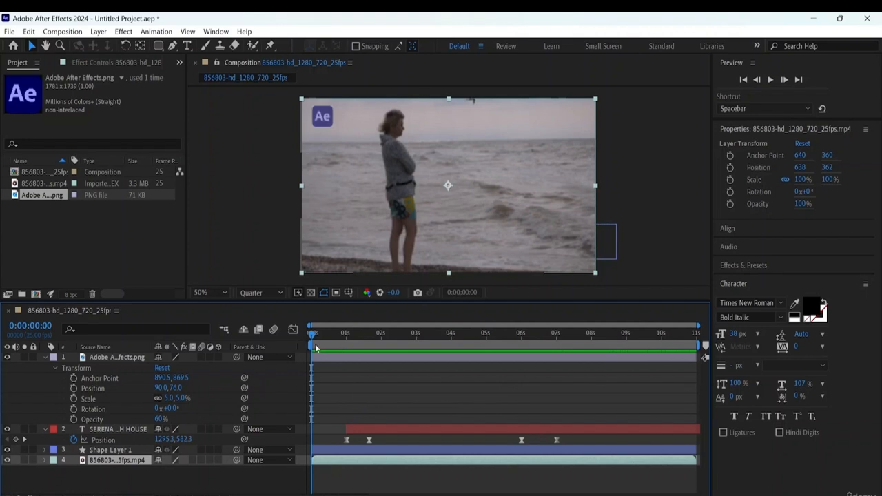
{"action": "left_click", "coordinate": [46, 357]}
{"action": "left_click", "coordinate": [45, 357]}
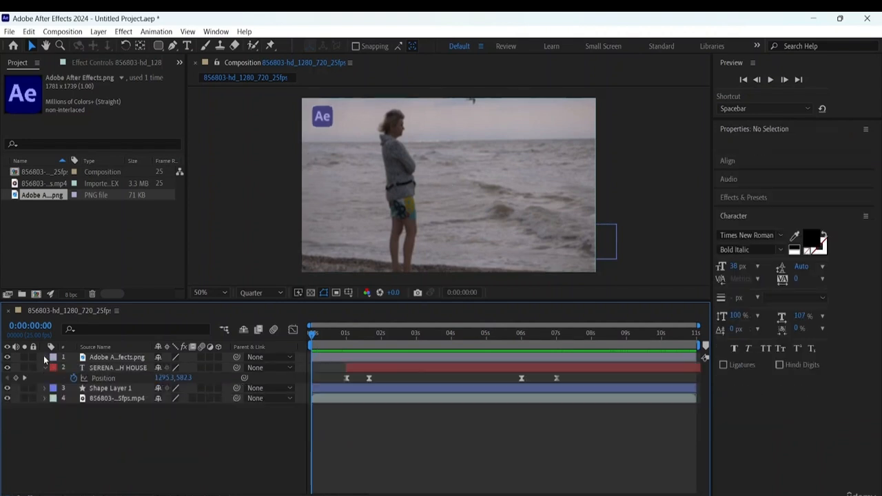
{"action": "left_click_drag", "start_coordinate": [340, 357], "coordinate": [375, 357]}
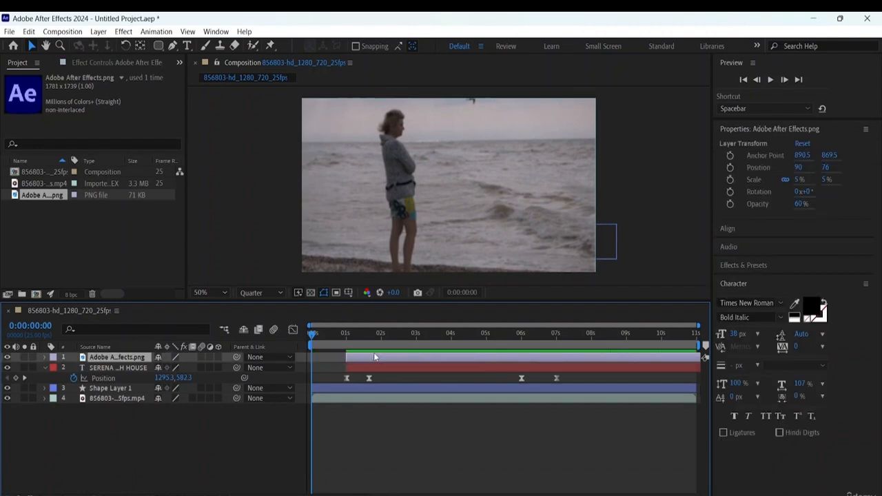
{"action": "key", "text": "space"}
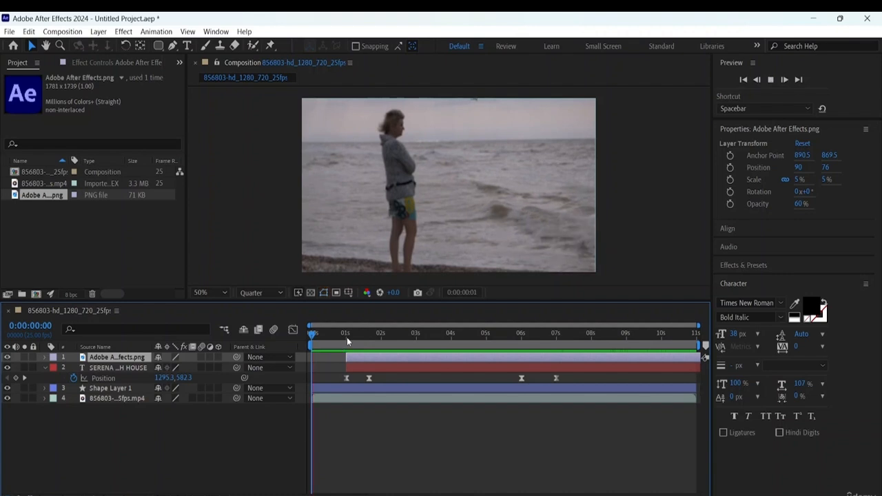
{"action": "key", "text": "space"}
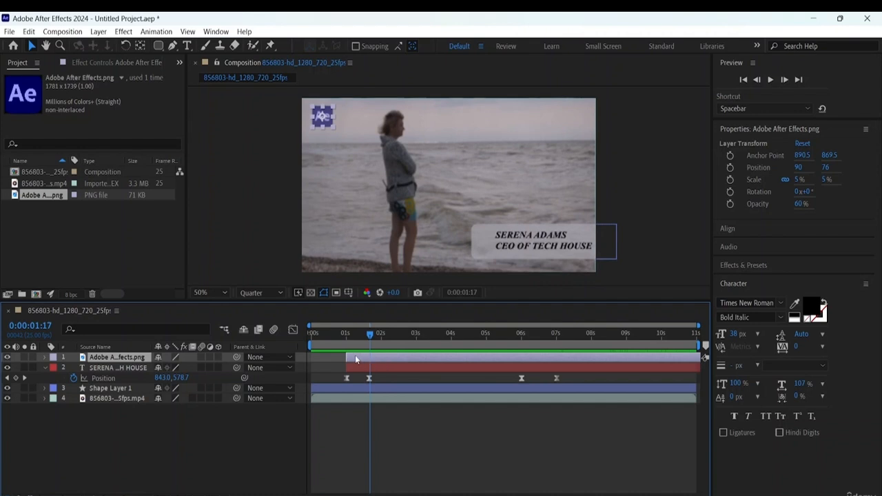
- Keyframe the logo layer's opacity from 0% at 0:00:00:24 to 60% at 0:00:01:16
{"action": "left_click_drag", "start_coordinate": [368, 338], "coordinate": [343, 335]}
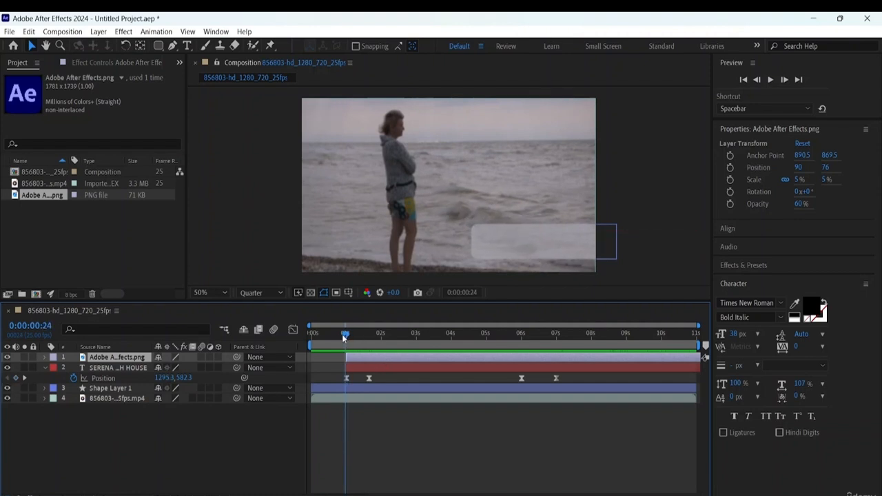
{"action": "left_click", "coordinate": [44, 357]}
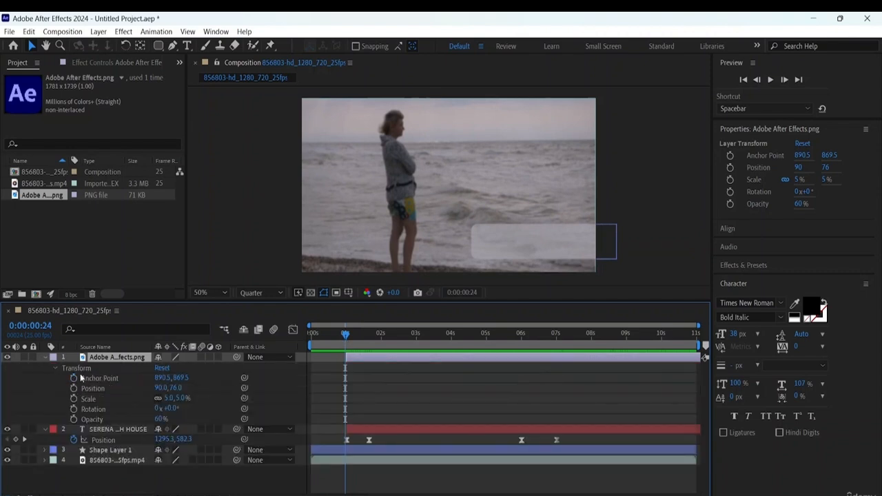
{"action": "left_click", "coordinate": [73, 418]}
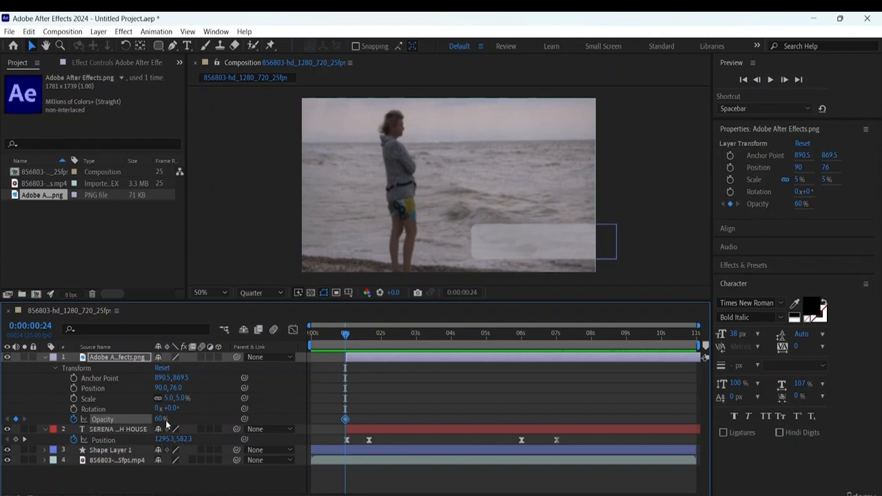
{"action": "left_click_drag", "start_coordinate": [161, 419], "coordinate": [96, 415]}
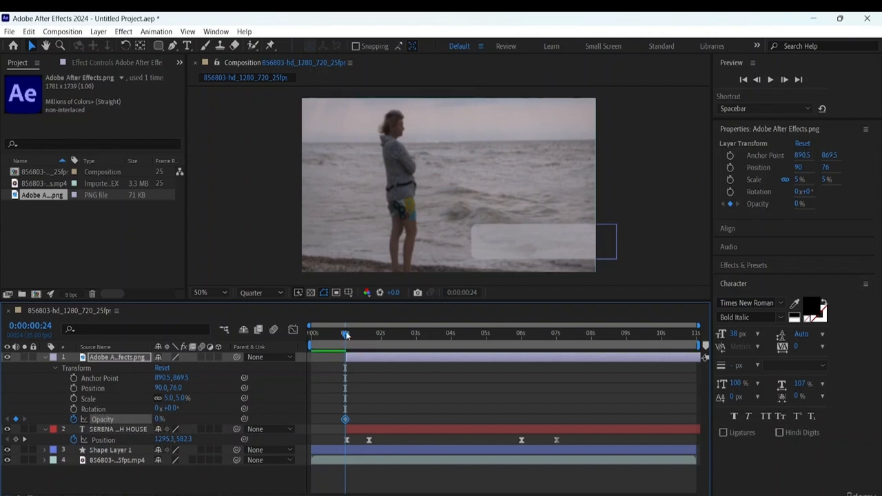
{"action": "left_click_drag", "start_coordinate": [346, 335], "coordinate": [368, 341]}
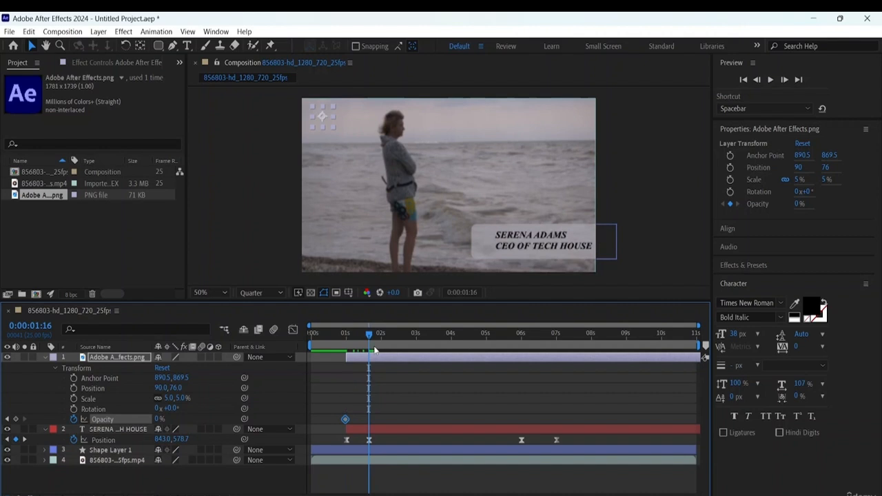
{"action": "left_click", "coordinate": [159, 420]}
{"action": "key", "text": "Return"}
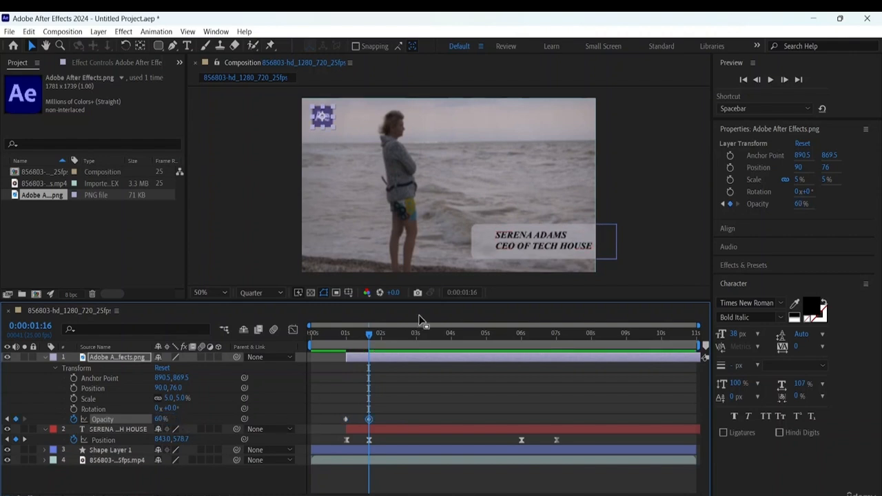
- Play the composition from the beginning to check the logo's fade-in, and scrub through to the end
{"action": "left_click_drag", "start_coordinate": [367, 337], "coordinate": [299, 333]}
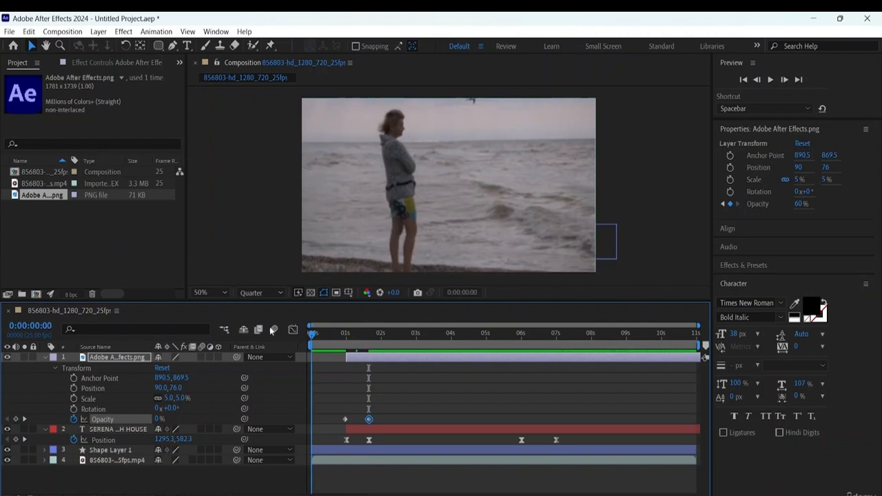
{"action": "key", "text": "space"}
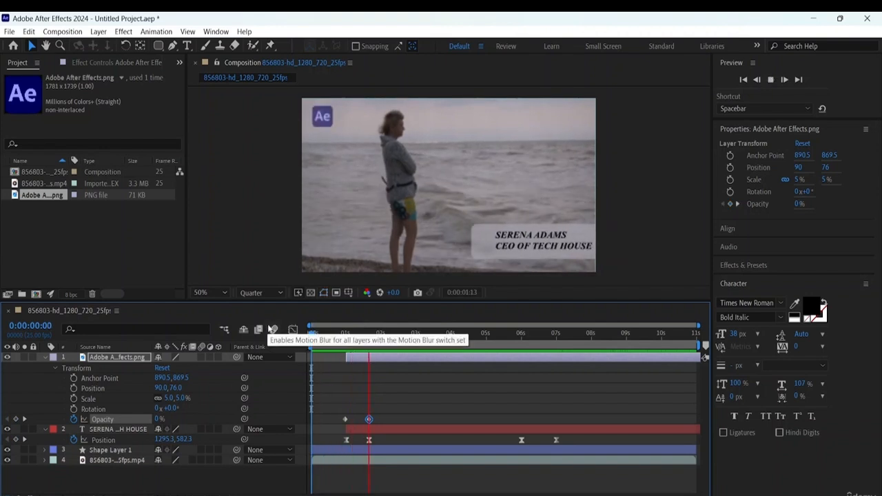
{"action": "key", "text": "space"}
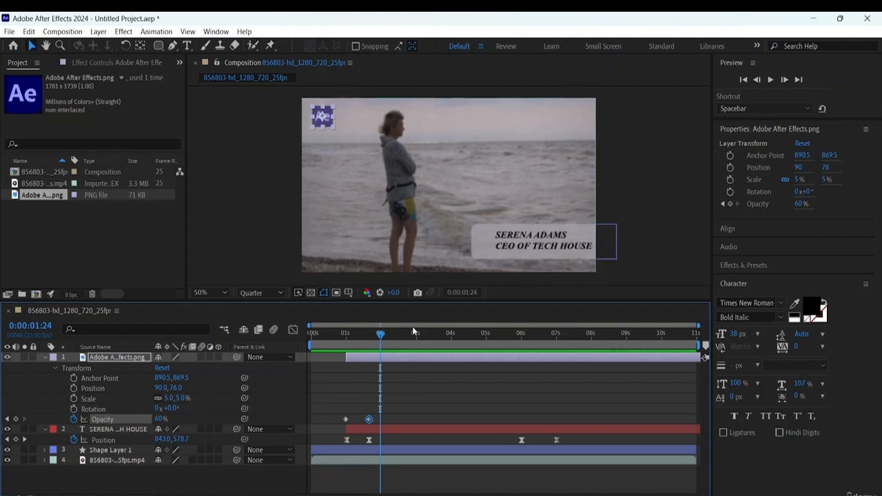
{"action": "left_click_drag", "start_coordinate": [388, 339], "coordinate": [715, 364]}
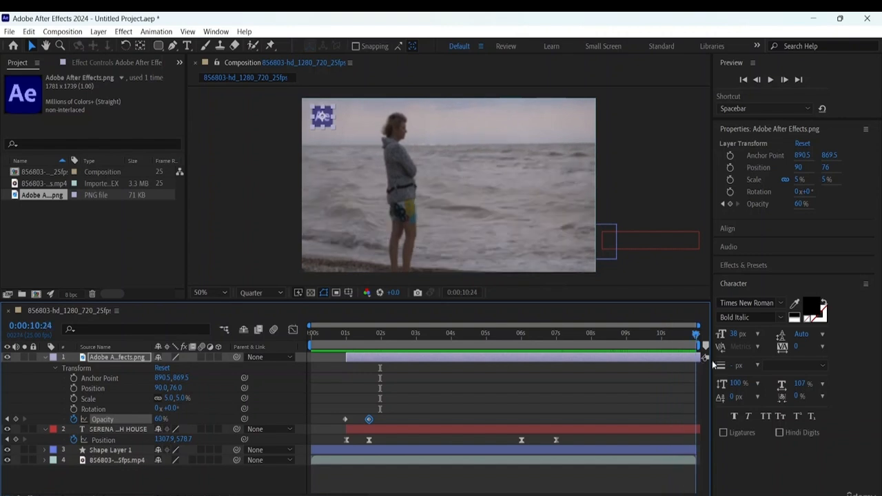
{"action": "key", "text": "Home"}
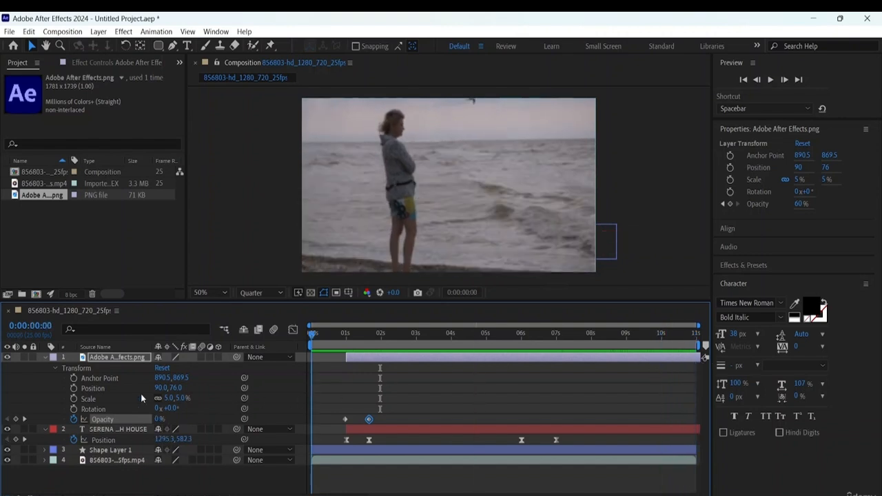
- Try the Exponential Scale keyframe assistant on both opacity keyframes of the logo layer
{"action": "left_click_drag", "start_coordinate": [381, 409], "coordinate": [335, 425]}
{"action": "right_click", "coordinate": [345, 419]}
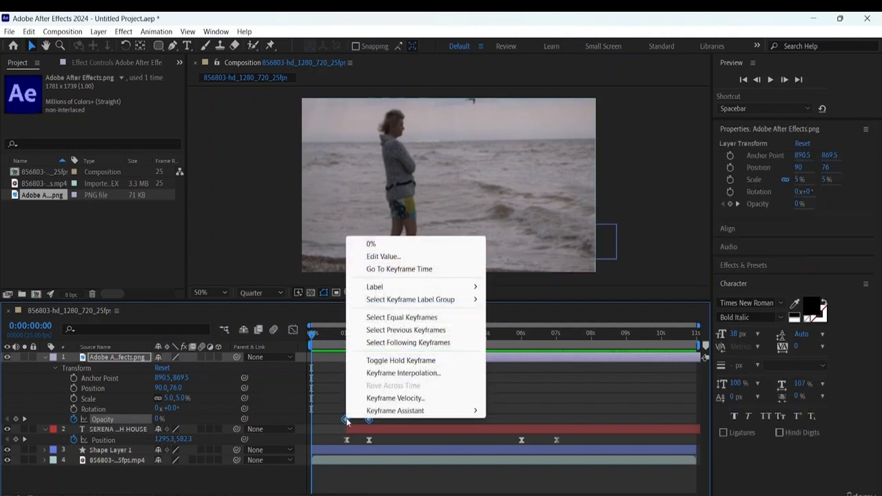
{"action": "mouse_move", "coordinate": [385, 413]}
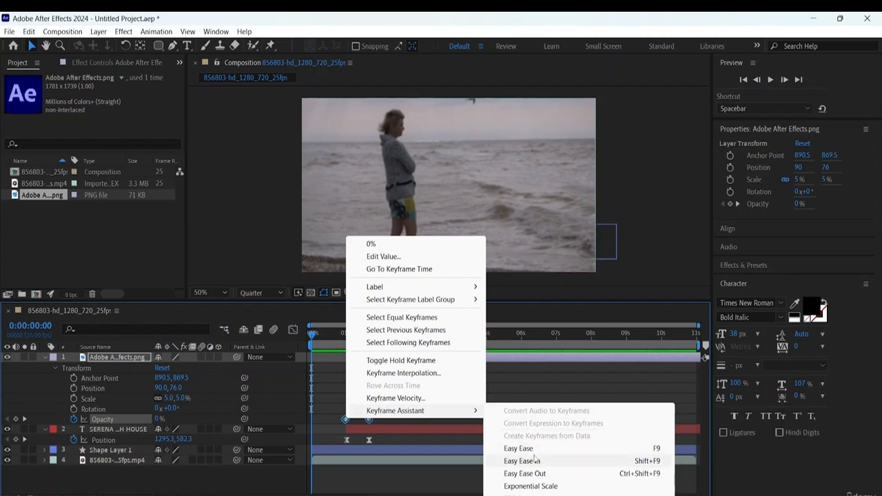
{"action": "left_click", "coordinate": [537, 486]}
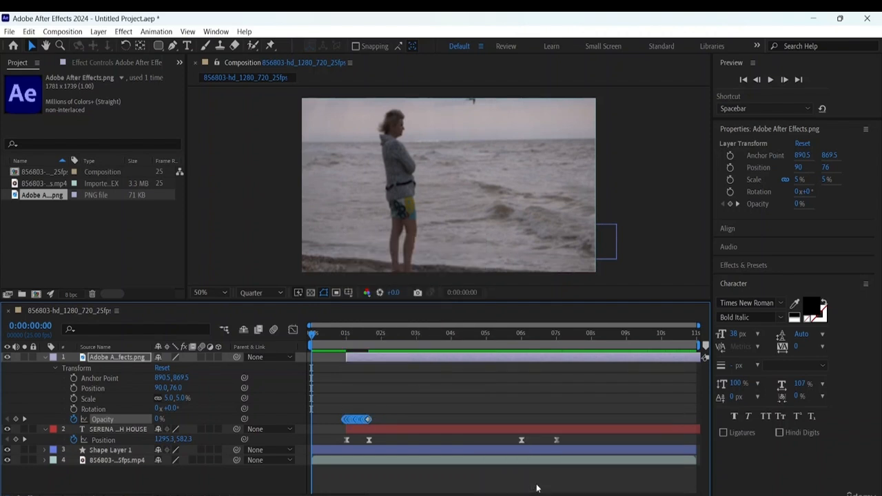
- Preview the logo's fade with the exponential keyframes from the start of the composition
{"action": "key", "text": "space"}
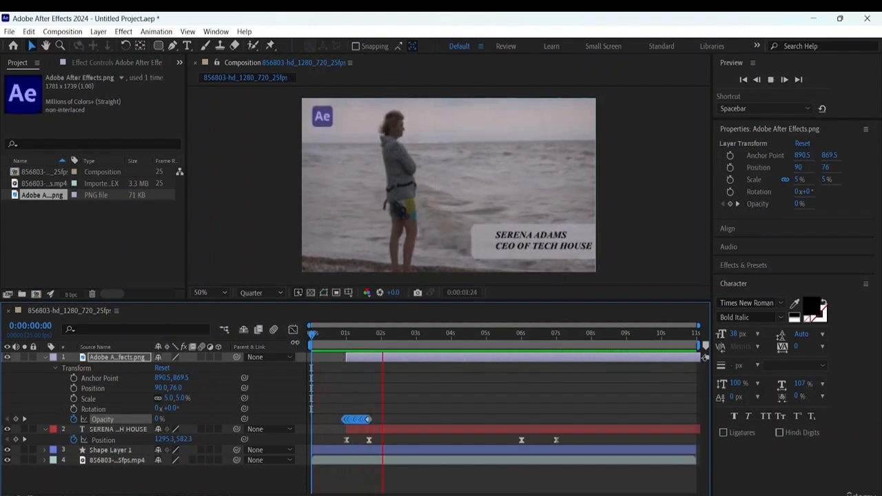
{"action": "key", "text": "space"}
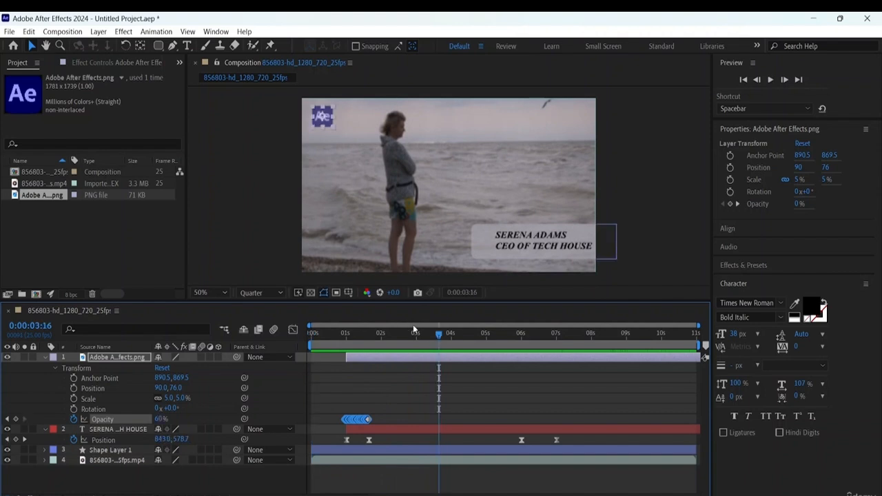
{"action": "left_click_drag", "start_coordinate": [439, 333], "coordinate": [409, 334]}
{"action": "key", "text": "space"}
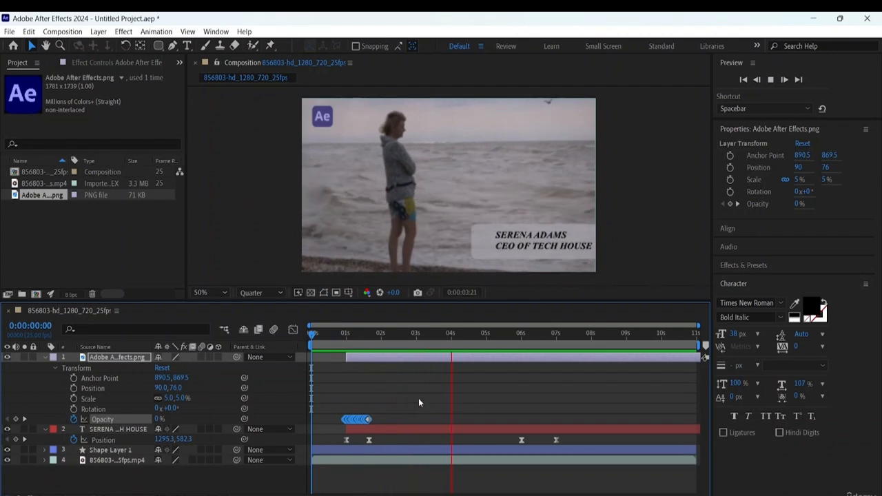
{"action": "key", "text": "space"}
- Delete all of the logo's opacity keyframes and add a new 0% opacity keyframe at 0:00:01:00
{"action": "left_click_drag", "start_coordinate": [385, 408], "coordinate": [339, 425]}
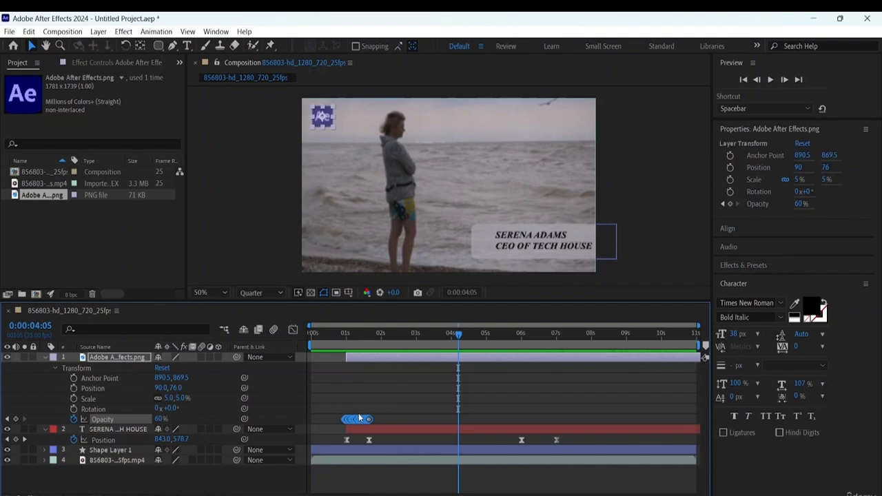
{"action": "key", "text": "Delete"}
{"action": "left_click_drag", "start_coordinate": [459, 334], "coordinate": [346, 345]}
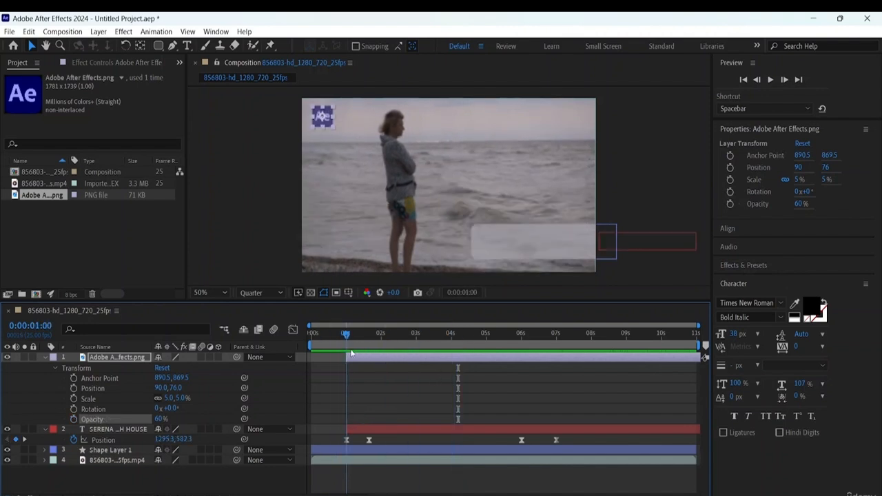
{"action": "left_click", "coordinate": [73, 419]}
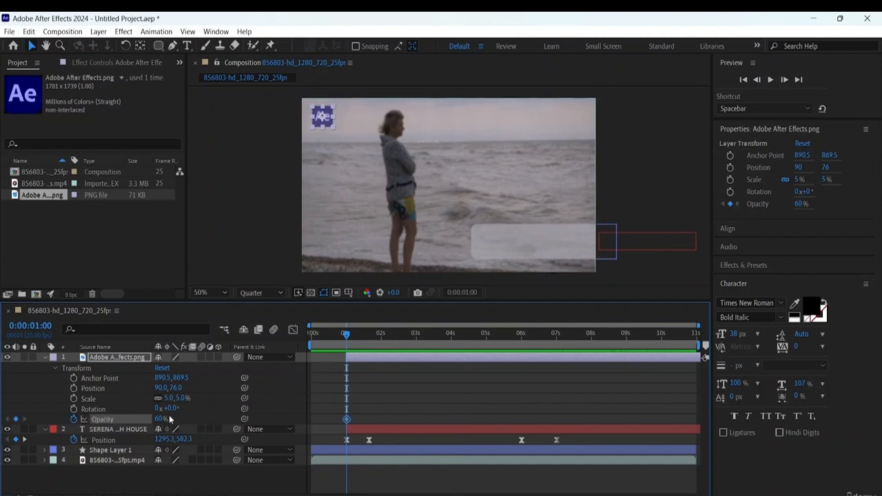
{"action": "left_click_drag", "start_coordinate": [160, 420], "coordinate": [71, 420]}
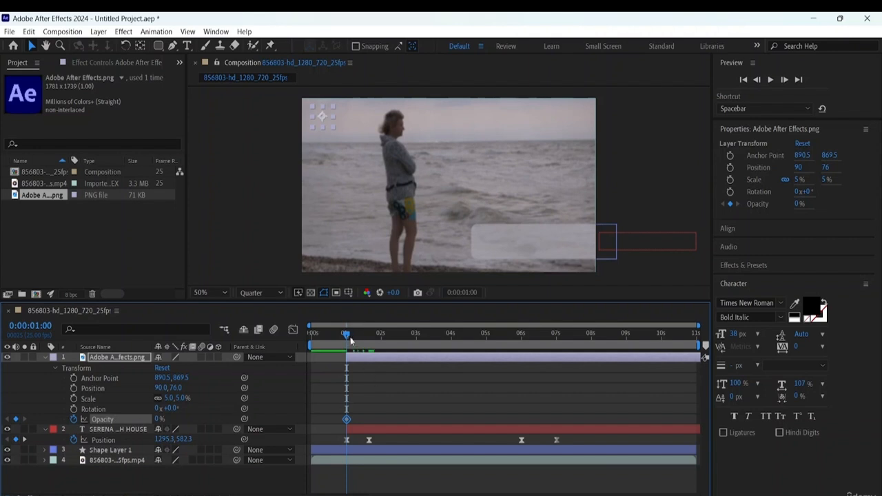
- Add a 60% opacity keyframe to the logo layer at 0:00:01:16, aligned with the text's second position keyframe
{"action": "left_click_drag", "start_coordinate": [349, 336], "coordinate": [369, 341]}
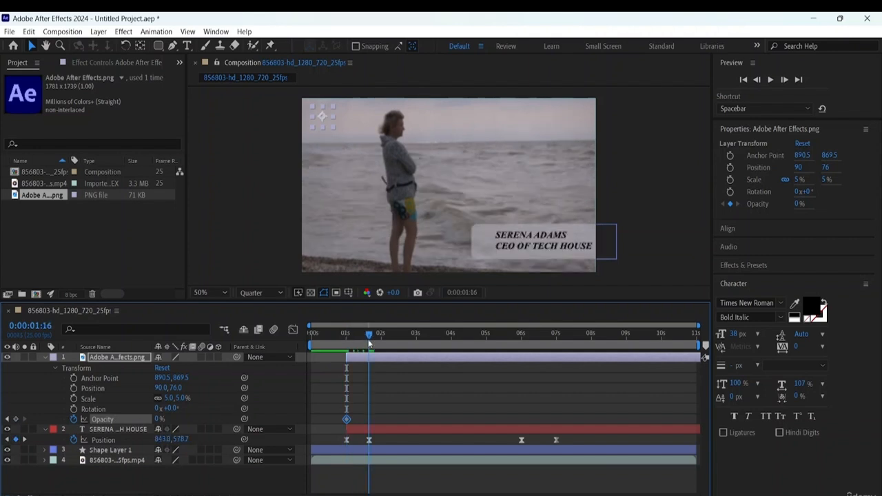
{"action": "left_click", "coordinate": [162, 419]}
{"action": "left_click", "coordinate": [160, 419]}
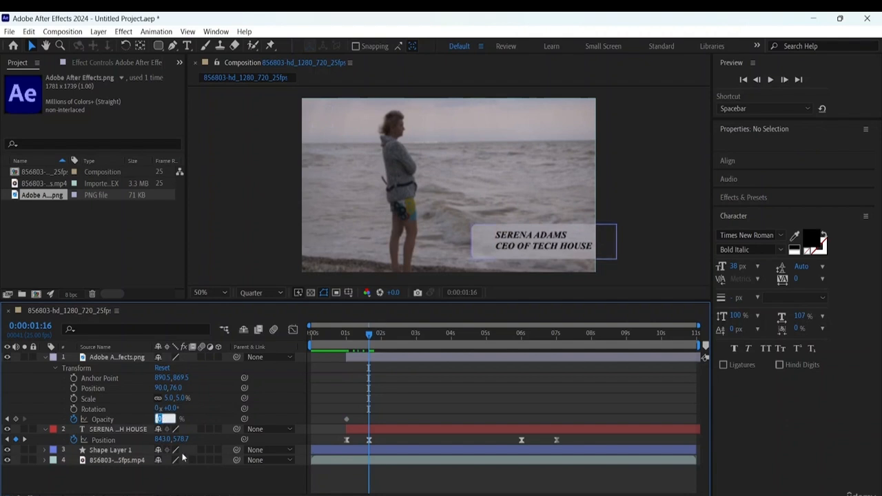
{"action": "type", "text": "60"}
{"action": "key", "text": "Return"}
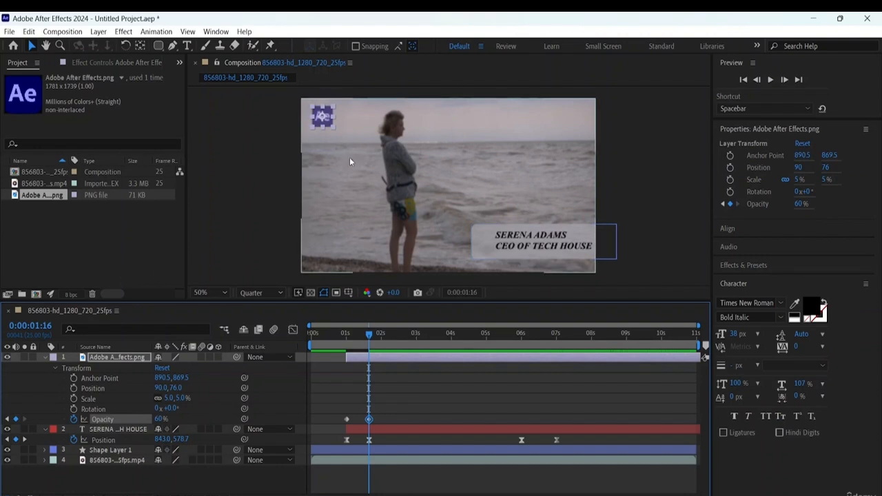
- Apply Easy Ease In to both opacity keyframes of the logo layer
{"action": "left_click", "coordinate": [376, 417]}
{"action": "left_click_drag", "start_coordinate": [377, 417], "coordinate": [343, 423]}
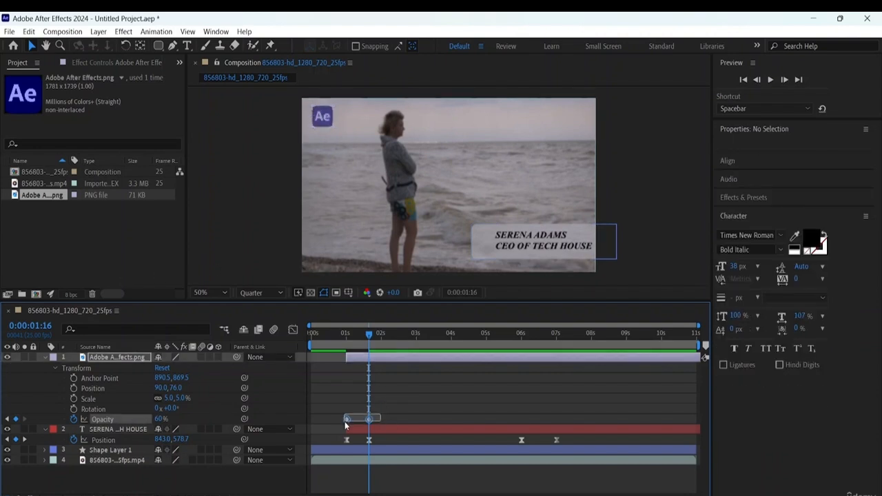
{"action": "right_click", "coordinate": [370, 419]}
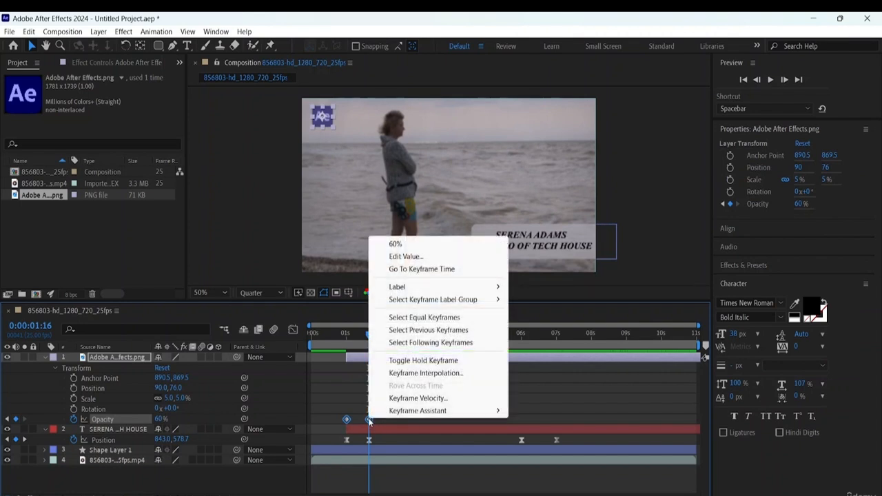
{"action": "mouse_move", "coordinate": [417, 412]}
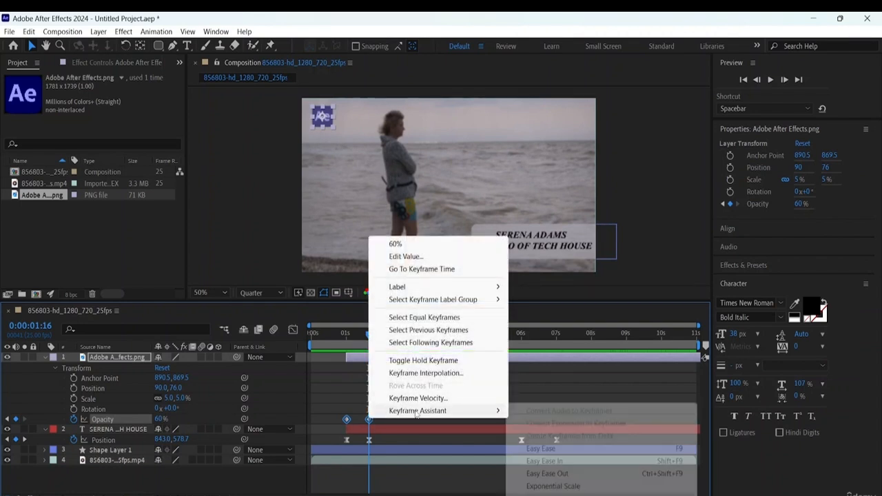
{"action": "left_click", "coordinate": [558, 462]}
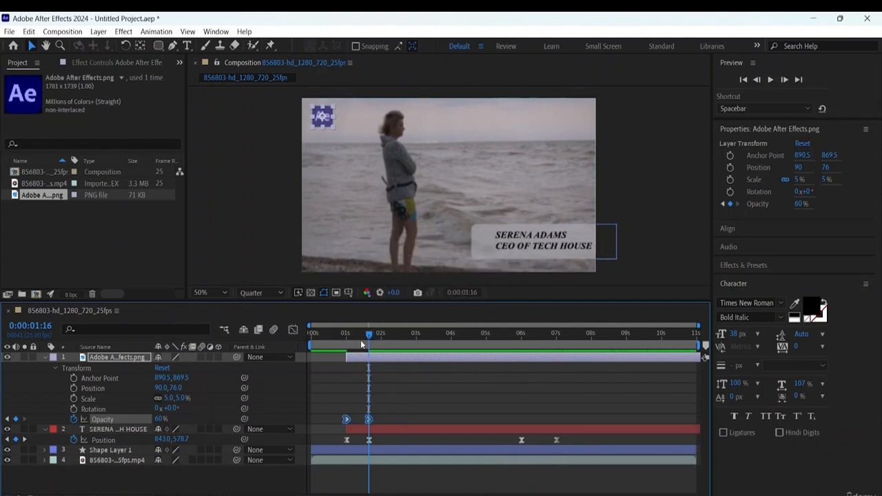
- Play the composition from the beginning to check the logo's eased fade-in, and go to the last frame
{"action": "key", "text": "space"}
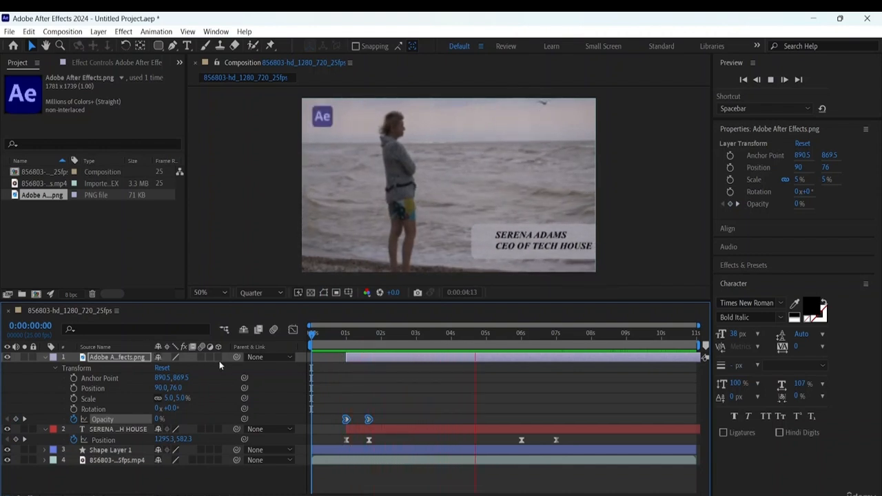
{"action": "key", "text": "space"}
{"action": "key", "text": "End"}
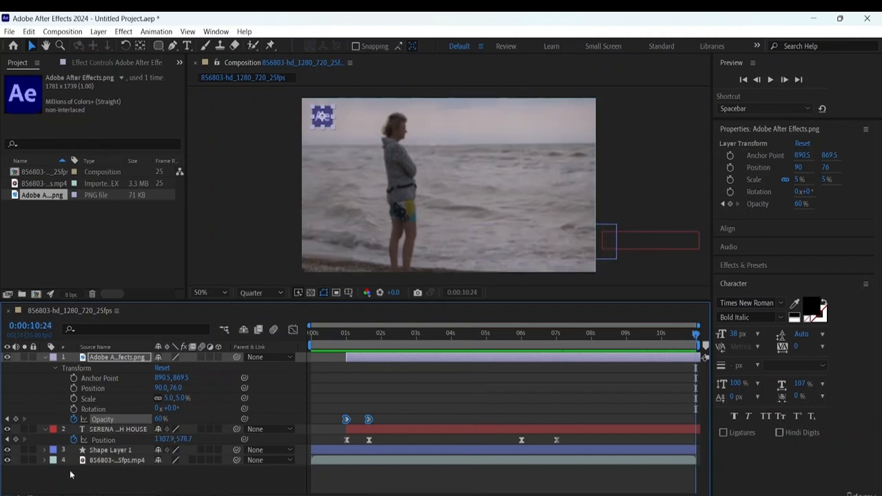
- Collapse the logo and text layers' properties, preview the whole composition, and return to the first frame
{"action": "left_click", "coordinate": [45, 357]}
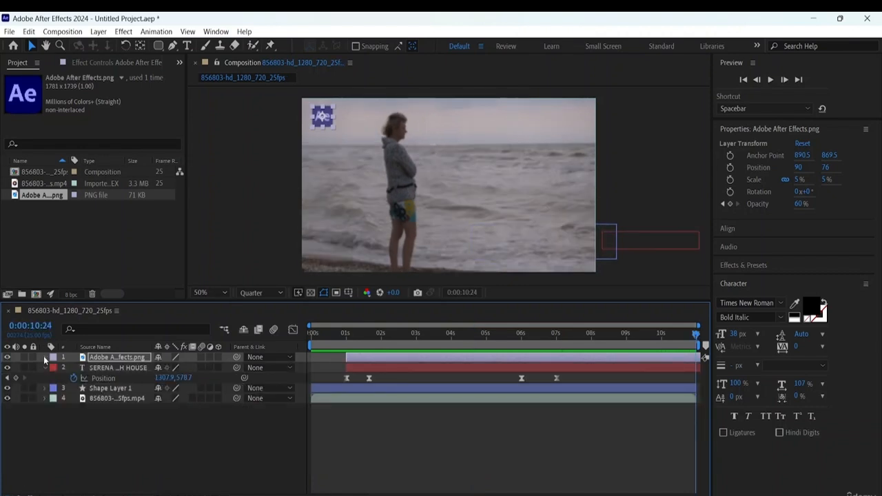
{"action": "left_click", "coordinate": [44, 368]}
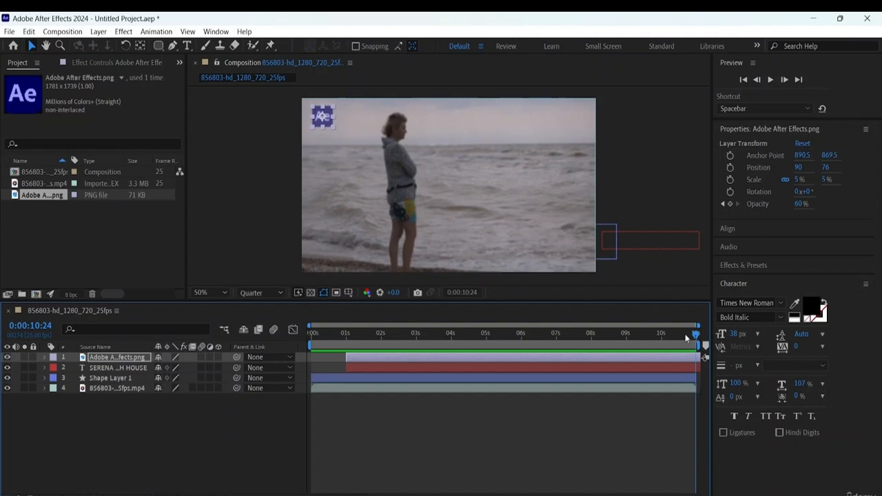
{"action": "left_click_drag", "start_coordinate": [696, 336], "coordinate": [93, 170]}
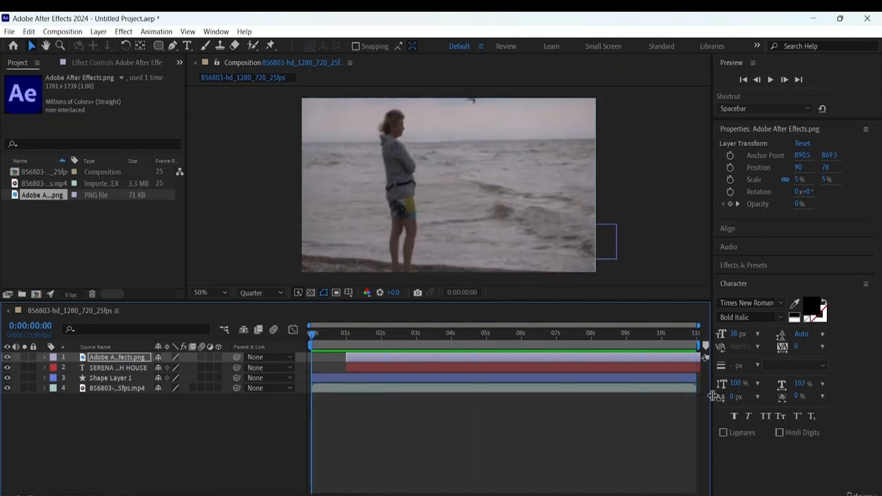
{"action": "key", "text": "space"}
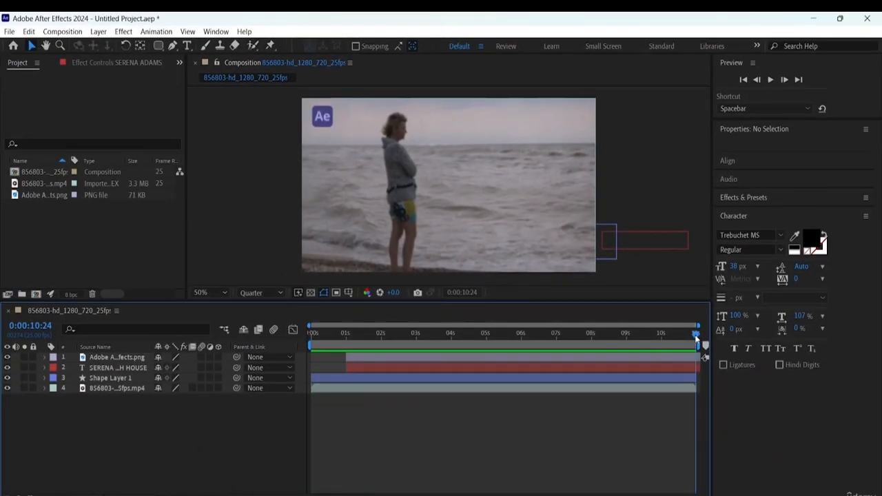
{"action": "left_click_drag", "start_coordinate": [697, 338], "coordinate": [160, 338]}
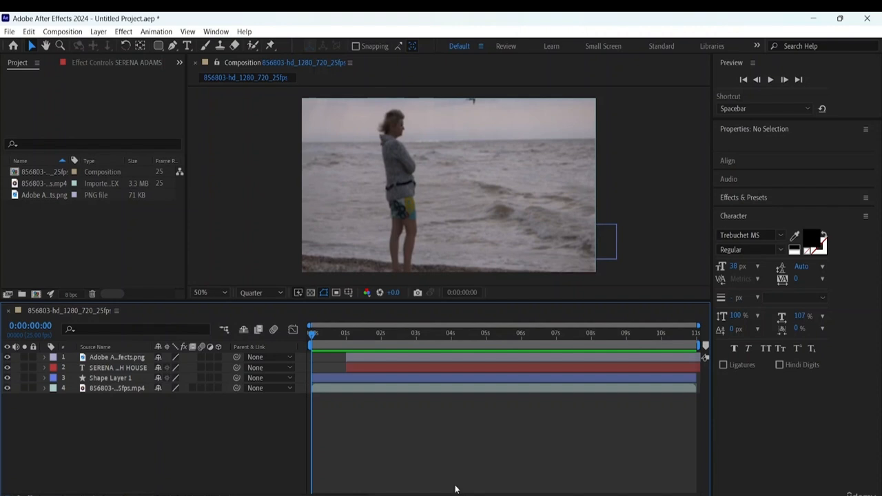
- Play the composition twice from the first frame to review the rectangle, text and logo animations
{"action": "key", "text": "space"}
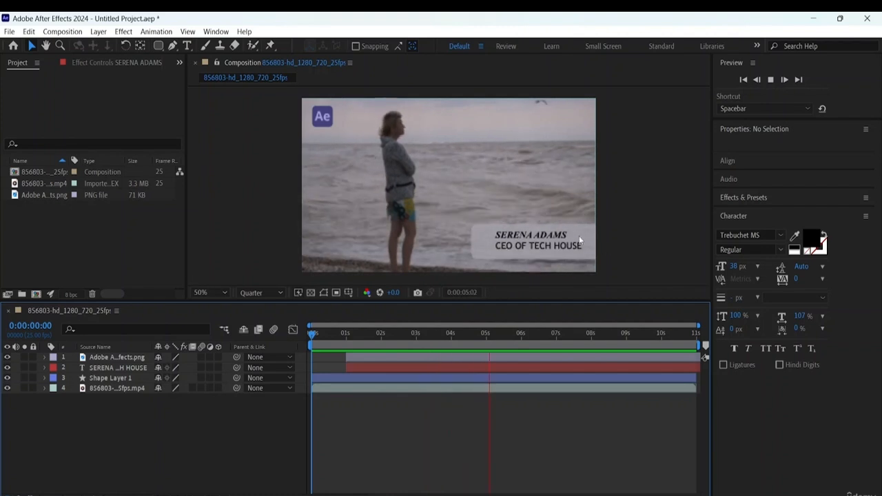
{"action": "key", "text": "space"}
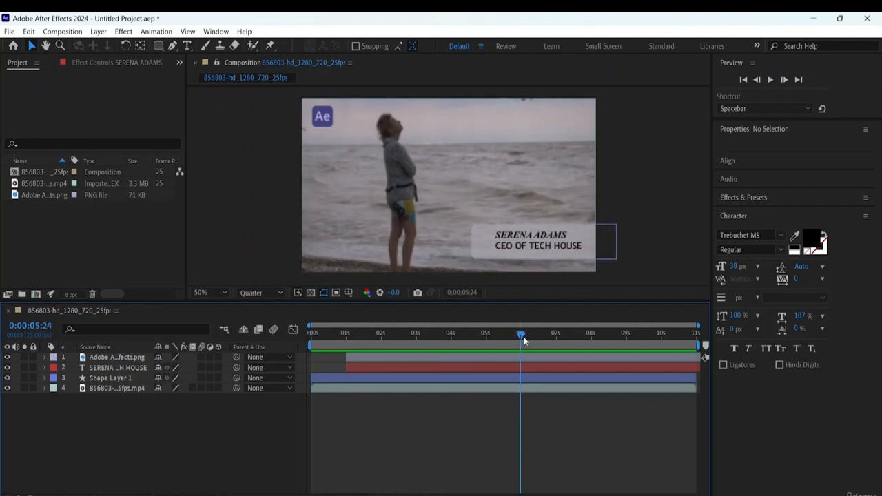
{"action": "key", "text": "Home"}
{"action": "key", "text": "space"}
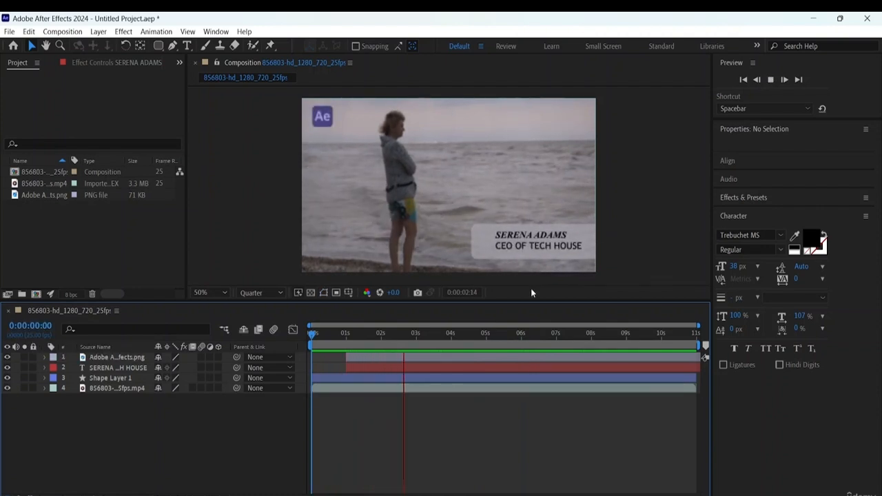
{"action": "key", "text": "space"}
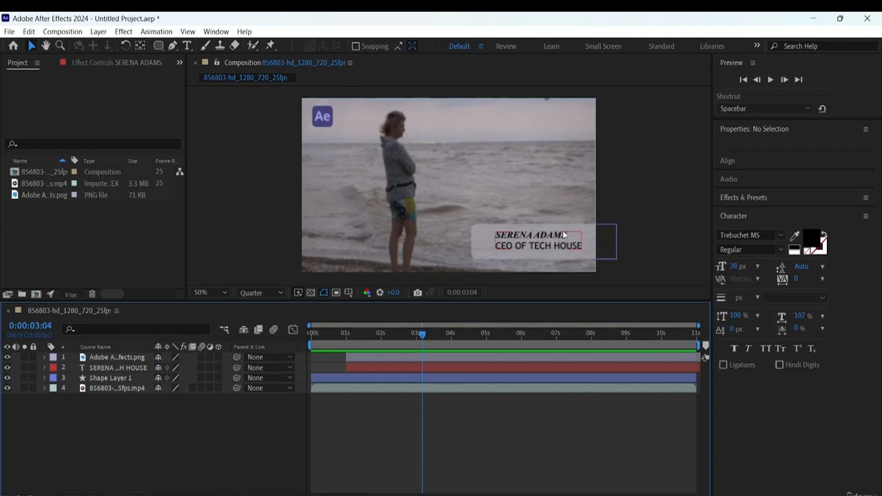
- Expand the text layer's transform properties and delete its last two position keyframes, at about 6 and 7 seconds
{"action": "left_click", "coordinate": [45, 368]}
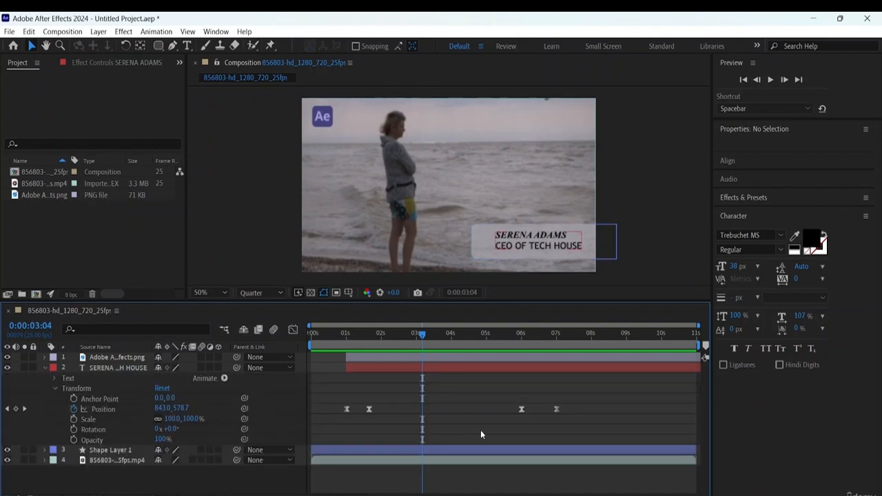
{"action": "left_click_drag", "start_coordinate": [575, 399], "coordinate": [514, 420]}
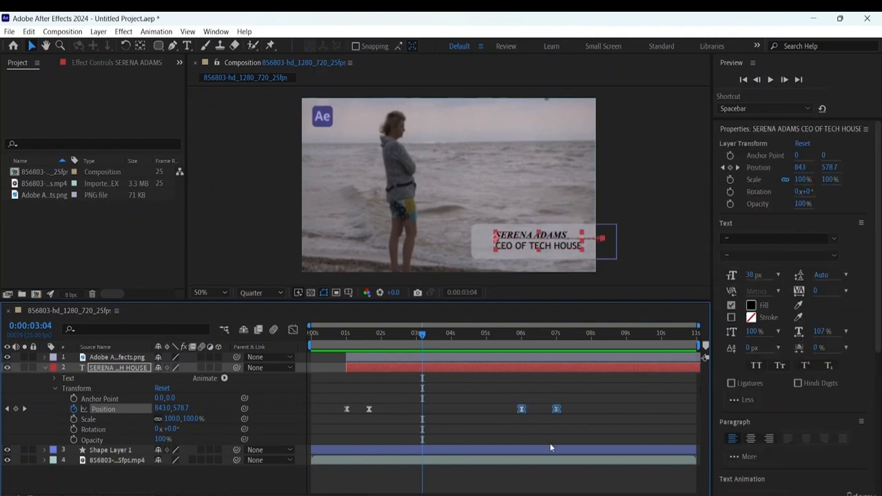
{"action": "key", "text": "Delete"}
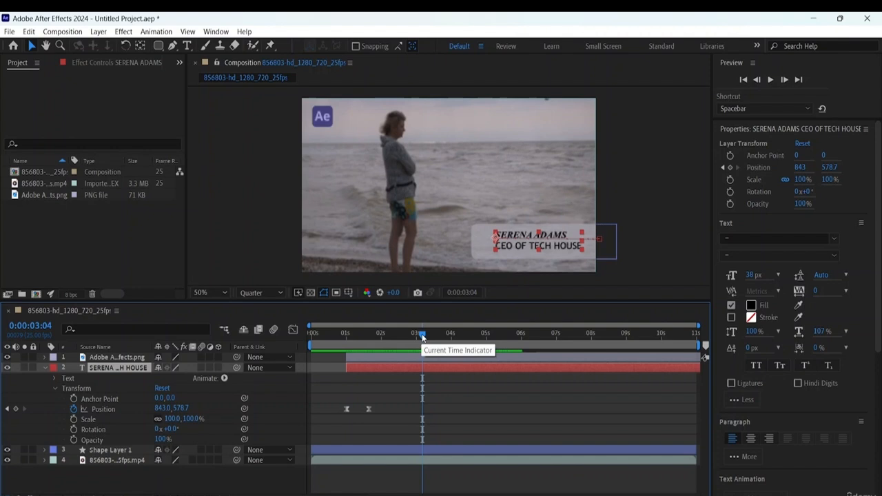
- Add a position keyframe to the text layer at 0:00:07:00, with the text raised to about 829, 530.7
{"action": "key", "text": "space"}
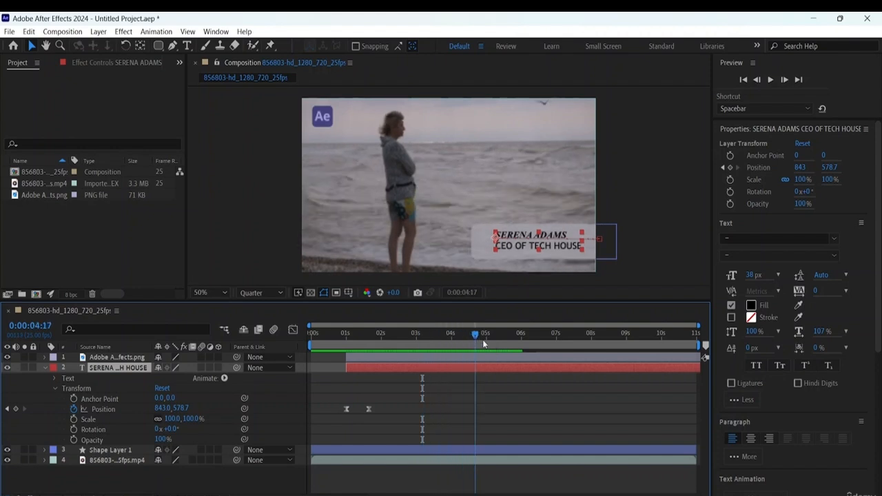
{"action": "left_click_drag", "start_coordinate": [483, 341], "coordinate": [555, 354]}
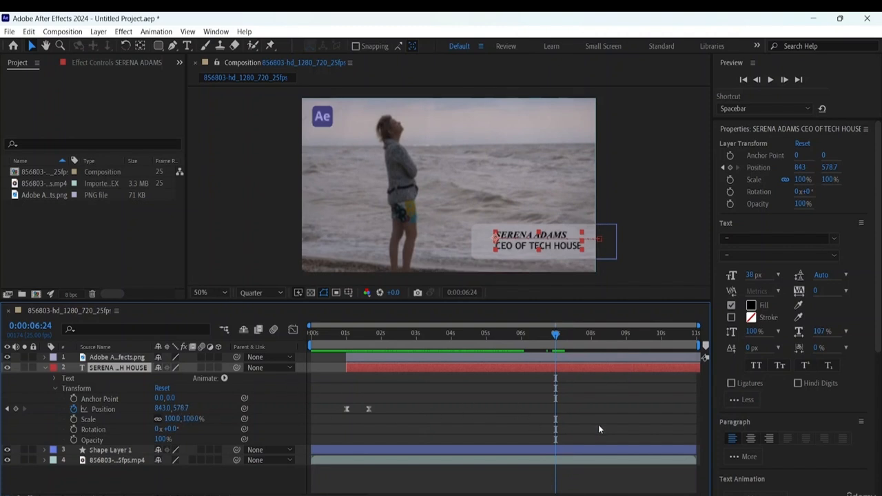
{"action": "left_click_drag", "start_coordinate": [555, 335], "coordinate": [556, 391]}
{"action": "key", "text": "Home"}
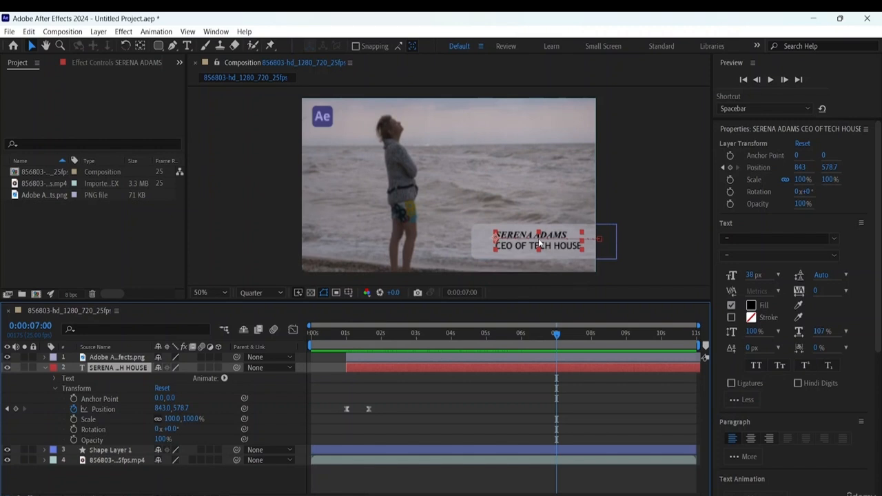
{"action": "left_click_drag", "start_coordinate": [539, 240], "coordinate": [537, 229]}
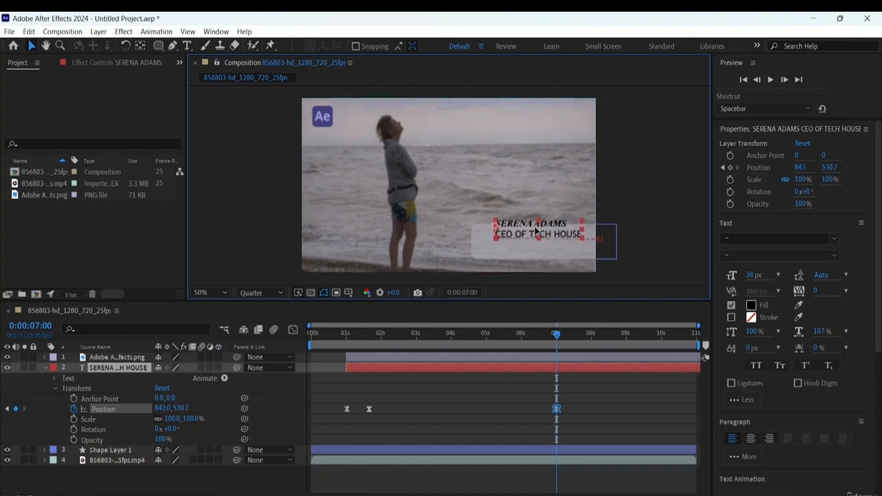
{"action": "left_click_drag", "start_coordinate": [536, 229], "coordinate": [535, 229]}
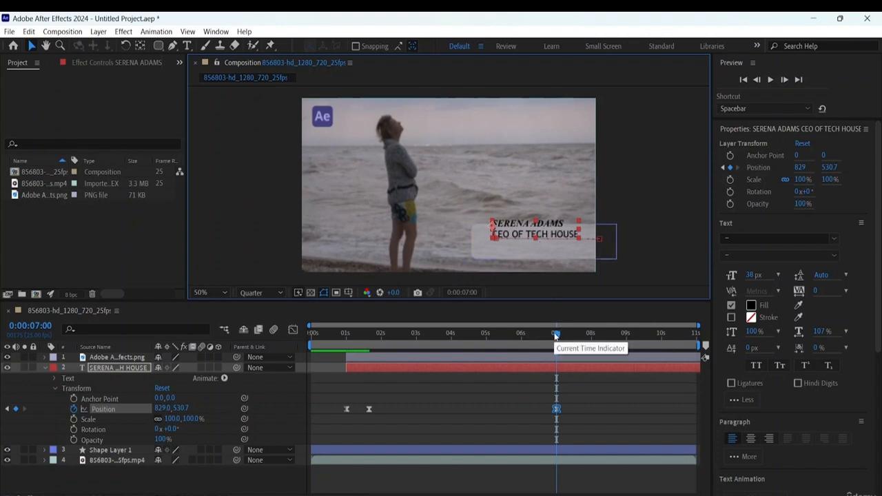
- Add a text position keyframe at 0:00:07:07, with the text lowered back into the rectangle at about 829, 572.7
{"action": "left_click_drag", "start_coordinate": [556, 336], "coordinate": [566, 336]}
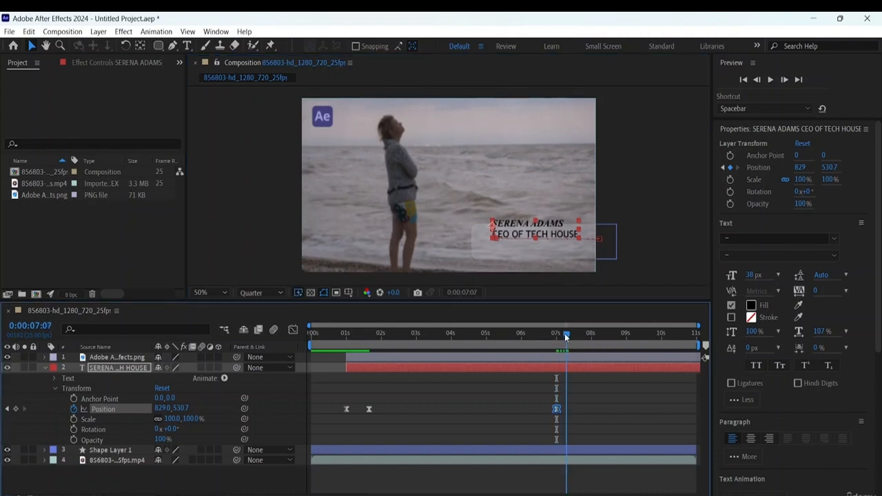
{"action": "left_click", "coordinate": [555, 232]}
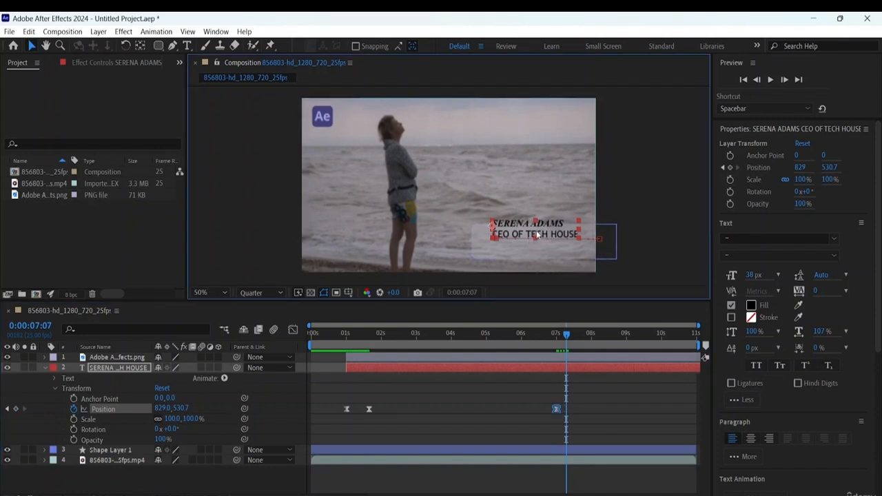
{"action": "left_click_drag", "start_coordinate": [537, 234], "coordinate": [538, 243]}
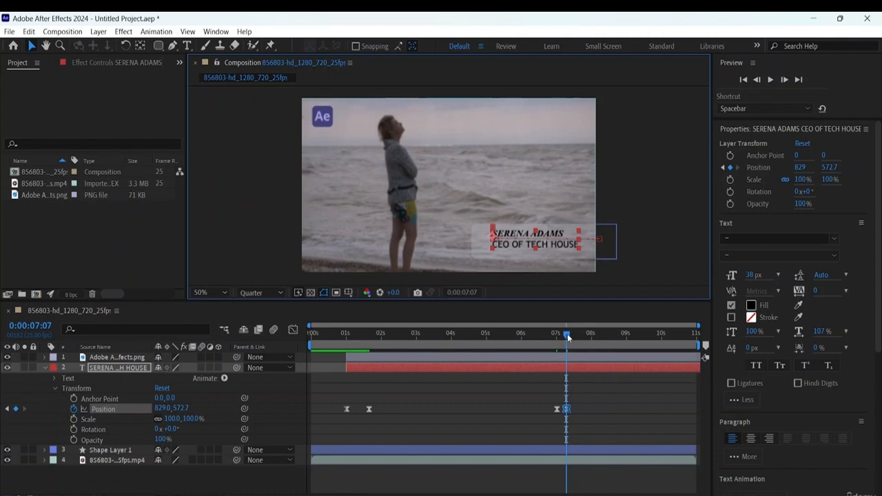
- Add a text position keyframe at 0:00:07:14, with the text dropped below the frame to about 829, 776.7
{"action": "left_click_drag", "start_coordinate": [568, 337], "coordinate": [577, 338]}
{"action": "left_click", "coordinate": [539, 238]}
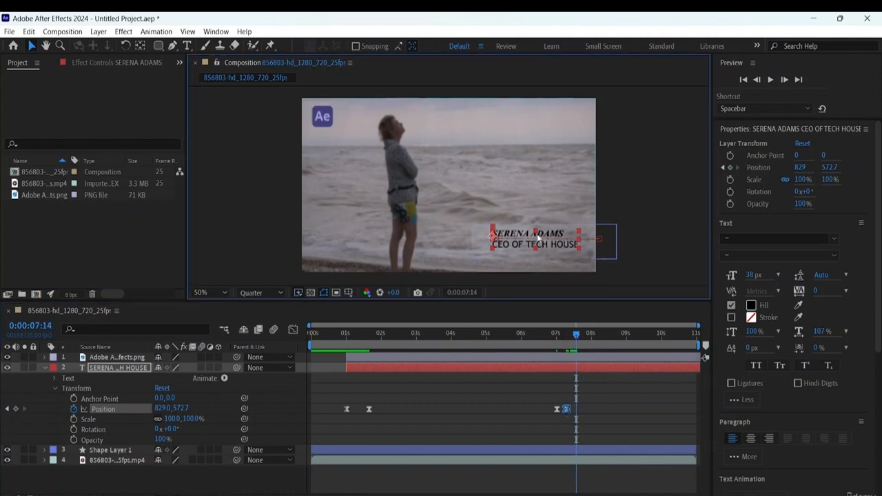
{"action": "left_click_drag", "start_coordinate": [538, 238], "coordinate": [542, 288]}
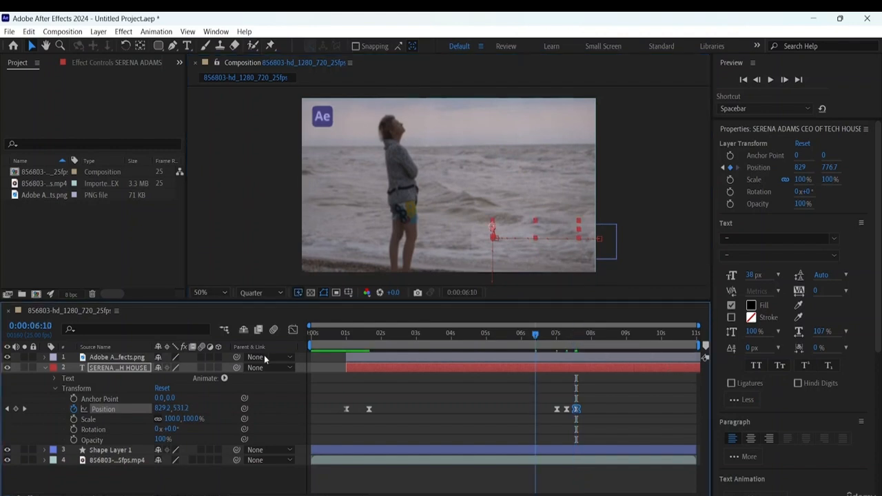
- Play the composition from the first frame to check the text's bounce and drop out of frame
{"action": "key", "text": "Home"}
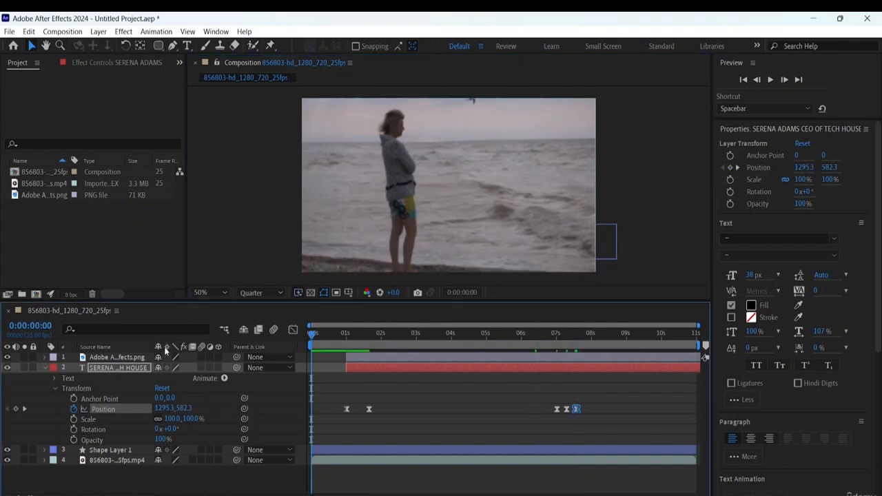
{"action": "key", "text": "space"}
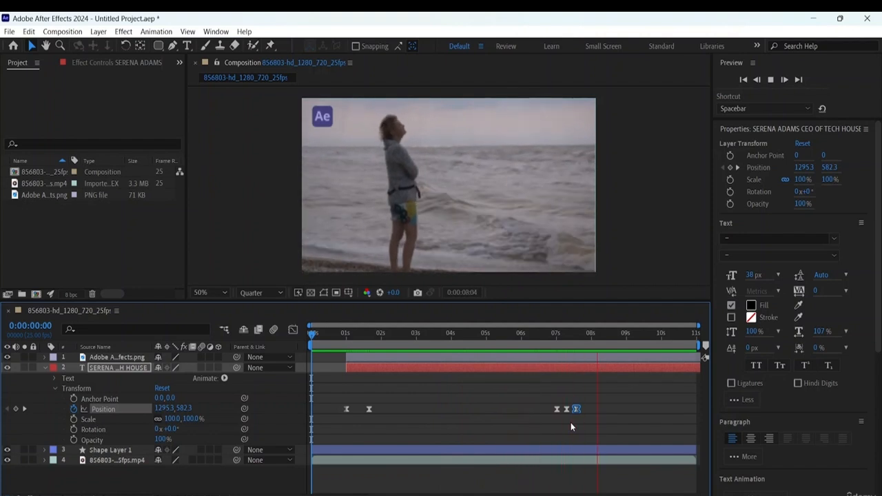
{"action": "key", "text": "space"}
{"action": "left_click_drag", "start_coordinate": [608, 336], "coordinate": [370, 373]}
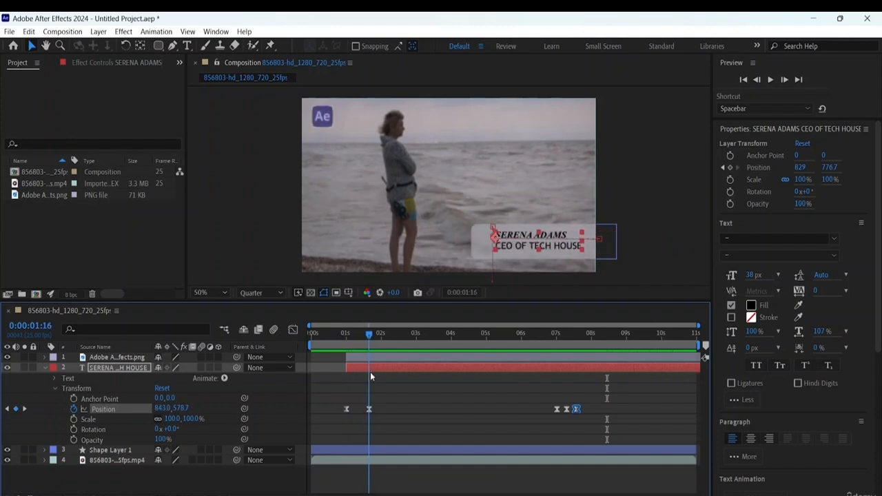
{"action": "right_click", "coordinate": [370, 410]}
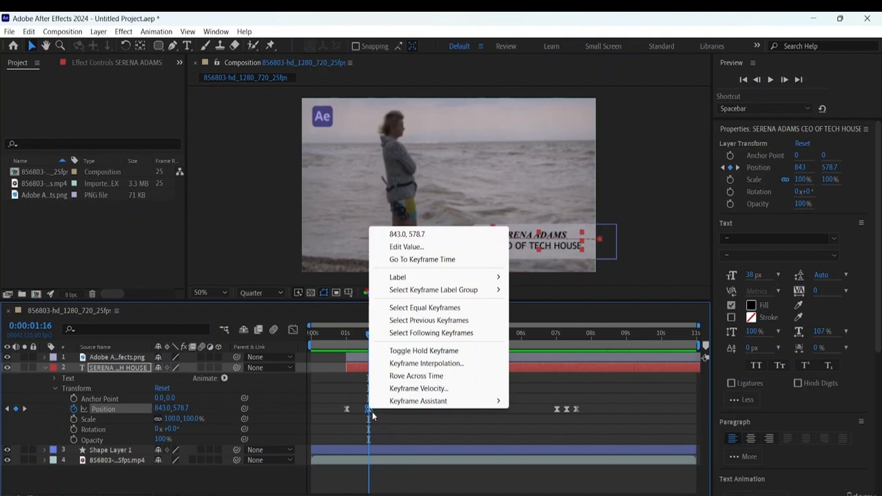
{"action": "left_click", "coordinate": [520, 413]}
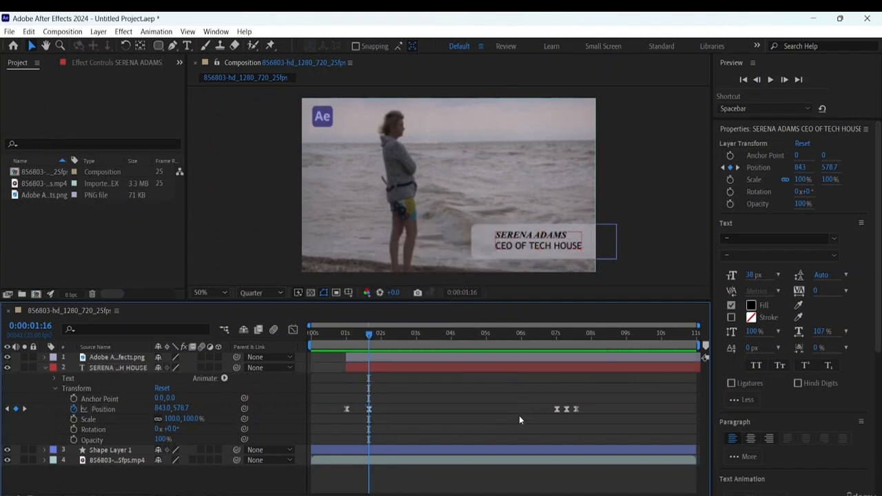
{"action": "left_click", "coordinate": [519, 415]}
- Shift the text's last three position keyframes to start at about 8.4 seconds, and add a position keyframe of about 823.4, 573.9 at 0:00:05:23
{"action": "left_click_drag", "start_coordinate": [371, 334], "coordinate": [522, 367]}
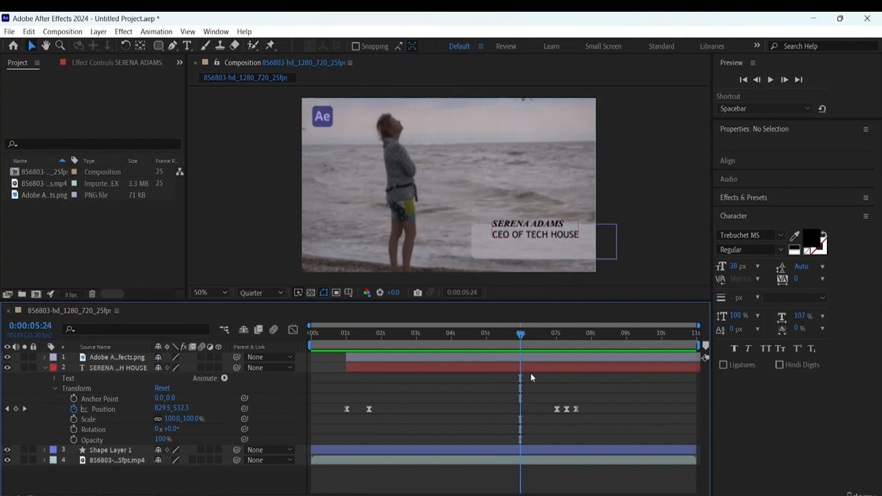
{"action": "right_click", "coordinate": [369, 409]}
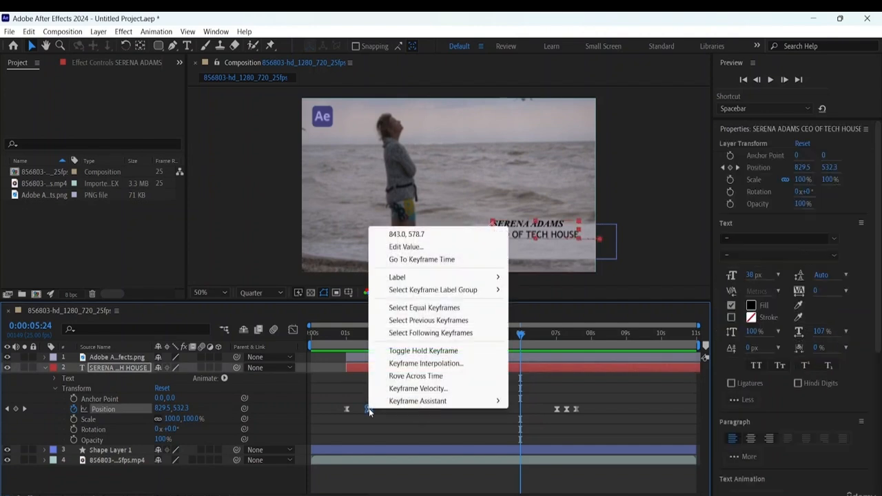
{"action": "left_click", "coordinate": [521, 337]}
{"action": "mouse_move", "coordinate": [520, 337]}
{"action": "left_mouse_down"}
{"action": "mouse_move", "coordinate": [512, 336]}
{"action": "mouse_move", "coordinate": [520, 342]}
{"action": "left_mouse_up"}
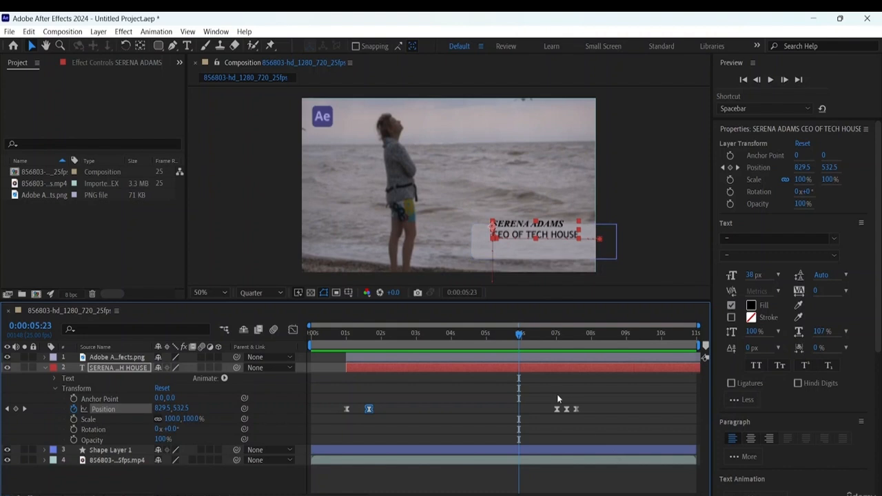
{"action": "left_click_drag", "start_coordinate": [546, 402], "coordinate": [631, 415]}
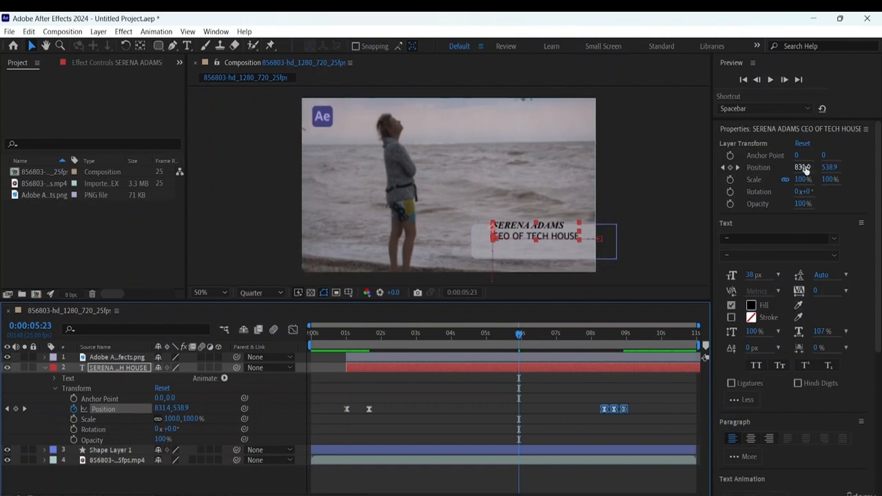
{"action": "left_click_drag", "start_coordinate": [804, 168], "coordinate": [847, 169]}
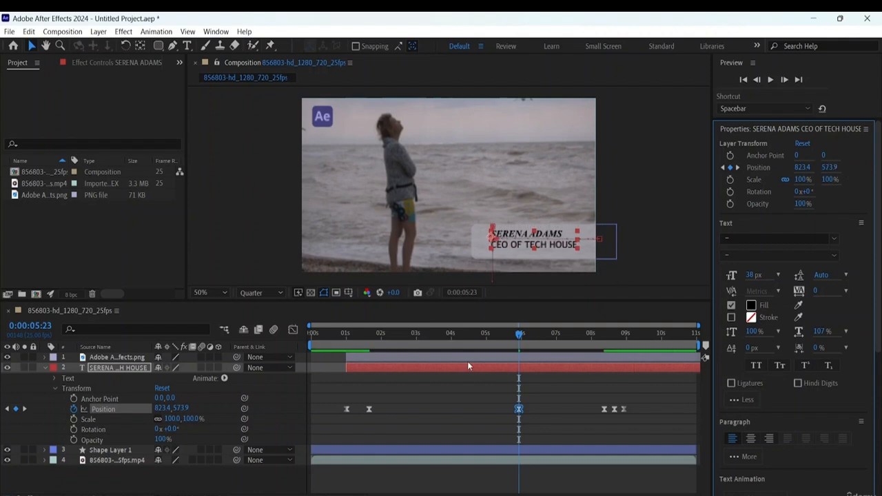
- Preview the composition from the first frame and delete the text layer's last three position keyframes
{"action": "left_click_drag", "start_coordinate": [518, 335], "coordinate": [187, 348]}
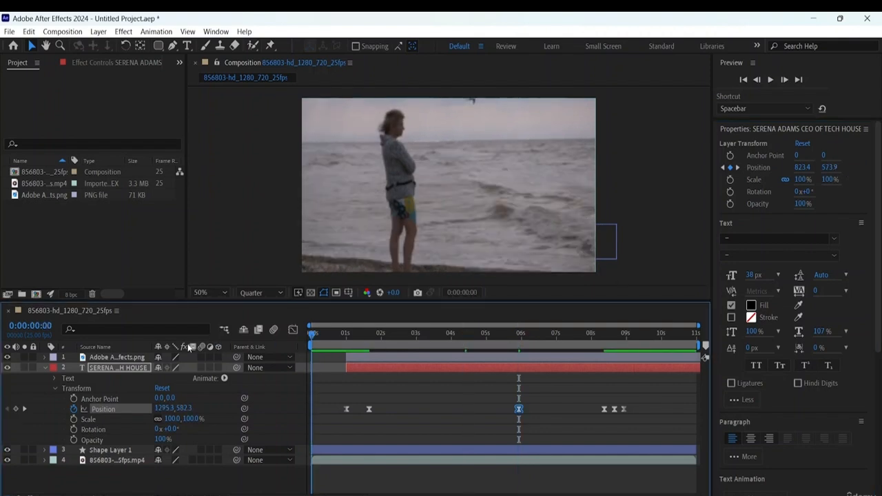
{"action": "key", "text": "space"}
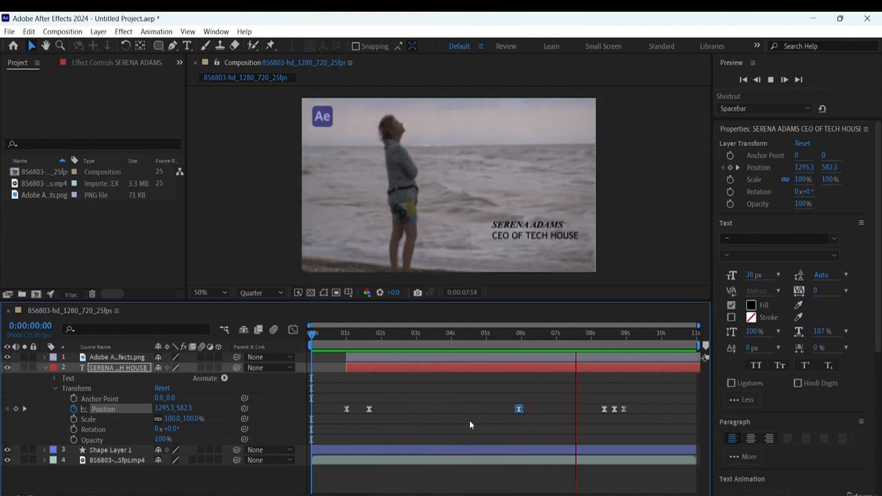
{"action": "key", "text": "space"}
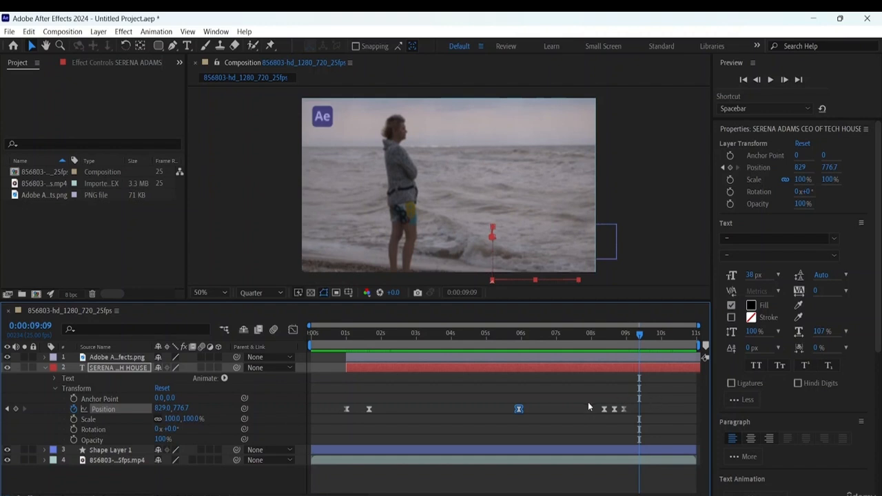
{"action": "left_click_drag", "start_coordinate": [588, 406], "coordinate": [638, 433]}
{"action": "key", "text": "Delete"}
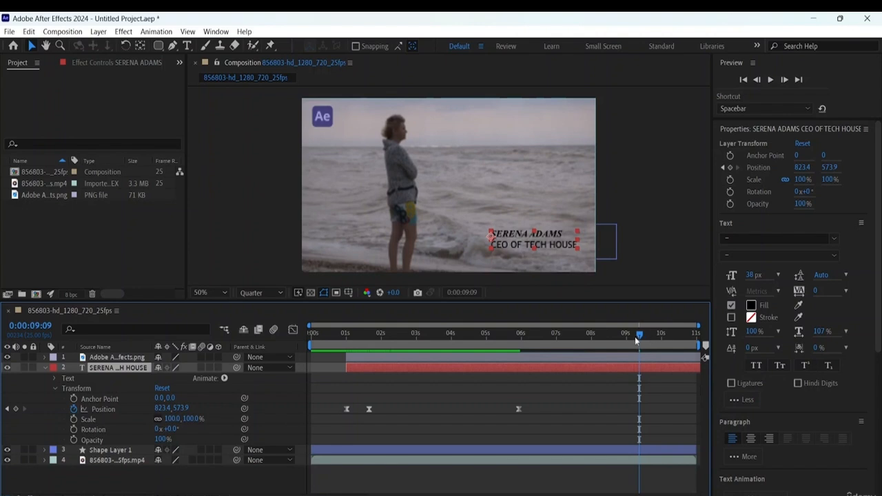
- Replay the composition from the first frame and delete the text layer's position keyframe at 0:00:05:23
{"action": "key", "text": "Home"}
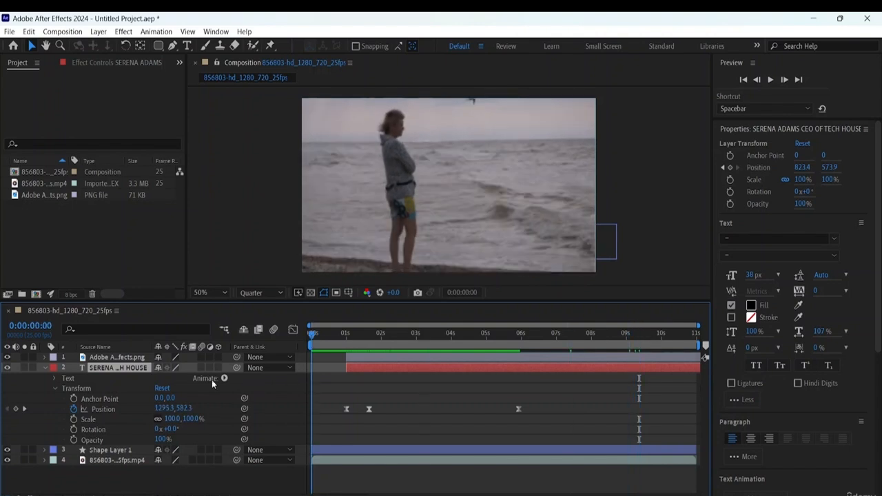
{"action": "key", "text": "space"}
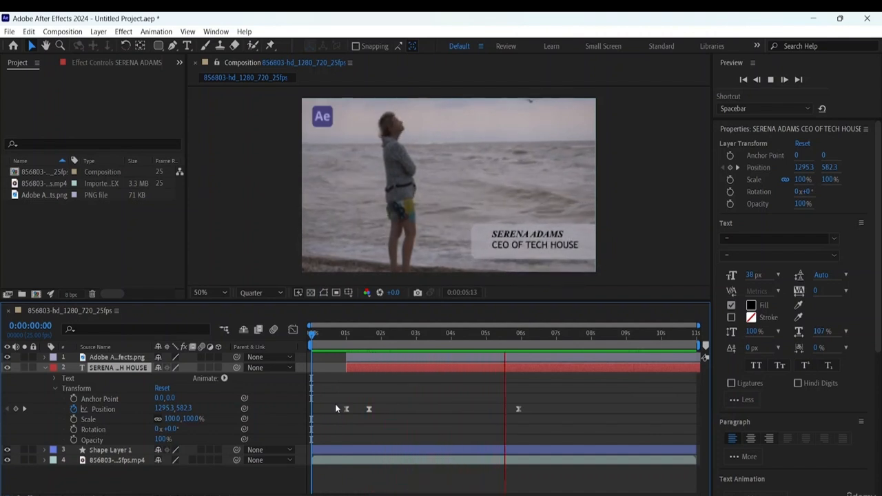
{"action": "key", "text": "space"}
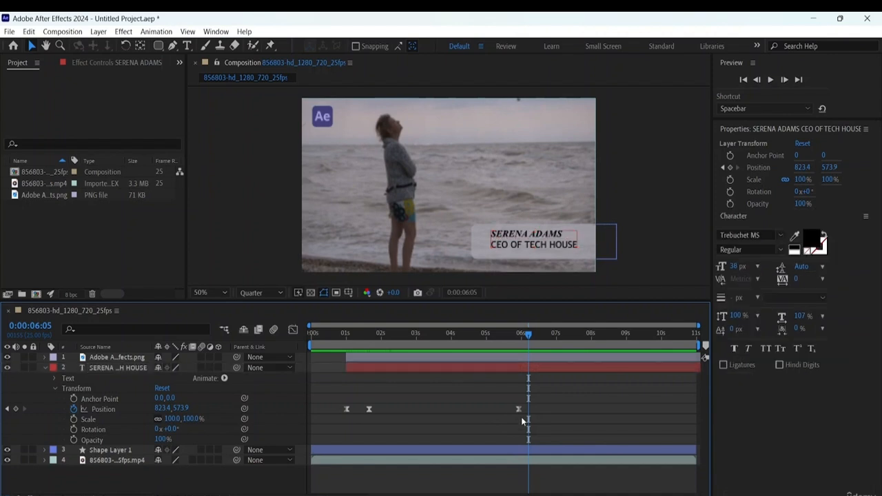
{"action": "left_click_drag", "start_coordinate": [503, 394], "coordinate": [538, 425]}
{"action": "key", "text": "Delete"}
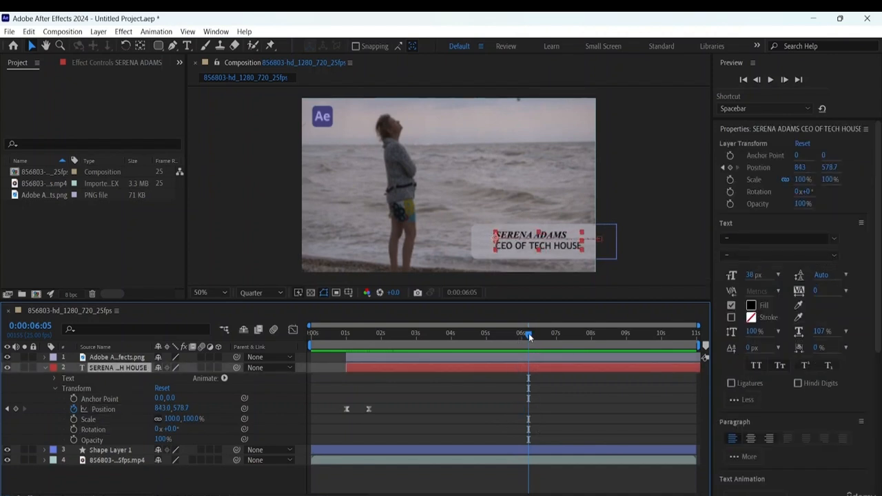
- Keyframe the text's position unchanged at 0:00:06:00, raised to about 843, 538.7 at 0:00:06:07, and dropped to about 843, 794.7 at 0:00:06:14
{"action": "left_click_drag", "start_coordinate": [531, 337], "coordinate": [522, 337]}
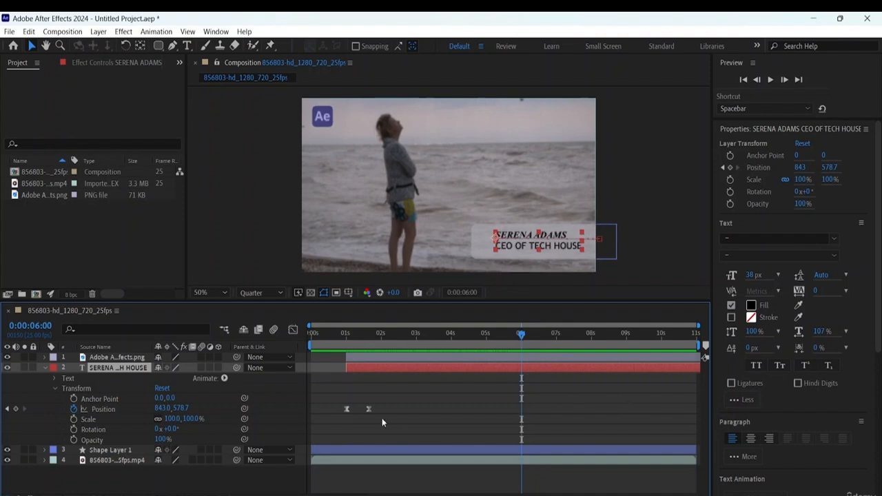
{"action": "left_click", "coordinate": [16, 409]}
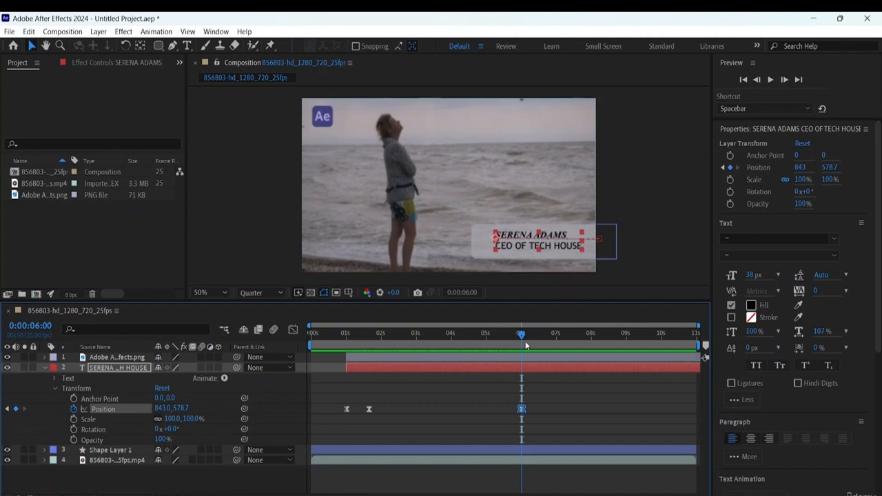
{"action": "left_click_drag", "start_coordinate": [522, 338], "coordinate": [532, 341]}
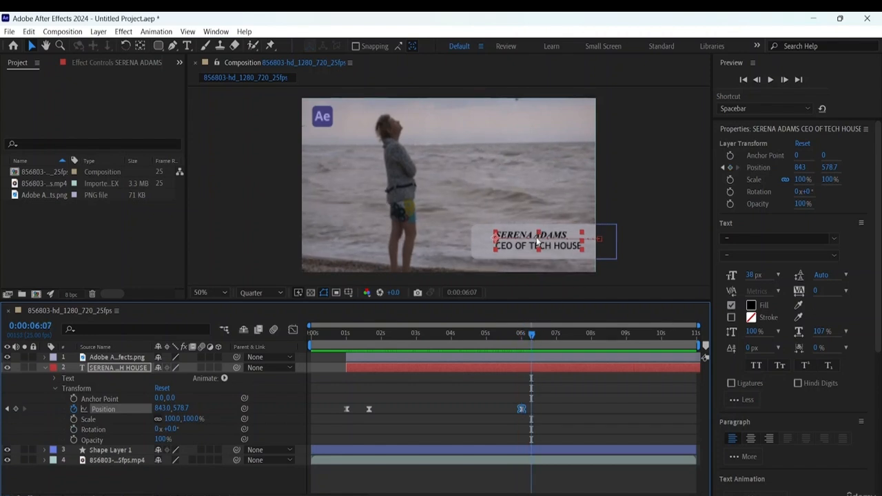
{"action": "left_click_drag", "start_coordinate": [537, 242], "coordinate": [536, 231]}
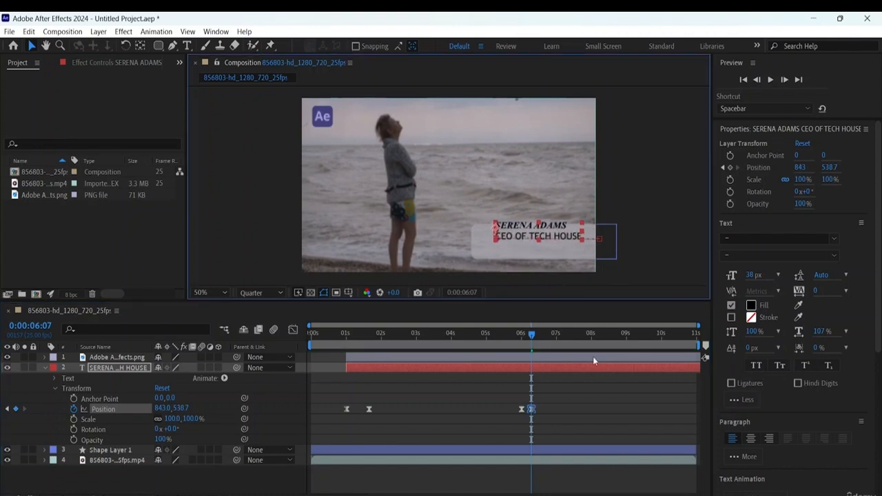
{"action": "left_click_drag", "start_coordinate": [532, 336], "coordinate": [541, 339]}
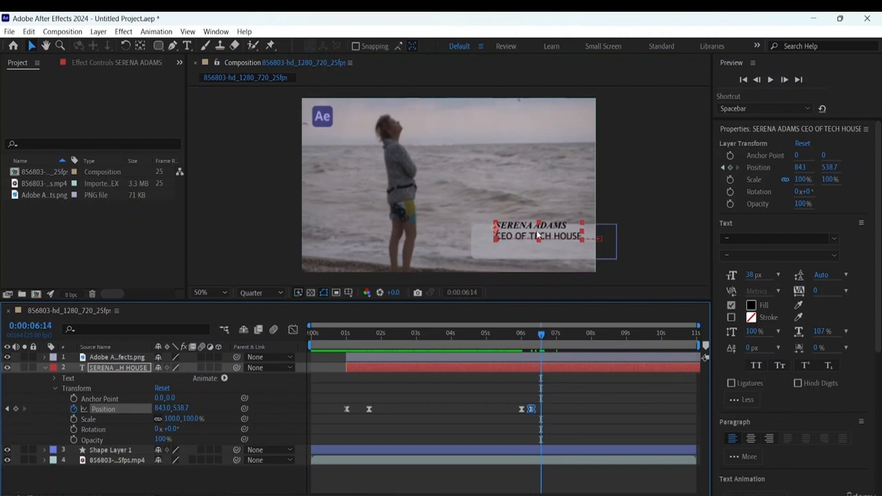
{"action": "left_click_drag", "start_coordinate": [538, 235], "coordinate": [538, 299]}
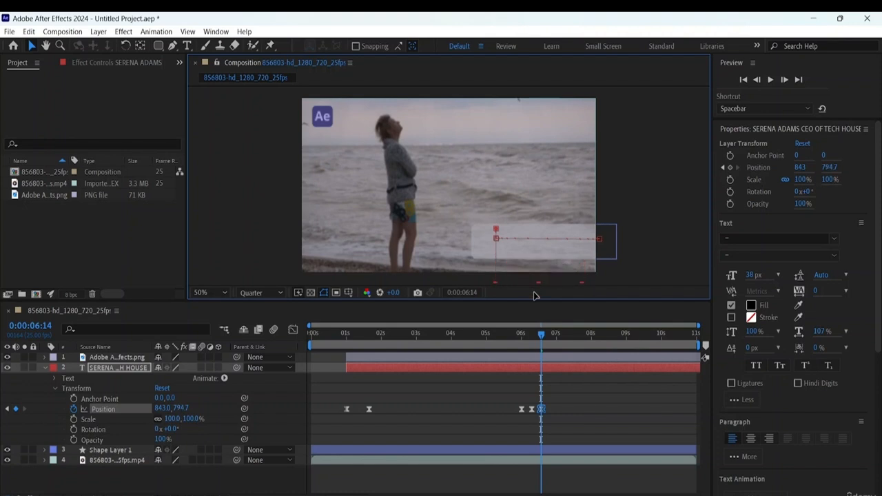
- Preview the composition from the first frame and spread the text's exit keyframes, moving the first to 0:00:05:23 and the last to about 6.7 seconds
{"action": "left_click", "coordinate": [540, 336]}
{"action": "key", "text": "Home"}
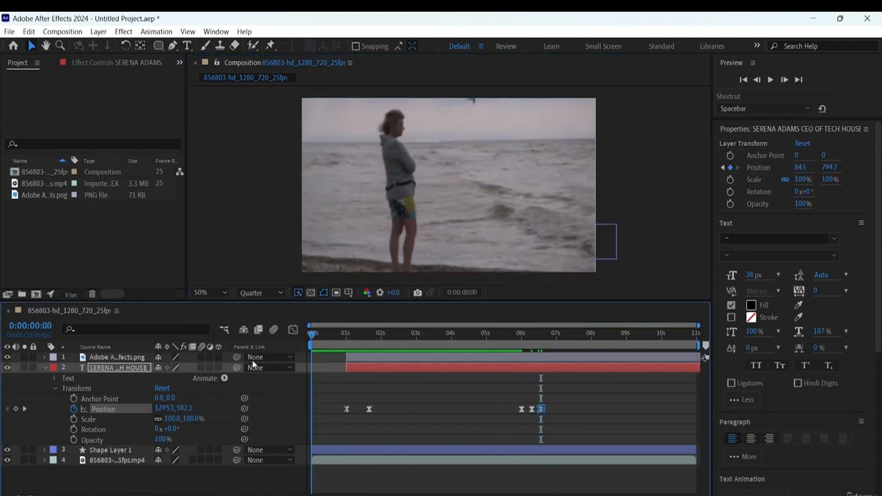
{"action": "key", "text": "space"}
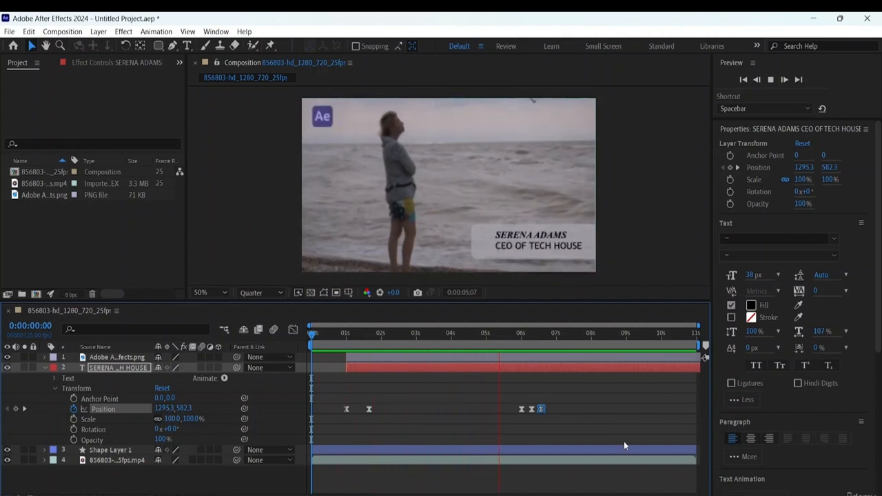
{"action": "key", "text": "space"}
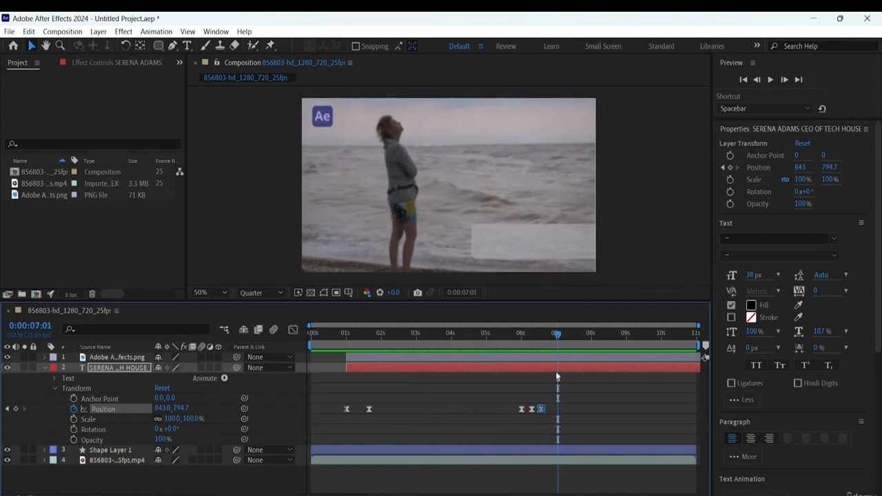
{"action": "left_click_drag", "start_coordinate": [542, 411], "coordinate": [518, 409]}
{"action": "left_click", "coordinate": [598, 400]}
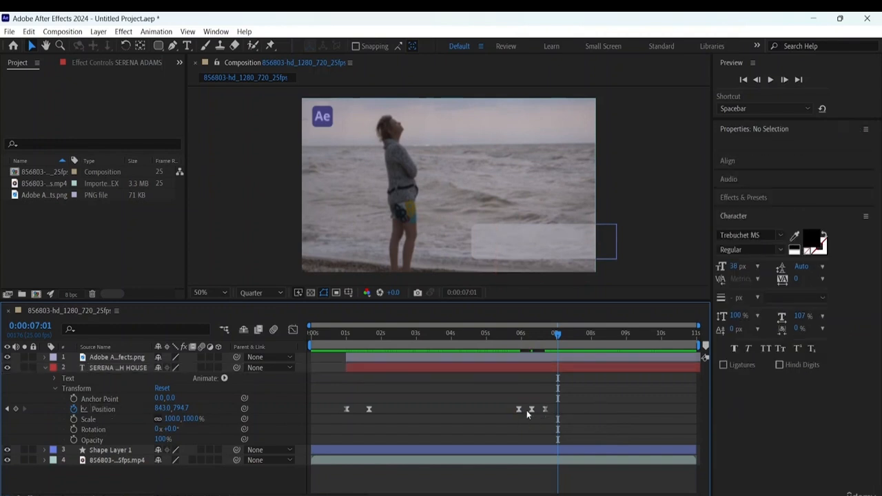
- Set the outgoing velocity influence of the text's position keyframe at 0:00:05:23 to 70%
{"action": "mouse_move", "coordinate": [532, 411]}
{"action": "right_click", "coordinate": [519, 409]}
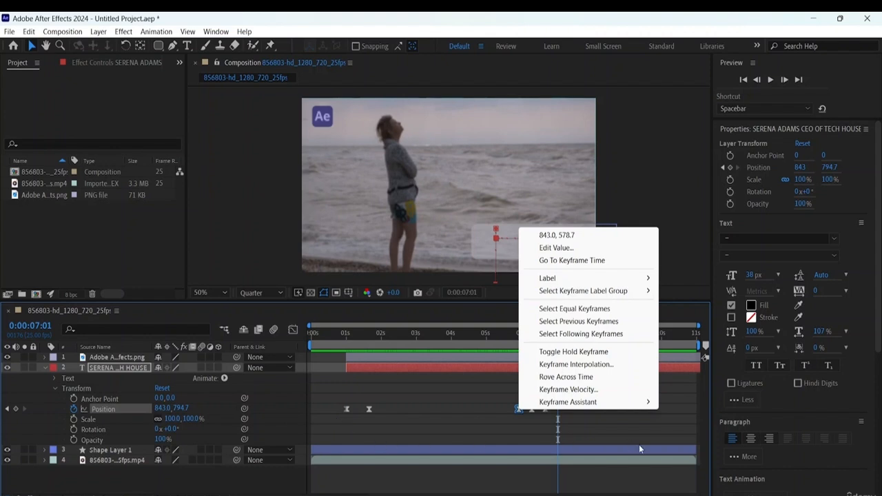
{"action": "mouse_move", "coordinate": [602, 405]}
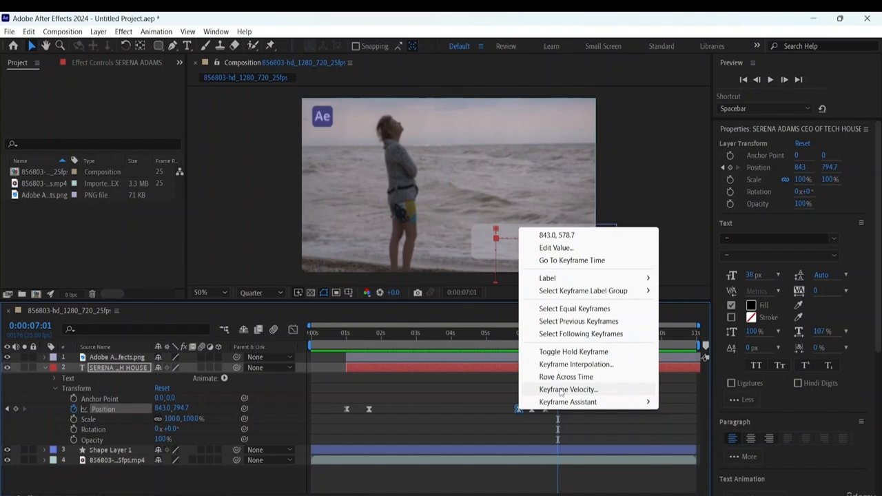
{"action": "left_click", "coordinate": [561, 391]}
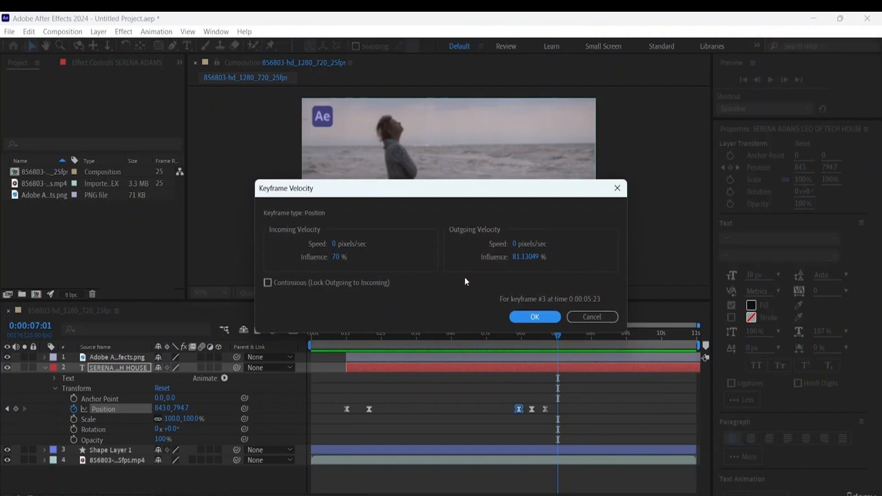
{"action": "left_click", "coordinate": [535, 257]}
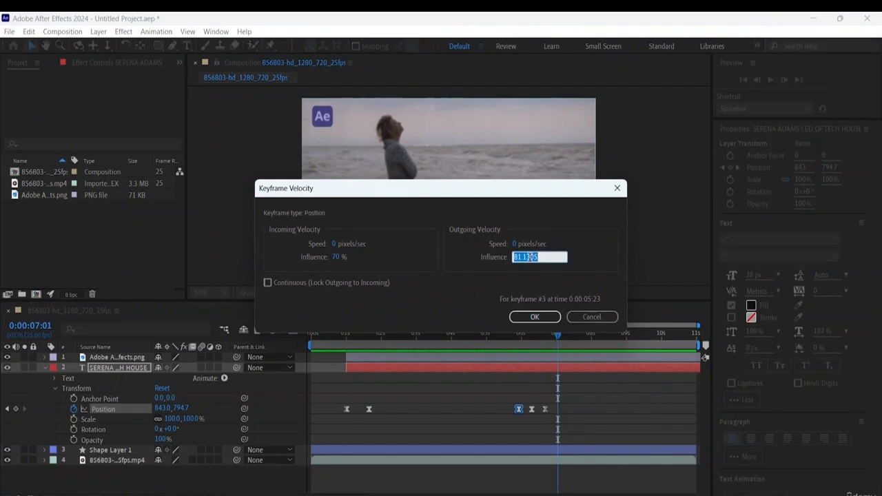
{"action": "type", "text": "7:"}
{"action": "type", "text": "0"}
{"action": "left_click", "coordinate": [538, 317]}
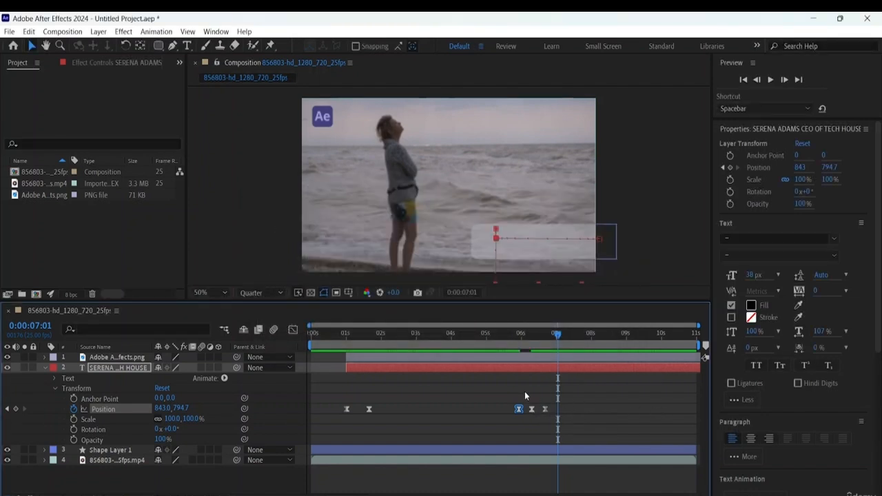
{"action": "left_click_drag", "start_coordinate": [513, 393], "coordinate": [574, 420]}
{"action": "double_click", "coordinate": [544, 409]}
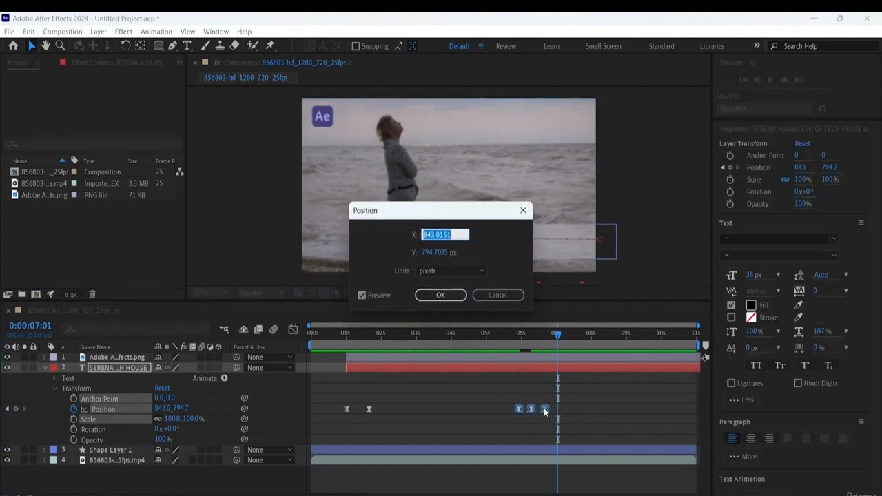
{"action": "left_click", "coordinate": [514, 297]}
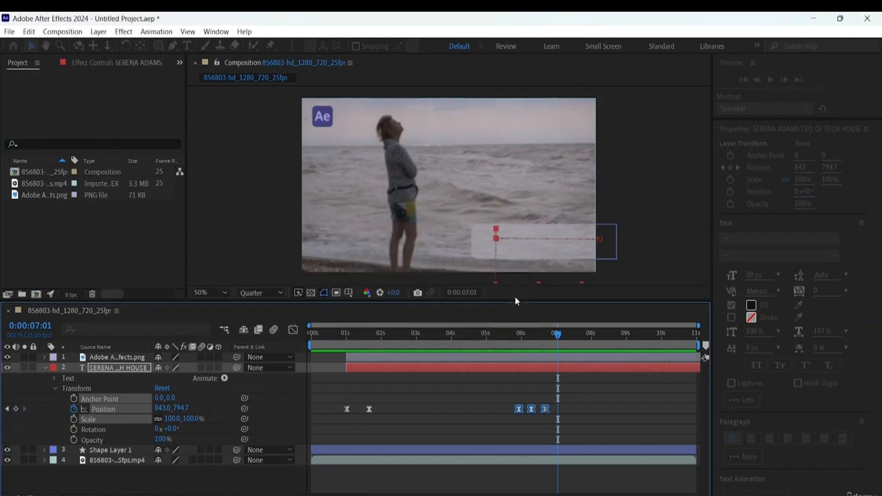
- Return to the first frame and show the text's position curves in the graph editor with the keyframe at 0:00:05:23 selected
{"action": "left_click_drag", "start_coordinate": [557, 336], "coordinate": [208, 348]}
{"action": "left_click_drag", "start_coordinate": [378, 357], "coordinate": [202, 362]}
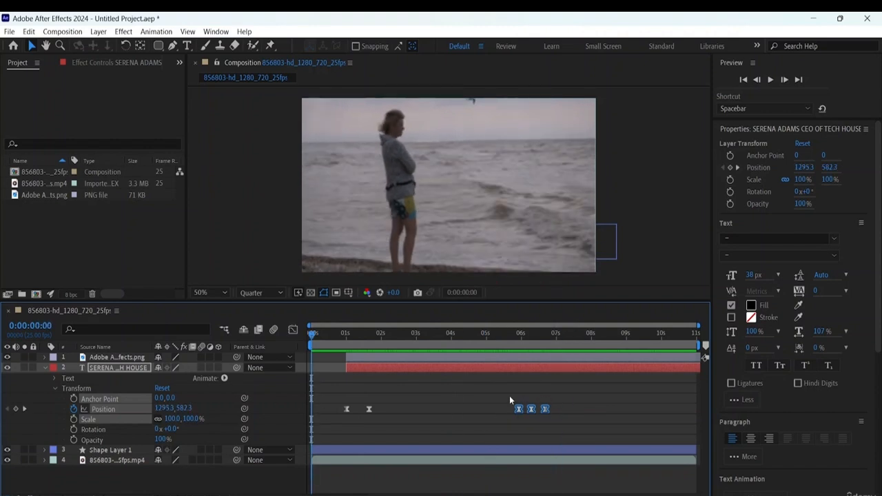
{"action": "left_click", "coordinate": [578, 406]}
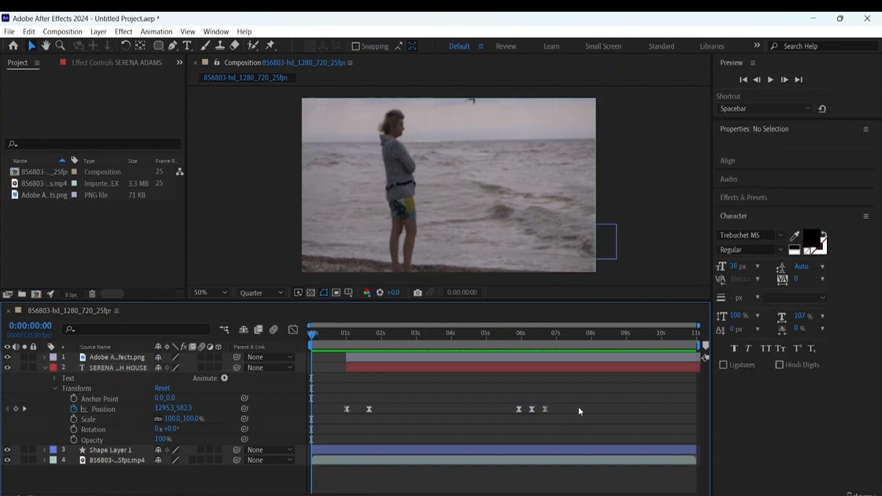
{"action": "left_click", "coordinate": [518, 410]}
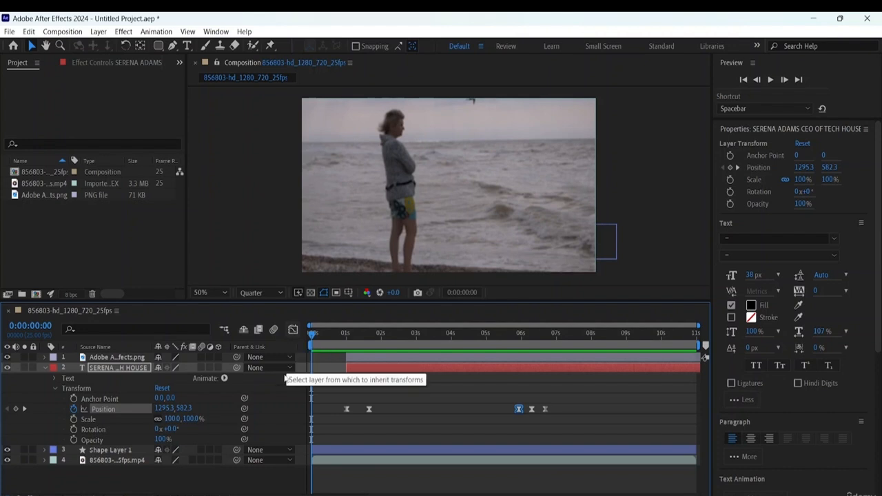
{"action": "left_click", "coordinate": [295, 329]}
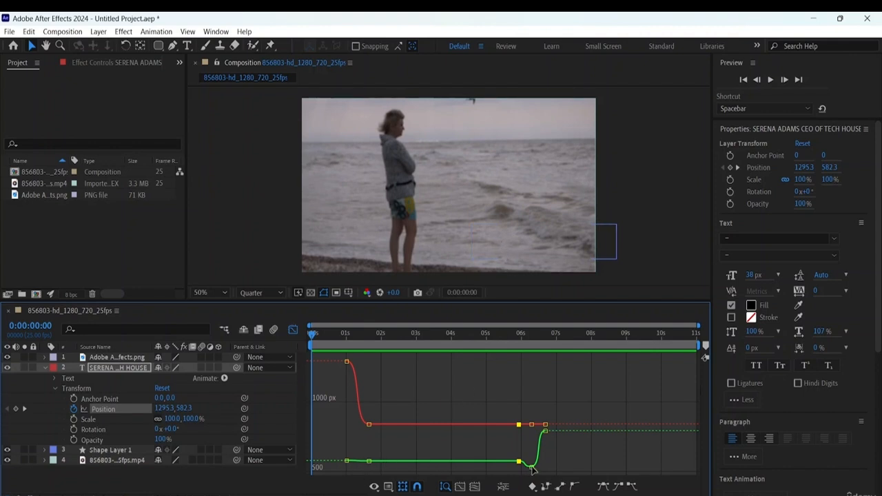
- Examine each keyframe on the text layer's X Position curve in the graph, from the first to the last
{"action": "mouse_move", "coordinate": [348, 363]}
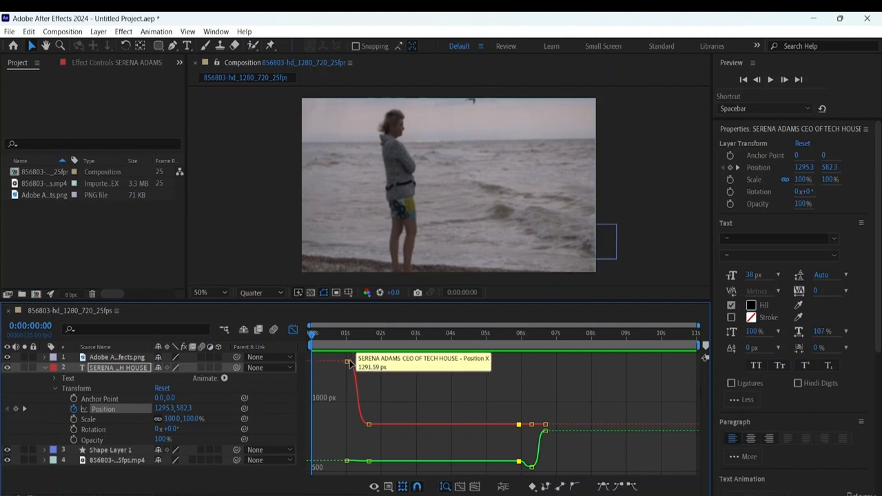
{"action": "left_click", "coordinate": [346, 362]}
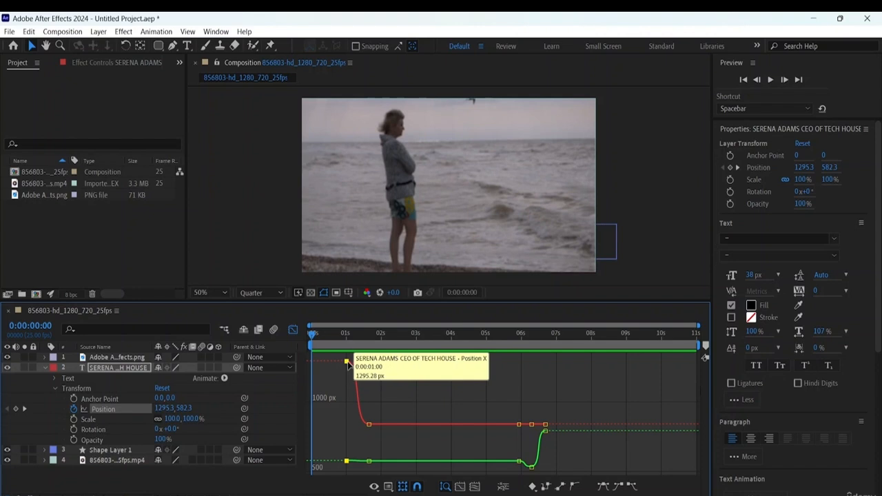
{"action": "right_click", "coordinate": [347, 363]}
{"action": "key", "text": "Escape"}
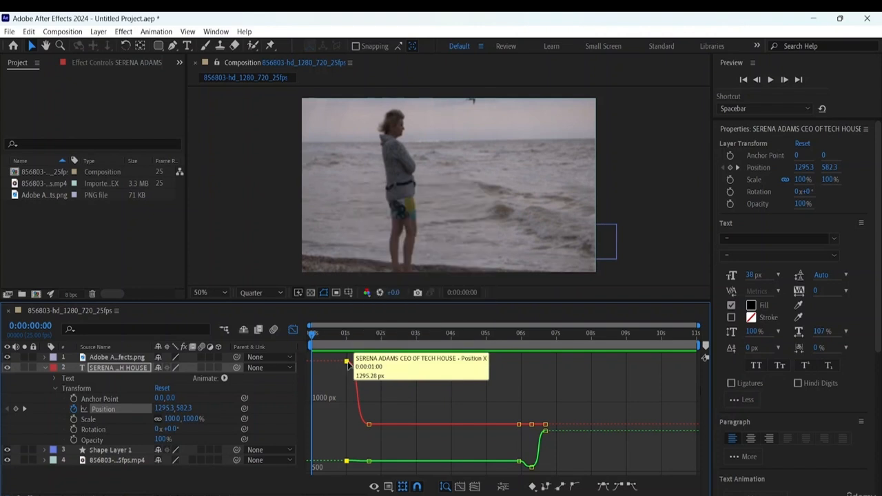
{"action": "left_click", "coordinate": [370, 425]}
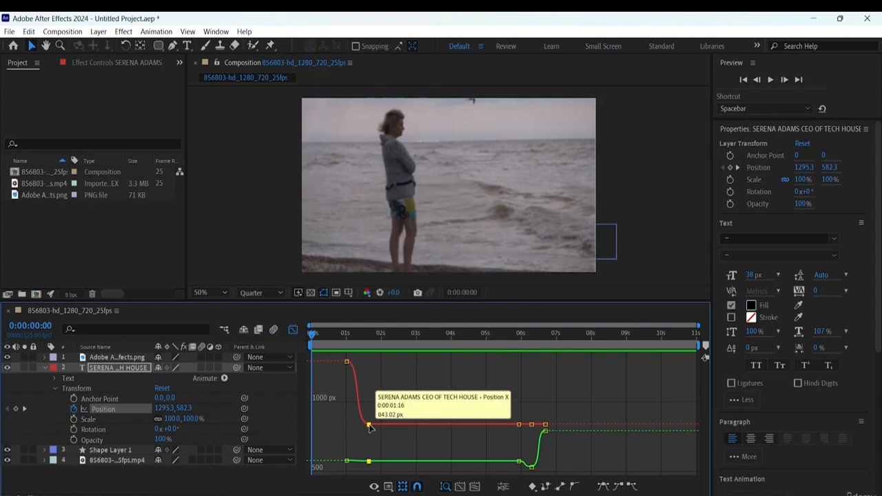
{"action": "left_click", "coordinate": [521, 426]}
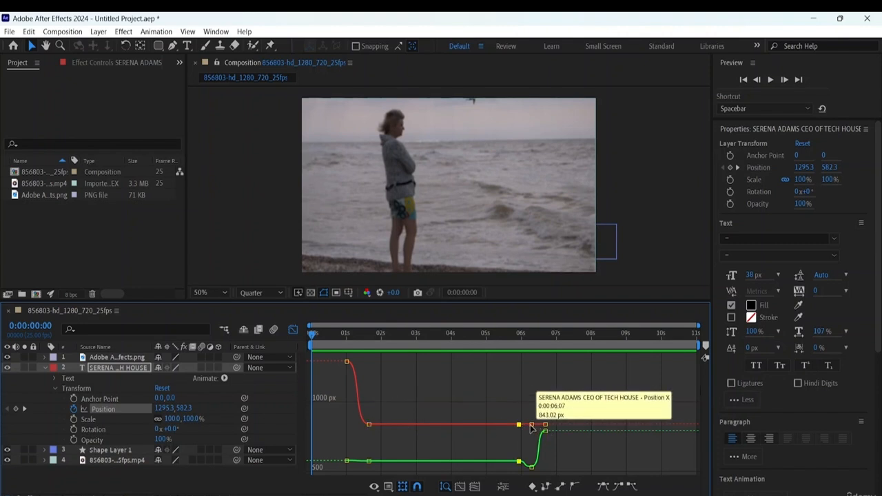
{"action": "left_click", "coordinate": [530, 426]}
{"action": "left_click", "coordinate": [545, 425]}
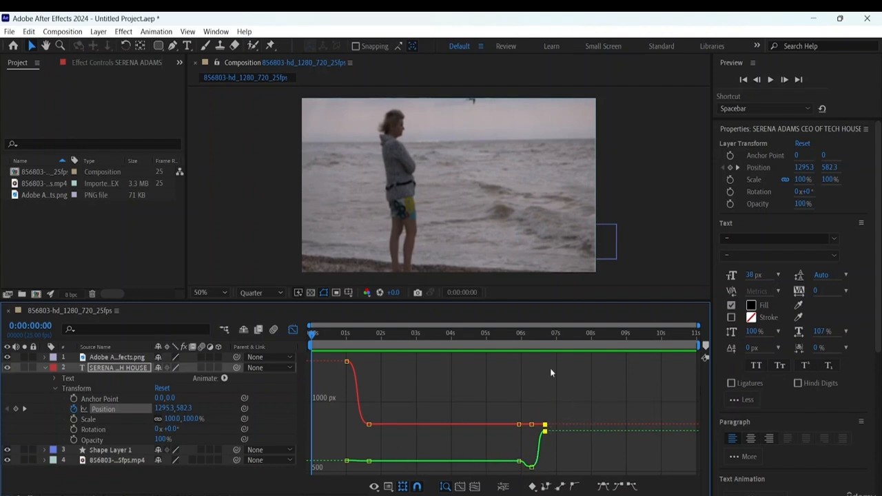
- Enlarge the timeline, fit all graphs to view, and separate the text layer's Position dimensions
{"action": "left_click_drag", "start_coordinate": [445, 301], "coordinate": [454, 245]}
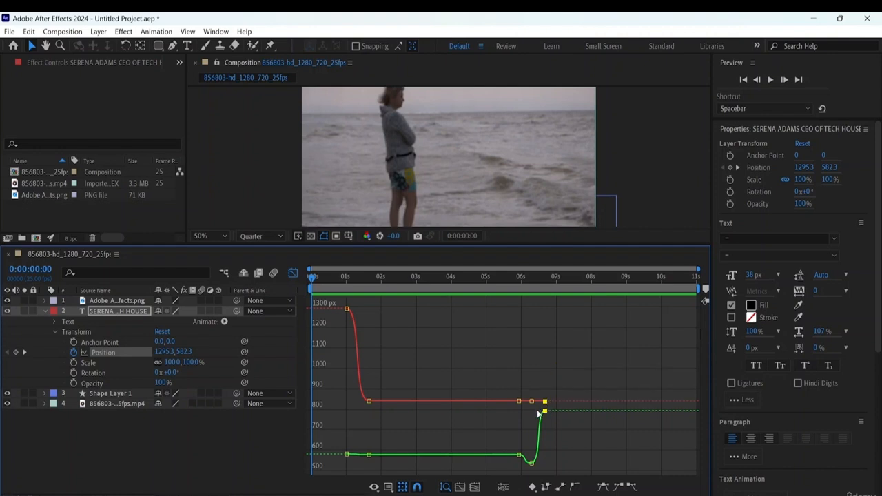
{"action": "left_click", "coordinate": [474, 488]}
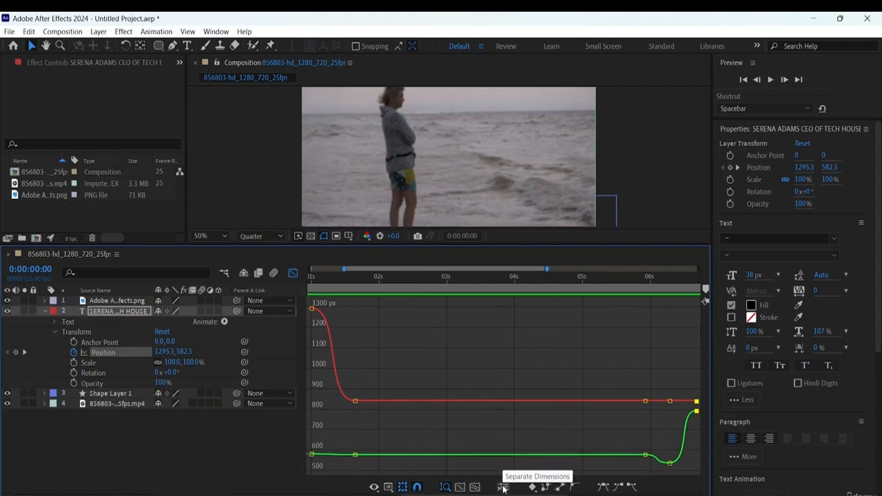
{"action": "left_click", "coordinate": [503, 488]}
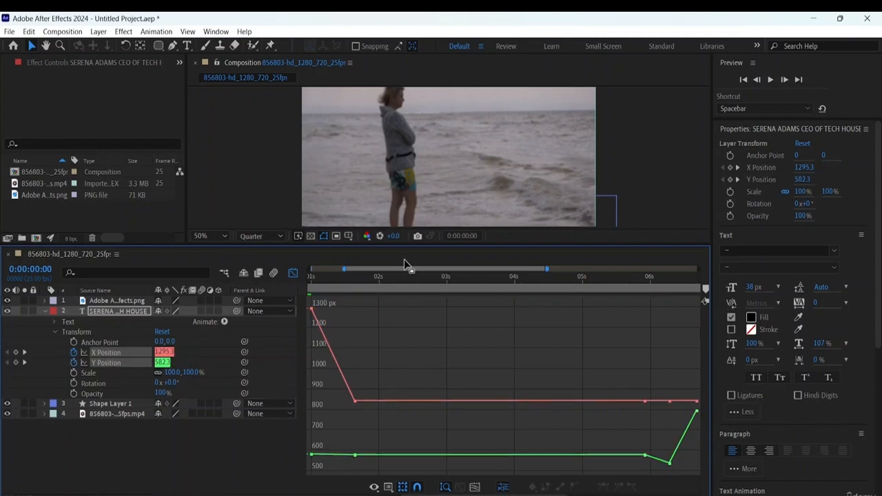
- Move the first X Position keyframe to 0:00:01:03 at about 1292 px
{"action": "left_click", "coordinate": [355, 401]}
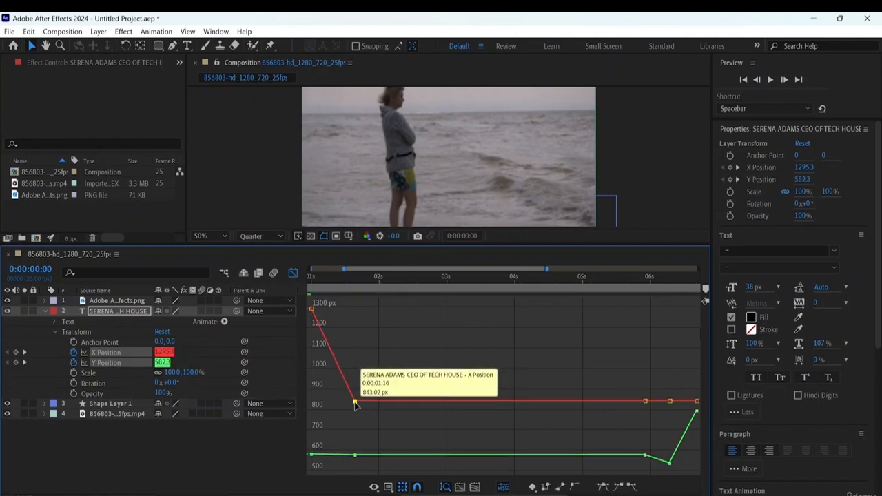
{"action": "mouse_move", "coordinate": [355, 404]}
{"action": "left_mouse_down"}
{"action": "mouse_move", "coordinate": [361, 408]}
{"action": "mouse_move", "coordinate": [356, 403]}
{"action": "left_mouse_up"}
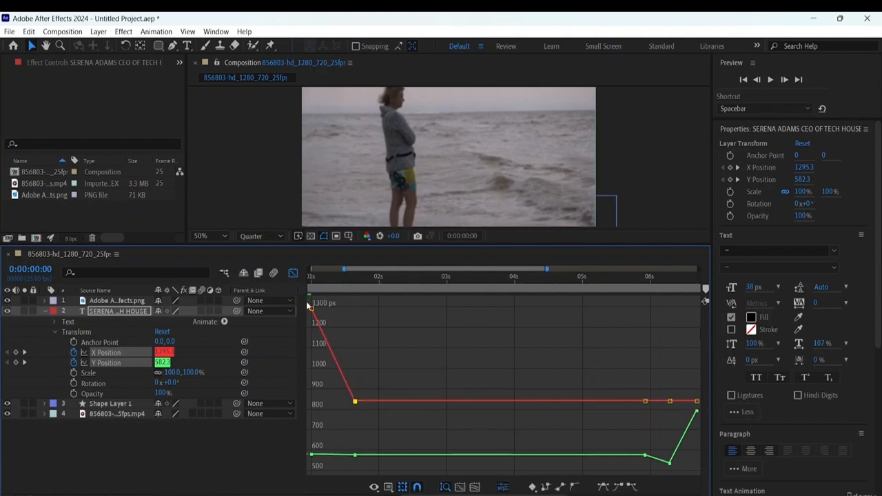
{"action": "left_click_drag", "start_coordinate": [311, 309], "coordinate": [320, 309]}
{"action": "double_click", "coordinate": [320, 309]}
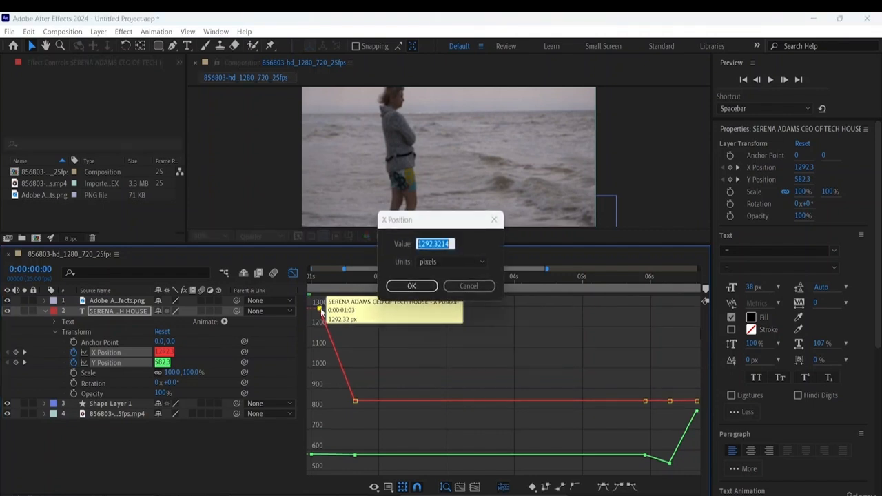
{"action": "left_click", "coordinate": [481, 286]}
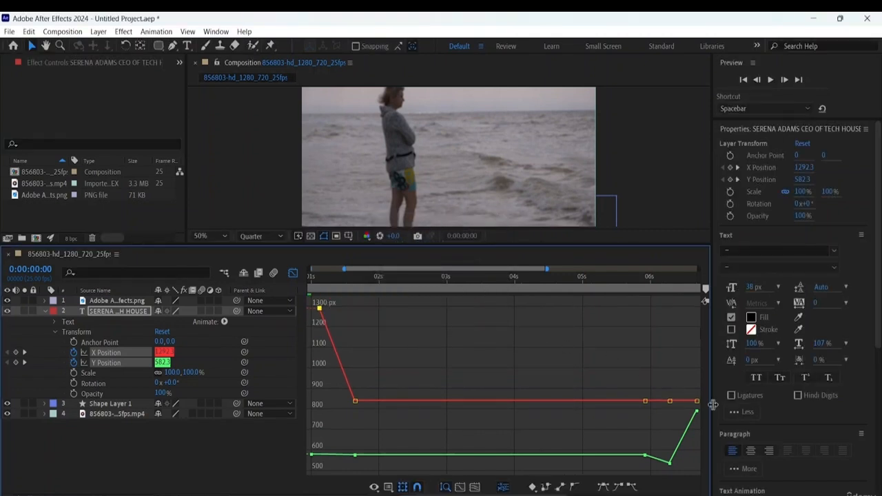
{"action": "left_click", "coordinate": [672, 464]}
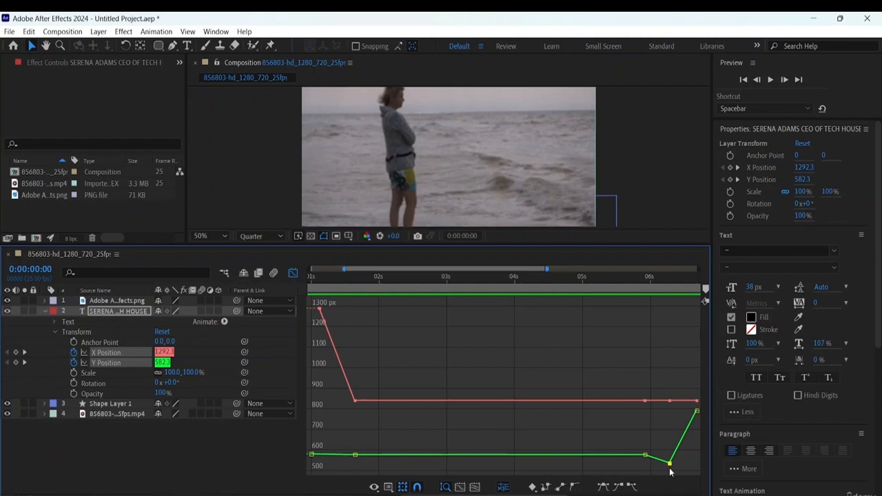
{"action": "left_click_drag", "start_coordinate": [669, 467], "coordinate": [669, 464]}
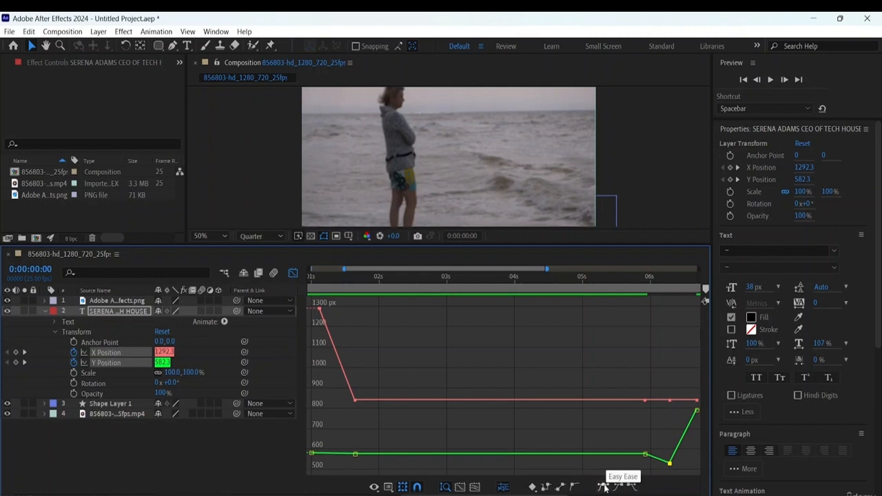
- Apply Easy Ease to the X Position keyframe at 0:00:01:16 and lengthen its incoming handle back to the first keyframe's time
{"action": "left_click", "coordinate": [355, 400]}
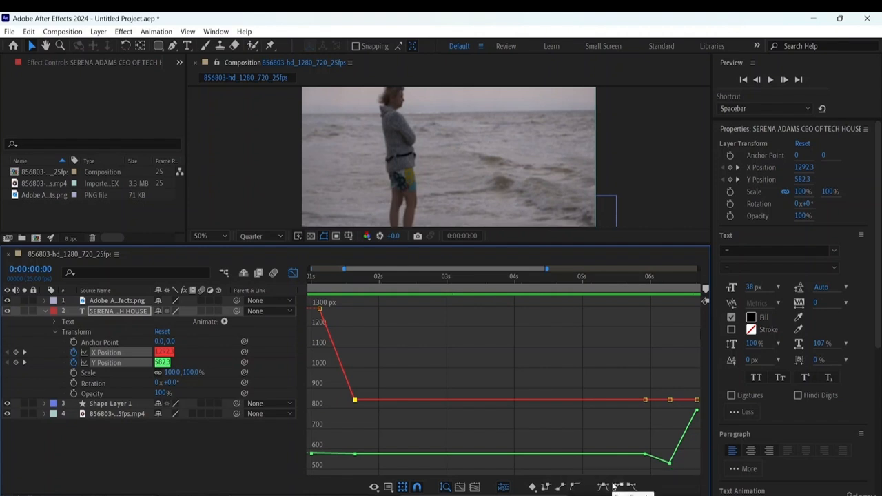
{"action": "left_click", "coordinate": [533, 486]}
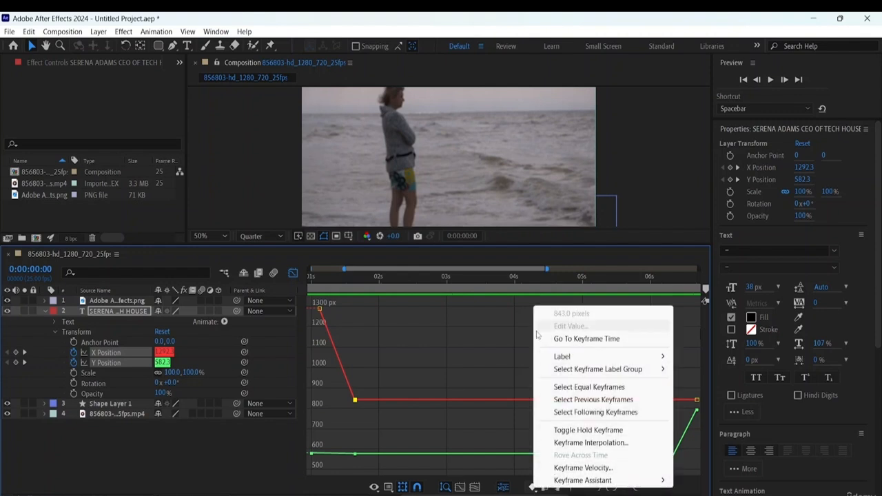
{"action": "left_click", "coordinate": [355, 401]}
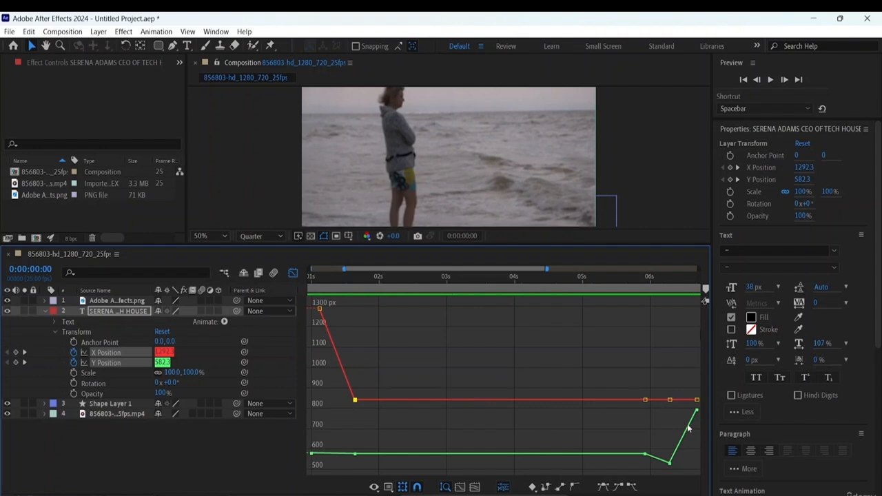
{"action": "left_click", "coordinate": [604, 487]}
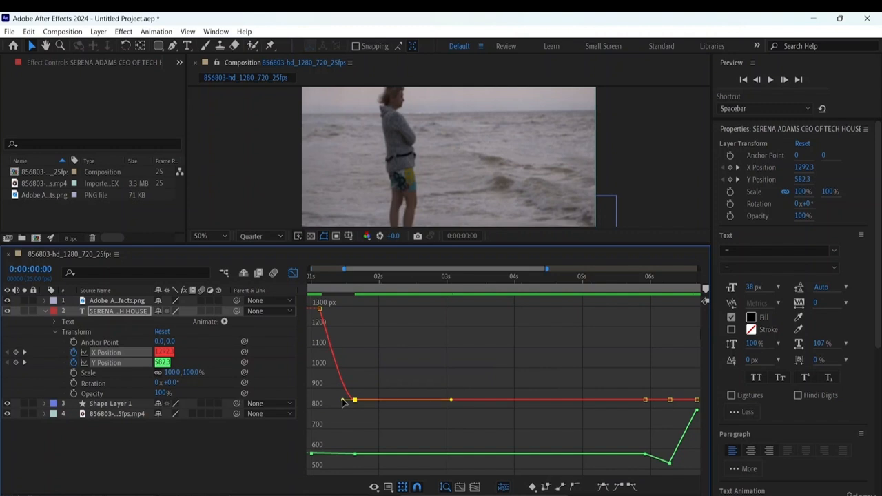
{"action": "left_click_drag", "start_coordinate": [342, 401], "coordinate": [321, 402]}
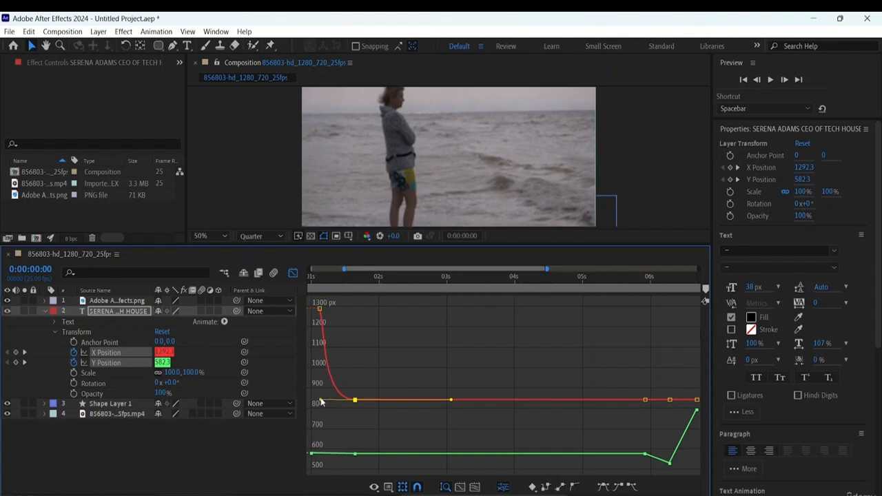
- Apply Easy Ease to the first X Position keyframe and lengthen its outgoing handle toward the second keyframe
{"action": "left_click", "coordinate": [319, 309]}
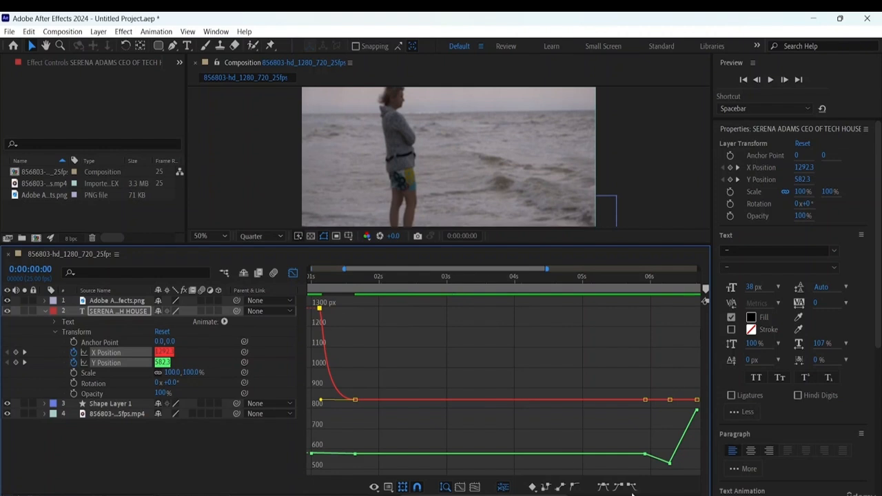
{"action": "left_click", "coordinate": [603, 487]}
{"action": "left_click_drag", "start_coordinate": [329, 310], "coordinate": [343, 310]}
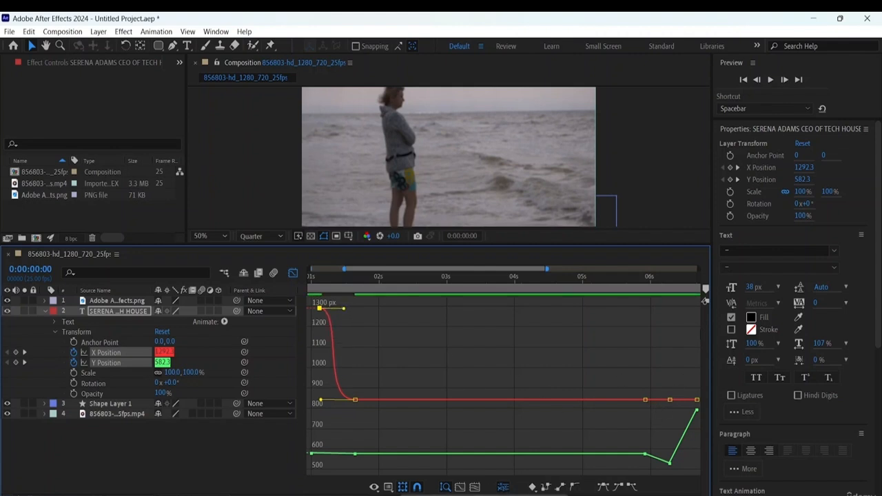
- Apply Easy Ease to the Y Position keyframe just before 6 seconds, where the curve starts to dip
{"action": "left_click_drag", "start_coordinate": [485, 495], "coordinate": [415, 490]}
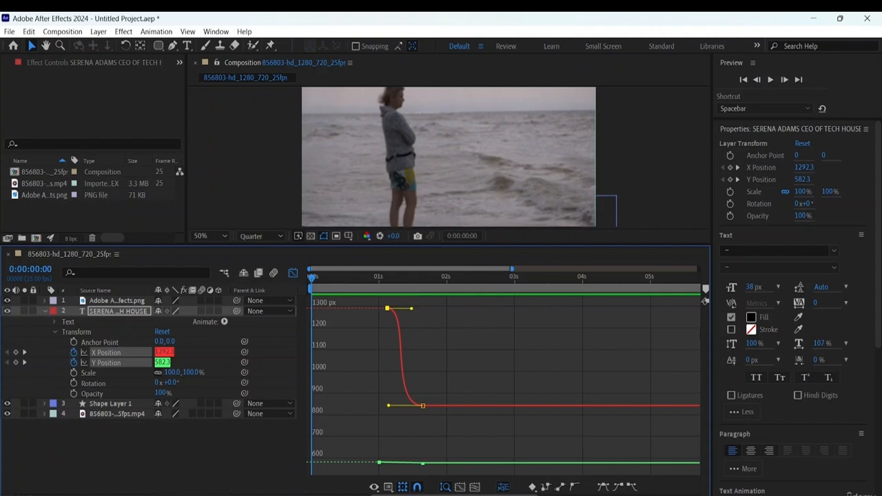
{"action": "left_click_drag", "start_coordinate": [455, 495], "coordinate": [531, 495]}
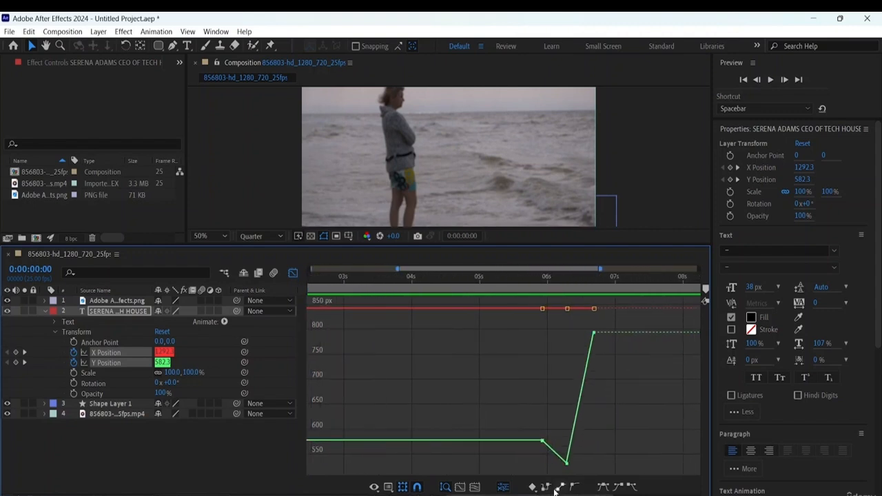
{"action": "left_click", "coordinate": [123, 360]}
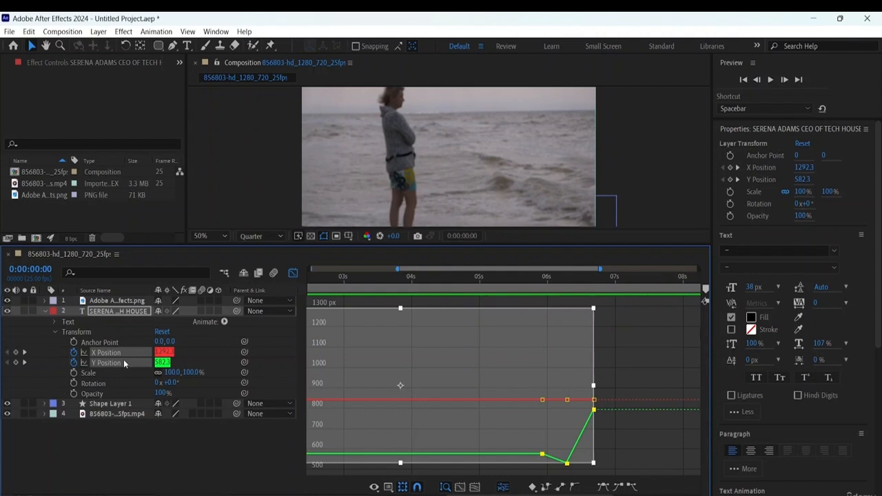
{"action": "left_click", "coordinate": [164, 360]}
{"action": "left_click", "coordinate": [648, 416]}
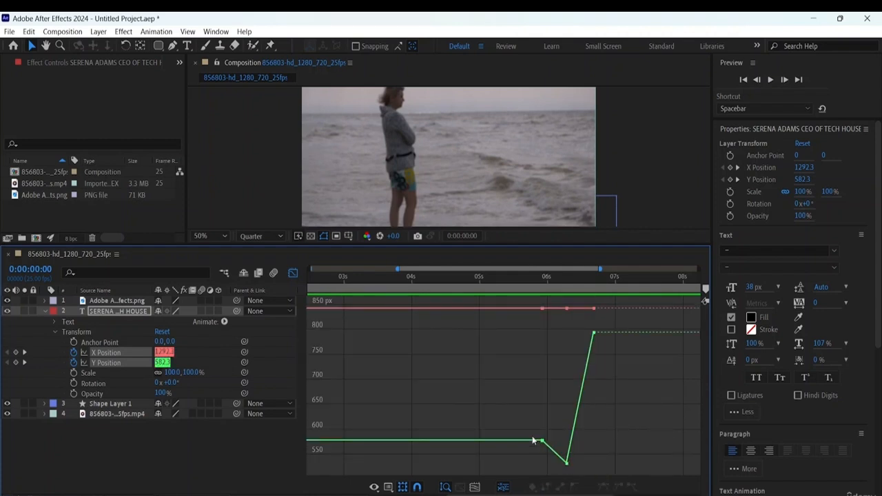
{"action": "left_click", "coordinate": [545, 443]}
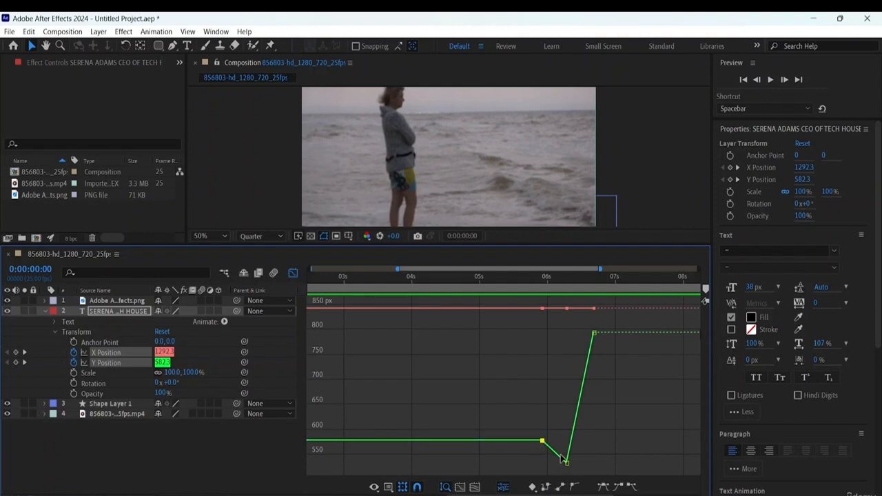
{"action": "left_click", "coordinate": [602, 487]}
{"action": "left_click_drag", "start_coordinate": [550, 441], "coordinate": [549, 440]}
- Apply Easy Ease to the last two Y Position keyframes and lengthen their facing handles into a steep S-curve
{"action": "left_click", "coordinate": [603, 487]}
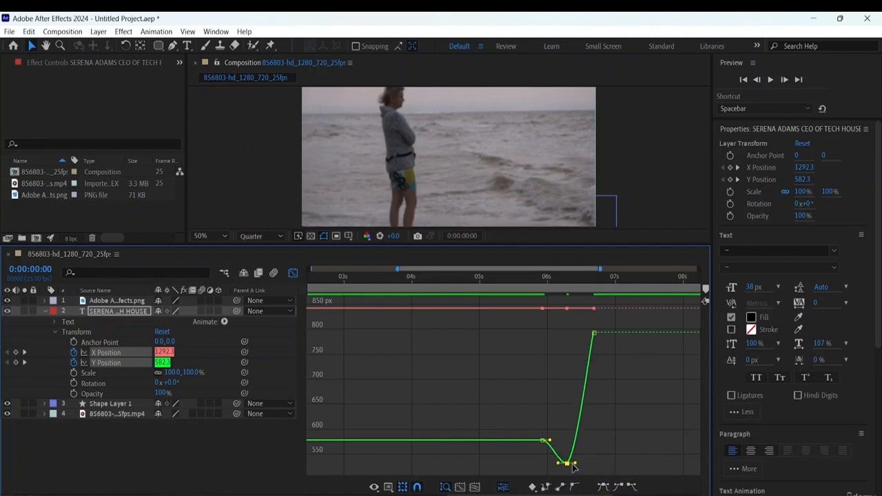
{"action": "left_click_drag", "start_coordinate": [577, 464], "coordinate": [589, 463]}
{"action": "left_click", "coordinate": [594, 333]}
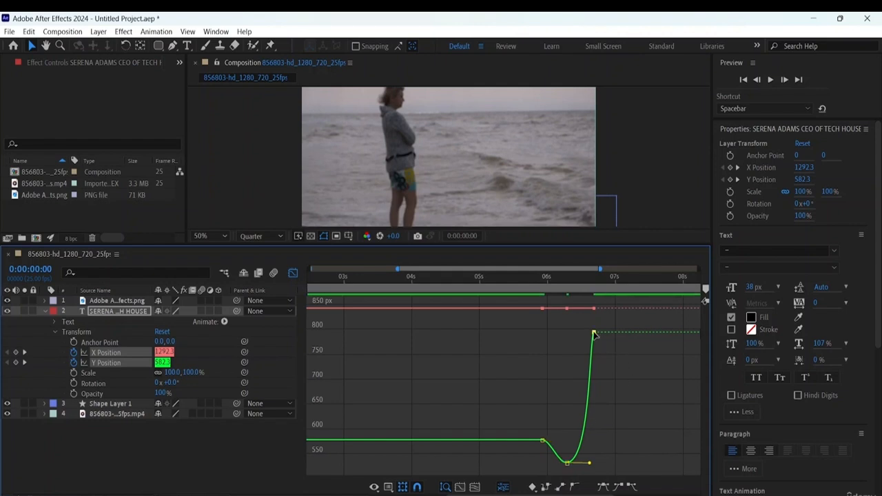
{"action": "left_click", "coordinate": [605, 487]}
{"action": "left_click_drag", "start_coordinate": [584, 333], "coordinate": [563, 333]}
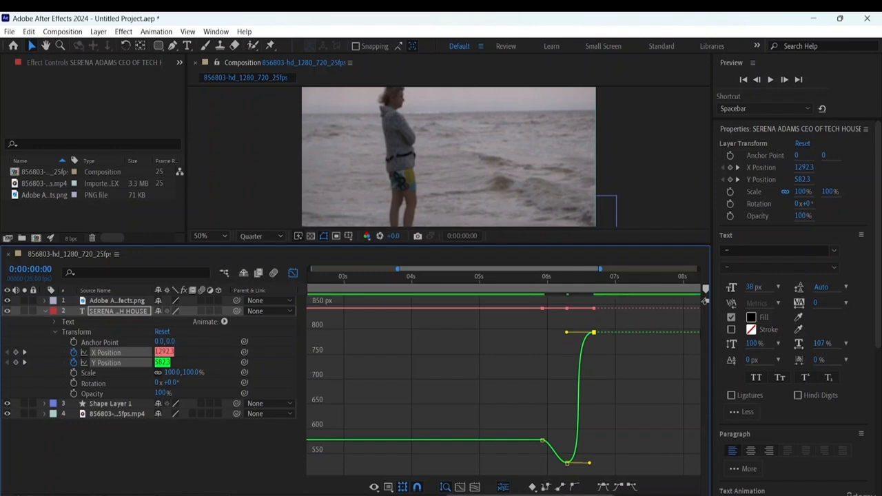
- Reduce the timeline's height and play the composition from the start to preview the text's eased motion
{"action": "left_click_drag", "start_coordinate": [529, 495], "coordinate": [453, 495]}
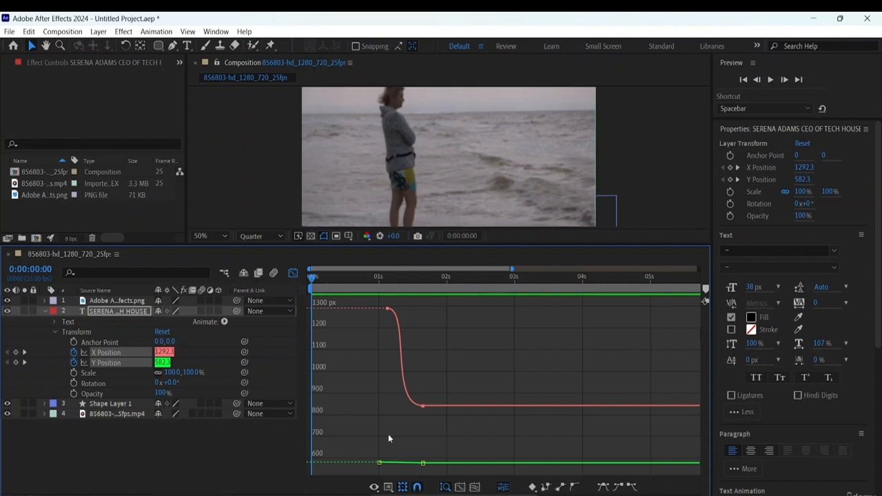
{"action": "left_click_drag", "start_coordinate": [420, 250], "coordinate": [423, 314]}
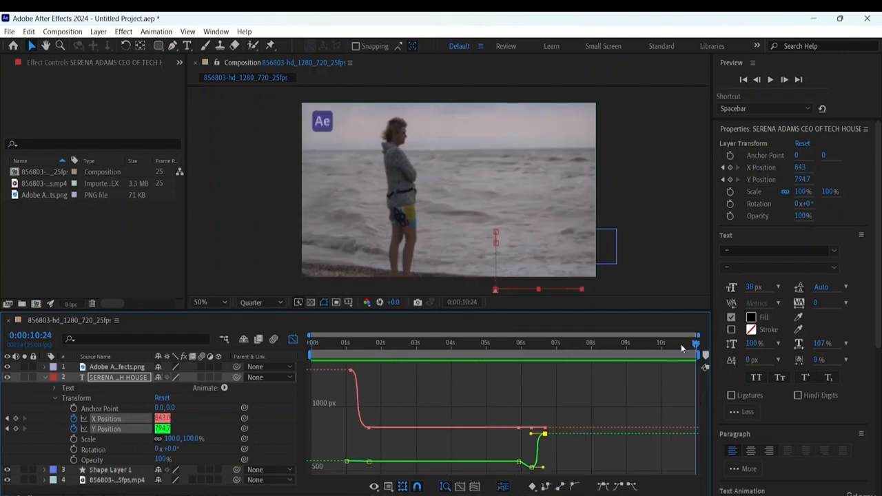
{"action": "left_click", "coordinate": [612, 343]}
{"action": "key", "text": "Home"}
{"action": "key", "text": "space"}
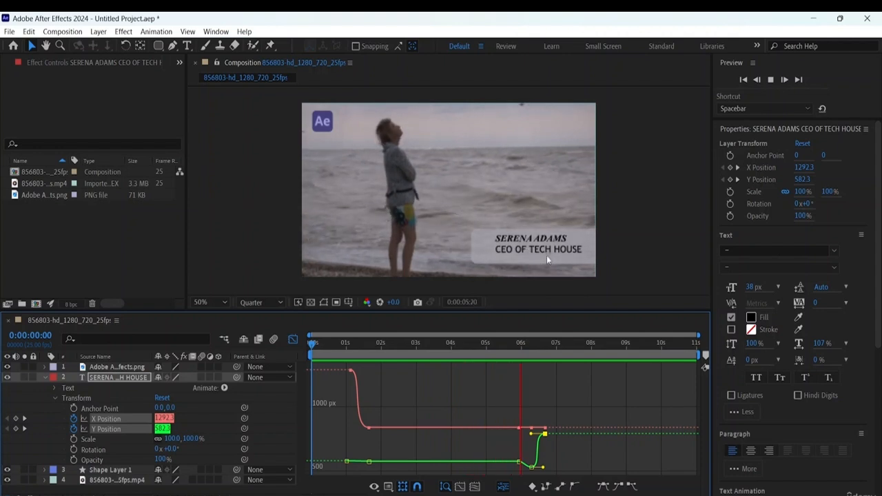
{"action": "key", "text": "space"}
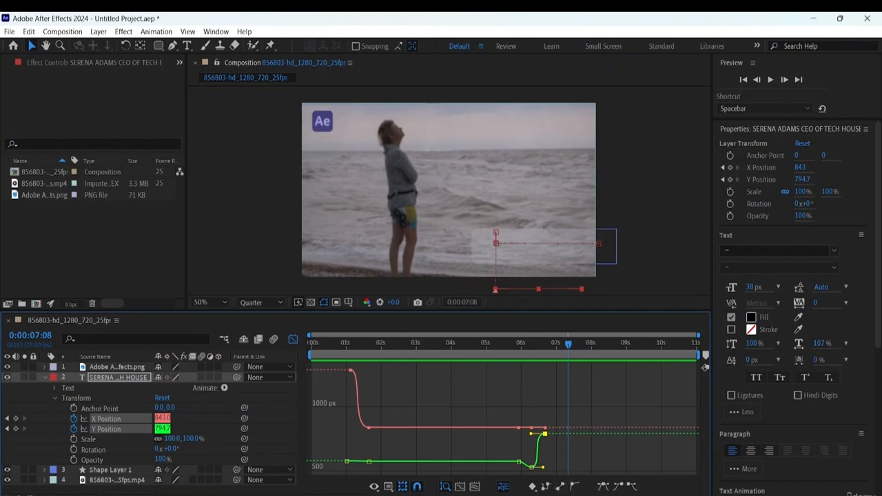
- Adjust the Y Position easing handles between the keyframe just before 6 seconds and the dip that follows it
{"action": "key", "text": "equal"}
{"action": "key", "text": "equal"}
{"action": "key", "text": "equal"}
{"action": "key", "text": "equal"}
{"action": "key", "text": "equal"}
{"action": "key", "text": "equal"}
{"action": "key", "text": "equal"}
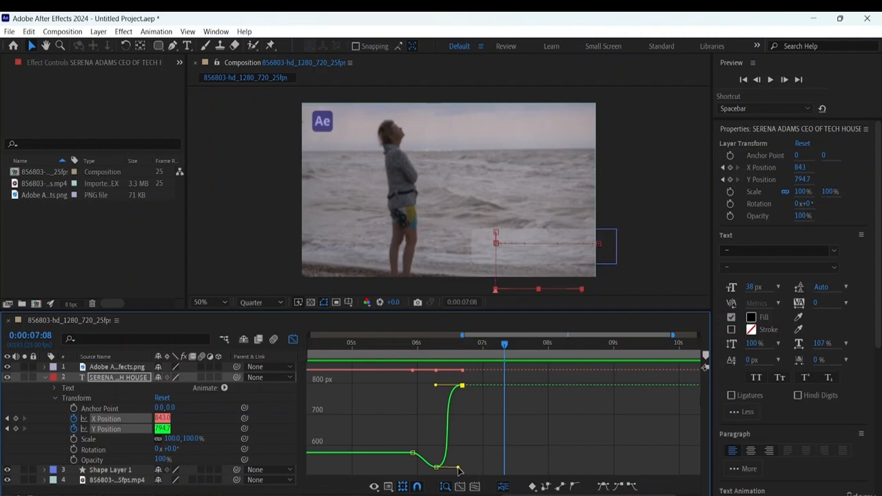
{"action": "left_click_drag", "start_coordinate": [459, 470], "coordinate": [430, 457]}
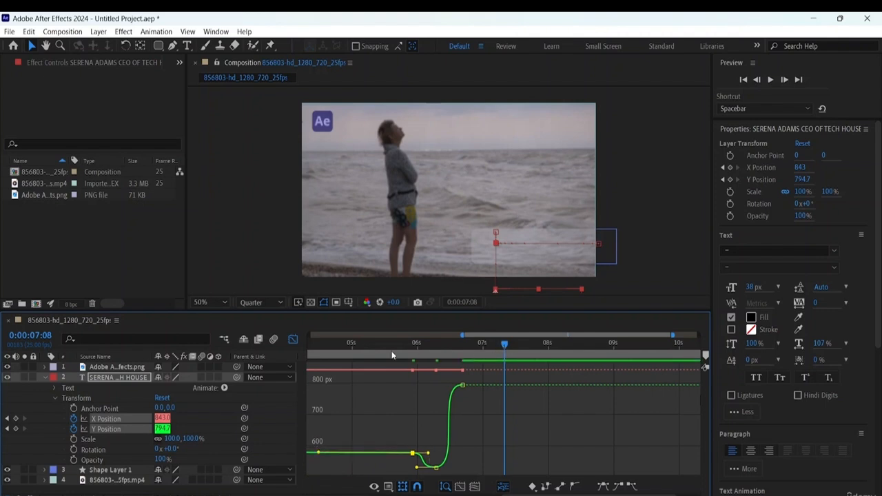
- Play the composition from the start to preview the adjusted Y Position curve
{"action": "left_click_drag", "start_coordinate": [391, 350], "coordinate": [62, 337]}
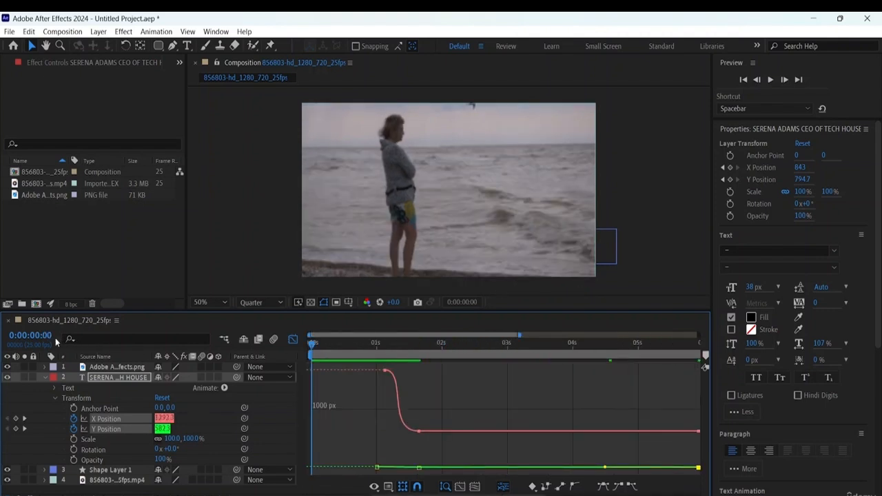
{"action": "left_click_drag", "start_coordinate": [521, 335], "coordinate": [698, 334]}
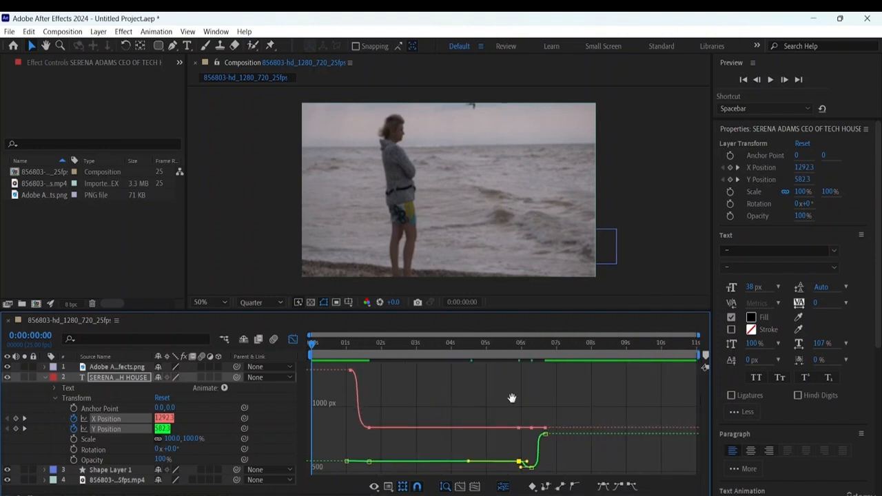
{"action": "key", "text": "space"}
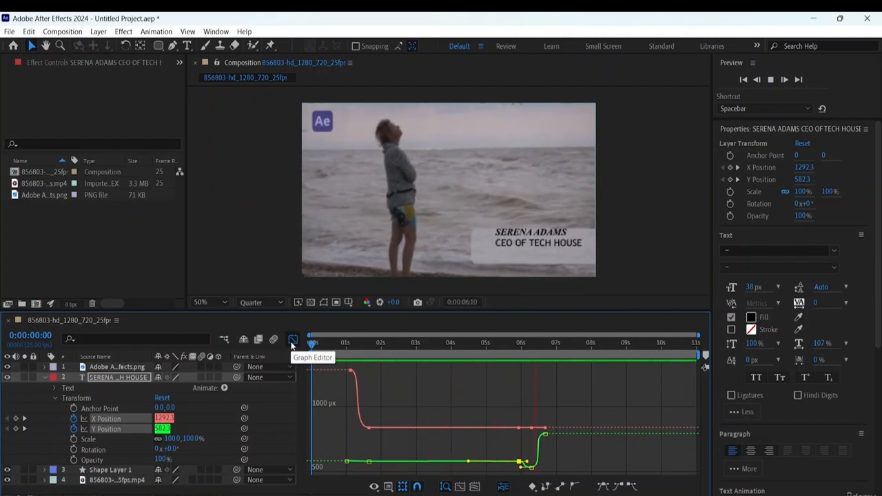
- Try easing the second Y Position keyframe, setting it to about 551.3 px and bending the curve between the first two keyframes
{"action": "left_click", "coordinate": [370, 462]}
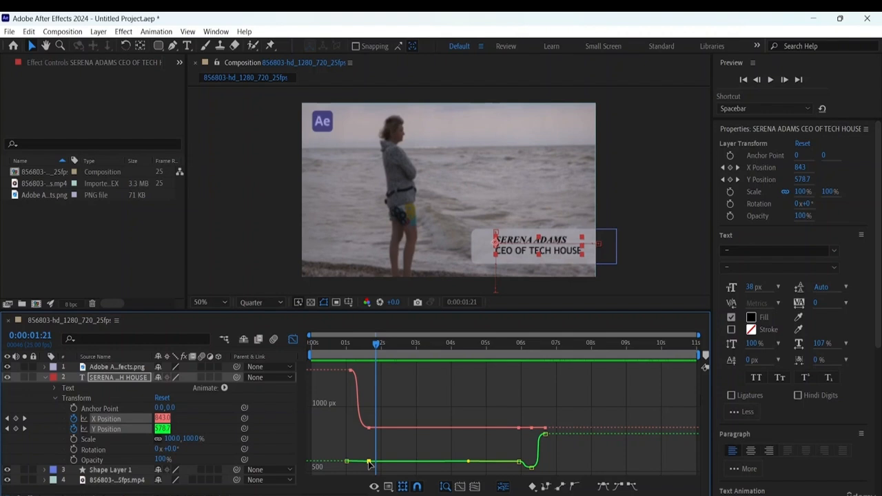
{"action": "left_click", "coordinate": [624, 486]}
{"action": "left_click_drag", "start_coordinate": [361, 463], "coordinate": [357, 458]}
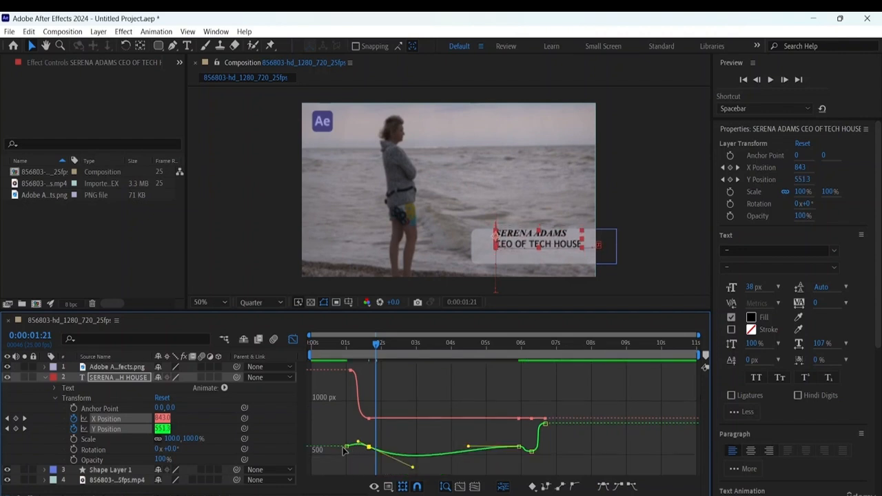
{"action": "left_click", "coordinate": [346, 446]}
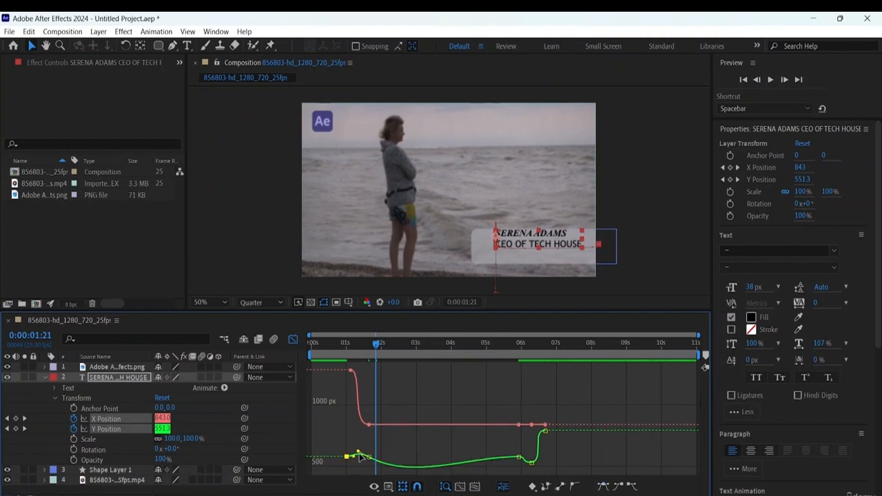
{"action": "left_click_drag", "start_coordinate": [353, 456], "coordinate": [355, 465]}
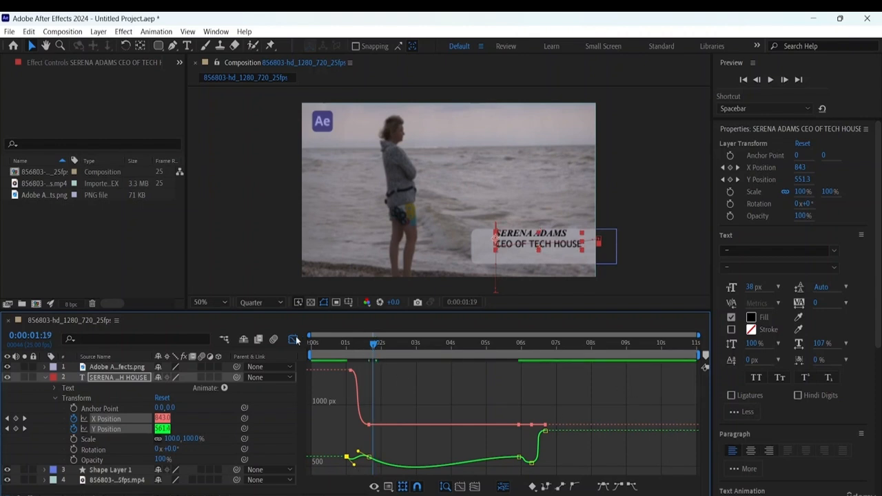
- Preview the text from the start and undo the edits to the first two Y Position keyframes
{"action": "key", "text": "Home"}
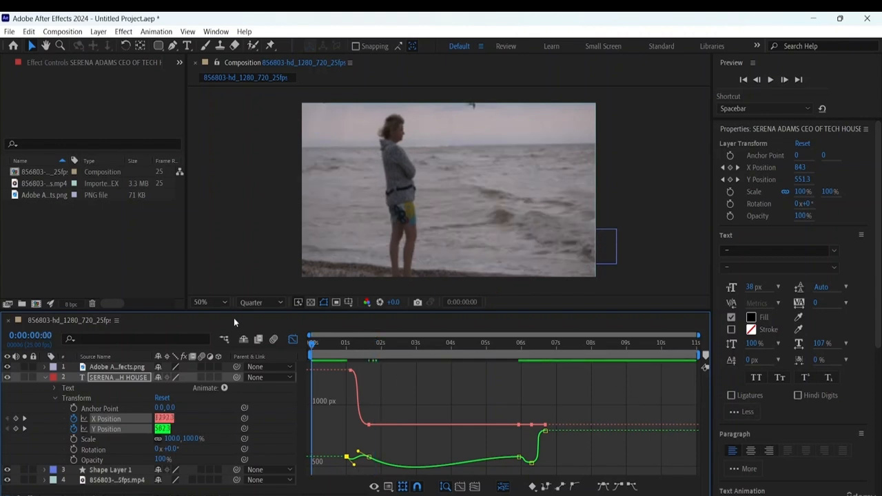
{"action": "key", "text": "space"}
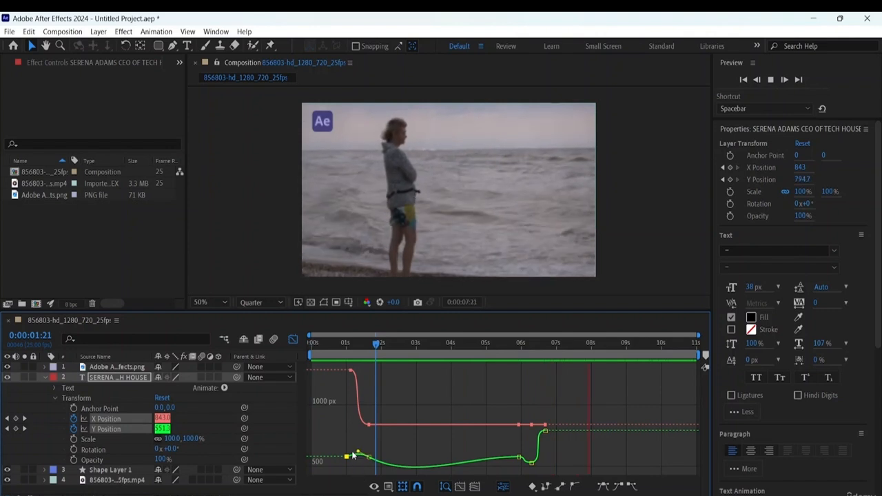
{"action": "key", "text": "ctrl+z"}
{"action": "key", "text": "ctrl+z"}
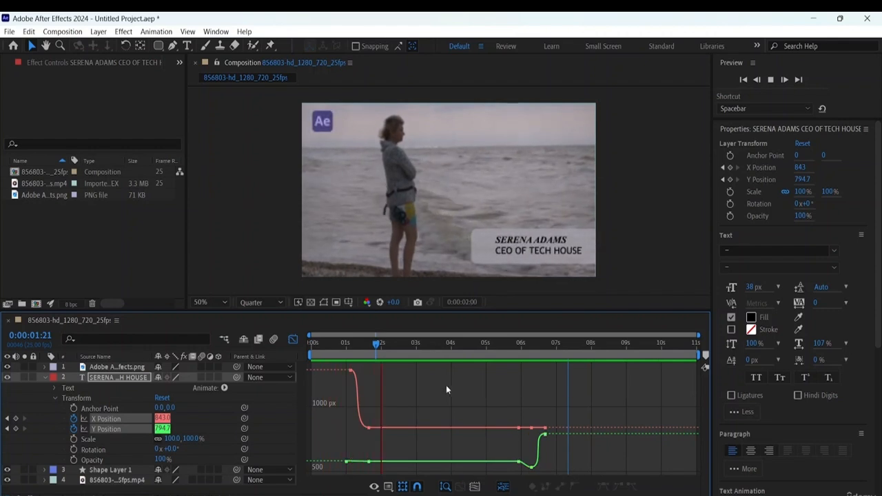
- Replay the composition from the start to check the text's entrance and exit
{"action": "key", "text": "space"}
{"action": "left_click_drag", "start_coordinate": [389, 350], "coordinate": [188, 321]}
{"action": "key", "text": "space"}
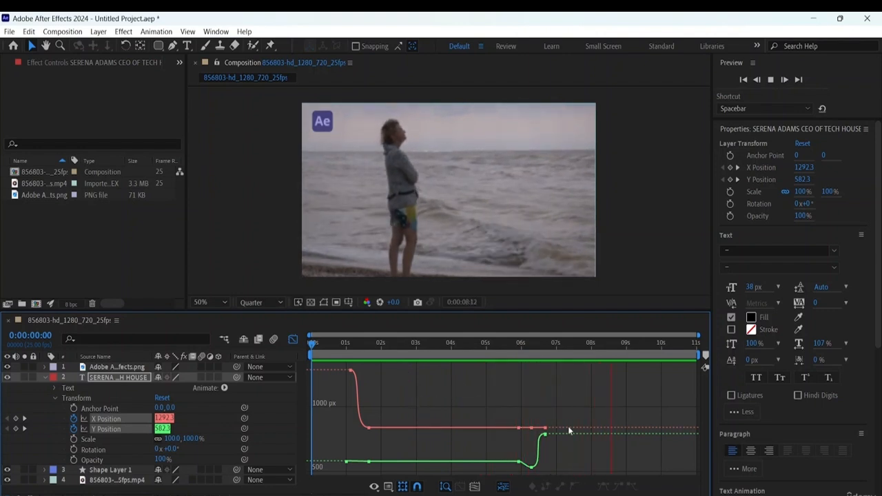
{"action": "key", "text": "space"}
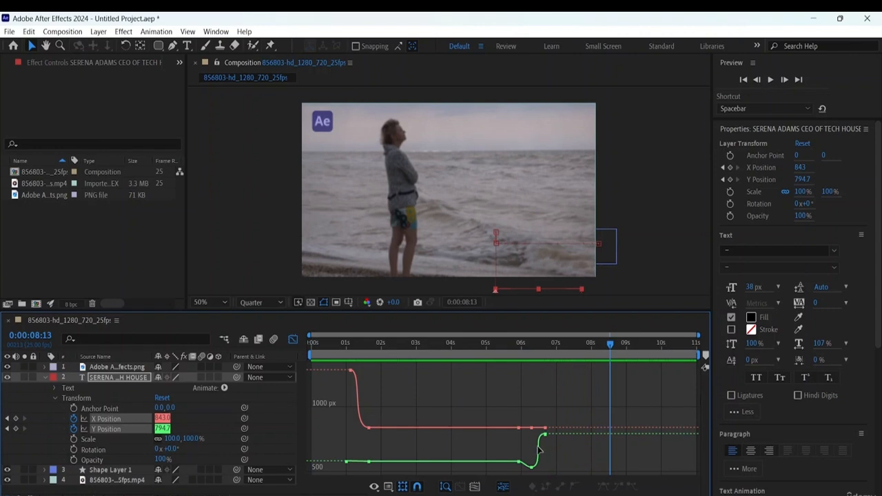
- Try moving the last Y Position keyframe to about 1218.7 px just before 7 seconds and reshaping the dip keyframe's handles
{"action": "mouse_move", "coordinate": [544, 435]}
{"action": "left_click_drag", "start_coordinate": [545, 435], "coordinate": [556, 383]}
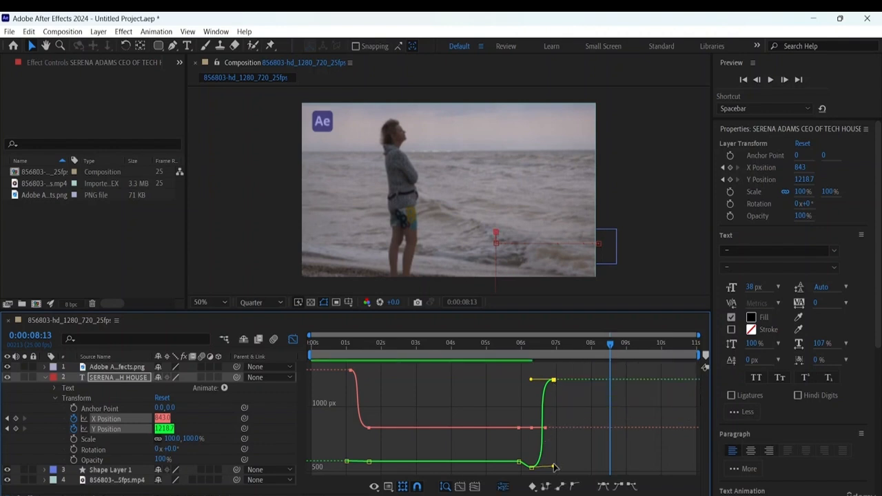
{"action": "left_click", "coordinate": [555, 468]}
{"action": "left_click_drag", "start_coordinate": [554, 469], "coordinate": [554, 465]}
{"action": "mouse_move", "coordinate": [526, 470]}
{"action": "left_mouse_down"}
{"action": "mouse_move", "coordinate": [508, 454]}
{"action": "mouse_move", "coordinate": [521, 449]}
{"action": "mouse_move", "coordinate": [535, 461]}
{"action": "mouse_move", "coordinate": [519, 470]}
{"action": "mouse_move", "coordinate": [530, 461]}
{"action": "left_mouse_up"}
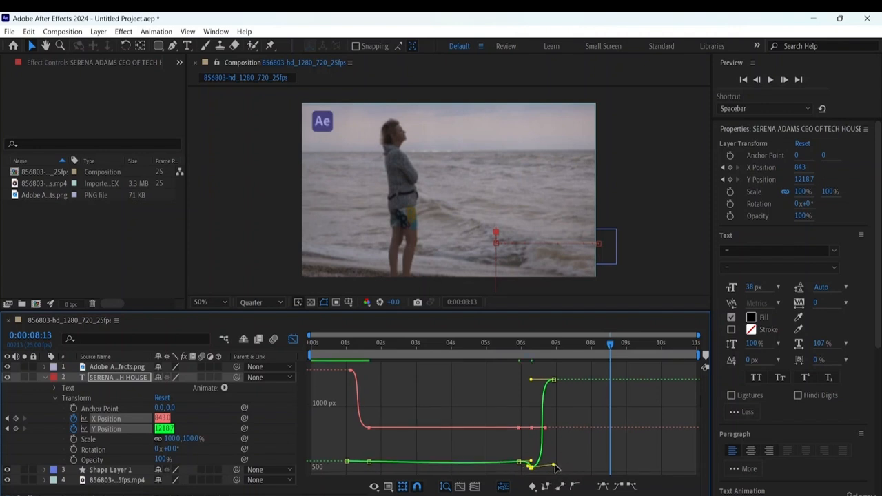
{"action": "left_click_drag", "start_coordinate": [555, 468], "coordinate": [570, 471]}
- Play from about 0:00:01:20 through the text's exit to preview the reshaped Y Position curve
{"action": "left_click_drag", "start_coordinate": [609, 348], "coordinate": [375, 345]}
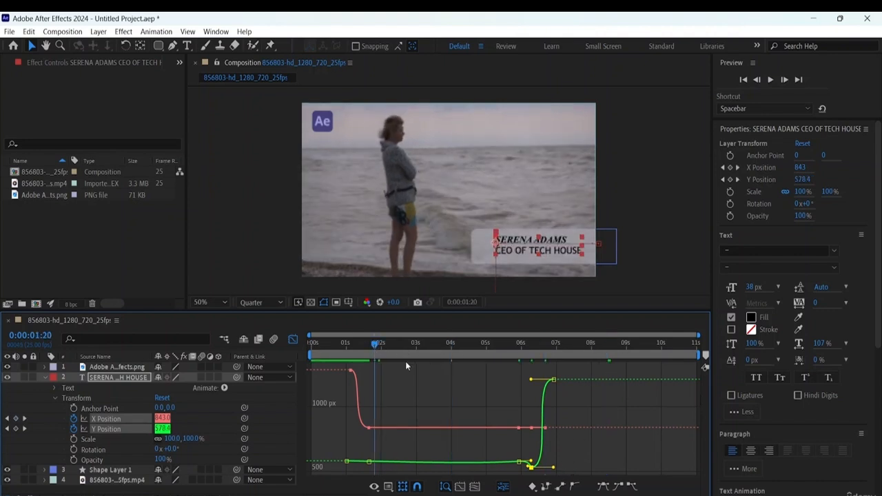
{"action": "key", "text": "space"}
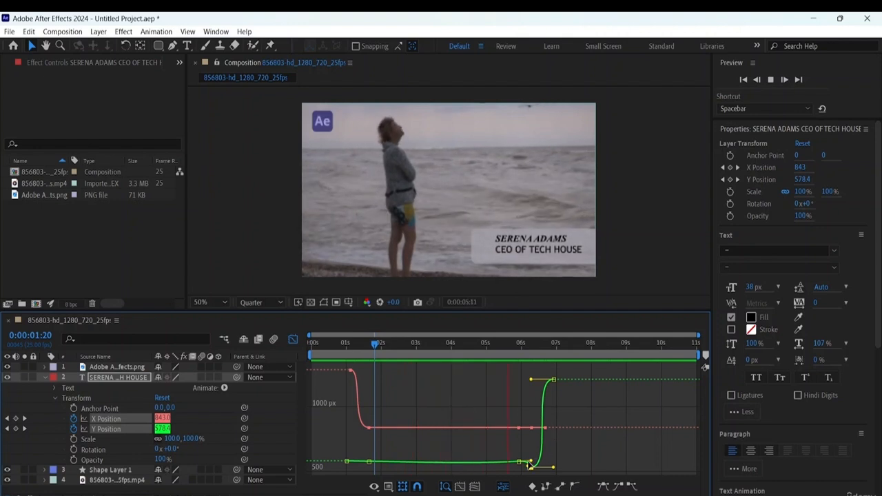
{"action": "key", "text": "space"}
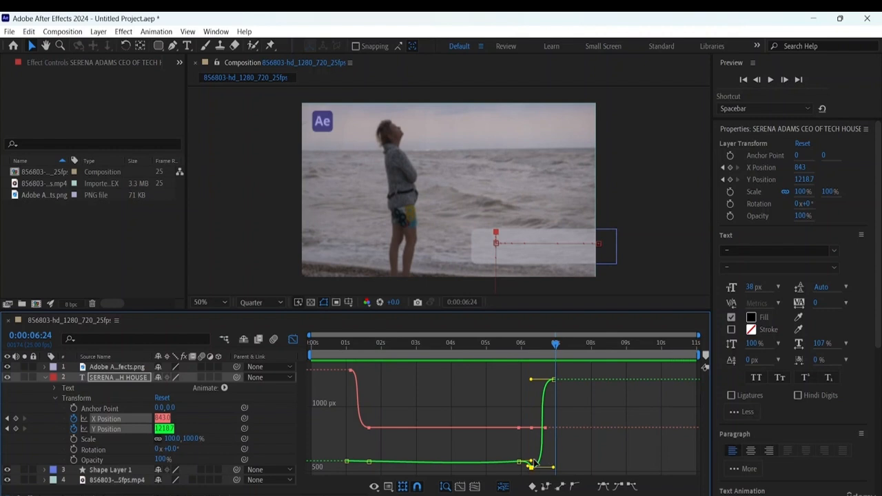
- Undo the recent ease adjustments and the move of the last Y Position keyframe
{"action": "left_click", "coordinate": [520, 461]}
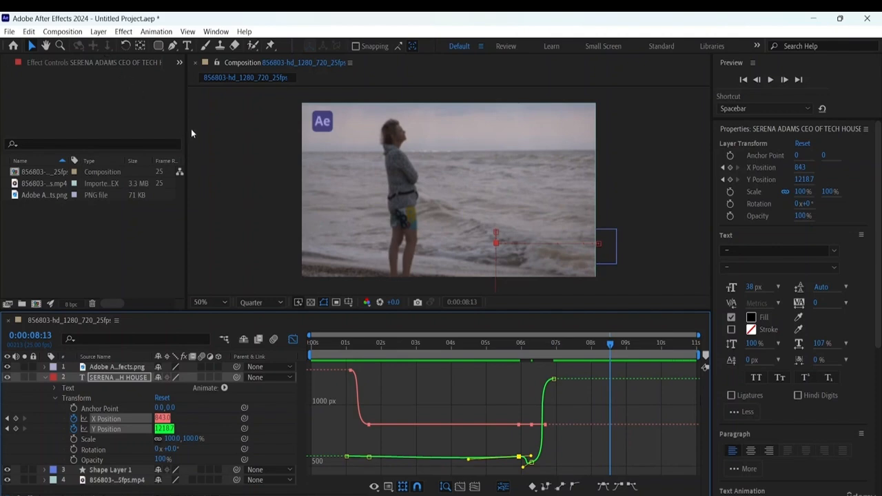
{"action": "left_click", "coordinate": [28, 31]}
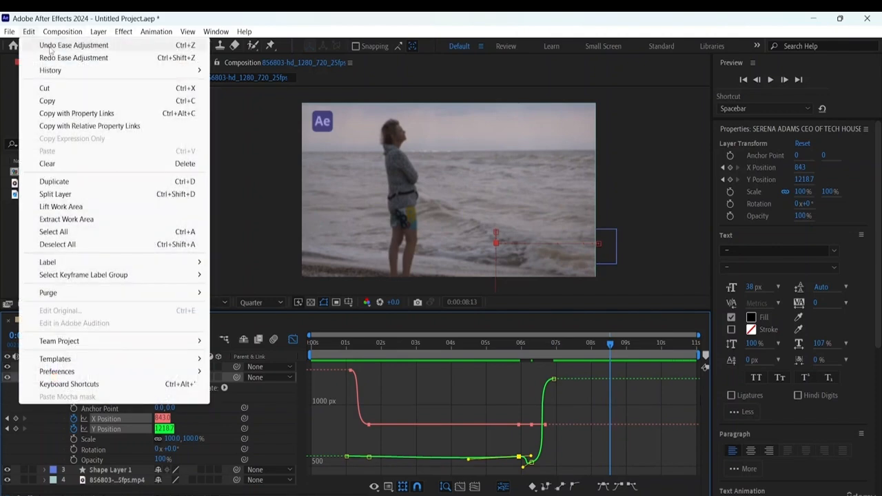
{"action": "left_click", "coordinate": [51, 45]}
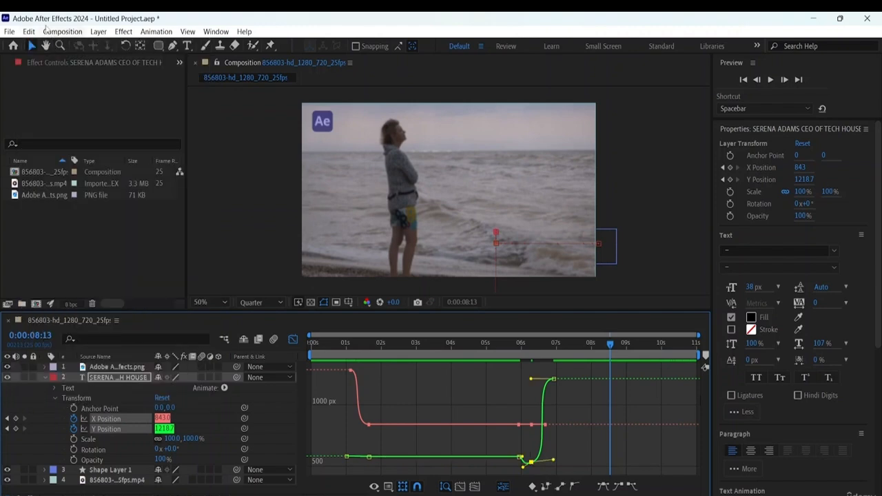
{"action": "left_click", "coordinate": [27, 32]}
{"action": "left_click", "coordinate": [52, 46]}
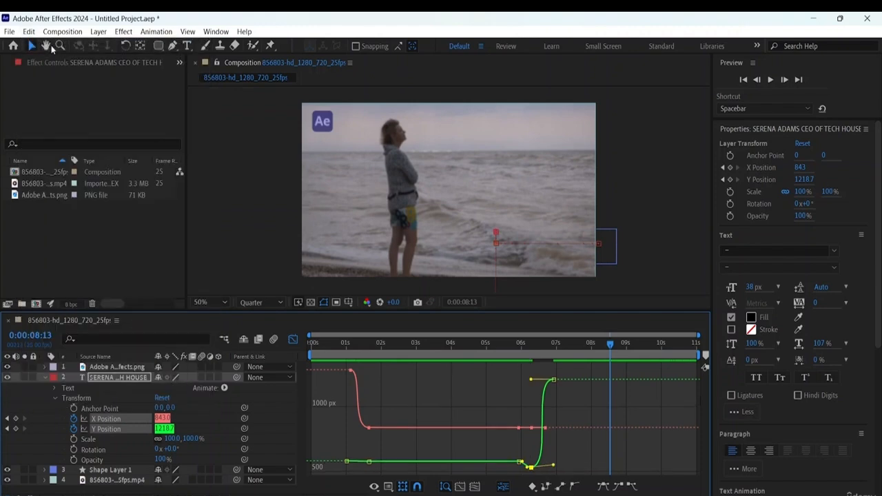
{"action": "left_click", "coordinate": [30, 33]}
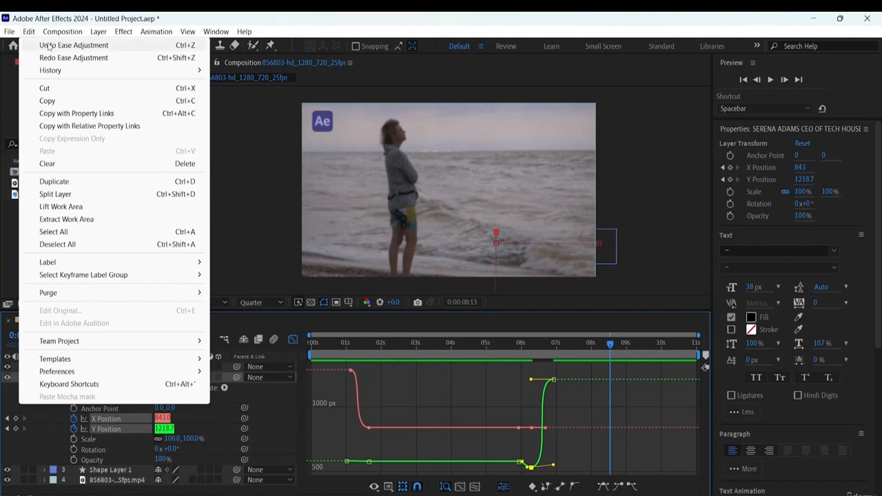
{"action": "left_click", "coordinate": [48, 45]}
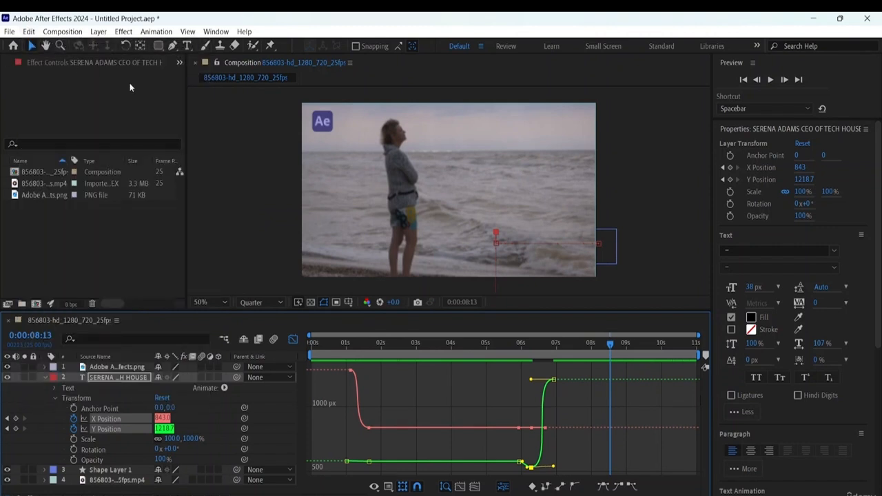
{"action": "key", "text": "ctrl+z"}
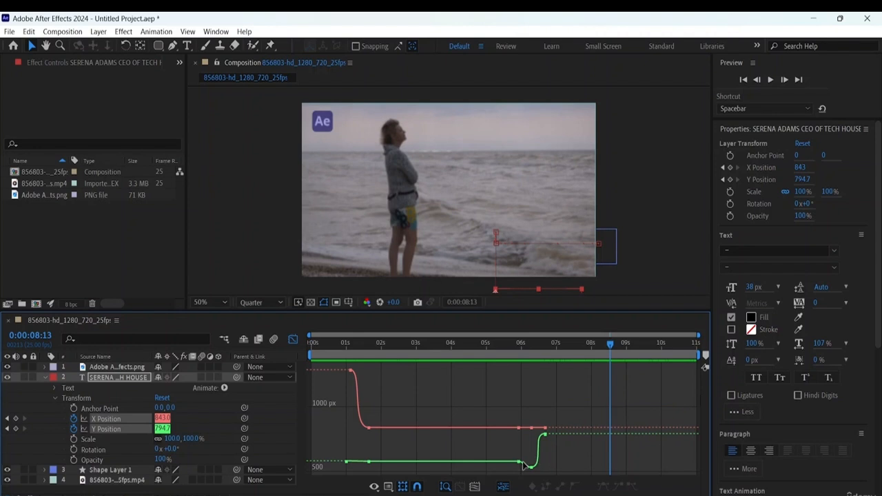
- Move the last Y Position keyframe to about 1218.7 px at roughly 7 seconds
{"action": "mouse_move", "coordinate": [545, 435]}
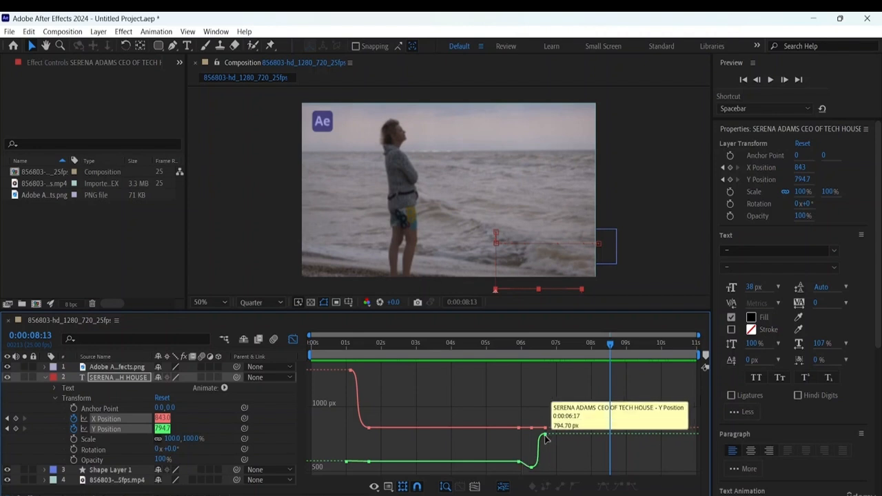
{"action": "left_click", "coordinate": [545, 436]}
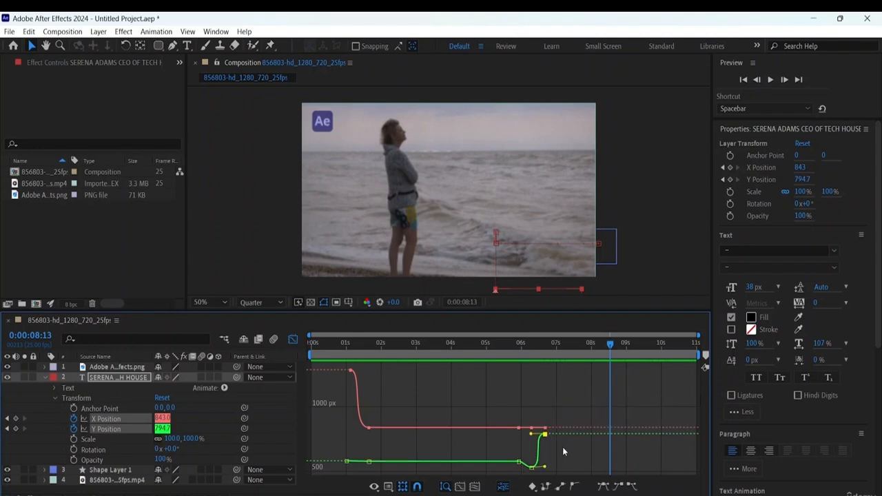
{"action": "left_click_drag", "start_coordinate": [545, 434], "coordinate": [556, 381]}
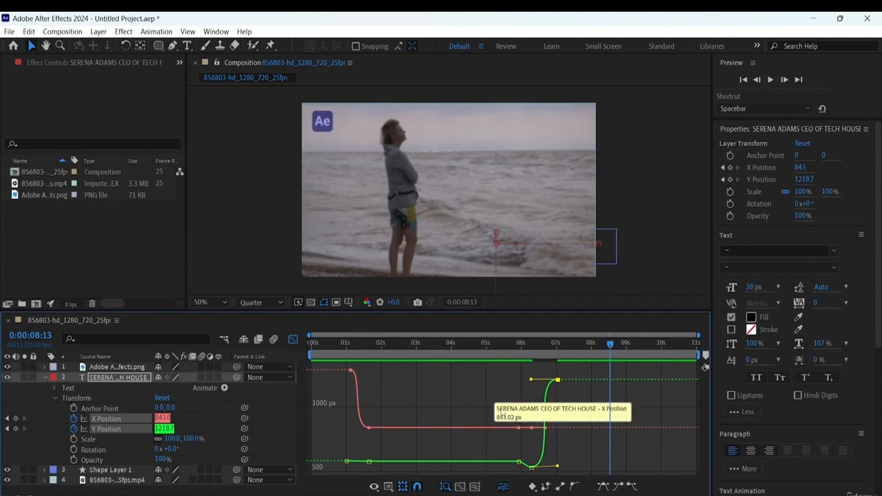
- Play the composition from 0:00:04:00 to preview the text's exit
{"action": "left_click_drag", "start_coordinate": [607, 348], "coordinate": [451, 344]}
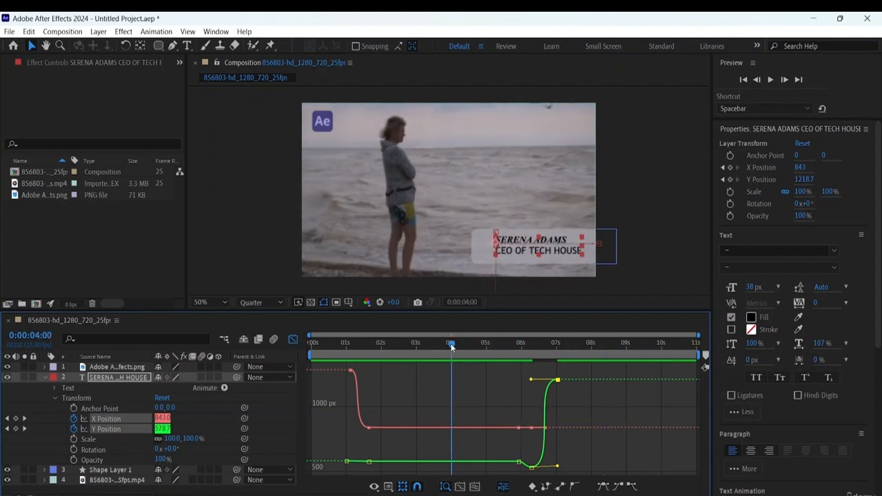
{"action": "key", "text": "space"}
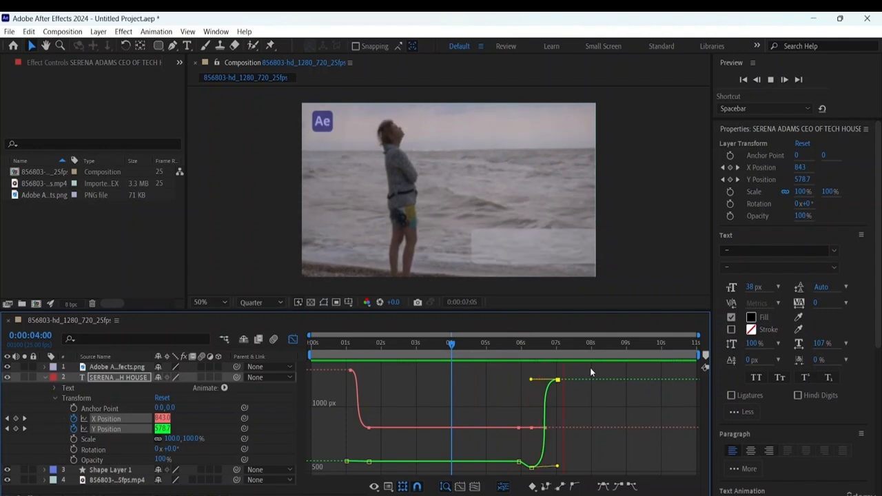
{"action": "key", "text": "space"}
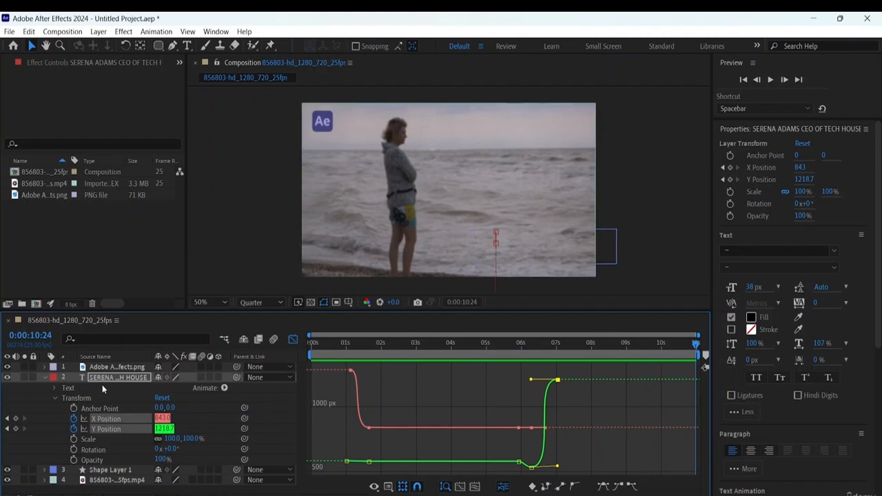
- Collapse the text layer's properties and switch the graph editor back to the layer bar view
{"action": "left_click", "coordinate": [44, 377]}
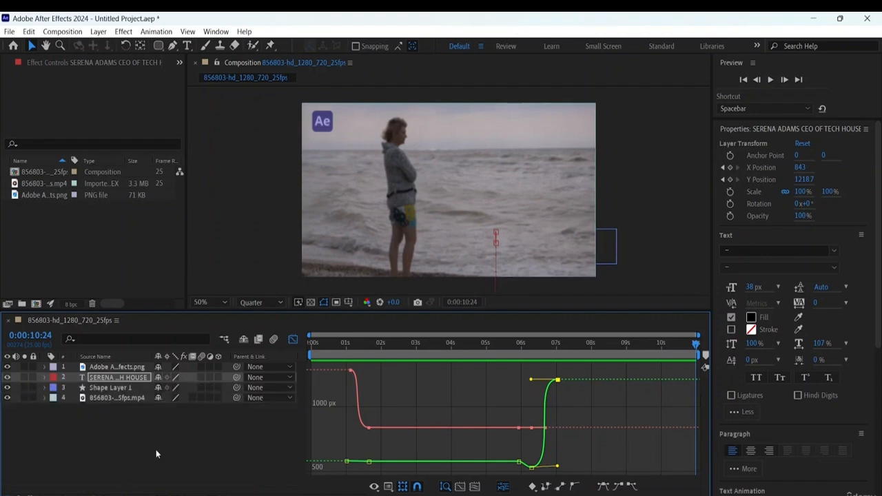
{"action": "left_click", "coordinate": [293, 339]}
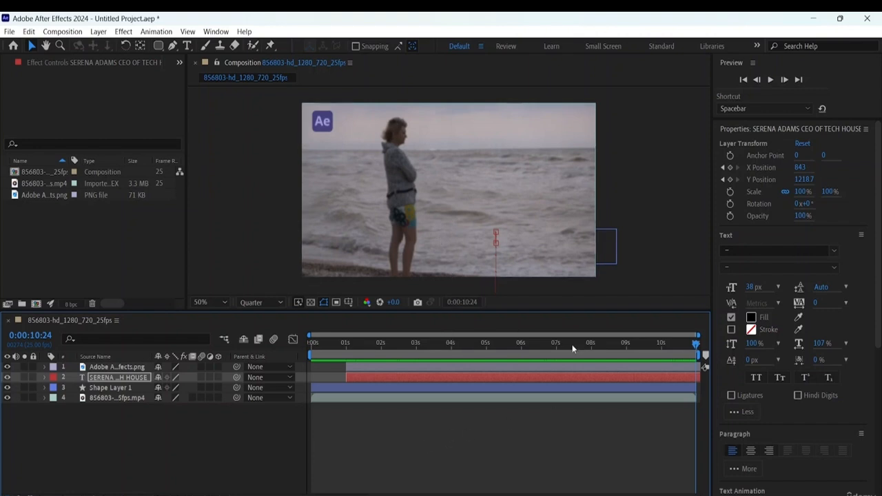
- Import the audio file powerful-beat-121791.mp3 from the After Effects resource folder into the project
{"action": "right_click", "coordinate": [92, 208]}
{"action": "mouse_move", "coordinate": [140, 269]}
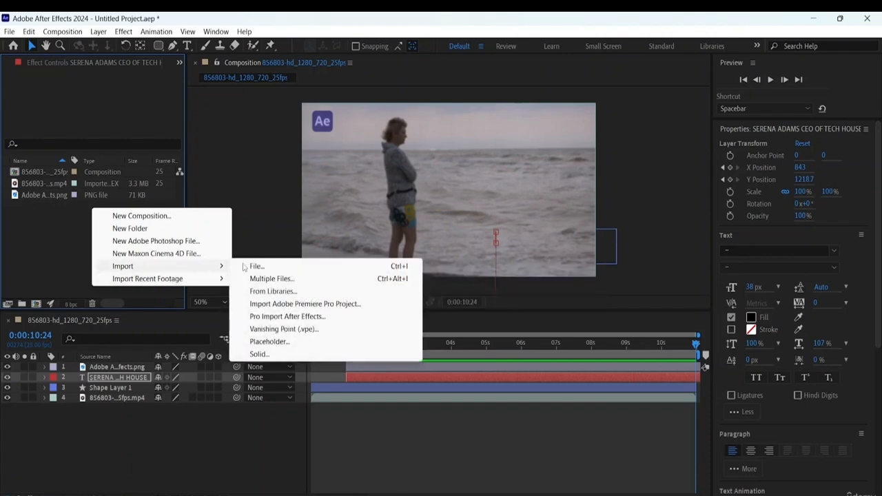
{"action": "left_click", "coordinate": [266, 262]}
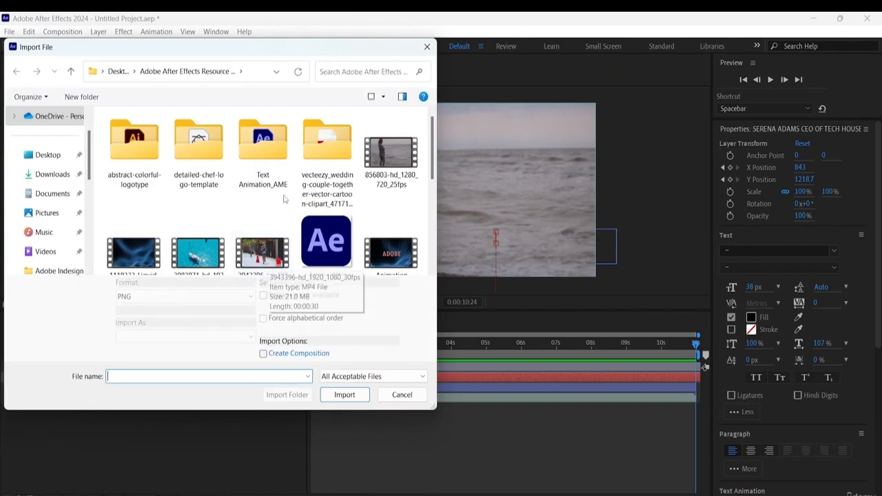
{"action": "scroll", "coordinate": [276, 187], "scroll_direction": "down", "scroll_amount": 5}
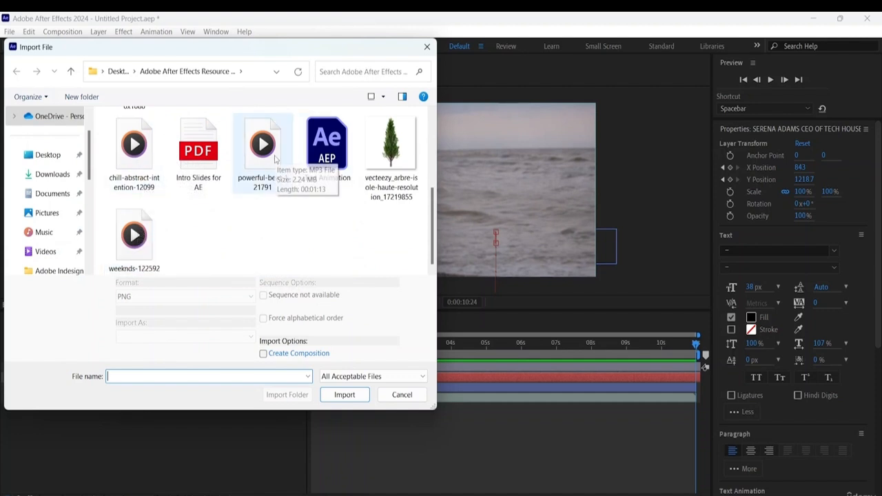
{"action": "double_click", "coordinate": [268, 161]}
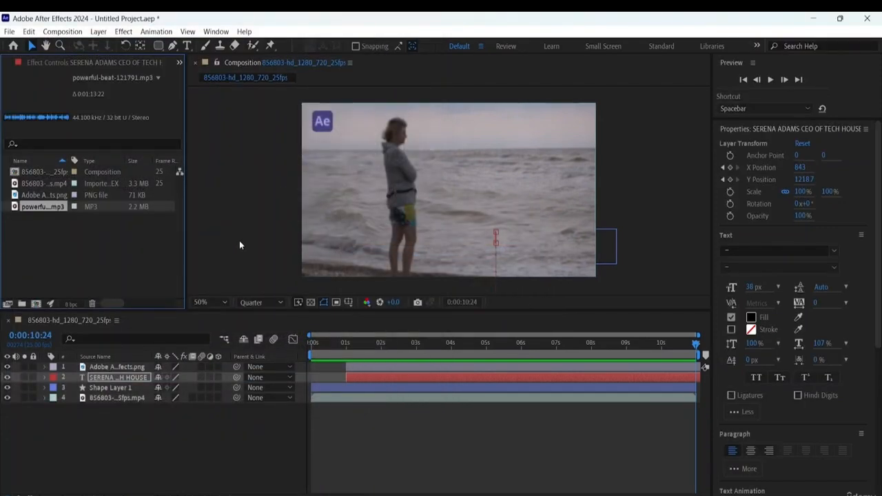
{"action": "right_click", "coordinate": [32, 210]}
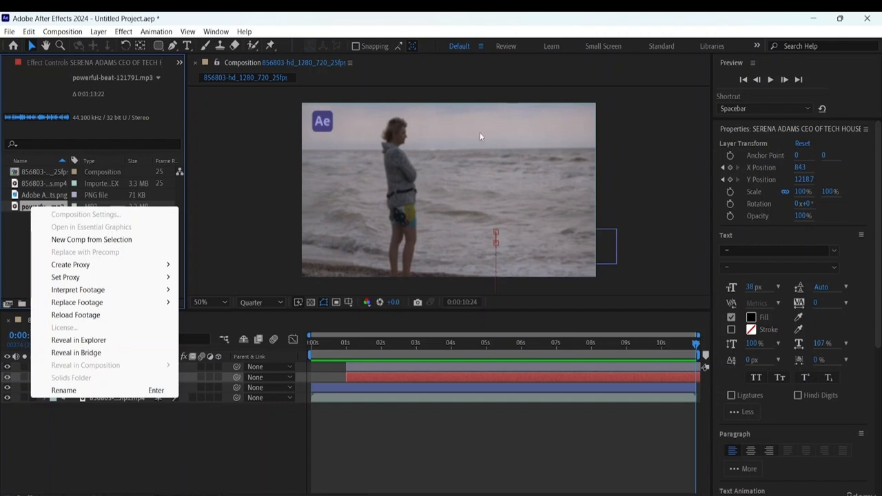
{"action": "left_click", "coordinate": [20, 256]}
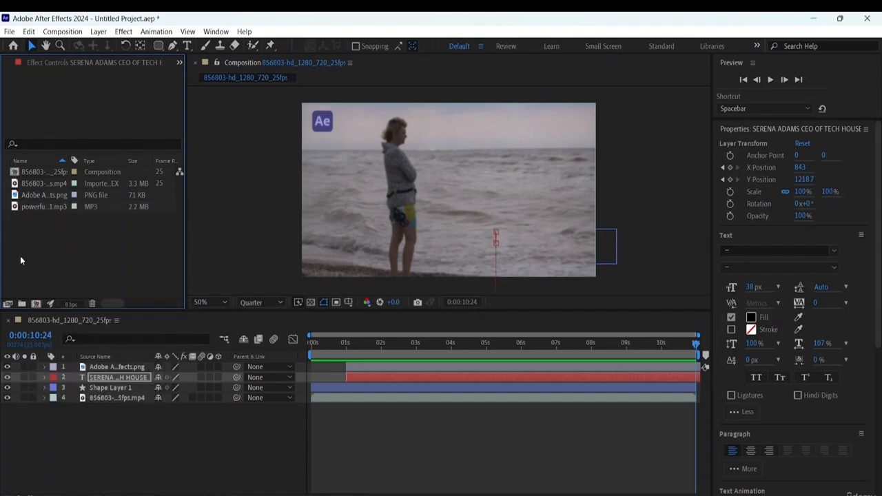
{"action": "double_click", "coordinate": [20, 256]}
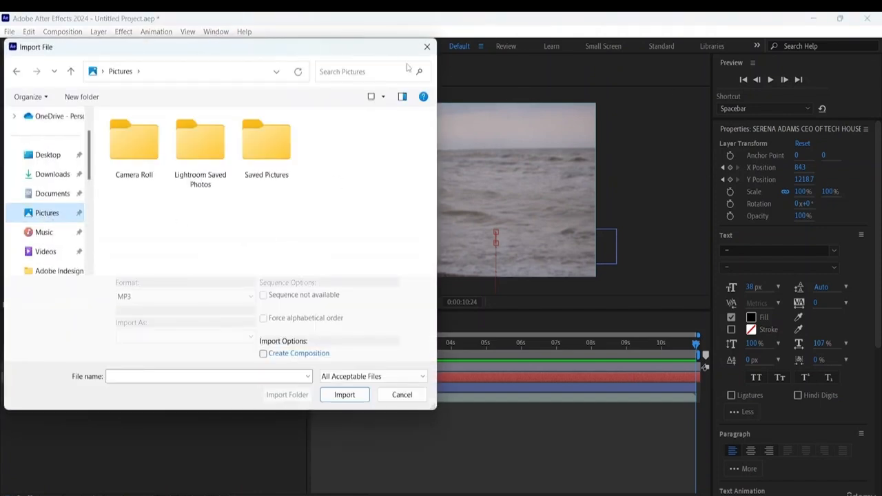
{"action": "left_click", "coordinate": [426, 47]}
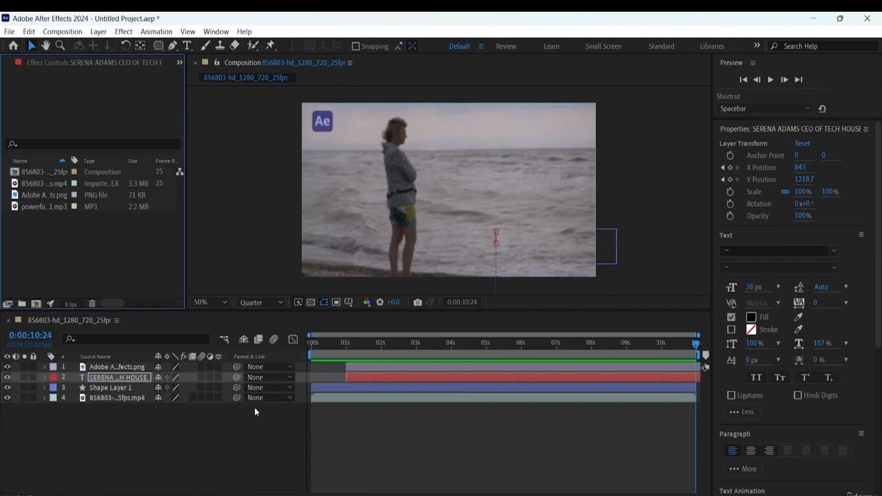
- Add powerful-beat-121791.mp3 to the composition as the lowest layer, beneath the video
{"action": "left_click", "coordinate": [48, 207]}
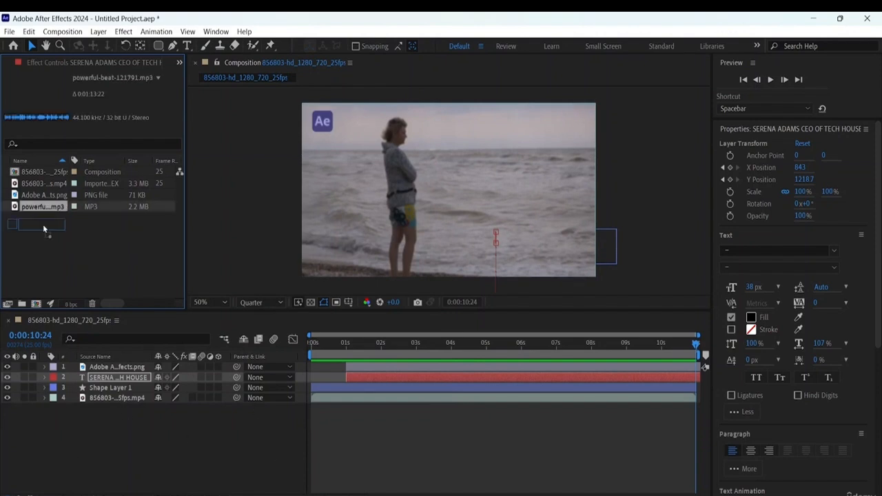
{"action": "left_click_drag", "start_coordinate": [43, 224], "coordinate": [84, 409]}
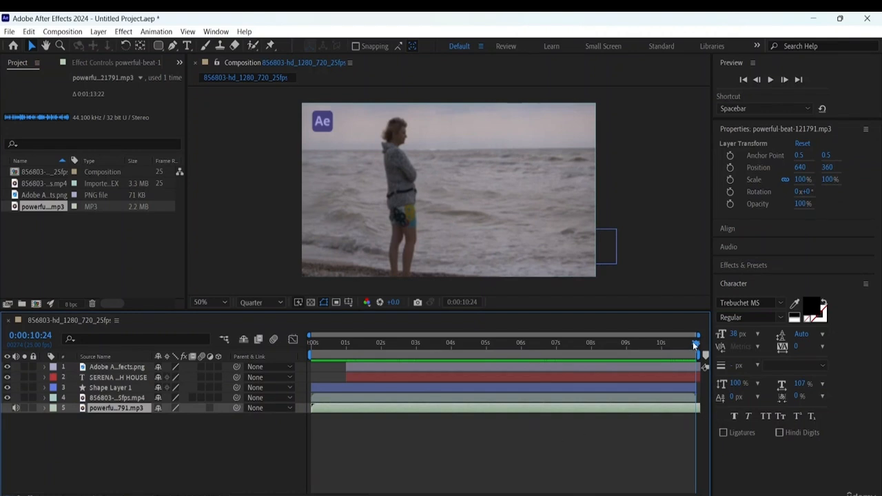
- Play the composition from 0:00:00:00 to about 7 seconds to hear the added music
{"action": "left_click_drag", "start_coordinate": [694, 346], "coordinate": [851, 347]}
{"action": "left_click_drag", "start_coordinate": [629, 353], "coordinate": [214, 343]}
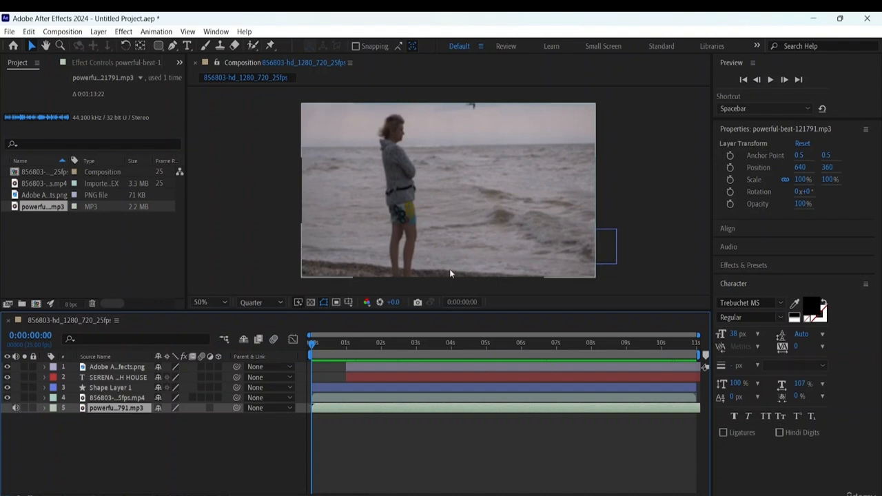
{"action": "key", "text": "space"}
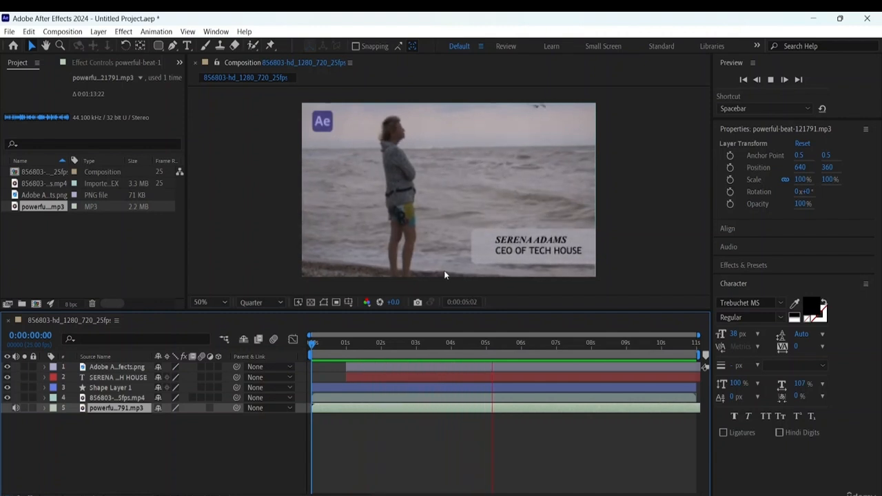
{"action": "key", "text": "space"}
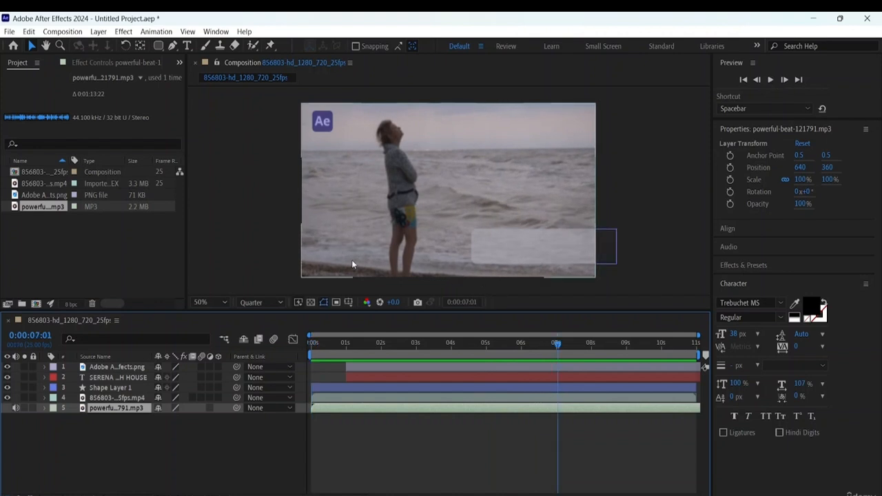
- Reveal the music layer's audio properties and start keyframing Audio Levels at 0:00:00:00
{"action": "left_click", "coordinate": [44, 408]}
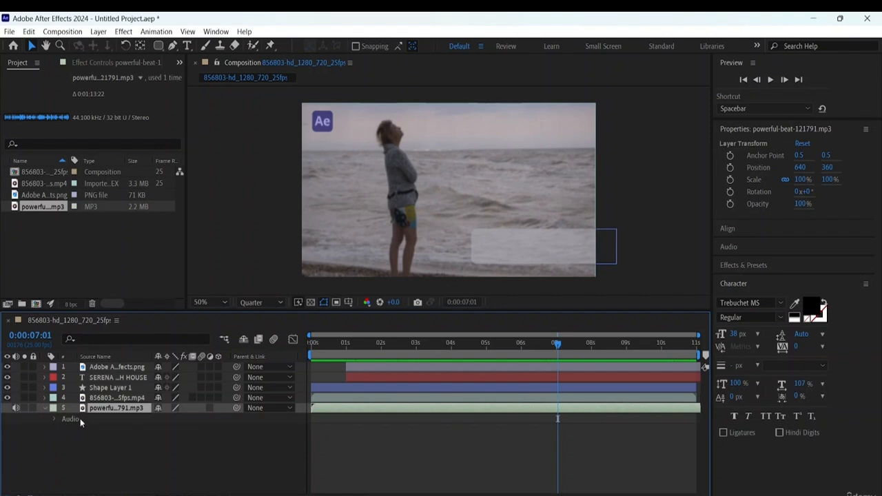
{"action": "left_click", "coordinate": [54, 419]}
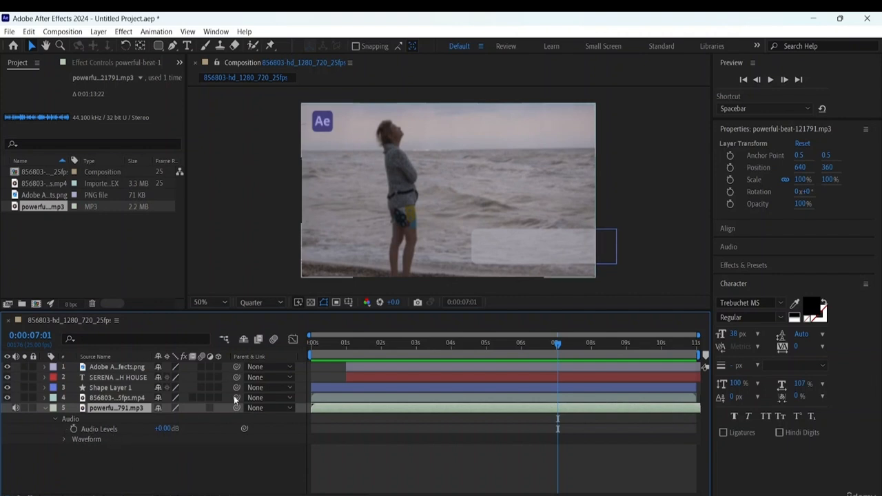
{"action": "left_click_drag", "start_coordinate": [557, 346], "coordinate": [288, 342]}
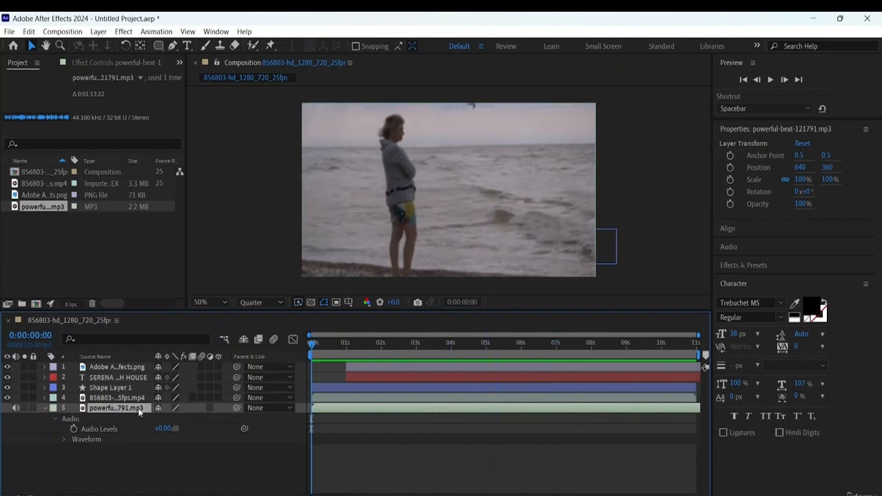
{"action": "left_click", "coordinate": [74, 430]}
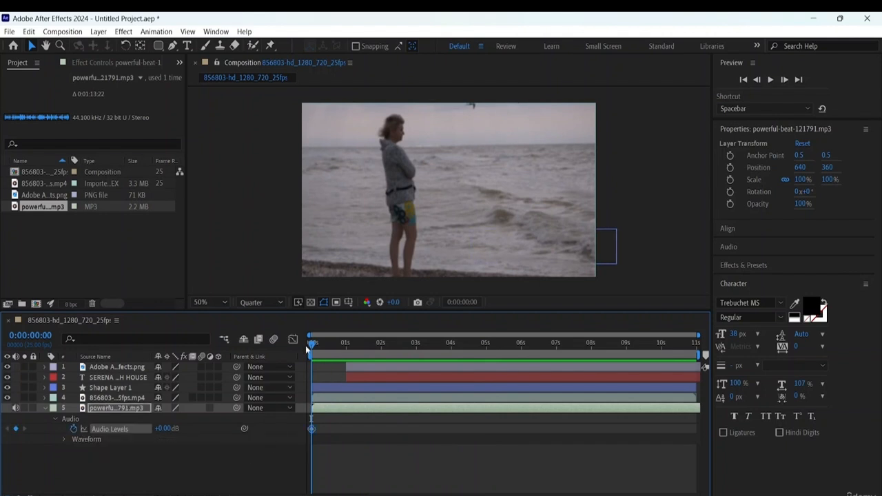
- Keyframe the music layer's Audio Levels at +5 dB at 0:00:01:14
{"action": "left_click_drag", "start_coordinate": [313, 344], "coordinate": [366, 358]}
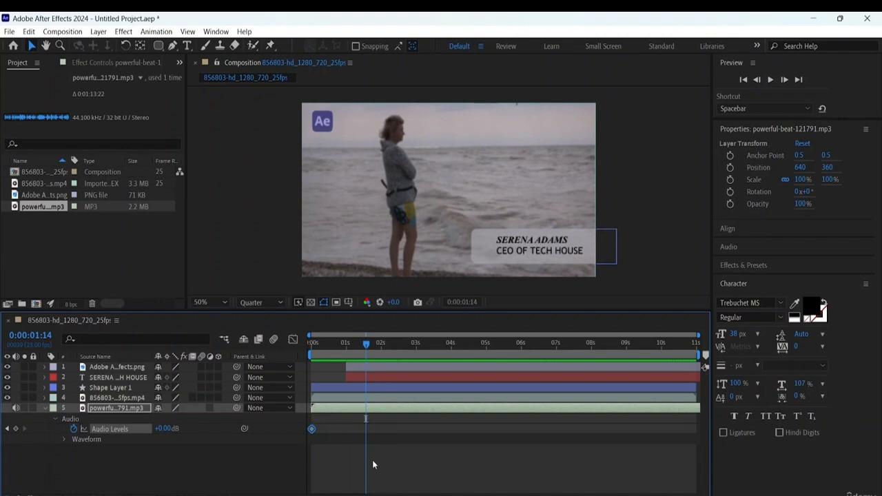
{"action": "left_click", "coordinate": [166, 429]}
{"action": "left_click", "coordinate": [165, 428]}
{"action": "type", "text": "12"}
{"action": "key", "text": "Return"}
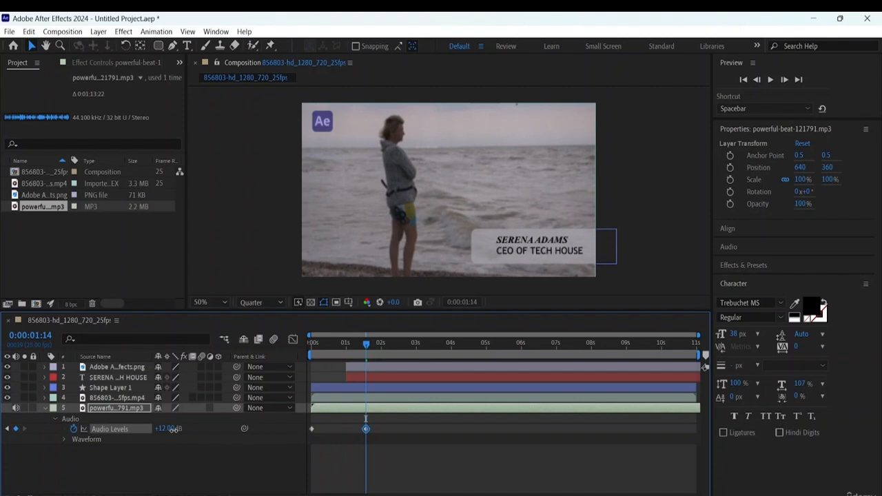
{"action": "left_click_drag", "start_coordinate": [172, 428], "coordinate": [169, 431]}
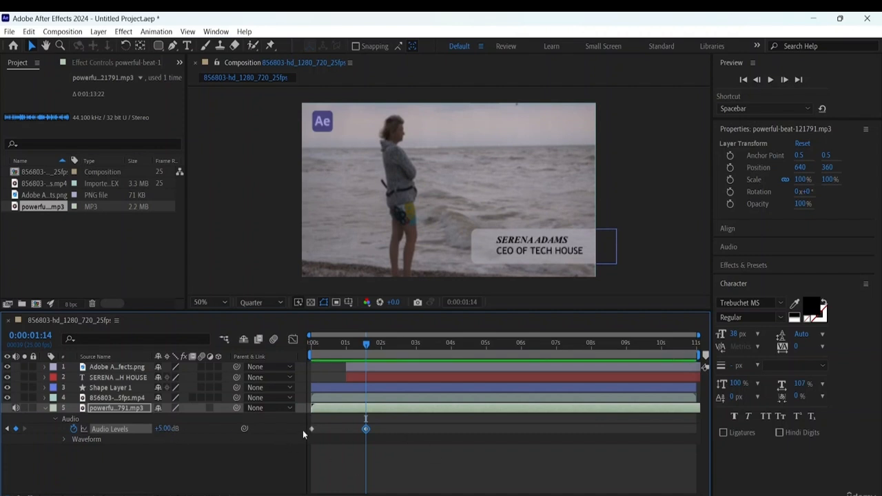
- Set the first Audio Levels keyframe at 0:00:00:00 to -25 dB and preview the fade-in
{"action": "left_click", "coordinate": [311, 429]}
{"action": "left_click_drag", "start_coordinate": [367, 346], "coordinate": [246, 341]}
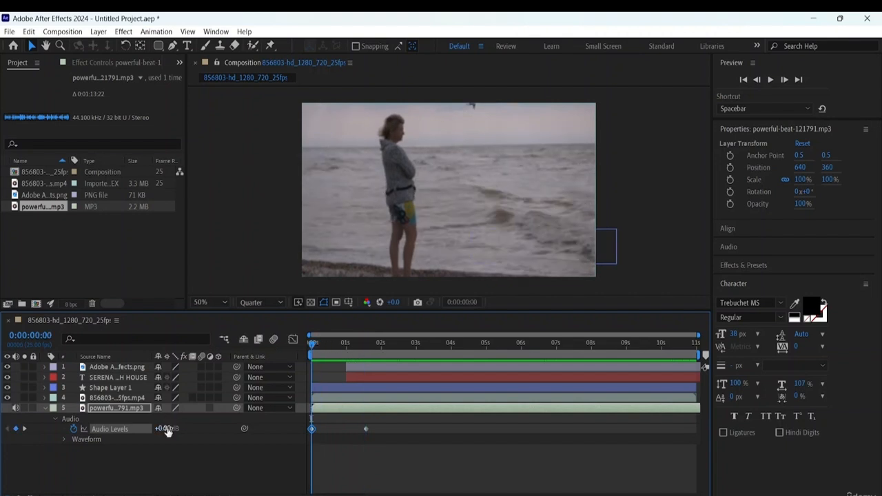
{"action": "left_click_drag", "start_coordinate": [166, 431], "coordinate": [153, 429]}
{"action": "key", "text": "space"}
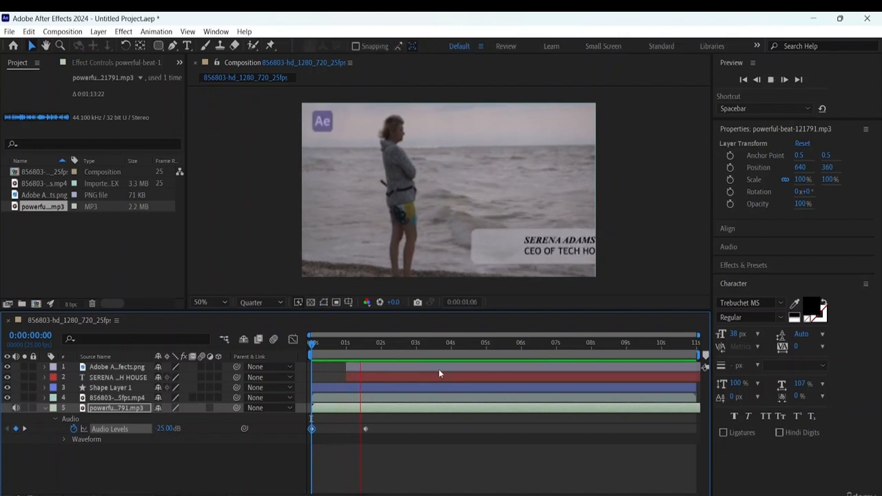
{"action": "key", "text": "space"}
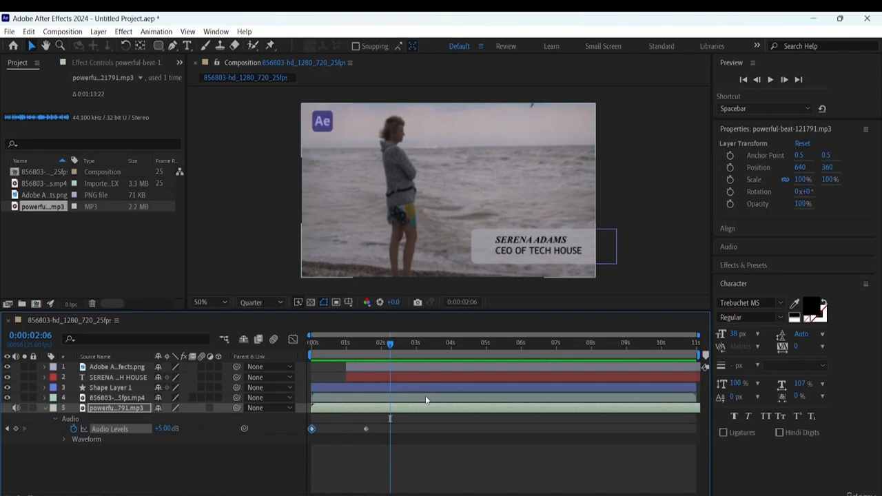
- Fade the music out by holding +5 dB with an Audio Levels keyframe at 0:00:09:12 and lowering the level at 0:00:10:24
{"action": "left_click", "coordinate": [365, 429]}
{"action": "mouse_move", "coordinate": [390, 344]}
{"action": "left_mouse_down"}
{"action": "mouse_move", "coordinate": [655, 373]}
{"action": "mouse_move", "coordinate": [647, 371]}
{"action": "left_mouse_up"}
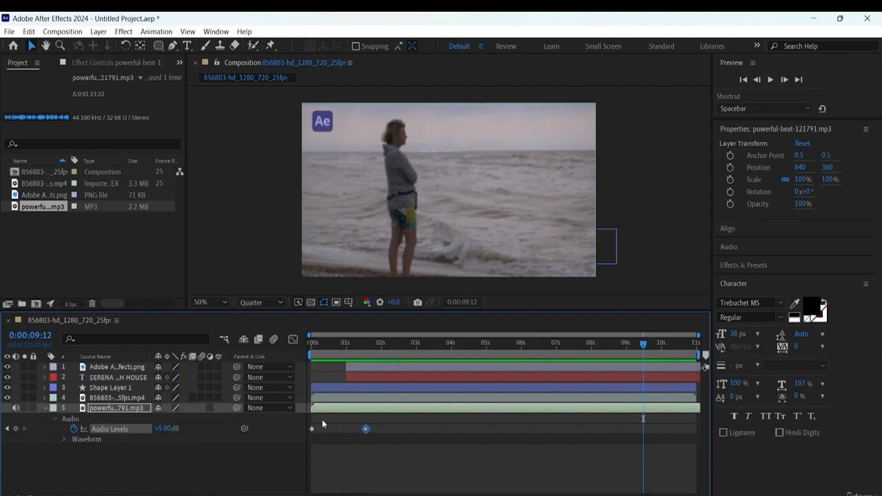
{"action": "mouse_move", "coordinate": [312, 428]}
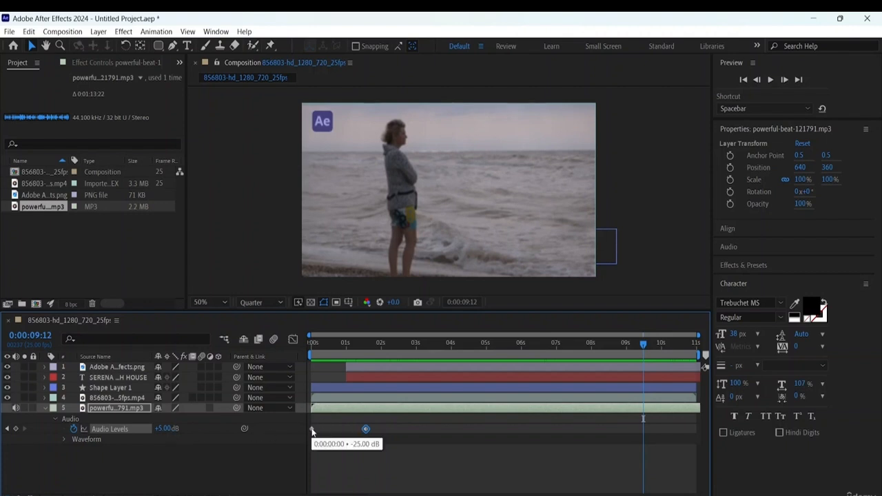
{"action": "mouse_move", "coordinate": [366, 430]}
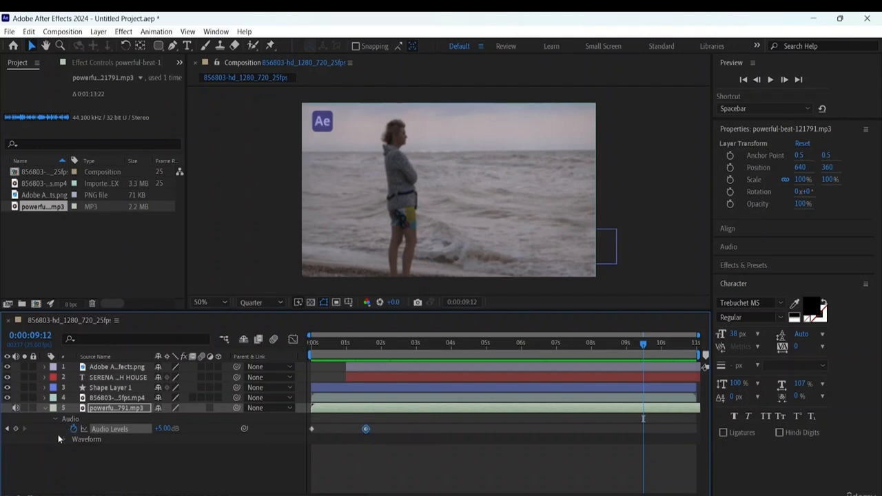
{"action": "left_click", "coordinate": [16, 428]}
{"action": "left_click_drag", "start_coordinate": [646, 342], "coordinate": [698, 343]}
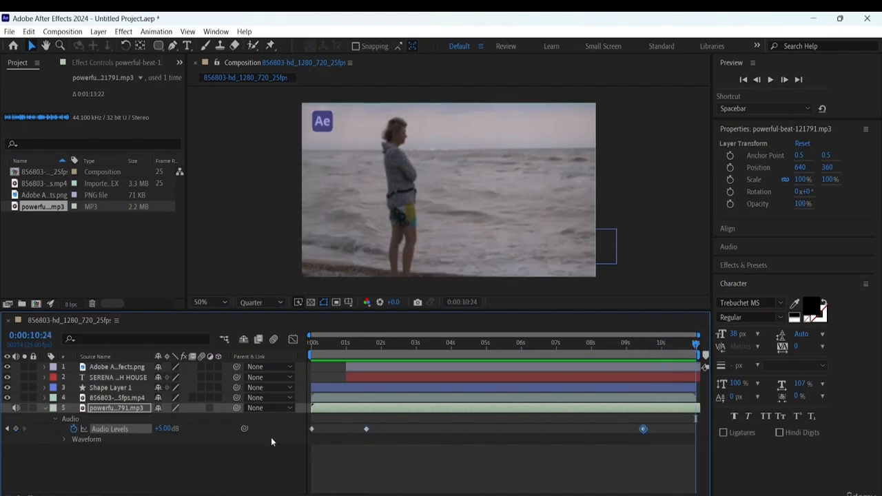
{"action": "mouse_move", "coordinate": [170, 432]}
{"action": "left_mouse_down"}
{"action": "mouse_move", "coordinate": [148, 433]}
{"action": "mouse_move", "coordinate": [158, 434]}
{"action": "left_mouse_up"}
- Adjust the system volume and play the composition from the start to hear the music's fade-in and fade-out
{"action": "left_click_drag", "start_coordinate": [696, 345], "coordinate": [254, 354]}
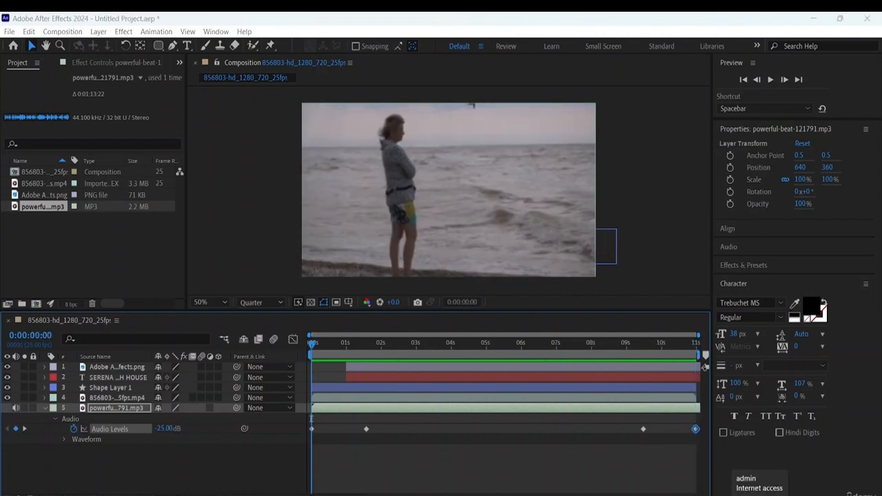
{"action": "left_click", "coordinate": [759, 493]}
{"action": "left_click", "coordinate": [766, 446]}
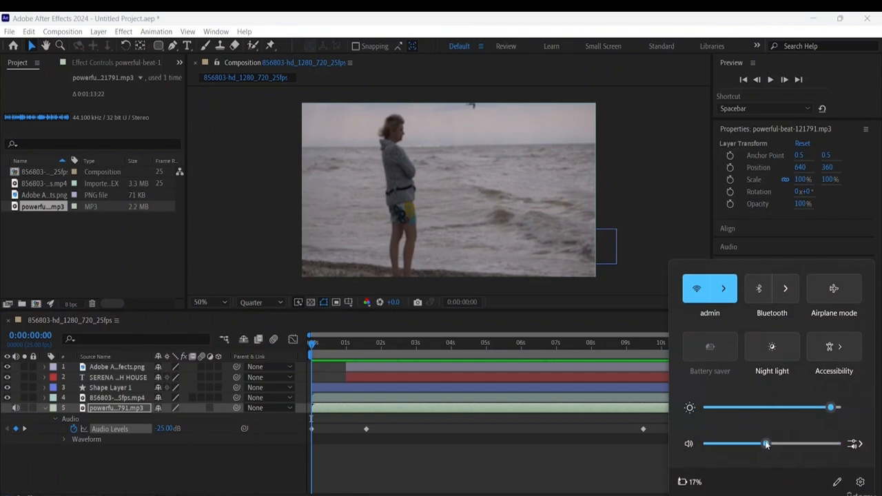
{"action": "left_click", "coordinate": [596, 462]}
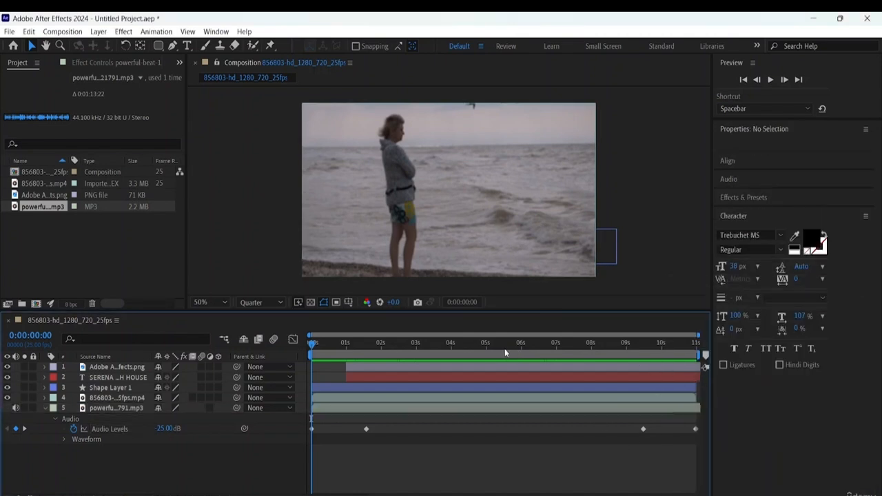
{"action": "key", "text": "space"}
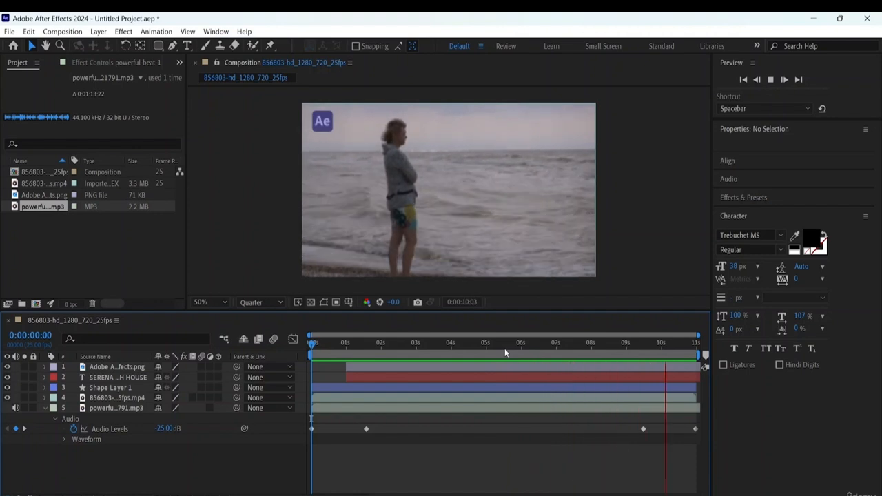
{"action": "key", "text": "space"}
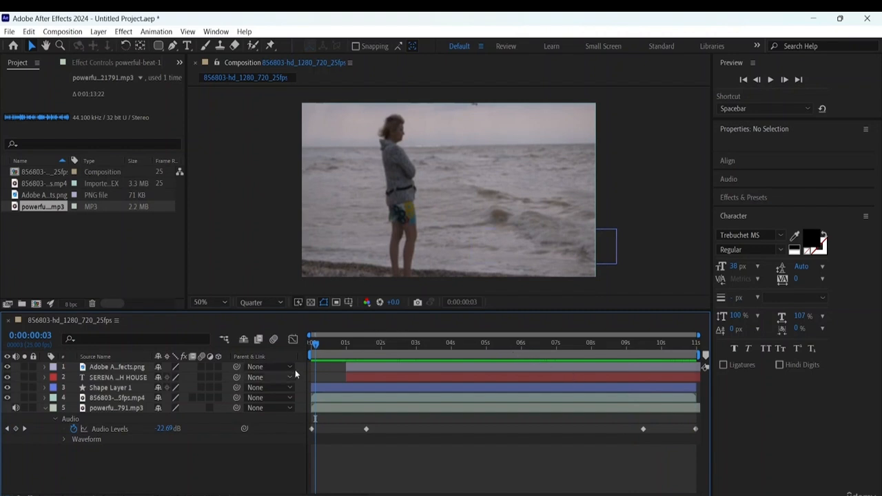
- Return to 0:00:00:00, display the music layer's waveform and enlarge the timeline area to show it fully
{"action": "key", "text": "Home"}
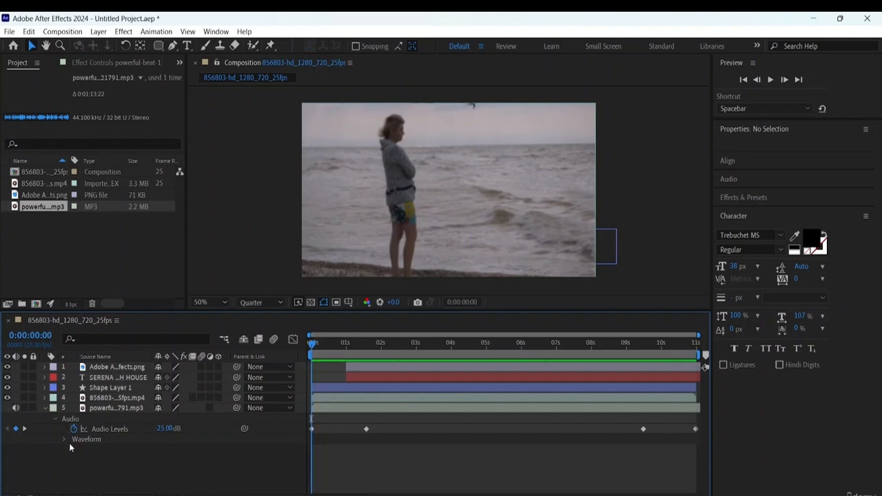
{"action": "left_click", "coordinate": [66, 440]}
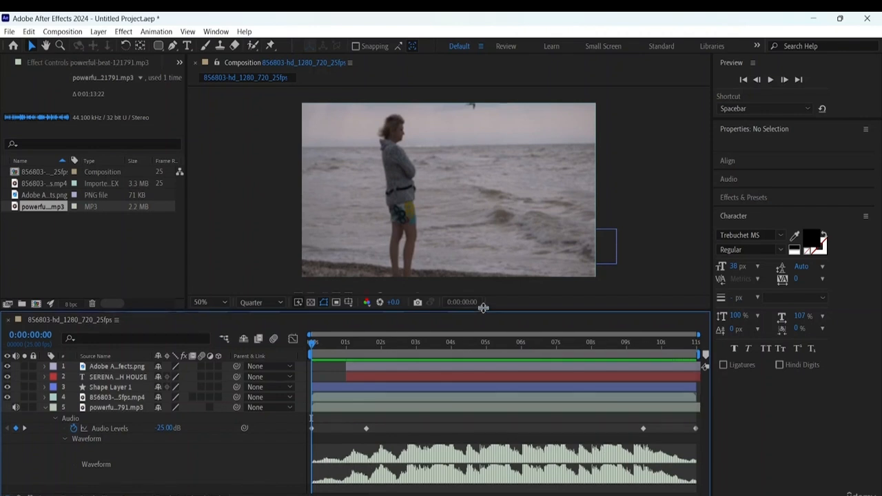
{"action": "left_click_drag", "start_coordinate": [485, 311], "coordinate": [485, 249]}
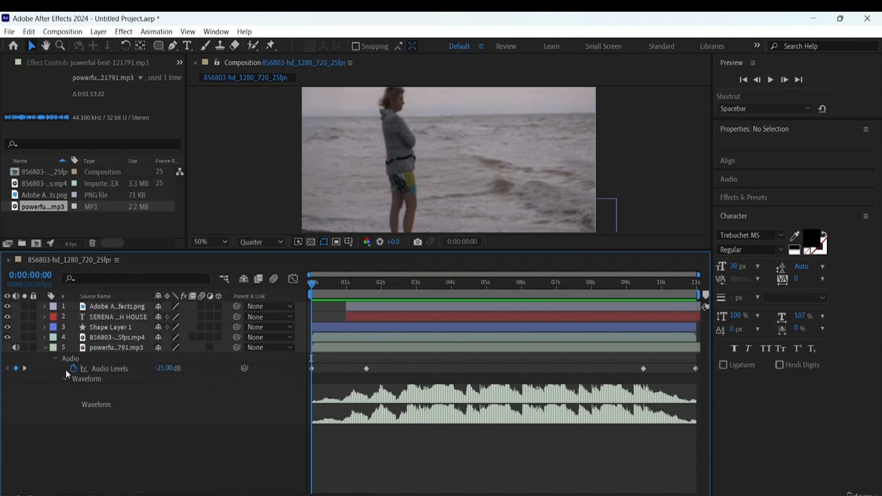
- Check the title text layer's transform keyframes and go through the music's Audio Levels keyframes up to 0:00:09:12
{"action": "left_click", "coordinate": [45, 317]}
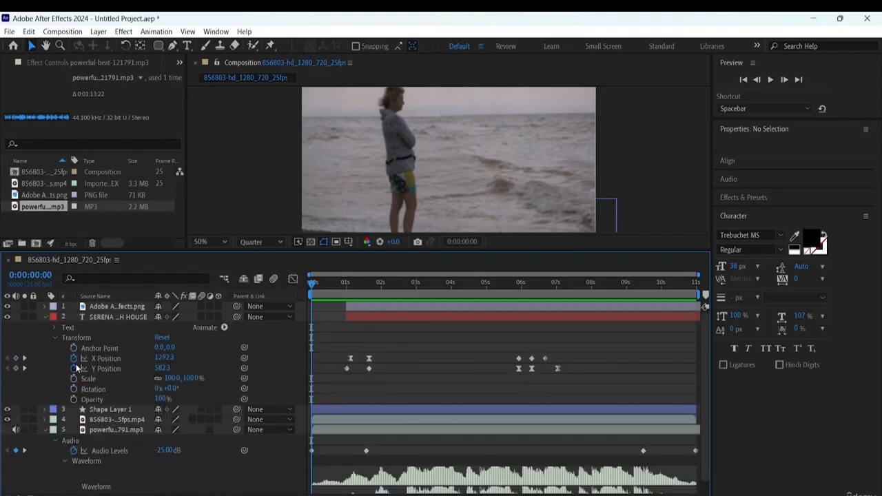
{"action": "left_click", "coordinate": [45, 317]}
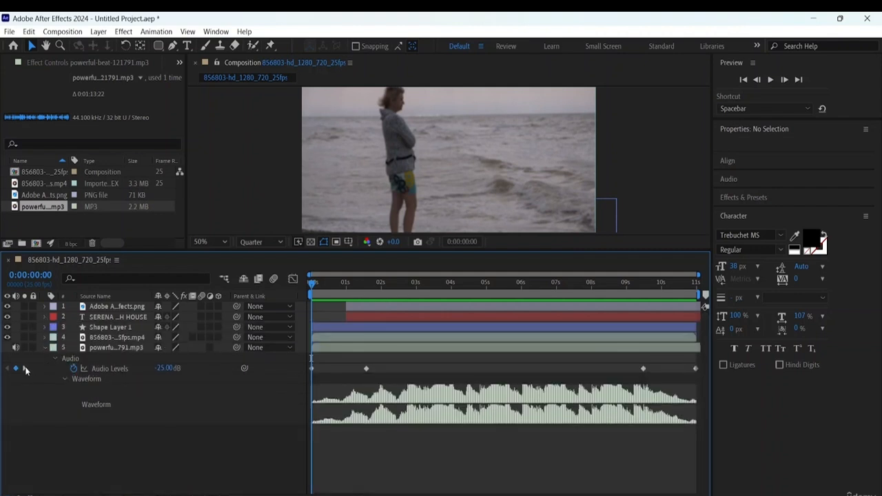
{"action": "left_click", "coordinate": [24, 369]}
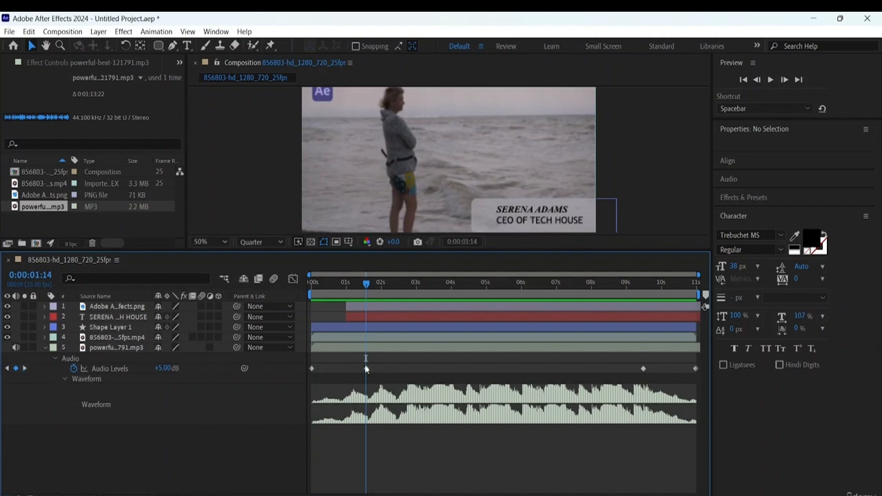
{"action": "left_click", "coordinate": [24, 369]}
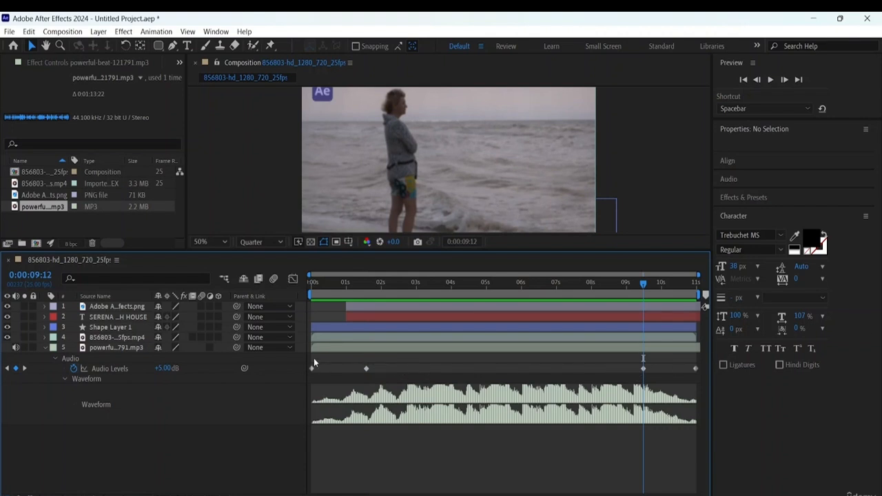
- Set the incoming and outgoing velocity influence of all four Audio Levels keyframes to 1%
{"action": "left_click_drag", "start_coordinate": [308, 356], "coordinate": [717, 383]}
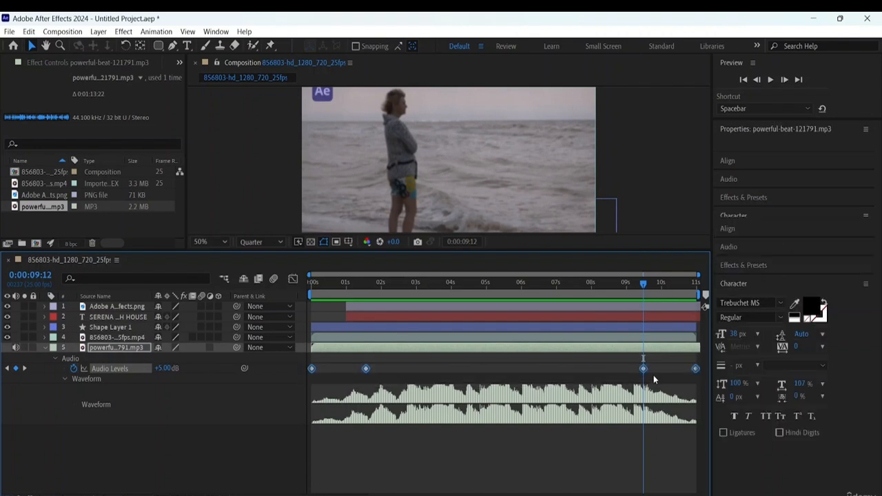
{"action": "right_click", "coordinate": [366, 369]}
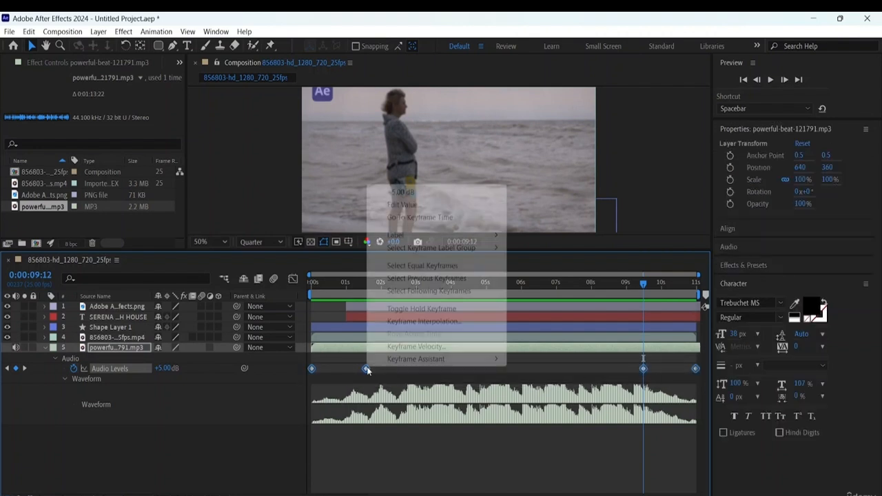
{"action": "left_click", "coordinate": [420, 346]}
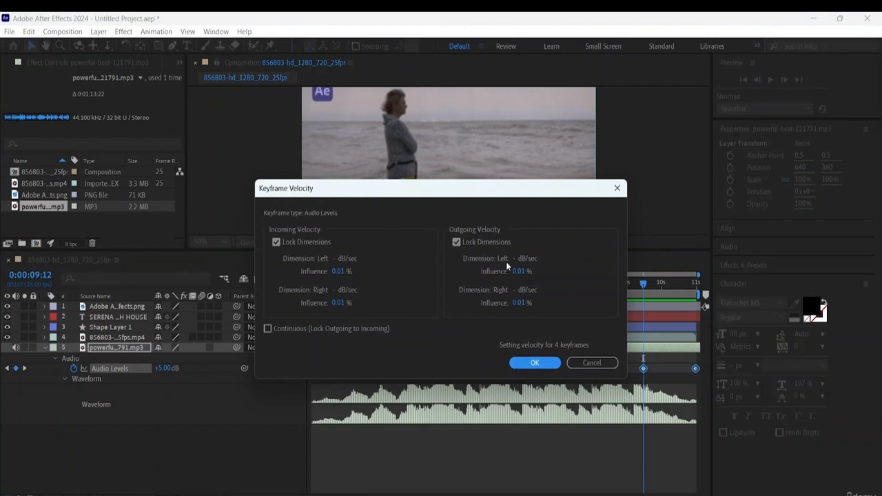
{"action": "left_click", "coordinate": [341, 272]}
{"action": "type", "text": "1"}
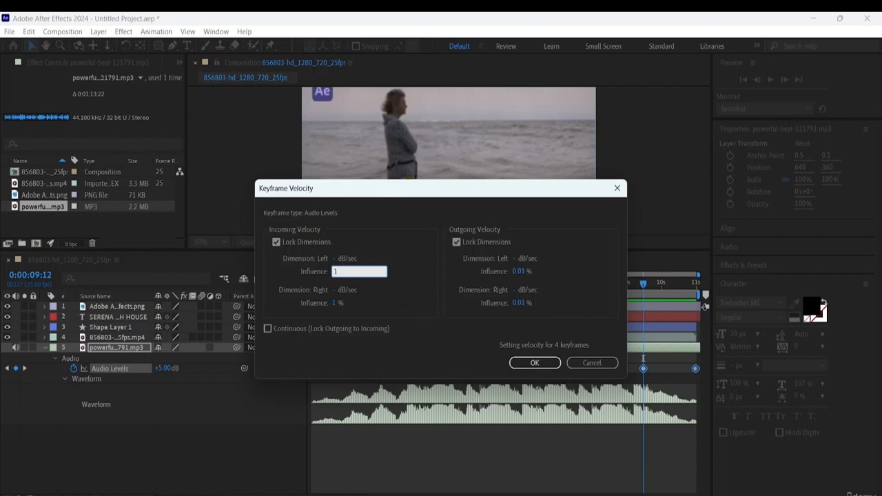
{"action": "left_click", "coordinate": [515, 271]}
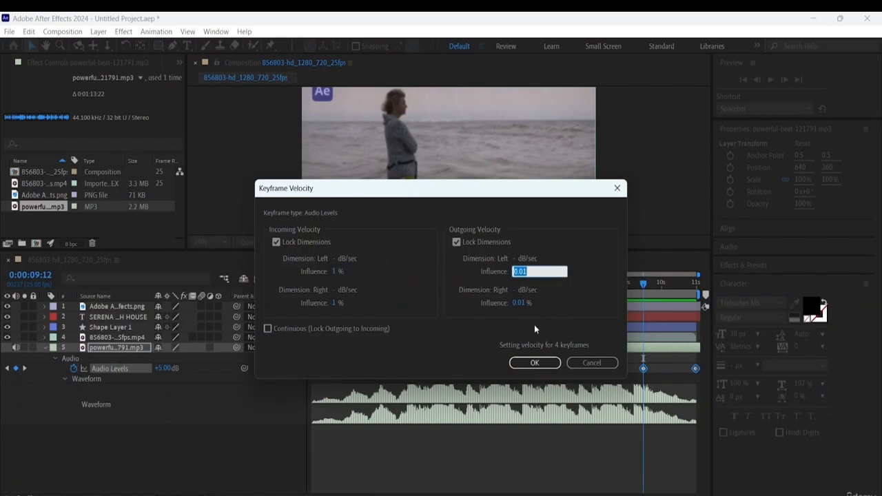
{"action": "type", "text": "1"}
{"action": "left_click", "coordinate": [535, 362]}
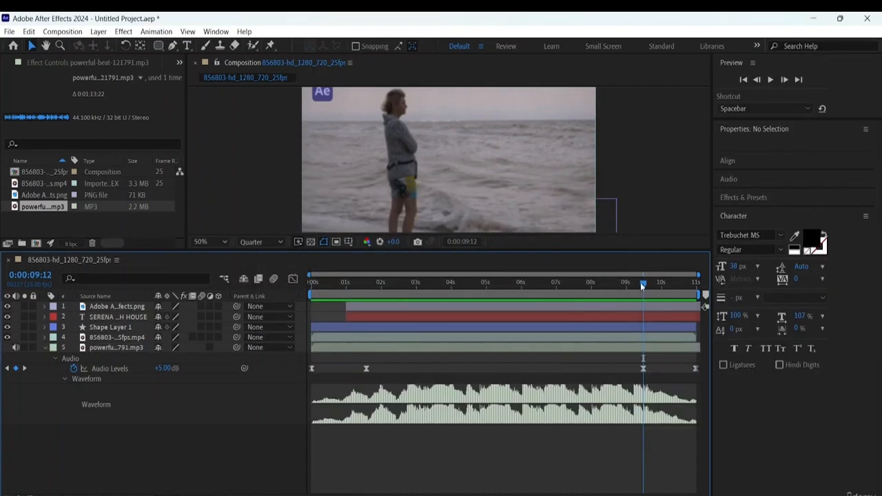
- Play the composition from 0:00:00:00 to check the adjusted music fades, and collapse the music layer's waveform
{"action": "left_click_drag", "start_coordinate": [641, 283], "coordinate": [311, 283]}
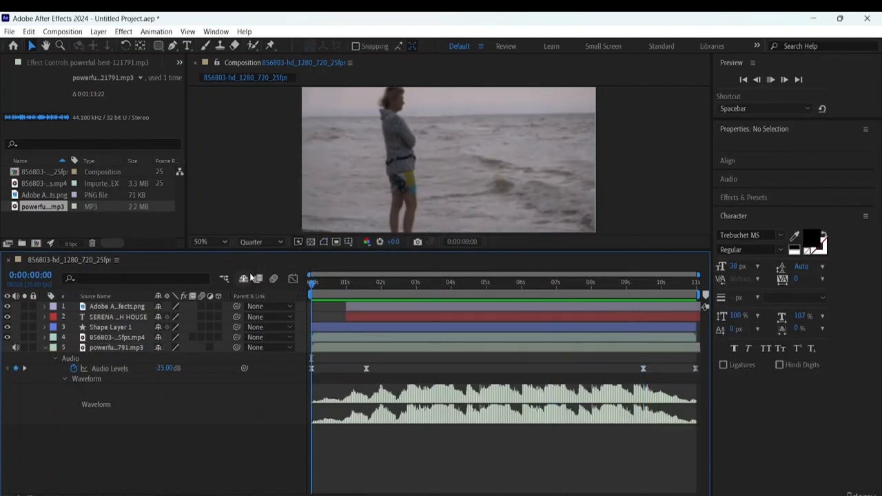
{"action": "key", "text": "space"}
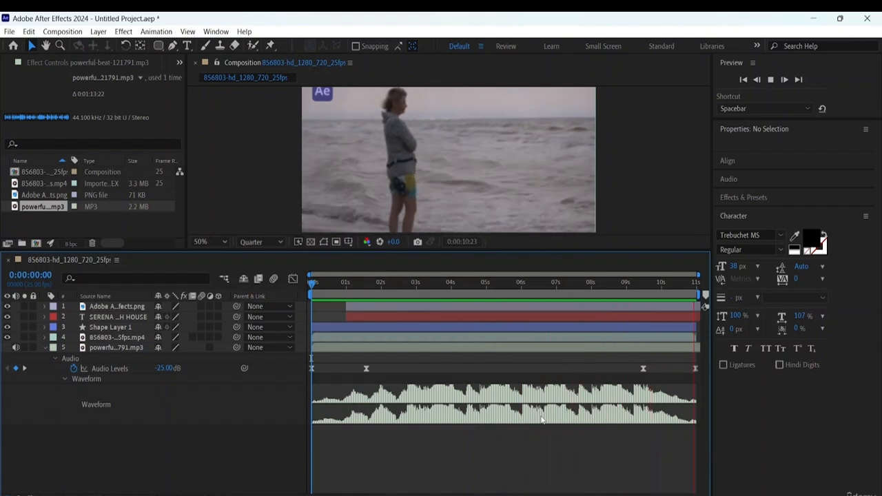
{"action": "key", "text": "space"}
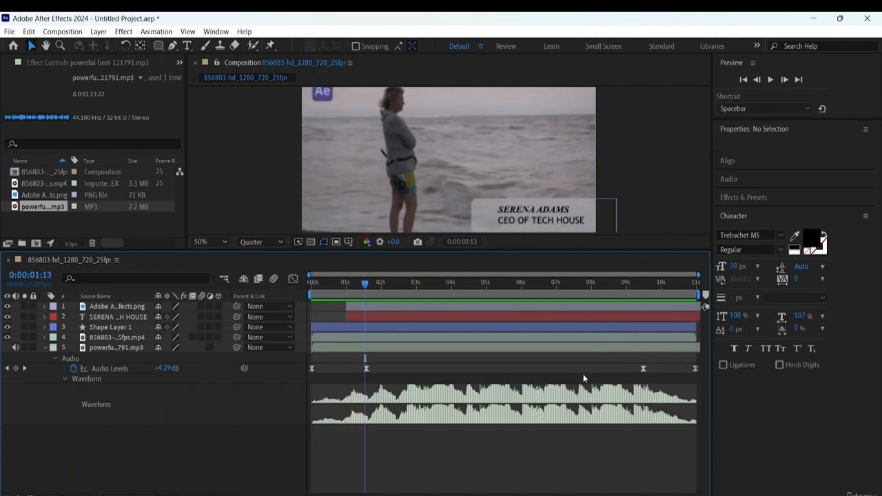
{"action": "left_click", "coordinate": [65, 380]}
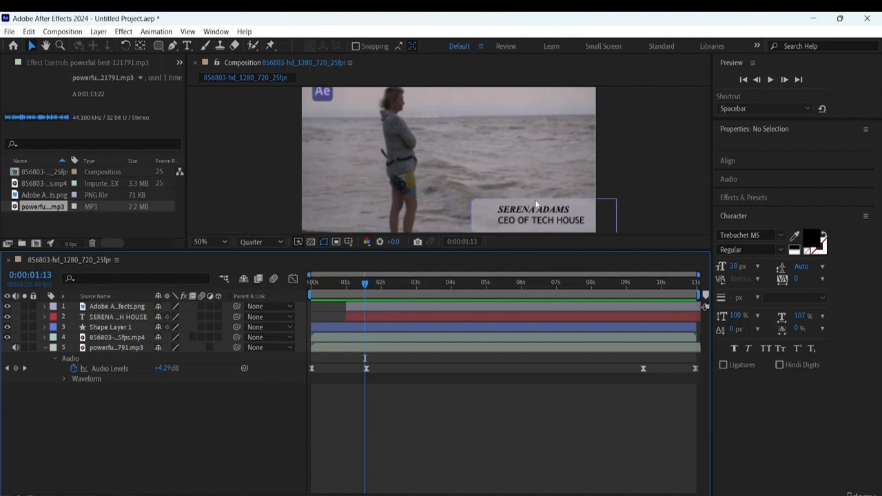
- Go to the composition's last frame and export the composition to the Adobe Media Encoder queue
{"action": "key", "text": "End"}
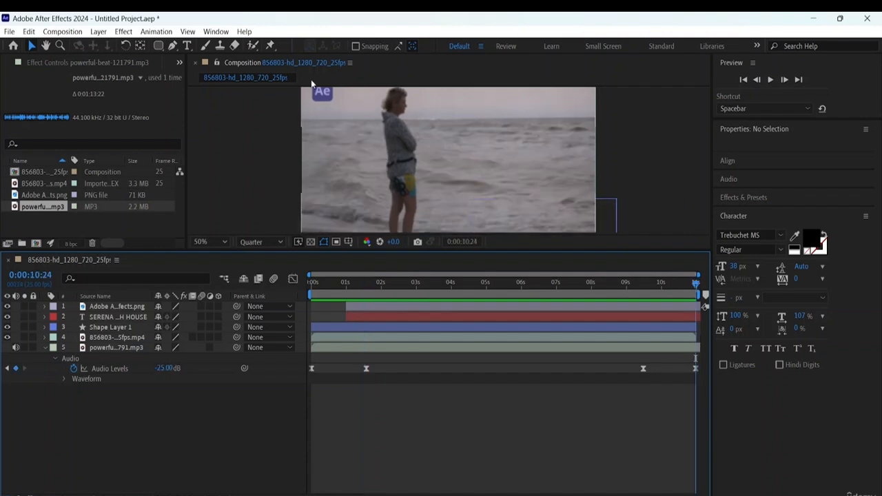
{"action": "left_click", "coordinate": [10, 33]}
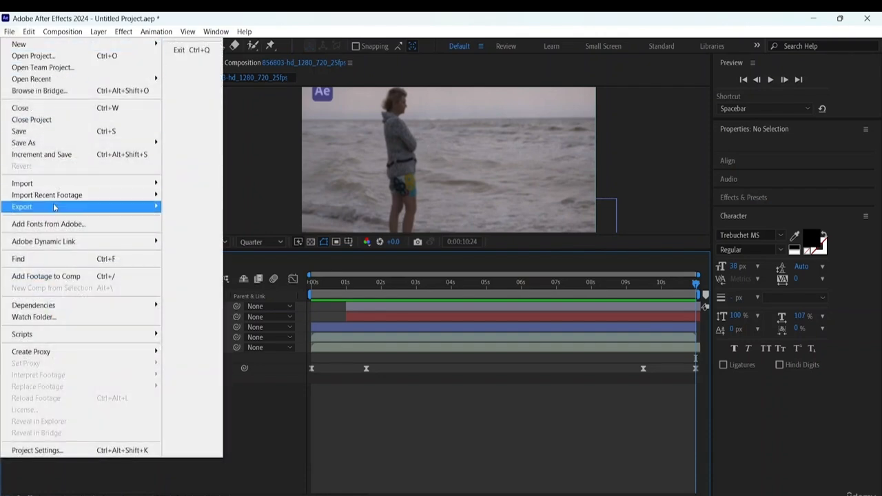
{"action": "mouse_move", "coordinate": [55, 207]}
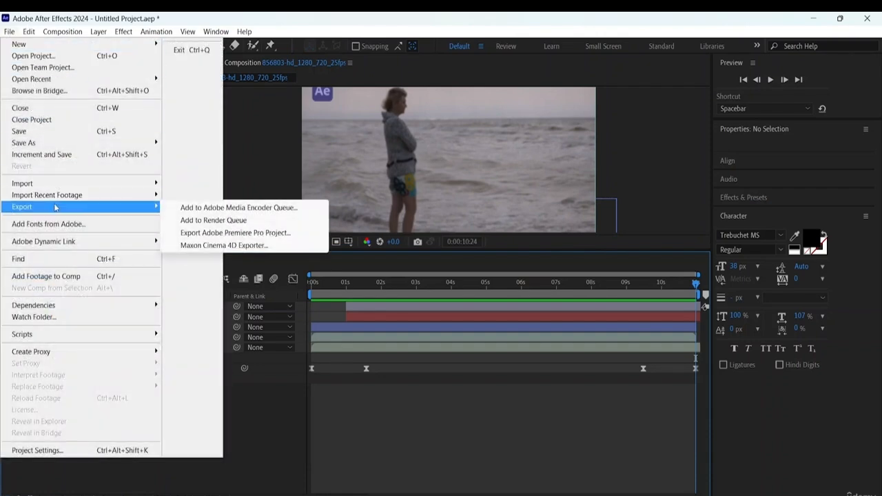
{"action": "left_click", "coordinate": [249, 208]}
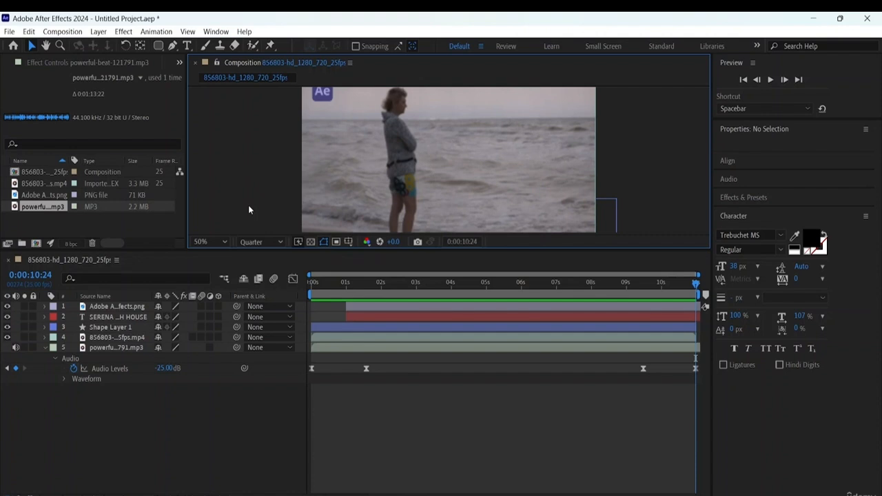
{"action": "left_click", "coordinate": [292, 279]}
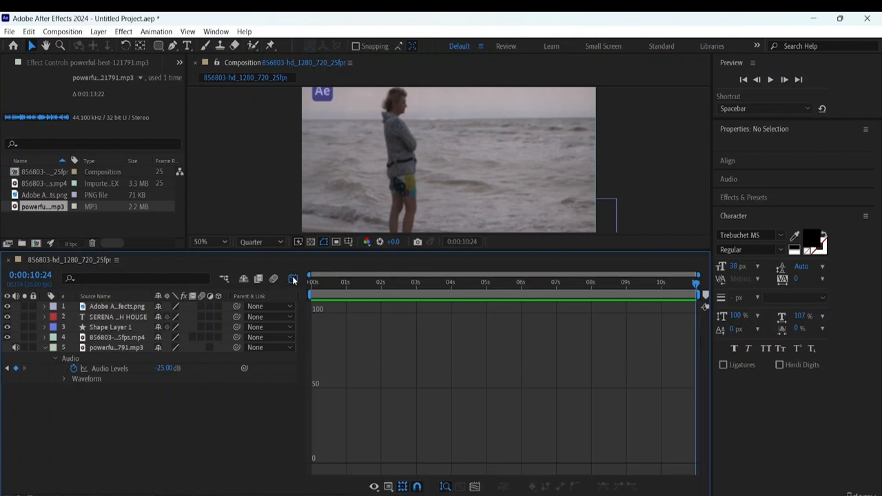
{"action": "left_click", "coordinate": [296, 278]}
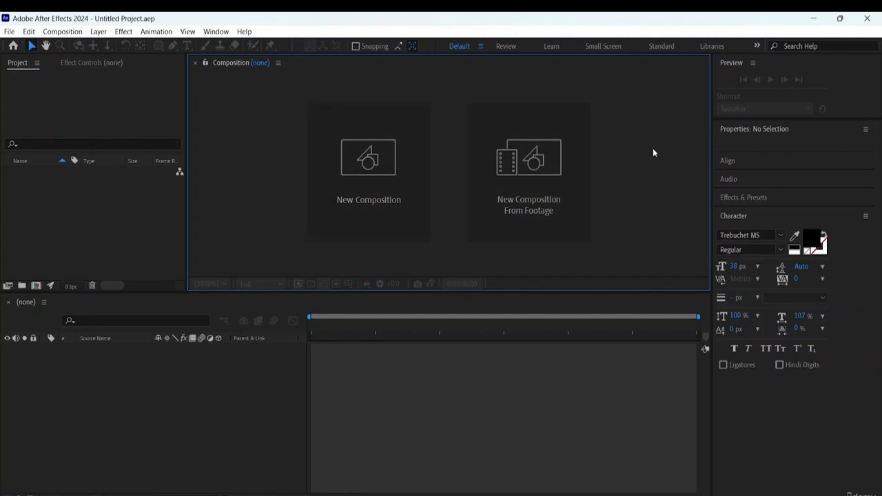
- Create a new composition from the footage file 3083871-hd_1920_1080_25fps in the empty project
{"action": "left_click", "coordinate": [529, 191]}
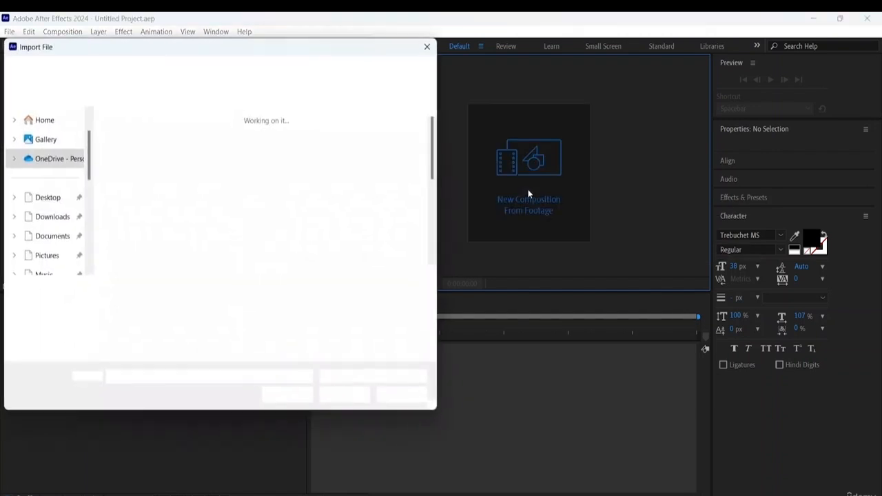
{"action": "scroll", "coordinate": [223, 167], "scroll_direction": "down", "scroll_amount": 2}
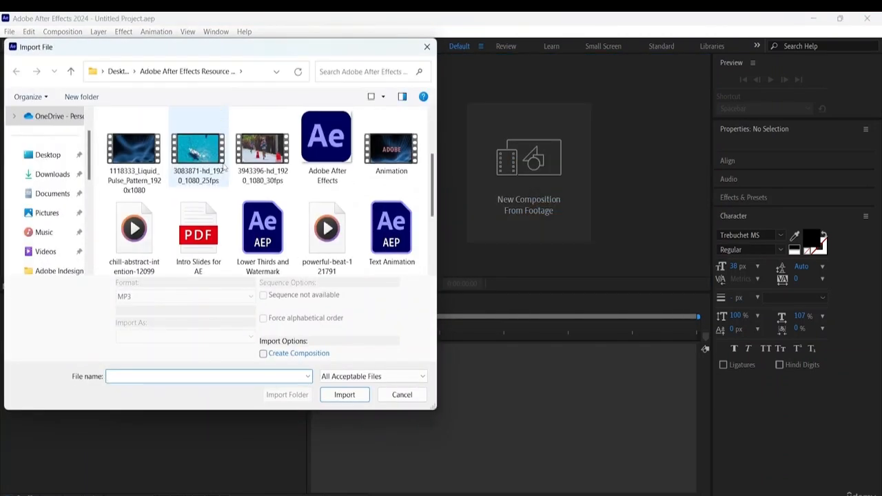
{"action": "scroll", "coordinate": [274, 202], "scroll_direction": "up", "scroll_amount": 2}
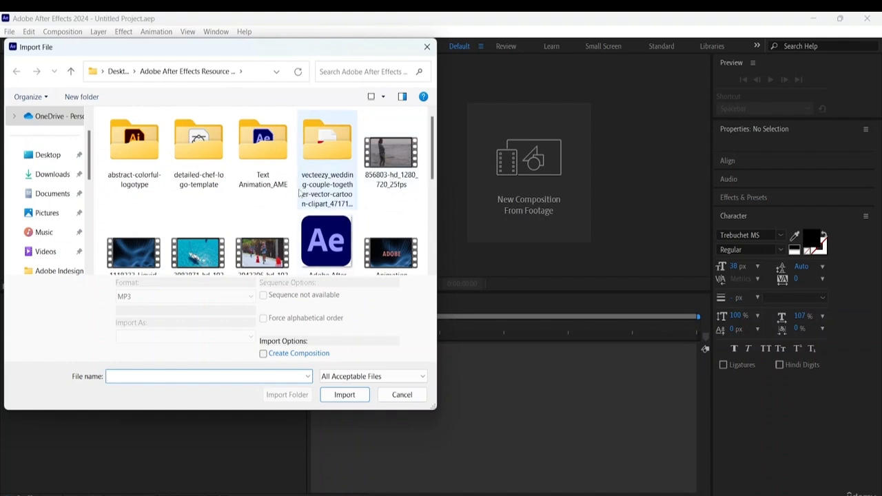
{"action": "scroll", "coordinate": [306, 189], "scroll_direction": "down", "scroll_amount": 2}
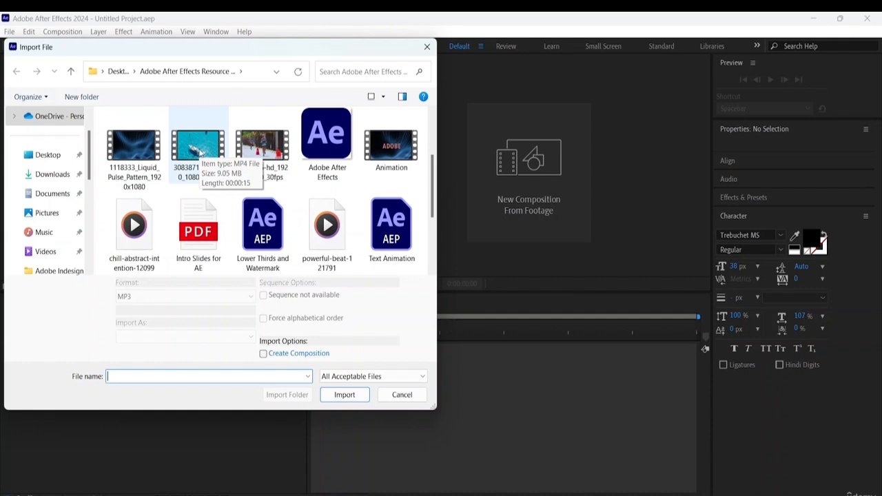
{"action": "left_click", "coordinate": [200, 153]}
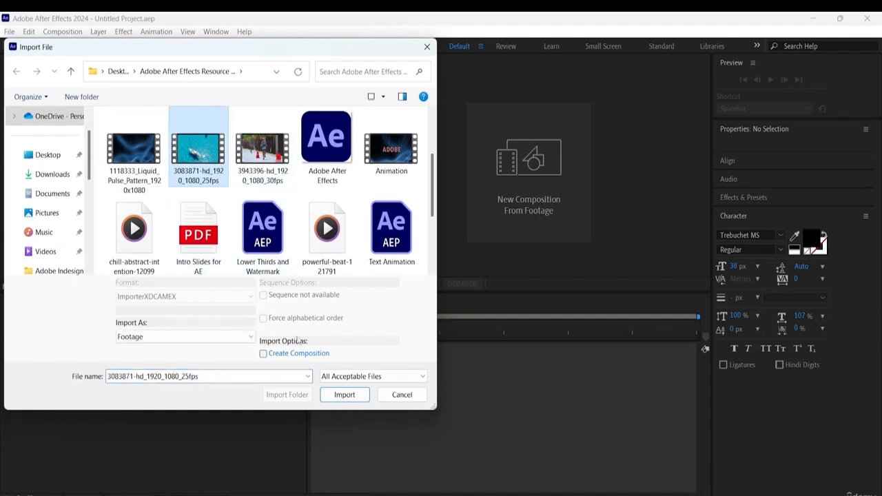
{"action": "left_click", "coordinate": [350, 395]}
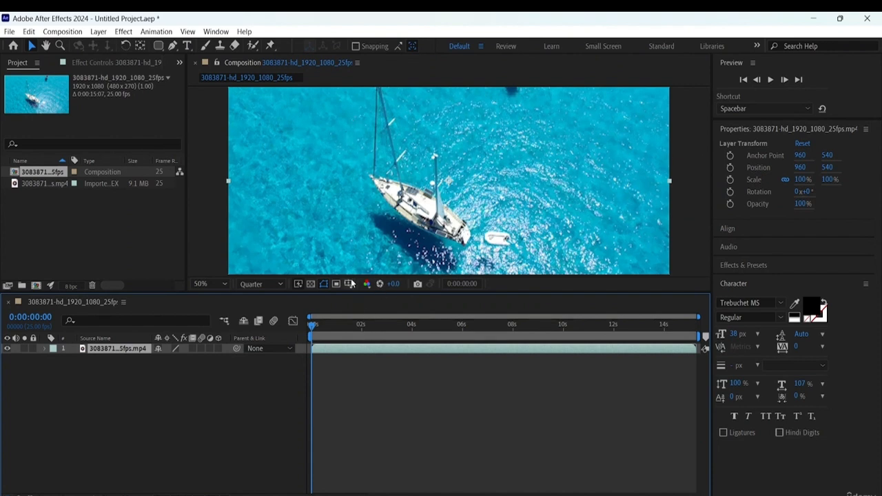
- Enlarge the composition viewer area and set its magnification to Fit
{"action": "left_click_drag", "start_coordinate": [347, 294], "coordinate": [346, 350]}
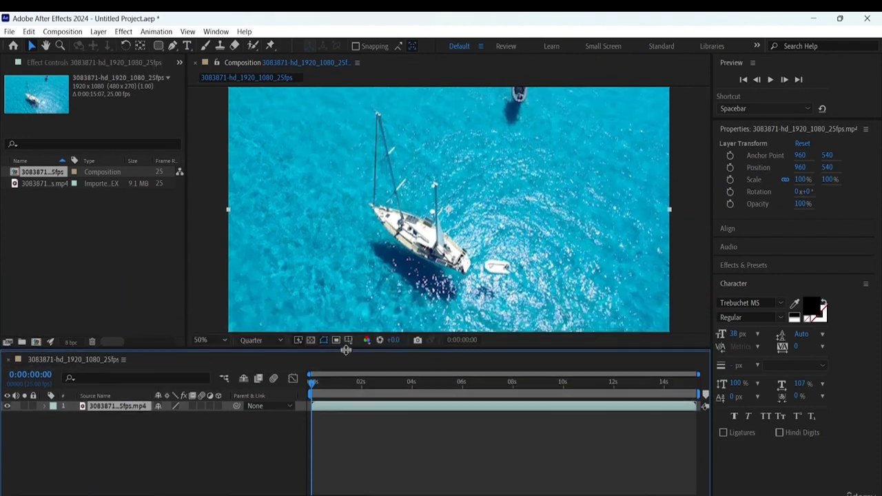
{"action": "left_click", "coordinate": [207, 340]}
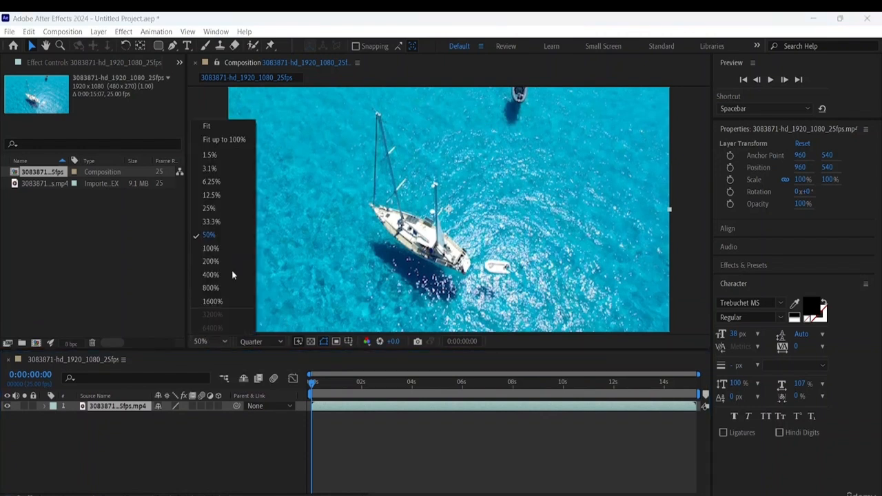
{"action": "left_click", "coordinate": [206, 126]}
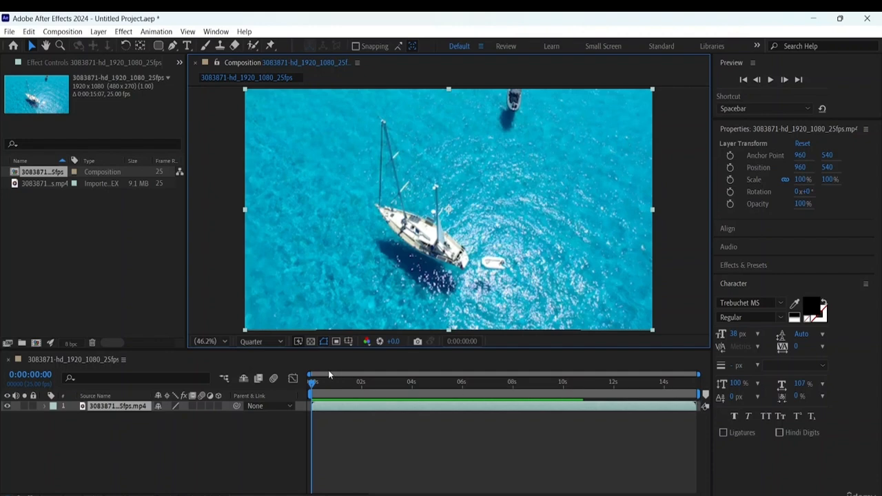
- Scrub through the sailboat footage to its end and return to 0:00:00:00
{"action": "left_click_drag", "start_coordinate": [312, 385], "coordinate": [803, 388]}
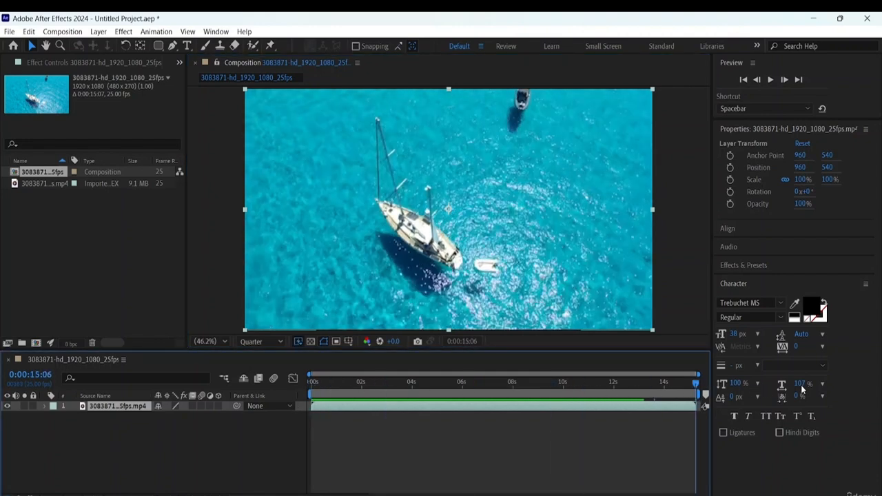
{"action": "left_click", "coordinate": [431, 384]}
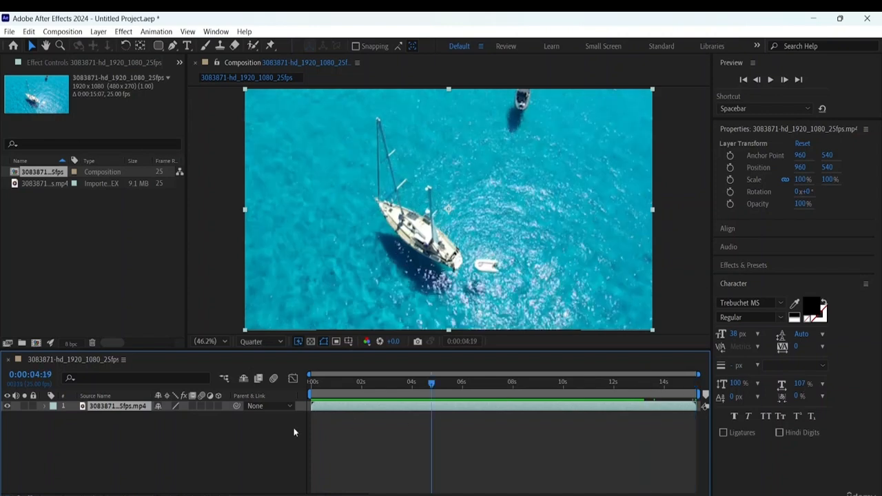
{"action": "key", "text": "Home"}
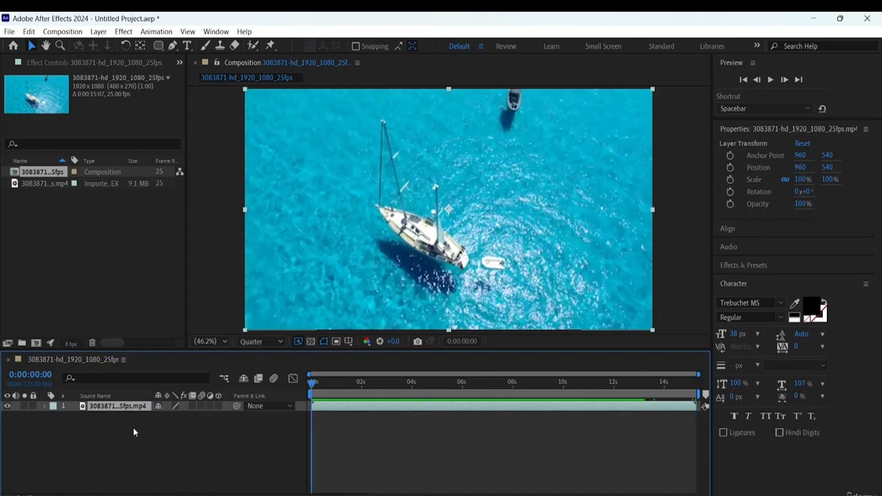
- Open the sailboat MP4 in the Footage viewer and inspect its frame rate, In Point and Out Point in the project list
{"action": "double_click", "coordinate": [56, 183]}
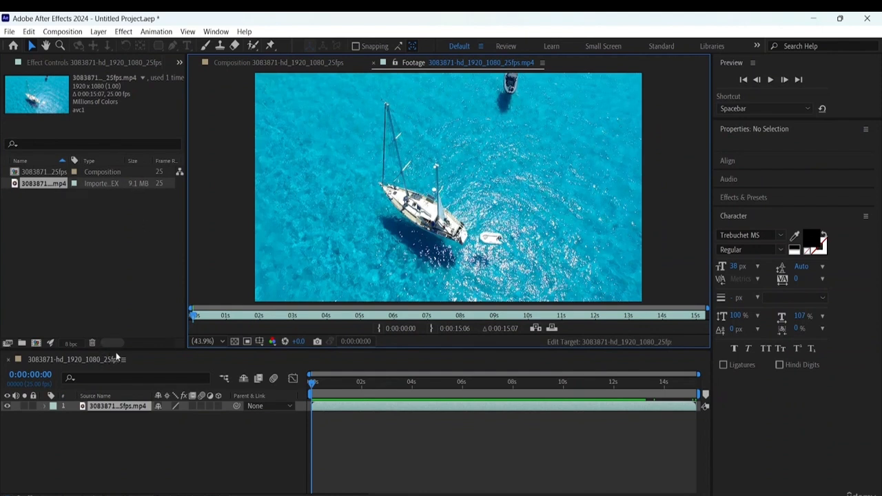
{"action": "left_click_drag", "start_coordinate": [118, 342], "coordinate": [132, 343]}
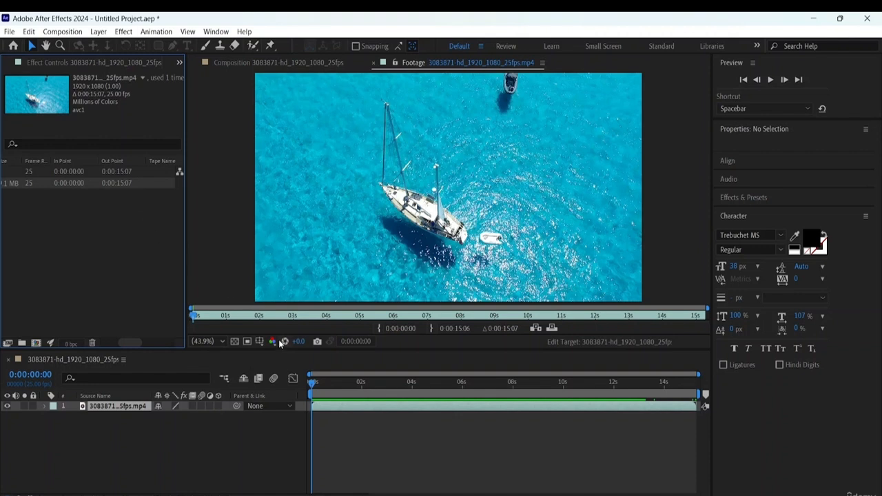
{"action": "left_click_drag", "start_coordinate": [118, 343], "coordinate": [99, 341]}
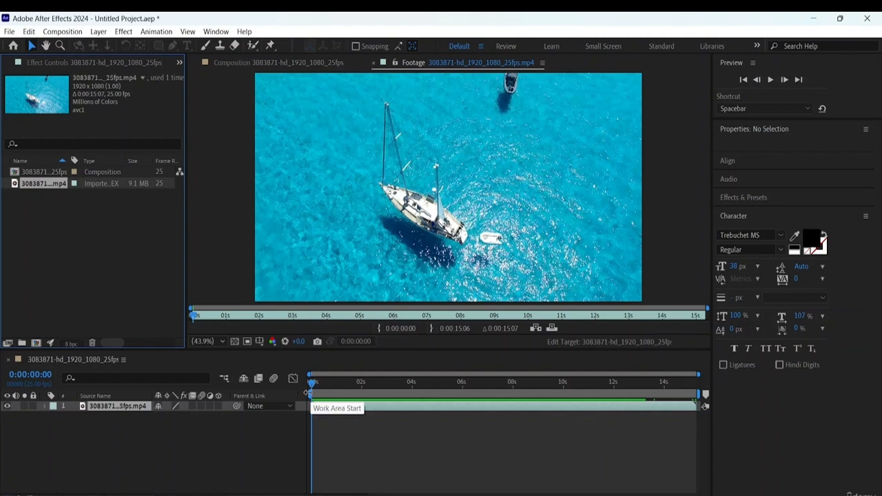
- Set the work area from about 4 to 12 seconds and trim the sailboat composition to it
{"action": "left_click_drag", "start_coordinate": [309, 394], "coordinate": [412, 394]}
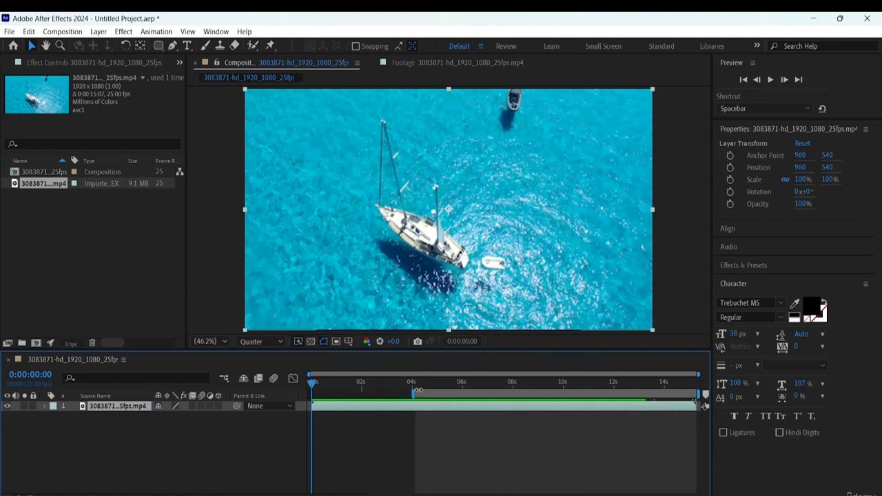
{"action": "left_click_drag", "start_coordinate": [417, 393], "coordinate": [417, 393]}
{"action": "left_click_drag", "start_coordinate": [698, 395], "coordinate": [621, 398]}
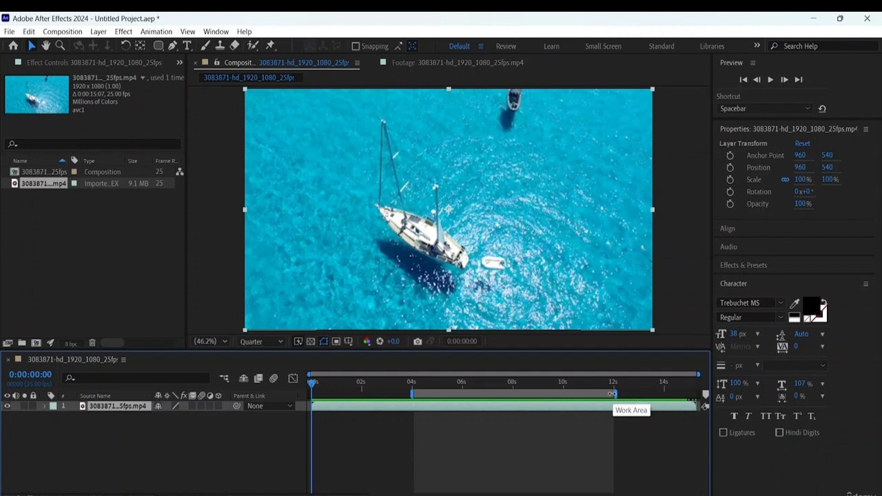
{"action": "left_click", "coordinate": [63, 31]}
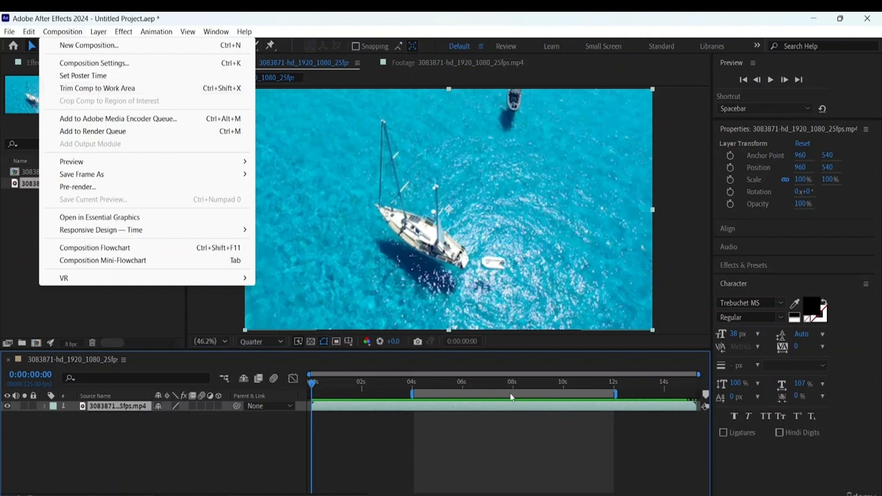
{"action": "left_click", "coordinate": [104, 90]}
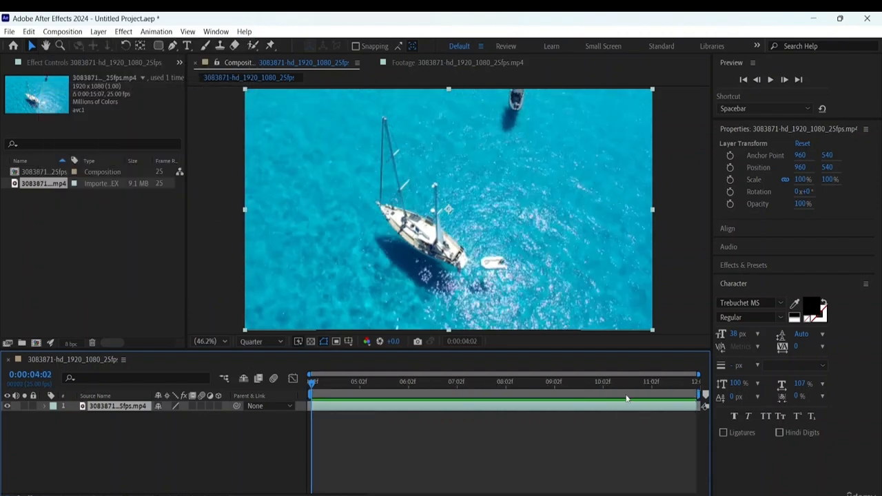
- Scrub through the trimmed composition to its end and return to its first frame at 0:00:04:02
{"action": "left_click_drag", "start_coordinate": [357, 386], "coordinate": [835, 378]}
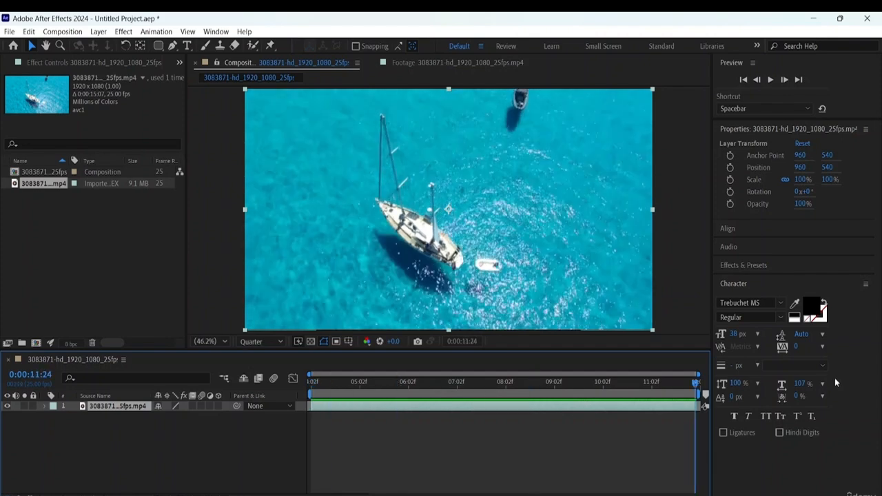
{"action": "key", "text": "Home"}
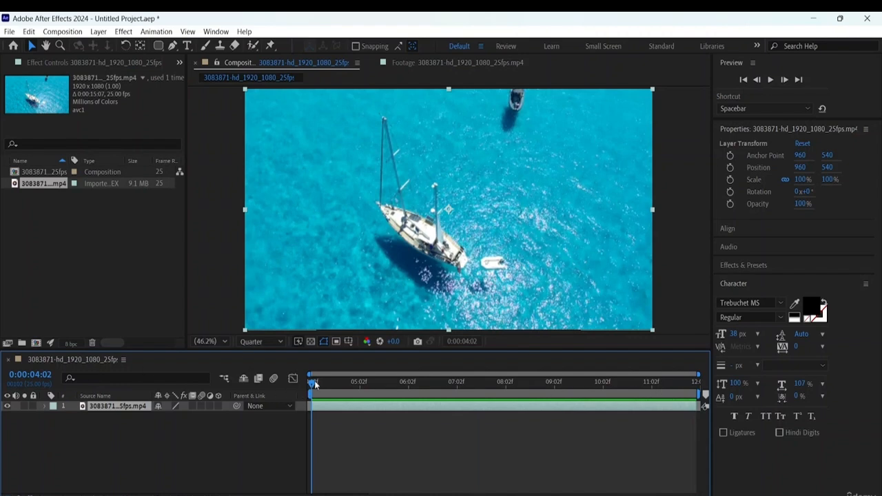
{"action": "left_click_drag", "start_coordinate": [315, 384], "coordinate": [696, 383]}
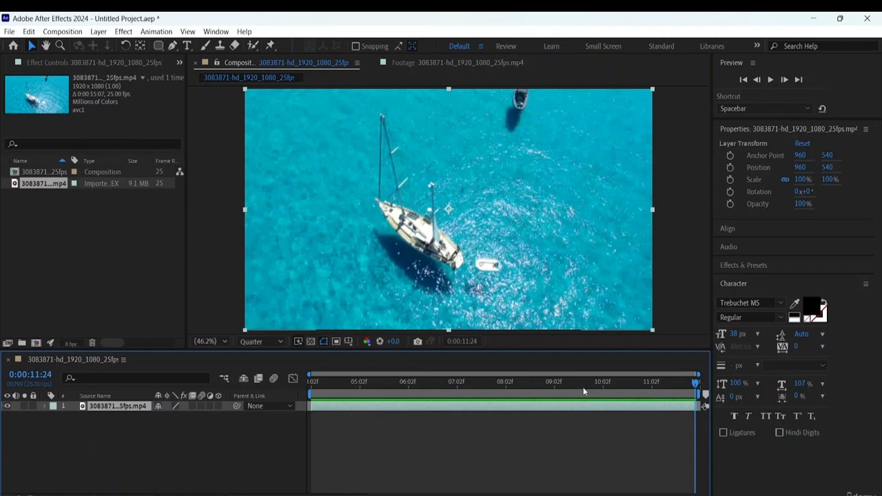
{"action": "left_click_drag", "start_coordinate": [698, 383], "coordinate": [181, 375]}
{"action": "left_click", "coordinate": [359, 381]}
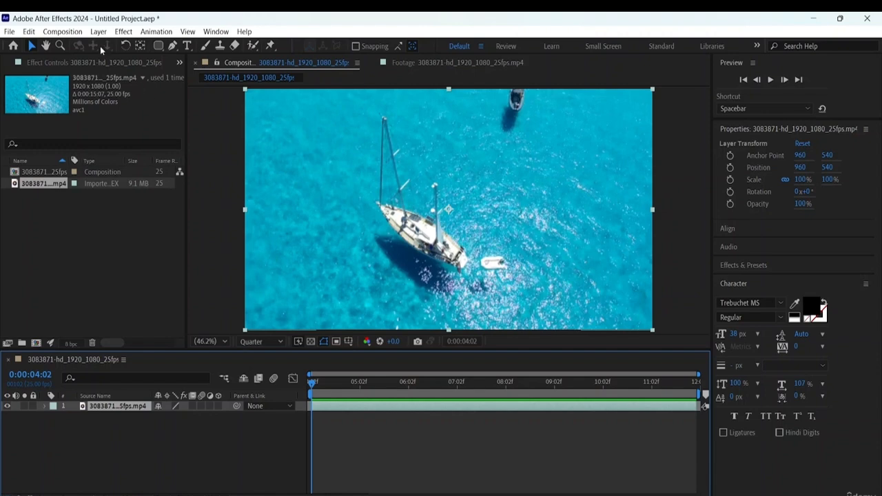
- Send the trimmed composition to the Adobe Media Encoder queue and render it as H.264 with Match Source - Adaptive High Bitrate
{"action": "left_click", "coordinate": [77, 34]}
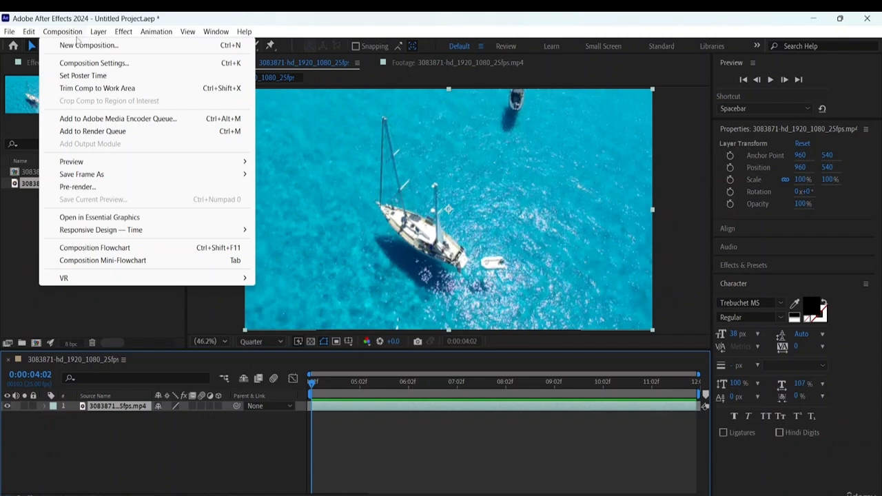
{"action": "left_click", "coordinate": [107, 122]}
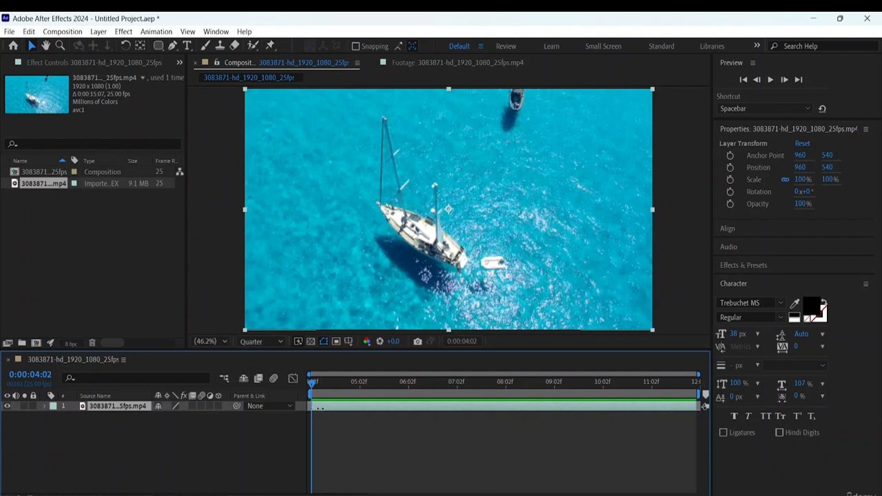
{"action": "mouse_move", "coordinate": [313, 406]}
{"action": "left_mouse_down"}
{"action": "mouse_move", "coordinate": [440, 410]}
{"action": "mouse_move", "coordinate": [312, 409]}
{"action": "left_mouse_up"}
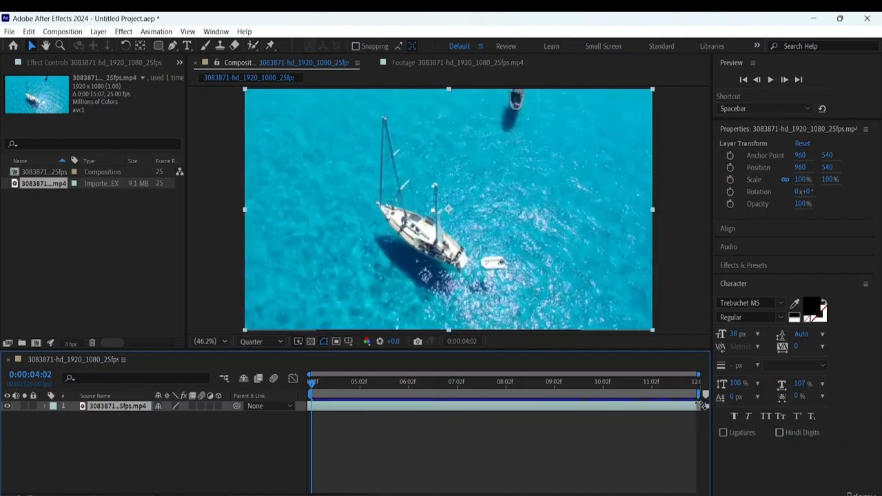
{"action": "left_click_drag", "start_coordinate": [699, 405], "coordinate": [751, 412]}
{"action": "key", "text": "ctrl+alt+m"}
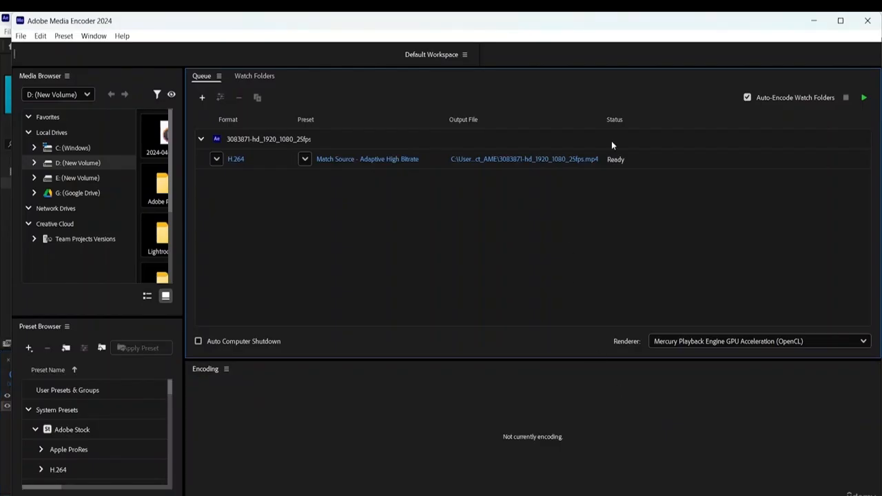
{"action": "left_click", "coordinate": [864, 99]}
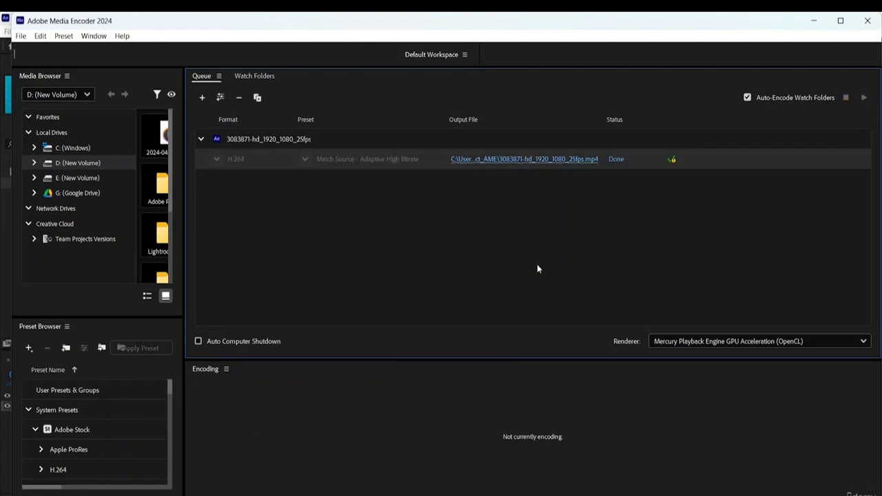
- Open the output folder of the rendered MP4 and cut all four video and project files in it
{"action": "left_click", "coordinate": [508, 159]}
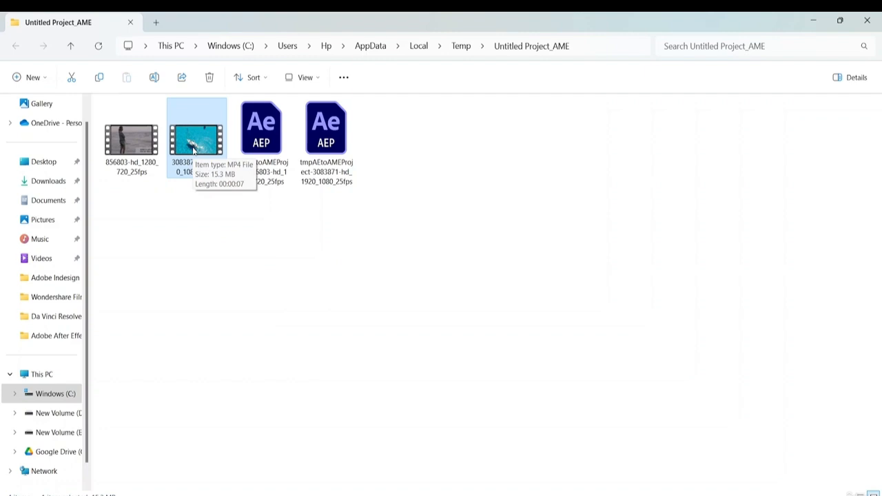
{"action": "left_click", "coordinate": [391, 147]}
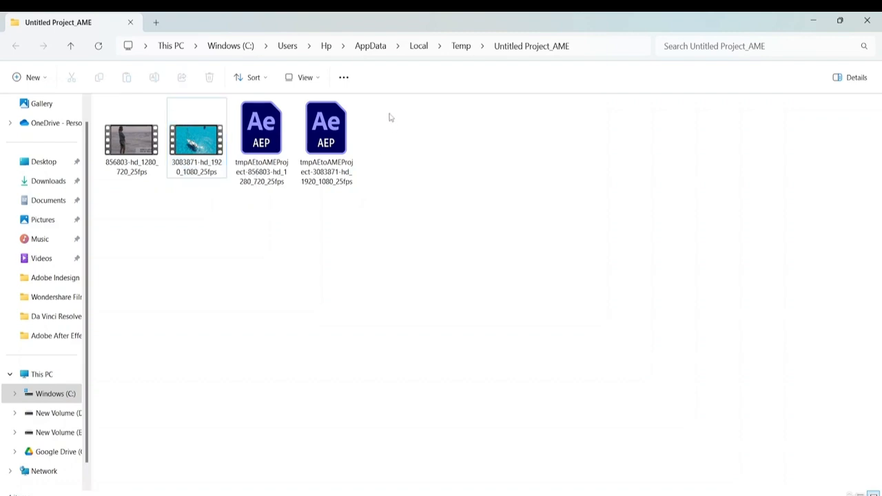
{"action": "left_click_drag", "start_coordinate": [390, 118], "coordinate": [95, 205]}
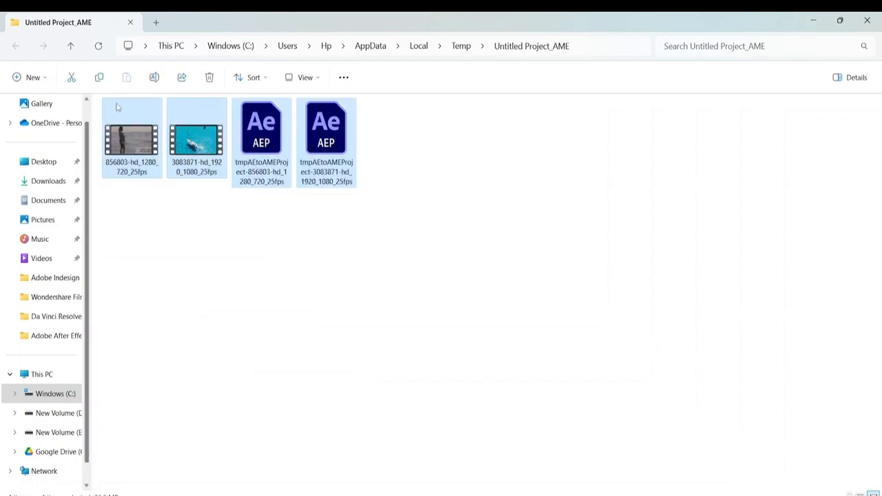
{"action": "left_click", "coordinate": [71, 77]}
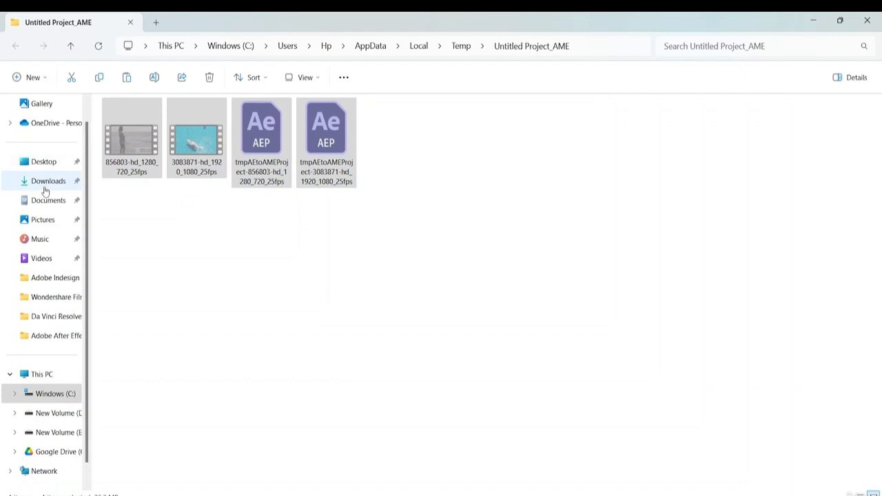
- Paste the cut files into the Desktop folder Adobe After Effects Resource File, replacing same-named files, and cancel the remaining transfer
{"action": "left_click", "coordinate": [44, 191]}
{"action": "left_click", "coordinate": [33, 158]}
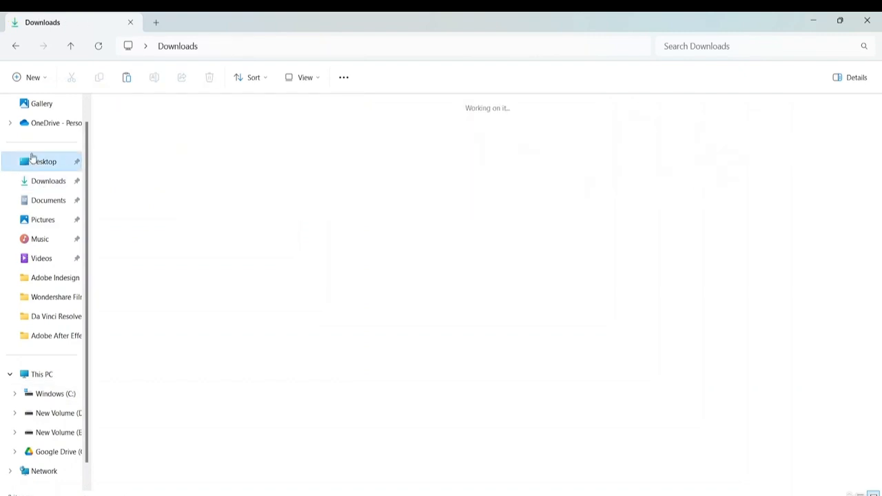
{"action": "double_click", "coordinate": [184, 153]}
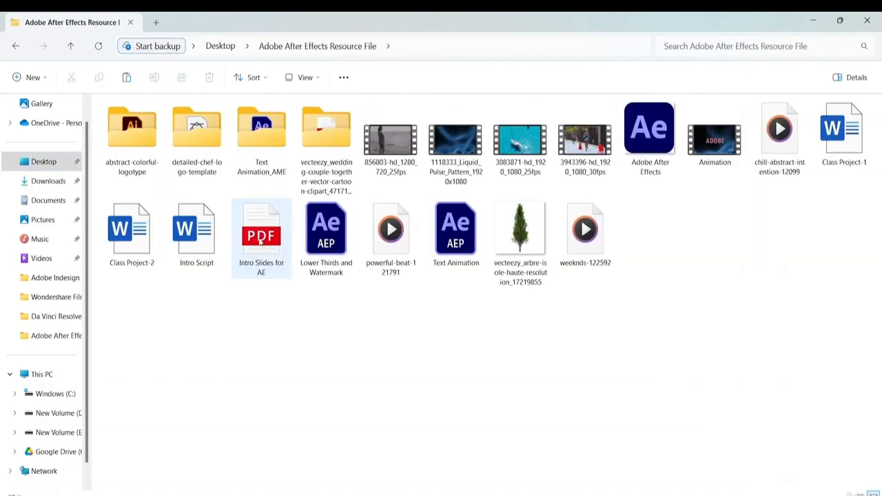
{"action": "key", "text": "ctrl+v"}
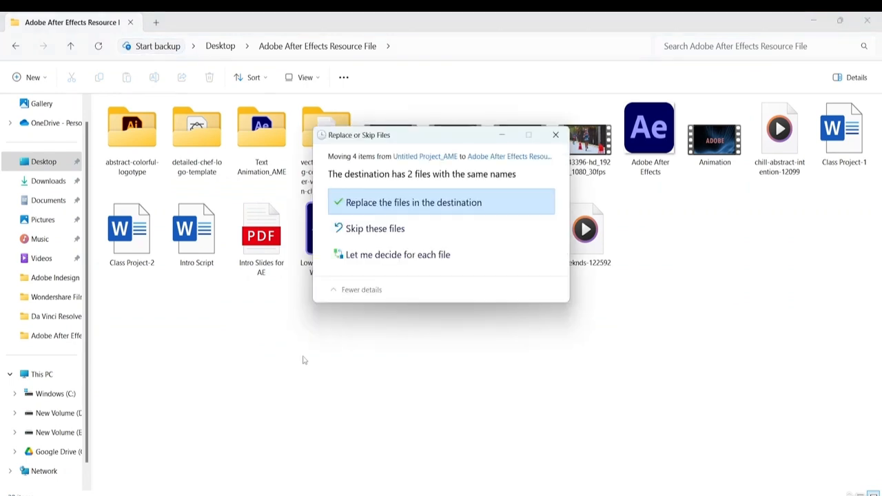
{"action": "left_click", "coordinate": [420, 205]}
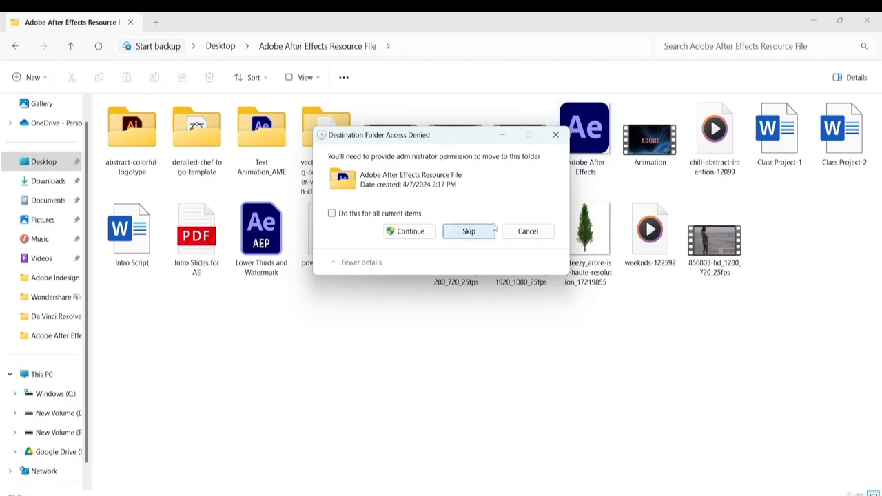
{"action": "left_click", "coordinate": [409, 231]}
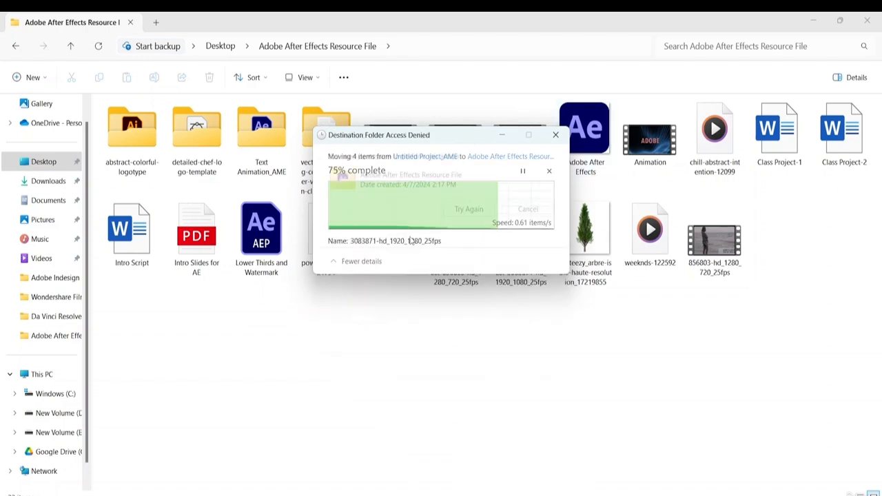
{"action": "left_click", "coordinate": [468, 210]}
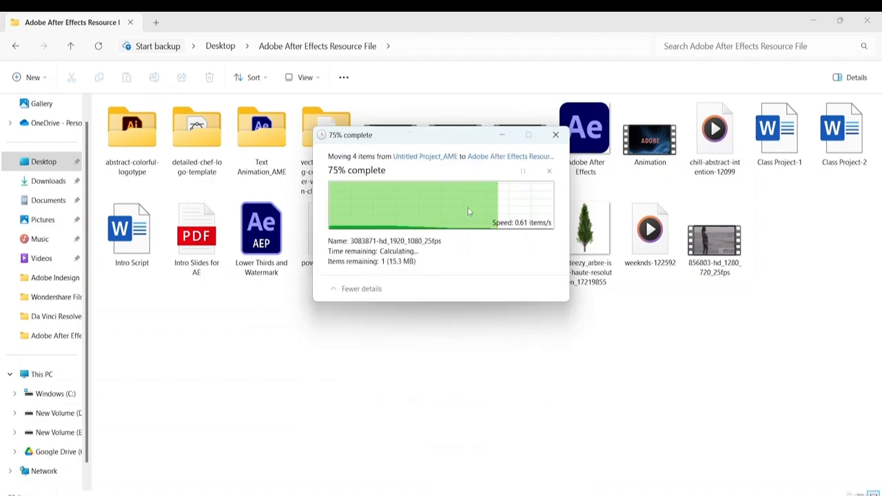
{"action": "left_click", "coordinate": [555, 135]}
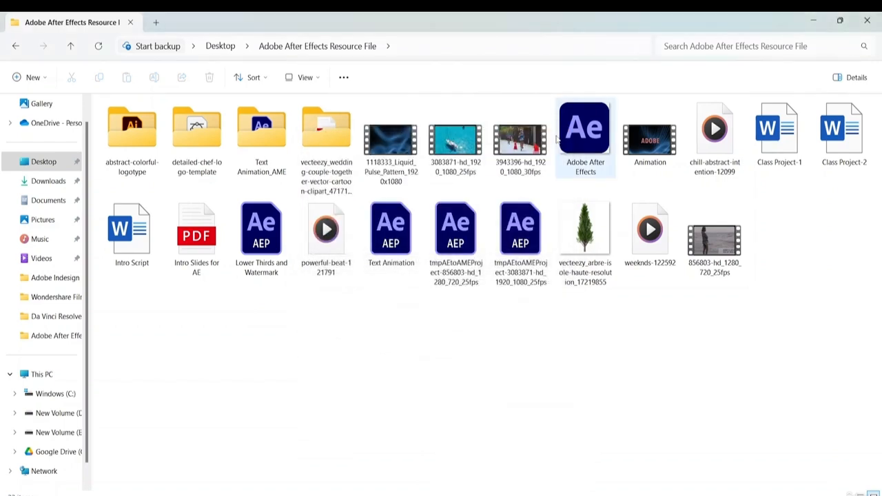
- Switch back to After Effects and play a preview of the trimmed composition from its first frame to 0:00:05:03
{"action": "mouse_move", "coordinate": [632, 490]}
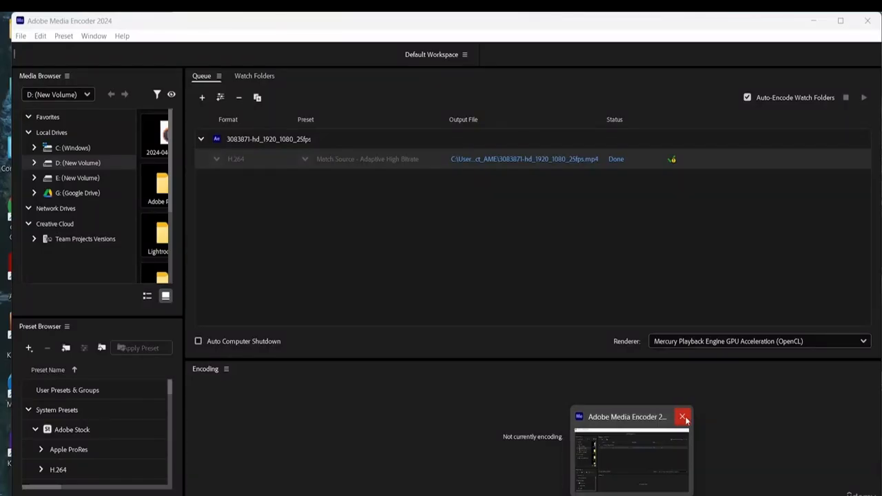
{"action": "left_click", "coordinate": [686, 419]}
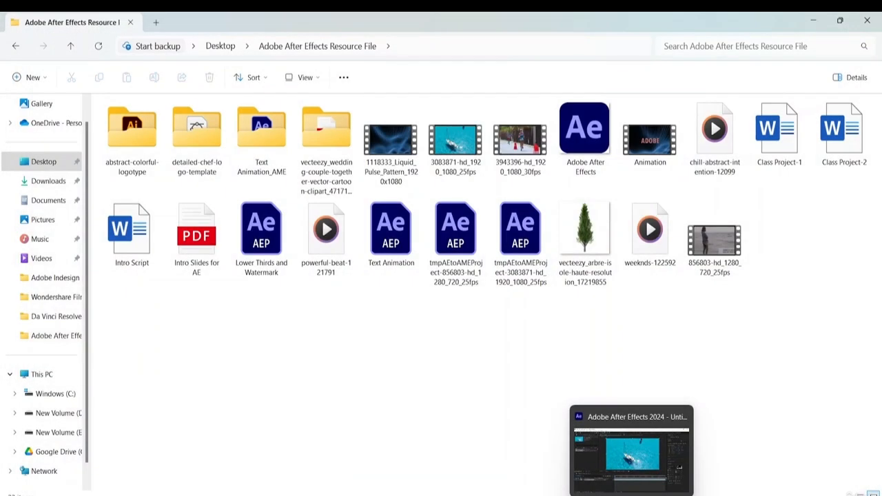
{"action": "left_click", "coordinate": [631, 458]}
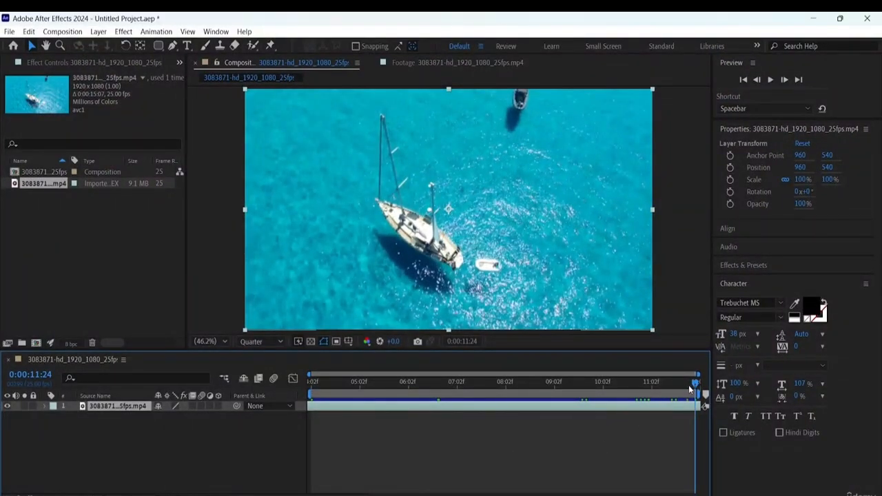
{"action": "left_click_drag", "start_coordinate": [693, 382], "coordinate": [313, 381]}
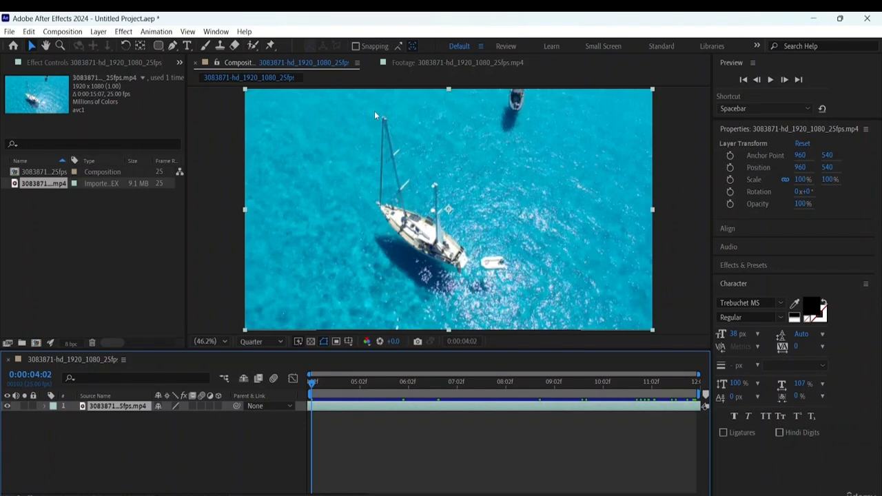
{"action": "key", "text": "space"}
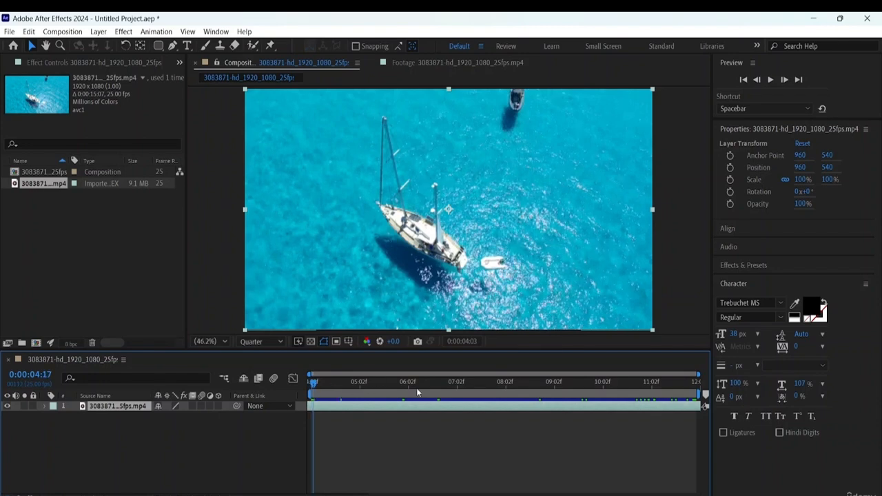
{"action": "key", "text": "space"}
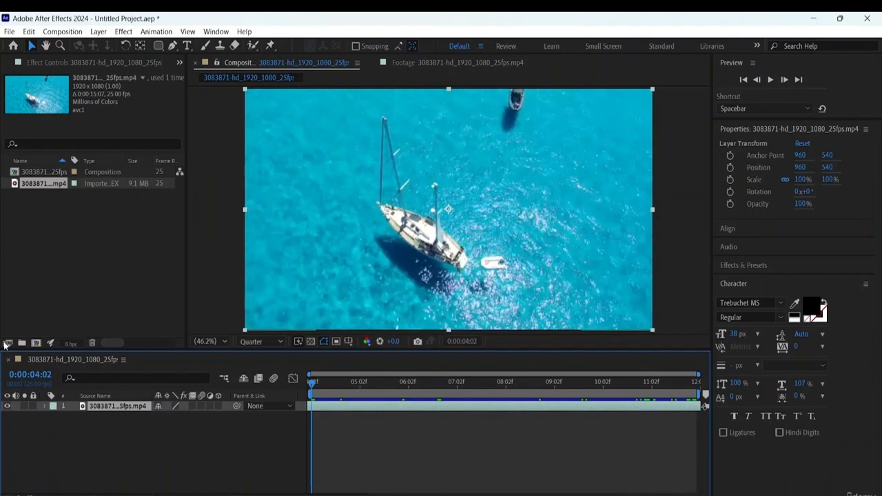
{"action": "key", "text": "space"}
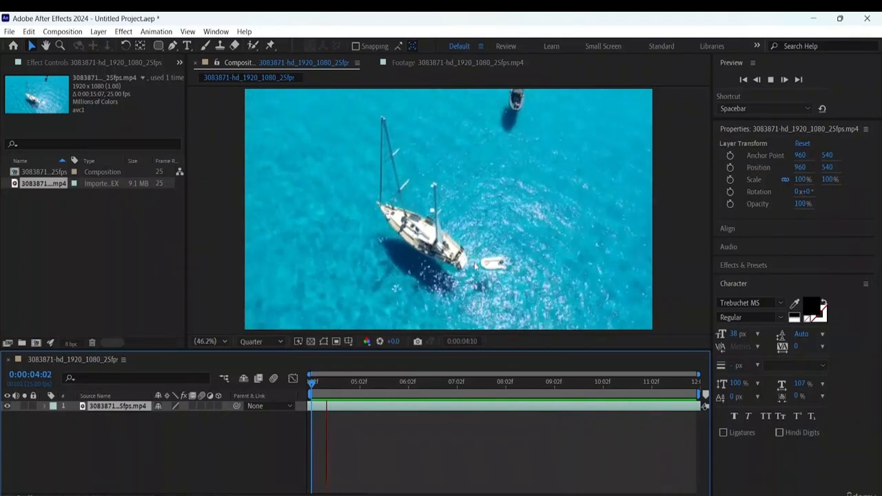
{"action": "key", "text": "space"}
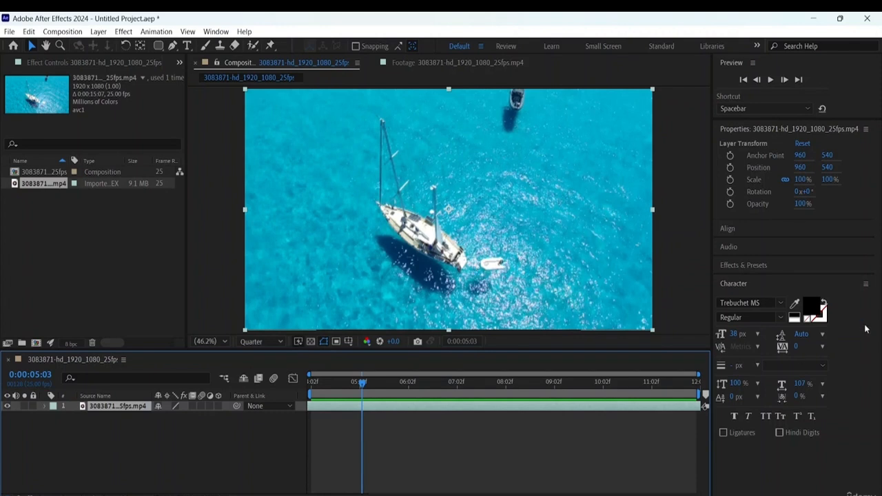
- Collapse the Character settings and display the Effects & Presets list
{"action": "left_click", "coordinate": [736, 284]}
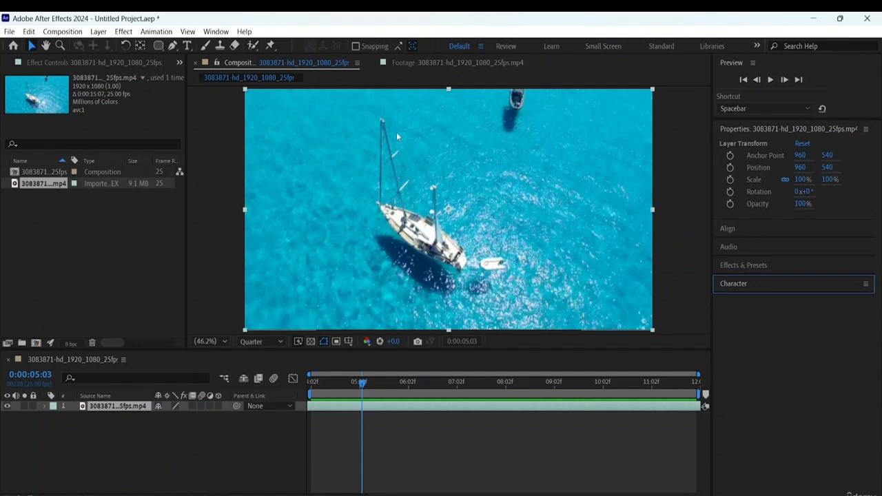
{"action": "left_click", "coordinate": [216, 32]}
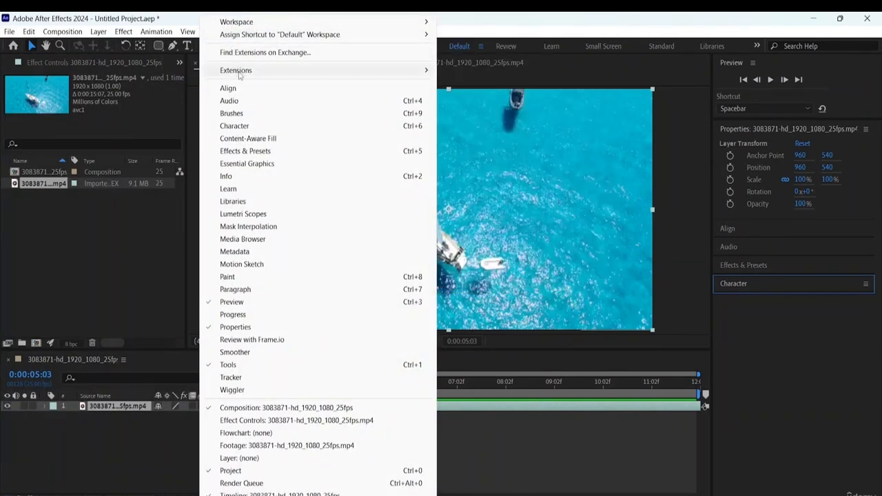
{"action": "left_click", "coordinate": [245, 152]}
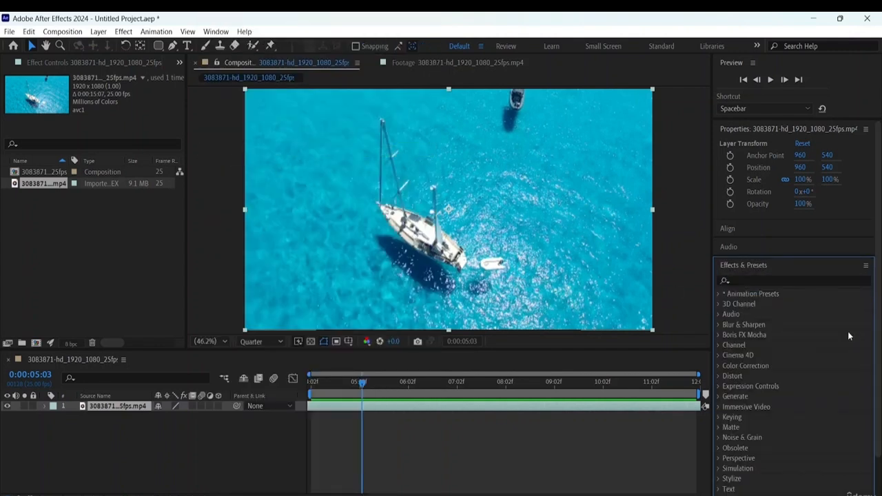
- Search the Effects & Presets list for "Lumetr"
{"action": "scroll", "coordinate": [847, 272], "scroll_direction": "down", "scroll_amount": 2}
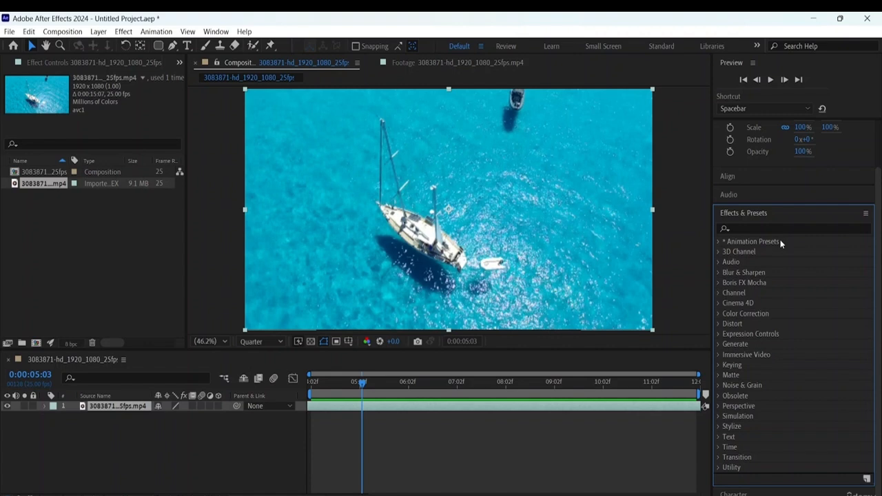
{"action": "left_click", "coordinate": [751, 228]}
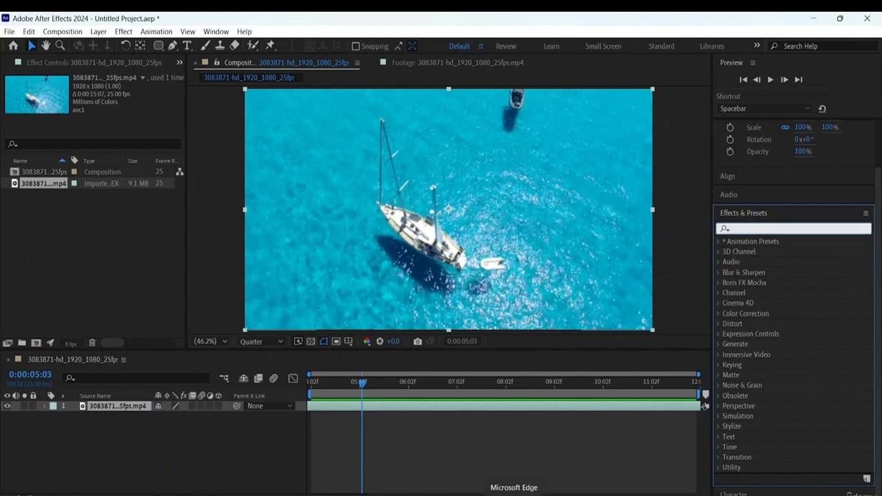
{"action": "type", "text": "Lum"}
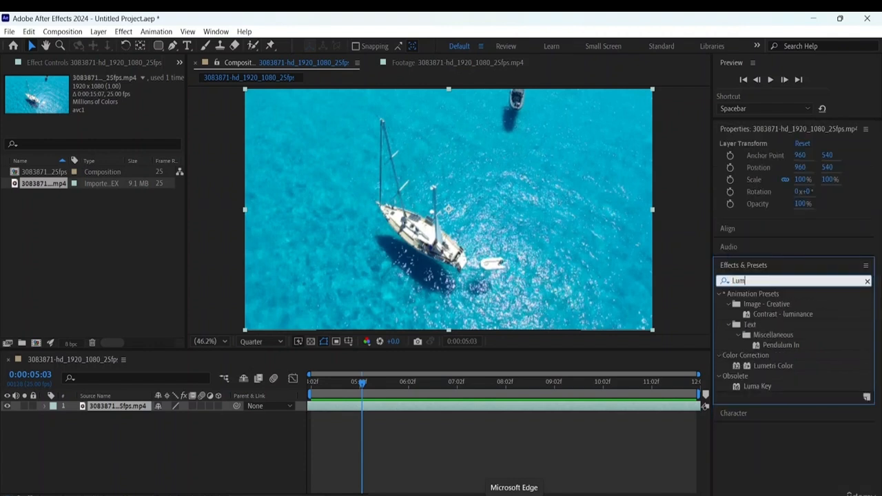
{"action": "type", "text": "etr"}
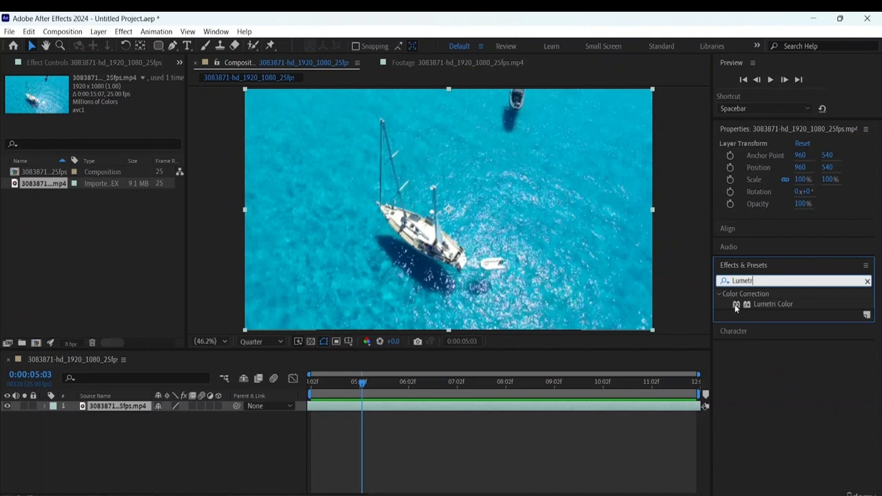
- Apply the Lumetri Color effect to the sailboat footage layer and widen the Effect Controls area
{"action": "left_click_drag", "start_coordinate": [748, 306], "coordinate": [785, 295]}
{"action": "left_click_drag", "start_coordinate": [736, 237], "coordinate": [150, 408]}
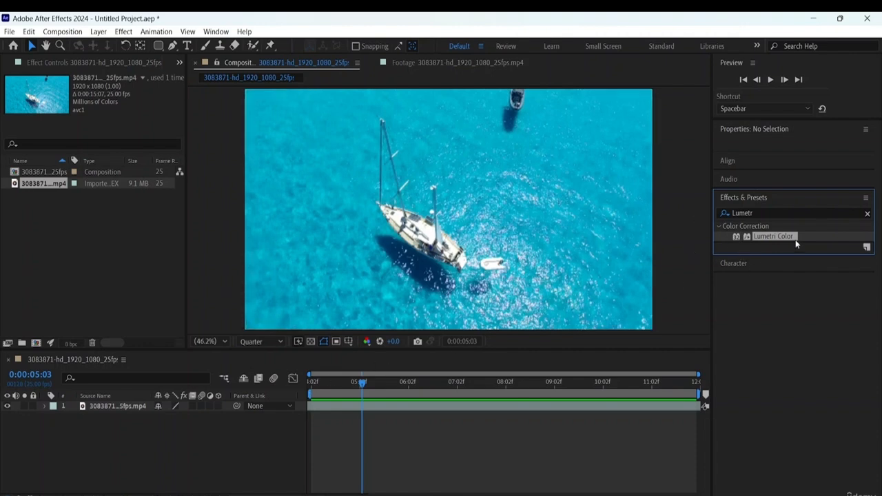
{"action": "left_click", "coordinate": [113, 407]}
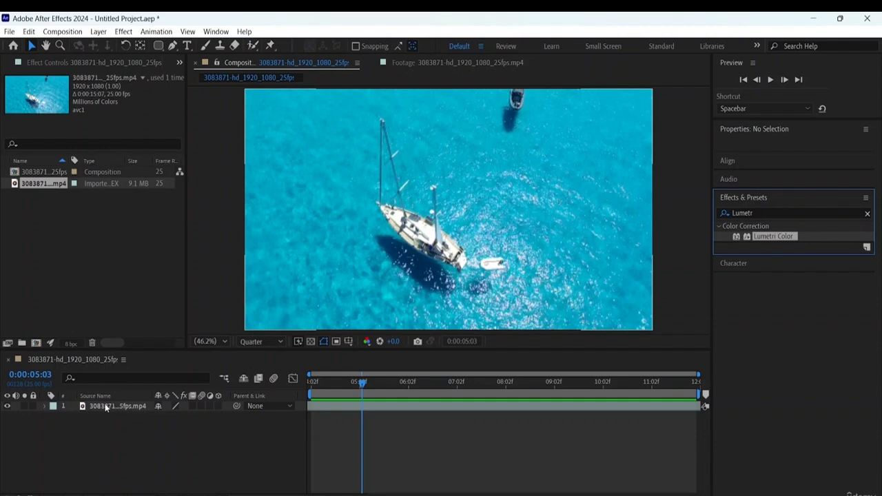
{"action": "left_click", "coordinate": [125, 408]}
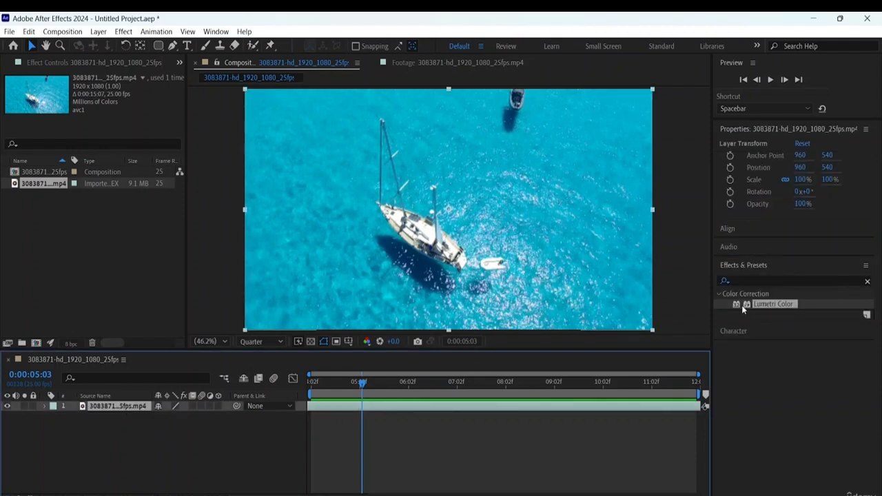
{"action": "left_click_drag", "start_coordinate": [741, 306], "coordinate": [94, 403]}
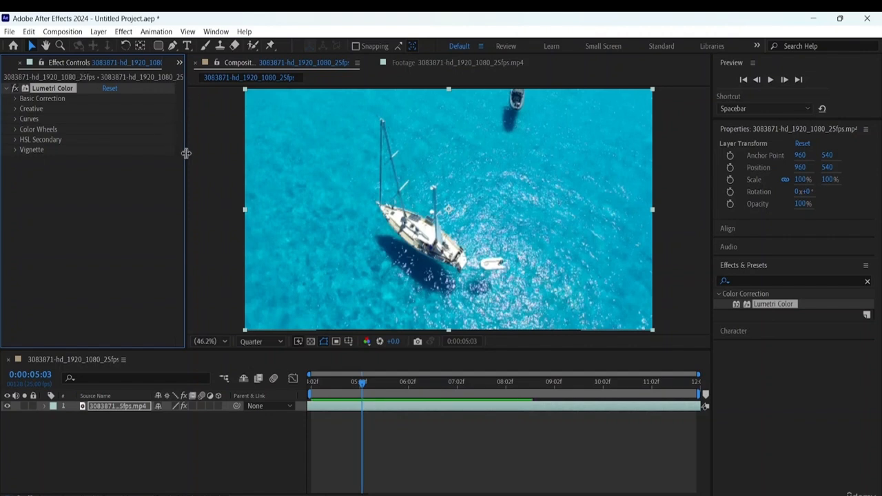
{"action": "left_click_drag", "start_coordinate": [186, 153], "coordinate": [213, 156]}
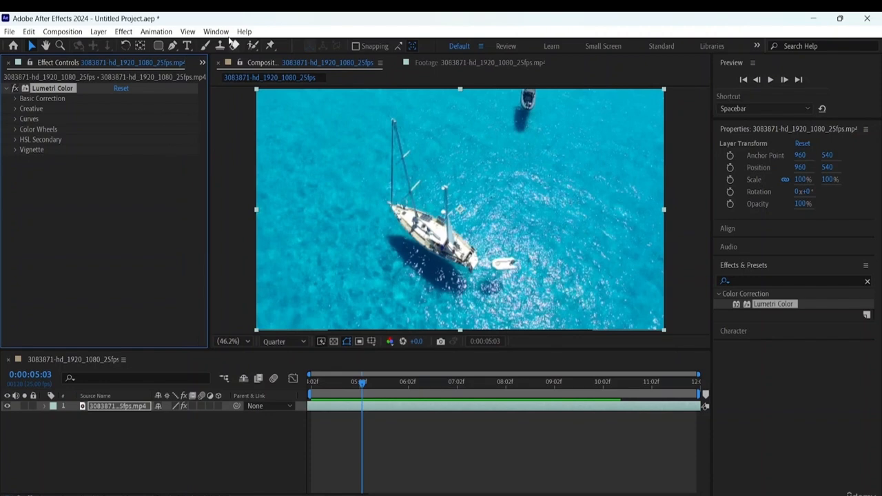
- Delete the Lumetri Color effect from the sailboat footage layer
{"action": "left_click", "coordinate": [218, 32]}
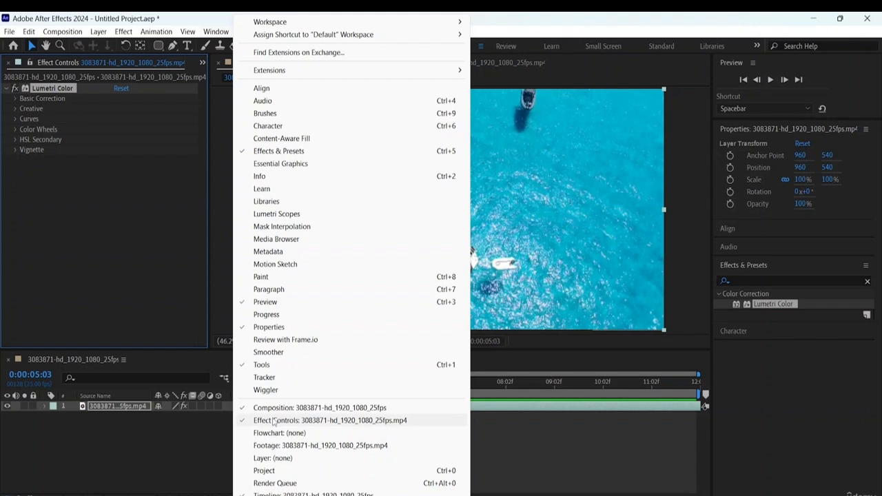
{"action": "left_click", "coordinate": [766, 381]}
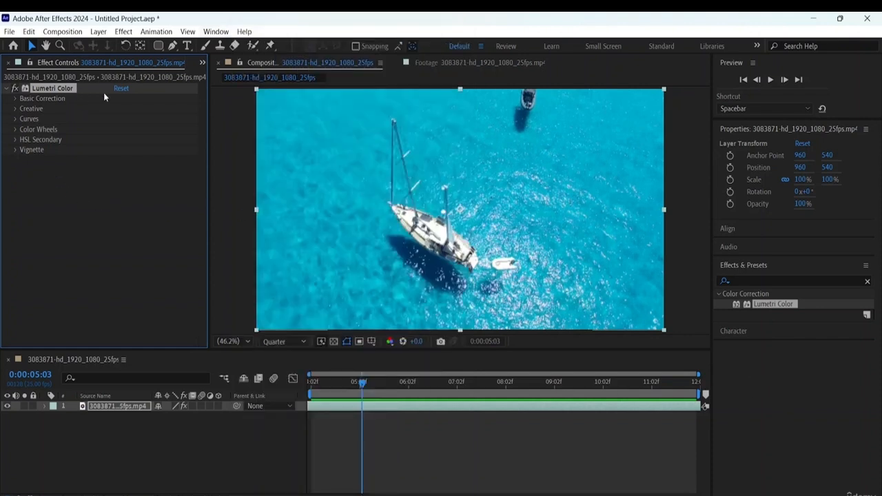
{"action": "left_click", "coordinate": [113, 236]}
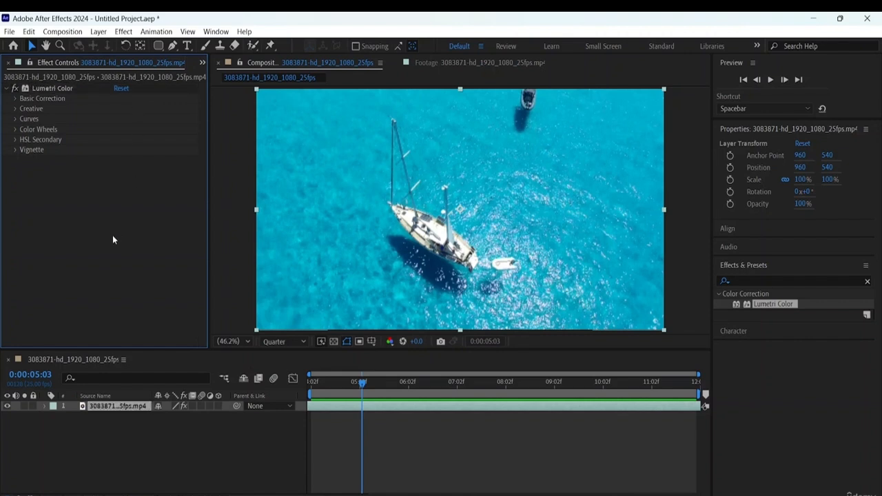
{"action": "left_click", "coordinate": [56, 87]}
{"action": "key", "text": "Delete"}
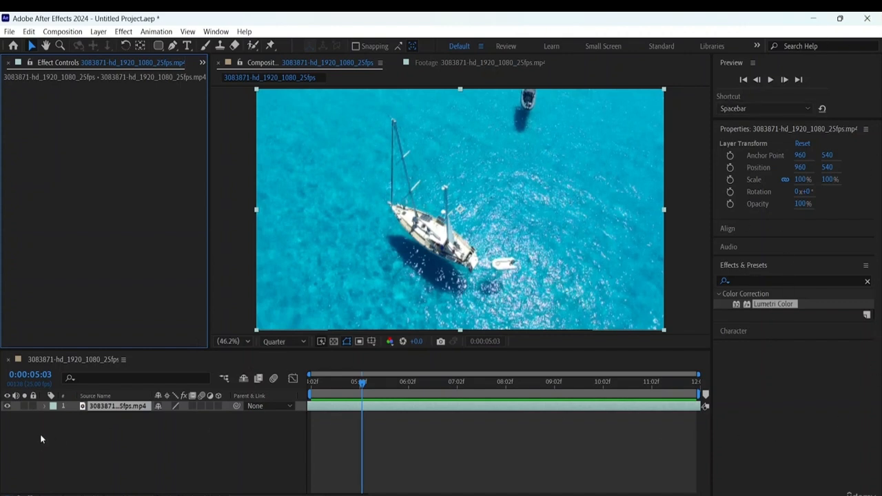
- Deselect the footage layer and add a new adjustment layer above it in the composition
{"action": "left_click", "coordinate": [71, 434]}
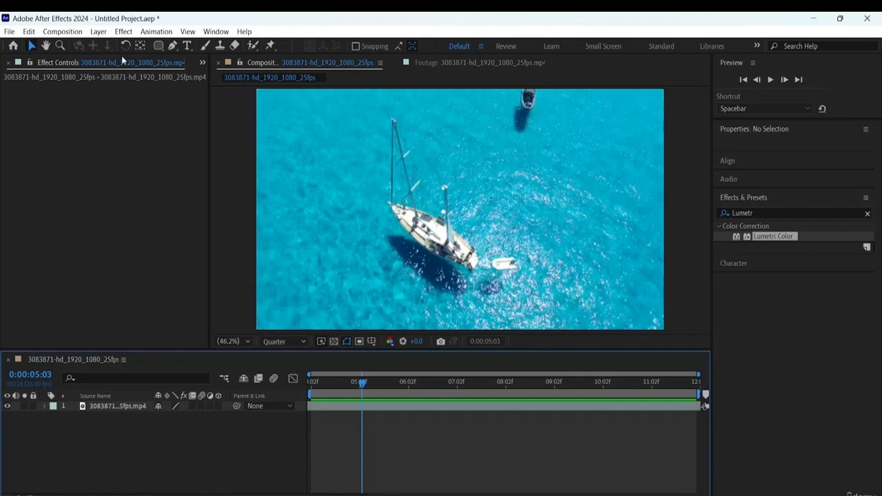
{"action": "left_click", "coordinate": [98, 31]}
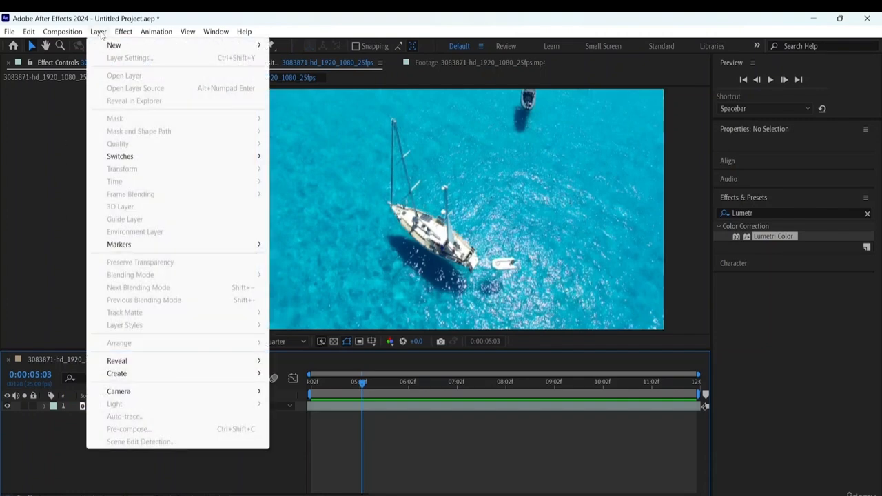
{"action": "mouse_move", "coordinate": [115, 48]}
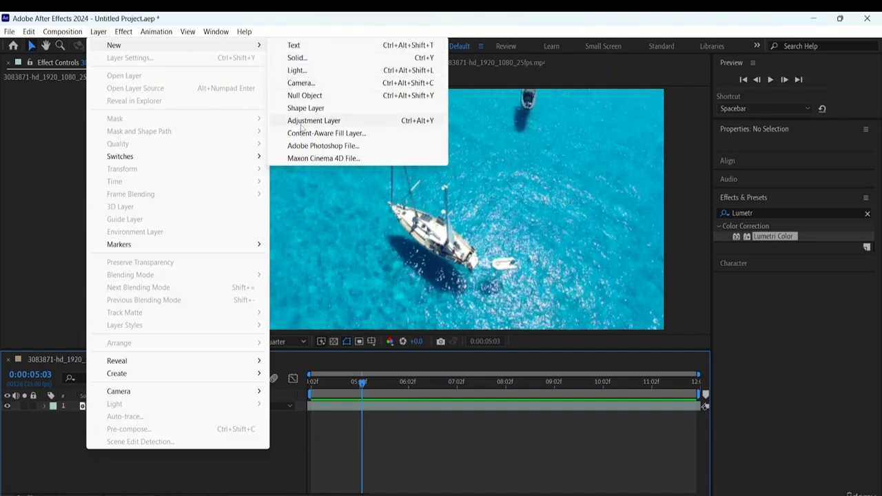
{"action": "left_click", "coordinate": [340, 122]}
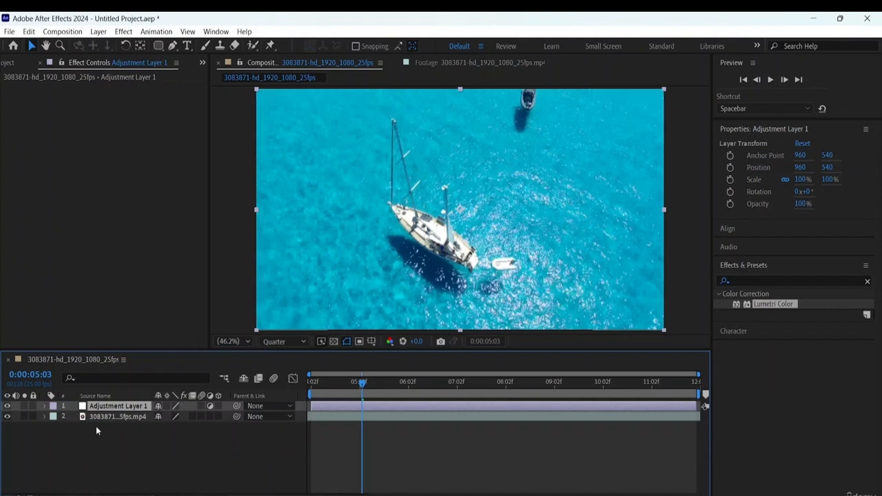
{"action": "left_click", "coordinate": [128, 447]}
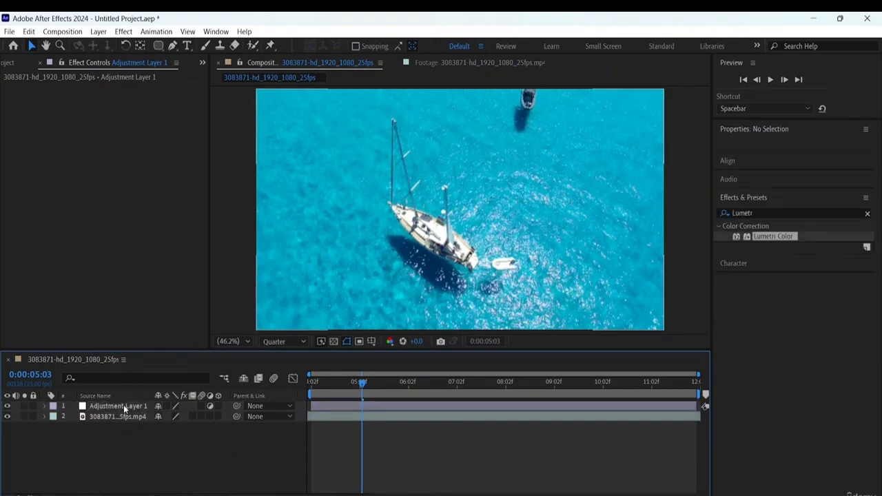
- Apply Lumetri Color to Adjustment Layer 1 twice and delete the first of the two instances
{"action": "left_click", "coordinate": [123, 405]}
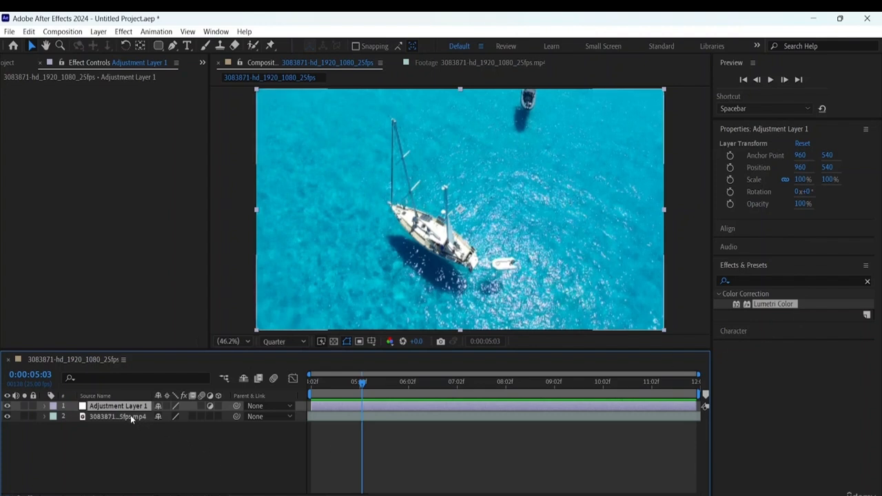
{"action": "double_click", "coordinate": [774, 304]}
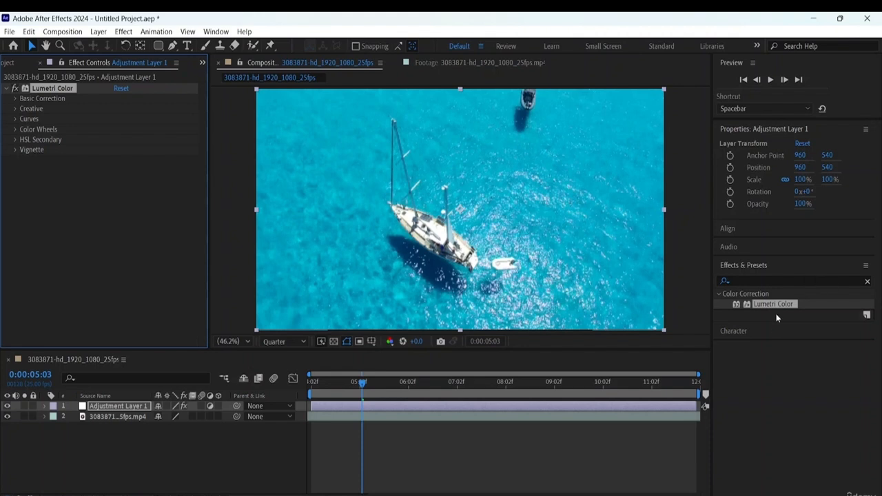
{"action": "left_click_drag", "start_coordinate": [774, 304], "coordinate": [126, 407]}
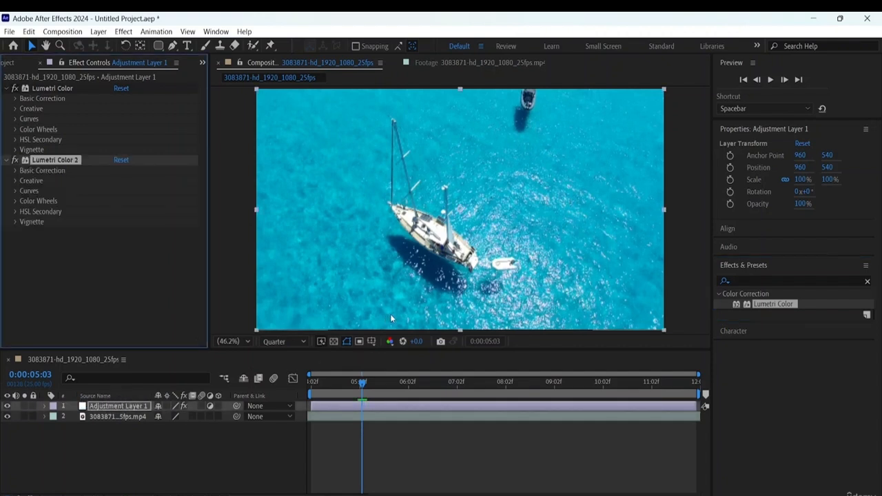
{"action": "left_click", "coordinate": [54, 89]}
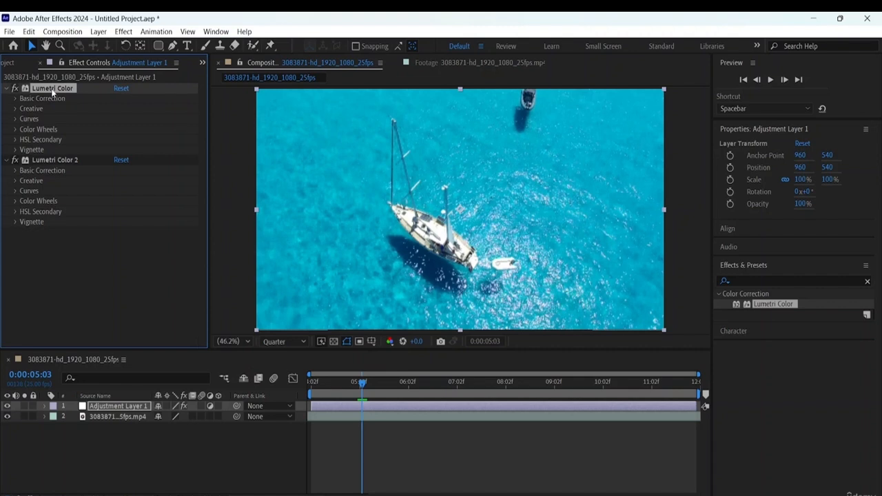
{"action": "key", "text": "Delete"}
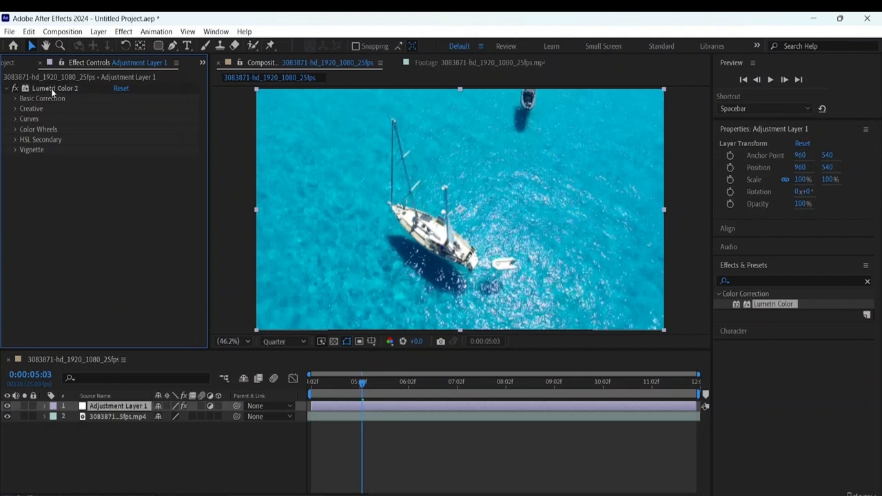
- Reveal the adjustment layer's effect in the timeline and rename Lumetri Color 2 as Lumetri Color
{"action": "left_click", "coordinate": [52, 85]}
{"action": "key", "text": "e"}
{"action": "right_click", "coordinate": [67, 91]}
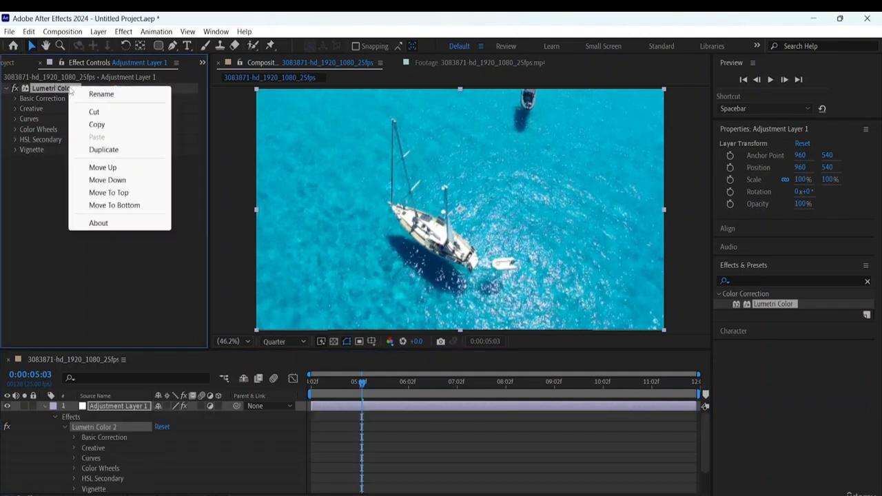
{"action": "left_click", "coordinate": [114, 93]}
{"action": "left_click", "coordinate": [84, 86]}
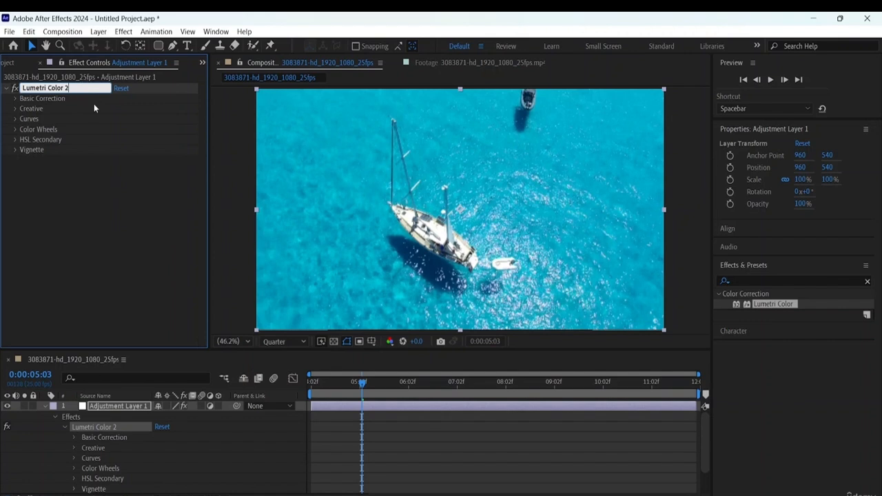
{"action": "left_click", "coordinate": [93, 184]}
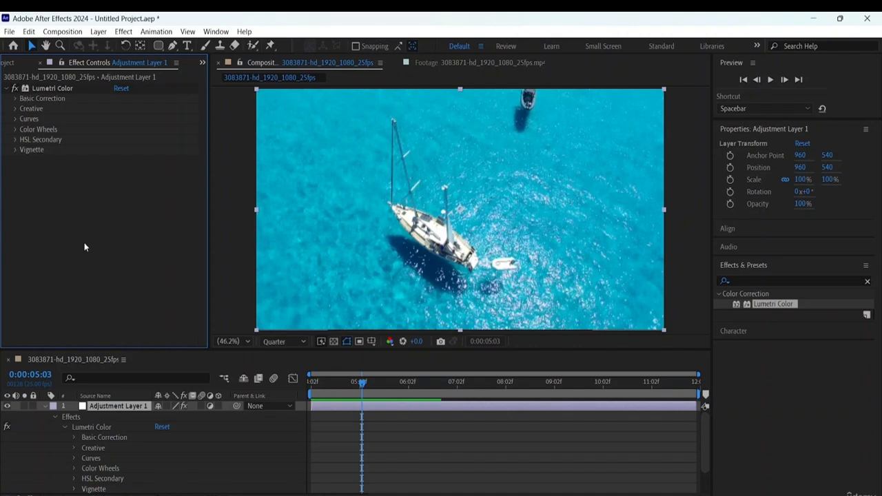
- Make the timeline area taller and collapse the Lumetri Color properties under Adjustment Layer 1
{"action": "scroll", "coordinate": [374, 428], "scroll_direction": "down", "scroll_amount": 1}
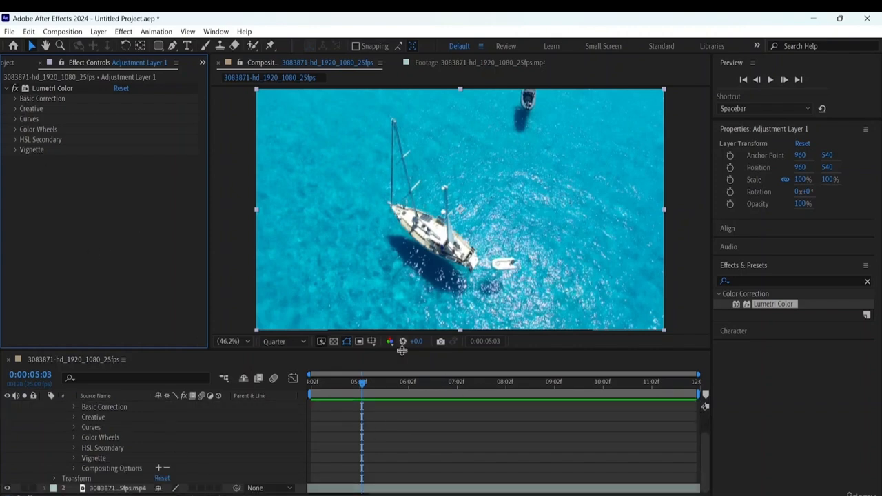
{"action": "left_click_drag", "start_coordinate": [402, 350], "coordinate": [402, 295]}
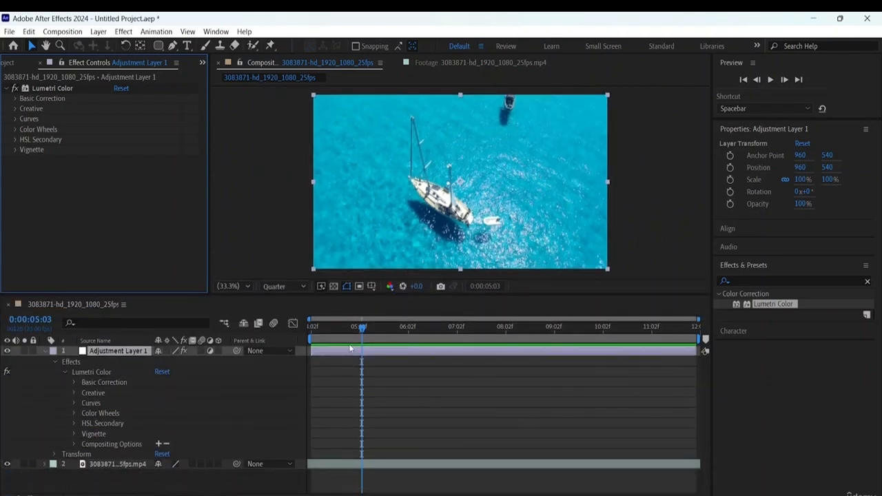
{"action": "left_click", "coordinate": [65, 372]}
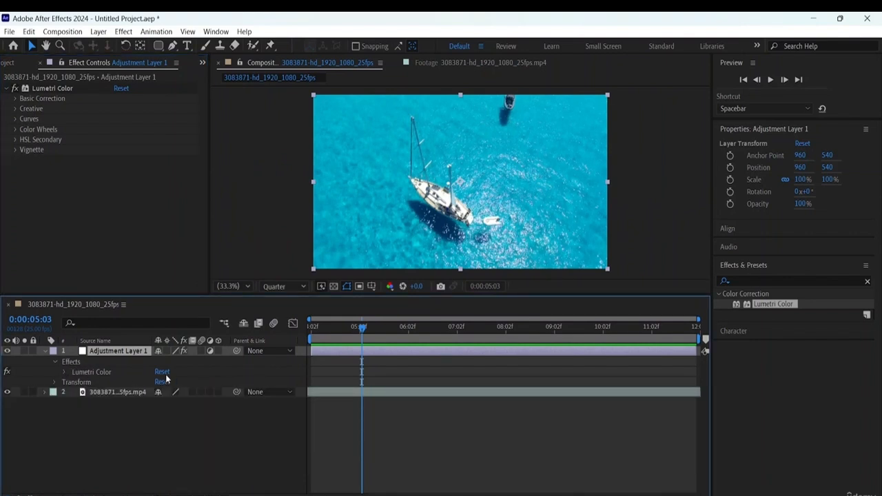
- Expand Lumetri Color's Basic Correction settings and examine the available Input LUT presets
{"action": "left_click", "coordinate": [14, 99]}
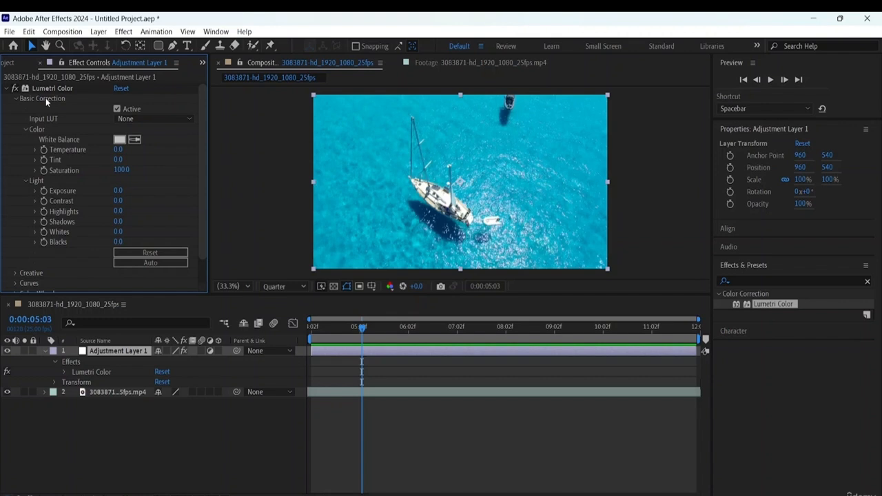
{"action": "left_click", "coordinate": [168, 118]}
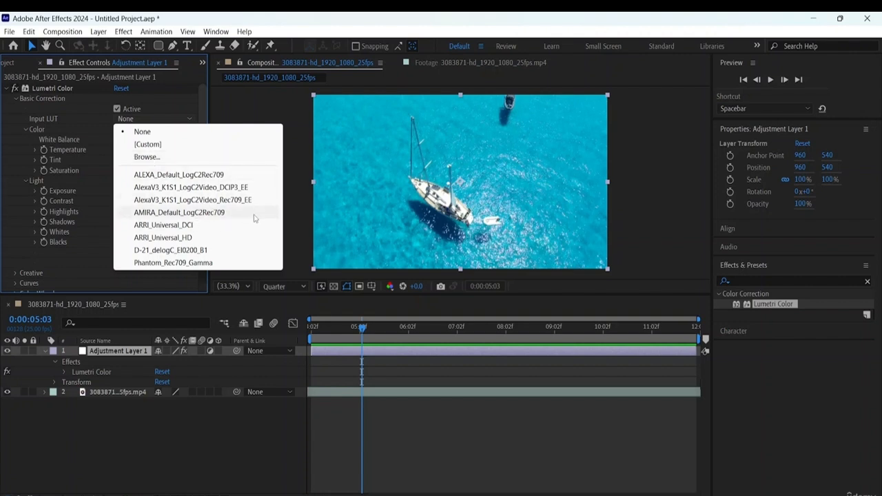
{"action": "left_click", "coordinate": [78, 270]}
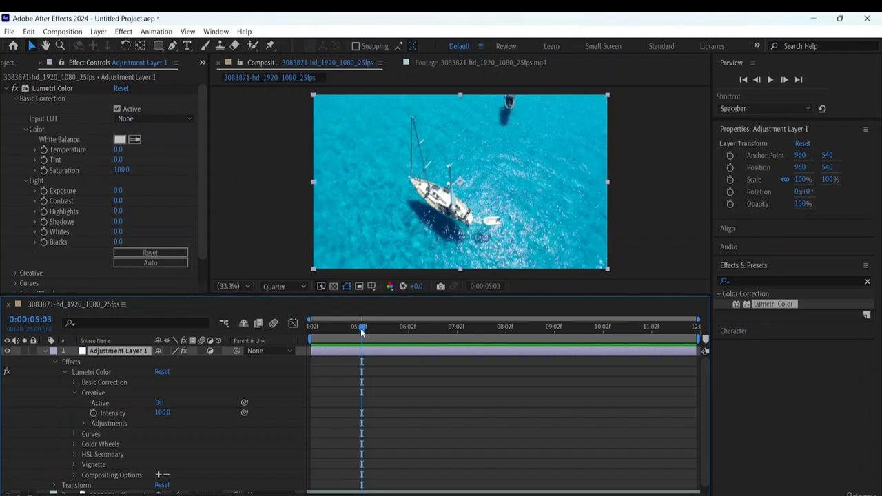
- Return to the composition's start and set Lumetri Color's White Balance to the light grey E7E7E7
{"action": "left_click_drag", "start_coordinate": [361, 327], "coordinate": [223, 298]}
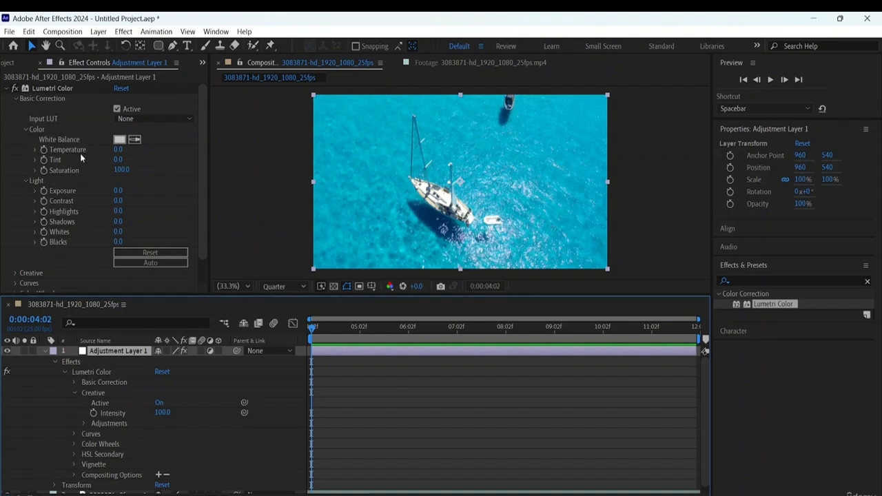
{"action": "left_click_drag", "start_coordinate": [310, 328], "coordinate": [264, 314]}
{"action": "left_click", "coordinate": [120, 140]}
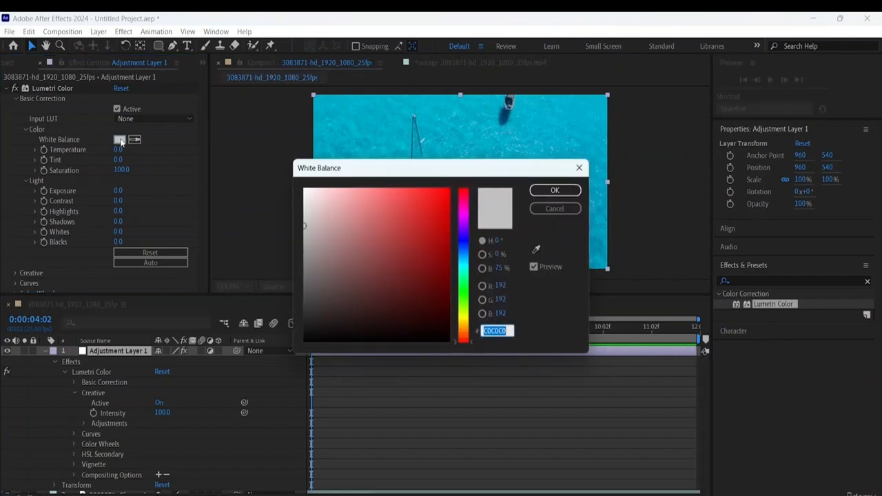
{"action": "left_click_drag", "start_coordinate": [304, 224], "coordinate": [298, 201]}
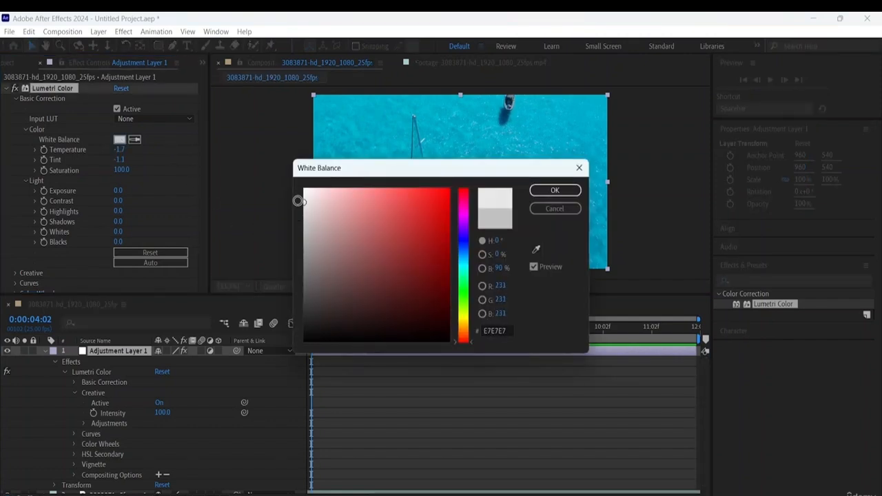
{"action": "left_click", "coordinate": [535, 191]}
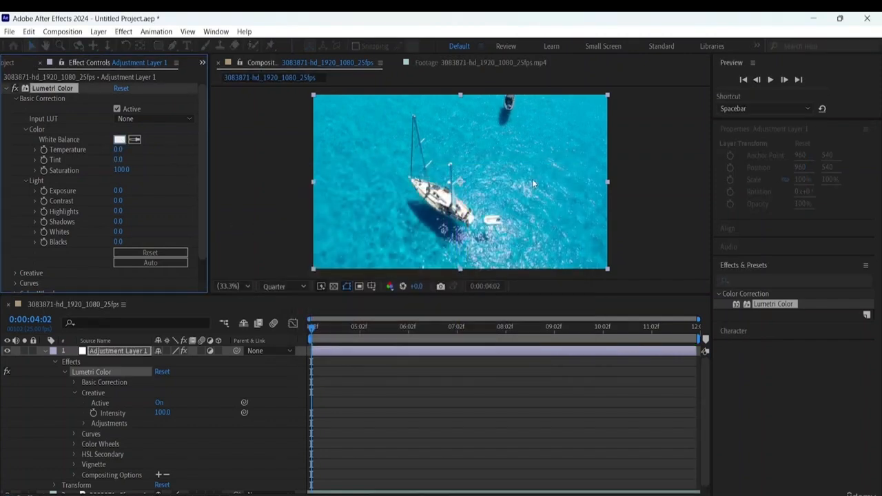
- Warm the footage by raising Lumetri Color's Temperature to 85 and check its slider range
{"action": "left_click", "coordinate": [117, 149]}
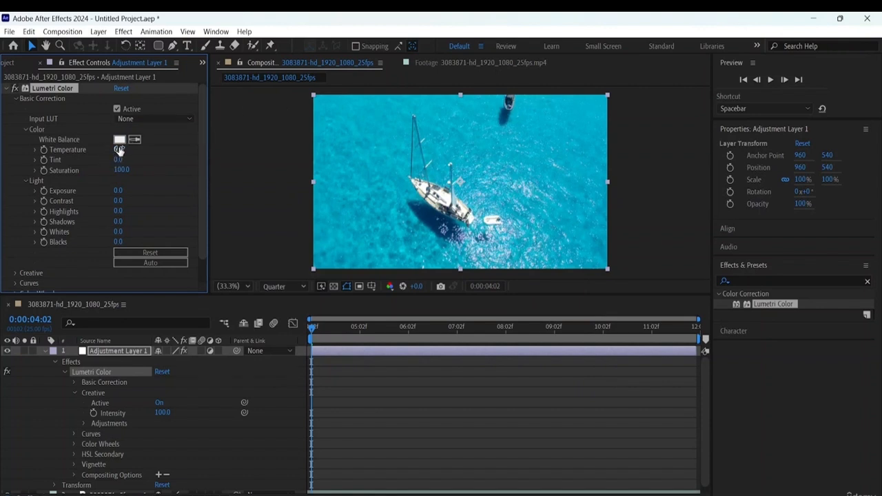
{"action": "left_click", "coordinate": [155, 150]}
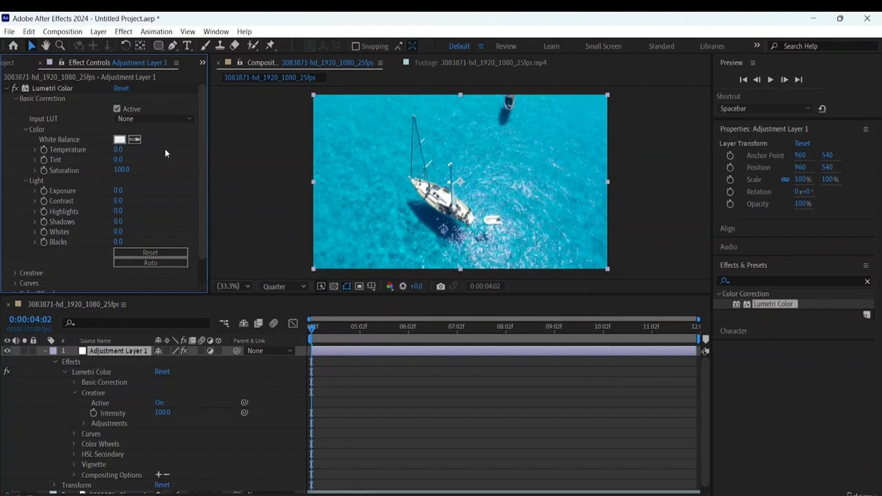
{"action": "left_click", "coordinate": [121, 151]}
{"action": "left_click", "coordinate": [146, 149]}
{"action": "left_click_drag", "start_coordinate": [117, 150], "coordinate": [164, 149]}
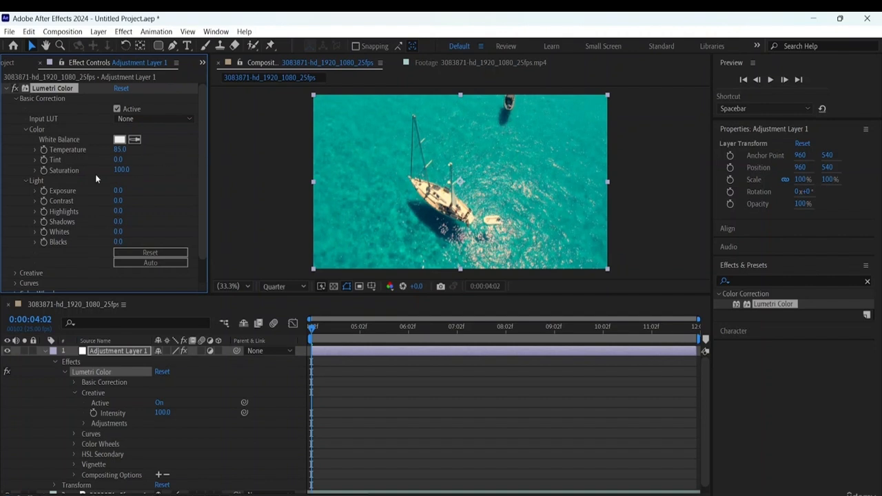
{"action": "left_click", "coordinate": [35, 149]}
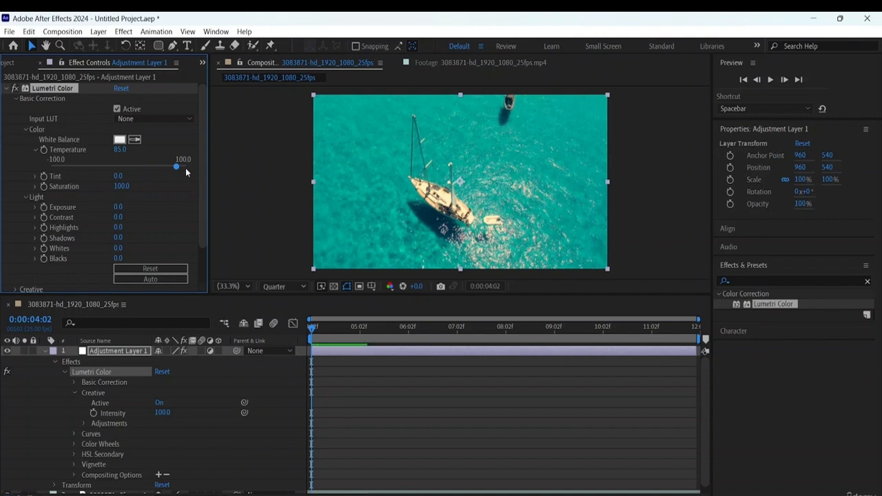
{"action": "left_click", "coordinate": [36, 149]}
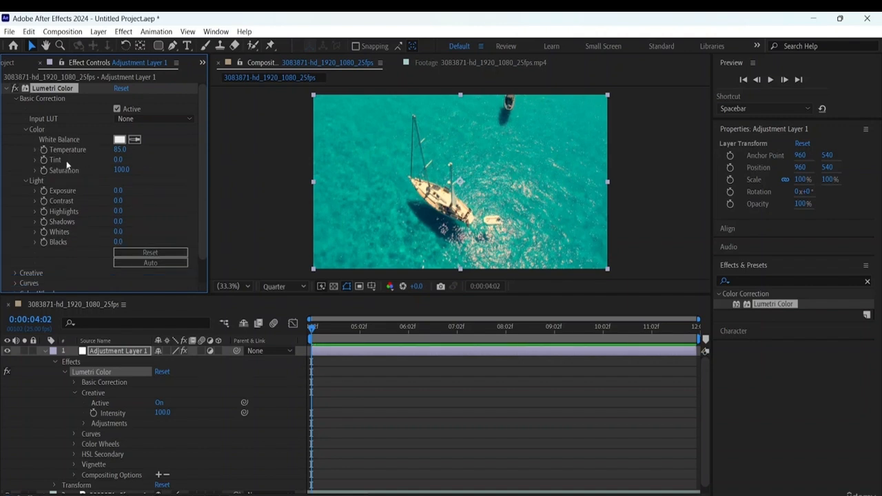
- Set Tint to 8 and Saturation to 130 in Lumetri Color's Basic Correction
{"action": "left_click", "coordinate": [118, 159]}
{"action": "type", "text": "11"}
{"action": "key", "text": "Return"}
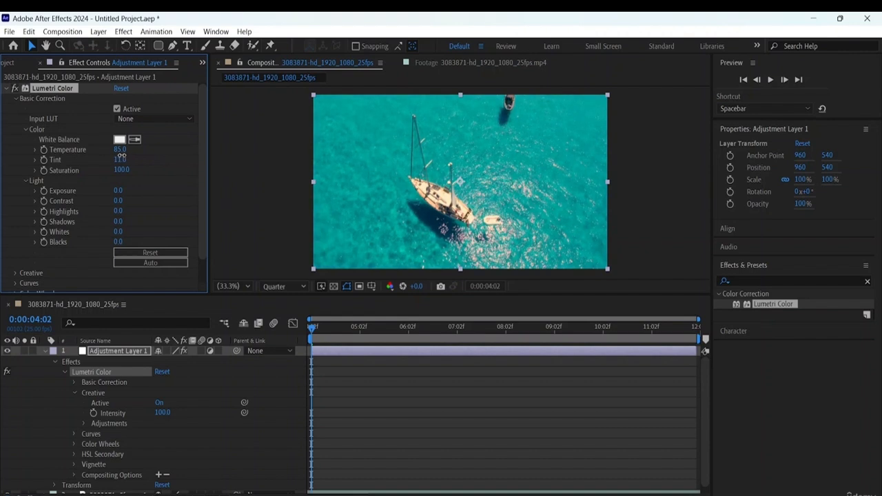
{"action": "left_click_drag", "start_coordinate": [121, 156], "coordinate": [149, 178]}
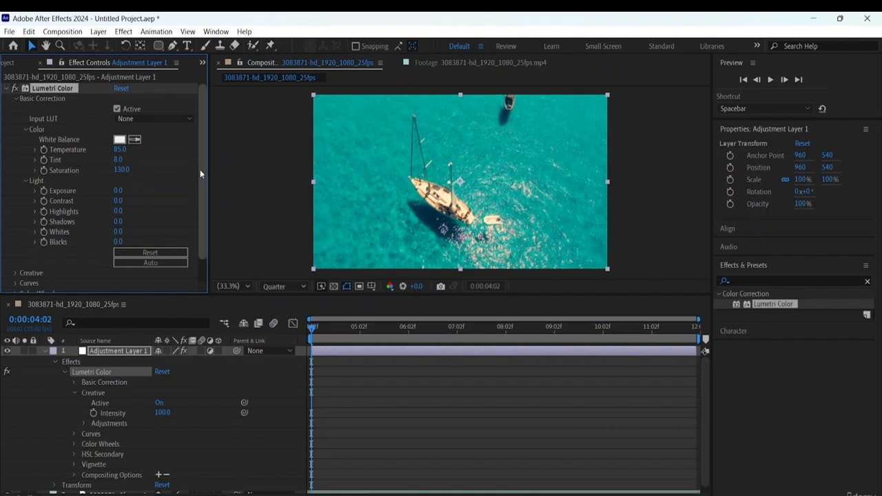
- Lower Exposure to -0.2 and keyframe Contrast from 0 at 0:00:04:02 to -50 at 0:00:04:16
{"action": "left_click_drag", "start_coordinate": [200, 170], "coordinate": [194, 235]}
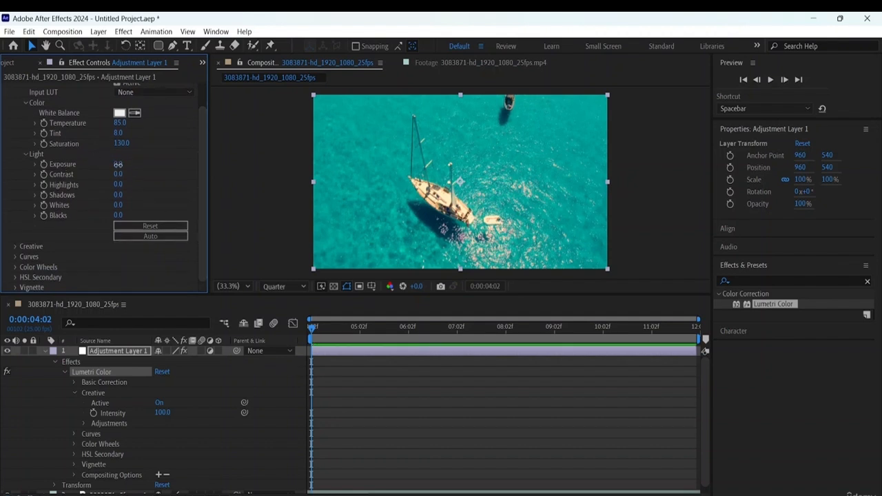
{"action": "mouse_move", "coordinate": [119, 165]}
{"action": "left_mouse_down"}
{"action": "mouse_move", "coordinate": [130, 165]}
{"action": "mouse_move", "coordinate": [113, 164]}
{"action": "left_mouse_up"}
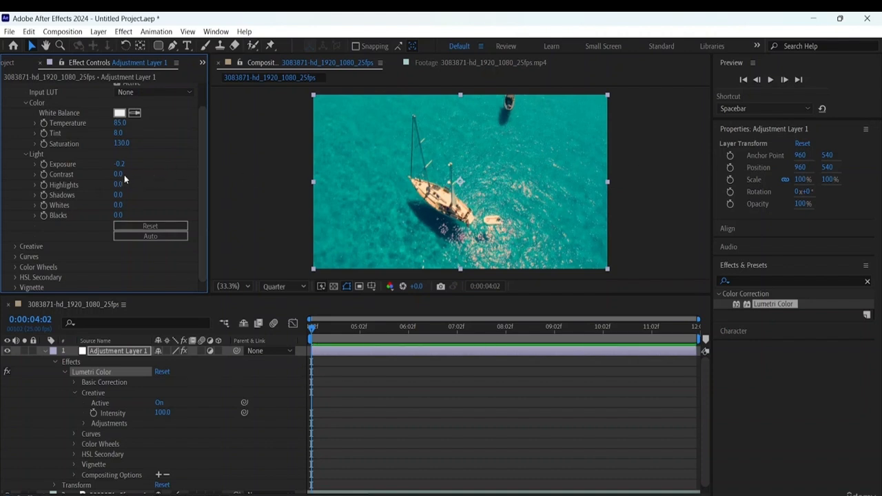
{"action": "left_click", "coordinate": [43, 175]}
{"action": "left_click_drag", "start_coordinate": [313, 330], "coordinate": [338, 328]}
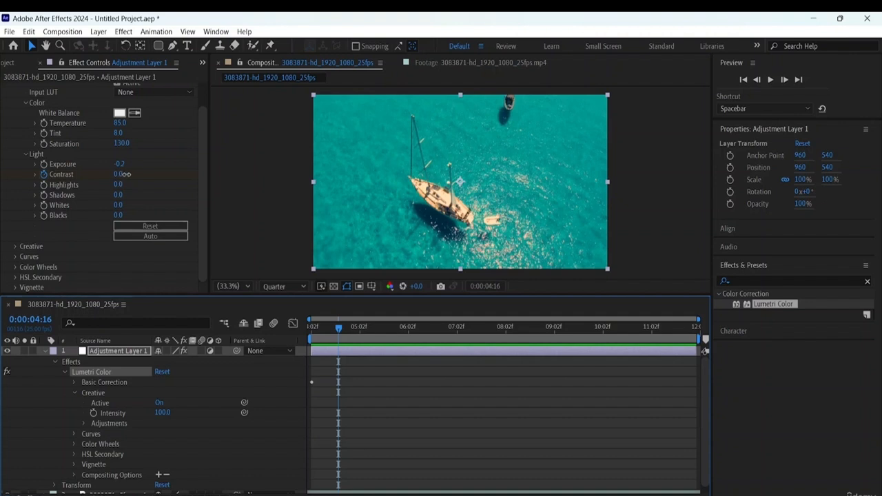
{"action": "mouse_move", "coordinate": [120, 175]}
{"action": "left_mouse_down"}
{"action": "mouse_move", "coordinate": [164, 174]}
{"action": "mouse_move", "coordinate": [34, 171]}
{"action": "mouse_move", "coordinate": [120, 188]}
{"action": "left_mouse_up"}
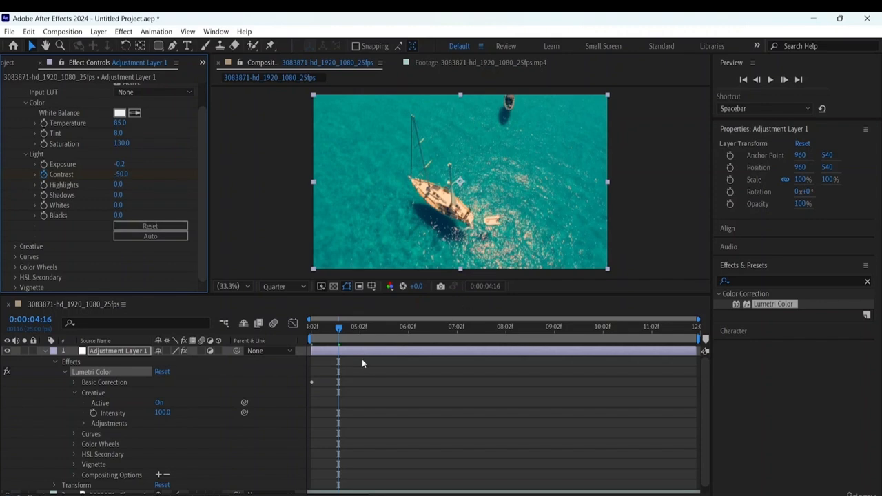
- Preview the Contrast animation from the start of the composition
{"action": "left_click_drag", "start_coordinate": [338, 328], "coordinate": [205, 327]}
{"action": "key", "text": "space"}
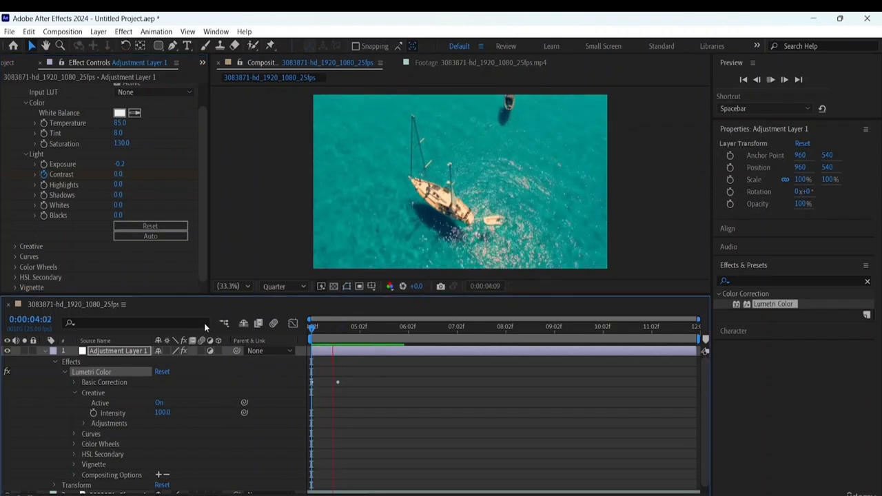
{"action": "key", "text": "space"}
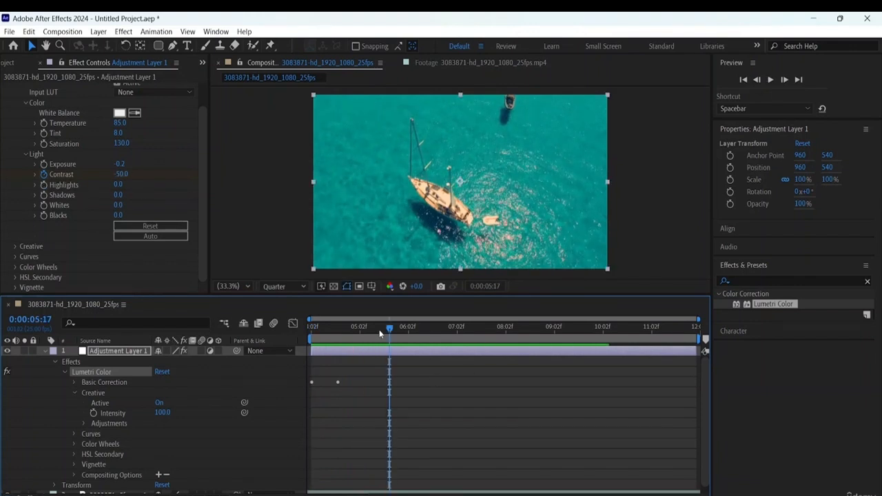
- Add a starting Highlights keyframe at 0:00:04:02 and move the current time to 0:00:04:16
{"action": "left_click_drag", "start_coordinate": [390, 329], "coordinate": [209, 339]}
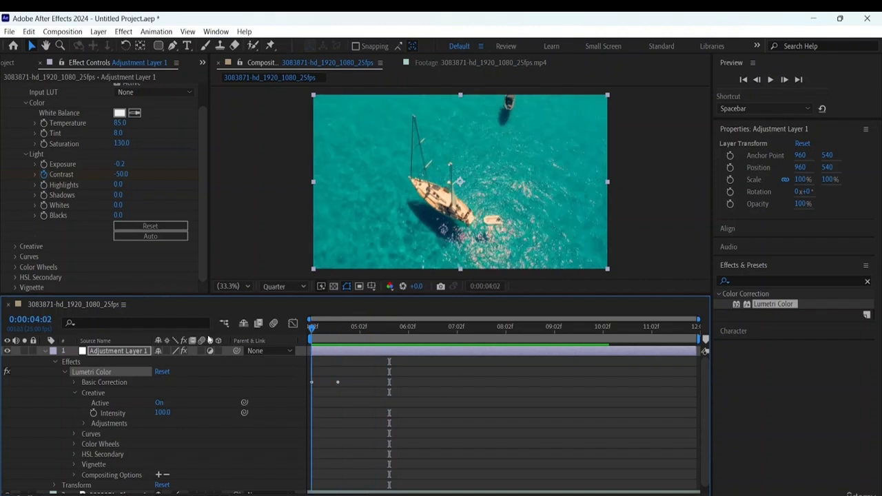
{"action": "left_click", "coordinate": [44, 185]}
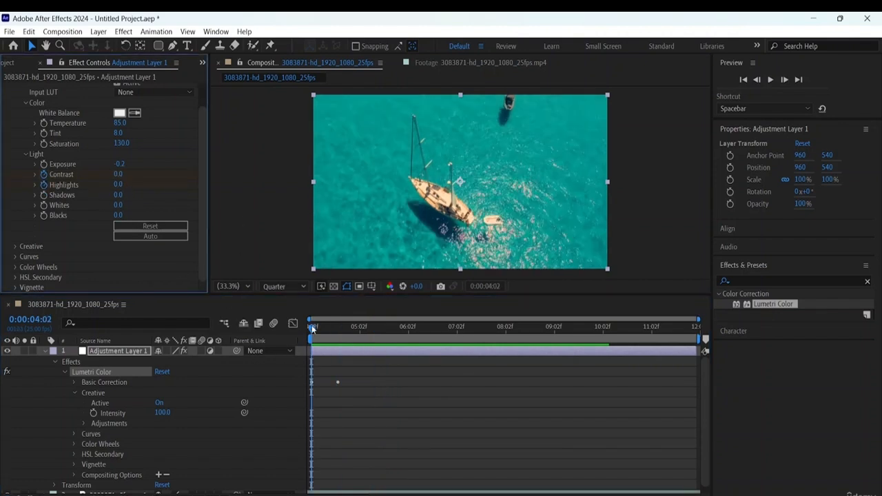
{"action": "left_click_drag", "start_coordinate": [312, 328], "coordinate": [342, 334]}
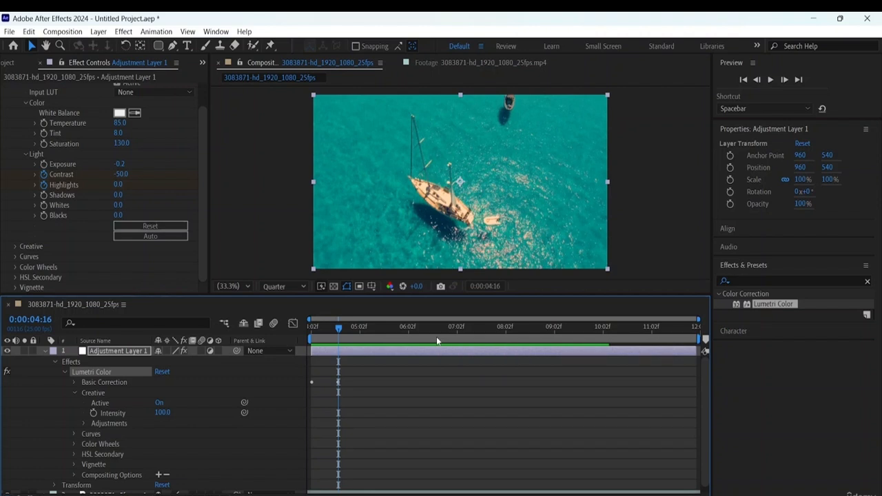
- Collapse the Creative properties in the timeline and expand Basic Correction with its Color group
{"action": "left_click", "coordinate": [75, 392]}
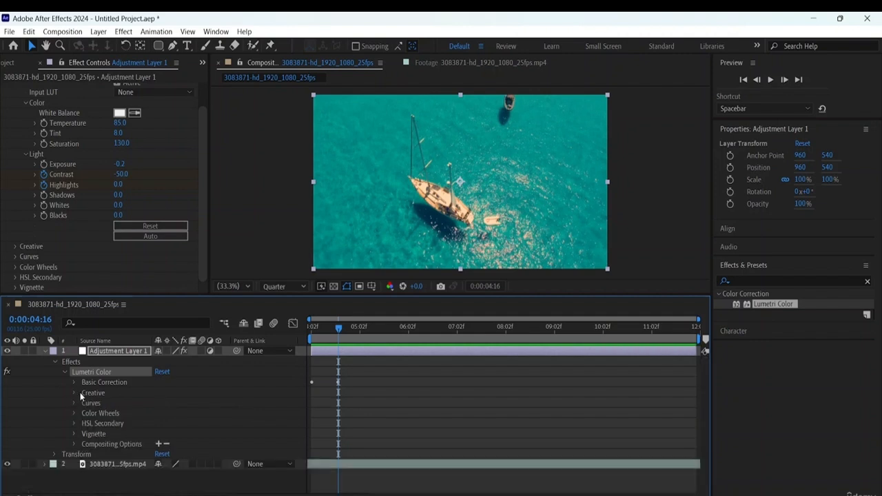
{"action": "left_click", "coordinate": [76, 382]}
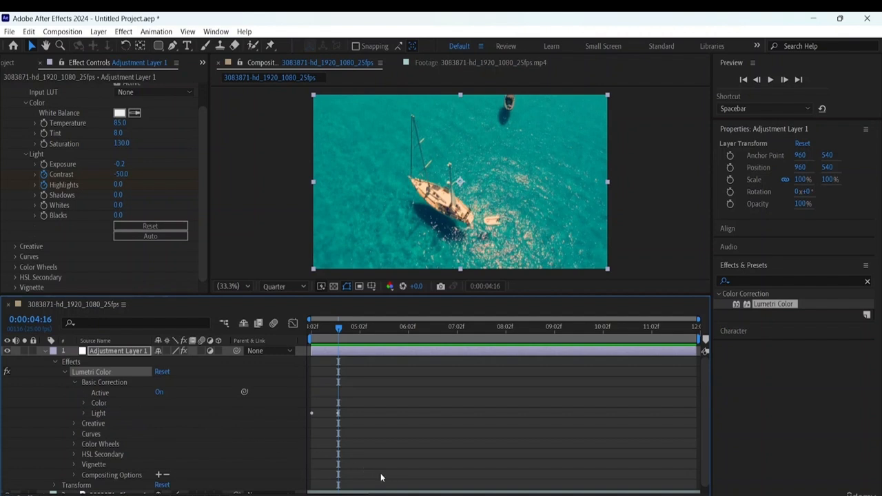
{"action": "left_click", "coordinate": [85, 403]}
{"action": "left_click", "coordinate": [84, 403]}
{"action": "scroll", "coordinate": [124, 414], "scroll_direction": "down", "scroll_amount": 1}
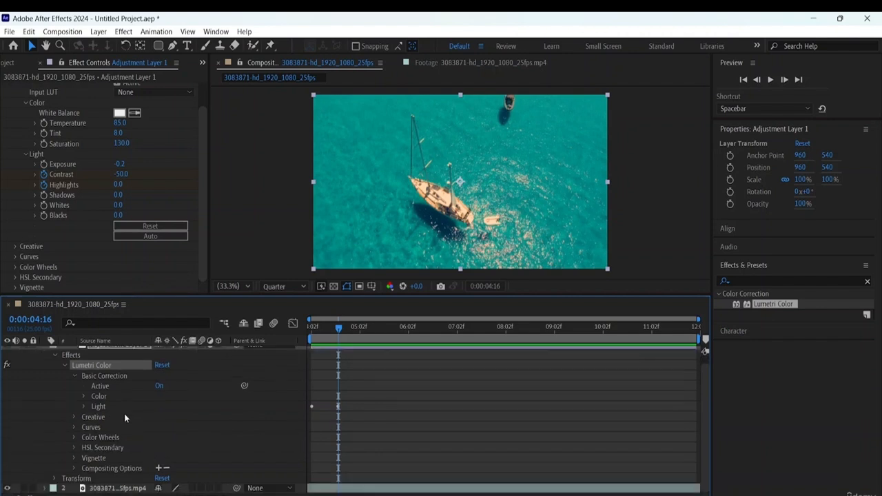
{"action": "left_click", "coordinate": [83, 395]}
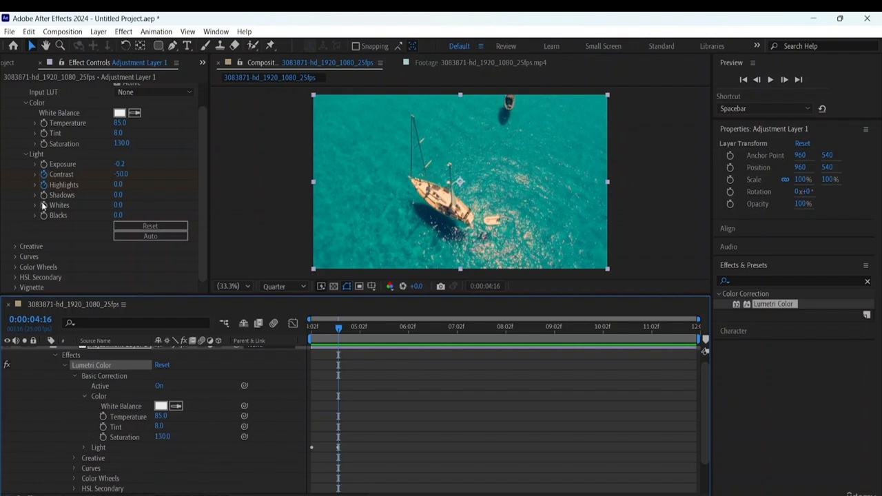
- Raise Highlights to 84 at 0:00:04:16 and preview the animation from the start of the composition
{"action": "left_click_drag", "start_coordinate": [115, 186], "coordinate": [157, 175]}
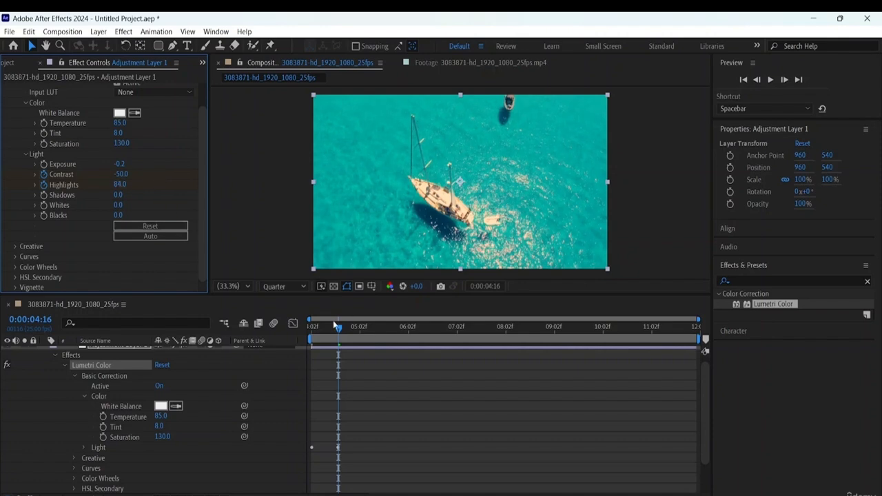
{"action": "left_click_drag", "start_coordinate": [339, 329], "coordinate": [195, 301]}
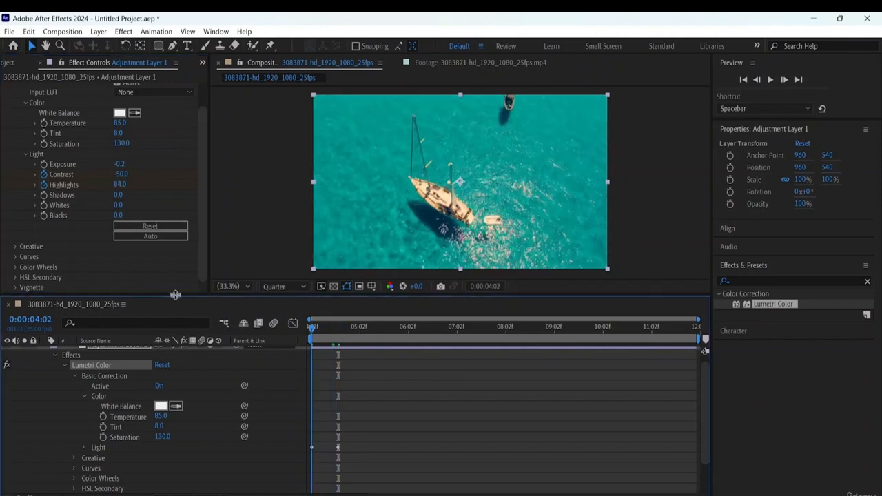
{"action": "key", "text": "space"}
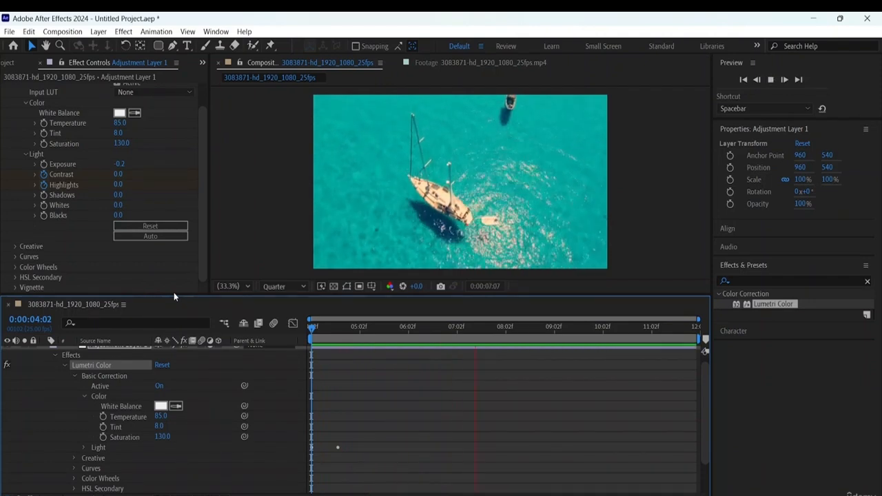
{"action": "key", "text": "space"}
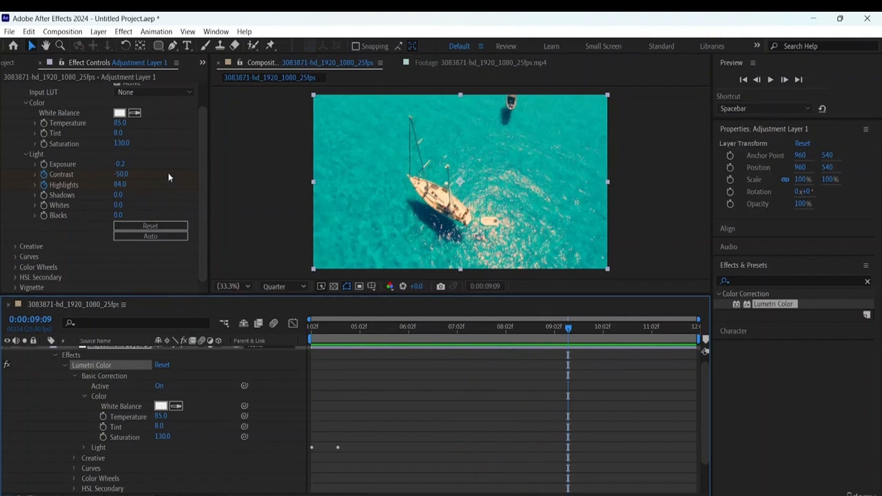
- Set the Light values Shadows to -72, Whites to -10 and Blacks to -55
{"action": "left_click_drag", "start_coordinate": [121, 195], "coordinate": [178, 214]}
{"action": "left_click", "coordinate": [121, 205]}
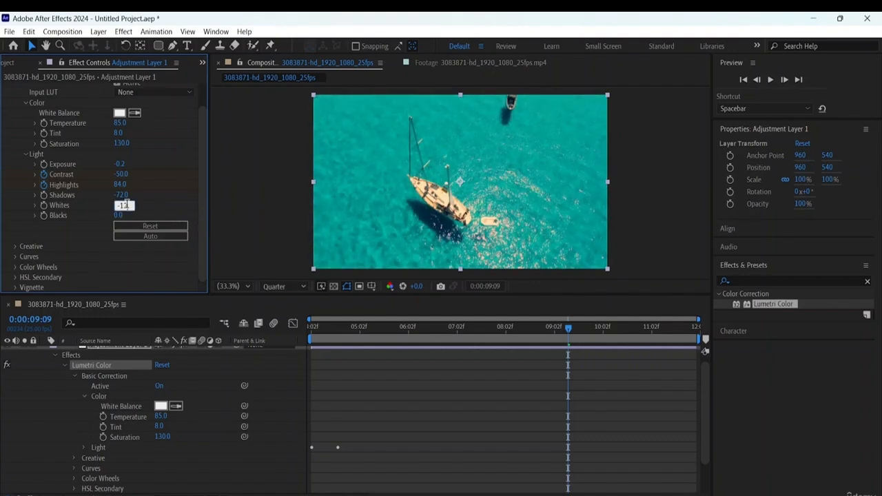
{"action": "type", "text": "-10"}
{"action": "key", "text": "Tab"}
{"action": "left_click", "coordinate": [131, 216]}
{"action": "left_click_drag", "start_coordinate": [119, 216], "coordinate": [82, 209]}
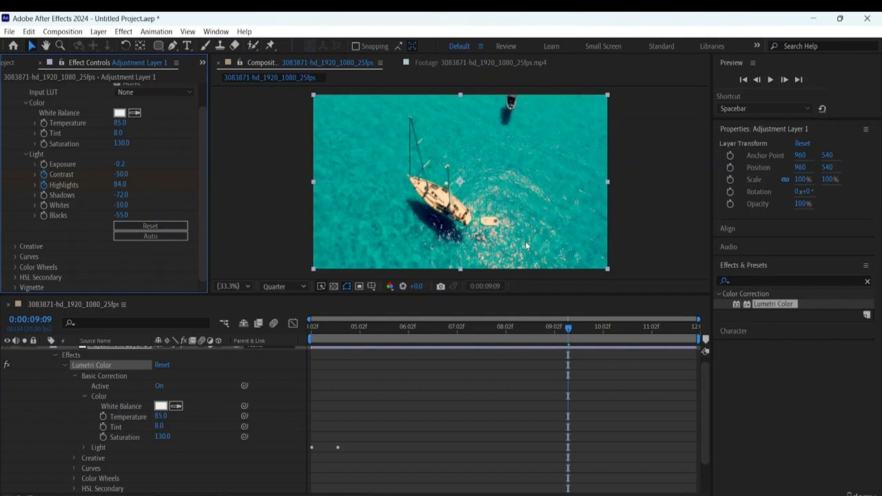
- Switch the Lumetri Color effect off and back on to compare the footage before and after correction
{"action": "scroll", "coordinate": [107, 219], "scroll_direction": "up", "scroll_amount": 2}
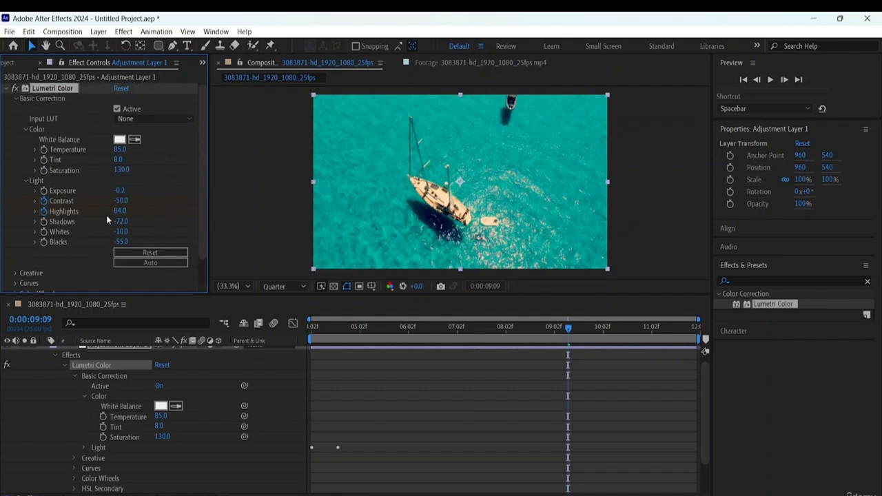
{"action": "left_click", "coordinate": [16, 89]}
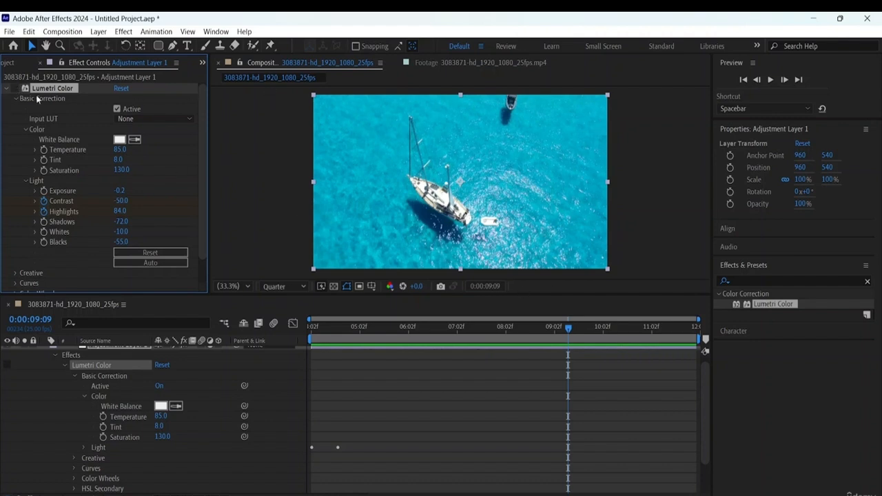
{"action": "left_click", "coordinate": [16, 89]}
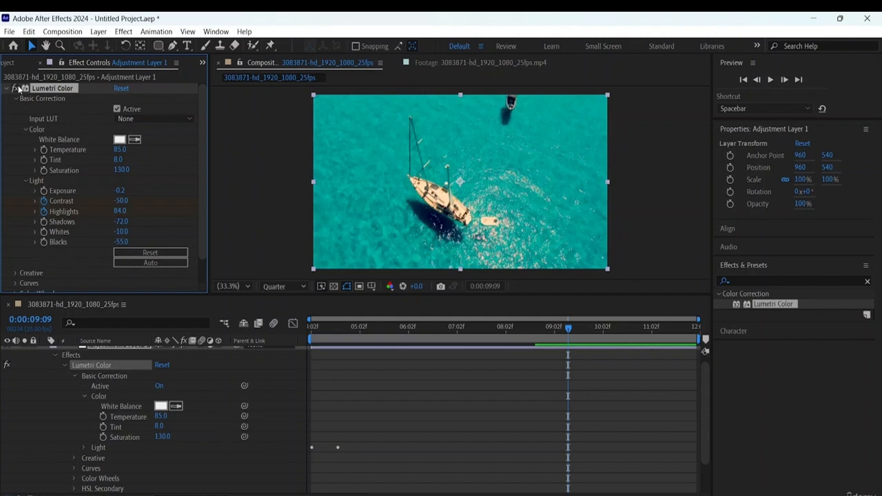
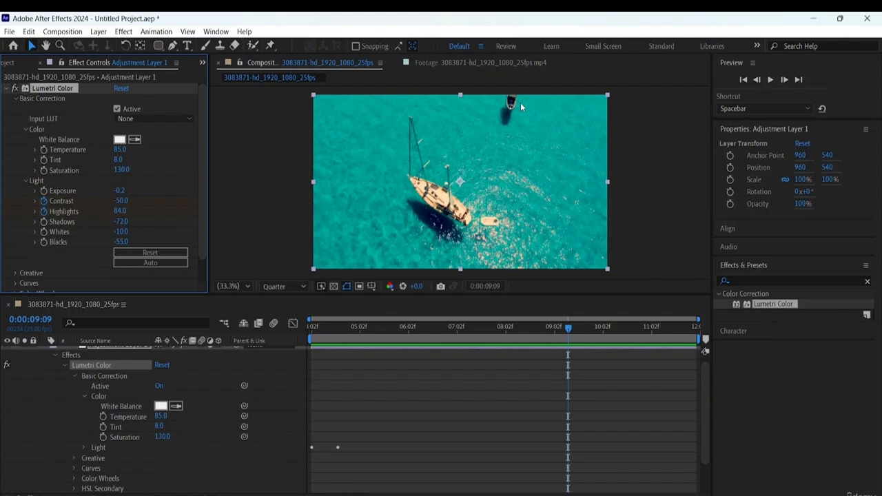
{"action": "scroll", "coordinate": [95, 172], "scroll_direction": "down", "scroll_amount": 1}
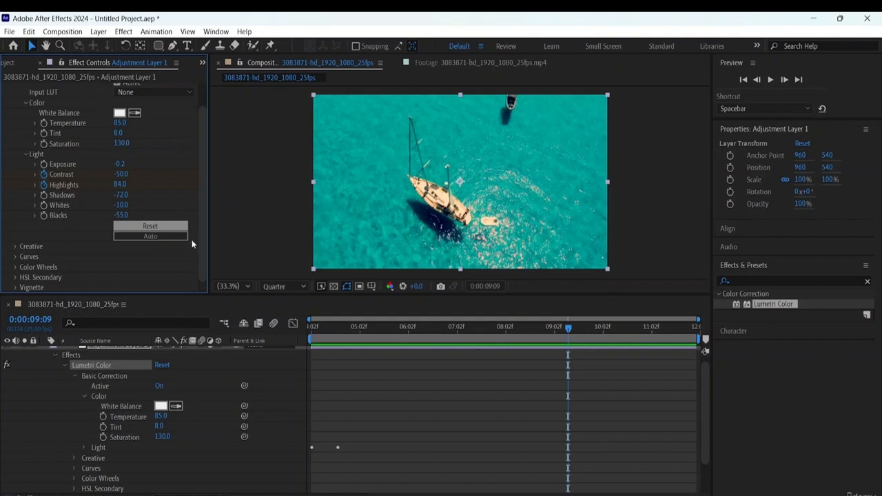
{"action": "scroll", "coordinate": [157, 157], "scroll_direction": "up", "scroll_amount": 1}
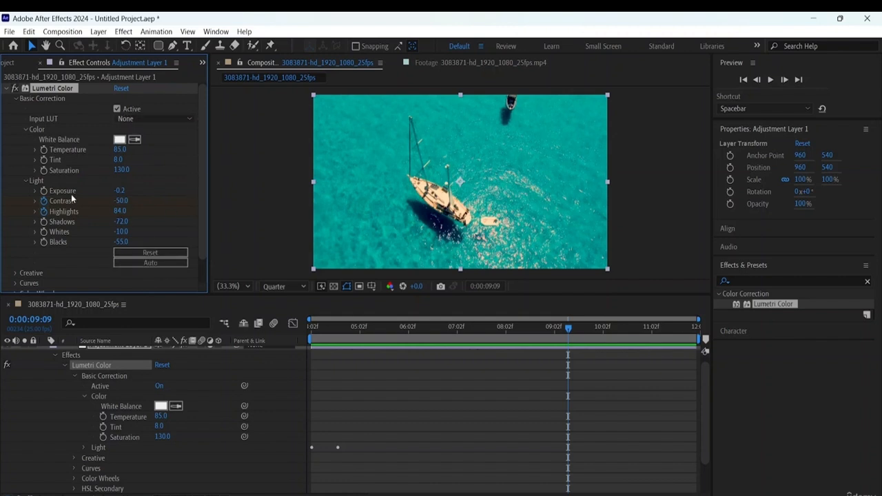
{"action": "scroll", "coordinate": [76, 190], "scroll_direction": "down", "scroll_amount": 1}
{"action": "scroll", "coordinate": [93, 173], "scroll_direction": "up", "scroll_amount": 1}
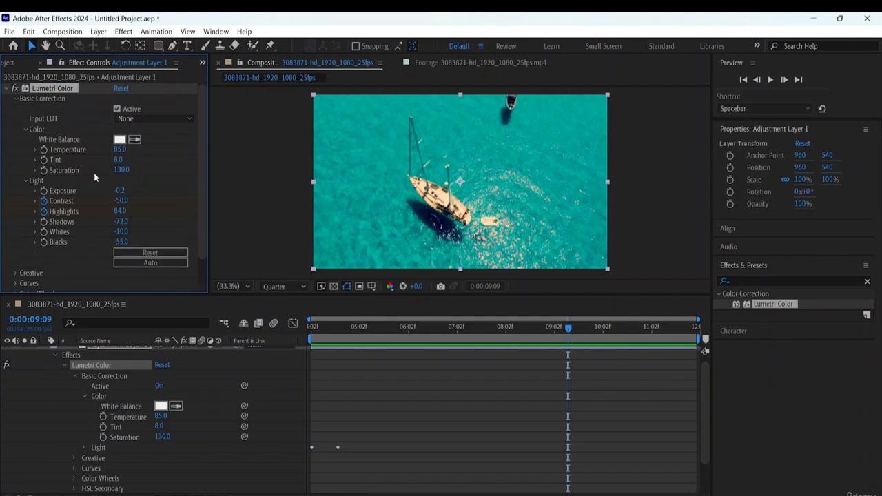
- Shift the Creative Split Toning Shadow Tint and Highlight Tint slightly toward purple, and expand the Curves section in place of Adjustments
{"action": "left_click", "coordinate": [16, 98]}
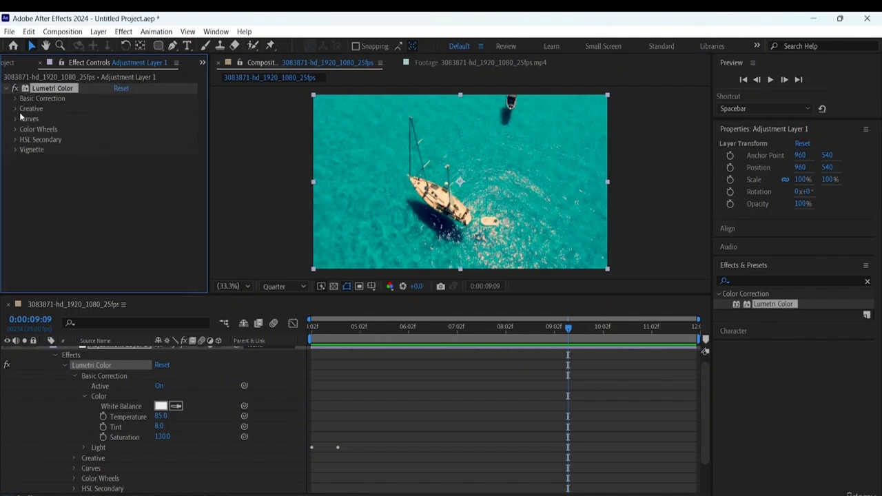
{"action": "left_click", "coordinate": [16, 109]}
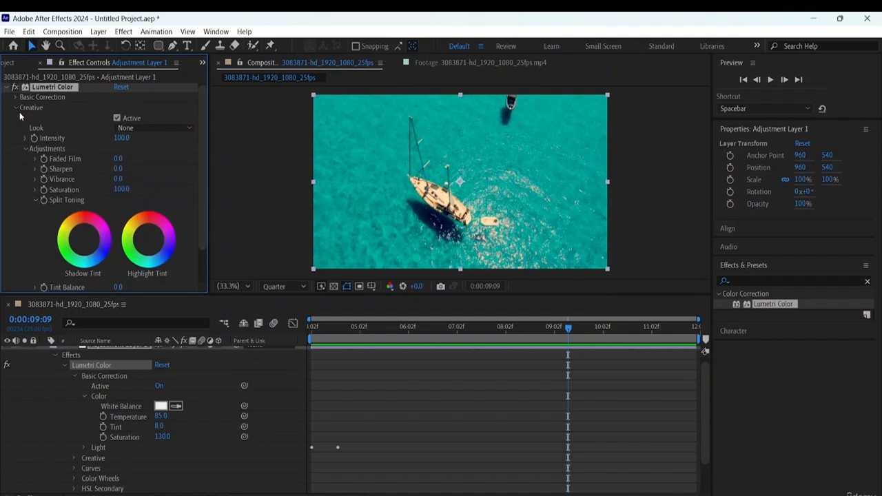
{"action": "scroll", "coordinate": [108, 222], "scroll_direction": "down", "scroll_amount": 2}
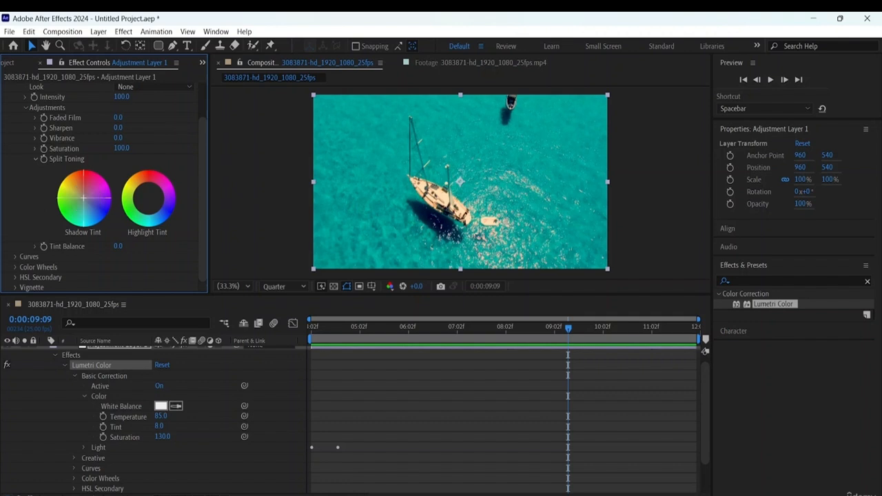
{"action": "left_click_drag", "start_coordinate": [84, 198], "coordinate": [89, 199]}
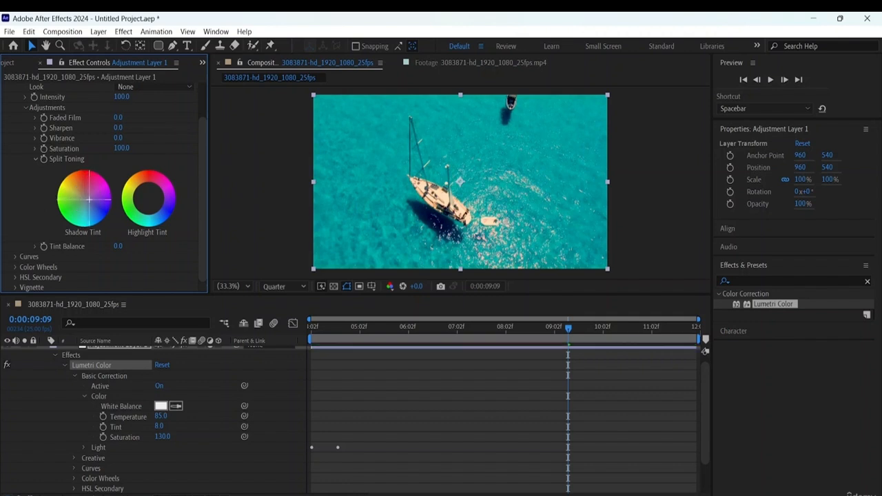
{"action": "left_click_drag", "start_coordinate": [147, 198], "coordinate": [150, 198]}
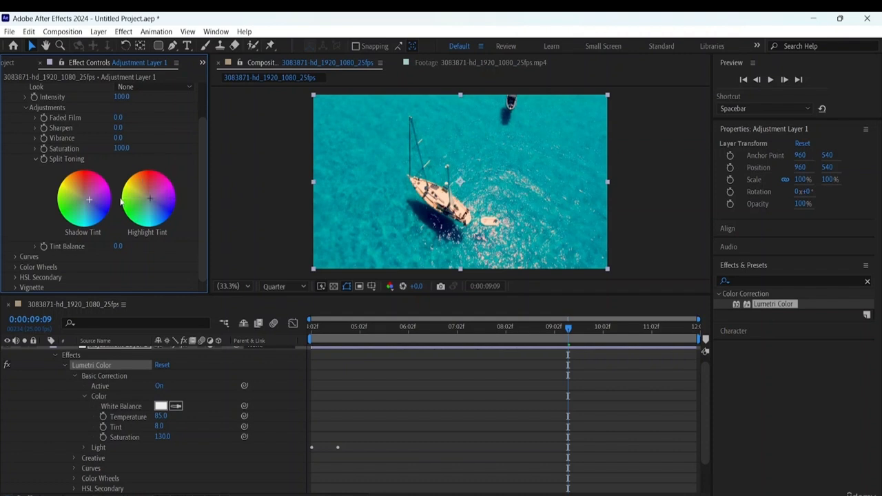
{"action": "left_click", "coordinate": [33, 162]}
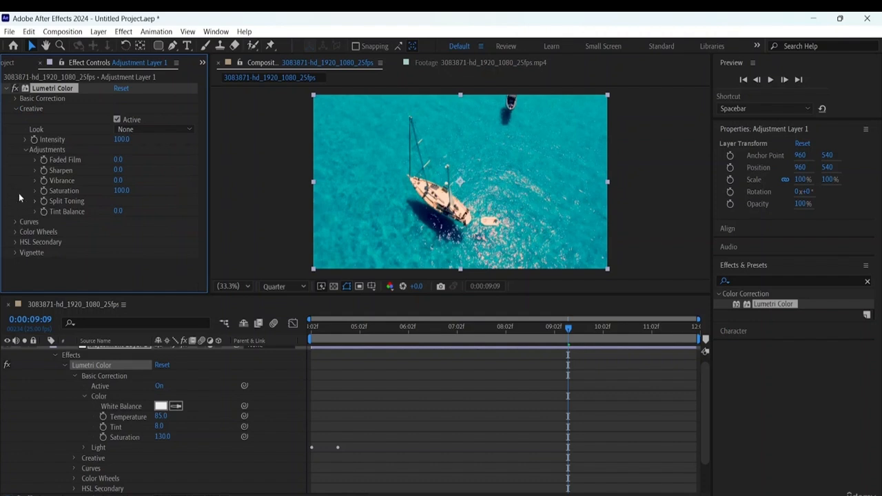
{"action": "left_click", "coordinate": [26, 149]}
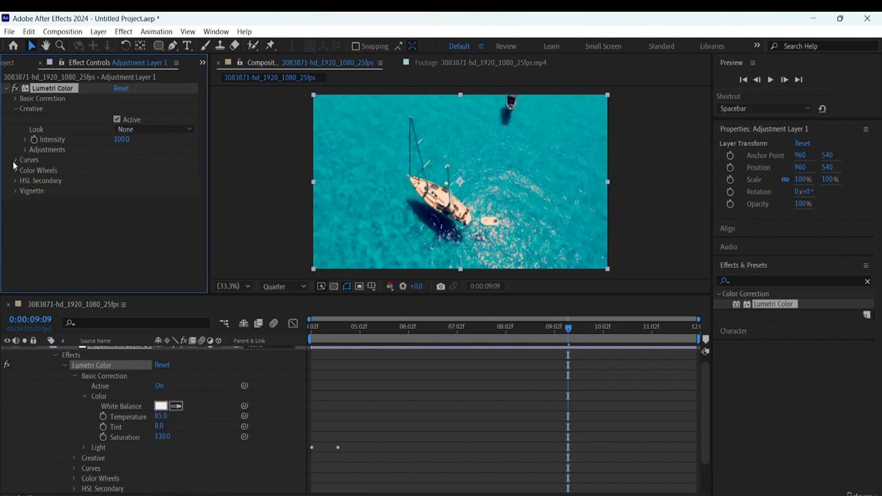
{"action": "left_click", "coordinate": [14, 160]}
{"action": "left_click", "coordinate": [140, 197]}
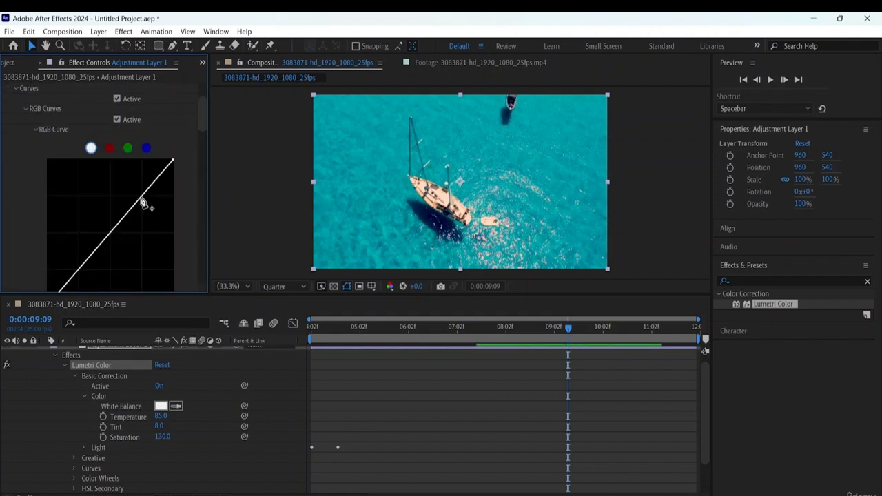
{"action": "left_click", "coordinate": [72, 277]}
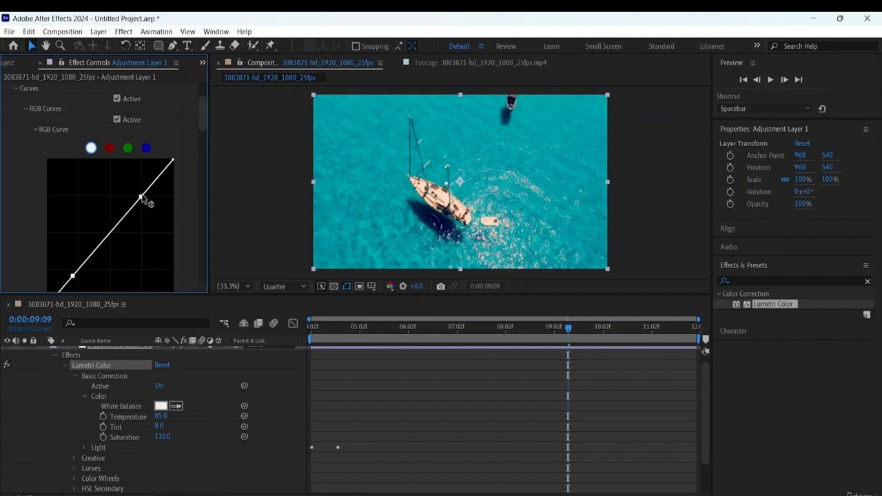
{"action": "mouse_move", "coordinate": [140, 197]}
{"action": "left_mouse_down"}
{"action": "mouse_move", "coordinate": [133, 188]}
{"action": "mouse_move", "coordinate": [161, 205]}
{"action": "mouse_move", "coordinate": [147, 199]}
{"action": "left_mouse_up"}
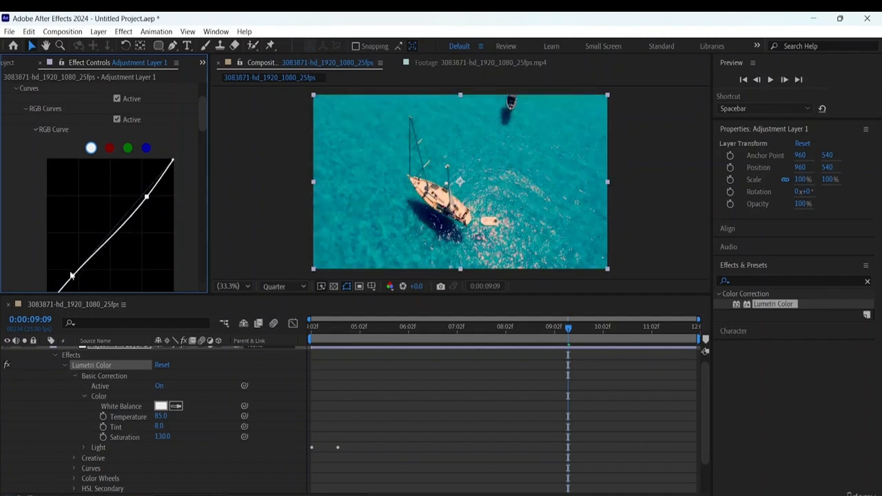
{"action": "left_click_drag", "start_coordinate": [72, 276], "coordinate": [65, 269]}
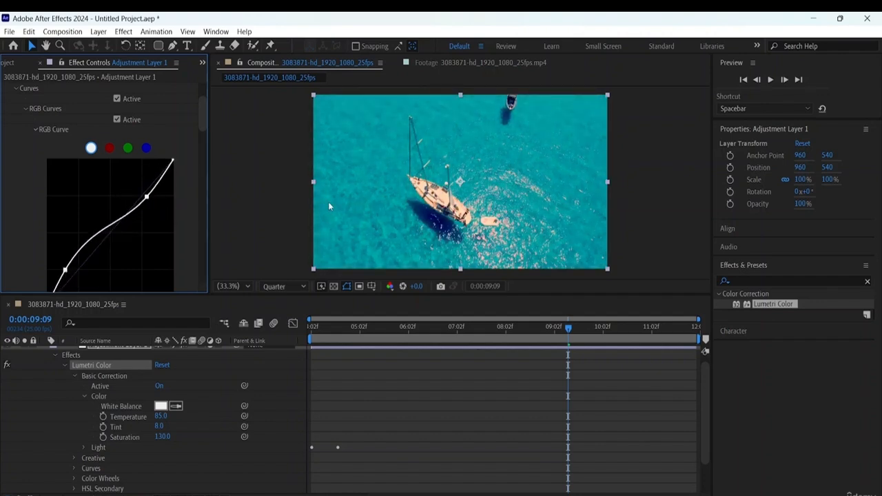
{"action": "double_click", "coordinate": [111, 237]}
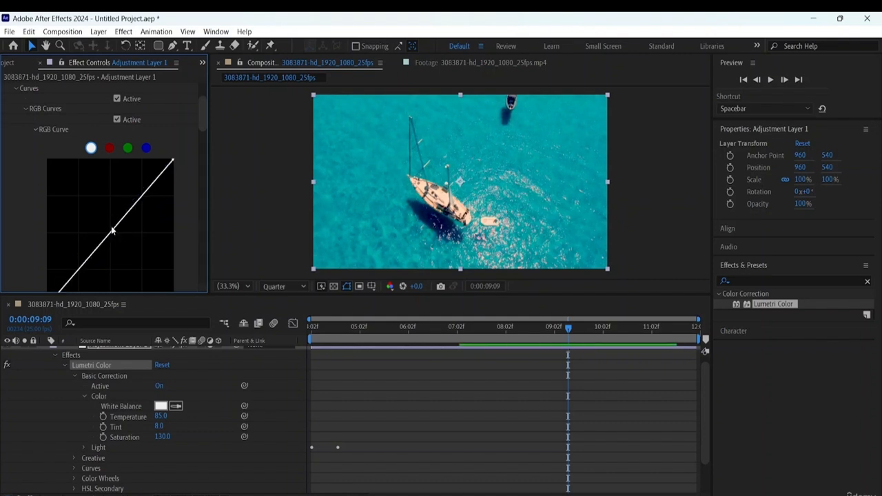
- Shape the white RGB curve with three points, lifting the shadows and lowering the midtones and highlights, and collapse Curves
{"action": "left_click", "coordinate": [115, 230]}
{"action": "left_click_drag", "start_coordinate": [150, 187], "coordinate": [150, 191]}
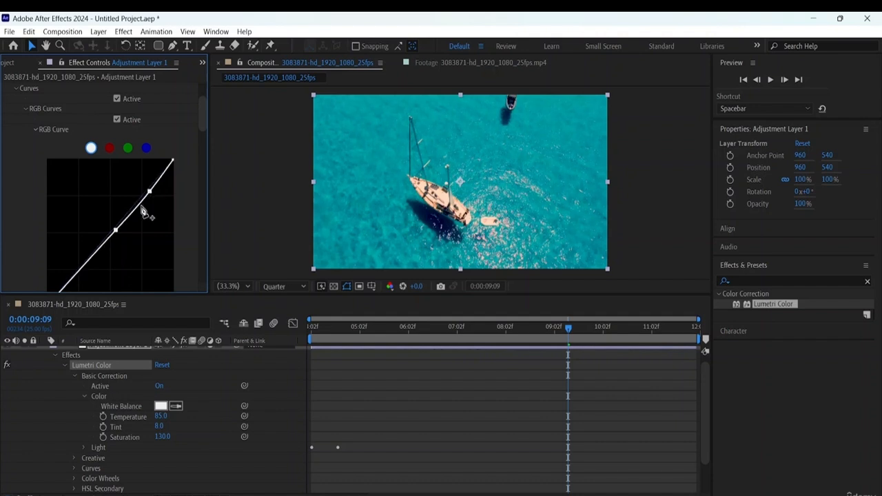
{"action": "left_click", "coordinate": [79, 269]}
{"action": "left_click_drag", "start_coordinate": [79, 270], "coordinate": [71, 262]}
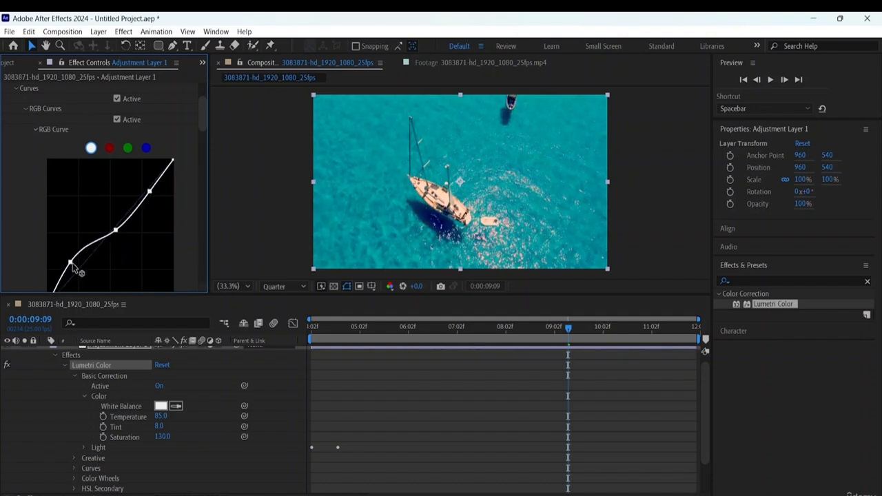
{"action": "left_click_drag", "start_coordinate": [116, 230], "coordinate": [121, 236]}
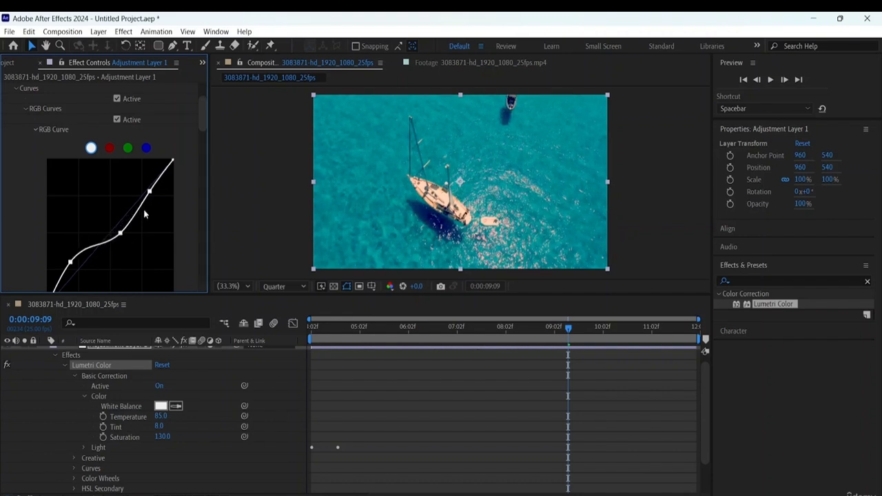
{"action": "mouse_move", "coordinate": [149, 191]}
{"action": "left_mouse_down"}
{"action": "mouse_move", "coordinate": [152, 184]}
{"action": "mouse_move", "coordinate": [163, 193]}
{"action": "mouse_move", "coordinate": [161, 185]}
{"action": "left_mouse_up"}
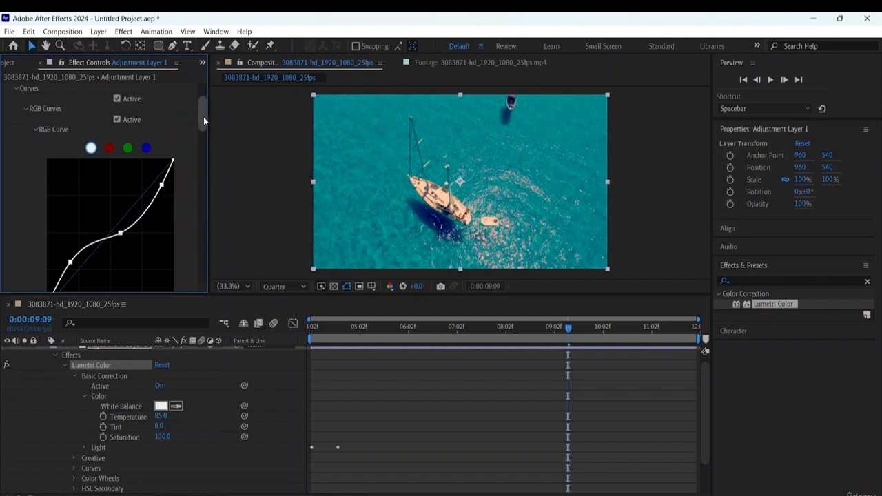
{"action": "left_click_drag", "start_coordinate": [203, 117], "coordinate": [193, 74]}
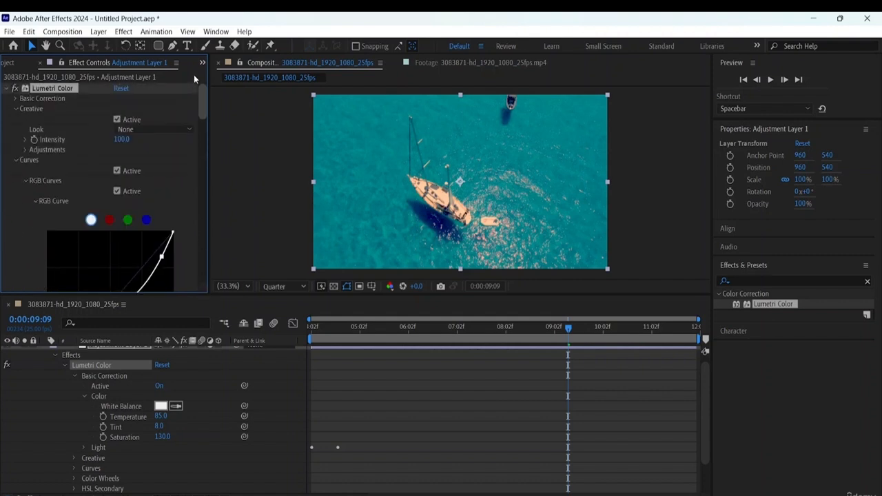
{"action": "left_click", "coordinate": [17, 160]}
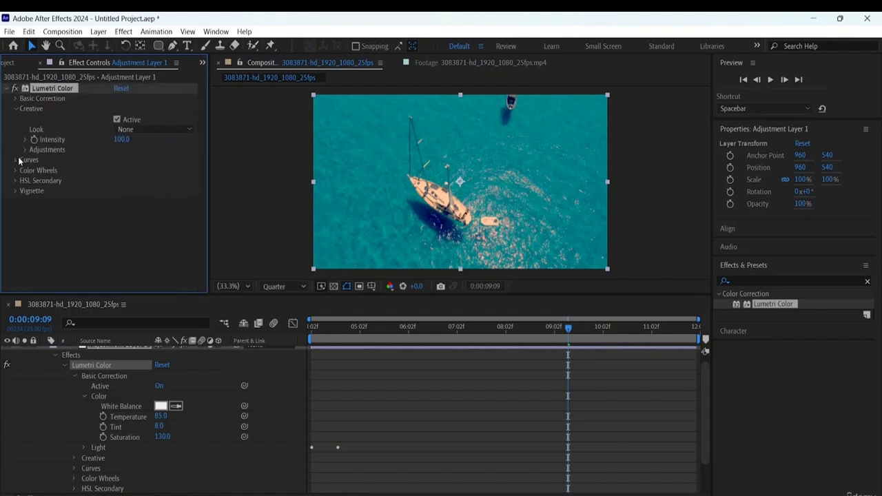
- Look over the Color Wheels for midtones, shadows and highlights, and expand the Refine settings of HSL Secondary
{"action": "left_click", "coordinate": [16, 170]}
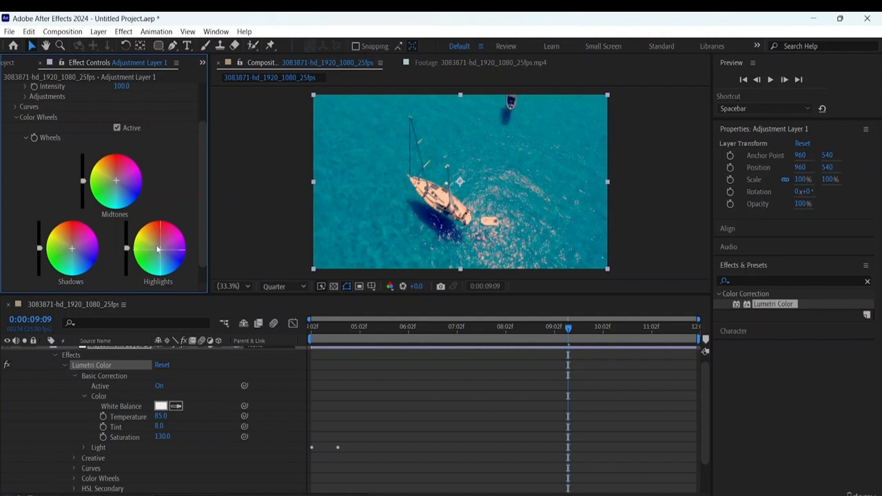
{"action": "left_click", "coordinate": [16, 117]}
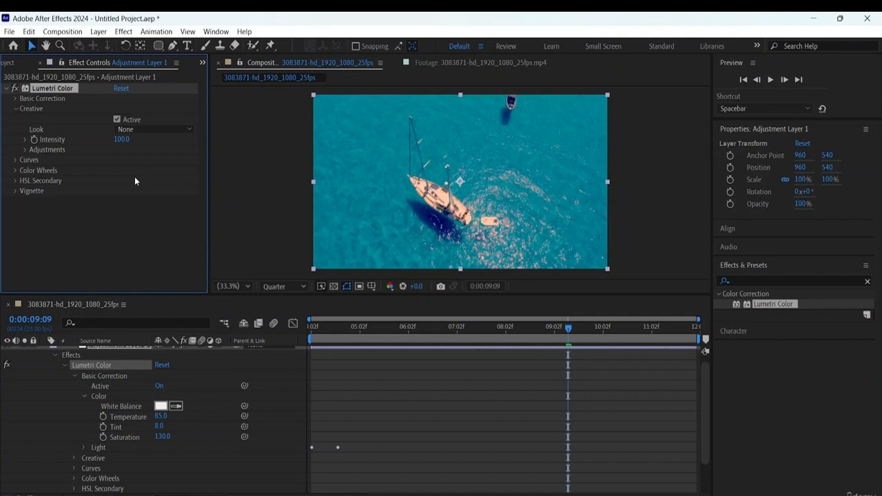
{"action": "left_click", "coordinate": [16, 181]}
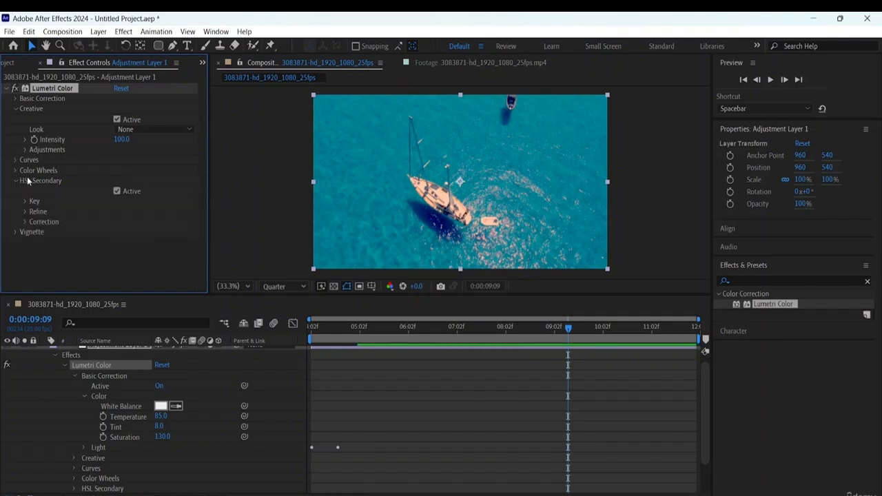
{"action": "left_click", "coordinate": [25, 211]}
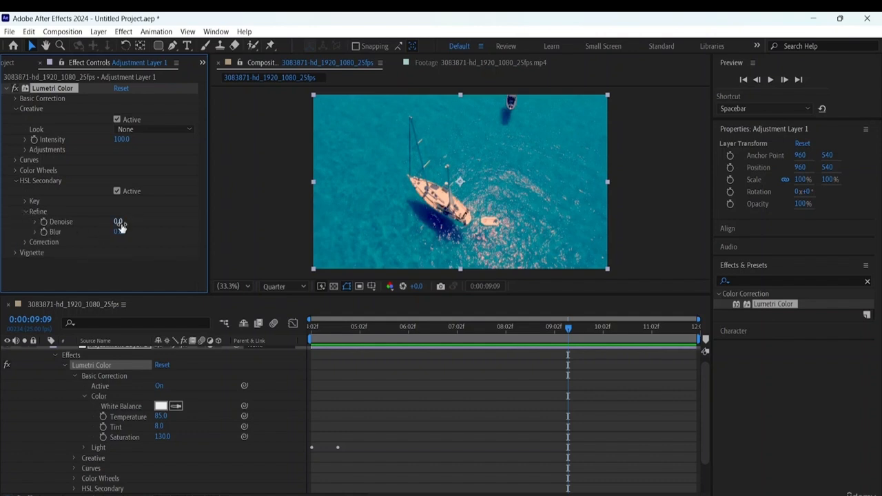
- Try an HSL Secondary Refine Blur of 60.9, return it to 0, and collapse the HSL Secondary section
{"action": "left_click_drag", "start_coordinate": [110, 235], "coordinate": [375, 234]}
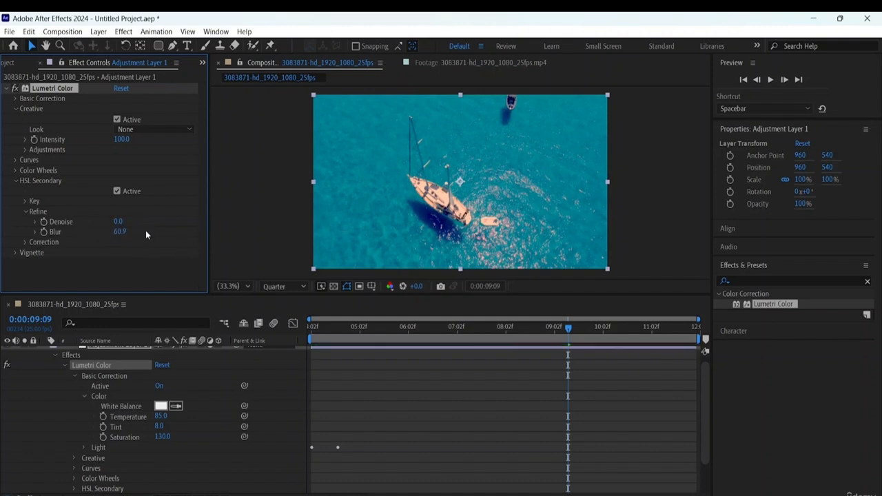
{"action": "left_click_drag", "start_coordinate": [125, 231], "coordinate": [2, 252]}
{"action": "left_click", "coordinate": [121, 231]}
{"action": "key", "text": "BackSpace"}
{"action": "key", "text": "BackSpace"}
{"action": "key", "text": "BackSpace"}
{"action": "key", "text": "BackSpace"}
{"action": "type", "text": "0"}
{"action": "left_click", "coordinate": [103, 277]}
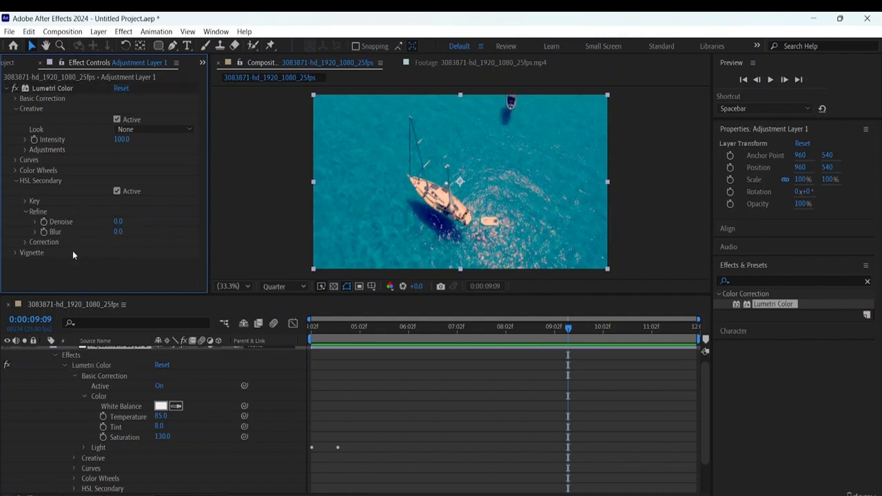
{"action": "left_click", "coordinate": [25, 212]}
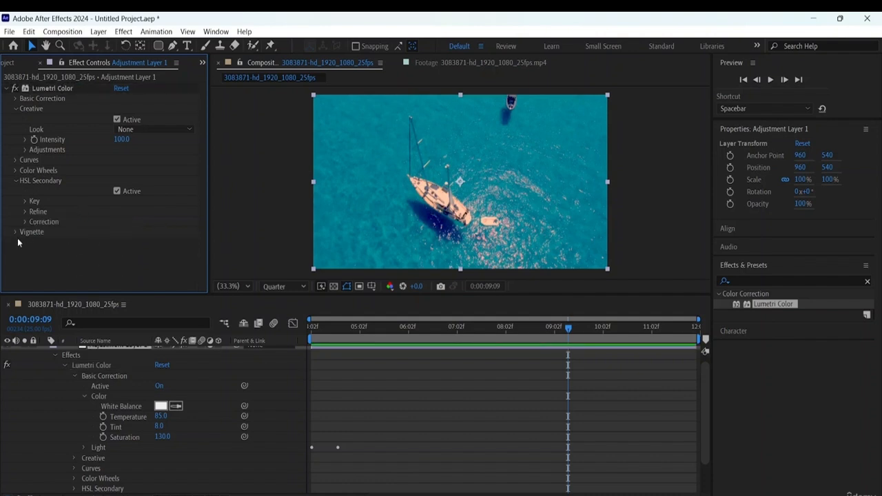
{"action": "left_click", "coordinate": [15, 182]}
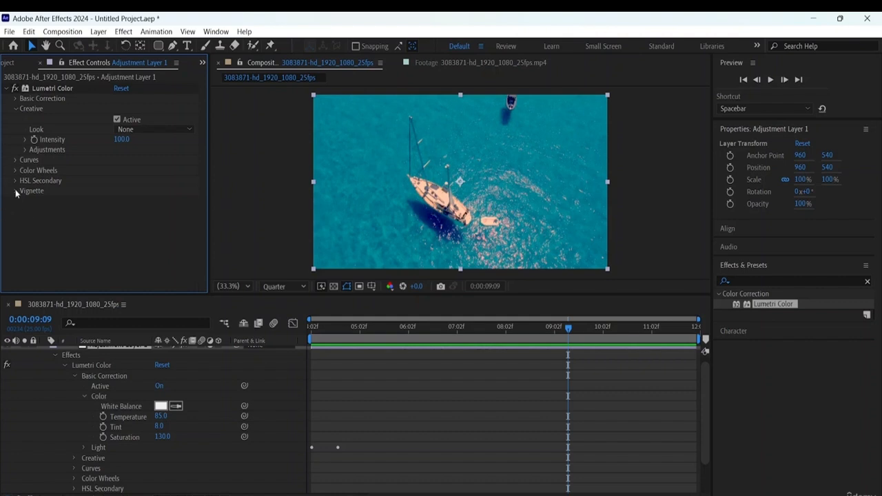
- Set the Lumetri Vignette Amount to -1.0 and its Midpoint to 50
{"action": "left_click", "coordinate": [15, 192]}
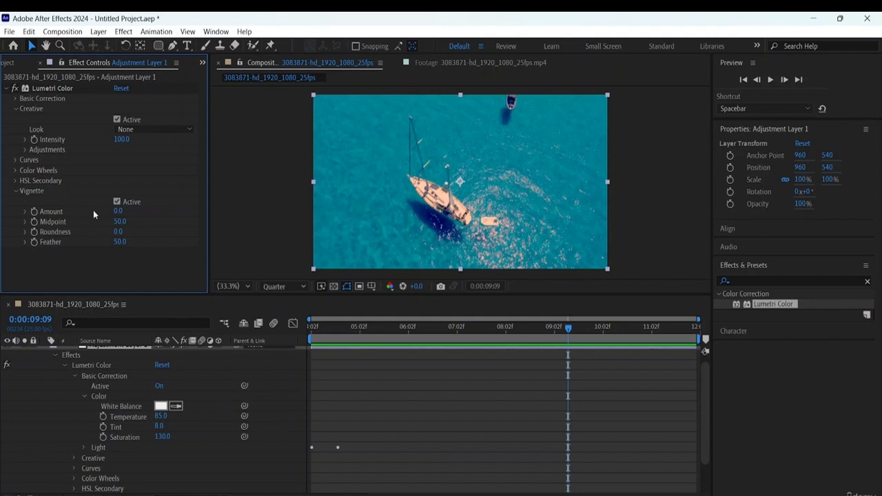
{"action": "left_click_drag", "start_coordinate": [118, 211], "coordinate": [54, 215]}
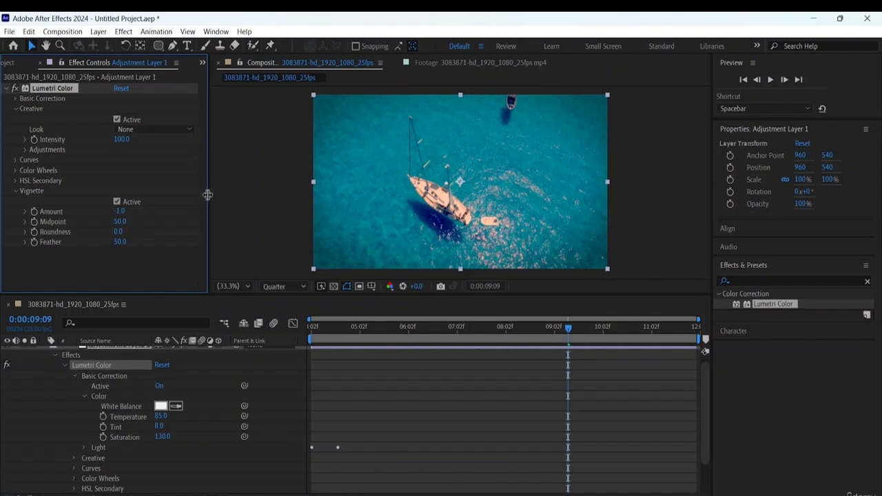
{"action": "mouse_move", "coordinate": [117, 221]}
{"action": "left_mouse_down"}
{"action": "mouse_move", "coordinate": [138, 223]}
{"action": "mouse_move", "coordinate": [108, 214]}
{"action": "left_mouse_up"}
{"action": "left_click", "coordinate": [122, 220]}
{"action": "type", "text": "50"}
{"action": "left_click", "coordinate": [163, 267]}
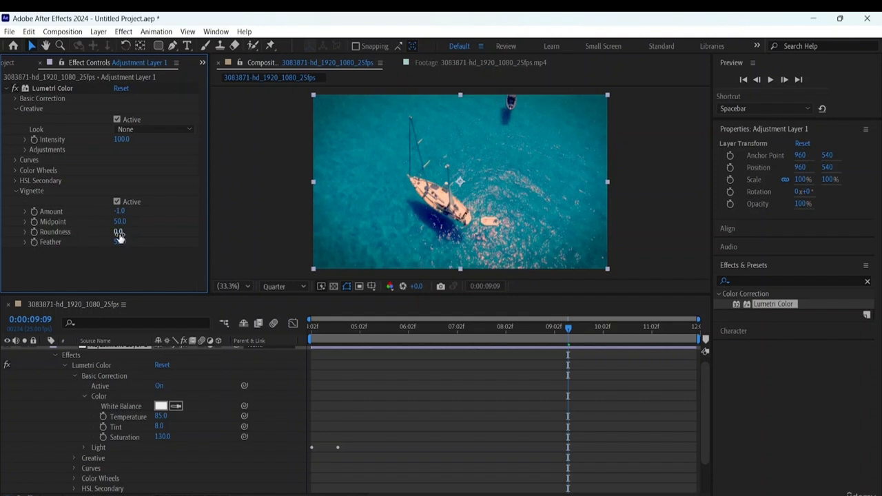
- Set the Vignette Roundness to 35
{"action": "mouse_move", "coordinate": [118, 231]}
{"action": "left_mouse_down"}
{"action": "mouse_move", "coordinate": [157, 232]}
{"action": "mouse_move", "coordinate": [111, 214]}
{"action": "mouse_move", "coordinate": [127, 221]}
{"action": "left_mouse_up"}
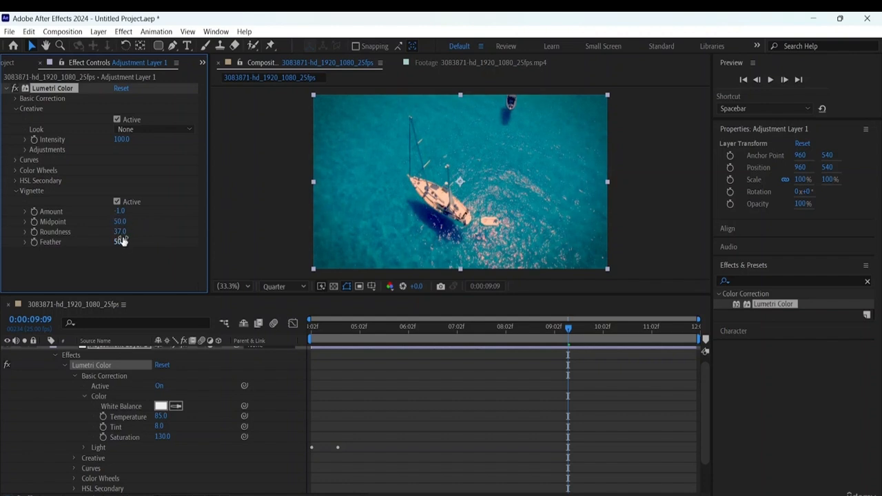
{"action": "left_click", "coordinate": [120, 233]}
{"action": "type", "text": "35"}
{"action": "left_click", "coordinate": [131, 270]}
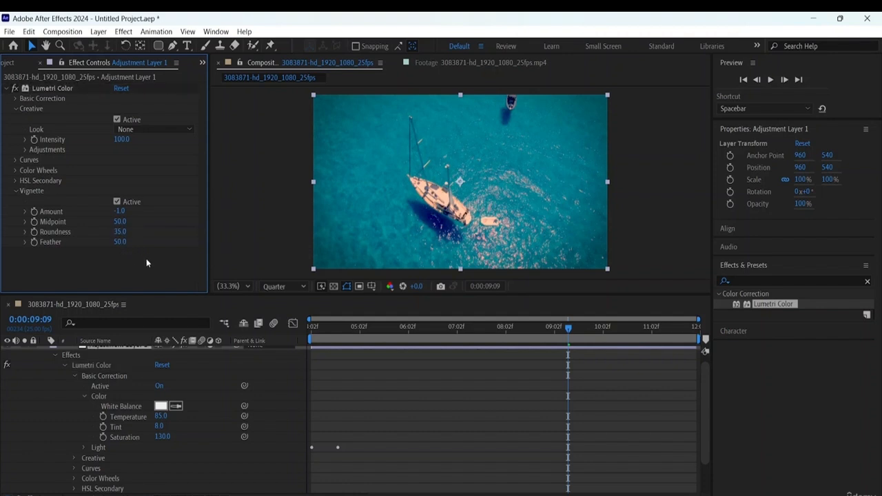
- Try a Vignette Feather of 0 for a hard edge, and settle on a Feather of 30
{"action": "left_click_drag", "start_coordinate": [117, 246], "coordinate": [2, 250]}
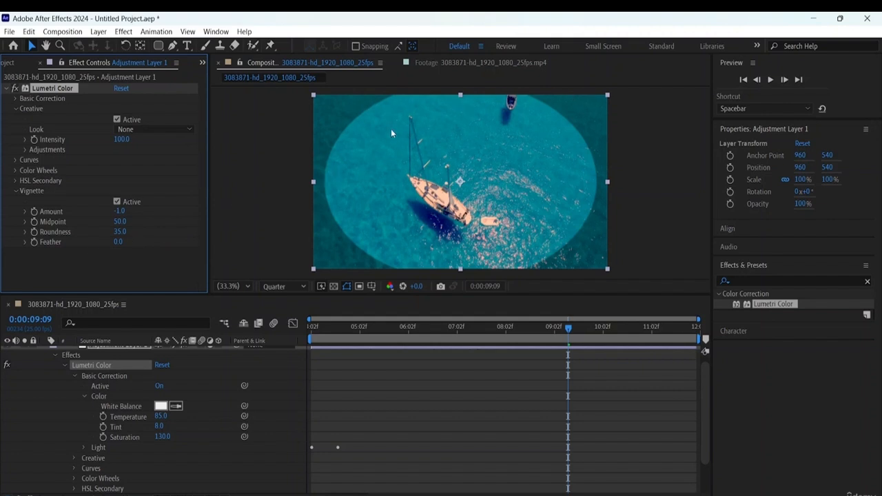
{"action": "left_click", "coordinate": [117, 242]}
{"action": "type", "text": "42"}
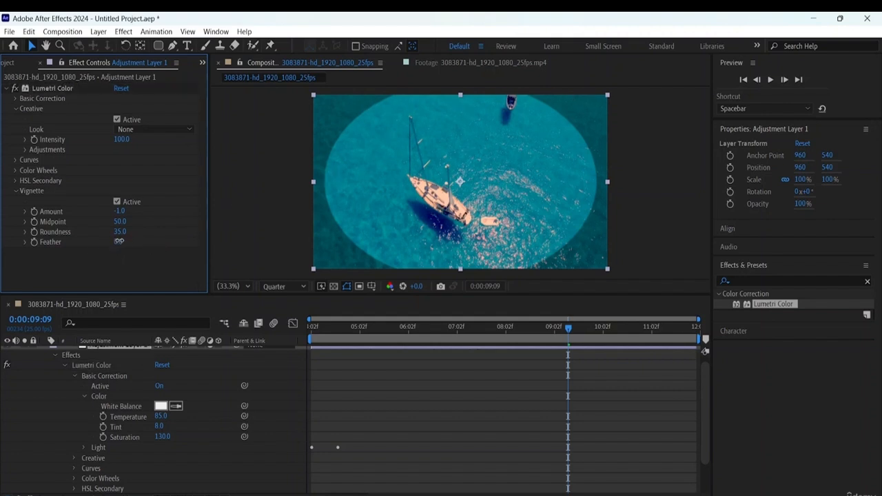
{"action": "key", "text": "Return"}
{"action": "left_click_drag", "start_coordinate": [146, 241], "coordinate": [135, 239]}
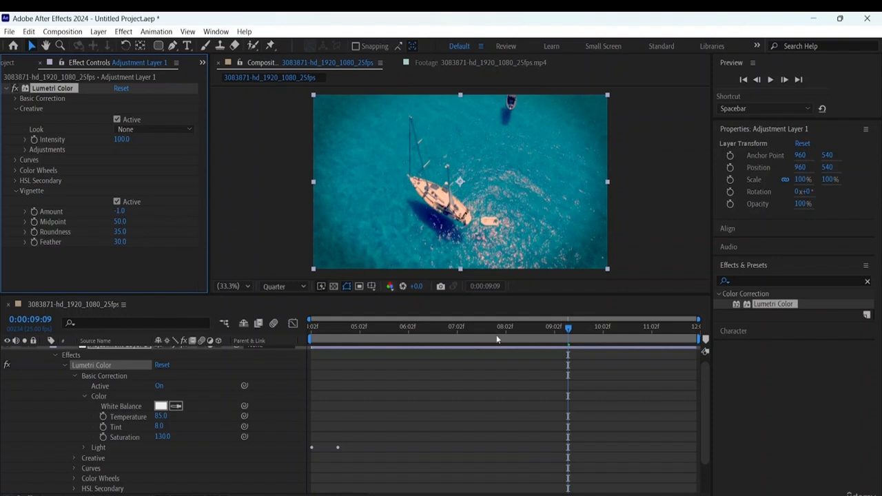
- Enable keyframing for the Vignette Midpoint, Roundness and Feather at 0:00:04:02
{"action": "left_click_drag", "start_coordinate": [566, 330], "coordinate": [207, 336]}
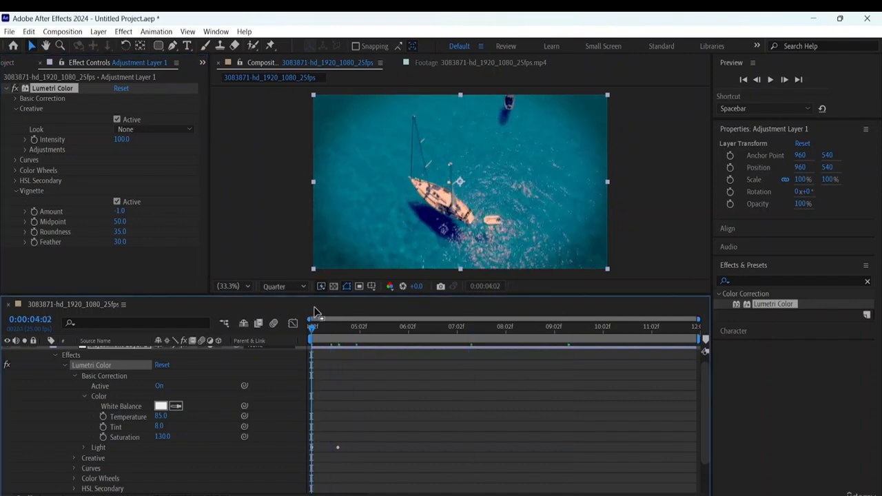
{"action": "left_click", "coordinate": [35, 220]}
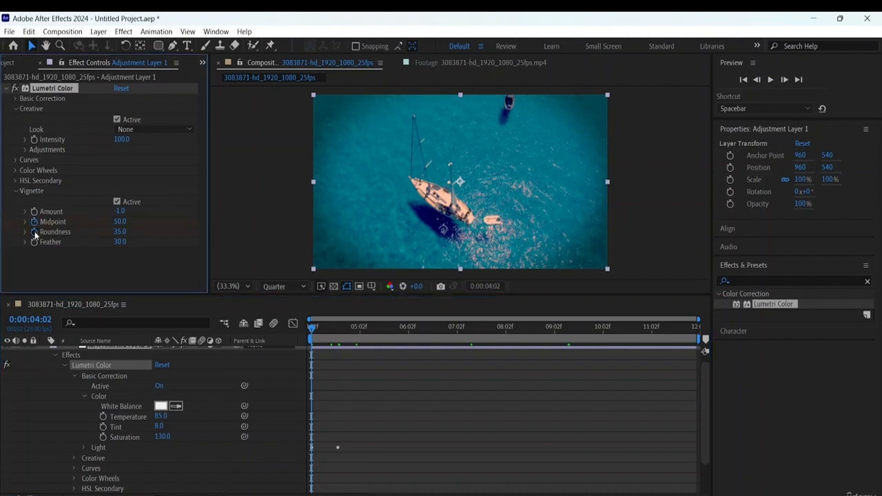
{"action": "left_click", "coordinate": [34, 242]}
- Set the Vignette Midpoint, Roundness and Feather keyframes at the clip's start to 0
{"action": "left_click", "coordinate": [122, 222]}
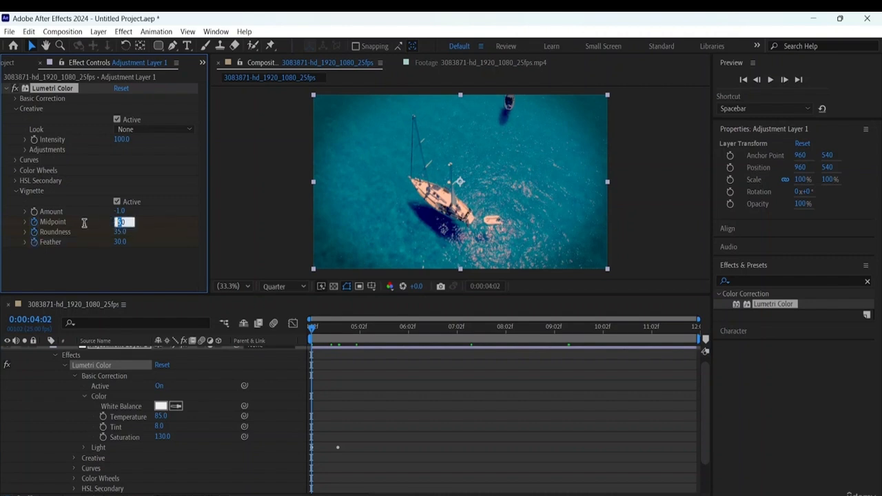
{"action": "left_click", "coordinate": [128, 224]}
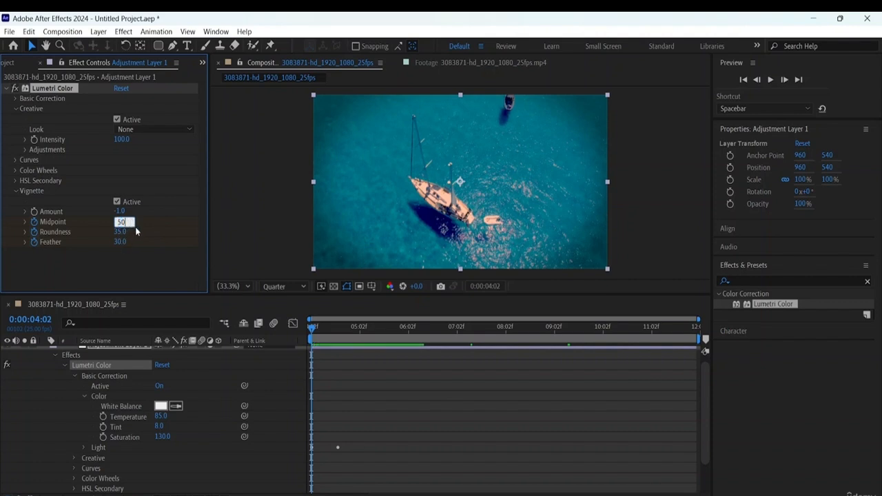
{"action": "key", "text": "BackSpace"}
{"action": "key", "text": "BackSpace"}
{"action": "type", "text": "0"}
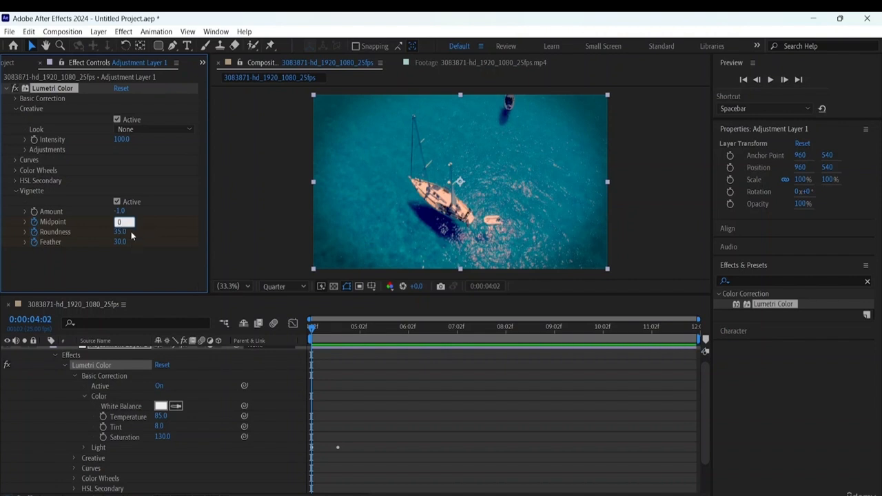
{"action": "key", "text": "Tab"}
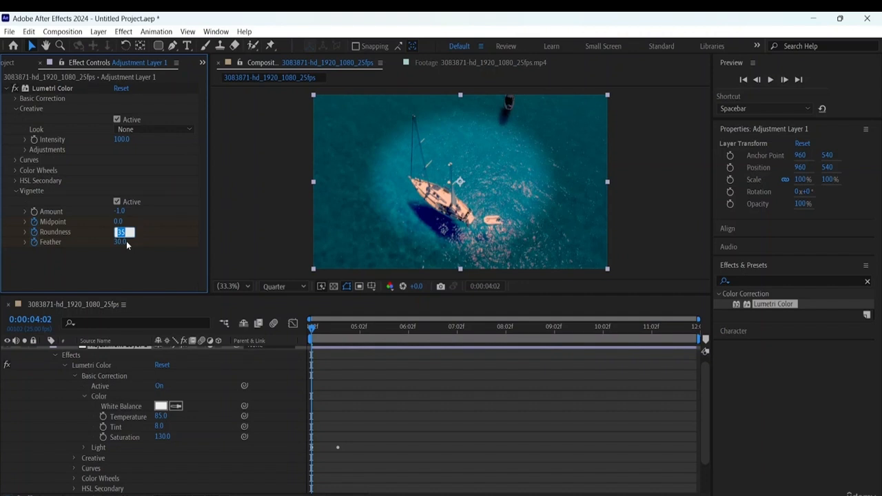
{"action": "type", "text": "0"}
{"action": "key", "text": "Return"}
{"action": "left_click", "coordinate": [120, 242]}
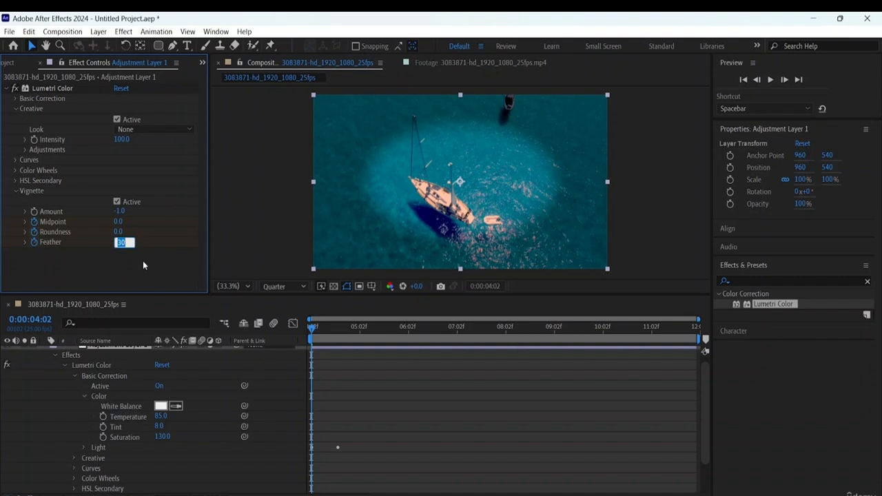
{"action": "type", "text": "0"}
{"action": "key", "text": "Return"}
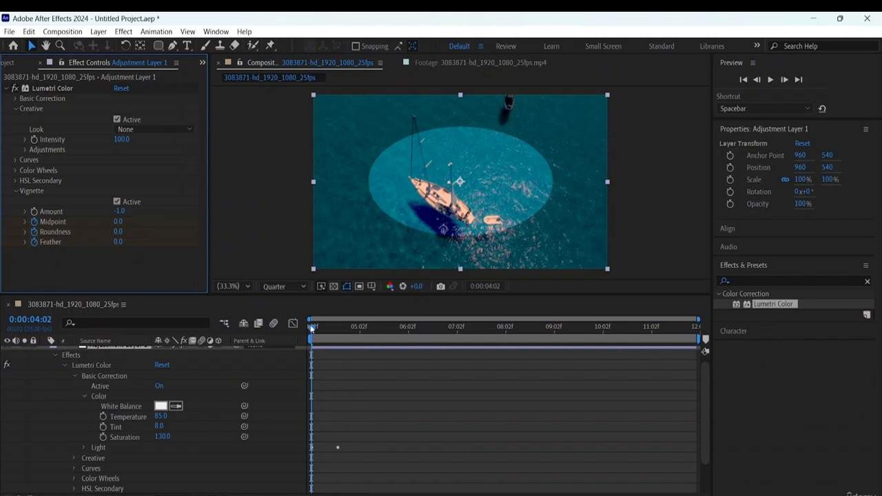
- At 0:00:04:16, keyframe the Vignette Midpoint at 50, Roundness at 35 and Feather at 30
{"action": "left_click_drag", "start_coordinate": [311, 329], "coordinate": [338, 337]}
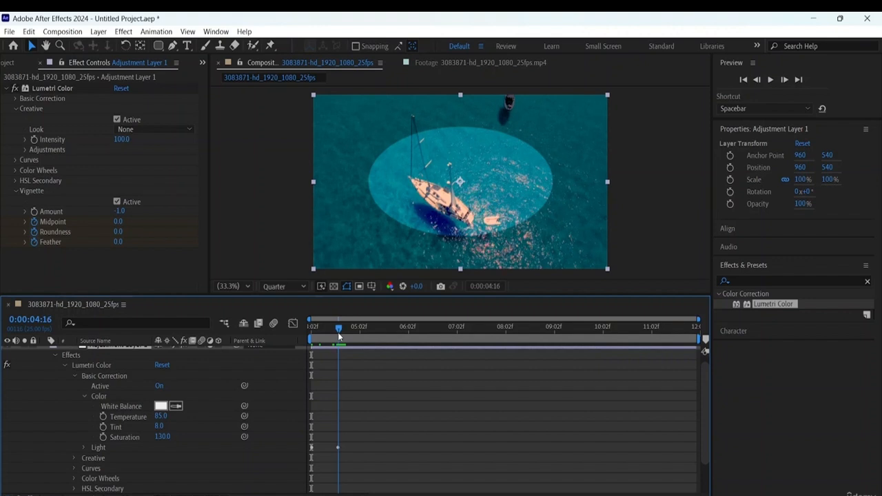
{"action": "left_click", "coordinate": [118, 222]}
{"action": "type", "text": "50"}
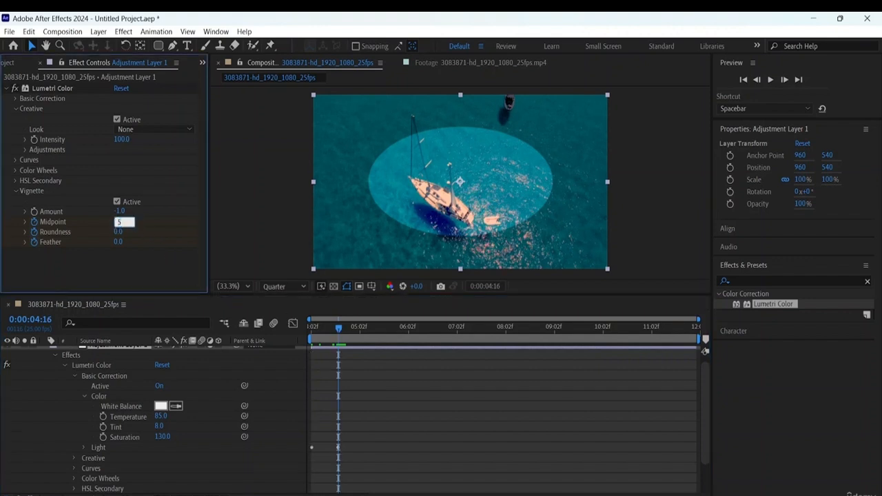
{"action": "left_click", "coordinate": [119, 232]}
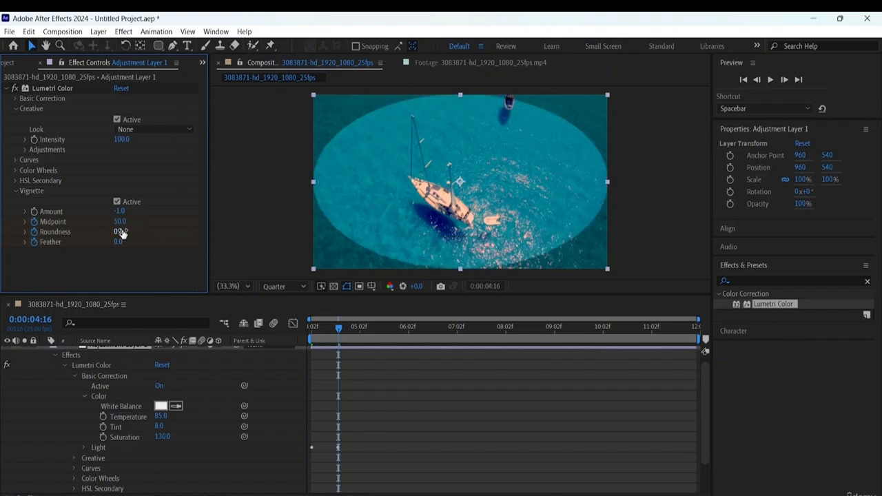
{"action": "type", "text": "35"}
{"action": "left_click", "coordinate": [119, 243]}
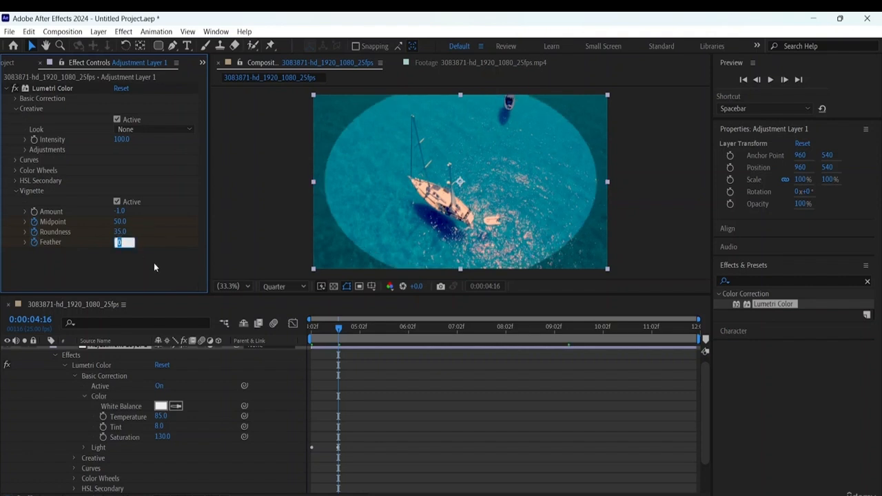
{"action": "type", "text": "30"}
{"action": "key", "text": "Return"}
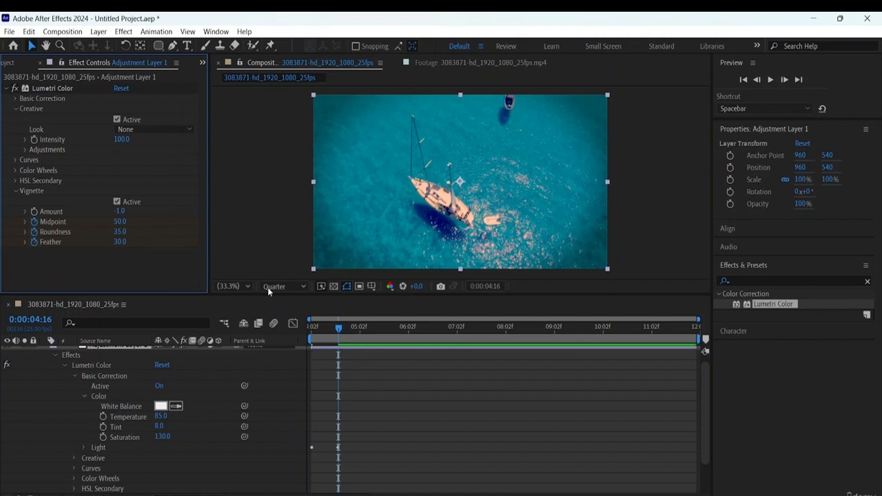
- Play the composition from 0:00:04:02 to preview the vignette animation
{"action": "left_click_drag", "start_coordinate": [336, 327], "coordinate": [201, 315]}
{"action": "key", "text": "space"}
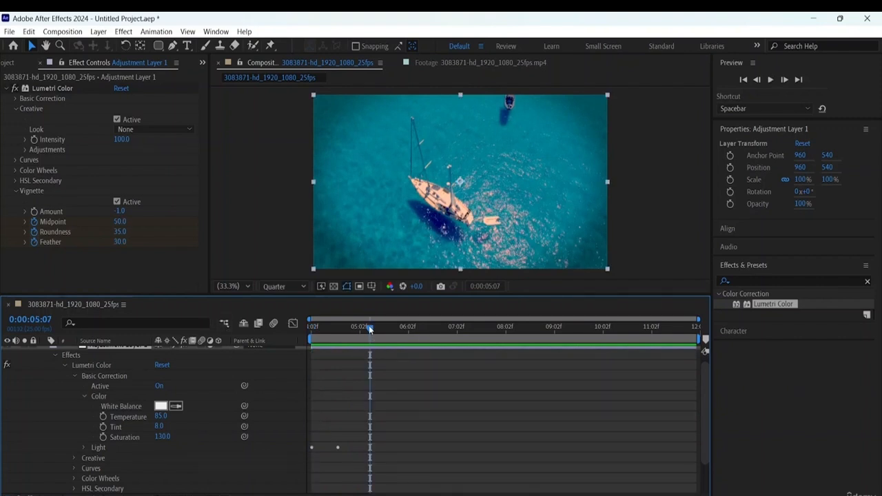
{"action": "left_click_drag", "start_coordinate": [369, 325], "coordinate": [150, 323]}
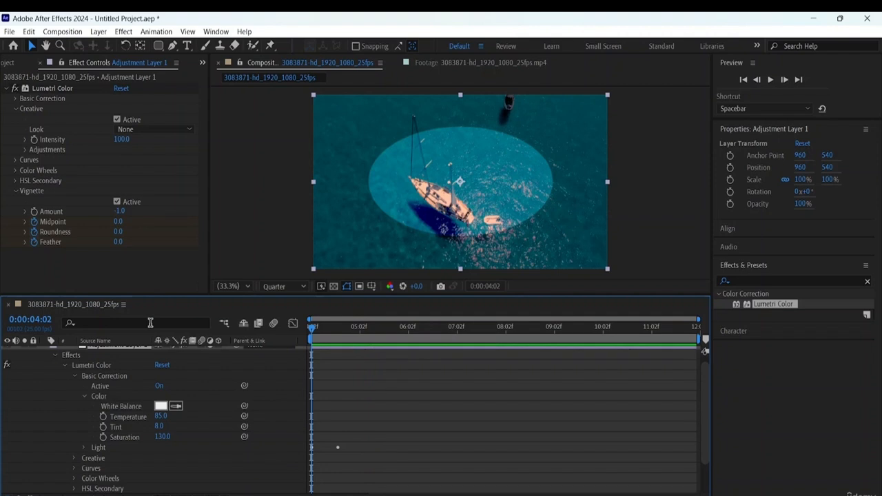
{"action": "key", "text": "space"}
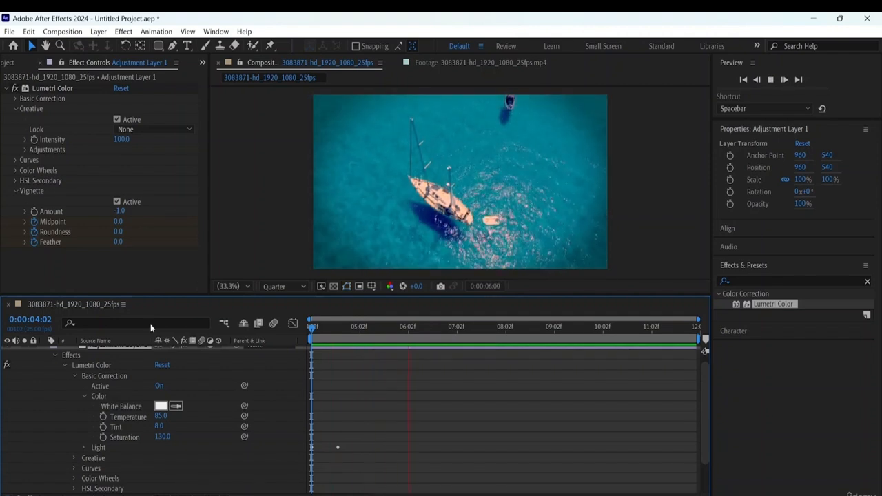
{"action": "key", "text": "space"}
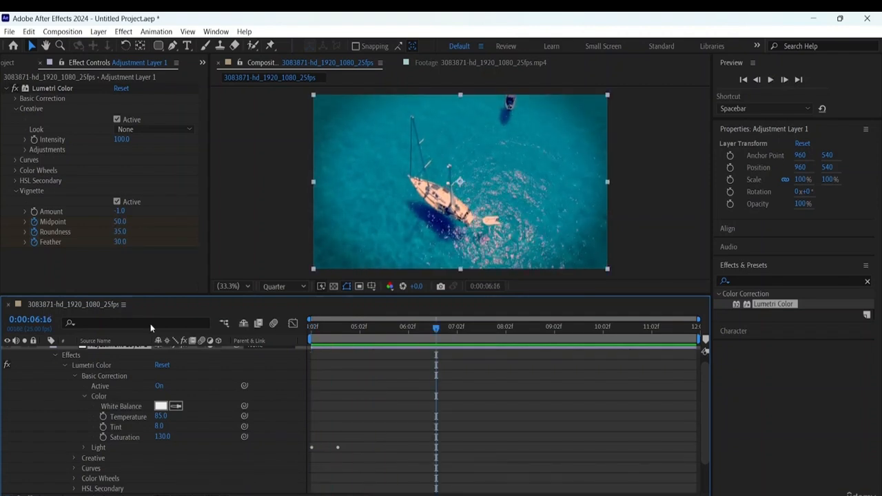
- Collapse the Vignette settings and switch Lumetri Color off and on at 0:00:04:02 to compare the footage with and without it
{"action": "left_click", "coordinate": [15, 191]}
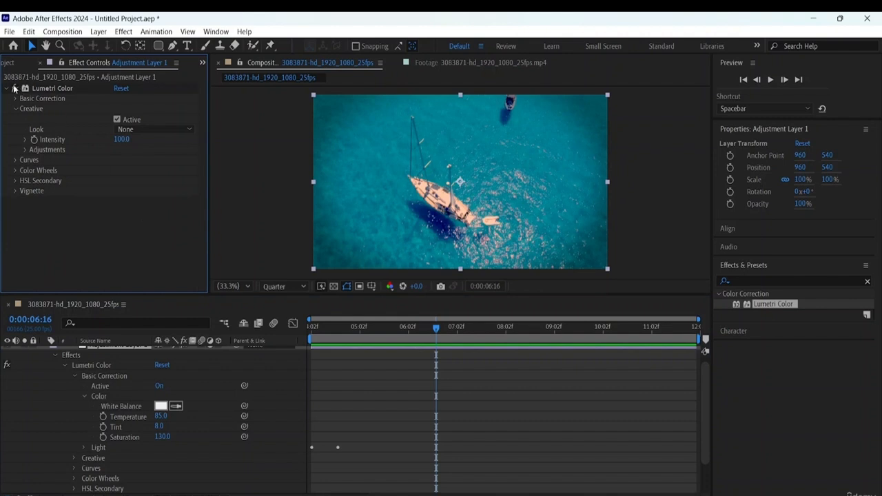
{"action": "left_click_drag", "start_coordinate": [436, 329], "coordinate": [121, 326]}
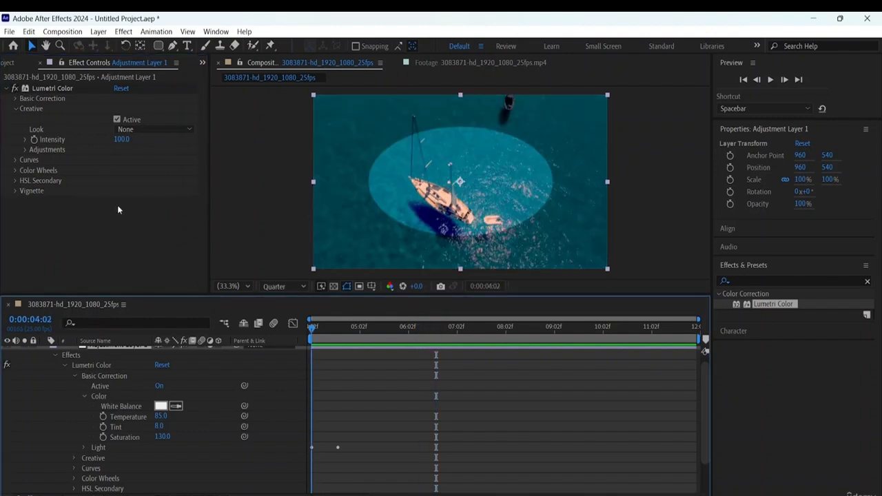
{"action": "left_click", "coordinate": [13, 89]}
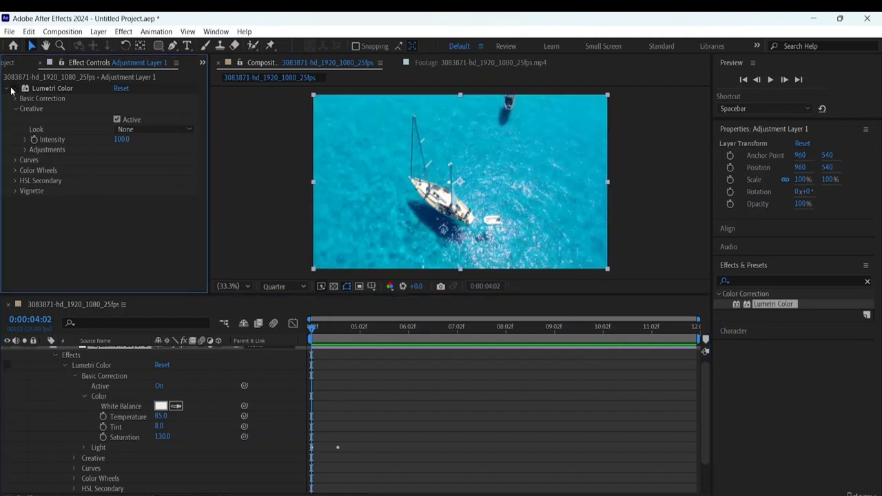
{"action": "left_click", "coordinate": [12, 89]}
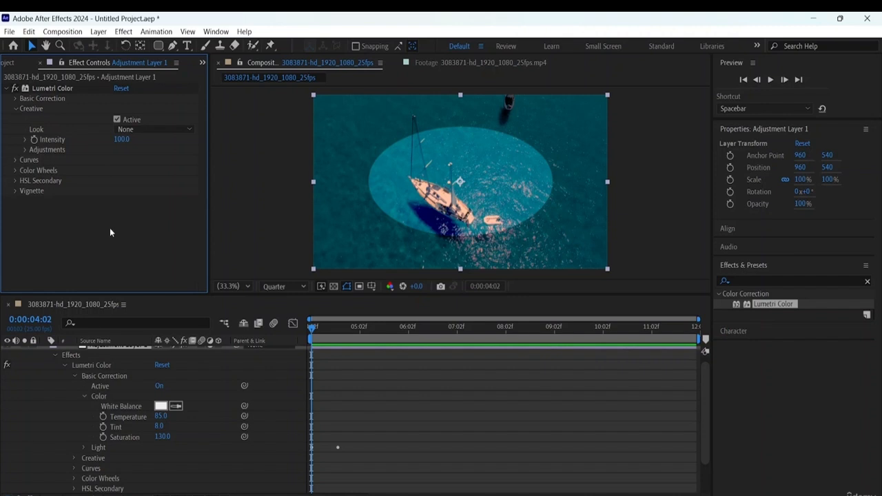
- Check the clip's last frame, return to 0:00:04:02, and collapse all of Adjustment Layer 1's properties in the timeline
{"action": "key", "text": "End"}
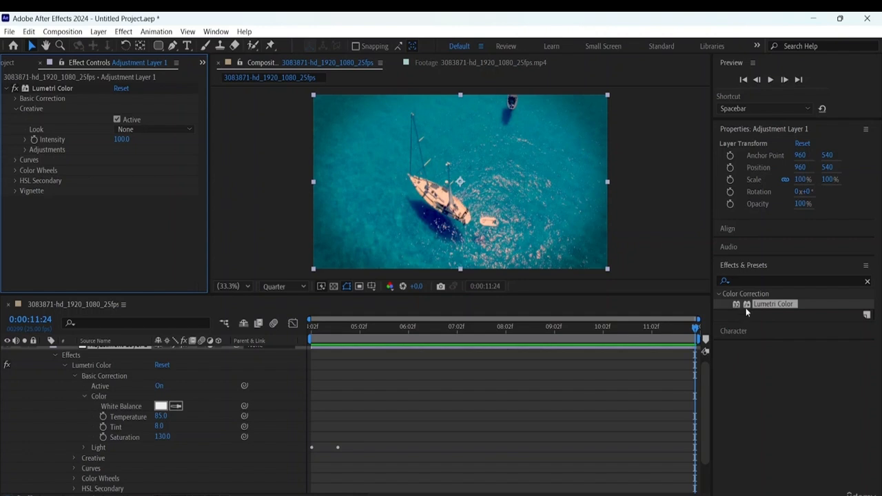
{"action": "left_click_drag", "start_coordinate": [693, 333], "coordinate": [31, 350]}
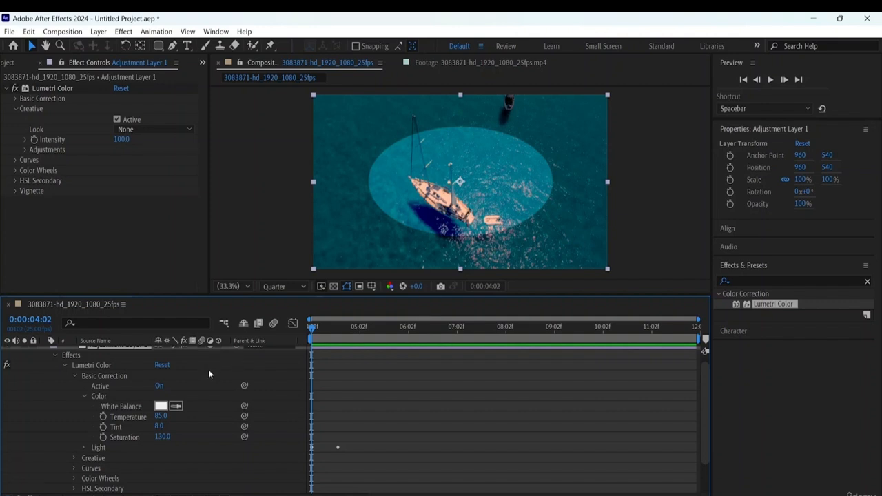
{"action": "scroll", "coordinate": [208, 370], "scroll_direction": "up", "scroll_amount": 1}
{"action": "left_click", "coordinate": [65, 374]}
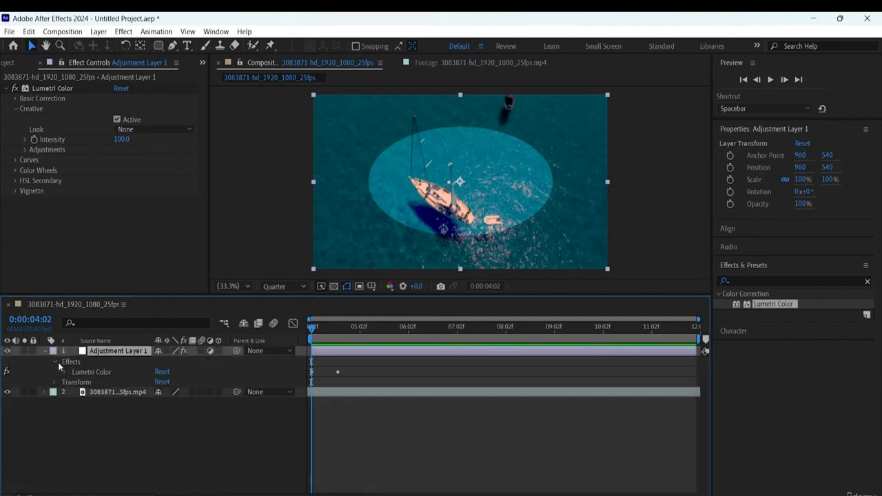
{"action": "left_click", "coordinate": [56, 362]}
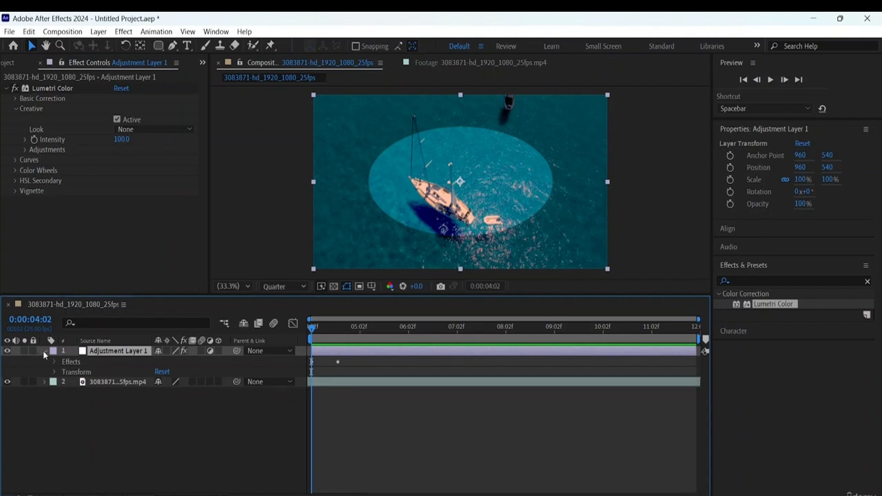
{"action": "left_click", "coordinate": [44, 352]}
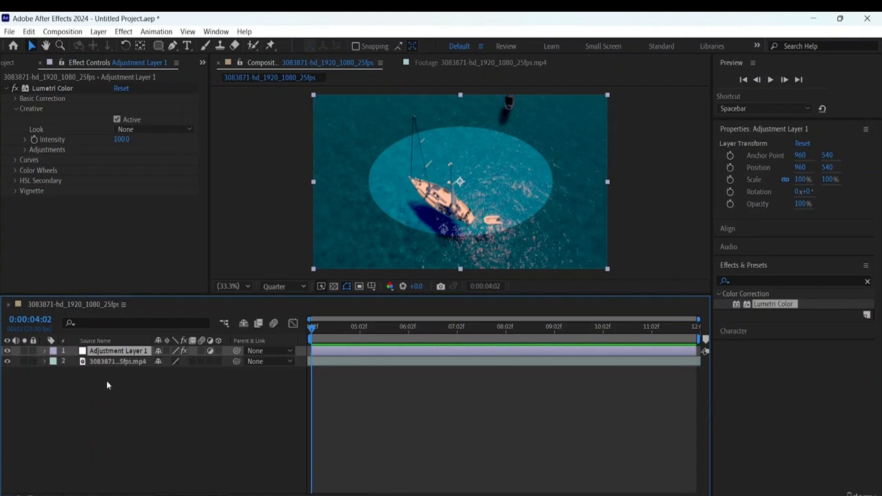
- Hide and show Adjustment Layer 1 to compare the original and graded footage, and preview the graded clip with Lumetri Color collapsed
{"action": "left_click", "coordinate": [7, 351]}
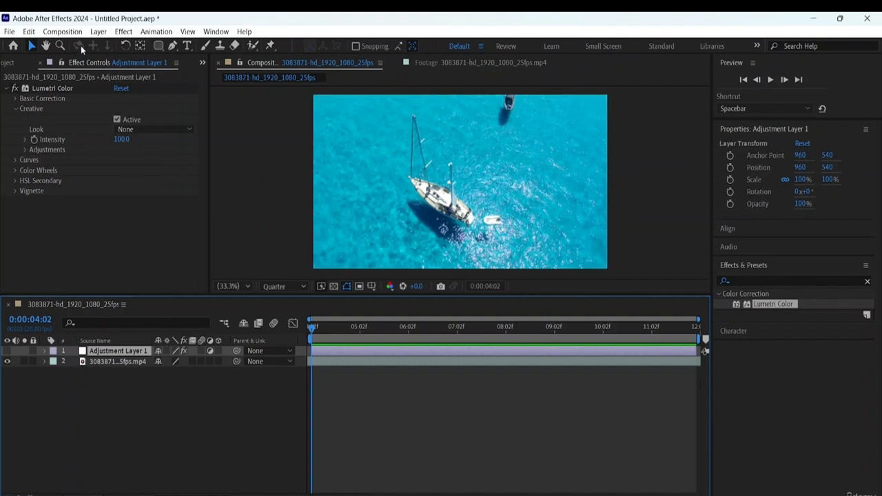
{"action": "left_click", "coordinate": [17, 90]}
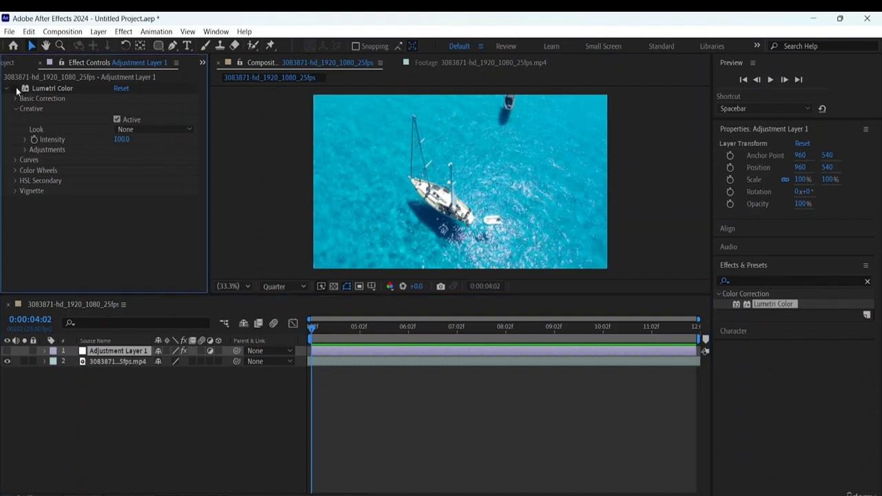
{"action": "left_click", "coordinate": [6, 89]}
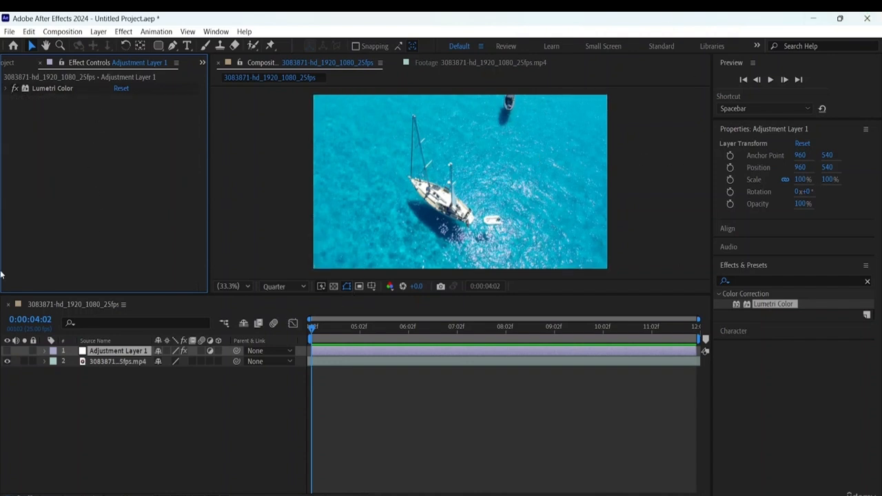
{"action": "left_click", "coordinate": [7, 351]}
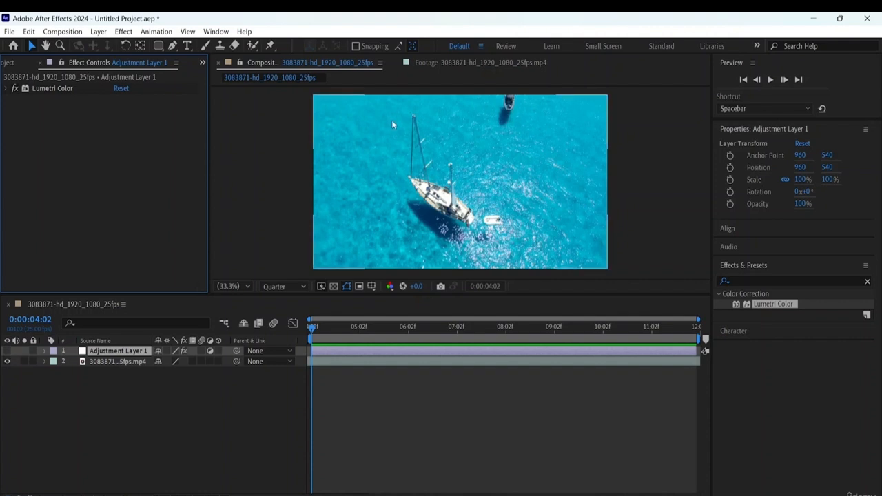
{"action": "left_click", "coordinate": [7, 350]}
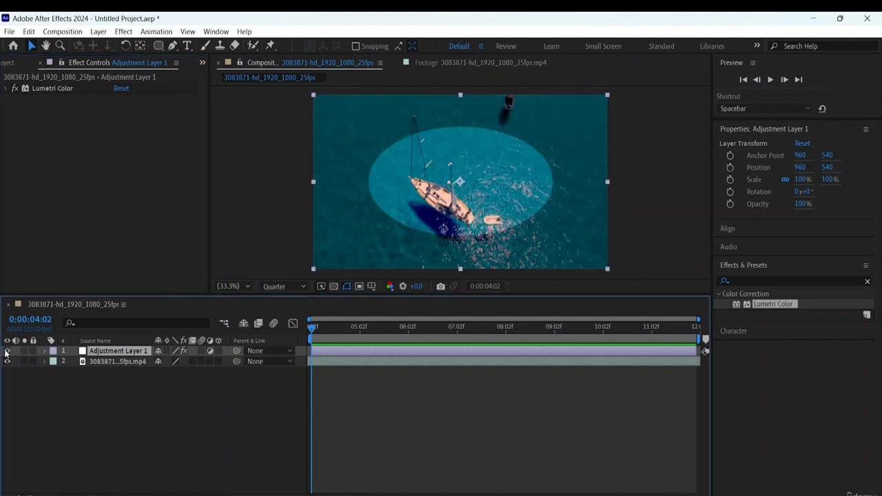
{"action": "key", "text": "space"}
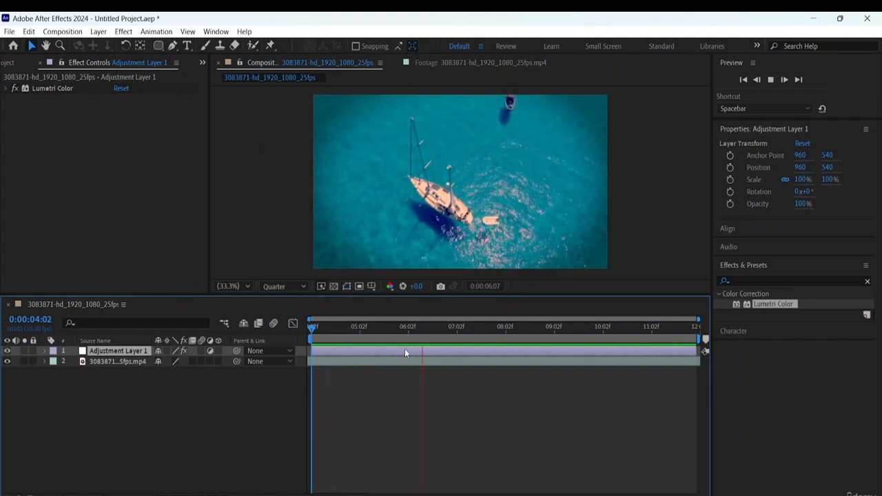
{"action": "key", "text": "space"}
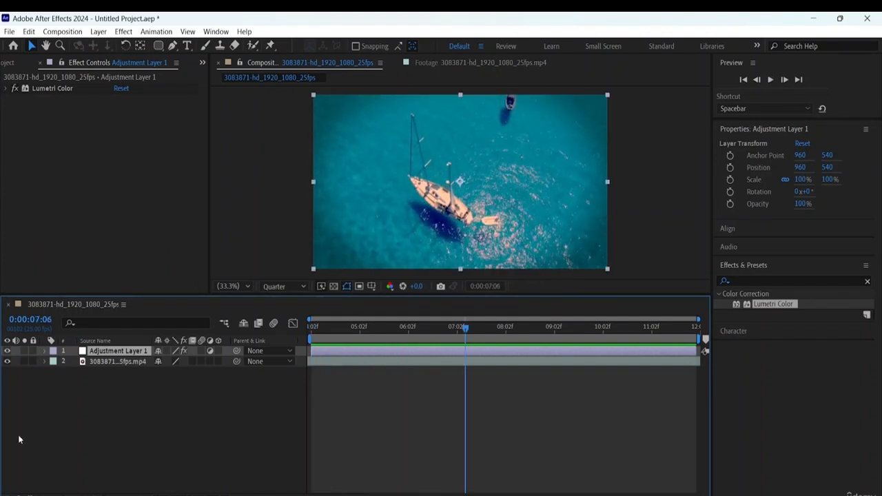
- Hide and show Adjustment Layer 1 at 0:00:07:06 to compare the footage with and without the grade
{"action": "left_click", "coordinate": [8, 351]}
{"action": "left_click", "coordinate": [8, 351]}
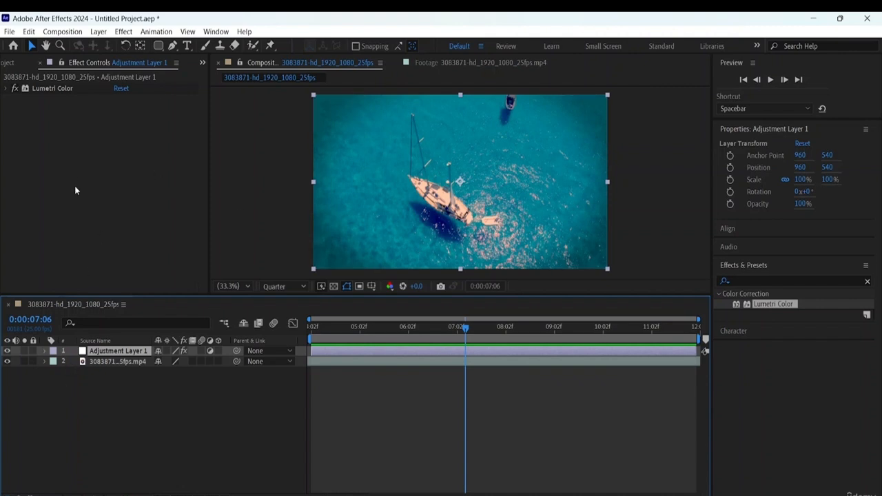
- Expand the project's Solids folder, select the sailboat composition and add it to the Adobe Media Encoder queue
{"action": "left_click", "coordinate": [19, 63]}
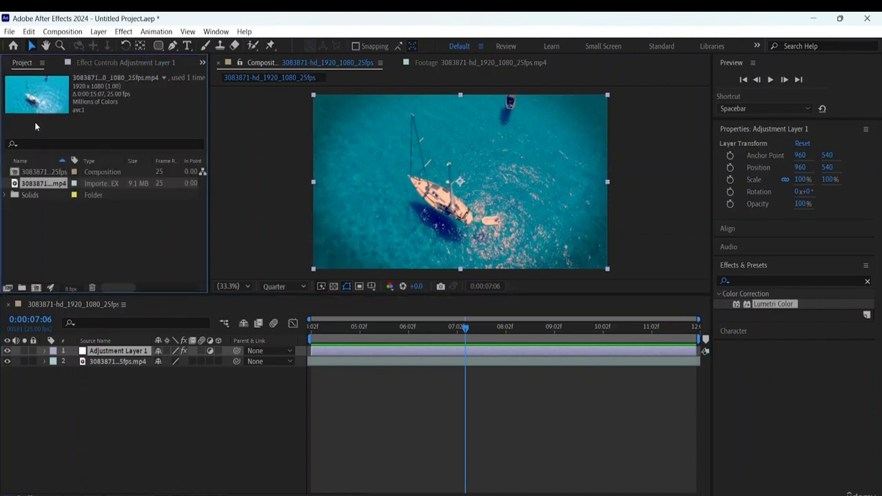
{"action": "left_click", "coordinate": [6, 195]}
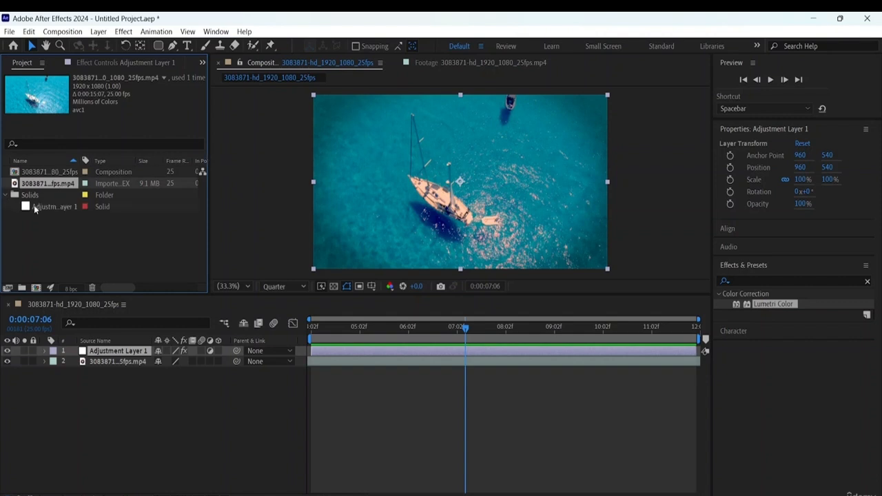
{"action": "left_click", "coordinate": [31, 172]}
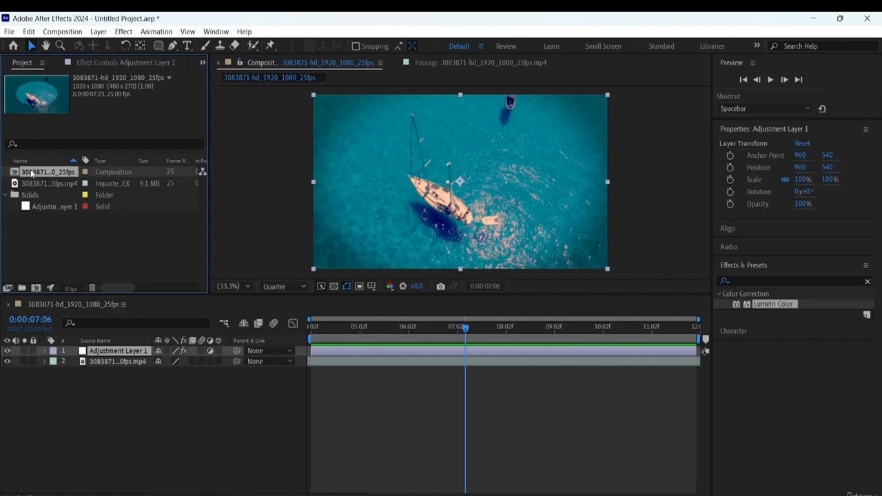
{"action": "left_click", "coordinate": [55, 32]}
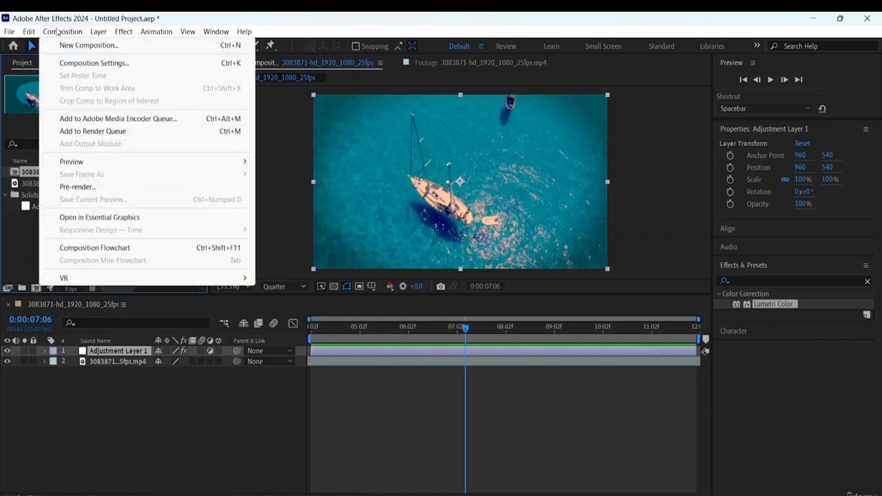
{"action": "left_click", "coordinate": [95, 121]}
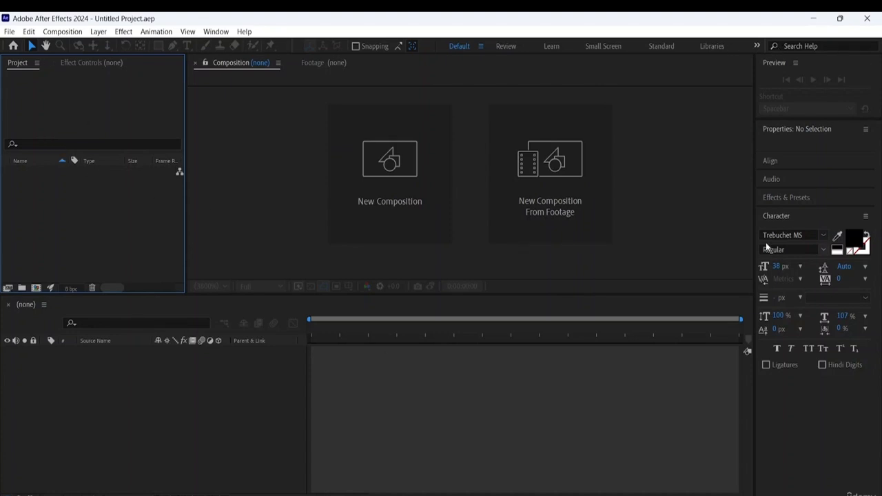
- Create a composition with the HD 1920x1080 25 fps preset, a dark gray background and a duration of 0:00:15:00
{"action": "left_click_drag", "start_coordinate": [756, 229], "coordinate": [711, 235]}
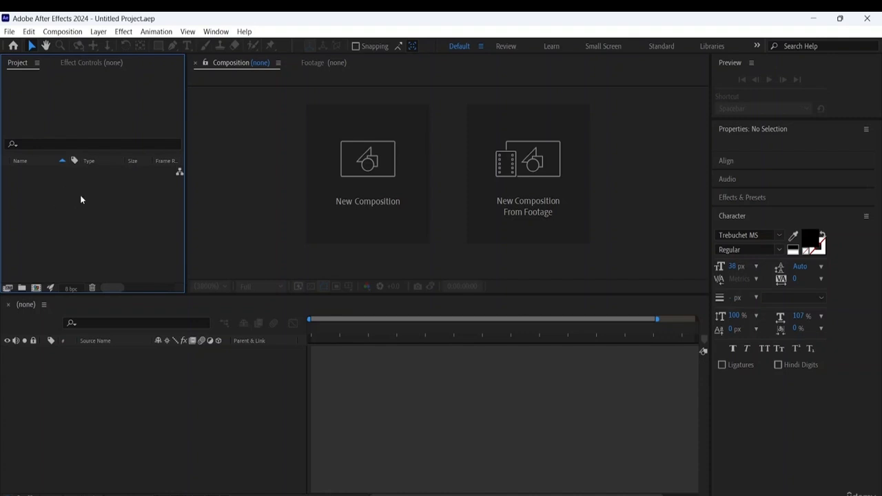
{"action": "left_click", "coordinate": [35, 288]}
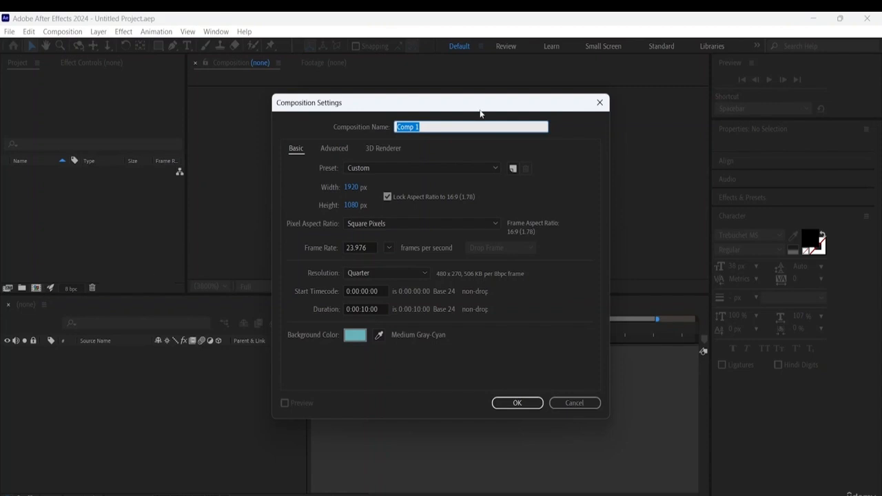
{"action": "left_click", "coordinate": [427, 124]}
{"action": "left_click", "coordinate": [452, 166]}
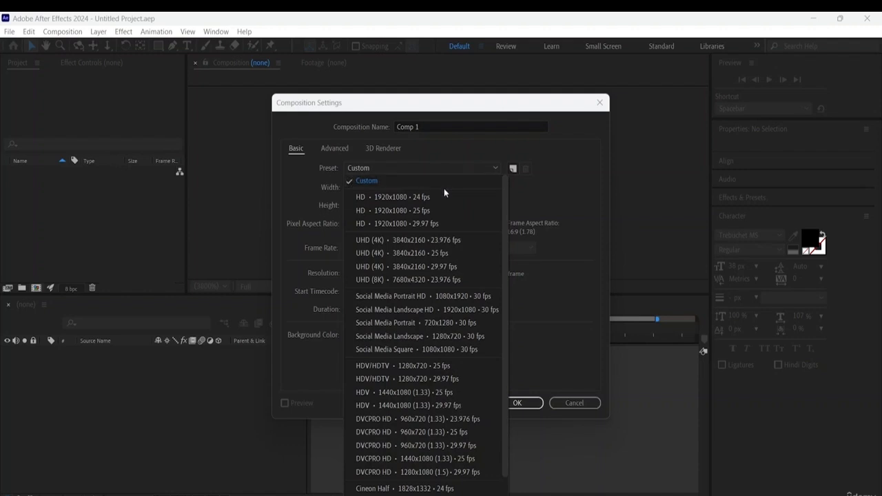
{"action": "left_click", "coordinate": [401, 209]}
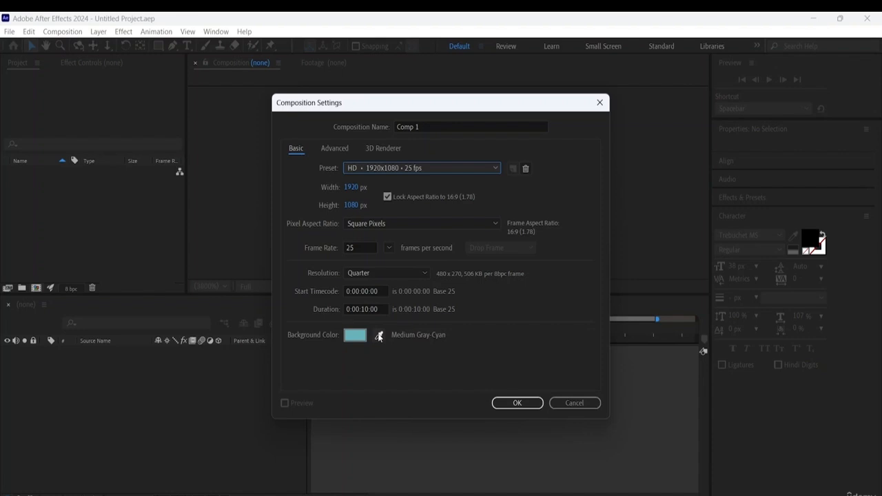
{"action": "left_click", "coordinate": [379, 335]}
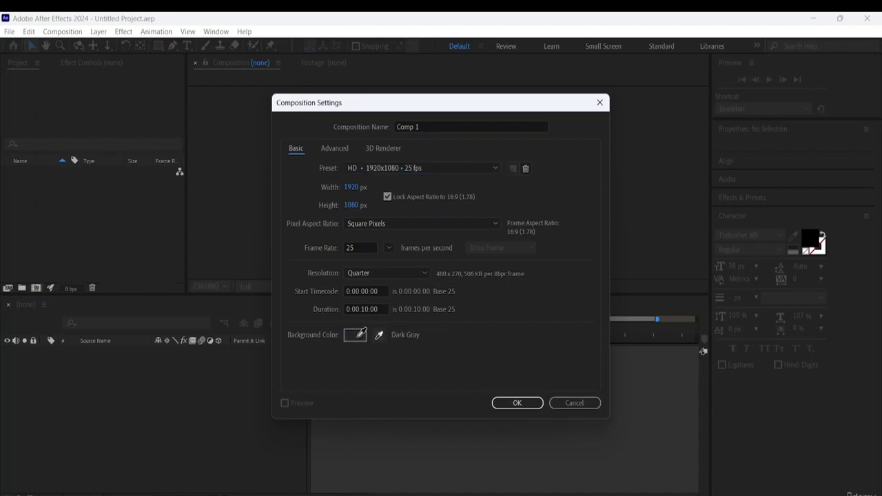
{"action": "left_click", "coordinate": [360, 335]}
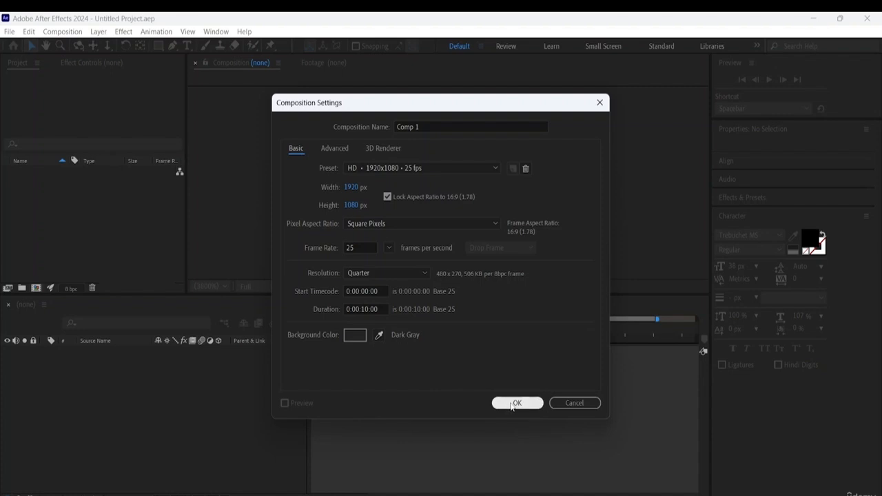
{"action": "left_click", "coordinate": [369, 309]}
{"action": "key", "text": "BackSpace"}
{"action": "type", "text": "5"}
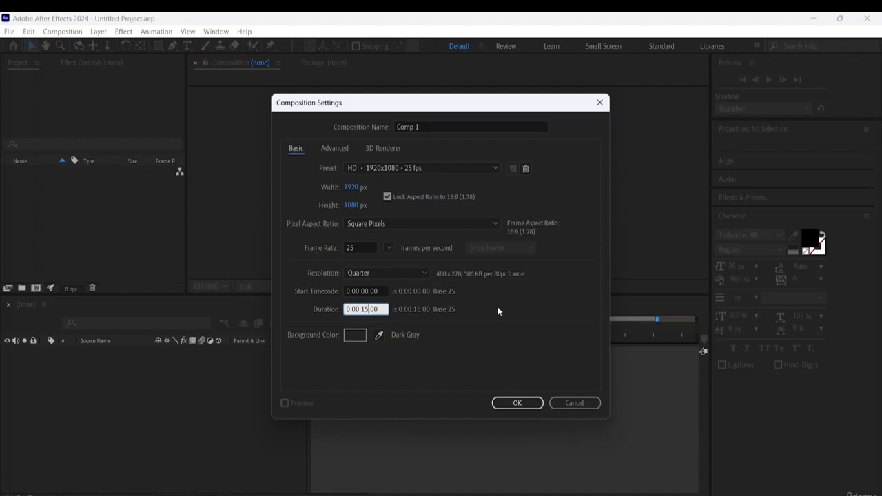
{"action": "left_click", "coordinate": [525, 405]}
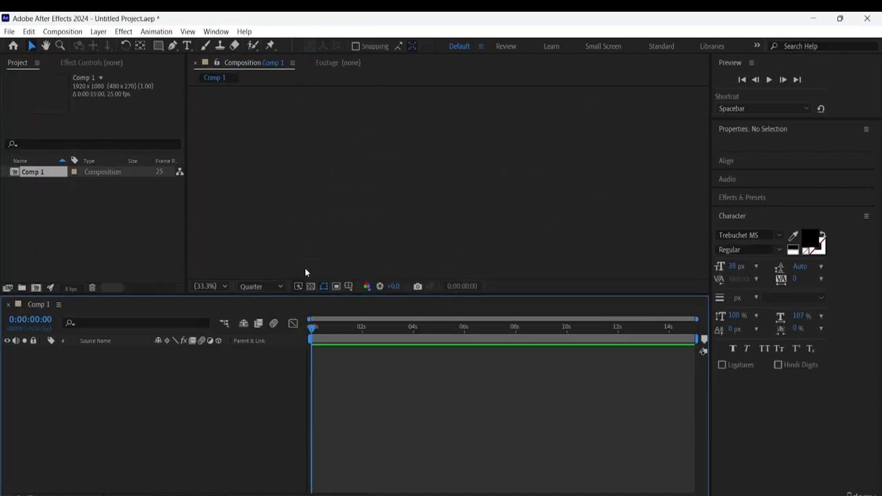
- Set Comp 1's background color to white in its composition settings
{"action": "left_click", "coordinate": [99, 214]}
{"action": "left_click", "coordinate": [48, 173]}
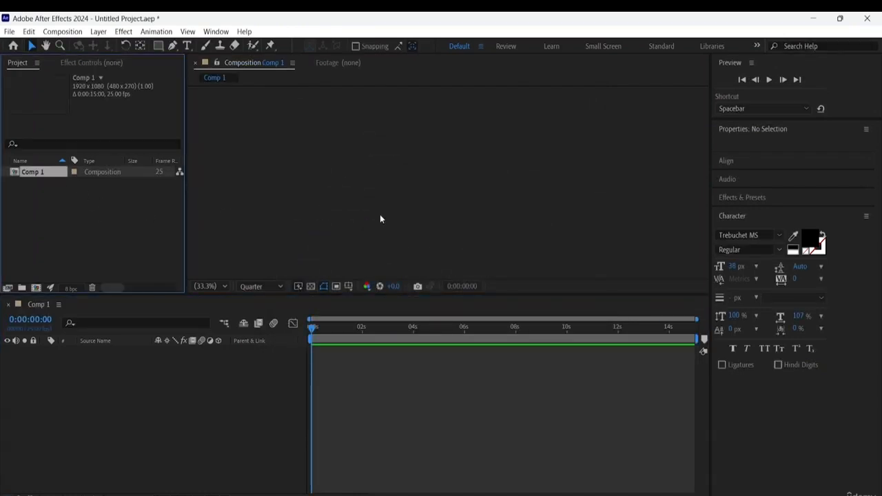
{"action": "left_click", "coordinate": [219, 287]}
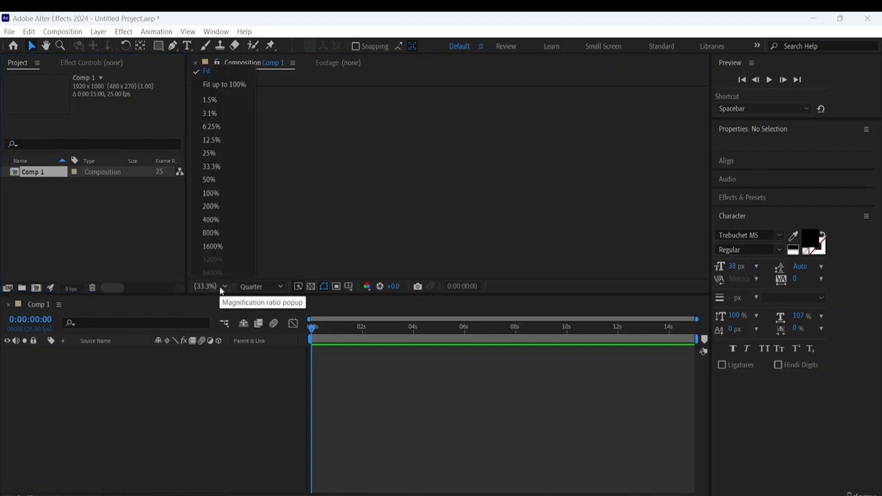
{"action": "left_click", "coordinate": [223, 75]}
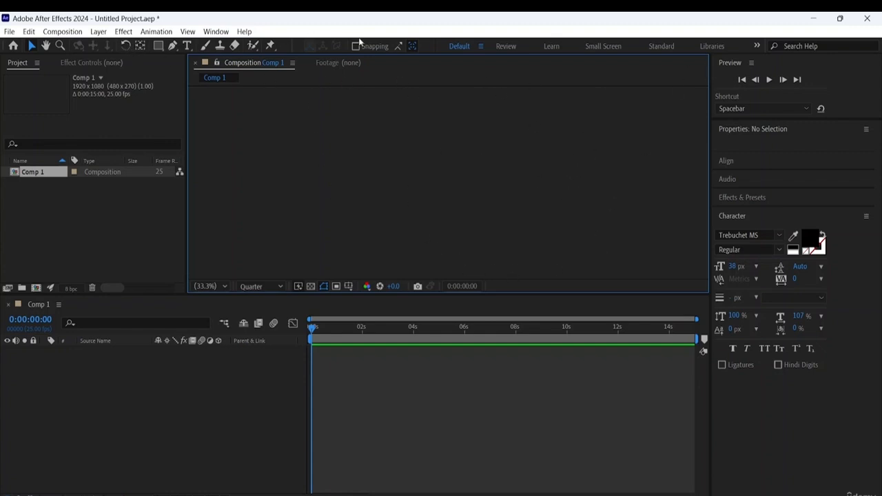
{"action": "left_click", "coordinate": [30, 32]}
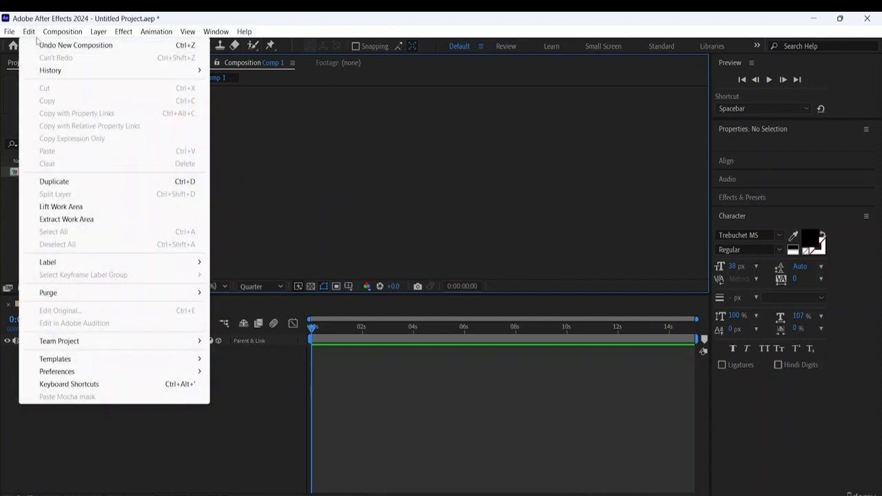
{"action": "mouse_move", "coordinate": [63, 34]}
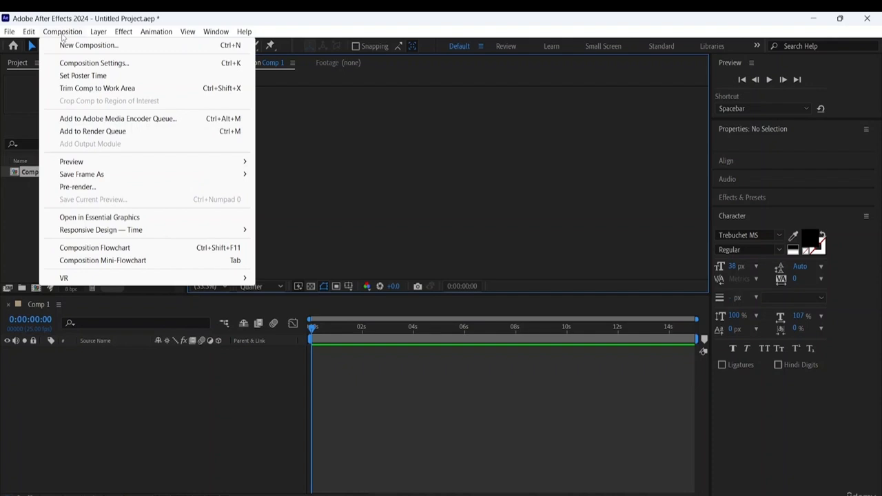
{"action": "left_click", "coordinate": [83, 62]}
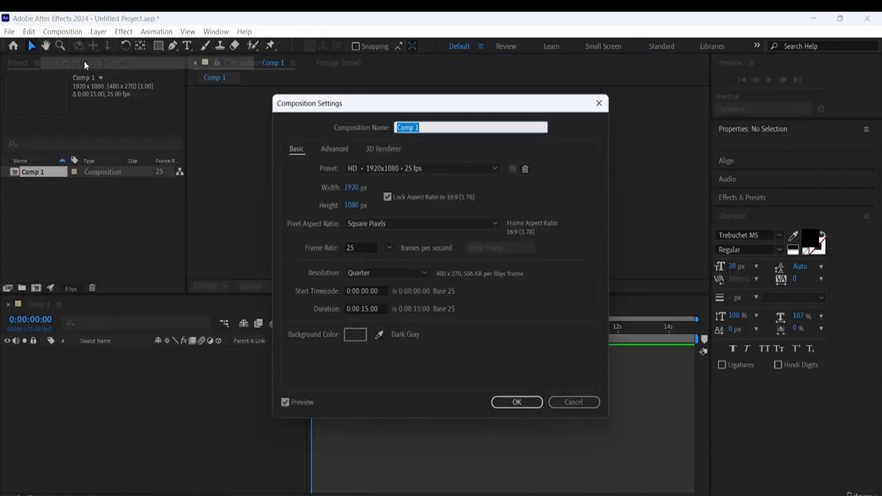
{"action": "left_click", "coordinate": [354, 335]}
{"action": "left_click_drag", "start_coordinate": [339, 290], "coordinate": [304, 188]}
{"action": "left_click", "coordinate": [556, 191]}
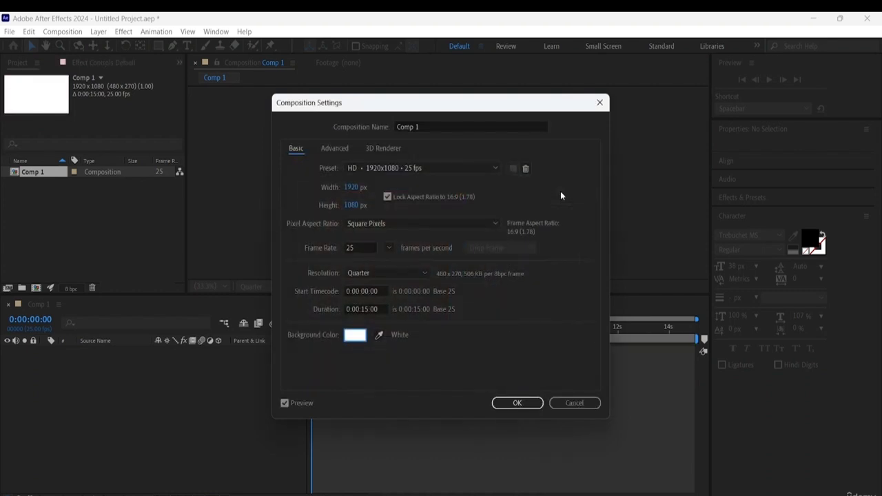
{"action": "left_click", "coordinate": [523, 404]}
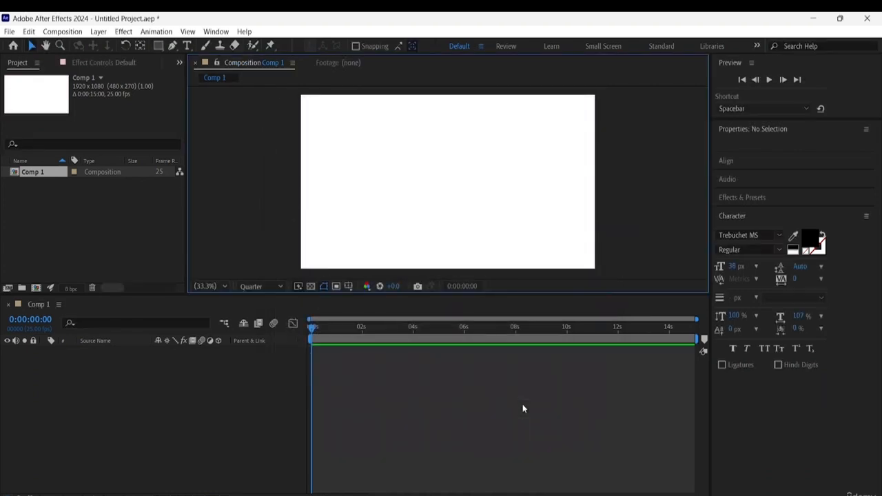
- Zoom the composition view out to 25% and make the viewer area taller above the timeline
{"action": "scroll", "coordinate": [526, 234], "scroll_direction": "down", "scroll_amount": 4}
{"action": "scroll", "coordinate": [526, 234], "scroll_direction": "up", "scroll_amount": 7}
{"action": "scroll", "coordinate": [526, 234], "scroll_direction": "down", "scroll_amount": 4}
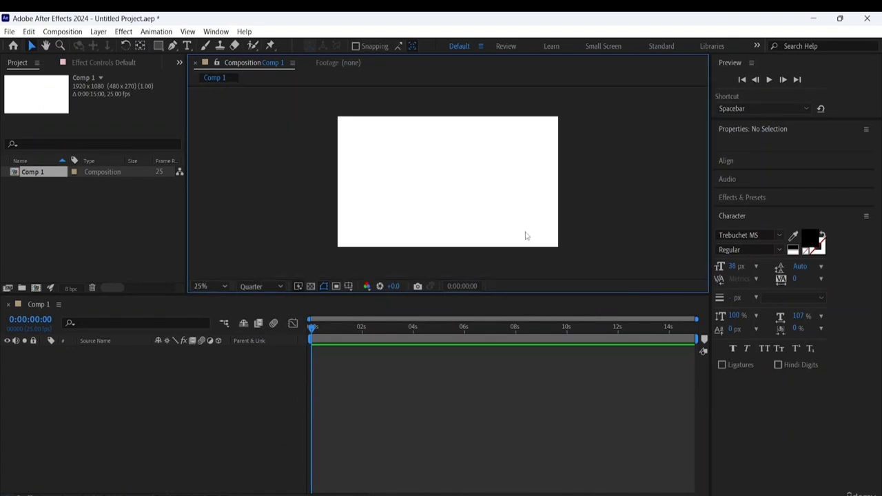
{"action": "scroll", "coordinate": [522, 194], "scroll_direction": "up", "scroll_amount": 2}
{"action": "scroll", "coordinate": [522, 194], "scroll_direction": "down", "scroll_amount": 2}
{"action": "left_click_drag", "start_coordinate": [407, 295], "coordinate": [409, 335]}
- Start a file import into the project, open the abstract-colorful-logotype folder and display its files as icons
{"action": "left_click", "coordinate": [72, 239]}
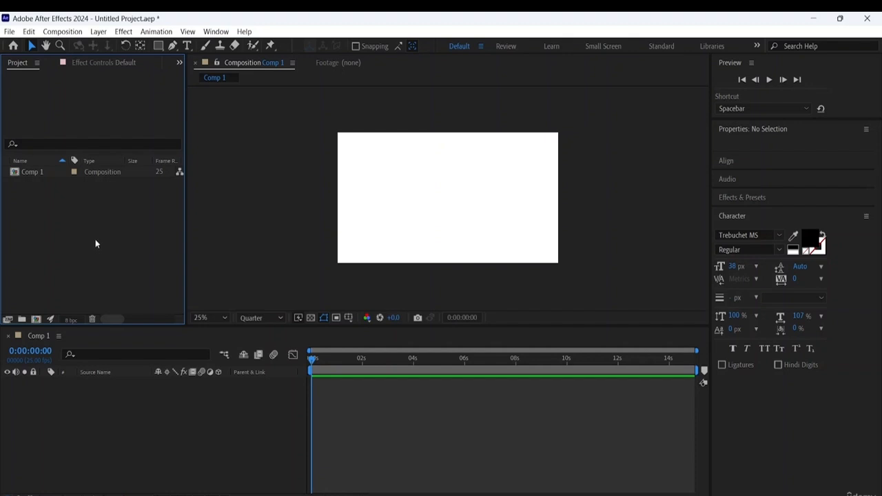
{"action": "right_click", "coordinate": [90, 216]}
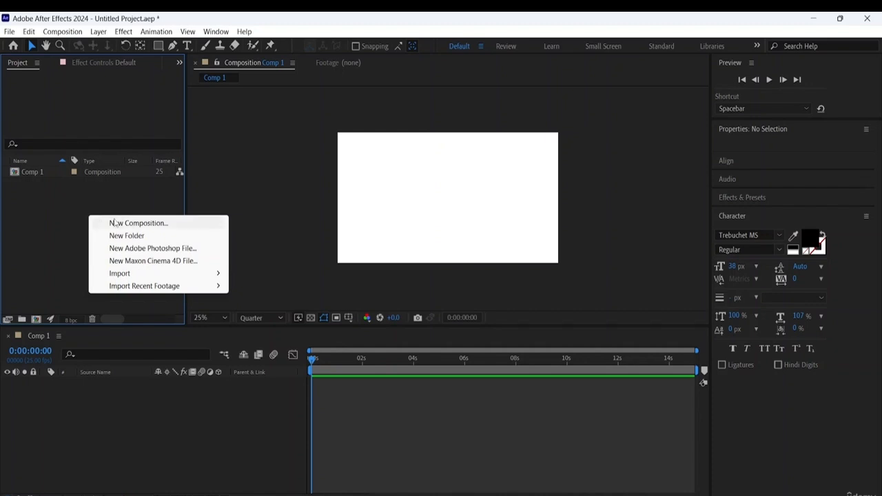
{"action": "mouse_move", "coordinate": [145, 273]}
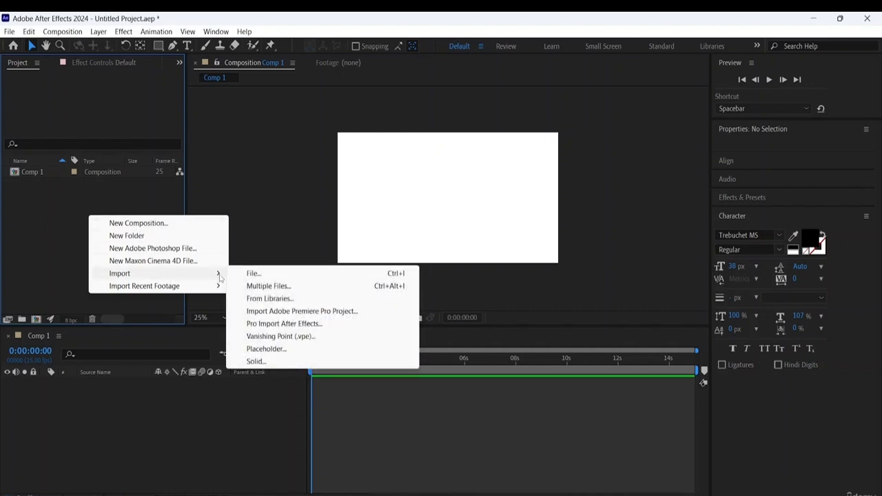
{"action": "left_click", "coordinate": [252, 275]}
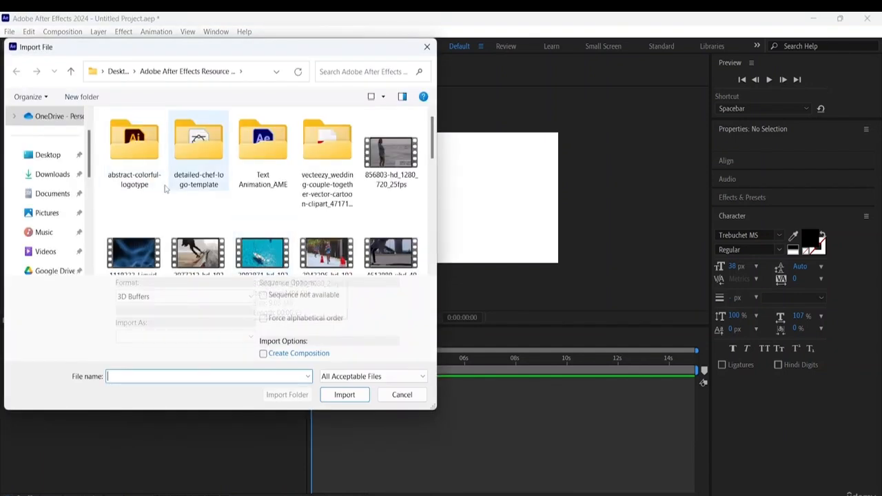
{"action": "double_click", "coordinate": [138, 176]}
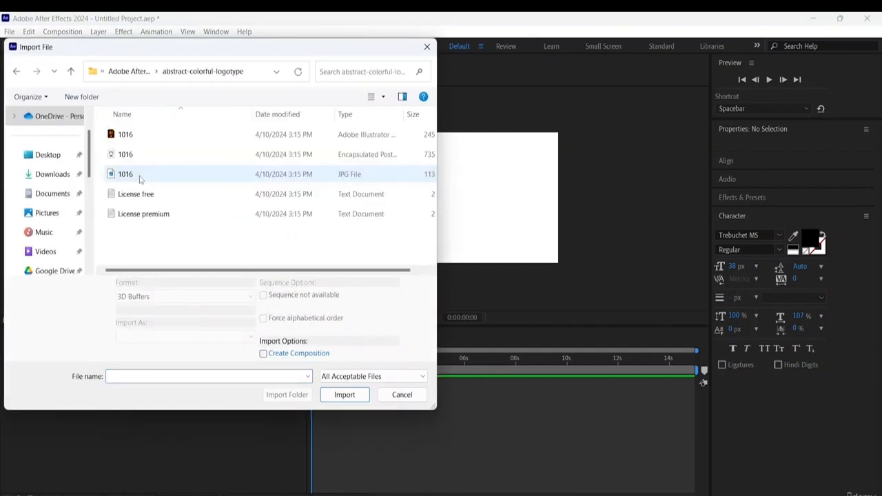
{"action": "left_click", "coordinate": [384, 98]}
{"action": "left_click", "coordinate": [408, 49]}
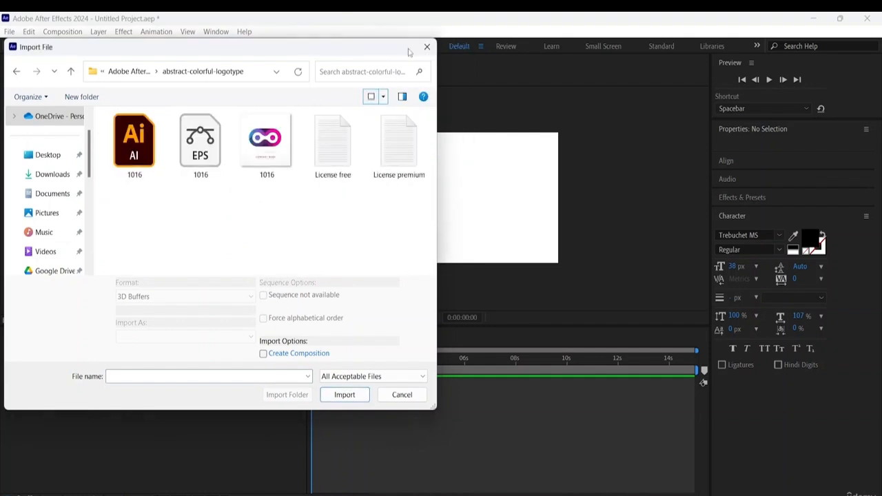
- Choose the Adobe Illustrator file 1016 for import as Footage and continue to its layer options
{"action": "left_click", "coordinate": [142, 160]}
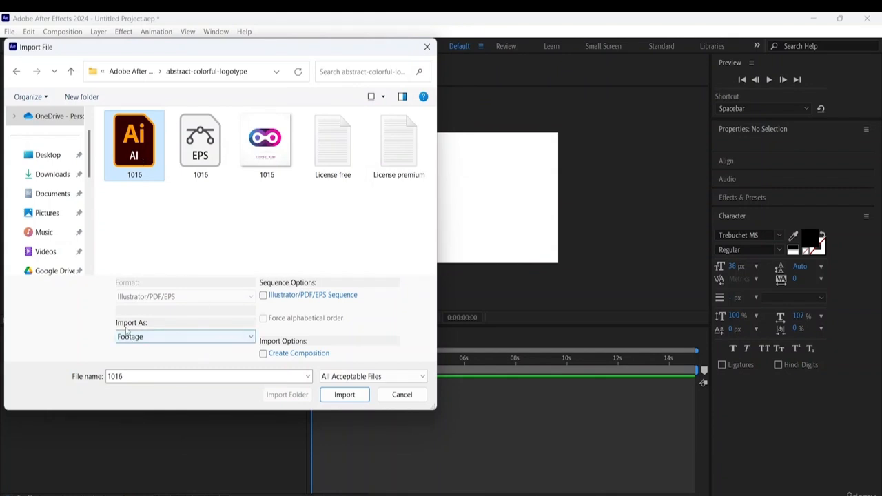
{"action": "left_click", "coordinate": [243, 337]}
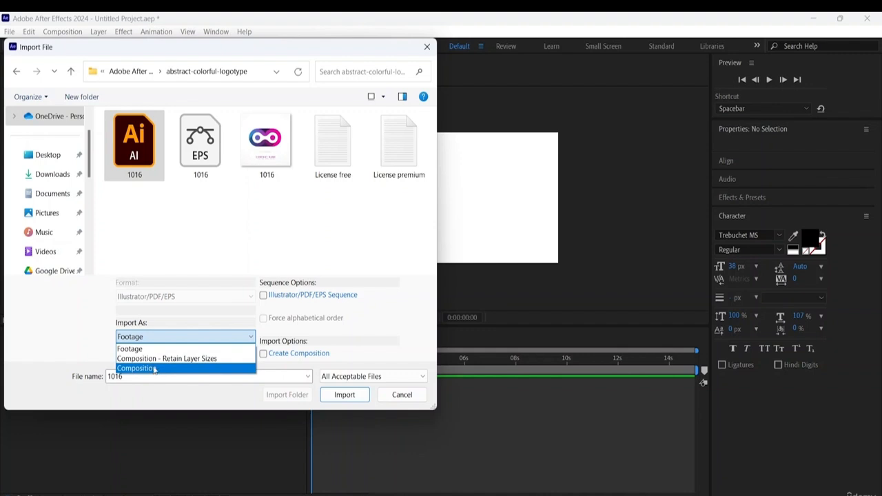
{"action": "left_click", "coordinate": [142, 349]}
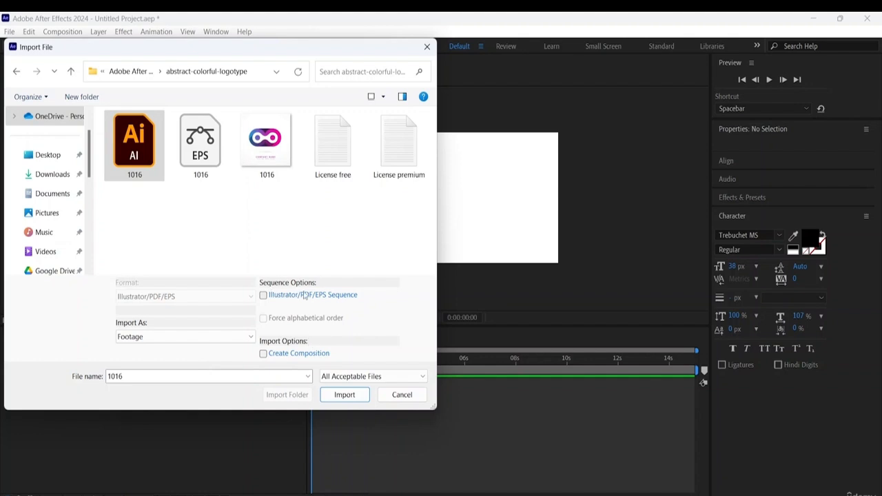
{"action": "left_click", "coordinate": [344, 395]}
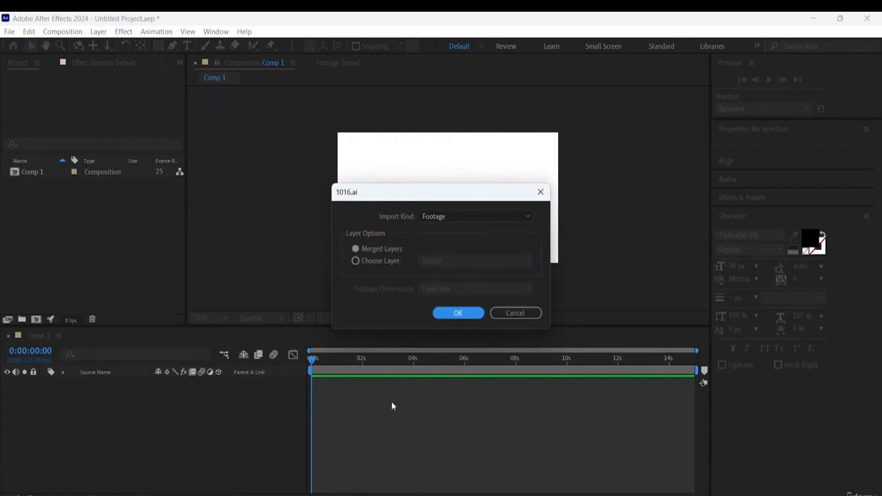
- Import 1016.ai as a Composition with its footage dimensions set to Document Size
{"action": "left_click", "coordinate": [479, 219]}
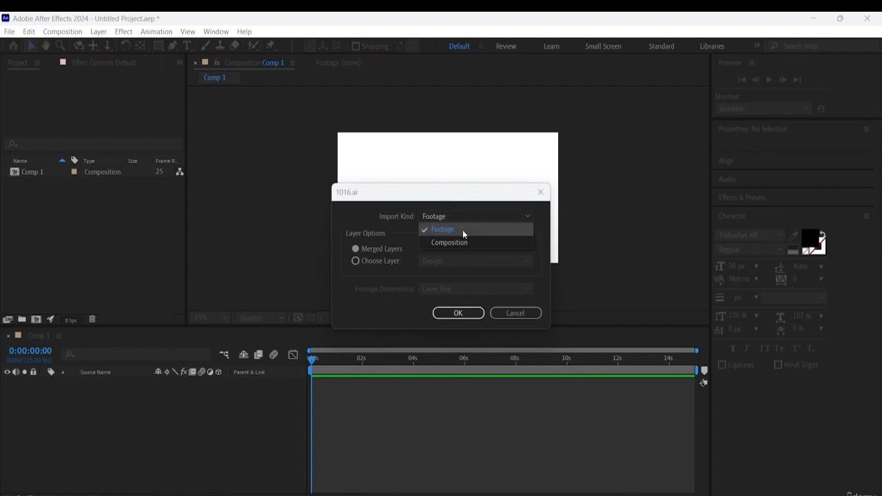
{"action": "left_click", "coordinate": [454, 241]}
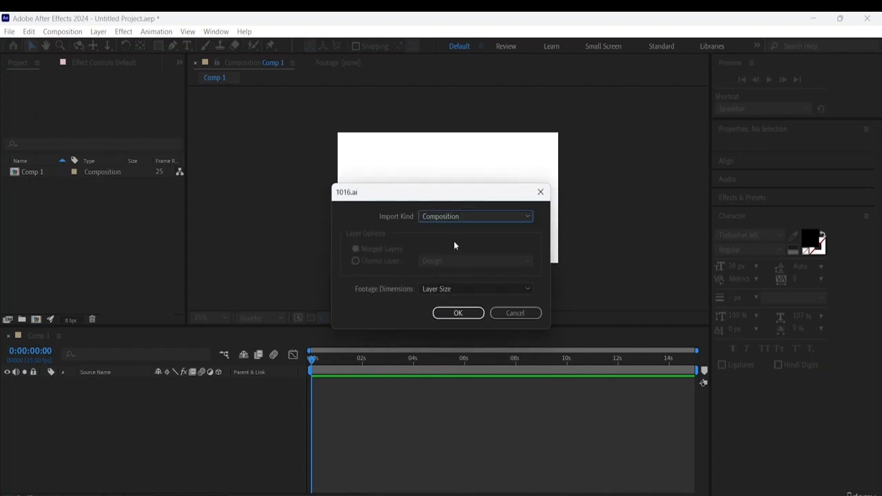
{"action": "left_click", "coordinate": [461, 289]}
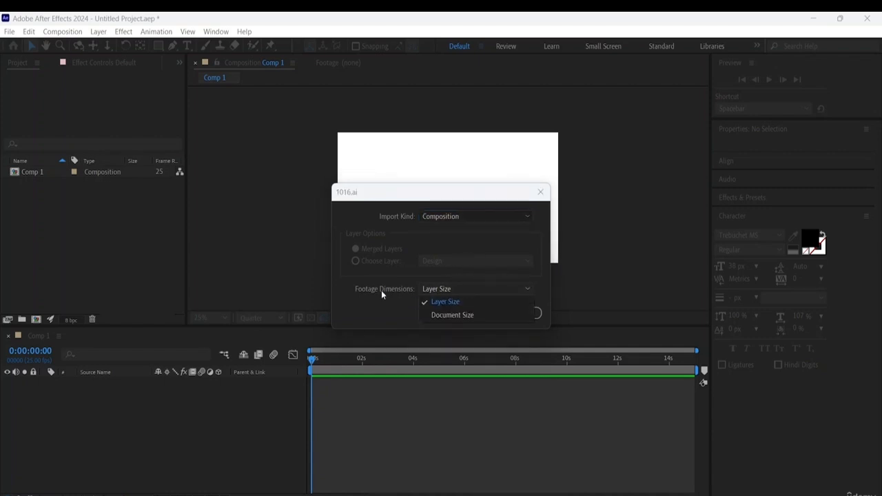
{"action": "left_click", "coordinate": [441, 315]}
{"action": "left_click", "coordinate": [452, 315]}
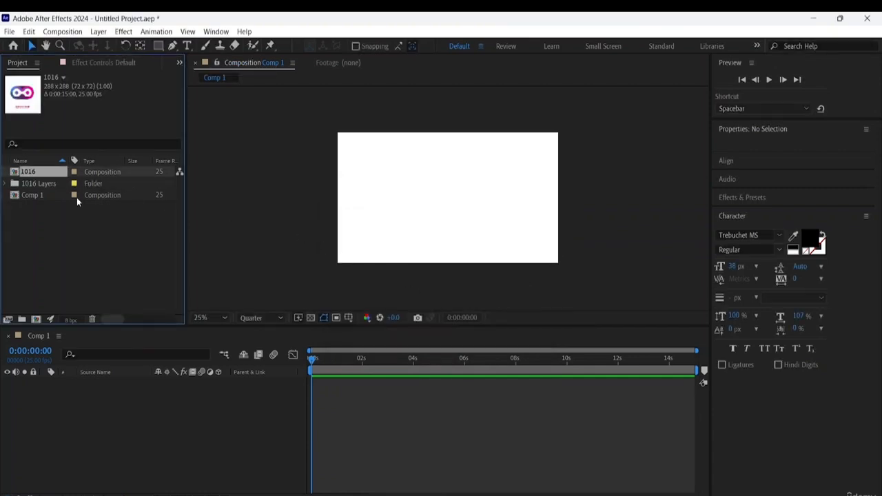
- Delete the imported 1016 composition and the 1016 Layers folder with its contents from the project
{"action": "left_click", "coordinate": [8, 184]}
{"action": "left_click", "coordinate": [40, 197]}
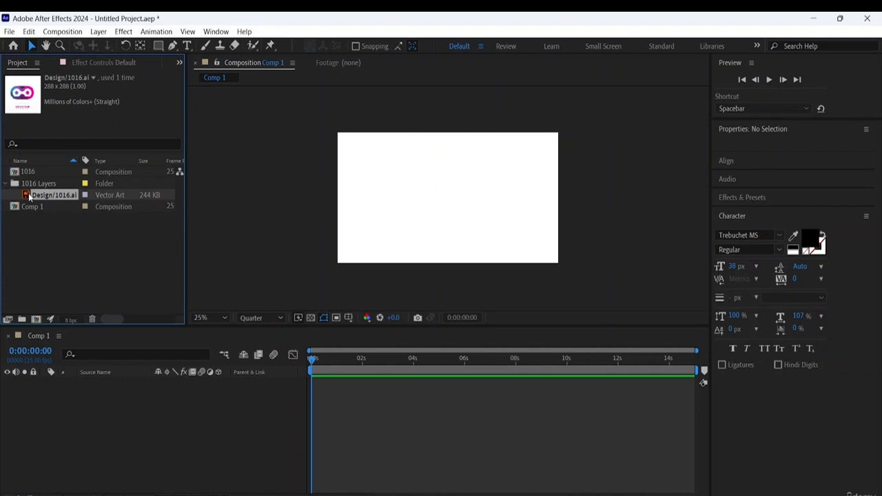
{"action": "left_click", "coordinate": [33, 174]}
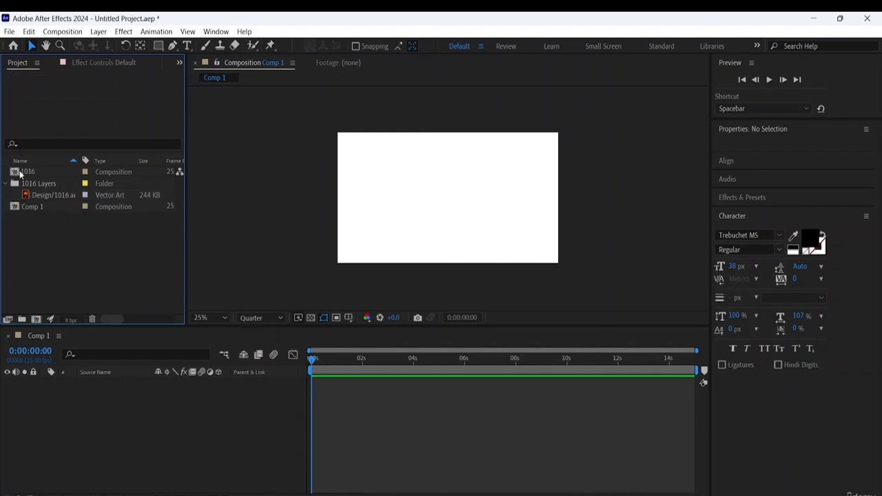
{"action": "key", "text": "Delete"}
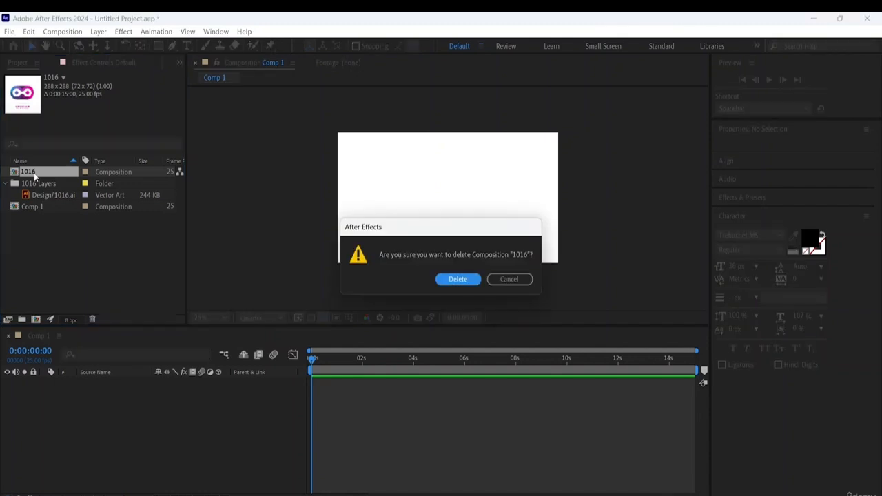
{"action": "left_click", "coordinate": [459, 280]}
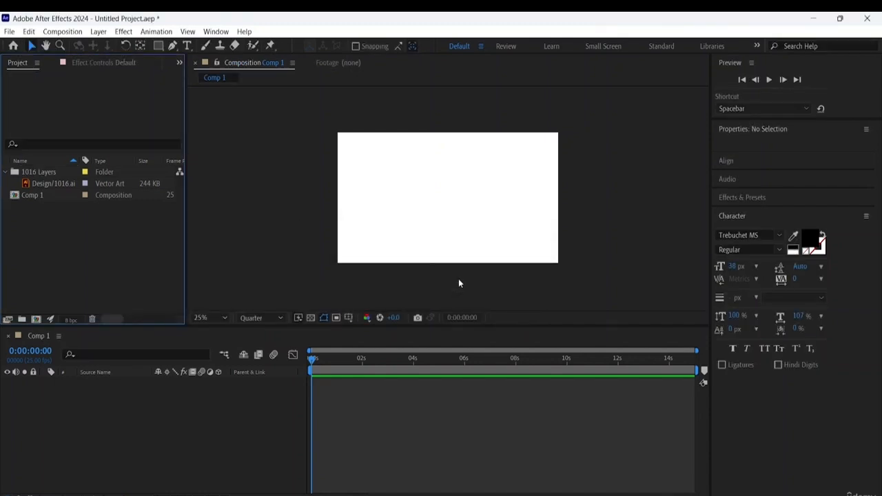
{"action": "left_click", "coordinate": [51, 173]}
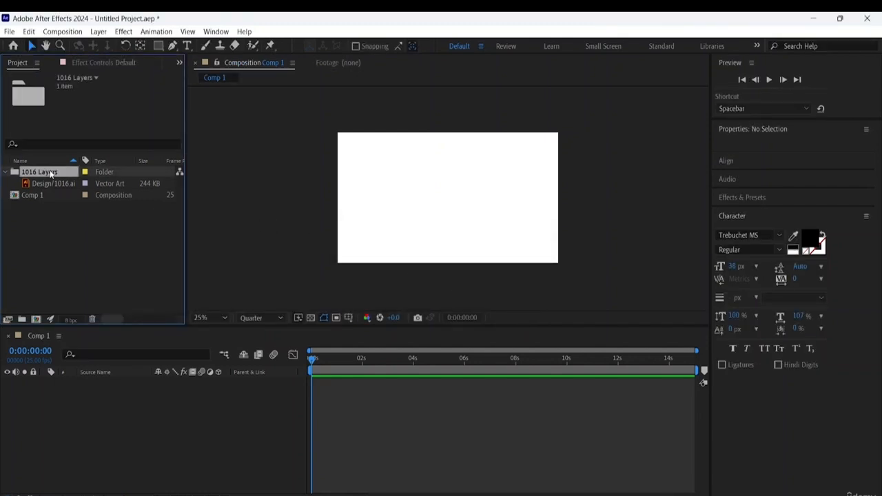
{"action": "key", "text": "Delete"}
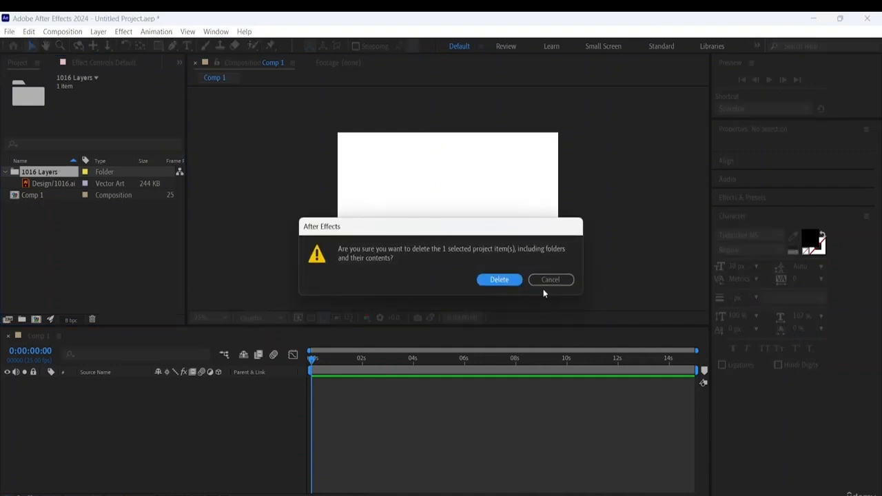
{"action": "left_click", "coordinate": [495, 279]}
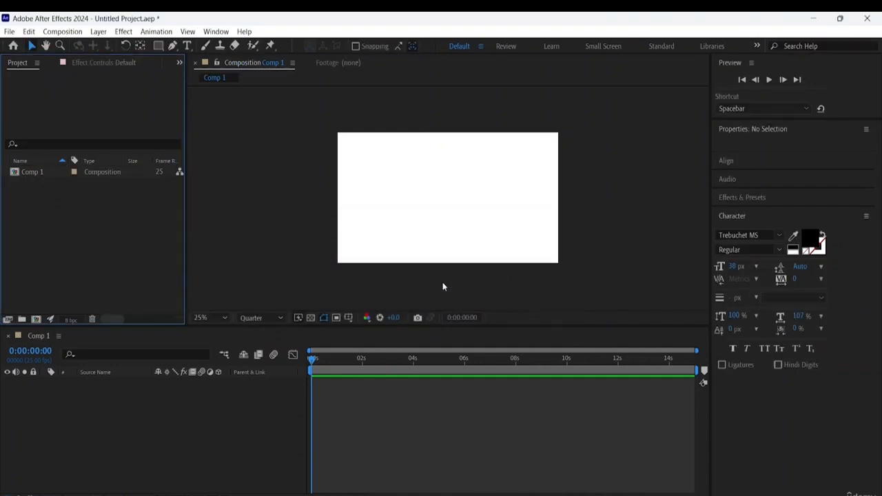
- Start a new import of the Adobe Illustrator file 1016 and set its import kind to Footage
{"action": "right_click", "coordinate": [103, 219]}
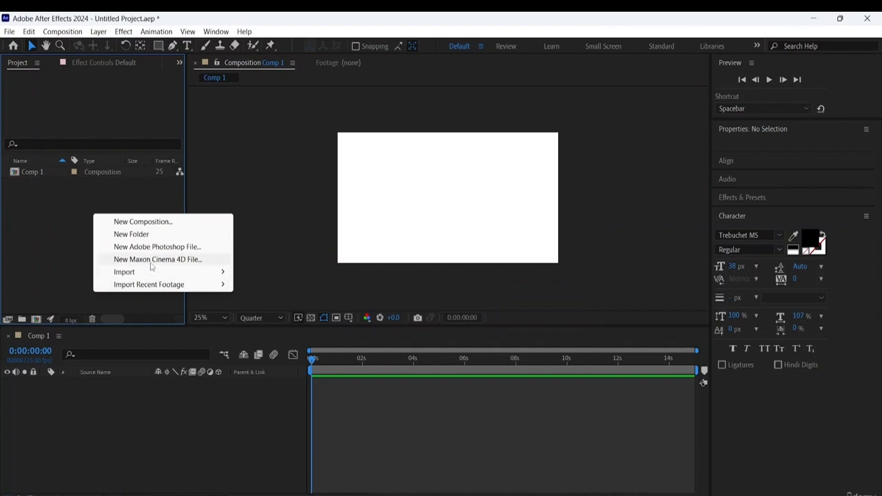
{"action": "mouse_move", "coordinate": [156, 274]}
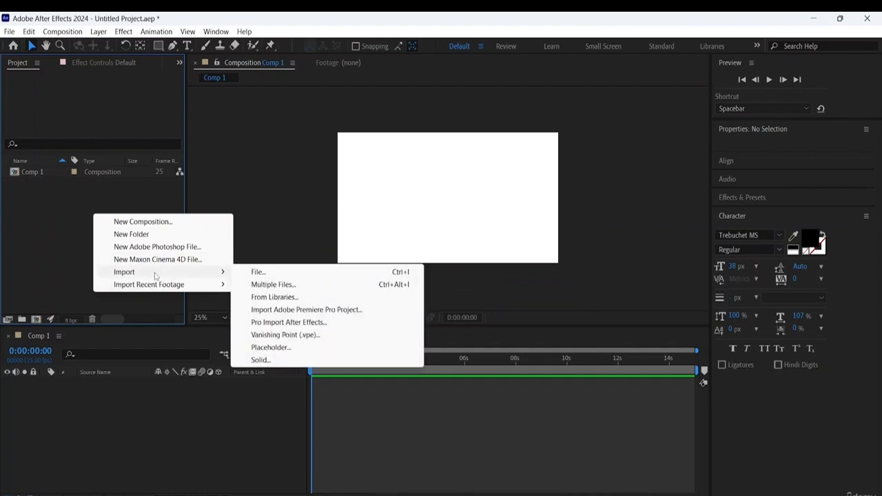
{"action": "left_click", "coordinate": [274, 273]}
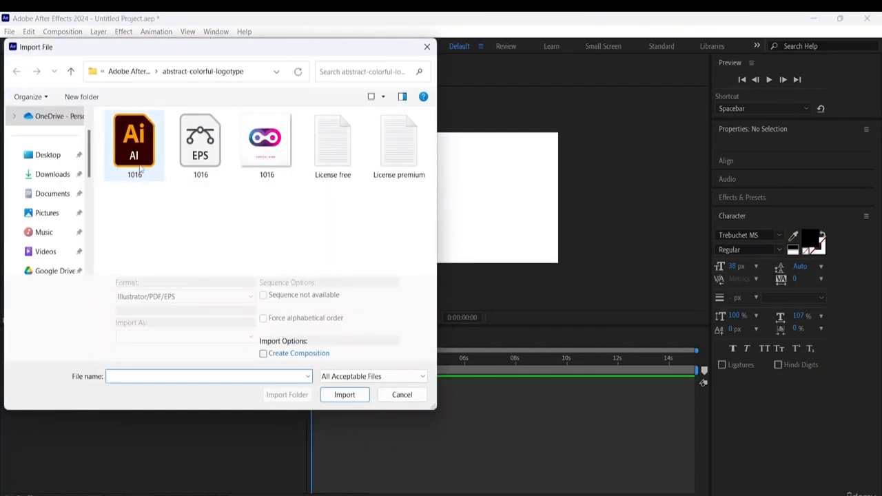
{"action": "left_click", "coordinate": [344, 395]}
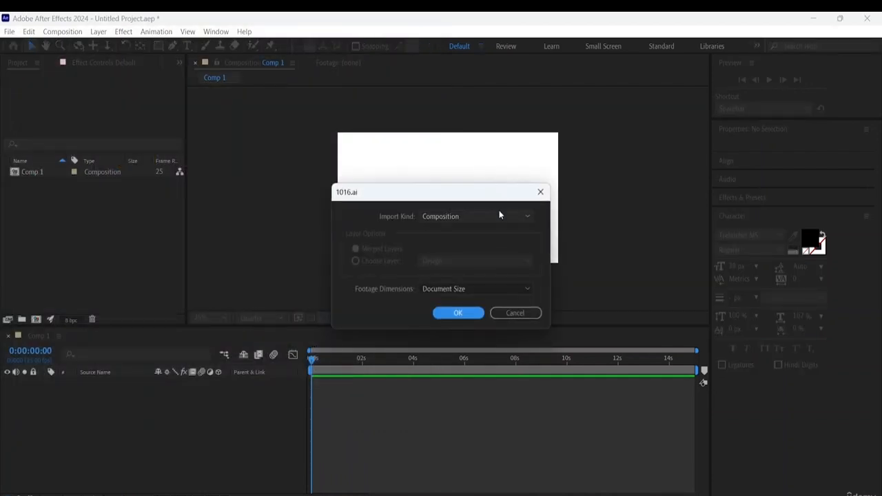
{"action": "left_click", "coordinate": [501, 217]}
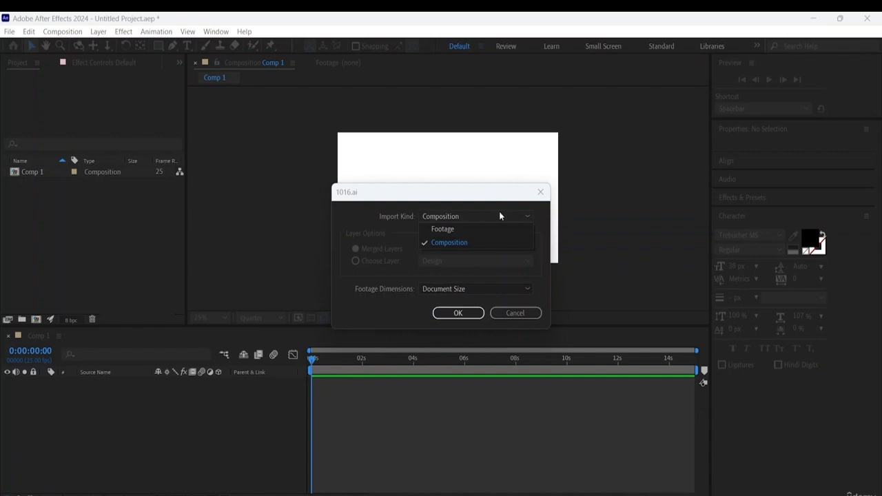
{"action": "left_click", "coordinate": [456, 228]}
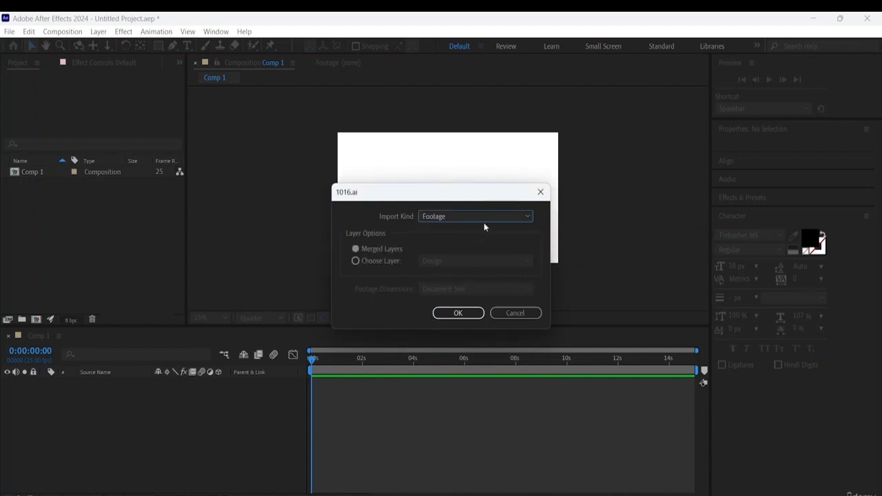
- Check the single-layer and footage dimension options, and finish importing 1016.ai with Merged Layers
{"action": "left_click", "coordinate": [356, 261]}
{"action": "left_click", "coordinate": [496, 260]}
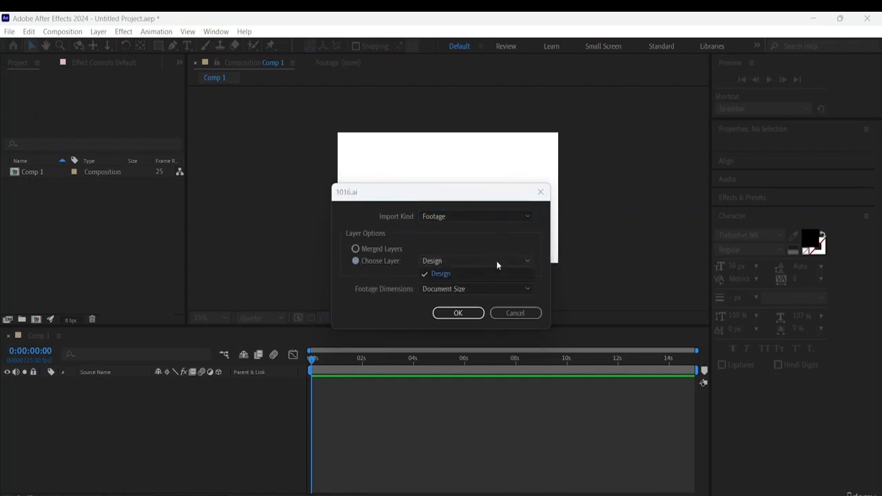
{"action": "left_click", "coordinate": [496, 261]}
{"action": "left_click", "coordinate": [515, 292]}
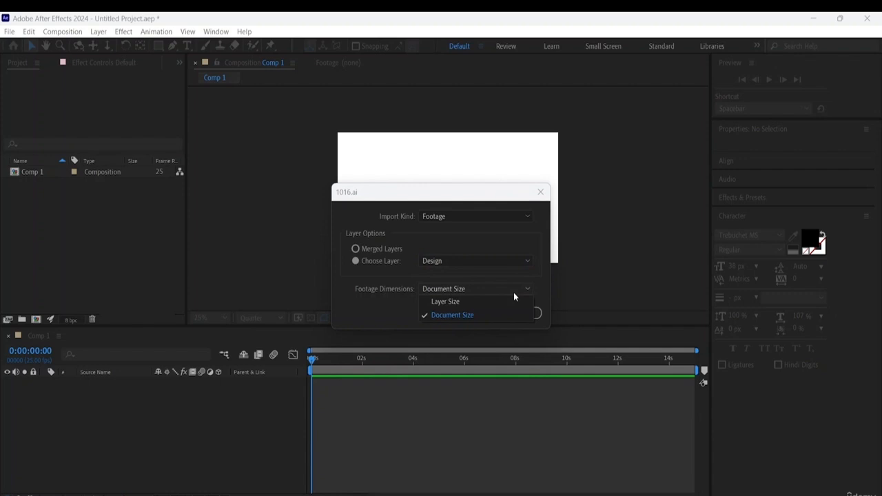
{"action": "left_click", "coordinate": [514, 292]}
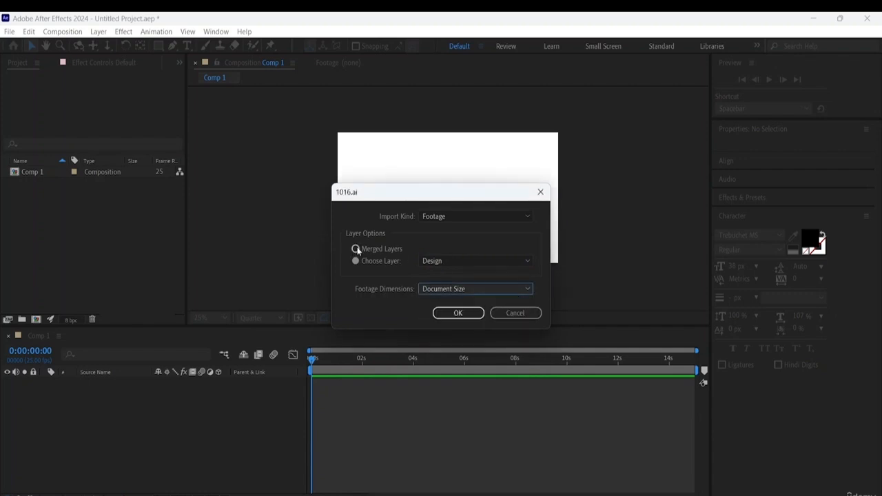
{"action": "left_click", "coordinate": [356, 249]}
{"action": "left_click", "coordinate": [457, 315]}
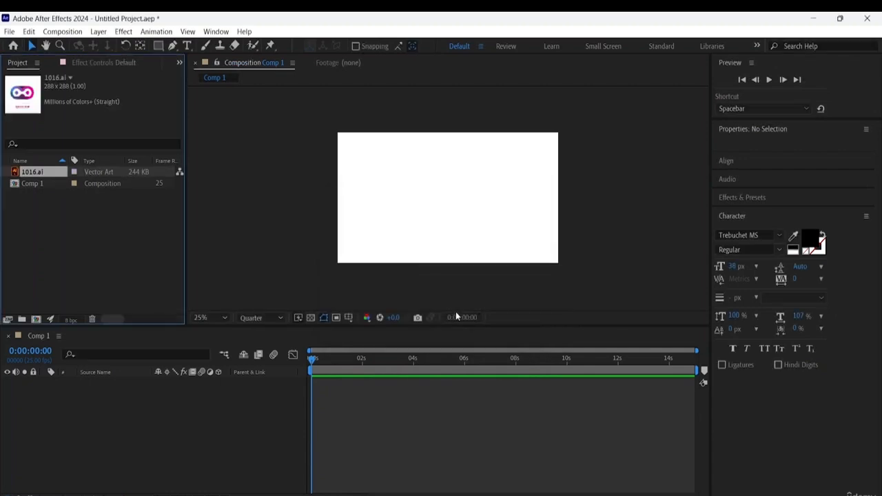
- View the 1016.ai footage, return to Comp 1 and add the logo to its timeline as a layer
{"action": "double_click", "coordinate": [32, 172]}
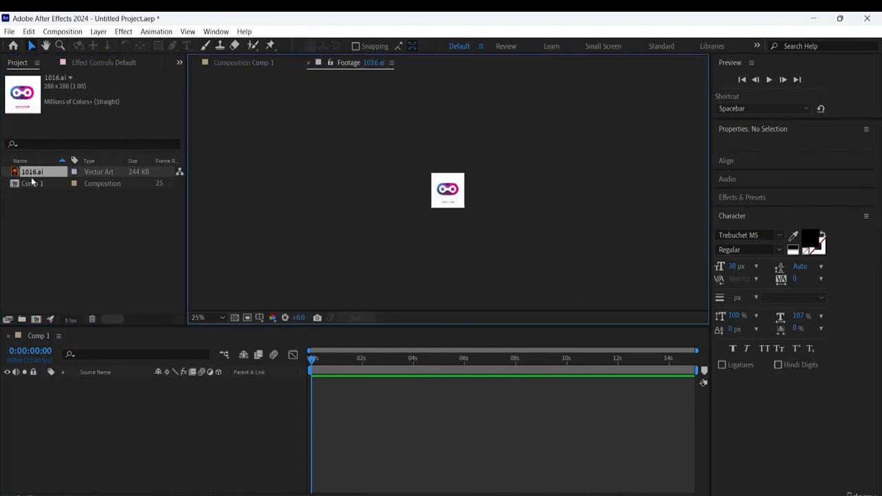
{"action": "double_click", "coordinate": [33, 184]}
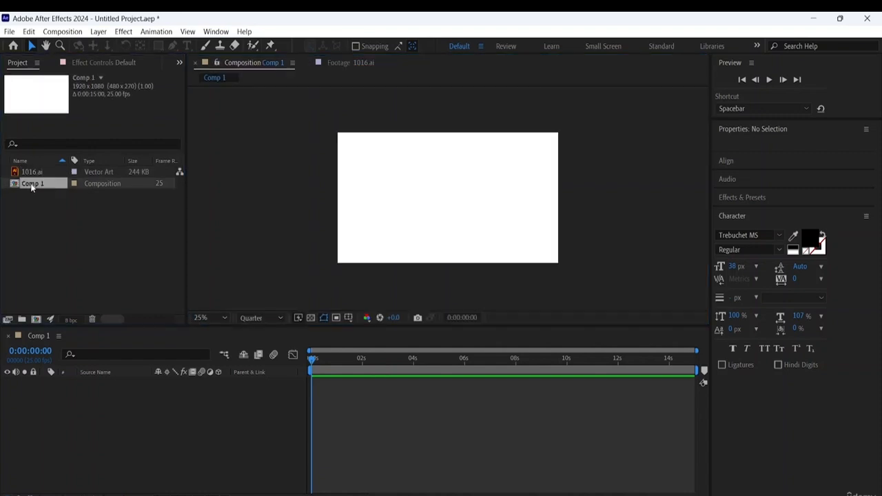
{"action": "left_click", "coordinate": [36, 172]}
{"action": "left_click_drag", "start_coordinate": [36, 172], "coordinate": [75, 413]}
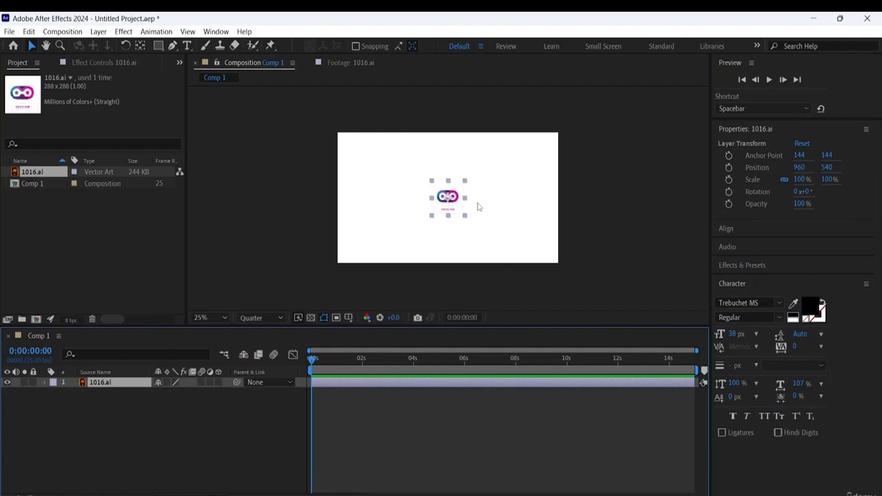
- Scale the 1016.ai logo layer up proportionally to about 145% in the composition view
{"action": "scroll", "coordinate": [479, 206], "scroll_direction": "up", "scroll_amount": 4}
{"action": "scroll", "coordinate": [478, 201], "scroll_direction": "down", "scroll_amount": 2}
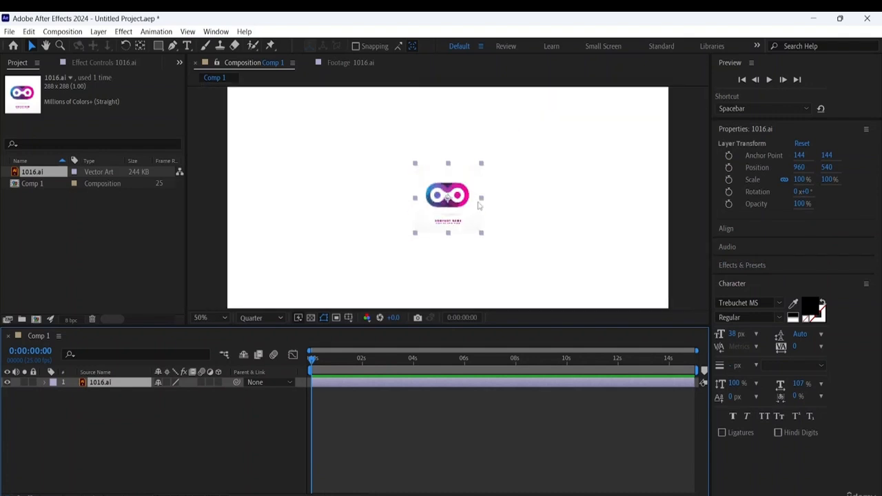
{"action": "scroll", "coordinate": [478, 202], "scroll_direction": "up", "scroll_amount": 2}
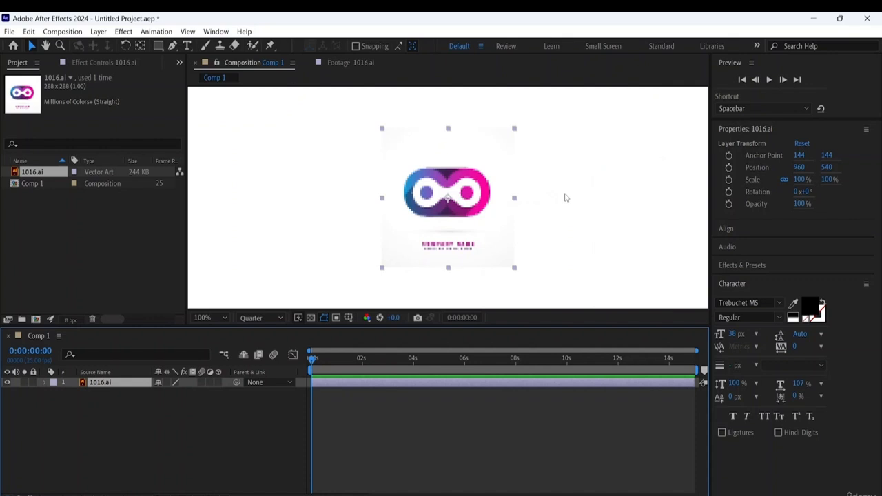
{"action": "scroll", "coordinate": [569, 198], "scroll_direction": "up", "scroll_amount": 2}
{"action": "scroll", "coordinate": [569, 198], "scroll_direction": "down", "scroll_amount": 2}
{"action": "left_click", "coordinate": [514, 269]}
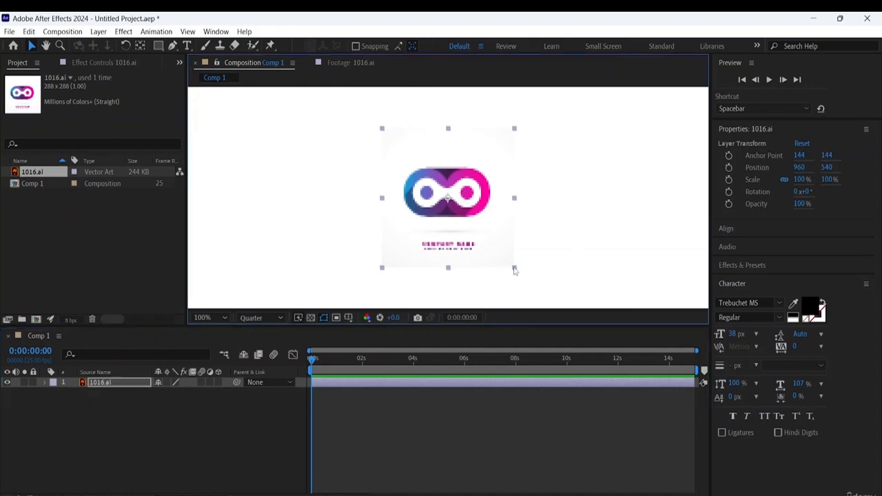
{"action": "left_click_drag", "start_coordinate": [514, 270], "coordinate": [542, 283]}
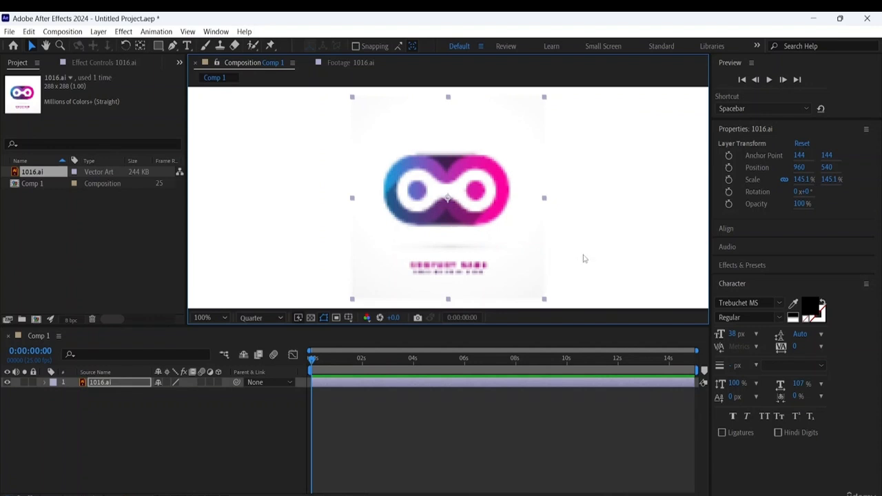
- Set Comp 1's preview resolution to Full and inspect the logo's edges up close
{"action": "left_click", "coordinate": [271, 319]}
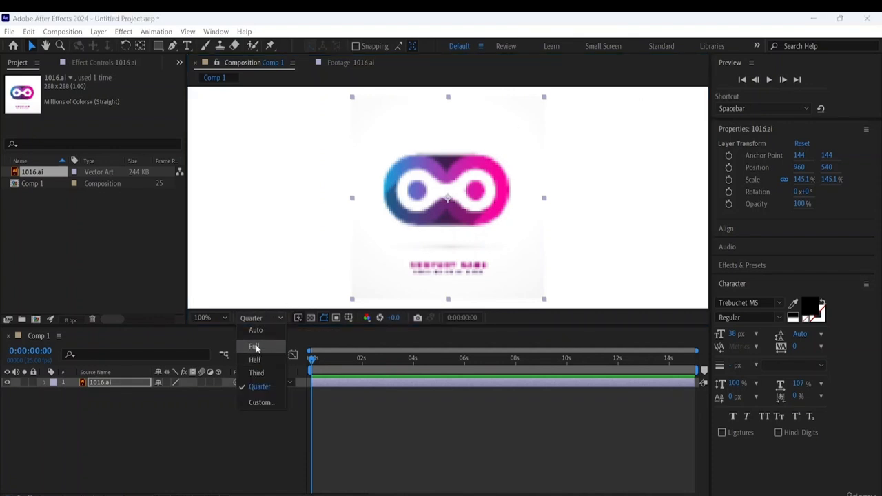
{"action": "left_click", "coordinate": [255, 345]}
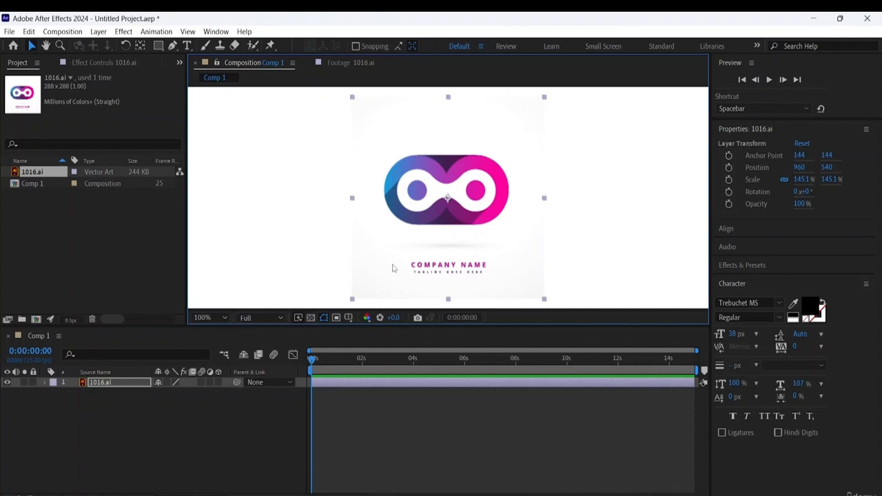
{"action": "scroll", "coordinate": [506, 220], "scroll_direction": "up", "scroll_amount": 2}
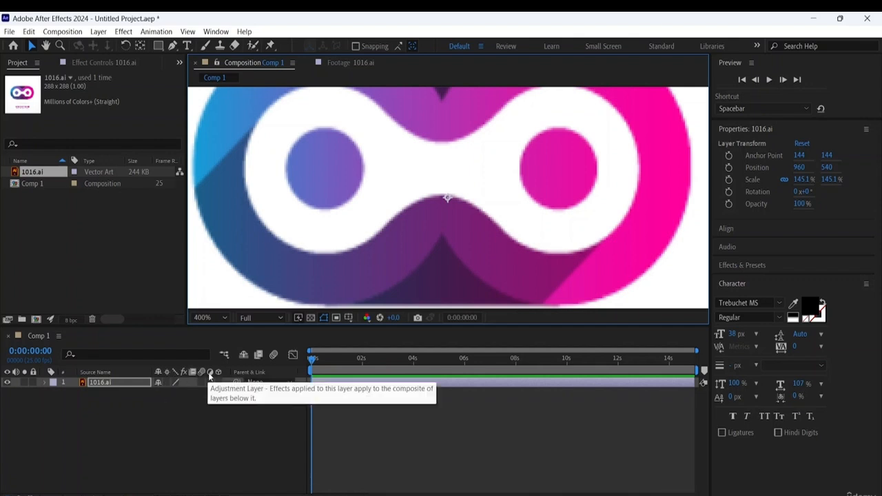
- Compare the 1016.ai layer with and without Continuously Rasterize, leave it on, and set the preview resolution to Half
{"action": "left_click", "coordinate": [165, 383]}
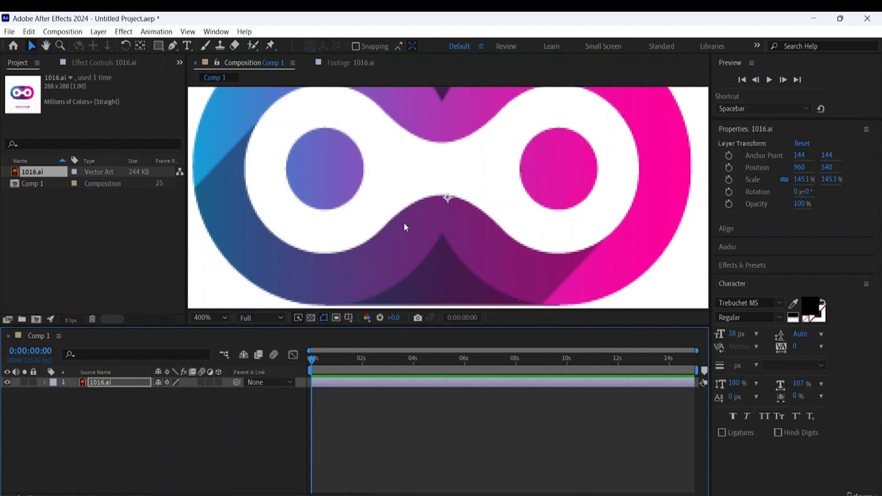
{"action": "left_click", "coordinate": [166, 383]}
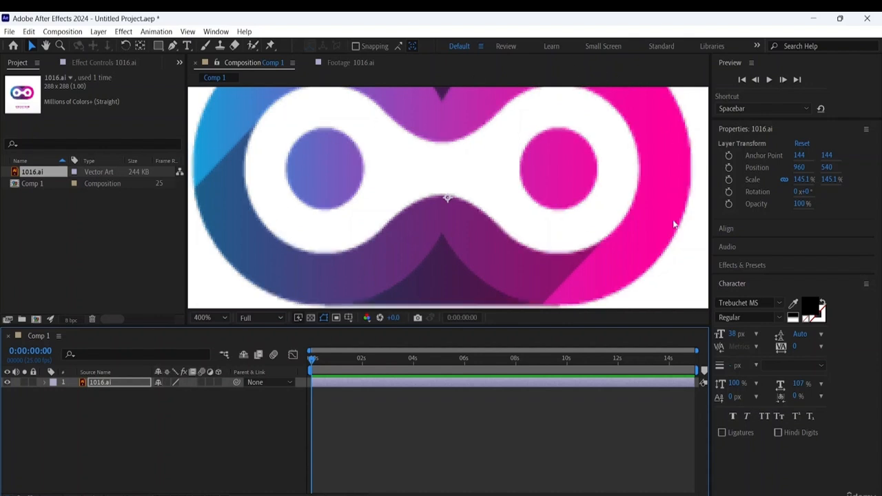
{"action": "left_click", "coordinate": [167, 382]}
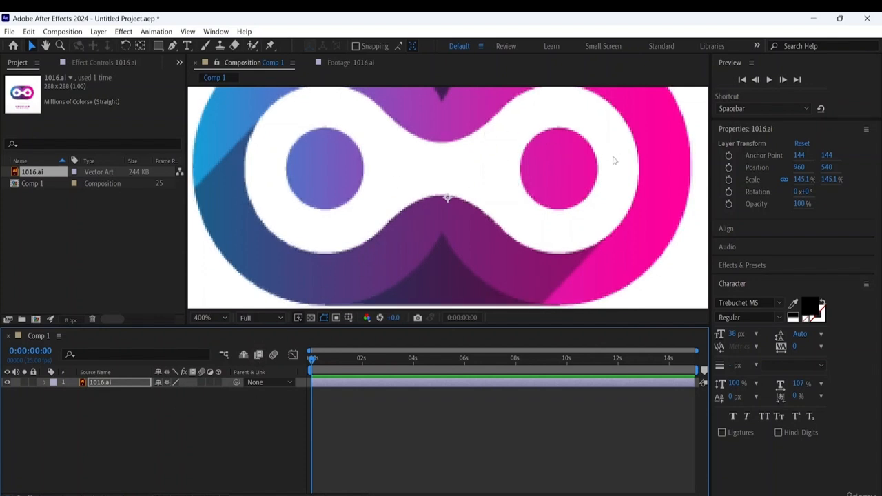
{"action": "left_click", "coordinate": [261, 316]}
{"action": "left_click", "coordinate": [257, 361]}
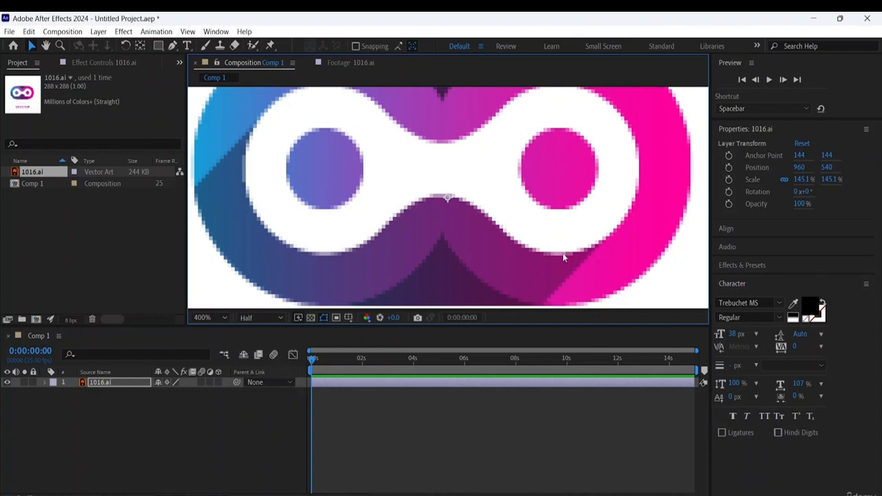
- Scale the 1016.ai logo layer up proportionally to about 277% in the Comp 1 view and deselect it
{"action": "key", "text": "comma"}
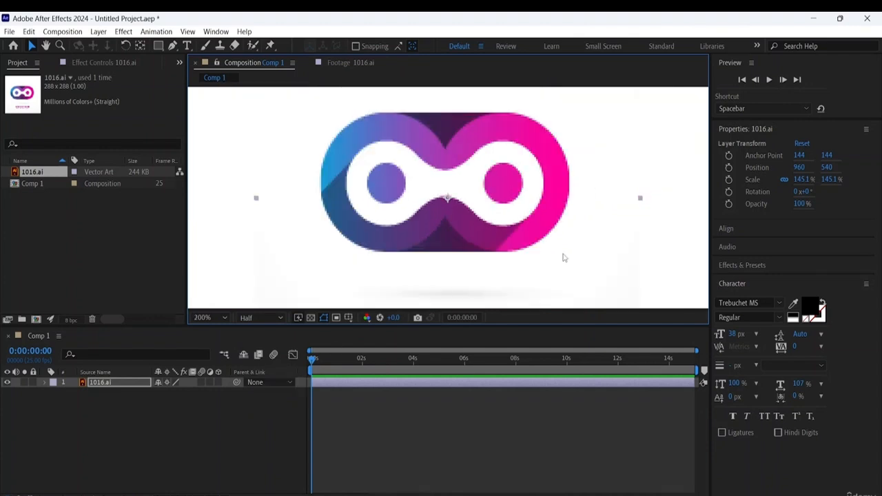
{"action": "key", "text": "comma"}
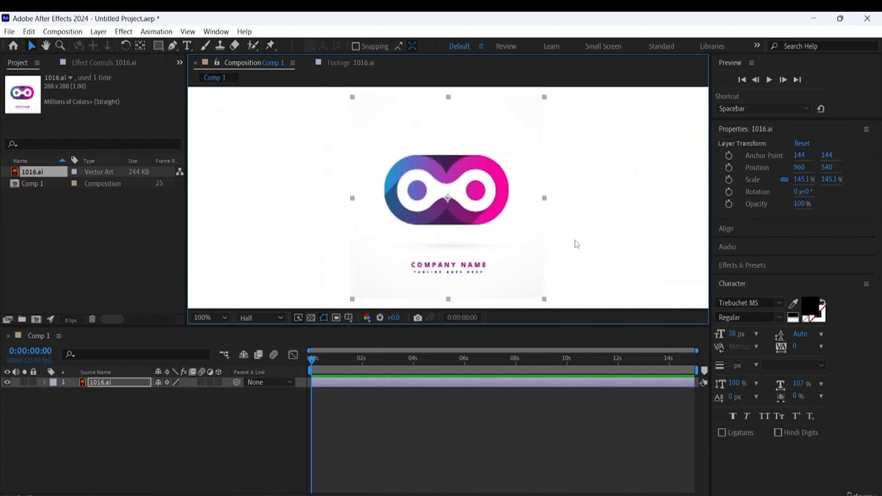
{"action": "key", "text": "comma"}
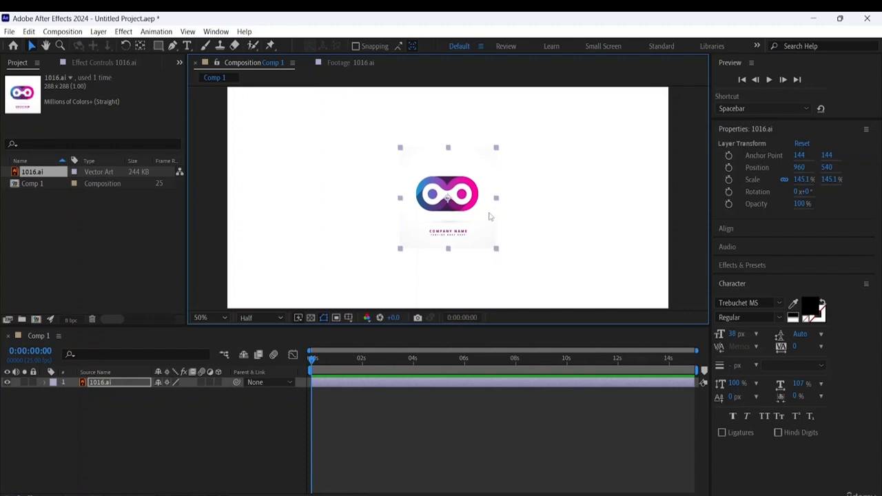
{"action": "left_click", "coordinate": [497, 252]}
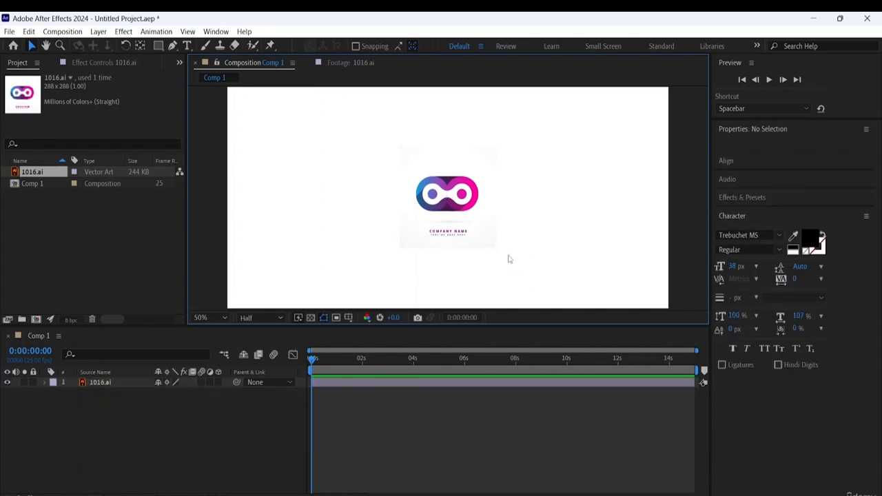
{"action": "left_click", "coordinate": [495, 250]}
{"action": "left_click", "coordinate": [497, 252]}
{"action": "left_click", "coordinate": [495, 251]}
{"action": "left_click_drag", "start_coordinate": [495, 252], "coordinate": [538, 268]}
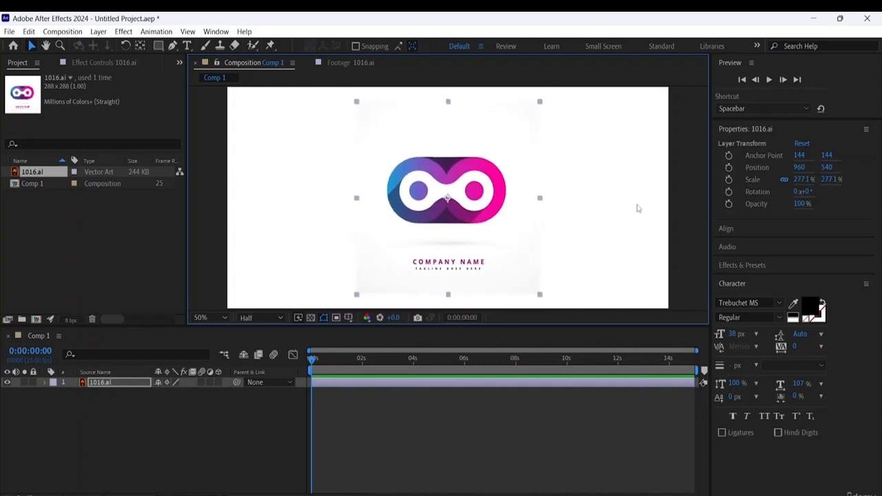
{"action": "left_click", "coordinate": [603, 220]}
{"action": "key", "text": "comma"}
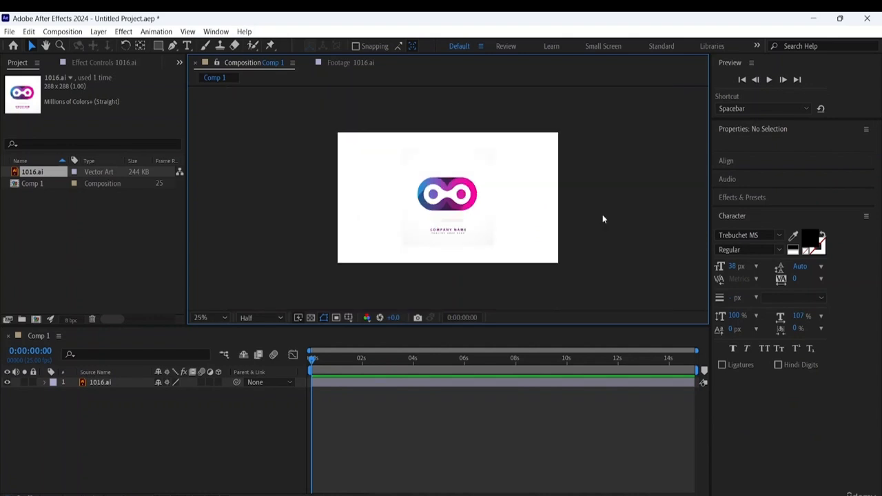
- Move the playhead to the last frame of Comp 1 and leave the logo layer deselected
{"action": "key", "text": "End"}
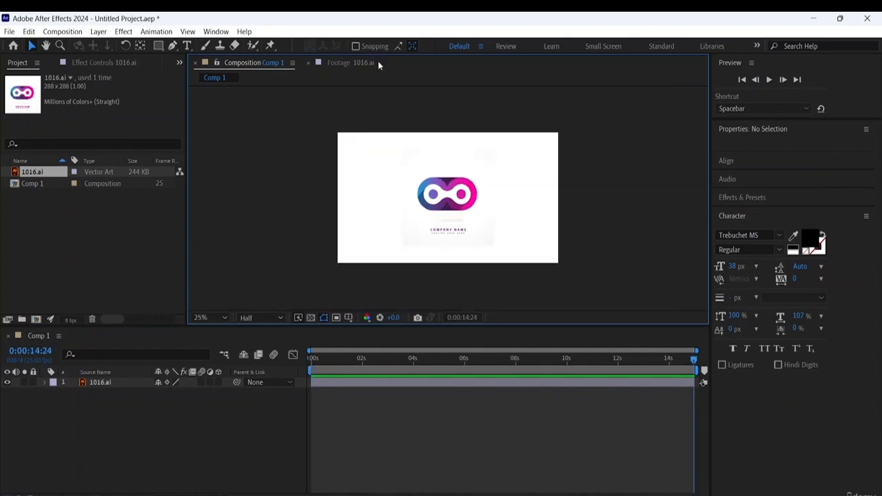
{"action": "left_click", "coordinate": [459, 187]}
{"action": "left_click", "coordinate": [511, 200]}
{"action": "left_click", "coordinate": [462, 195]}
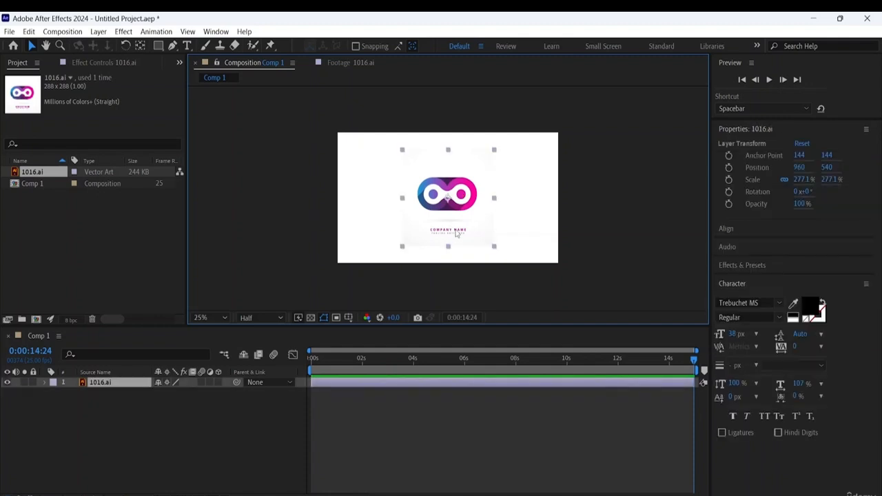
{"action": "left_click", "coordinate": [525, 206]}
{"action": "left_click", "coordinate": [470, 200]}
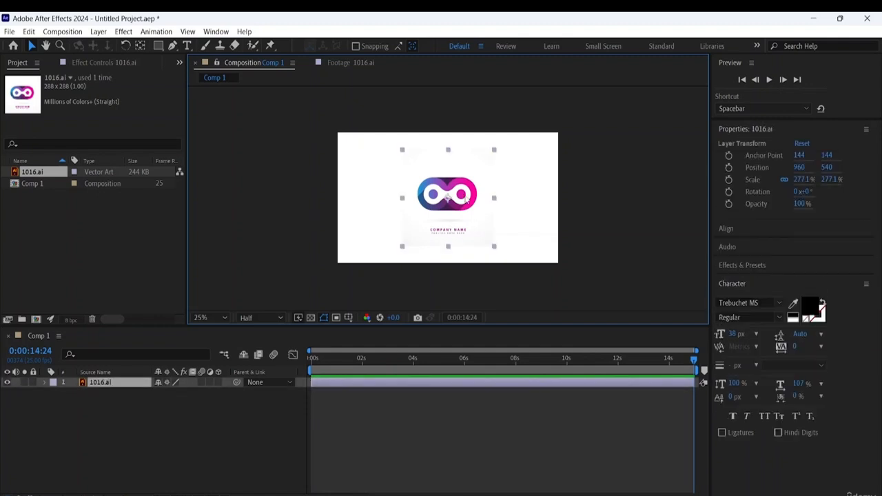
{"action": "left_click", "coordinate": [329, 184]}
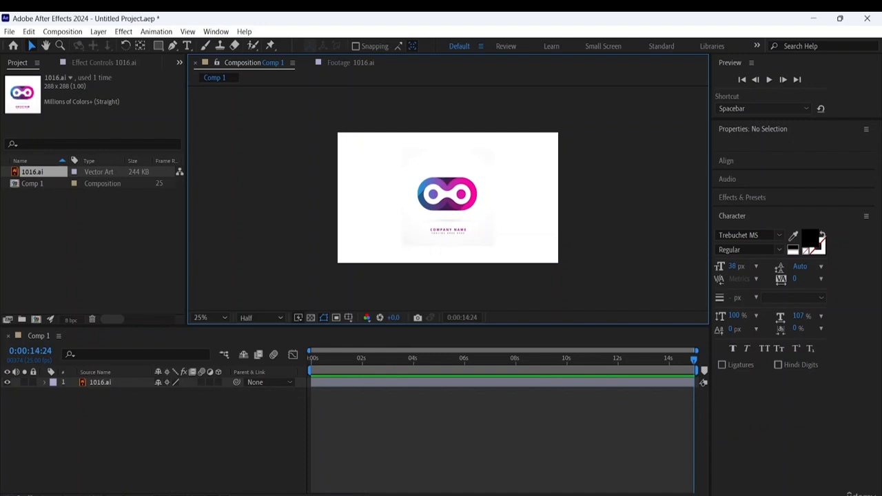
- Search for and launch Adobe Illustrator 2024
{"action": "key", "text": "super"}
{"action": "left_click", "coordinate": [355, 92]}
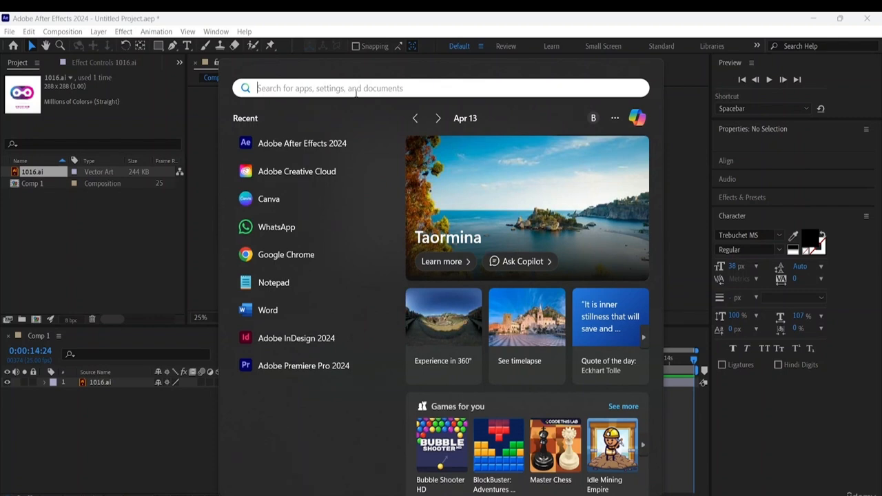
{"action": "type", "text": "Ill"}
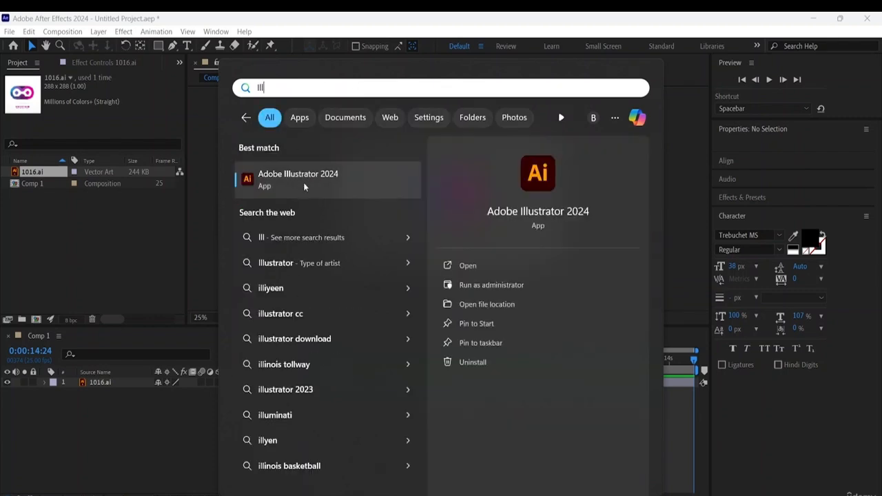
{"action": "left_click", "coordinate": [311, 177]}
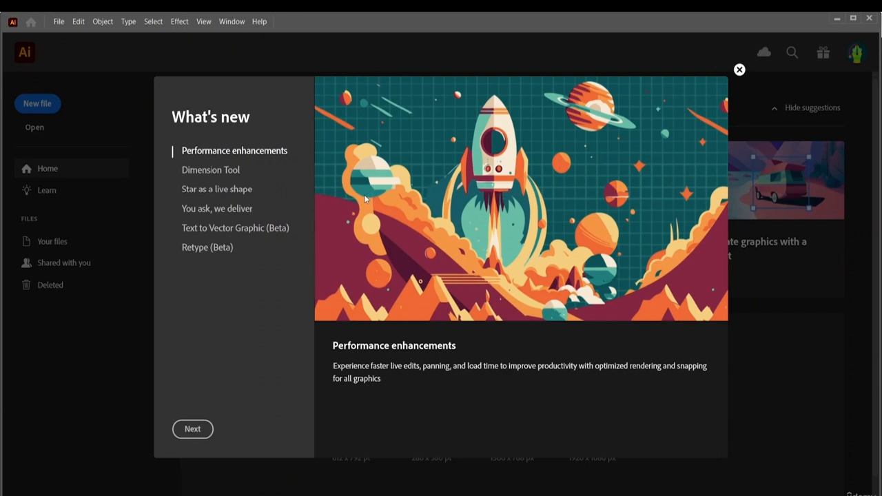
- Go through all the What's new pages and dismiss the introduction
{"action": "left_click", "coordinate": [202, 432]}
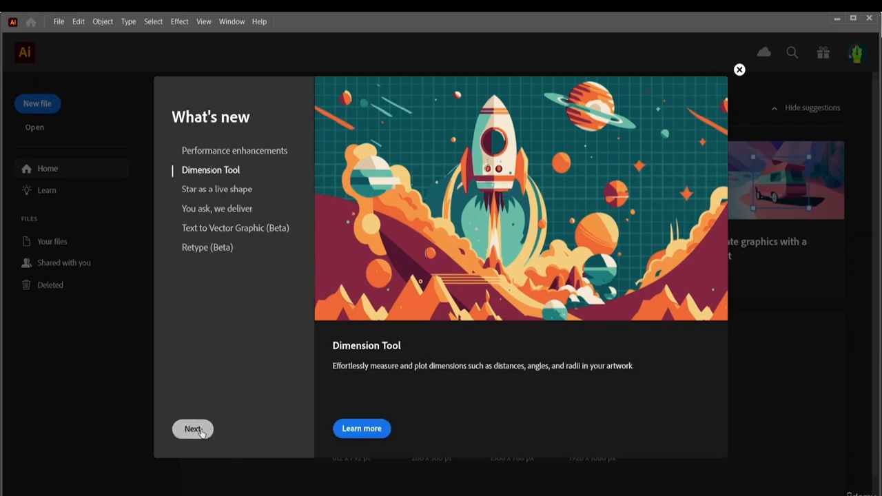
{"action": "left_click", "coordinate": [201, 432]}
{"action": "left_click", "coordinate": [201, 432]}
{"action": "left_click", "coordinate": [201, 432]}
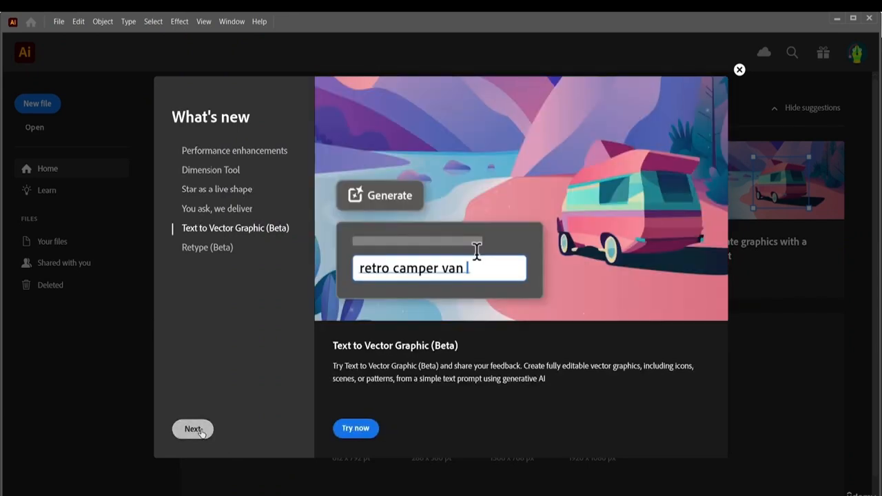
{"action": "left_click", "coordinate": [201, 432]}
{"action": "left_click", "coordinate": [201, 432]}
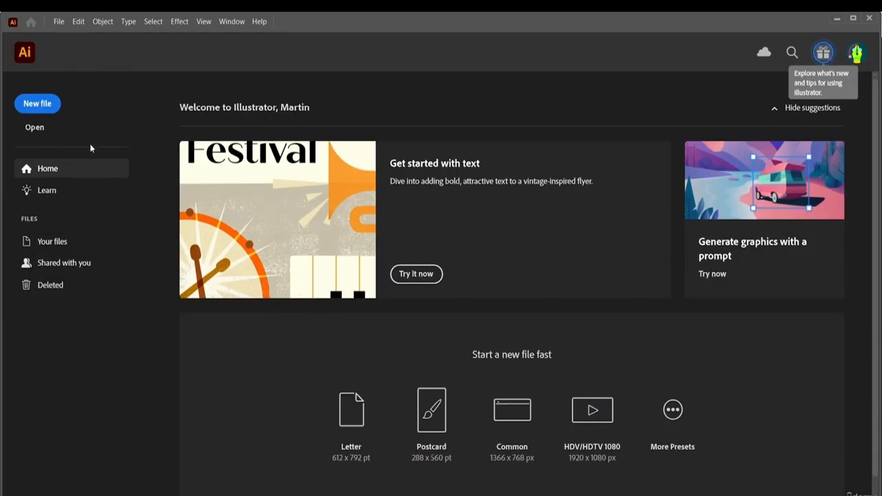
- Open the 1016 AI file from the abstract-colorful-logotype folder inside the desktop's Adobe After Effects resource folder
{"action": "left_click", "coordinate": [36, 127]}
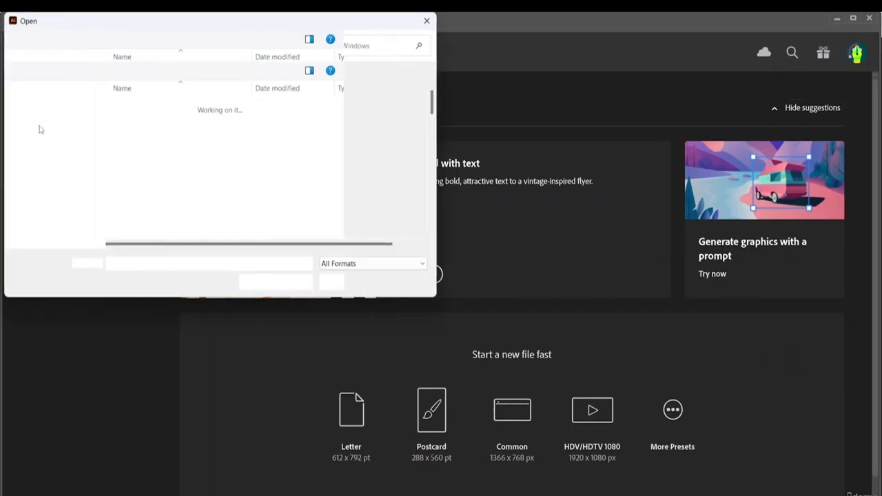
{"action": "scroll", "coordinate": [58, 148], "scroll_direction": "up", "scroll_amount": 5}
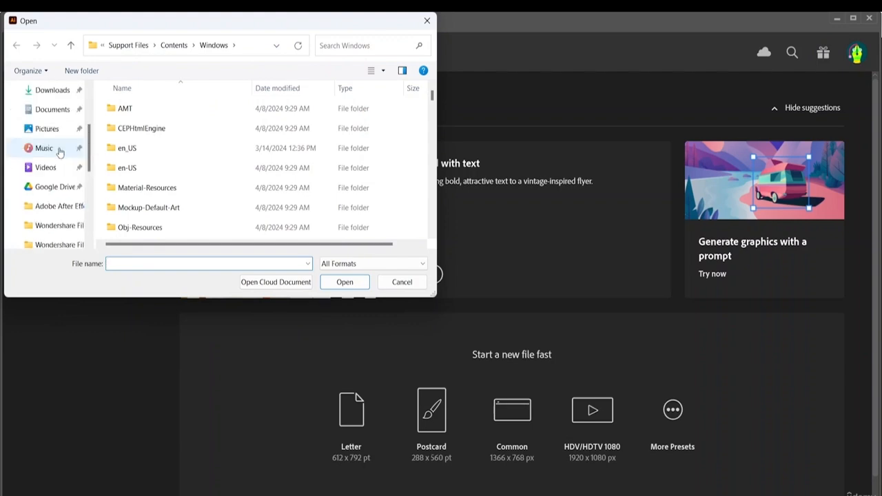
{"action": "left_click", "coordinate": [50, 172]}
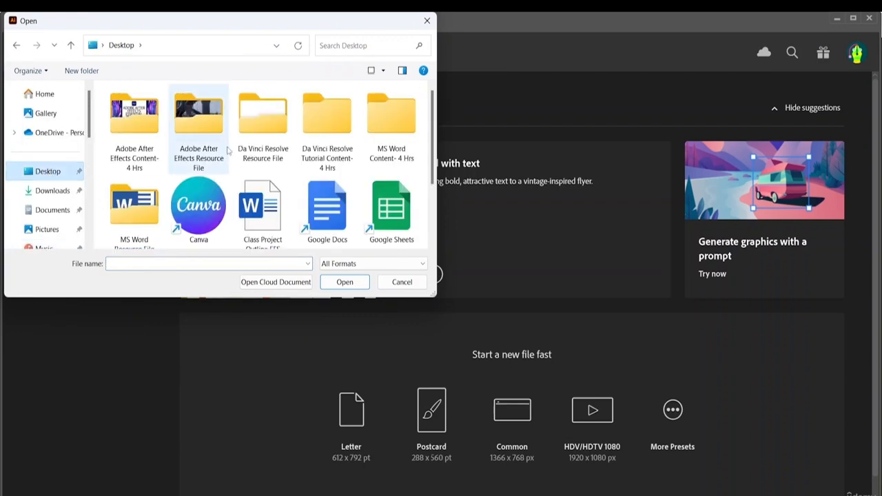
{"action": "double_click", "coordinate": [187, 157]}
{"action": "double_click", "coordinate": [135, 118]}
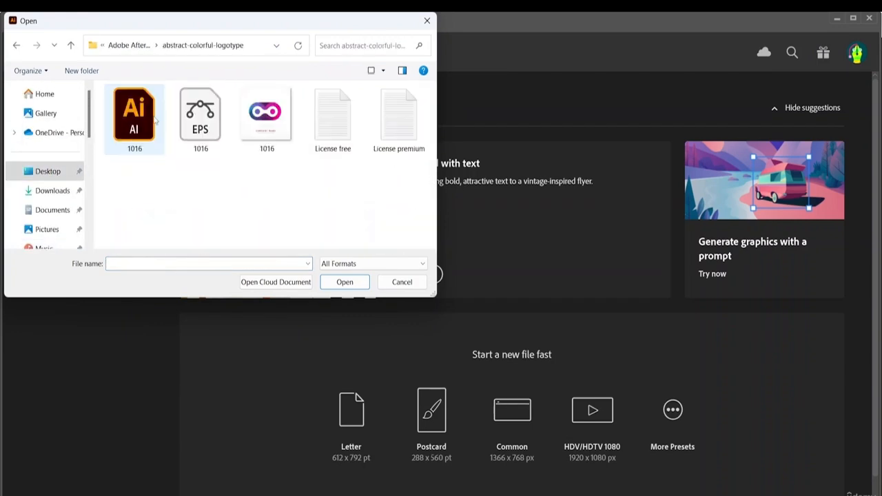
{"action": "left_click", "coordinate": [137, 122]}
{"action": "left_click", "coordinate": [341, 283]}
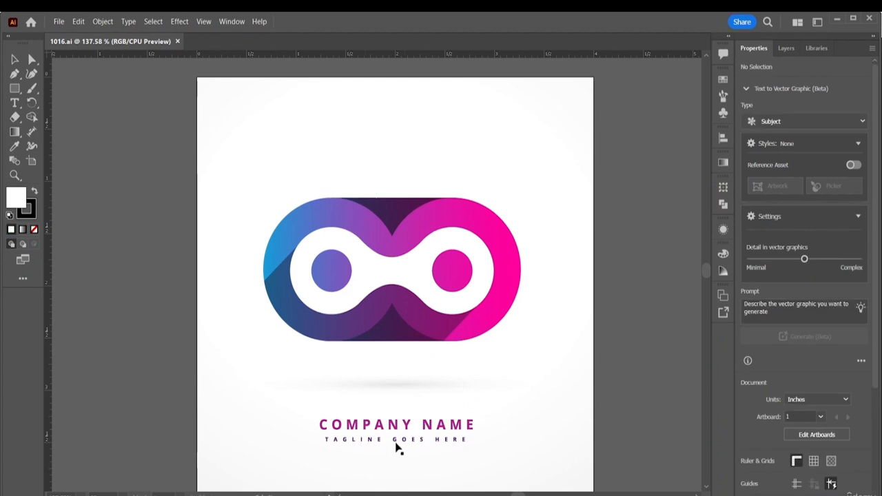
- Ungroup the whole logo artwork and deselect it
{"action": "left_click", "coordinate": [396, 424]}
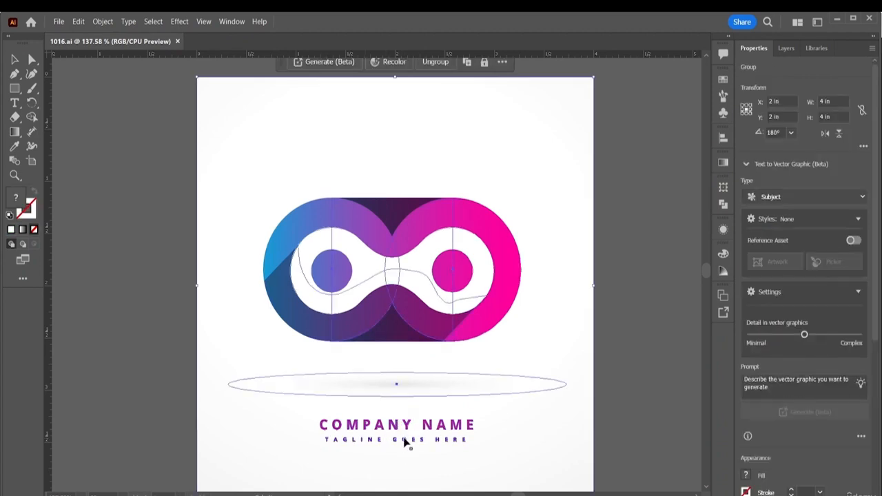
{"action": "right_click", "coordinate": [420, 316]}
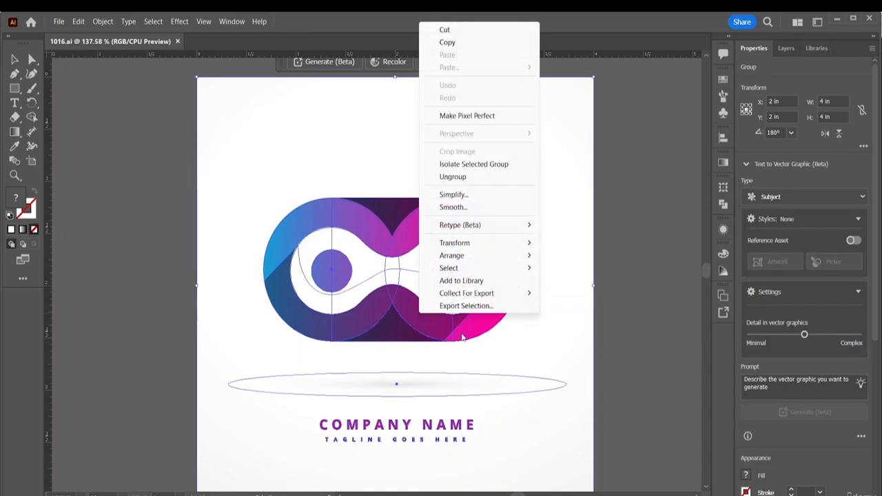
{"action": "left_click", "coordinate": [451, 176]}
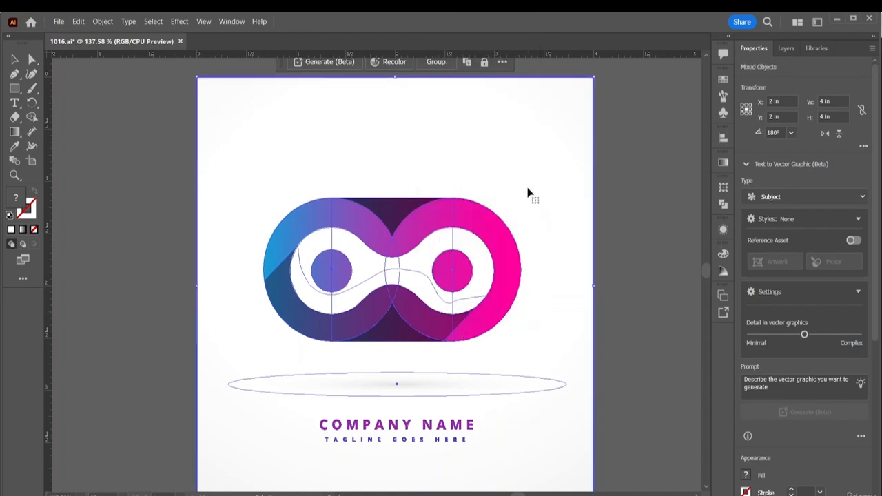
{"action": "left_click", "coordinate": [686, 195]}
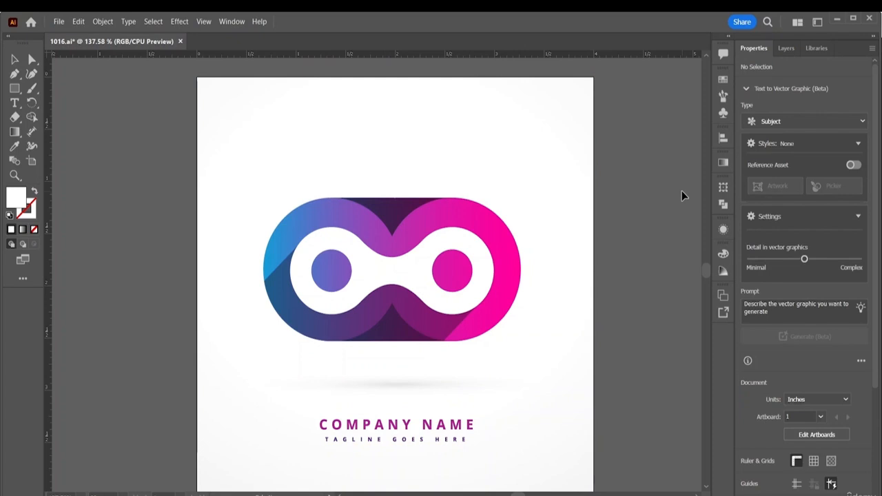
- Delete the COMPANY NAME and TAGLINE GOES HERE texts below the logo
{"action": "left_click", "coordinate": [381, 423]}
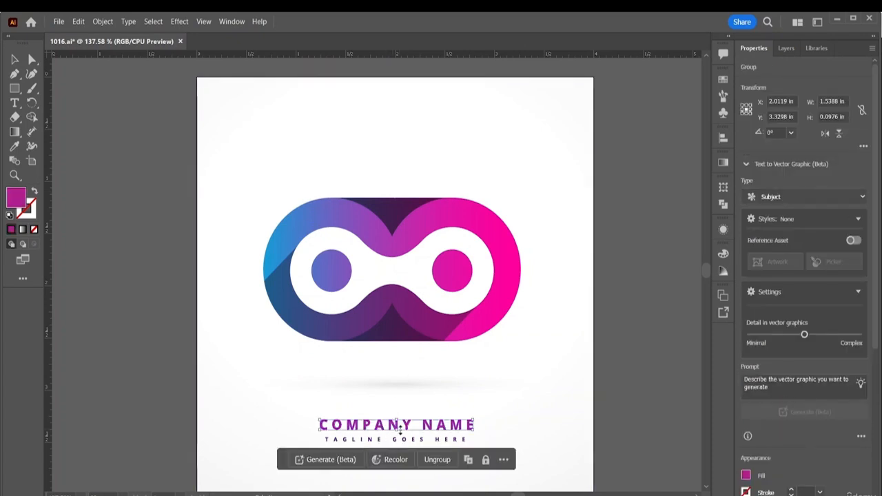
{"action": "key", "text": "Delete"}
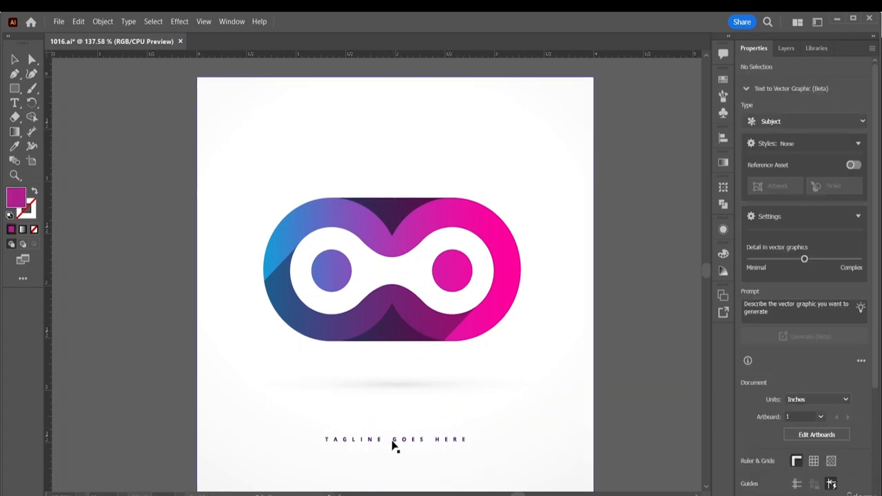
{"action": "left_click", "coordinate": [397, 443]}
{"action": "key", "text": "Delete"}
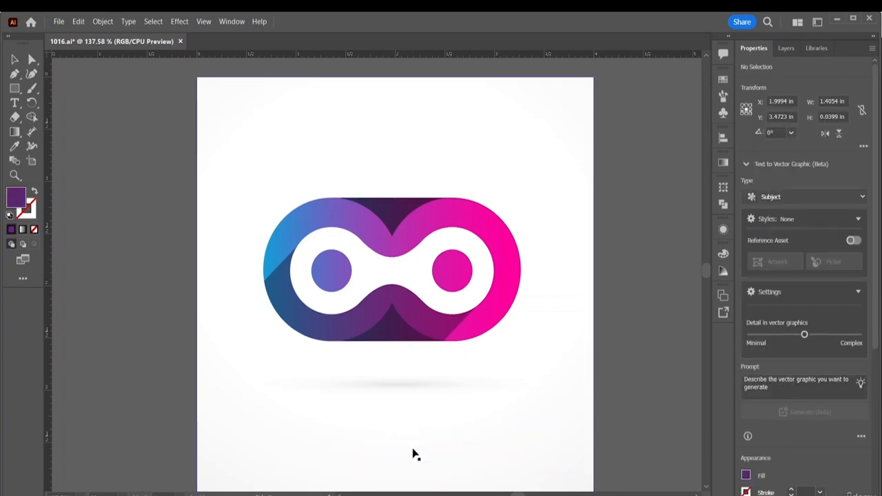
- Draw an ellipse about 2.84 in wide and 2.07 in high over the logo
{"action": "scroll", "coordinate": [412, 452], "scroll_direction": "up", "scroll_amount": 1}
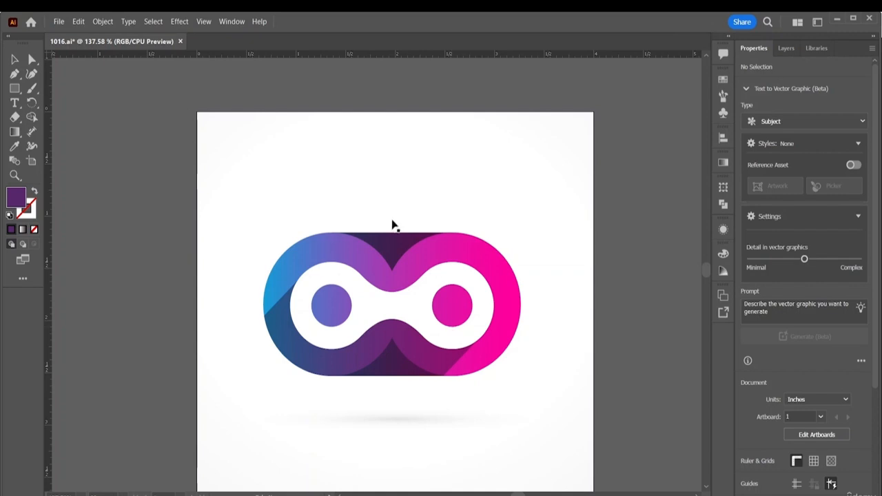
{"action": "left_click", "coordinate": [16, 90]}
{"action": "left_click", "coordinate": [57, 103]}
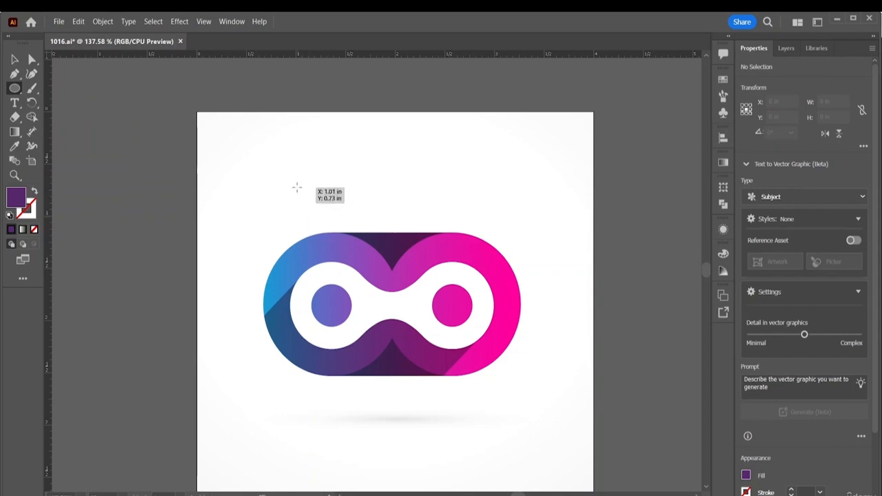
{"action": "left_click_drag", "start_coordinate": [297, 187], "coordinate": [578, 404]}
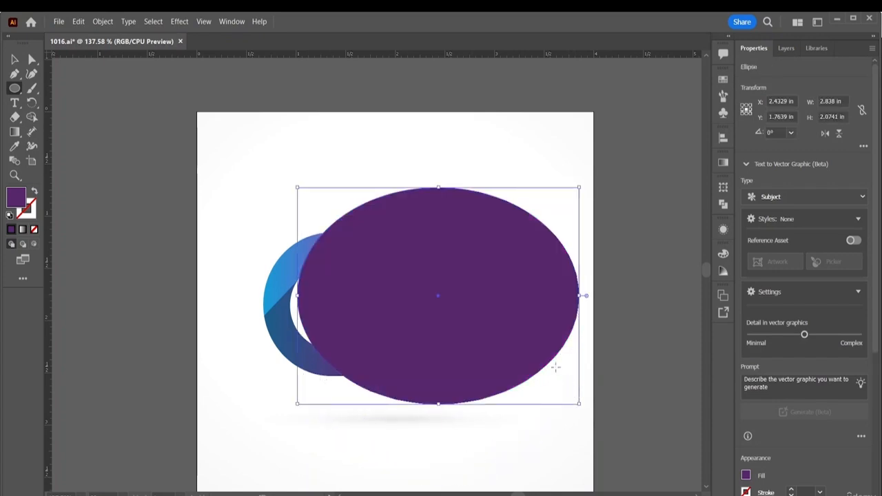
- Centre the ellipse around the logo at about 3.02 × 2.21 in and swap its fill and stroke colours
{"action": "left_click", "coordinate": [14, 59]}
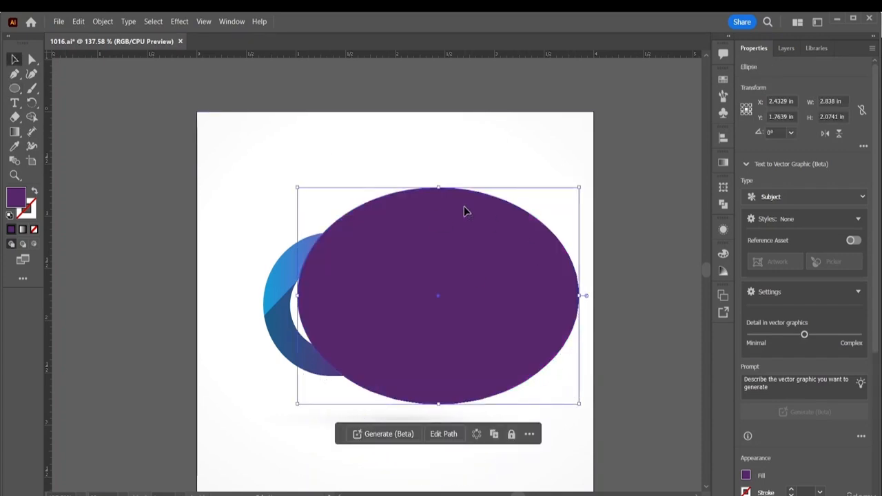
{"action": "left_click_drag", "start_coordinate": [464, 207], "coordinate": [426, 218]}
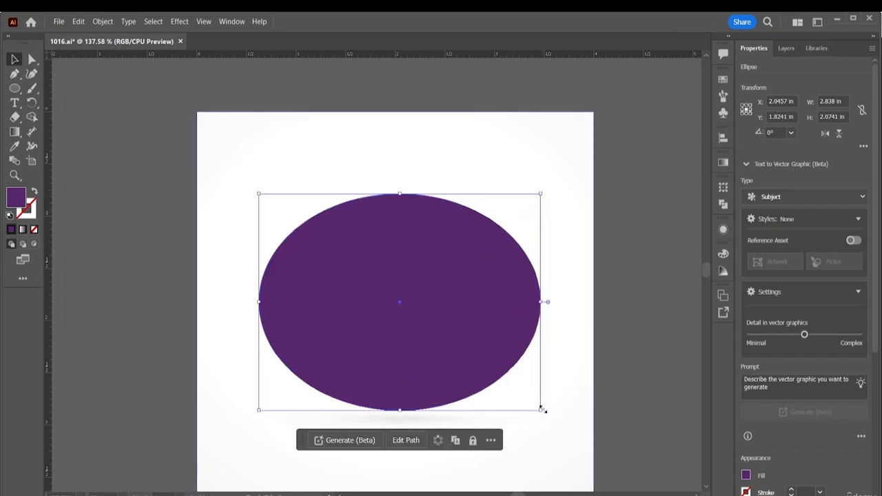
{"action": "left_click_drag", "start_coordinate": [542, 410], "coordinate": [559, 424]}
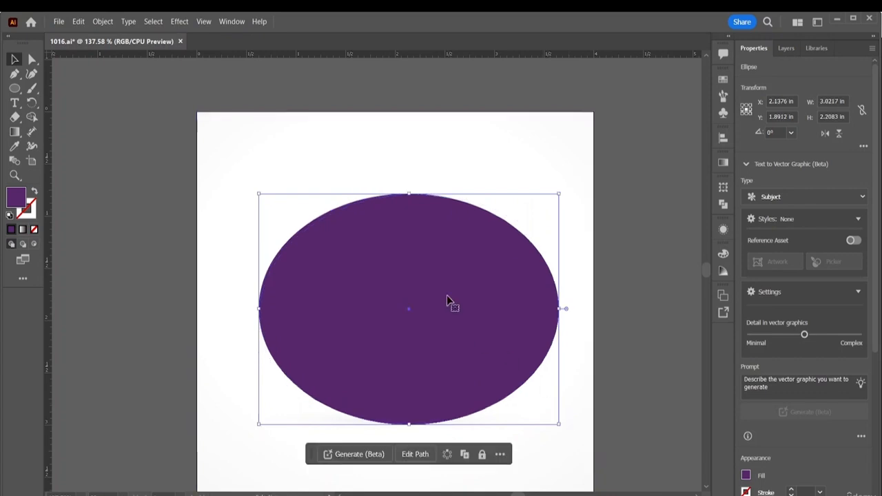
{"action": "left_click_drag", "start_coordinate": [447, 296], "coordinate": [439, 293]}
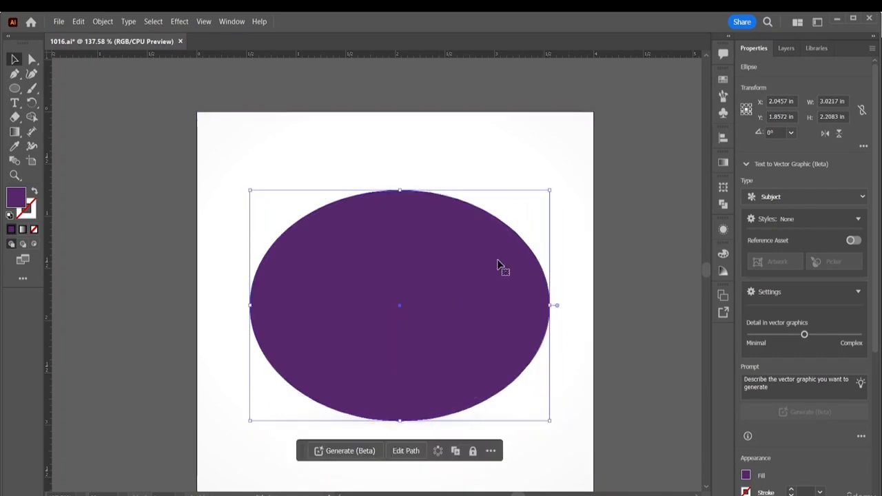
{"action": "left_click", "coordinate": [33, 191]}
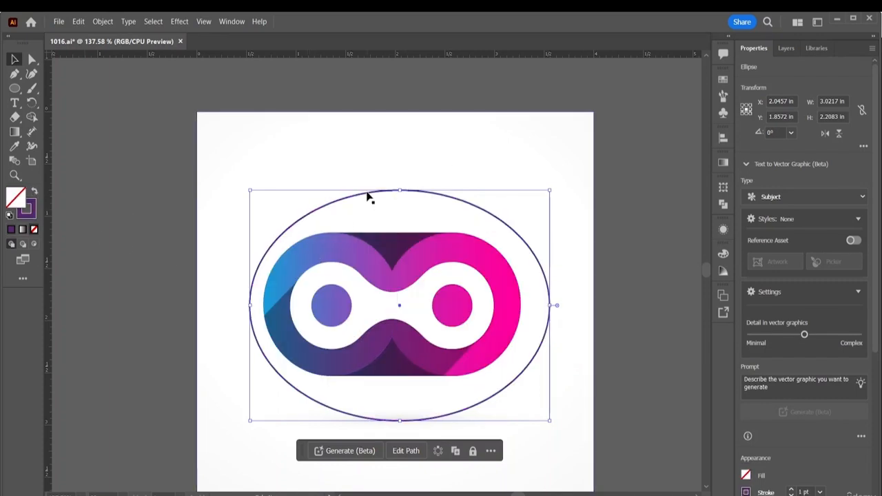
- Nudge the ellipse left to about X 1.98 in and set its stroke weight to 4 pt
{"action": "key", "text": "Left"}
{"action": "key", "text": "Left"}
{"action": "key", "text": "Left"}
{"action": "key", "text": "Left"}
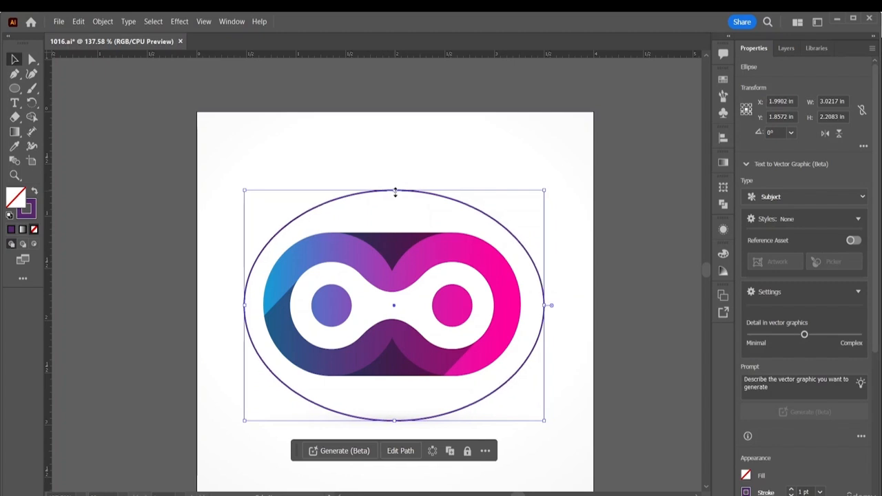
{"action": "key", "text": "Left"}
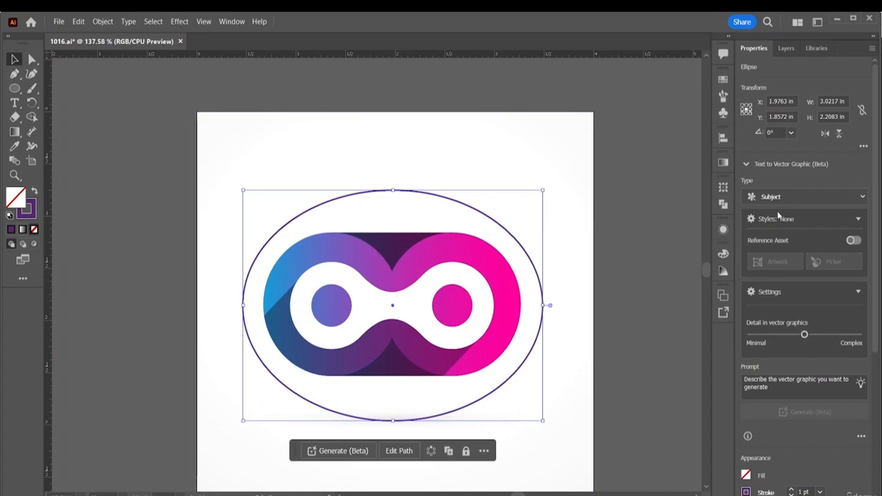
{"action": "left_click", "coordinate": [791, 489]}
{"action": "left_click", "coordinate": [790, 490]}
{"action": "left_click", "coordinate": [790, 490]}
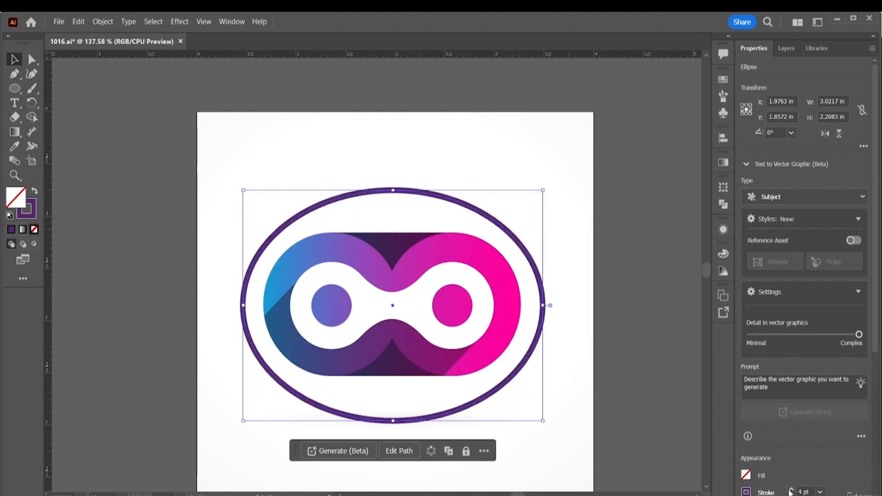
{"action": "left_click", "coordinate": [570, 410]}
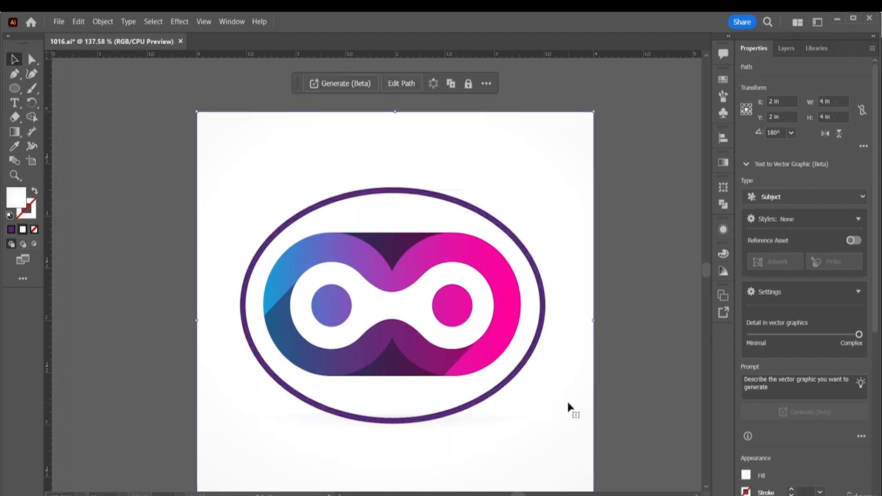
- Save 1016.ai, accepting the legacy format, and switch to After Effects to inspect the logo in Comp 1
{"action": "left_click", "coordinate": [59, 21]}
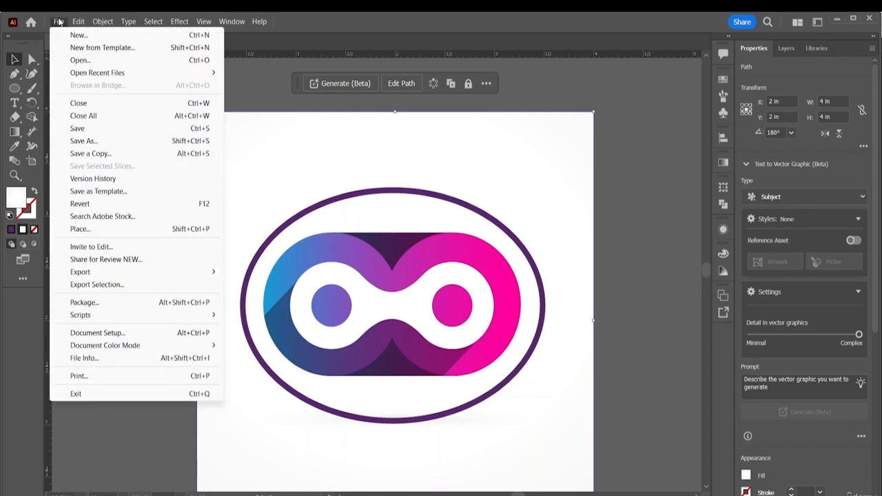
{"action": "left_click", "coordinate": [77, 129]}
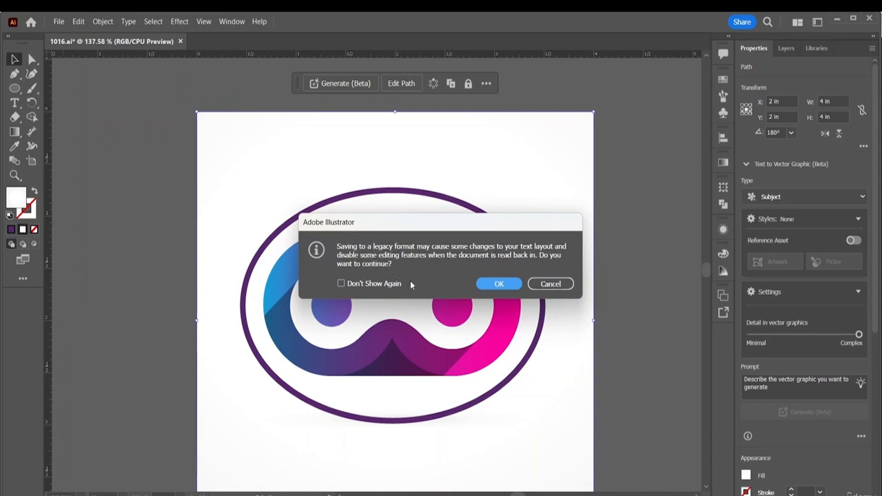
{"action": "left_click", "coordinate": [499, 284]}
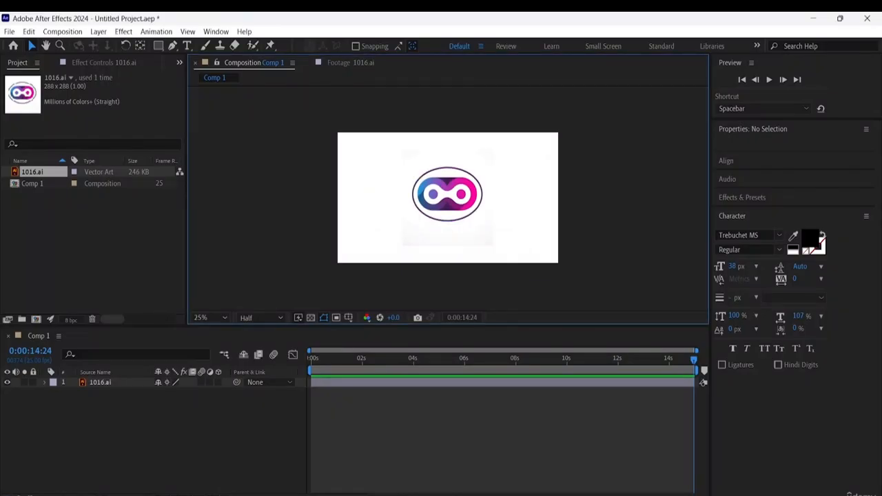
{"action": "scroll", "coordinate": [500, 215], "scroll_direction": "up", "scroll_amount": 3}
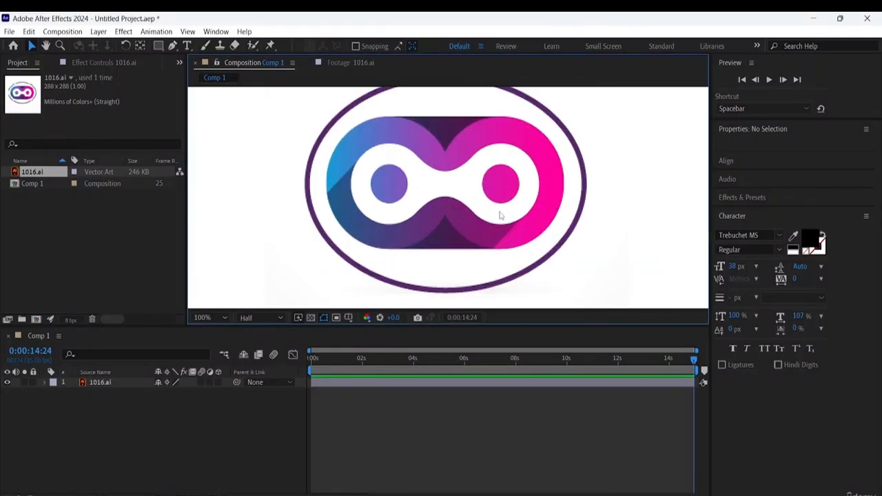
{"action": "scroll", "coordinate": [500, 216], "scroll_direction": "down", "scroll_amount": 1}
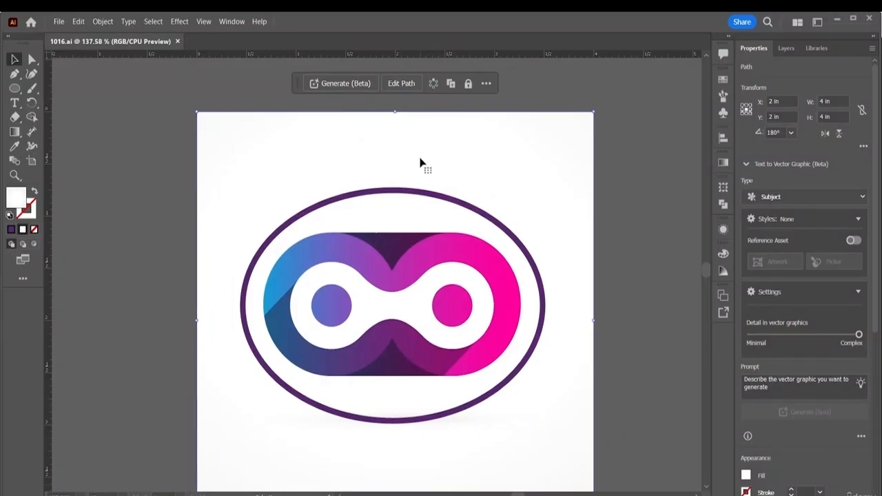
- Switch back to Illustrator and close the 1016.ai document
{"action": "scroll", "coordinate": [427, 176], "scroll_direction": "up", "scroll_amount": 2}
{"action": "scroll", "coordinate": [428, 175], "scroll_direction": "down", "scroll_amount": 2}
{"action": "scroll", "coordinate": [428, 175], "scroll_direction": "up", "scroll_amount": 2}
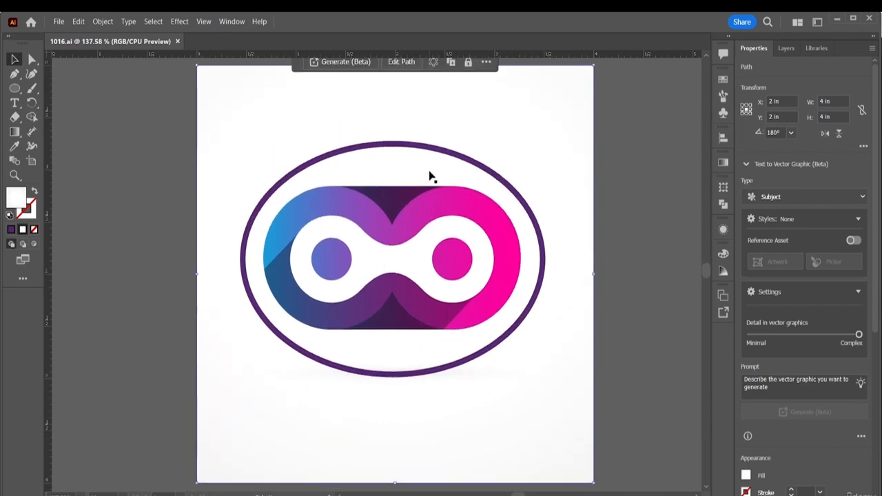
{"action": "scroll", "coordinate": [429, 176], "scroll_direction": "down", "scroll_amount": 2}
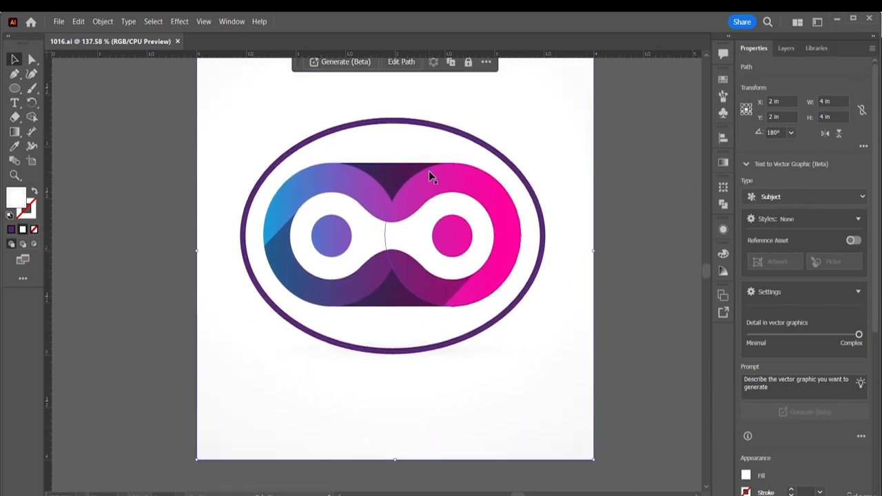
{"action": "left_click", "coordinate": [178, 42]}
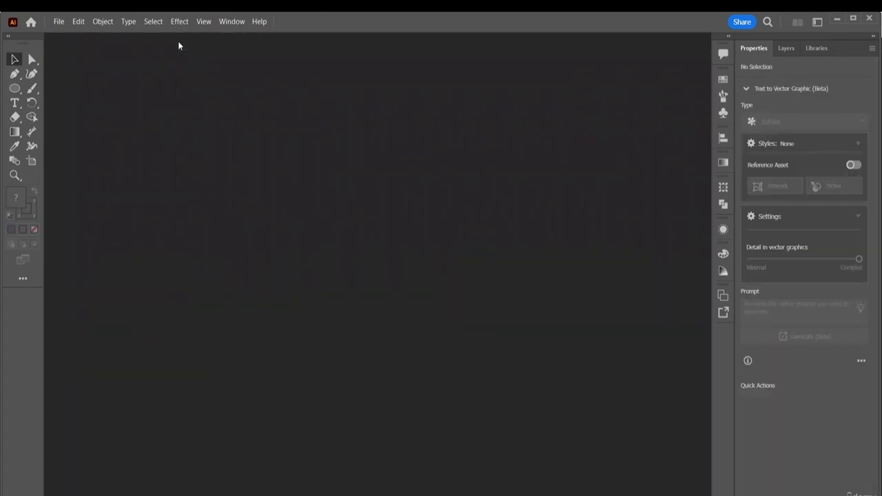
{"action": "scroll", "coordinate": [332, 384], "scroll_direction": "down", "scroll_amount": 1}
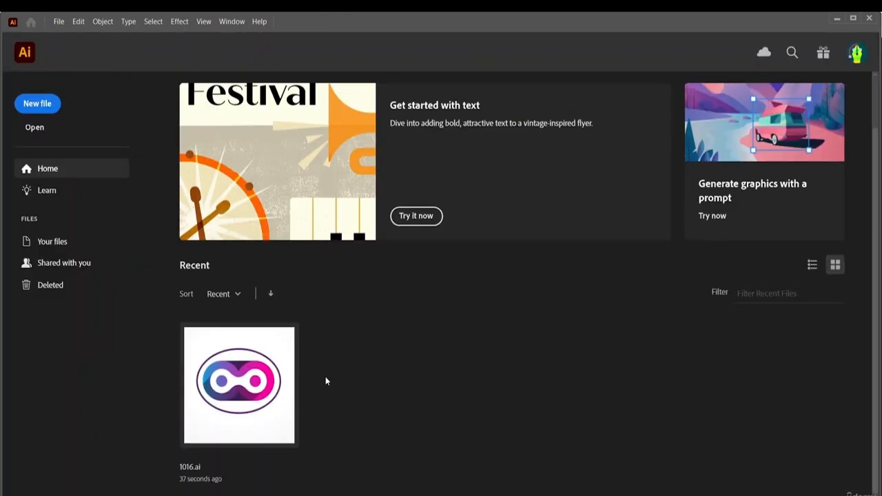
{"action": "scroll", "coordinate": [345, 364], "scroll_direction": "up", "scroll_amount": 1}
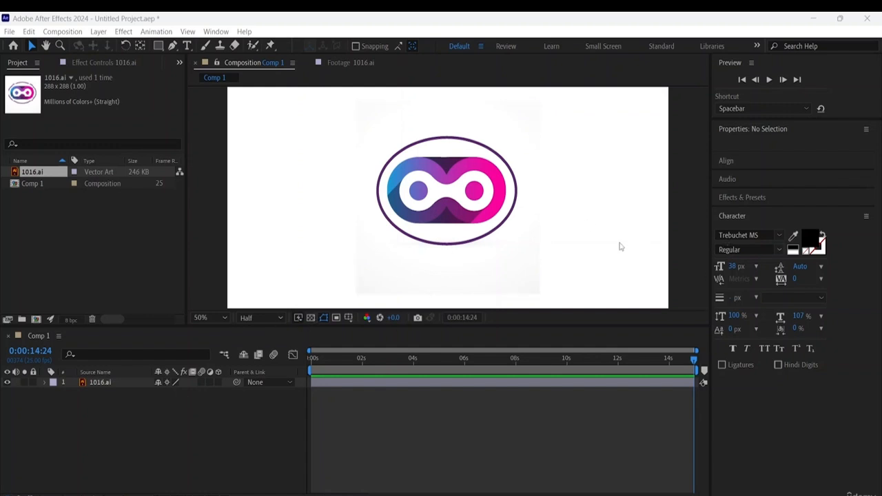
- In After Effects, scale the 1016.ai layer up to about 374.3% and nudge it right to Position 984, 540
{"action": "scroll", "coordinate": [611, 240], "scroll_direction": "up", "scroll_amount": 5}
{"action": "scroll", "coordinate": [610, 241], "scroll_direction": "down", "scroll_amount": 8}
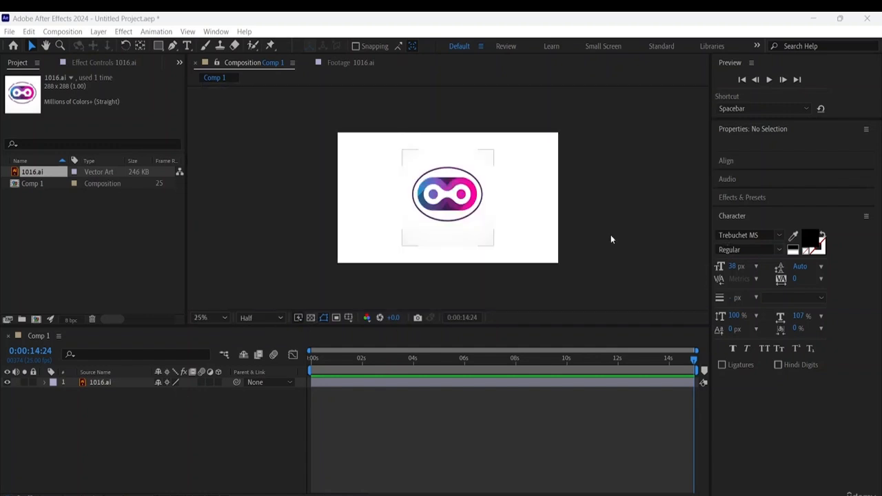
{"action": "left_click", "coordinate": [491, 239]}
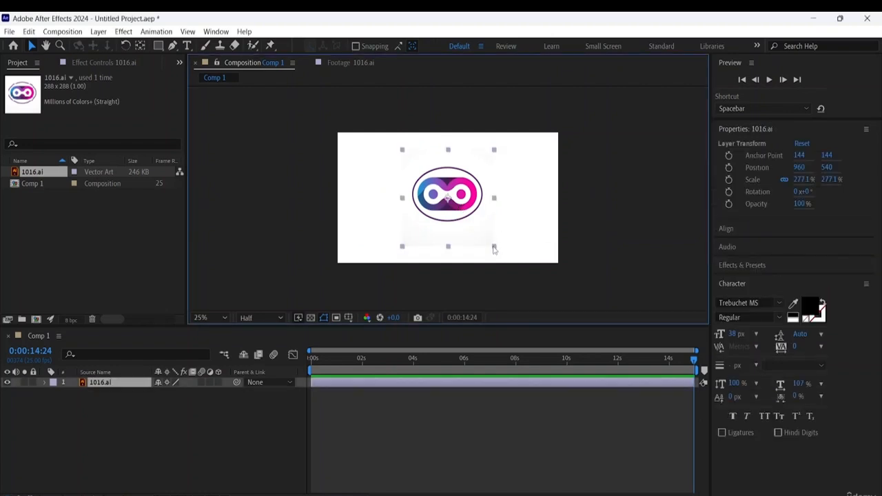
{"action": "left_click_drag", "start_coordinate": [493, 249], "coordinate": [510, 256]}
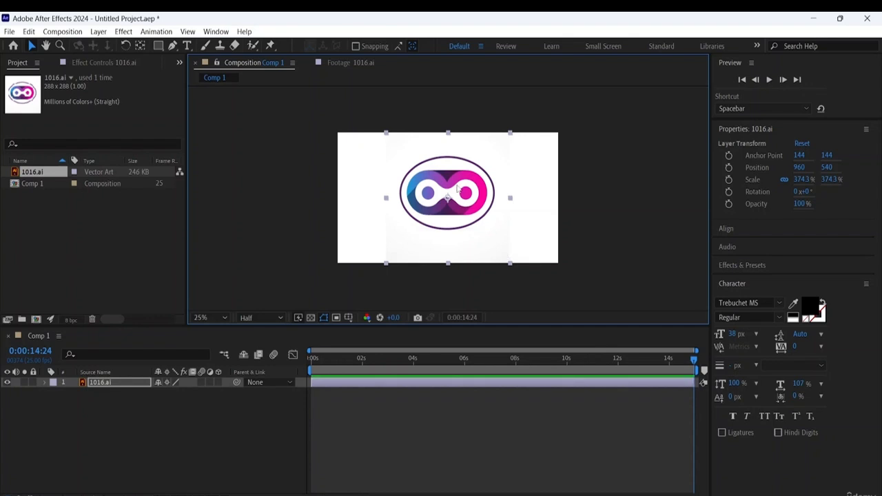
{"action": "left_click_drag", "start_coordinate": [493, 197], "coordinate": [494, 198]}
{"action": "key", "text": "Right"}
{"action": "key", "text": "Right"}
{"action": "key", "text": "Right"}
{"action": "key", "text": "Right"}
{"action": "key", "text": "Right"}
{"action": "key", "text": "Right"}
{"action": "key", "text": "Right"}
{"action": "key", "text": "Right"}
{"action": "key", "text": "Right"}
{"action": "key", "text": "Right"}
{"action": "key", "text": "Right"}
{"action": "key", "text": "Right"}
{"action": "key", "text": "Right"}
{"action": "key", "text": "Right"}
{"action": "key", "text": "Right"}
{"action": "key", "text": "Right"}
{"action": "key", "text": "Right"}
{"action": "key", "text": "Right"}
{"action": "key", "text": "Right"}
{"action": "key", "text": "Right"}
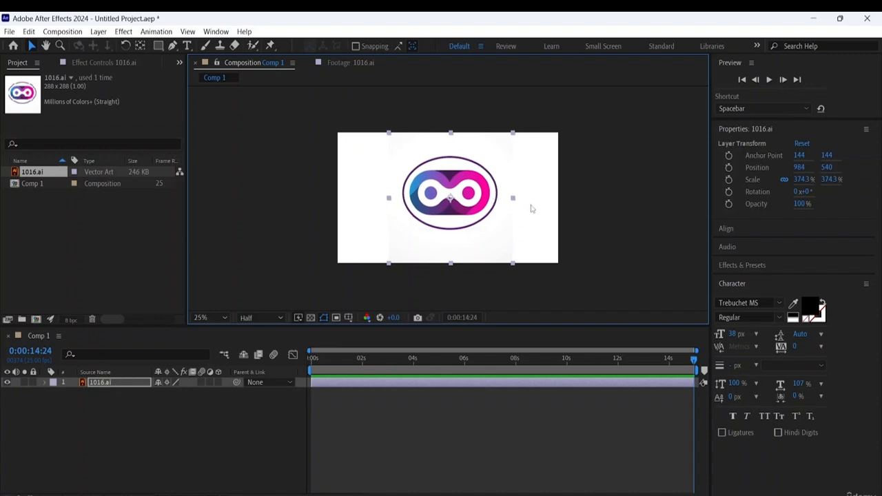
{"action": "left_click", "coordinate": [540, 232]}
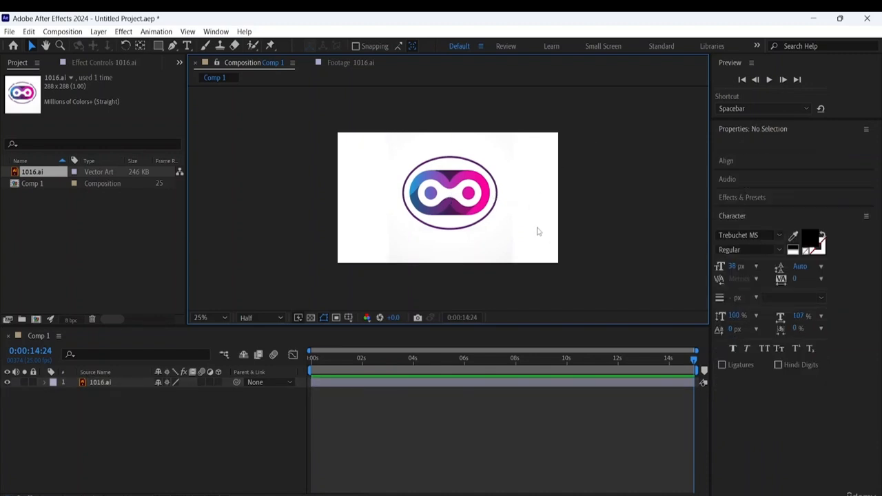
- Move the 1016.ai layer beyond the composition's right edge to Position 2466, 540, with a Position keyframe at 0:00:14:24
{"action": "left_click", "coordinate": [469, 210]}
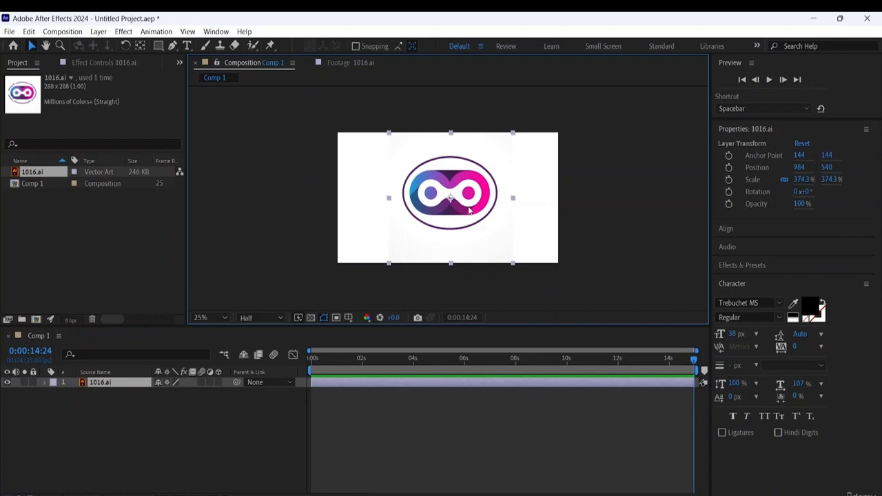
{"action": "left_click", "coordinate": [45, 382]}
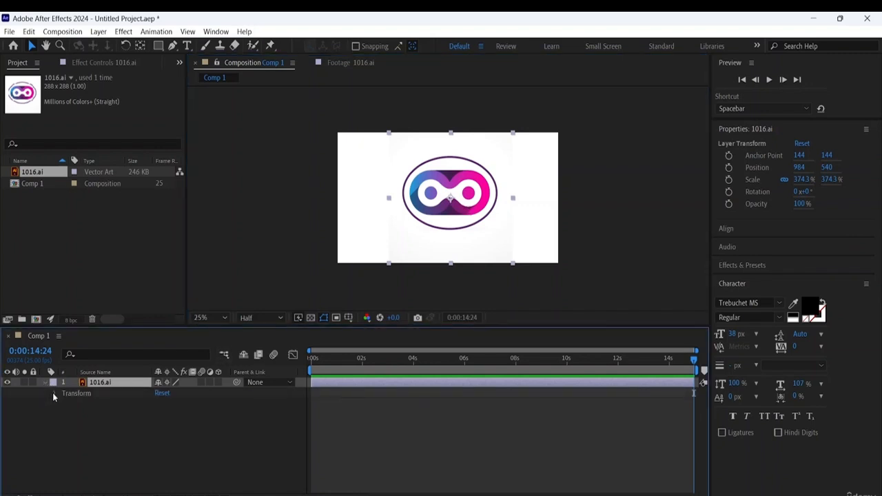
{"action": "left_click", "coordinate": [53, 393]}
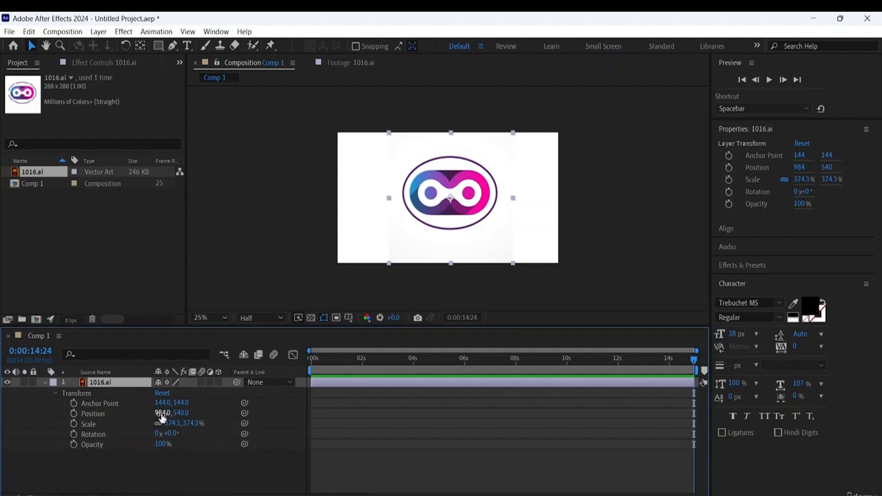
{"action": "left_click_drag", "start_coordinate": [163, 412], "coordinate": [800, 455]}
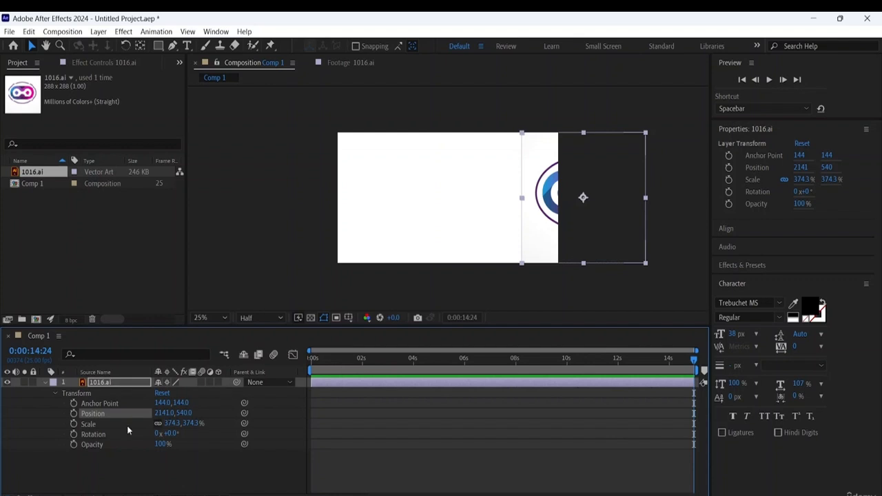
{"action": "left_click_drag", "start_coordinate": [158, 419], "coordinate": [364, 446]}
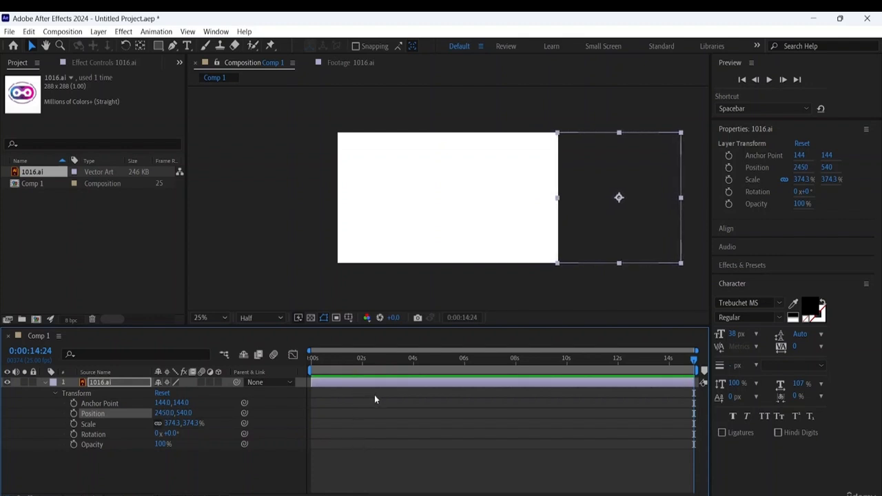
{"action": "left_click", "coordinate": [73, 414]}
{"action": "mouse_move", "coordinate": [660, 199]}
{"action": "left_mouse_down"}
{"action": "mouse_move", "coordinate": [503, 199]}
{"action": "mouse_move", "coordinate": [671, 202]}
{"action": "mouse_move", "coordinate": [663, 198]}
{"action": "left_mouse_up"}
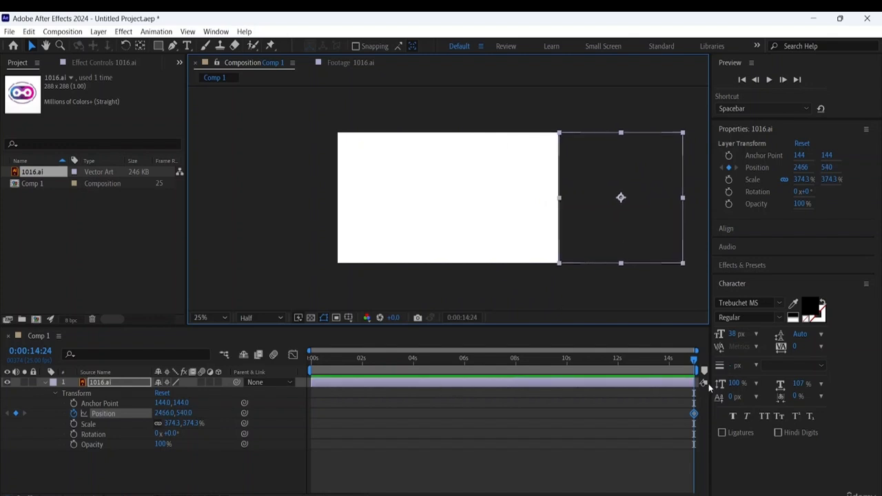
- Delete the Position keyframe at 0:00:14:24
{"action": "left_click_drag", "start_coordinate": [694, 361], "coordinate": [576, 365]}
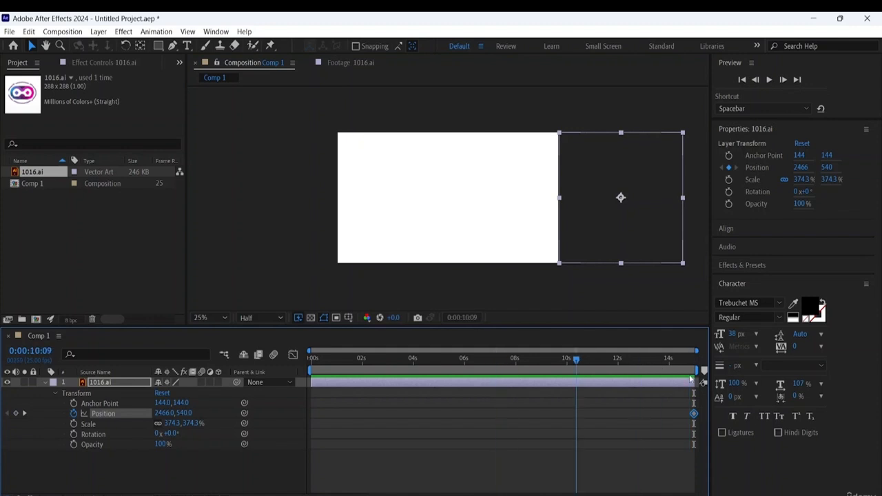
{"action": "key", "text": "End"}
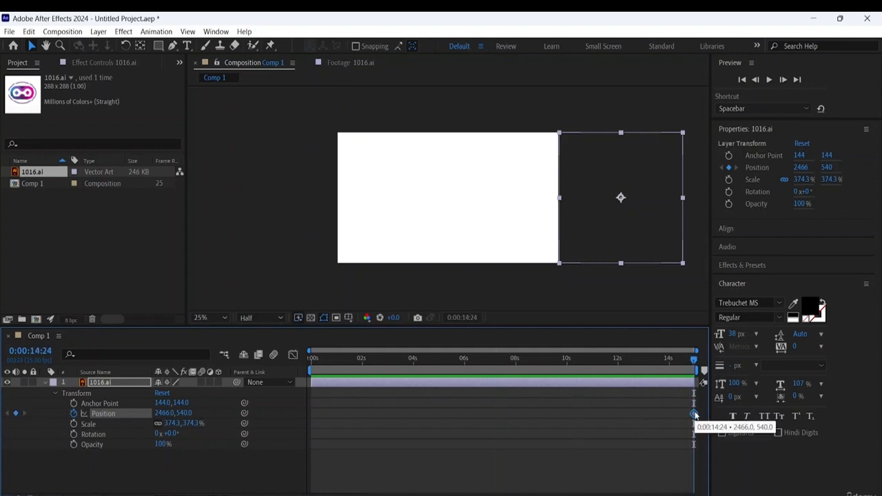
{"action": "key", "text": "Delete"}
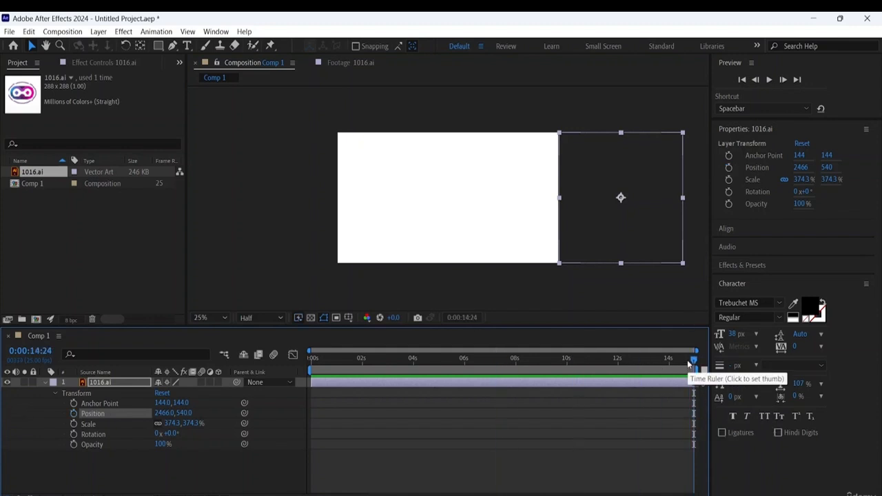
- Set a Position keyframe for the 1016.ai layer at 0:00:00:00, with the logo outside the frame
{"action": "left_click_drag", "start_coordinate": [695, 361], "coordinate": [636, 364]}
{"action": "key", "text": "Home"}
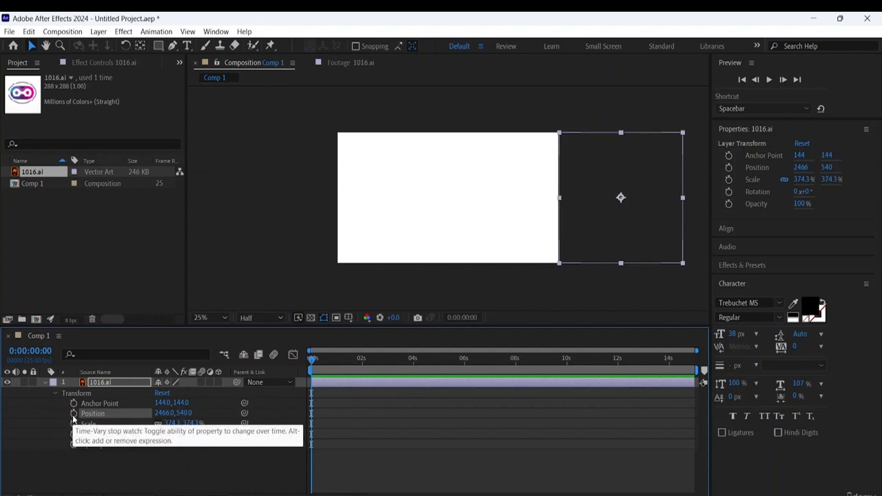
{"action": "key", "text": "End"}
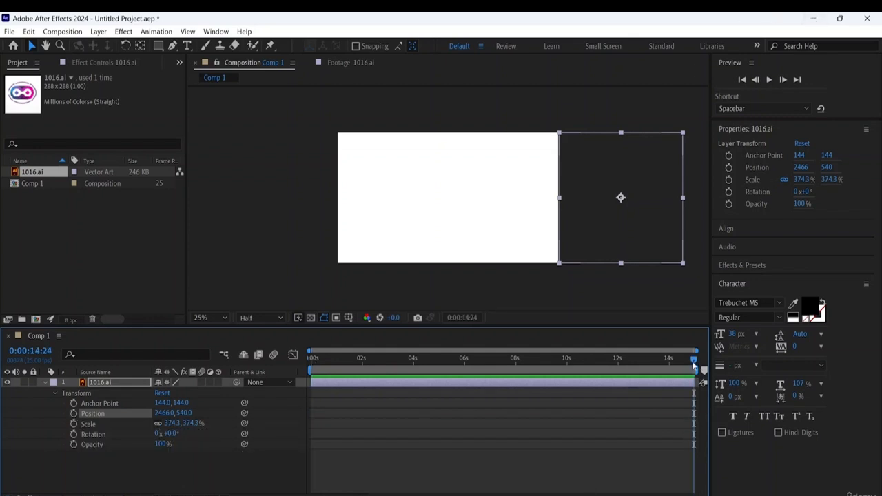
{"action": "key", "text": "Home"}
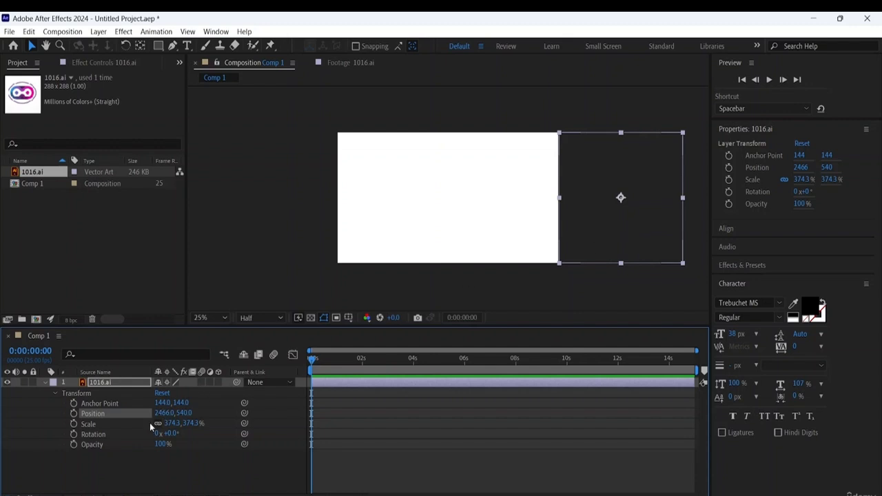
{"action": "left_click", "coordinate": [73, 414]}
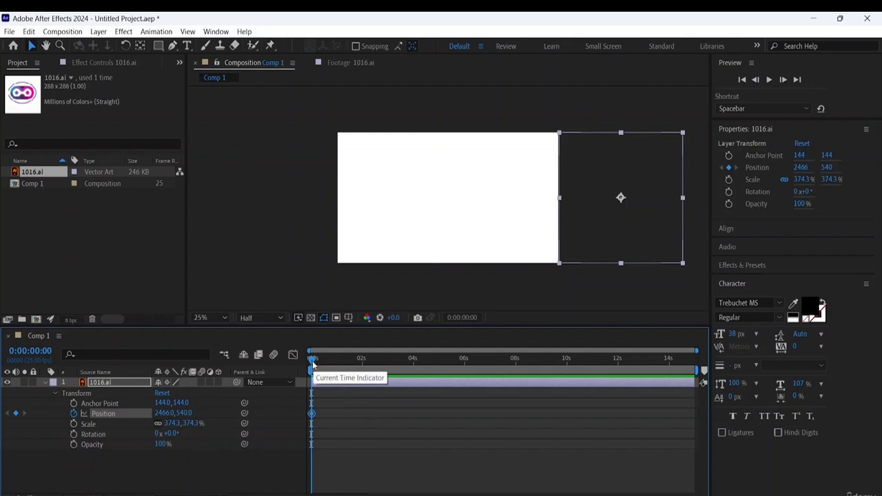
- At 0:00:02:00, move the 1016.ai logo into the middle of the frame at Position 982, 540, creating a second Position keyframe
{"action": "left_click_drag", "start_coordinate": [313, 366], "coordinate": [388, 367]}
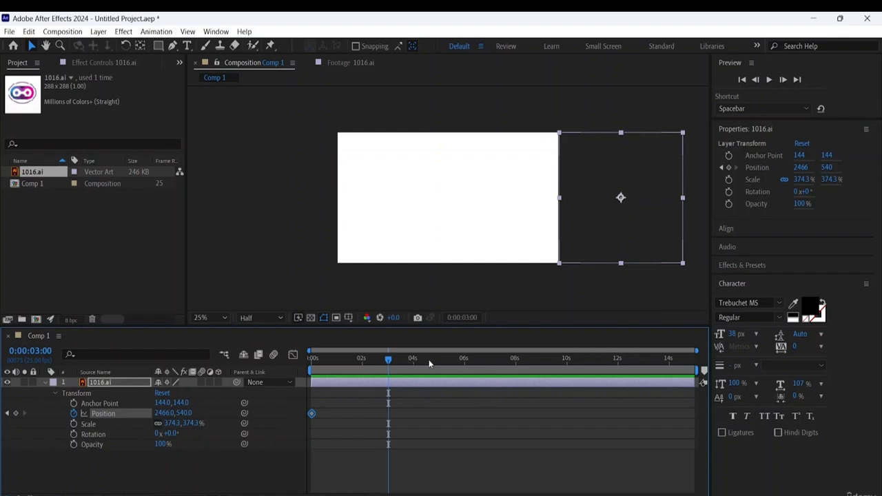
{"action": "left_click_drag", "start_coordinate": [389, 364], "coordinate": [362, 365]}
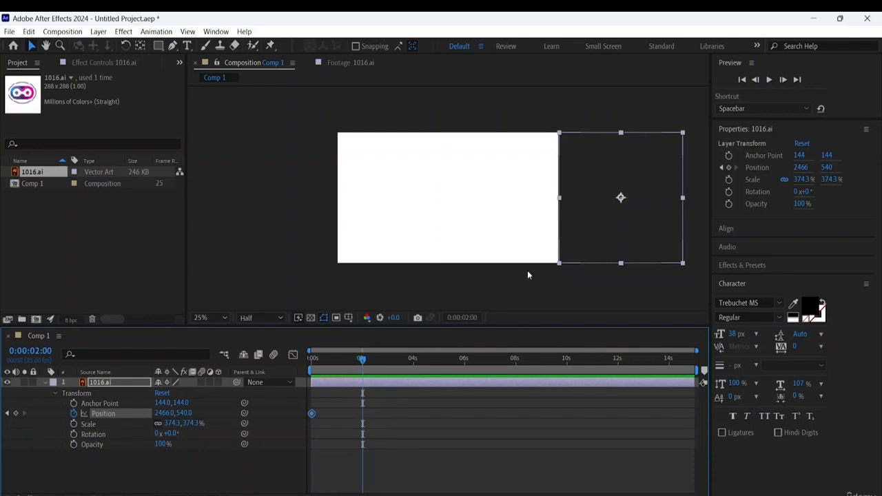
{"action": "left_click", "coordinate": [656, 225]}
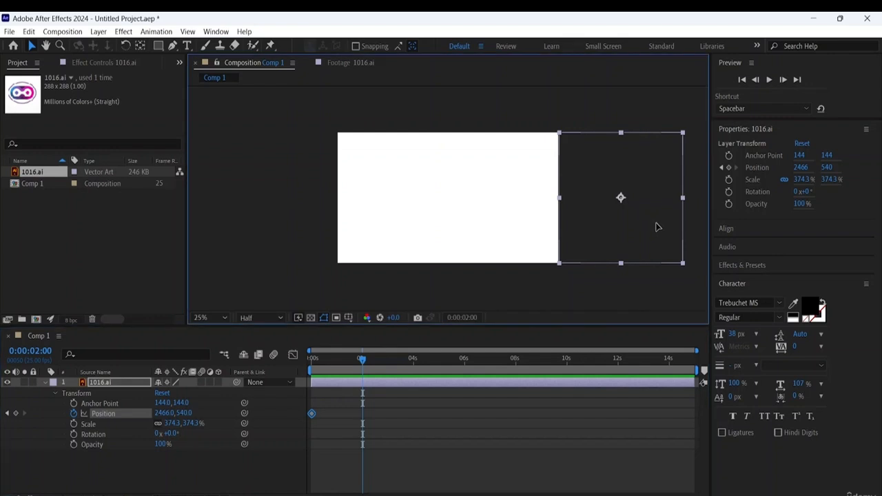
{"action": "left_click_drag", "start_coordinate": [658, 236], "coordinate": [487, 246]}
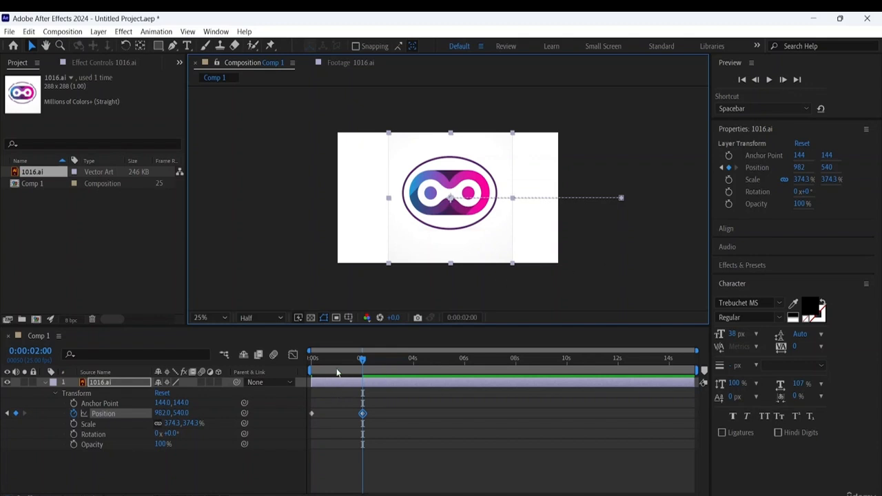
- Preview the logo's slide-in animation from the start of the composition
{"action": "left_click_drag", "start_coordinate": [362, 358], "coordinate": [192, 358]}
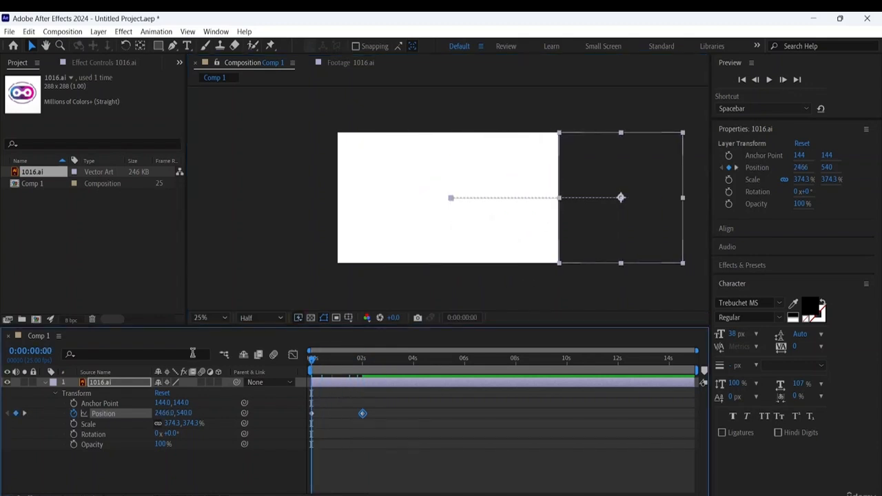
{"action": "key", "text": "space"}
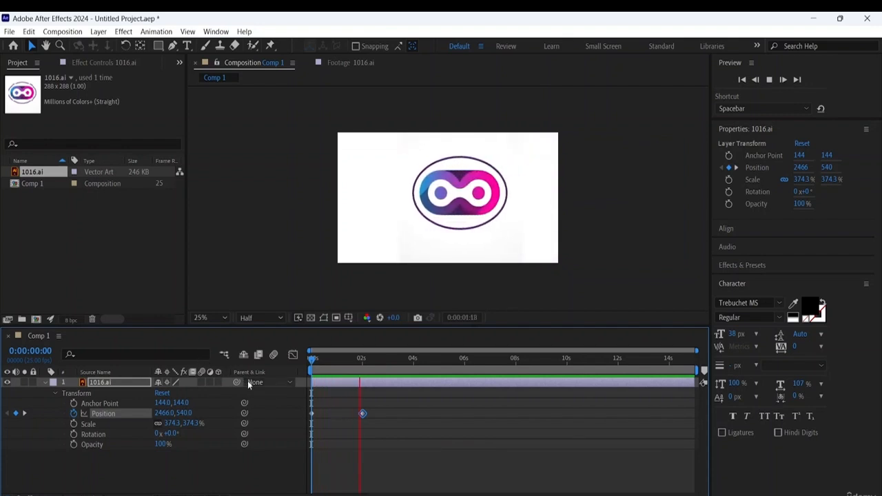
{"action": "key", "text": "space"}
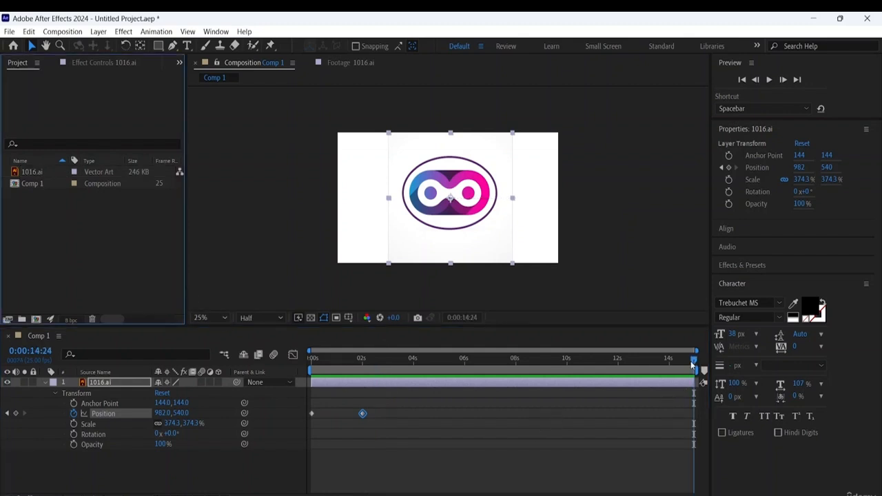
- Keyframe the 1016.ai layer's Scale at 0:00:02:01, then shrink it to -0.7% at 0:00:03:01
{"action": "left_click_drag", "start_coordinate": [694, 359], "coordinate": [364, 359]}
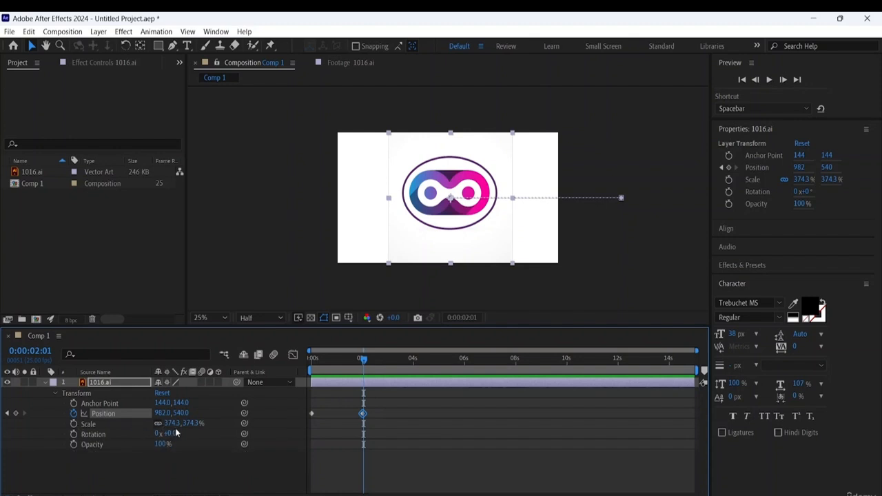
{"action": "left_click", "coordinate": [74, 424]}
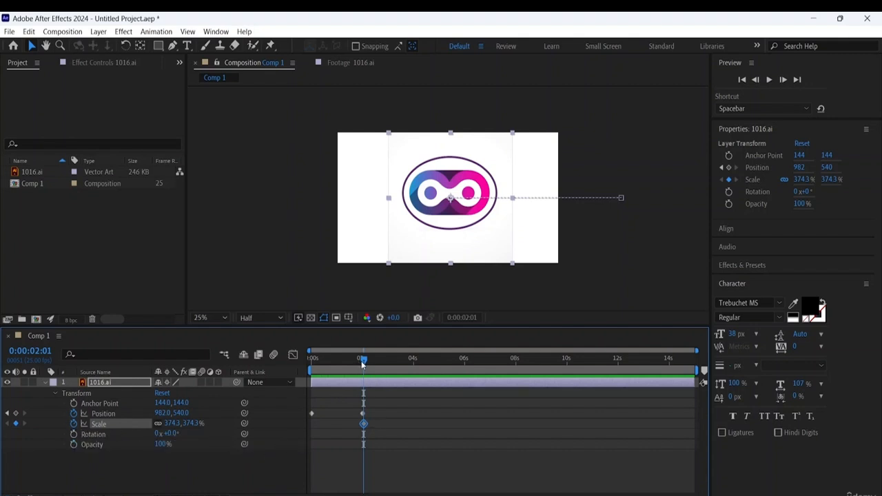
{"action": "left_click_drag", "start_coordinate": [364, 359], "coordinate": [390, 361]}
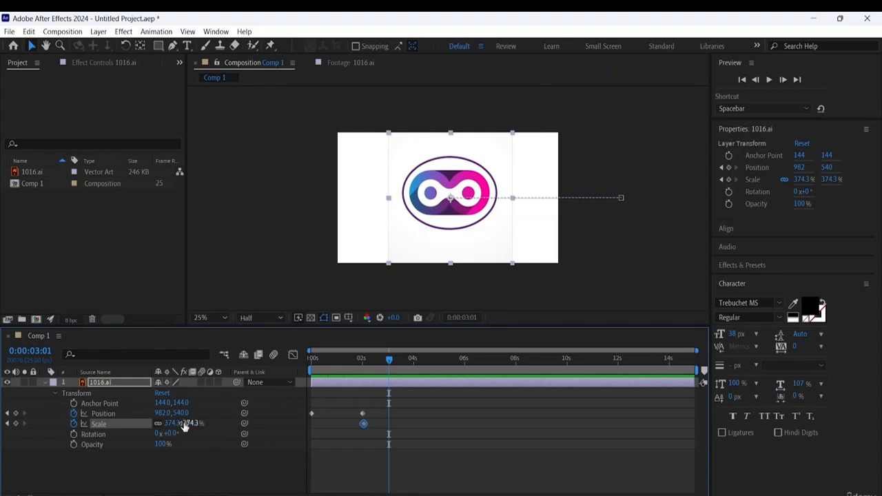
{"action": "left_click_drag", "start_coordinate": [183, 428], "coordinate": [23, 458]}
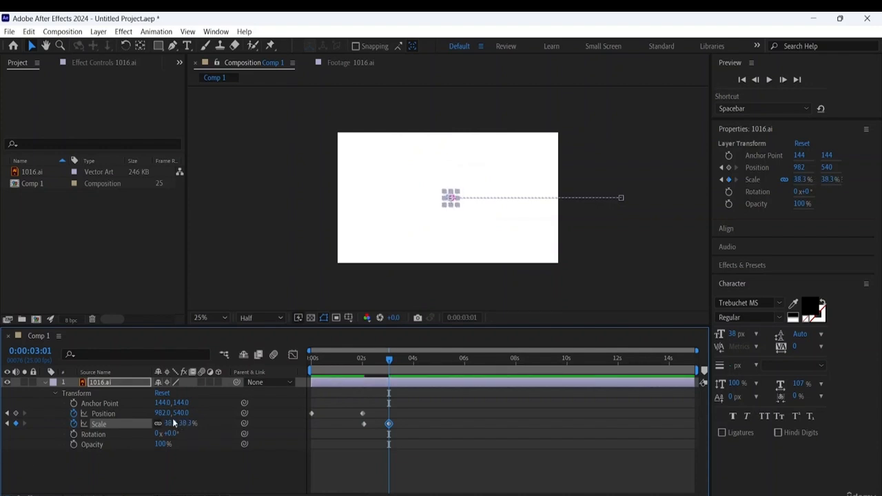
{"action": "left_click_drag", "start_coordinate": [177, 424], "coordinate": [150, 423]}
- Play the composition from 0:00:00:00 to check the slide-in followed by the shrink, and clear the layer selection
{"action": "key", "text": "Home"}
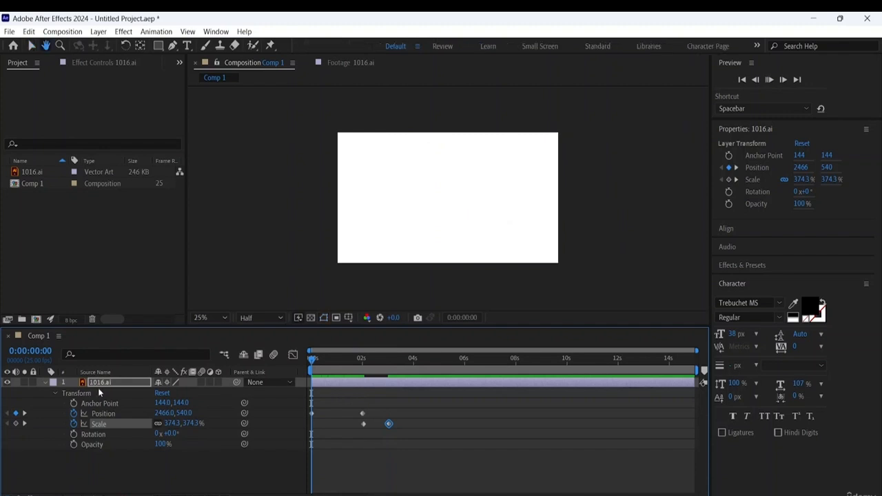
{"action": "key", "text": "space"}
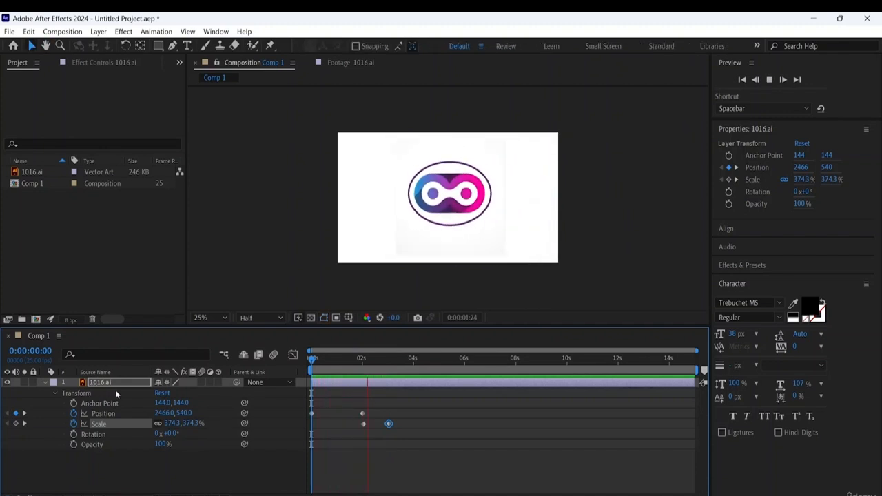
{"action": "key", "text": "space"}
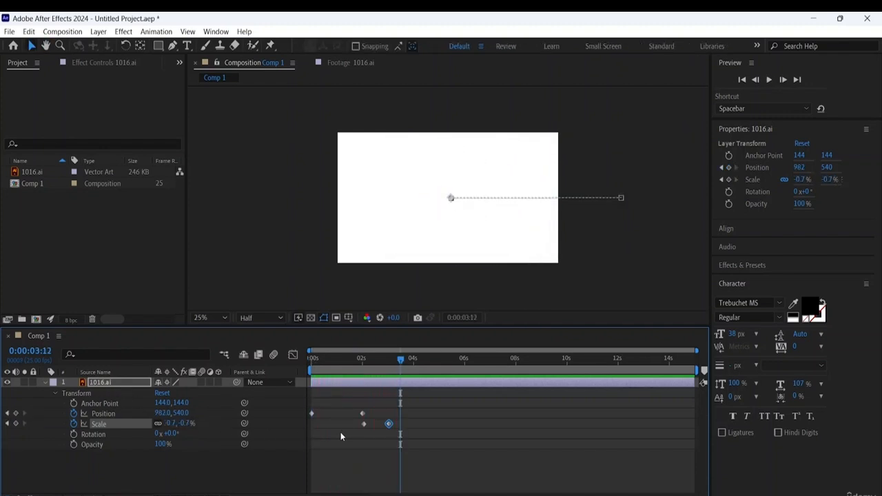
{"action": "left_click", "coordinate": [427, 422]}
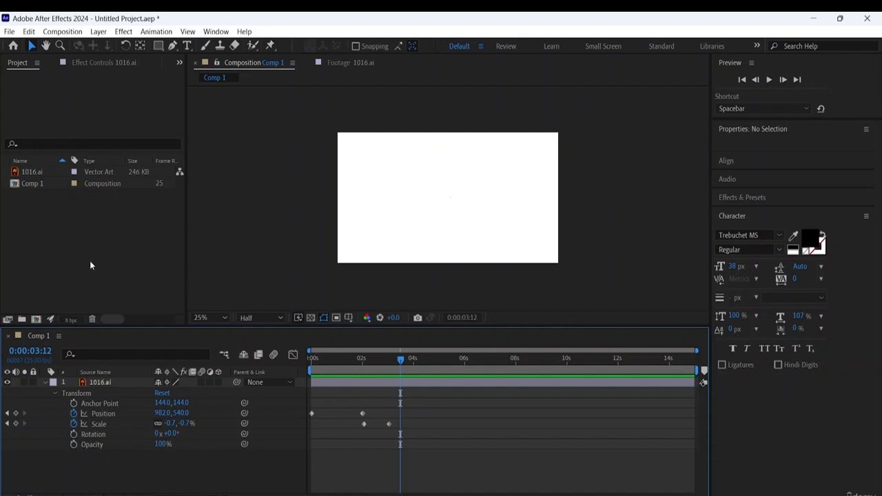
{"action": "right_click", "coordinate": [96, 214]}
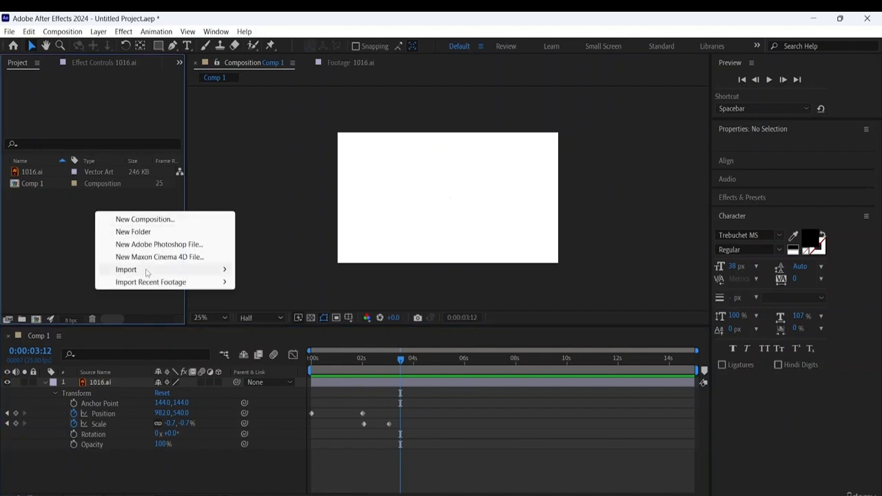
{"action": "mouse_move", "coordinate": [158, 273]}
{"action": "left_click", "coordinate": [262, 270]}
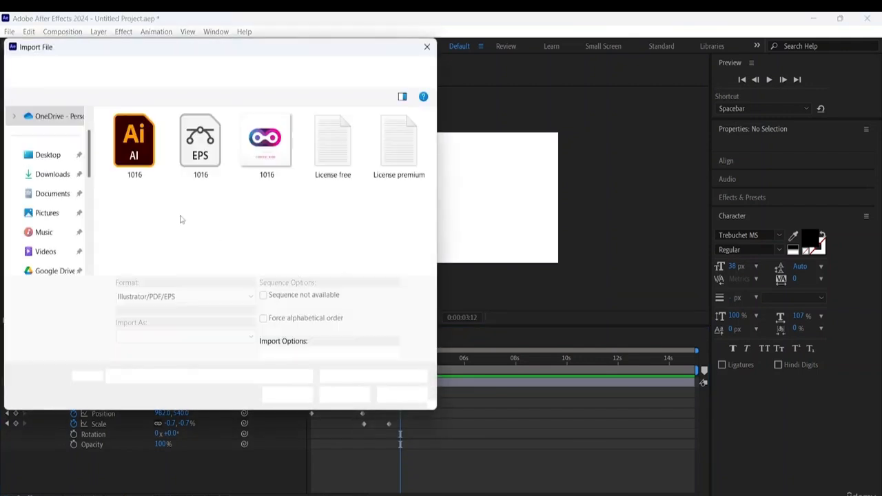
{"action": "left_click", "coordinate": [142, 156]}
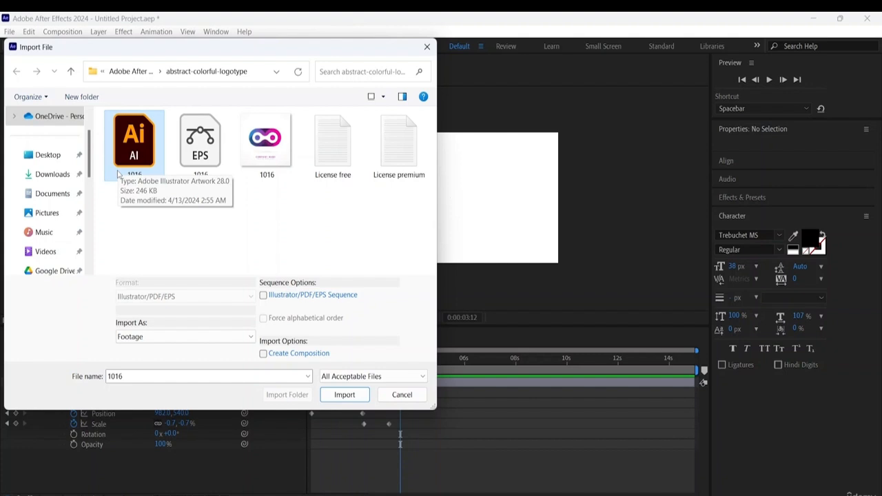
{"action": "left_click", "coordinate": [205, 337]}
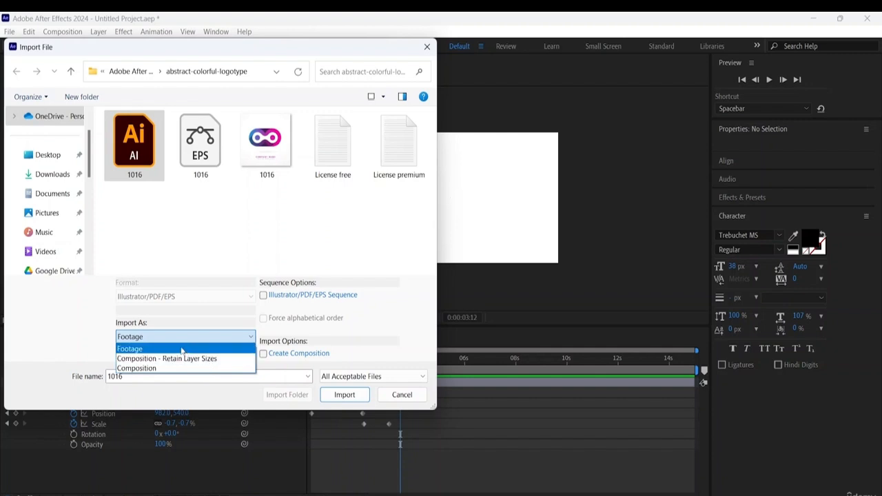
{"action": "left_click", "coordinate": [150, 348]}
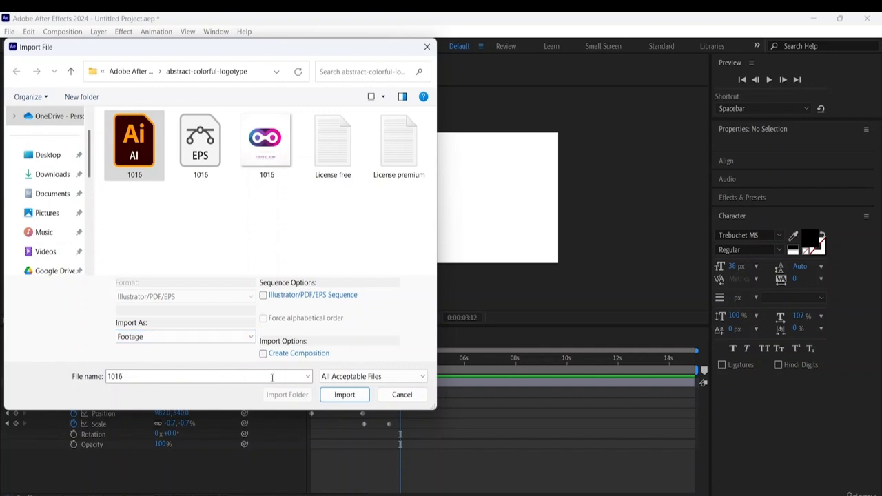
{"action": "left_click", "coordinate": [345, 393]}
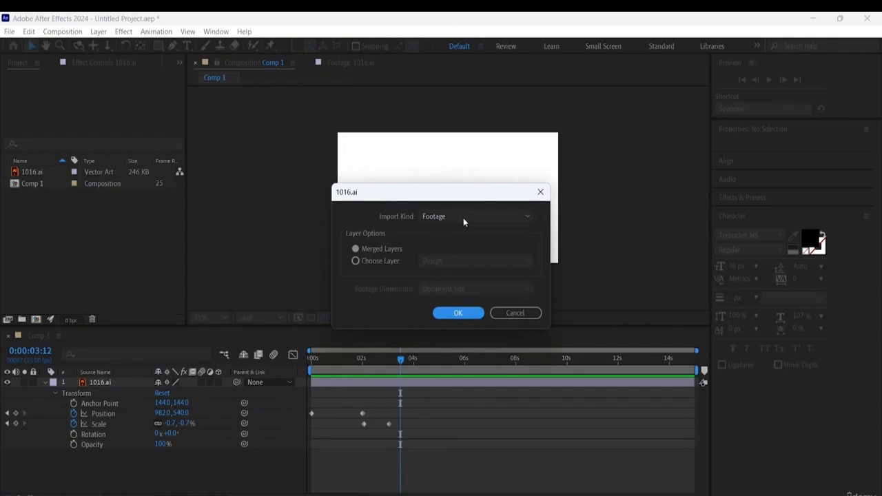
{"action": "left_click", "coordinate": [463, 217]}
{"action": "left_click", "coordinate": [448, 243]}
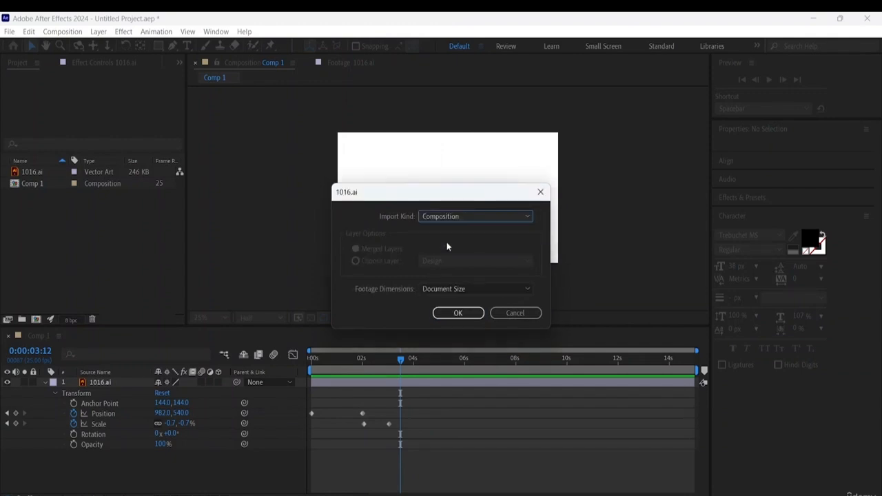
{"action": "left_click", "coordinate": [472, 216]}
{"action": "left_click", "coordinate": [454, 230]}
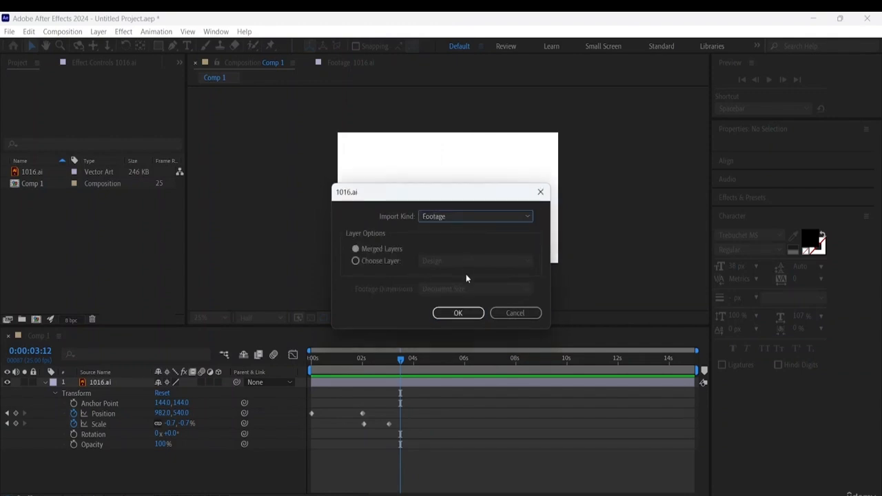
{"action": "left_click", "coordinate": [357, 261]}
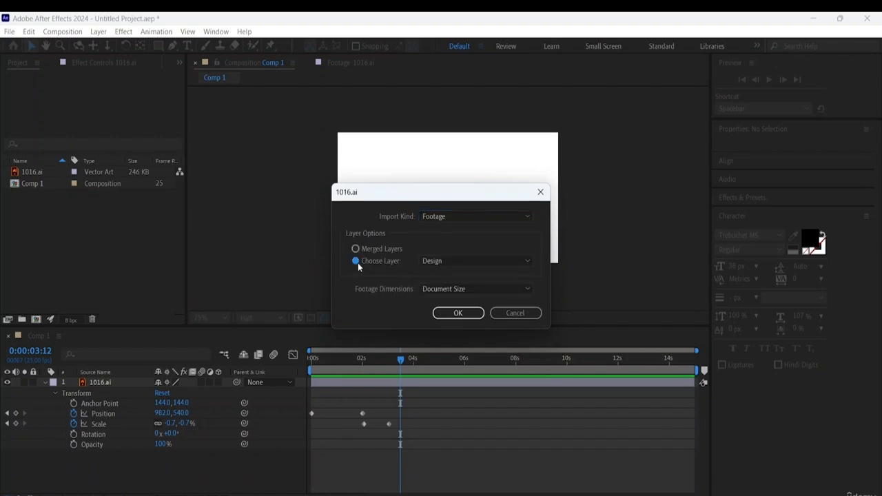
{"action": "left_click", "coordinate": [499, 289]}
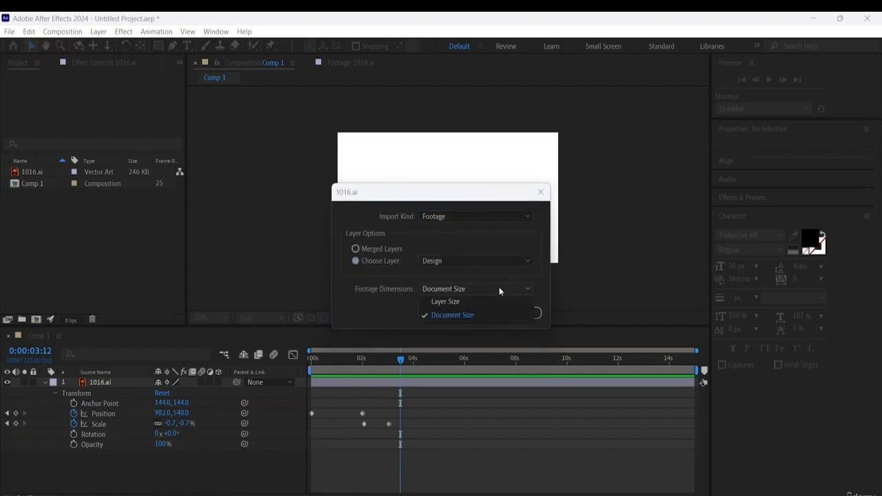
{"action": "left_click", "coordinate": [463, 301]}
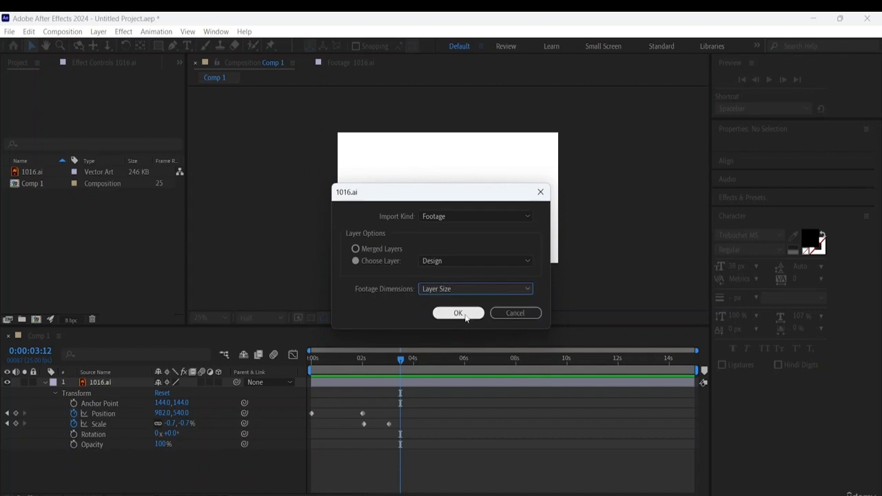
{"action": "left_click", "coordinate": [515, 312]}
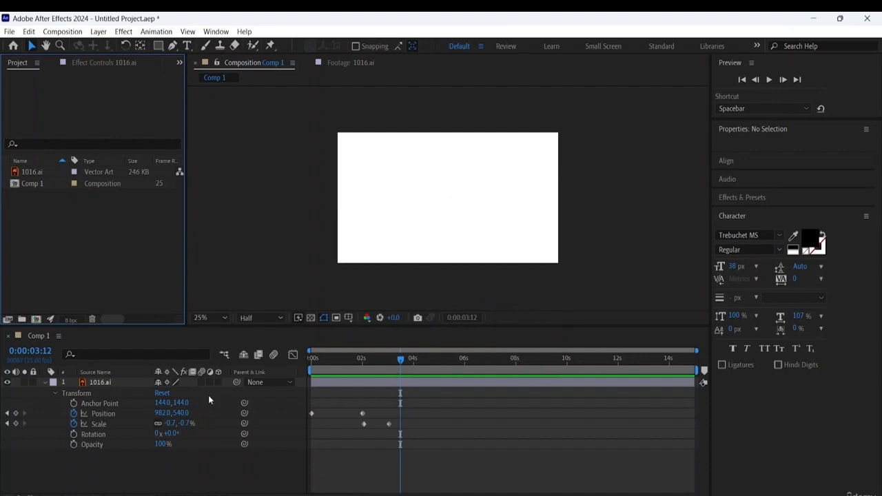
- Apply Easy Ease to all Position and Scale keyframes of the 1016.ai layer
{"action": "left_click_drag", "start_coordinate": [413, 406], "coordinate": [311, 435]}
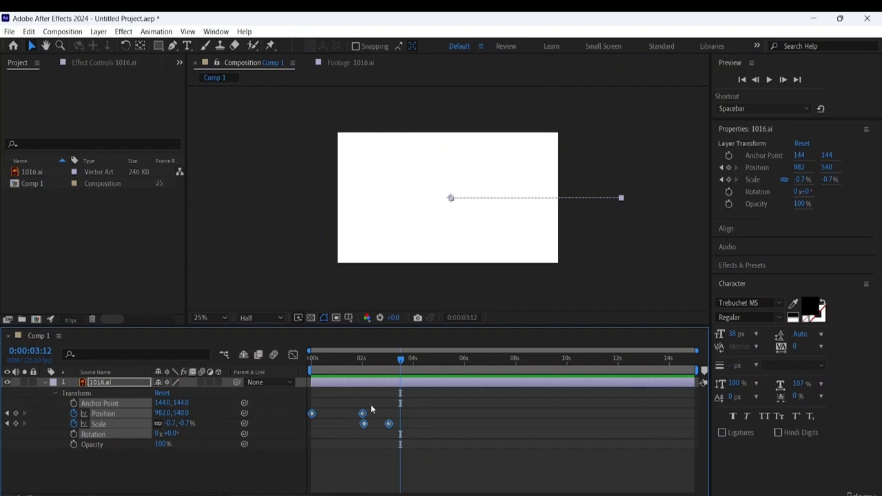
{"action": "right_click", "coordinate": [363, 414]}
{"action": "mouse_move", "coordinate": [423, 407]}
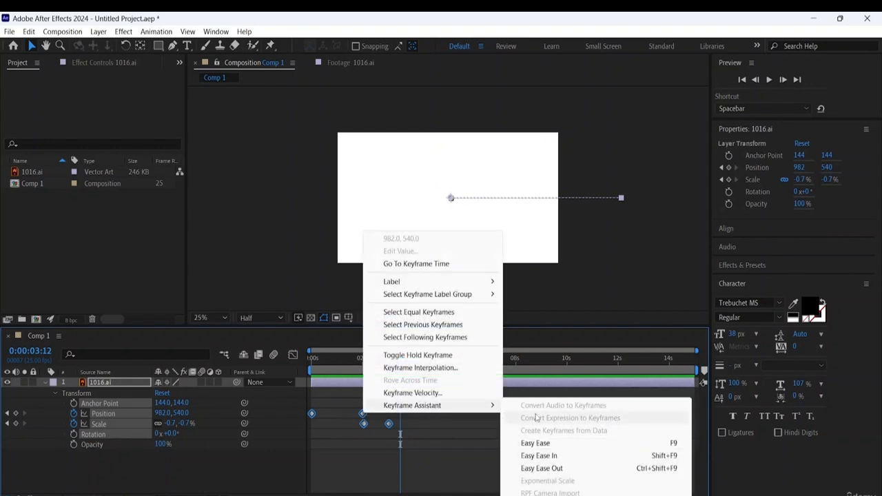
{"action": "left_click", "coordinate": [538, 443]}
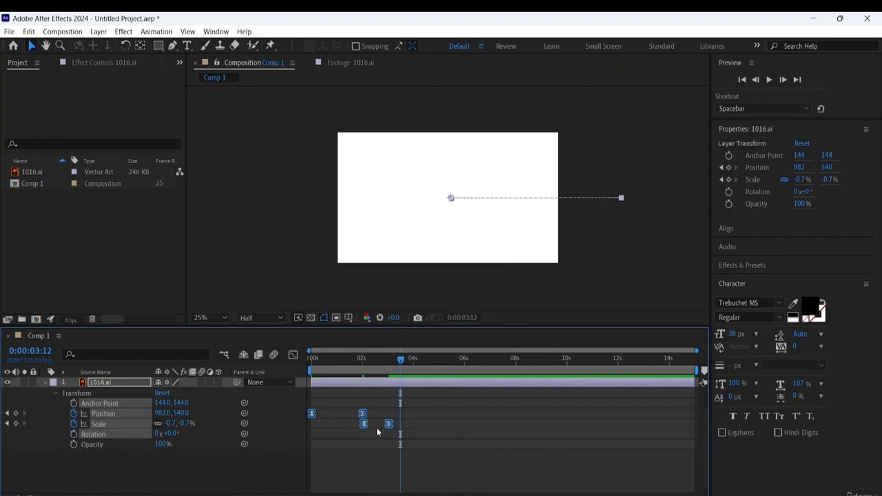
{"action": "left_click", "coordinate": [366, 406]}
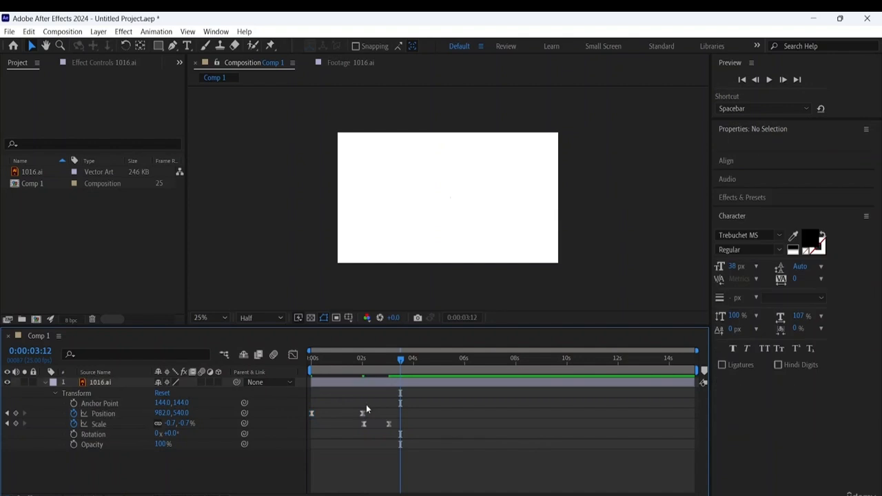
- Shift the Position and Scale keyframes near two seconds to about one second, and the last Scale keyframe to just before two seconds
{"action": "left_click_drag", "start_coordinate": [366, 426], "coordinate": [337, 413]}
{"action": "left_click", "coordinate": [379, 408]}
{"action": "left_click", "coordinate": [389, 424]}
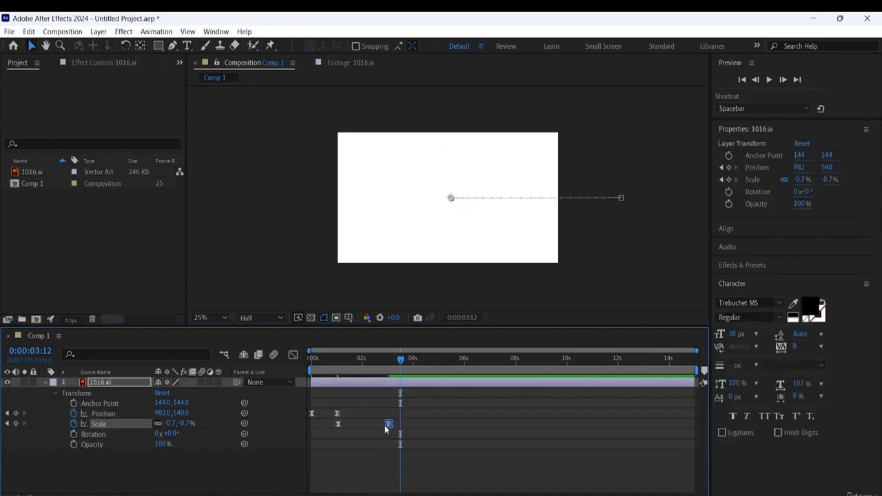
{"action": "left_click_drag", "start_coordinate": [388, 424], "coordinate": [360, 424]}
- Preview the retimed, eased logo animation from the beginning and deselect the layer
{"action": "left_click_drag", "start_coordinate": [401, 358], "coordinate": [378, 358]}
{"action": "key", "text": "space"}
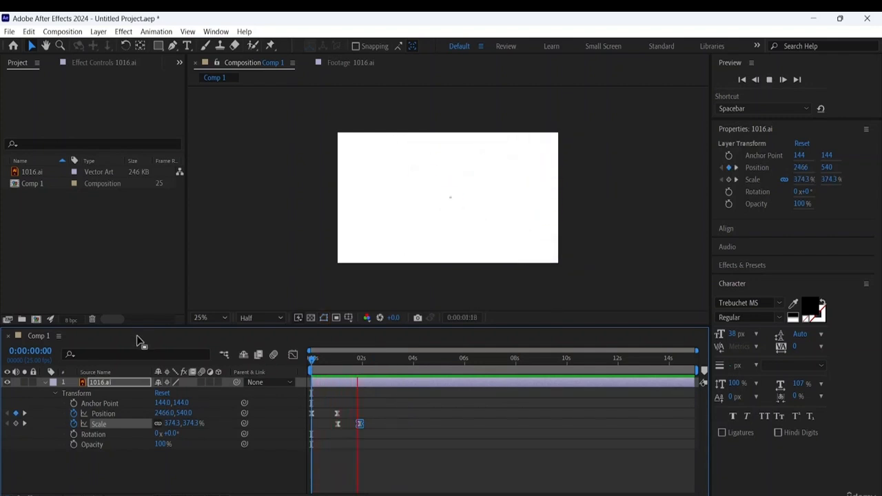
{"action": "key", "text": "space"}
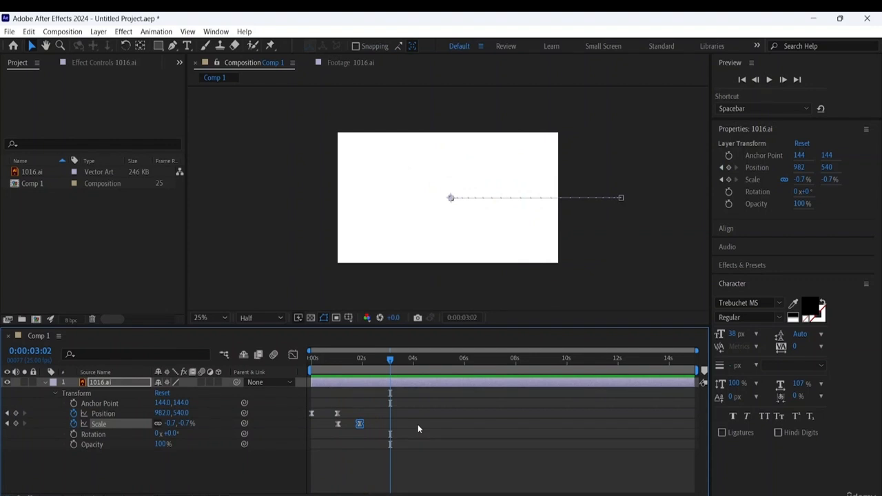
{"action": "left_click", "coordinate": [368, 413]}
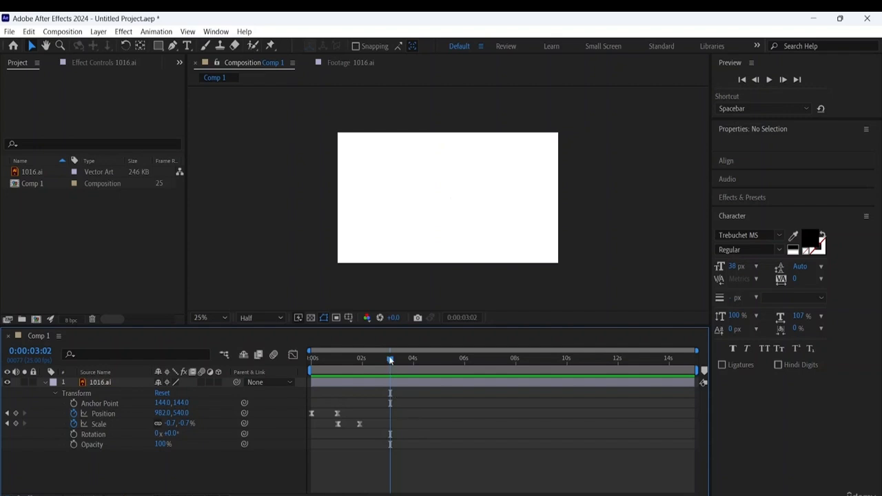
- Set the current time to 0:00:03:05, past the last keyframe of the 1016.ai layer
{"action": "left_click_drag", "start_coordinate": [391, 361], "coordinate": [361, 370]}
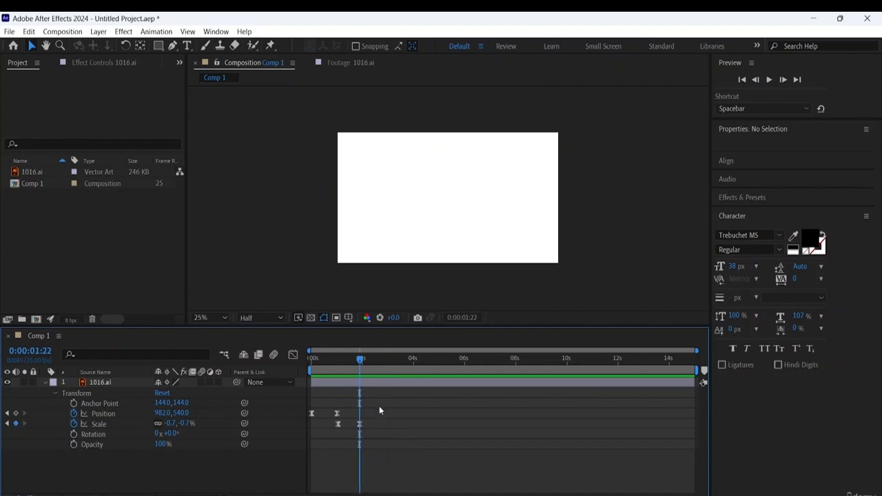
{"action": "left_click_drag", "start_coordinate": [371, 405], "coordinate": [308, 431]}
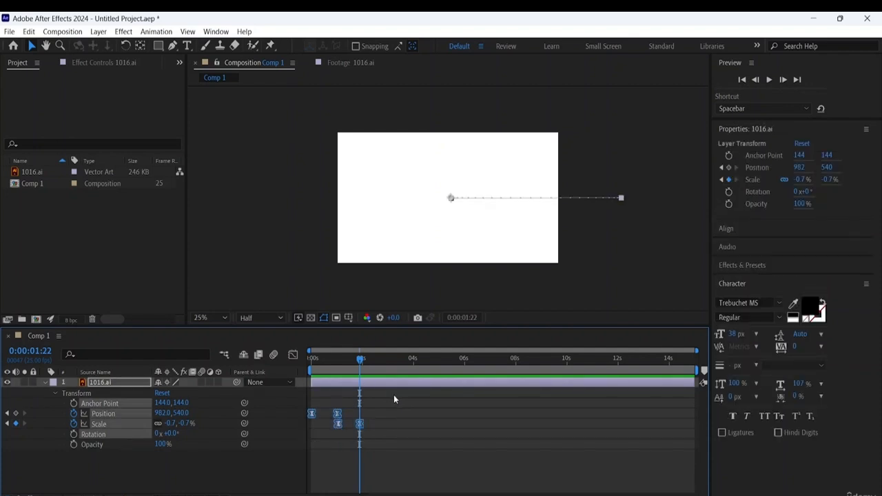
{"action": "left_click", "coordinate": [384, 418]}
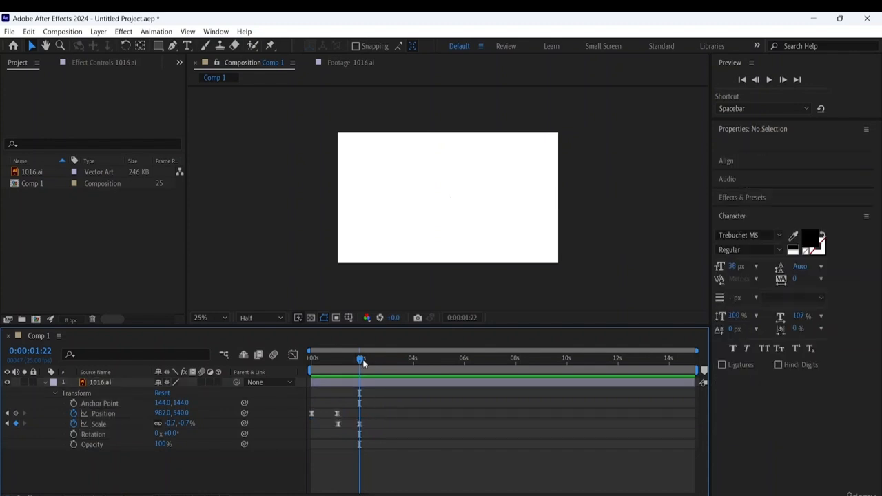
{"action": "left_click_drag", "start_coordinate": [363, 359], "coordinate": [395, 376]}
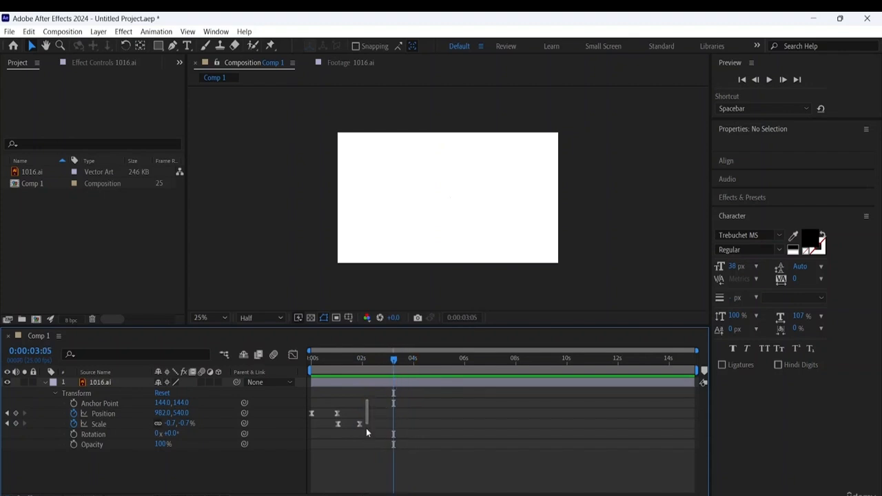
{"action": "left_click_drag", "start_coordinate": [366, 432], "coordinate": [306, 431]}
{"action": "right_click", "coordinate": [338, 414]}
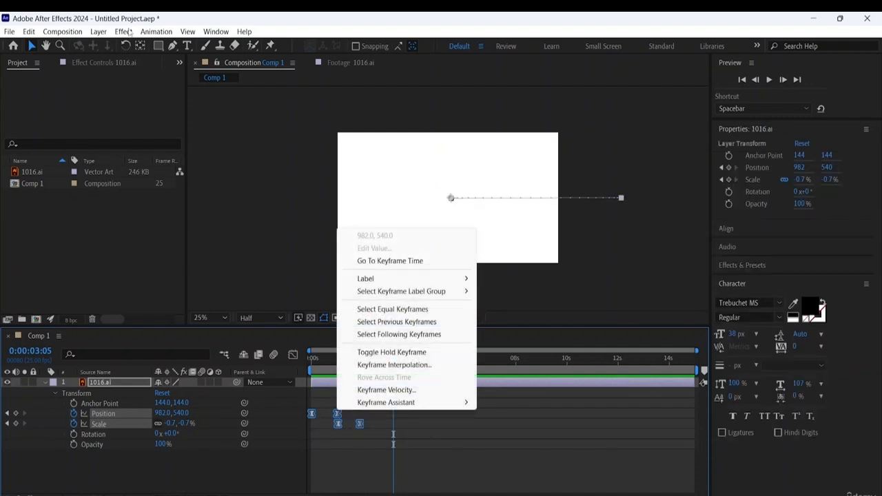
{"action": "left_click", "coordinate": [30, 32]}
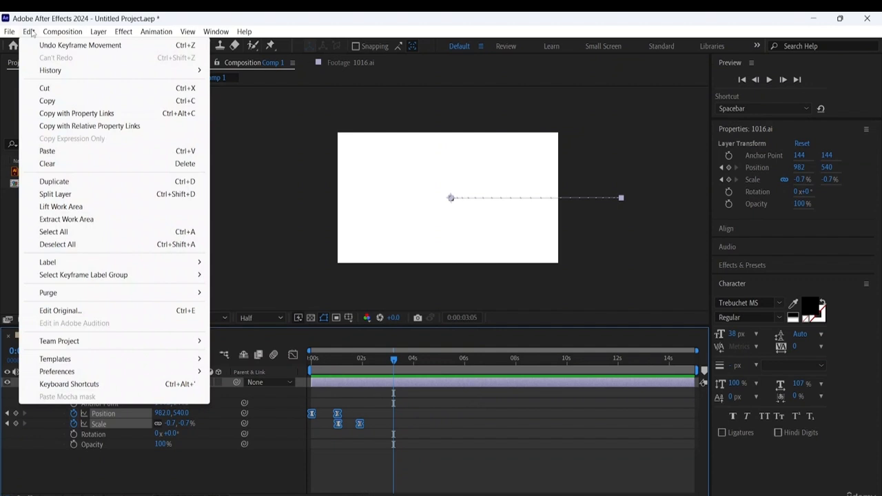
{"action": "left_click", "coordinate": [66, 101]}
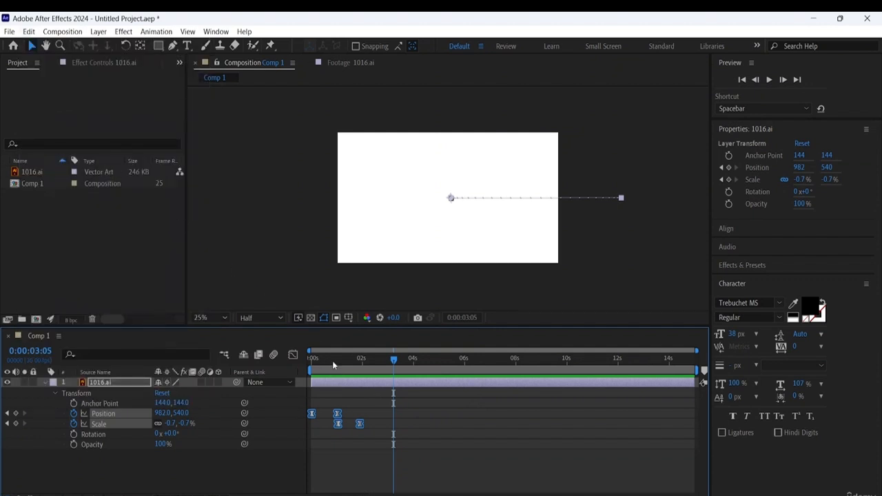
{"action": "left_click", "coordinate": [386, 424]}
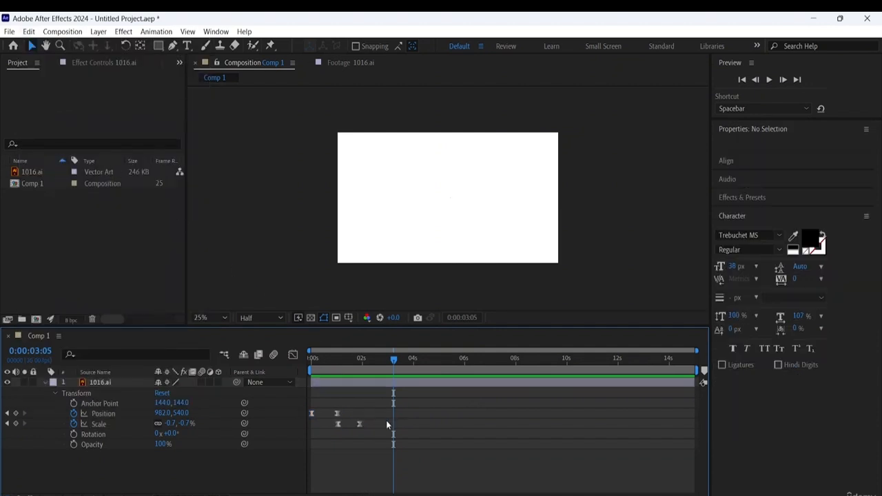
{"action": "left_click", "coordinate": [35, 33]}
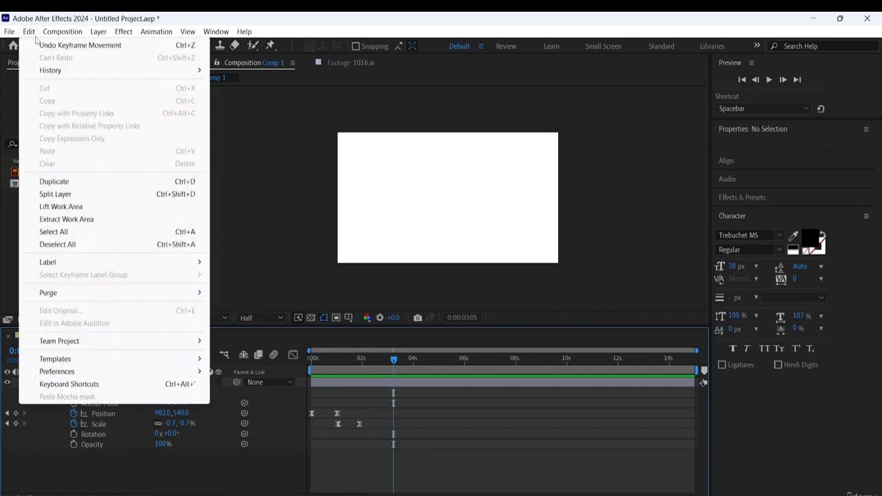
{"action": "left_click", "coordinate": [370, 397]}
- Copy all Position and Scale keyframes of the 1016.ai layer, paste them at 0:00:03:05, and shift the copies to start at about 2.4 seconds
{"action": "left_click_drag", "start_coordinate": [370, 397], "coordinate": [308, 431]}
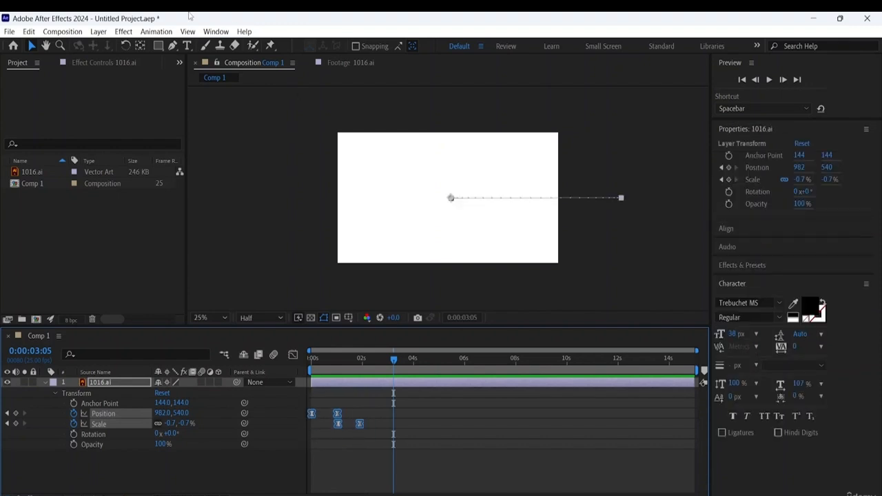
{"action": "left_click", "coordinate": [31, 32]}
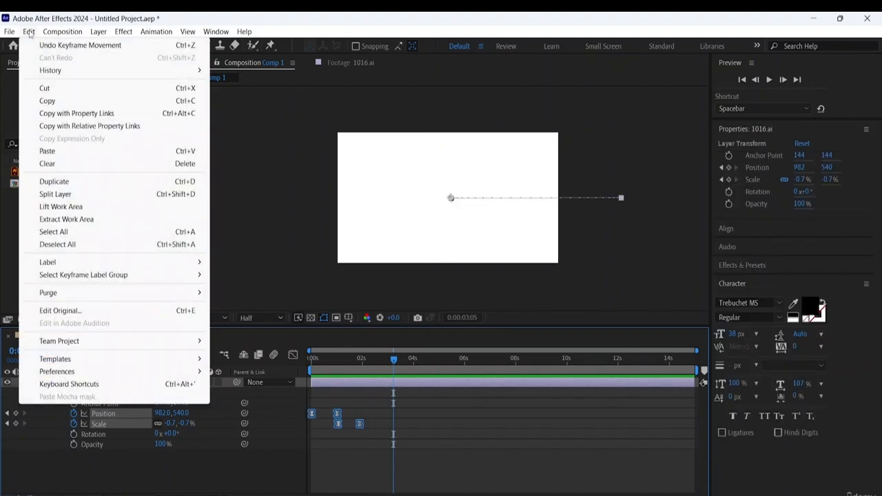
{"action": "left_click", "coordinate": [48, 101]}
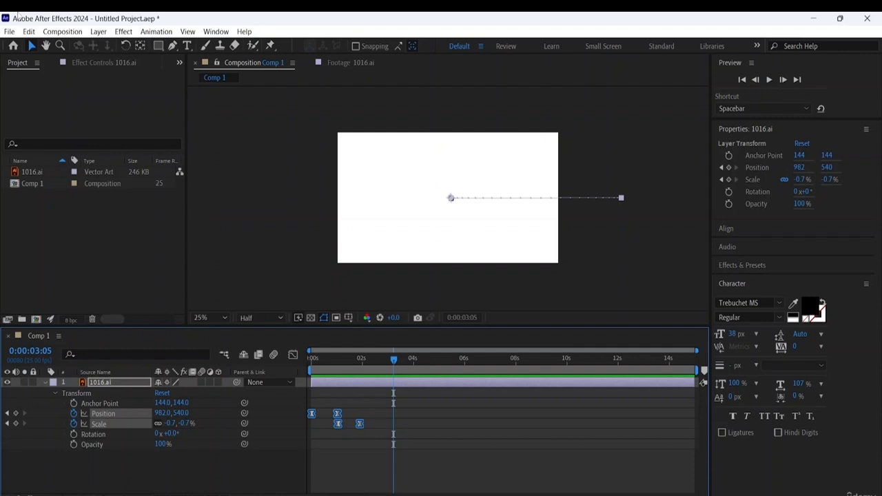
{"action": "left_click", "coordinate": [28, 31]}
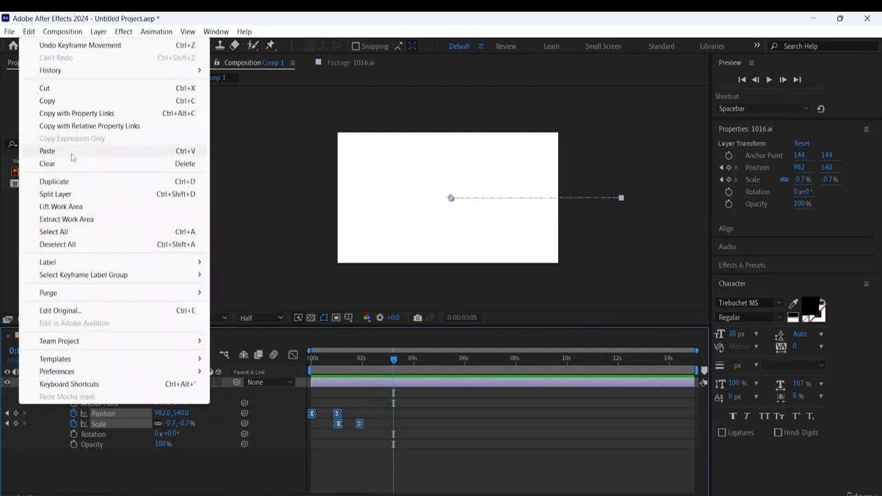
{"action": "left_click", "coordinate": [47, 151]}
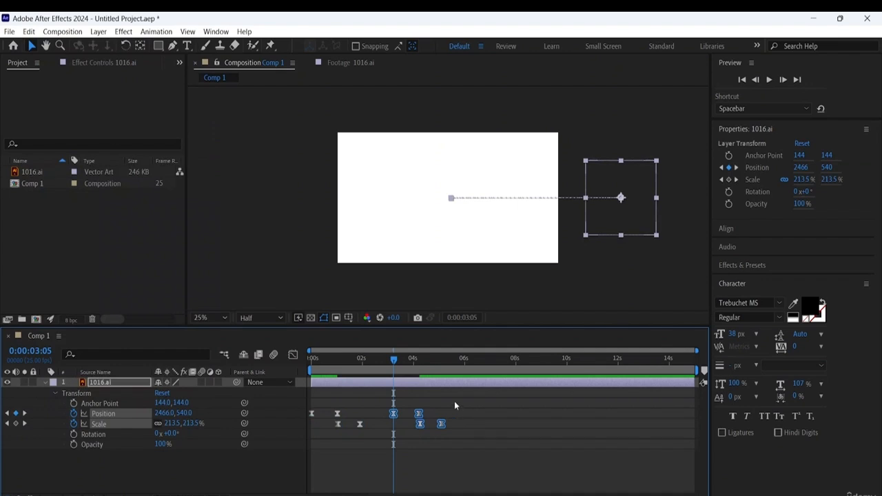
{"action": "left_click_drag", "start_coordinate": [454, 405], "coordinate": [398, 414]}
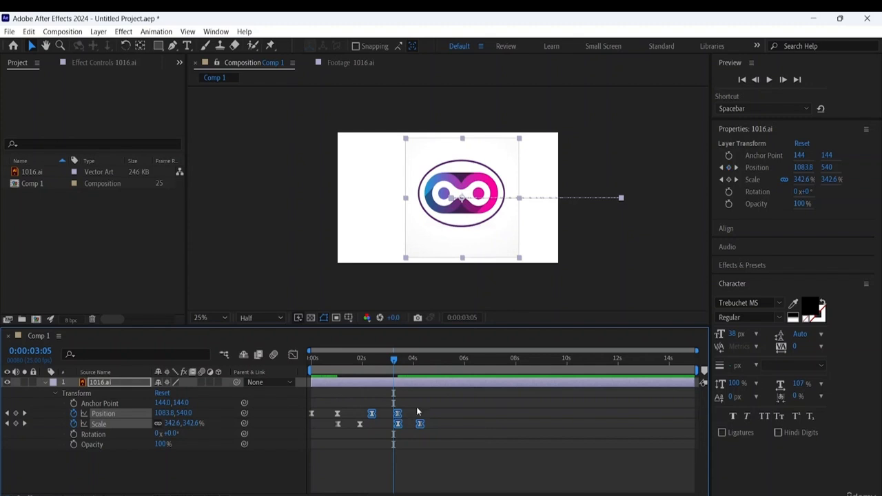
- Copy both sets of Position and Scale keyframes and paste them at 0:00:04:15
{"action": "left_click_drag", "start_coordinate": [431, 405], "coordinate": [308, 434]}
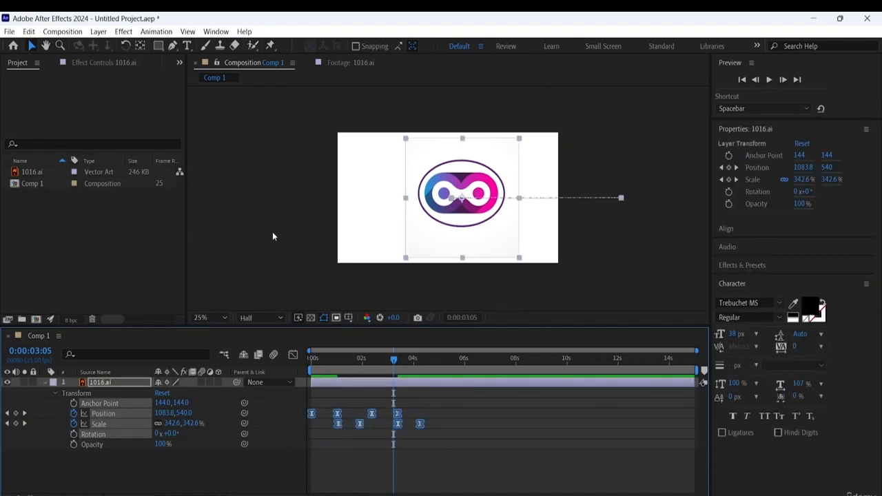
{"action": "left_click", "coordinate": [28, 32]}
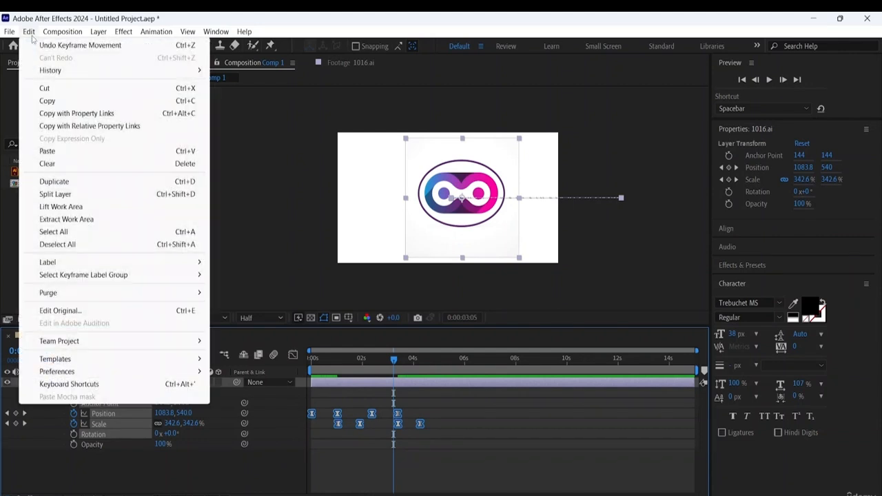
{"action": "left_click", "coordinate": [47, 101]}
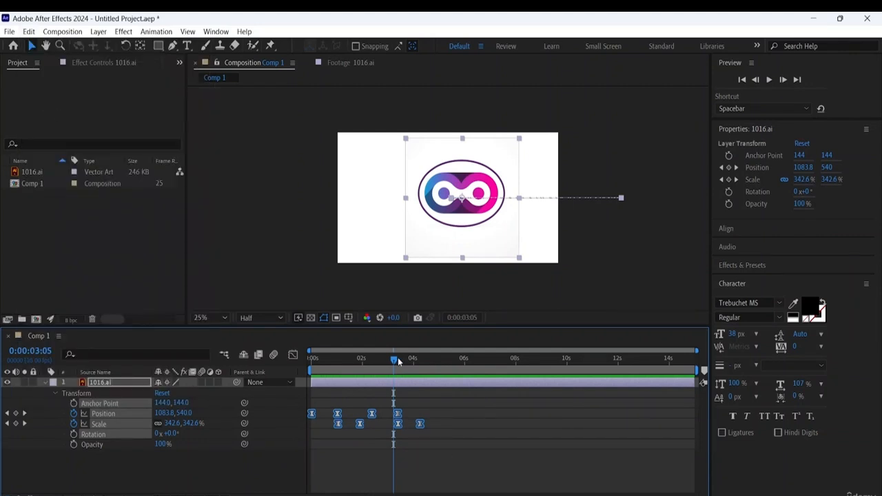
{"action": "left_click_drag", "start_coordinate": [397, 361], "coordinate": [430, 378]}
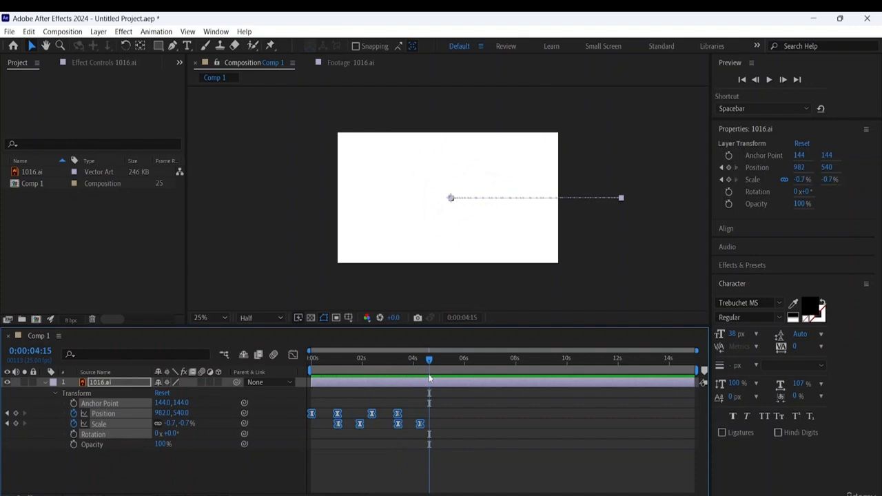
{"action": "left_click", "coordinate": [28, 32]}
{"action": "left_click", "coordinate": [52, 148]}
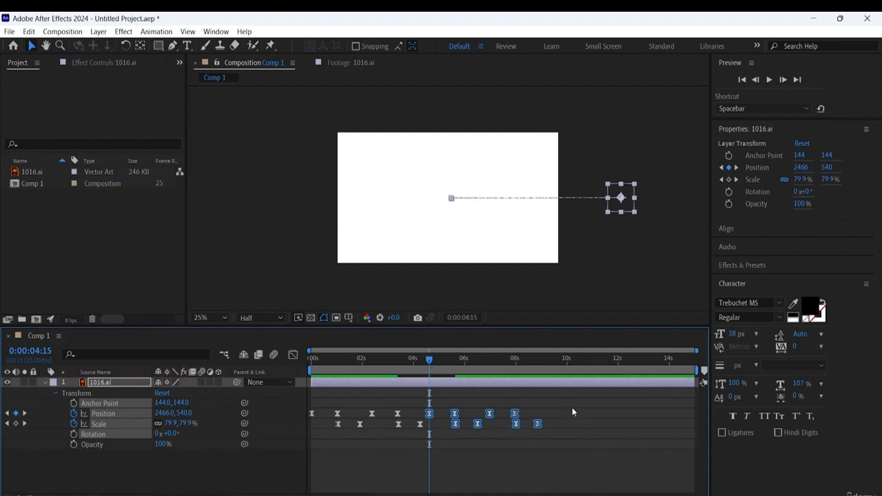
- Copy the whole run of Position and Scale keyframes and paste it at 0:00:09:06 to fill the rest of the composition
{"action": "left_click_drag", "start_coordinate": [544, 399], "coordinate": [302, 438]}
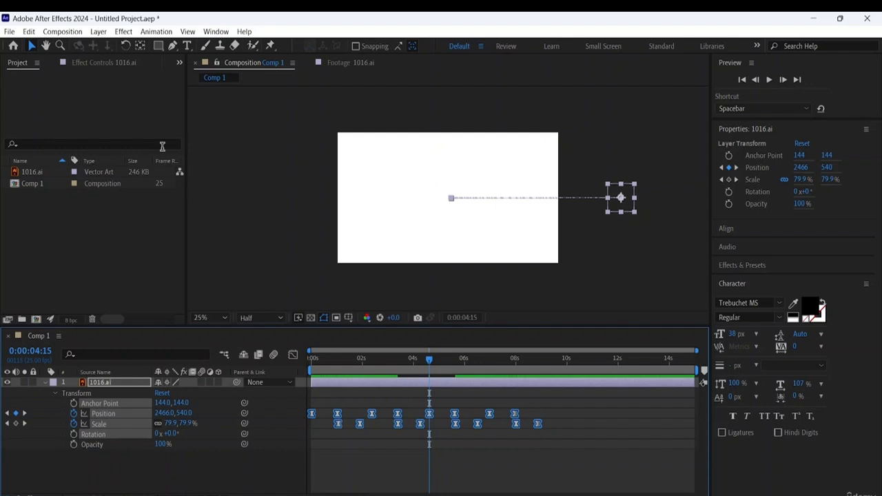
{"action": "left_click", "coordinate": [28, 32]}
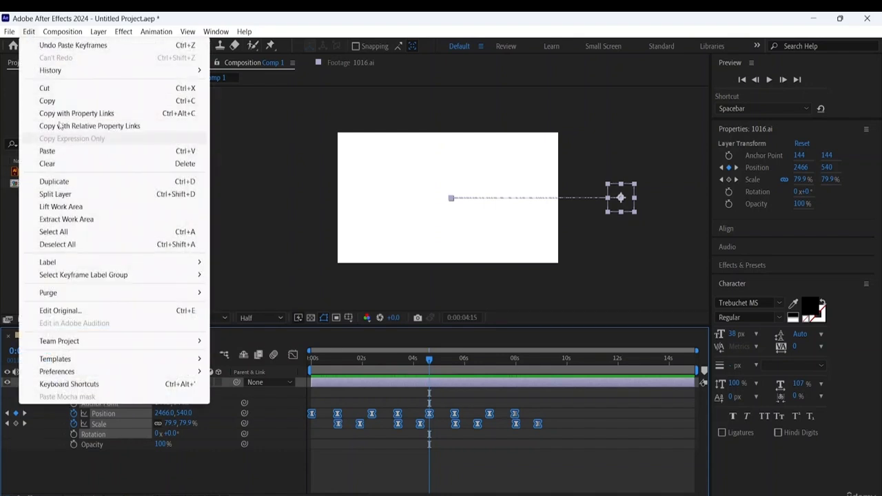
{"action": "left_click", "coordinate": [56, 102]}
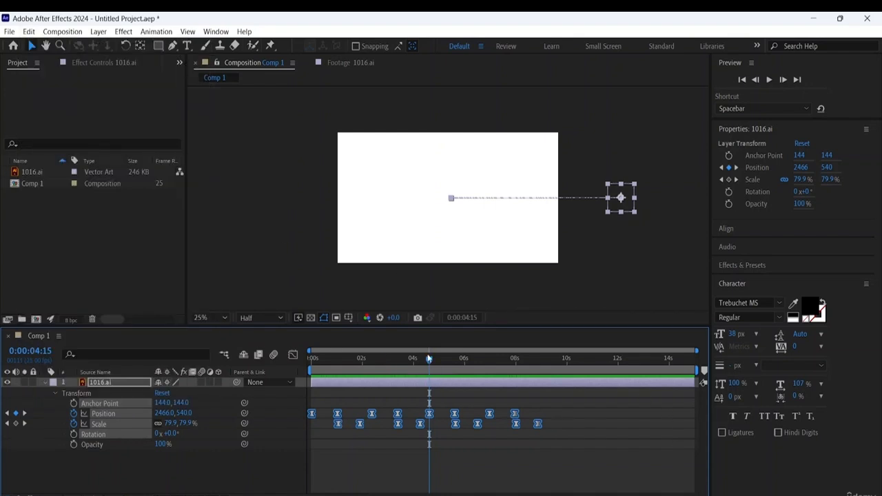
{"action": "left_click_drag", "start_coordinate": [428, 358], "coordinate": [549, 381]}
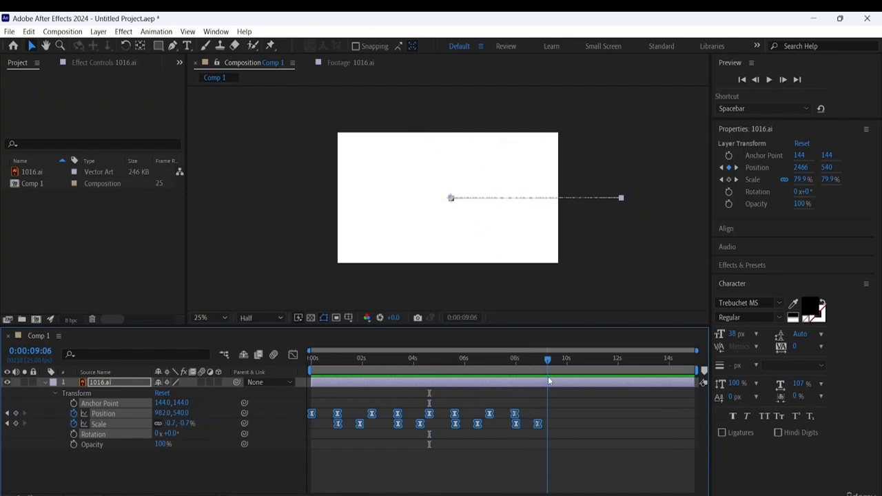
{"action": "left_click", "coordinate": [28, 31]}
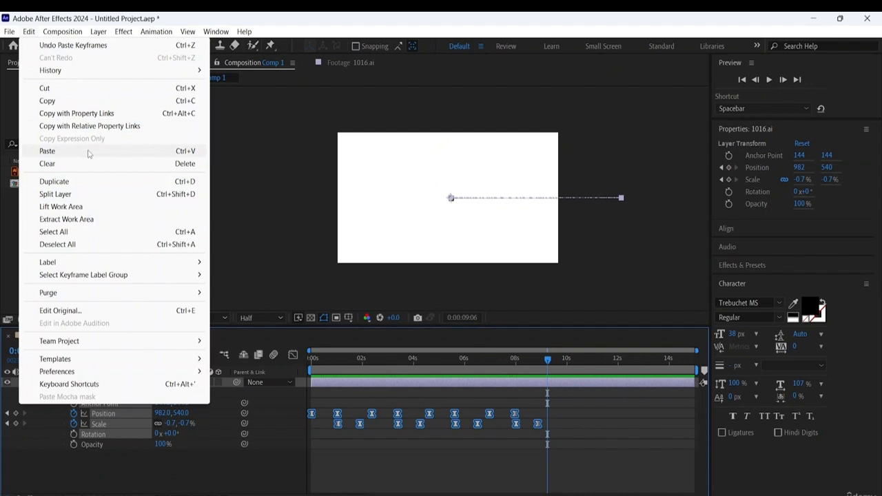
{"action": "left_click", "coordinate": [89, 152]}
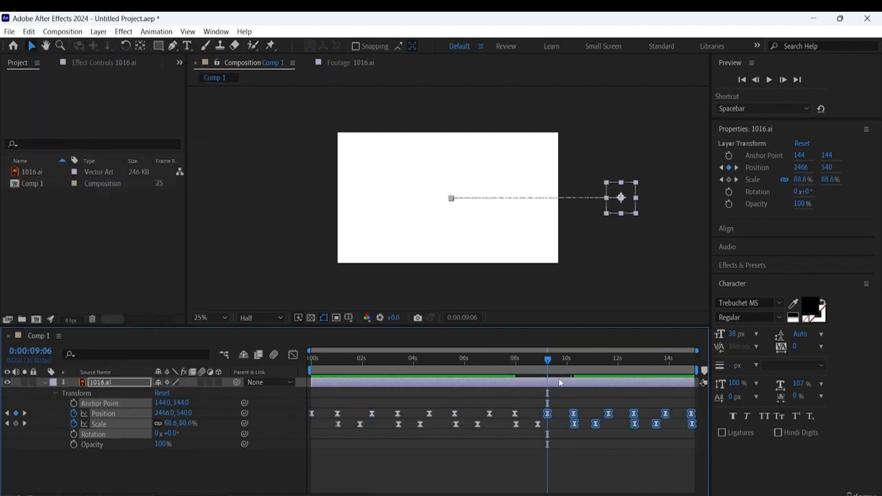
- Deselect the layer and preview the repeated logo animation from 0:00:00:00
{"action": "left_click", "coordinate": [598, 470]}
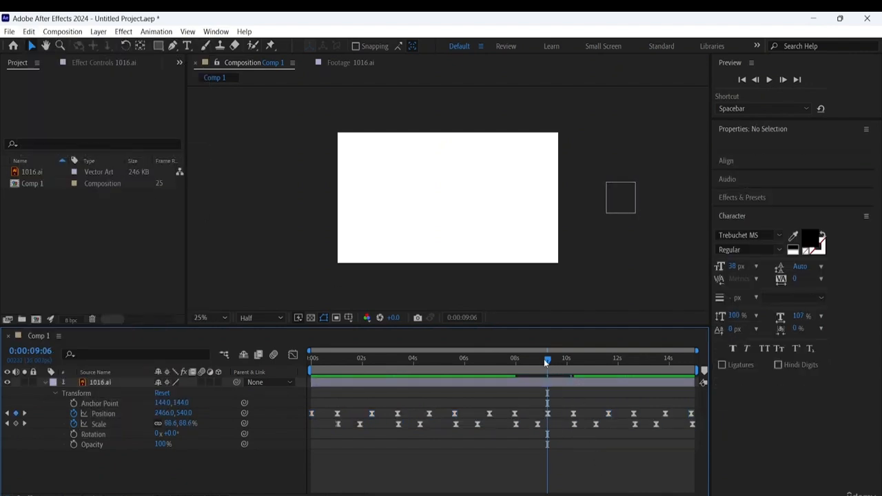
{"action": "left_click_drag", "start_coordinate": [549, 360], "coordinate": [148, 339]}
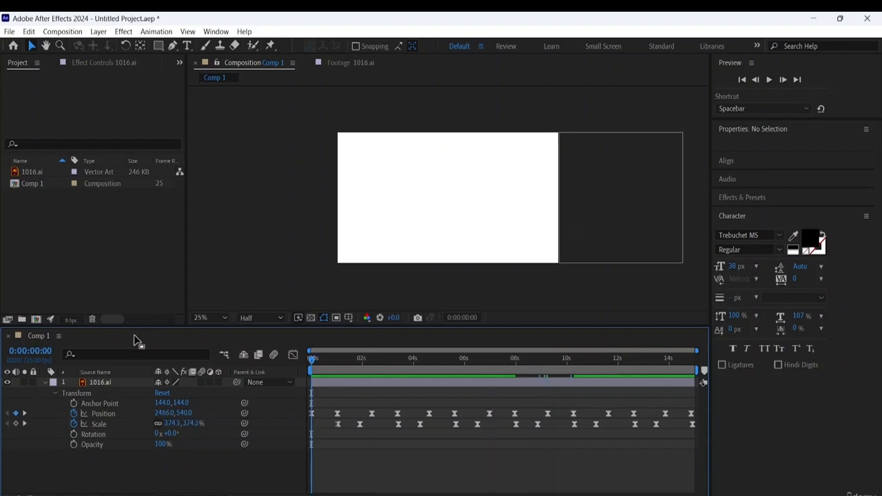
{"action": "key", "text": "space"}
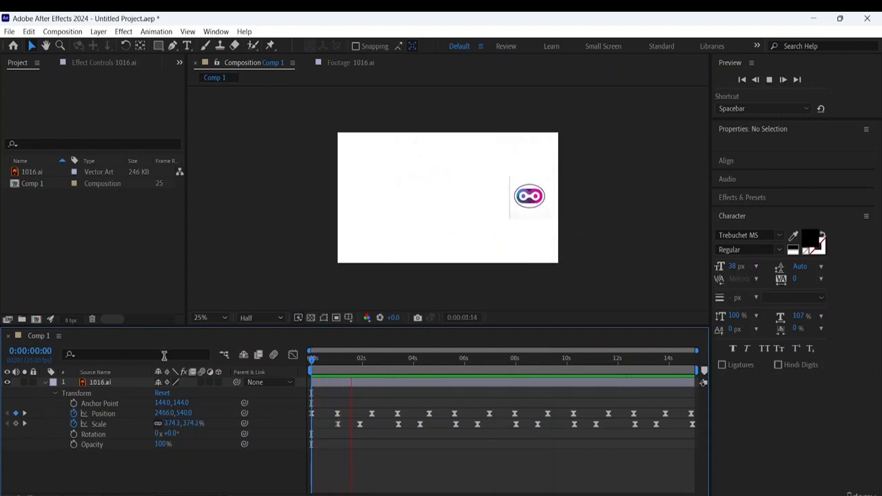
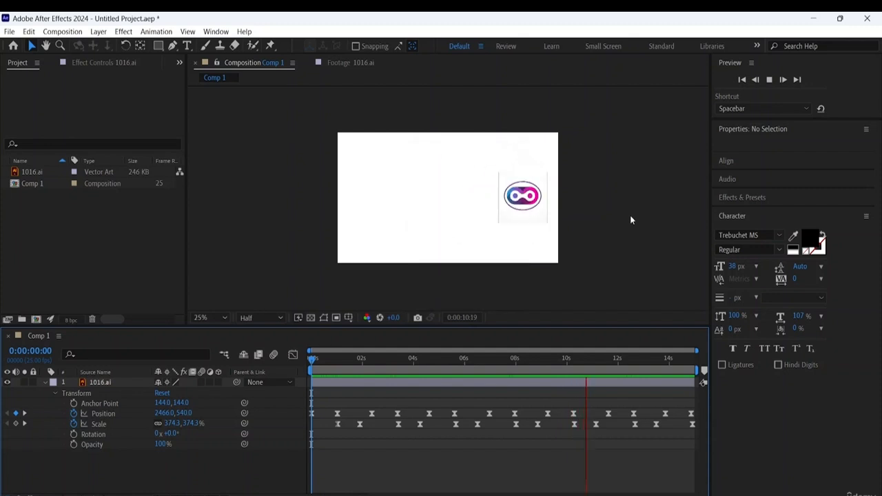
- Stop the animation preview, leave After Effects and switch to Google Chrome with the second saved user profile
{"action": "key", "text": "space"}
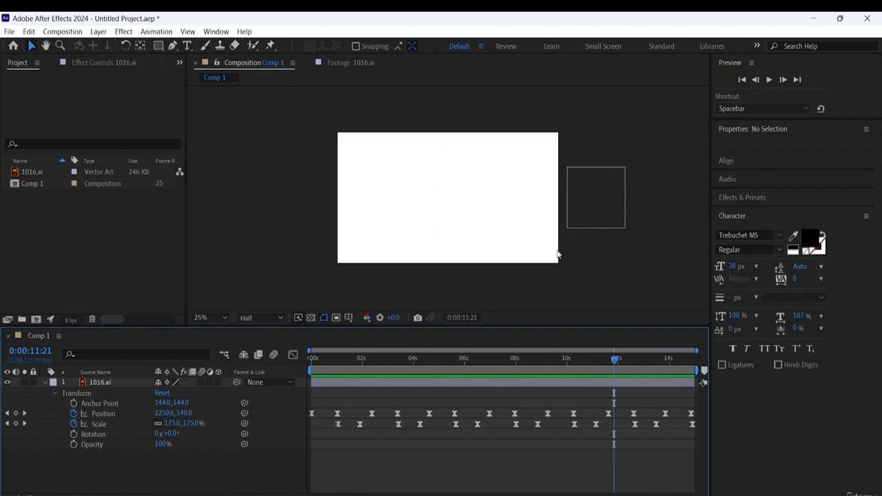
{"action": "left_click", "coordinate": [813, 18]}
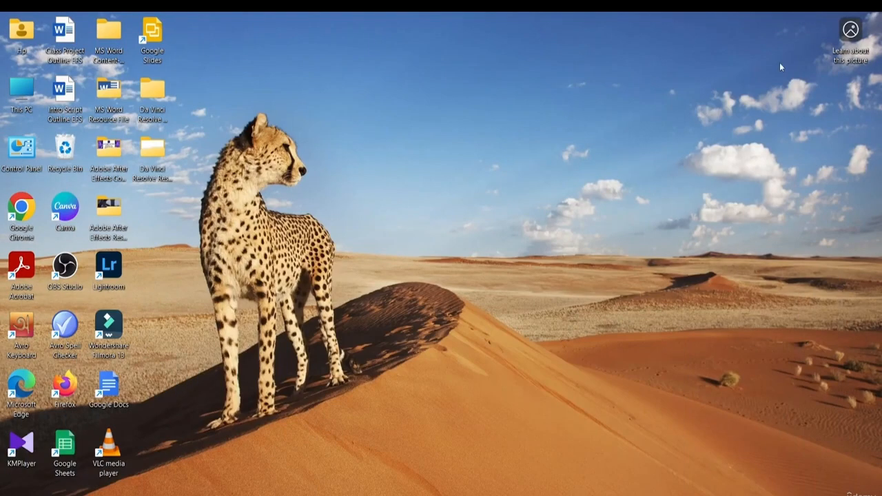
{"action": "double_click", "coordinate": [22, 216]}
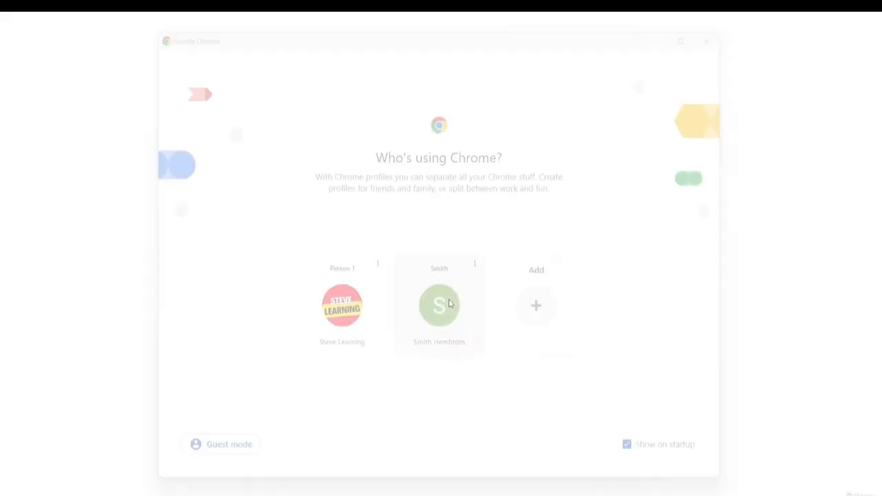
{"action": "left_click", "coordinate": [449, 303]}
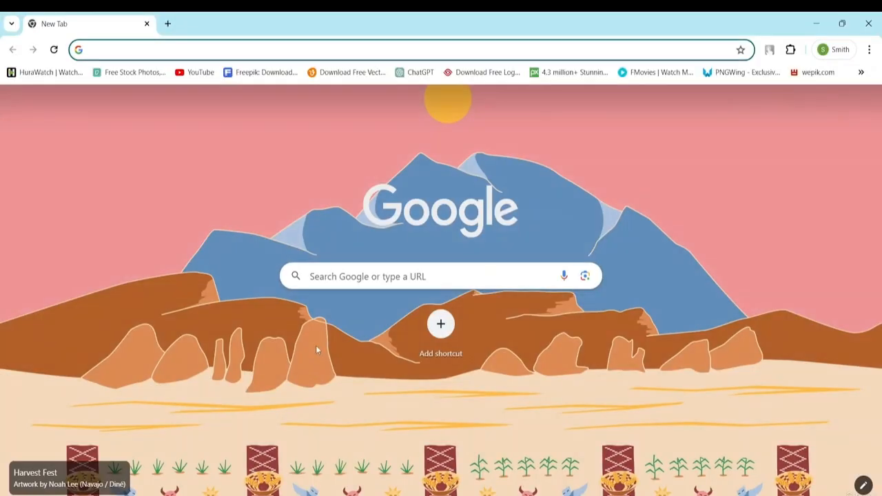
- Search Google for Freepik and open the Freepik website from the results
{"action": "left_click", "coordinate": [343, 277]}
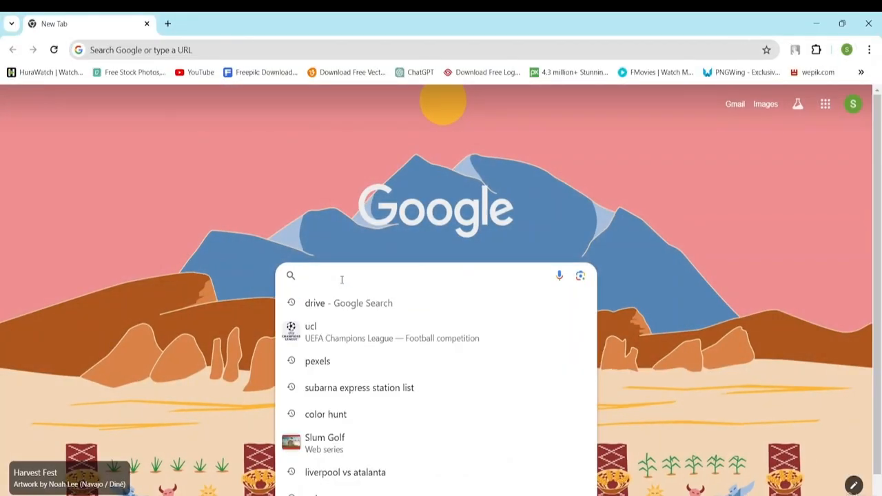
{"action": "type", "text": "freepik"}
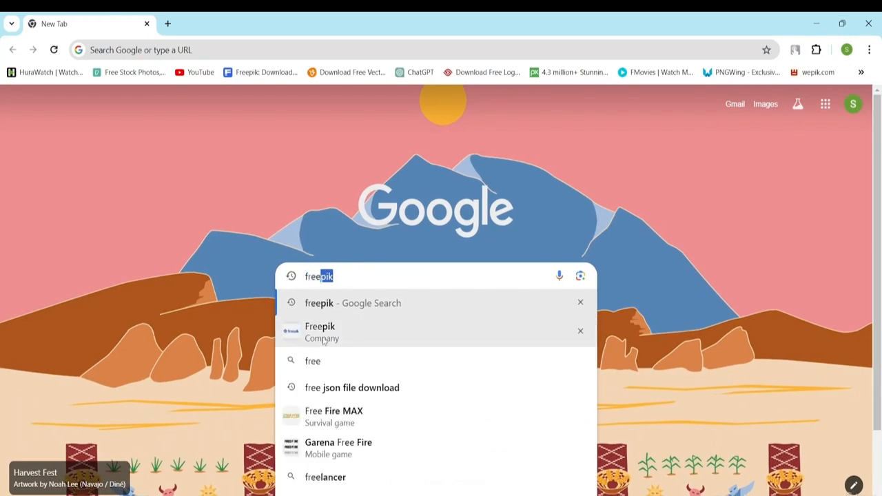
{"action": "left_click", "coordinate": [324, 336]}
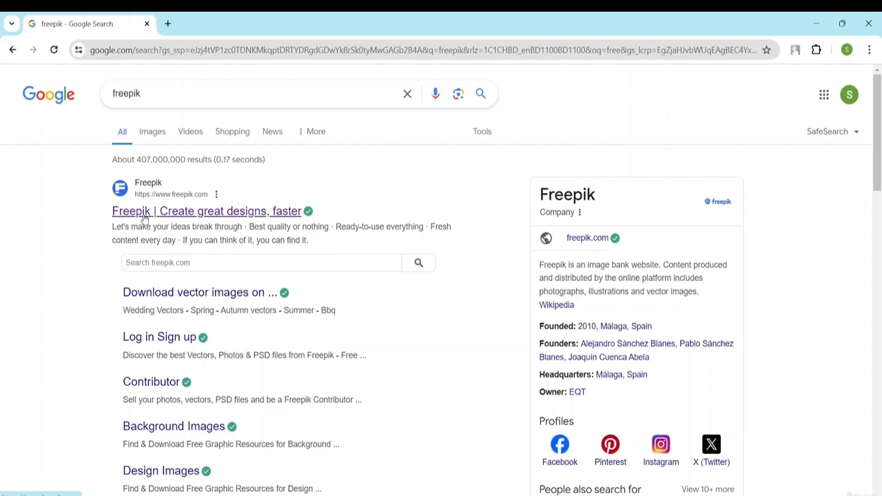
{"action": "left_click", "coordinate": [145, 216]}
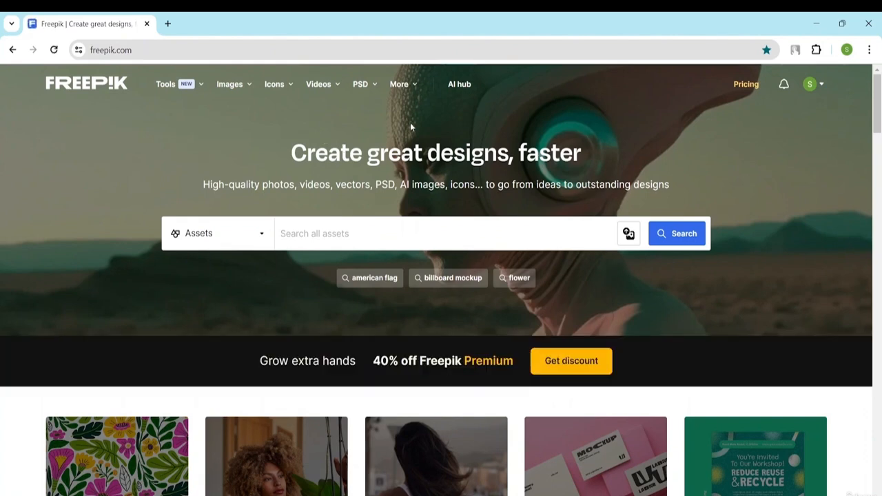
- Search all Freepik assets for "graphics"
{"action": "scroll", "coordinate": [410, 122], "scroll_direction": "down", "scroll_amount": 2}
{"action": "scroll", "coordinate": [410, 123], "scroll_direction": "up", "scroll_amount": 2}
{"action": "type", "text": "graphics"}
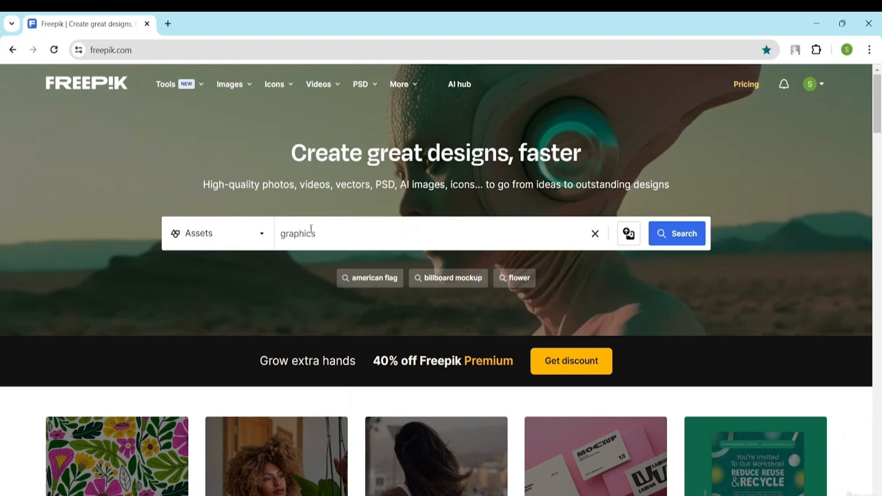
{"action": "key", "text": "Return"}
- Filter the graphics results to the AI file type and the Free license
{"action": "scroll", "coordinate": [423, 247], "scroll_direction": "down", "scroll_amount": 3}
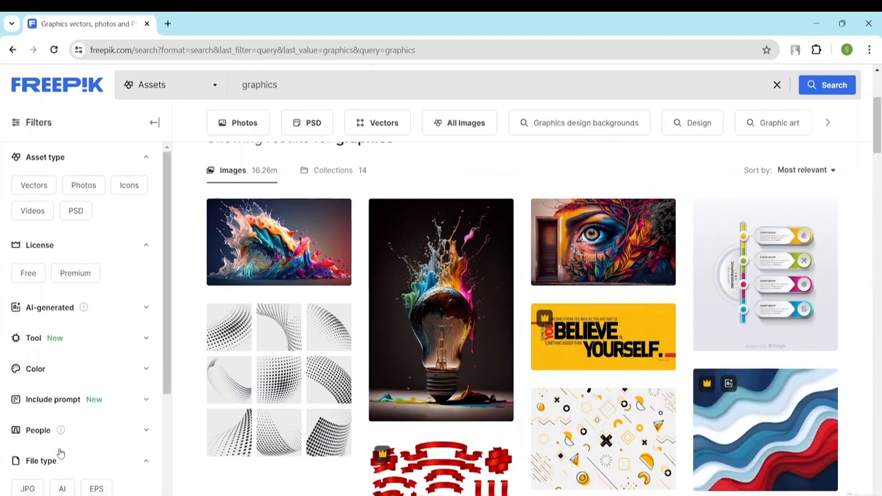
{"action": "scroll", "coordinate": [134, 255], "scroll_direction": "down", "scroll_amount": 2}
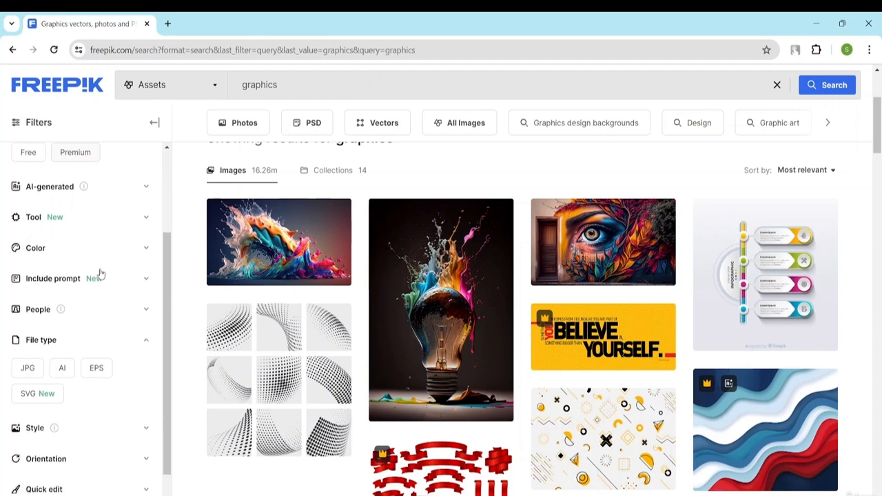
{"action": "left_click", "coordinate": [62, 373]}
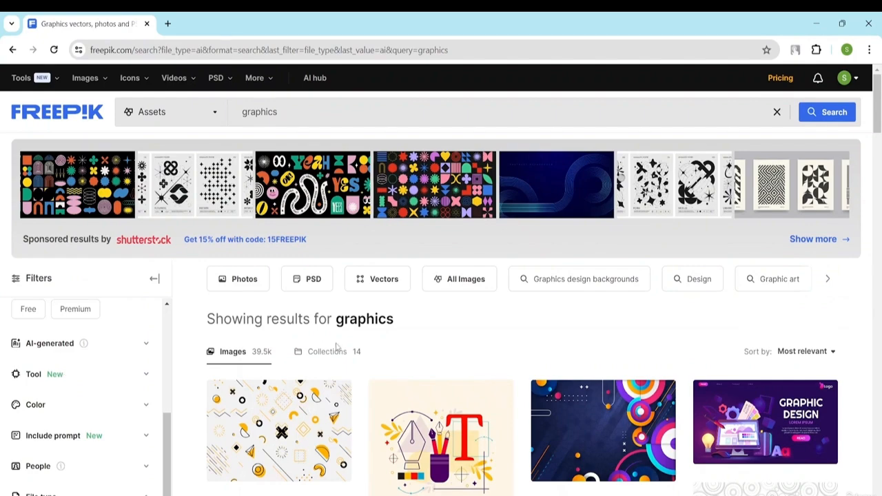
{"action": "scroll", "coordinate": [337, 346], "scroll_direction": "down", "scroll_amount": 5}
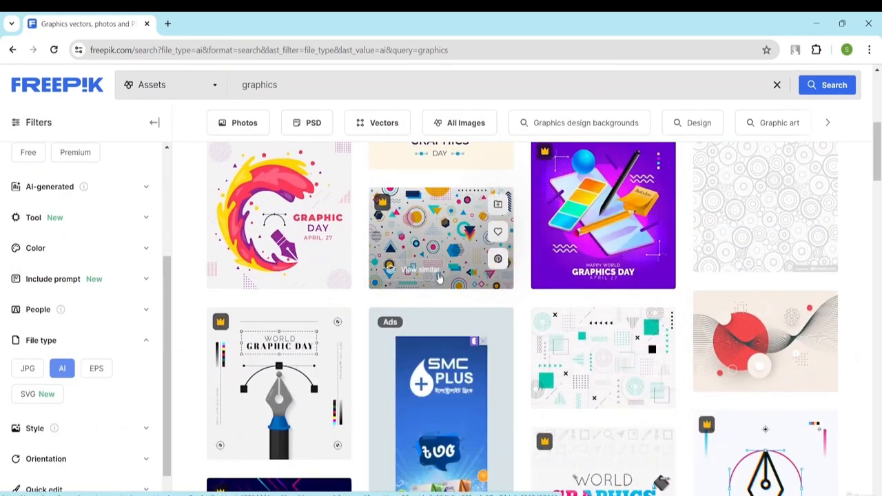
{"action": "scroll", "coordinate": [439, 277], "scroll_direction": "down", "scroll_amount": 5}
{"action": "scroll", "coordinate": [453, 316], "scroll_direction": "down", "scroll_amount": 4}
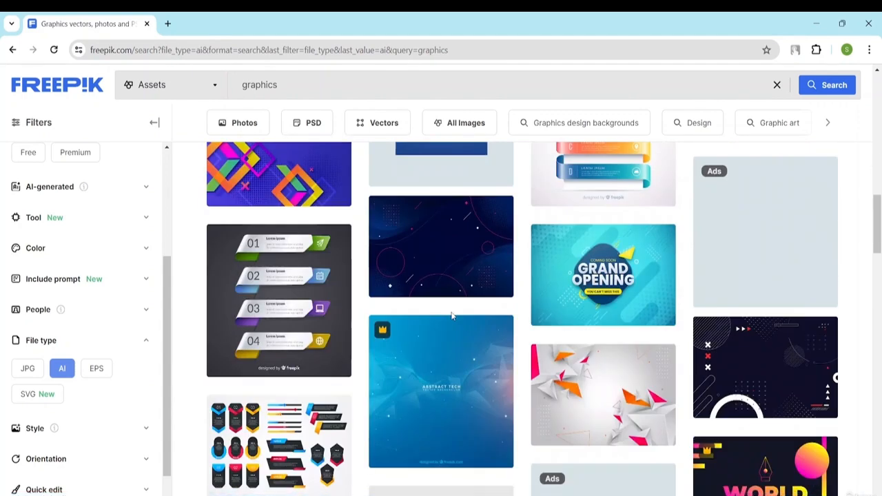
{"action": "scroll", "coordinate": [452, 316], "scroll_direction": "up", "scroll_amount": 5}
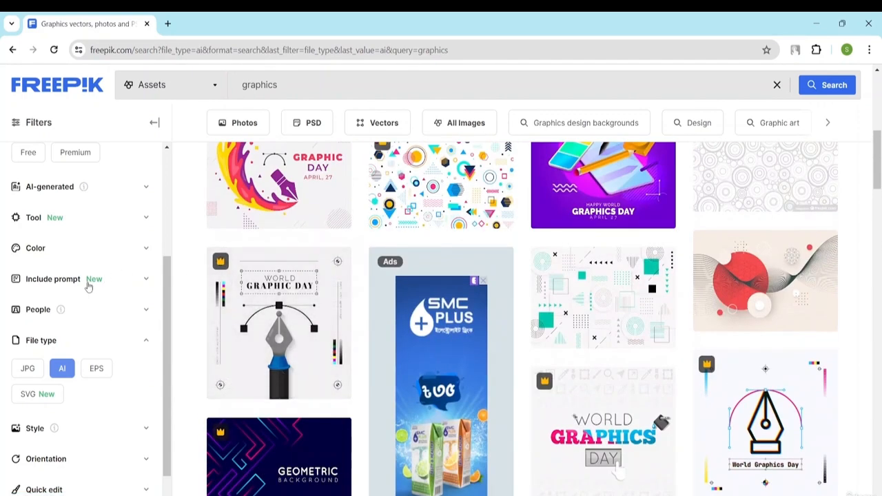
{"action": "scroll", "coordinate": [69, 282], "scroll_direction": "up", "scroll_amount": 3}
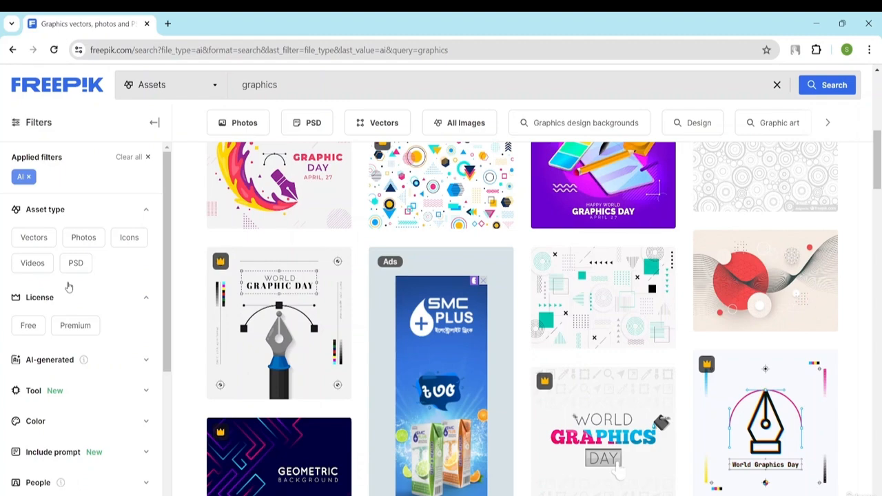
{"action": "left_click", "coordinate": [29, 327]}
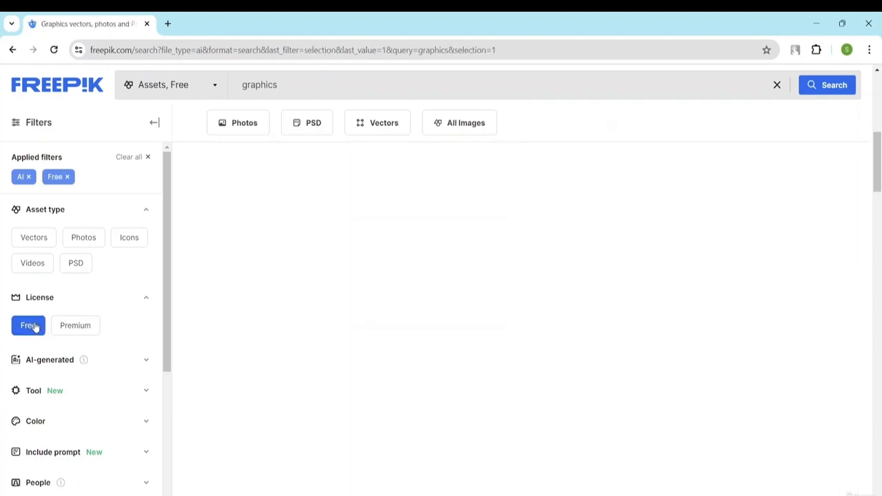
- Open the Flat world graphics day illustration from the results and download it for free in AI format
{"action": "scroll", "coordinate": [412, 303], "scroll_direction": "down", "scroll_amount": 10}
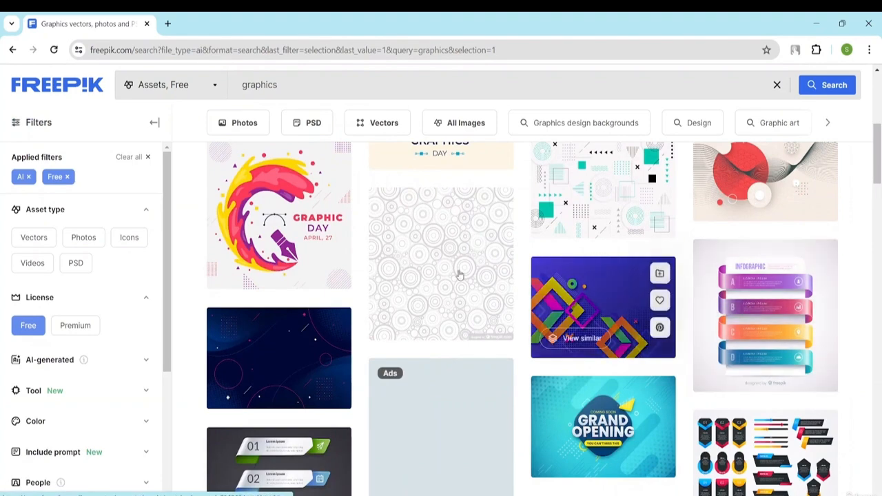
{"action": "left_click", "coordinate": [282, 232]}
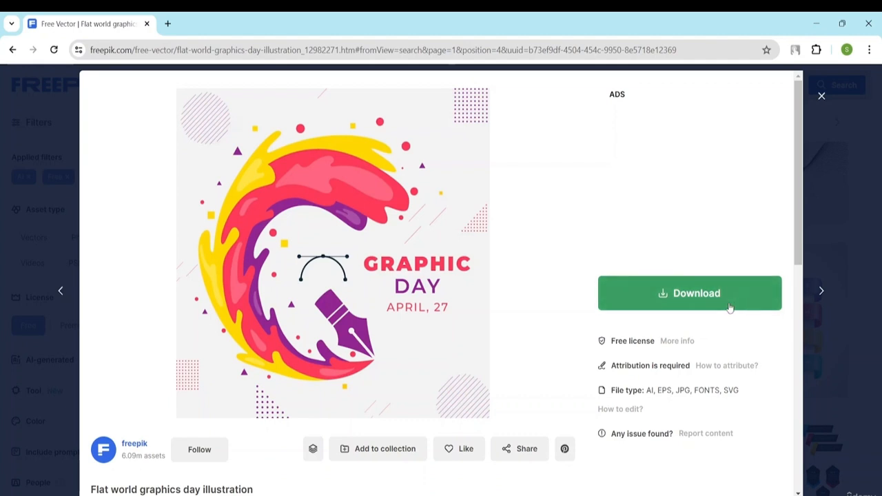
{"action": "left_click", "coordinate": [687, 304]}
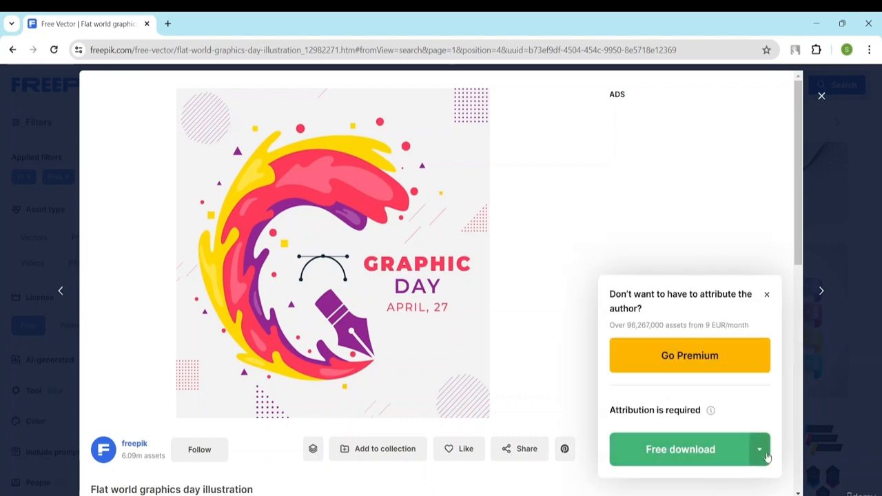
{"action": "scroll", "coordinate": [767, 457], "scroll_direction": "down", "scroll_amount": 4}
{"action": "left_click", "coordinate": [760, 156]}
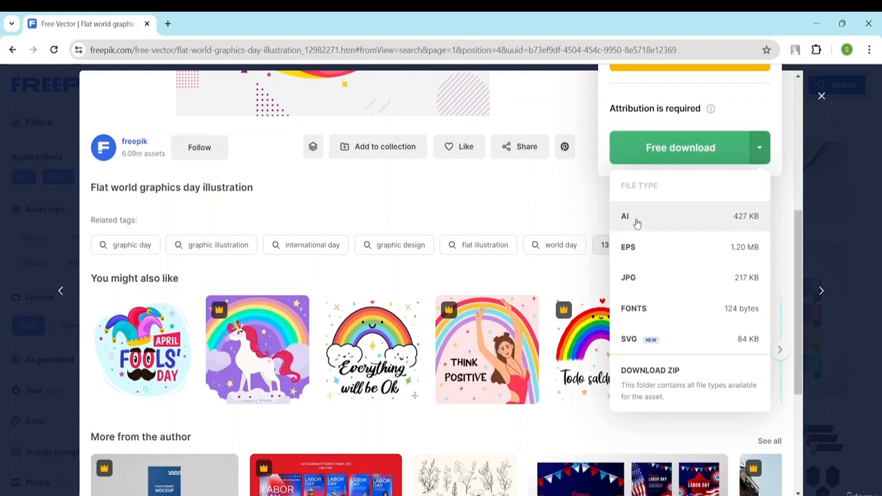
{"action": "left_click", "coordinate": [660, 222]}
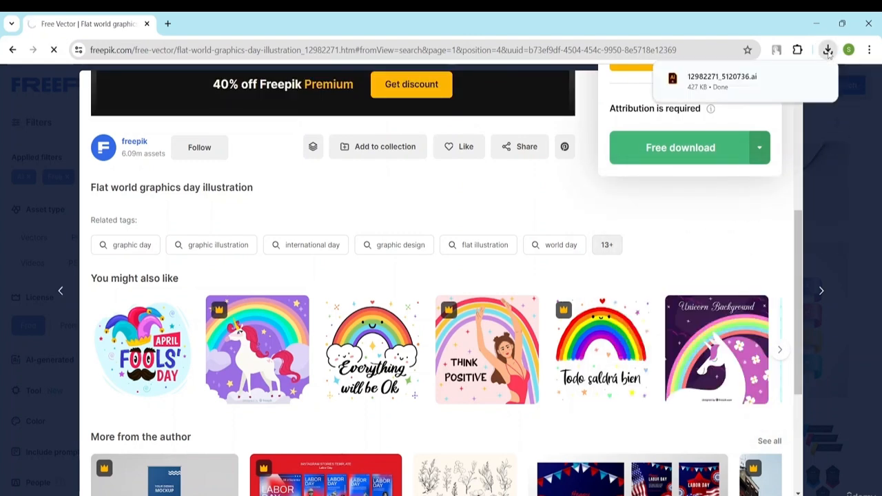
{"action": "left_click", "coordinate": [809, 186]}
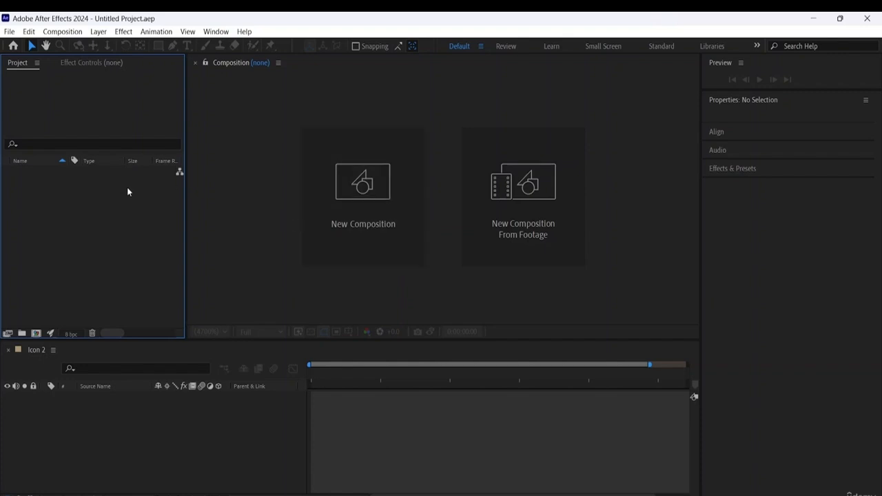
- In After Effects, create the 1920x1080, 25 fps, 15-second composition Comp 1 with a black background and set its viewer magnification to Fit
{"action": "right_click", "coordinate": [73, 192]}
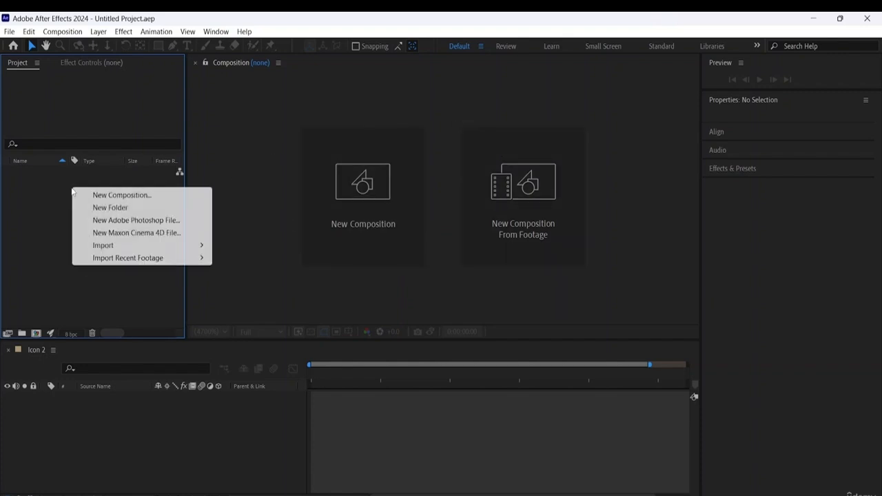
{"action": "left_click", "coordinate": [109, 195]}
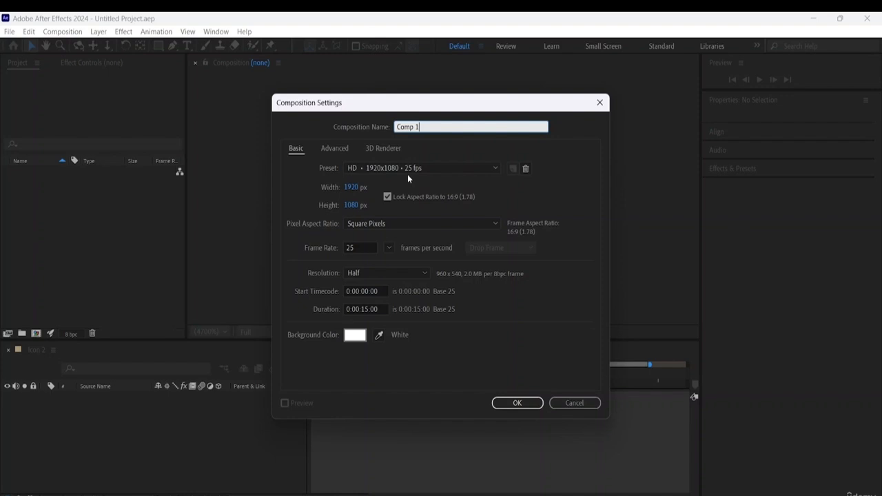
{"action": "left_click", "coordinate": [357, 337]}
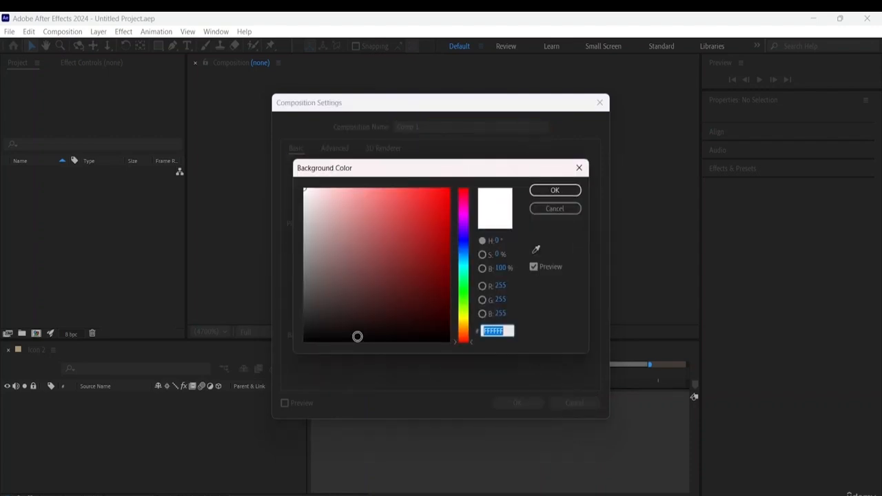
{"action": "left_click_drag", "start_coordinate": [359, 331], "coordinate": [328, 353]}
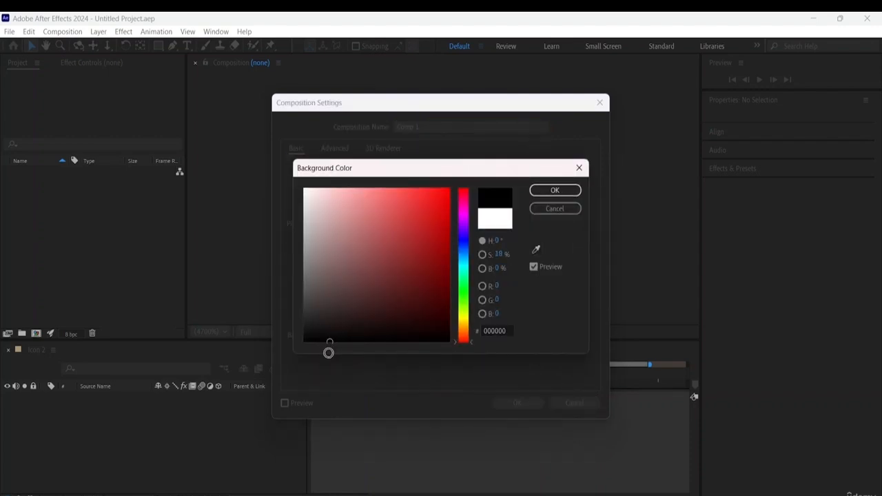
{"action": "left_click", "coordinate": [570, 191]}
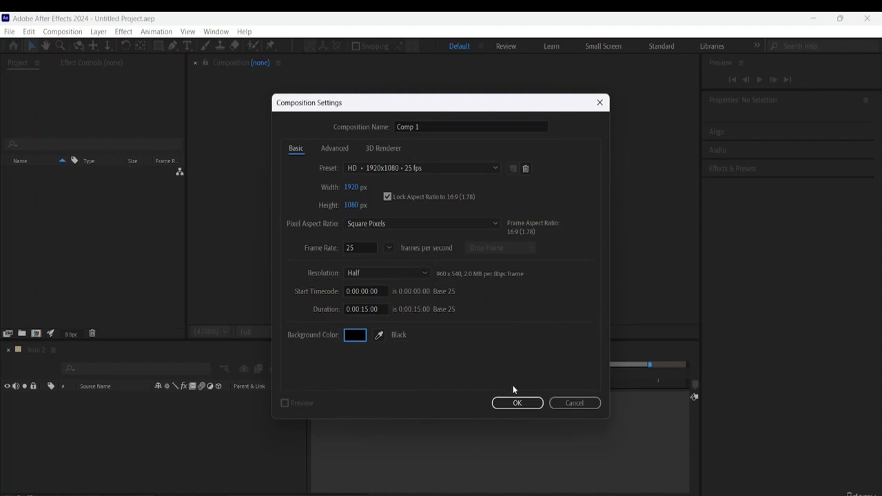
{"action": "left_click", "coordinate": [518, 403]}
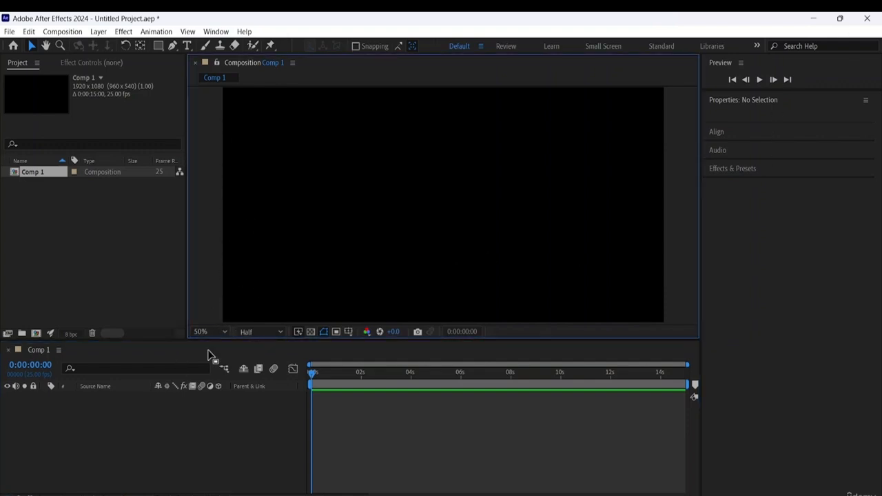
{"action": "left_click", "coordinate": [221, 334]}
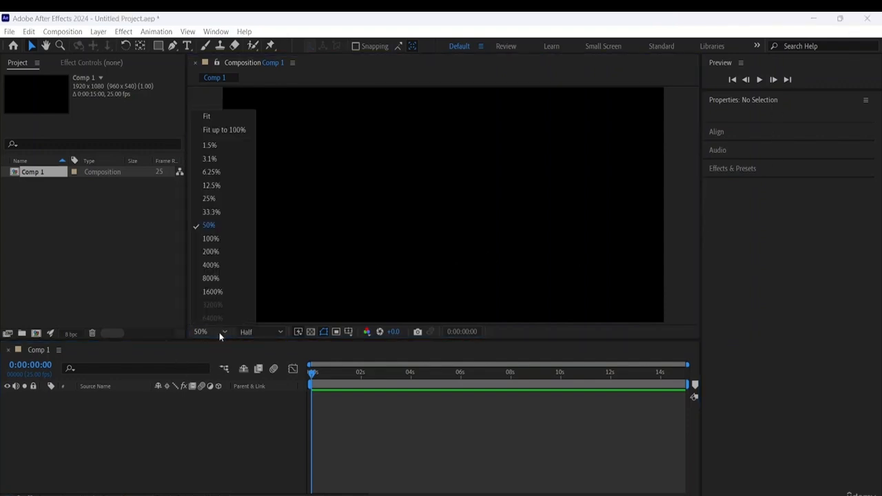
{"action": "left_click", "coordinate": [222, 113]}
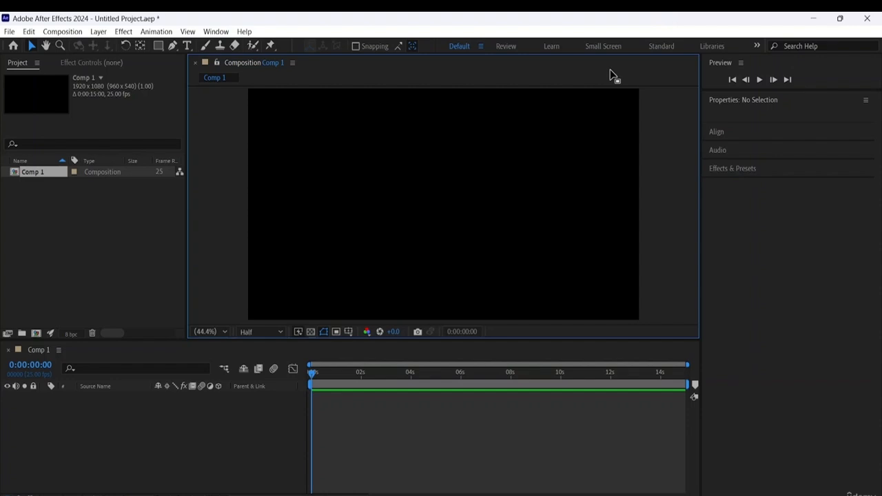
- Choose the Illustrator file Icon from the After Effects resource folder for import into the project
{"action": "right_click", "coordinate": [69, 202]}
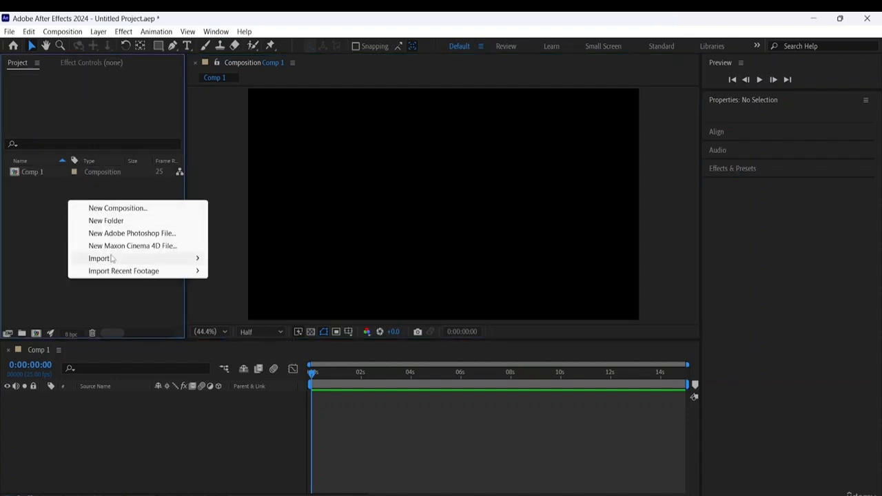
{"action": "mouse_move", "coordinate": [114, 259]}
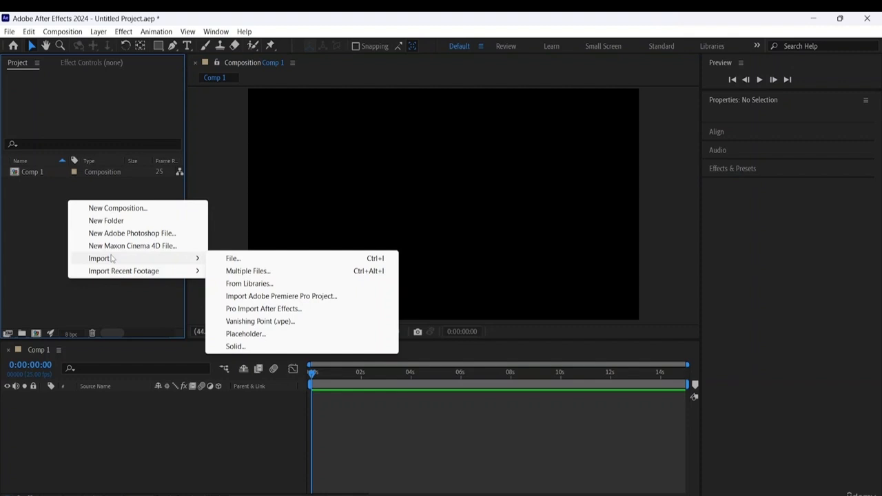
{"action": "left_click", "coordinate": [247, 262]}
{"action": "scroll", "coordinate": [278, 179], "scroll_direction": "down", "scroll_amount": 3}
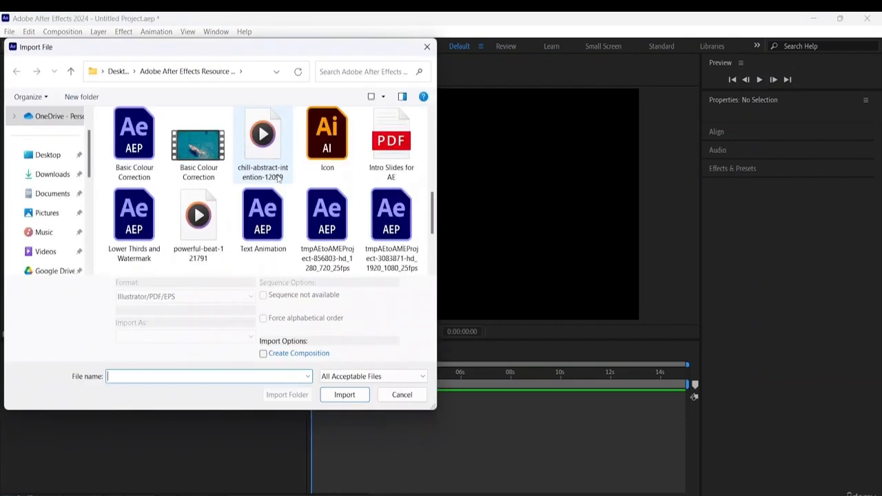
{"action": "left_click", "coordinate": [327, 151]}
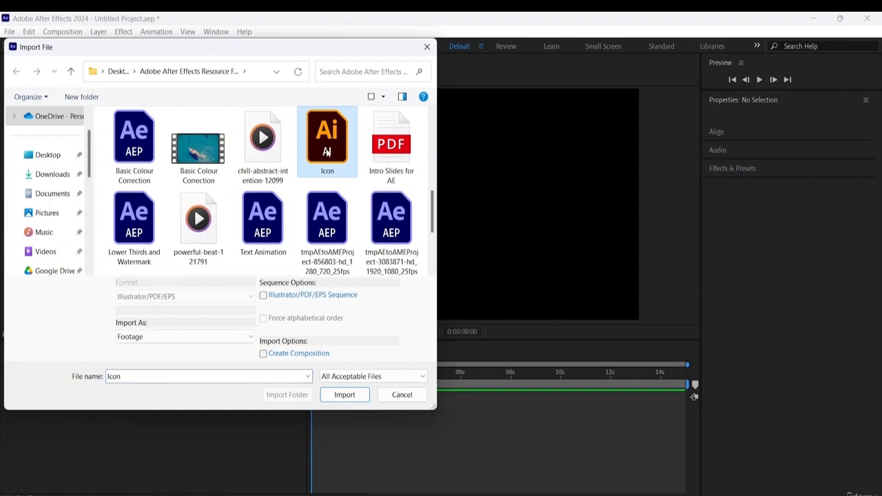
{"action": "left_click", "coordinate": [346, 395]}
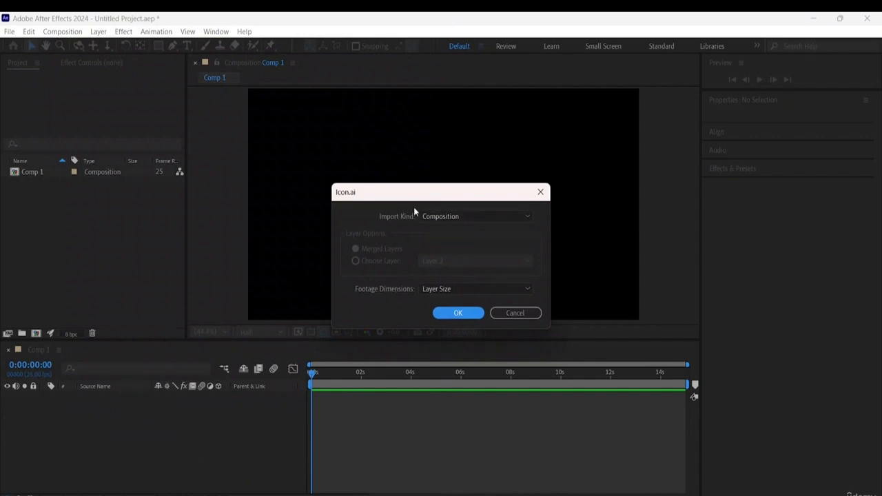
- Import Icon.ai with import kind Composition and footage dimensions Layer Size
{"action": "left_click", "coordinate": [449, 215]}
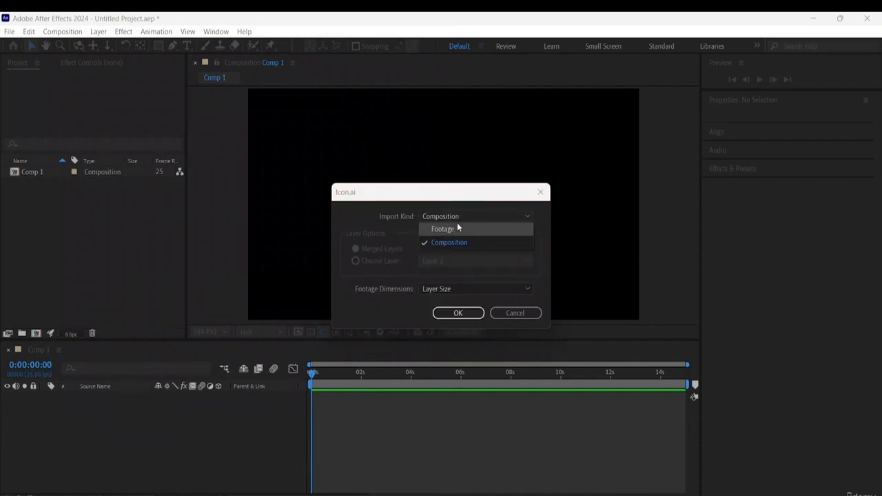
{"action": "left_click", "coordinate": [457, 224]}
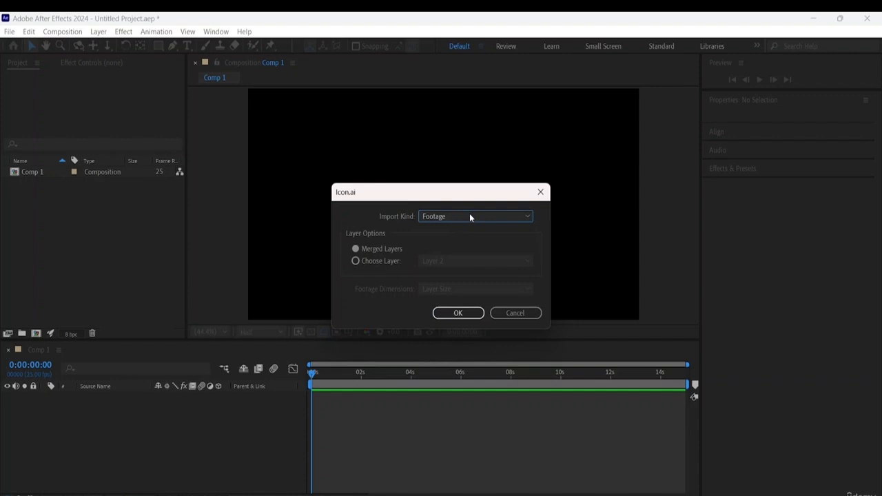
{"action": "left_click", "coordinate": [470, 215]}
{"action": "left_click", "coordinate": [446, 245]}
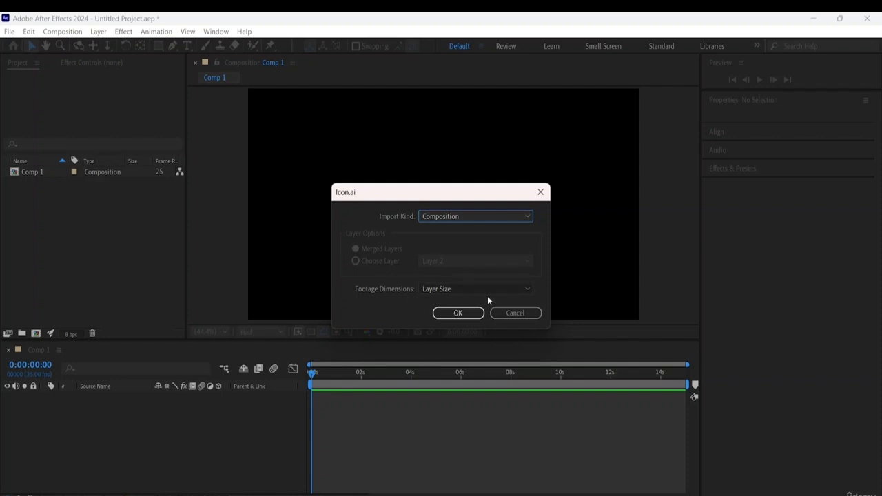
{"action": "left_click", "coordinate": [457, 313]}
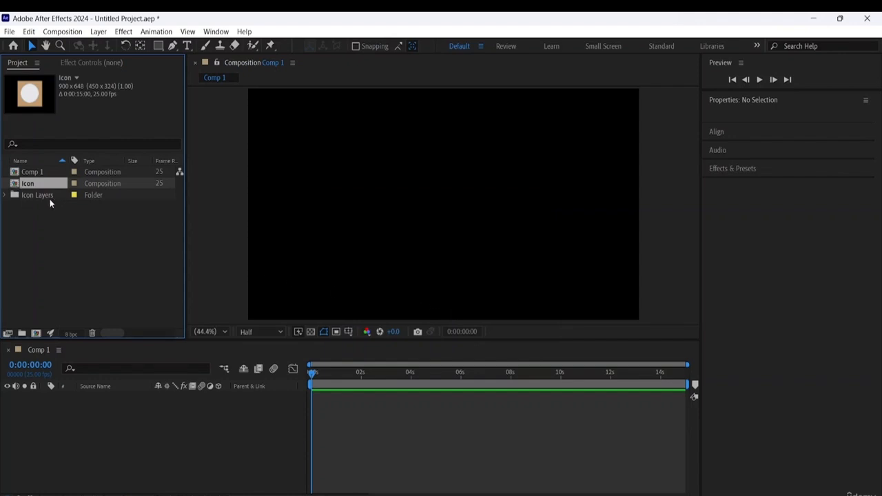
- Expand the Icon Layers folder and add Layer 1/Icon.ai and Layer 2/Icon.ai to Comp 1, with Layer 2 on top
{"action": "left_click", "coordinate": [34, 175]}
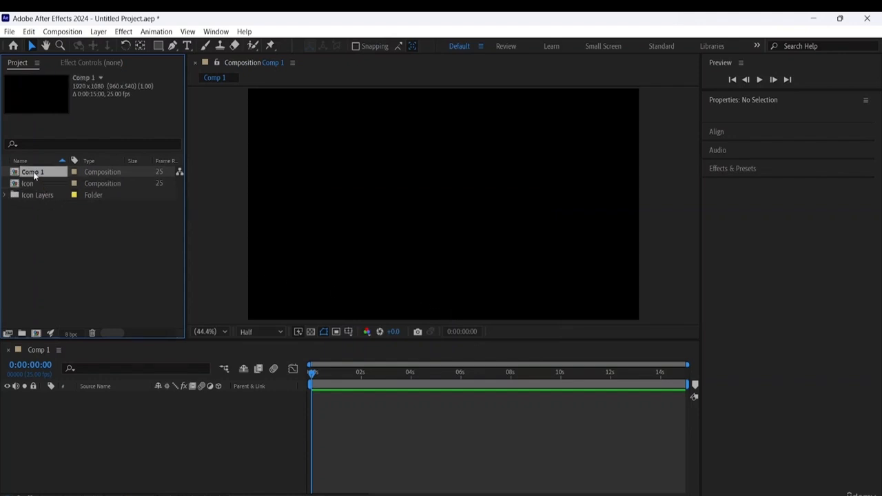
{"action": "left_click", "coordinate": [5, 195]}
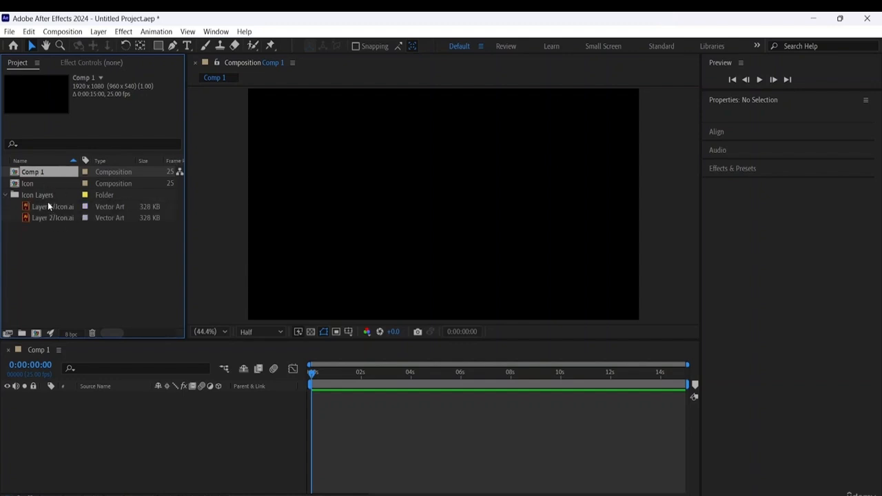
{"action": "left_click", "coordinate": [50, 207]}
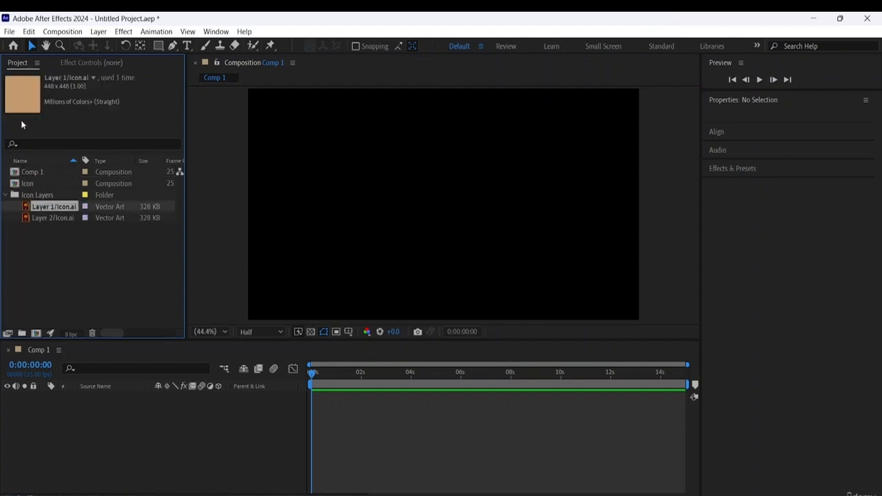
{"action": "left_click", "coordinate": [52, 216]}
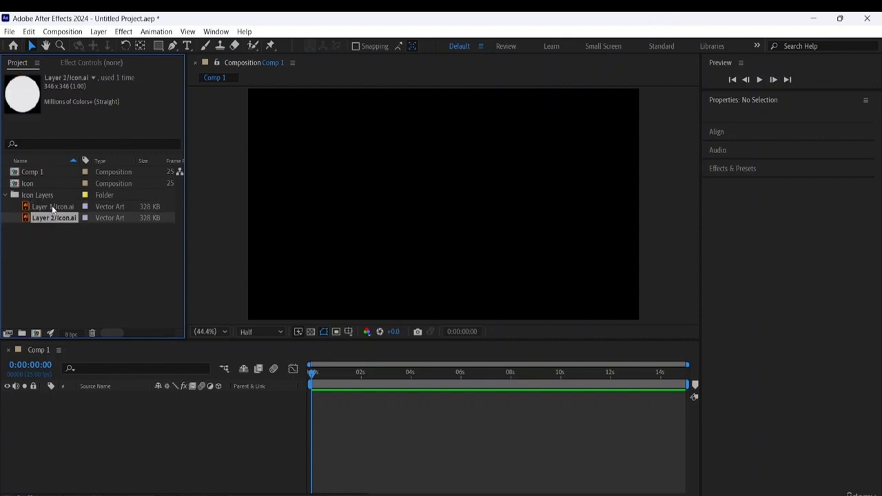
{"action": "left_click", "coordinate": [53, 209]}
{"action": "left_click_drag", "start_coordinate": [53, 208], "coordinate": [65, 399]}
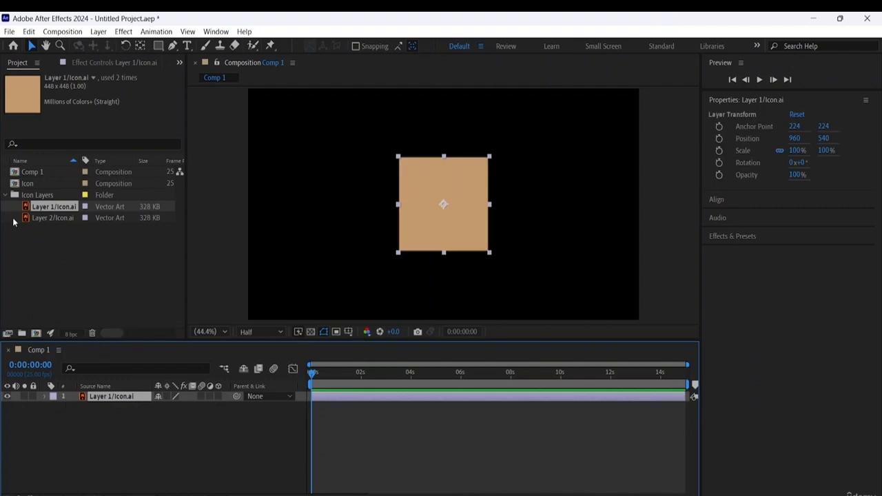
{"action": "left_click_drag", "start_coordinate": [50, 219], "coordinate": [104, 398]}
{"action": "left_click", "coordinate": [536, 214]}
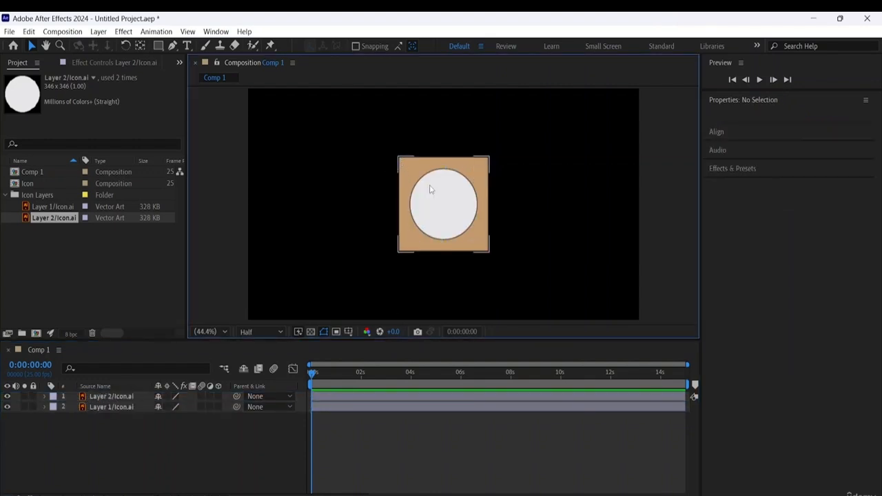
- Move the tan square to about 261, 795 near the frame's lower-left corner and centre the white circle on it at about 259, 802
{"action": "left_click", "coordinate": [446, 178]}
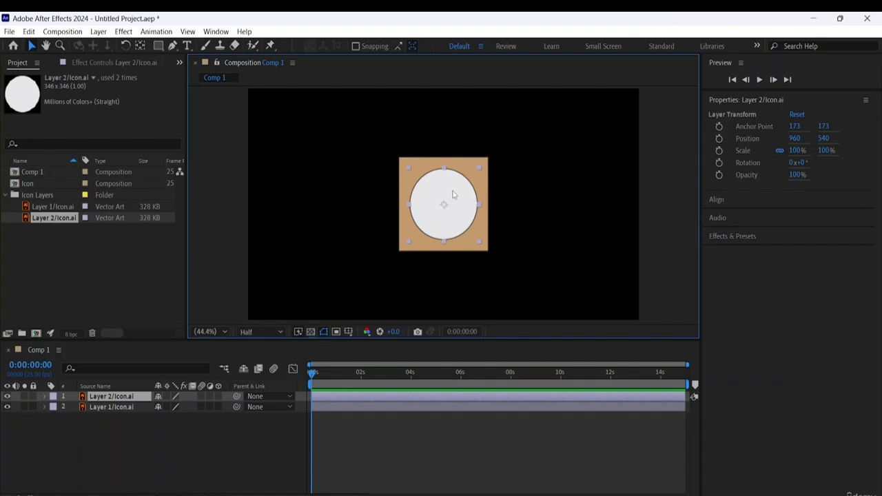
{"action": "left_click_drag", "start_coordinate": [403, 162], "coordinate": [259, 219]}
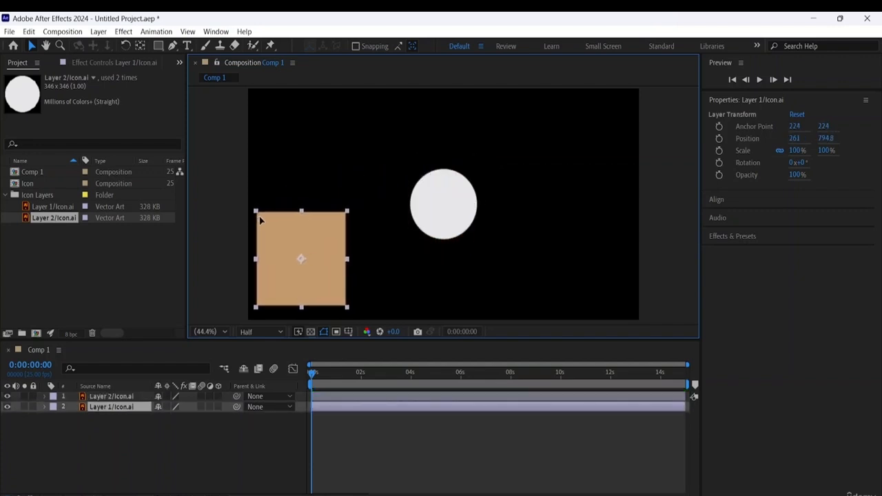
{"action": "left_click", "coordinate": [429, 193]}
{"action": "left_click_drag", "start_coordinate": [448, 204], "coordinate": [304, 262]}
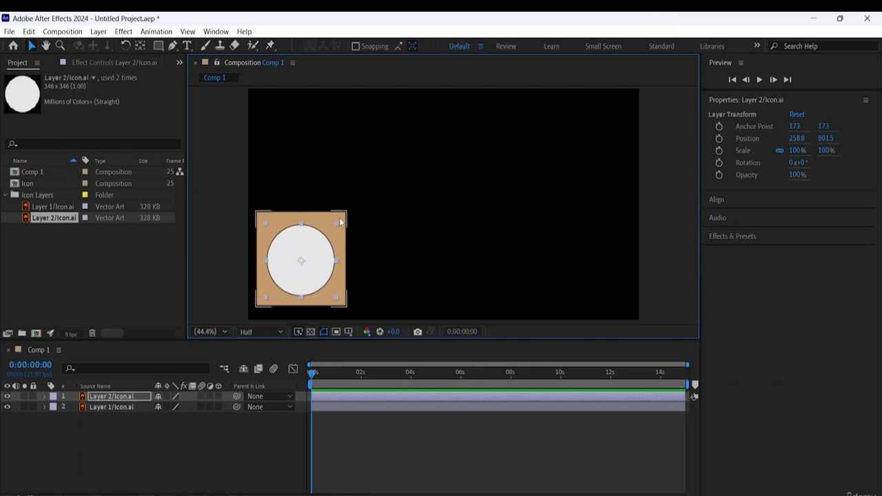
{"action": "left_click", "coordinate": [155, 439]}
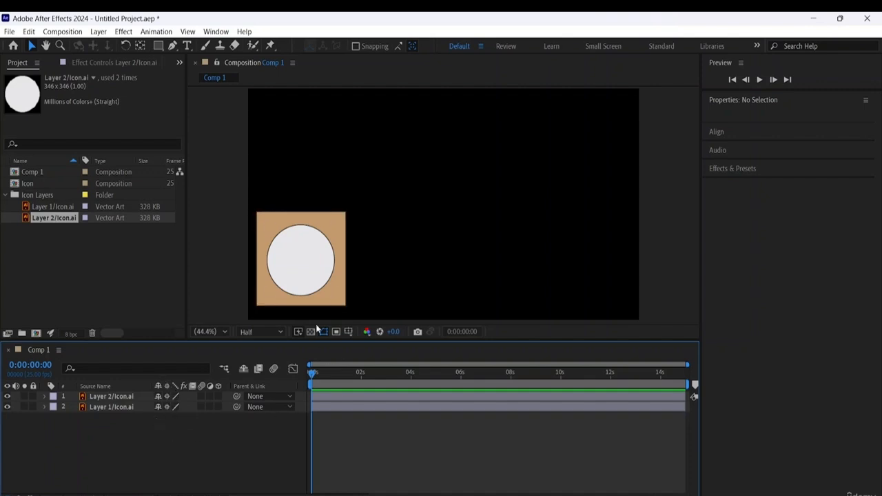
- Pre-compose the square and circle layers together into a new composition named Icon, moving all attributes into it
{"action": "left_click", "coordinate": [114, 396]}
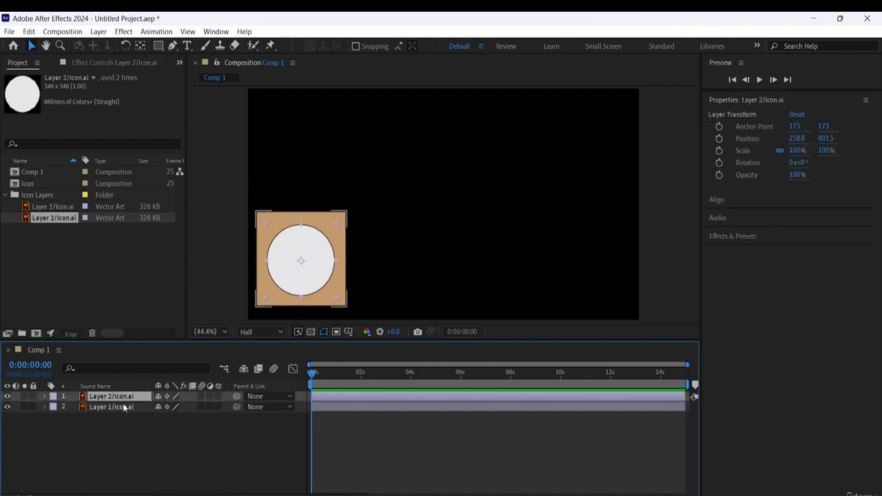
{"action": "left_click", "coordinate": [100, 407], "text": "shift"}
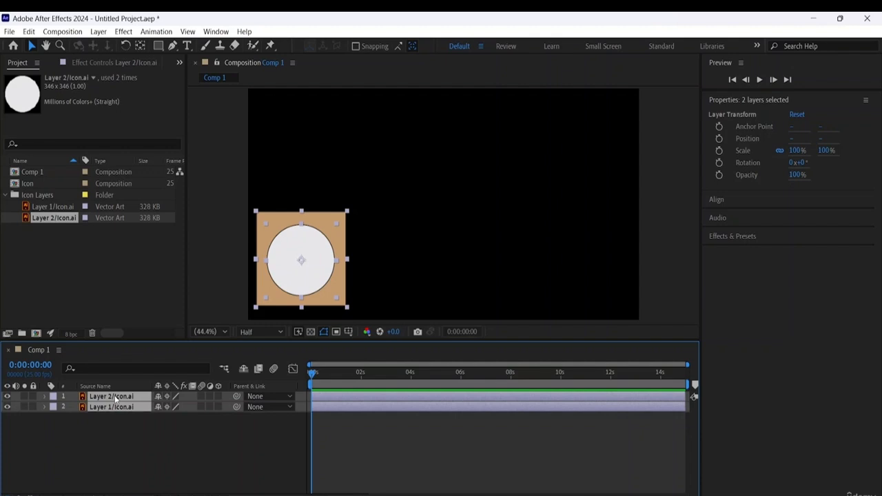
{"action": "right_click", "coordinate": [116, 399]}
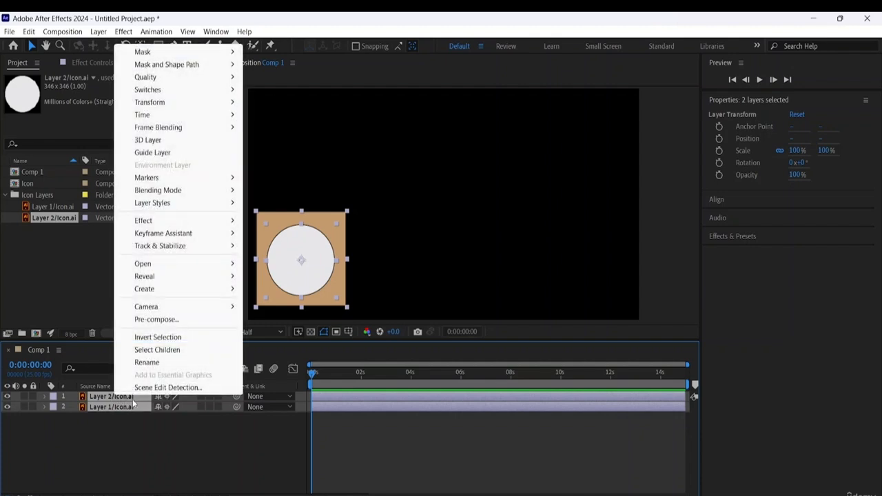
{"action": "left_click", "coordinate": [154, 321]}
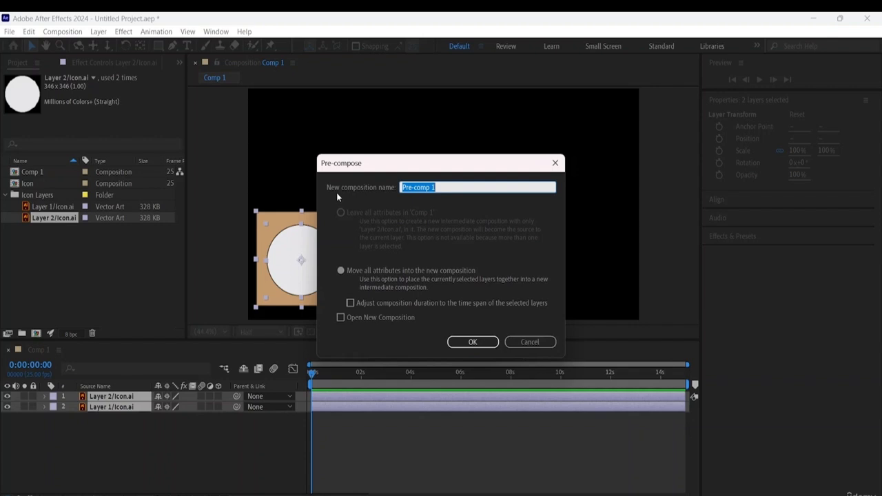
{"action": "left_click", "coordinate": [445, 188]}
{"action": "key", "text": "BackSpace"}
{"action": "key", "text": "BackSpace"}
{"action": "key", "text": "BackSpace"}
{"action": "key", "text": "BackSpace"}
{"action": "key", "text": "BackSpace"}
{"action": "key", "text": "BackSpace"}
{"action": "key", "text": "BackSpace"}
{"action": "key", "text": "BackSpace"}
{"action": "key", "text": "BackSpace"}
{"action": "type", "text": "Icon"}
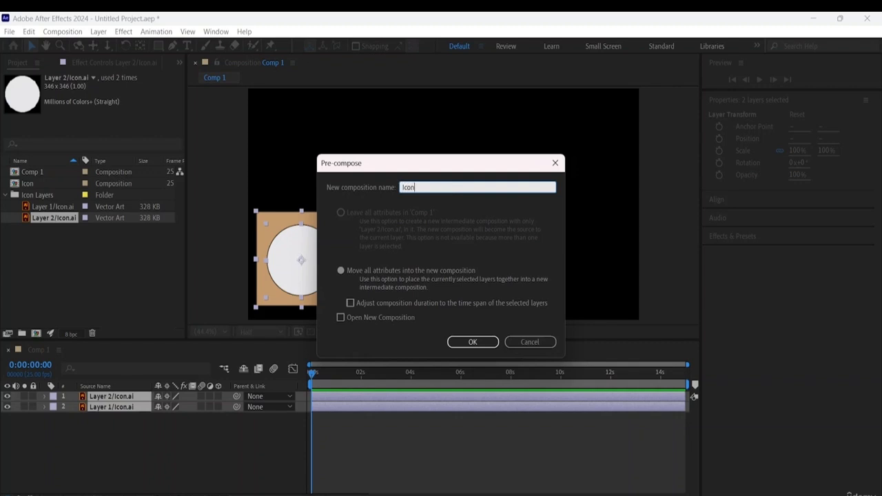
{"action": "left_click", "coordinate": [473, 343]}
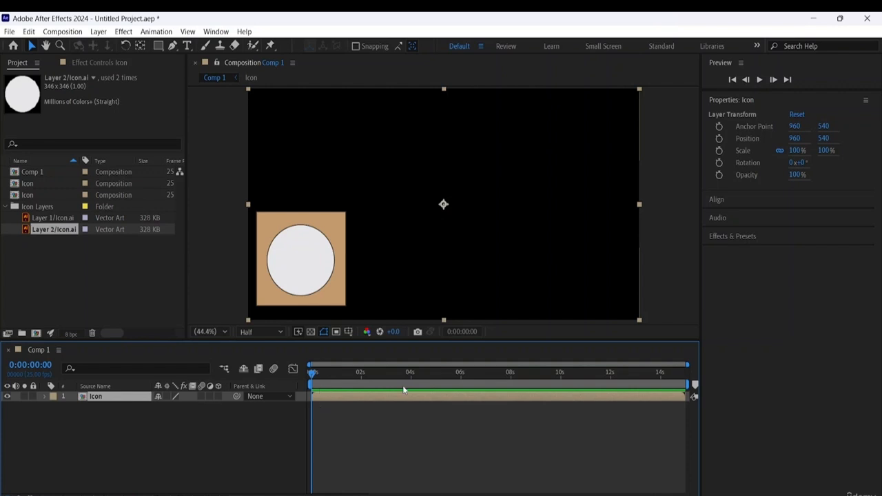
- Open the Icon pre-composition to inspect its two layers, return to Comp 1 and close the Icon timeline
{"action": "double_click", "coordinate": [351, 395]}
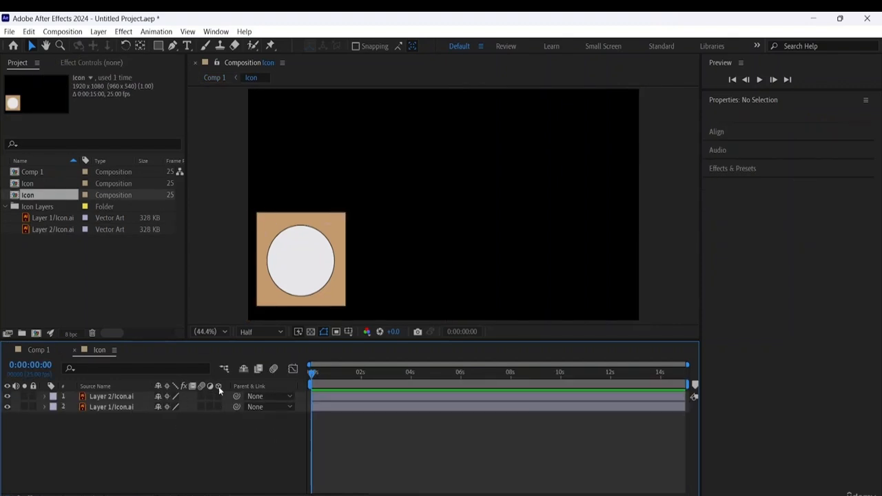
{"action": "left_click", "coordinate": [365, 392]}
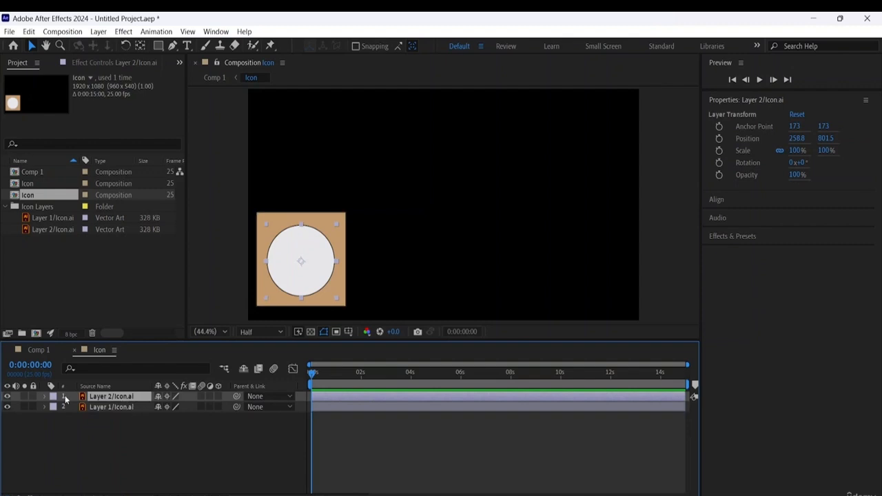
{"action": "left_click", "coordinate": [360, 409]}
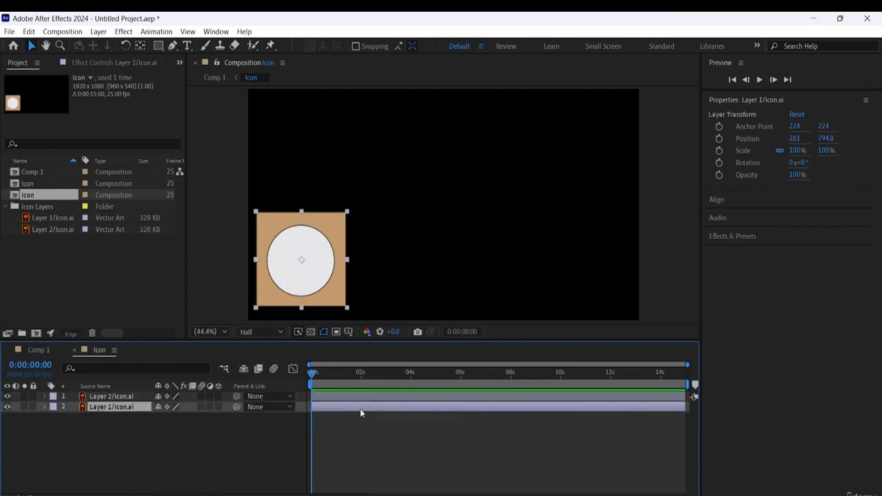
{"action": "left_click", "coordinate": [100, 397]}
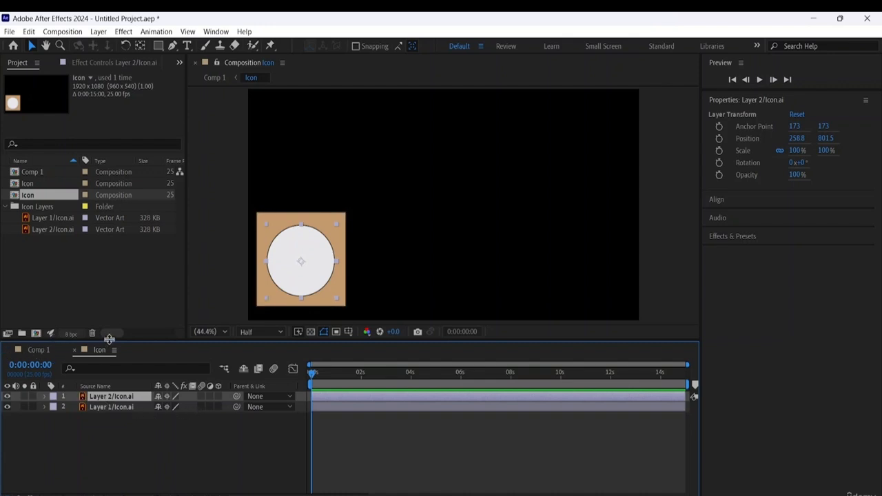
{"action": "left_click", "coordinate": [40, 351]}
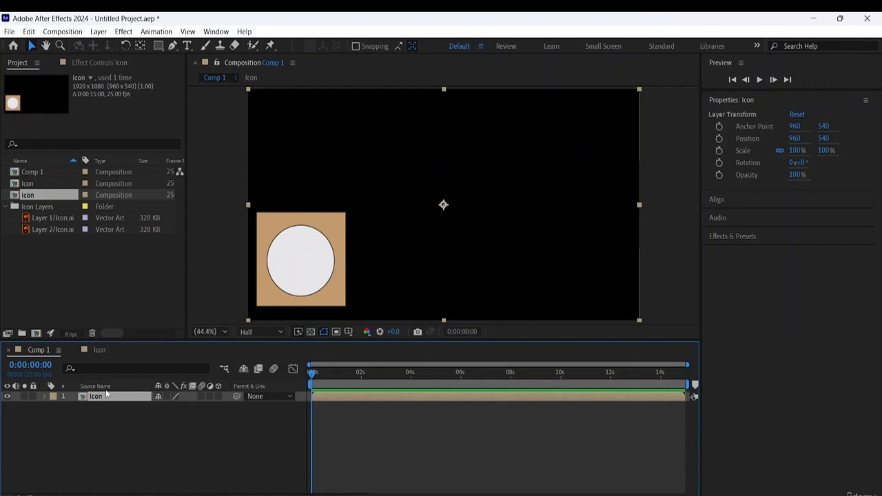
{"action": "left_click", "coordinate": [74, 349]}
- Rotate the Icon pre-comp layer in Comp 1 to about -32.3° and move it up to position about 797, 141
{"action": "left_click", "coordinate": [339, 248]}
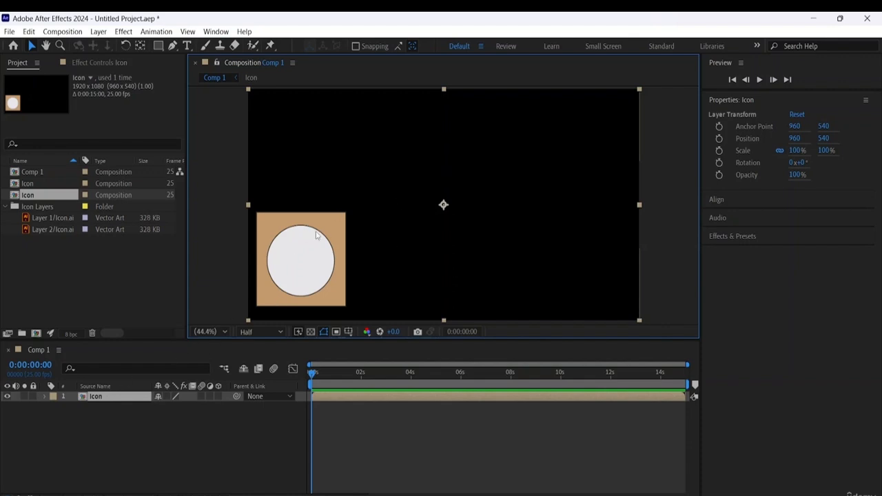
{"action": "left_click", "coordinate": [197, 447]}
{"action": "left_click", "coordinate": [312, 274]}
{"action": "left_click", "coordinate": [126, 47]}
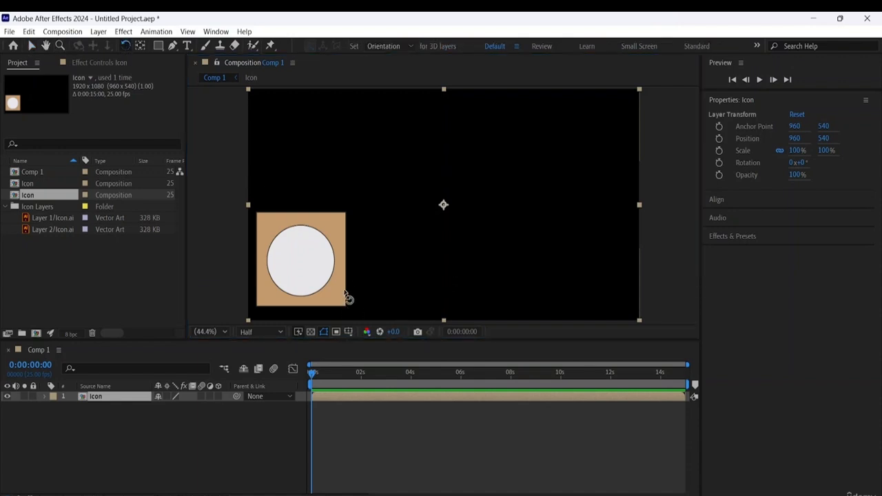
{"action": "left_click_drag", "start_coordinate": [347, 297], "coordinate": [437, 246]}
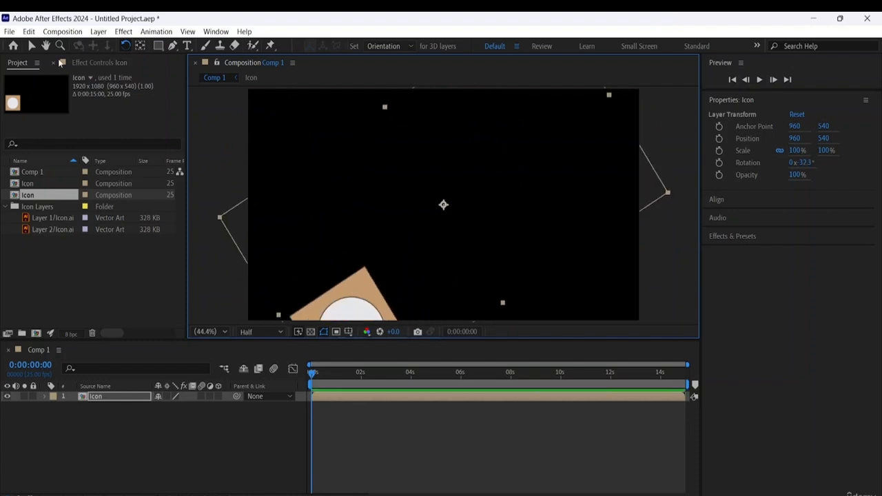
{"action": "left_click", "coordinate": [31, 45]}
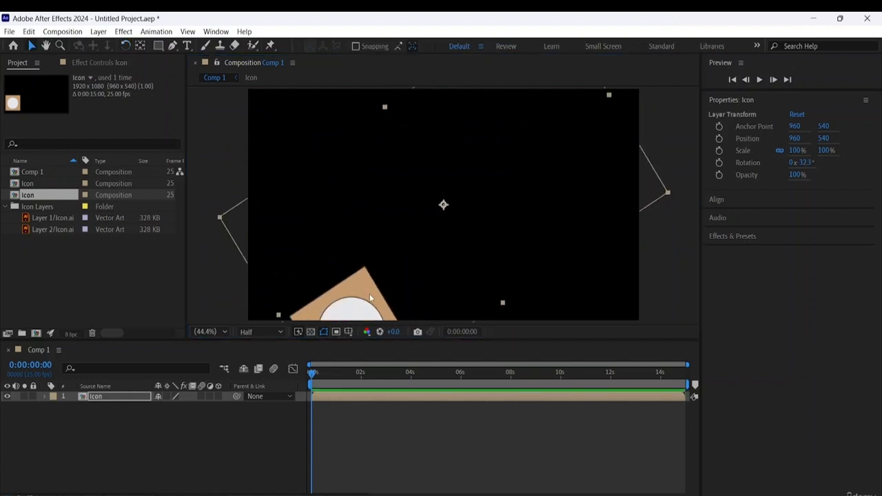
{"action": "left_click_drag", "start_coordinate": [369, 293], "coordinate": [333, 212]}
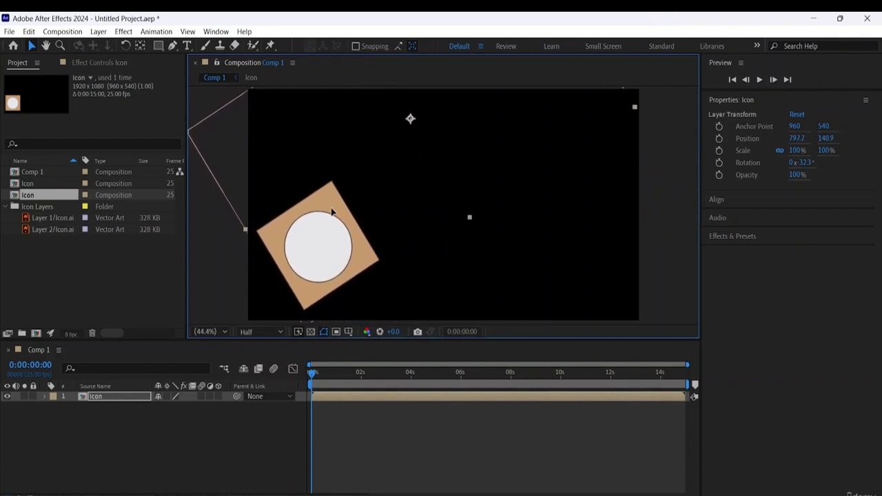
- Reveal the Icon layer's transform properties, scale it to 33% and move it down to about 319.7, 706.8
{"action": "left_click", "coordinate": [43, 397]}
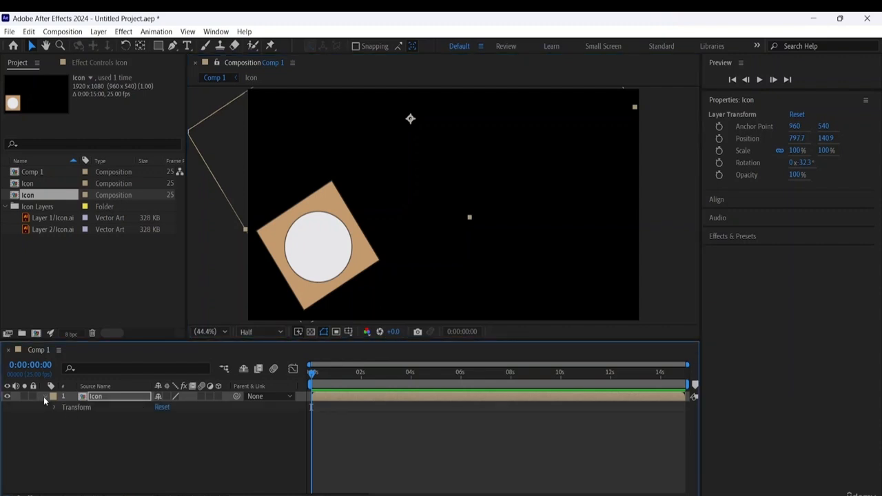
{"action": "left_click", "coordinate": [53, 408]}
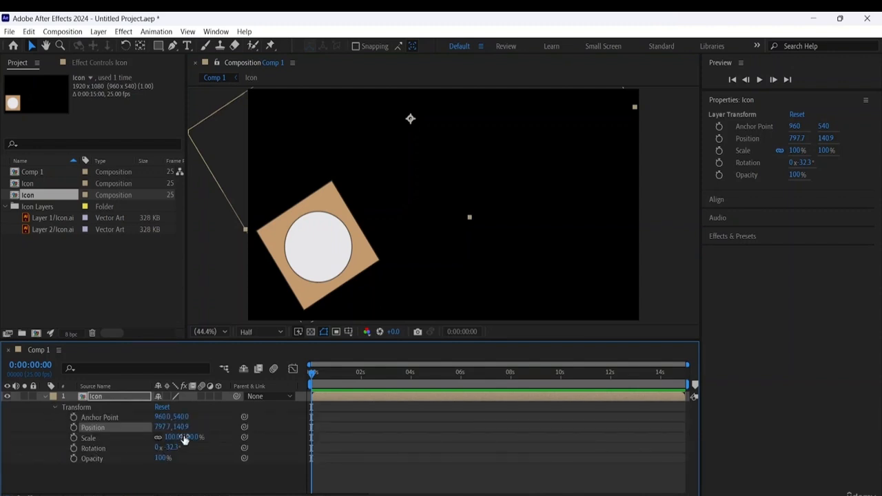
{"action": "left_click_drag", "start_coordinate": [184, 437], "coordinate": [150, 429]}
{"action": "left_click_drag", "start_coordinate": [381, 161], "coordinate": [282, 282]}
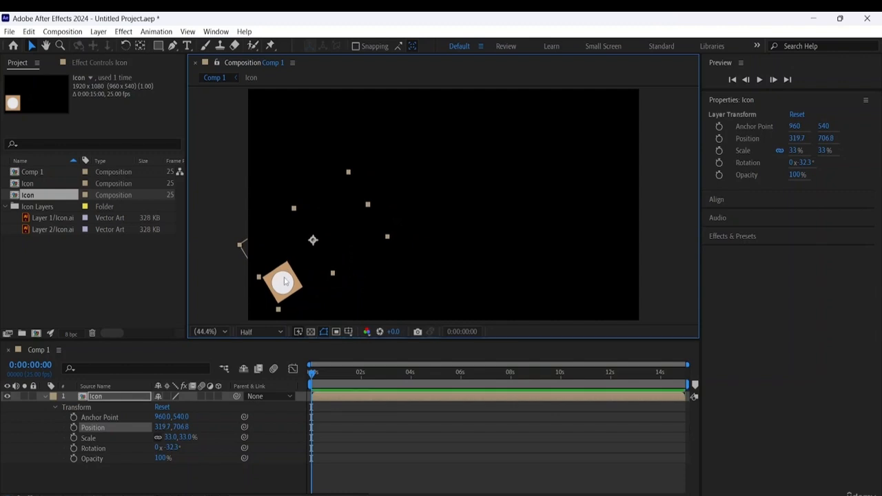
- Start keyframing the Icon's Scale at 33% and Position at about 319.7, 709.1 at 0:00:00:00
{"action": "left_click", "coordinate": [74, 437]}
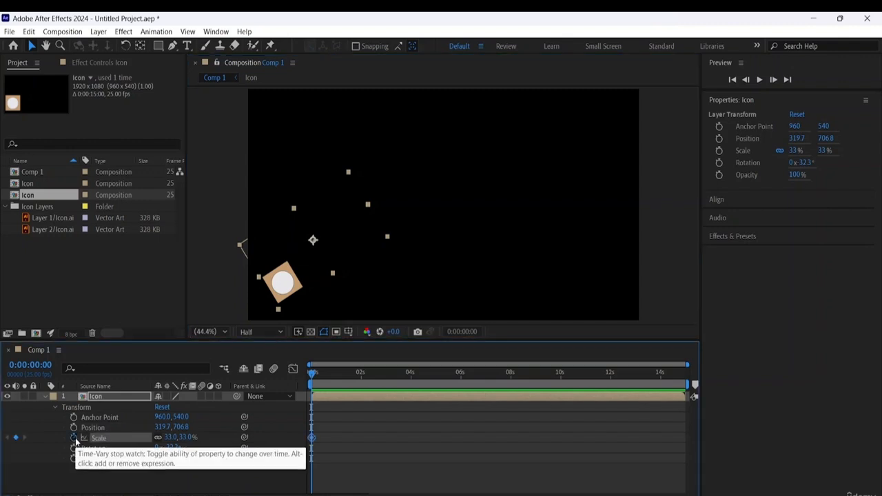
{"action": "left_click", "coordinate": [312, 374]}
{"action": "left_click_drag", "start_coordinate": [312, 375], "coordinate": [361, 389]}
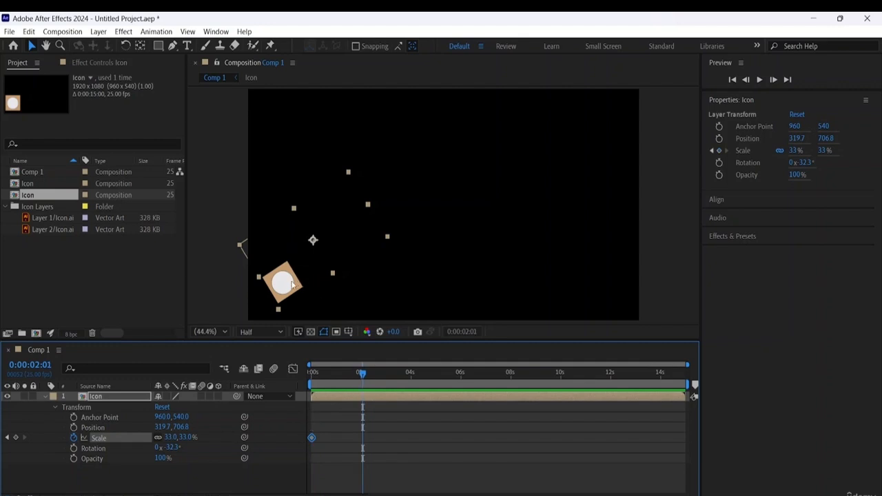
{"action": "mouse_move", "coordinate": [292, 285]}
{"action": "left_mouse_down"}
{"action": "mouse_move", "coordinate": [358, 255]}
{"action": "mouse_move", "coordinate": [304, 267]}
{"action": "mouse_move", "coordinate": [292, 285]}
{"action": "left_mouse_up"}
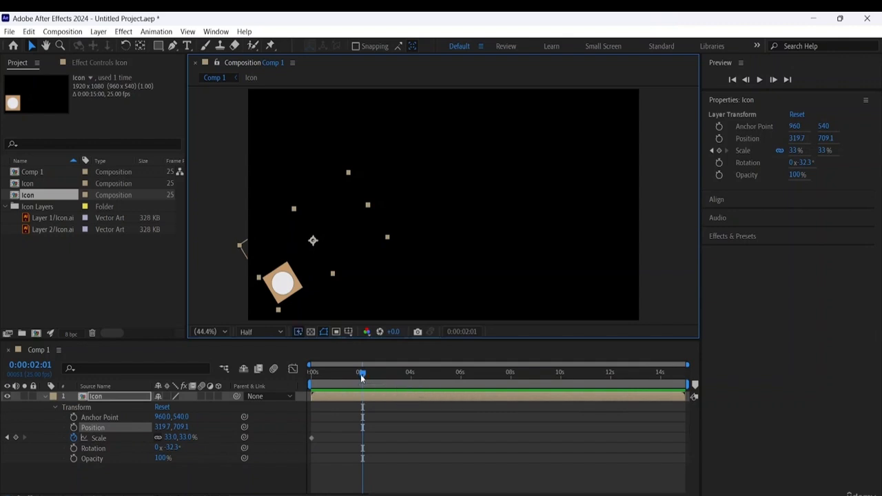
{"action": "left_click_drag", "start_coordinate": [361, 374], "coordinate": [241, 374]}
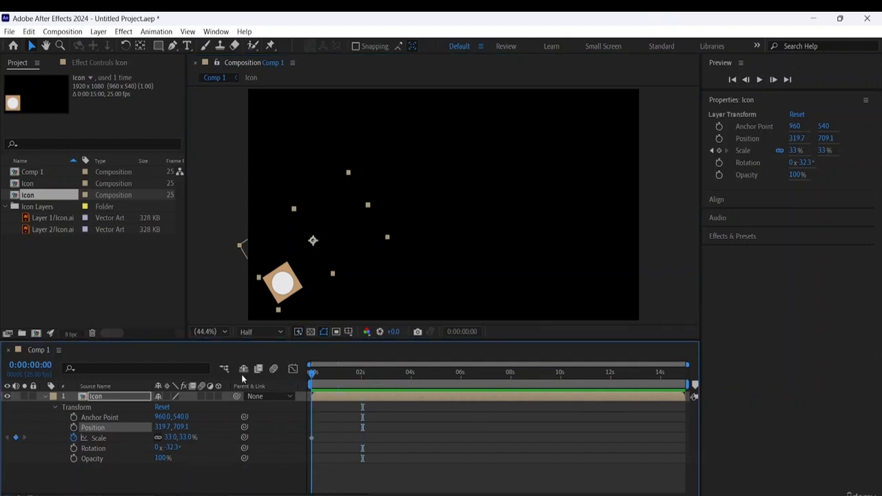
{"action": "left_click", "coordinate": [74, 428]}
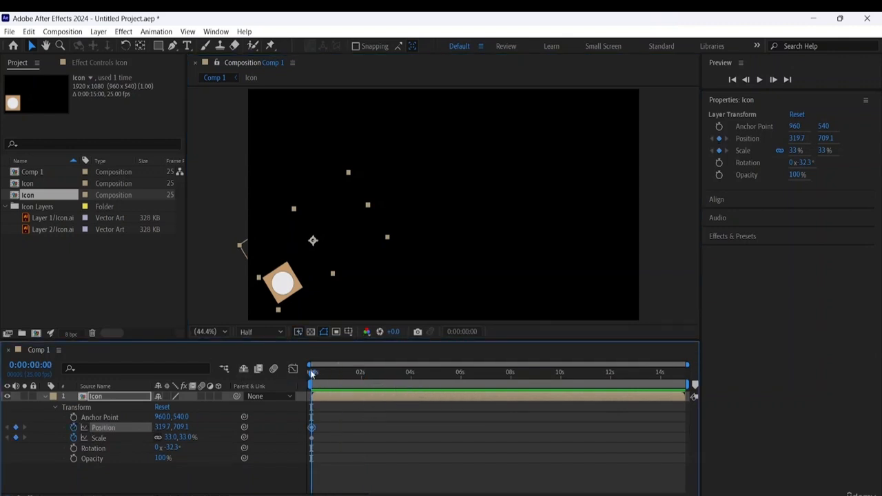
- At 0:00:02:00, keyframe the Icon at 116% scale and position about 2040, -273.9, placing it near the frame's upper-right corner
{"action": "left_click_drag", "start_coordinate": [313, 374], "coordinate": [362, 375]}
{"action": "left_click", "coordinate": [289, 288]}
{"action": "left_click_drag", "start_coordinate": [289, 289], "coordinate": [569, 146]}
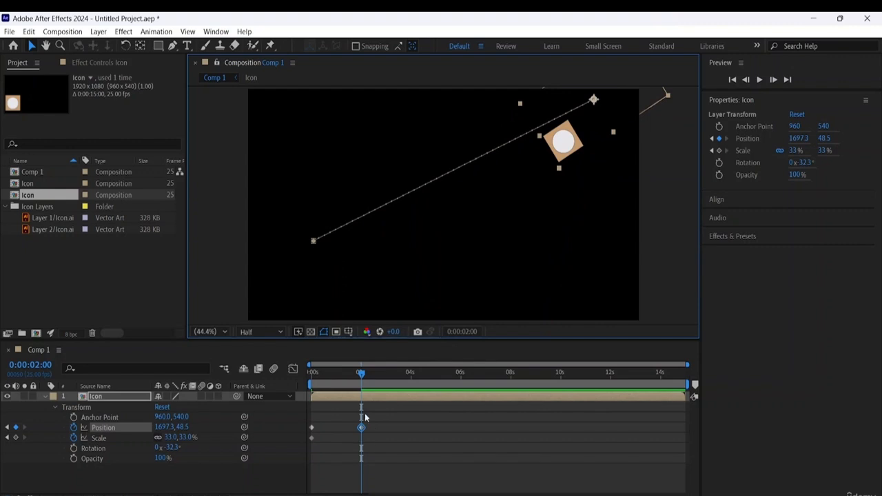
{"action": "left_click", "coordinate": [100, 444]}
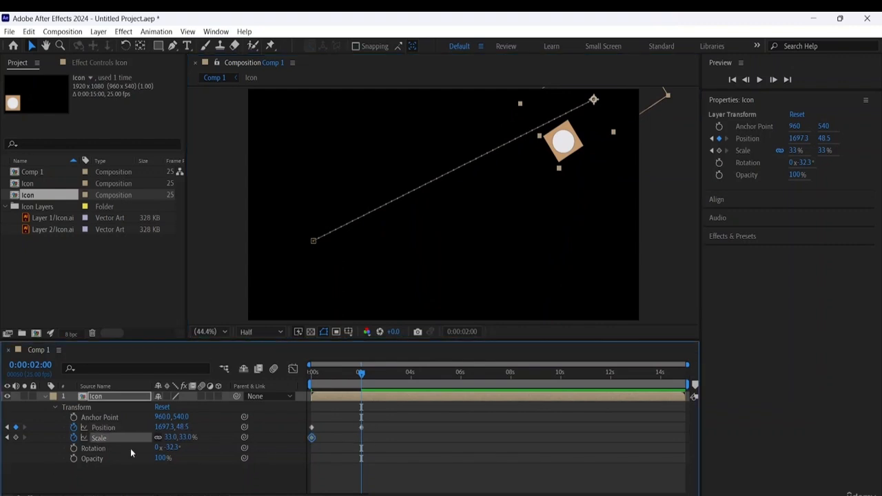
{"action": "left_click_drag", "start_coordinate": [173, 437], "coordinate": [216, 432]}
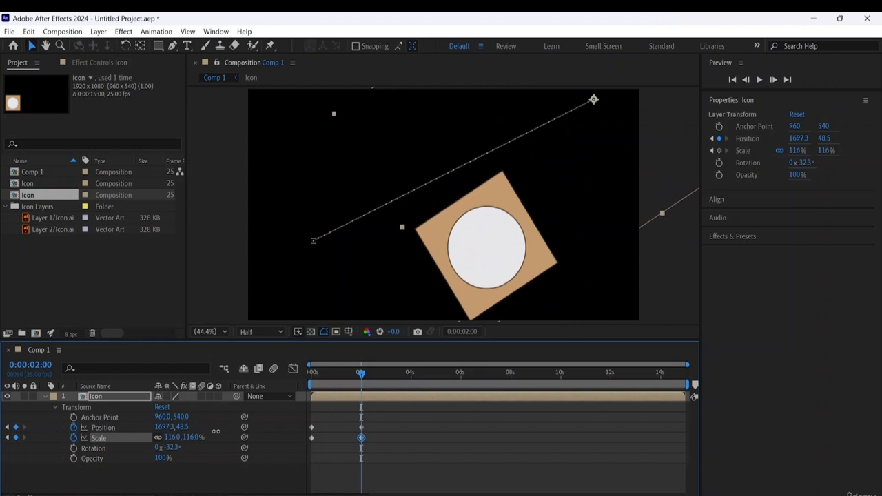
{"action": "left_click_drag", "start_coordinate": [486, 247], "coordinate": [552, 177]}
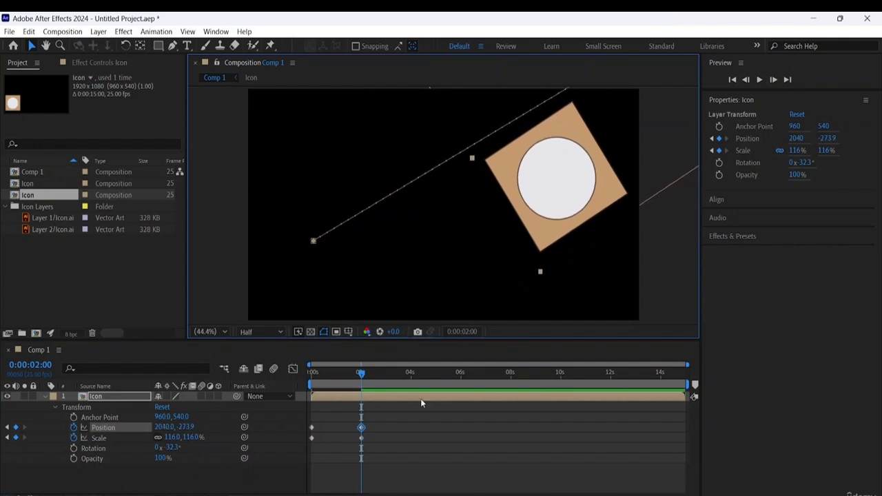
- Add a Scale keyframe holding the Icon's size at 0:00:04:02 and set its scale to 45% at 0:00:05:02
{"action": "left_click_drag", "start_coordinate": [359, 373], "coordinate": [411, 374]}
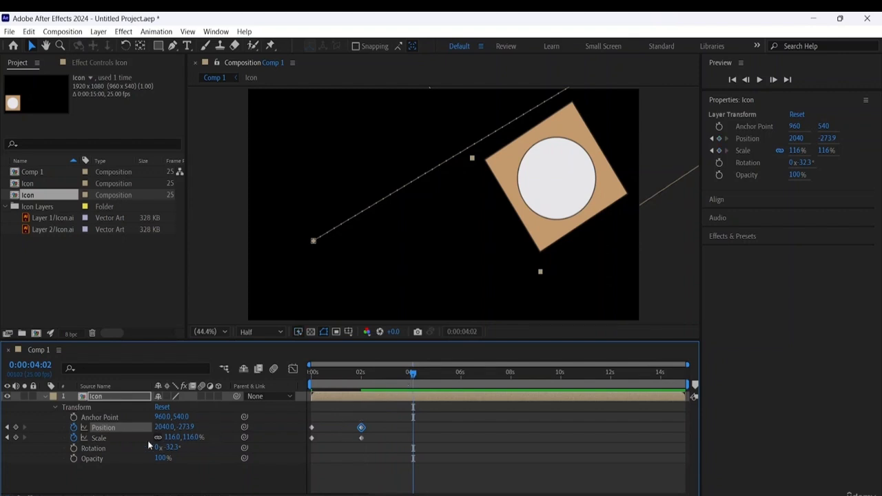
{"action": "left_click", "coordinate": [16, 437]}
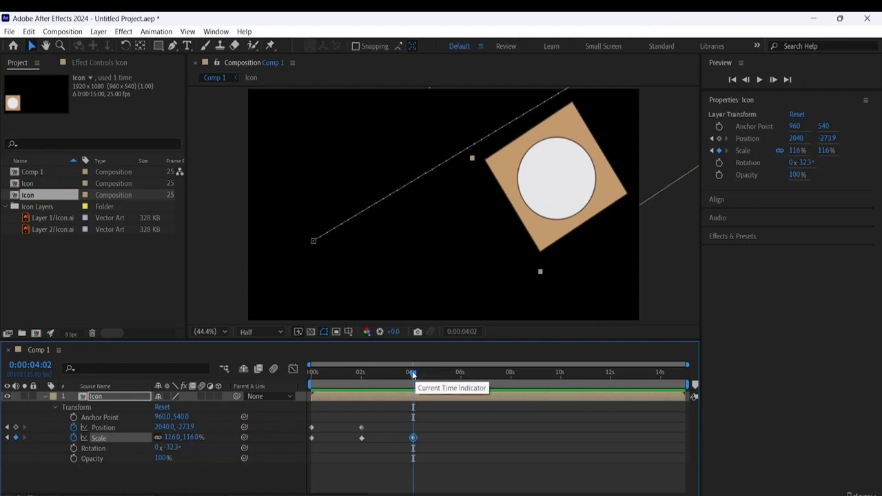
{"action": "left_click_drag", "start_coordinate": [412, 373], "coordinate": [439, 378]}
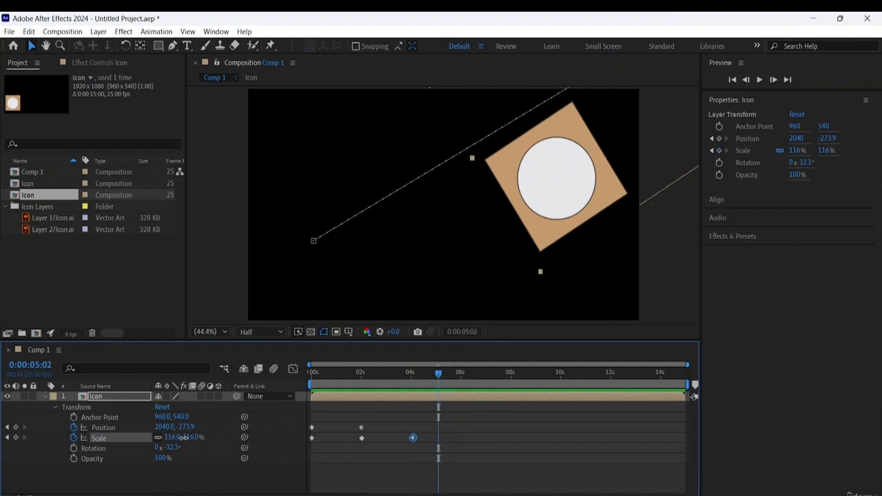
{"action": "left_click_drag", "start_coordinate": [183, 437], "coordinate": [136, 430]}
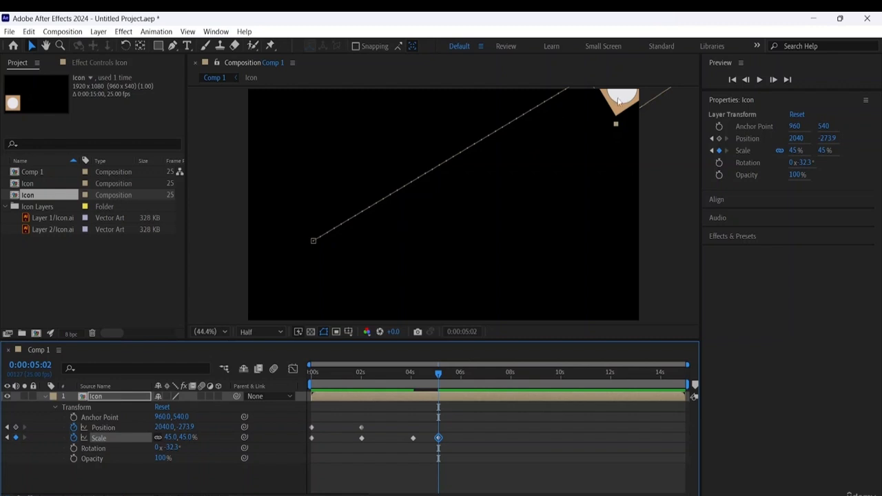
- Keyframe the Icon's position at about 1483.1, 612.2 at 0:00:05:02 and about 452.7, 25.9 at 0:00:06:01
{"action": "left_click_drag", "start_coordinate": [619, 101], "coordinate": [502, 295]}
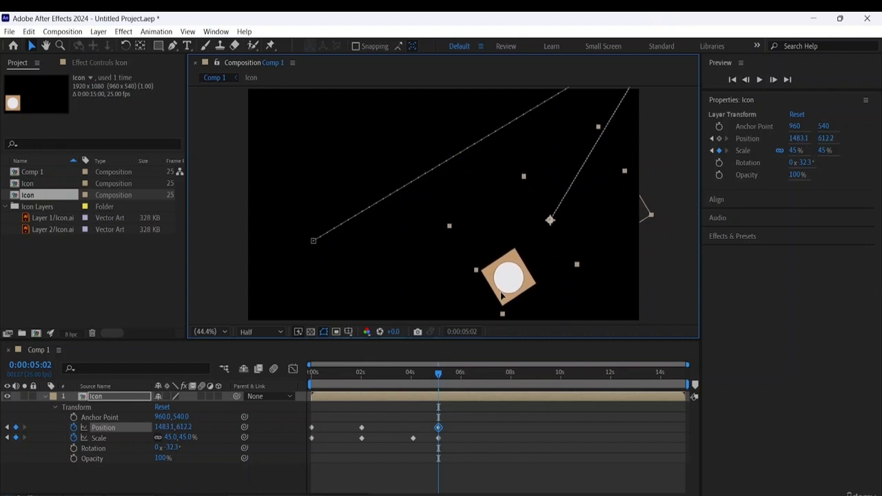
{"action": "left_click_drag", "start_coordinate": [439, 375], "coordinate": [463, 374]}
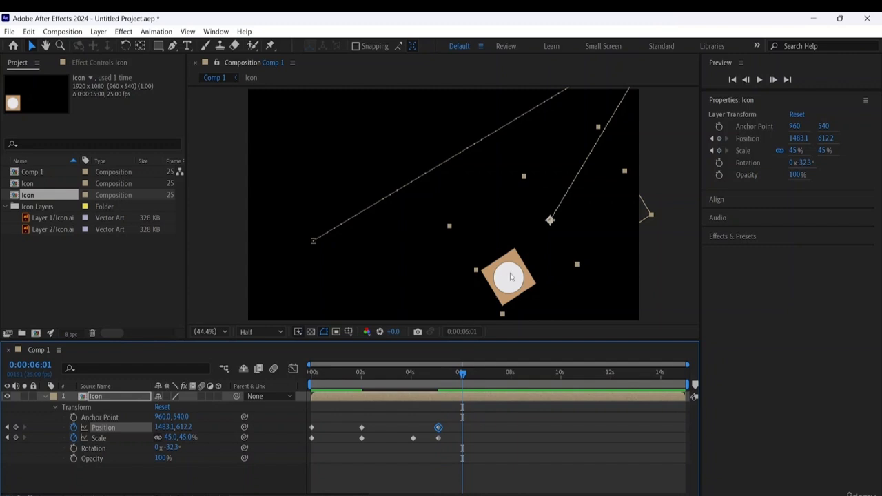
{"action": "left_click_drag", "start_coordinate": [518, 279], "coordinate": [305, 150]}
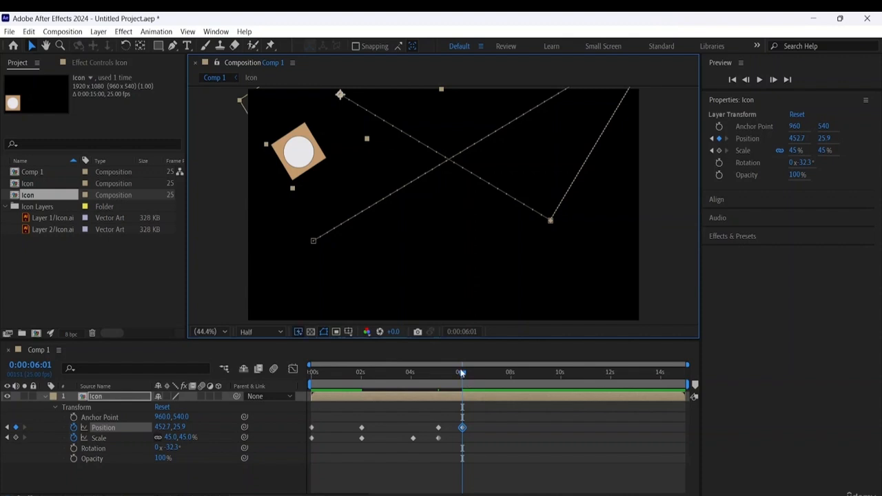
- Play the Icon animation from the beginning to check its movement and scaling
{"action": "key", "text": "Home"}
{"action": "key", "text": "space"}
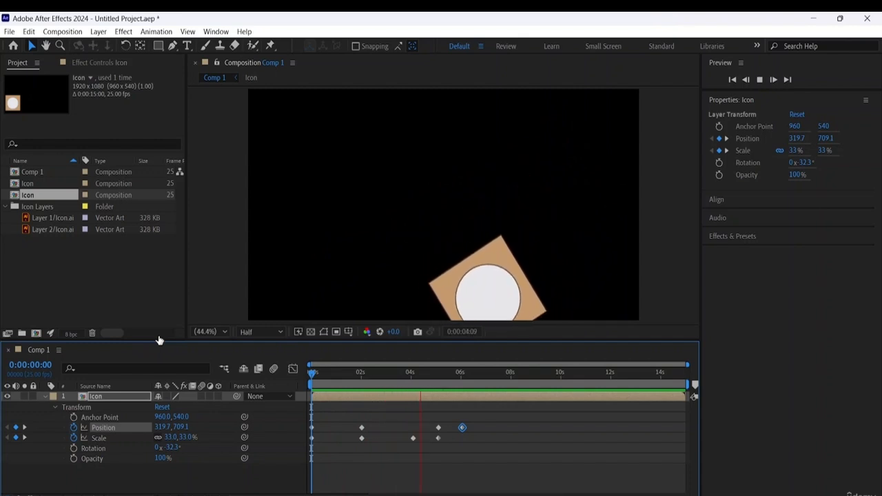
{"action": "key", "text": "space"}
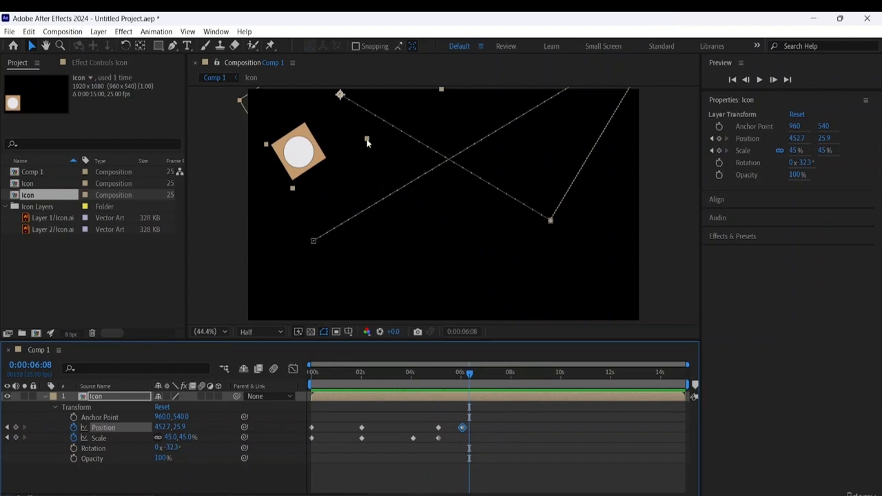
- Move the motion path's starting point to about 78.4, 1002.2 and its 0:00:05:02 point to about 1266.6, 977.4
{"action": "left_click", "coordinate": [314, 242]}
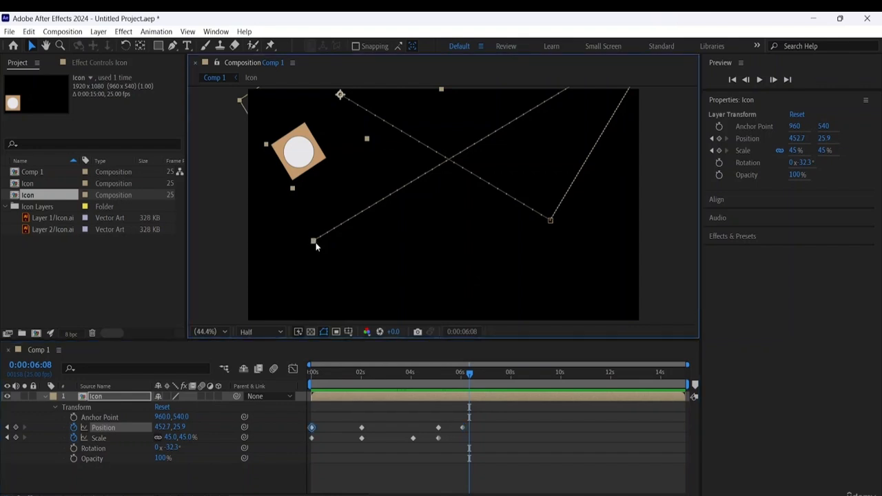
{"action": "left_click_drag", "start_coordinate": [314, 242], "coordinate": [264, 303]}
{"action": "left_click_drag", "start_coordinate": [550, 222], "coordinate": [506, 298]}
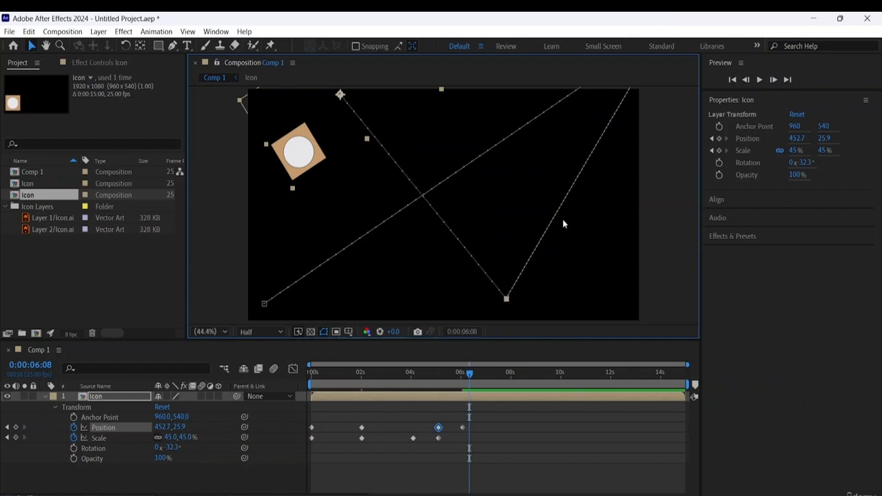
- Move the motion path's off-frame 2-second point down and inward so it lies inside the frame's upper-right area
{"action": "scroll", "coordinate": [593, 195], "scroll_direction": "up", "scroll_amount": 2}
{"action": "scroll", "coordinate": [592, 194], "scroll_direction": "down", "scroll_amount": 6}
{"action": "scroll", "coordinate": [590, 189], "scroll_direction": "up", "scroll_amount": 2}
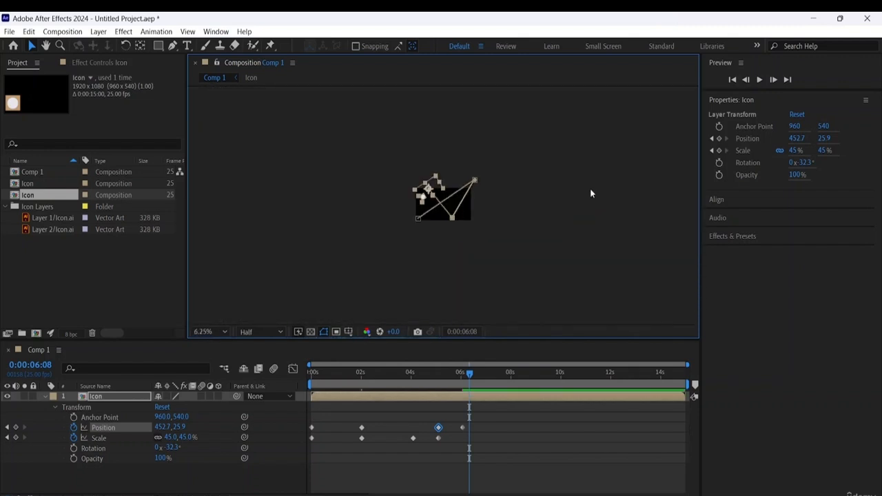
{"action": "scroll", "coordinate": [590, 193], "scroll_direction": "up", "scroll_amount": 1}
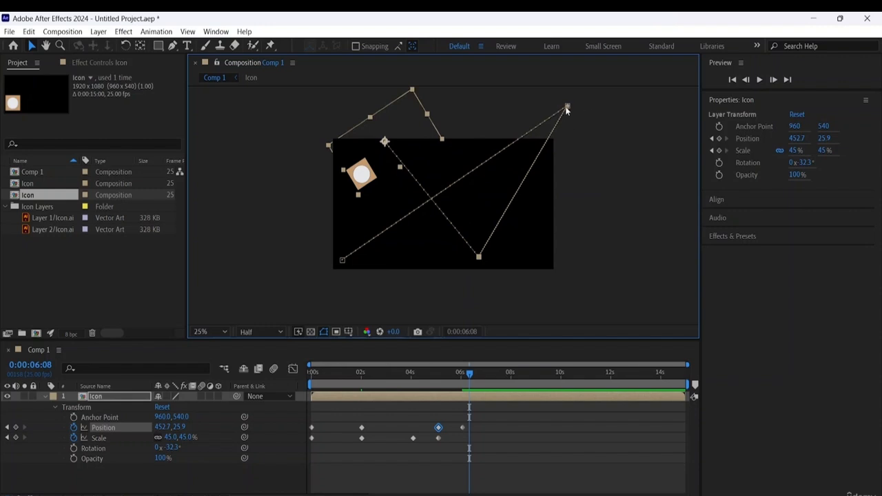
{"action": "left_click_drag", "start_coordinate": [568, 108], "coordinate": [514, 171]}
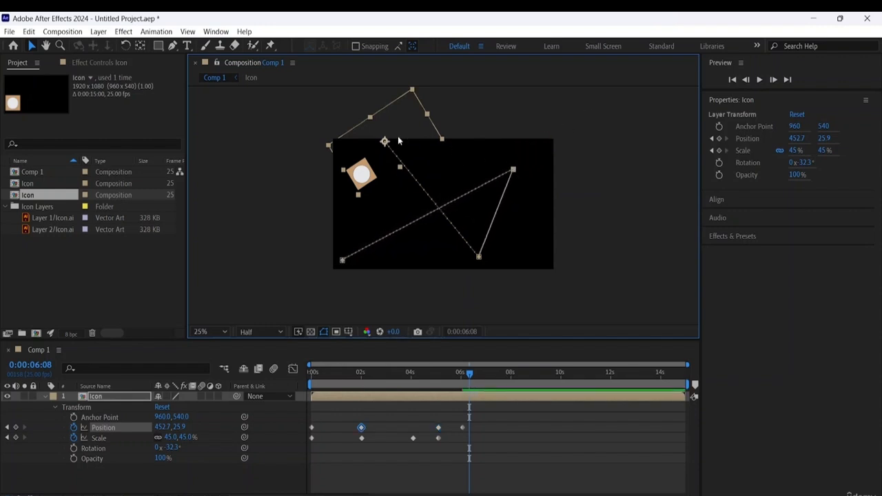
- At 0:00:06:08, rescale the Icon to 43.1 by 51.7% and move it down to about 440.7, 281.9
{"action": "mouse_move", "coordinate": [442, 139]}
{"action": "left_mouse_down"}
{"action": "mouse_move", "coordinate": [454, 157]}
{"action": "mouse_move", "coordinate": [433, 143]}
{"action": "mouse_move", "coordinate": [443, 144]}
{"action": "left_mouse_up"}
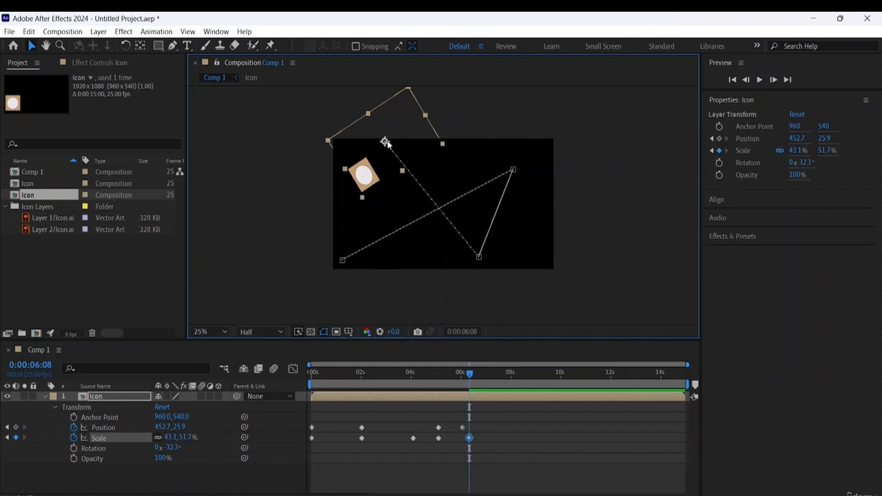
{"action": "left_click_drag", "start_coordinate": [386, 142], "coordinate": [386, 173]}
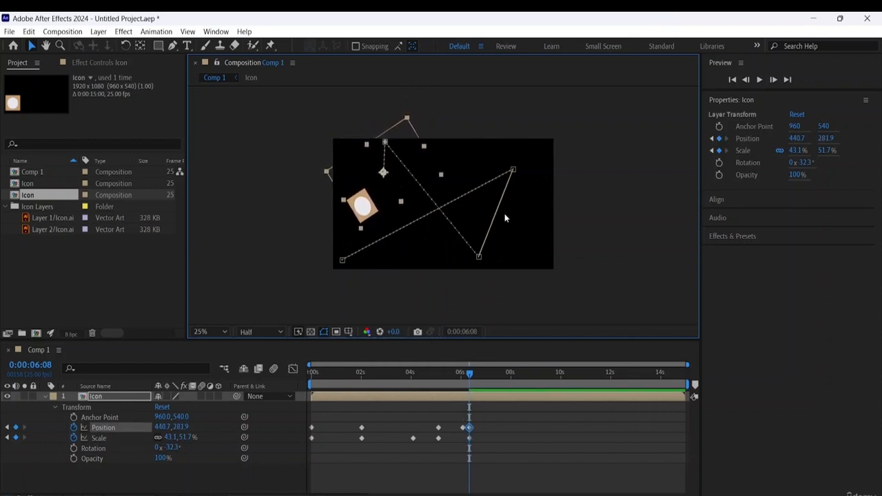
- Check the path's 0:00:05:02 point, select all Position keyframes and preview the edited motion path from the start
{"action": "left_click", "coordinate": [480, 258]}
{"action": "double_click", "coordinate": [479, 259]}
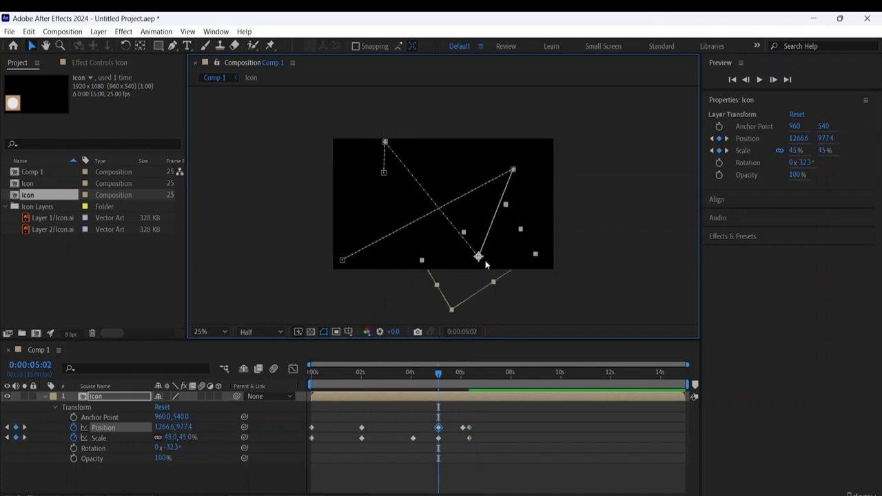
{"action": "key", "text": "space"}
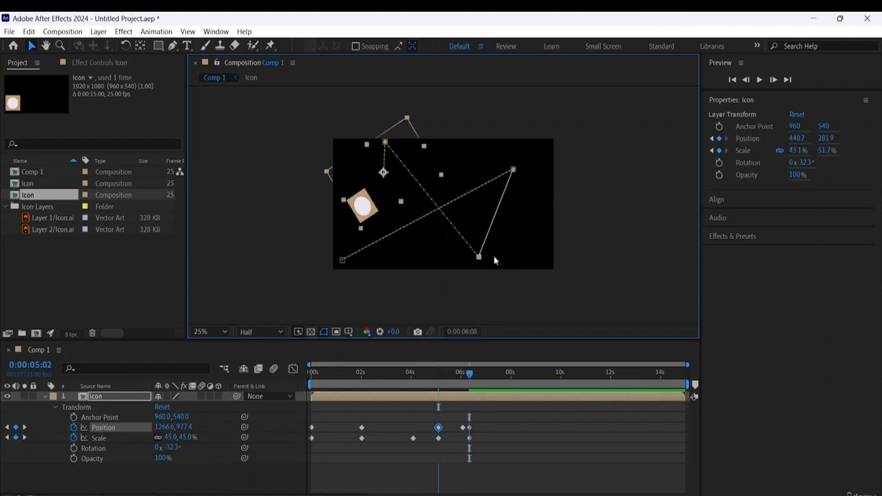
{"action": "left_click", "coordinate": [542, 210]}
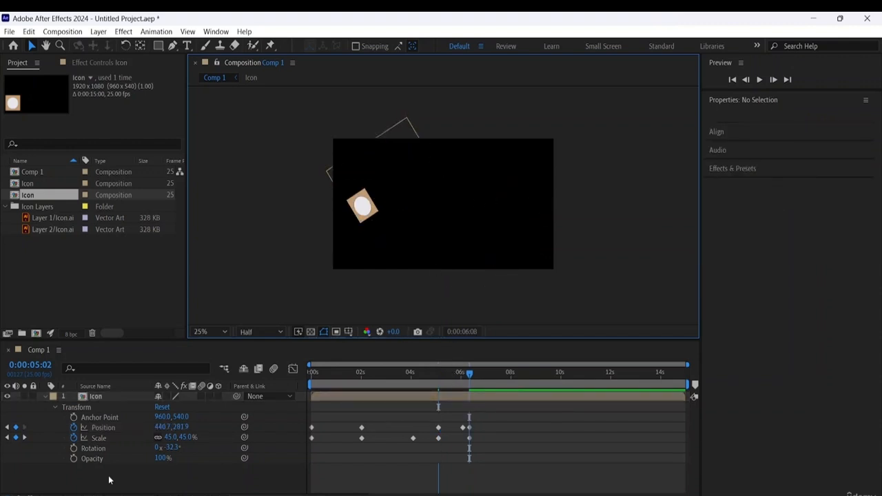
{"action": "left_click", "coordinate": [108, 428]}
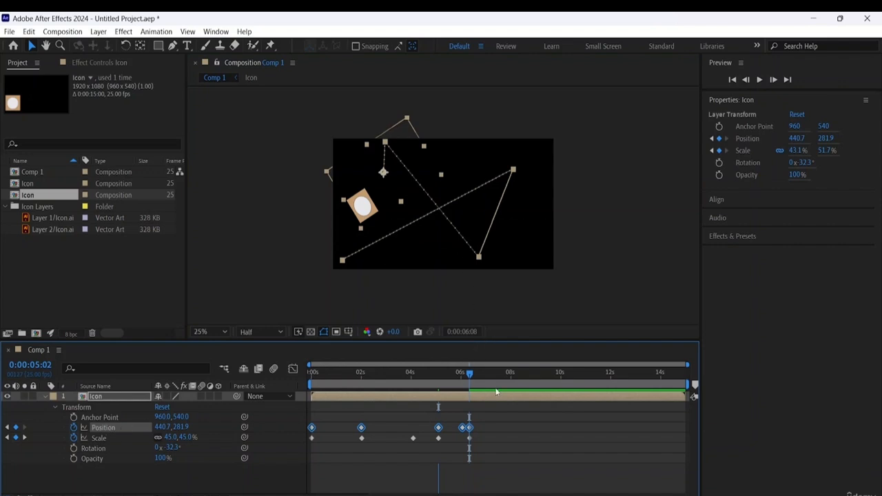
{"action": "left_click_drag", "start_coordinate": [471, 384], "coordinate": [132, 326]}
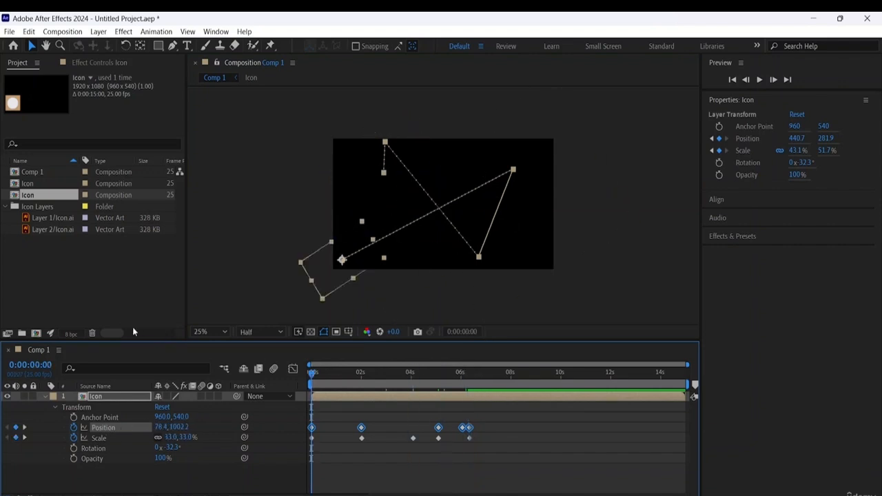
{"action": "key", "text": "space"}
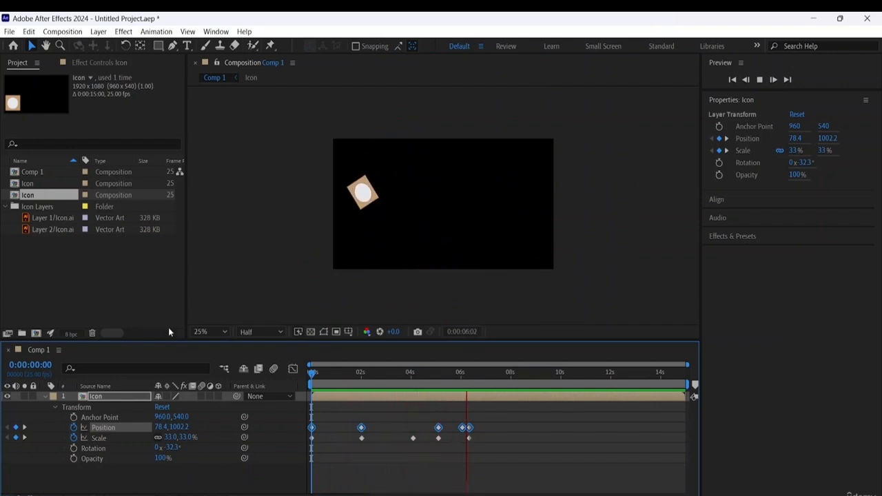
{"action": "key", "text": "space"}
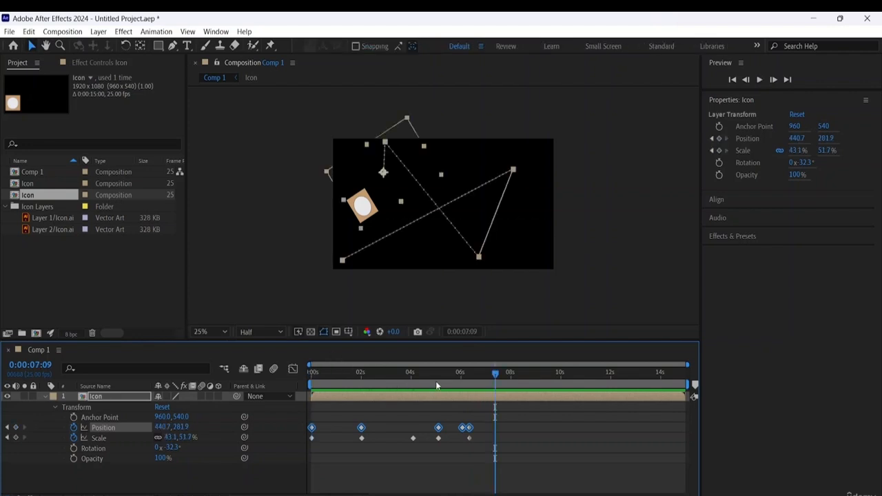
- Scale the Icon to 49.9 by 51.7% at 0:00:07:09, and delete all of its Position and Scale keyframes
{"action": "left_click", "coordinate": [386, 143]}
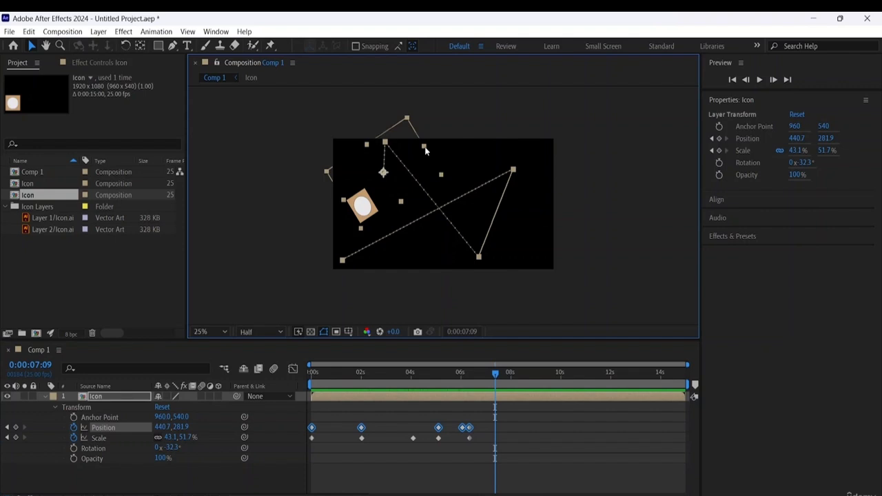
{"action": "left_click_drag", "start_coordinate": [425, 150], "coordinate": [436, 150]}
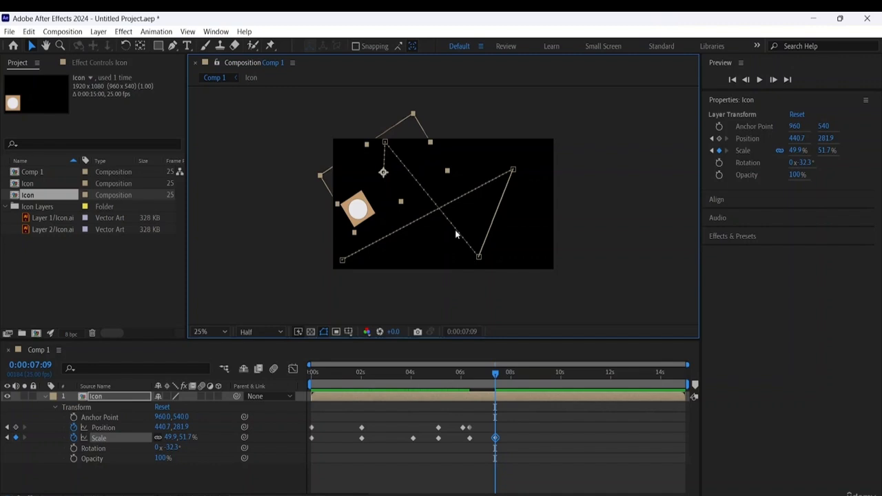
{"action": "left_click_drag", "start_coordinate": [532, 412], "coordinate": [310, 454]}
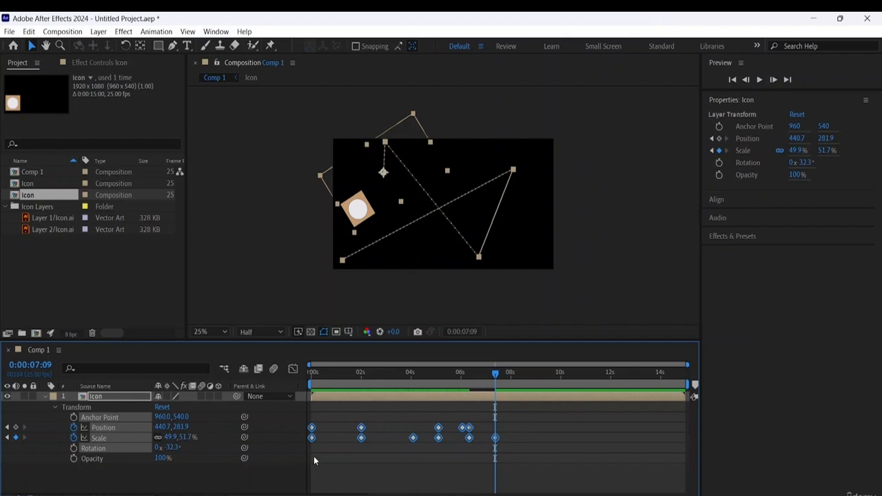
{"action": "key", "text": "Delete"}
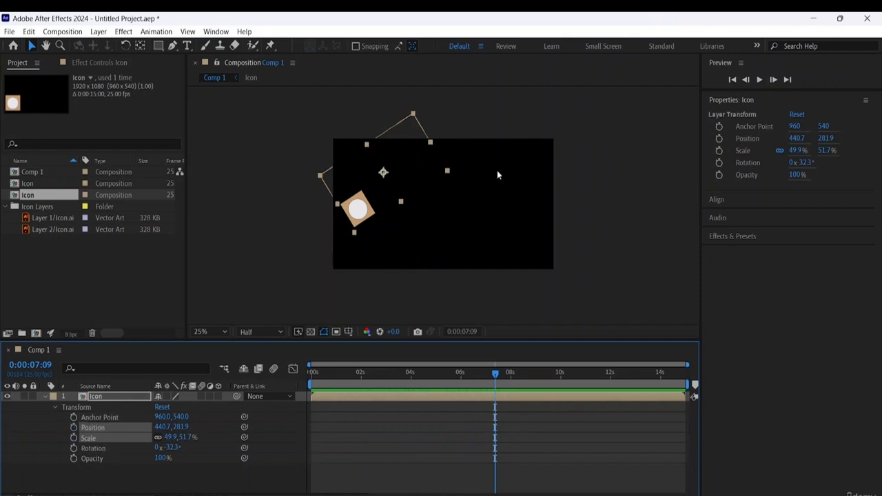
- Delete the Icon layer from Comp 1
{"action": "left_click", "coordinate": [501, 113]}
{"action": "left_click", "coordinate": [359, 215]}
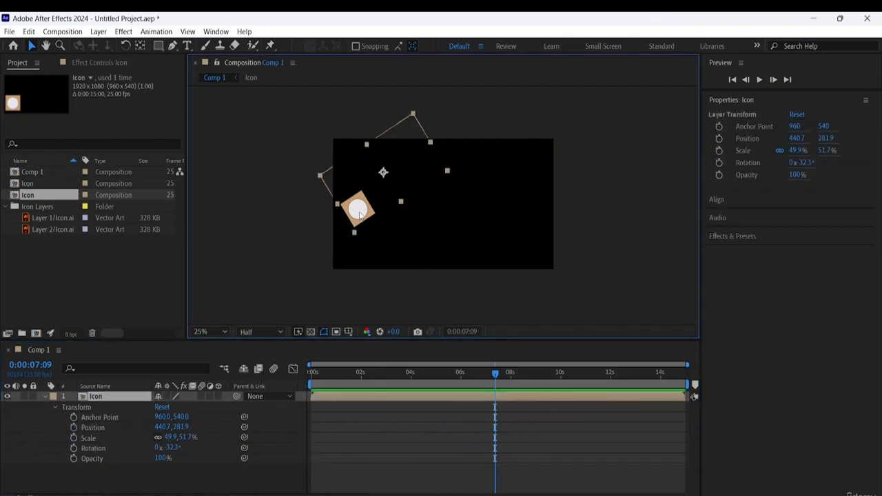
{"action": "key", "text": "Delete"}
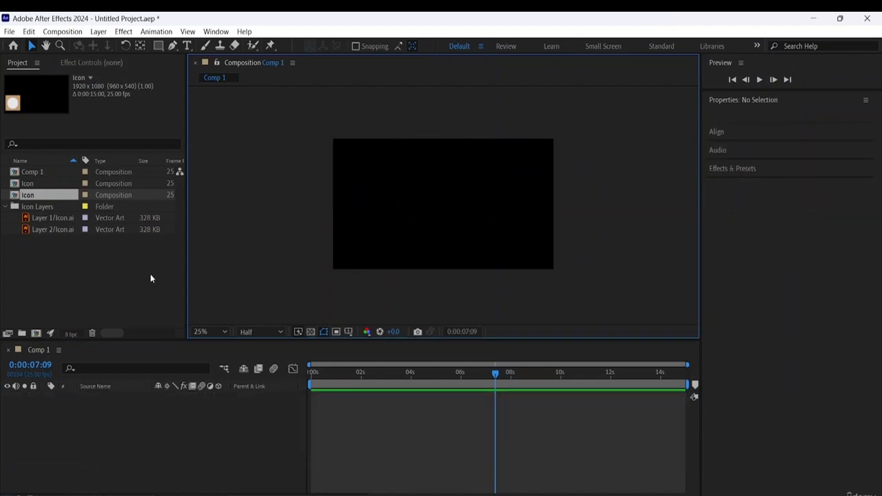
- Add Layer 1/Icon.ai and Layer 2/Icon.ai to Comp 1 and stack Layer 2 above Layer 1
{"action": "left_click", "coordinate": [103, 241]}
{"action": "left_click_drag", "start_coordinate": [62, 253], "coordinate": [43, 396]}
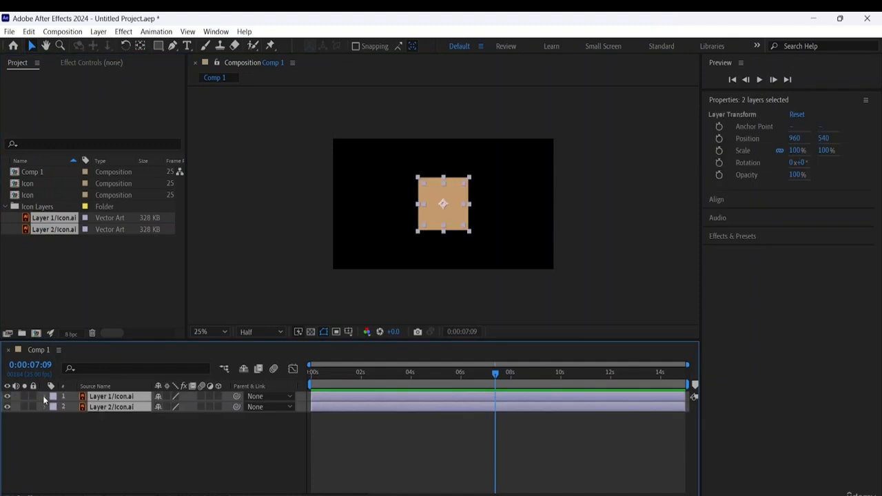
{"action": "left_click", "coordinate": [123, 434]}
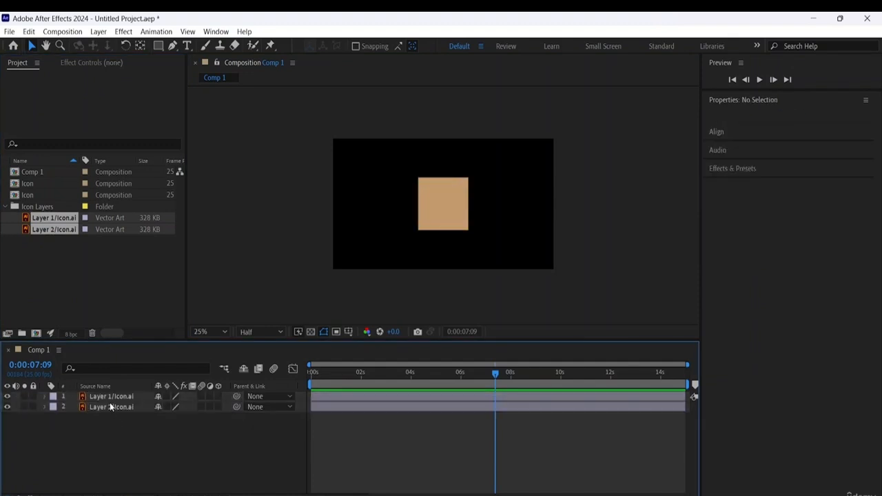
{"action": "left_click_drag", "start_coordinate": [109, 407], "coordinate": [113, 398]}
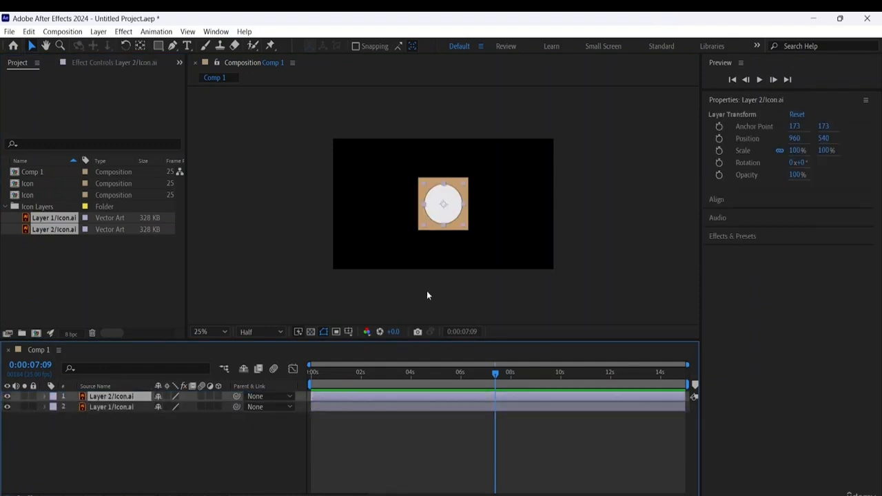
{"action": "left_click", "coordinate": [327, 311]}
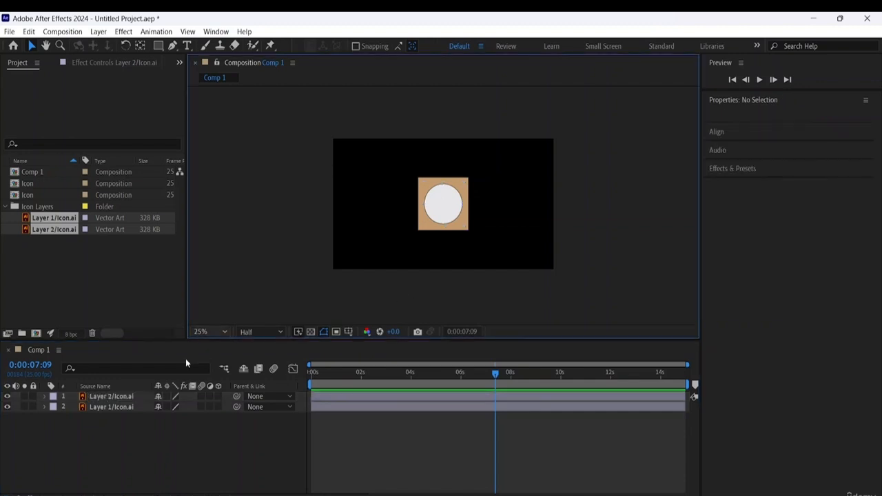
- Pre-compose Layer 2/Icon.ai and Layer 1/Icon.ai together under the default name Pre-comp 1
{"action": "left_click", "coordinate": [133, 396]}
{"action": "left_click", "coordinate": [131, 407], "text": "shift"}
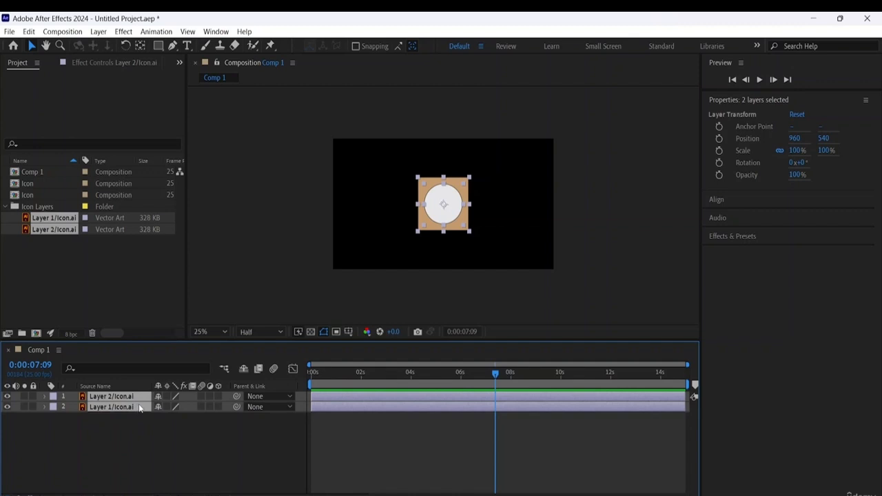
{"action": "right_click", "coordinate": [135, 406]}
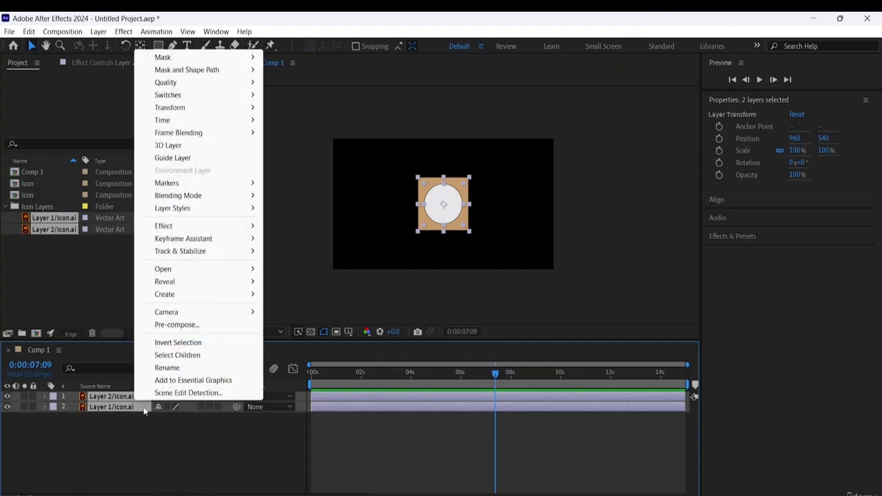
{"action": "left_click", "coordinate": [177, 325]}
{"action": "left_click", "coordinate": [473, 342]}
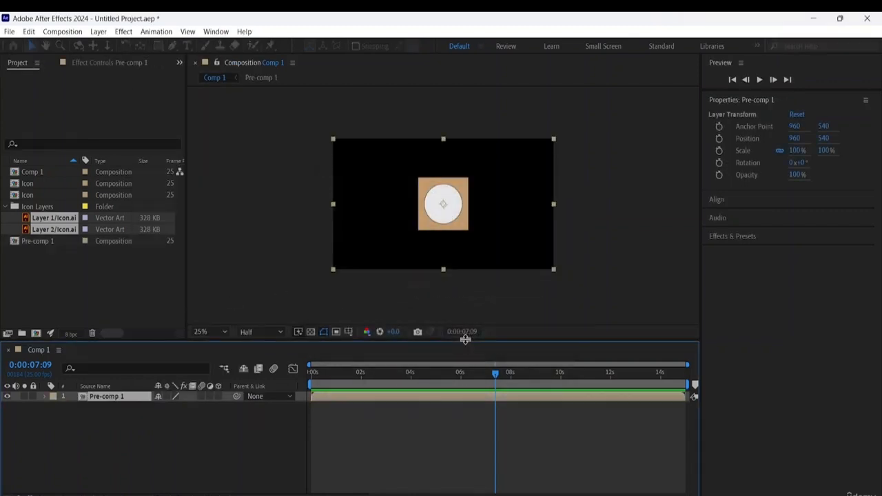
- Open Pre-comp 1 and delete the tan square layer, Layer 1/Icon.ai
{"action": "left_click", "coordinate": [444, 216]}
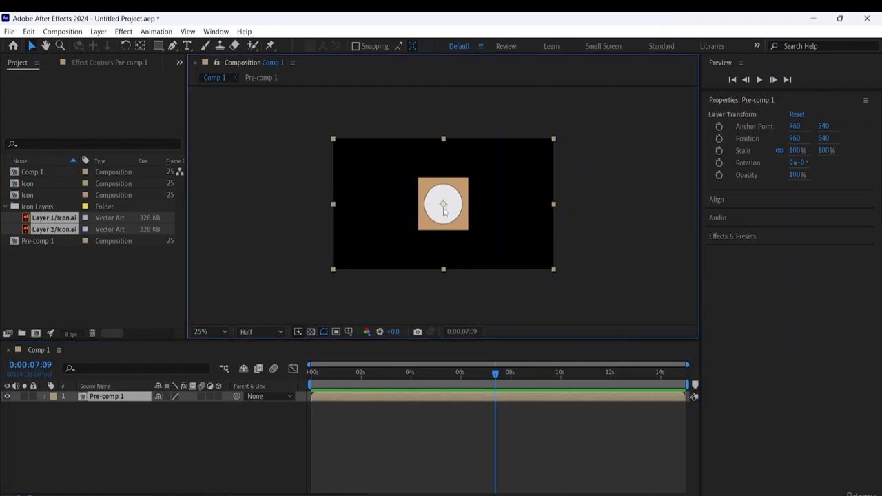
{"action": "double_click", "coordinate": [443, 212]}
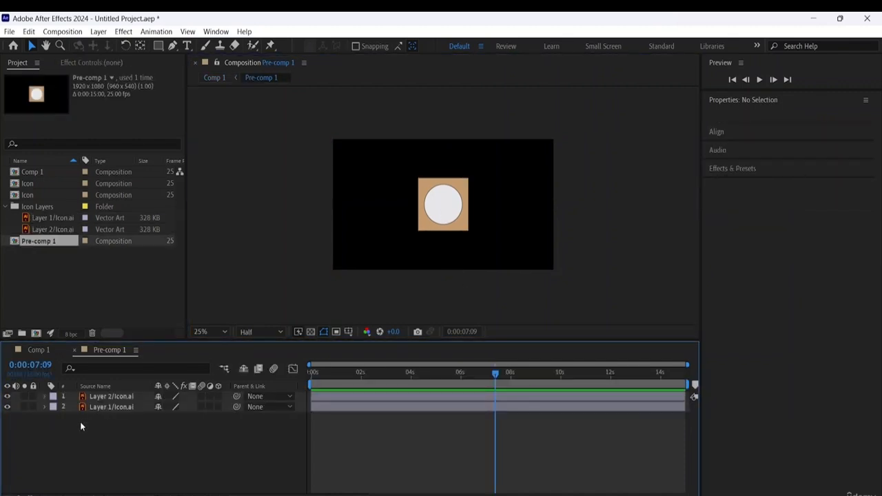
{"action": "left_click", "coordinate": [117, 398]}
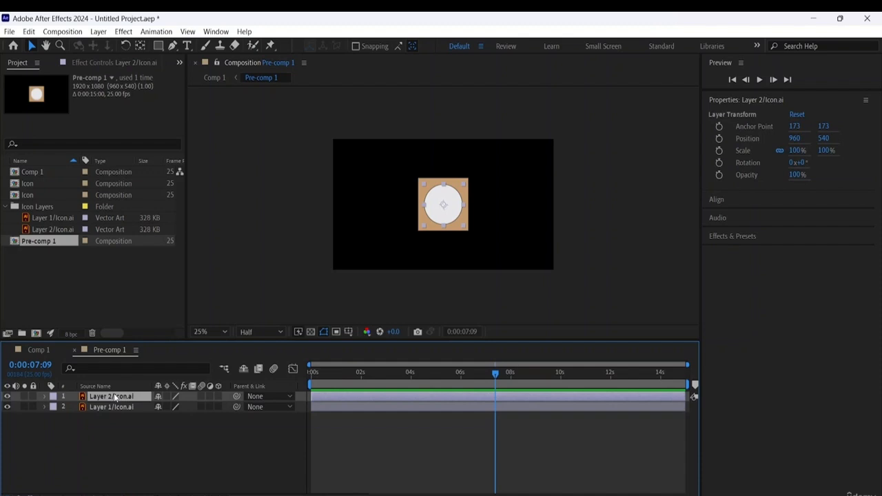
{"action": "left_click", "coordinate": [428, 233]}
{"action": "key", "text": "Delete"}
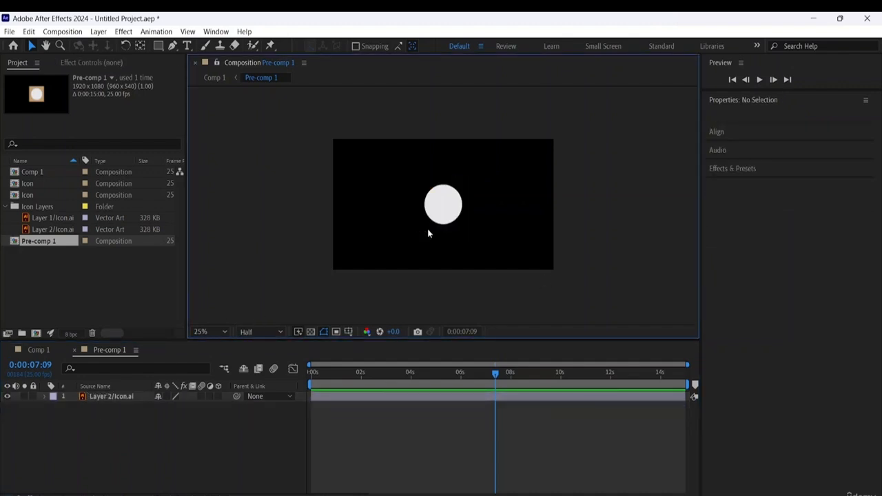
- Place the white circle layer at about 160, 912 in the frame's lower-left corner, scaled to 50% and rotated to 47°
{"action": "left_click", "coordinate": [444, 217]}
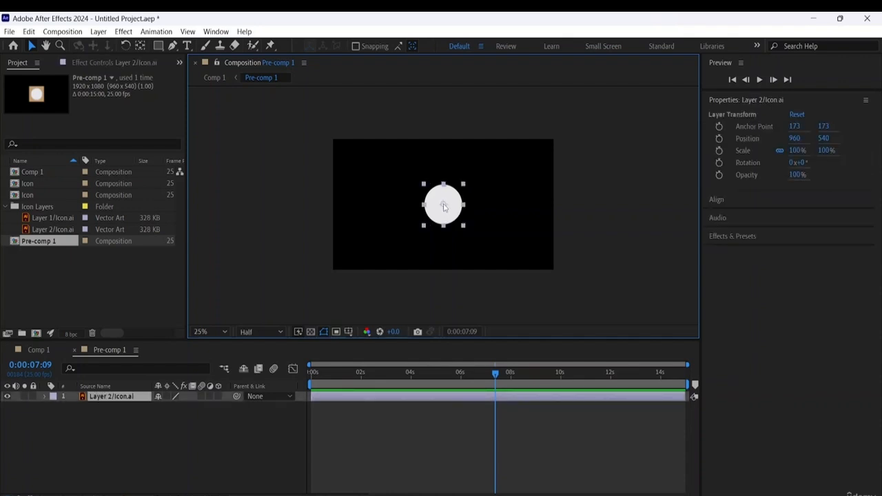
{"action": "left_click_drag", "start_coordinate": [445, 207], "coordinate": [364, 242]}
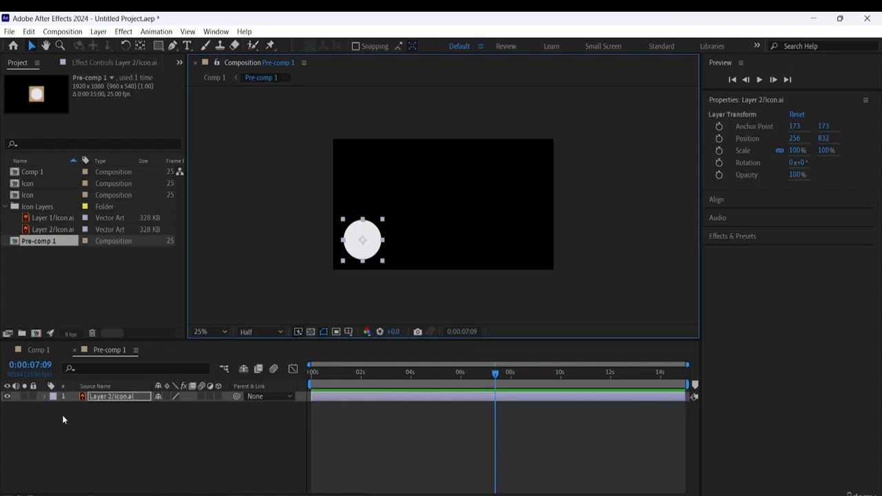
{"action": "left_click", "coordinate": [45, 397]}
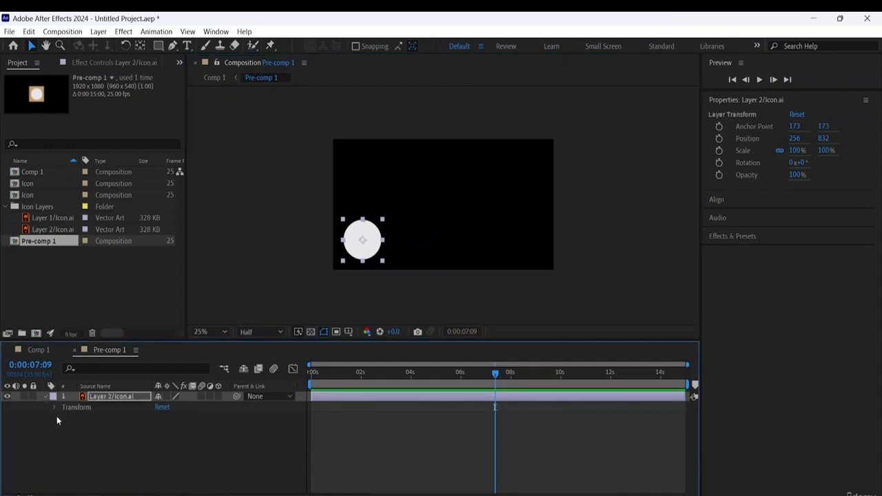
{"action": "left_click", "coordinate": [54, 408]}
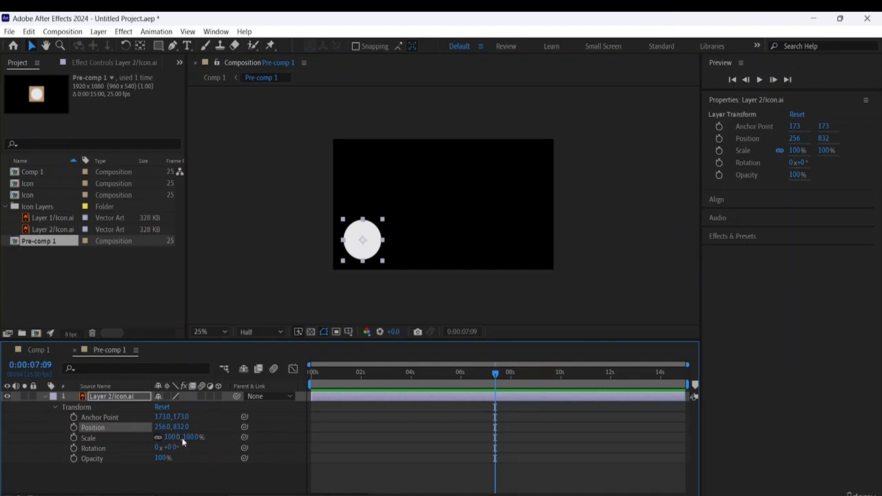
{"action": "left_click_drag", "start_coordinate": [189, 440], "coordinate": [157, 436]}
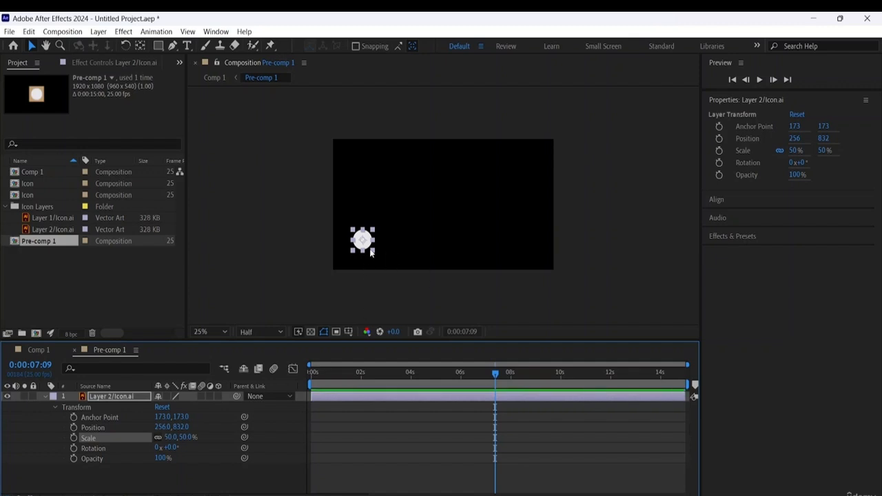
{"action": "left_click_drag", "start_coordinate": [170, 449], "coordinate": [201, 449]}
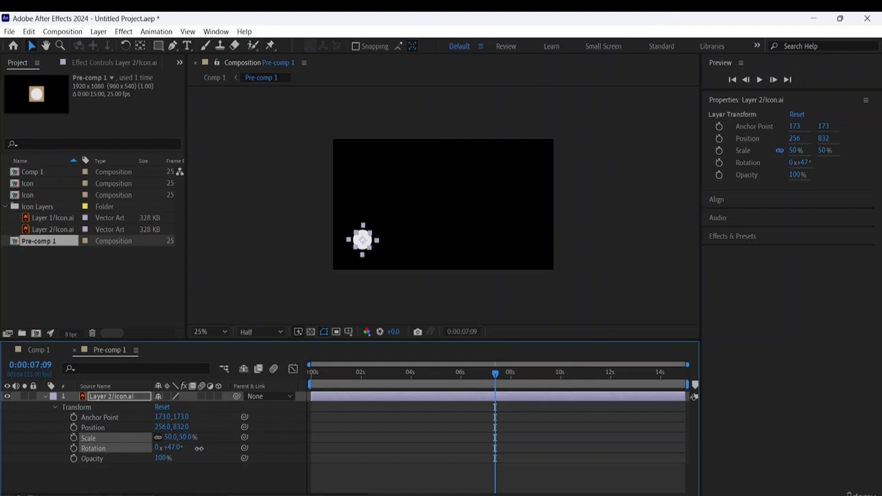
{"action": "left_click_drag", "start_coordinate": [373, 245], "coordinate": [351, 246]}
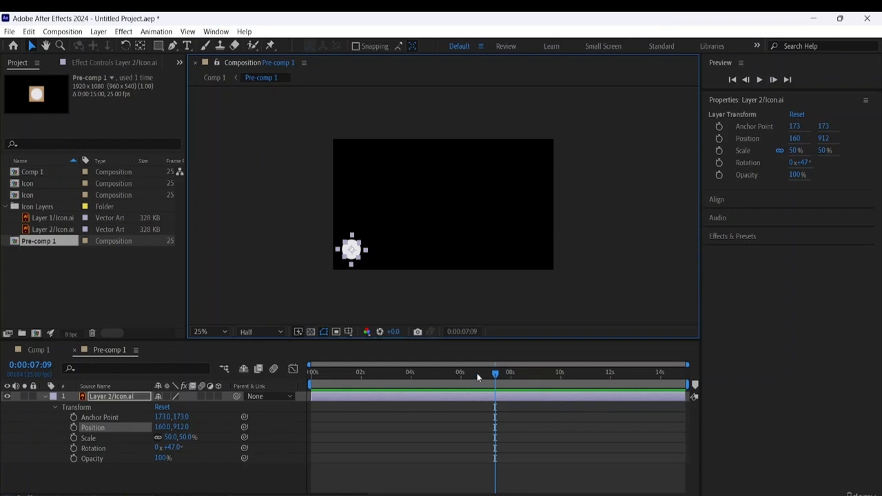
- Add Position keyframes for the circle at about 156, 892 at 0:00:00:00 and about 1604, 648 at 0:00:01:03
{"action": "left_click_drag", "start_coordinate": [494, 374], "coordinate": [275, 405]}
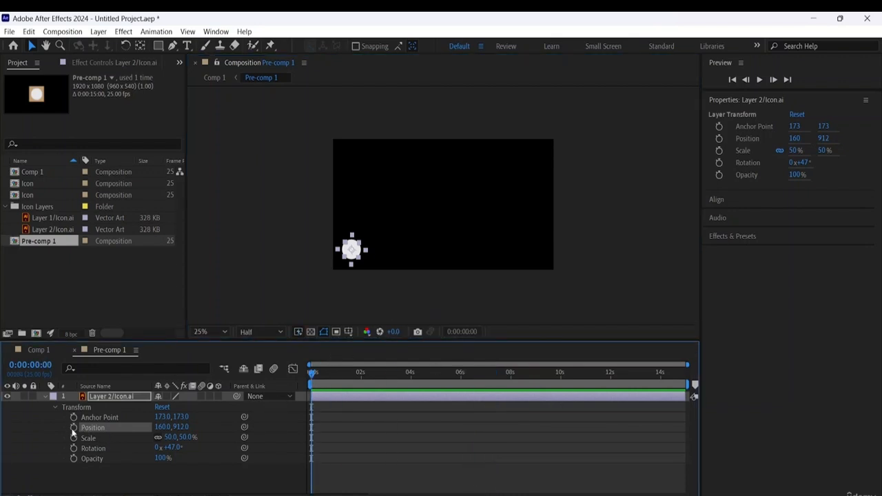
{"action": "left_click", "coordinate": [74, 428]}
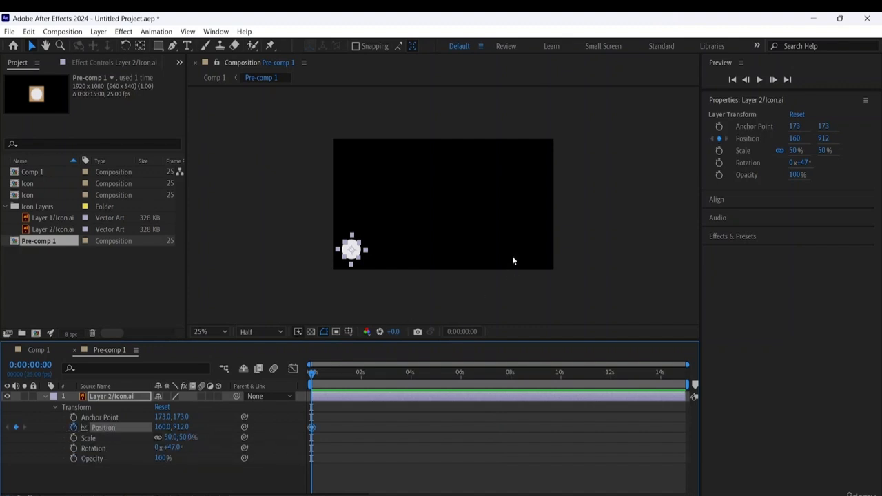
{"action": "left_click", "coordinate": [355, 253]}
{"action": "left_click_drag", "start_coordinate": [402, 242], "coordinate": [351, 247]}
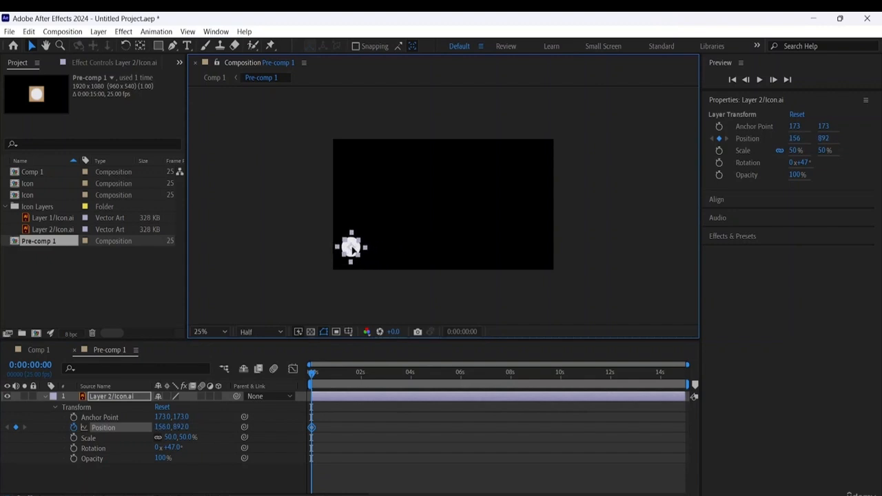
{"action": "left_click_drag", "start_coordinate": [312, 375], "coordinate": [340, 373]}
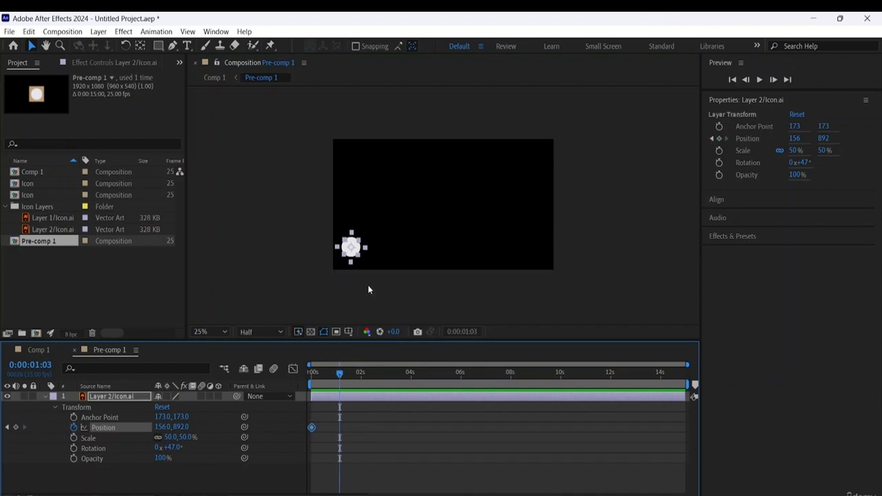
{"action": "left_click_drag", "start_coordinate": [341, 252], "coordinate": [519, 218]}
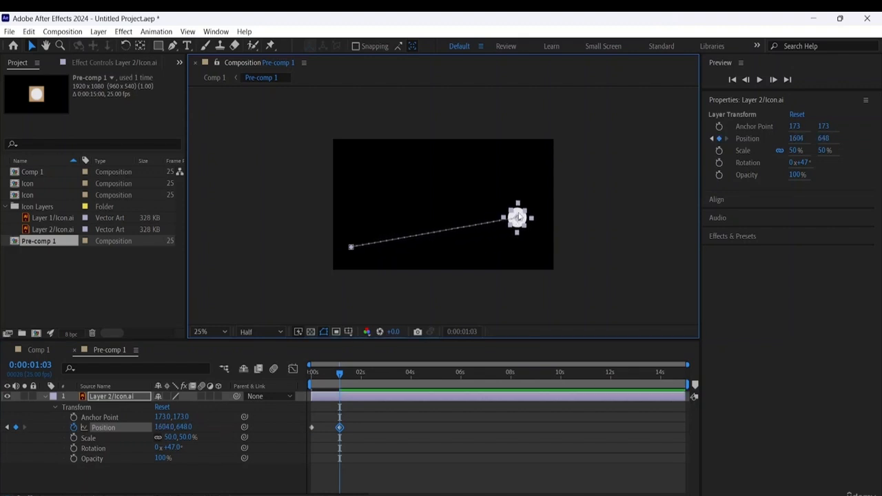
- Extend the circle's motion path with Position keyframes at about 1600, 232 at 0:00:01:24 and about 336, 260 at 0:00:03:00
{"action": "left_click_drag", "start_coordinate": [340, 374], "coordinate": [360, 376]}
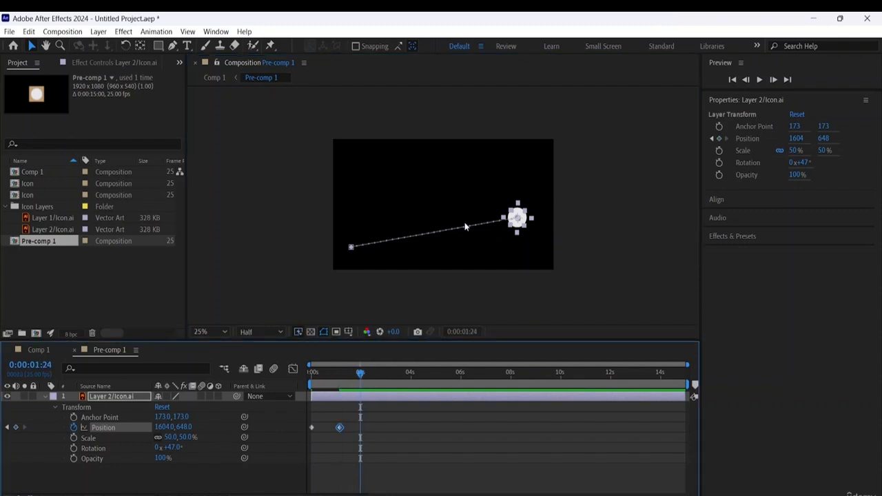
{"action": "left_click_drag", "start_coordinate": [518, 218], "coordinate": [520, 167]}
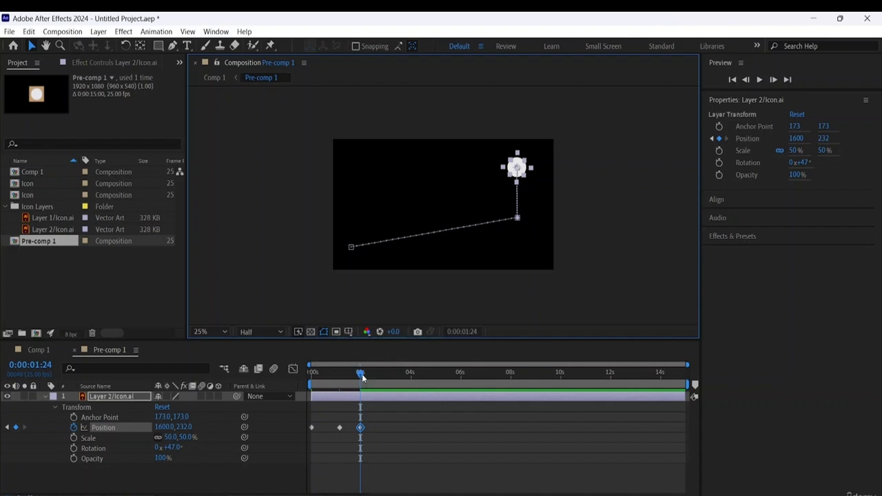
{"action": "left_click_drag", "start_coordinate": [362, 374], "coordinate": [386, 375]}
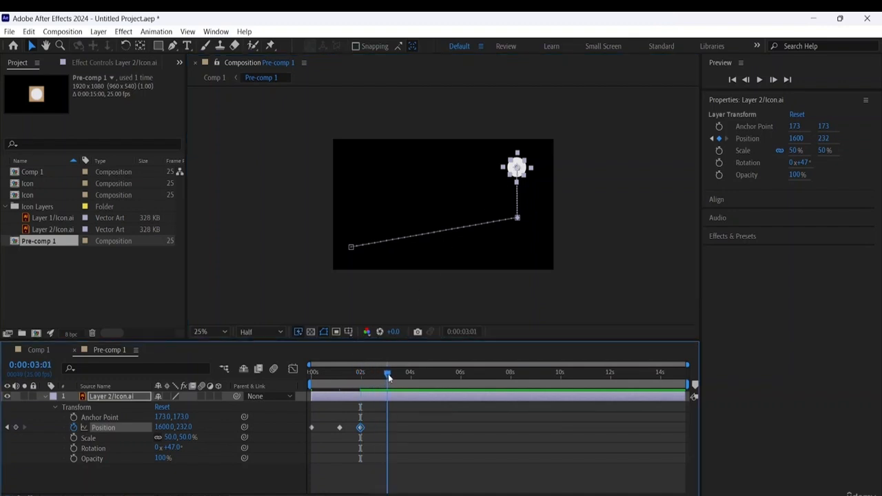
{"action": "left_click_drag", "start_coordinate": [516, 171], "coordinate": [371, 174]}
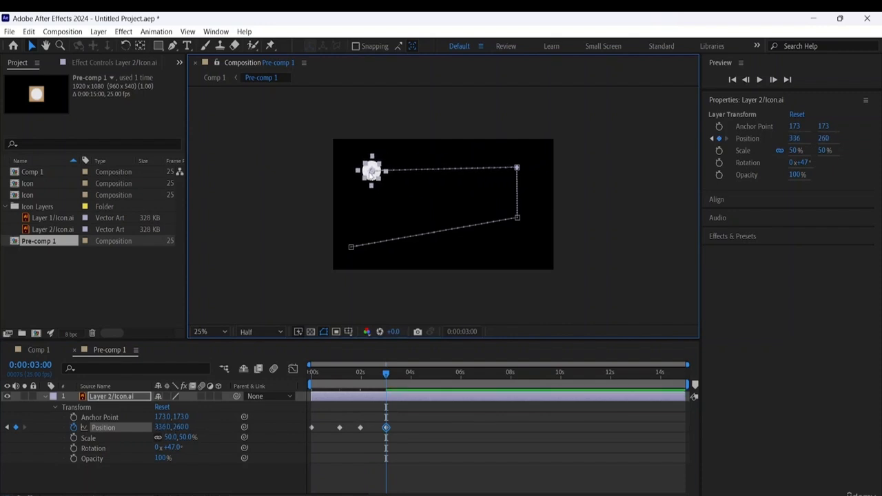
- Add a Scale keyframe of 92% for the circle at 0:00:03:00 and return to the start of the timeline
{"action": "left_click", "coordinate": [73, 438]}
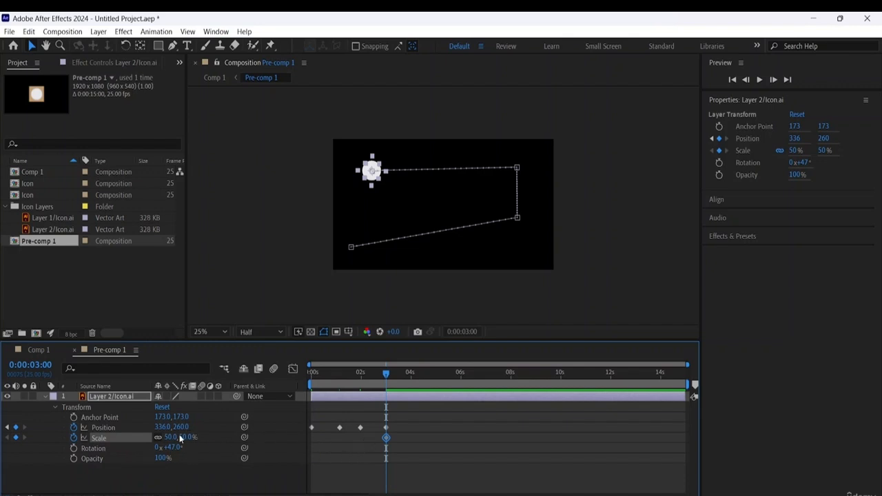
{"action": "left_click_drag", "start_coordinate": [181, 439], "coordinate": [198, 437]}
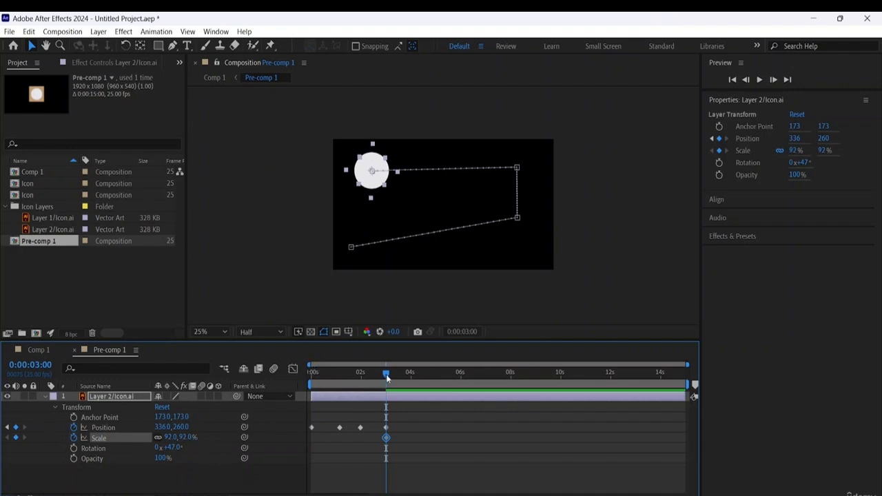
{"action": "left_click_drag", "start_coordinate": [386, 377], "coordinate": [210, 389]}
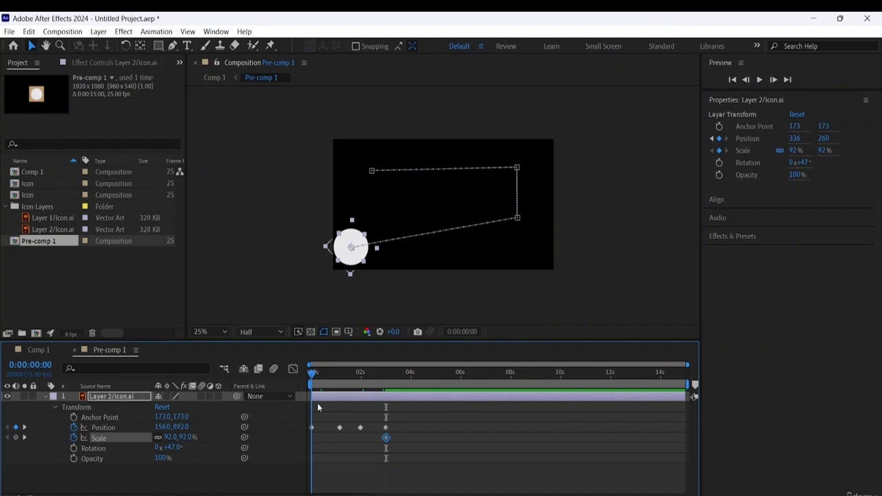
- Add a Scale keyframe of 50% for the circle at 0:00:00:00 and preview the animation
{"action": "key", "text": "space"}
{"action": "key", "text": "space"}
{"action": "left_click", "coordinate": [185, 438]}
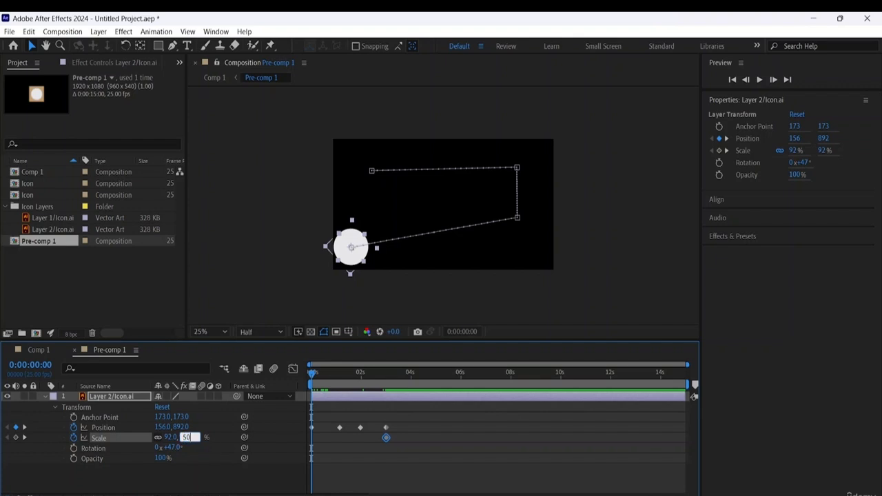
{"action": "type", "text": "50"}
{"action": "key", "text": "Return"}
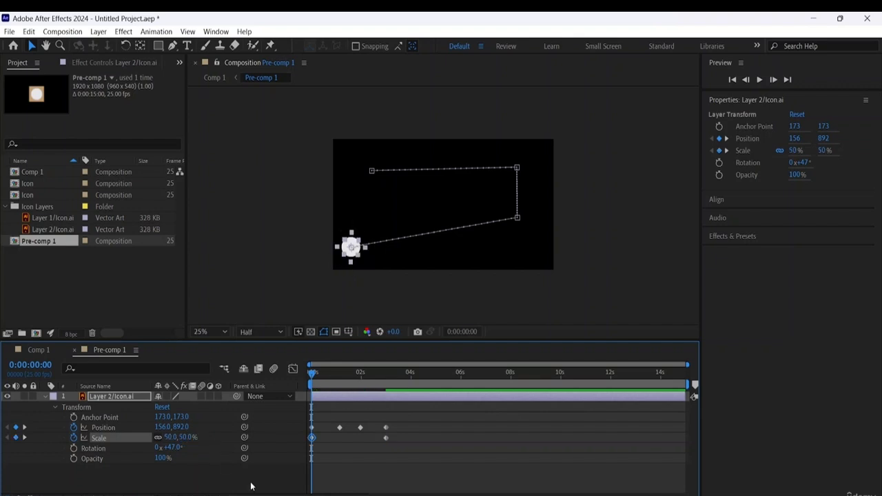
{"action": "key", "text": "space"}
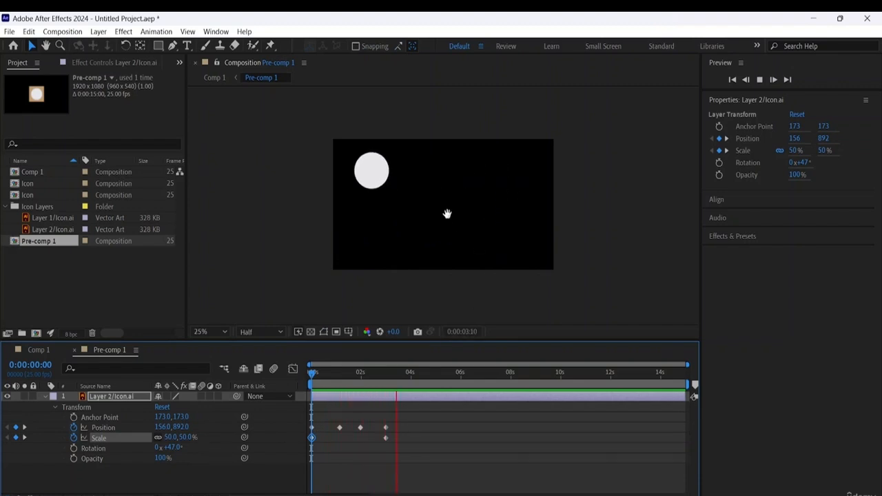
{"action": "key", "text": "space"}
- Move the motion path's end point at 0:00:03:00 outward to about 174, 244
{"action": "left_click", "coordinate": [312, 428]}
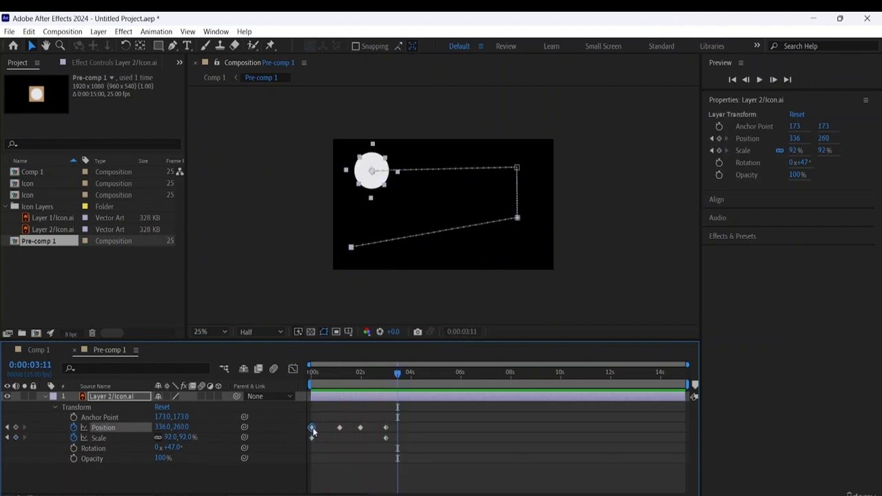
{"action": "left_click", "coordinate": [518, 219]}
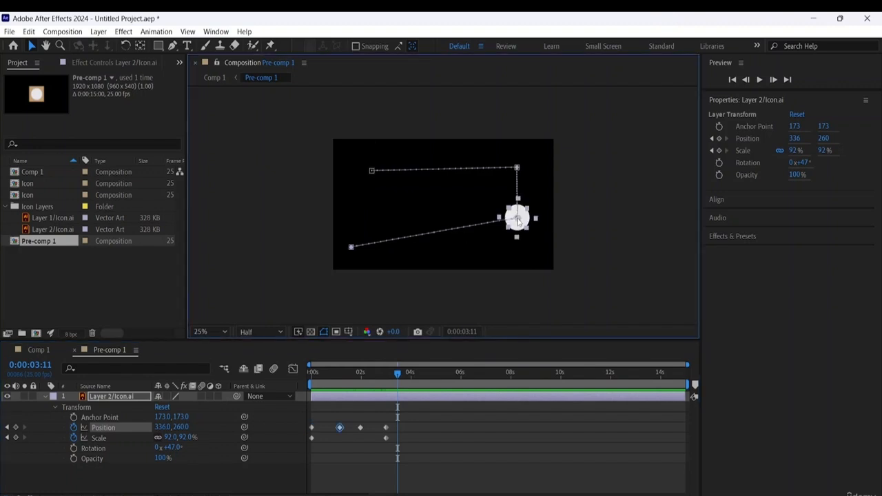
{"action": "left_click", "coordinate": [518, 169]}
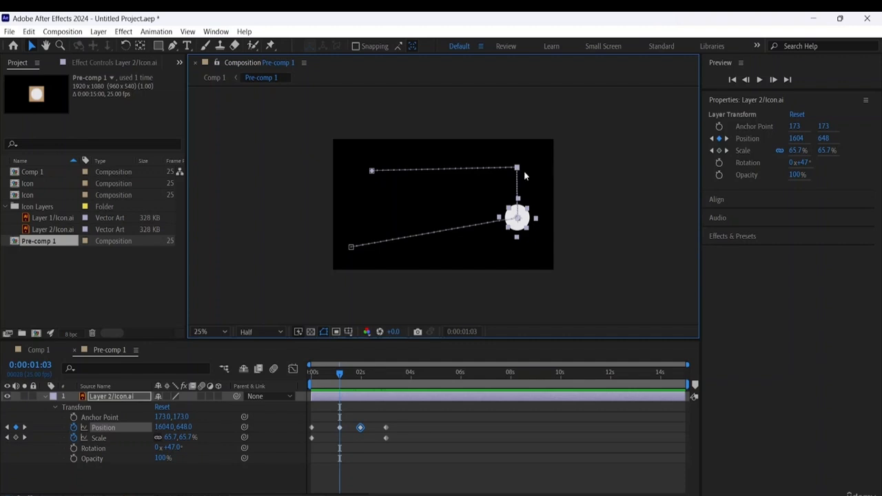
{"action": "key", "text": "equal"}
{"action": "key", "text": "equal"}
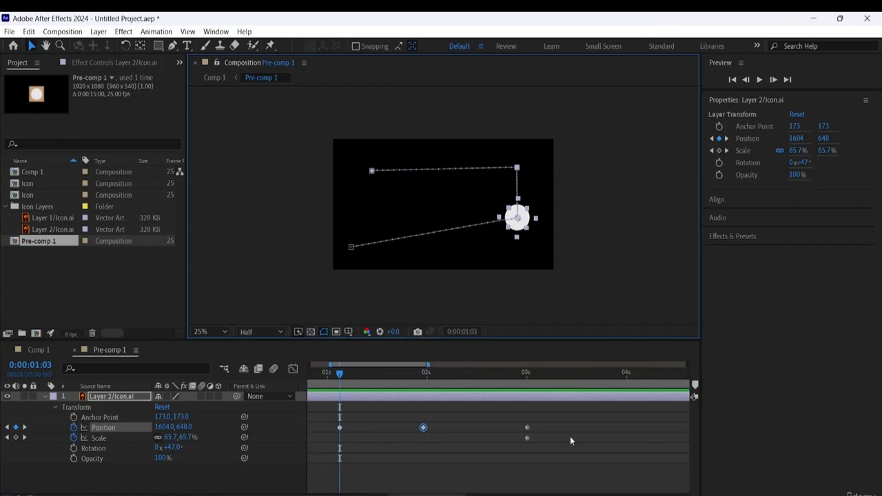
{"action": "left_click", "coordinate": [452, 187]}
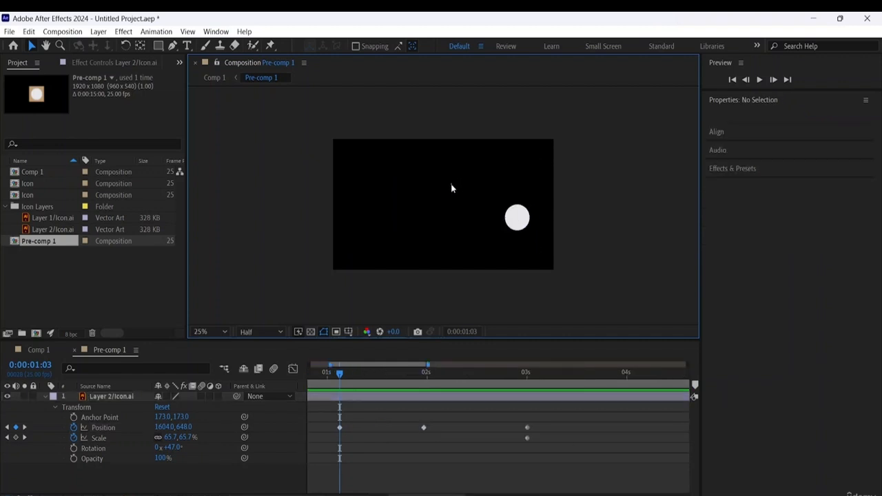
{"action": "left_click", "coordinate": [519, 219]}
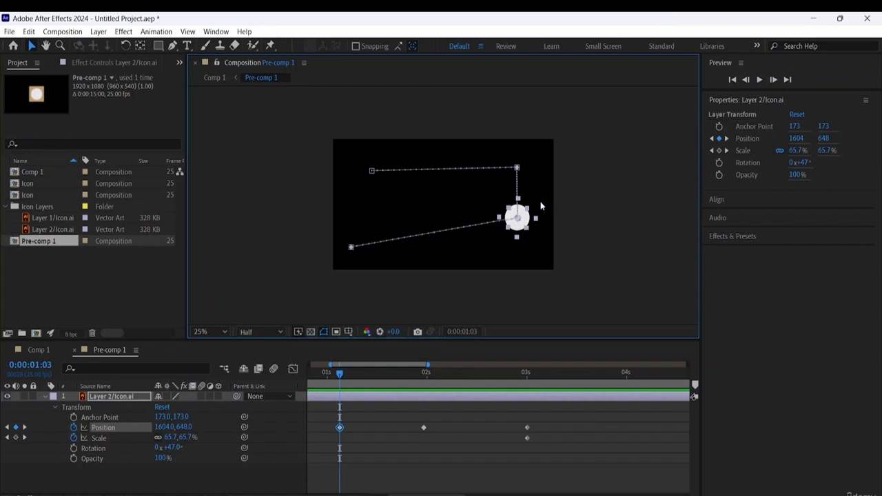
{"action": "key", "text": "period"}
{"action": "key", "text": "period"}
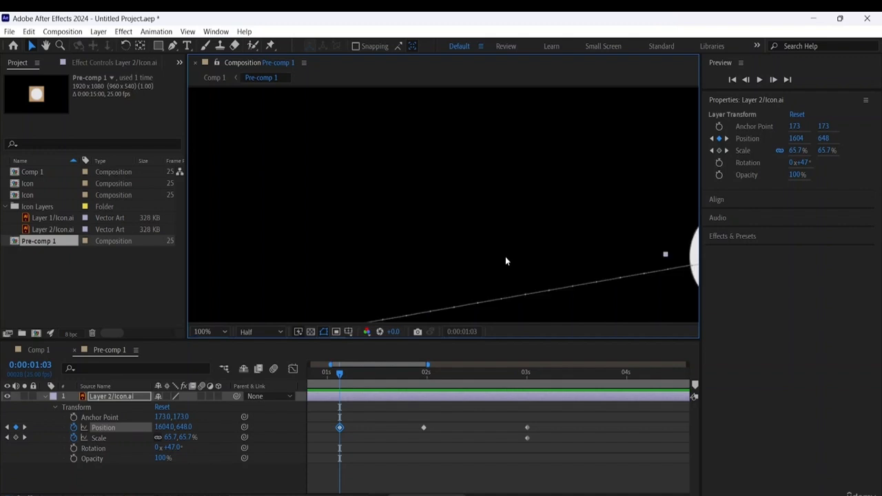
{"action": "key", "text": "comma"}
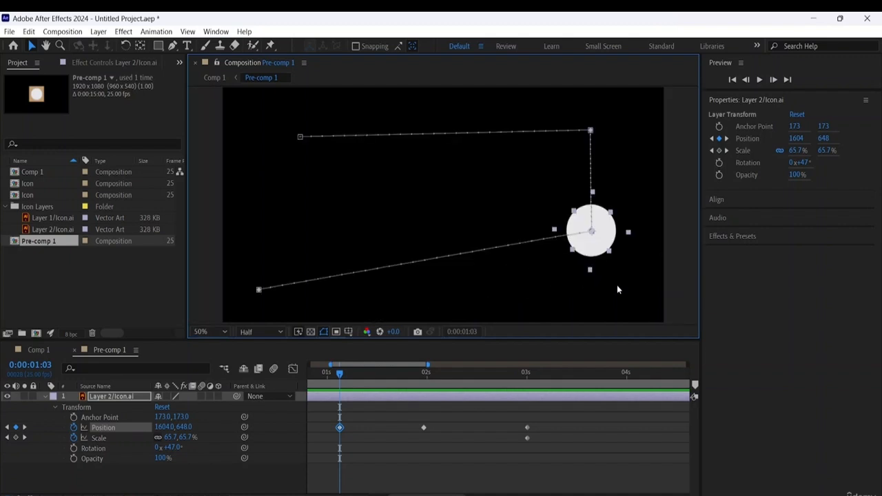
{"action": "left_click", "coordinate": [590, 130]}
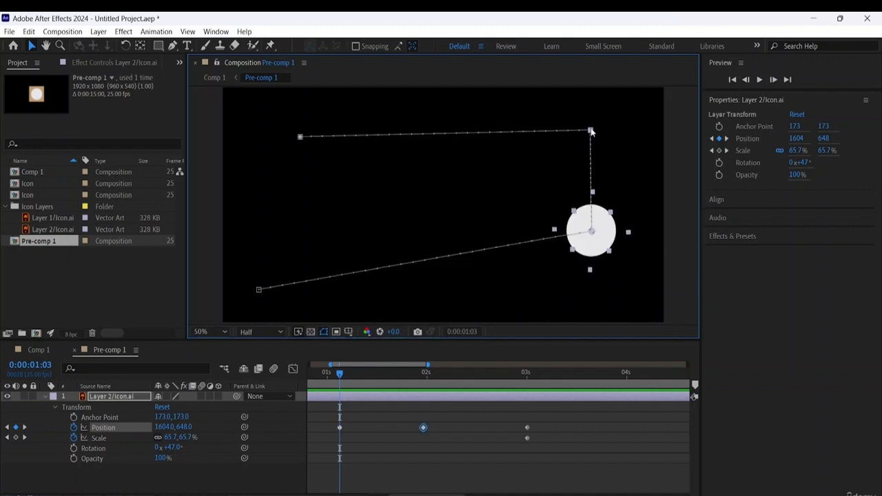
{"action": "left_click", "coordinate": [301, 137]}
{"action": "left_click_drag", "start_coordinate": [300, 137], "coordinate": [262, 133]}
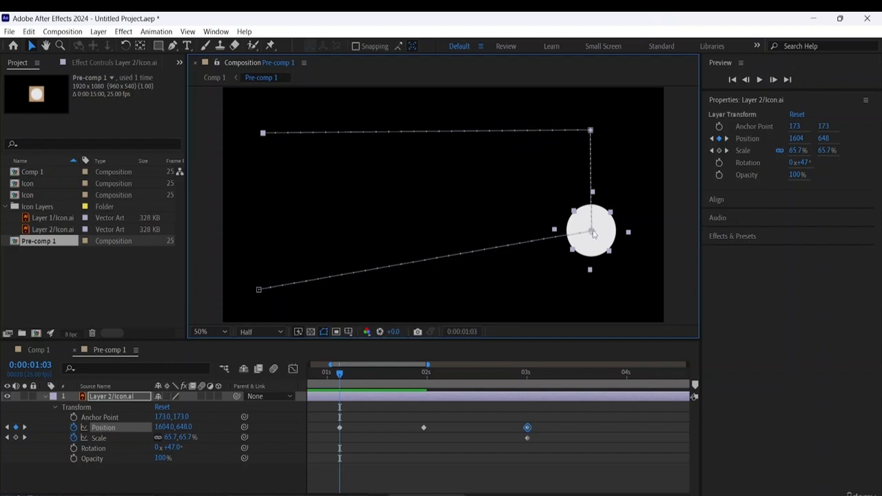
- Straighten the path into a rectangle, moving the 0:00:01:03 point to about 1618, 852 and aligning the start and 0:00:01:24 points with it
{"action": "left_click_drag", "start_coordinate": [593, 233], "coordinate": [594, 282]}
{"action": "left_click_drag", "start_coordinate": [261, 291], "coordinate": [257, 282]}
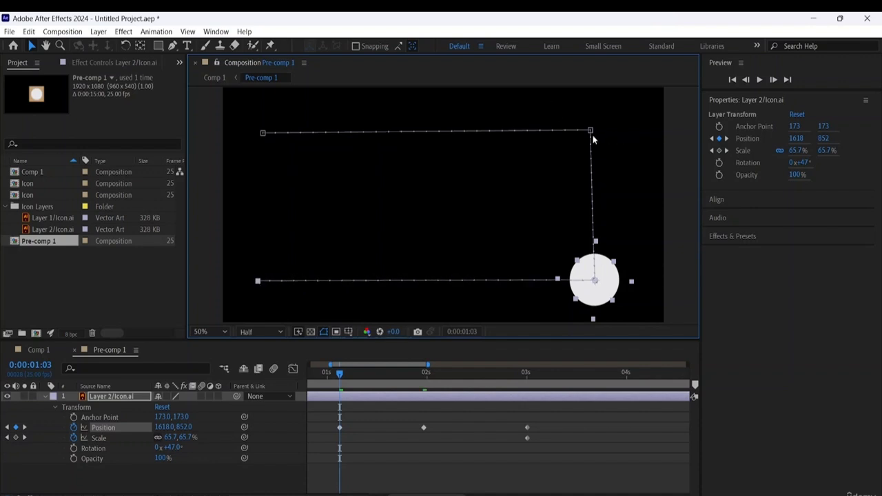
{"action": "left_click_drag", "start_coordinate": [591, 131], "coordinate": [595, 134]}
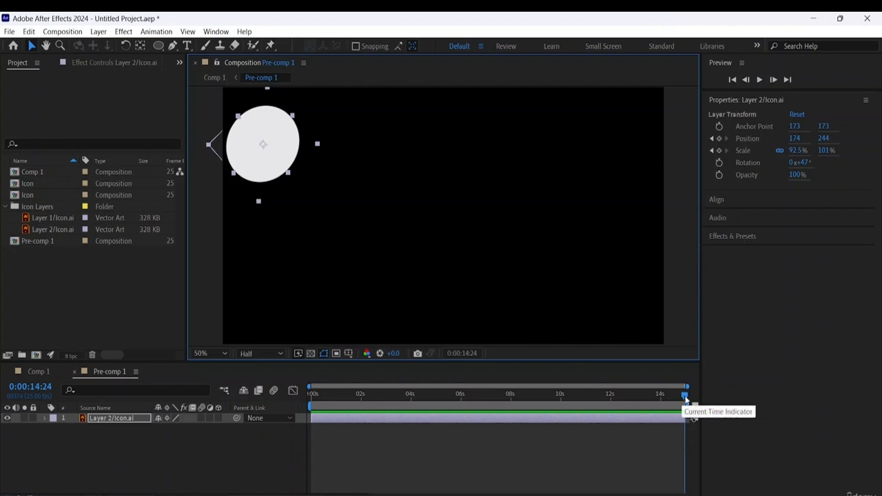
- Add keyframes for the circle at 0:00:03:06 with Position about 174, 854 and Scale about -7%, and preview the animation from the start
{"action": "left_click_drag", "start_coordinate": [679, 399], "coordinate": [286, 411]}
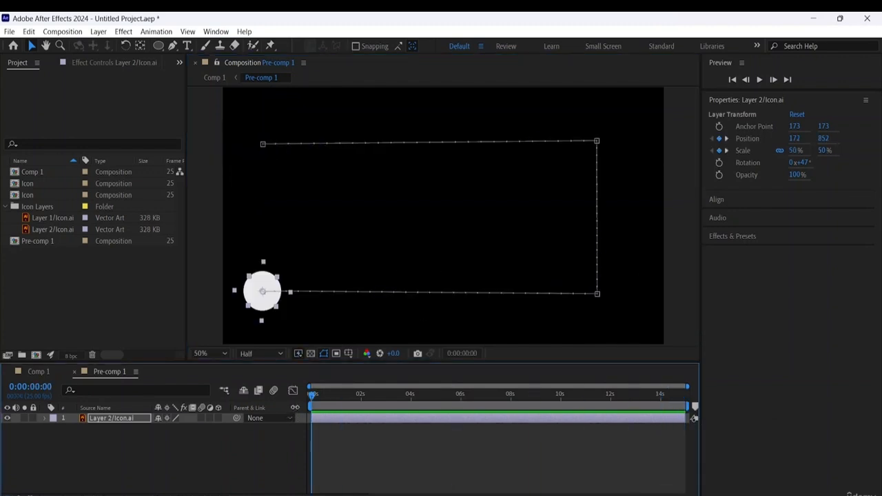
{"action": "key", "text": "space"}
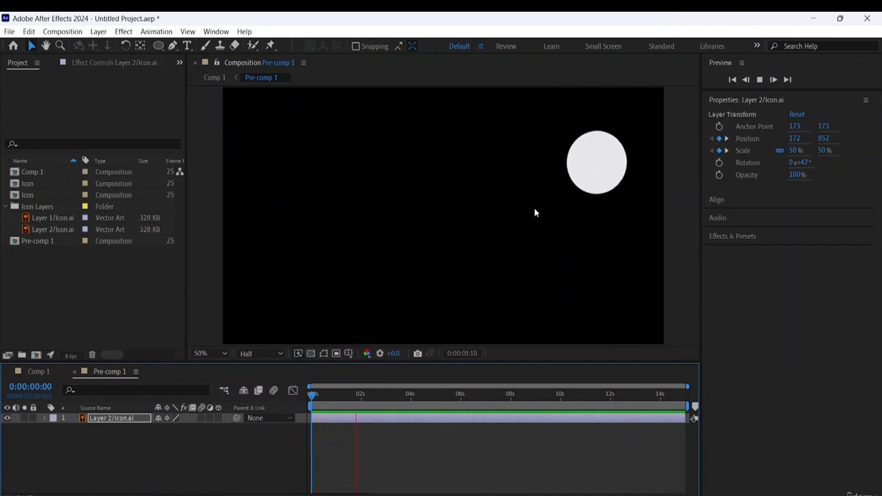
{"action": "key", "text": "space"}
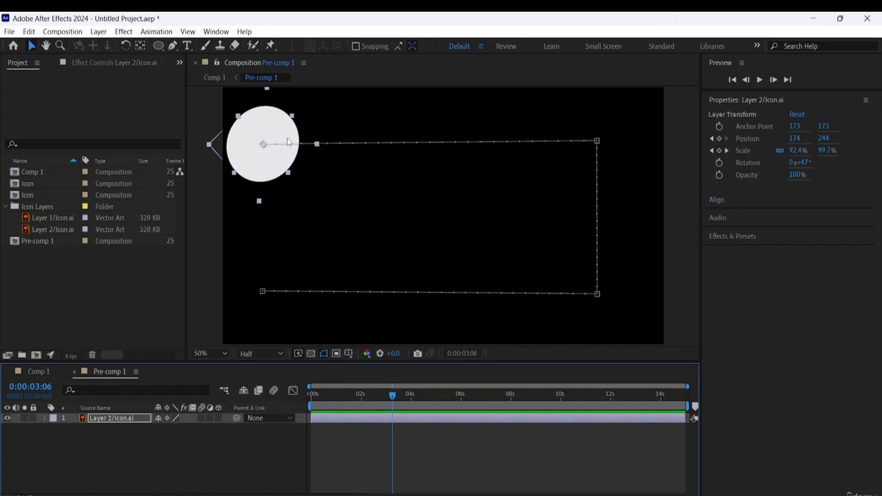
{"action": "left_click_drag", "start_coordinate": [291, 139], "coordinate": [283, 285]}
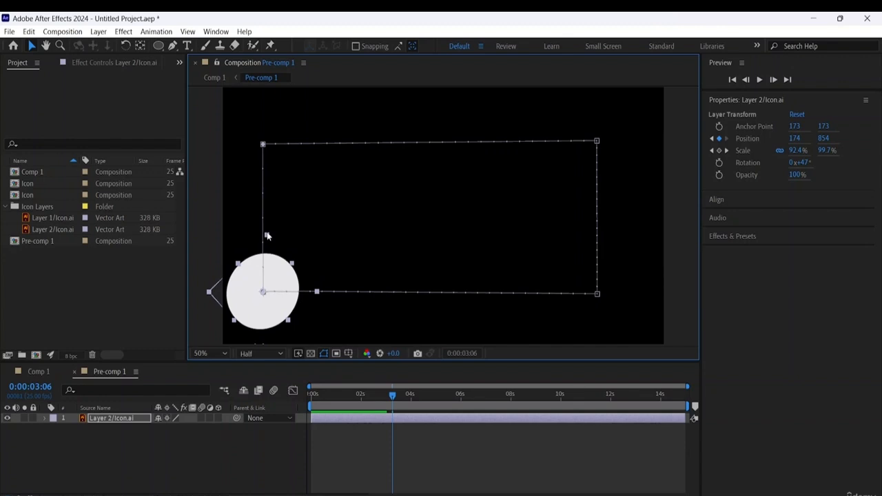
{"action": "left_click_drag", "start_coordinate": [267, 236], "coordinate": [263, 294]}
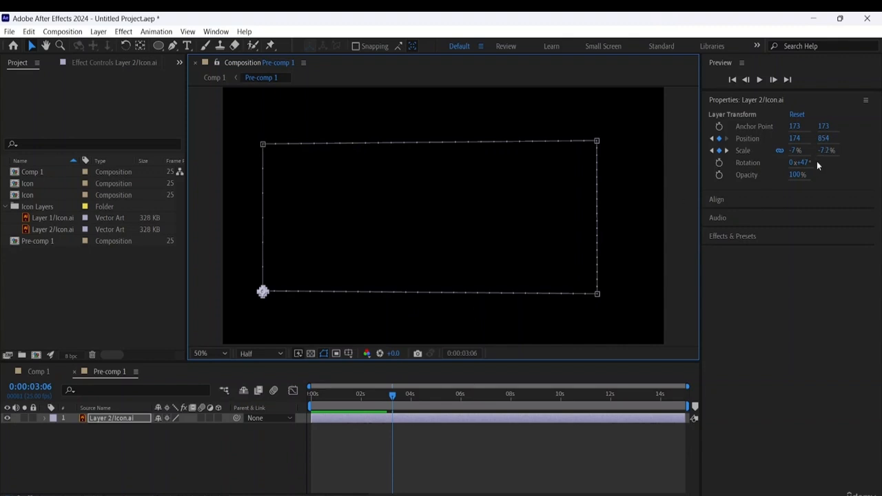
{"action": "left_click_drag", "start_coordinate": [391, 399], "coordinate": [219, 405]}
{"action": "key", "text": "space"}
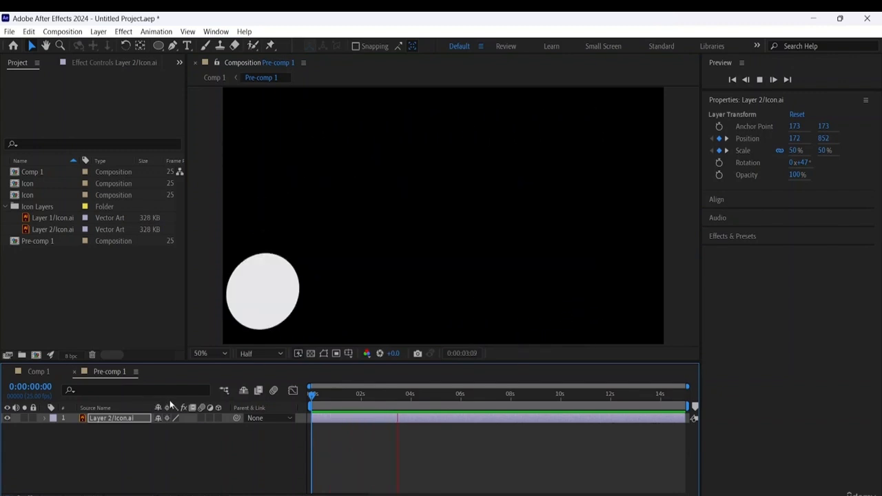
{"action": "key", "text": "space"}
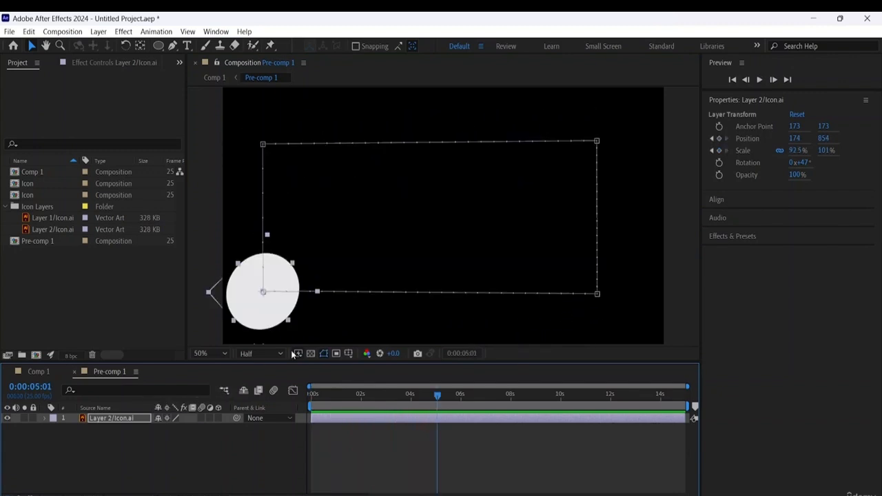
- Reveal the circle layer's transform properties and set its auto-orientation to Orient Along Path
{"action": "left_click", "coordinate": [49, 423]}
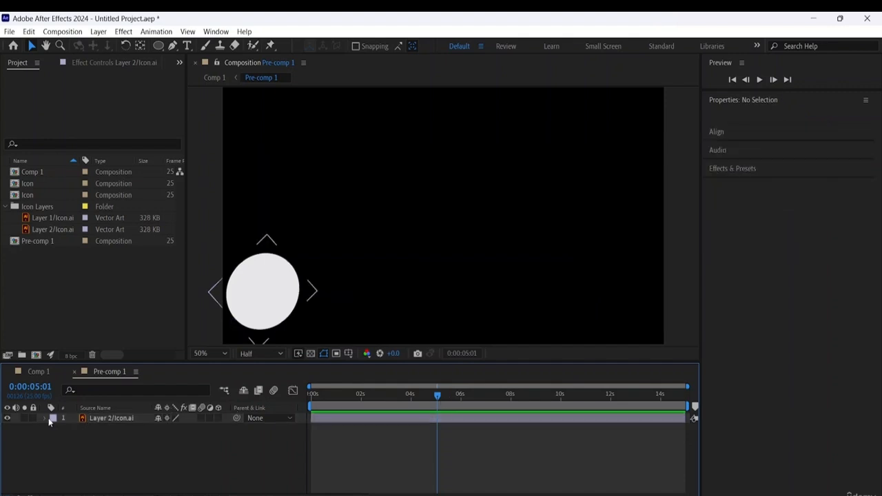
{"action": "left_click", "coordinate": [46, 417]}
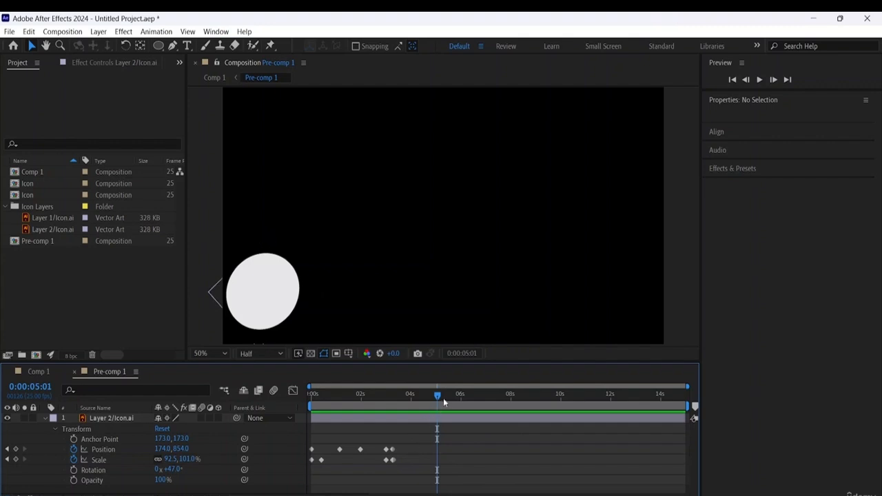
{"action": "left_click_drag", "start_coordinate": [443, 398], "coordinate": [149, 396]}
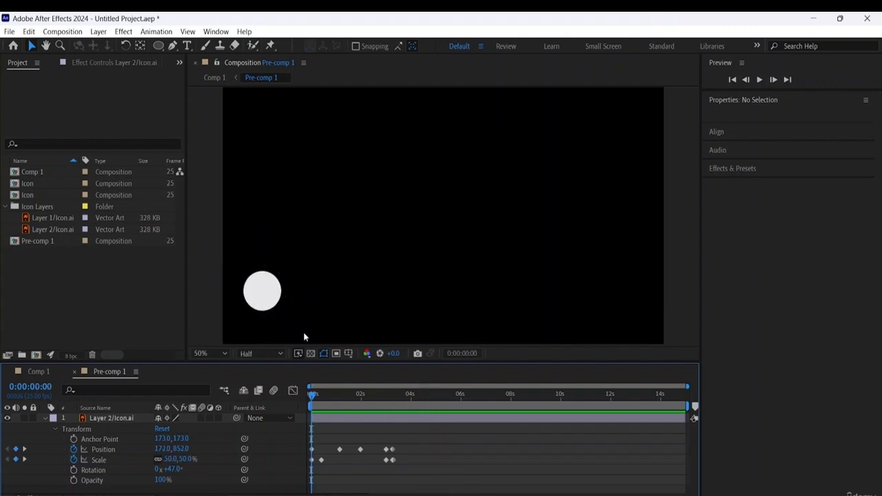
{"action": "left_click", "coordinate": [262, 297]}
{"action": "left_click", "coordinate": [263, 294]}
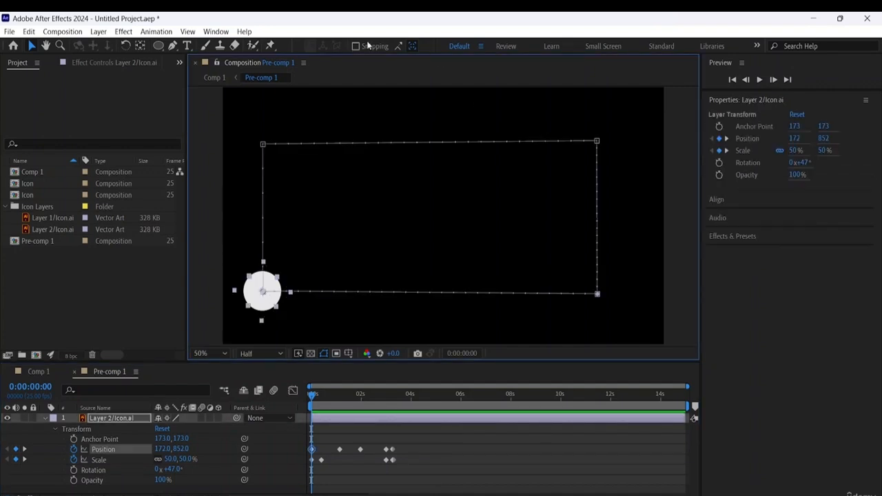
{"action": "left_click", "coordinate": [107, 32]}
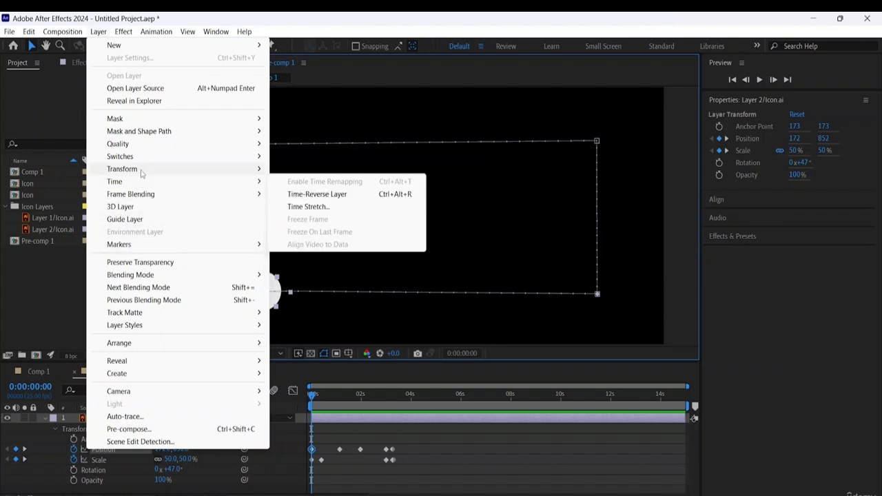
{"action": "mouse_move", "coordinate": [141, 173]}
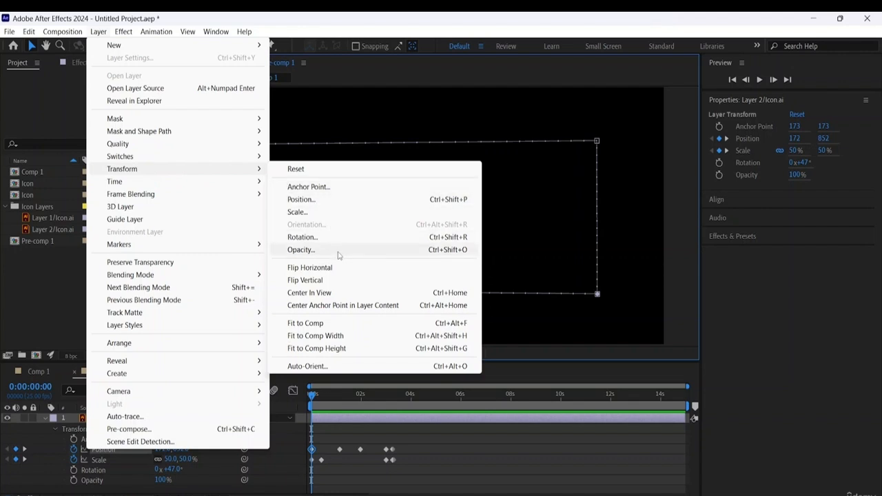
{"action": "left_click", "coordinate": [302, 367]}
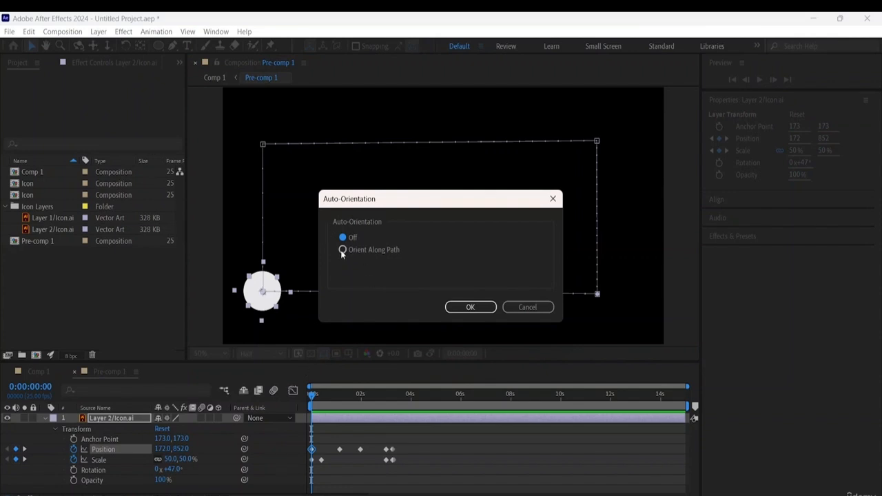
{"action": "left_click", "coordinate": [470, 307]}
- Play the auto-oriented circle's animation in stages around the whole path and return to the start of the timeline
{"action": "key", "text": "space"}
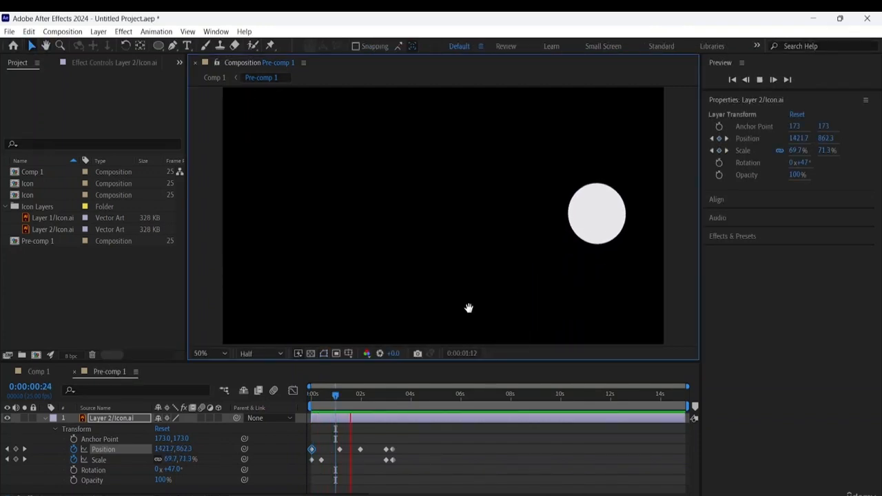
{"action": "key", "text": "space"}
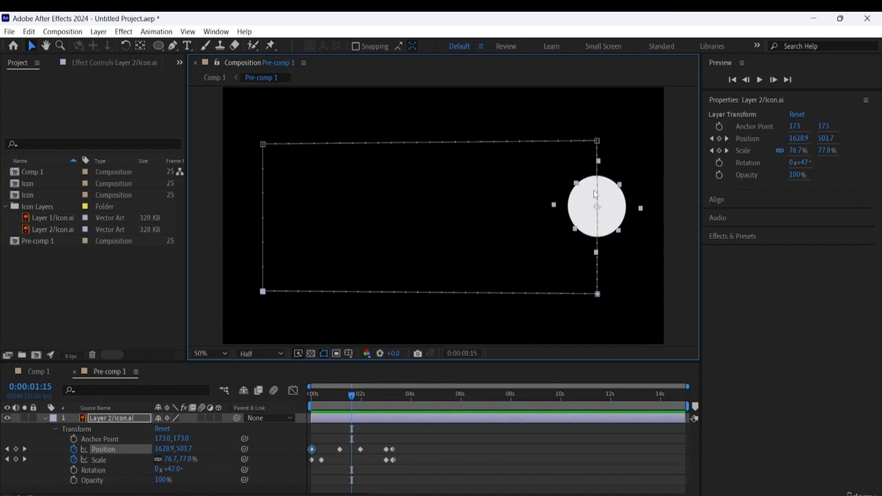
{"action": "key", "text": "space"}
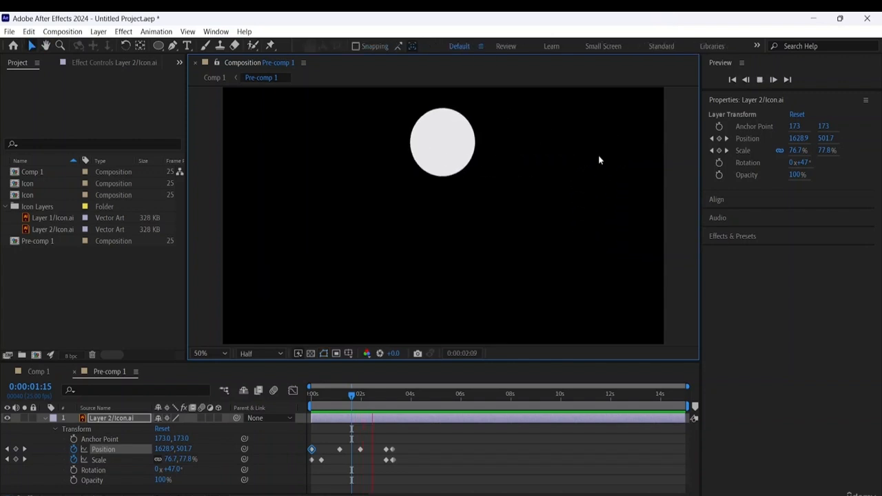
{"action": "key", "text": "space"}
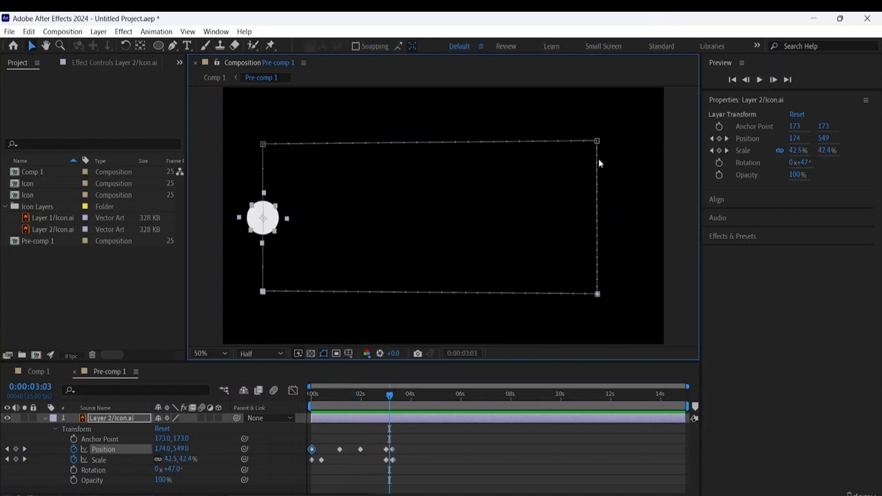
{"action": "key", "text": "space"}
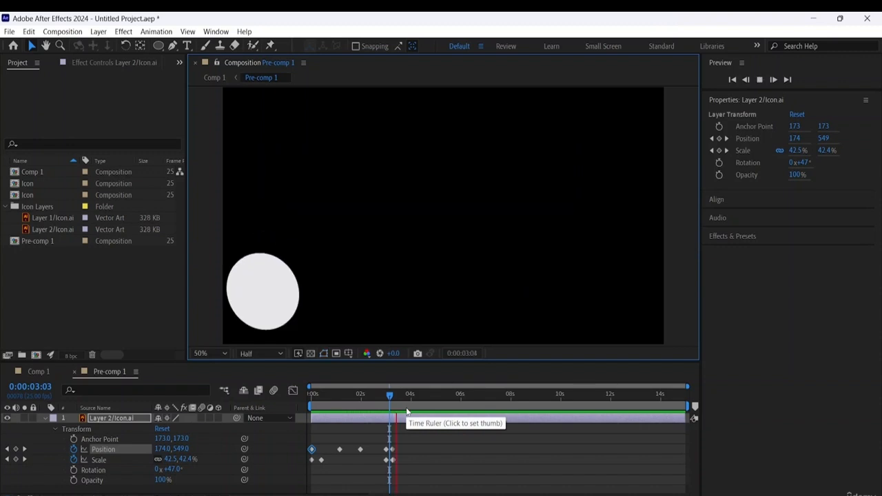
{"action": "key", "text": "space"}
{"action": "key", "text": "space"}
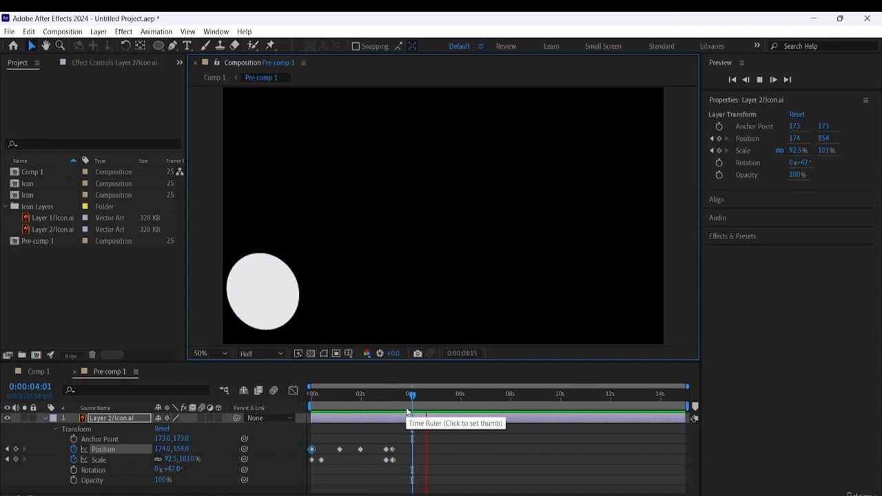
{"action": "key", "text": "space"}
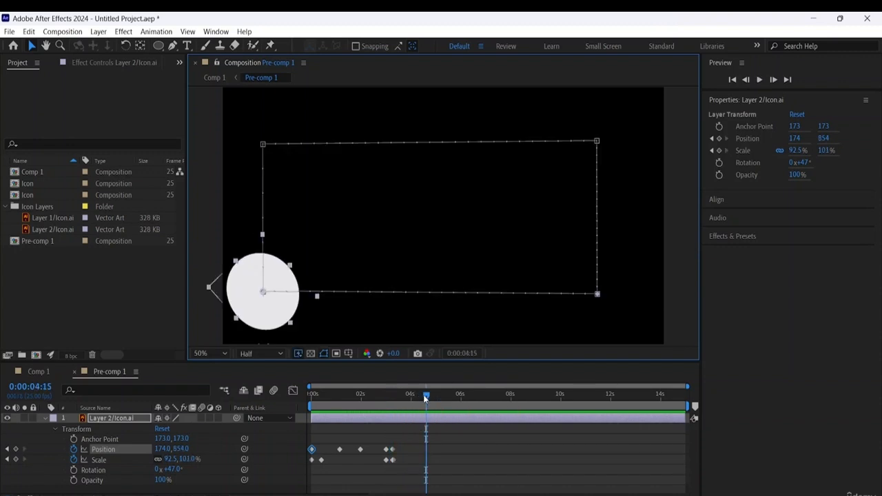
{"action": "key", "text": "Home"}
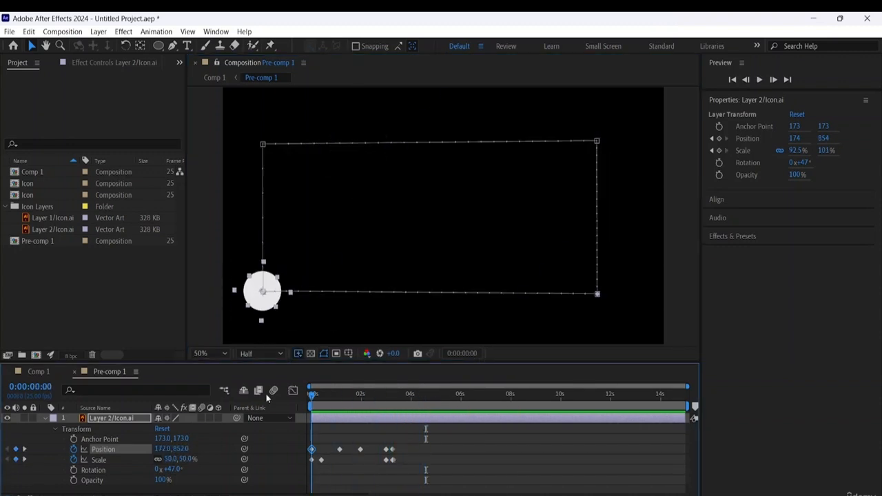
- Preview the circle's animation from the start, and collapse and deselect its layer
{"action": "key", "text": "space"}
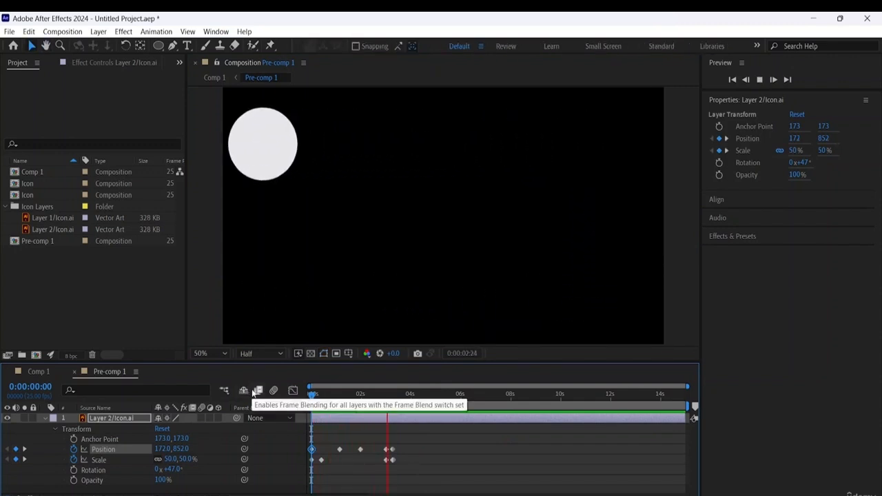
{"action": "key", "text": "space"}
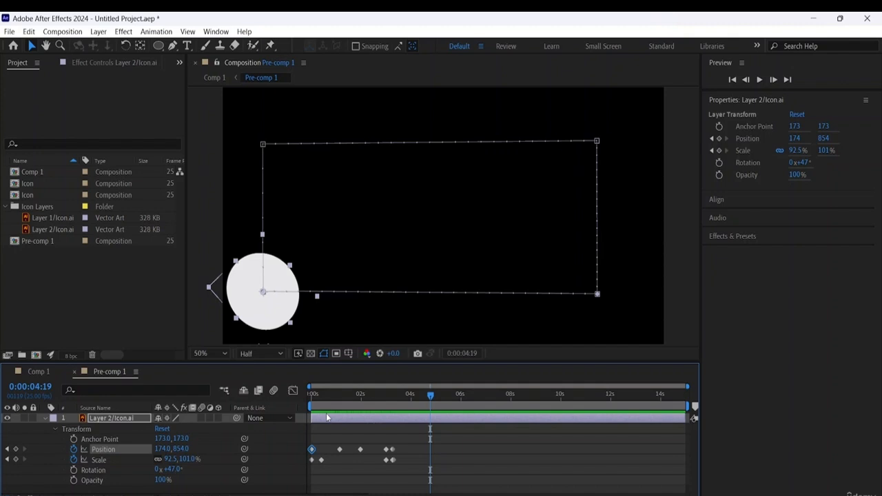
{"action": "left_click", "coordinate": [42, 418]}
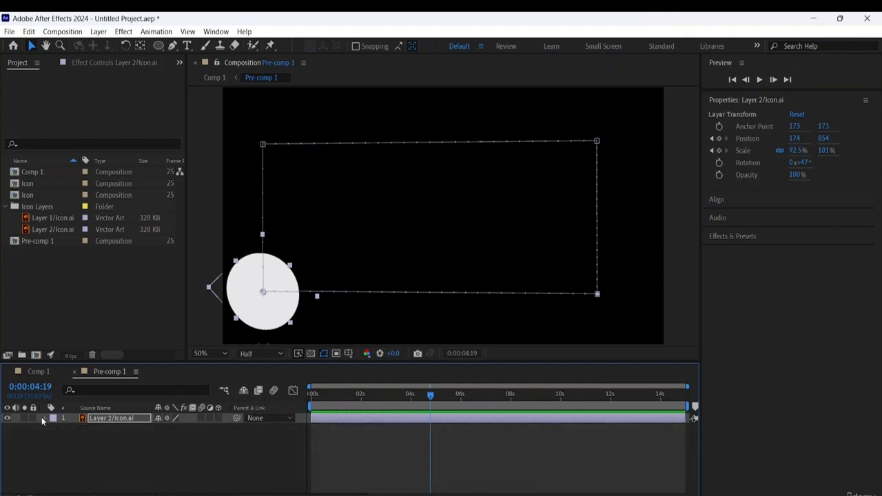
{"action": "left_click", "coordinate": [69, 436]}
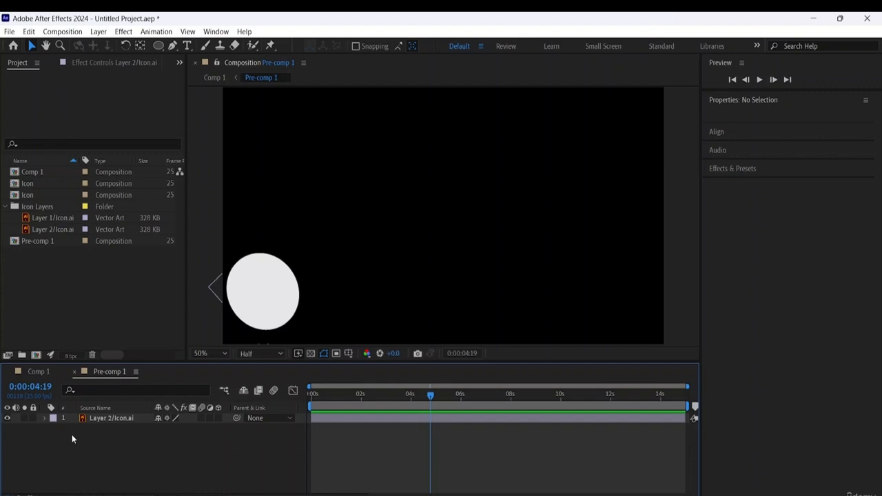
- Add Layer 1/Icon.ai from the Icon Layers folder to Pre-comp 1 beneath the circle layer
{"action": "left_click", "coordinate": [7, 208]}
{"action": "left_click", "coordinate": [35, 217]}
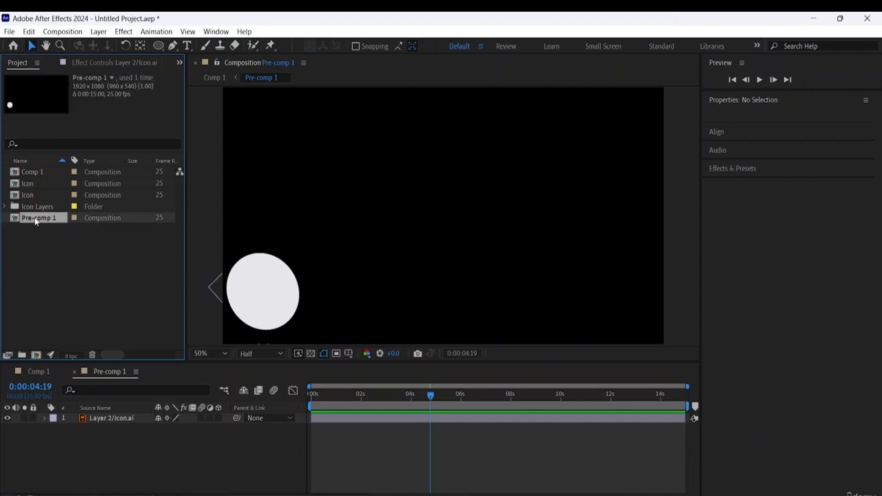
{"action": "double_click", "coordinate": [36, 221]}
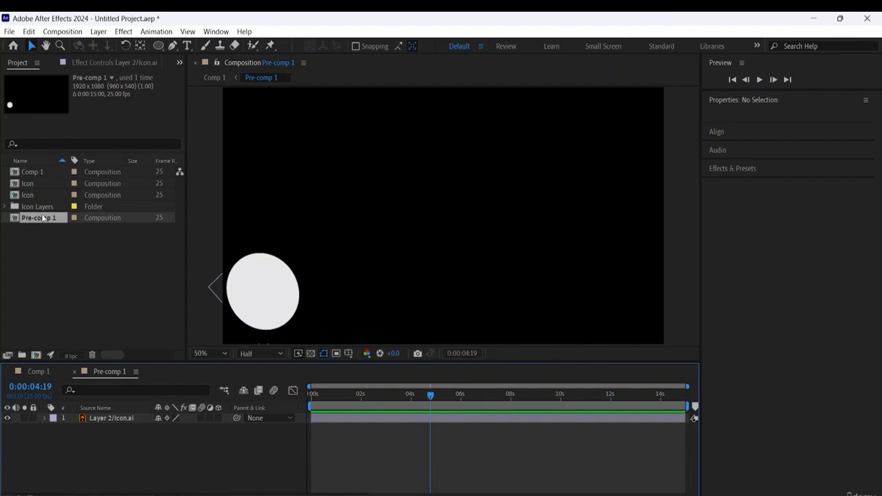
{"action": "left_click", "coordinate": [6, 208]}
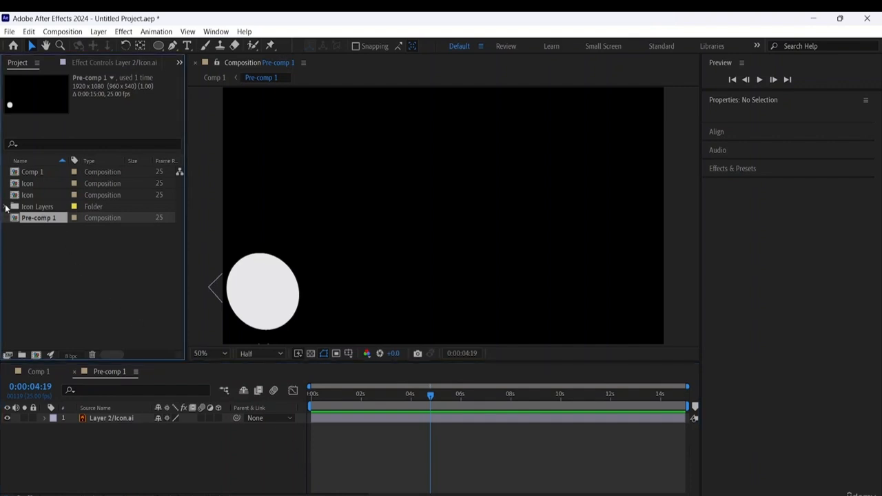
{"action": "left_click", "coordinate": [6, 208]}
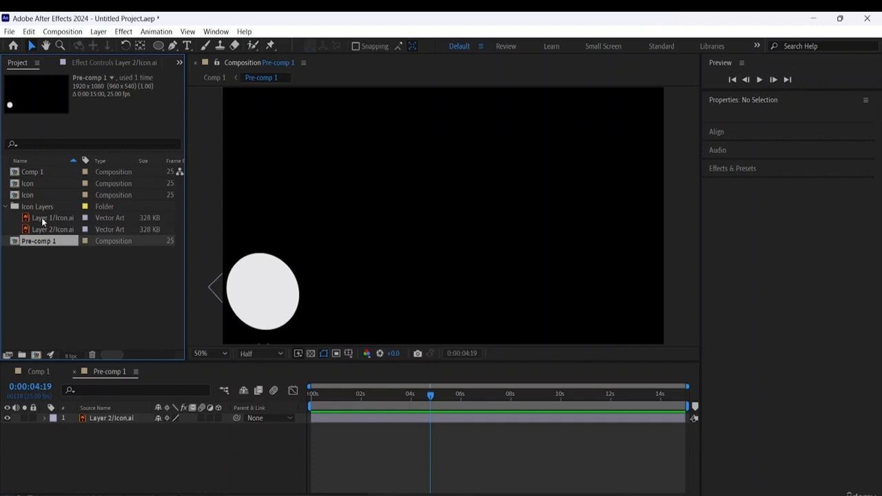
{"action": "left_click_drag", "start_coordinate": [43, 220], "coordinate": [82, 433]}
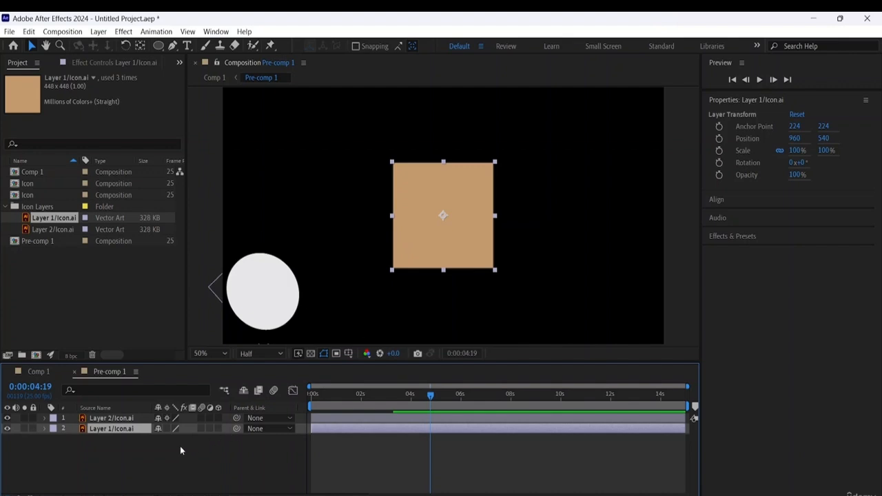
{"action": "left_click", "coordinate": [136, 457]}
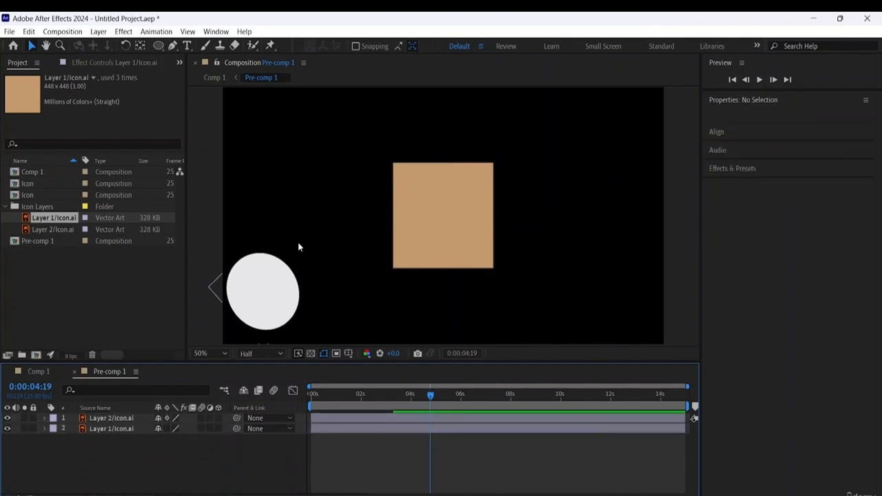
- Rotate the tan square to about -40.8° with the Rotation tool
{"action": "left_click", "coordinate": [455, 243]}
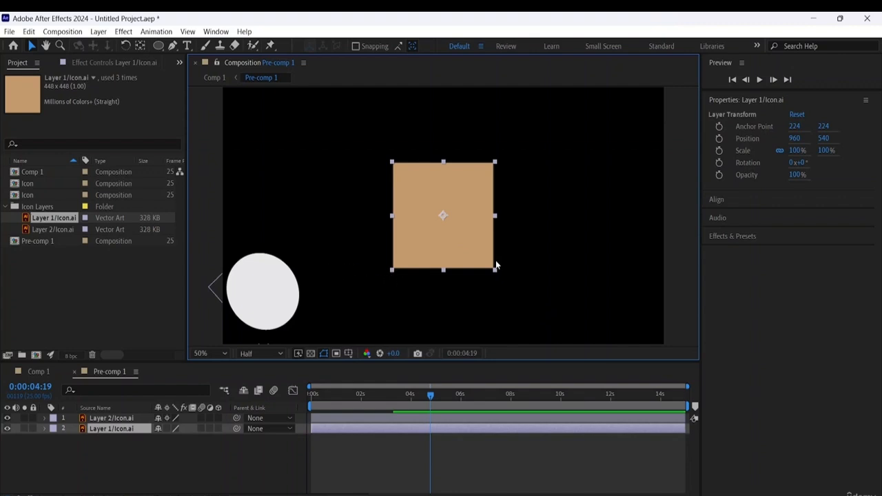
{"action": "key", "text": "w"}
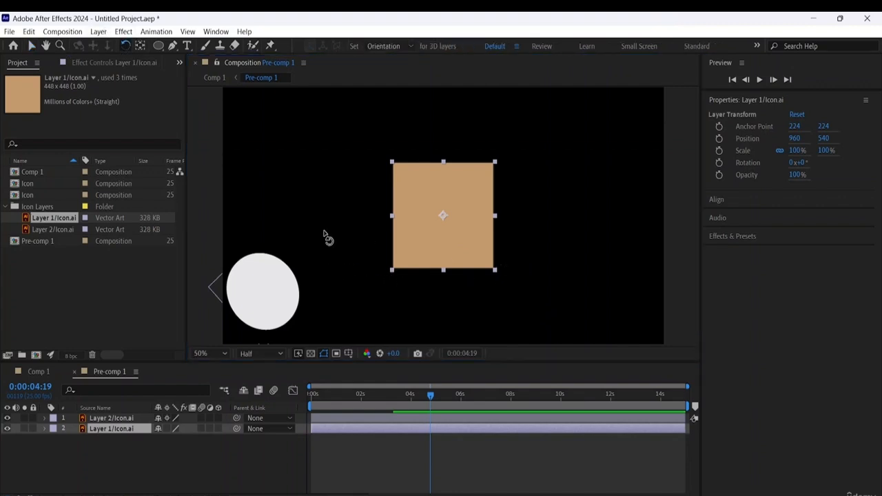
{"action": "left_click_drag", "start_coordinate": [487, 276], "coordinate": [511, 240]}
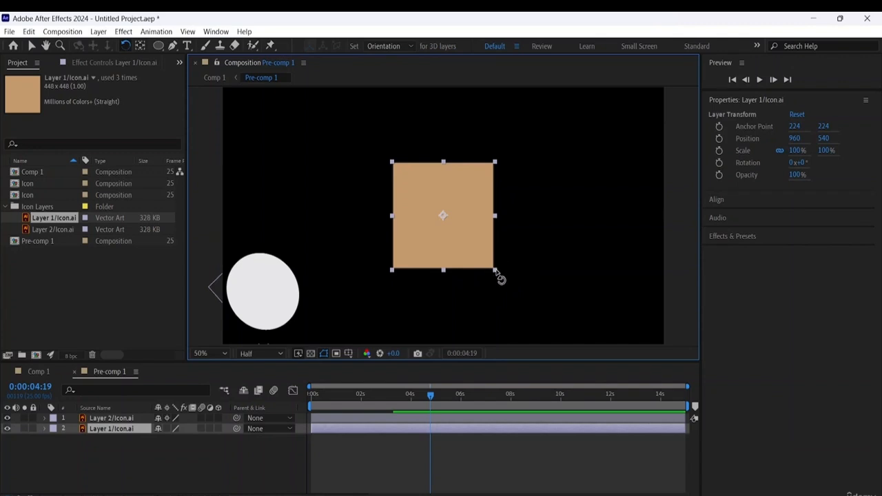
{"action": "left_click_drag", "start_coordinate": [500, 279], "coordinate": [507, 228]}
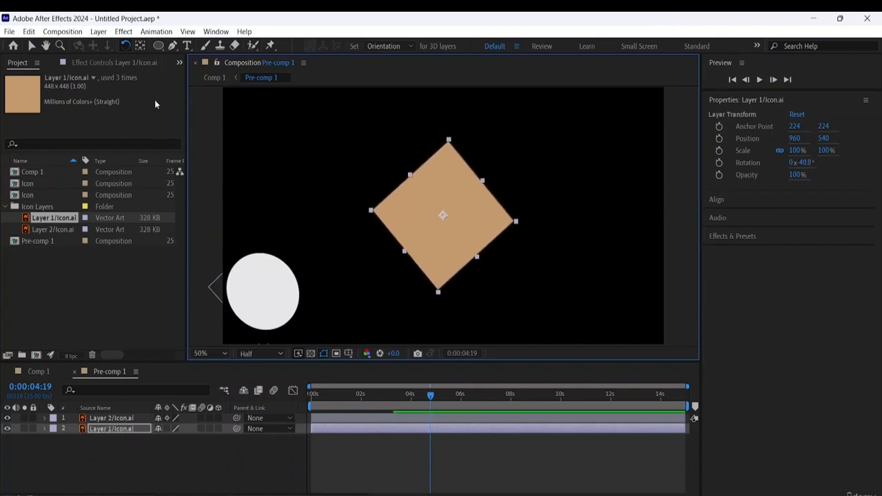
- Scale the square to 73% and move it behind the circle at about 174, 852
{"action": "left_click", "coordinate": [45, 429]}
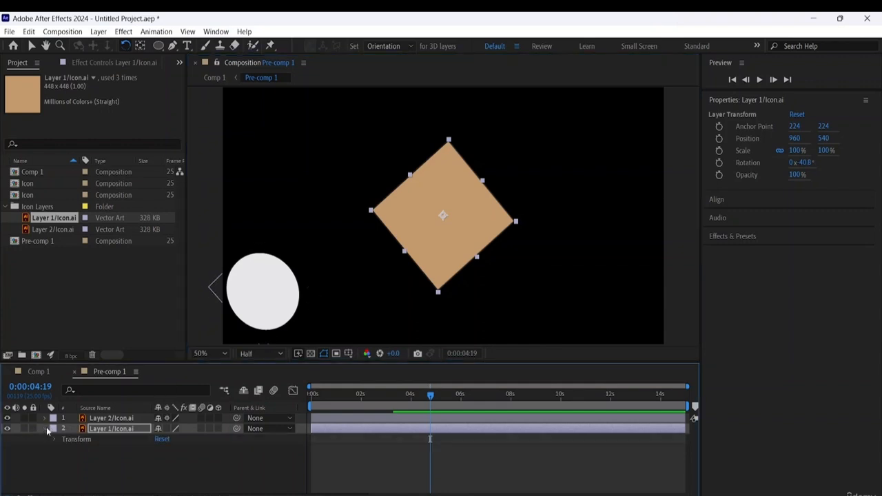
{"action": "left_click", "coordinate": [56, 439]}
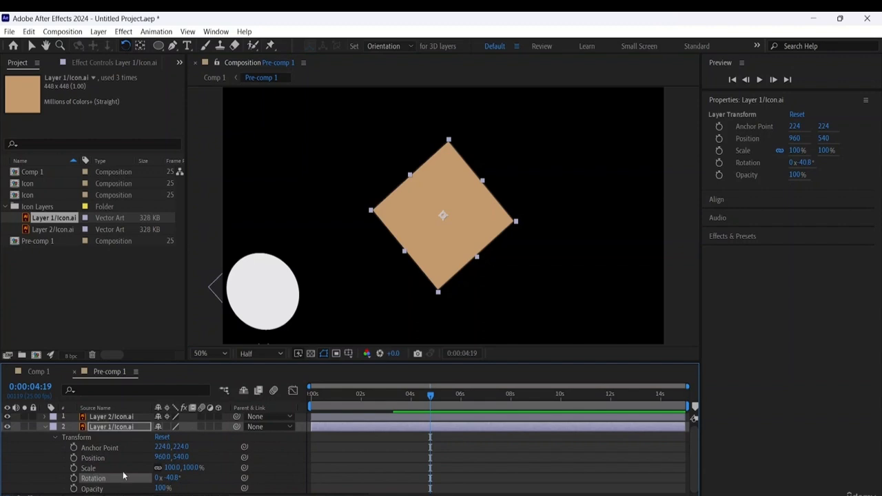
{"action": "left_click_drag", "start_coordinate": [180, 468], "coordinate": [162, 468]}
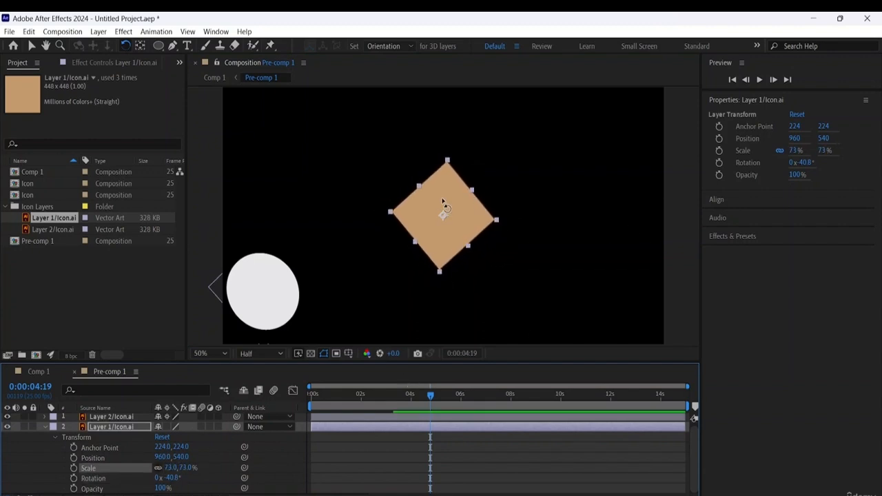
{"action": "left_click", "coordinate": [31, 49]}
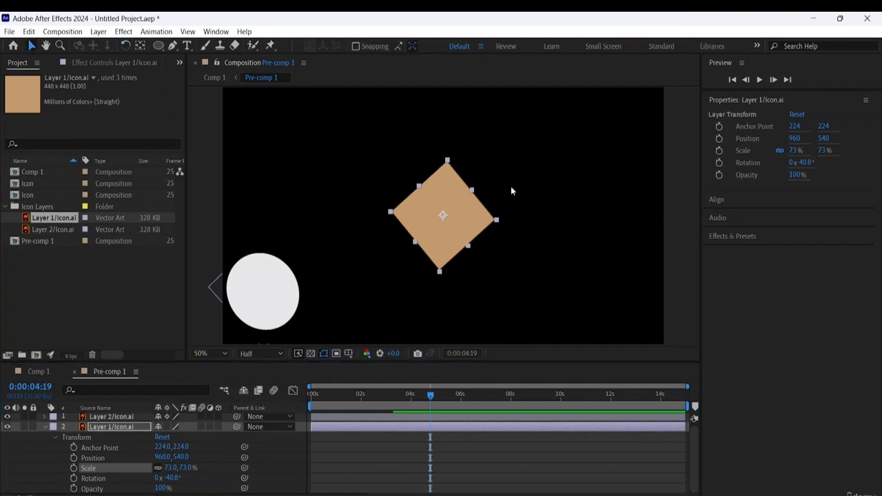
{"action": "left_click_drag", "start_coordinate": [481, 215], "coordinate": [302, 291]}
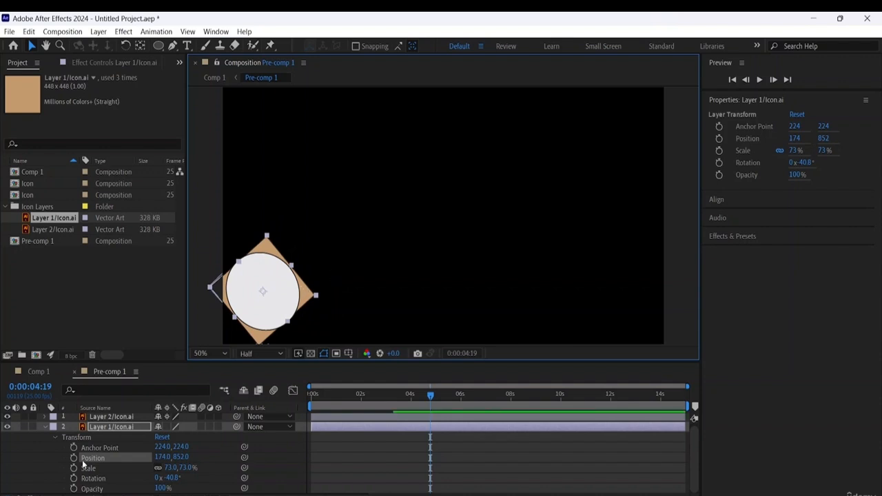
- Pre-compose the circle and square layers together as Pre-comp 2, moving all attributes into the new composition
{"action": "left_click", "coordinate": [127, 417], "text": "ctrl"}
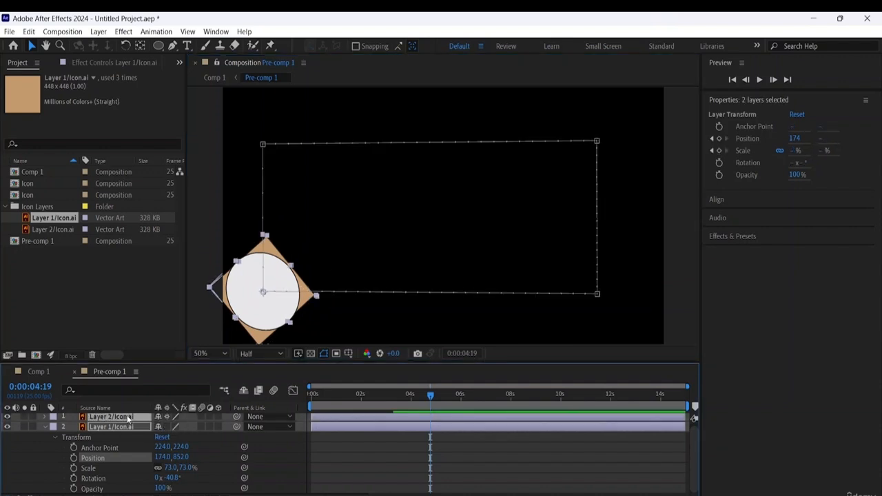
{"action": "right_click", "coordinate": [127, 417]}
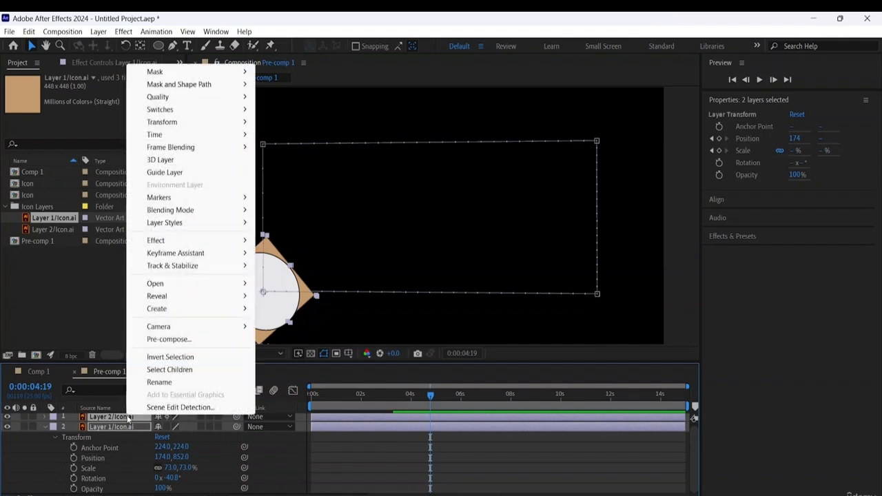
{"action": "left_click", "coordinate": [169, 343]}
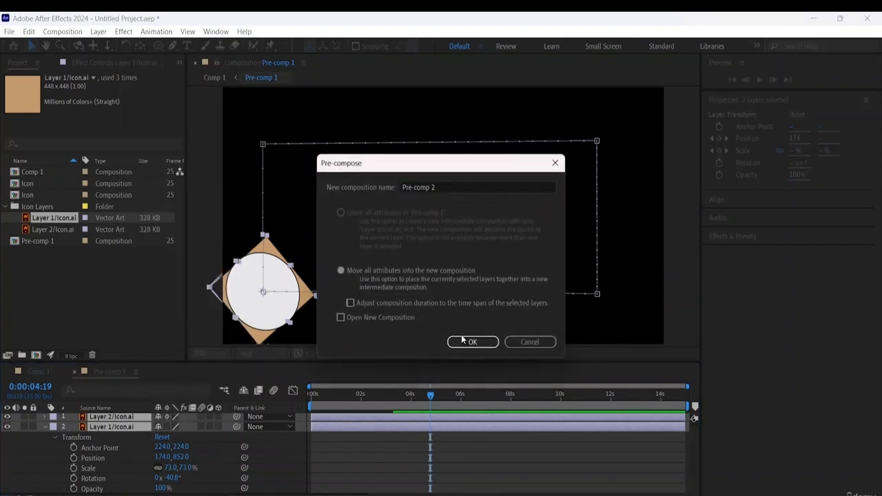
{"action": "left_click", "coordinate": [464, 340]}
{"action": "left_click", "coordinate": [287, 290]}
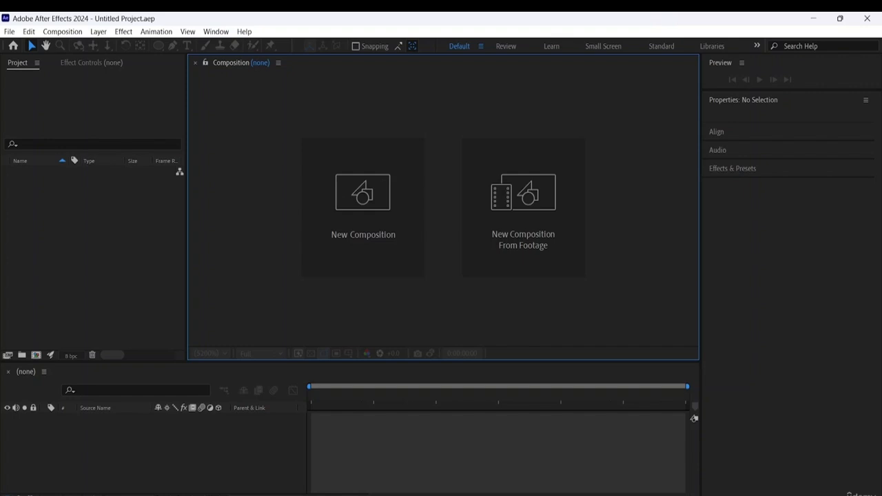
- Import the video 1871428_Green Screen_Dancing_Dance_1920x1080 into the empty project and create a composition from it
{"action": "right_click", "coordinate": [95, 213]}
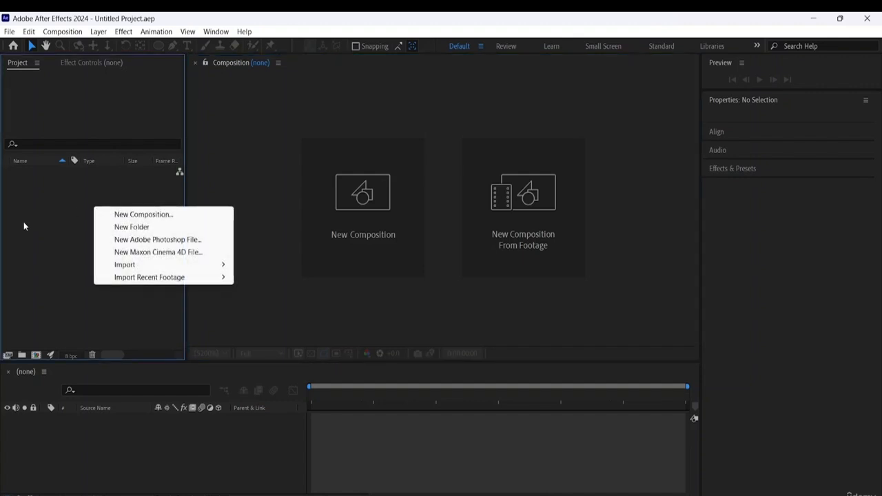
{"action": "mouse_move", "coordinate": [132, 269]}
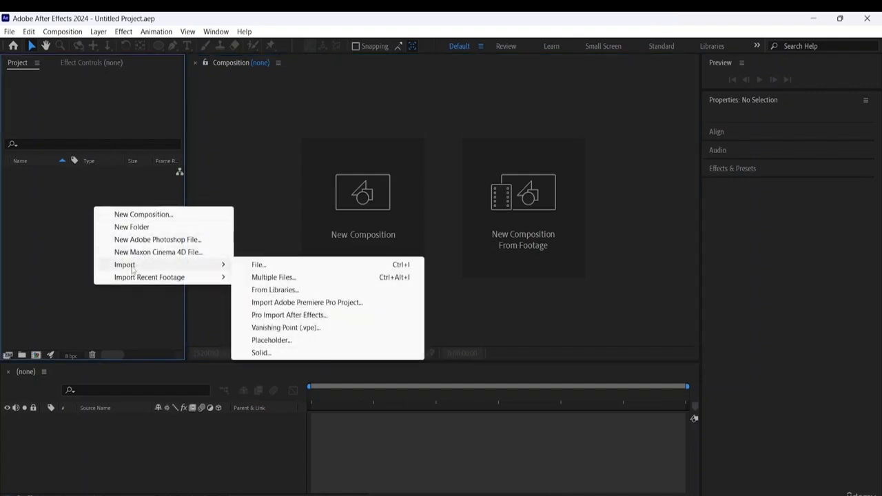
{"action": "left_click", "coordinate": [259, 265]}
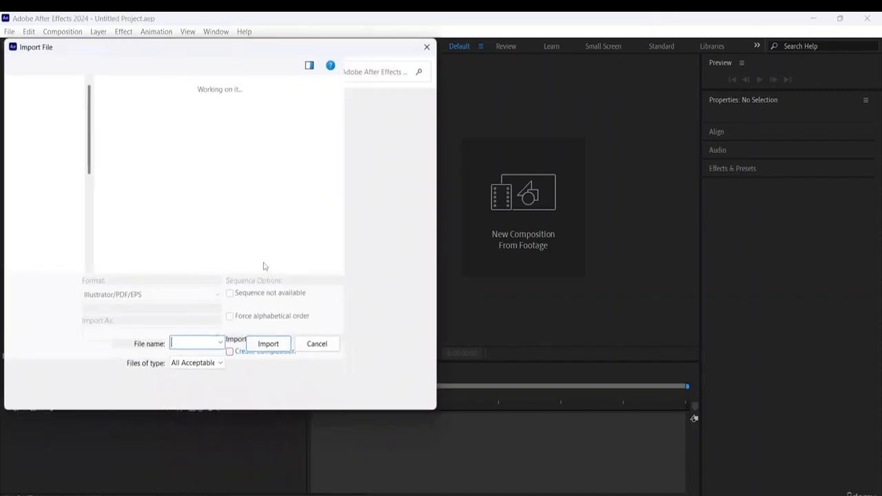
{"action": "left_click", "coordinate": [199, 253]}
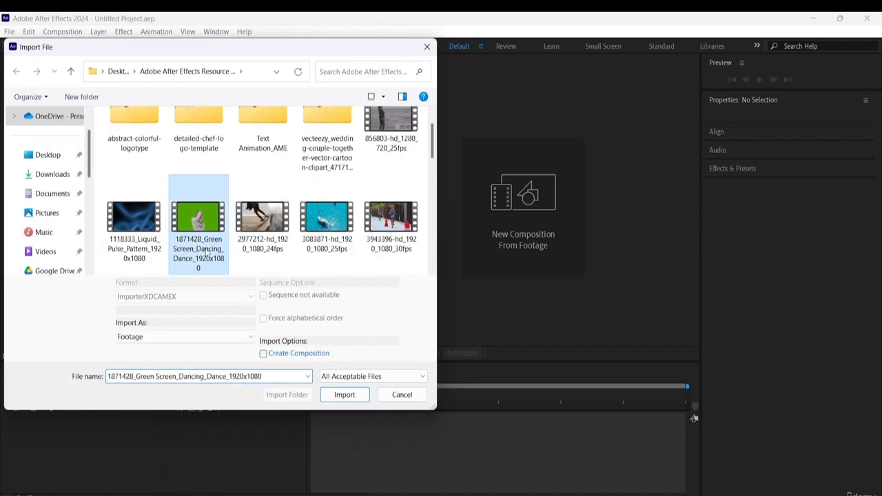
{"action": "left_click", "coordinate": [348, 395]}
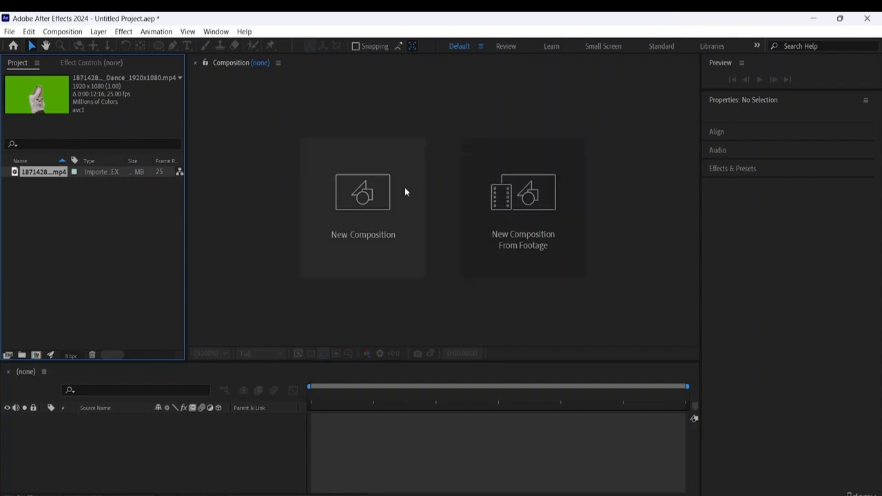
{"action": "left_click_drag", "start_coordinate": [42, 175], "coordinate": [529, 213]}
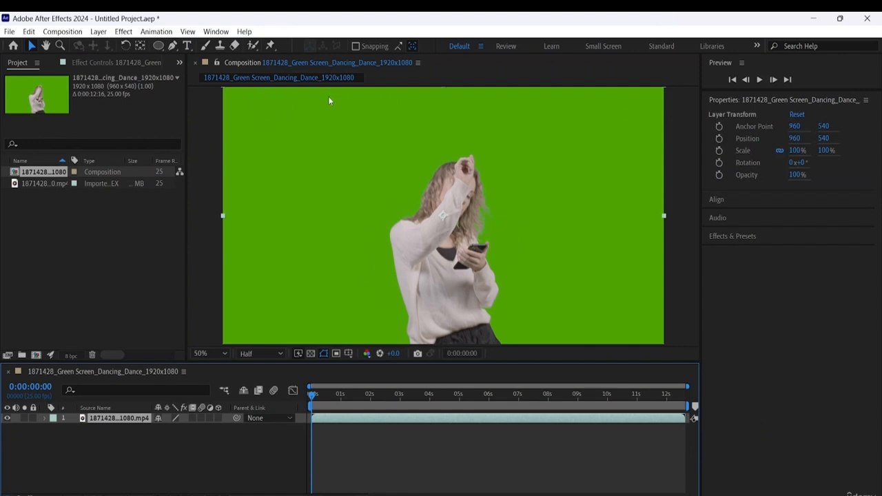
- Rename the new footage composition as Green Screen
{"action": "right_click", "coordinate": [46, 172]}
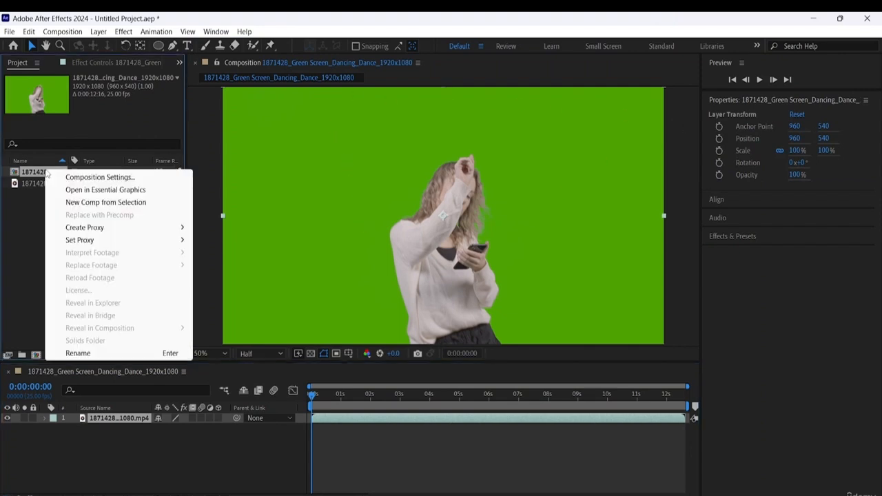
{"action": "left_click", "coordinate": [78, 353]}
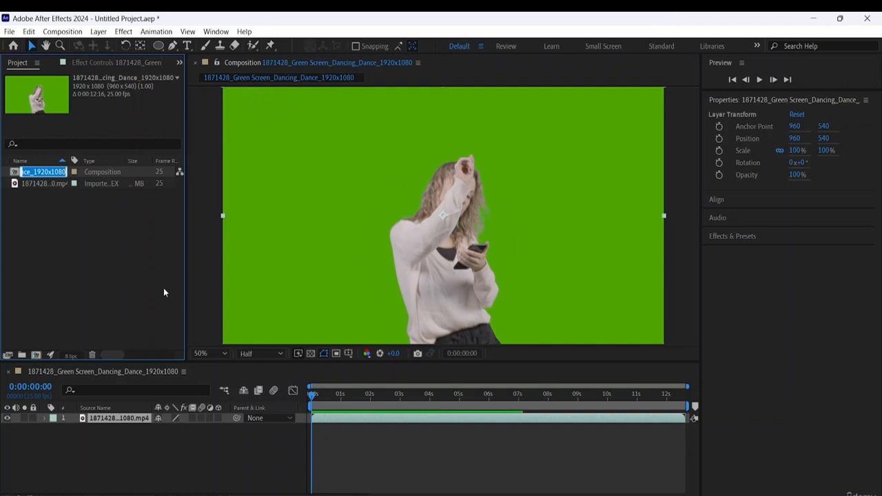
{"action": "type", "text": "Gree"}
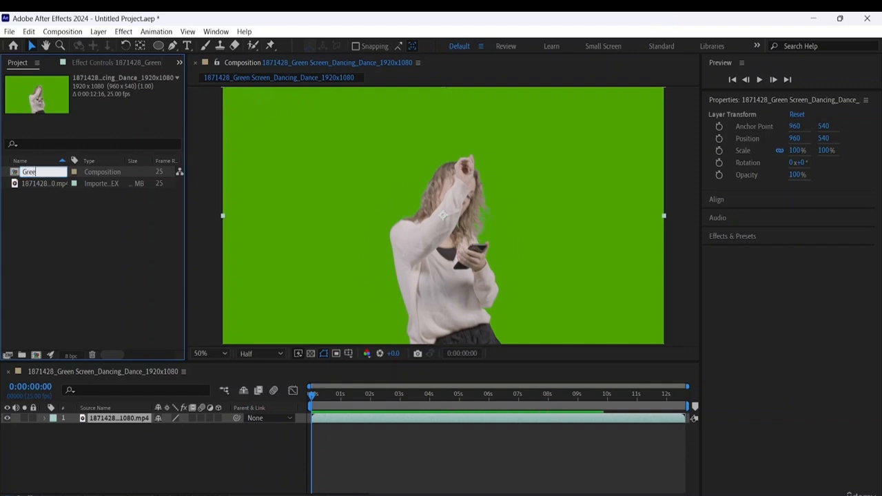
{"action": "type", "text": "n Screen"}
{"action": "left_click", "coordinate": [119, 270]}
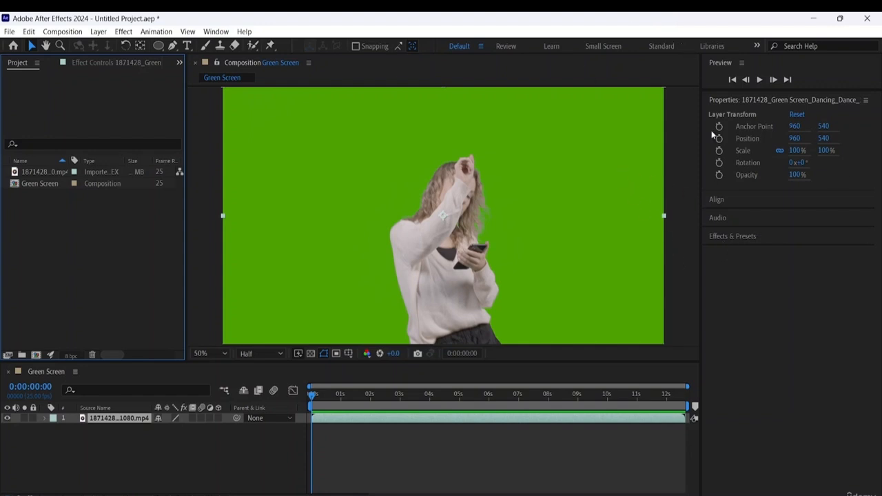
- View the available effects and presets categories, and collapse the list again
{"action": "left_click", "coordinate": [733, 238]}
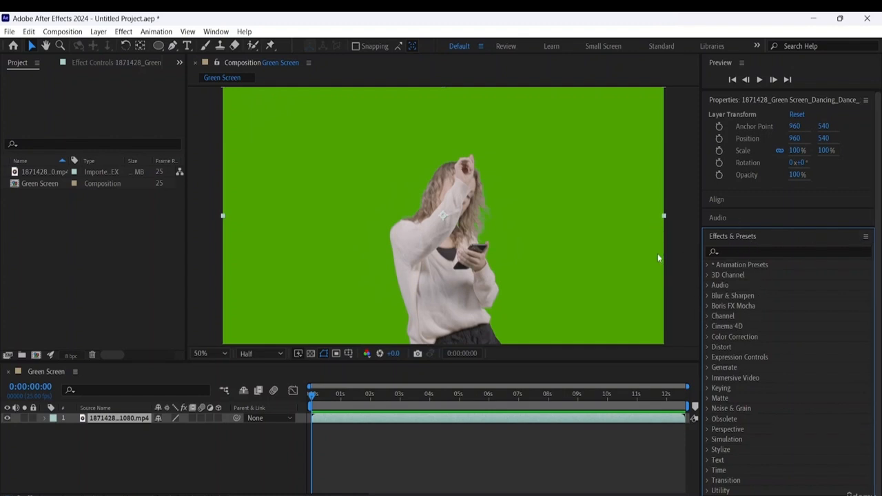
{"action": "left_click", "coordinate": [740, 237]}
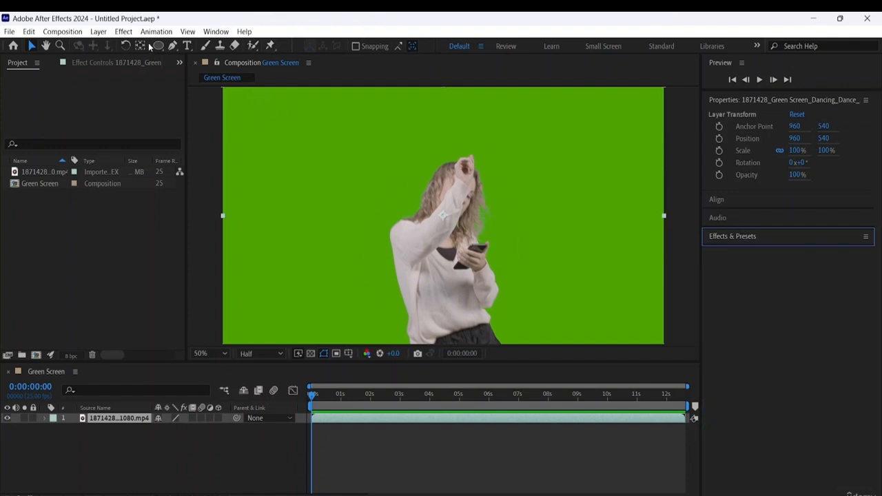
- Find the Keylight (1.2) keying effect and apply it to the dance footage in the Green Screen composition
{"action": "left_click", "coordinate": [217, 33]}
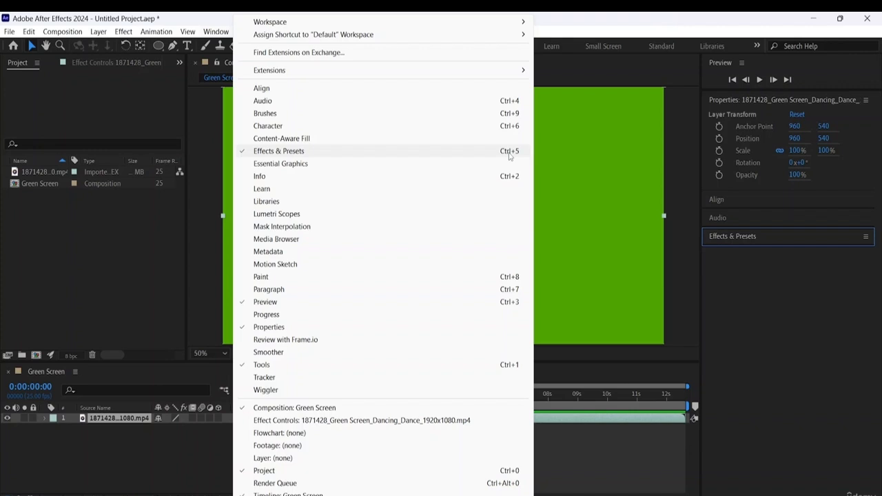
{"action": "left_click", "coordinate": [749, 270]}
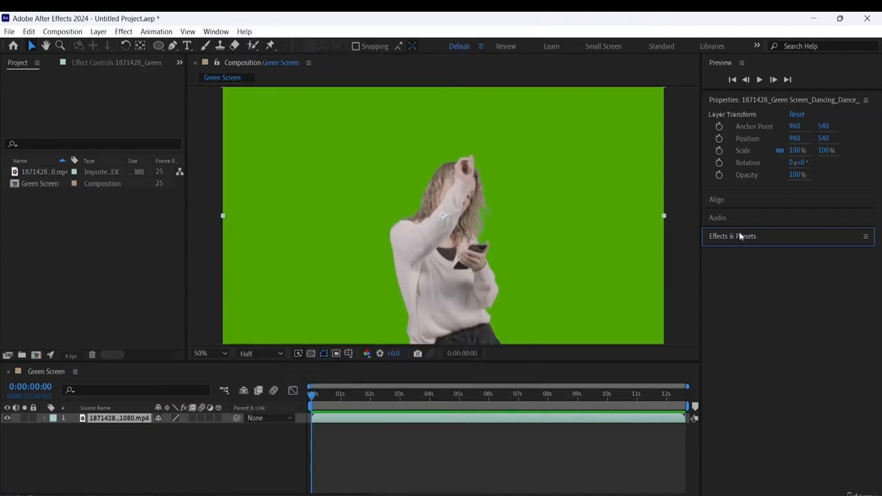
{"action": "left_click", "coordinate": [739, 234]}
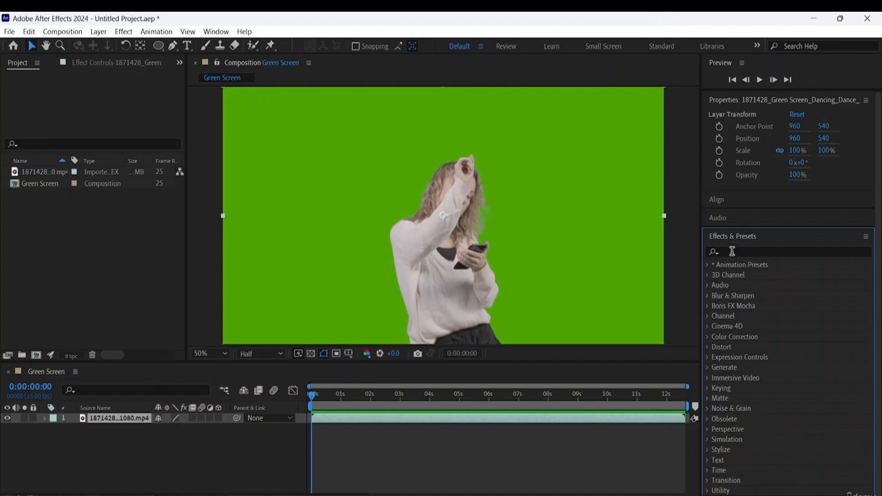
{"action": "left_click", "coordinate": [732, 251]}
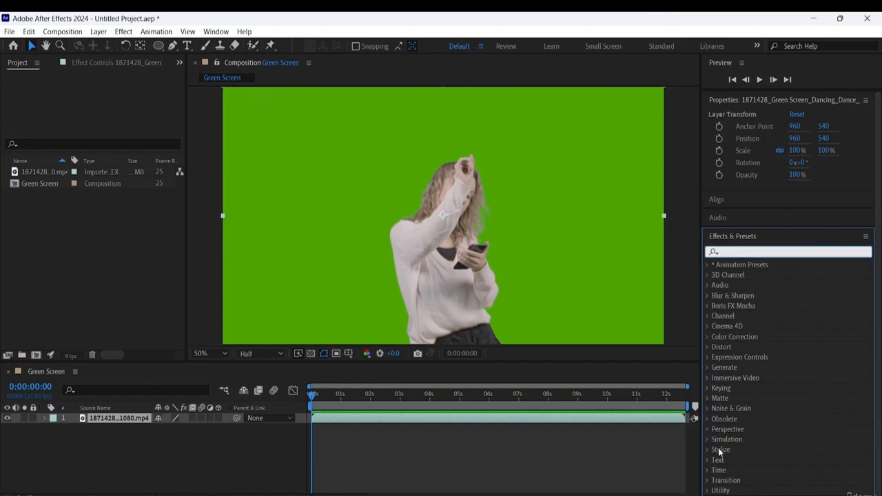
{"action": "type", "text": "ke"}
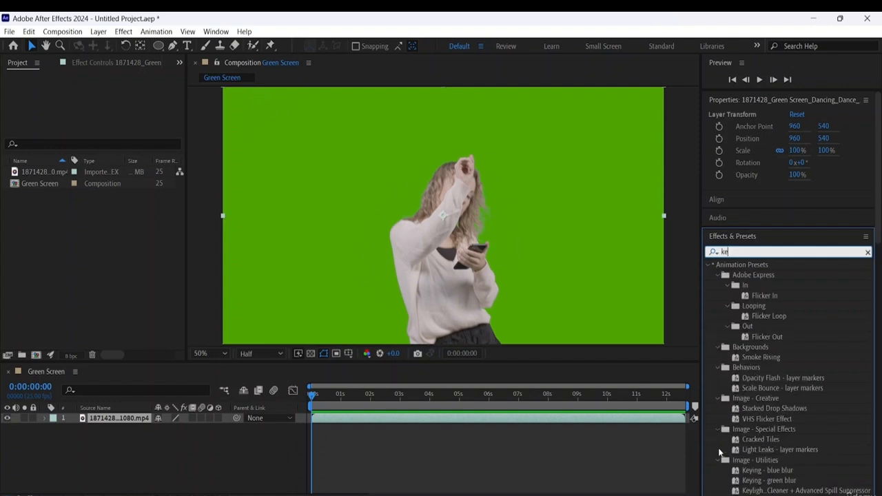
{"action": "type", "text": "yi"}
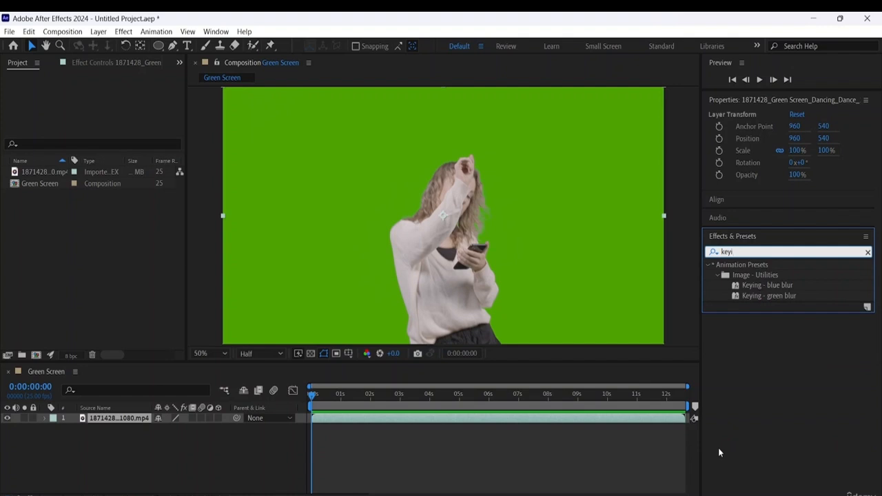
{"action": "key", "text": "BackSpace"}
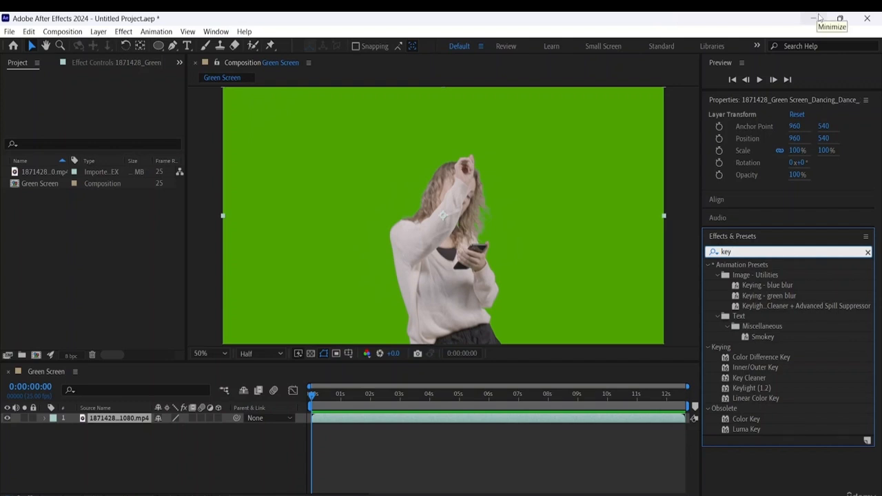
{"action": "type", "text": "l"}
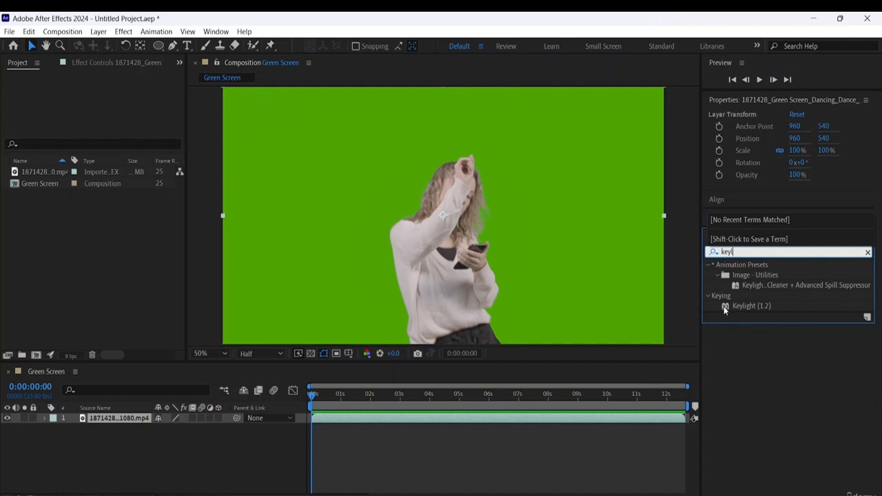
{"action": "left_click_drag", "start_coordinate": [726, 307], "coordinate": [408, 217]}
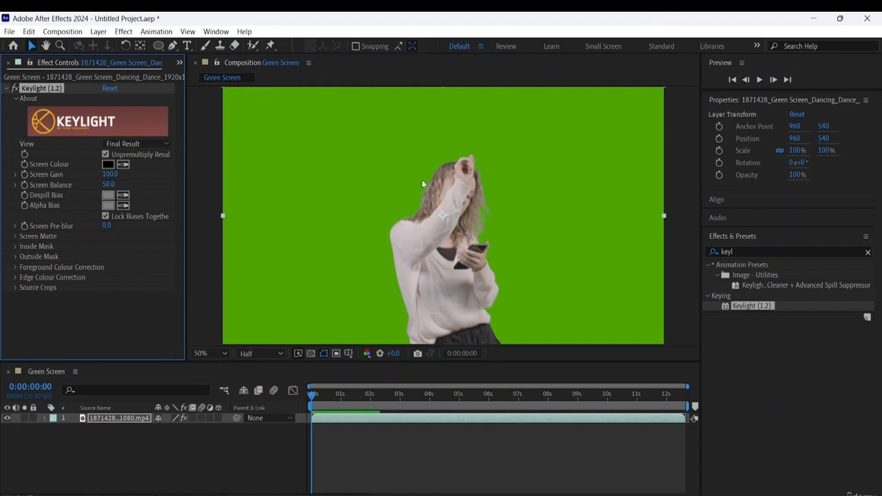
- Key out the green background by sampling it from the footage as Keylight's Screen Colour
{"action": "left_click", "coordinate": [124, 166]}
{"action": "left_click", "coordinate": [359, 146]}
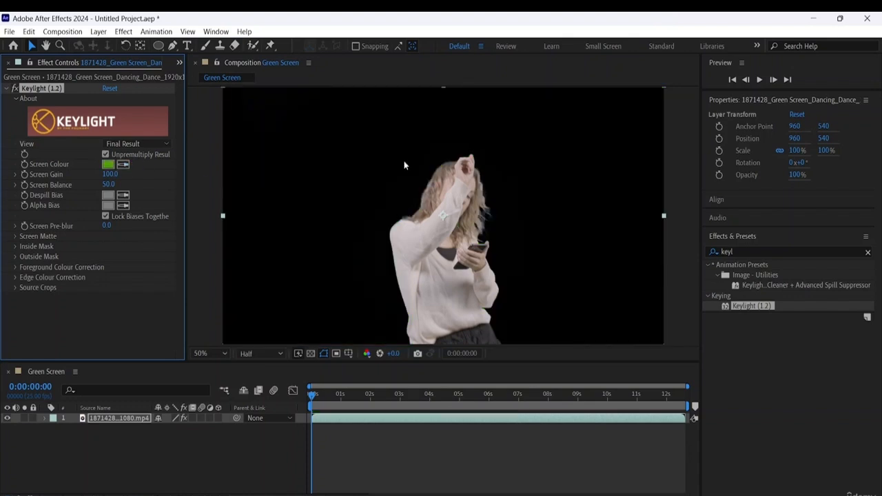
- Examine the keyed footage up close and at full frame, checking the edges around the dancer's hair and arm
{"action": "scroll", "coordinate": [528, 205], "scroll_direction": "up", "scroll_amount": 3}
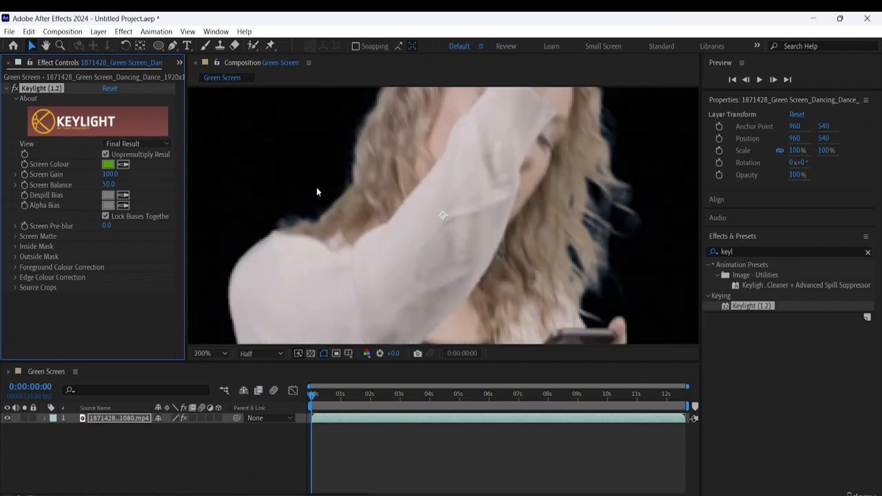
{"action": "scroll", "coordinate": [636, 193], "scroll_direction": "up", "scroll_amount": 2}
{"action": "scroll", "coordinate": [611, 190], "scroll_direction": "down", "scroll_amount": 6}
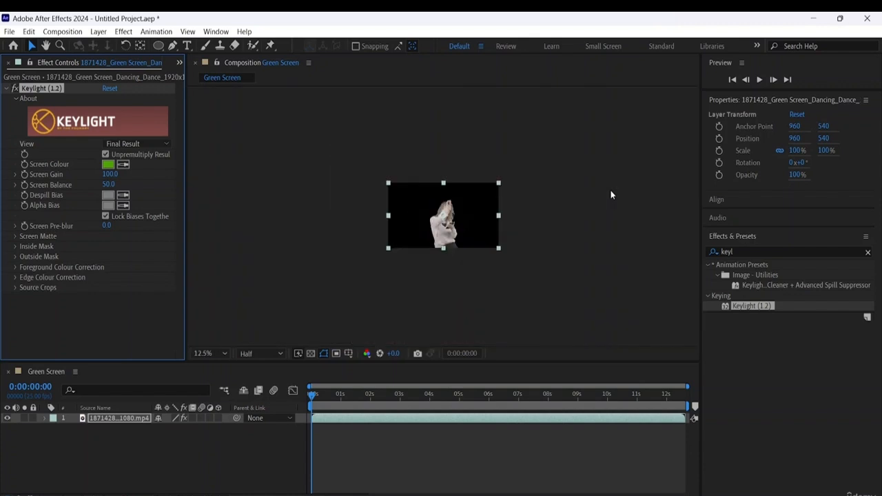
{"action": "scroll", "coordinate": [610, 190], "scroll_direction": "up", "scroll_amount": 2}
{"action": "scroll", "coordinate": [611, 190], "scroll_direction": "down", "scroll_amount": 1}
{"action": "scroll", "coordinate": [611, 191], "scroll_direction": "up", "scroll_amount": 1}
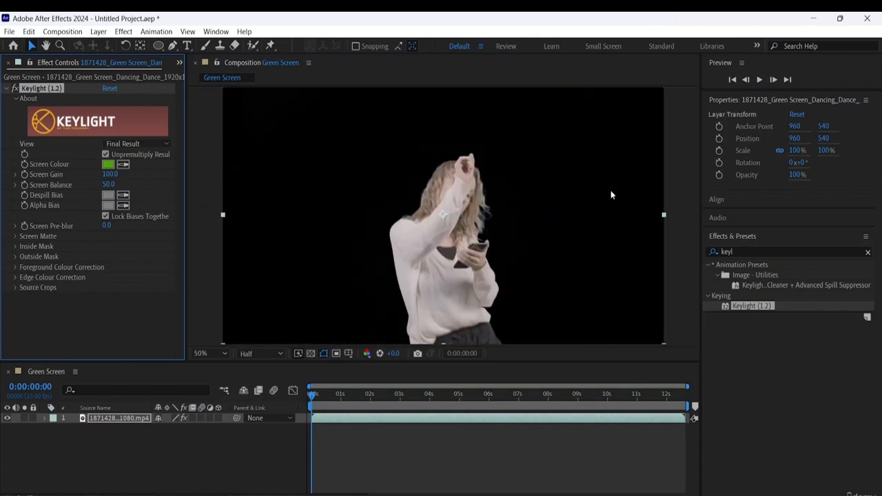
{"action": "scroll", "coordinate": [610, 190], "scroll_direction": "down", "scroll_amount": 2}
{"action": "scroll", "coordinate": [611, 195], "scroll_direction": "up", "scroll_amount": 2}
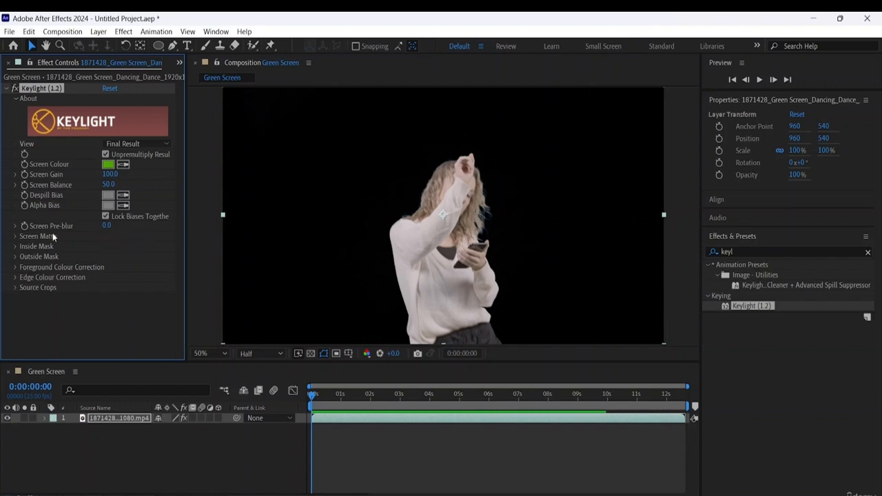
- Expand Keylight's Screen Matte settings
{"action": "left_click", "coordinate": [16, 238]}
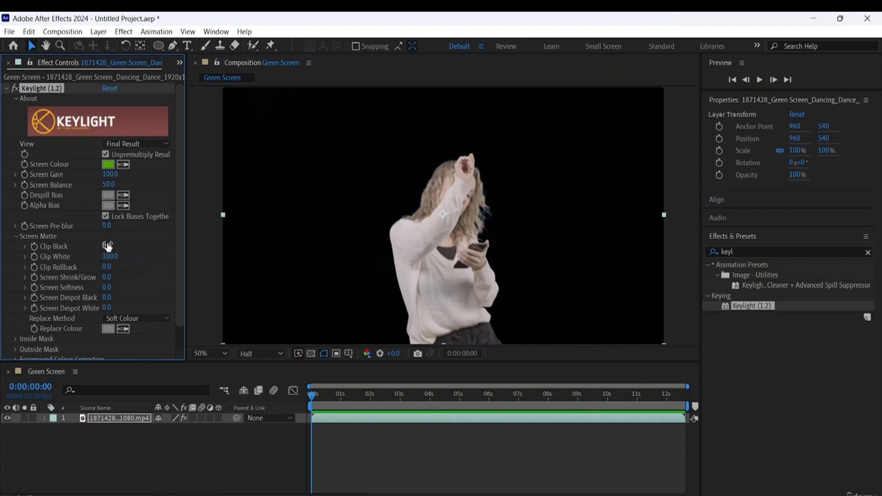
- Try Keylight's Clip Black at 100 and Clip White at 1, restoring them to 0 and 100
{"action": "left_click_drag", "start_coordinate": [108, 247], "coordinate": [269, 266]}
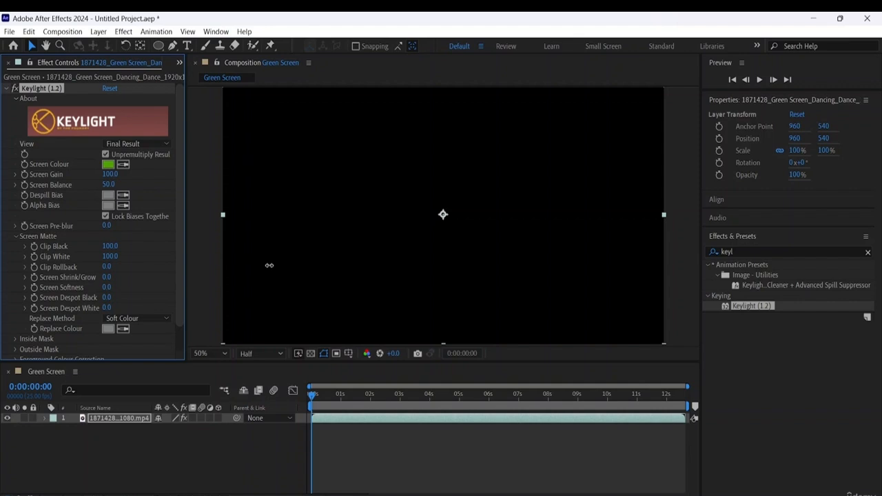
{"action": "left_click_drag", "start_coordinate": [269, 265], "coordinate": [3, 264]}
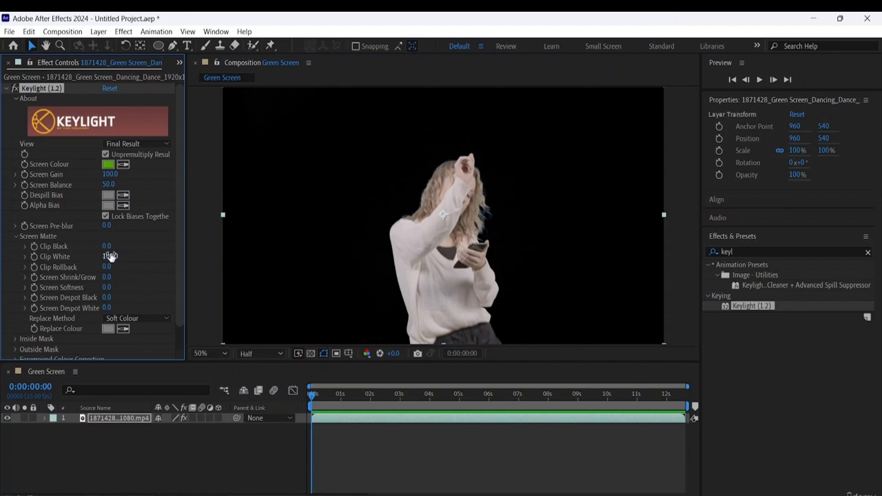
{"action": "mouse_move", "coordinate": [110, 256]}
{"action": "left_mouse_down"}
{"action": "mouse_move", "coordinate": [2, 253]}
{"action": "mouse_move", "coordinate": [153, 250]}
{"action": "mouse_move", "coordinate": [84, 257]}
{"action": "mouse_move", "coordinate": [163, 259]}
{"action": "mouse_move", "coordinate": [108, 257]}
{"action": "left_mouse_up"}
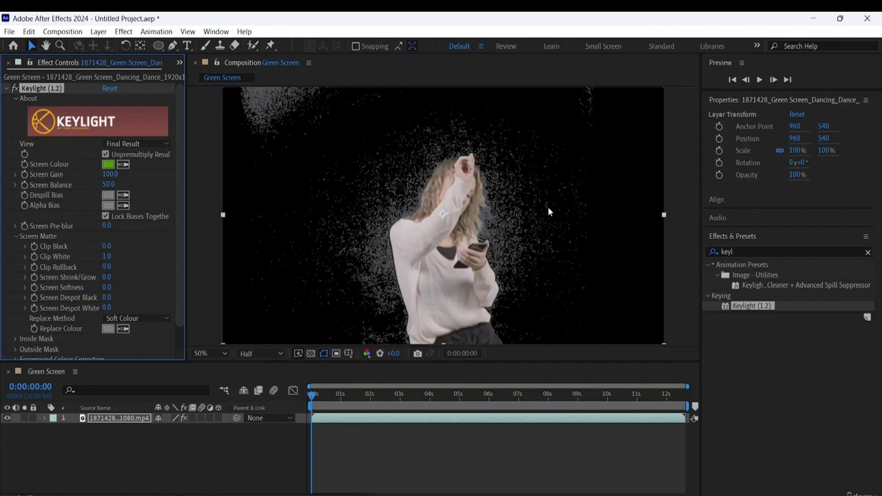
{"action": "left_click", "coordinate": [160, 143]}
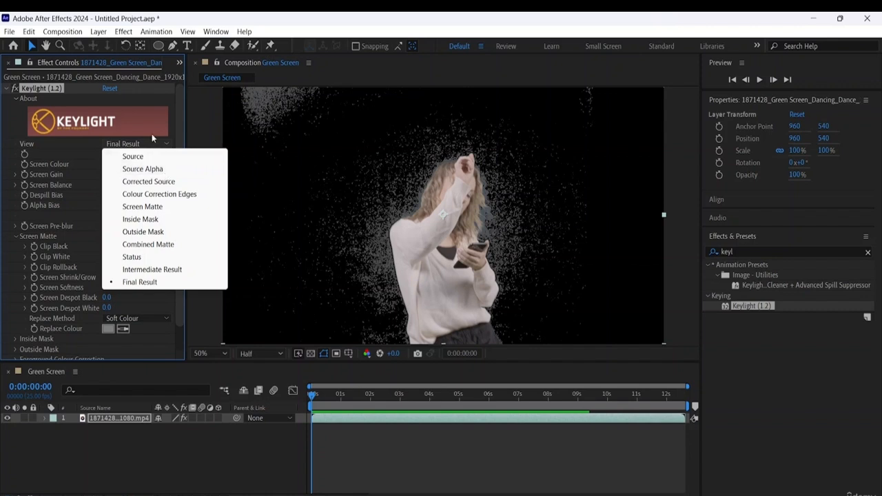
{"action": "left_click", "coordinate": [92, 147]}
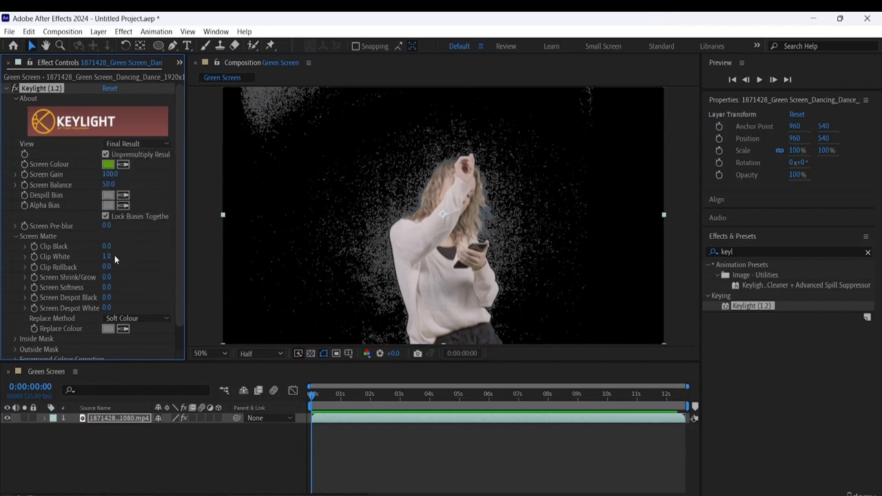
{"action": "left_click_drag", "start_coordinate": [114, 255], "coordinate": [181, 256]}
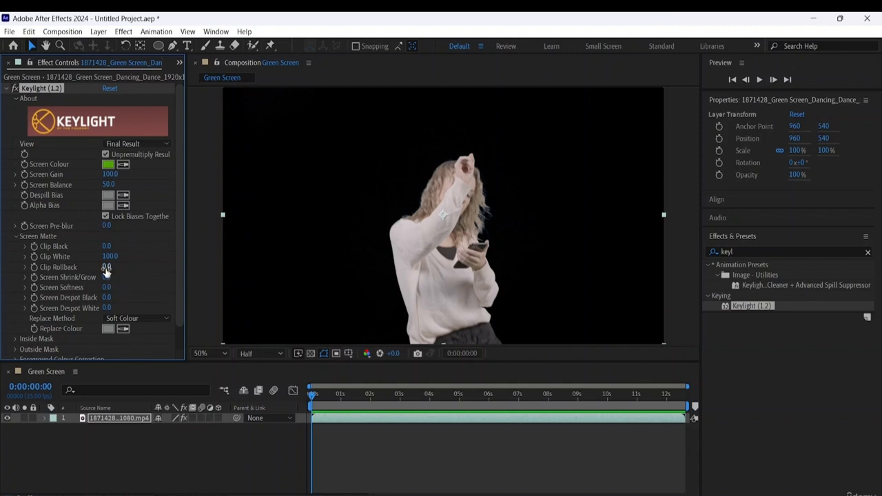
- Set Clip Rollback to 135.5 and Screen Shrink/Grow to 5 in Keylight's Screen Matte settings
{"action": "left_click_drag", "start_coordinate": [105, 271], "coordinate": [878, 285]}
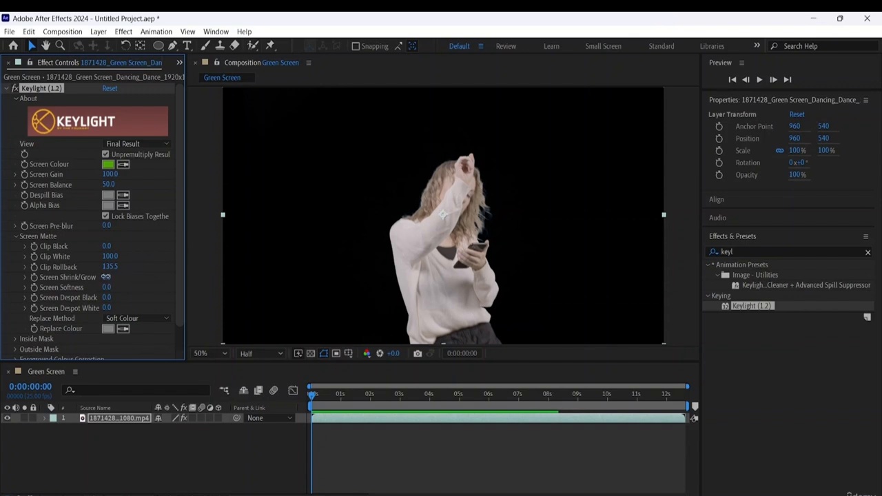
{"action": "left_click_drag", "start_coordinate": [108, 278], "coordinate": [137, 277]}
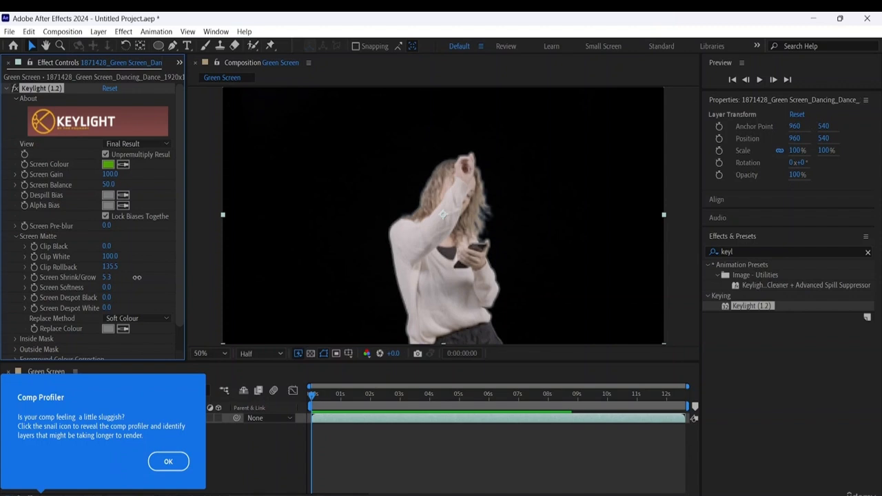
{"action": "left_click_drag", "start_coordinate": [137, 277], "coordinate": [165, 284]}
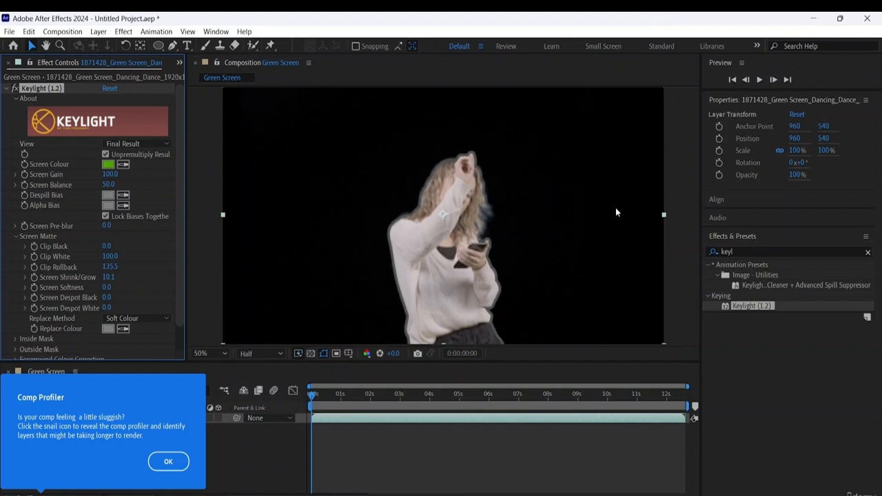
{"action": "left_click", "coordinate": [110, 277]}
{"action": "type", "text": "5"}
{"action": "key", "text": "Return"}
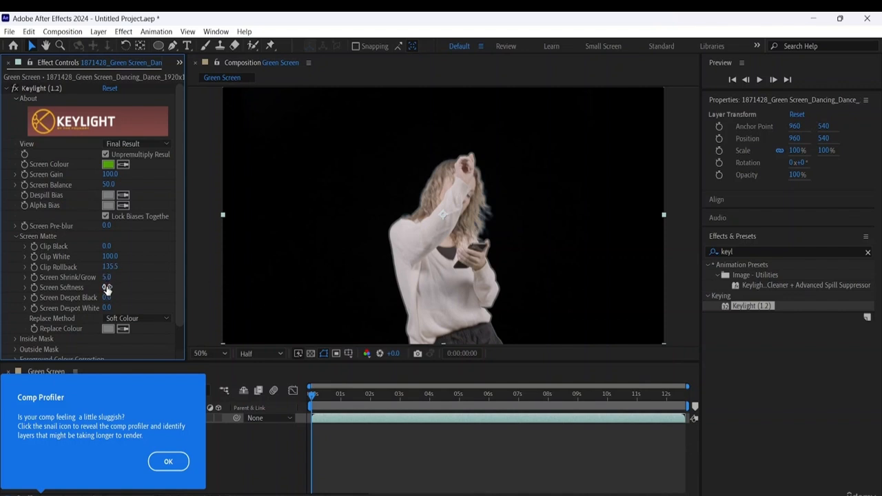
- Set Screen Softness to 5, Screen Despot Black to 20 and Screen Despot White to 5, and compare the footage with Keylight off and on
{"action": "mouse_move", "coordinate": [107, 287]}
{"action": "left_mouse_down"}
{"action": "mouse_move", "coordinate": [152, 287]}
{"action": "mouse_move", "coordinate": [124, 287]}
{"action": "left_mouse_up"}
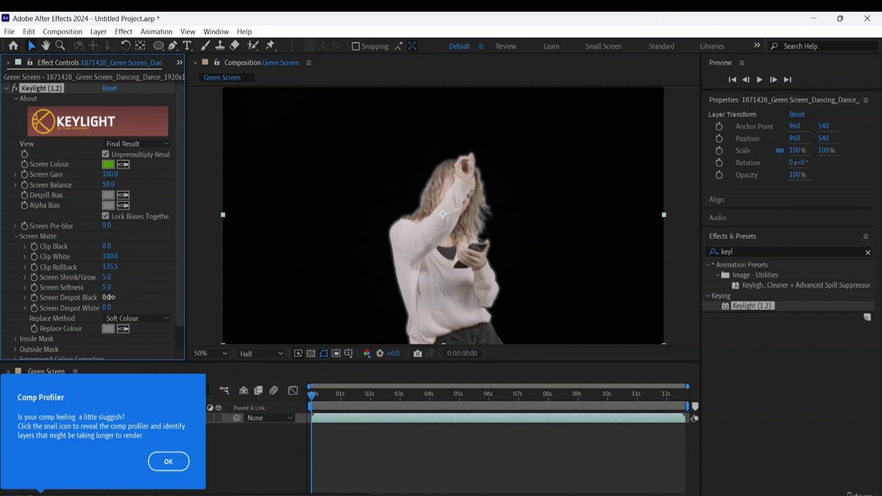
{"action": "left_click_drag", "start_coordinate": [102, 297], "coordinate": [133, 307]}
{"action": "left_click", "coordinate": [16, 89]}
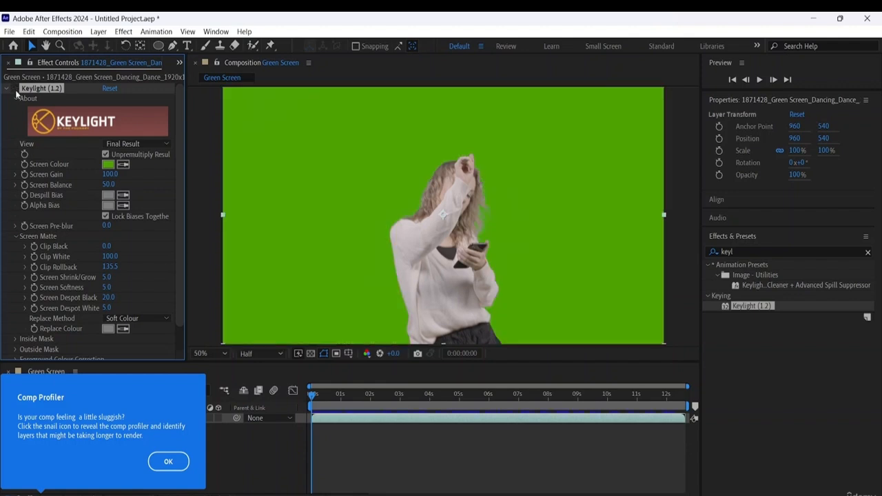
{"action": "left_click", "coordinate": [15, 89]}
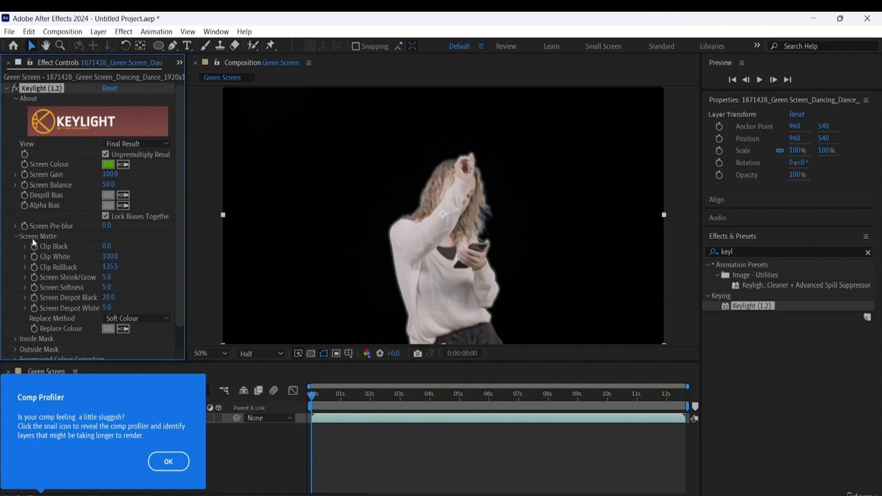
- Set Keylight's Screen Pre-blur to 16.5 and change the Despill Bias colour to white (FFFFFF), trying red E34A4A first
{"action": "left_click_drag", "start_coordinate": [107, 226], "coordinate": [198, 224]}
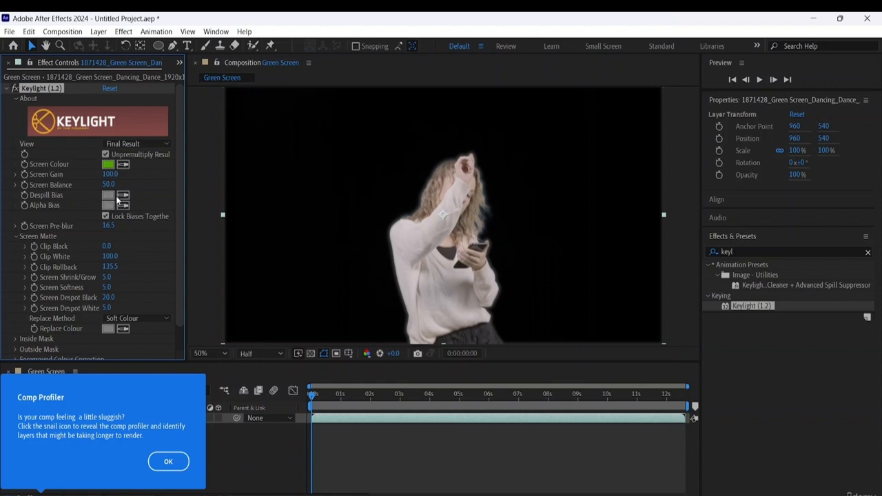
{"action": "left_click", "coordinate": [108, 196]}
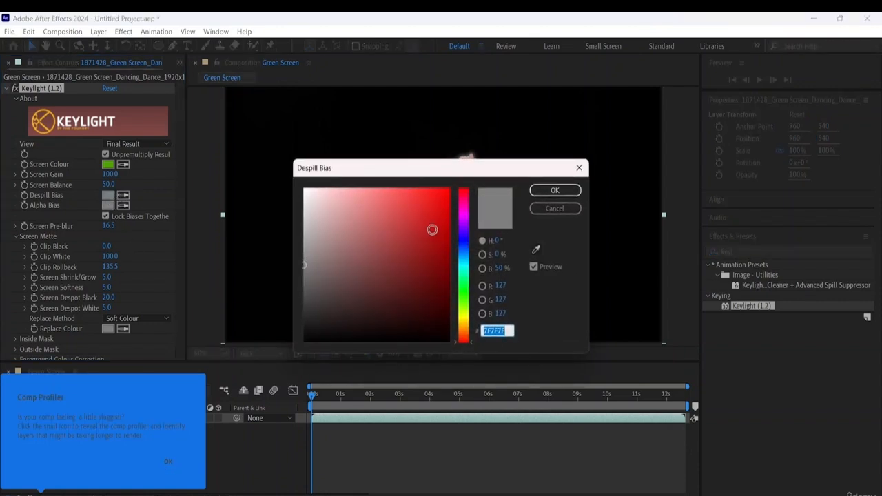
{"action": "left_click", "coordinate": [419, 216]}
{"action": "left_click_drag", "start_coordinate": [420, 216], "coordinate": [402, 205]}
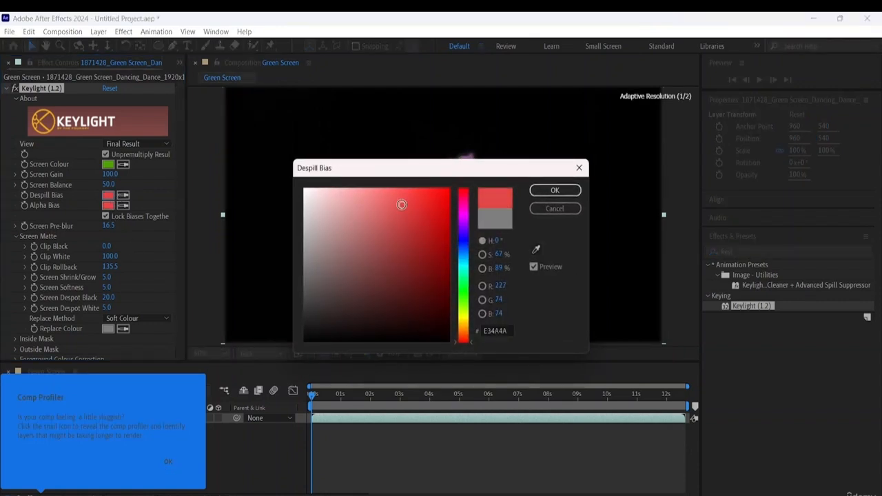
{"action": "left_click", "coordinate": [553, 190]}
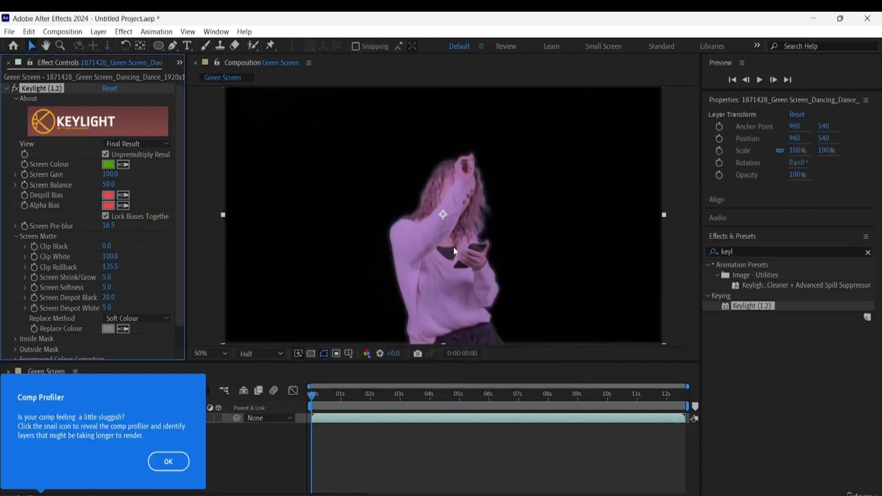
{"action": "left_click", "coordinate": [122, 195]}
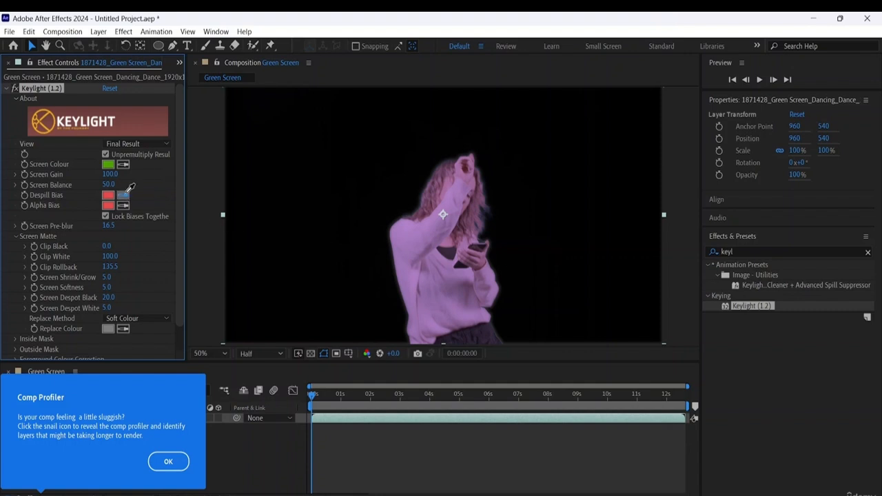
{"action": "left_click", "coordinate": [109, 197]}
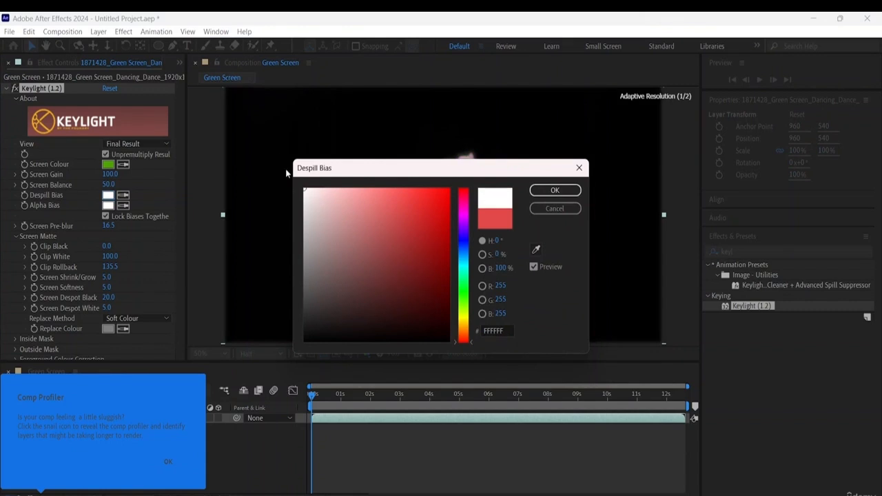
{"action": "left_click", "coordinate": [560, 191]}
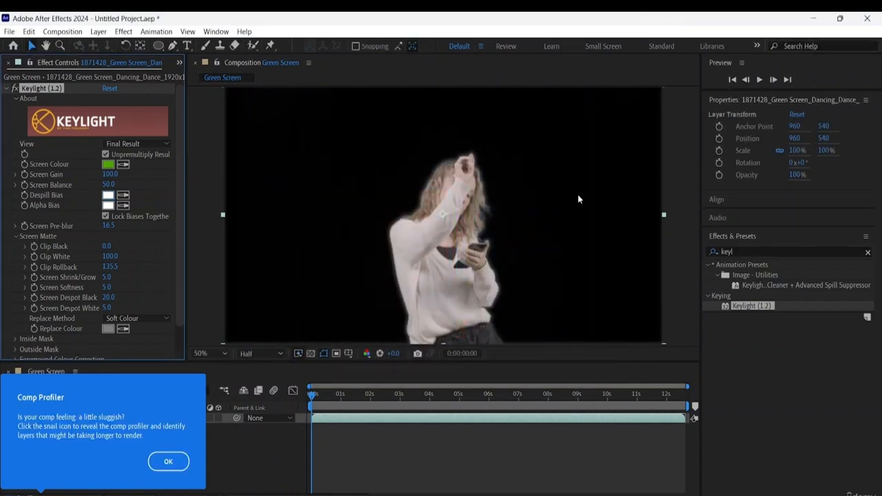
- Dismiss the Comp Profiler tip and collapse the Keylight (1.2) settings after reviewing them
{"action": "scroll", "coordinate": [97, 286], "scroll_direction": "down", "scroll_amount": 1}
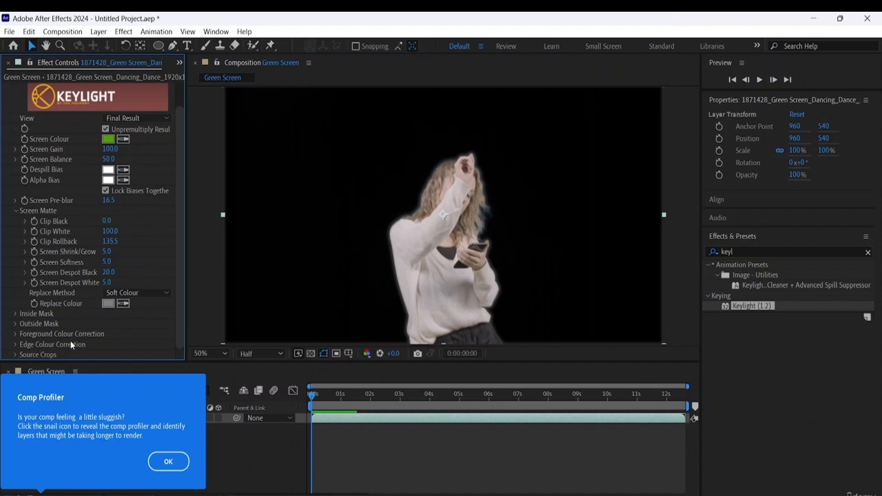
{"action": "left_click", "coordinate": [168, 461]}
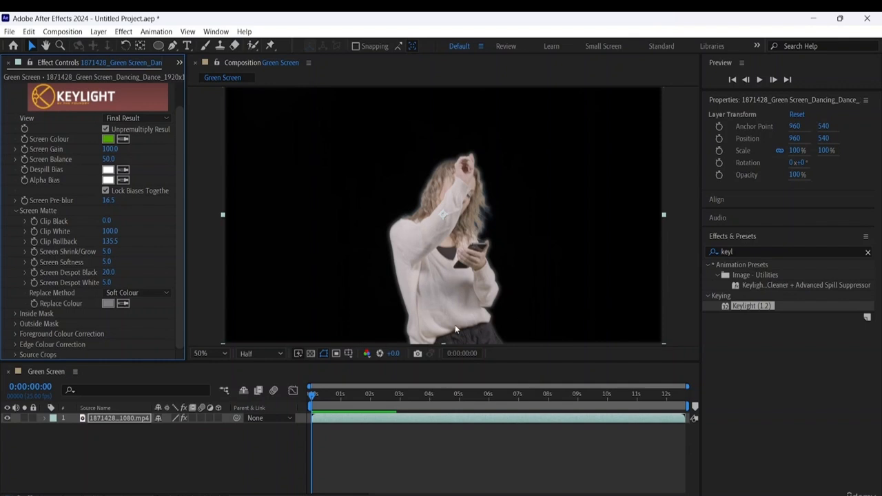
{"action": "scroll", "coordinate": [105, 214], "scroll_direction": "up", "scroll_amount": 2}
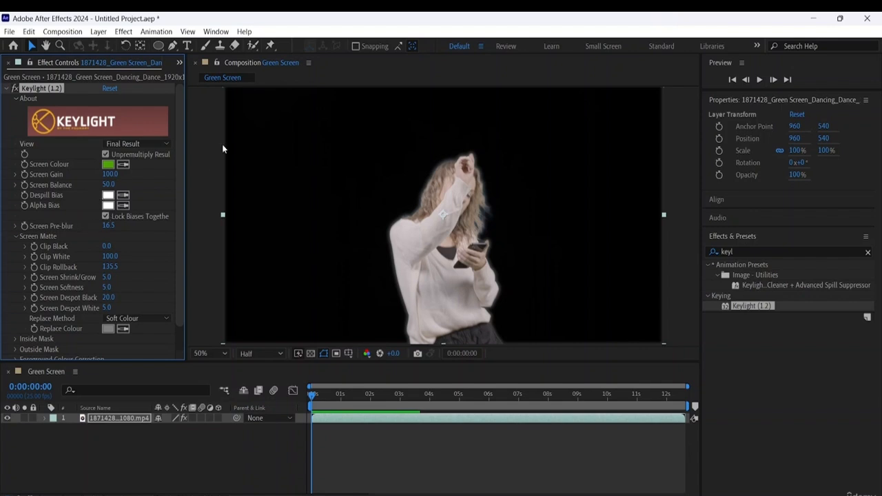
{"action": "scroll", "coordinate": [46, 312], "scroll_direction": "down", "scroll_amount": 2}
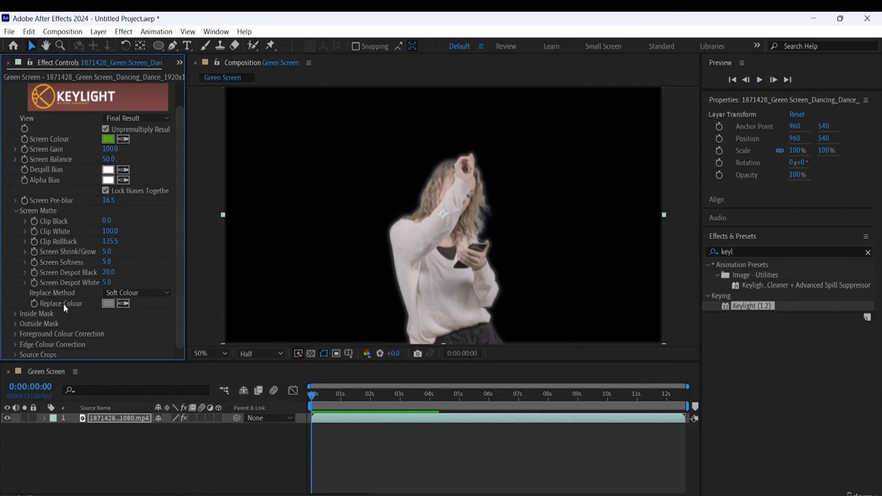
{"action": "scroll", "coordinate": [64, 304], "scroll_direction": "up", "scroll_amount": 2}
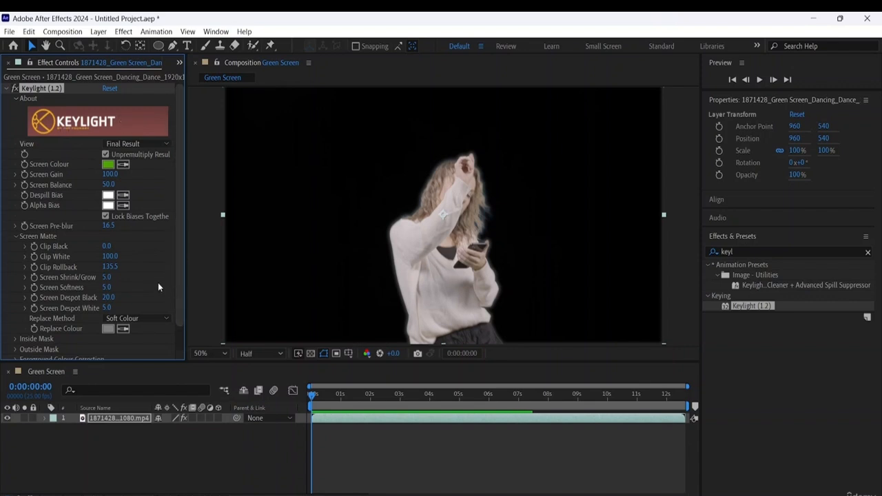
{"action": "scroll", "coordinate": [77, 199], "scroll_direction": "down", "scroll_amount": 1}
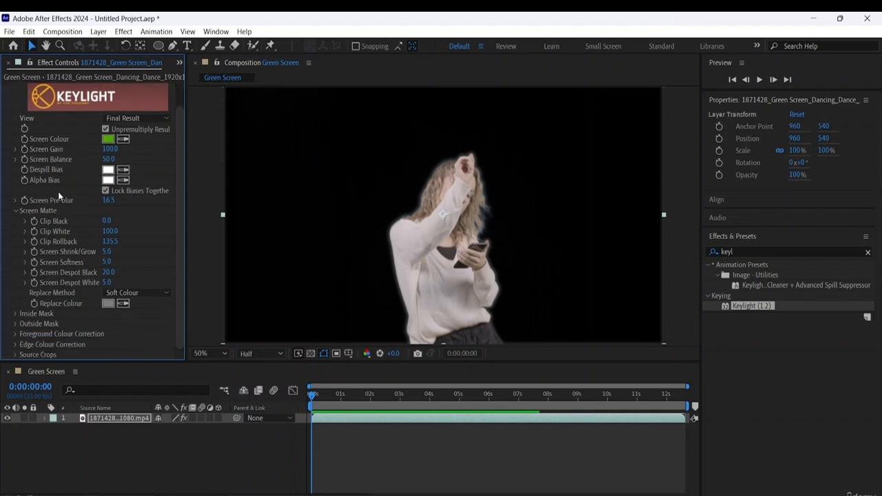
{"action": "scroll", "coordinate": [70, 193], "scroll_direction": "up", "scroll_amount": 1}
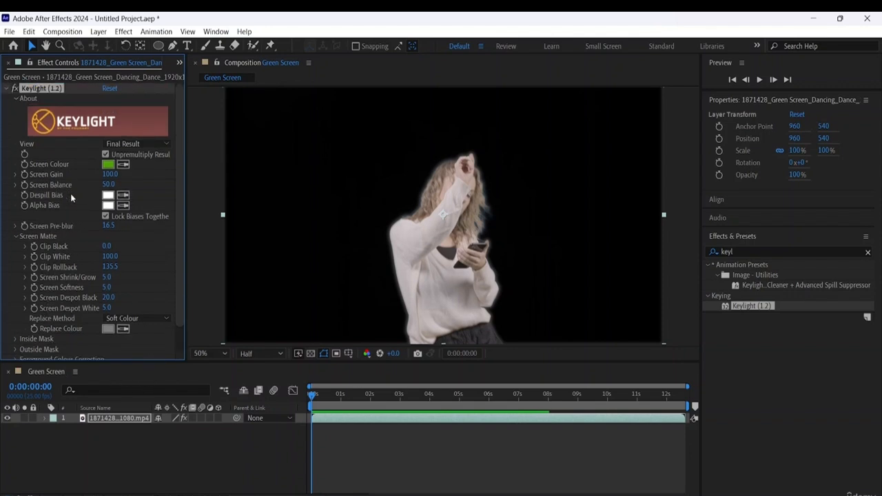
{"action": "left_click", "coordinate": [7, 88]}
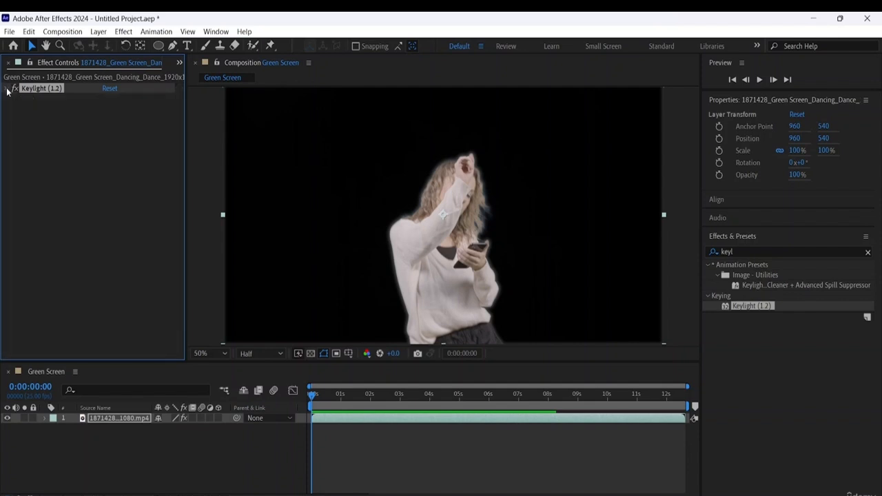
{"action": "left_click", "coordinate": [96, 135]}
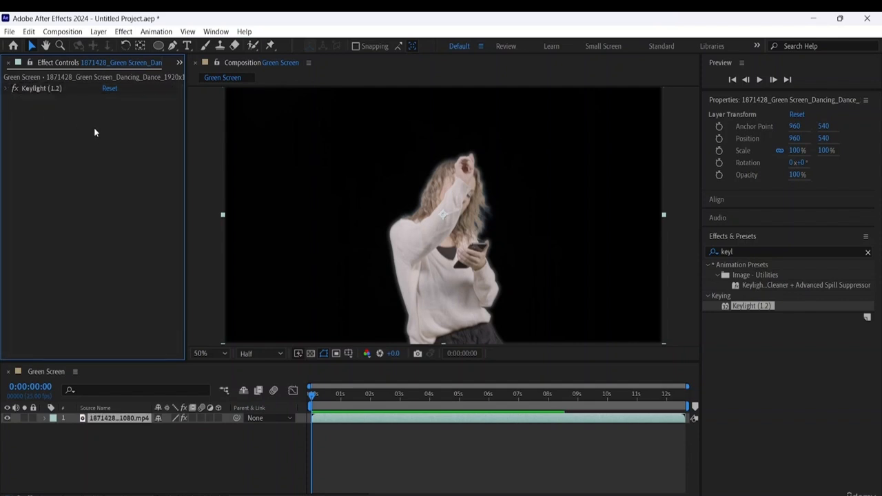
- Import the 1118333_Liquid_Pulse_Pattern_1920x1080 video as footage and place it beneath the dance footage in the Green Screen composition
{"action": "left_click", "coordinate": [179, 64]}
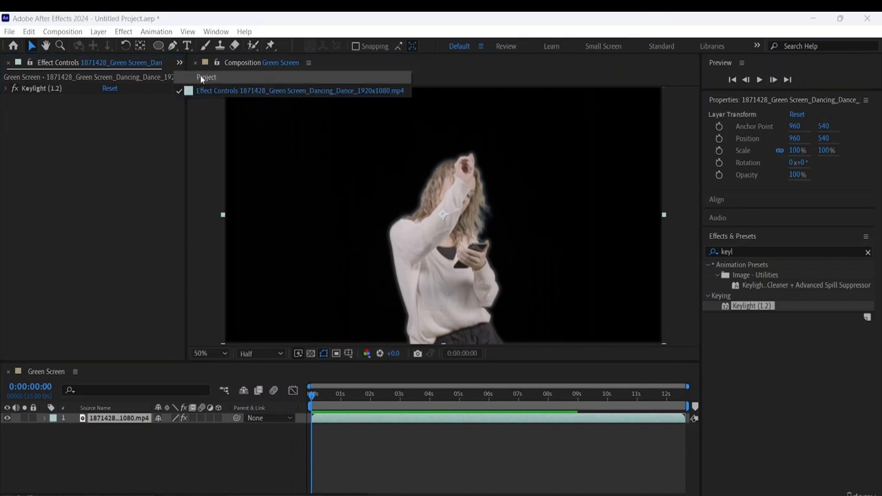
{"action": "left_click", "coordinate": [202, 77]}
{"action": "right_click", "coordinate": [46, 240]}
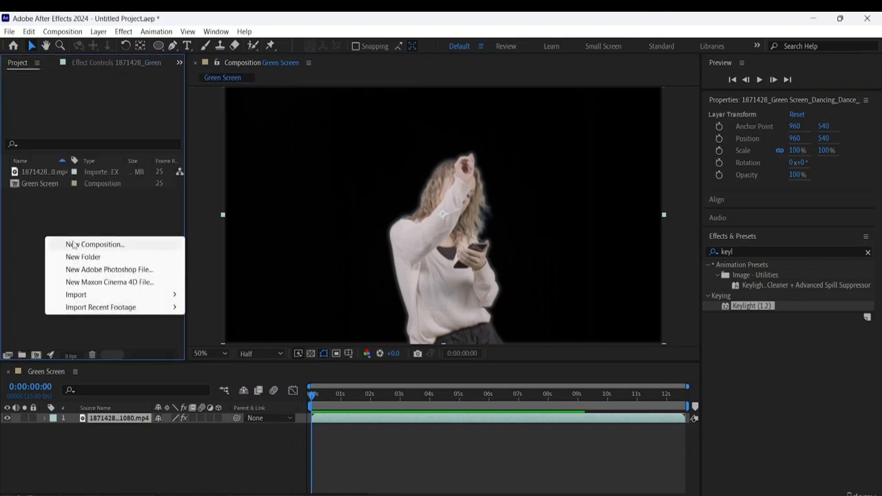
{"action": "mouse_move", "coordinate": [110, 295]}
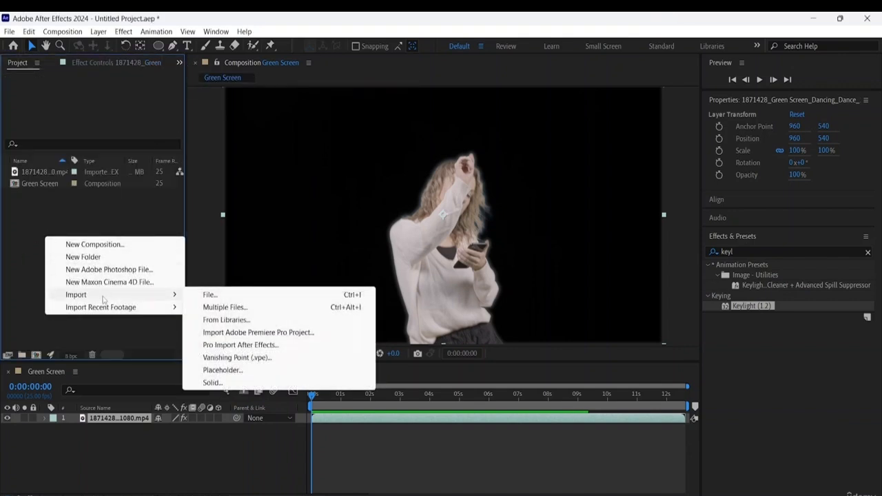
{"action": "left_click", "coordinate": [207, 296]}
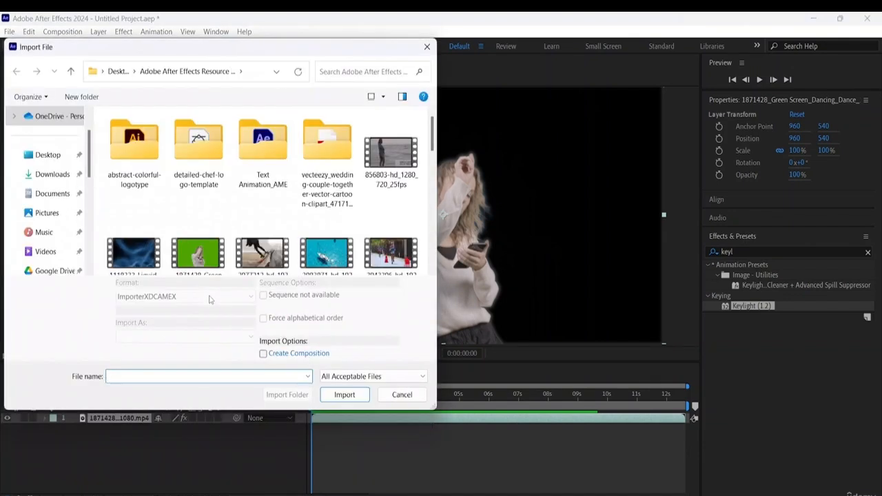
{"action": "left_click", "coordinate": [144, 261]}
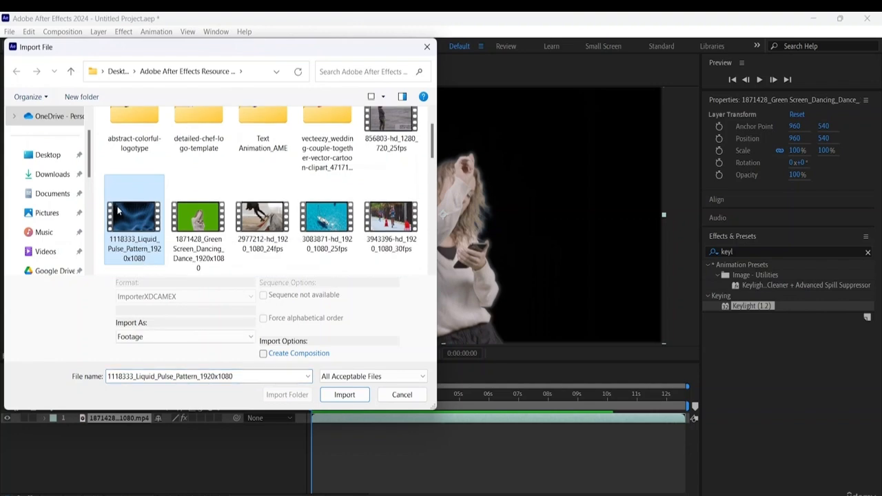
{"action": "left_click", "coordinate": [353, 397]}
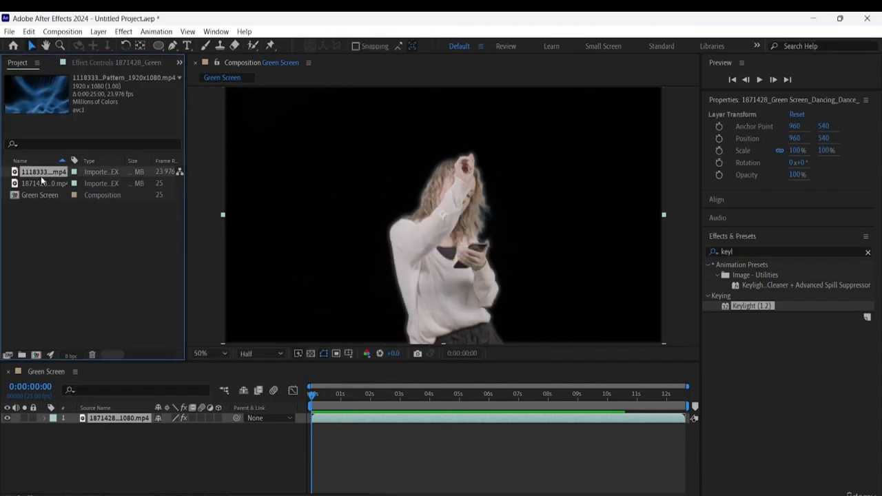
{"action": "left_click_drag", "start_coordinate": [42, 175], "coordinate": [86, 429]}
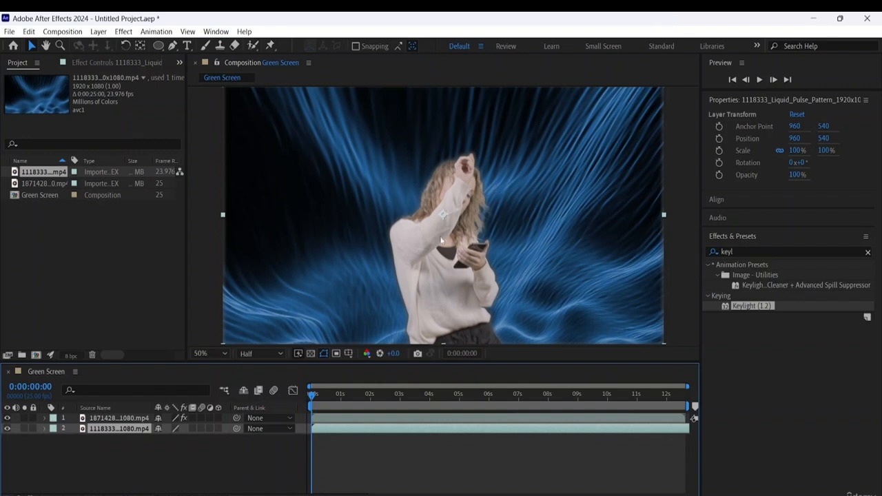
- Preview the Green Screen composition and lower the preview resolution to Quarter for smoother playback
{"action": "left_click", "coordinate": [305, 192]}
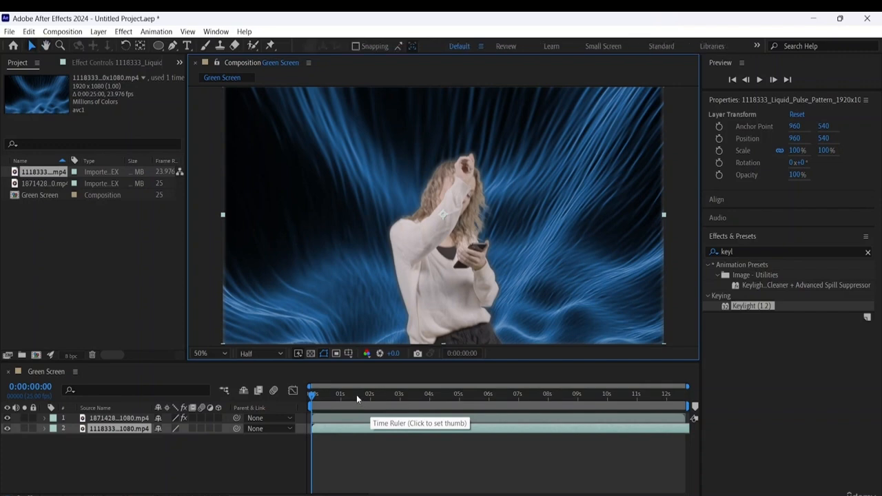
{"action": "key", "text": "space"}
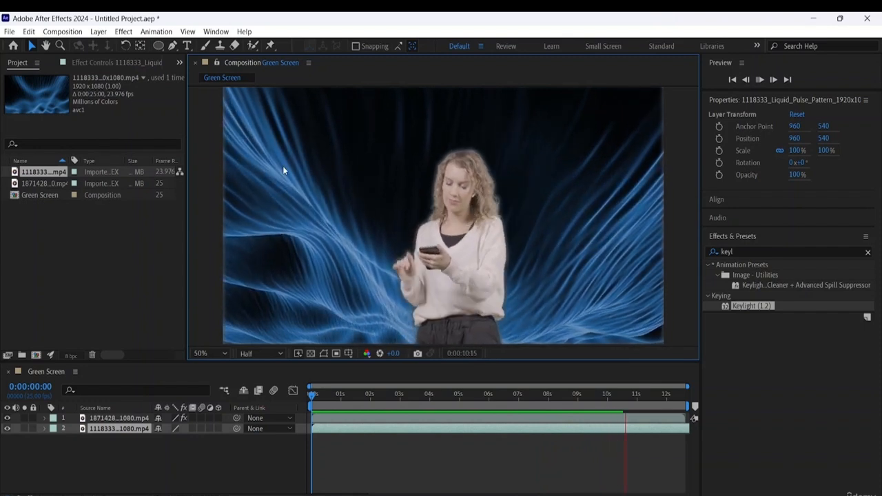
{"action": "left_click", "coordinate": [272, 355]}
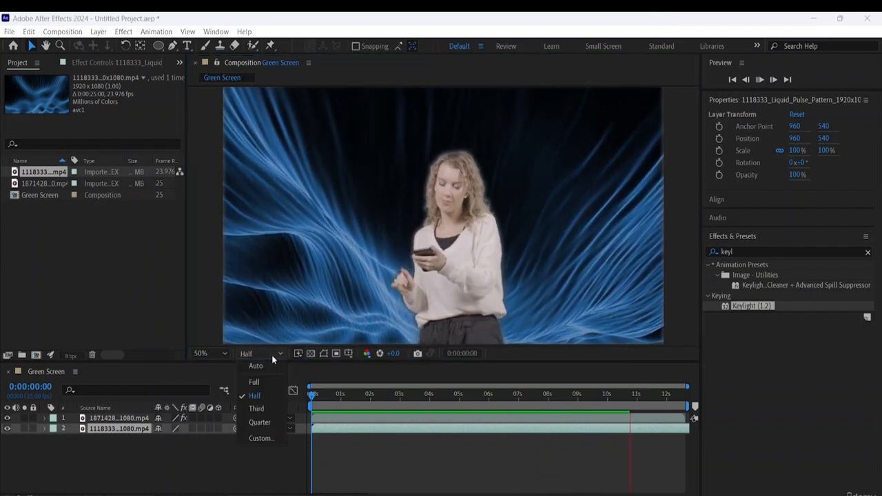
{"action": "left_click", "coordinate": [265, 420]}
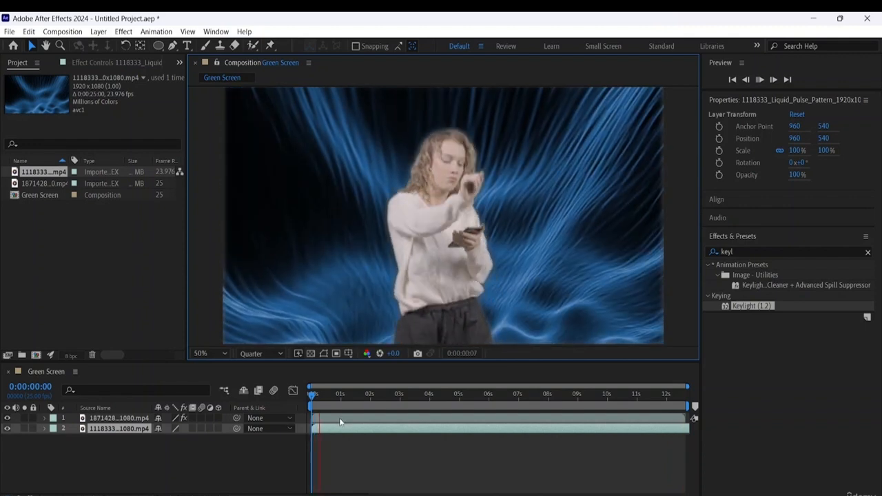
{"action": "left_click", "coordinate": [331, 412]}
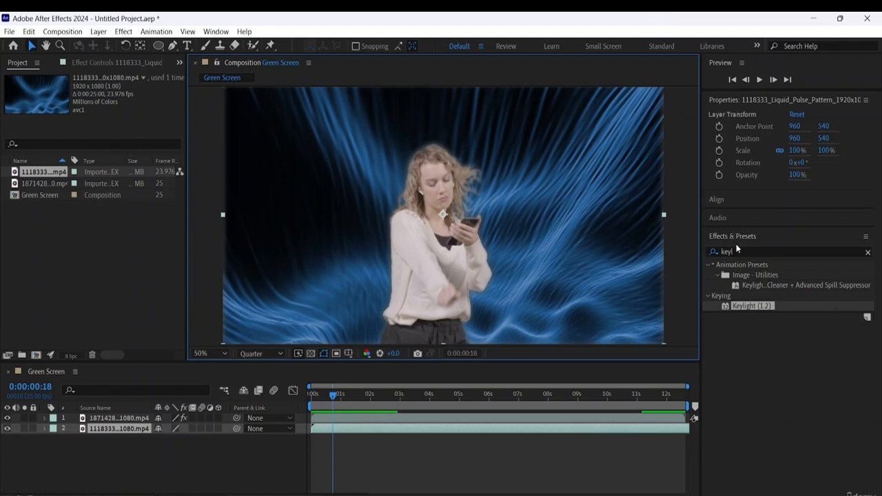
- Find the Hue/Saturation effect and apply it to the liquid pulse pattern layer
{"action": "left_click", "coordinate": [867, 253]}
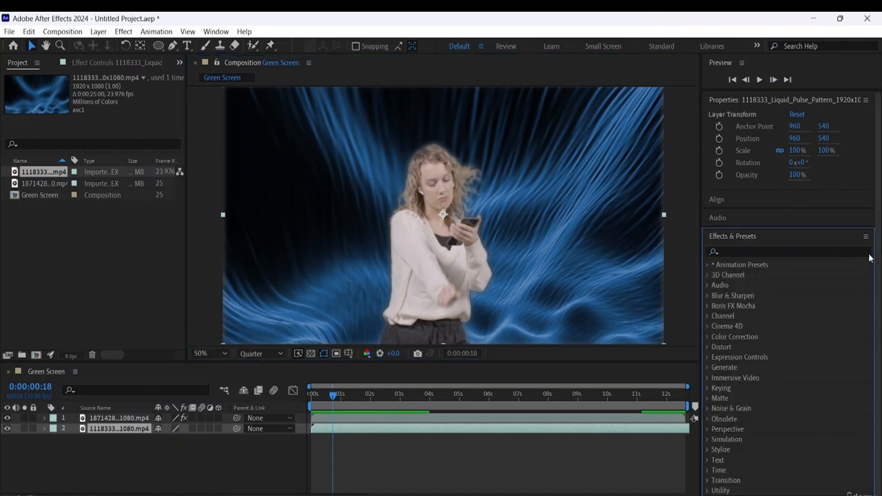
{"action": "left_click", "coordinate": [737, 253]}
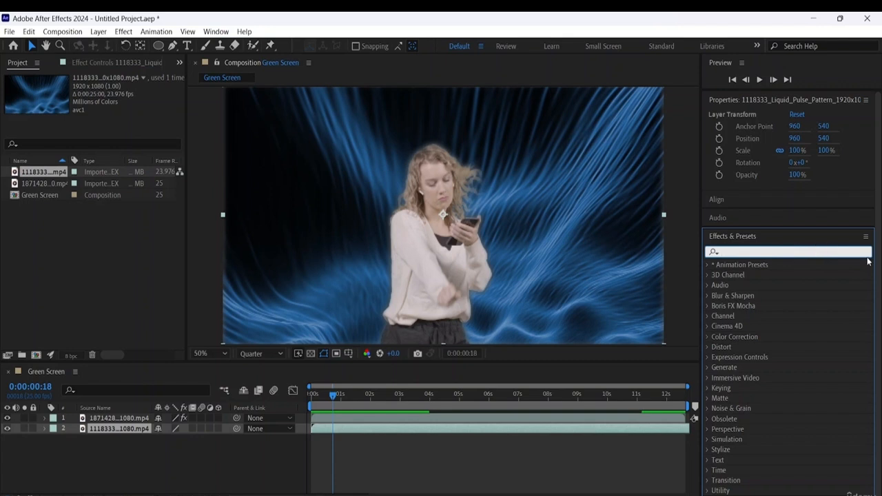
{"action": "type", "text": "Hue"}
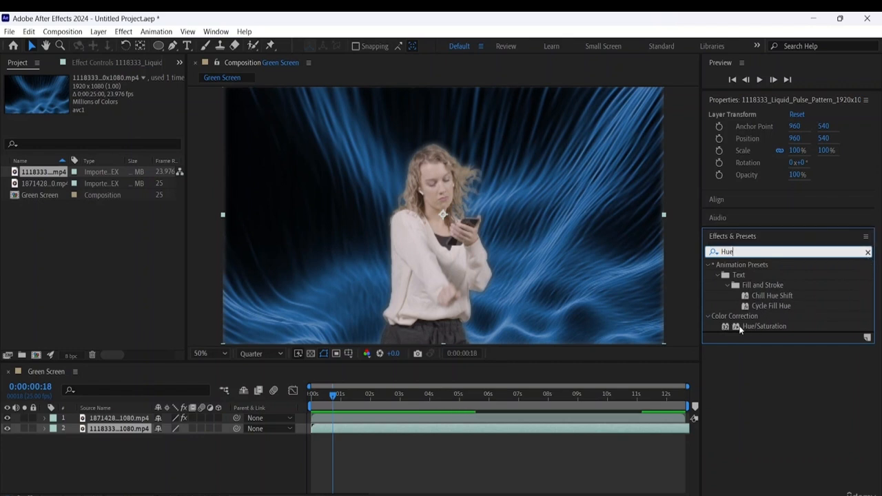
{"action": "left_click_drag", "start_coordinate": [753, 325], "coordinate": [111, 428]}
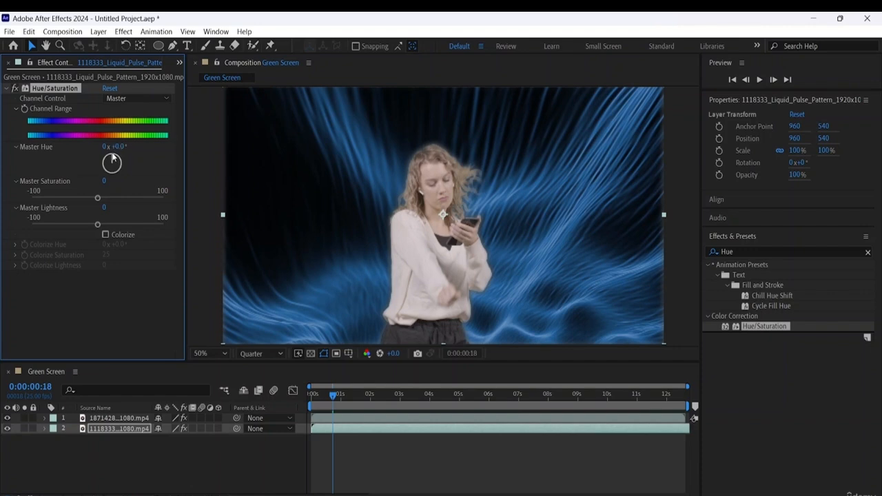
- Set the background's Master Hue to +132°, Master Saturation to 57 and Master Lightness to -24, keeping Channel Control on Master
{"action": "left_click_drag", "start_coordinate": [113, 159], "coordinate": [129, 180]}
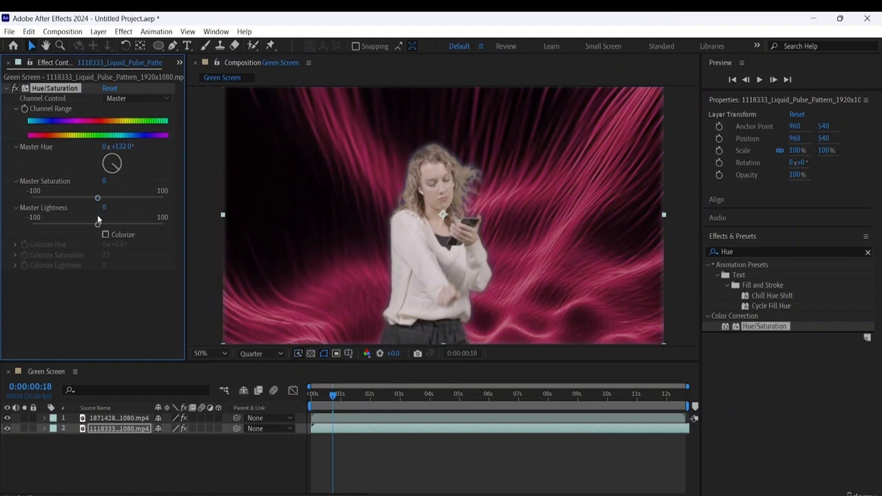
{"action": "left_click_drag", "start_coordinate": [99, 198], "coordinate": [133, 217]}
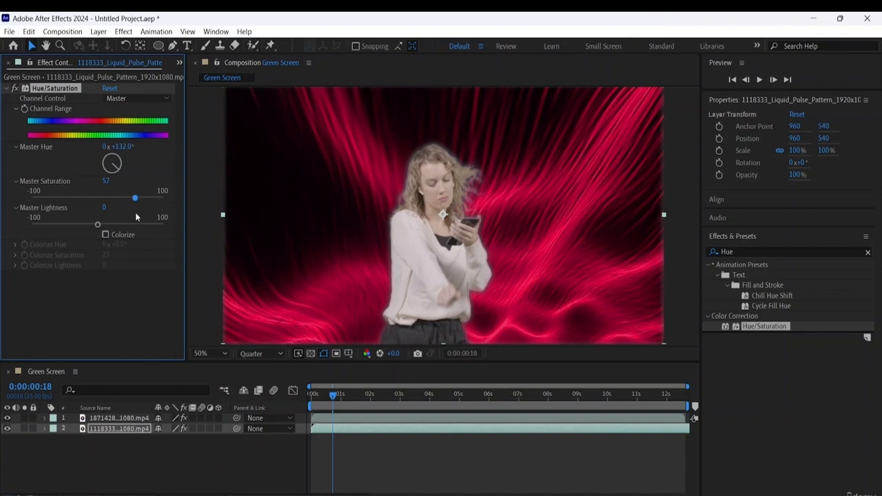
{"action": "mouse_move", "coordinate": [97, 220]}
{"action": "left_mouse_down"}
{"action": "mouse_move", "coordinate": [69, 220]}
{"action": "mouse_move", "coordinate": [123, 225]}
{"action": "mouse_move", "coordinate": [82, 214]}
{"action": "left_mouse_up"}
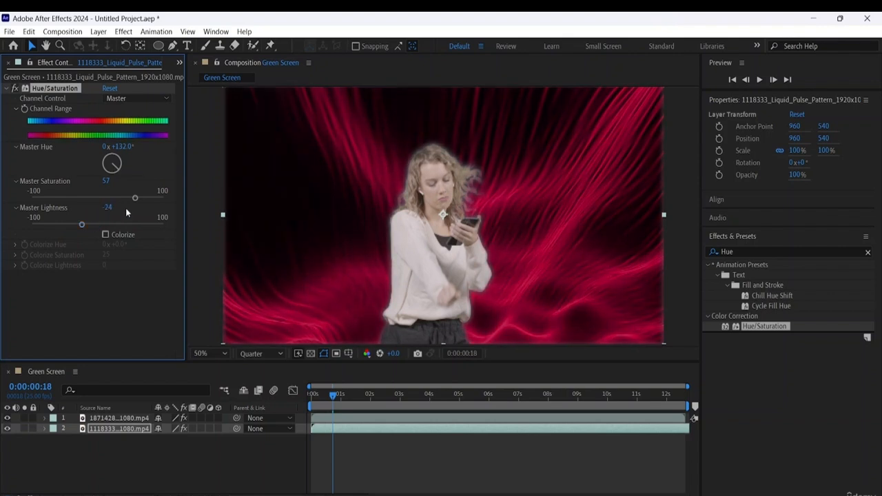
{"action": "left_click", "coordinate": [142, 104]}
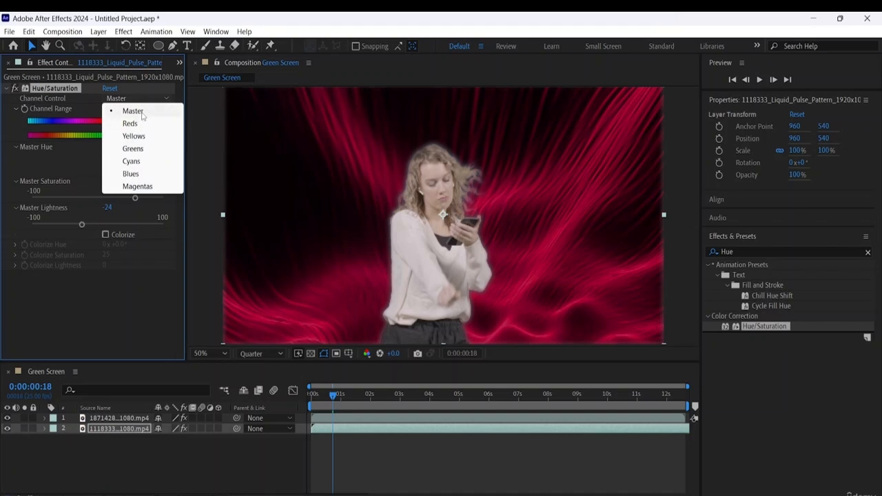
{"action": "left_click", "coordinate": [141, 114]}
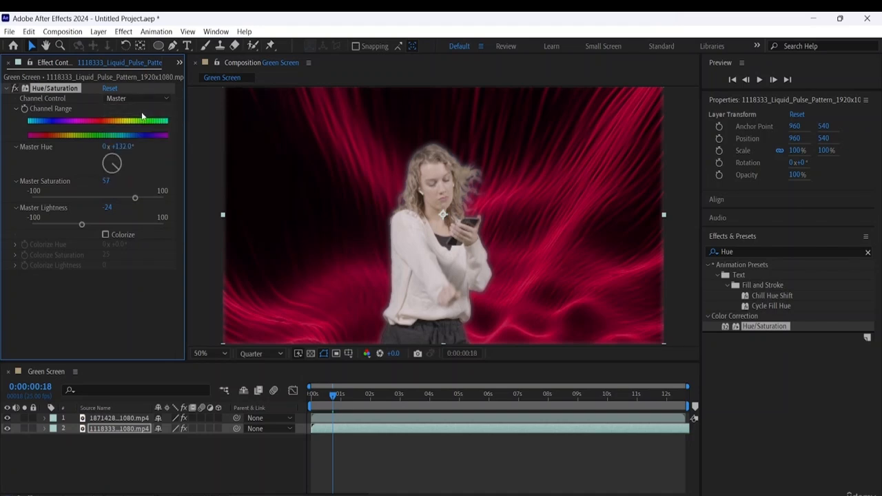
{"action": "left_click", "coordinate": [73, 343]}
- Play the composition from the start and compare the background with Hue/Saturation off and on
{"action": "left_click_drag", "start_coordinate": [333, 396], "coordinate": [236, 386]}
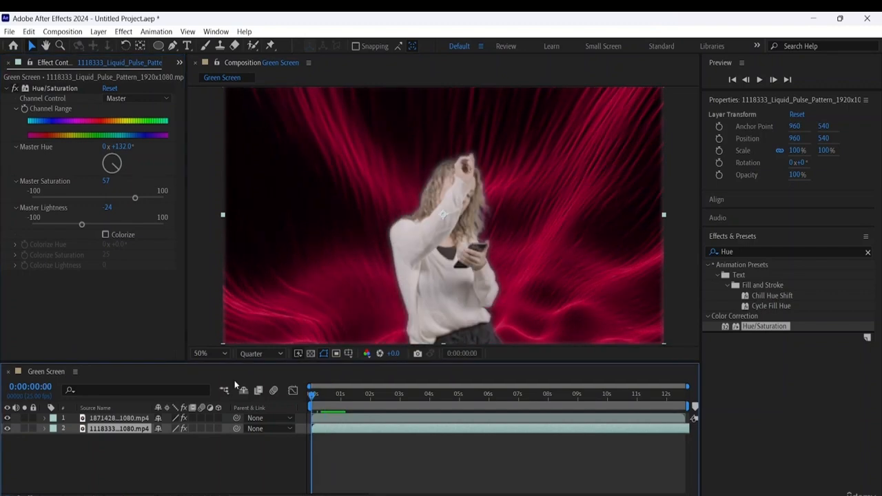
{"action": "key", "text": "space"}
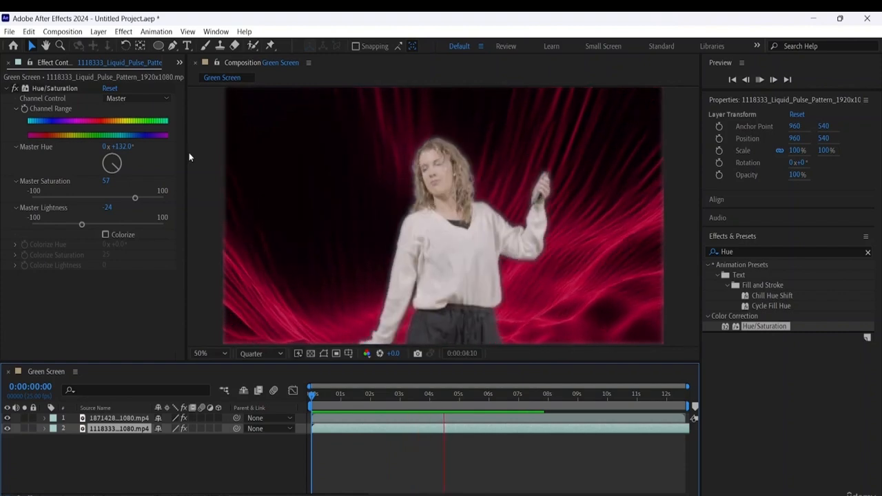
{"action": "left_click", "coordinate": [16, 89]}
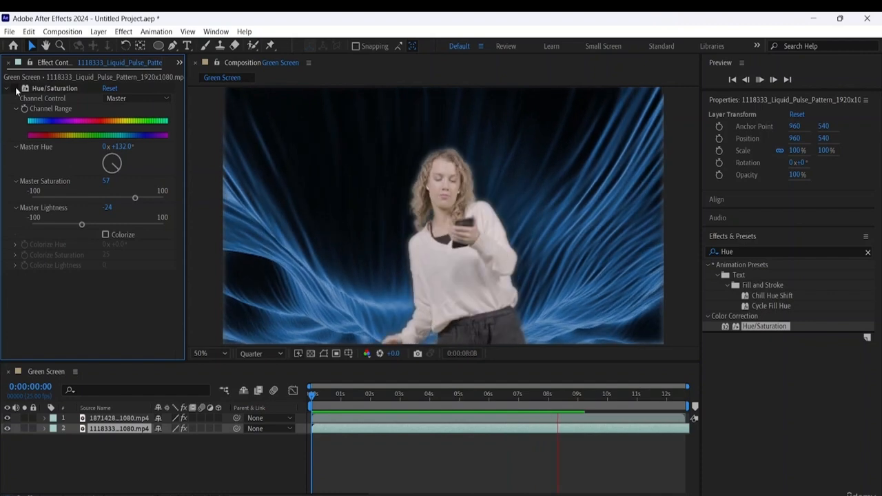
{"action": "left_click", "coordinate": [16, 89]}
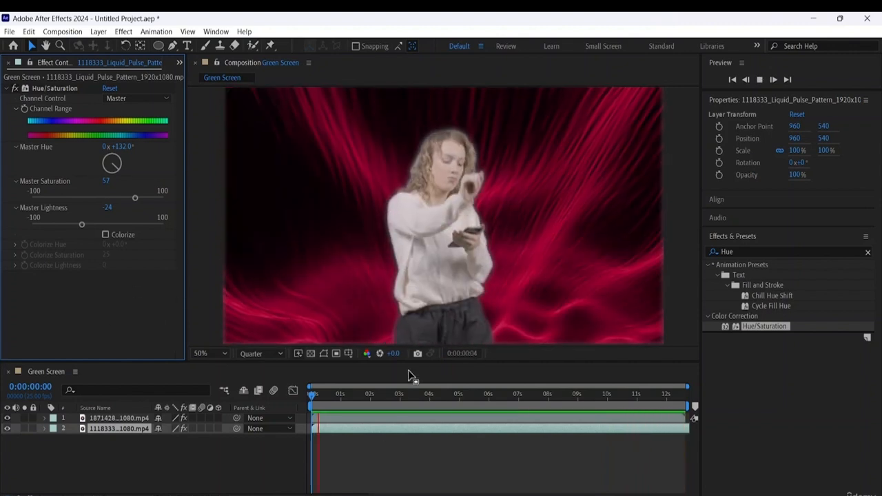
{"action": "key", "text": "space"}
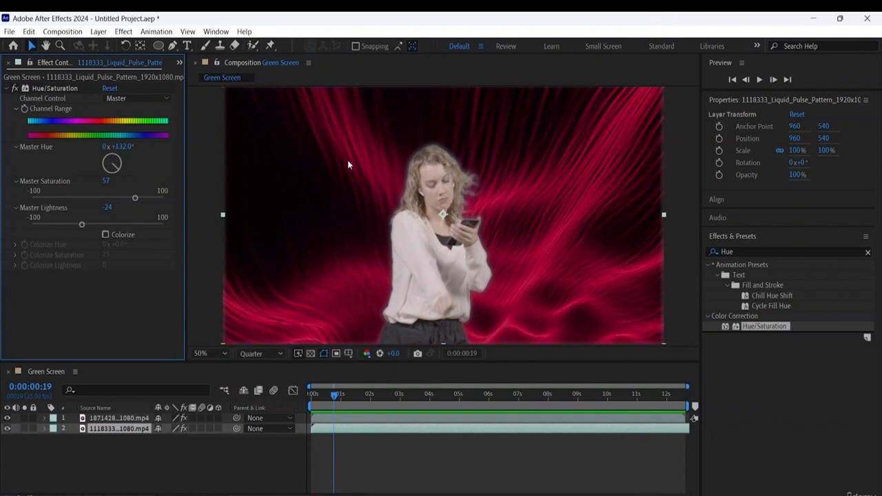
- Export the Green Screen composition to the Adobe Media Encoder queue
{"action": "left_click", "coordinate": [12, 33]}
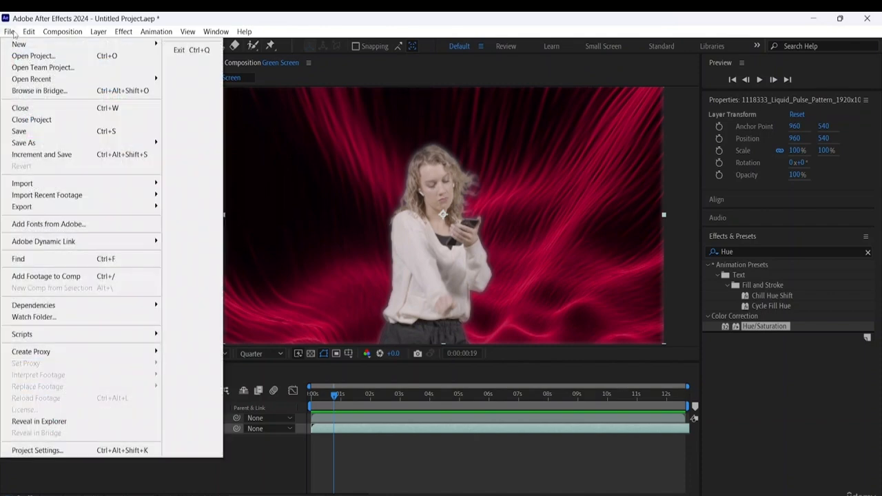
{"action": "mouse_move", "coordinate": [57, 208]}
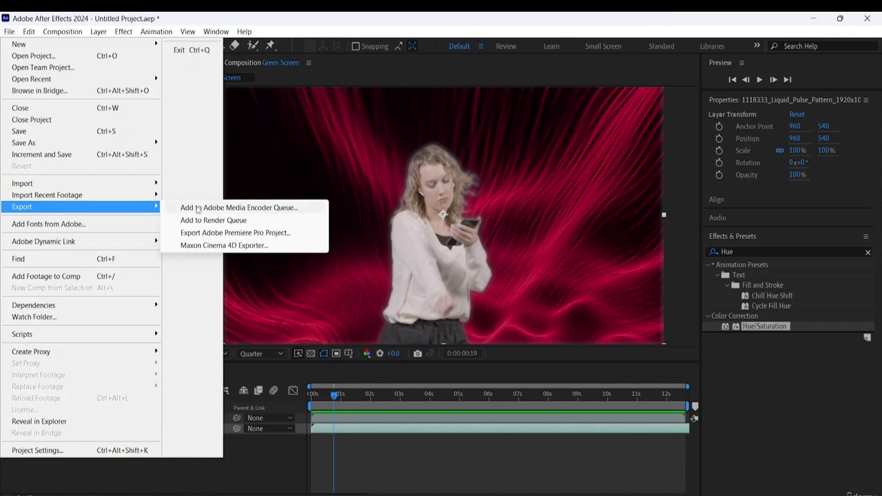
{"action": "left_click", "coordinate": [269, 207]}
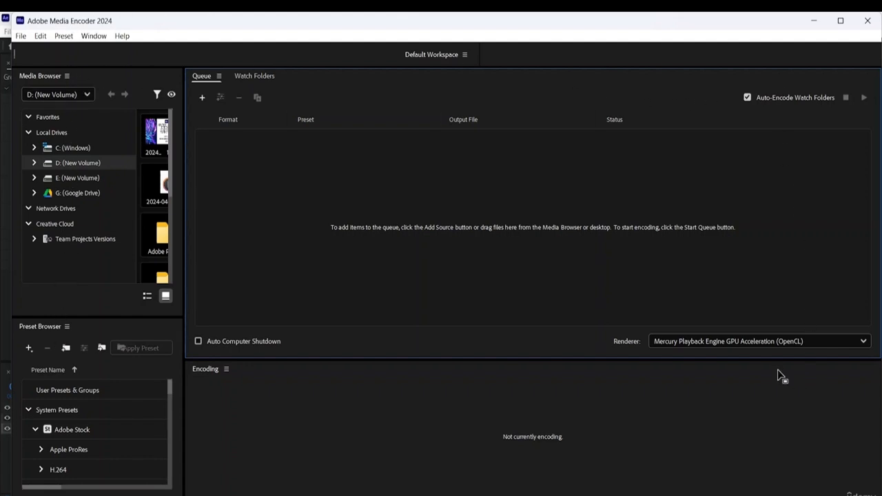
{"action": "left_click", "coordinate": [814, 21]}
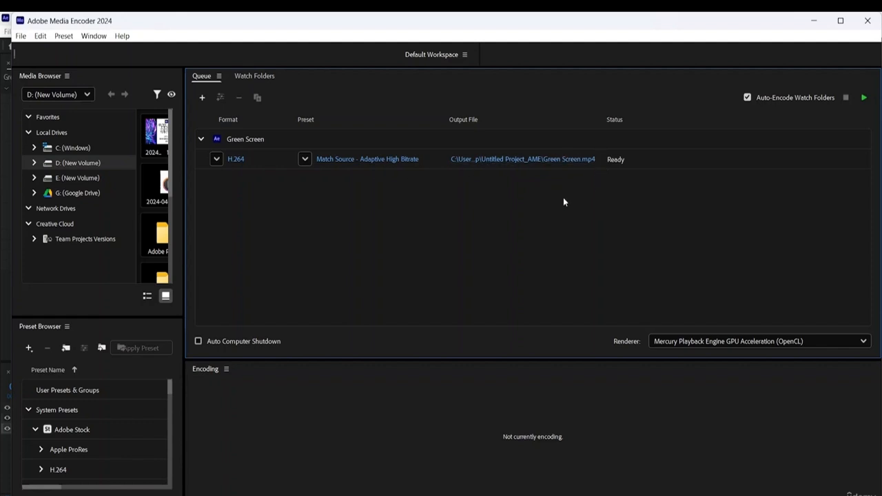
- Set the queued output to save as Green Screen in the Desktop's Adobe After Effects Resource File folder
{"action": "left_click", "coordinate": [550, 162]}
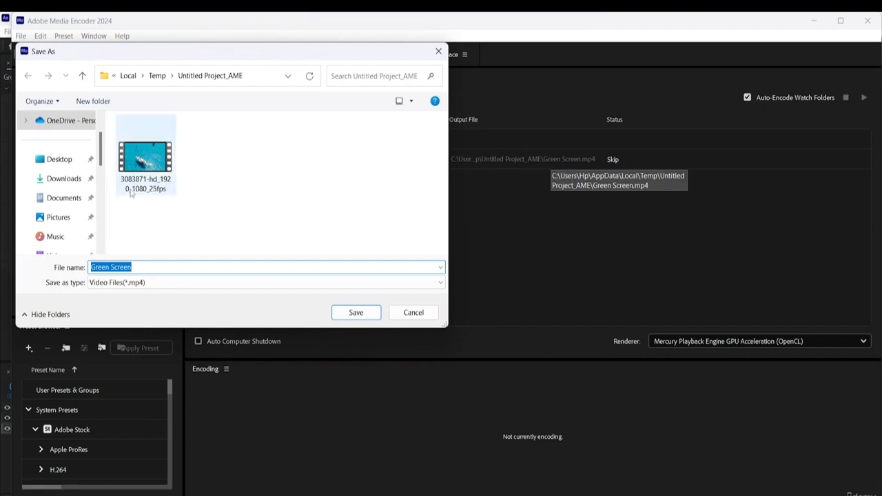
{"action": "left_click", "coordinate": [58, 159]}
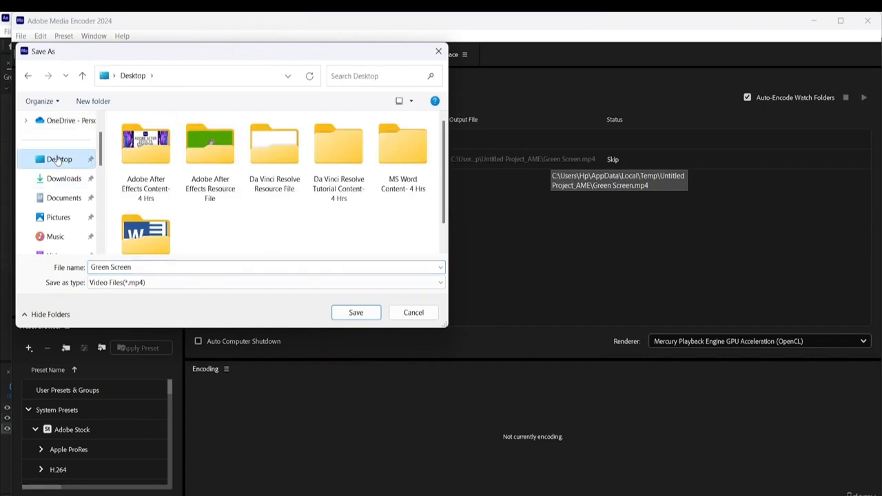
{"action": "double_click", "coordinate": [216, 191]}
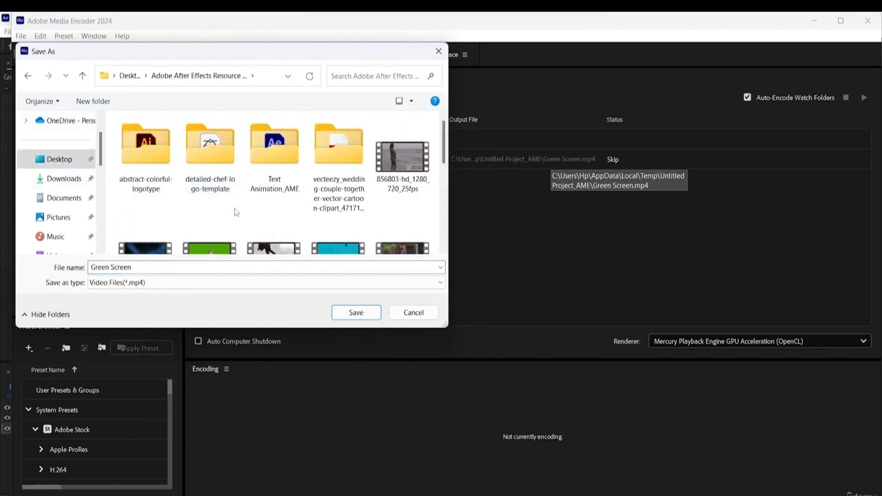
{"action": "left_click", "coordinate": [370, 314]}
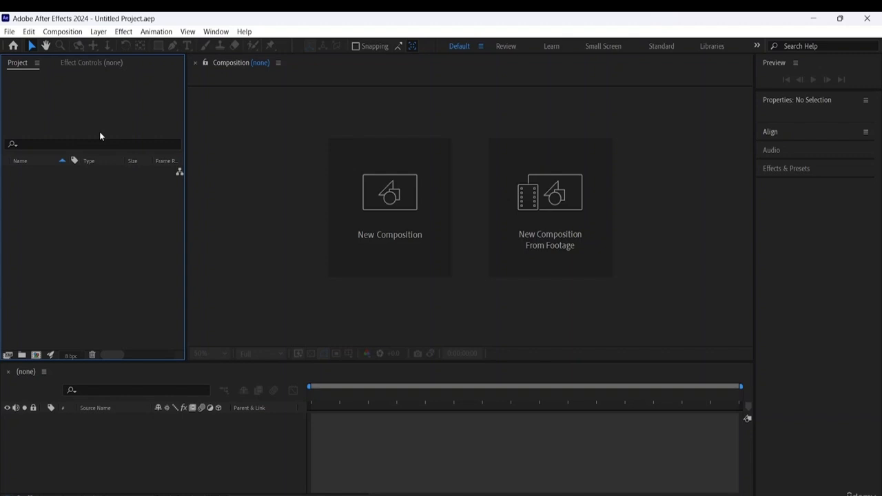
- In the empty After Effects project, create a composition named Basic masking with a duration of 0:00:10:00
{"action": "left_click", "coordinate": [36, 354]}
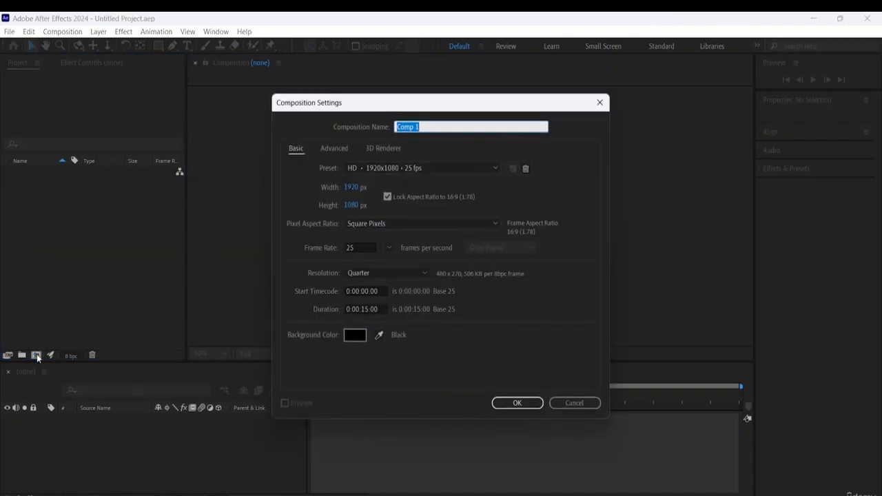
{"action": "left_click", "coordinate": [425, 127]}
{"action": "key", "text": "BackSpace"}
{"action": "key", "text": "BackSpace"}
{"action": "key", "text": "BackSpace"}
{"action": "key", "text": "BackSpace"}
{"action": "key", "text": "BackSpace"}
{"action": "key", "text": "BackSpace"}
{"action": "type", "text": "Basic masking"}
{"action": "left_click", "coordinate": [368, 308]}
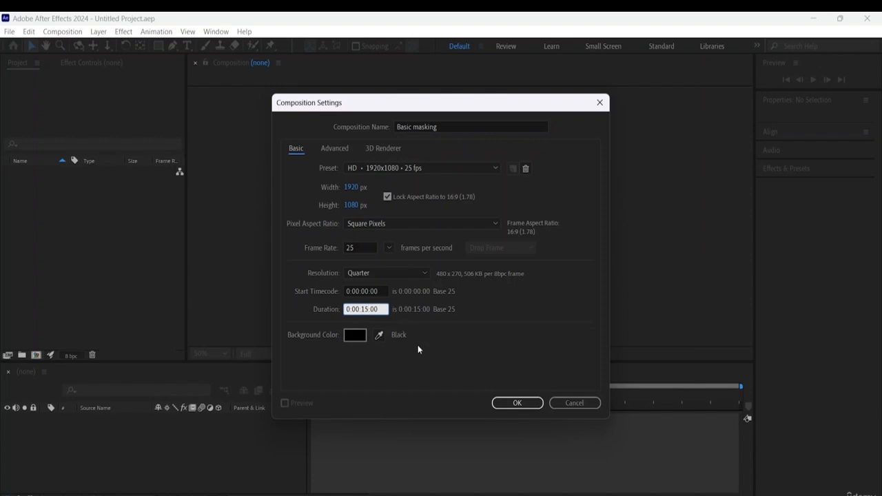
{"action": "key", "text": "BackSpace"}
{"action": "type", "text": "0"}
{"action": "left_click", "coordinate": [503, 404]}
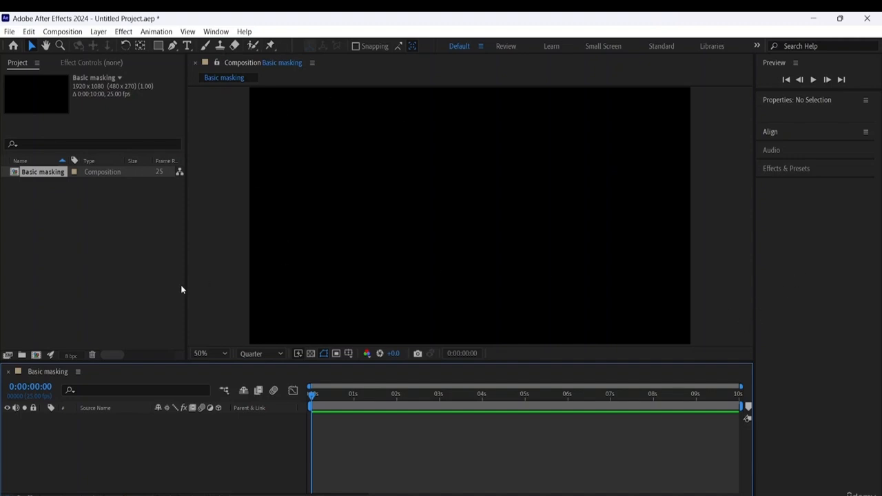
{"action": "left_click", "coordinate": [77, 253]}
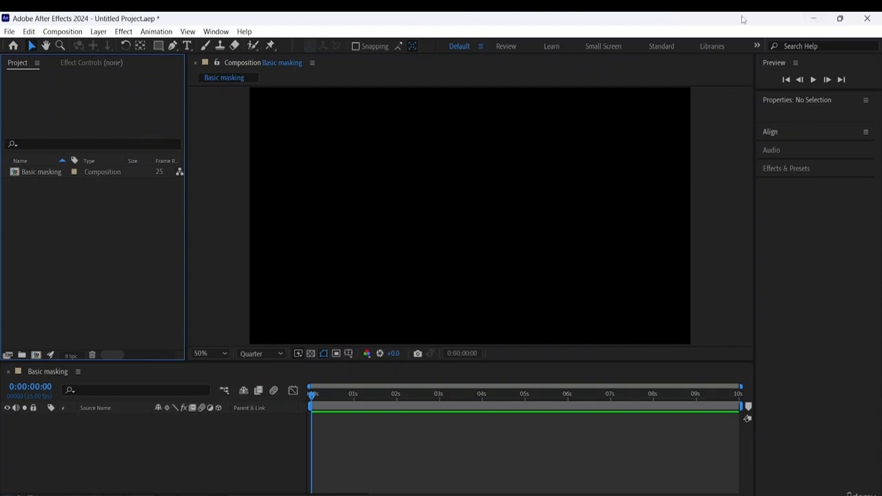
{"action": "left_click", "coordinate": [101, 34]}
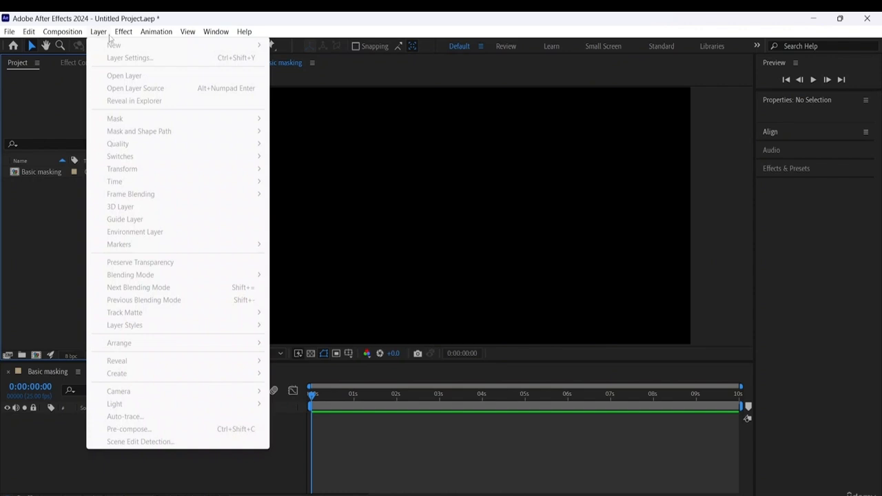
{"action": "mouse_move", "coordinate": [123, 32]}
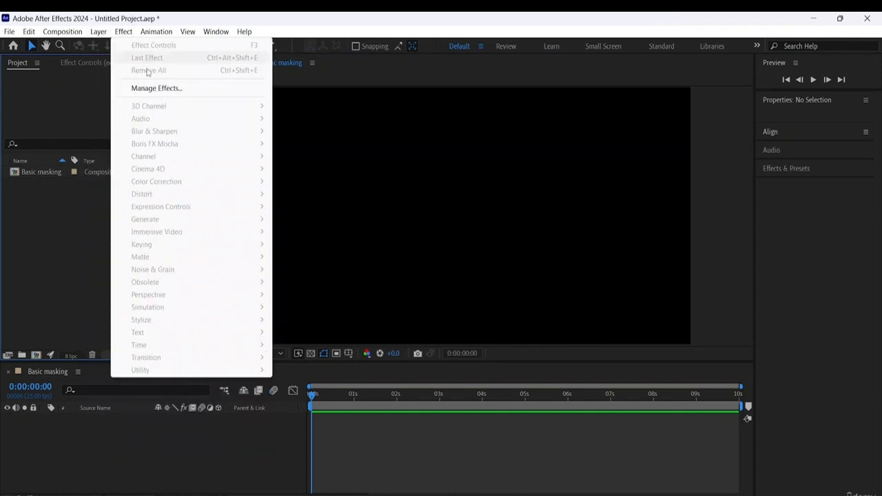
{"action": "left_click", "coordinate": [49, 171]}
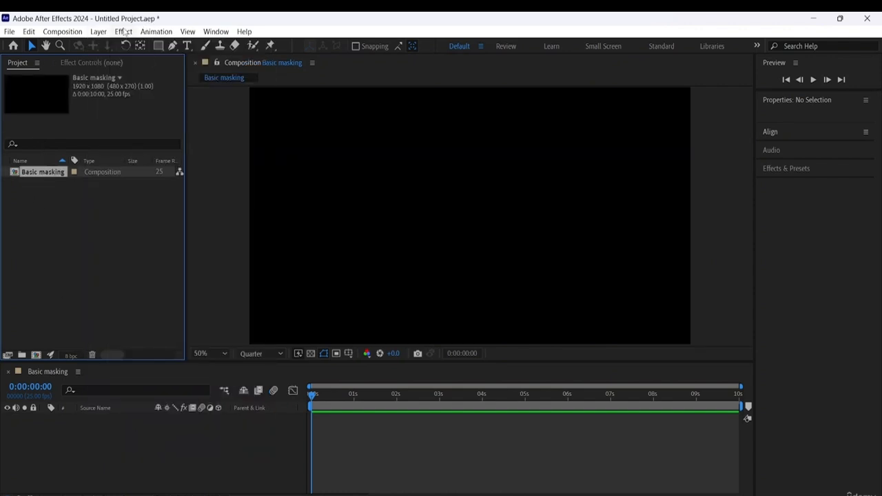
{"action": "left_click", "coordinate": [100, 32]}
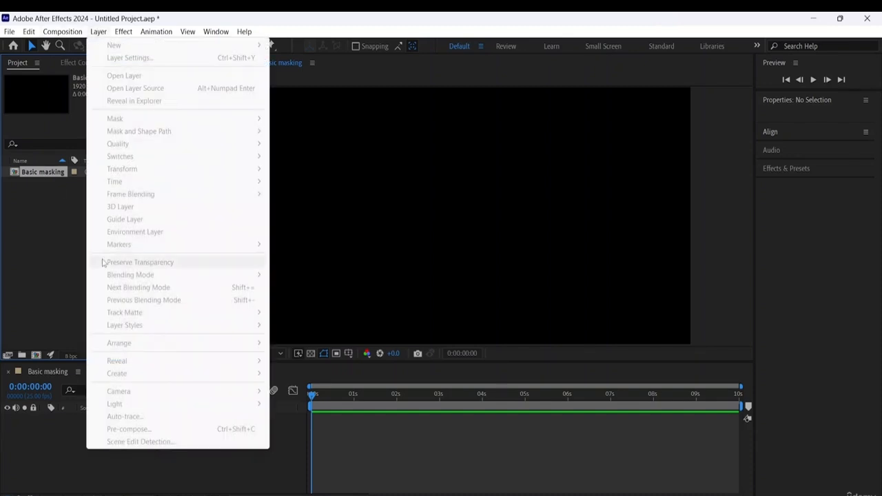
{"action": "left_click", "coordinate": [47, 258]}
{"action": "left_click", "coordinate": [37, 174]}
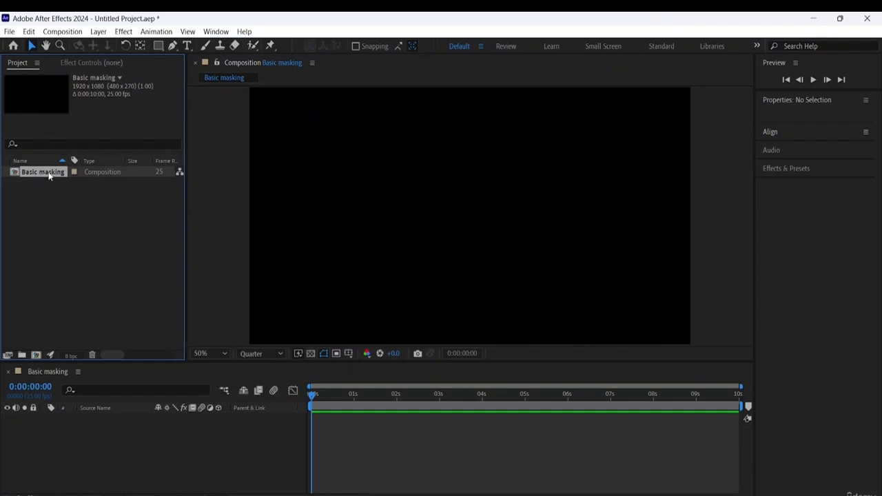
{"action": "left_click_drag", "start_coordinate": [51, 177], "coordinate": [65, 429]}
{"action": "left_click", "coordinate": [92, 215]}
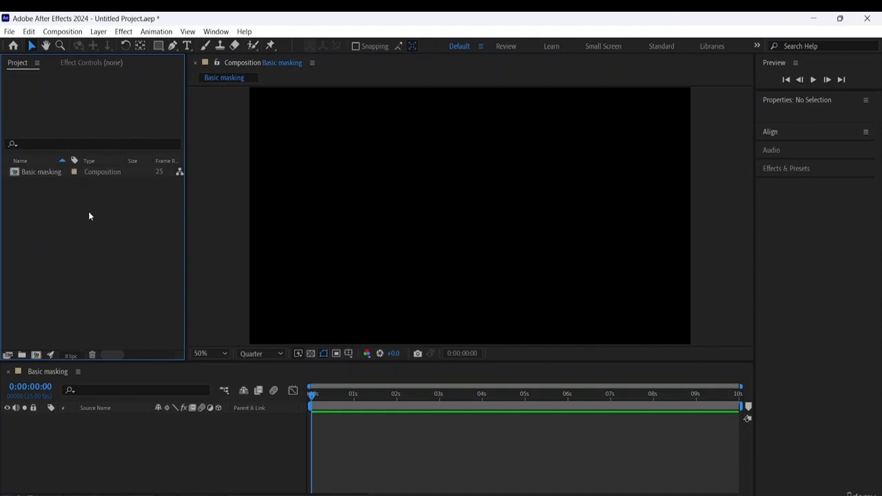
{"action": "left_click", "coordinate": [61, 32]}
{"action": "left_click", "coordinate": [61, 32]}
{"action": "left_click", "coordinate": [9, 32]}
{"action": "mouse_move", "coordinate": [32, 47]}
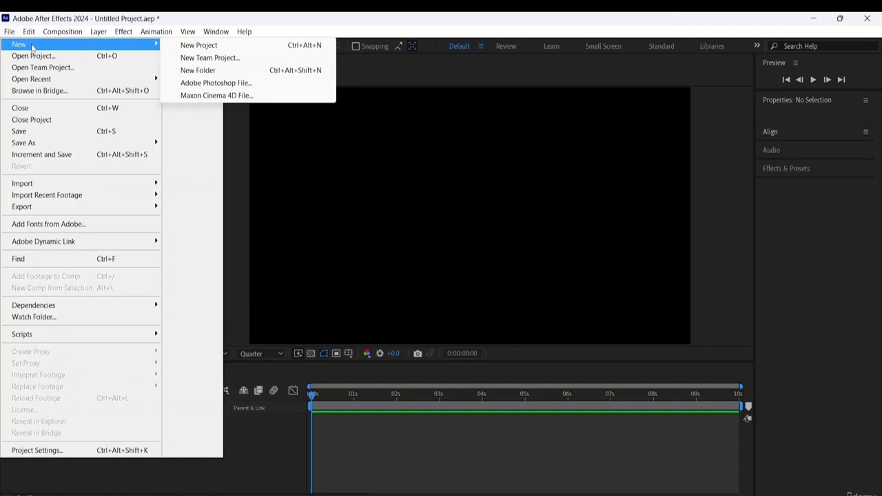
{"action": "mouse_move", "coordinate": [124, 33]}
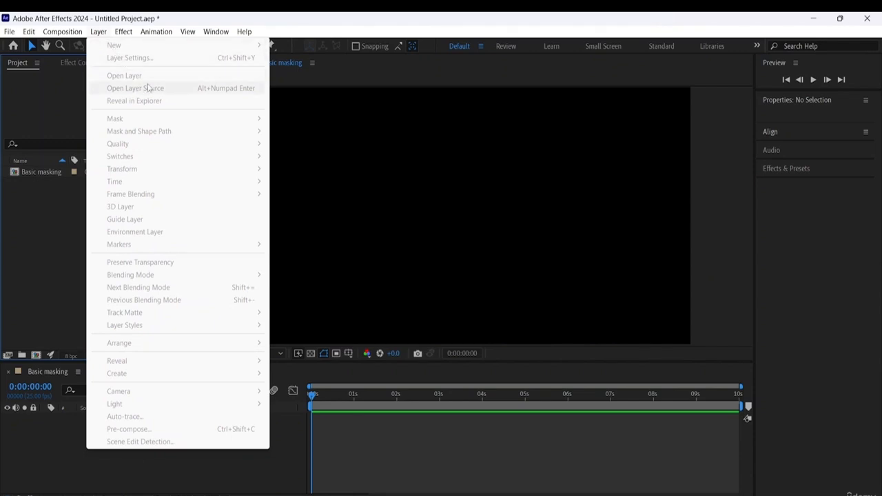
{"action": "left_click", "coordinate": [47, 239]}
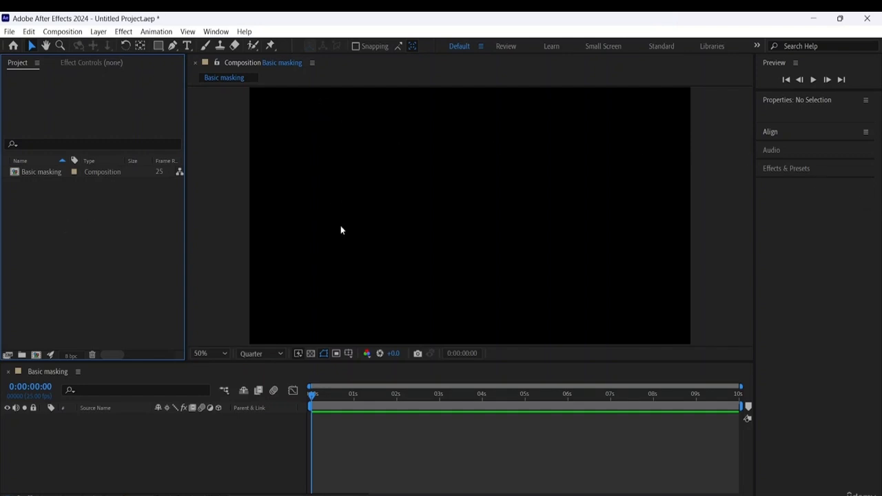
- Add a text layer reading HELLO EVERYONE to the Basic masking composition
{"action": "left_click", "coordinate": [187, 46]}
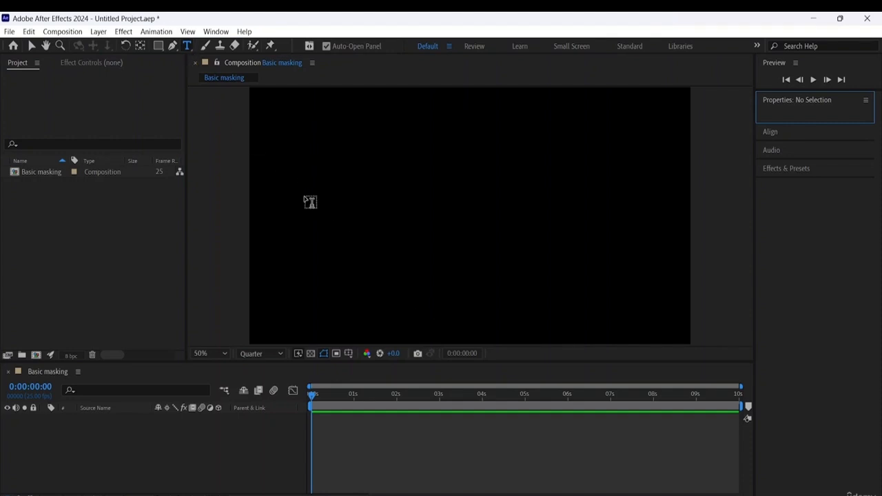
{"action": "left_click", "coordinate": [304, 194]}
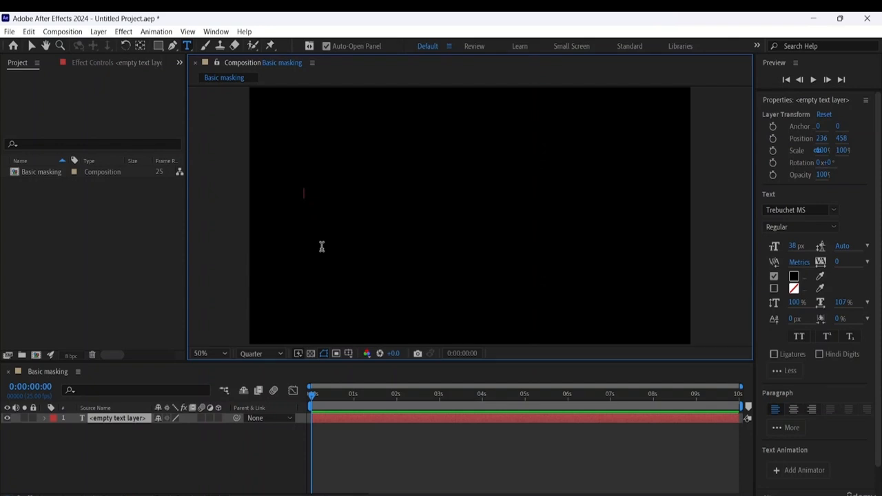
{"action": "type", "text": "HELLO"}
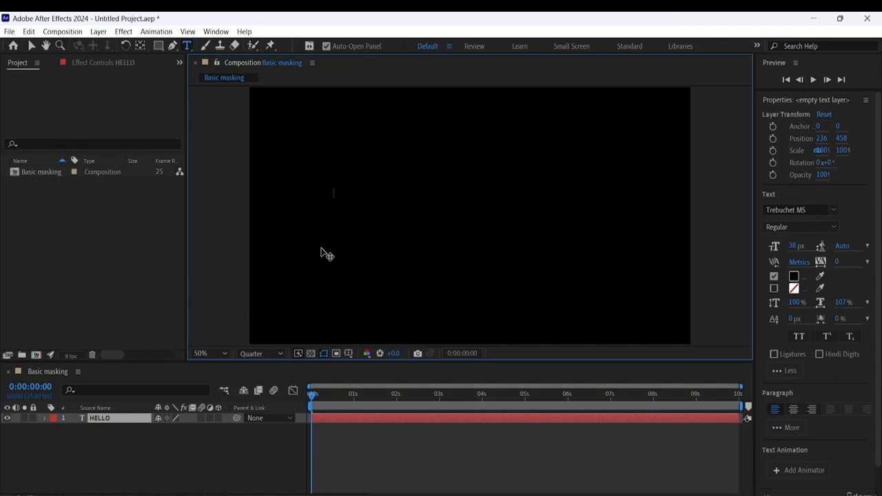
{"action": "key", "text": "BackSpace"}
{"action": "key", "text": "BackSpace"}
{"action": "key", "text": "BackSpace"}
{"action": "type", "text": "HELLO EVERYONE"}
- Set the whole HELLO EVERYONE text to a white FFFEFE fill and the Tw Cen MT Condensed Extra Bold font
{"action": "left_click_drag", "start_coordinate": [380, 188], "coordinate": [224, 165]}
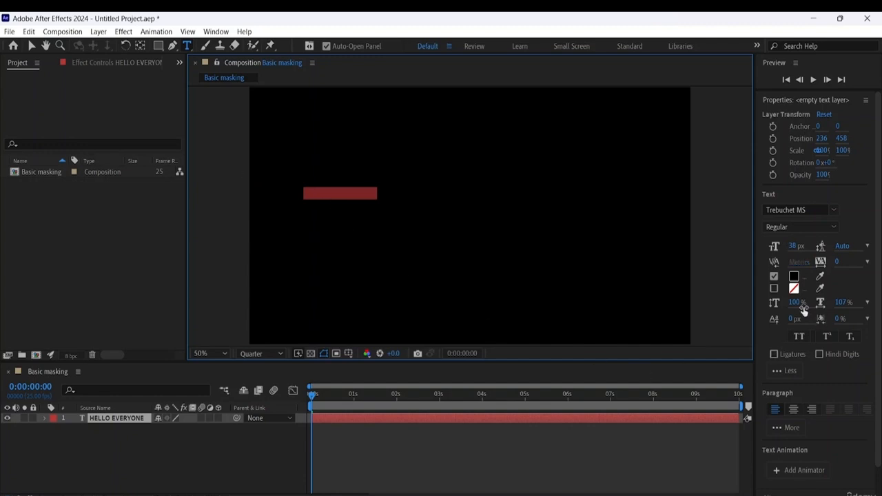
{"action": "left_click", "coordinate": [794, 278]}
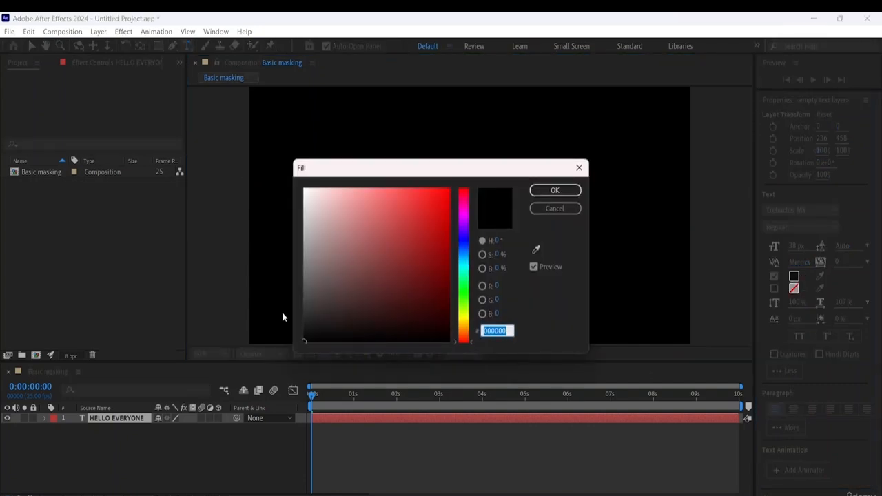
{"action": "left_click_drag", "start_coordinate": [303, 319], "coordinate": [303, 101]}
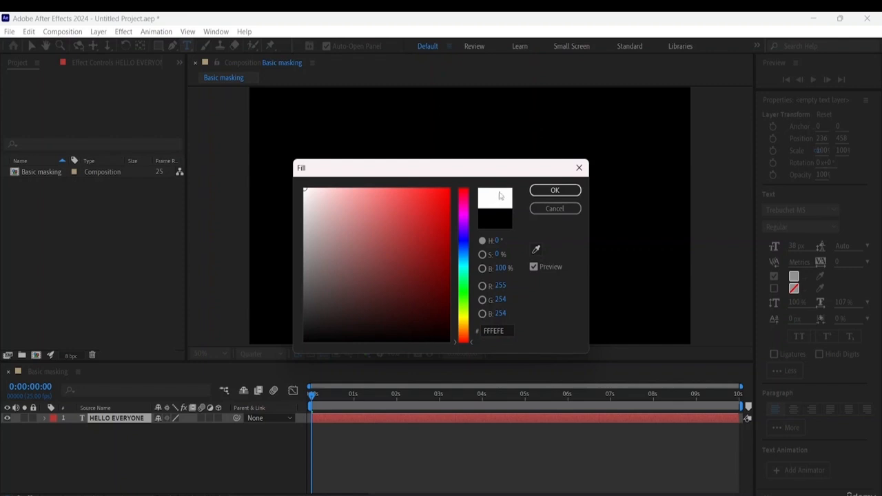
{"action": "left_click", "coordinate": [556, 191]}
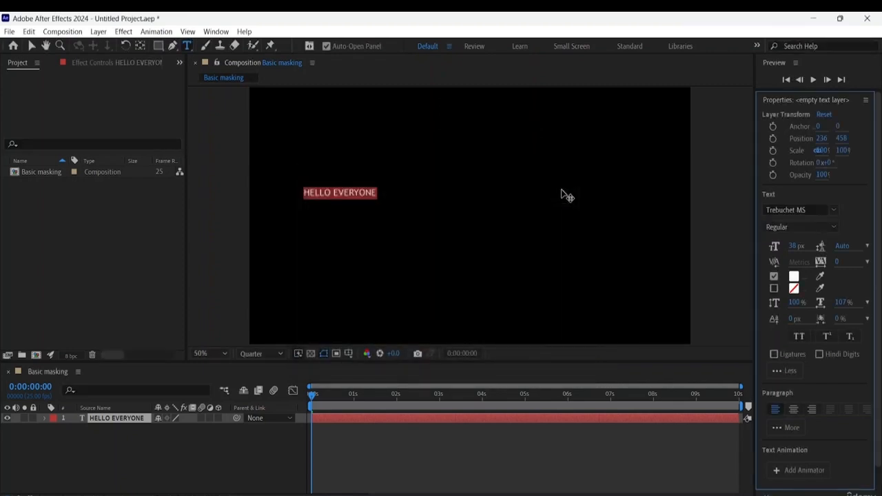
{"action": "left_click", "coordinate": [836, 210]}
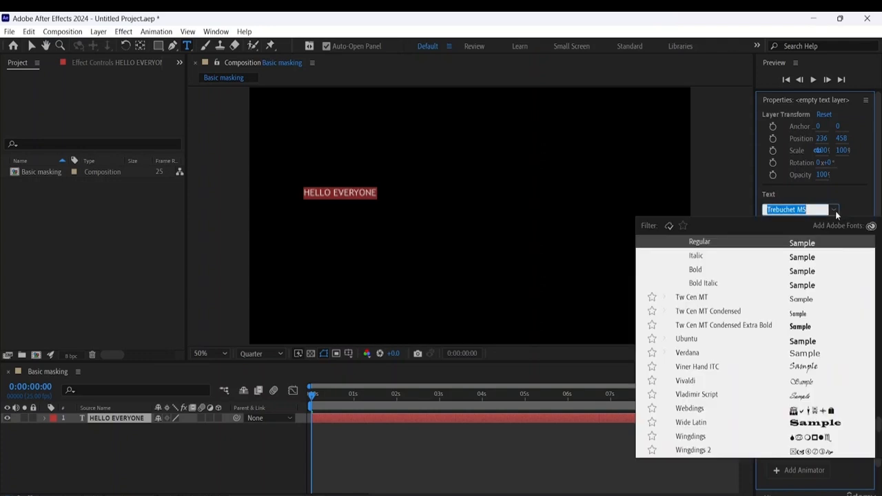
{"action": "left_click", "coordinate": [798, 327]}
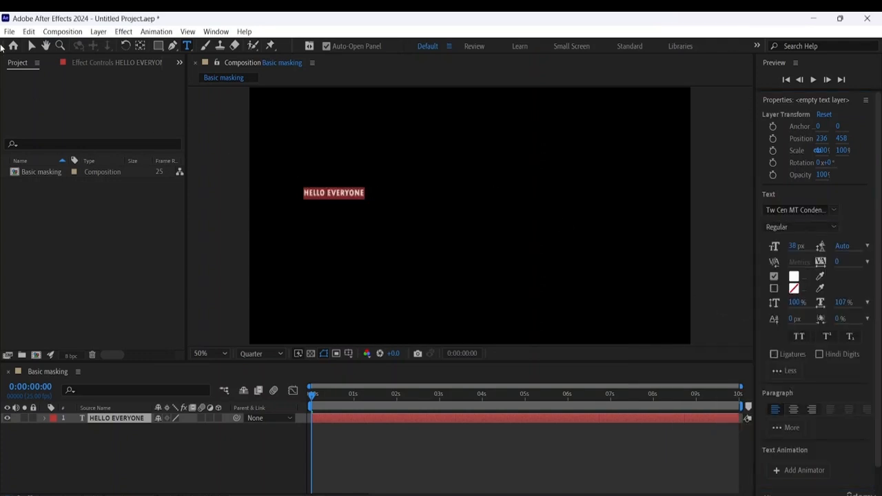
- Stretch the HELLO EVERYONE text in the composition view to a scale of about 228% horizontally and 893% vertically
{"action": "left_click", "coordinate": [31, 46]}
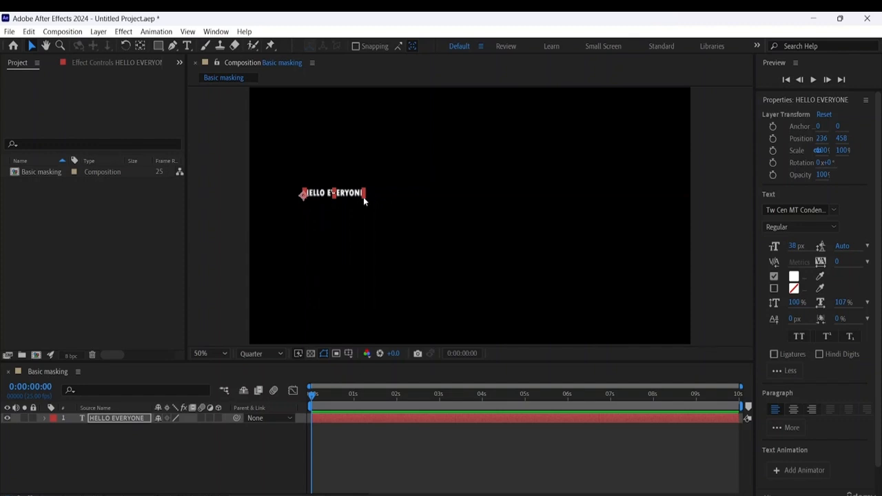
{"action": "left_click", "coordinate": [363, 194]}
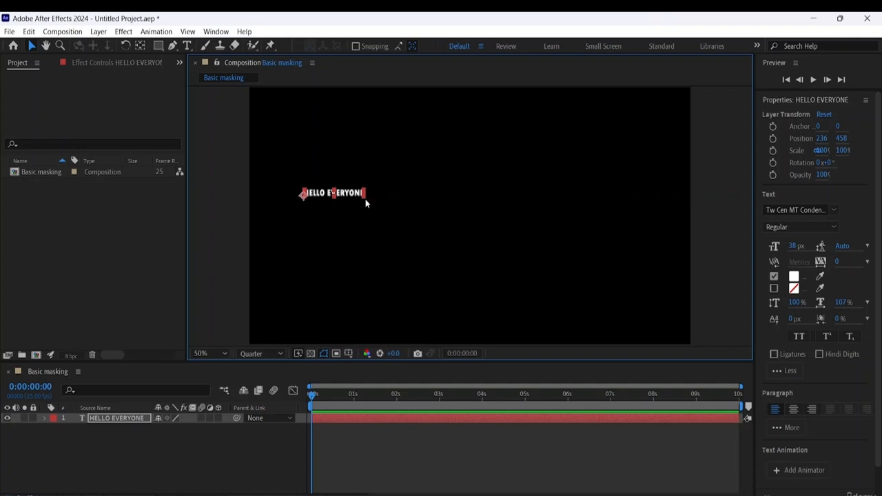
{"action": "left_click", "coordinate": [368, 200]}
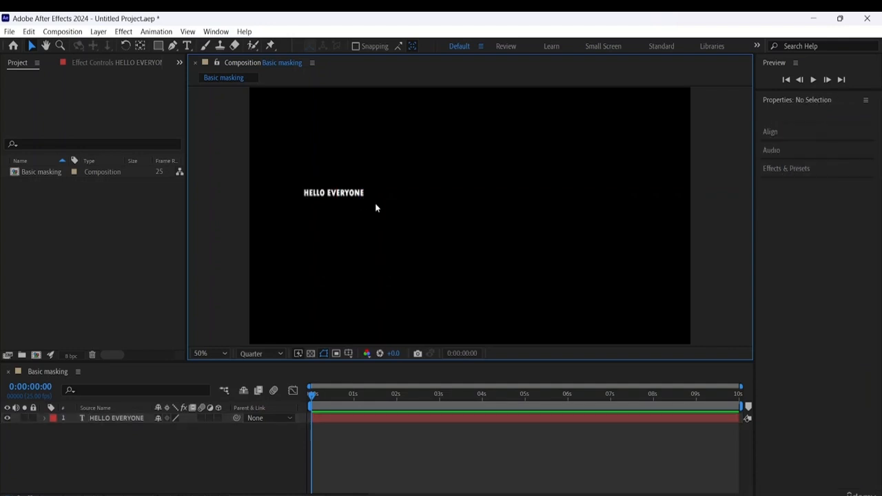
{"action": "left_click", "coordinate": [354, 195]}
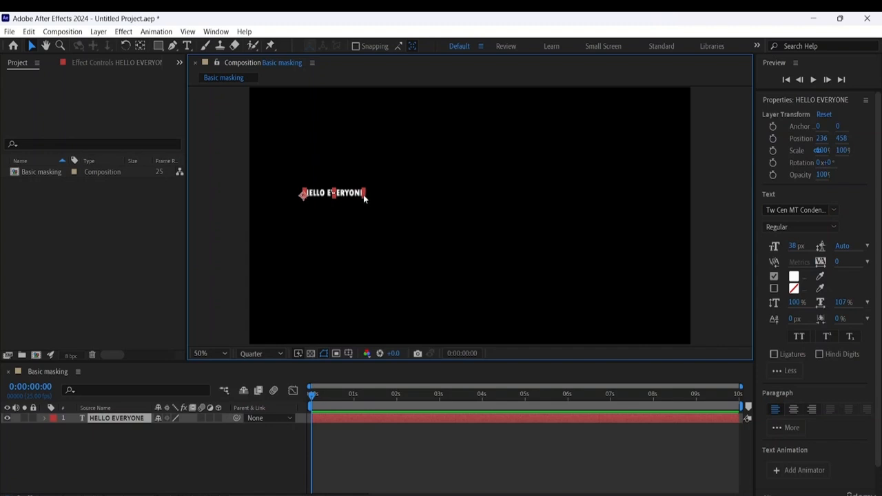
{"action": "left_click", "coordinate": [377, 206]}
{"action": "left_click", "coordinate": [356, 195]}
{"action": "left_click_drag", "start_coordinate": [363, 195], "coordinate": [399, 212]}
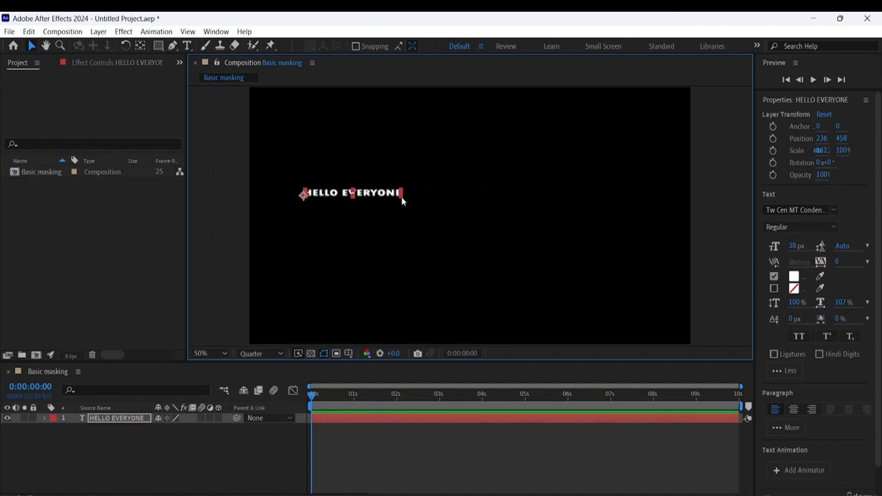
{"action": "left_click_drag", "start_coordinate": [405, 195], "coordinate": [390, 211]}
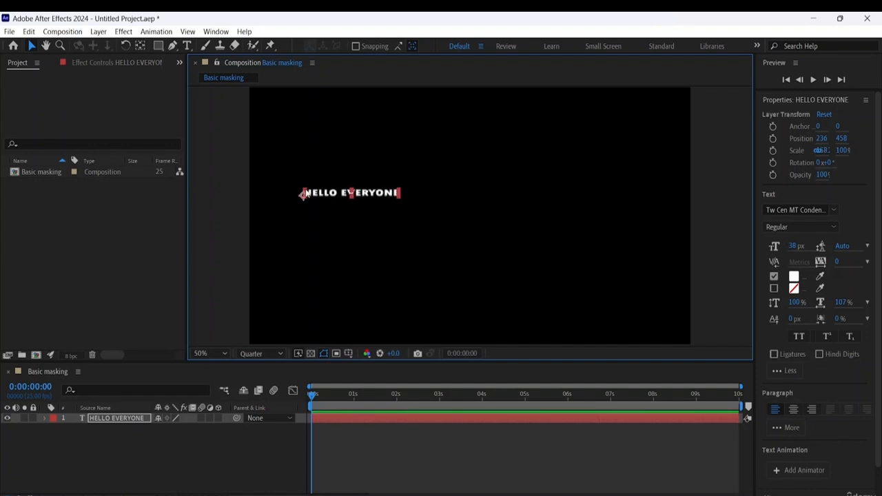
{"action": "left_click_drag", "start_coordinate": [305, 190], "coordinate": [308, 142]}
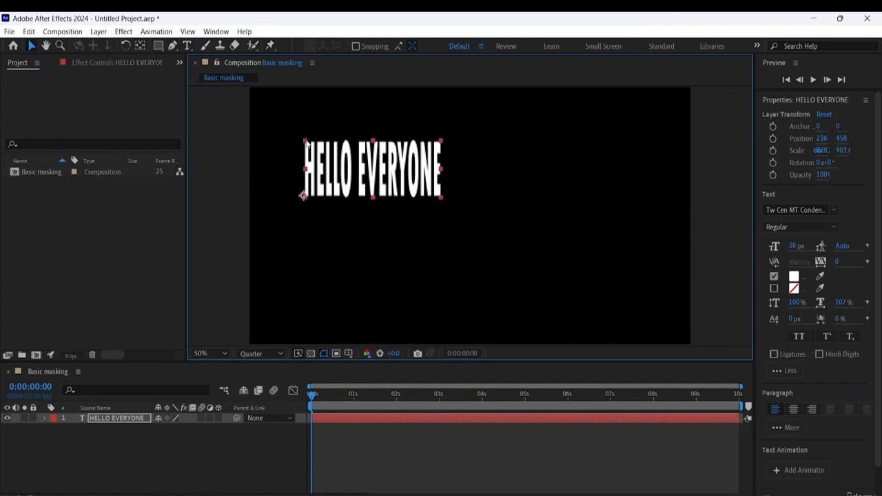
{"action": "left_click", "coordinate": [449, 201]}
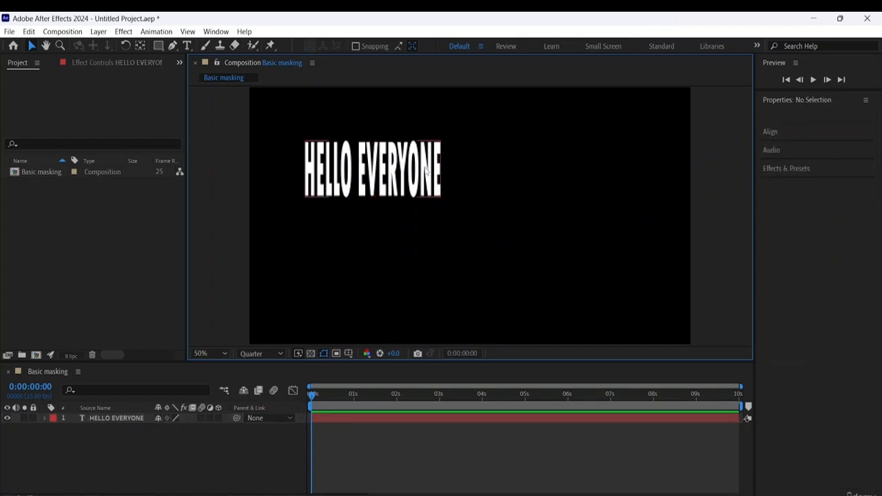
{"action": "left_click", "coordinate": [427, 171]}
{"action": "left_click", "coordinate": [454, 204]}
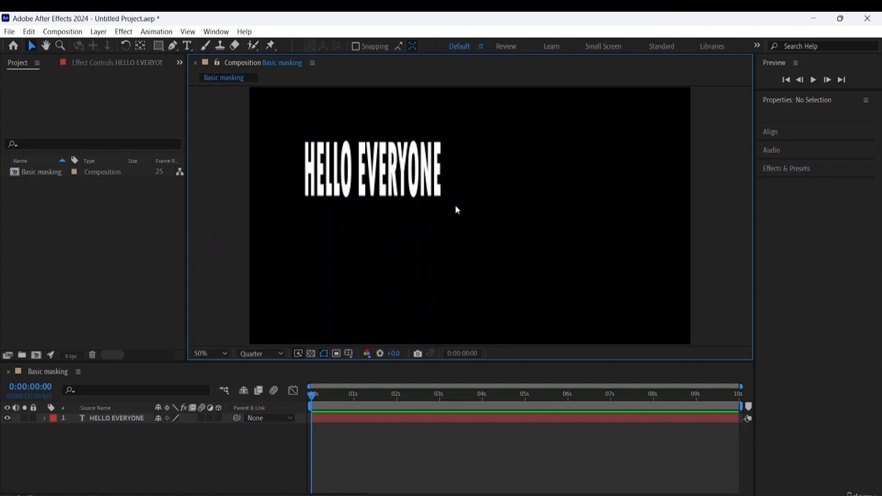
{"action": "left_click", "coordinate": [404, 148]}
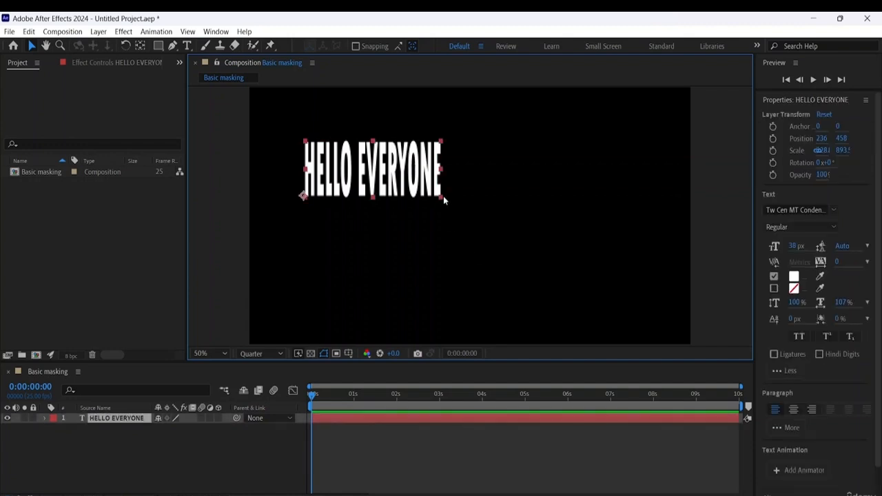
{"action": "left_click_drag", "start_coordinate": [441, 199], "coordinate": [372, 188]}
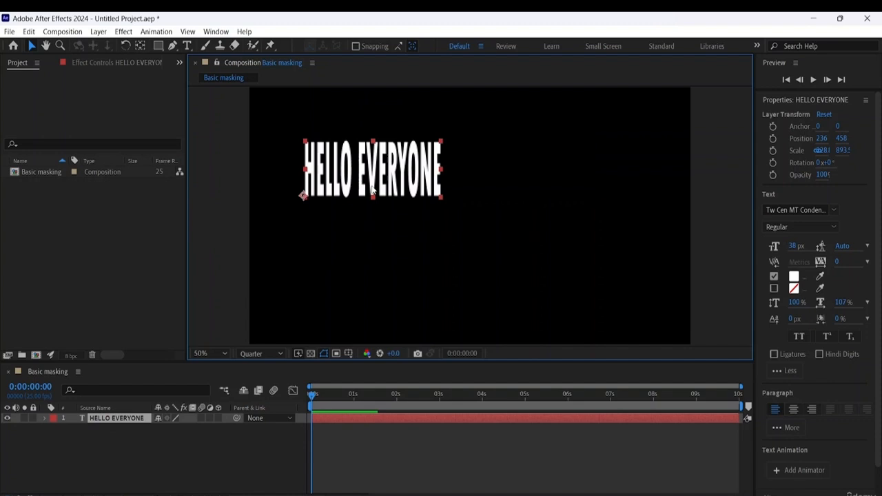
- Set the text's font size to 68 px and move it near the middle of the frame, to about position 402, 698
{"action": "left_click", "coordinate": [798, 247]}
{"action": "type", "text": "90"}
{"action": "key", "text": "Return"}
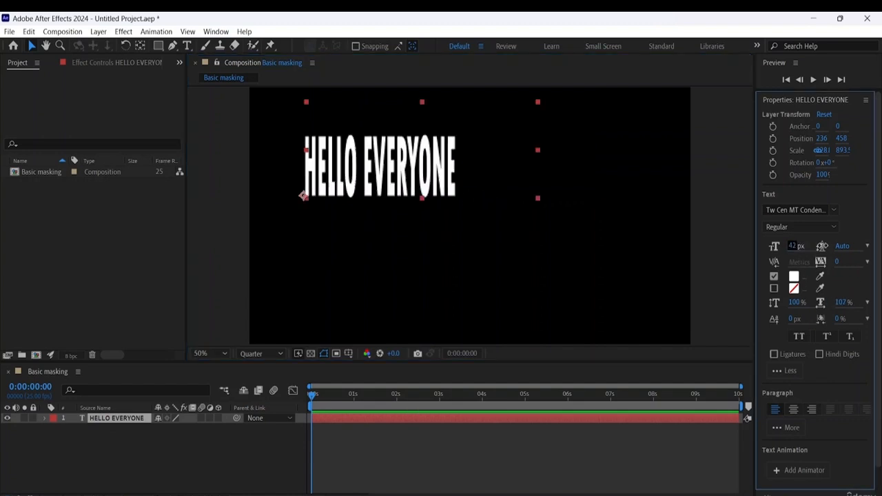
{"action": "left_click_drag", "start_coordinate": [808, 246], "coordinate": [817, 246]}
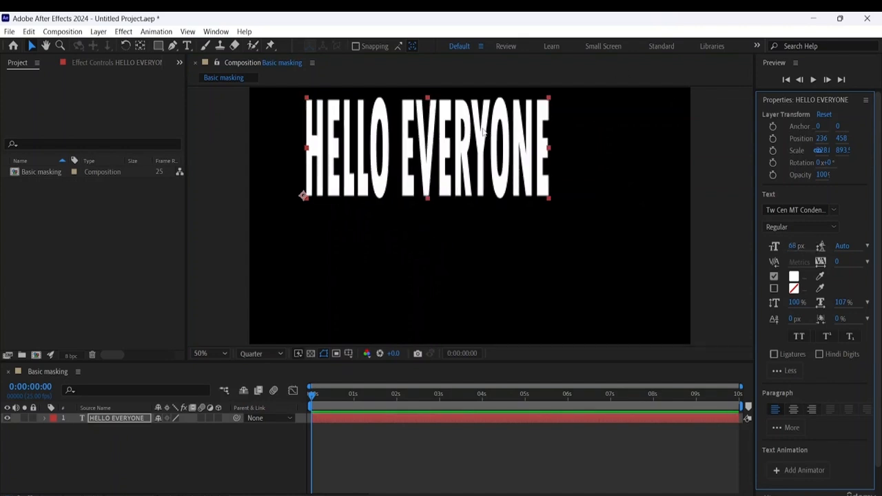
{"action": "left_click_drag", "start_coordinate": [482, 131], "coordinate": [519, 190]}
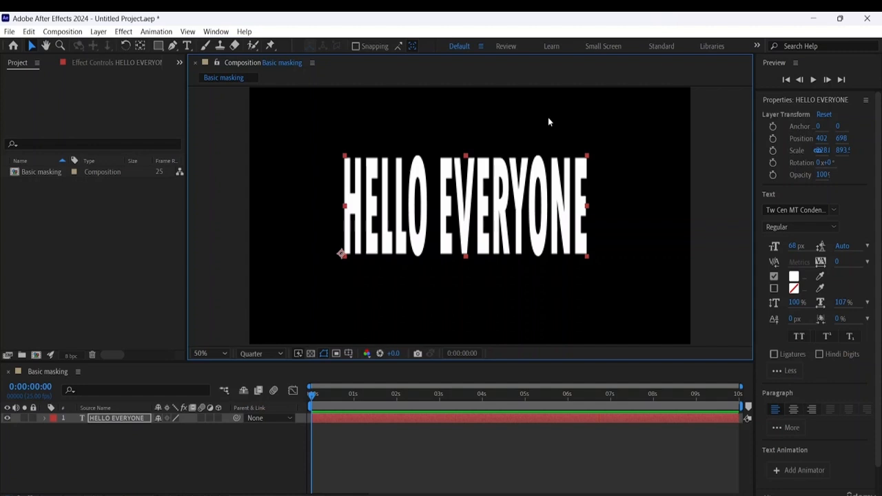
{"action": "left_click", "coordinate": [108, 435]}
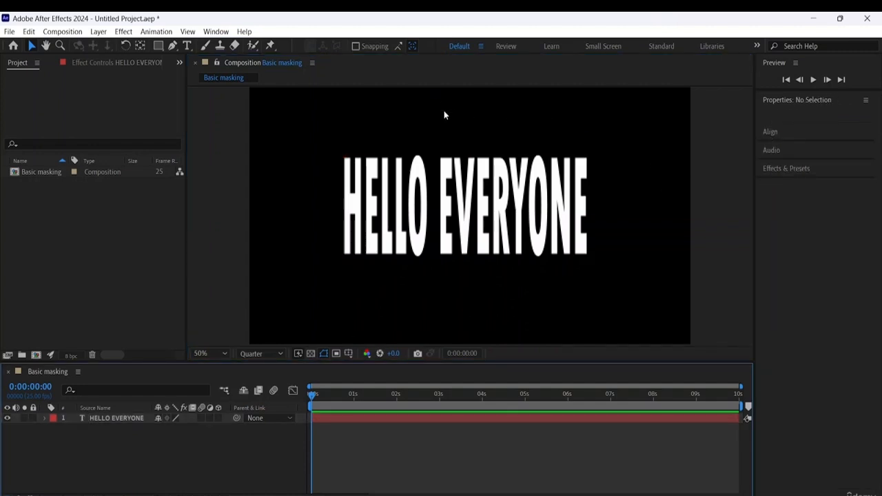
- Add a solid layer named Background in dark red 790000 to the Basic masking composition
{"action": "left_click", "coordinate": [98, 31]}
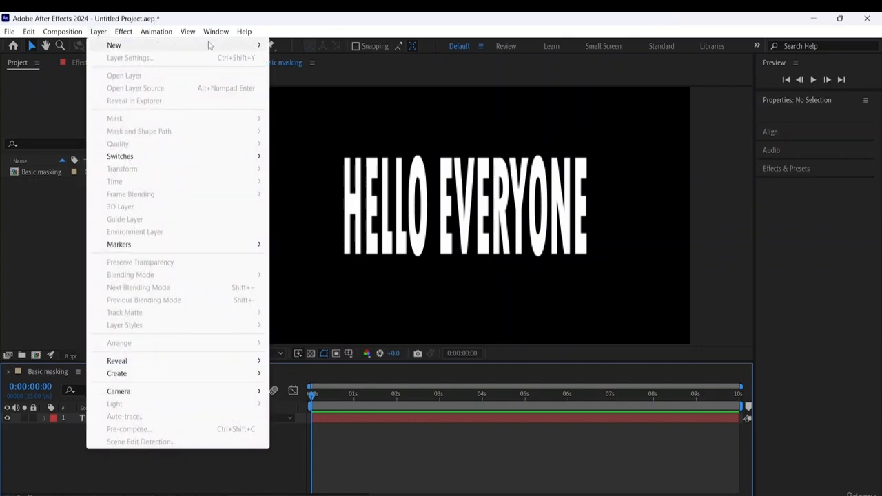
{"action": "mouse_move", "coordinate": [202, 48]}
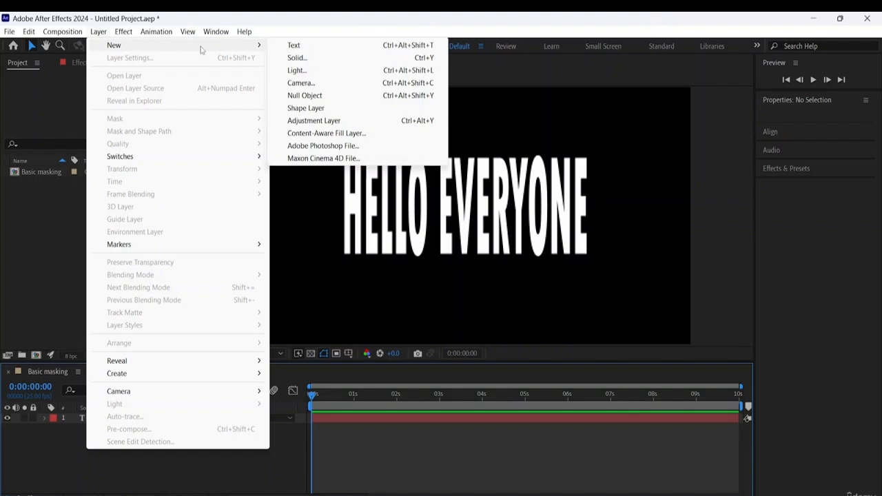
{"action": "left_click", "coordinate": [308, 60]}
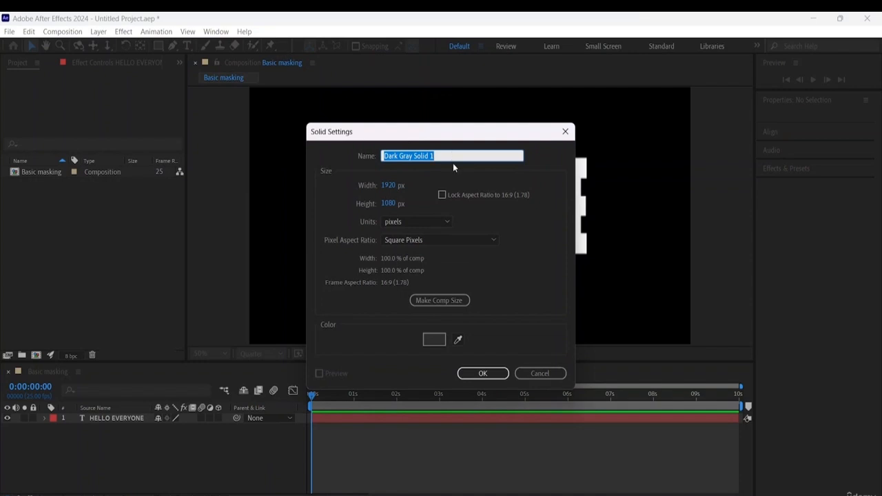
{"action": "key", "text": "BackSpace"}
{"action": "type", "text": "B"}
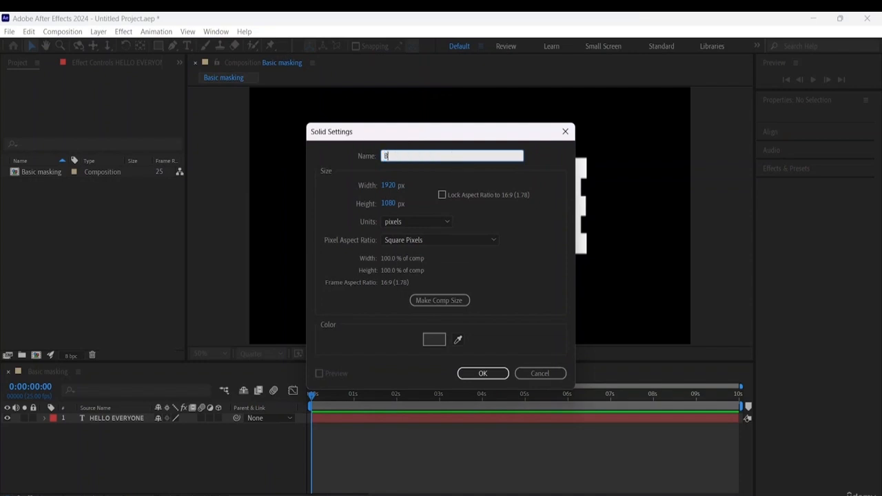
{"action": "type", "text": "ackground"}
{"action": "left_click", "coordinate": [434, 340]}
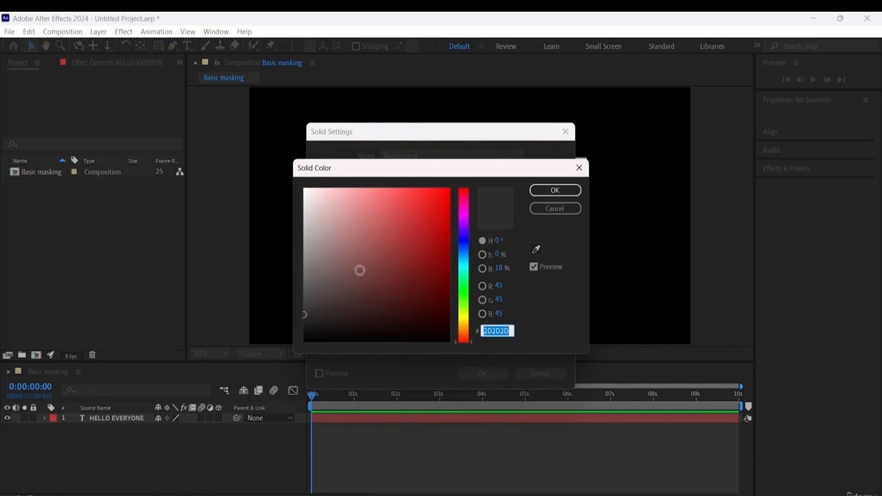
{"action": "mouse_move", "coordinate": [360, 268]}
{"action": "left_mouse_down"}
{"action": "mouse_move", "coordinate": [402, 232]}
{"action": "mouse_move", "coordinate": [463, 210]}
{"action": "mouse_move", "coordinate": [492, 269]}
{"action": "mouse_move", "coordinate": [506, 278]}
{"action": "mouse_move", "coordinate": [506, 264]}
{"action": "mouse_move", "coordinate": [520, 267]}
{"action": "left_mouse_up"}
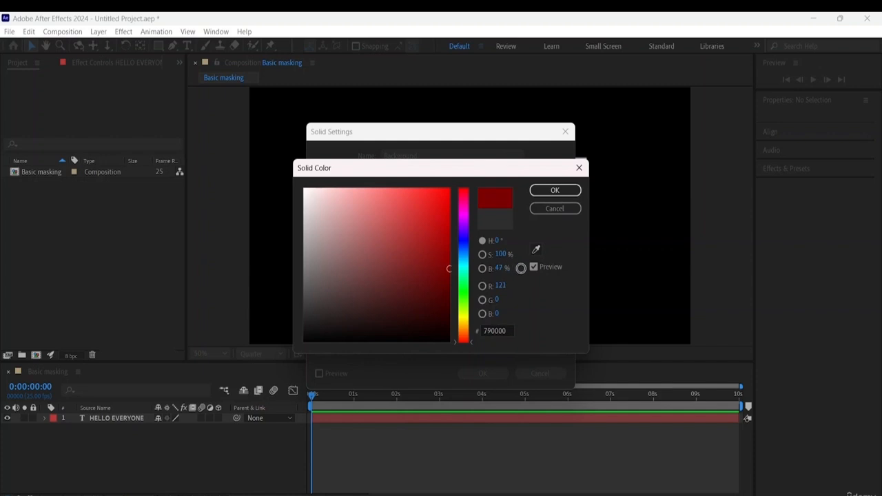
{"action": "left_click", "coordinate": [564, 192]}
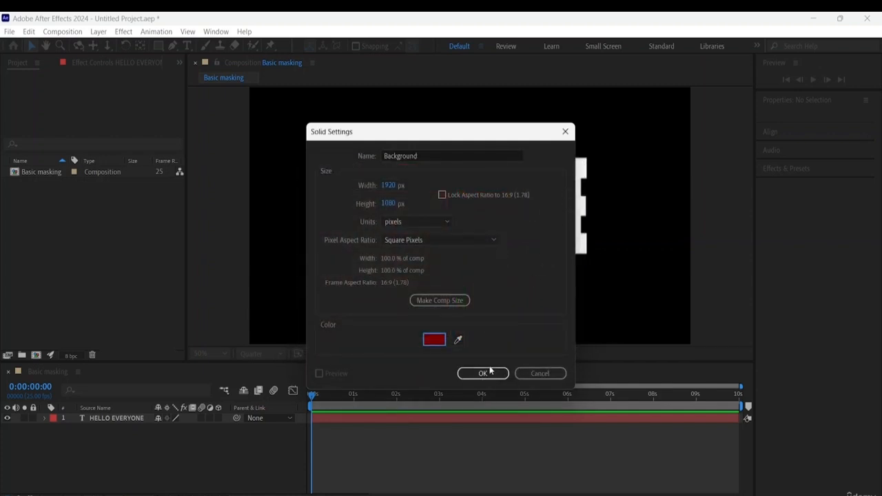
{"action": "left_click", "coordinate": [488, 374]}
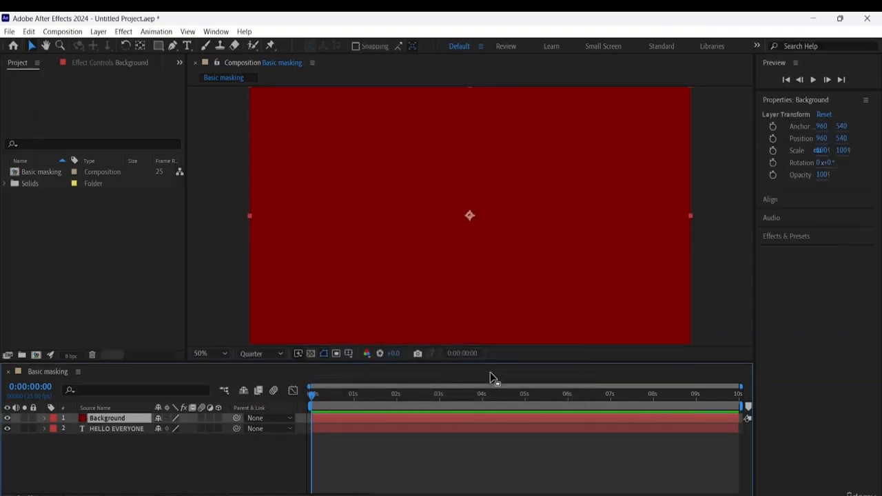
- Move the HELLO EVERYONE layer above Background and centre it horizontally and vertically in the composition
{"action": "left_click", "coordinate": [117, 430]}
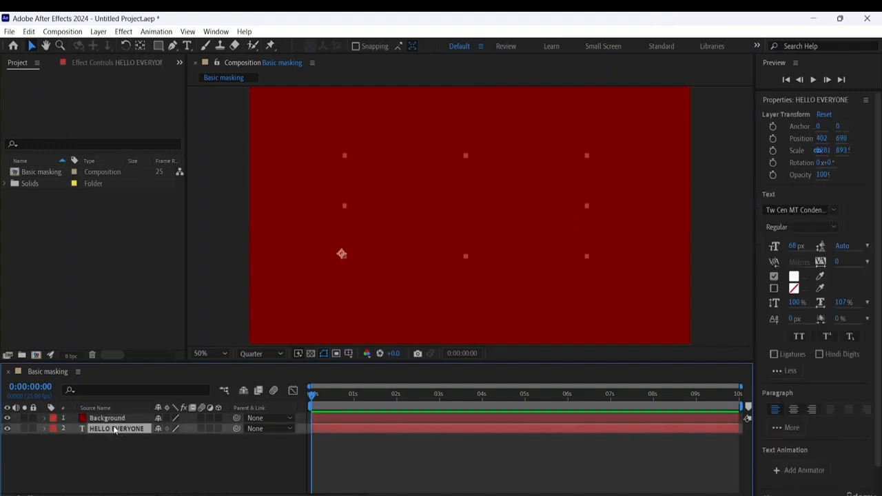
{"action": "left_click_drag", "start_coordinate": [119, 428], "coordinate": [88, 415]}
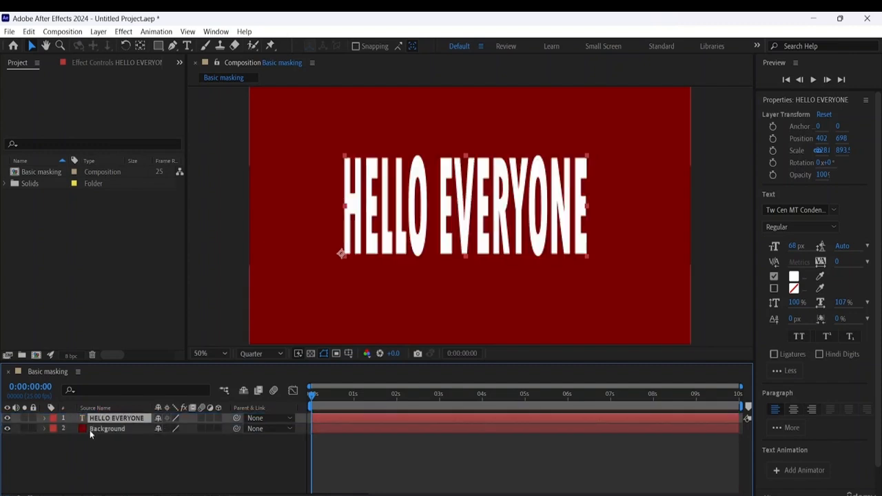
{"action": "left_click", "coordinate": [473, 210]}
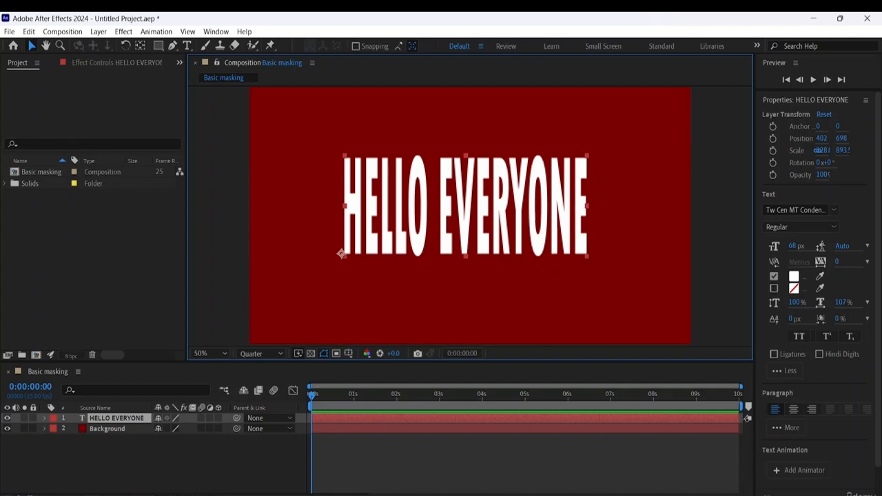
{"action": "scroll", "coordinate": [832, 404], "scroll_direction": "down", "scroll_amount": 1}
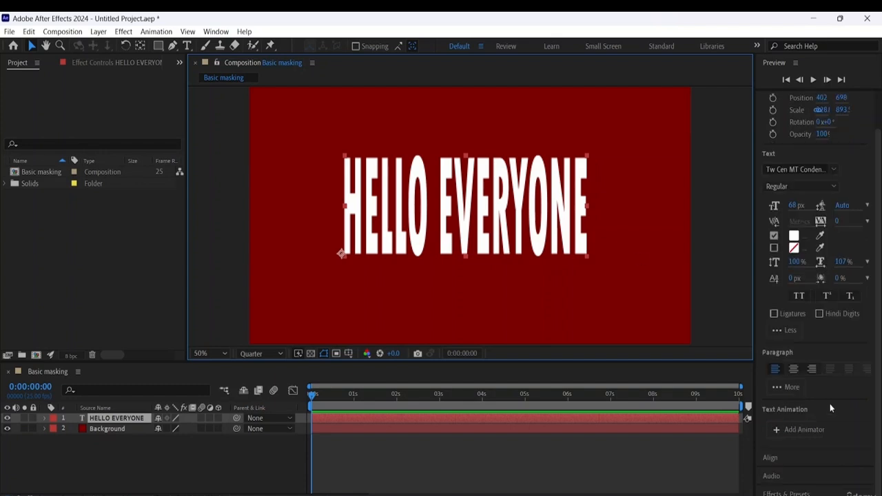
{"action": "left_click", "coordinate": [769, 460]}
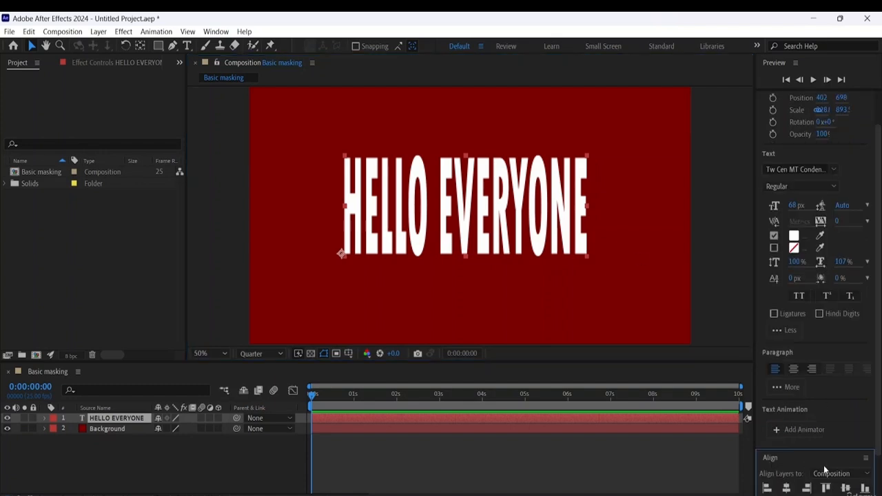
{"action": "scroll", "coordinate": [824, 466], "scroll_direction": "down", "scroll_amount": 1}
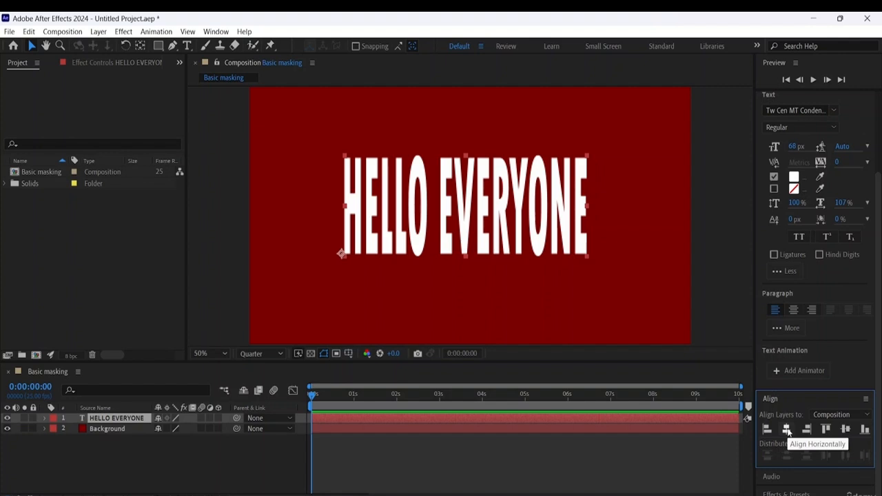
{"action": "left_click", "coordinate": [787, 431]}
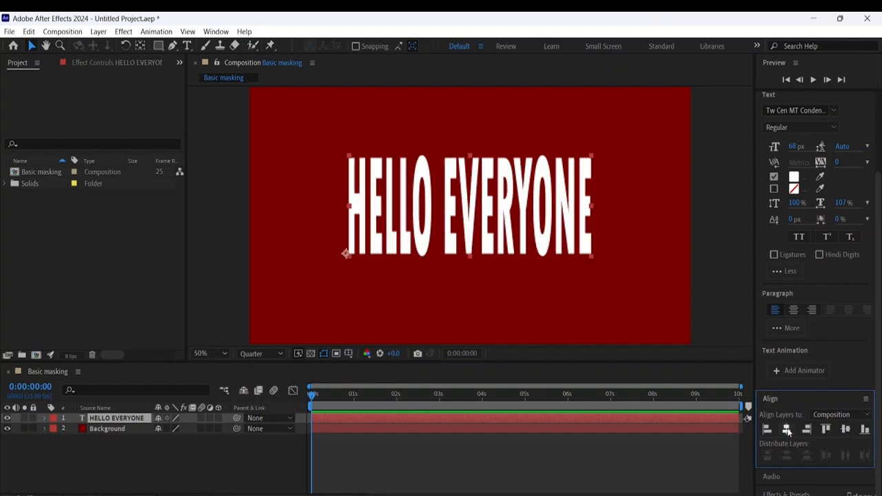
{"action": "left_click", "coordinate": [849, 432]}
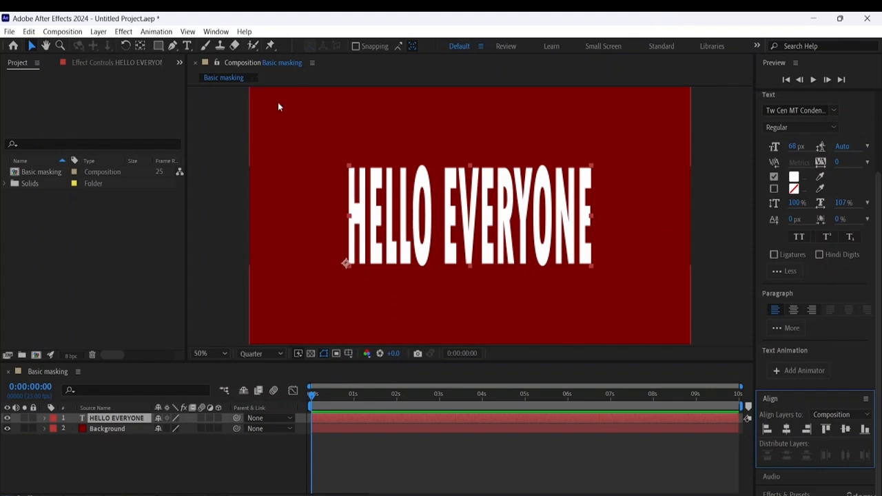
- Draw a rectangular mask around only the letter H on the HELLO EVERYONE layer
{"action": "left_click", "coordinate": [105, 419]}
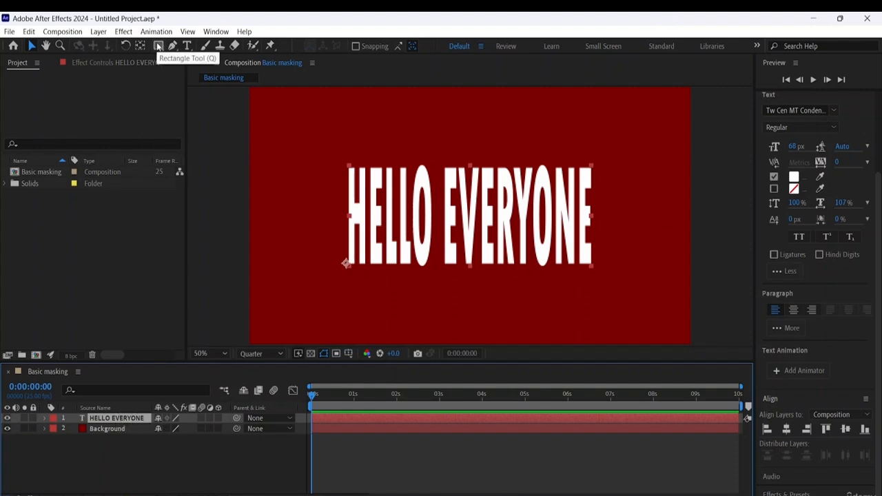
{"action": "left_click", "coordinate": [158, 46]}
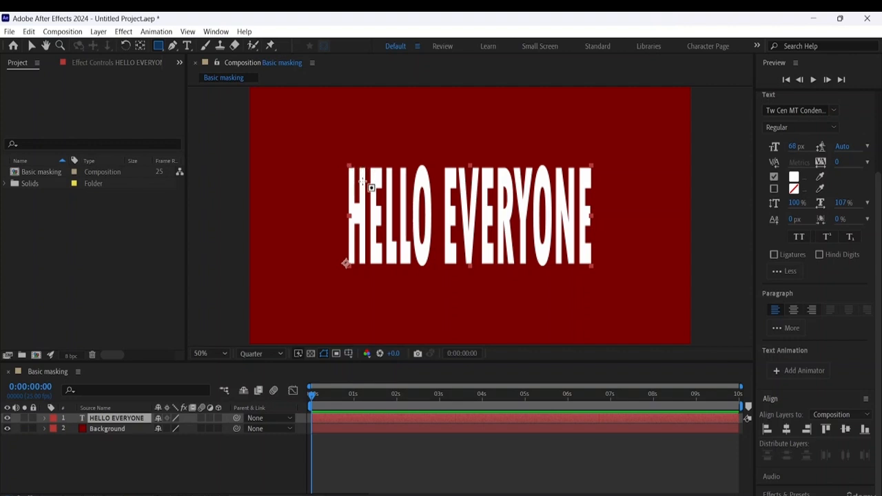
{"action": "left_click", "coordinate": [334, 161]}
{"action": "left_click_drag", "start_coordinate": [335, 161], "coordinate": [369, 272]}
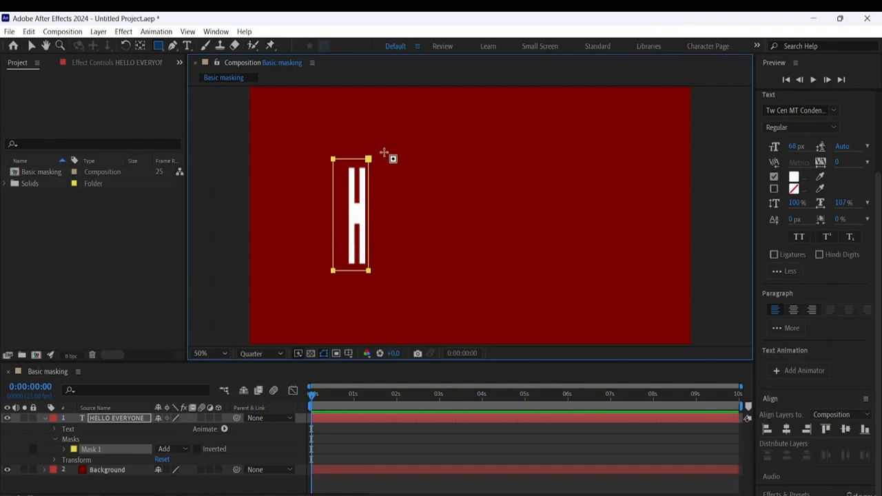
- Lower the top edge of the mask slightly so it sits closer to the letter H
{"action": "left_click", "coordinate": [32, 46]}
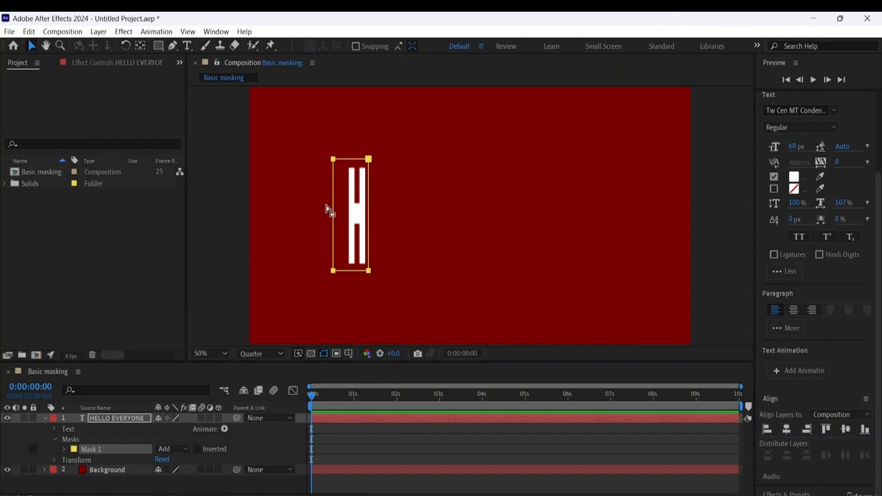
{"action": "left_click_drag", "start_coordinate": [364, 209], "coordinate": [462, 221]}
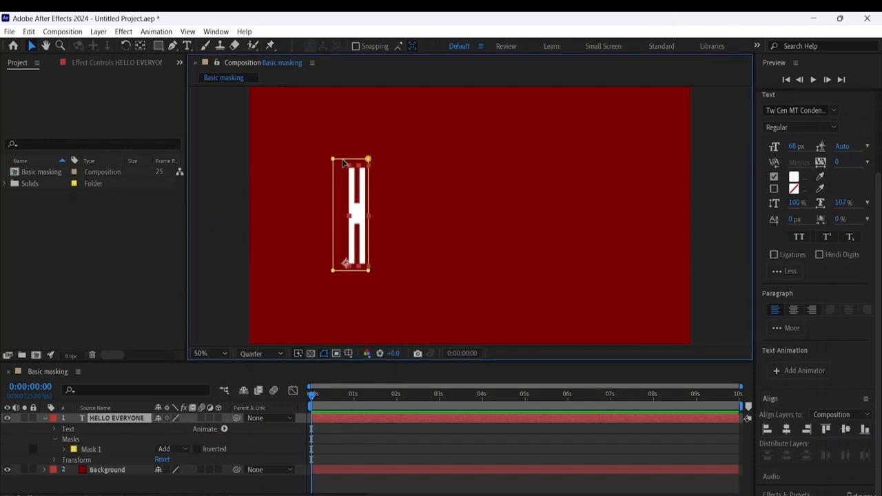
{"action": "mouse_move", "coordinate": [343, 164]}
{"action": "left_mouse_down"}
{"action": "mouse_move", "coordinate": [385, 152]}
{"action": "mouse_move", "coordinate": [375, 142]}
{"action": "mouse_move", "coordinate": [348, 150]}
{"action": "mouse_move", "coordinate": [342, 167]}
{"action": "left_mouse_up"}
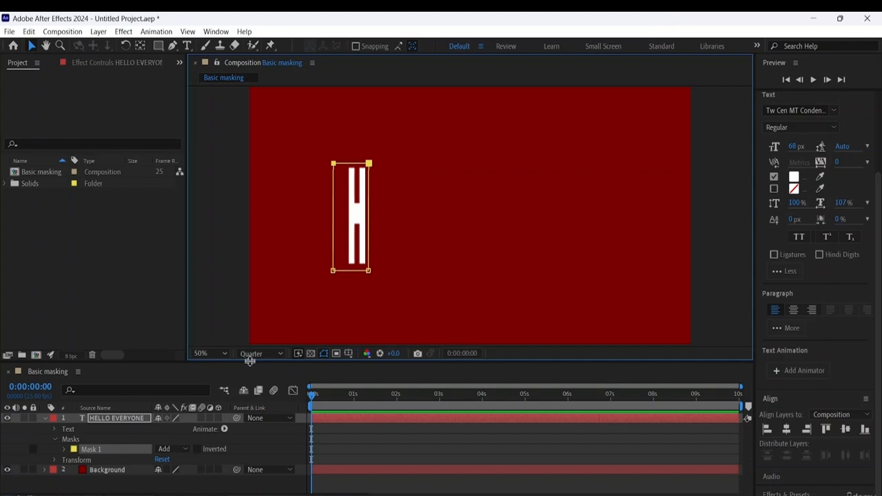
- Expand Mask 1 of the HELLO EVERYONE layer and set a Mask Path keyframe at 0:00:00:00
{"action": "left_click_drag", "start_coordinate": [248, 362], "coordinate": [255, 286]}
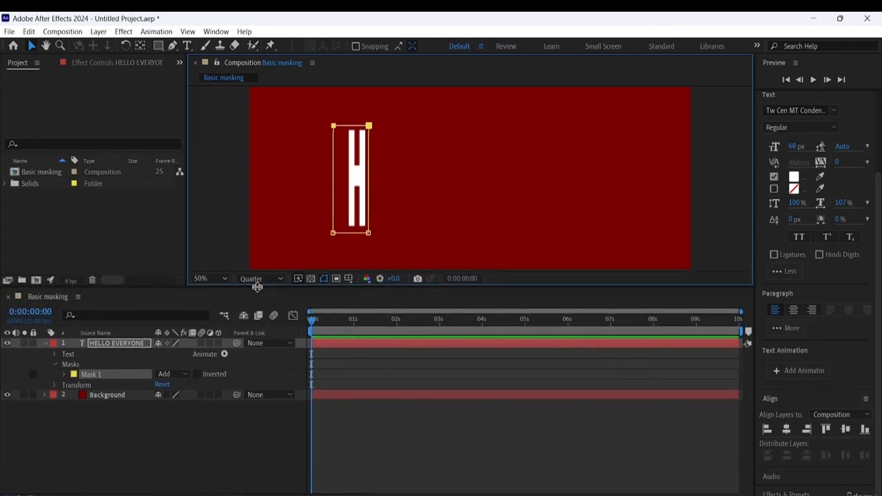
{"action": "left_click", "coordinate": [64, 374]}
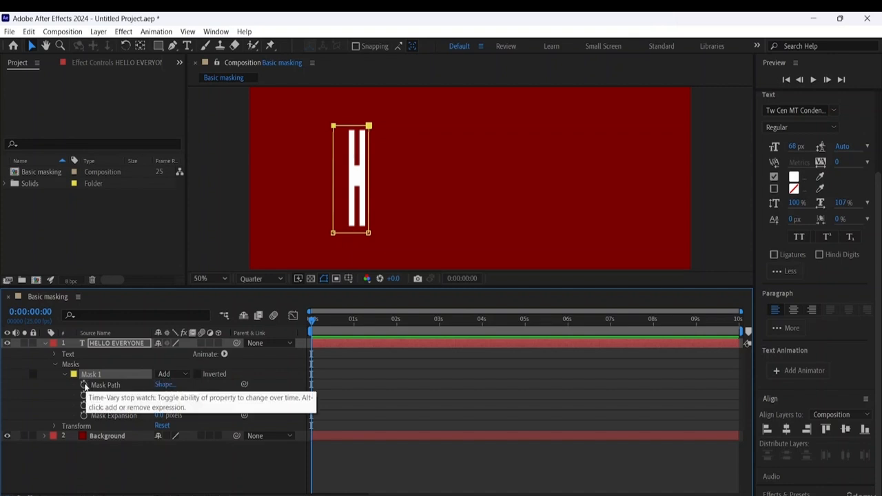
{"action": "left_click", "coordinate": [83, 385]}
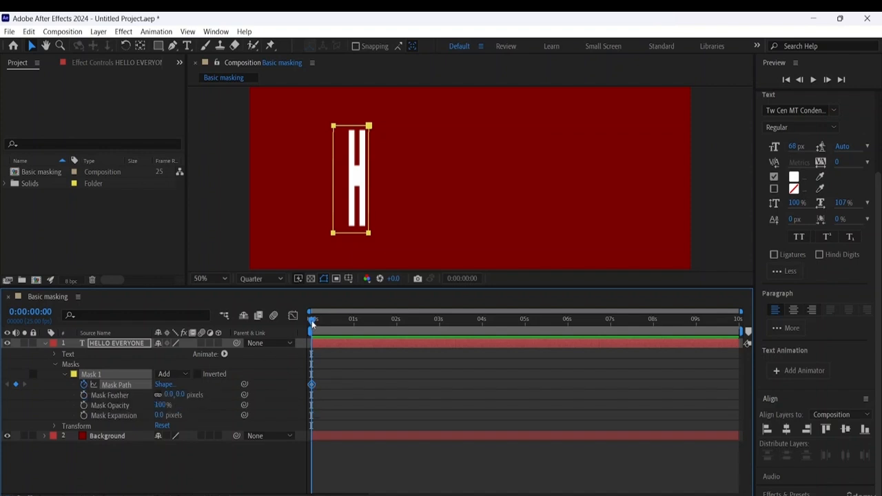
- At 0:00:01:00, extend the mask's right edge past the last letter to reveal the whole HELLO EVERYONE text
{"action": "left_click_drag", "start_coordinate": [313, 326], "coordinate": [354, 326]}
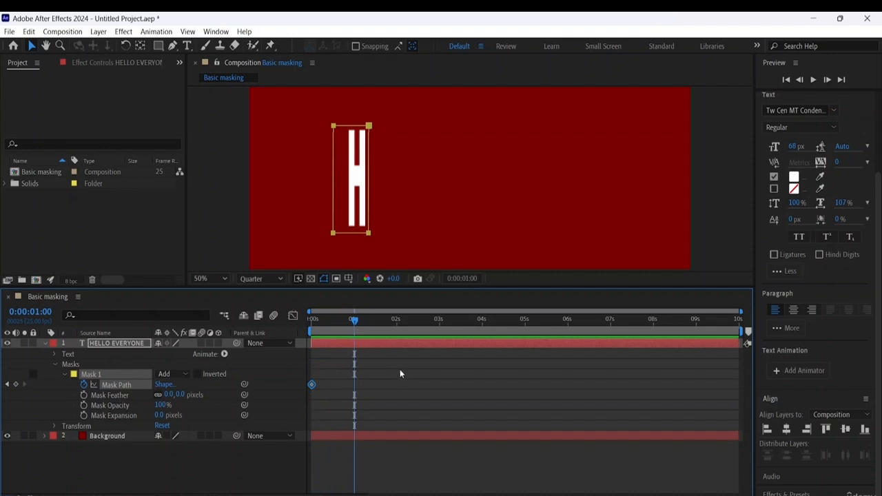
{"action": "left_click", "coordinate": [164, 384]}
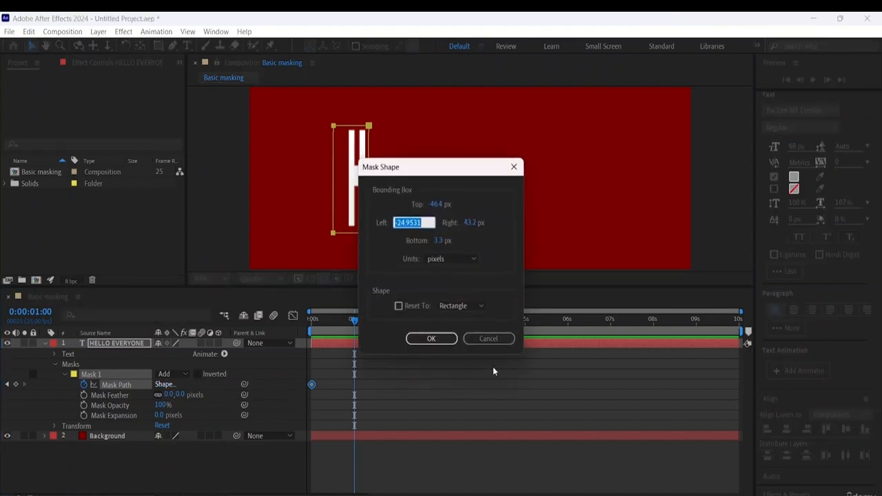
{"action": "left_click", "coordinate": [496, 338]}
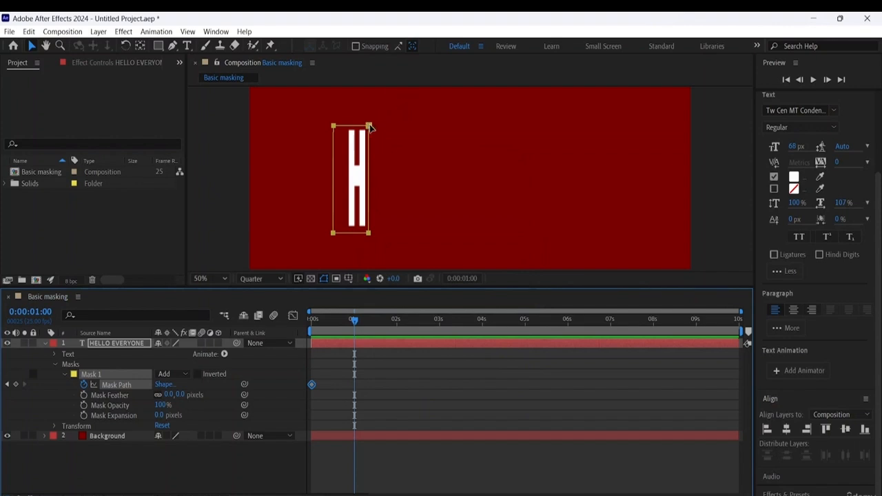
{"action": "left_click", "coordinate": [370, 127]}
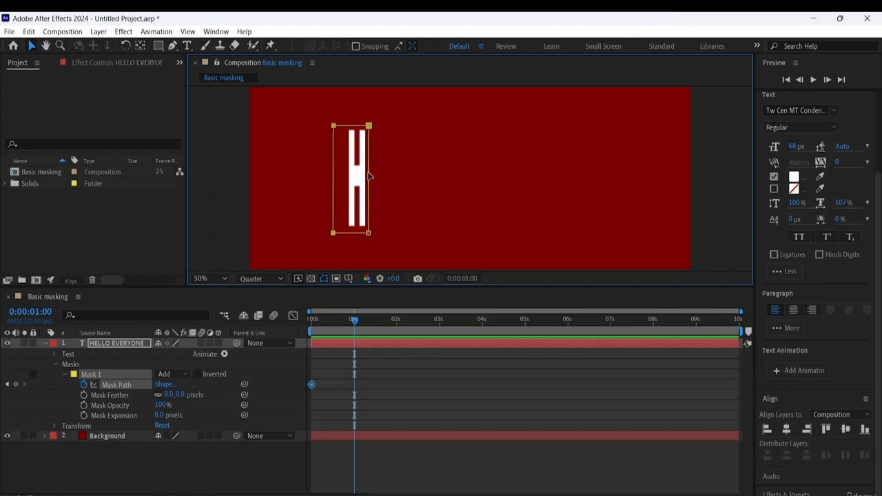
{"action": "left_click_drag", "start_coordinate": [372, 178], "coordinate": [599, 182]}
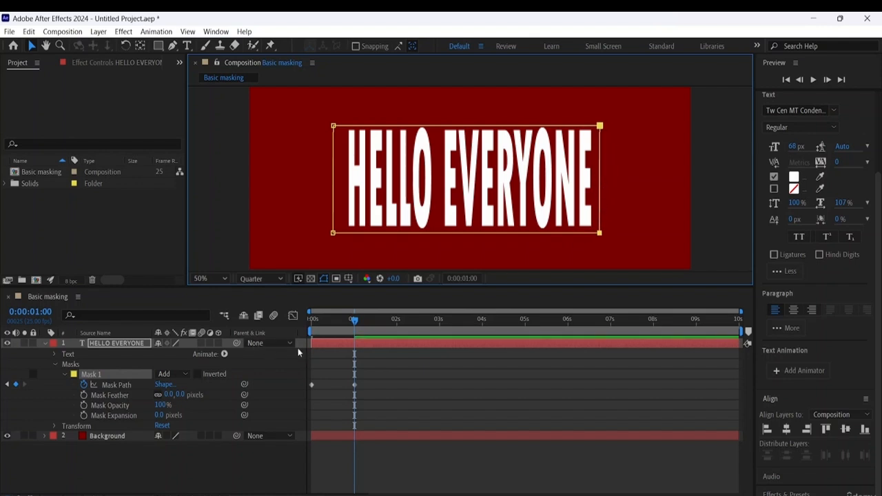
- Preview the mask reveal from the start and delete the Mask Path keyframe at 0:00:01:00
{"action": "left_click_drag", "start_coordinate": [354, 321], "coordinate": [246, 321]}
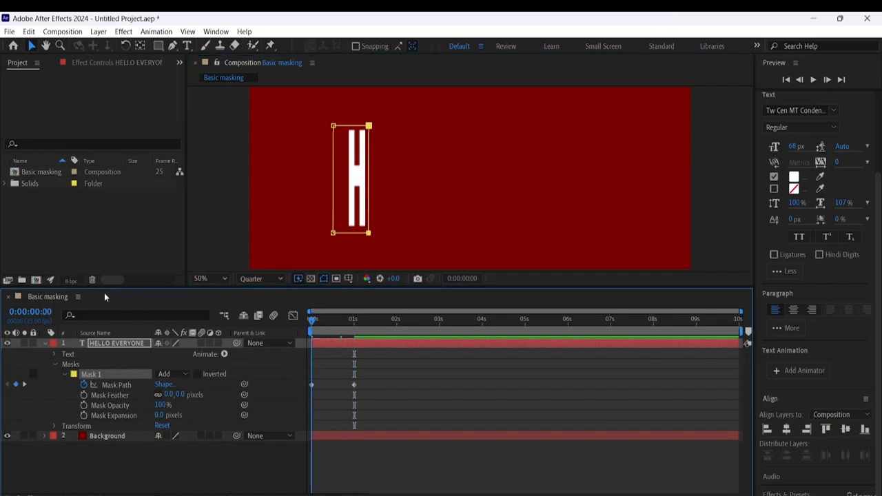
{"action": "key", "text": "space"}
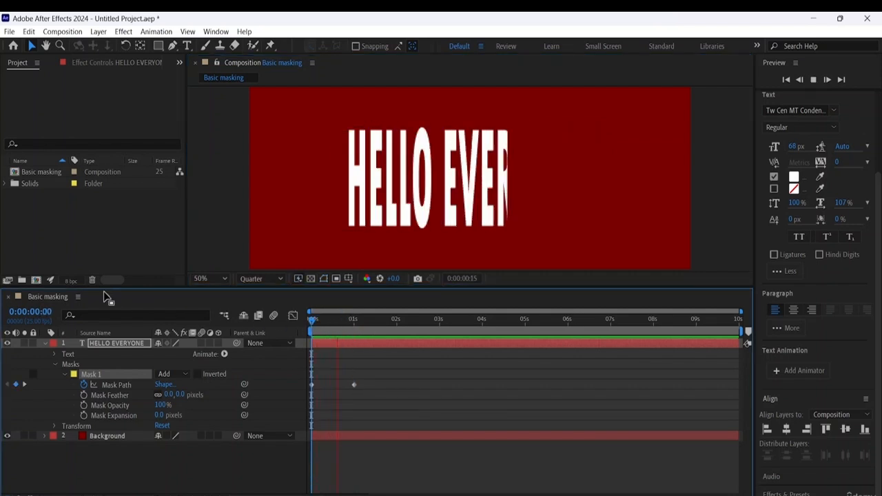
{"action": "key", "text": "space"}
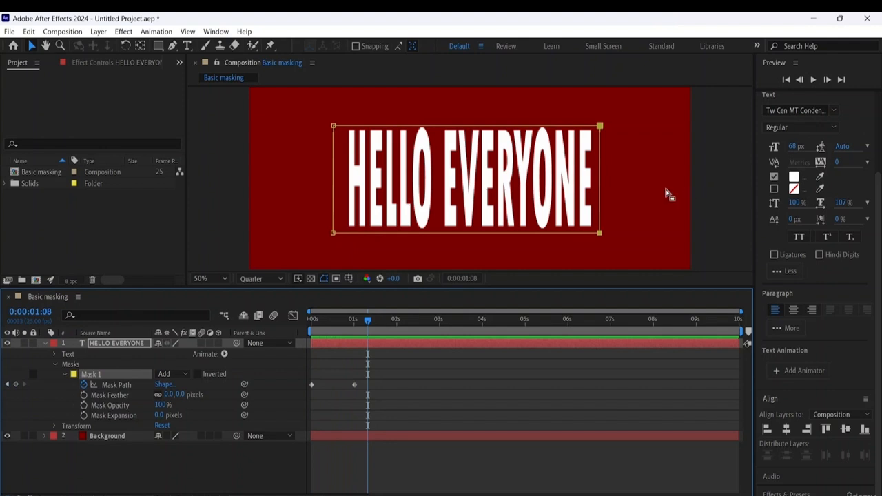
{"action": "left_click", "coordinate": [354, 386]}
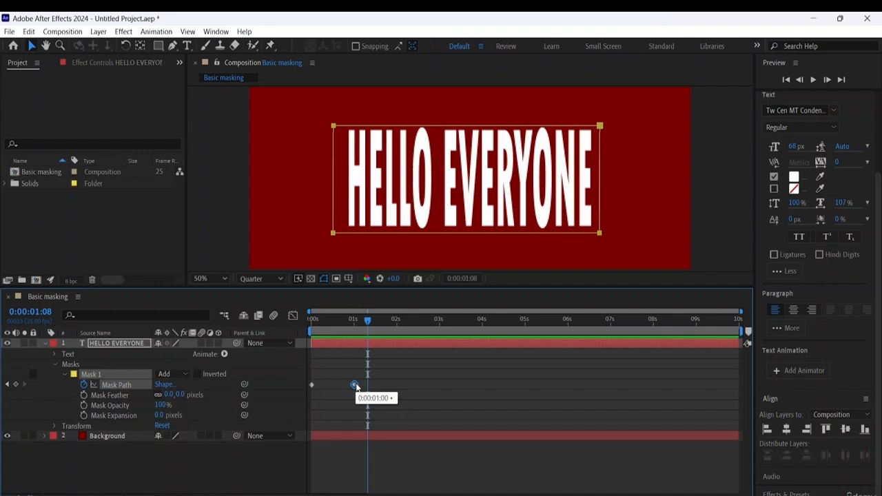
{"action": "key", "text": "Delete"}
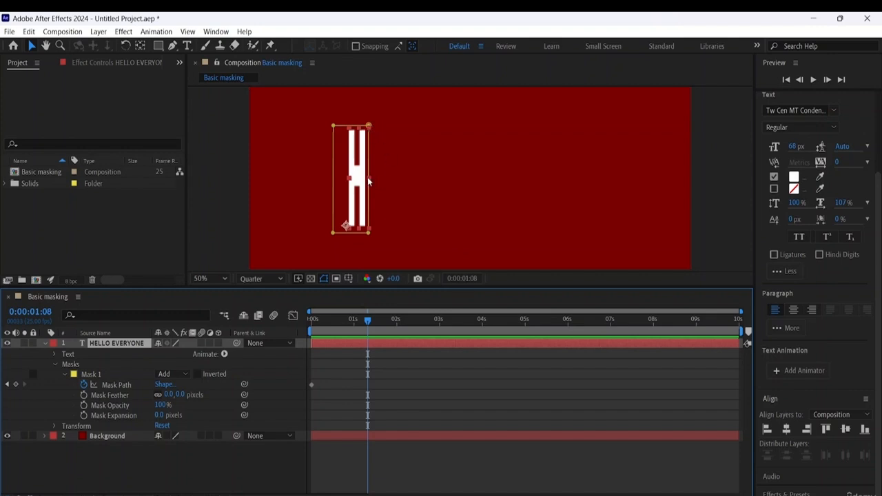
- Narrow the HELLO EVERYONE layer slightly, and at 0:00:00:09 extend the mask's right edge past the letter O to reveal HELLO
{"action": "left_click_drag", "start_coordinate": [369, 182], "coordinate": [364, 177]}
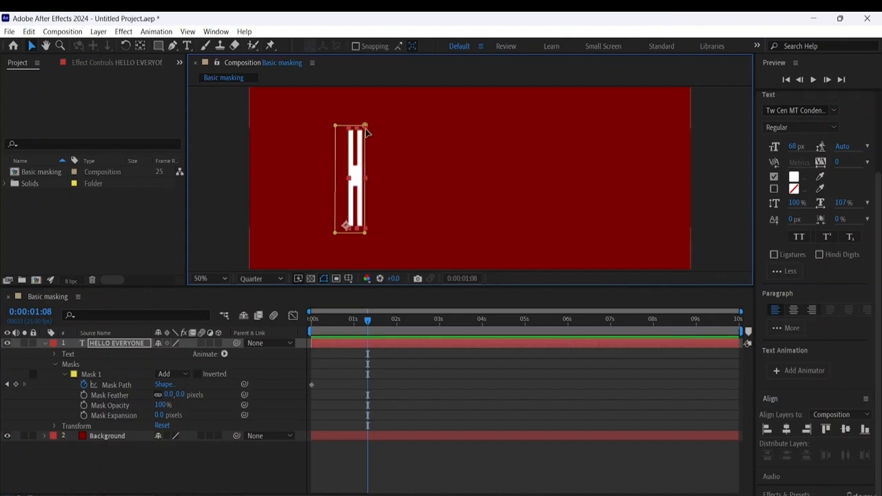
{"action": "left_click", "coordinate": [122, 386]}
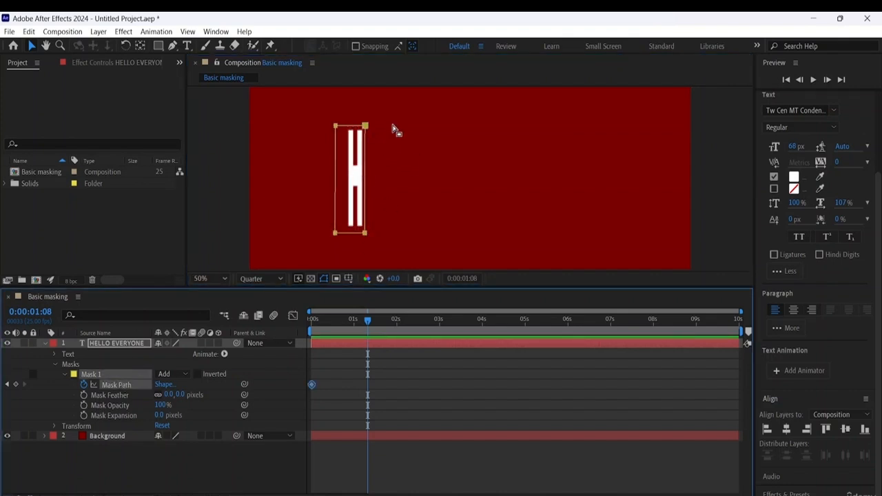
{"action": "left_click", "coordinate": [369, 129]}
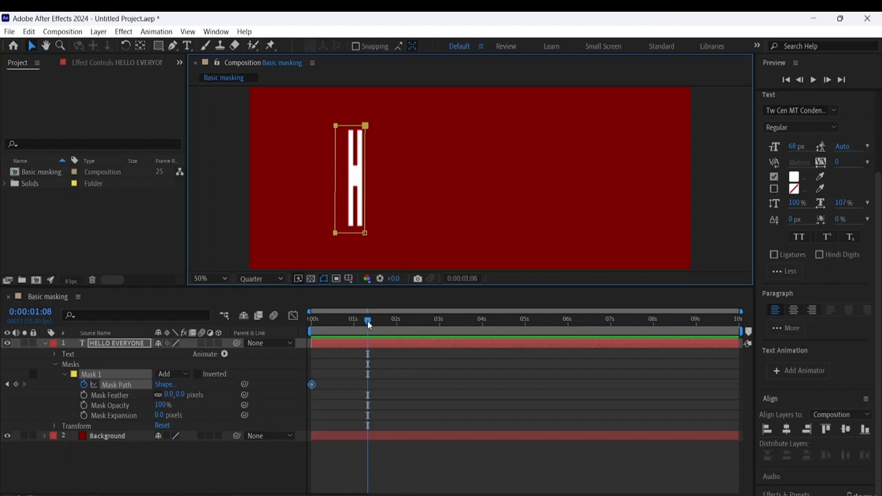
{"action": "left_click_drag", "start_coordinate": [367, 320], "coordinate": [327, 318]}
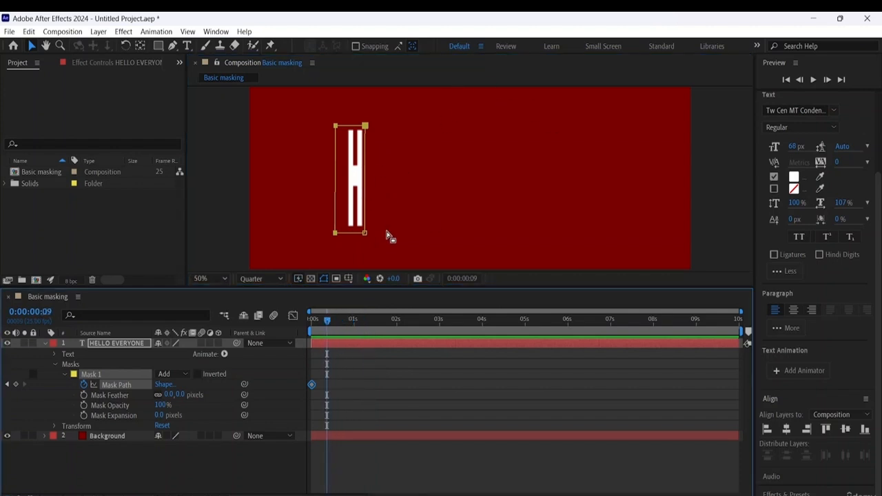
{"action": "left_click_drag", "start_coordinate": [366, 176], "coordinate": [425, 173]}
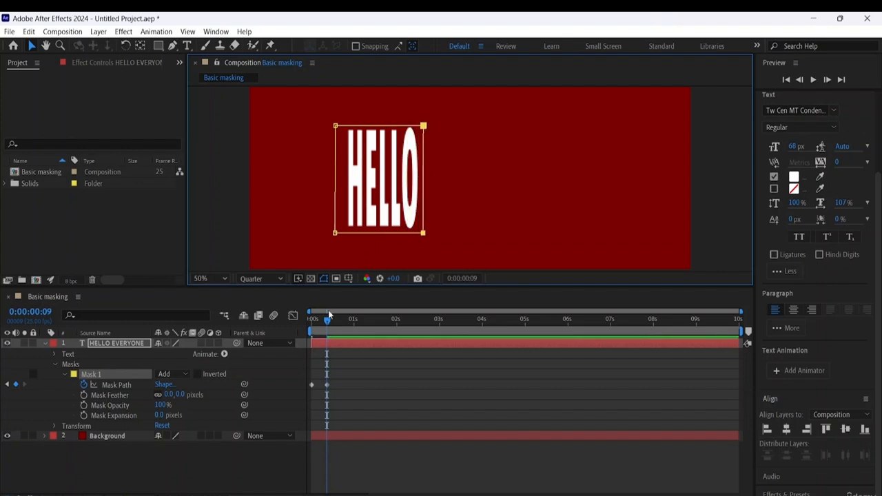
- At 0:00:01:01, extend the mask's right edge past the last letter to reveal the full HELLO EVERYONE title
{"action": "left_click_drag", "start_coordinate": [328, 322], "coordinate": [356, 321]}
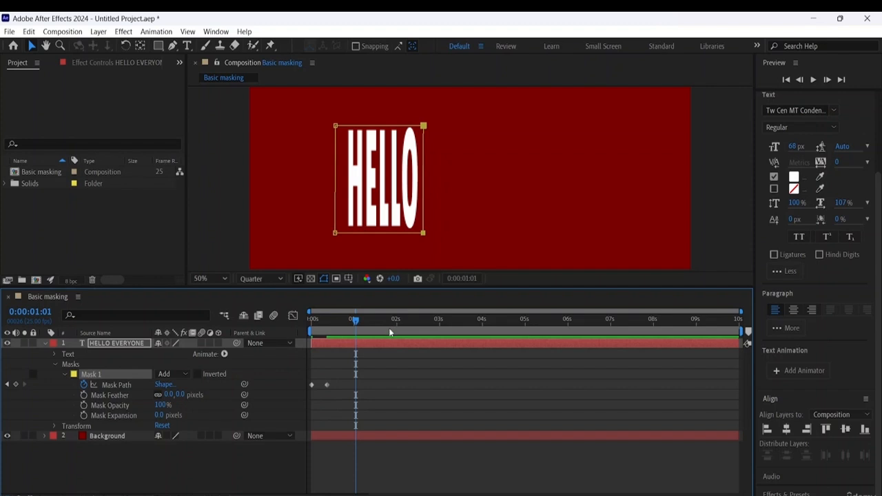
{"action": "left_click", "coordinate": [423, 126]}
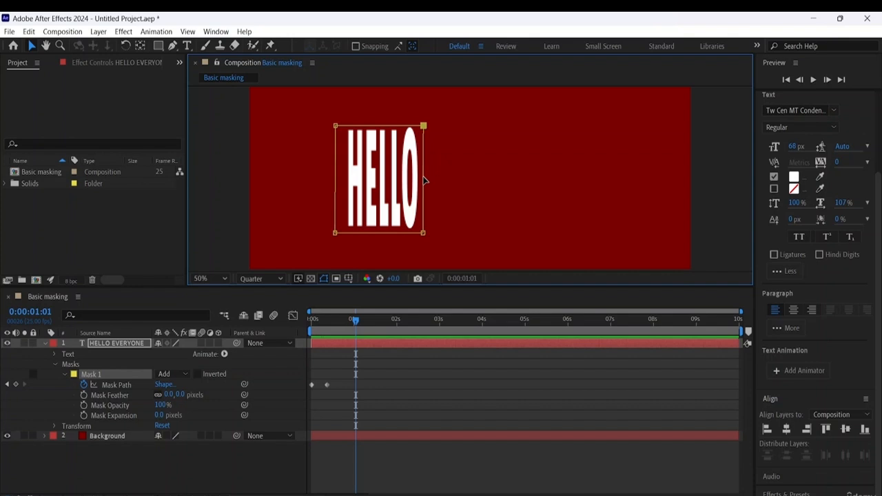
{"action": "left_click_drag", "start_coordinate": [424, 180], "coordinate": [559, 170]}
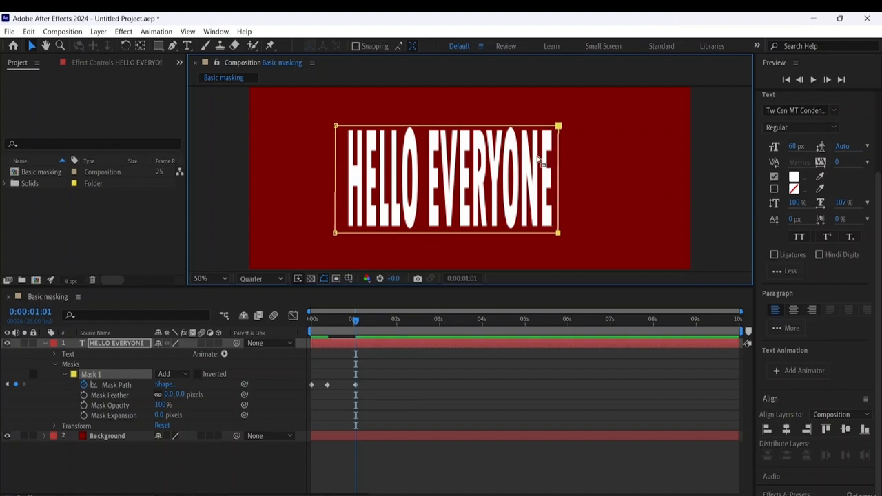
- Preview the two-stage mask reveal from the start of the composition
{"action": "left_click_drag", "start_coordinate": [358, 324], "coordinate": [188, 295]}
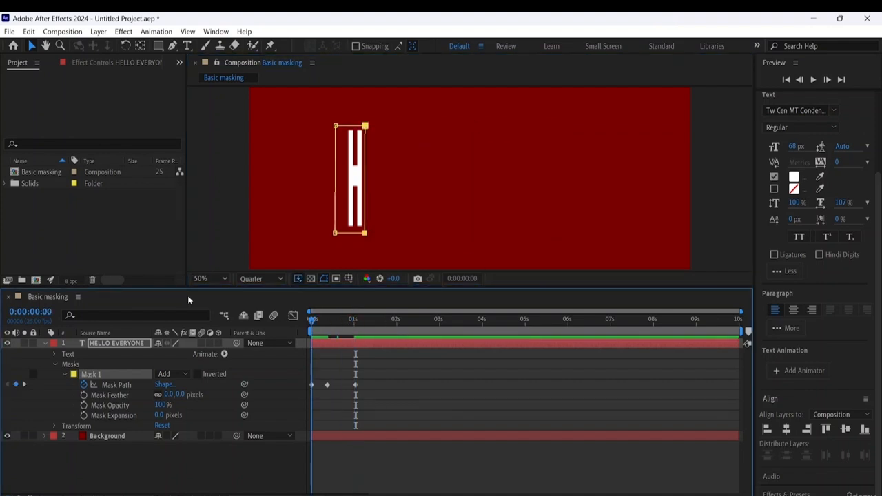
{"action": "key", "text": "space"}
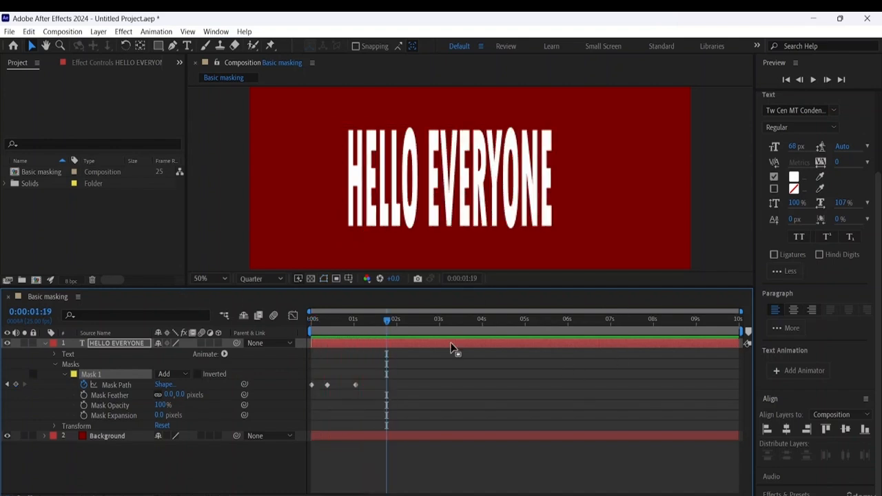
{"action": "key", "text": "space"}
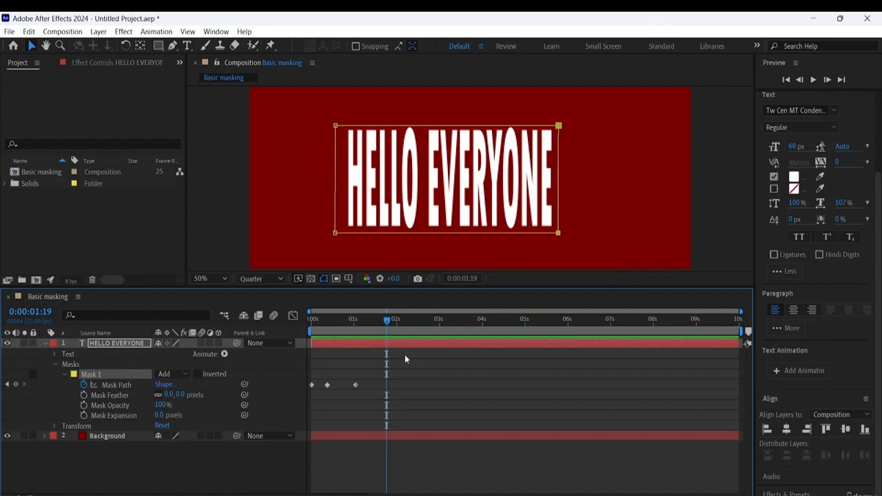
{"action": "key", "text": "End"}
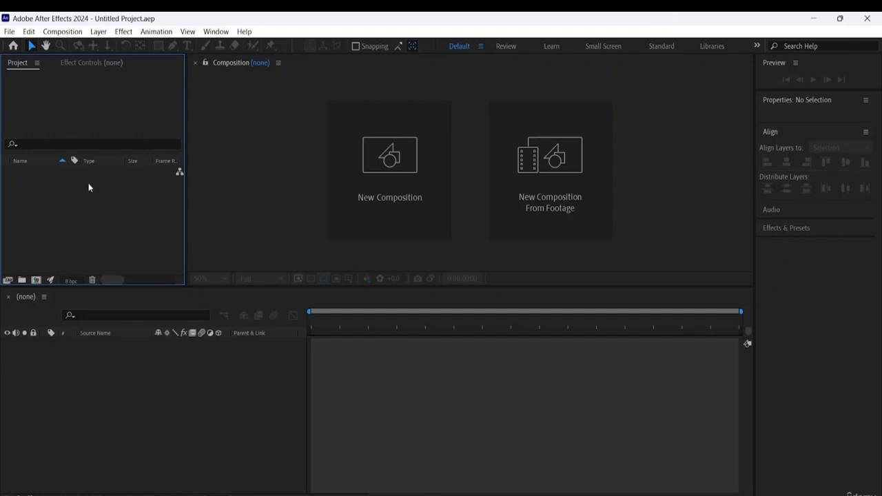
- Create a 1920x1080, 25 fps composition named Comp 1 with a white (FFFFFF) background and fit it to the viewer
{"action": "left_click", "coordinate": [37, 281]}
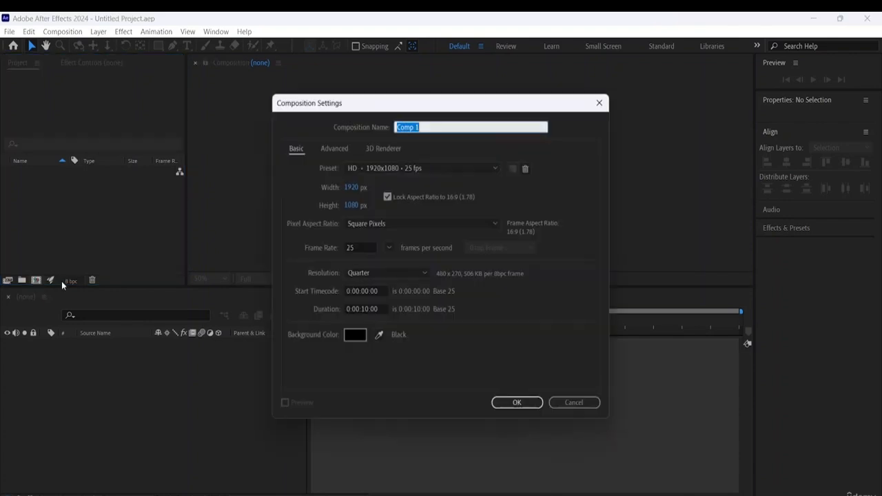
{"action": "left_click", "coordinate": [427, 127]}
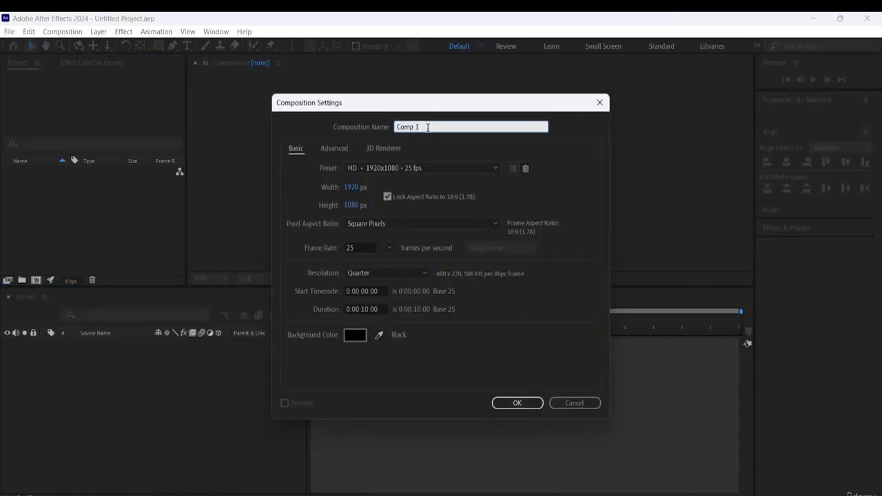
{"action": "key", "text": "BackSpace"}
{"action": "type", "text": "1"}
{"action": "left_click", "coordinate": [345, 334]}
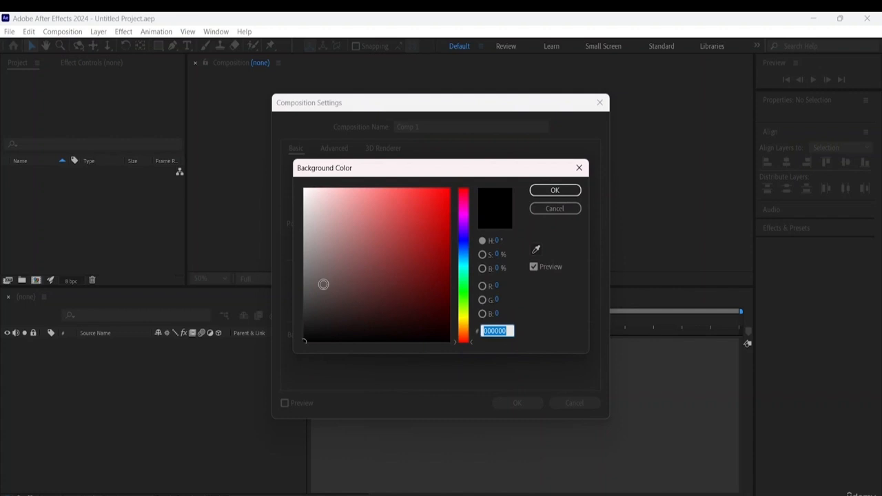
{"action": "type", "text": "FFFFFF"}
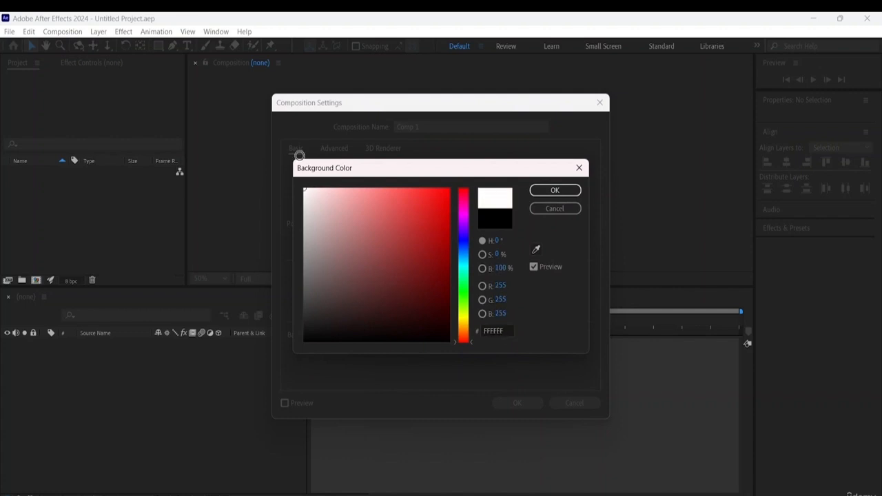
{"action": "left_click", "coordinate": [555, 190]}
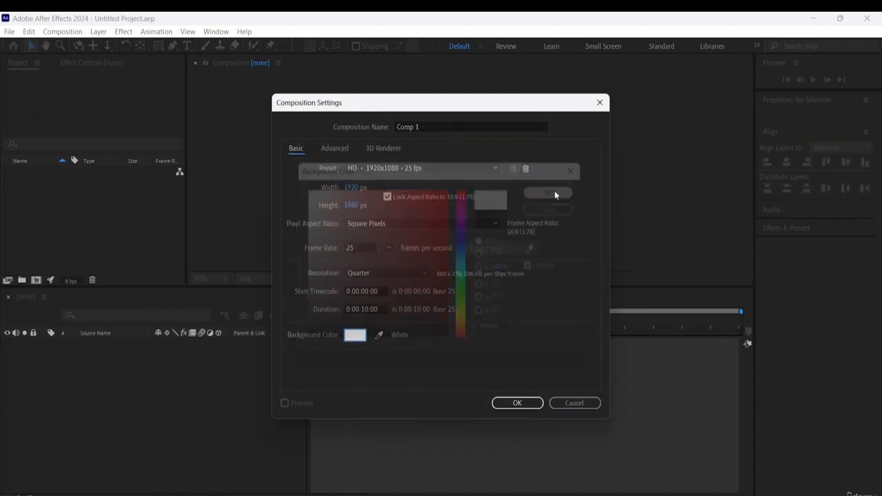
{"action": "left_click", "coordinate": [517, 405]}
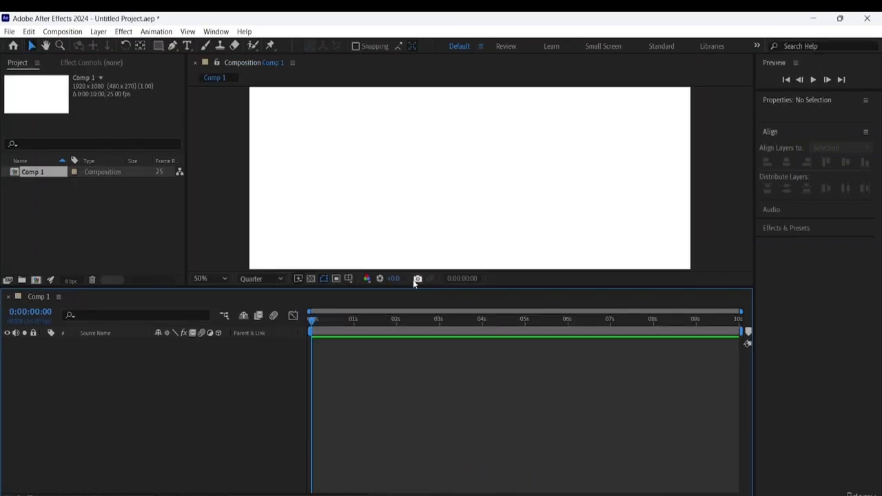
{"action": "left_click", "coordinate": [212, 279]}
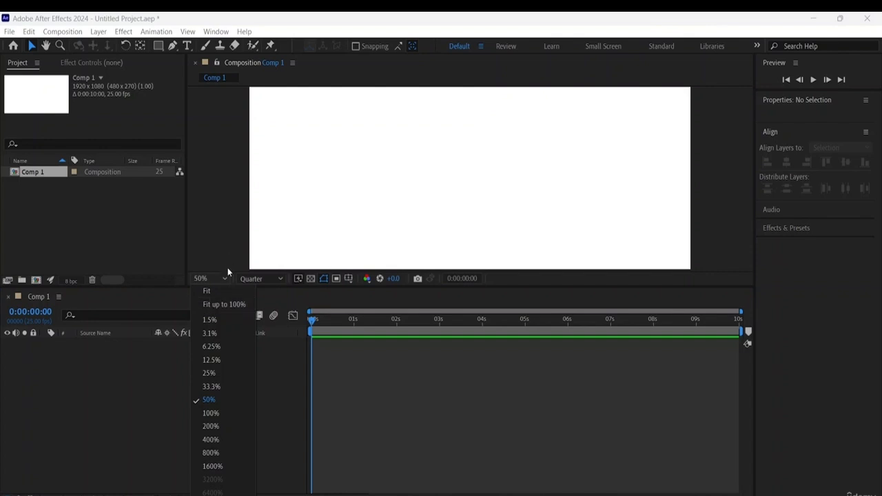
{"action": "left_click", "coordinate": [218, 290]}
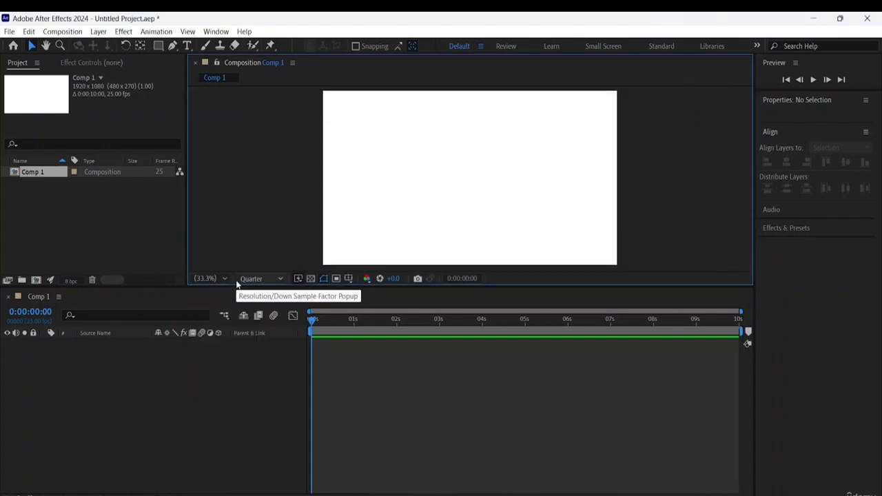
- Import the Illustrator file 1016 from the abstract-colorful-logotype folder as a Composition with Layer Size footage dimensions
{"action": "left_click", "coordinate": [102, 197]}
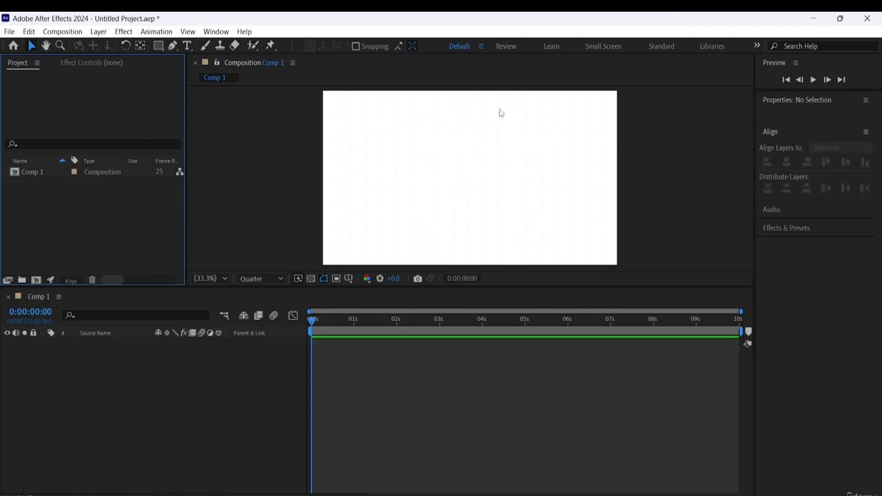
{"action": "right_click", "coordinate": [63, 197]}
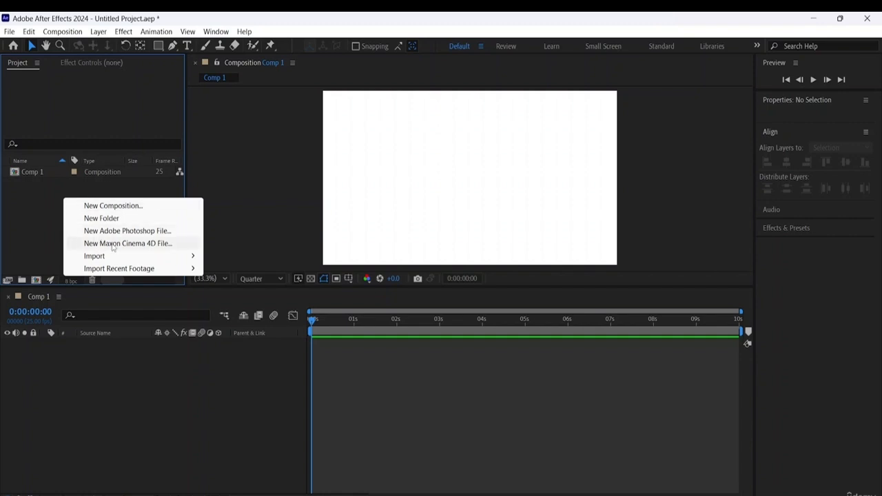
{"action": "mouse_move", "coordinate": [116, 256]}
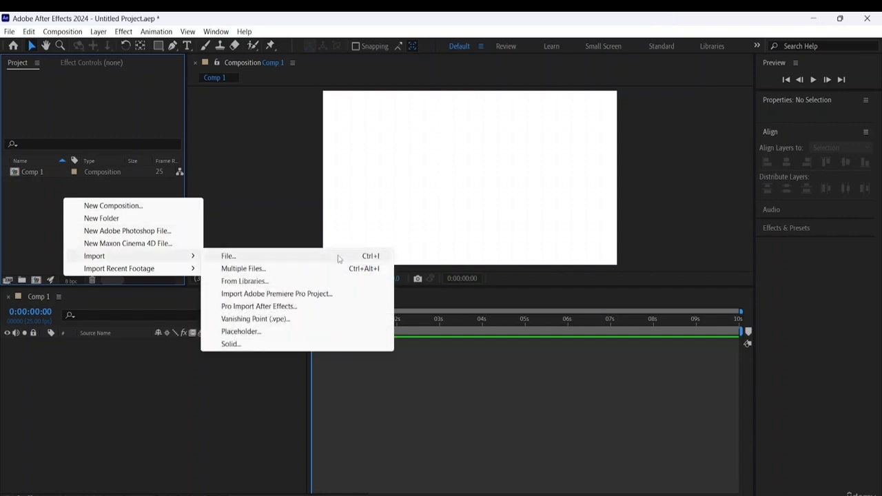
{"action": "left_click", "coordinate": [287, 255]}
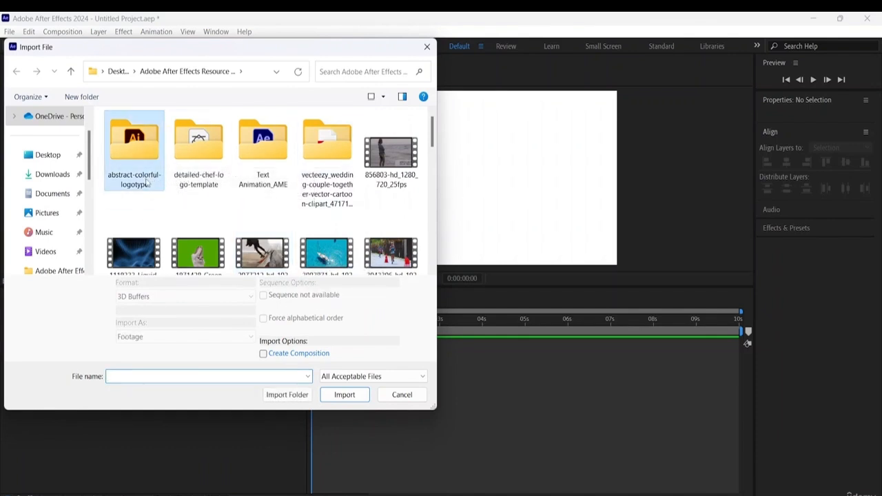
{"action": "double_click", "coordinate": [136, 156]}
{"action": "left_click", "coordinate": [136, 156]}
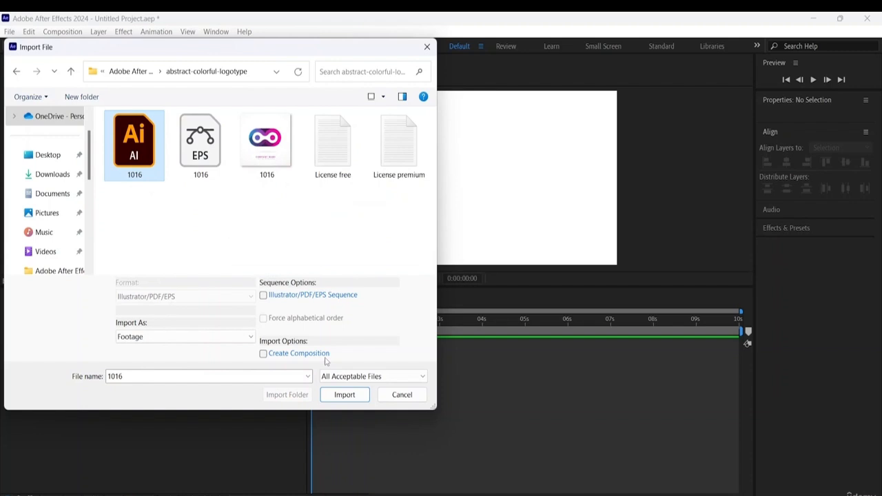
{"action": "left_click", "coordinate": [345, 395]}
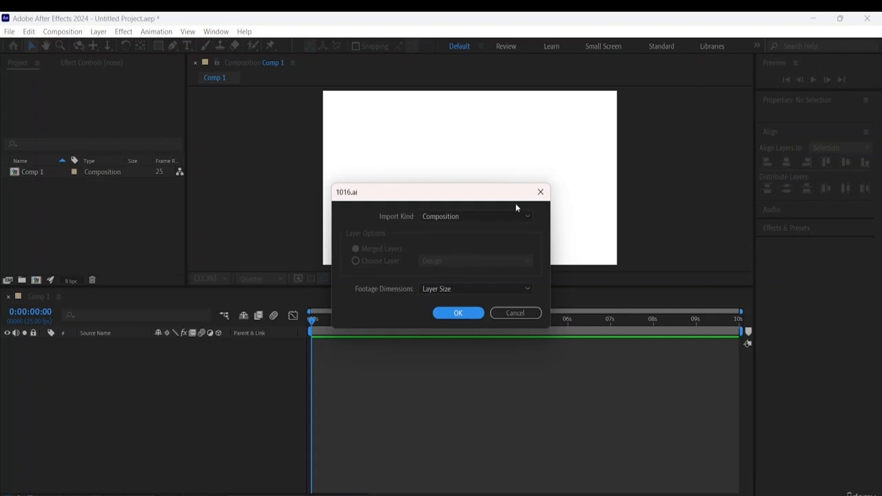
{"action": "left_click", "coordinate": [478, 217]}
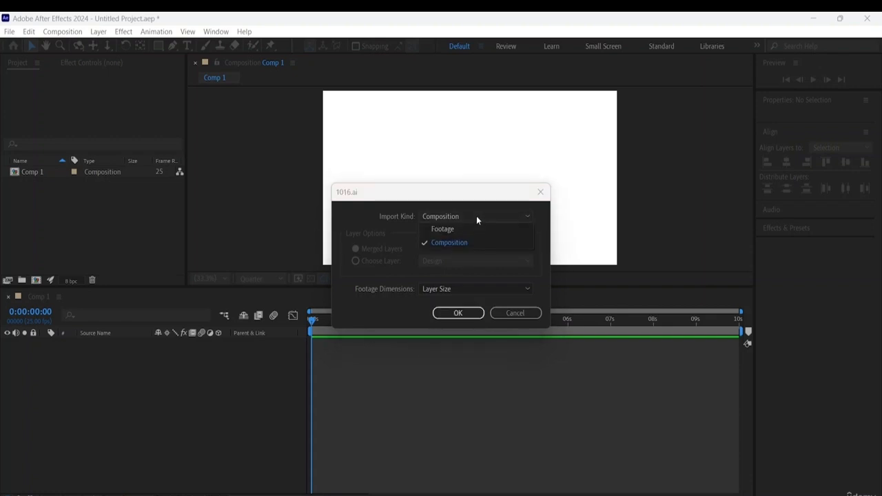
{"action": "left_click", "coordinate": [441, 244]}
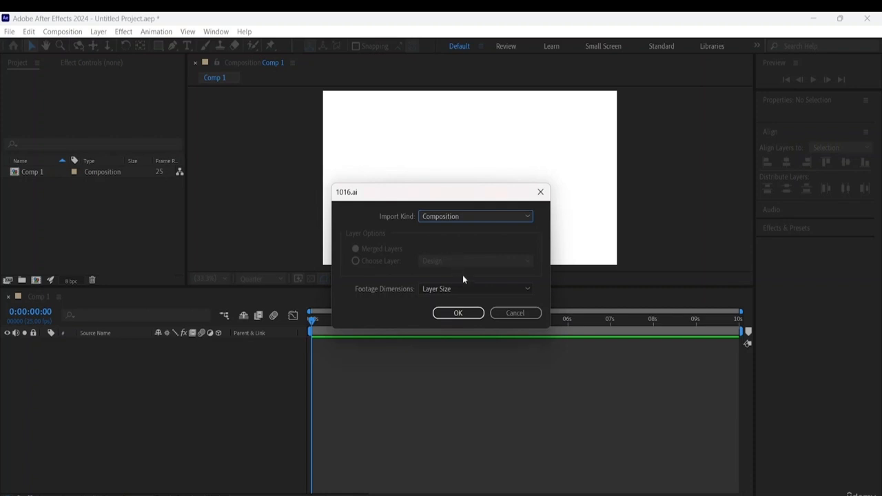
{"action": "left_click", "coordinate": [459, 313]}
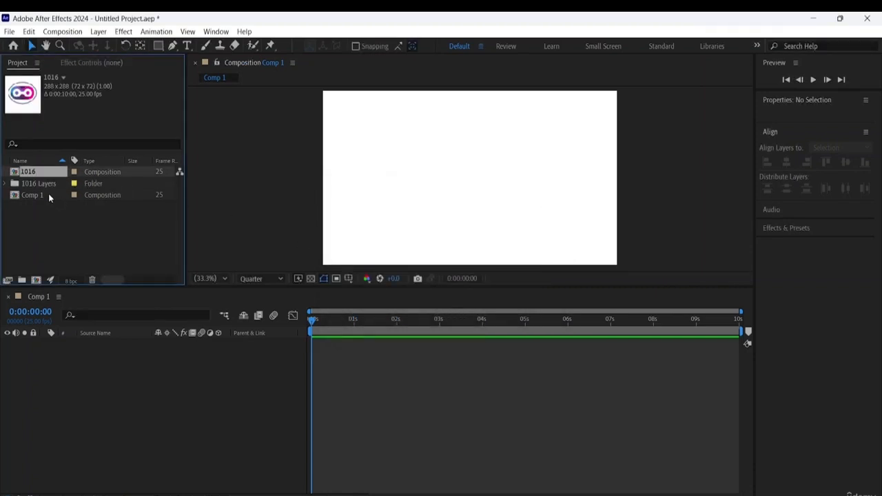
- Expand the 1016 Layers folder and add Design/1016.ai as a layer in Comp 1
{"action": "left_click", "coordinate": [10, 184]}
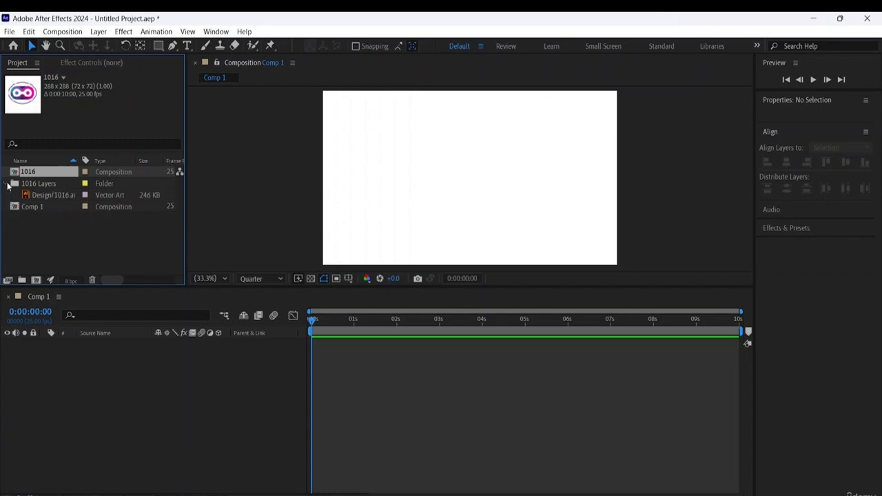
{"action": "left_click", "coordinate": [44, 207]}
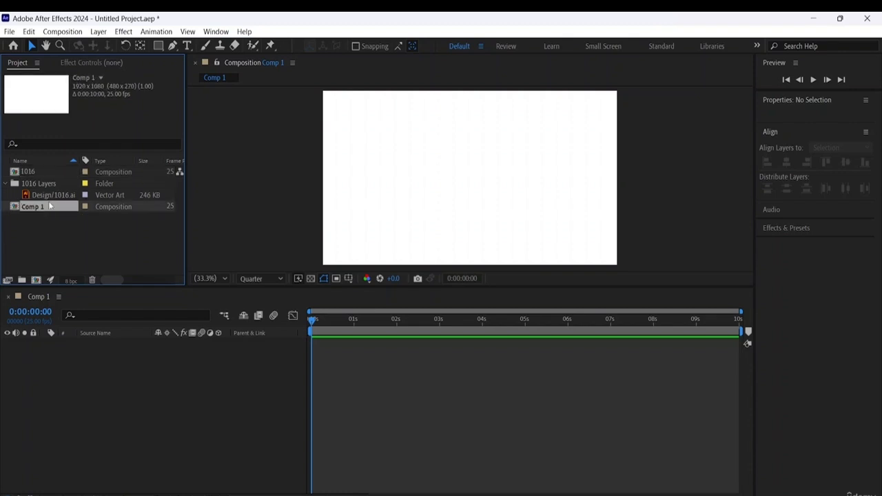
{"action": "left_click_drag", "start_coordinate": [51, 197], "coordinate": [69, 384]}
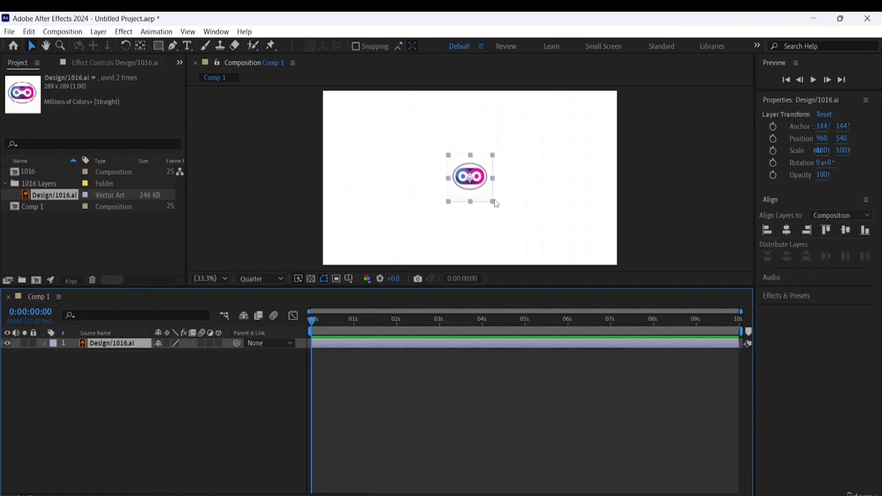
- Enlarge the Design/1016.ai logo proportionally about its centre to about 280% scale
{"action": "left_click_drag", "start_coordinate": [492, 201], "coordinate": [491, 200]}
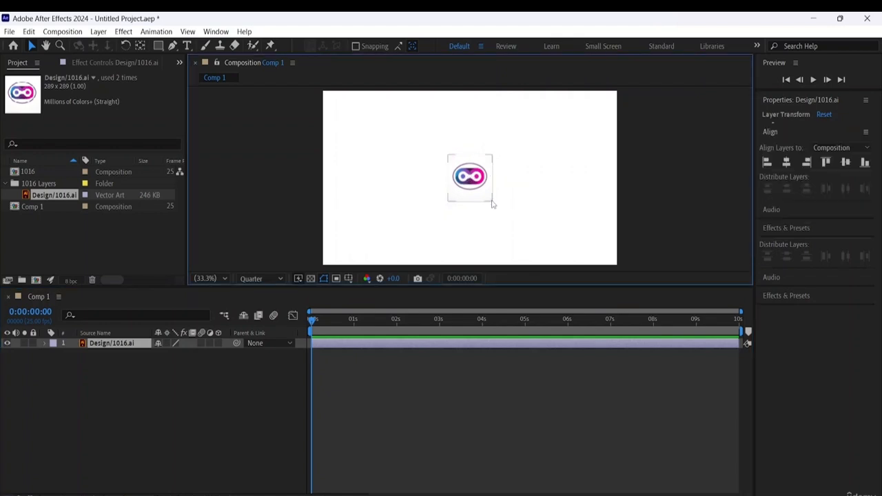
{"action": "left_click", "coordinate": [474, 181]}
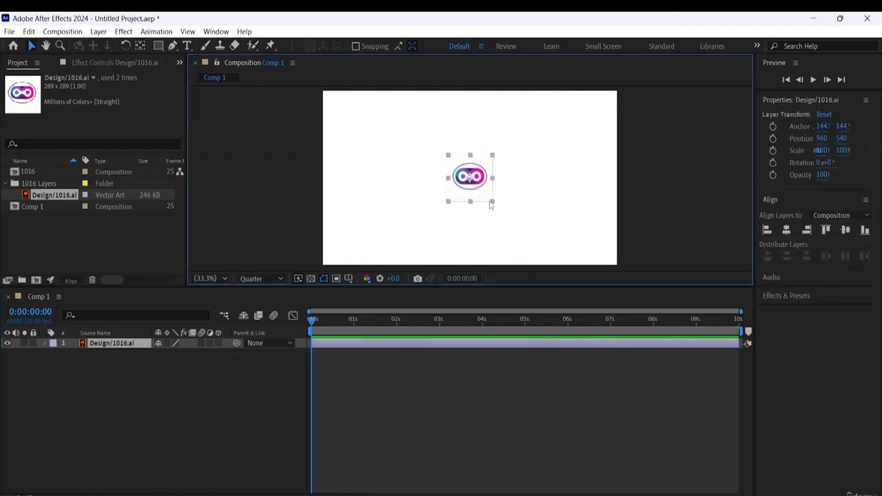
{"action": "left_click", "coordinate": [491, 205]}
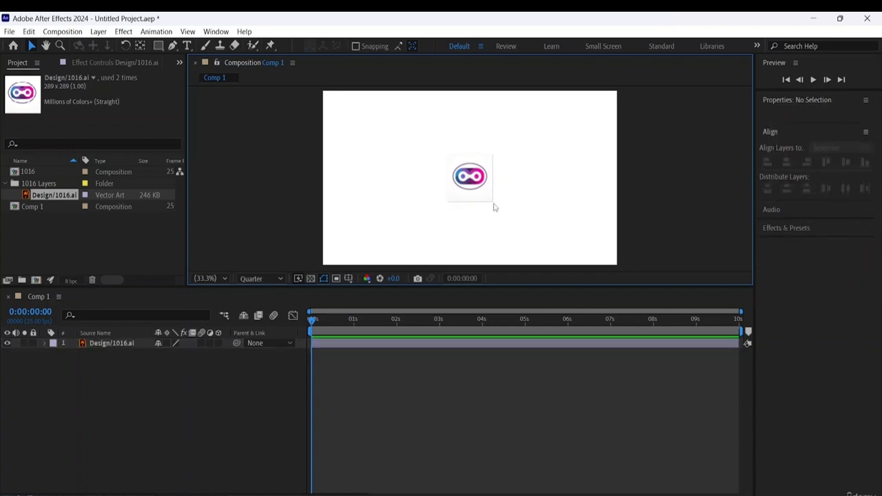
{"action": "left_click", "coordinate": [471, 177]}
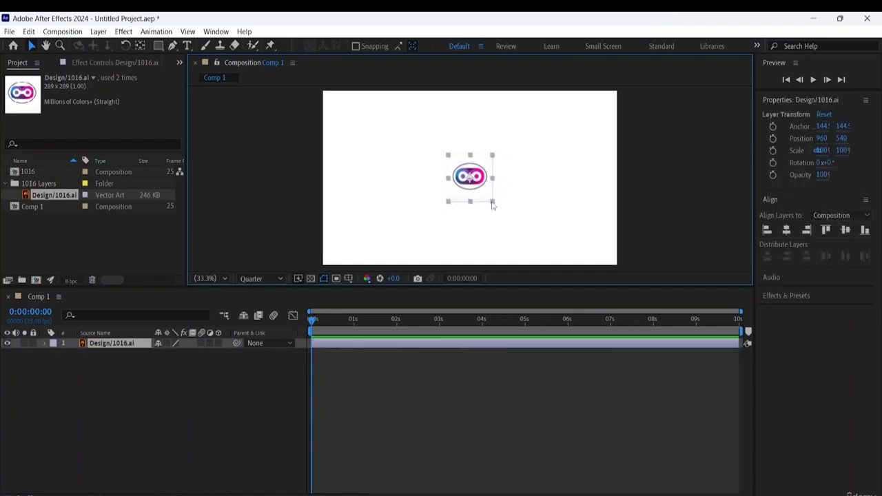
{"action": "left_click_drag", "start_coordinate": [492, 204], "coordinate": [532, 222]}
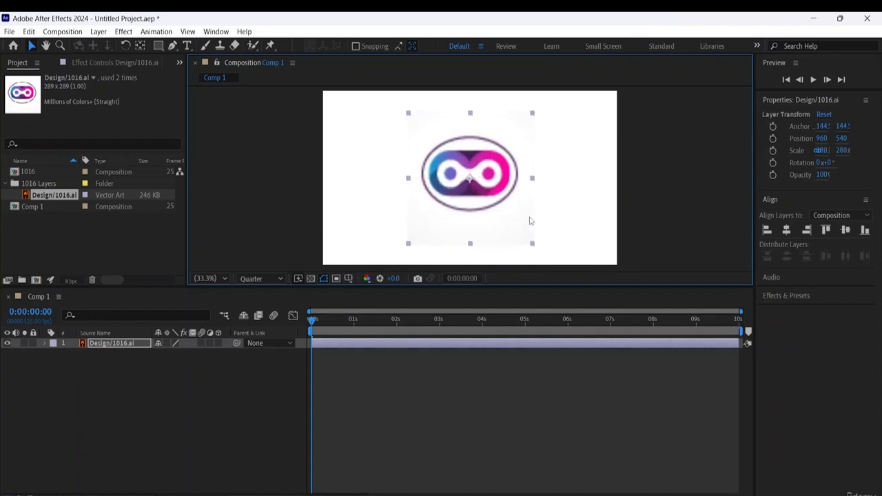
{"action": "left_click", "coordinate": [554, 210]}
{"action": "left_click", "coordinate": [496, 178]}
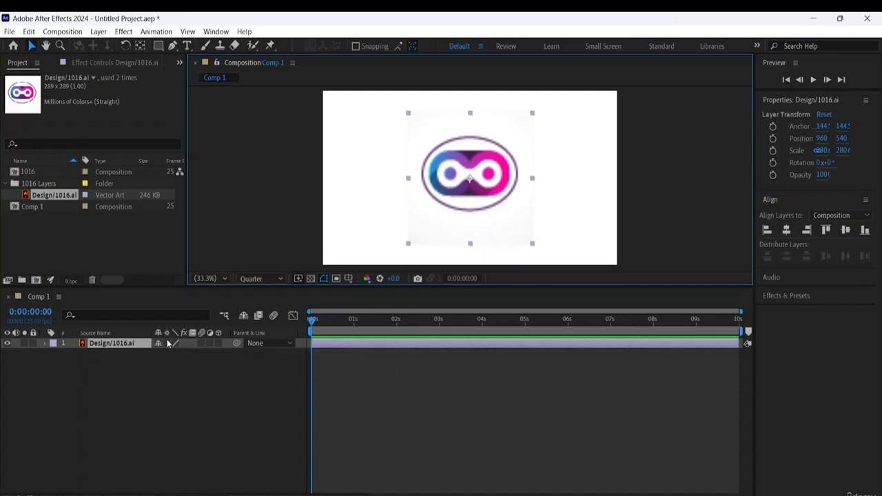
- Enable continuous rasterization on the Design/1016.ai layer and enlarge the logo to about 372%, filling the composition's height
{"action": "left_click", "coordinate": [167, 344]}
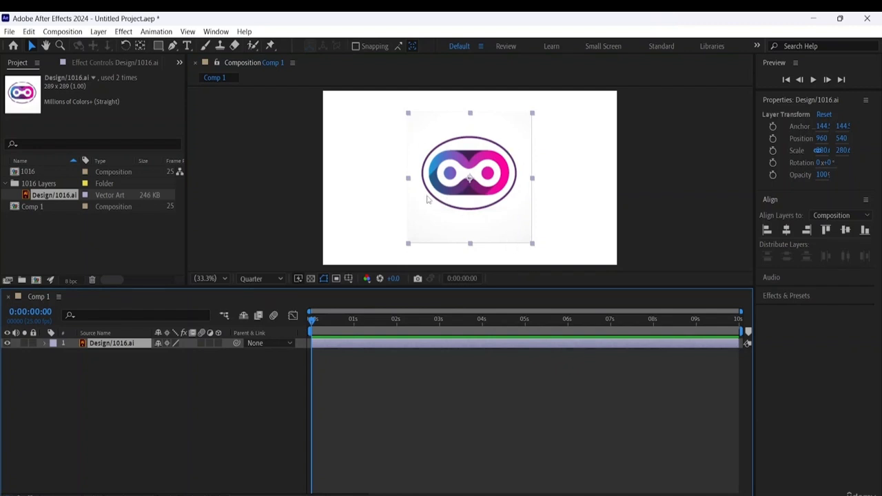
{"action": "left_click", "coordinate": [534, 245]}
{"action": "left_click", "coordinate": [528, 239]}
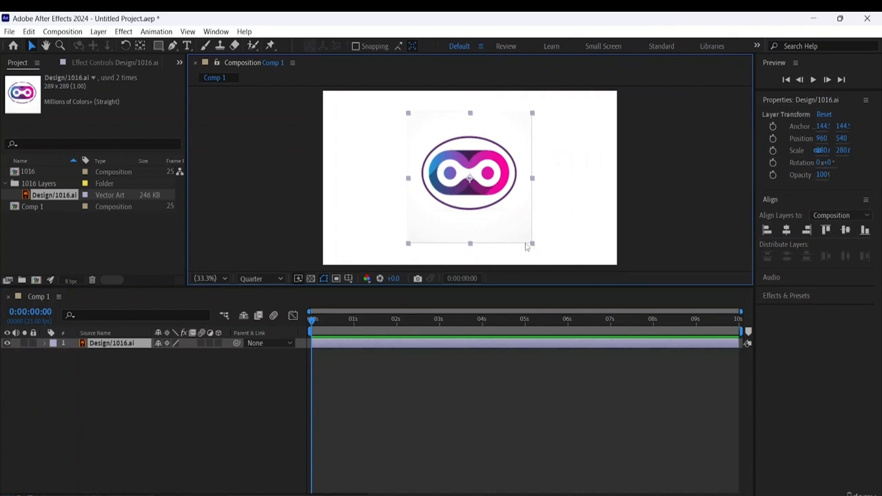
{"action": "left_click_drag", "start_coordinate": [532, 245], "coordinate": [554, 257]}
{"action": "left_click", "coordinate": [608, 214]}
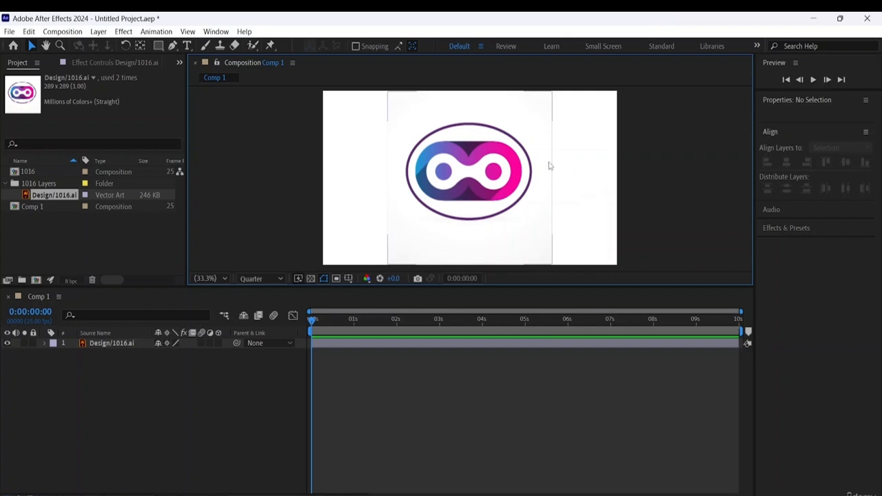
{"action": "left_click", "coordinate": [95, 344]}
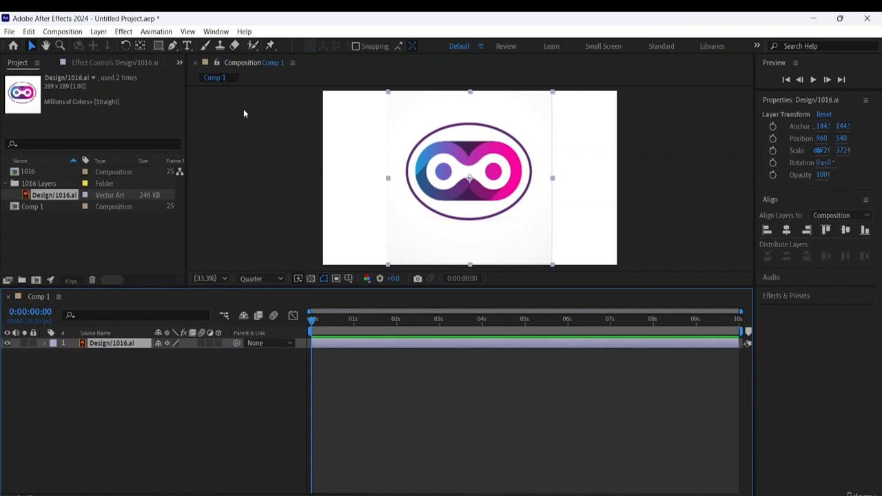
{"action": "left_click", "coordinate": [256, 170]}
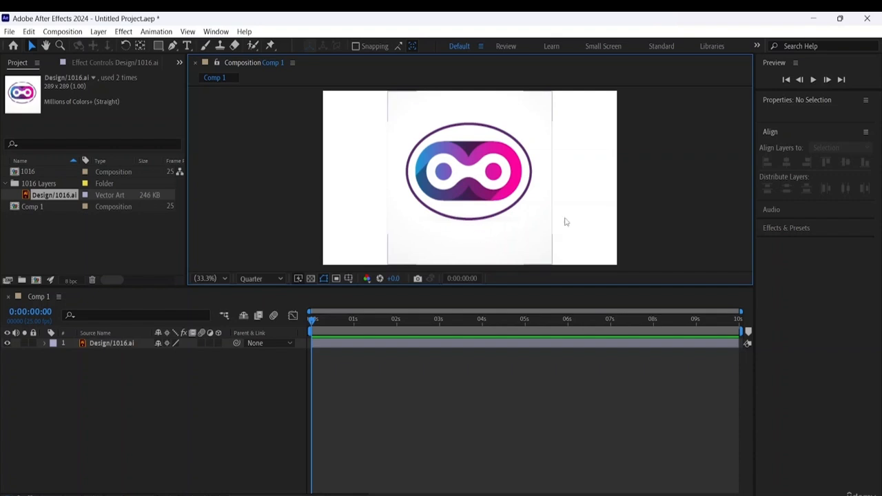
{"action": "left_click", "coordinate": [97, 419]}
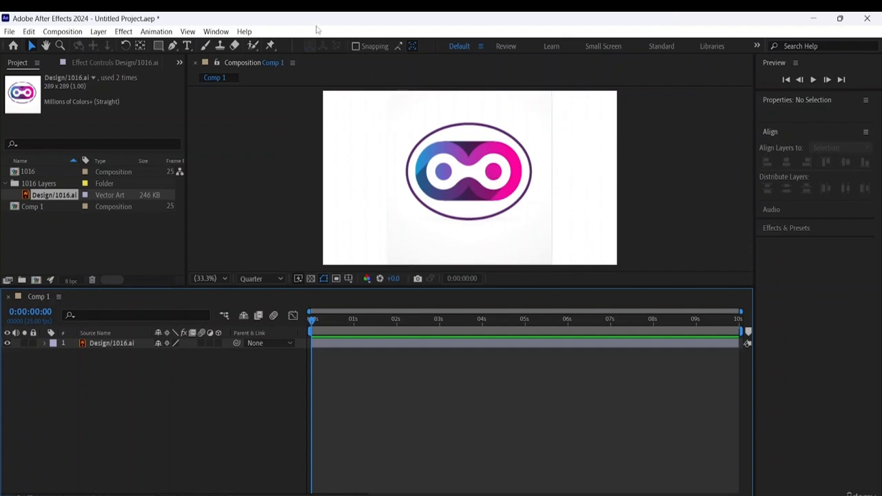
- Draw a filled circle about 873 px wide with the Ellipse Tool and move it over the logo
{"action": "left_click", "coordinate": [162, 47]}
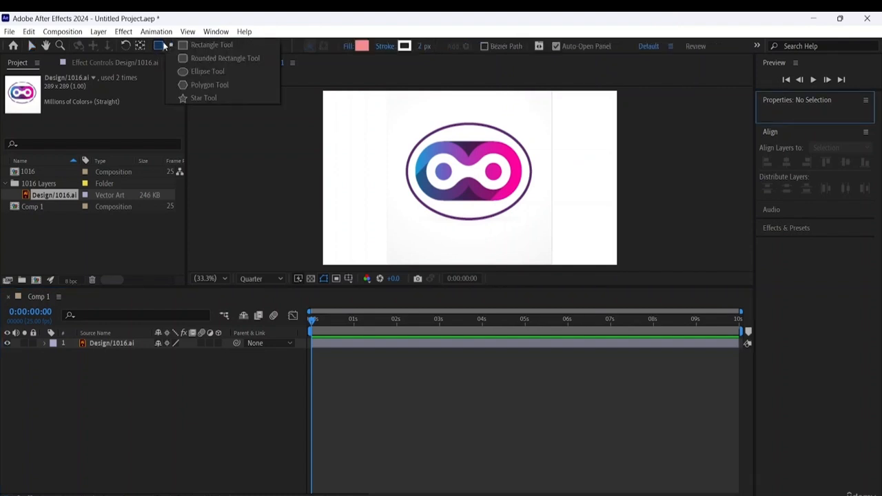
{"action": "left_click", "coordinate": [182, 71]}
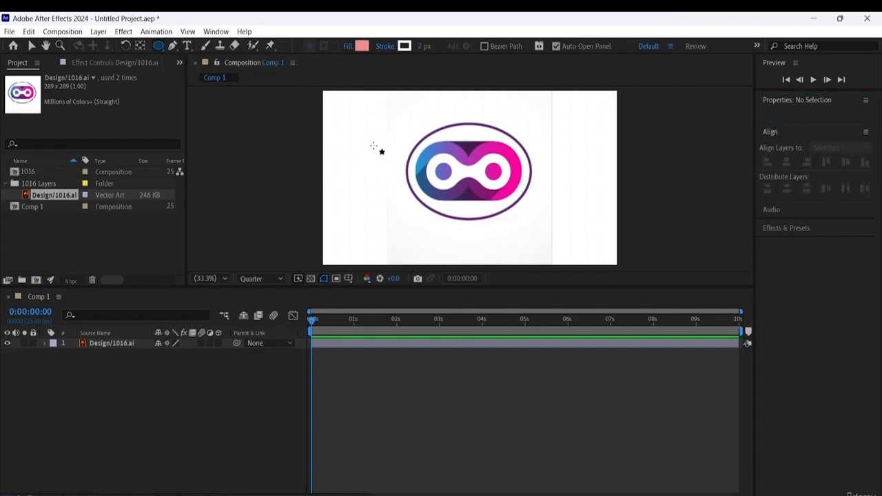
{"action": "left_click_drag", "start_coordinate": [358, 122], "coordinate": [489, 217]}
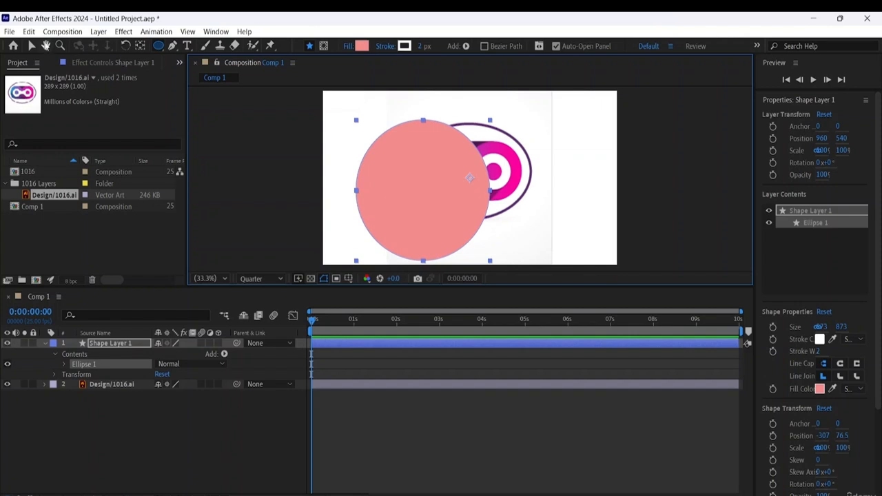
{"action": "left_click", "coordinate": [31, 46]}
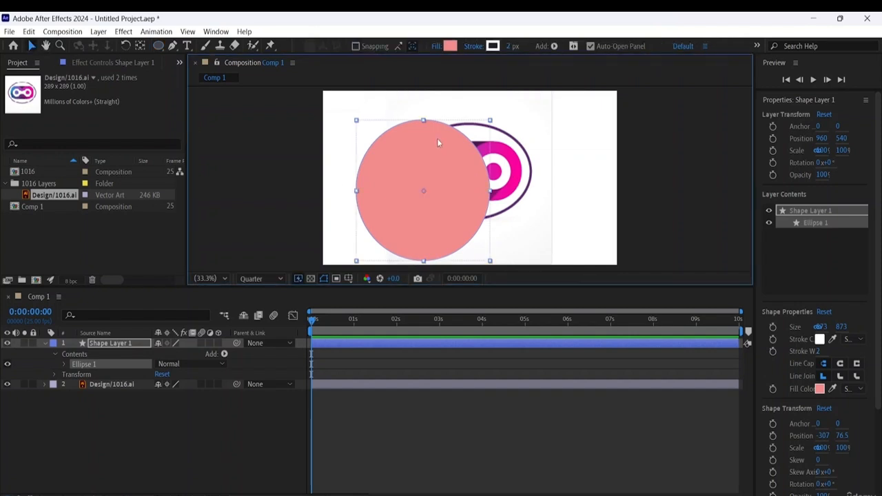
{"action": "left_click_drag", "start_coordinate": [437, 138], "coordinate": [486, 125]}
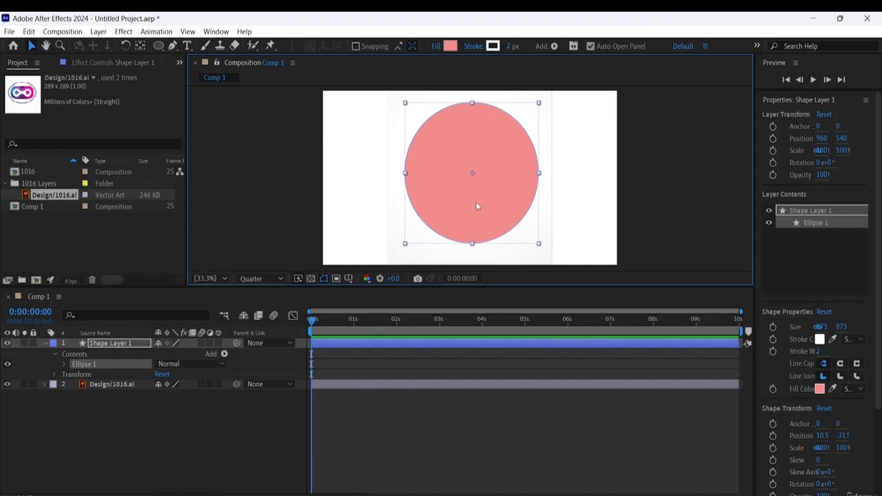
{"action": "right_click", "coordinate": [108, 344]}
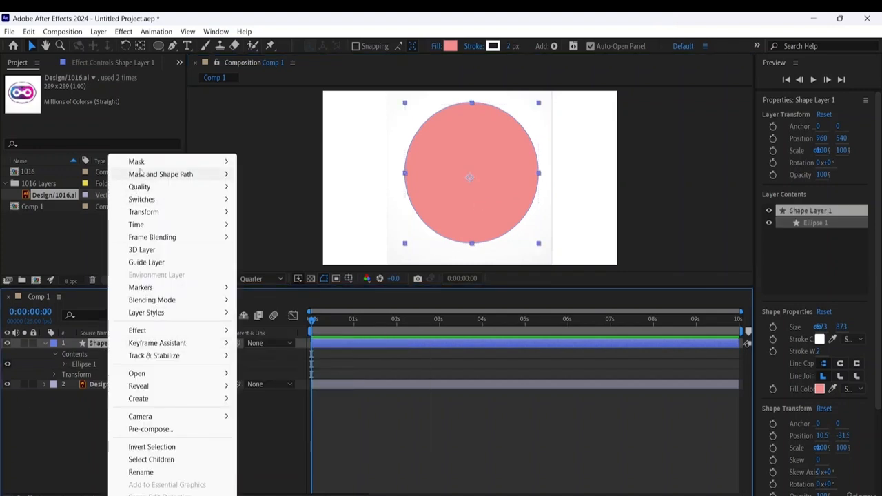
{"action": "mouse_move", "coordinate": [151, 161]}
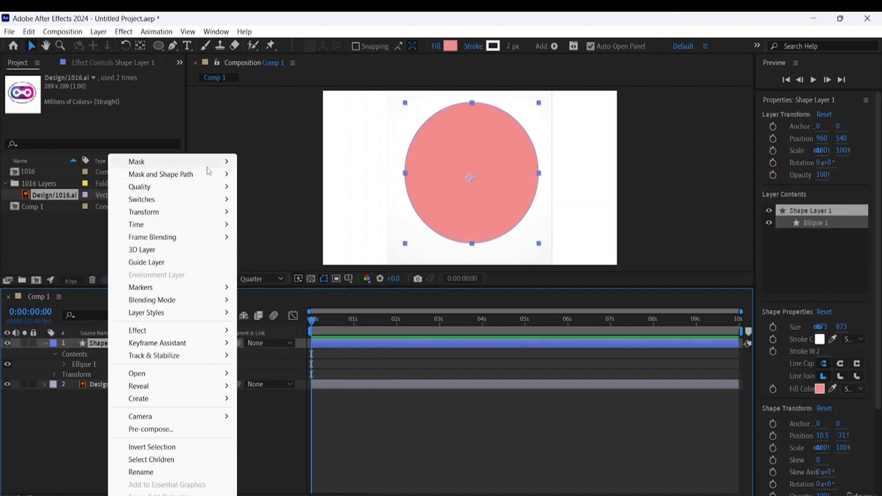
{"action": "mouse_move", "coordinate": [210, 165]}
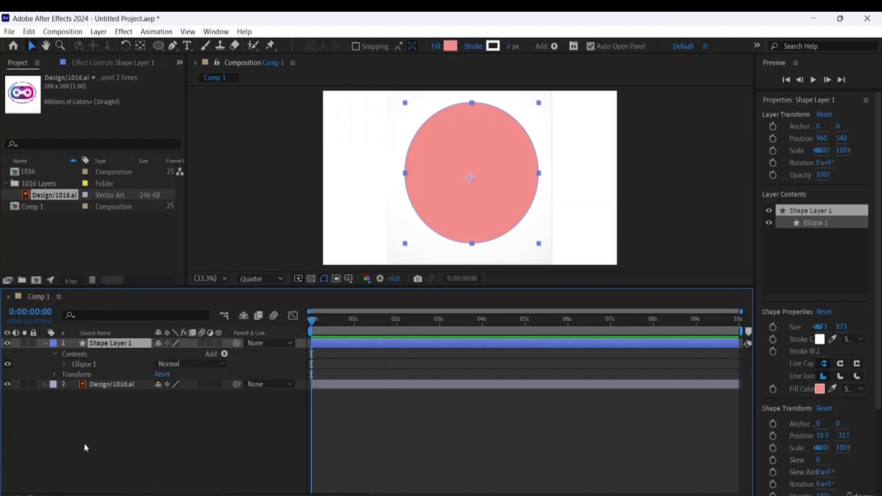
{"action": "left_click", "coordinate": [84, 445]}
{"action": "left_click", "coordinate": [126, 344]}
{"action": "left_click", "coordinate": [287, 342]}
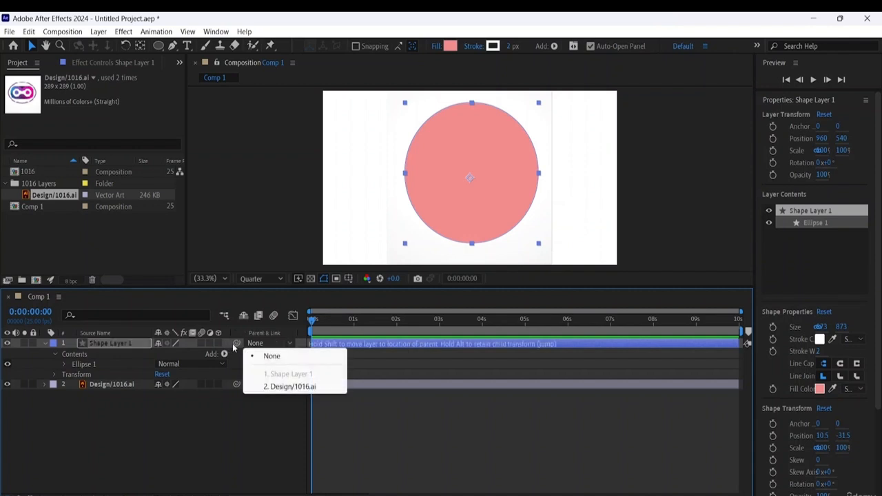
{"action": "left_click", "coordinate": [56, 355]}
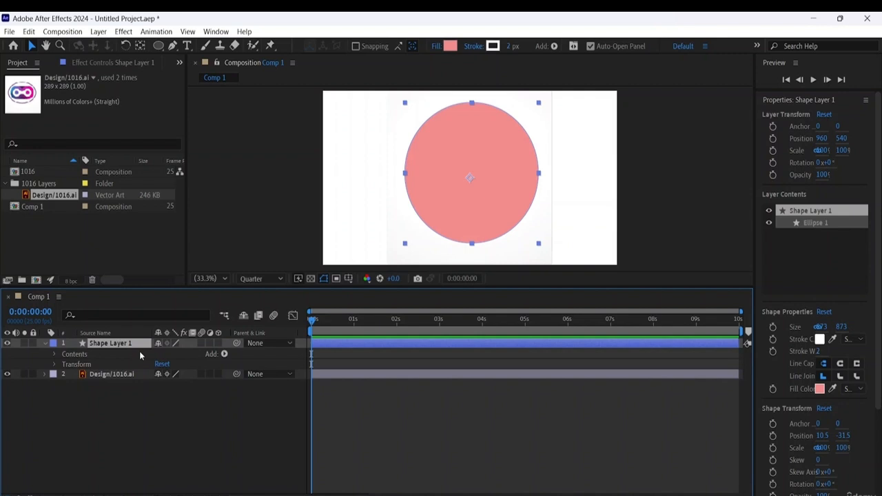
{"action": "left_click", "coordinate": [225, 317]}
{"action": "left_click", "coordinate": [269, 330]}
{"action": "left_click", "coordinate": [243, 320]}
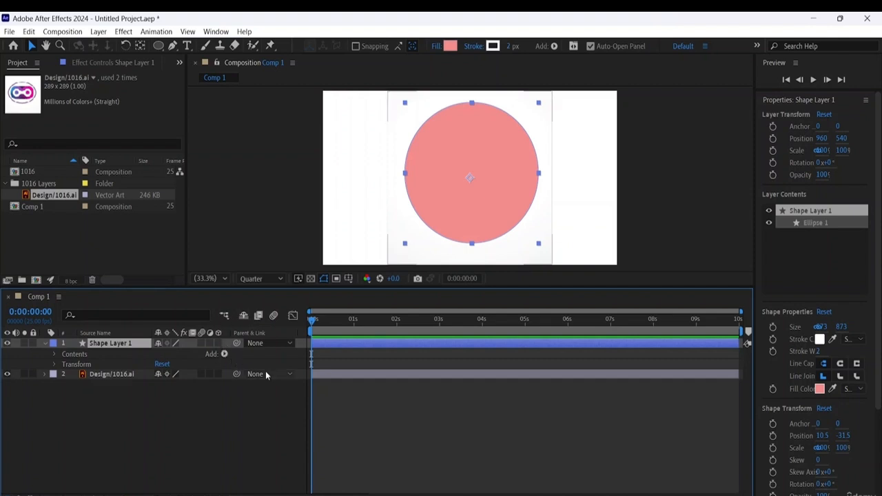
- Try parenting Shape Layer 1 to the Design/1016.ai layer, and return its parent to None
{"action": "left_click", "coordinate": [283, 343]}
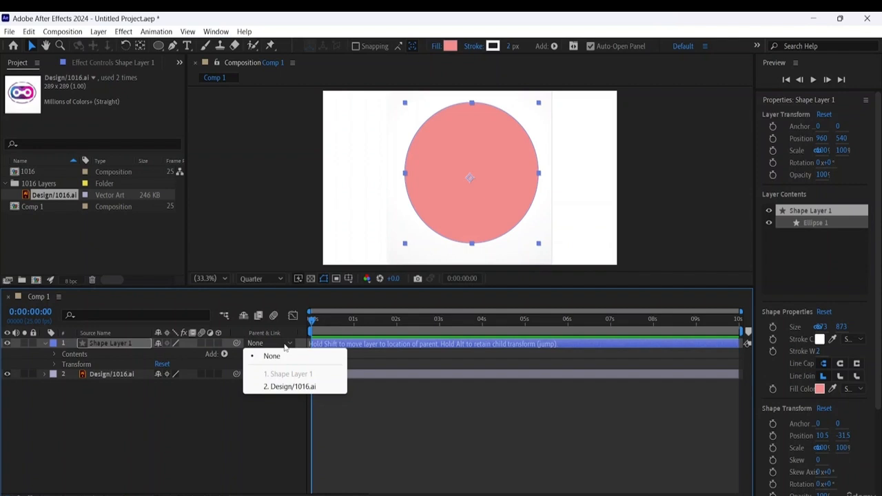
{"action": "left_click", "coordinate": [287, 393]}
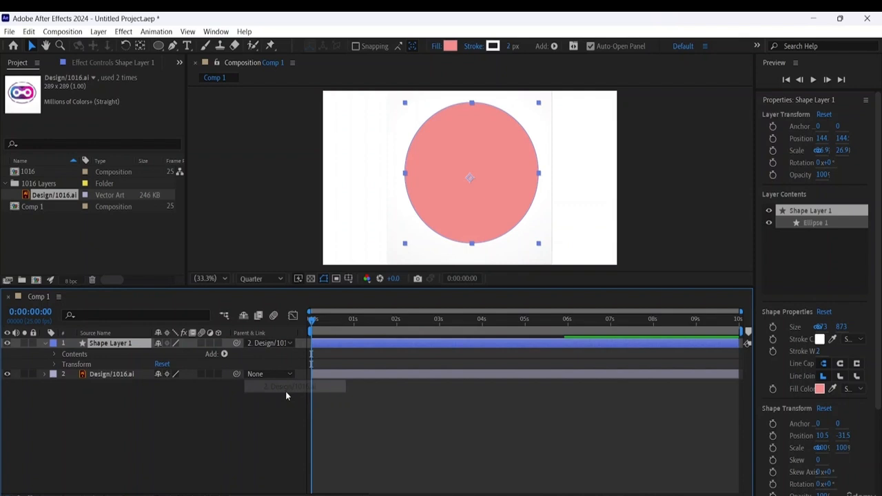
{"action": "left_click", "coordinate": [286, 347]}
{"action": "left_click", "coordinate": [283, 357]}
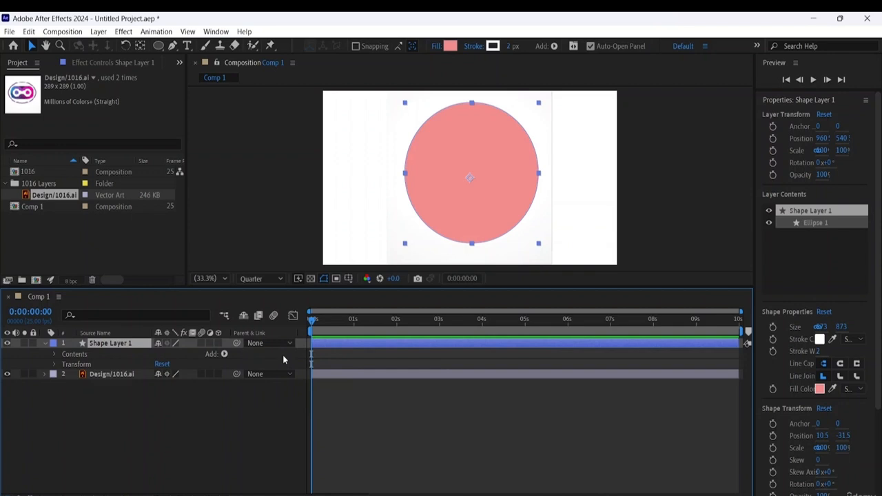
{"action": "left_click", "coordinate": [249, 401]}
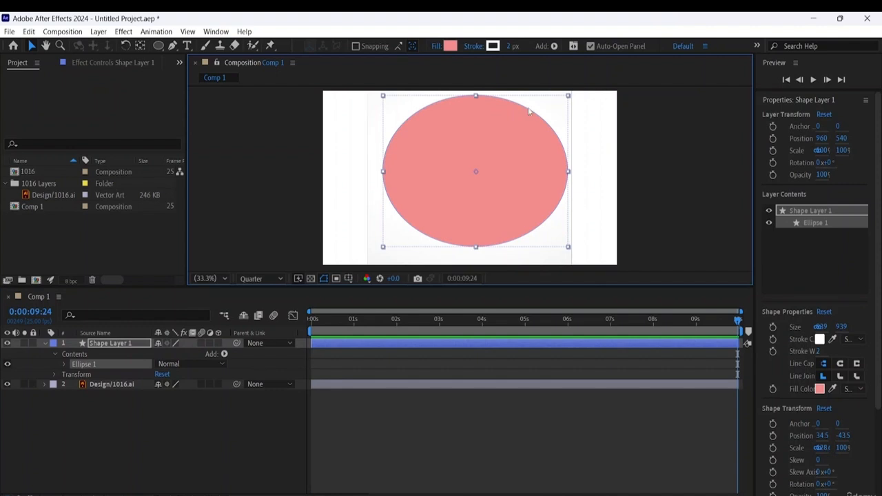
- Delete the ellipse covering the logo together with its Shape Layer 1
{"action": "mouse_move", "coordinate": [524, 144]}
{"action": "left_mouse_down"}
{"action": "mouse_move", "coordinate": [502, 165]}
{"action": "mouse_move", "coordinate": [508, 149]}
{"action": "left_mouse_up"}
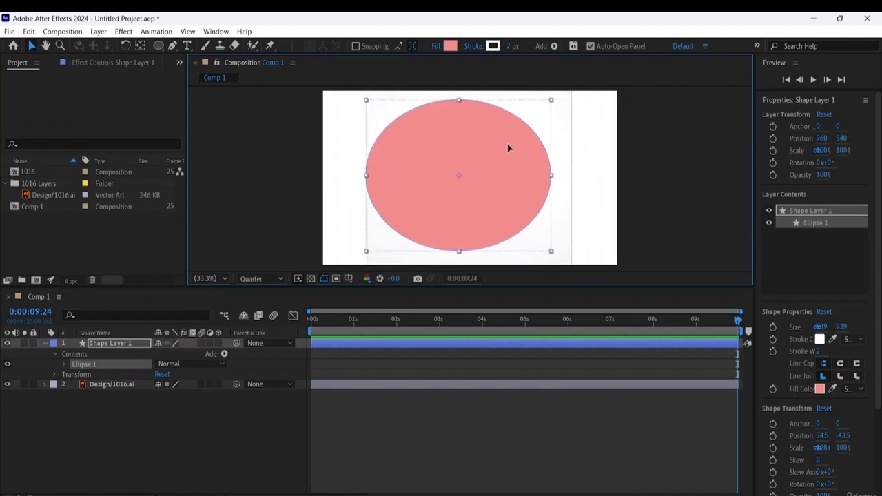
{"action": "key", "text": "Delete"}
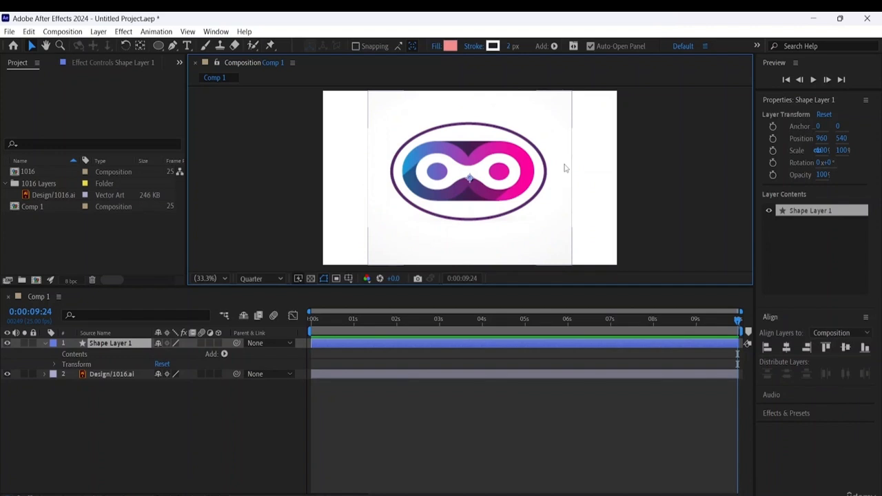
{"action": "left_click", "coordinate": [516, 150]}
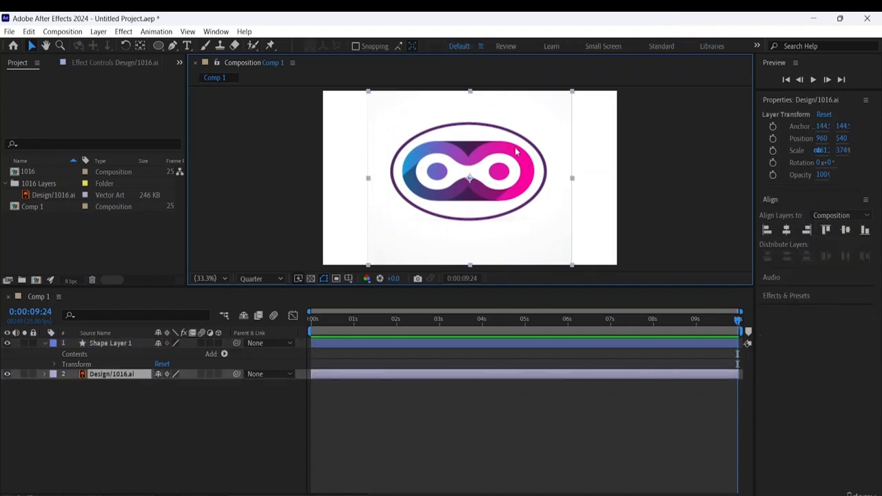
{"action": "left_click", "coordinate": [114, 343]}
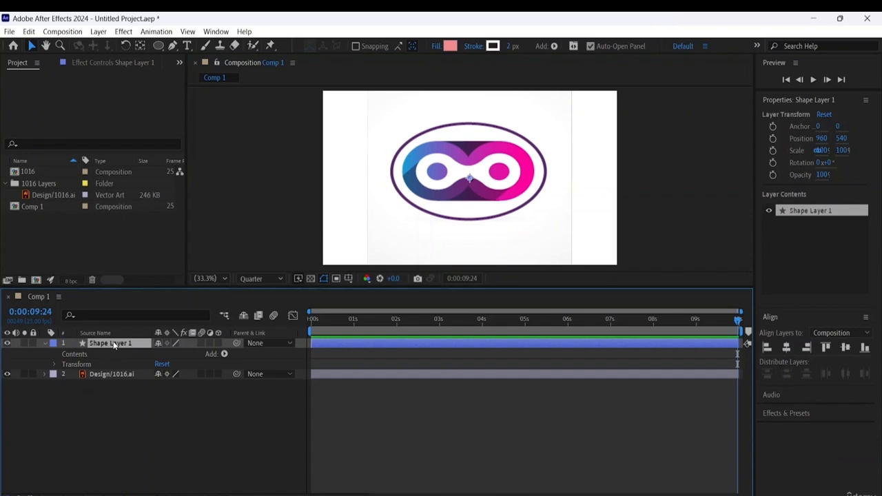
{"action": "key", "text": "Delete"}
- Reveal the Design/1016.ai layer's transform properties and start keyframing its Position at 0:00:00:00
{"action": "left_click", "coordinate": [111, 341]}
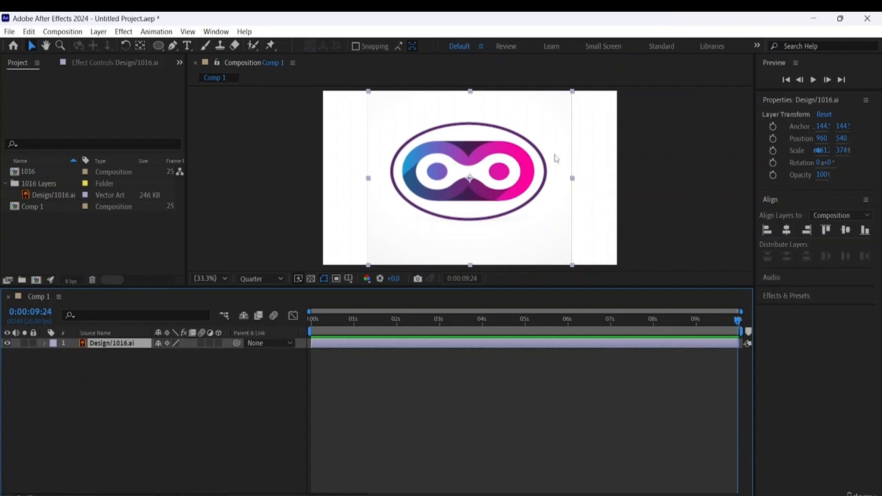
{"action": "left_click", "coordinate": [45, 343]}
{"action": "left_click", "coordinate": [54, 354]}
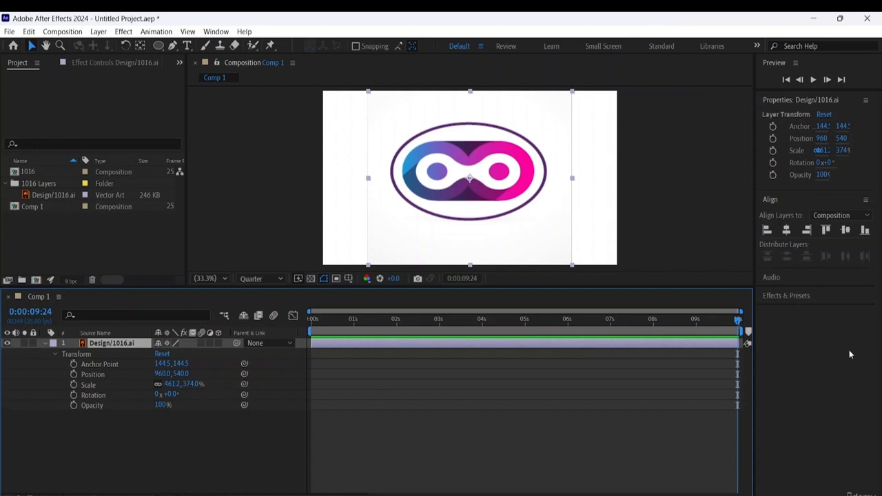
{"action": "left_click_drag", "start_coordinate": [738, 321], "coordinate": [312, 322]}
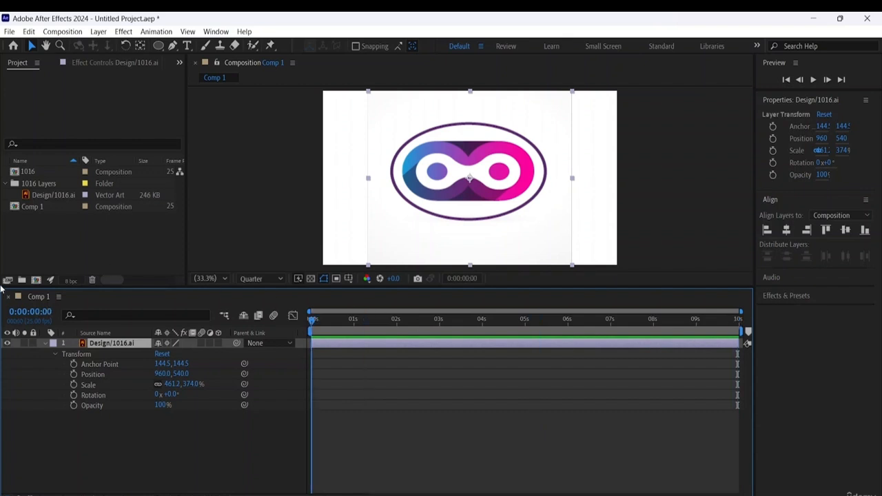
{"action": "left_click", "coordinate": [74, 374]}
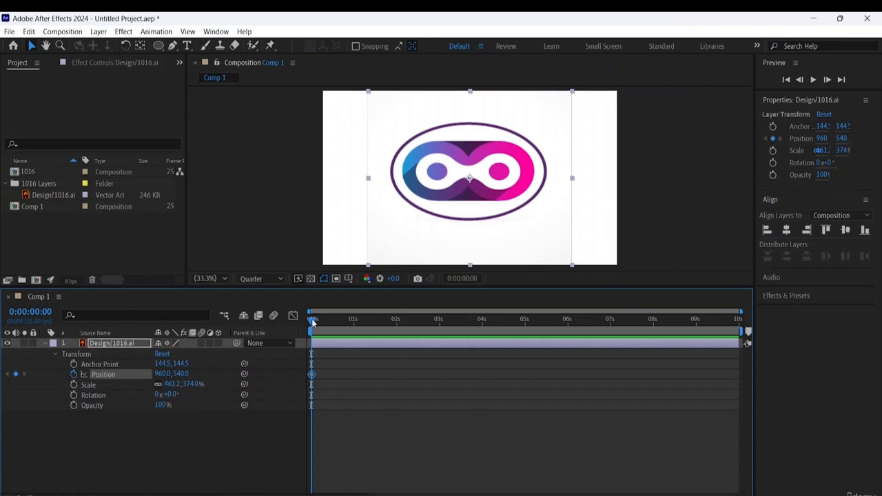
- Move the logo horizontally out past the right edge of the composition at 0:00:00:00, to a Position of about 2592, 540
{"action": "left_click_drag", "start_coordinate": [313, 321], "coordinate": [353, 331]}
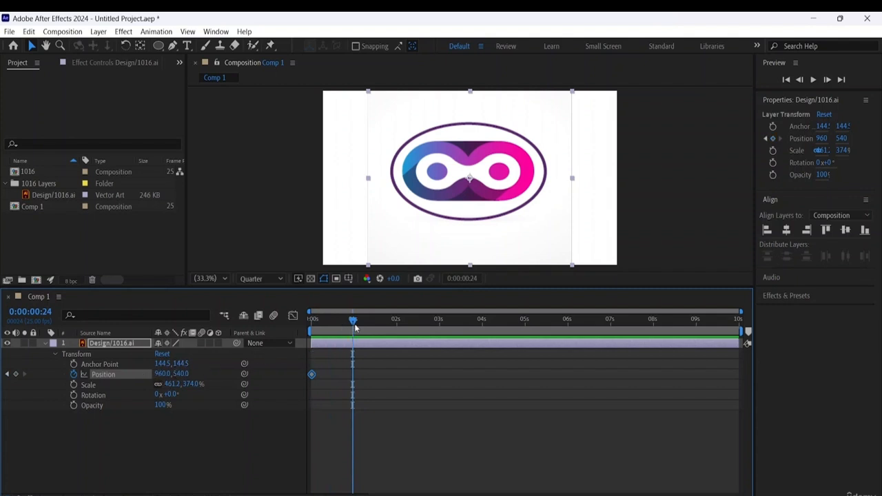
{"action": "left_click_drag", "start_coordinate": [353, 324], "coordinate": [312, 321]}
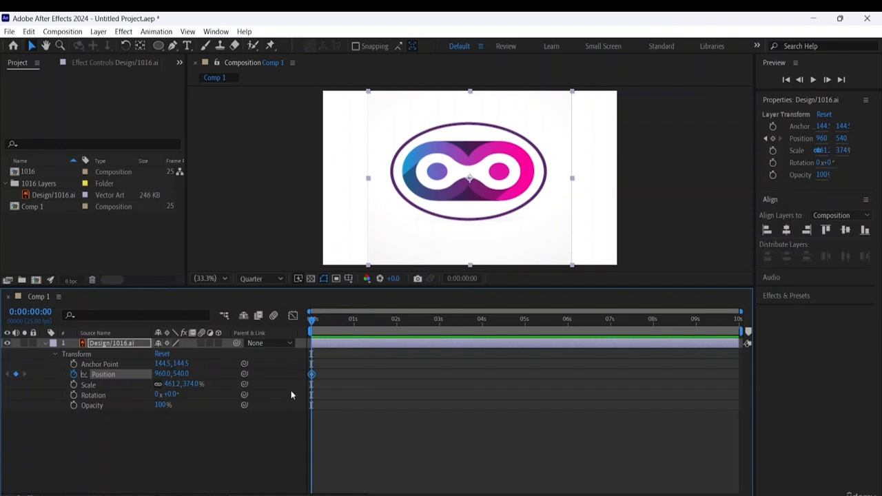
{"action": "left_click", "coordinate": [483, 218]}
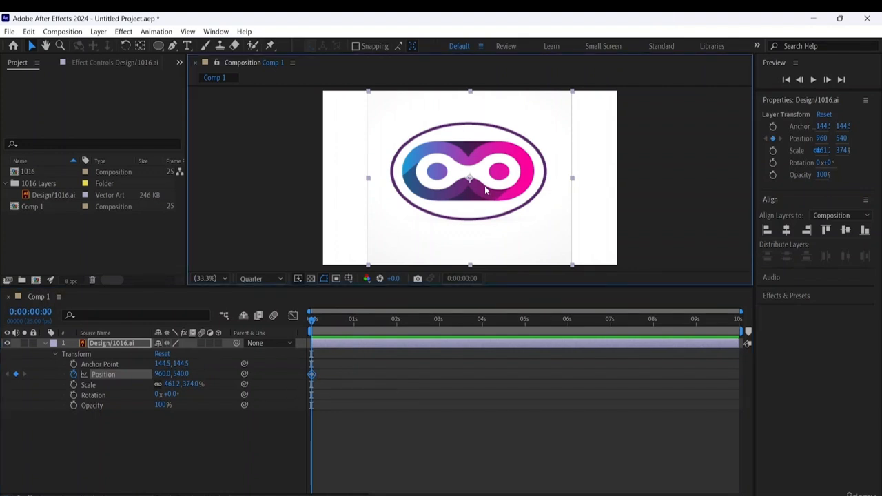
{"action": "left_click_drag", "start_coordinate": [485, 186], "coordinate": [735, 190]}
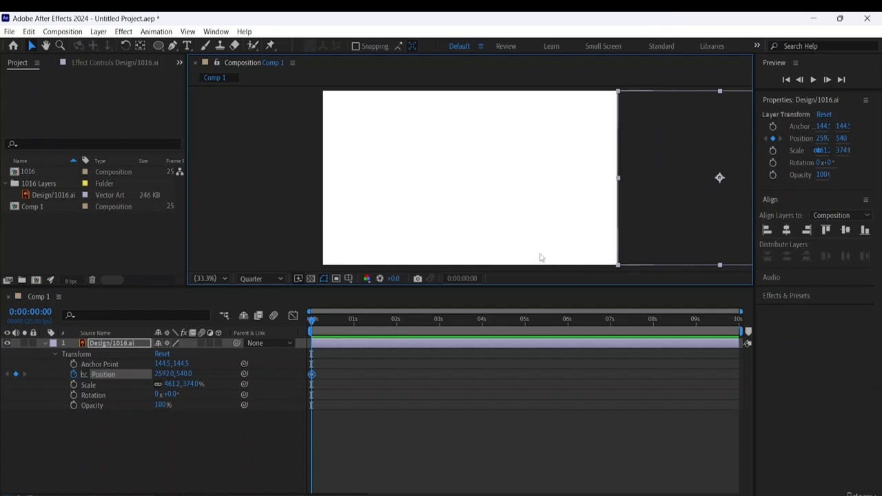
- At 0:00:00:23, move the logo back into the composition and nudge it down to a Position of about 993, 534
{"action": "left_click_drag", "start_coordinate": [311, 322], "coordinate": [351, 328]}
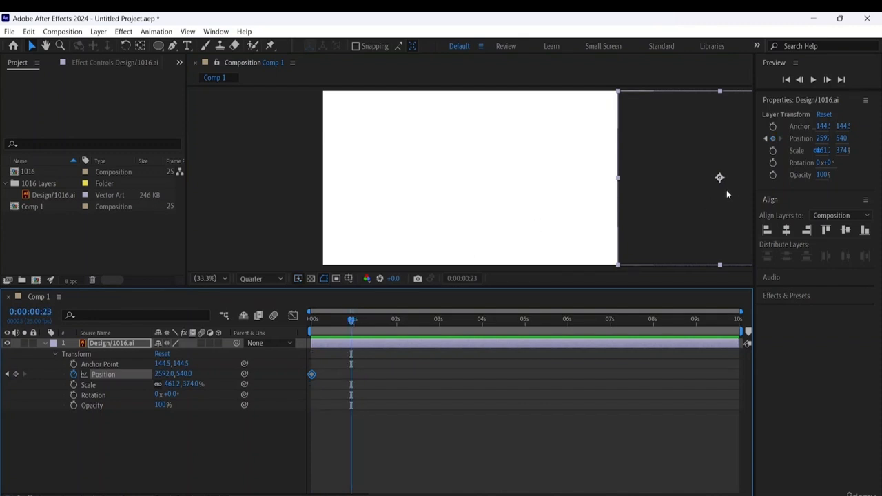
{"action": "left_click", "coordinate": [653, 248]}
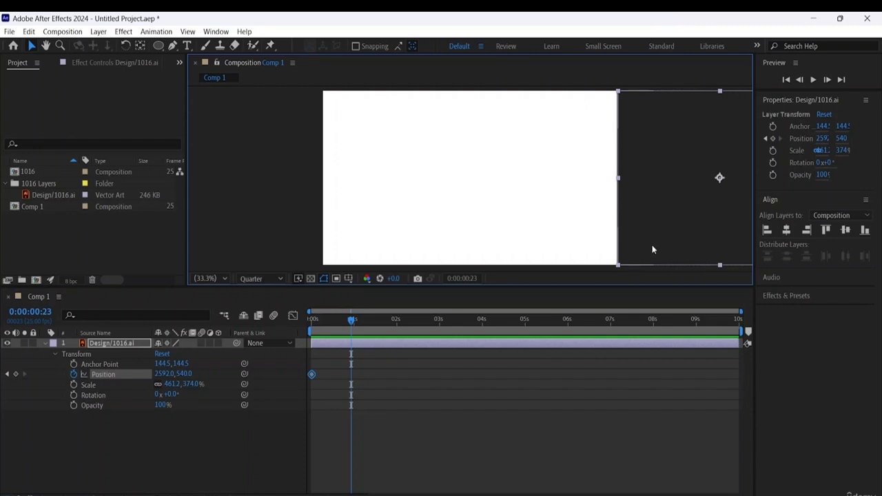
{"action": "left_click_drag", "start_coordinate": [653, 250], "coordinate": [410, 230]}
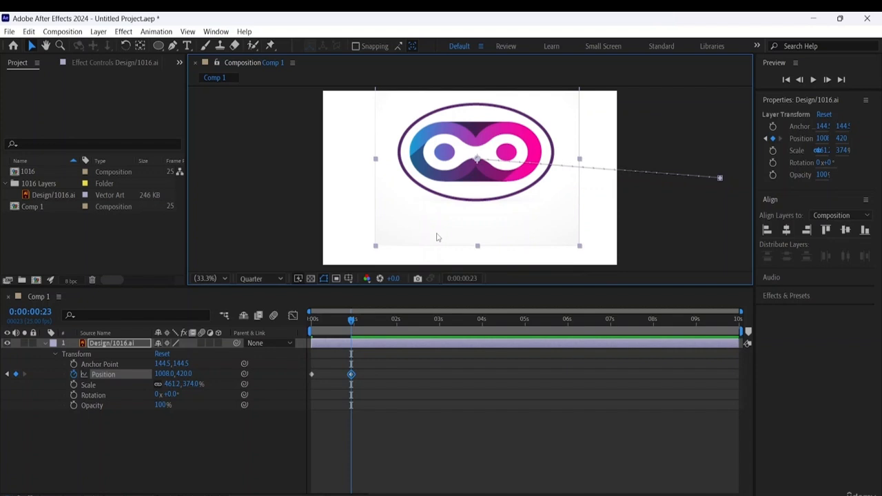
{"action": "key", "text": "ctrl+z"}
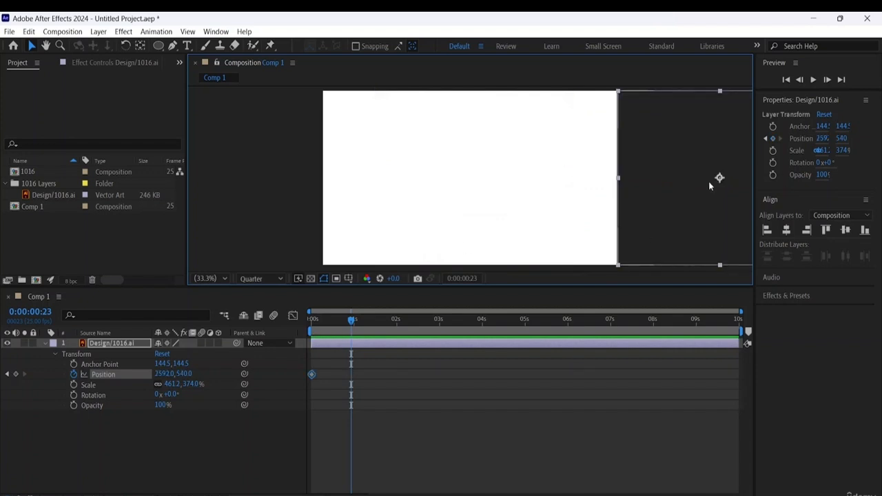
{"action": "left_click_drag", "start_coordinate": [662, 249], "coordinate": [417, 244]}
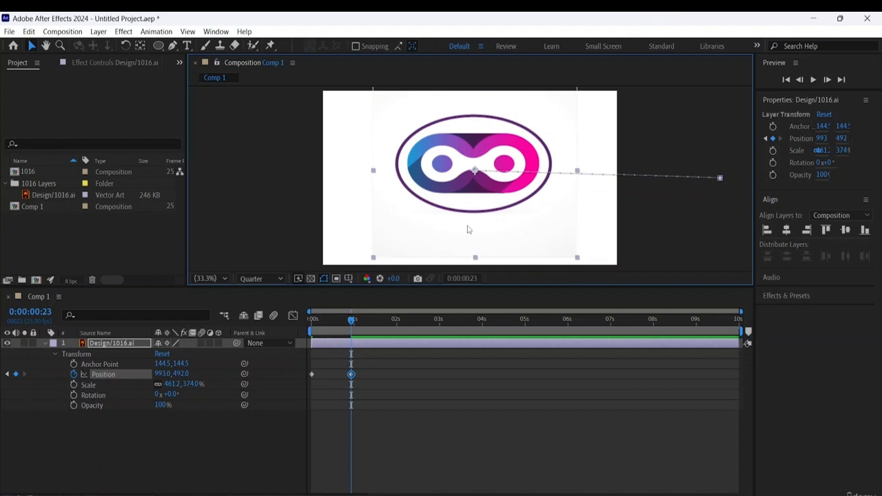
{"action": "key", "text": "Down"}
{"action": "key", "text": "Down"}
{"action": "key", "text": "Down"}
{"action": "key", "text": "Down"}
{"action": "key", "text": "Down"}
{"action": "key", "text": "Down"}
{"action": "key", "text": "Down"}
{"action": "key", "text": "Down"}
{"action": "key", "text": "Down"}
{"action": "key", "text": "Down"}
{"action": "key", "text": "Down"}
{"action": "key", "text": "Down"}
{"action": "key", "text": "Down"}
{"action": "key", "text": "Down"}
{"action": "key", "text": "Down"}
{"action": "key", "text": "Down"}
{"action": "key", "text": "Down"}
{"action": "key", "text": "Down"}
{"action": "key", "text": "Down"}
{"action": "key", "text": "Down"}
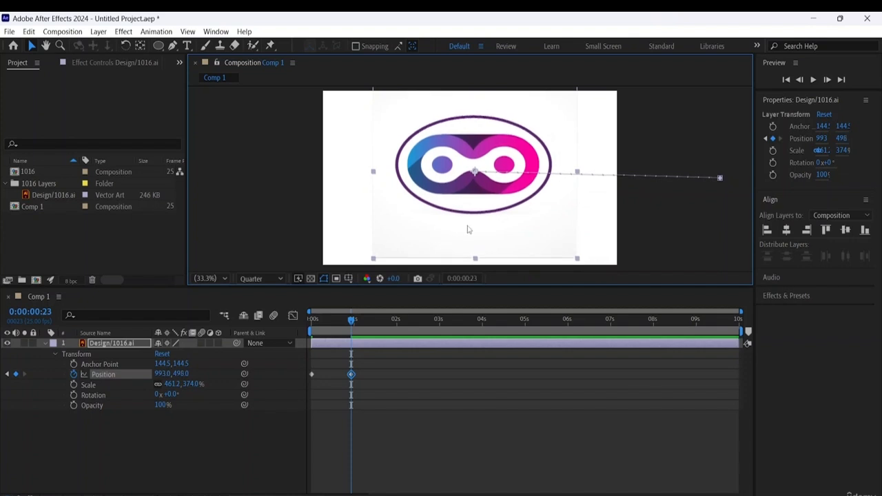
{"action": "key", "text": "Down"}
{"action": "key", "text": "Down"}
{"action": "key", "text": "Down"}
{"action": "key", "text": "Down"}
{"action": "key", "text": "Down"}
{"action": "key", "text": "Down"}
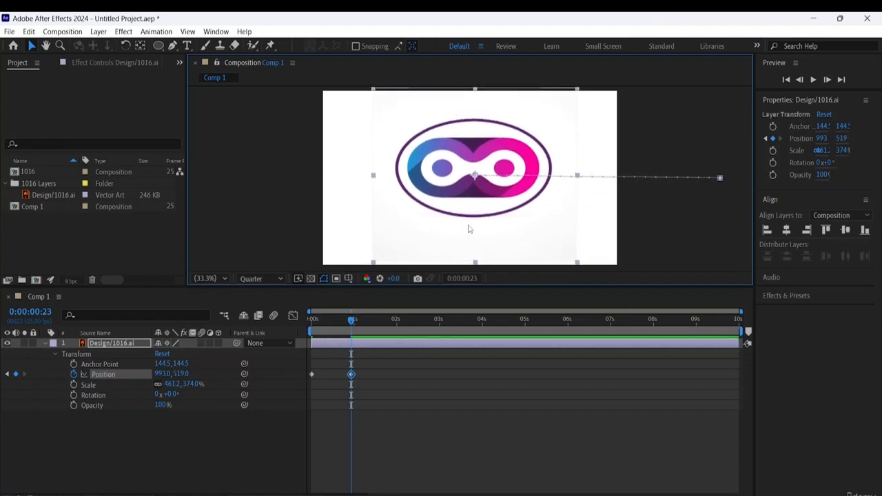
{"action": "key", "text": "Down"}
{"action": "key", "text": "Down"}
{"action": "key", "text": "Down"}
{"action": "key", "text": "Down"}
{"action": "key", "text": "Down"}
{"action": "key", "text": "Down"}
{"action": "key", "text": "Down"}
{"action": "key", "text": "Down"}
{"action": "key", "text": "Down"}
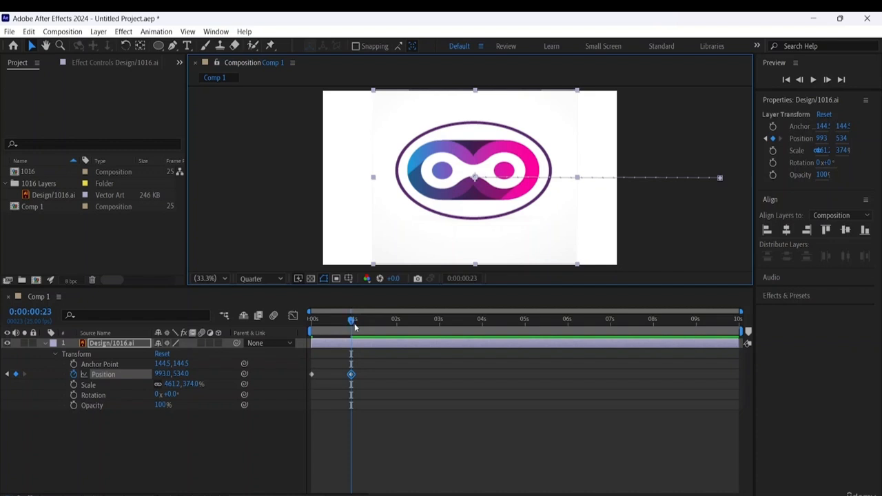
- Preview the logo's slide-in animation from the start of the timeline
{"action": "left_click_drag", "start_coordinate": [351, 321], "coordinate": [84, 300]}
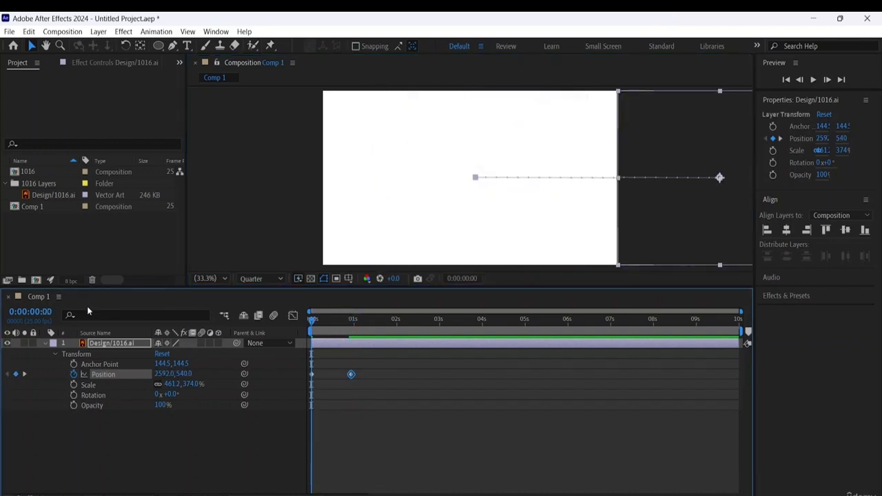
{"action": "key", "text": "space"}
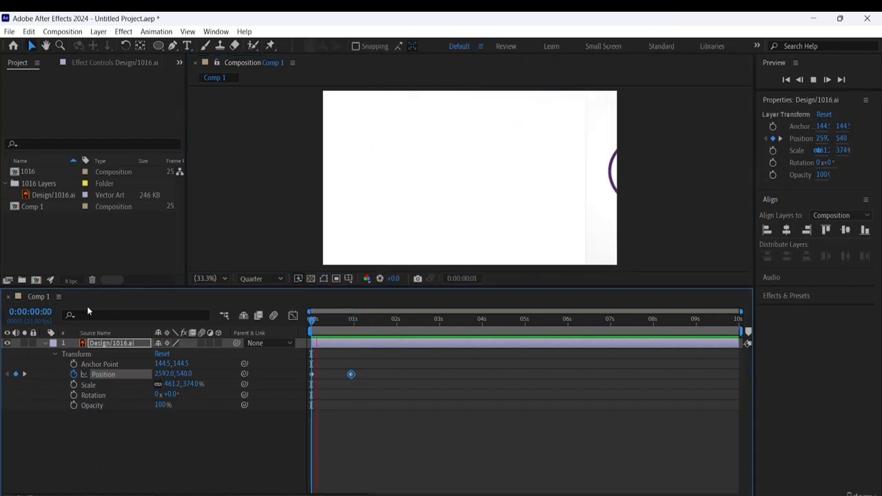
{"action": "key", "text": "space"}
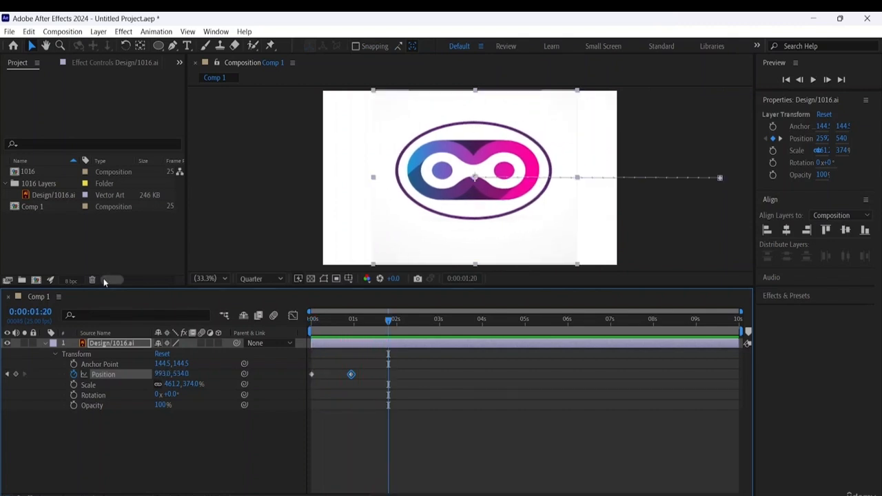
- Draw a filled ellipse about 1353 by 714 px on a new shape layer and position it to cover the logo
{"action": "left_click", "coordinate": [132, 435]}
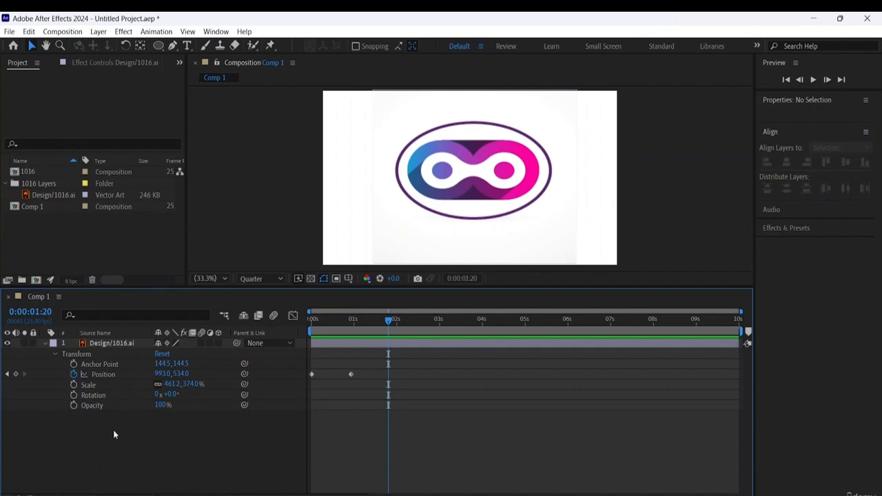
{"action": "left_click", "coordinate": [46, 341]}
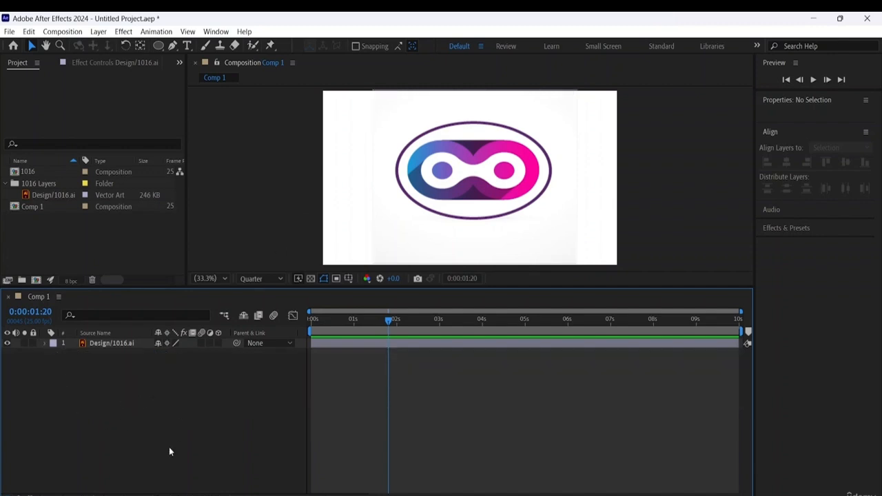
{"action": "left_click", "coordinate": [158, 45]}
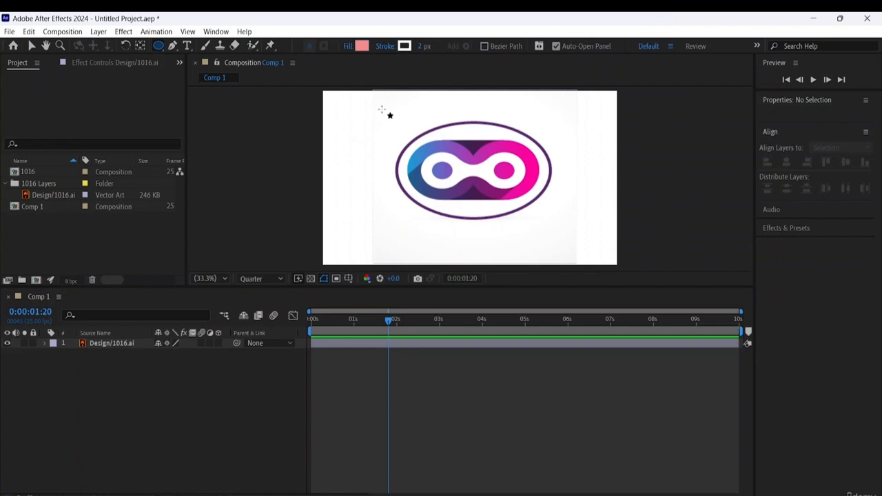
{"action": "left_click_drag", "start_coordinate": [370, 116], "coordinate": [577, 232]}
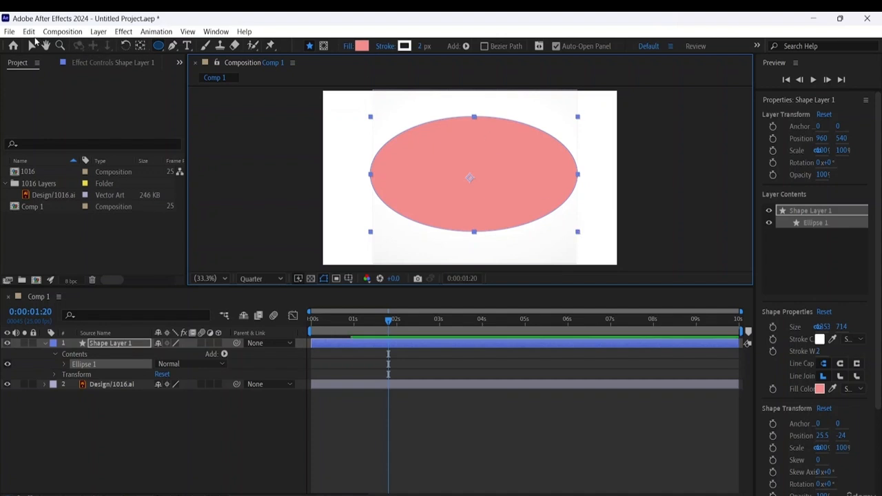
{"action": "left_click", "coordinate": [31, 45]}
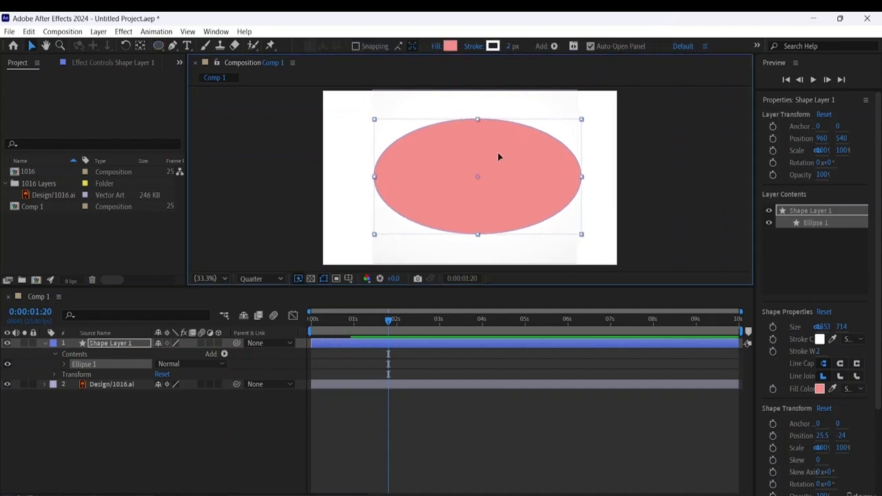
{"action": "mouse_move", "coordinate": [497, 153]}
{"action": "left_mouse_down"}
{"action": "mouse_move", "coordinate": [484, 199]}
{"action": "mouse_move", "coordinate": [488, 138]}
{"action": "left_mouse_up"}
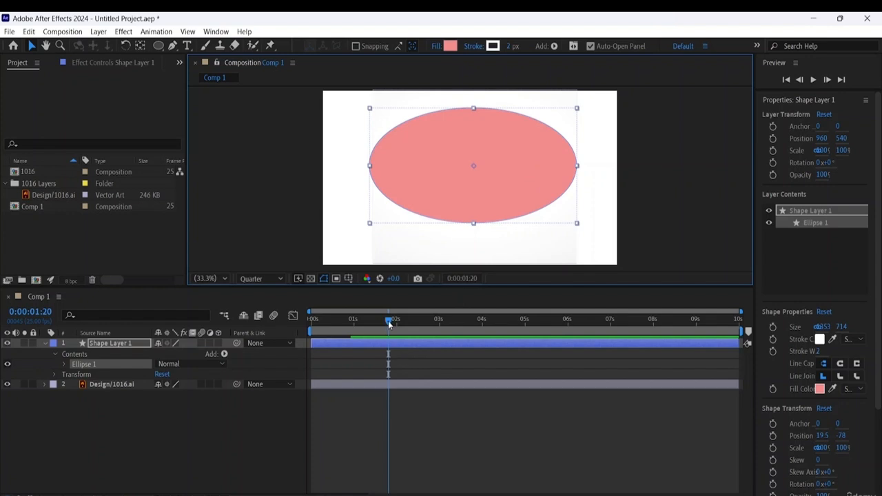
- Scrub through the first two seconds to check the logo's movement behind the ellipse, ending at 0:00:00:00
{"action": "left_click_drag", "start_coordinate": [389, 324], "coordinate": [254, 326]}
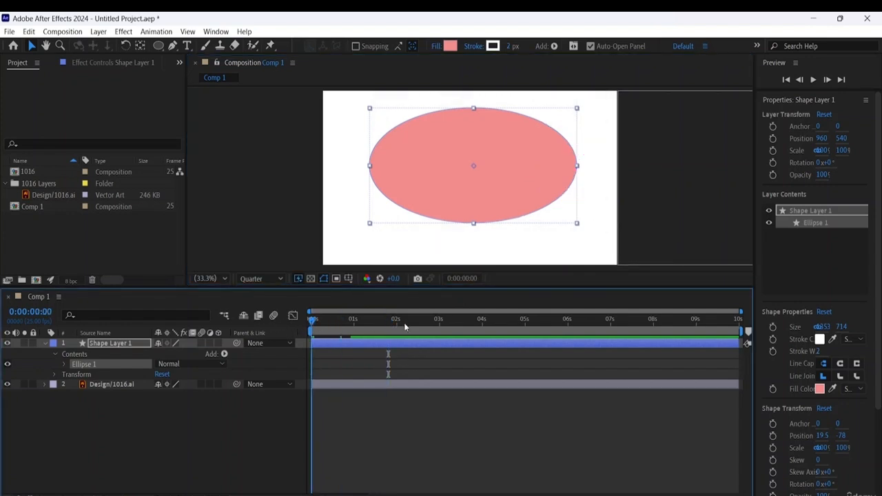
{"action": "left_click_drag", "start_coordinate": [404, 322], "coordinate": [266, 287]}
{"action": "left_click_drag", "start_coordinate": [326, 312], "coordinate": [379, 318]}
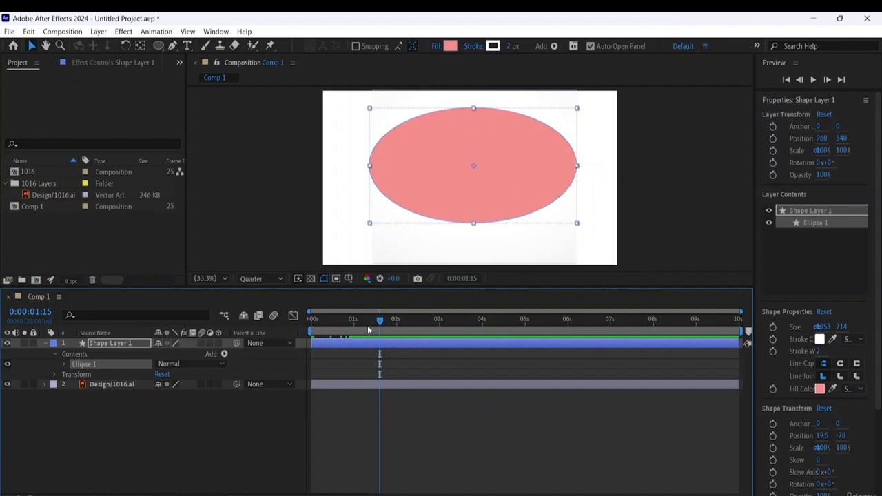
{"action": "key", "text": "Home"}
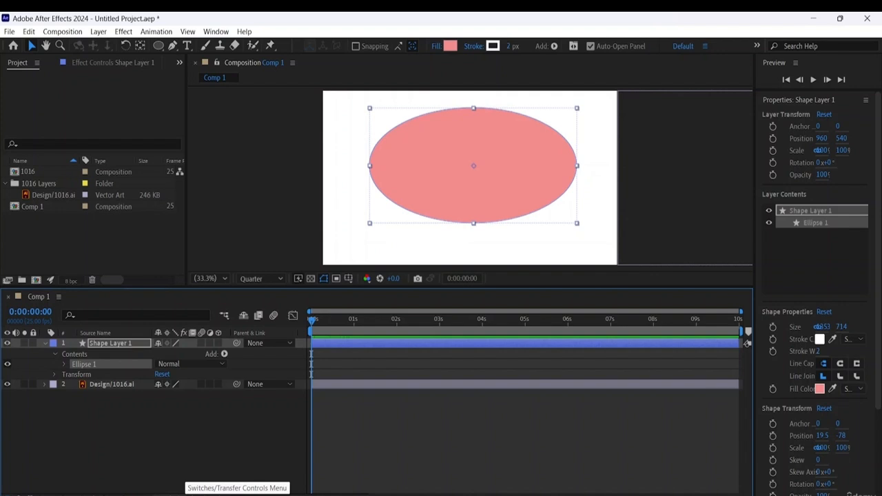
- Show the Track Matte options in the timeline and set the Design/1016.ai layer's track matte to Shape Layer 1
{"action": "left_click", "coordinate": [185, 494]}
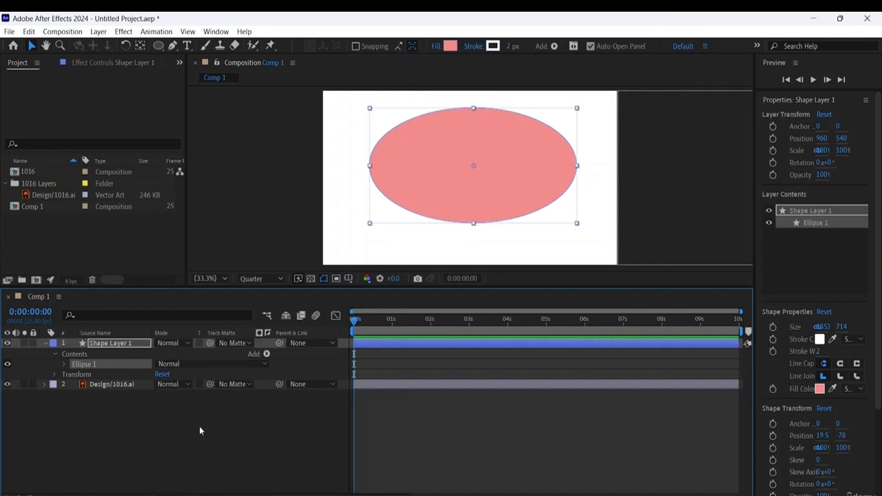
{"action": "left_click", "coordinate": [103, 384]}
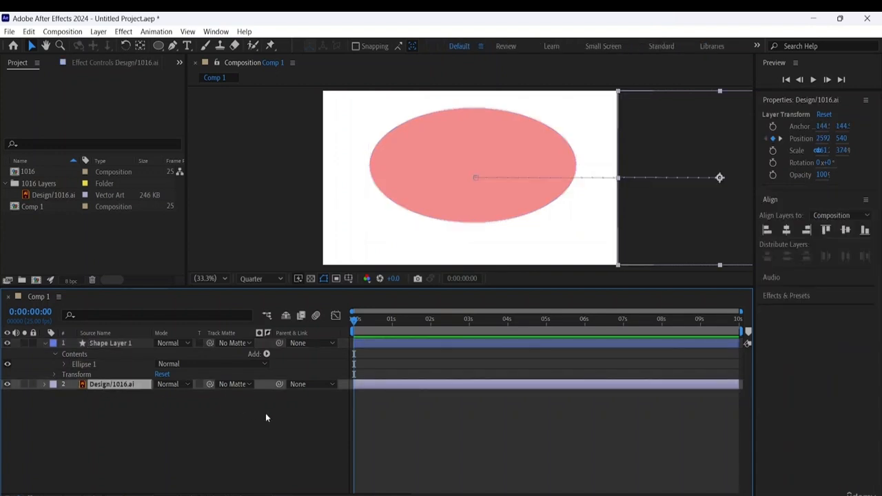
{"action": "left_click", "coordinate": [246, 384]}
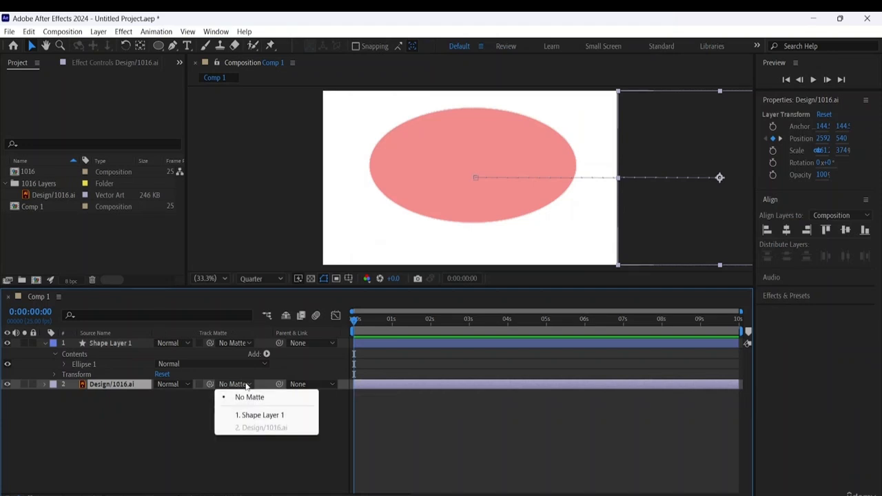
{"action": "left_click", "coordinate": [262, 415]}
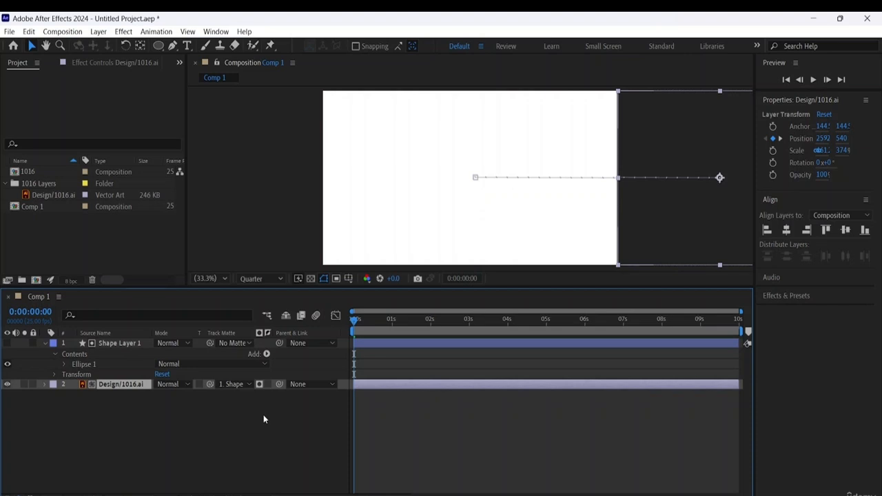
- Preview the logo sliding in through the elliptical track matte
{"action": "key", "text": "space"}
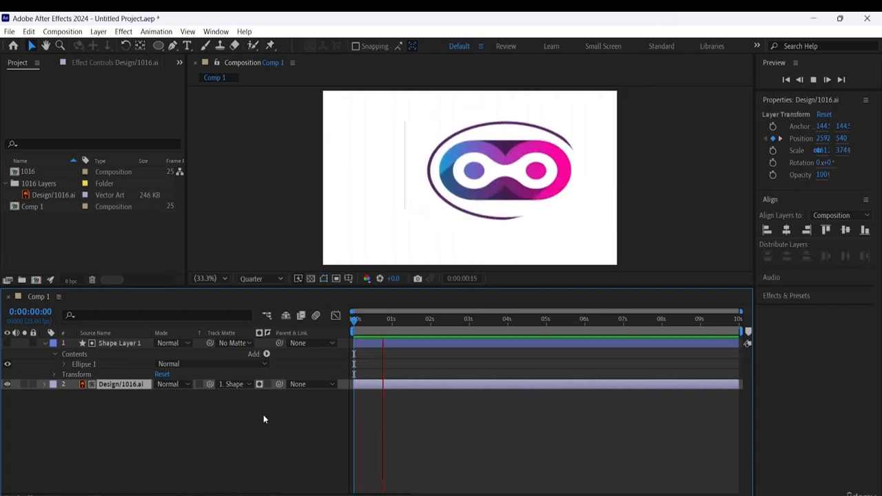
{"action": "key", "text": "space"}
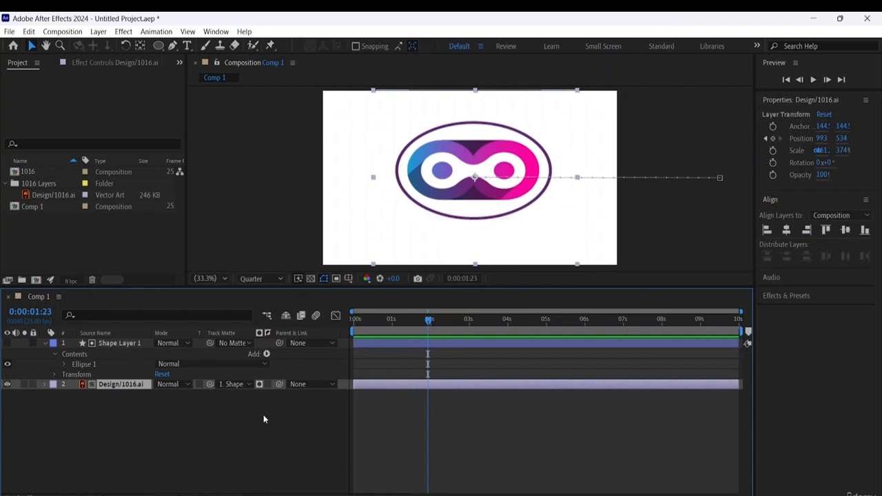
{"action": "key", "text": "space"}
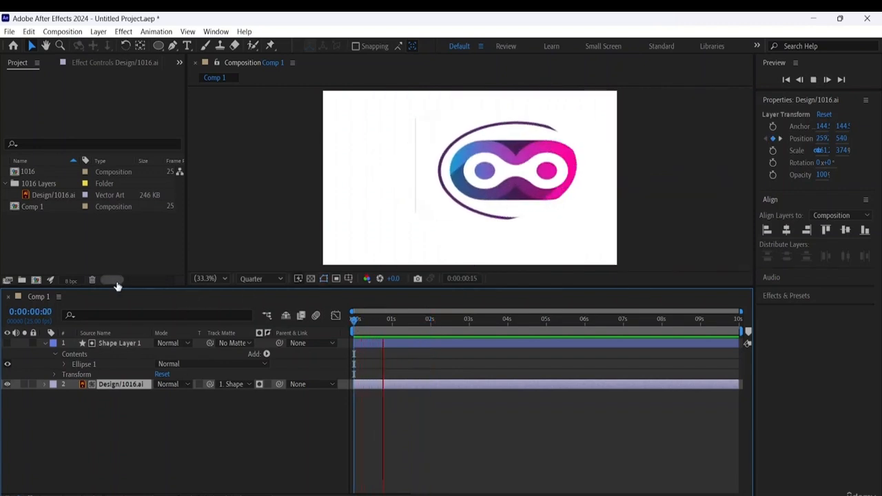
- Play and scrub the first two seconds repeatedly to examine how the logo slides in through the elliptical matte
{"action": "key", "text": "space"}
{"action": "key", "text": "space"}
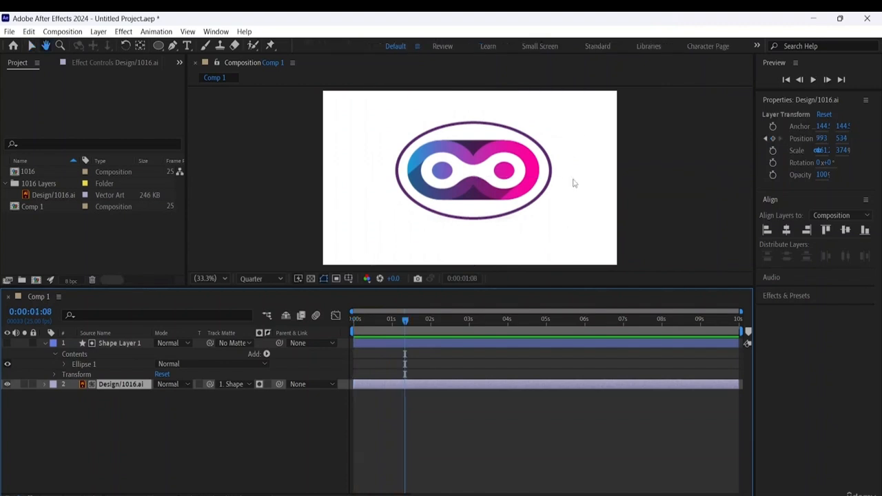
{"action": "key", "text": "space"}
{"action": "key", "text": "space"}
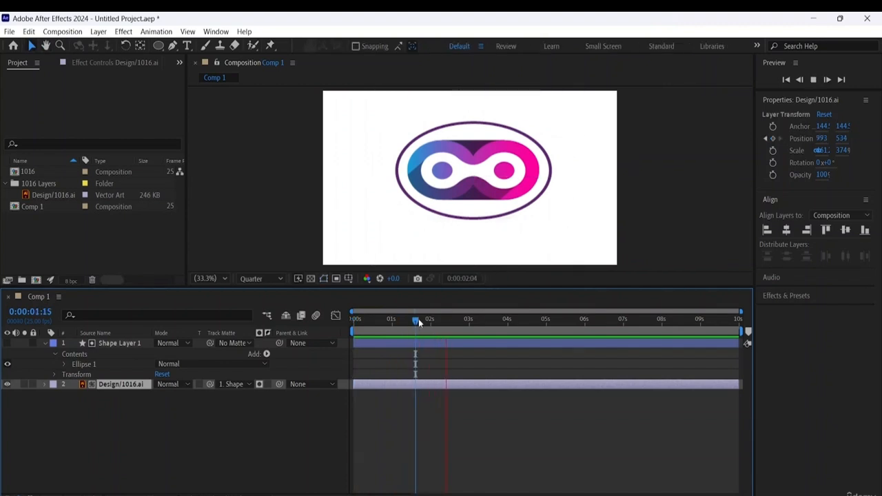
{"action": "left_click", "coordinate": [418, 319]}
{"action": "left_click_drag", "start_coordinate": [416, 322], "coordinate": [318, 311]}
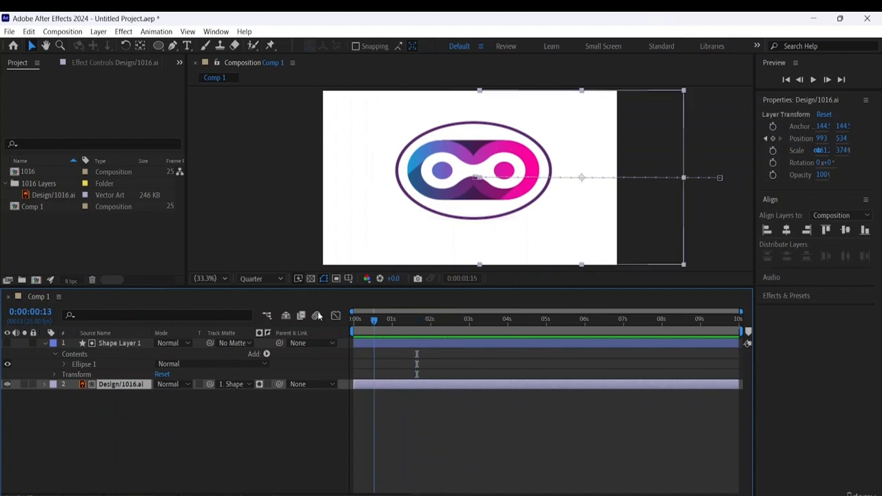
{"action": "key", "text": "space"}
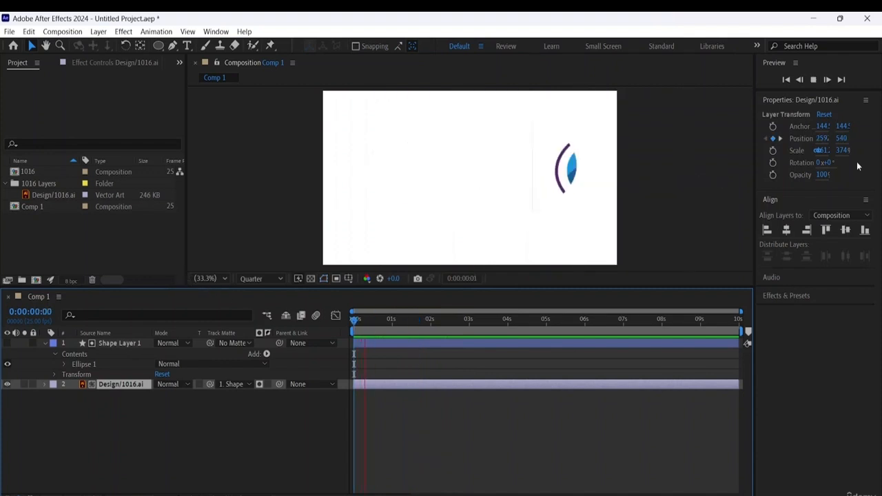
{"action": "key", "text": "space"}
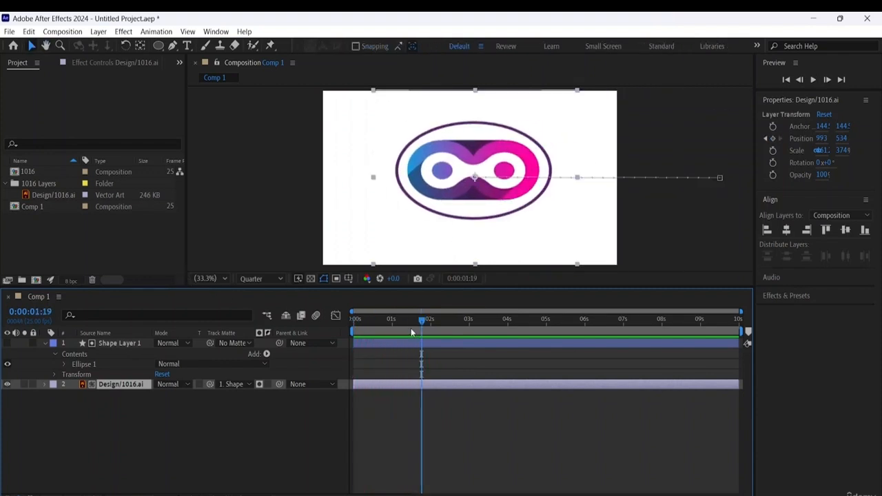
{"action": "left_click_drag", "start_coordinate": [422, 320], "coordinate": [381, 311]}
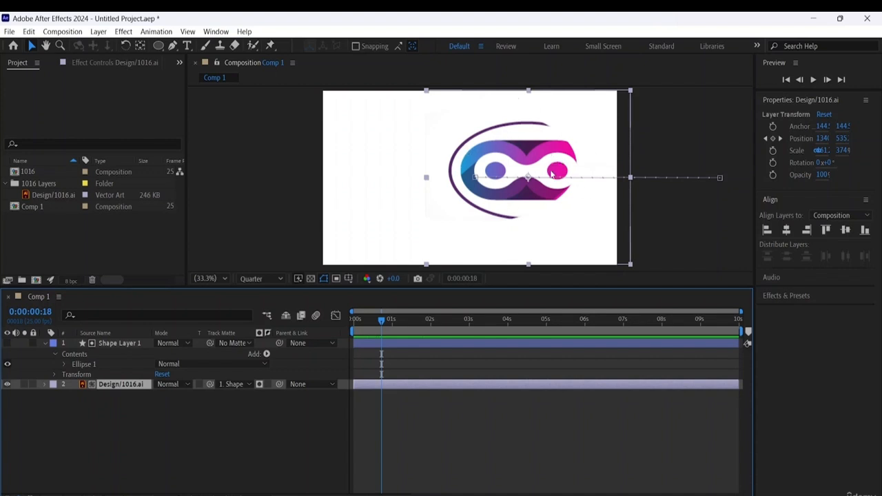
{"action": "key", "text": "space"}
{"action": "key", "text": "space"}
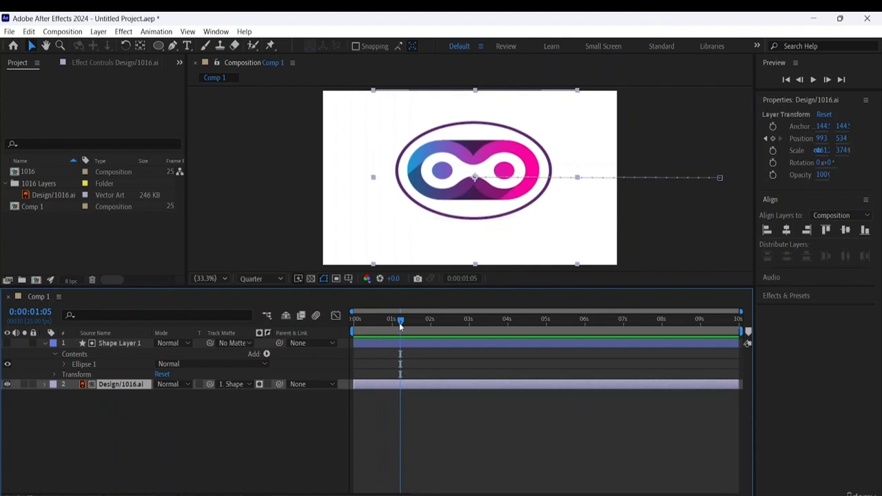
- Add a Position keyframe to the Design/1016.ai layer at 0:00:01:15 to hold the logo in place
{"action": "left_click_drag", "start_coordinate": [401, 327], "coordinate": [415, 333]}
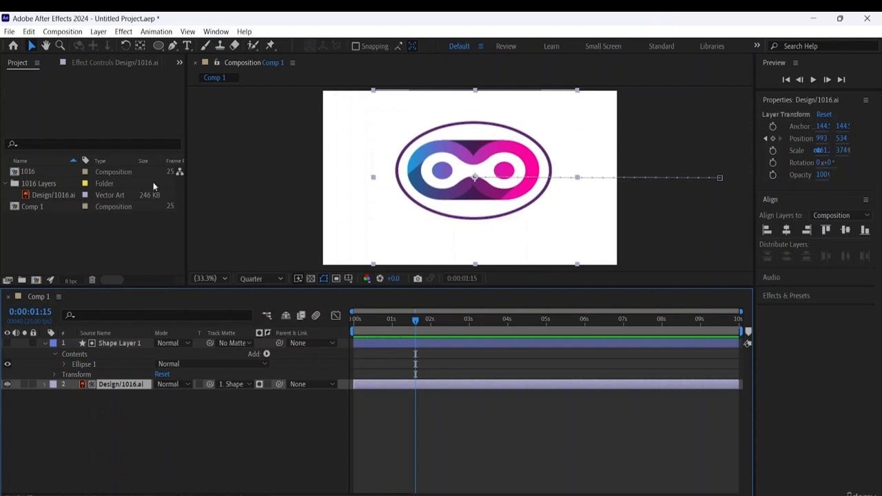
{"action": "left_click", "coordinate": [41, 386]}
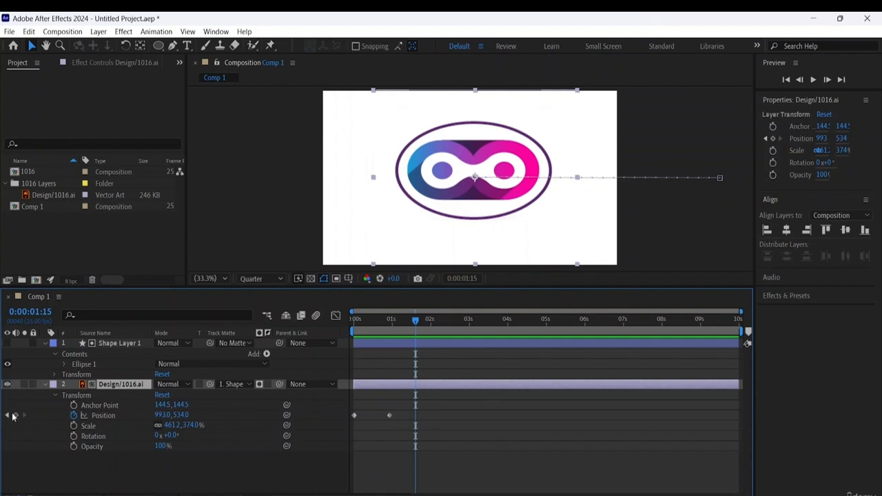
{"action": "left_click", "coordinate": [16, 417]}
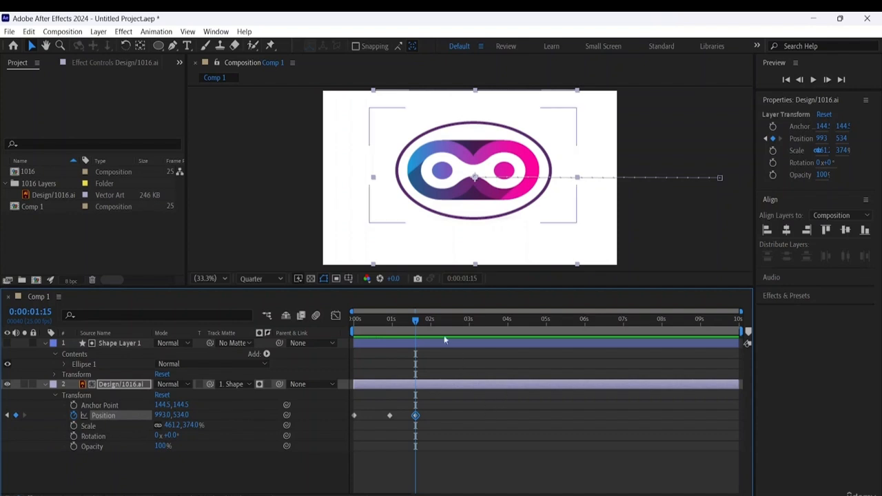
- At 0:00:02:00, set the Design/1016.ai layer's horizontal position to -265 so the logo slides out of the matte to the left
{"action": "left_click_drag", "start_coordinate": [416, 324], "coordinate": [431, 328]}
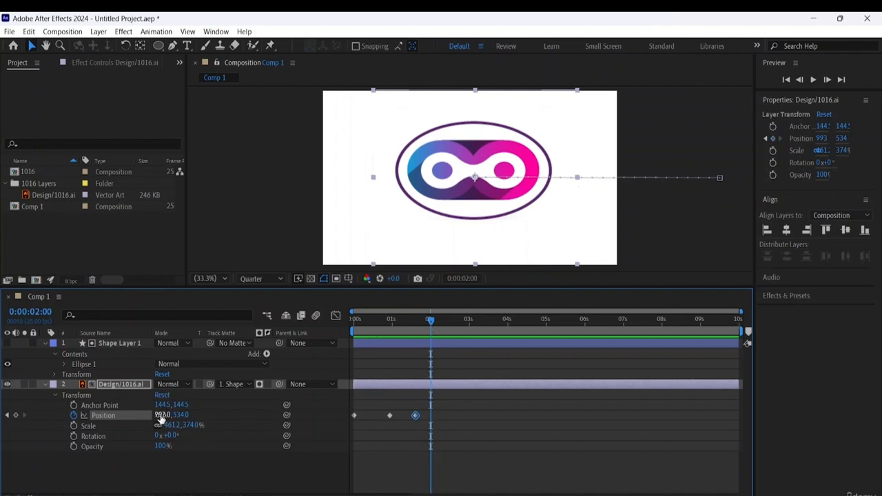
{"action": "left_click_drag", "start_coordinate": [158, 415], "coordinate": [13, 399]}
{"action": "left_click_drag", "start_coordinate": [169, 418], "coordinate": [2, 430]}
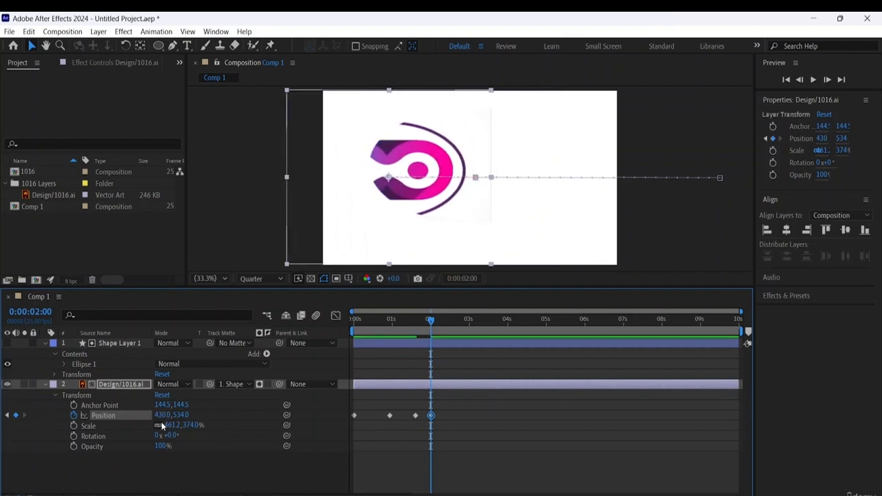
{"action": "left_click_drag", "start_coordinate": [164, 416], "coordinate": [51, 415]}
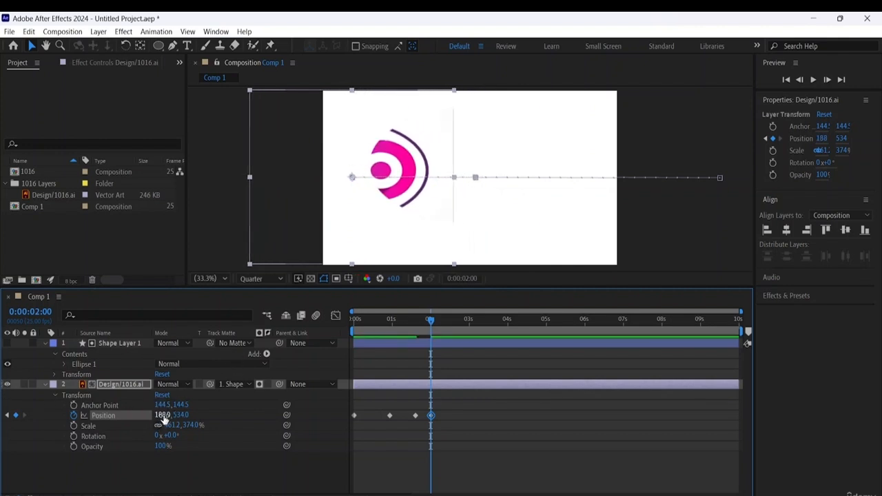
{"action": "left_click_drag", "start_coordinate": [165, 415], "coordinate": [2, 428]}
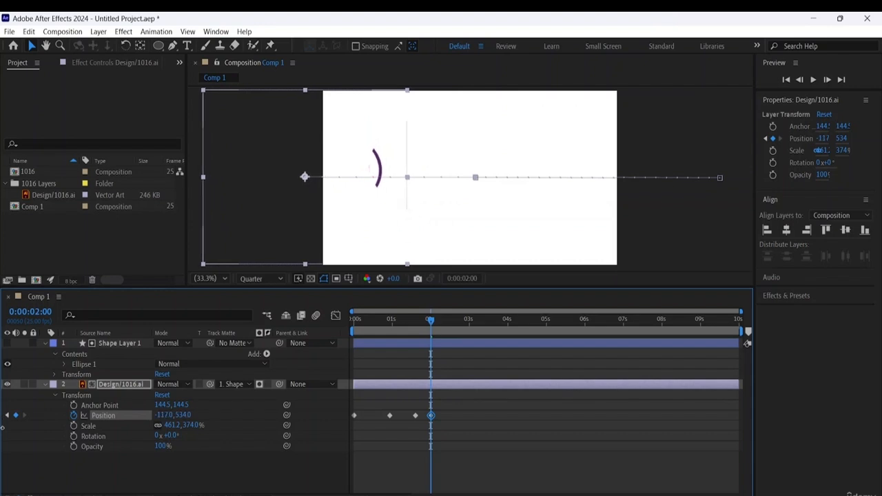
{"action": "left_click_drag", "start_coordinate": [166, 416], "coordinate": [84, 416]}
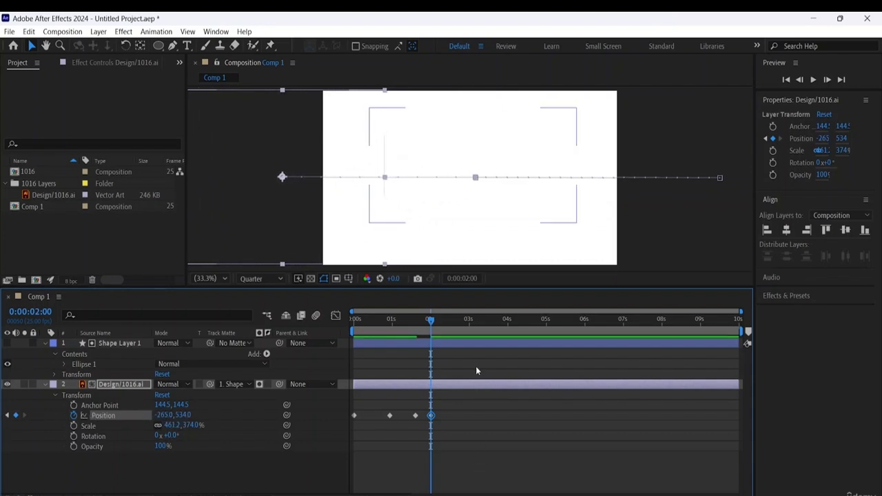
- Preview the logo's entrance, hold and exit from the start of the composition
{"action": "left_click_drag", "start_coordinate": [477, 320], "coordinate": [75, 297]}
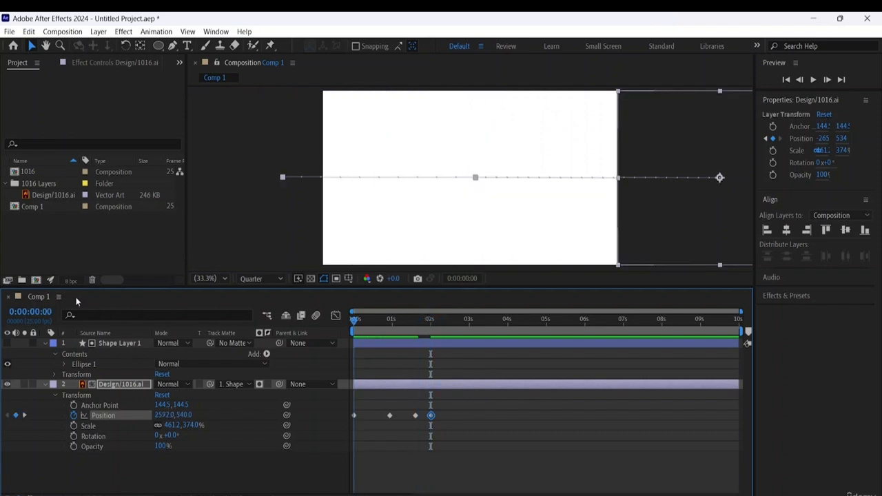
{"action": "key", "text": "space"}
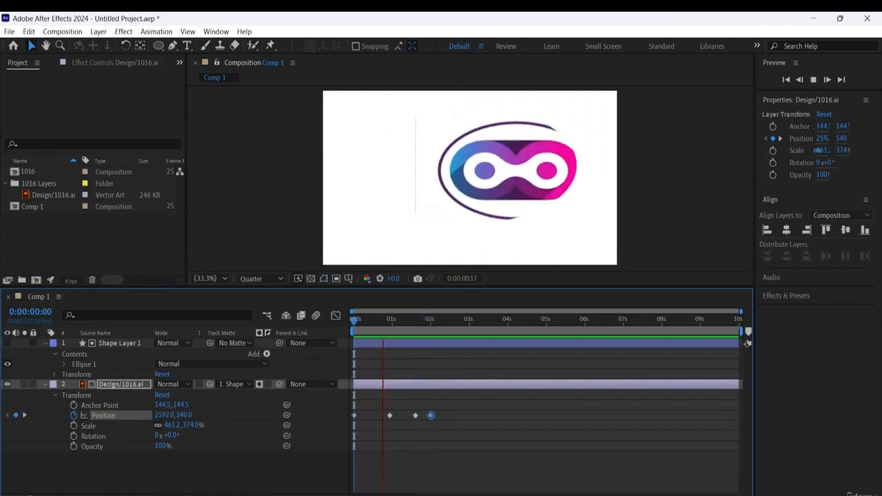
{"action": "key", "text": "space"}
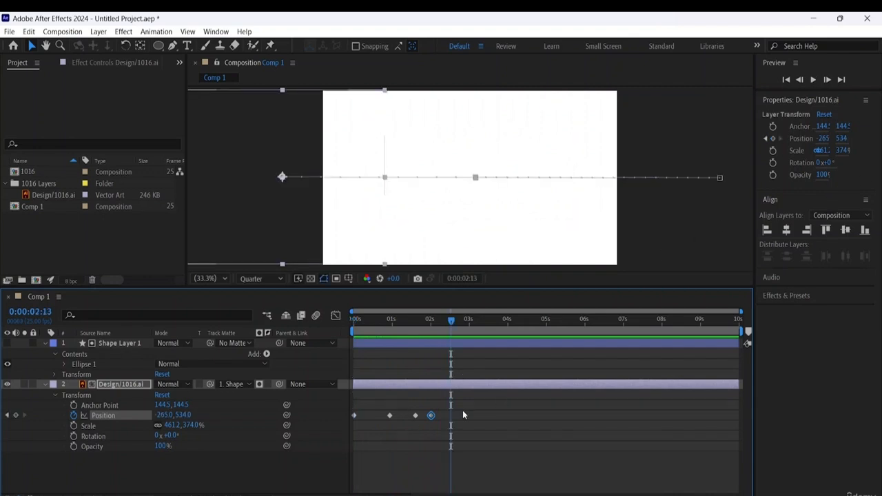
- Move the logo farther left at the 0:00:02:00 keyframe, to a horizontal position of -421, and preview the exit
{"action": "left_click_drag", "start_coordinate": [450, 325], "coordinate": [432, 332]}
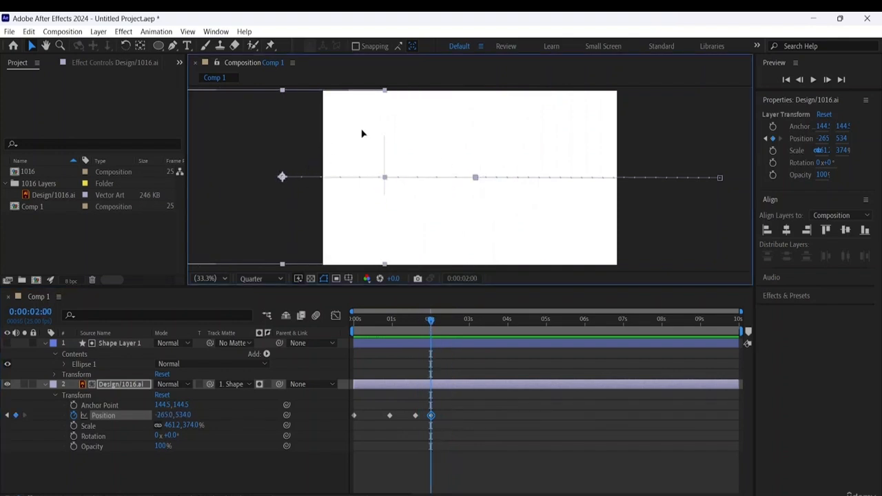
{"action": "left_click_drag", "start_coordinate": [363, 134], "coordinate": [338, 126]}
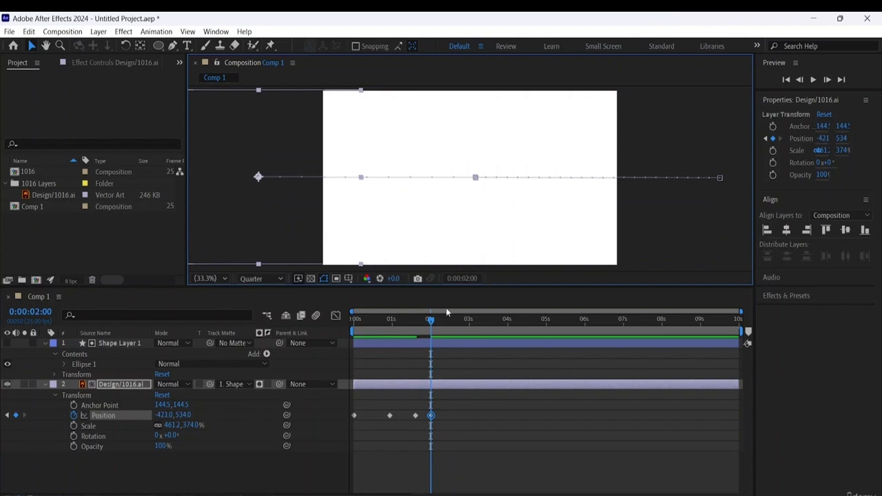
{"action": "left_click_drag", "start_coordinate": [431, 323], "coordinate": [179, 276]}
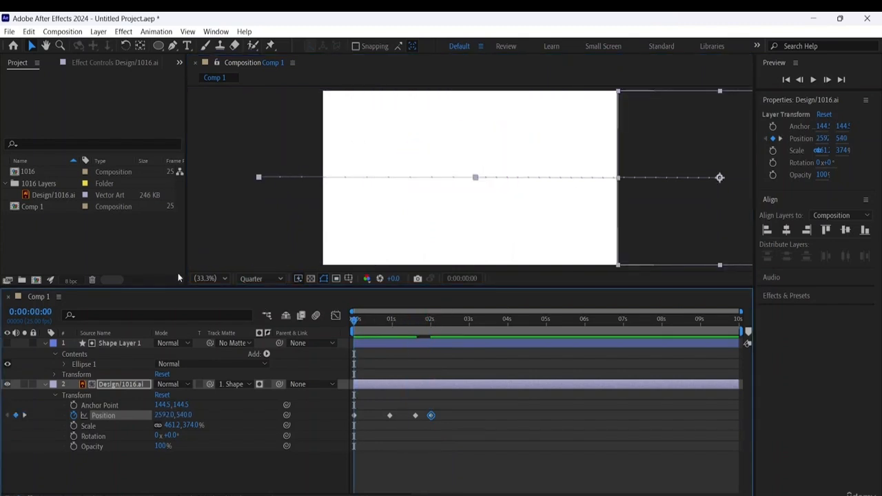
{"action": "key", "text": "space"}
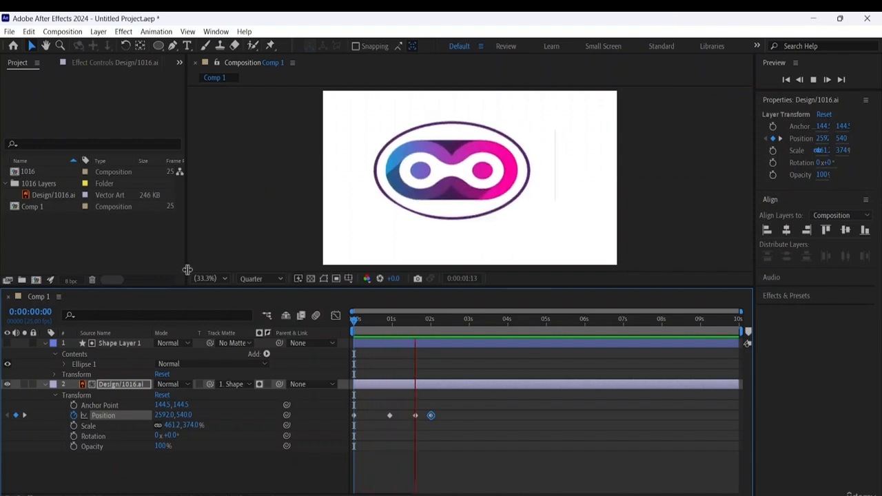
{"action": "key", "text": "space"}
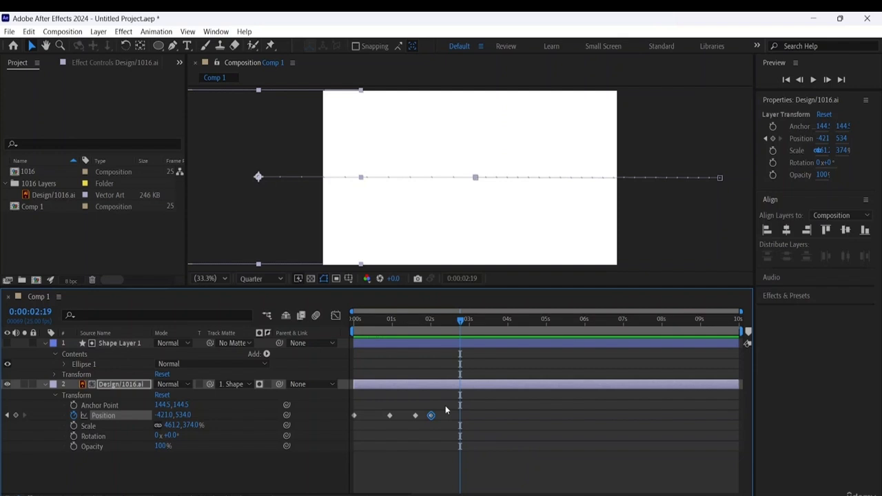
- Copy all four Position keyframes of the Design/1016.ai layer and paste them starting at 0:00:02:18
{"action": "left_click_drag", "start_coordinate": [445, 405], "coordinate": [350, 422]}
{"action": "right_click", "coordinate": [415, 419]}
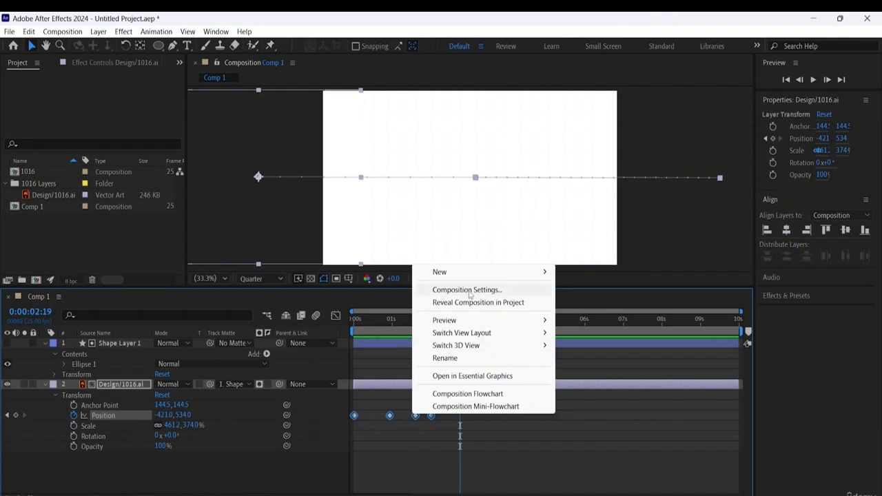
{"action": "left_click", "coordinate": [33, 32]}
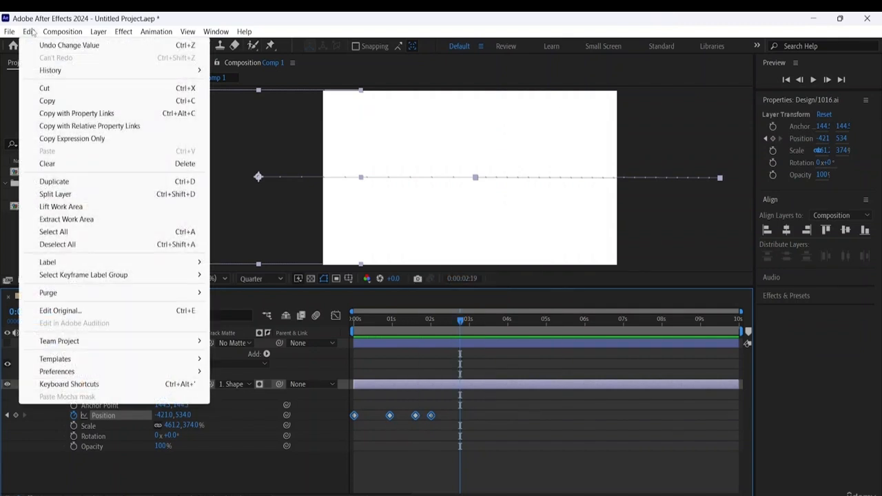
{"action": "left_click", "coordinate": [53, 104]}
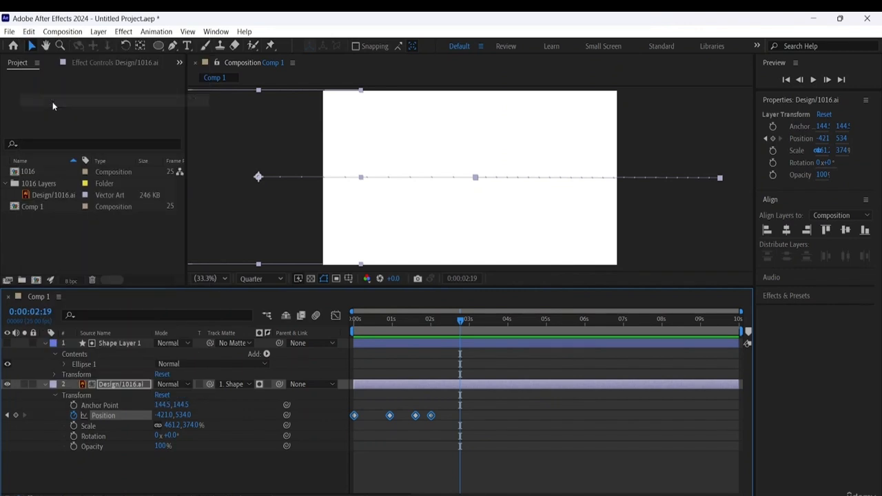
{"action": "left_click", "coordinate": [455, 323]}
{"action": "left_click_drag", "start_coordinate": [455, 325], "coordinate": [463, 352]}
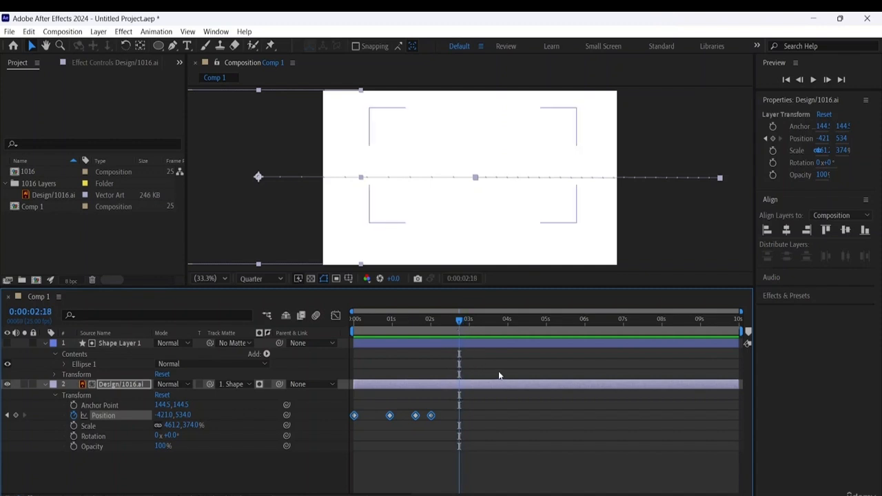
{"action": "left_click", "coordinate": [30, 33]}
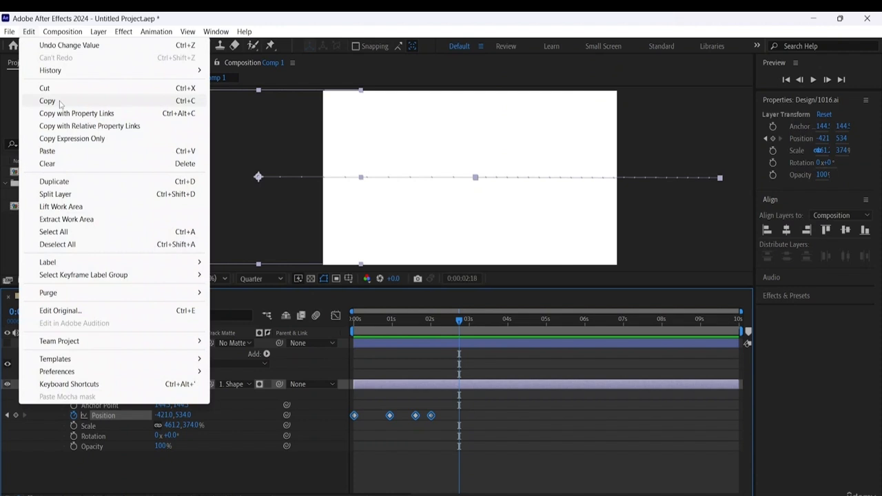
{"action": "left_click", "coordinate": [56, 151]}
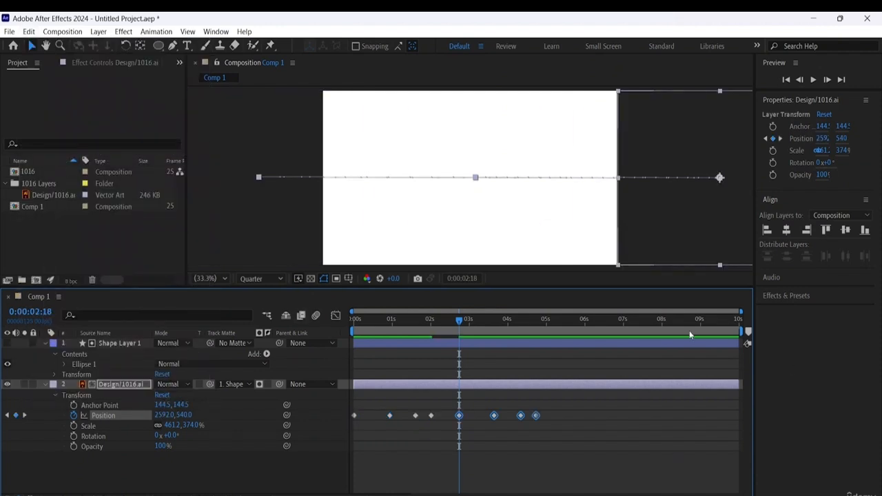
- Preview the repeated logo animation from the start and return to 0:00:00:00
{"action": "left_click", "coordinate": [457, 319]}
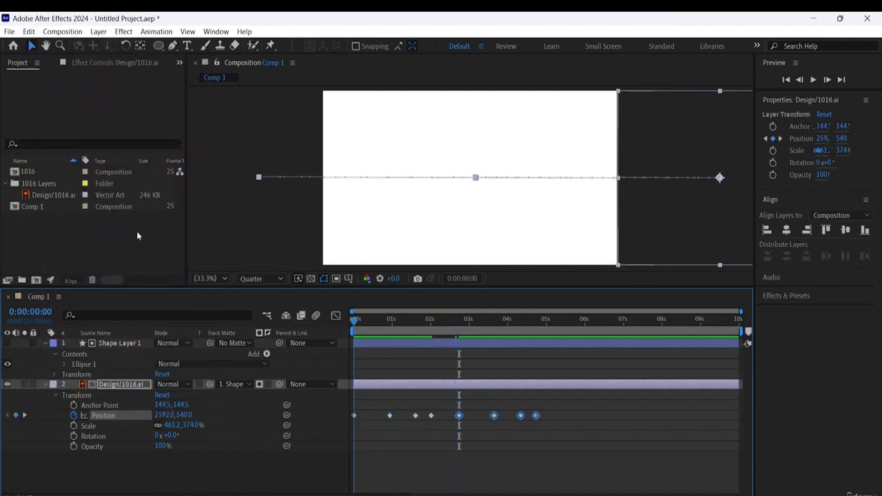
{"action": "key", "text": "Home"}
{"action": "key", "text": "space"}
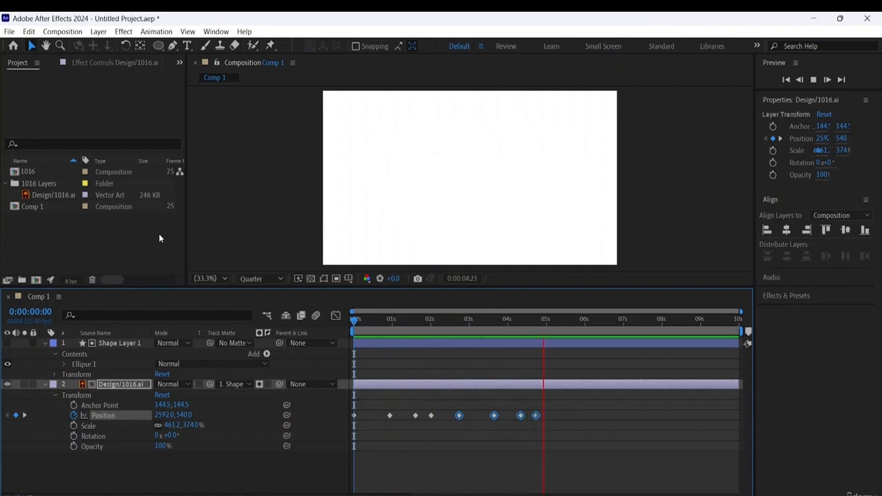
{"action": "key", "text": "space"}
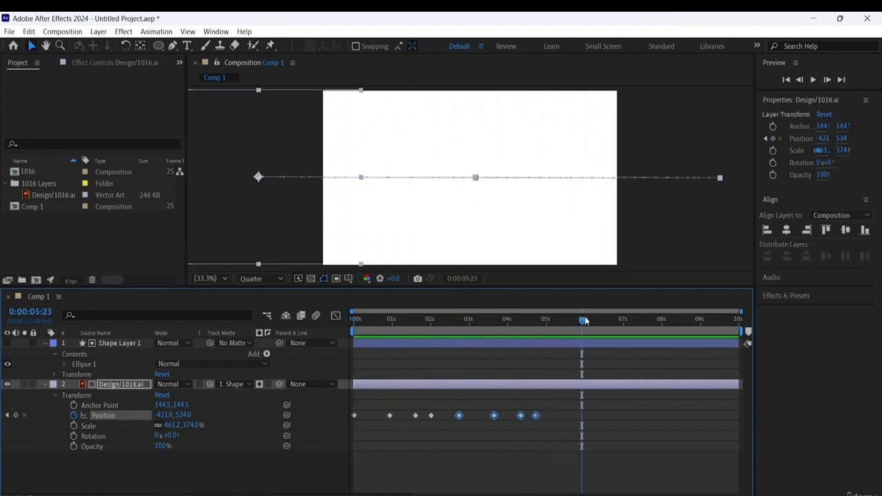
{"action": "key", "text": "Home"}
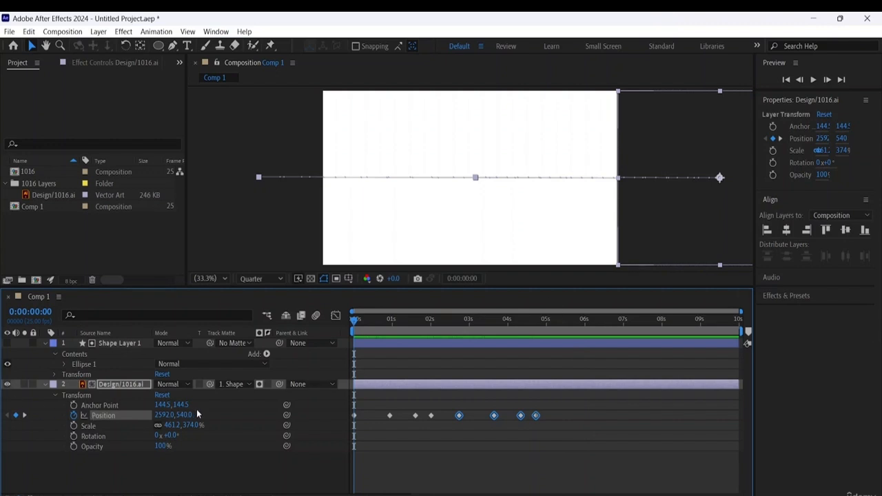
- Deselect the layer, collapse the Transform properties of Design/1016.ai and briefly inspect the contents of Ellipse 1
{"action": "left_click", "coordinate": [338, 96]}
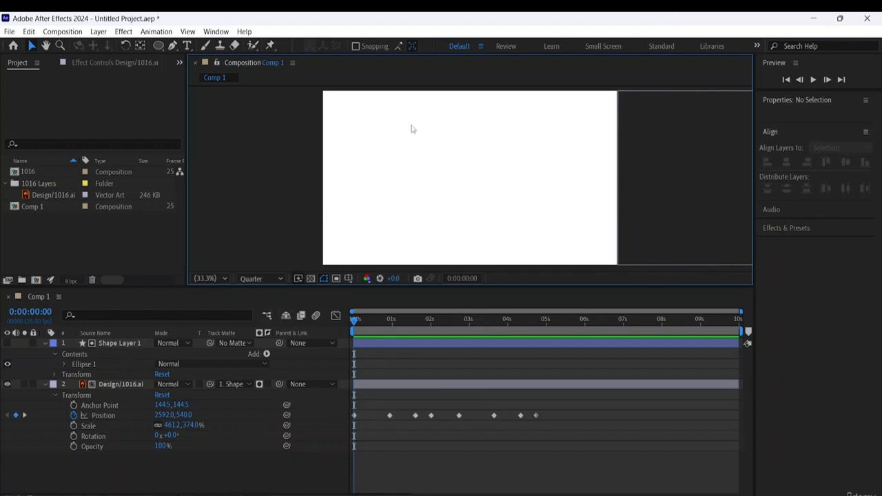
{"action": "left_click", "coordinate": [56, 394]}
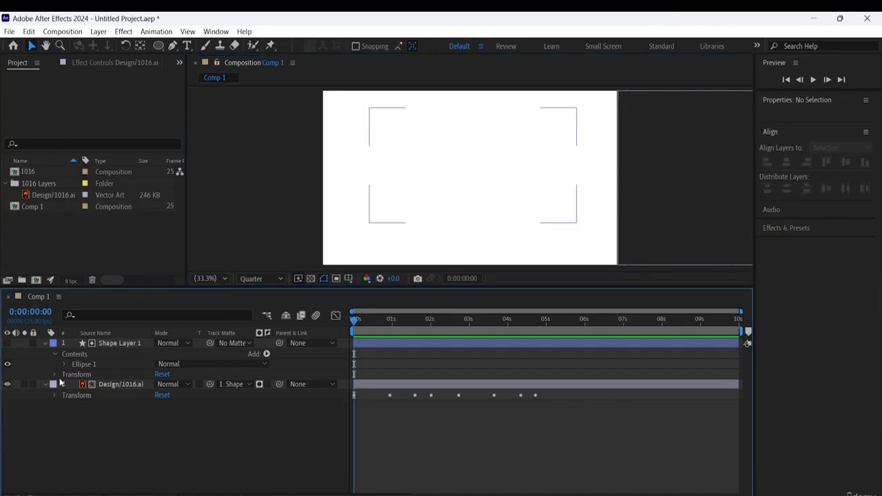
{"action": "left_click", "coordinate": [64, 364]}
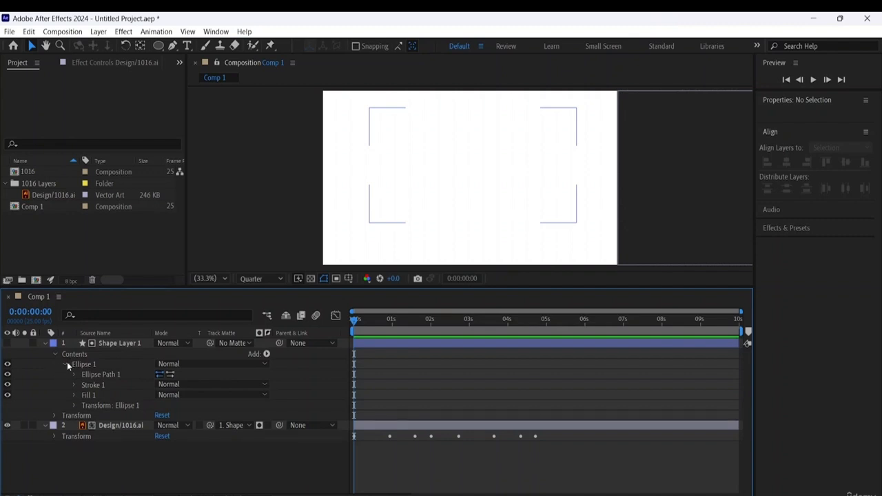
{"action": "left_click", "coordinate": [66, 363]}
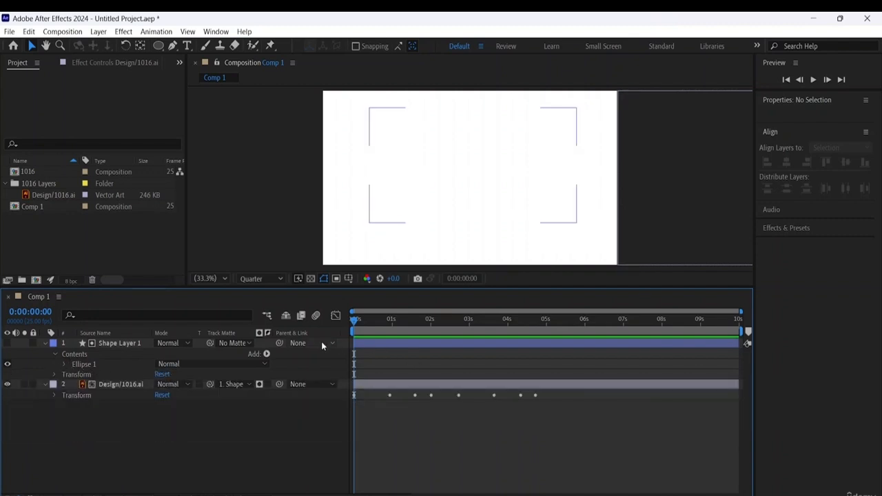
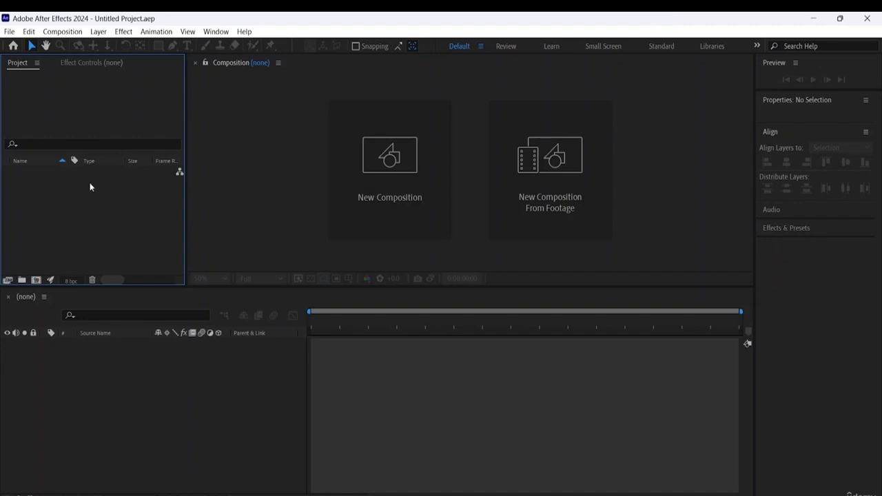
- Create a 1920x1080, 25 fps composition named Comp 1 with a white FFFFFF background and fit it in the viewer
{"action": "left_click", "coordinate": [37, 281]}
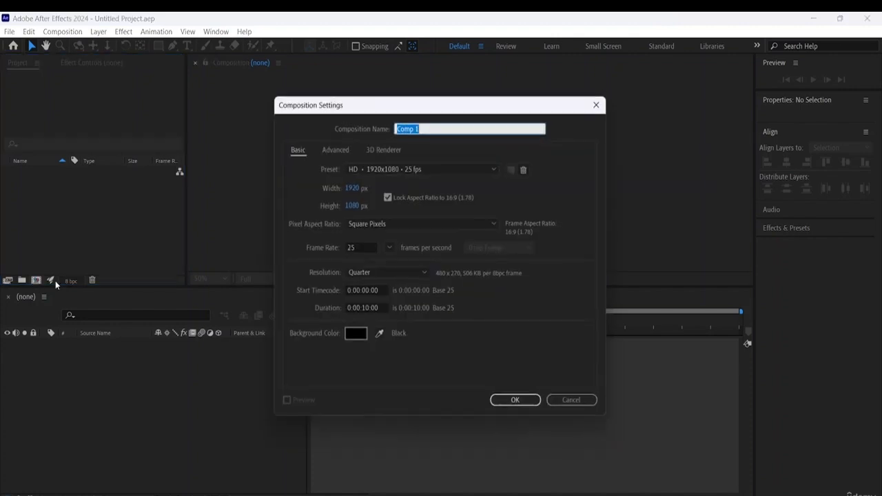
{"action": "left_click", "coordinate": [427, 127]}
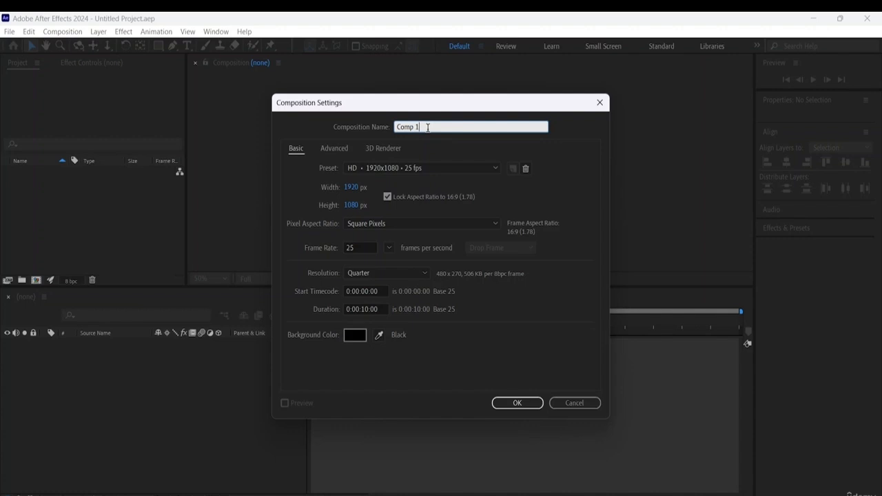
{"action": "key", "text": "BackSpace"}
{"action": "type", "text": "1"}
{"action": "left_click", "coordinate": [351, 335]}
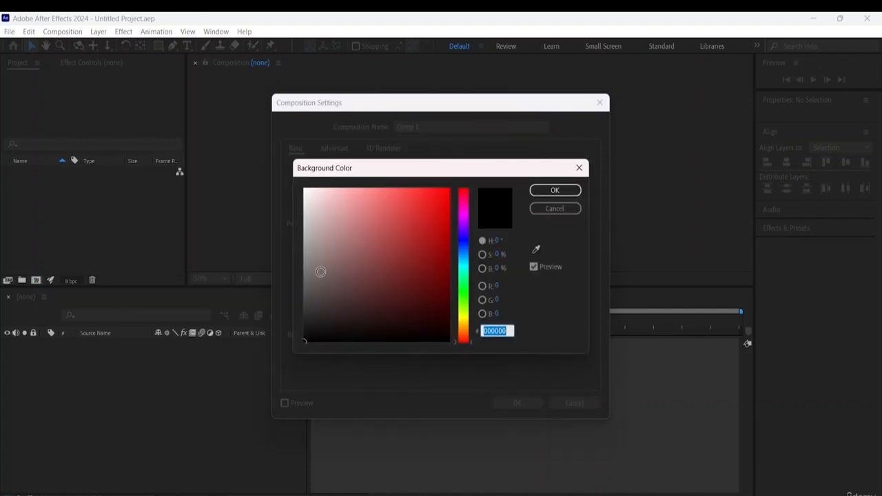
{"action": "type", "text": "FFFFFF"}
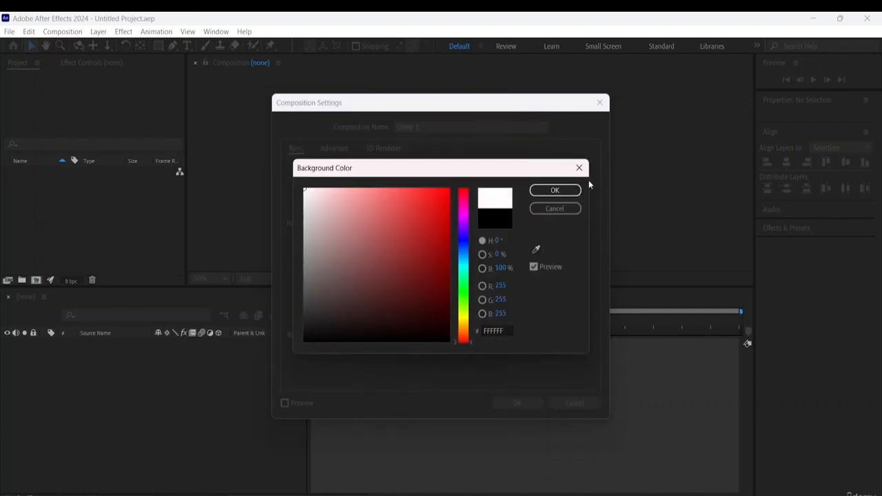
{"action": "left_click", "coordinate": [556, 191]}
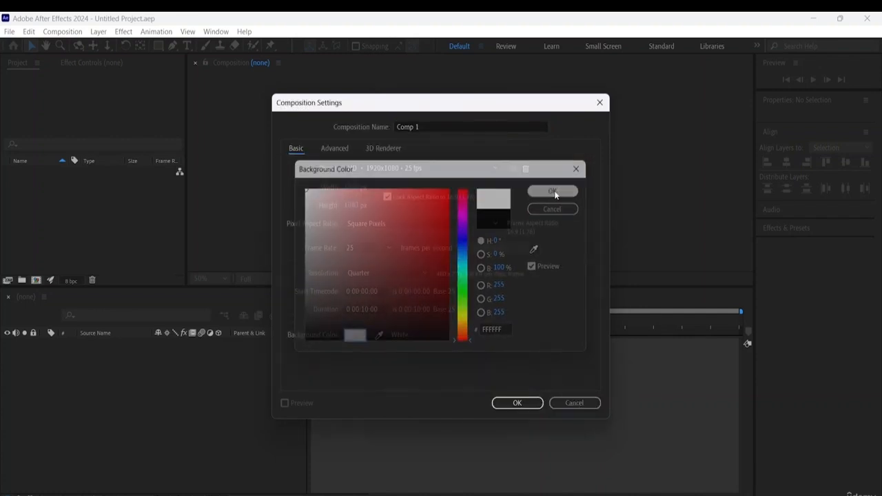
{"action": "left_click", "coordinate": [516, 403]}
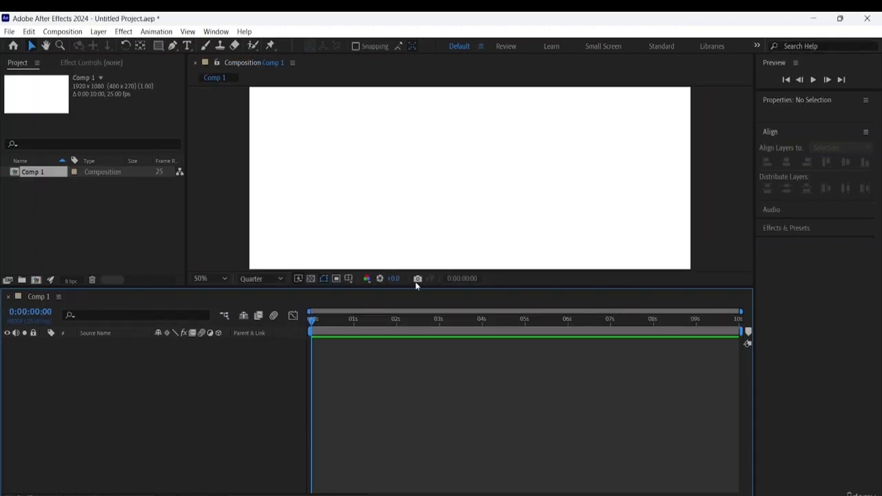
{"action": "left_click", "coordinate": [210, 280]}
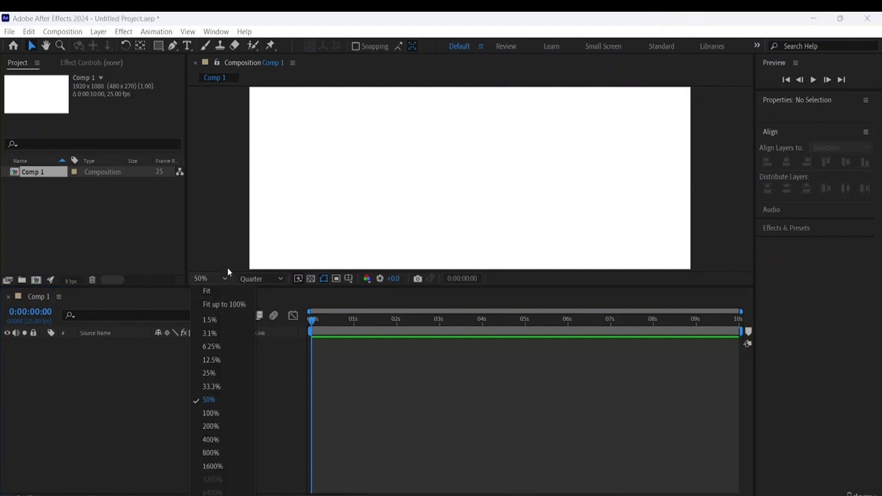
{"action": "left_click", "coordinate": [218, 291]}
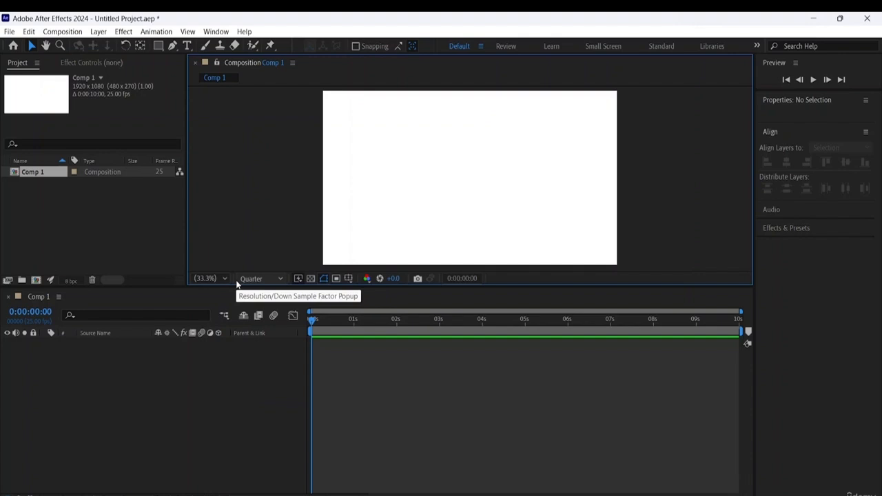
- Import the Illustrator file 1016.ai from the abstract-colorful-logotype folder as a Composition with Layer Size footage dimensions
{"action": "left_click", "coordinate": [100, 197]}
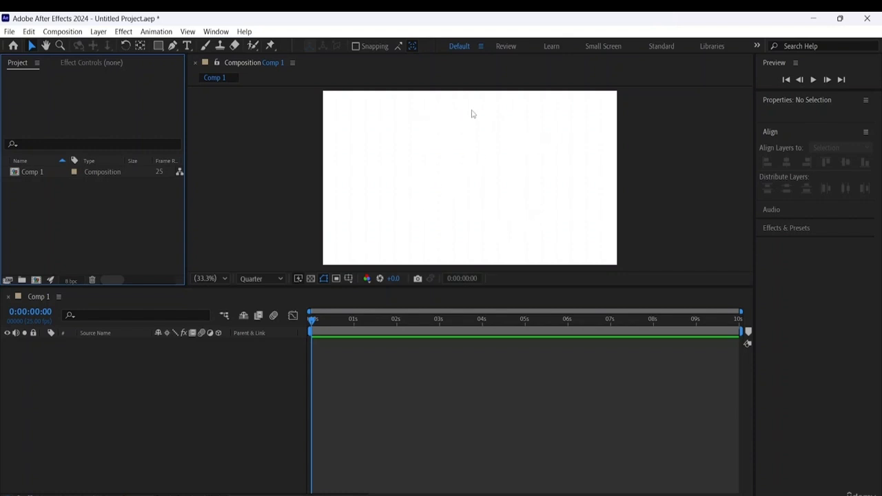
{"action": "right_click", "coordinate": [64, 198]}
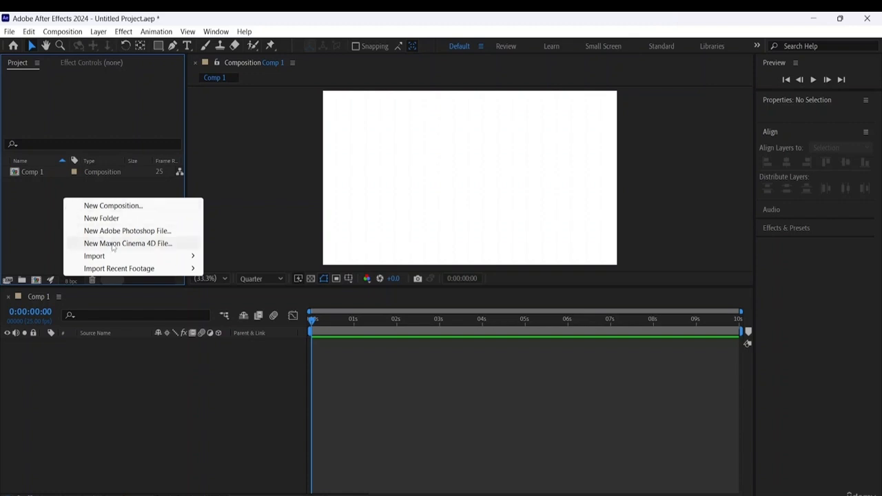
{"action": "mouse_move", "coordinate": [115, 256]}
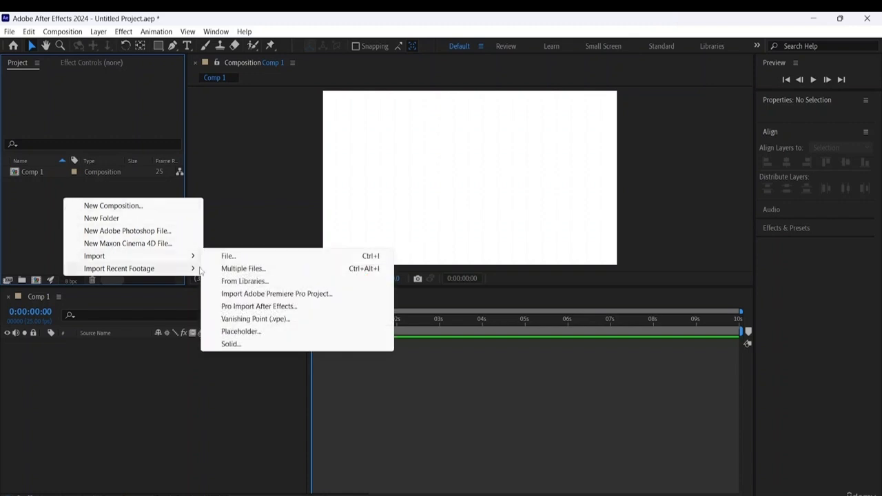
{"action": "left_click", "coordinate": [288, 256]}
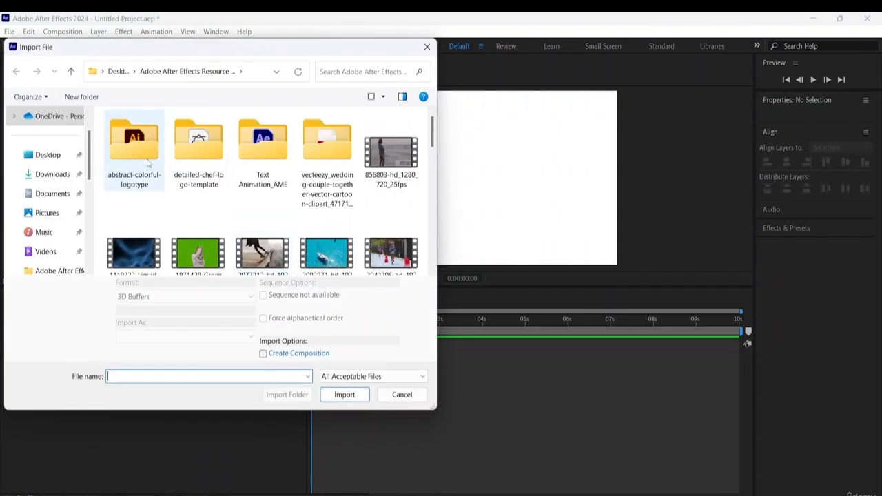
{"action": "left_click", "coordinate": [147, 181]}
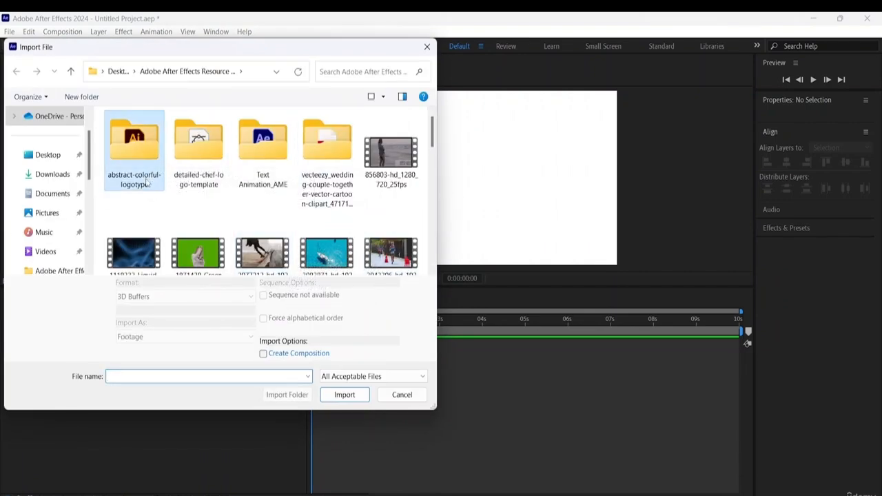
{"action": "double_click", "coordinate": [147, 182]}
{"action": "left_click", "coordinate": [141, 165]}
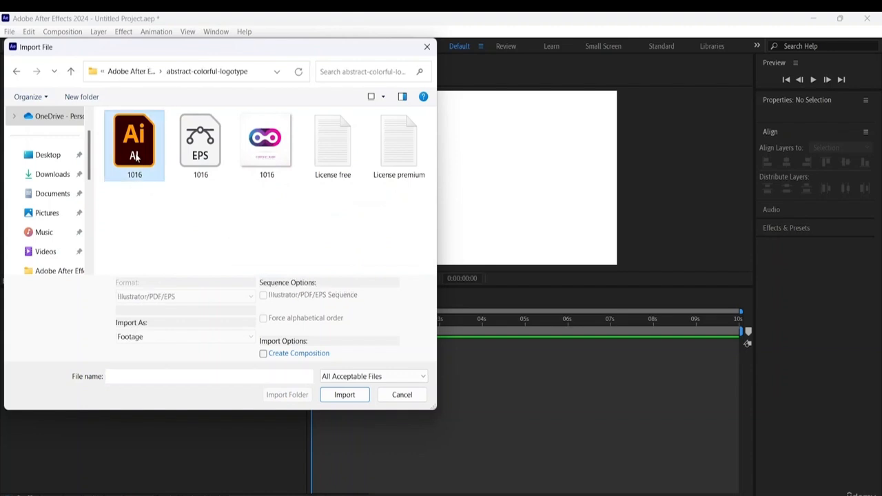
{"action": "left_click", "coordinate": [345, 396]}
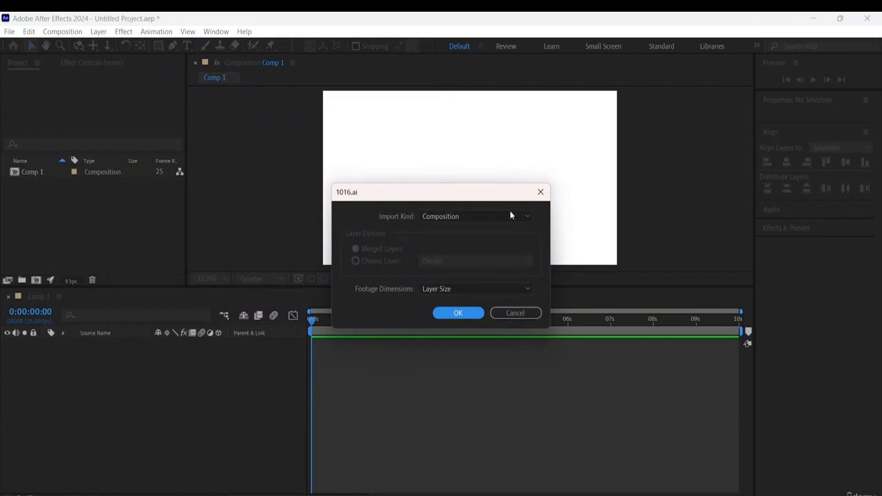
{"action": "left_click", "coordinate": [477, 217]}
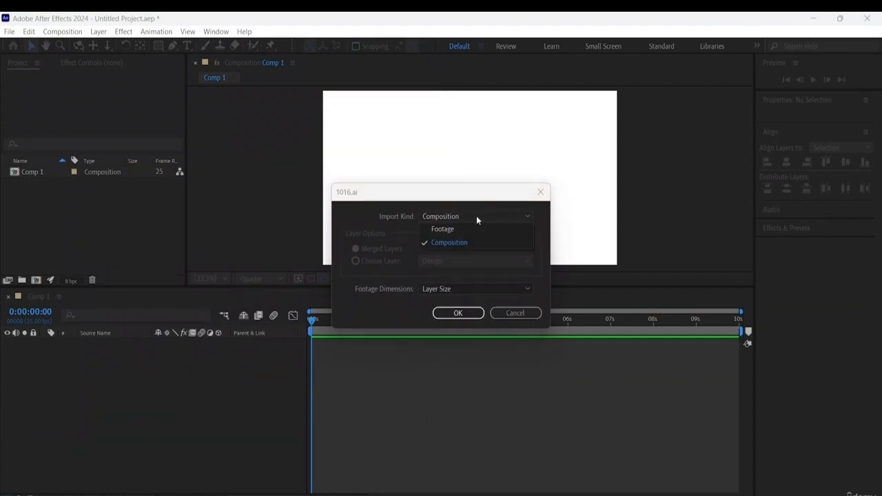
{"action": "left_click", "coordinate": [442, 245]}
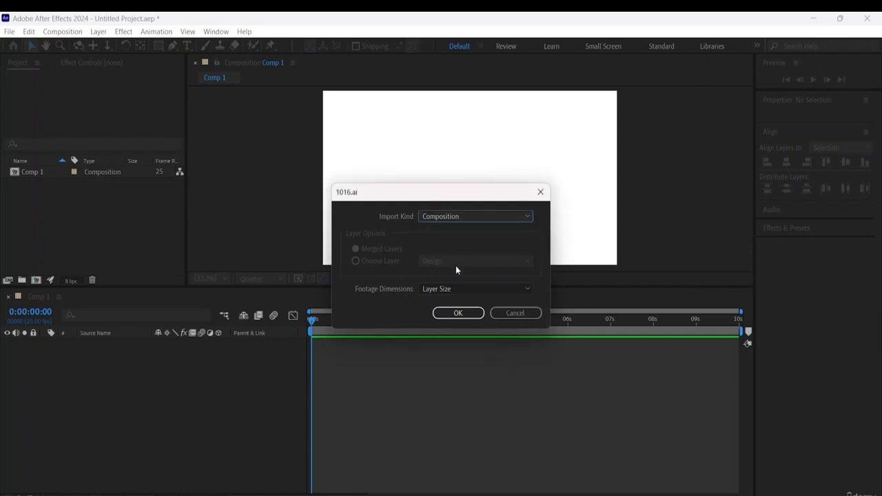
{"action": "left_click", "coordinate": [463, 314]}
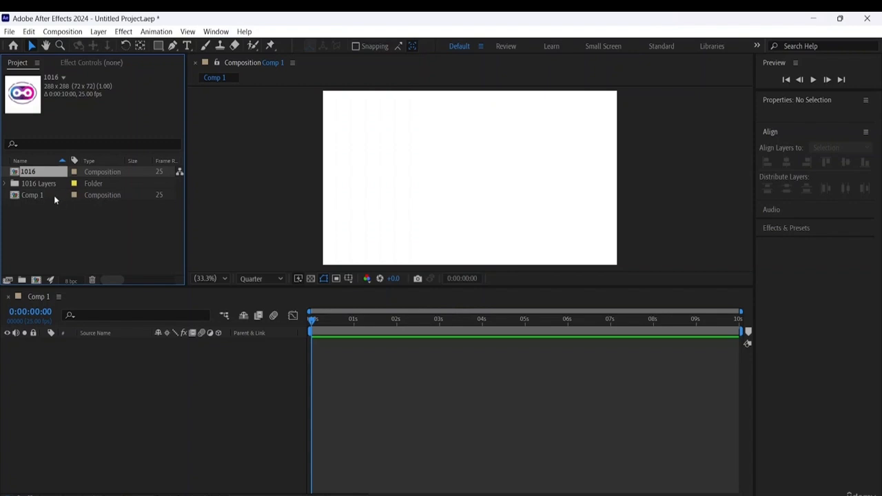
- Expand the 1016 Layers folder and add Design/1016.ai to the Comp 1 timeline
{"action": "left_click", "coordinate": [9, 184]}
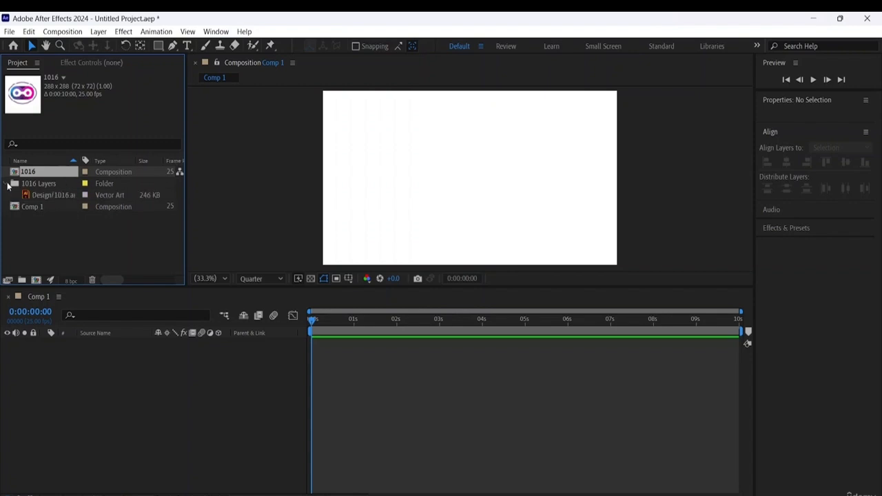
{"action": "left_click", "coordinate": [45, 208]}
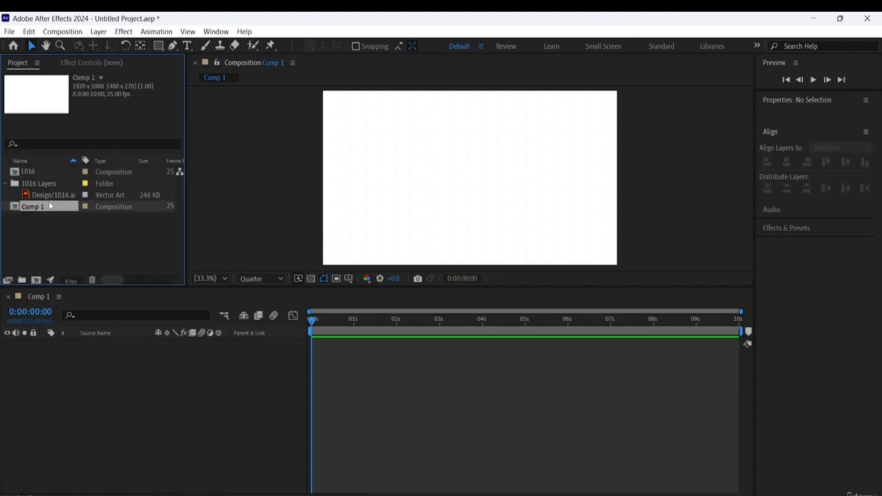
{"action": "left_click_drag", "start_coordinate": [53, 198], "coordinate": [70, 386]}
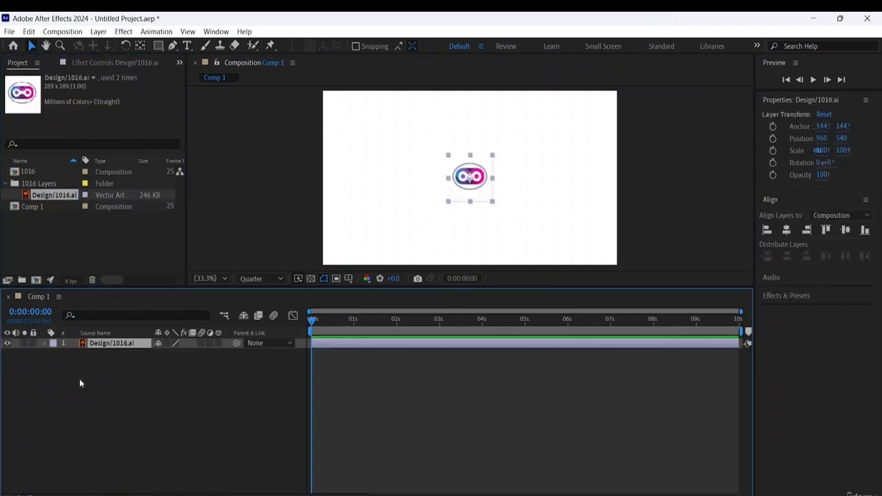
- Scale the Design/1016.ai logo layer up proportionally to about 280%
{"action": "left_click", "coordinate": [493, 205]}
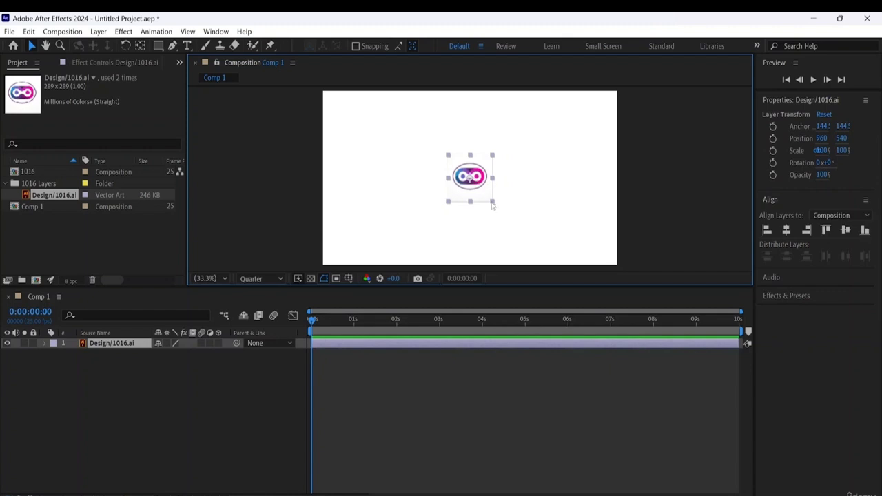
{"action": "left_click", "coordinate": [492, 203]}
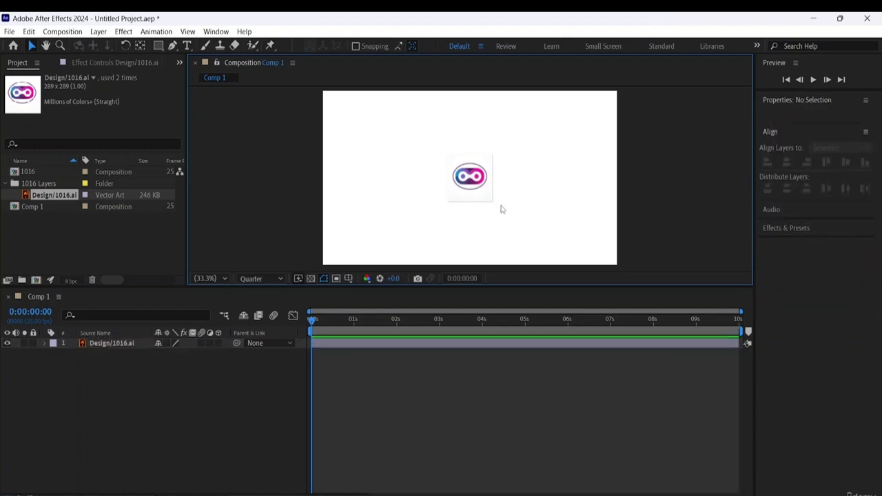
{"action": "left_click", "coordinate": [473, 174]}
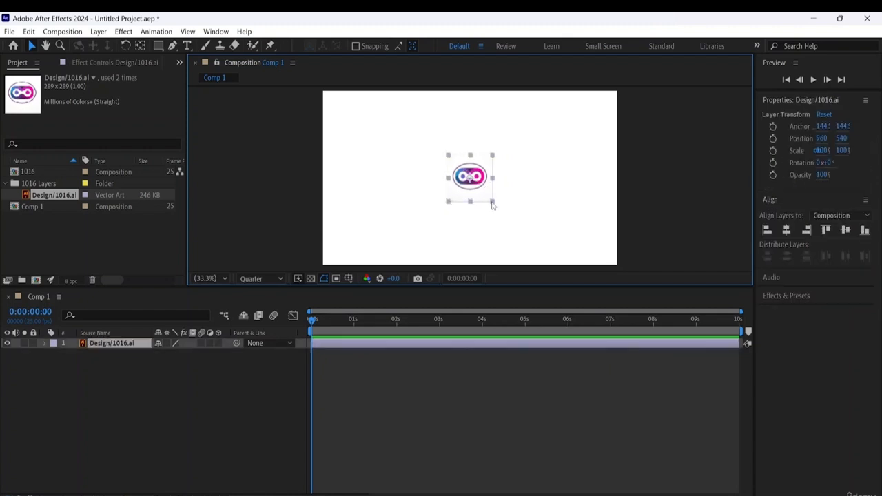
{"action": "left_click_drag", "start_coordinate": [492, 204], "coordinate": [533, 222]}
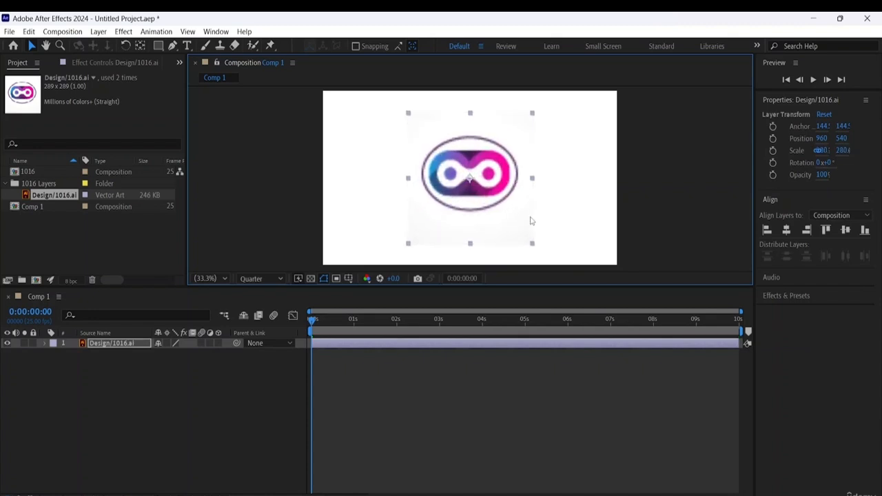
{"action": "left_click", "coordinate": [553, 211]}
{"action": "left_click", "coordinate": [495, 177]}
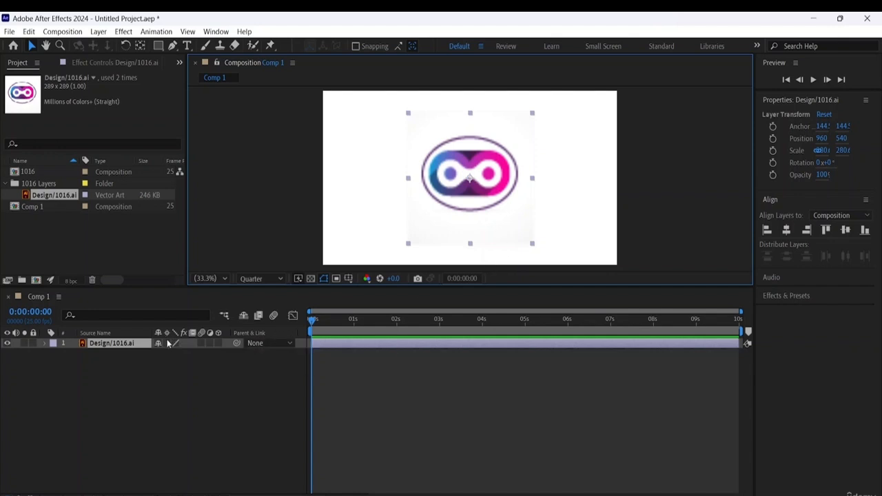
- Turn on continuous rasterization for the logo layer and enlarge it to about 372% to fill the composition's height
{"action": "left_click", "coordinate": [167, 343]}
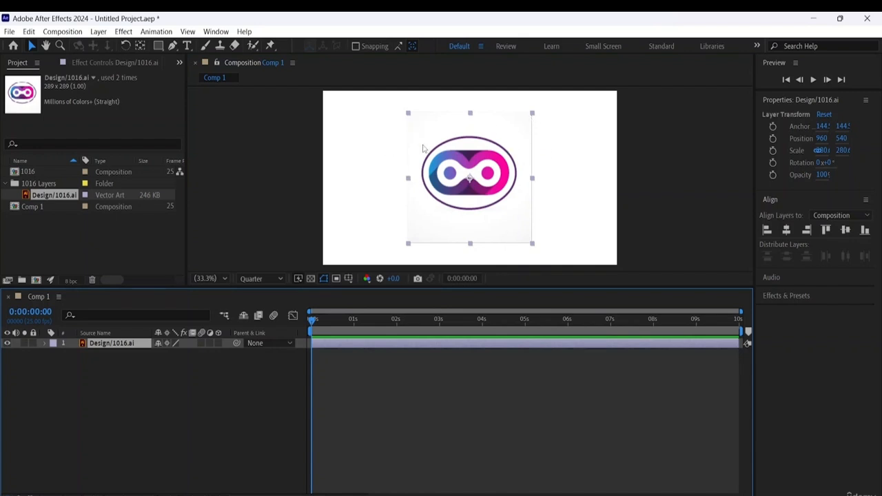
{"action": "left_click", "coordinate": [534, 246]}
{"action": "left_click", "coordinate": [508, 230]}
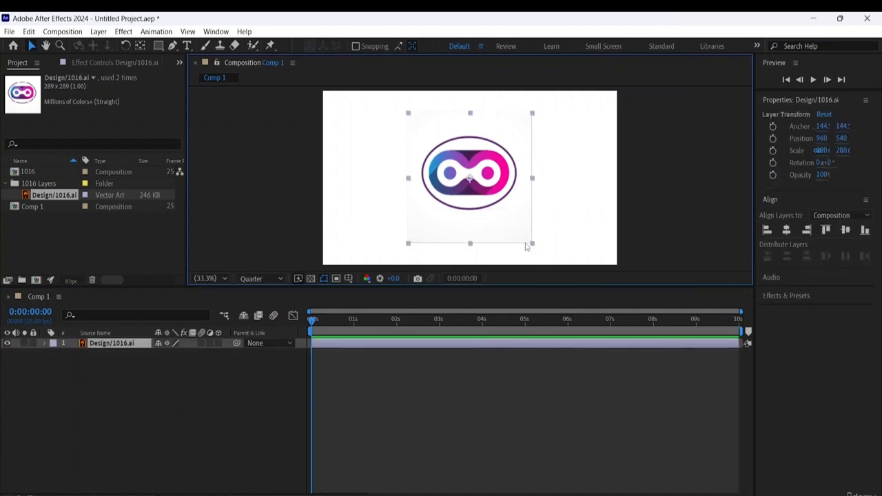
{"action": "left_click_drag", "start_coordinate": [533, 245], "coordinate": [554, 258]}
{"action": "left_click", "coordinate": [611, 211]}
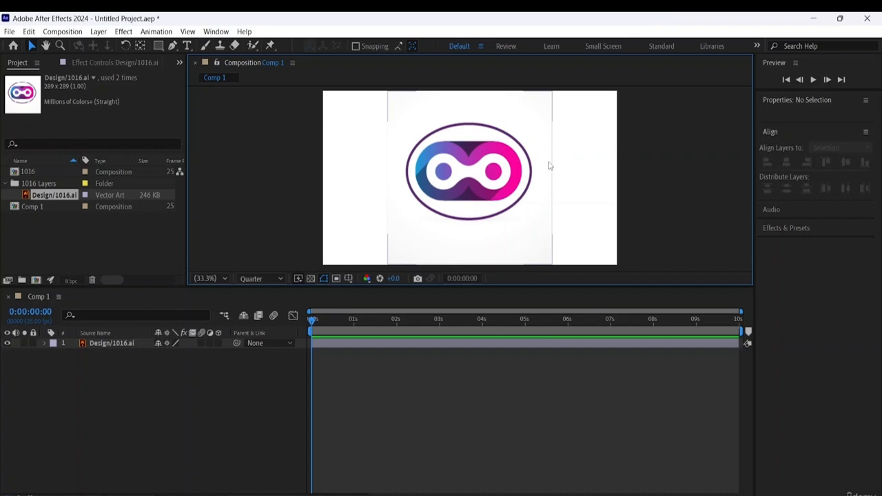
{"action": "left_click", "coordinate": [93, 345]}
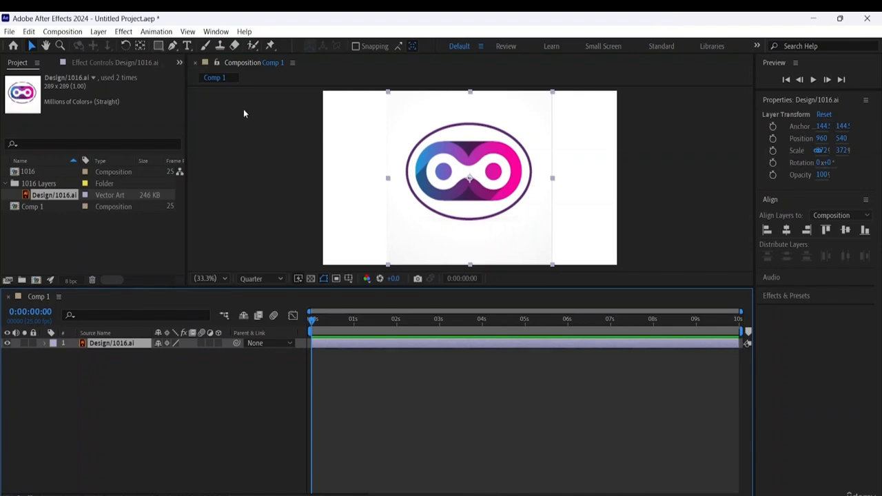
{"action": "left_click", "coordinate": [256, 165]}
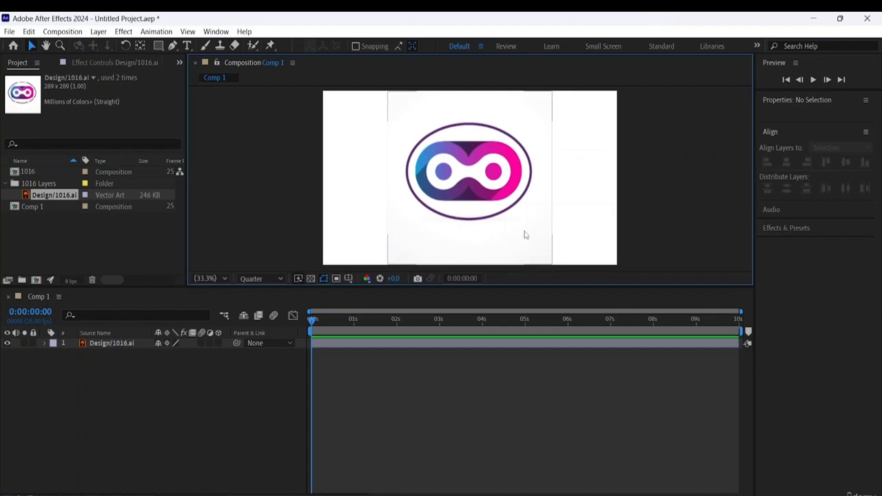
{"action": "left_click", "coordinate": [98, 416]}
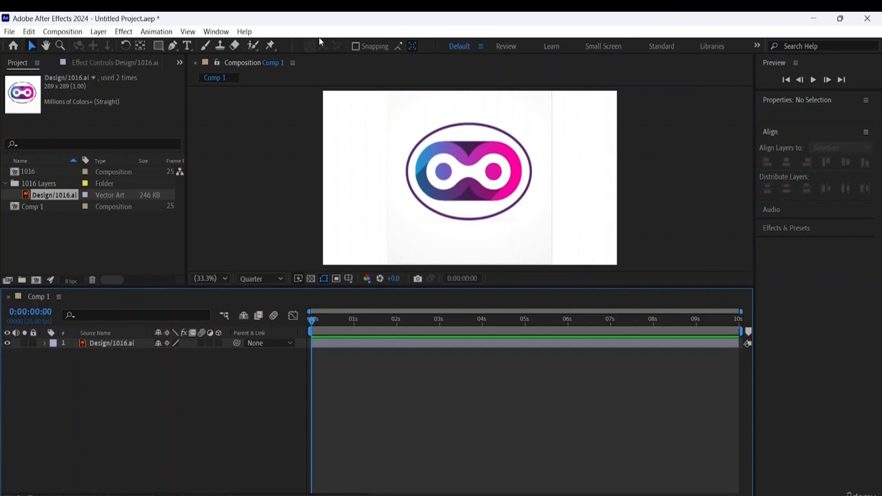
- Draw a circle about 930 px across on a new shape layer with the Ellipse Tool, overlapping the logo's left part
{"action": "left_click", "coordinate": [159, 48]}
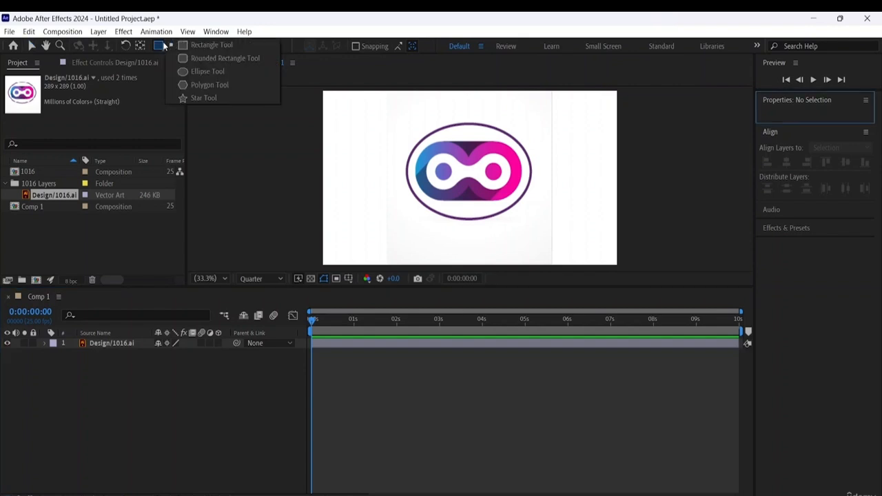
{"action": "left_click", "coordinate": [193, 71]}
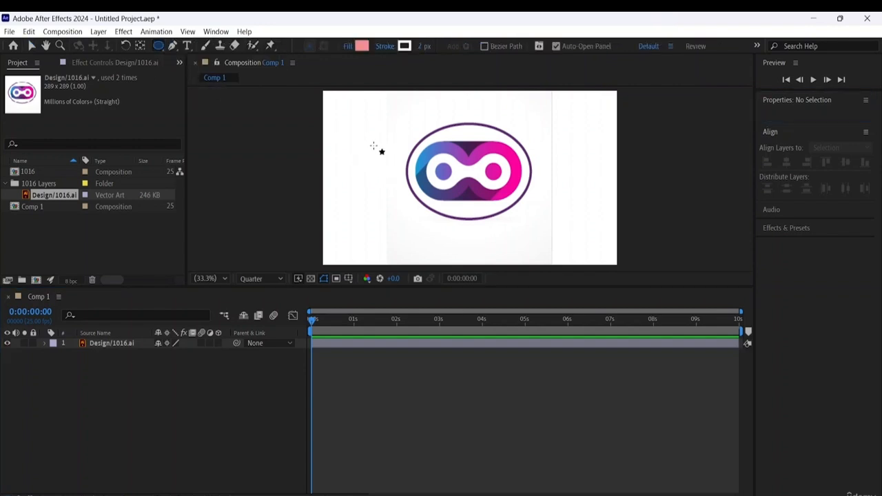
{"action": "left_click_drag", "start_coordinate": [356, 119], "coordinate": [506, 269]}
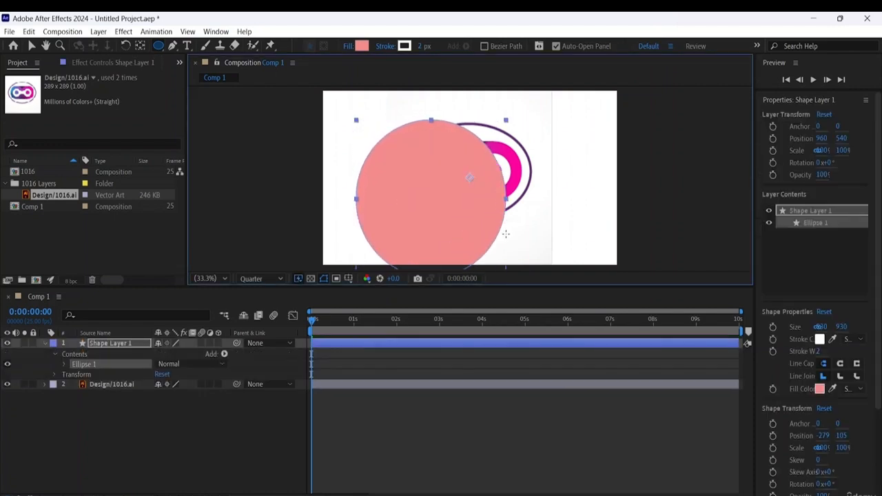
- Resize the circle to about 873 px across and move it over the middle of the logo
{"action": "left_click_drag", "start_coordinate": [505, 233], "coordinate": [491, 217]}
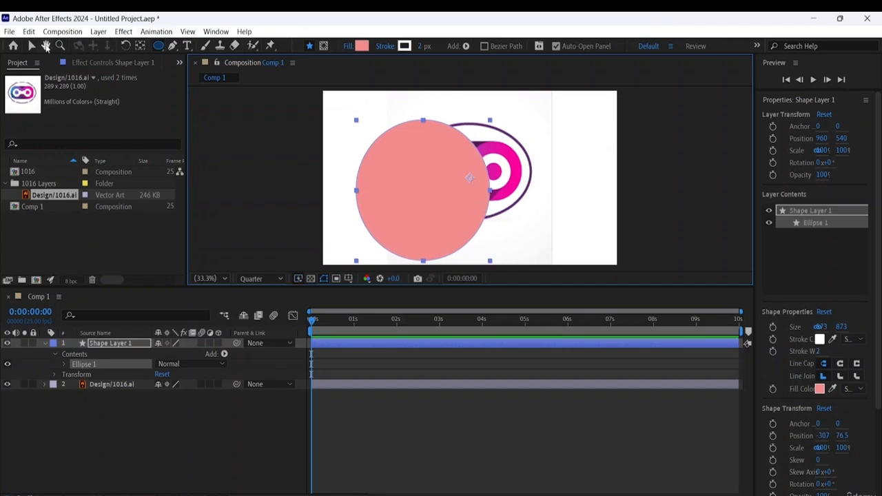
{"action": "left_click", "coordinate": [32, 46]}
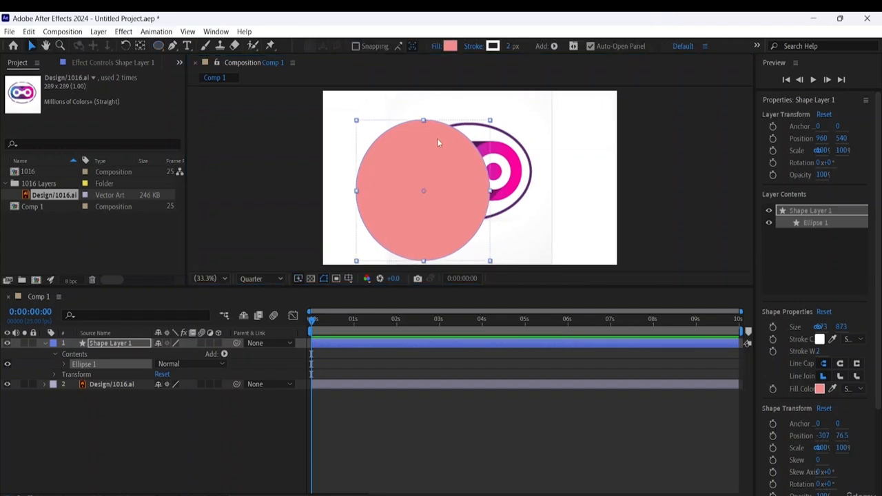
{"action": "left_click_drag", "start_coordinate": [437, 138], "coordinate": [485, 121]}
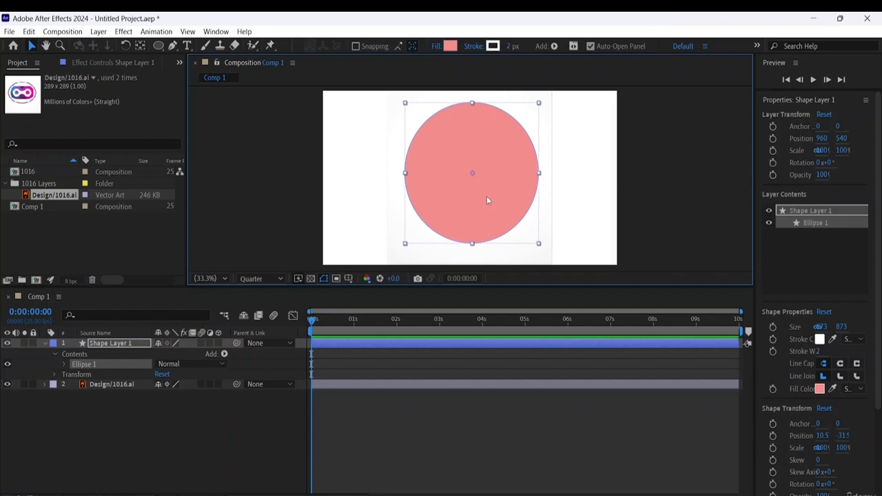
{"action": "right_click", "coordinate": [110, 347]}
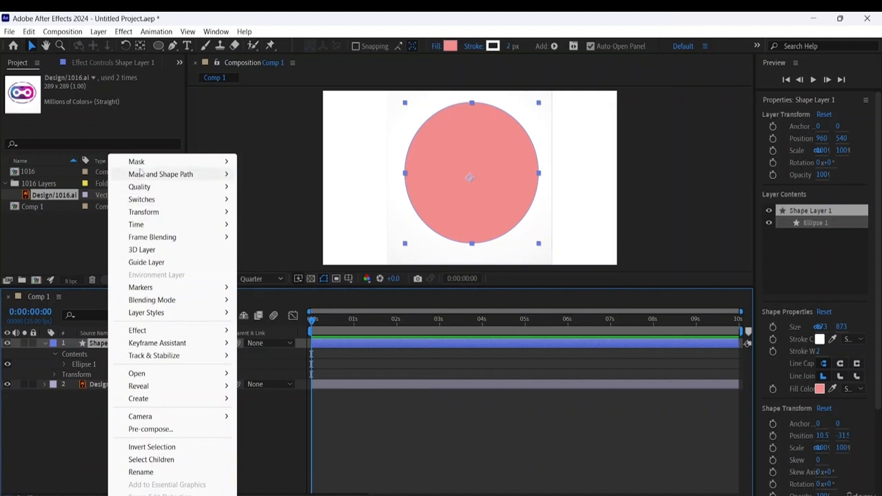
{"action": "mouse_move", "coordinate": [149, 162]}
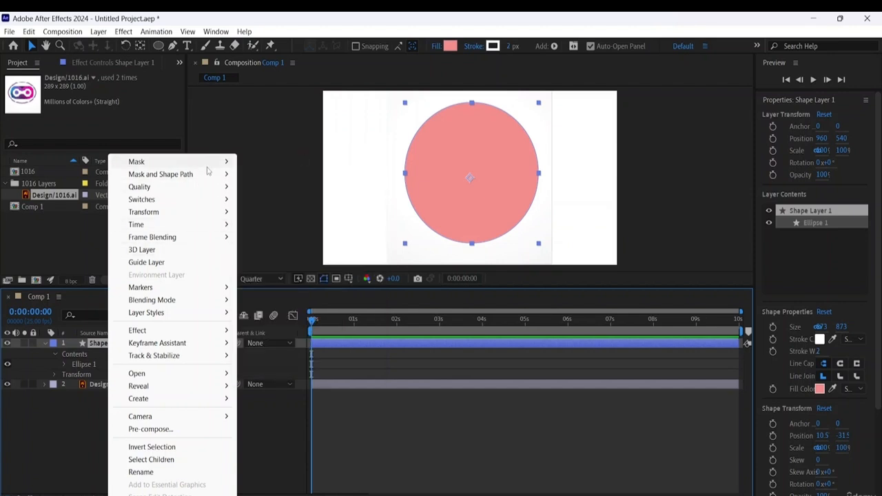
{"action": "mouse_move", "coordinate": [212, 166]}
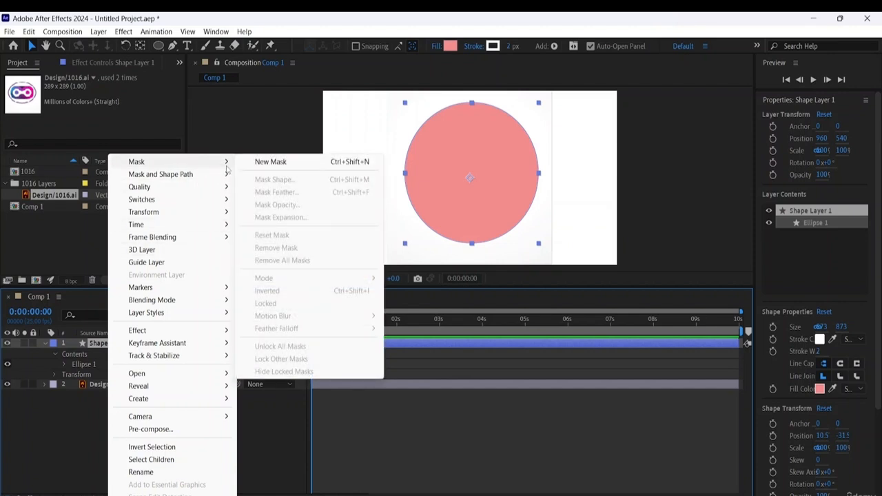
{"action": "left_click", "coordinate": [84, 443]}
{"action": "left_click", "coordinate": [126, 344]}
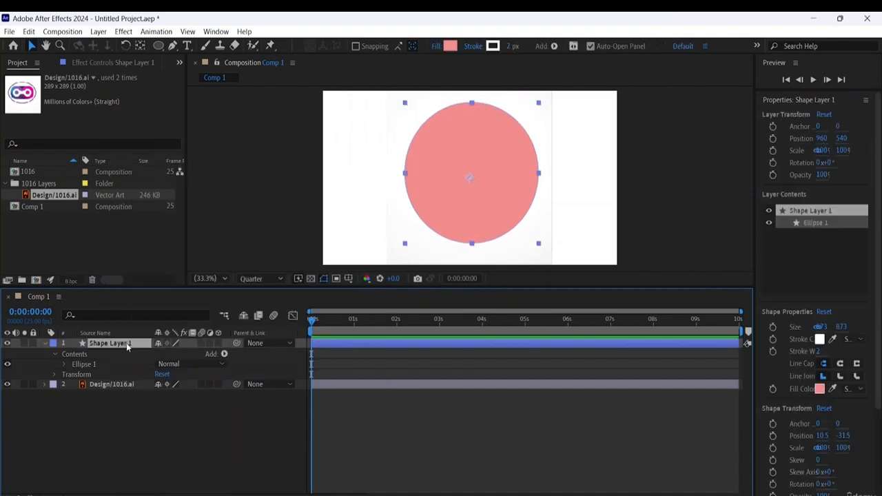
{"action": "left_click", "coordinate": [289, 343]}
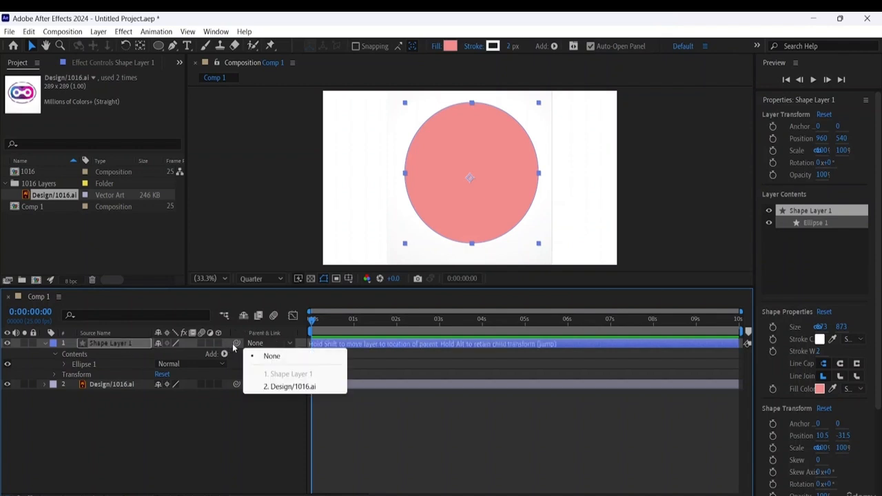
{"action": "left_click", "coordinate": [55, 354]}
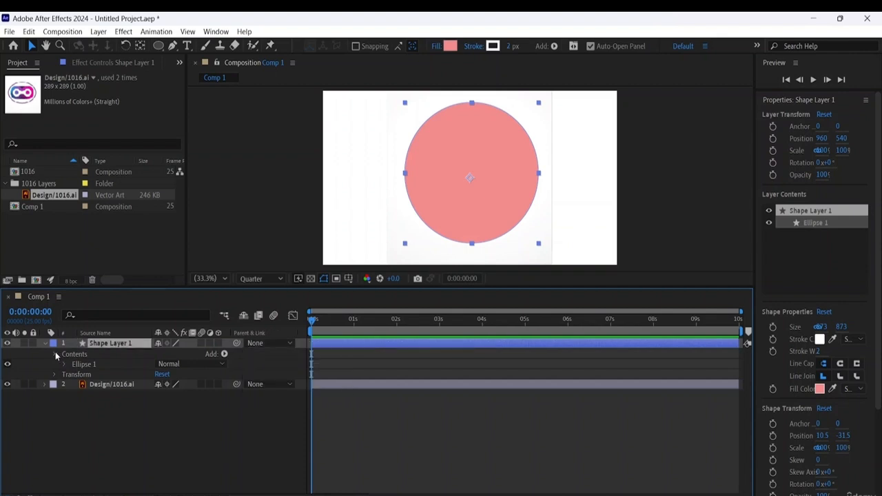
{"action": "left_click", "coordinate": [55, 354]}
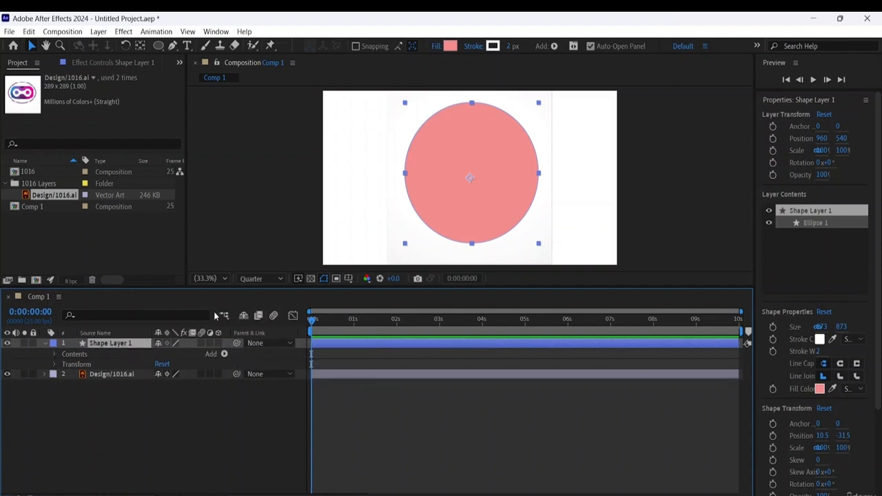
{"action": "left_click", "coordinate": [259, 315]}
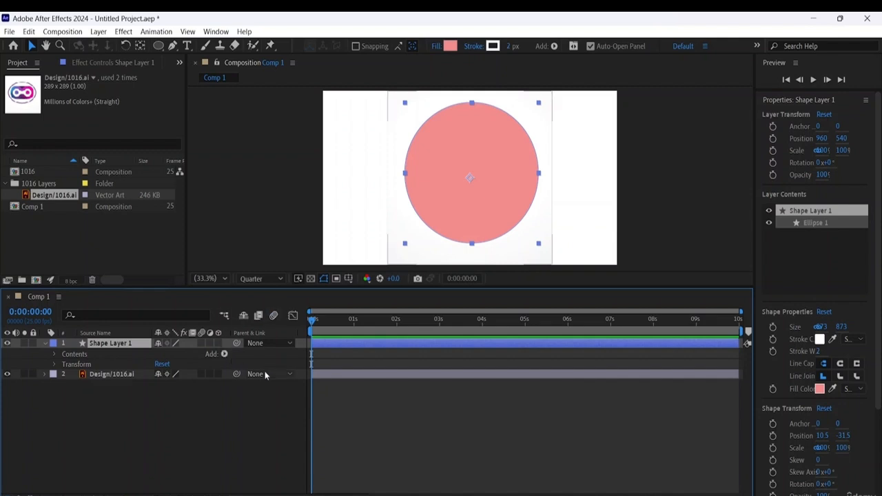
- Parent Shape Layer 1 to the Design/1016.ai layer, and set its parent back to None
{"action": "left_click", "coordinate": [285, 345]}
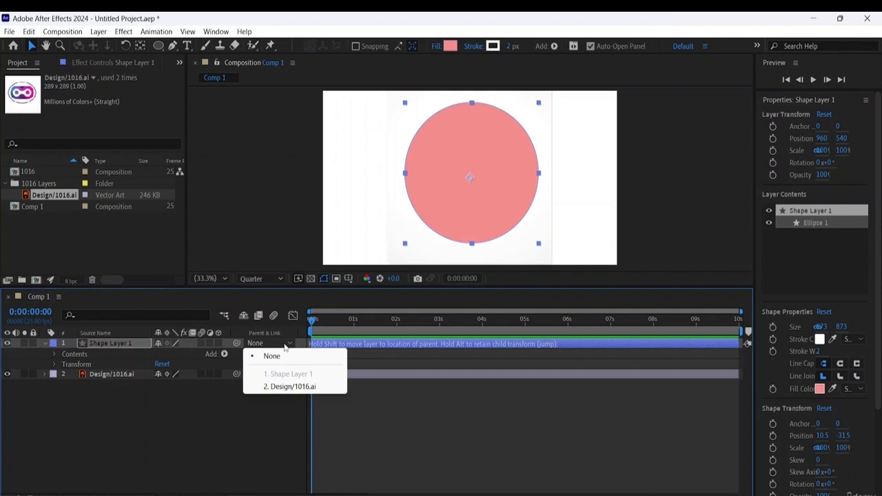
{"action": "left_click", "coordinate": [286, 394]}
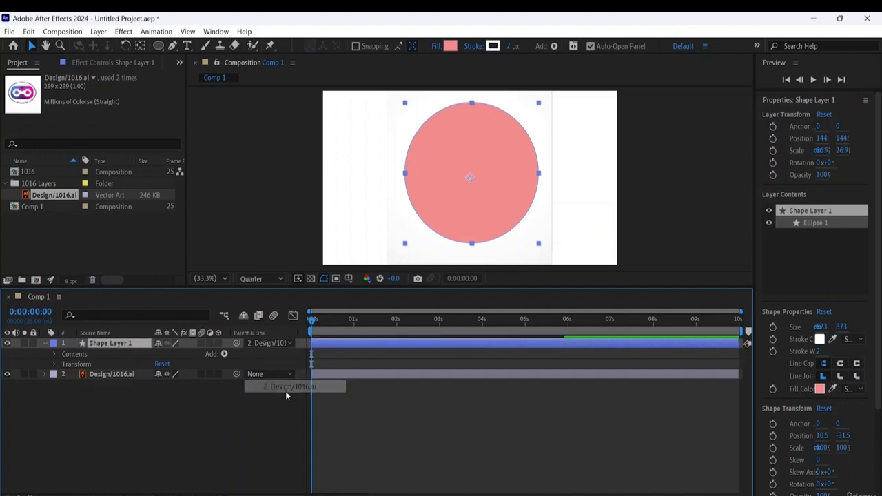
{"action": "left_click", "coordinate": [285, 345]}
{"action": "left_click", "coordinate": [284, 357]}
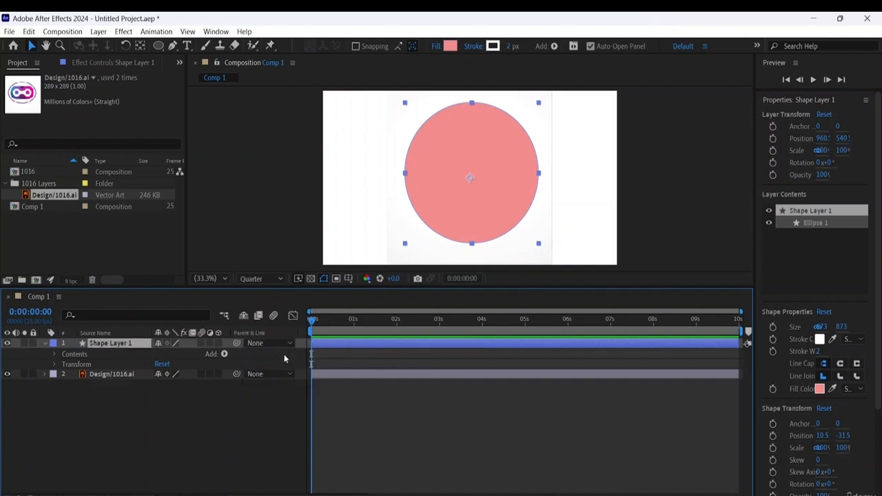
{"action": "left_click", "coordinate": [250, 400]}
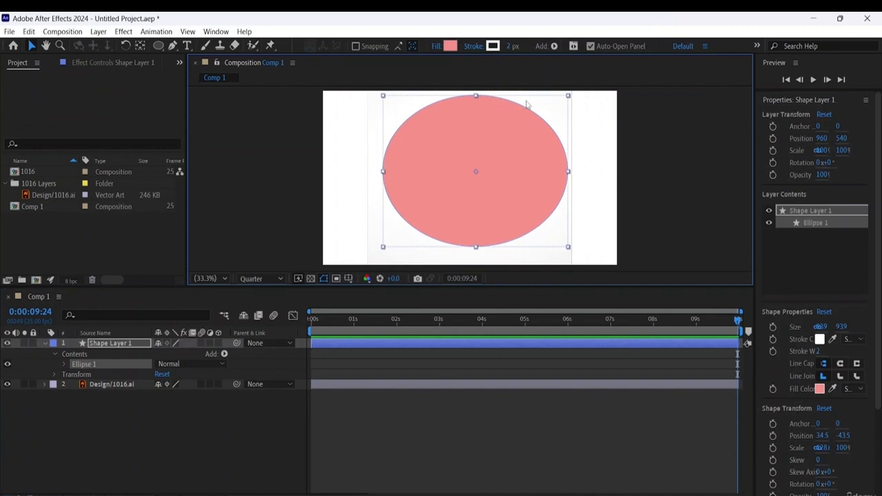
- Remove the ellipse from the composition and delete Shape Layer 1
{"action": "mouse_move", "coordinate": [525, 144]}
{"action": "left_mouse_down"}
{"action": "mouse_move", "coordinate": [502, 170]}
{"action": "mouse_move", "coordinate": [508, 146]}
{"action": "left_mouse_up"}
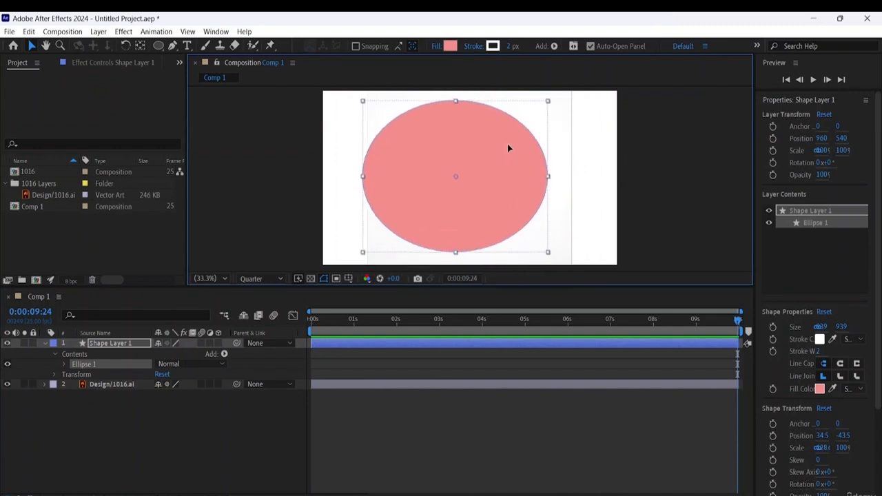
{"action": "left_click", "coordinate": [566, 167]}
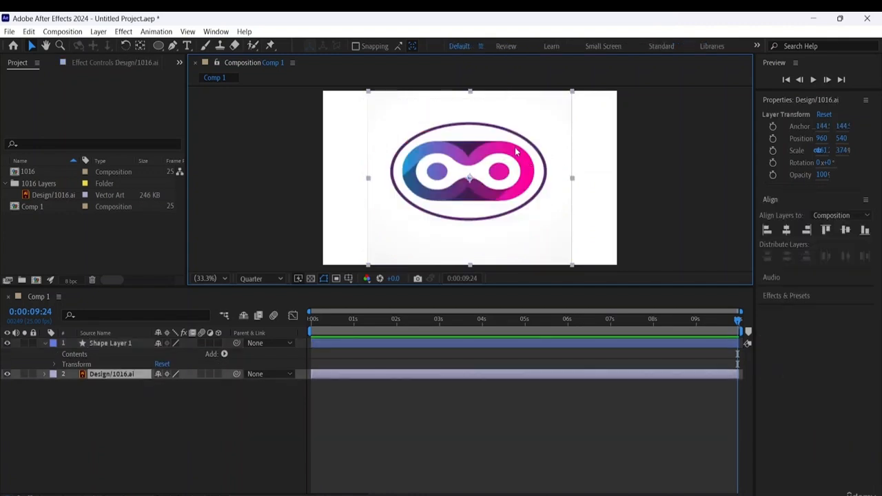
{"action": "left_click", "coordinate": [115, 342]}
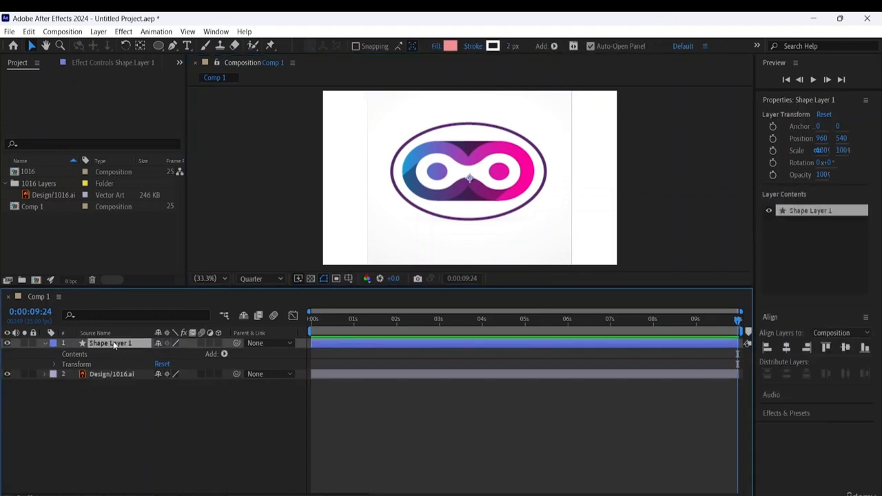
{"action": "key", "text": "Delete"}
- Reveal the Design/1016.ai layer's transform properties and set a Position keyframe at 0:00:00:00
{"action": "left_click", "coordinate": [113, 342]}
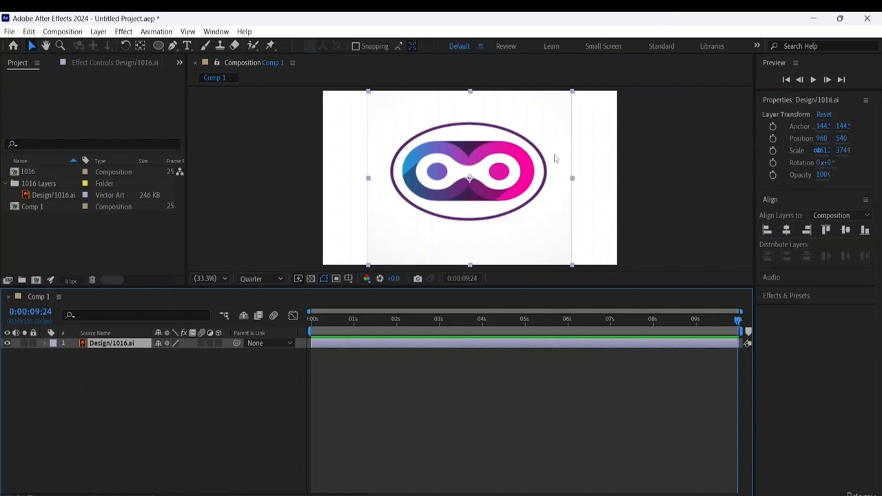
{"action": "left_click", "coordinate": [44, 343]}
{"action": "left_click", "coordinate": [55, 355]}
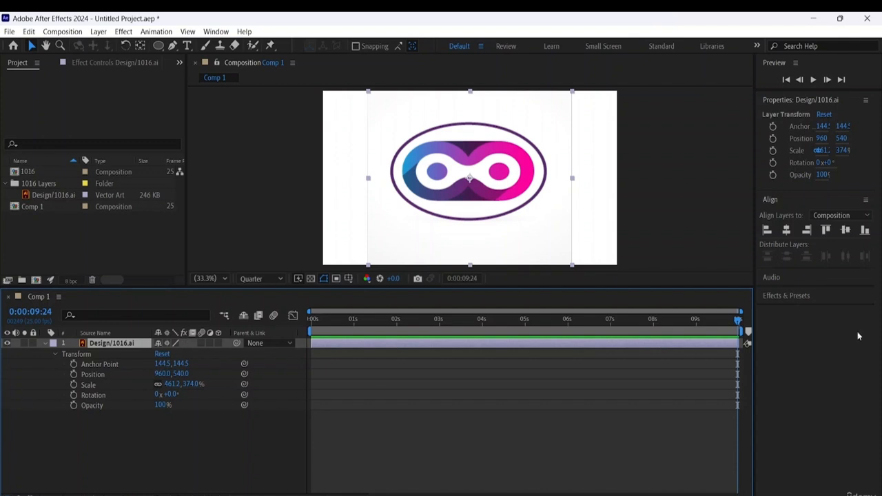
{"action": "left_click_drag", "start_coordinate": [738, 320], "coordinate": [312, 318]}
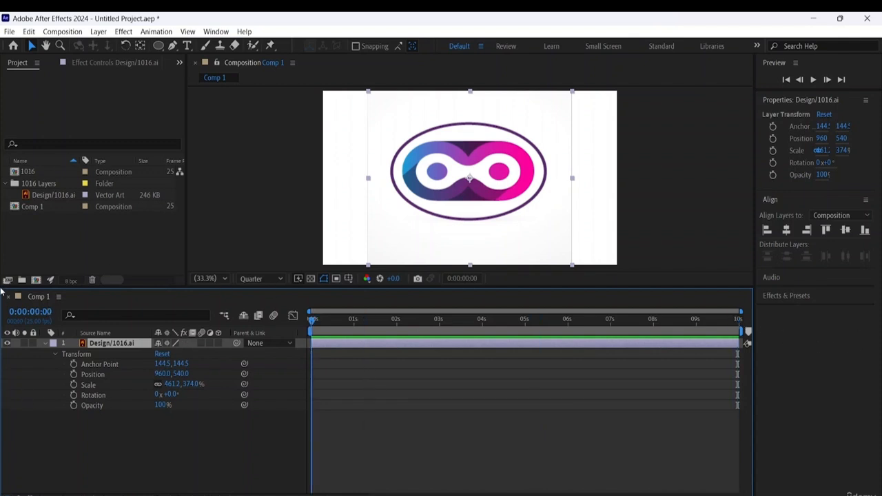
{"action": "left_click", "coordinate": [74, 374]}
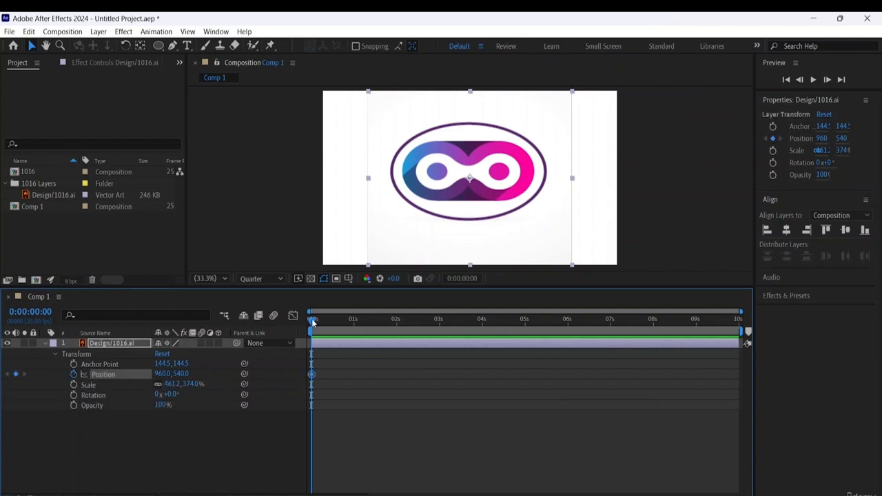
{"action": "key", "text": "Page_Down"}
{"action": "left_click_drag", "start_coordinate": [319, 319], "coordinate": [346, 323]}
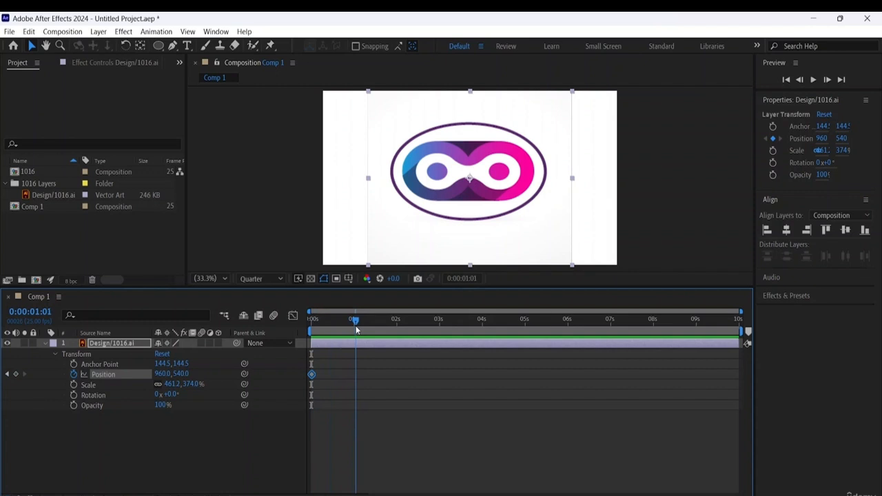
{"action": "left_click_drag", "start_coordinate": [356, 329], "coordinate": [353, 328]}
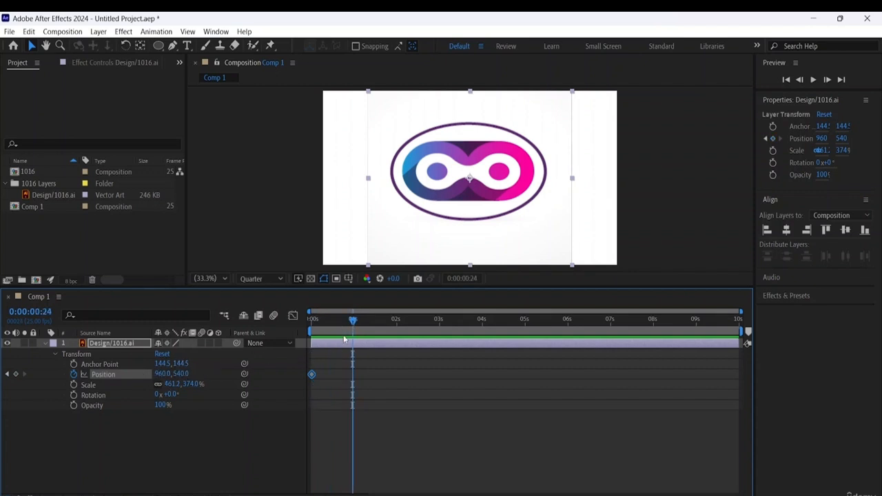
- At 0:00:00:00, move the logo horizontally out of the composition past its right edge, to a Position of about 2592, 540
{"action": "key", "text": "Home"}
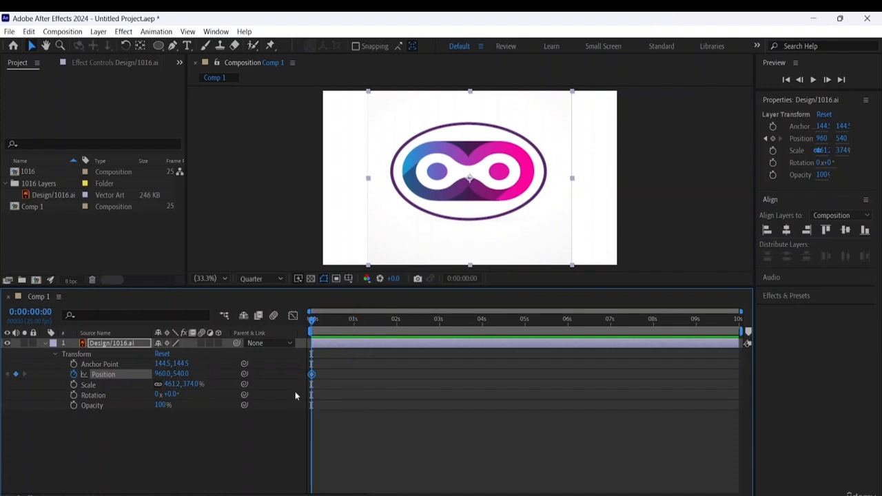
{"action": "left_click", "coordinate": [486, 187]}
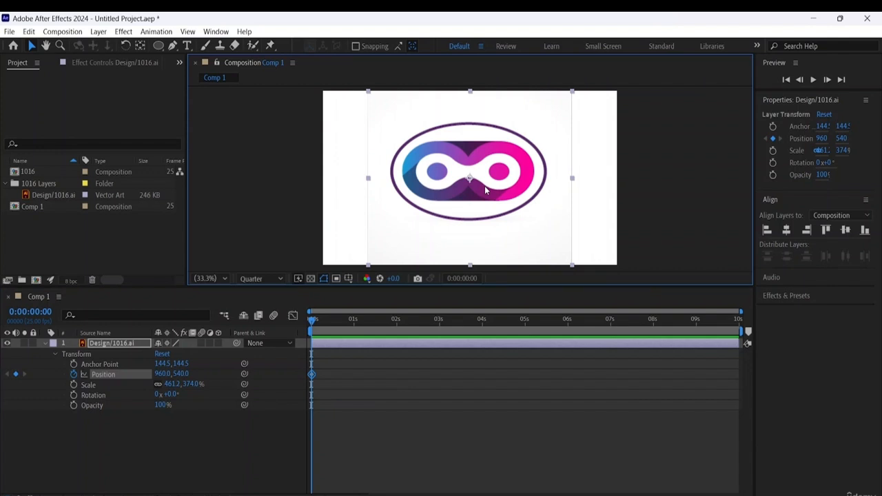
{"action": "left_click_drag", "start_coordinate": [484, 185], "coordinate": [736, 195]}
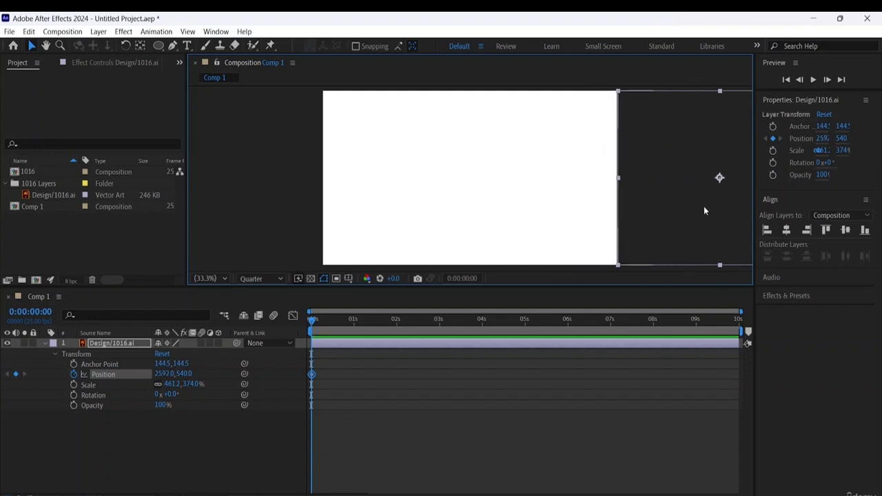
- At 0:00:00:23, move the logo back into the composition to a Position of about 993, 492
{"action": "left_click_drag", "start_coordinate": [312, 320], "coordinate": [350, 328]}
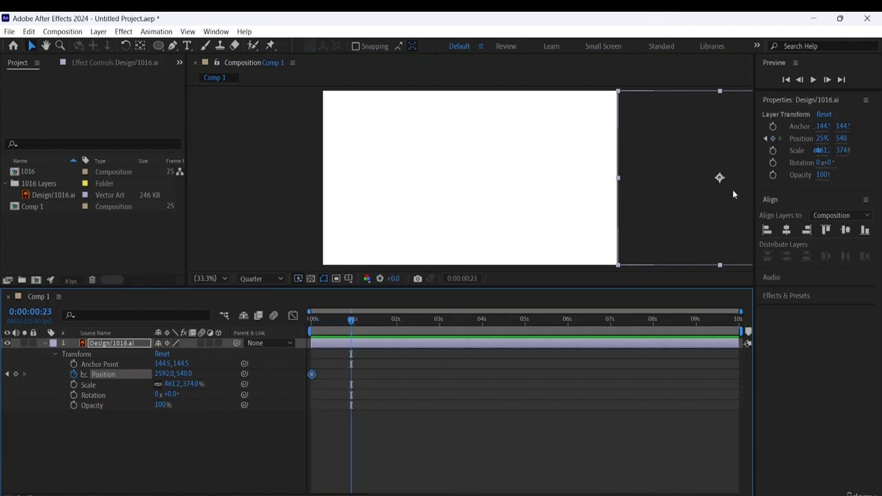
{"action": "left_click", "coordinate": [650, 246]}
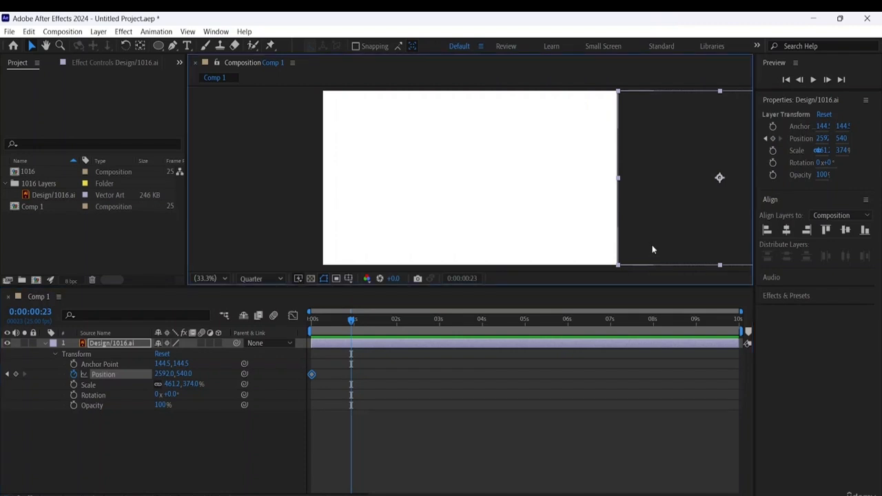
{"action": "left_click_drag", "start_coordinate": [652, 250], "coordinate": [409, 229]}
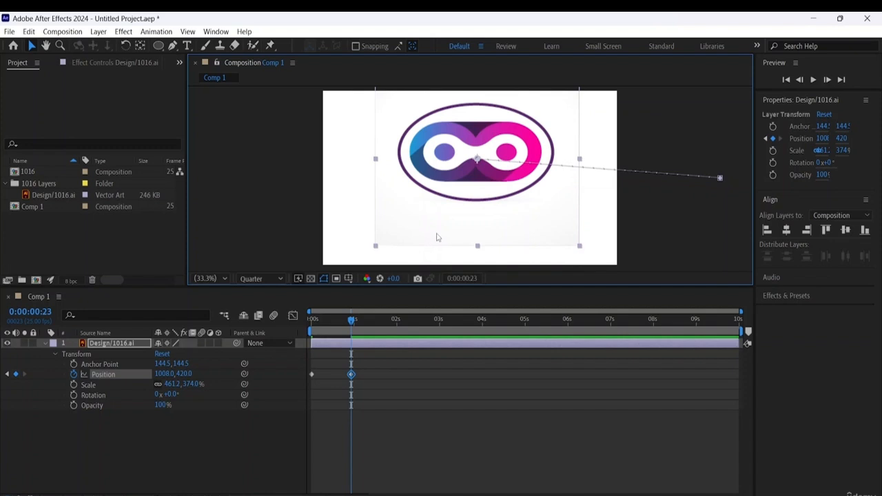
{"action": "key", "text": "ctrl+z"}
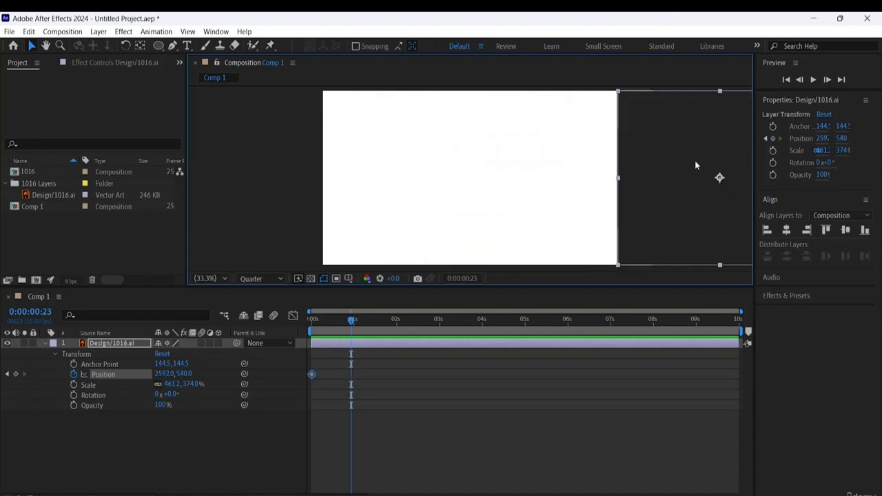
{"action": "left_click_drag", "start_coordinate": [661, 252], "coordinate": [417, 245]}
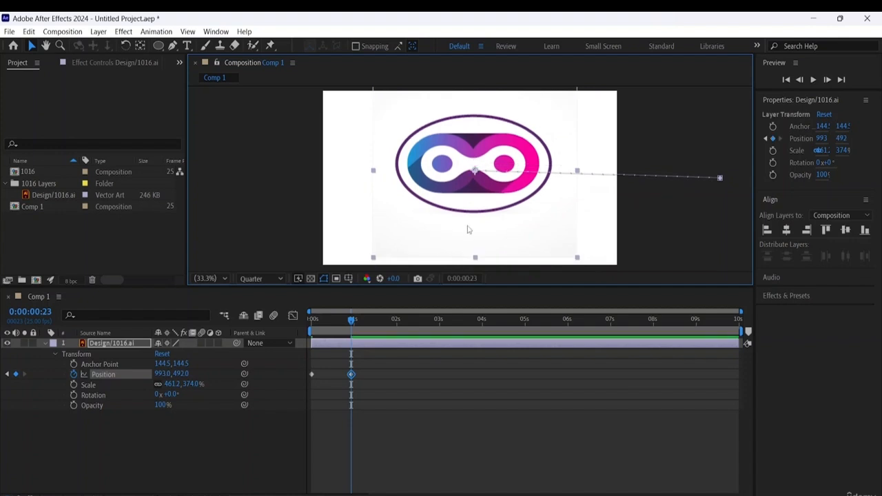
- Nudge the logo down to a Position of 993, 534 at the second keyframe
{"action": "key", "text": "Down"}
{"action": "key", "text": "Down"}
{"action": "key", "text": "Down"}
{"action": "key", "text": "Down"}
{"action": "key", "text": "Down"}
{"action": "key", "text": "Down"}
{"action": "key", "text": "Down"}
{"action": "key", "text": "Down"}
{"action": "key", "text": "Down"}
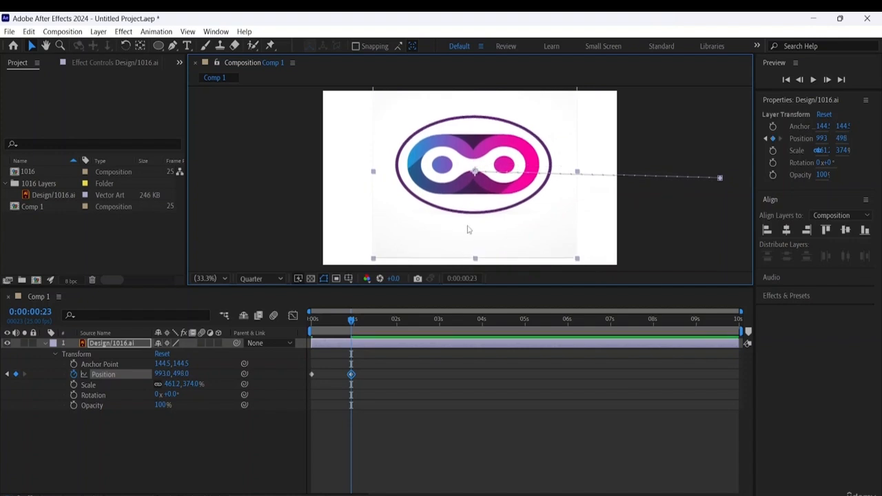
{"action": "key", "text": "Down"}
{"action": "key", "text": "Down"}
{"action": "key", "text": "Down"}
{"action": "key", "text": "Down"}
{"action": "key", "text": "Down"}
{"action": "key", "text": "Down"}
{"action": "key", "text": "Down"}
{"action": "key", "text": "Down"}
{"action": "key", "text": "Down"}
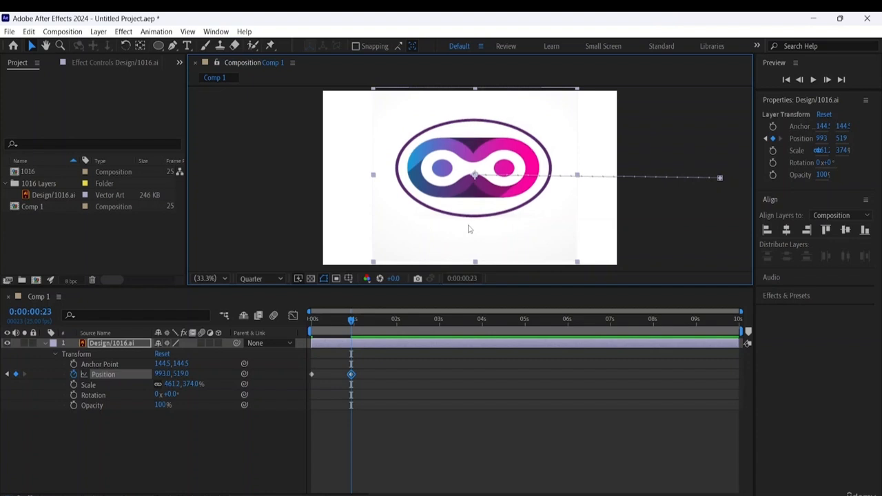
{"action": "key", "text": "Down"}
{"action": "key", "text": "Down"}
{"action": "key", "text": "Down"}
{"action": "key", "text": "Down"}
{"action": "key", "text": "Down"}
{"action": "key", "text": "Down"}
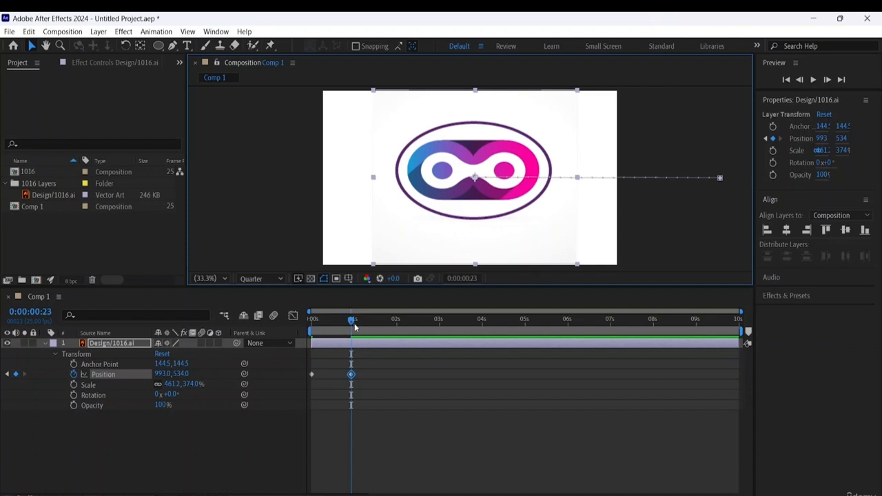
- Play back the logo's slide-in animation from 0:00:00:00
{"action": "left_click_drag", "start_coordinate": [351, 321], "coordinate": [312, 321]}
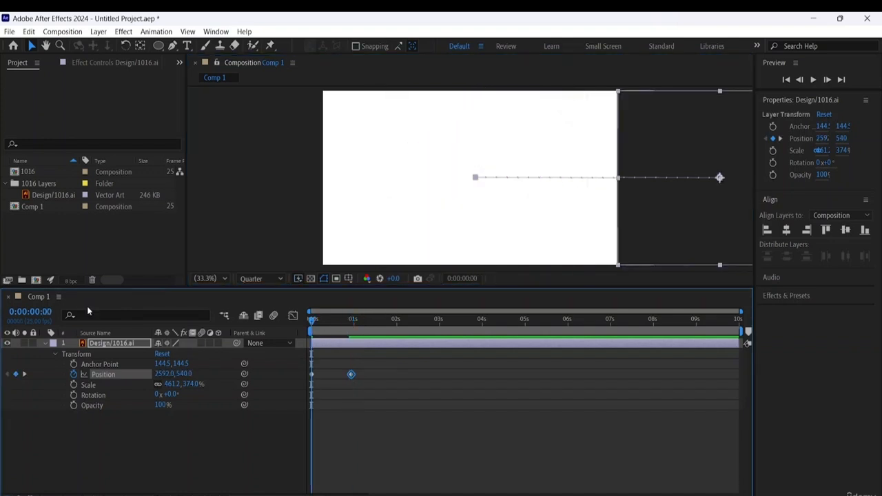
{"action": "key", "text": "space"}
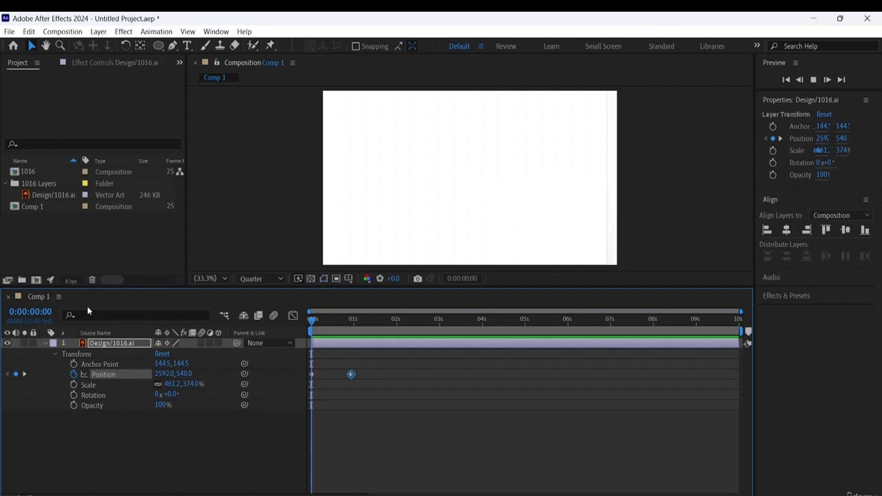
{"action": "key", "text": "space"}
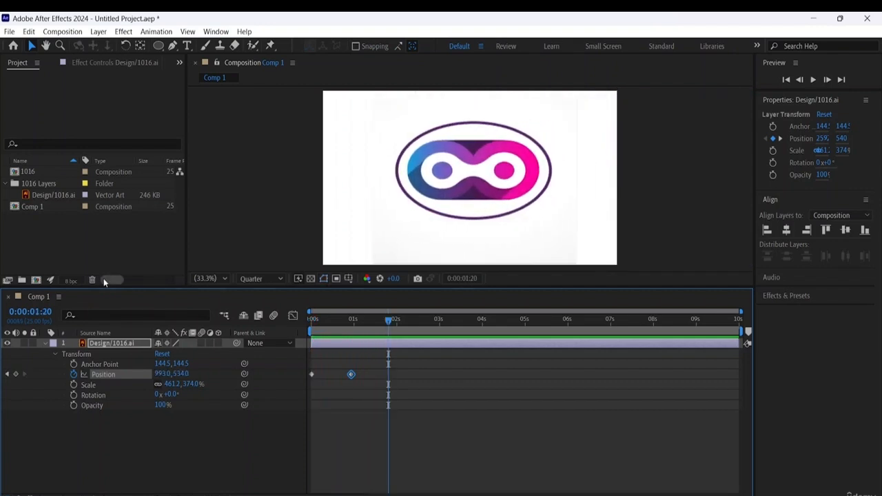
- With no layer selected, draw an ellipse of about 1353 × 714 px on a new shape layer over the logo and shift it slightly up
{"action": "left_click", "coordinate": [132, 435]}
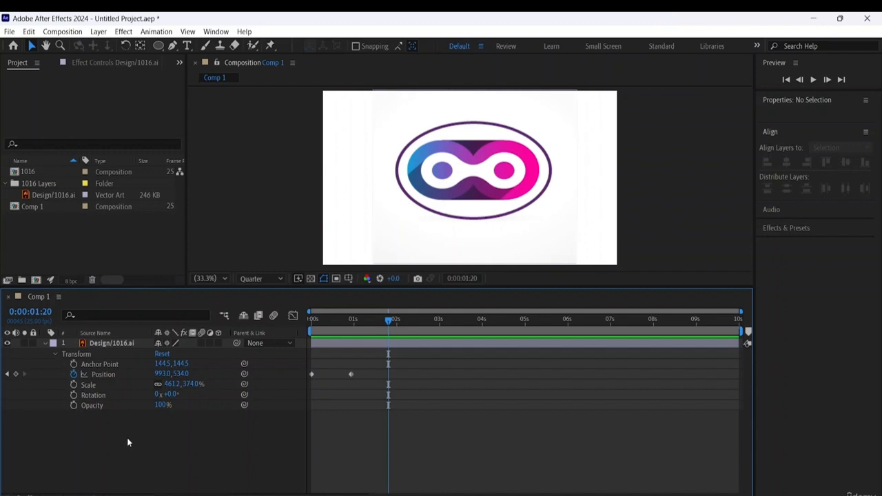
{"action": "left_click", "coordinate": [45, 342]}
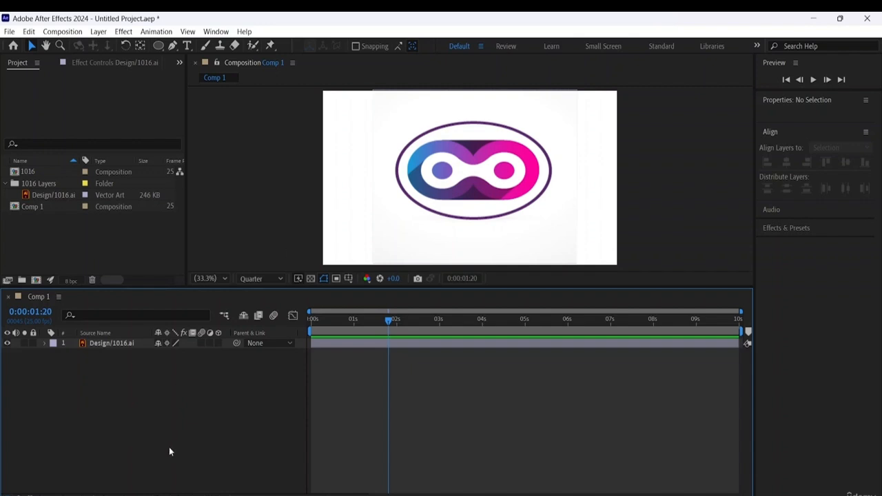
{"action": "left_click", "coordinate": [158, 45]}
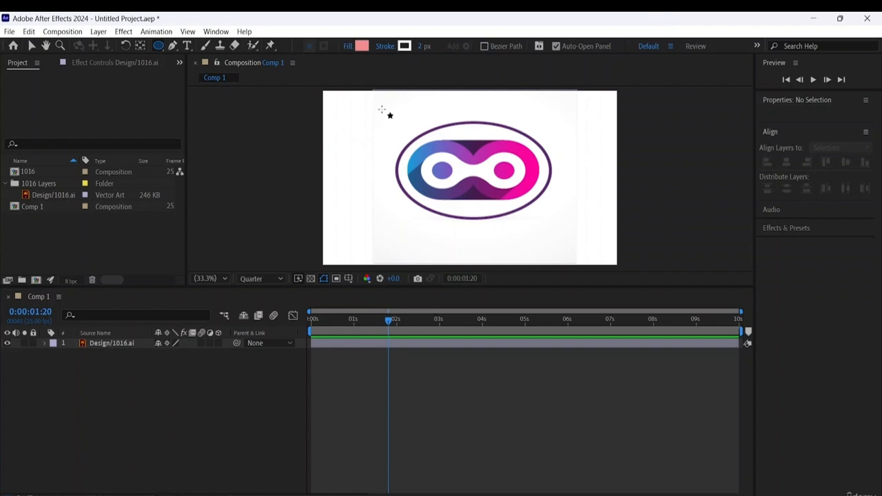
{"action": "mouse_move", "coordinate": [371, 118]}
{"action": "left_mouse_down"}
{"action": "mouse_move", "coordinate": [418, 177]}
{"action": "mouse_move", "coordinate": [560, 238]}
{"action": "mouse_move", "coordinate": [578, 231]}
{"action": "left_mouse_up"}
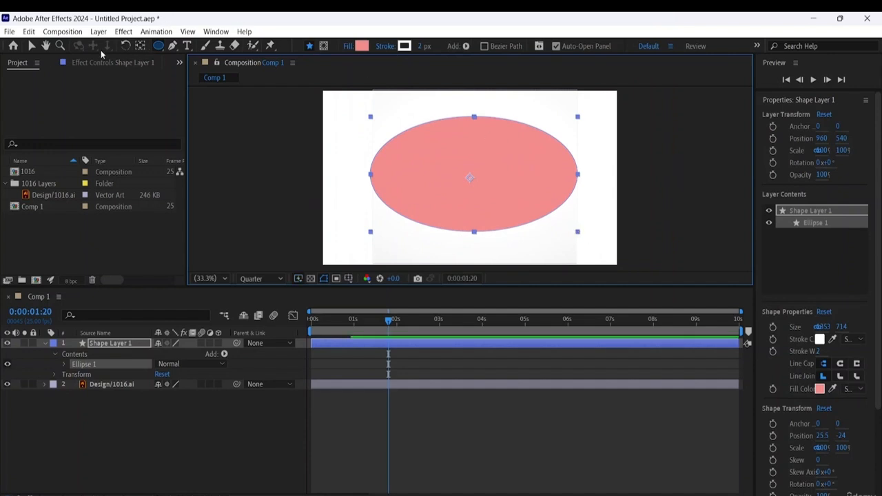
{"action": "left_click", "coordinate": [31, 46]}
{"action": "left_click_drag", "start_coordinate": [496, 156], "coordinate": [487, 137]}
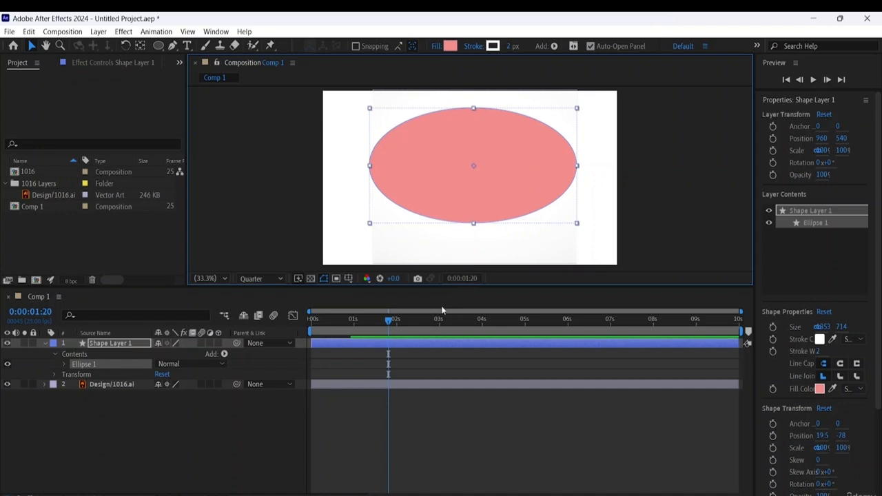
- Scrub through the first seconds to check the ellipse against the logo's slide-in, and return to 0:00:00:00
{"action": "left_click", "coordinate": [387, 321]}
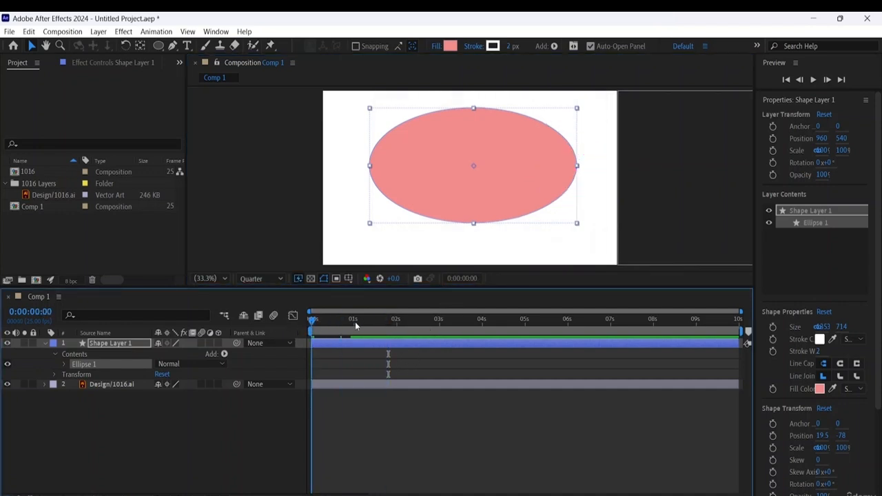
{"action": "left_click", "coordinate": [463, 322]}
{"action": "left_click_drag", "start_coordinate": [487, 333], "coordinate": [269, 288]}
{"action": "left_click_drag", "start_coordinate": [312, 309], "coordinate": [380, 319]}
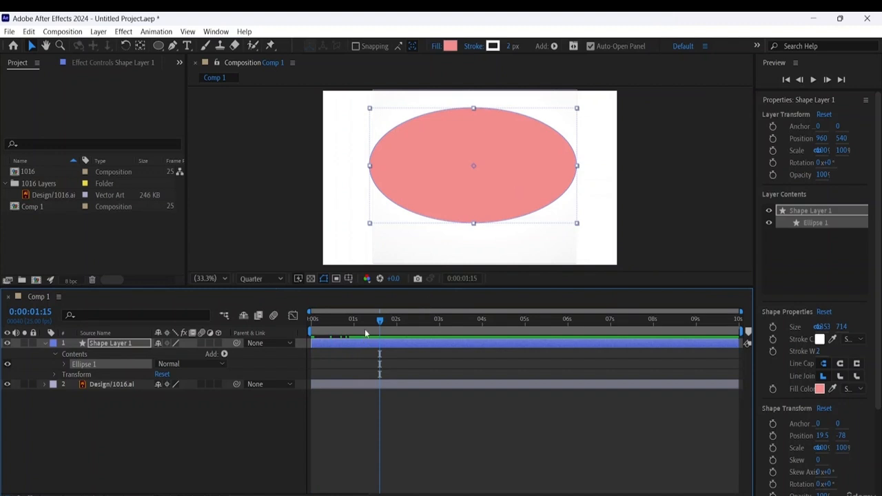
{"action": "left_click_drag", "start_coordinate": [381, 323], "coordinate": [199, 285]}
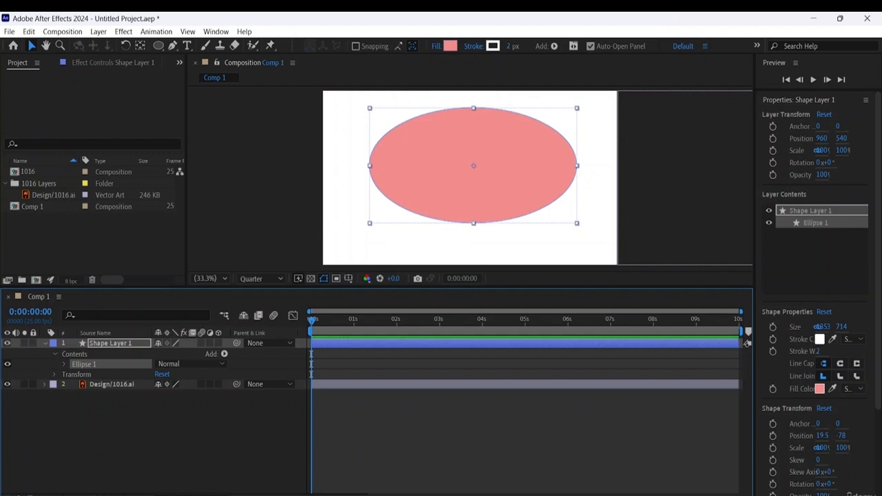
- Show the track matte options and set Shape Layer 1 as the track matte of the Design/1016.ai layer
{"action": "left_click", "coordinate": [184, 495]}
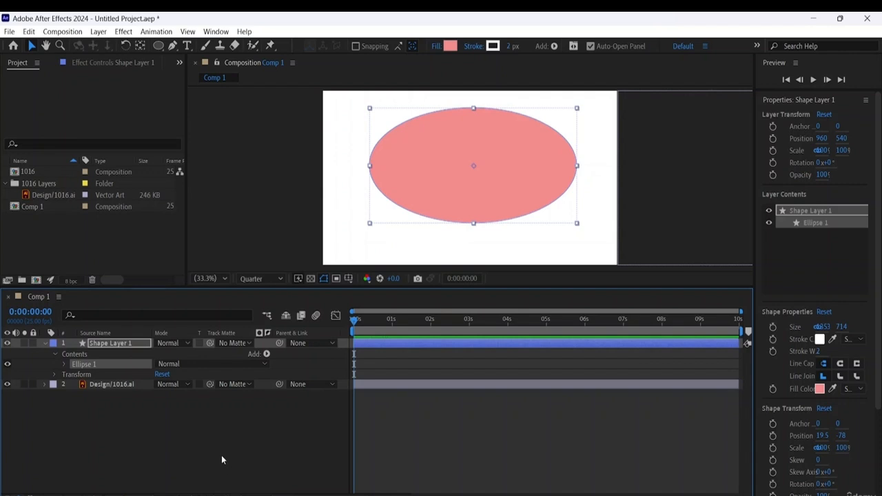
{"action": "left_click", "coordinate": [104, 386]}
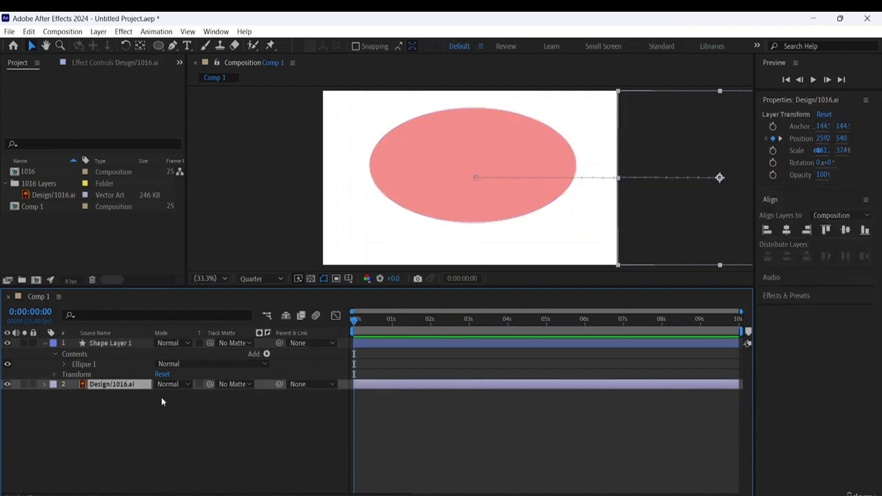
{"action": "left_click", "coordinate": [246, 385]}
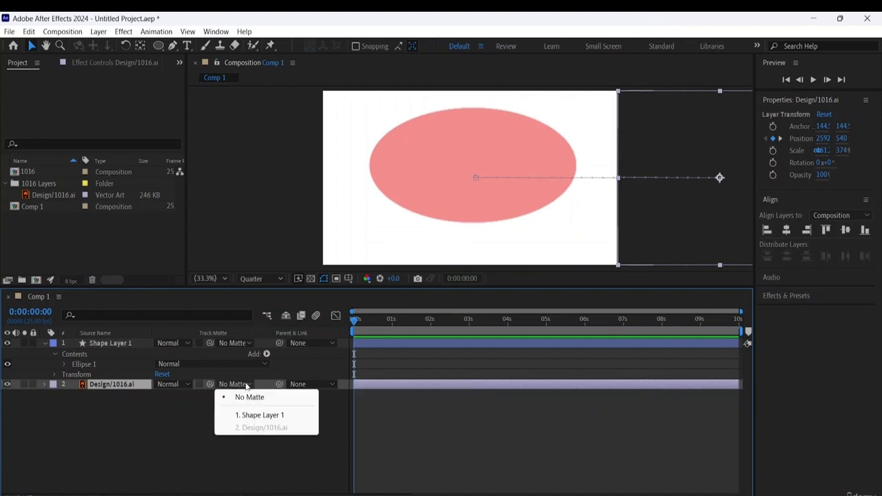
{"action": "left_click", "coordinate": [263, 415]}
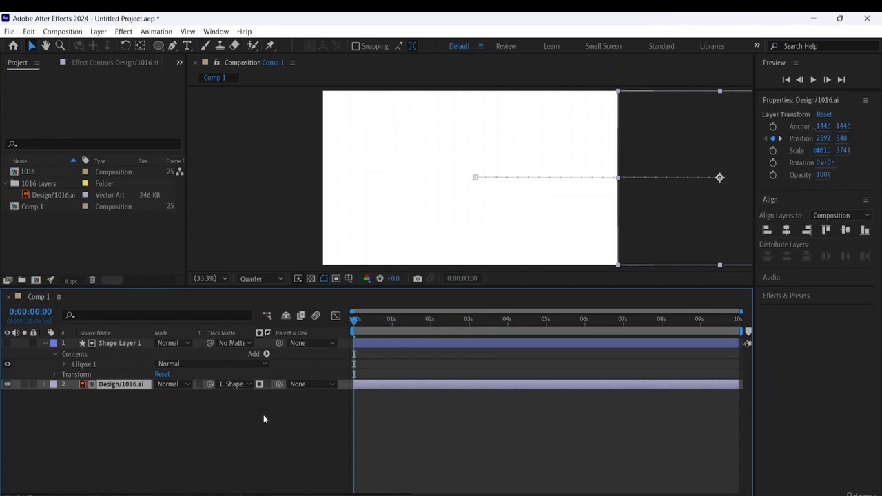
- Play back the matted animation from the start several times to examine how the logo is revealed inside the ellipse
{"action": "key", "text": "space"}
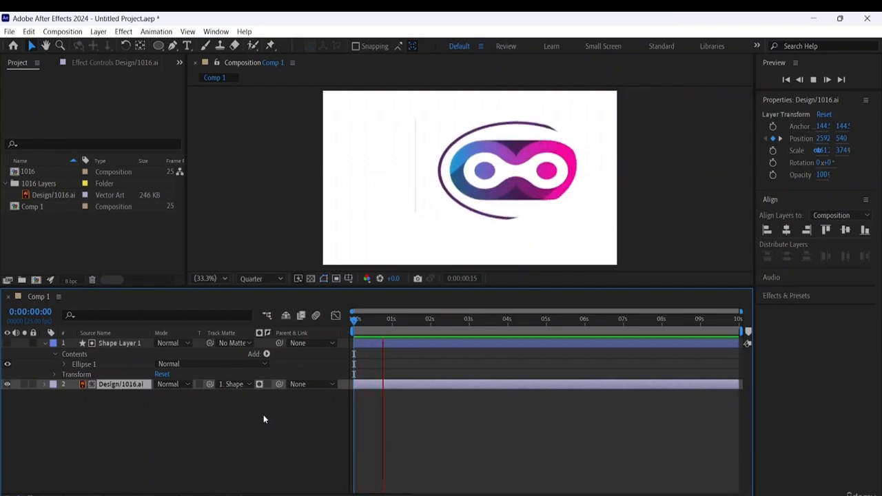
{"action": "key", "text": "space"}
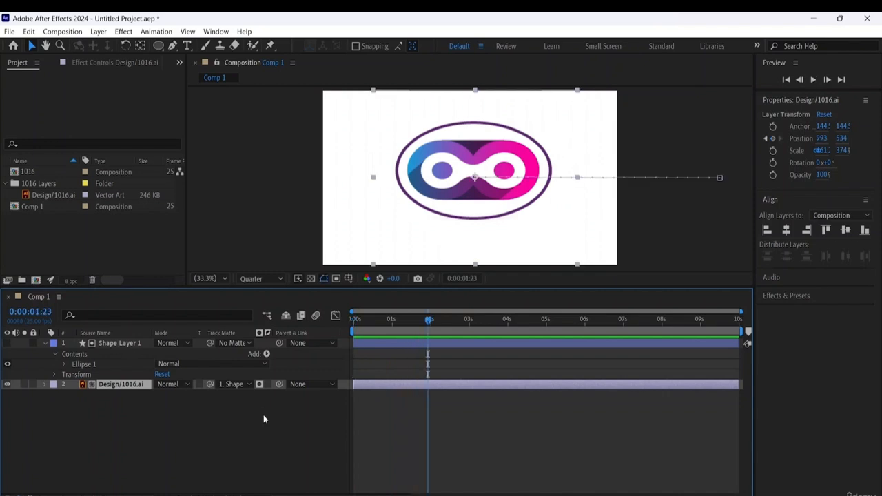
{"action": "left_click_drag", "start_coordinate": [428, 322], "coordinate": [116, 284]}
{"action": "key", "text": "space"}
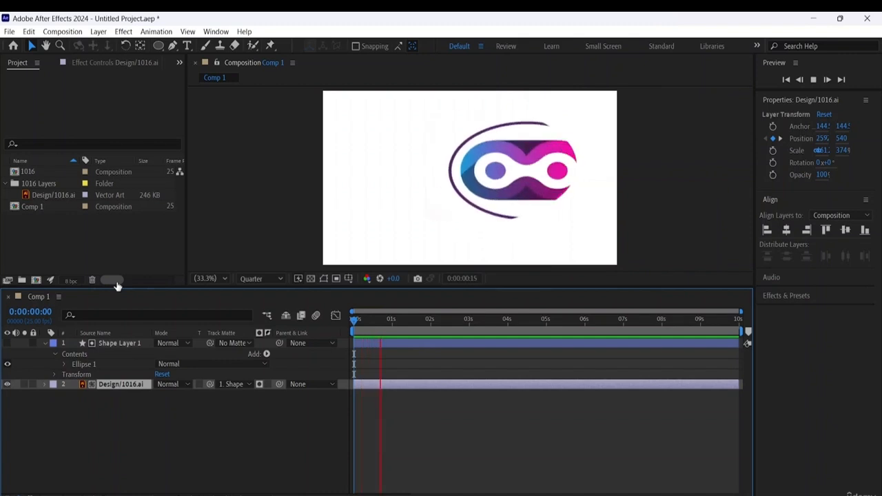
{"action": "key", "text": "space"}
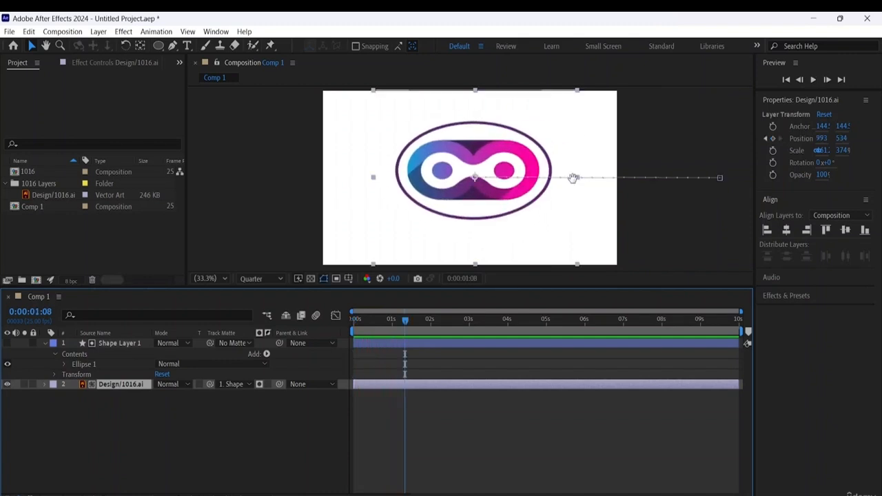
{"action": "key", "text": "space"}
{"action": "key", "text": "space"}
{"action": "key", "text": "space"}
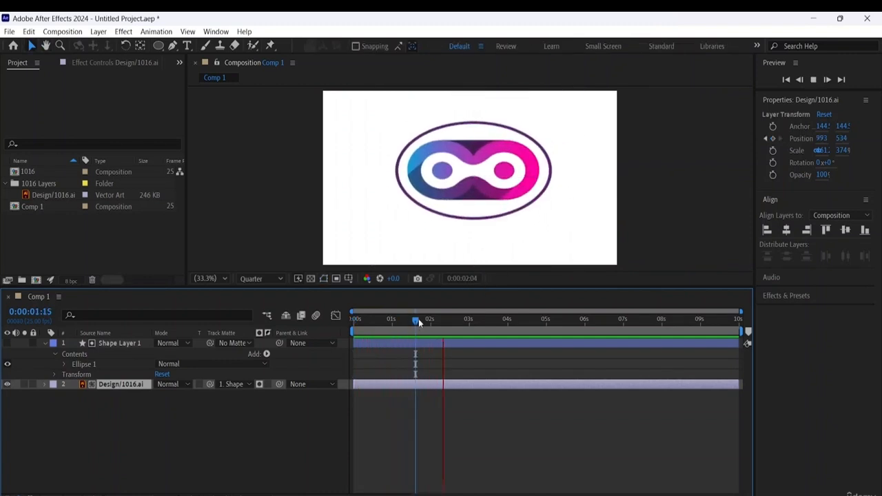
{"action": "key", "text": "space"}
{"action": "left_click_drag", "start_coordinate": [418, 319], "coordinate": [430, 319]}
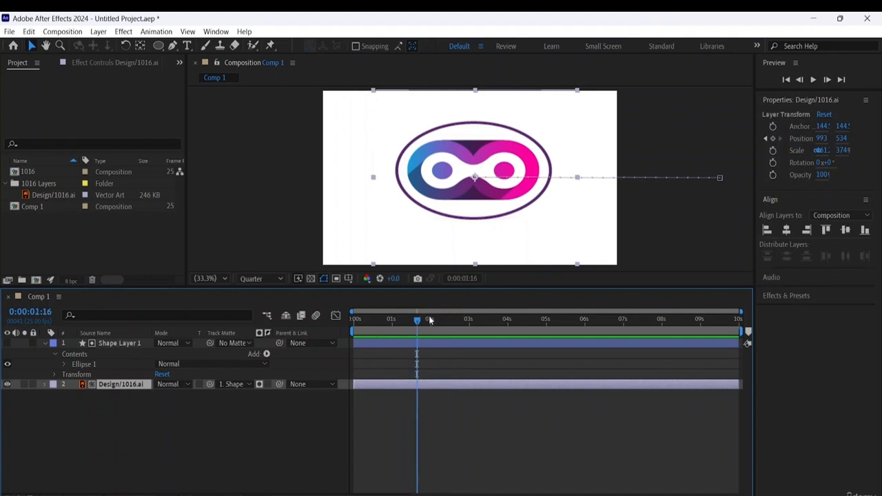
{"action": "left_click", "coordinate": [355, 320]}
{"action": "key", "text": "space"}
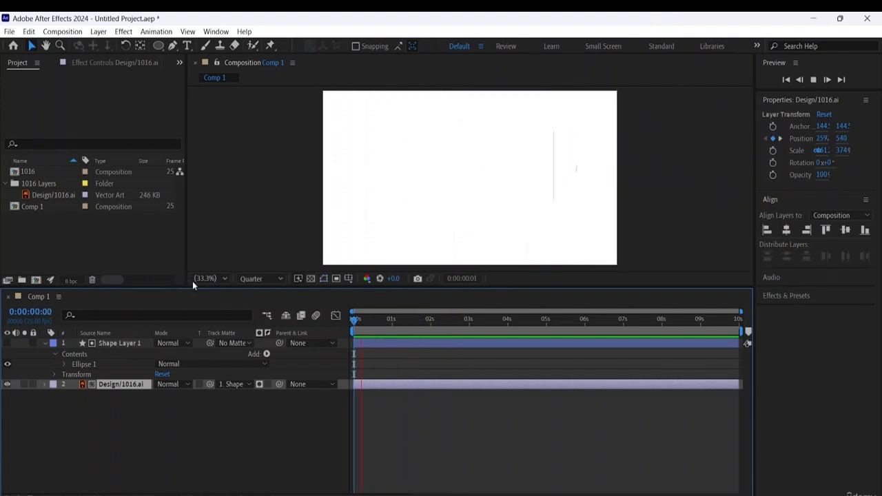
{"action": "key", "text": "space"}
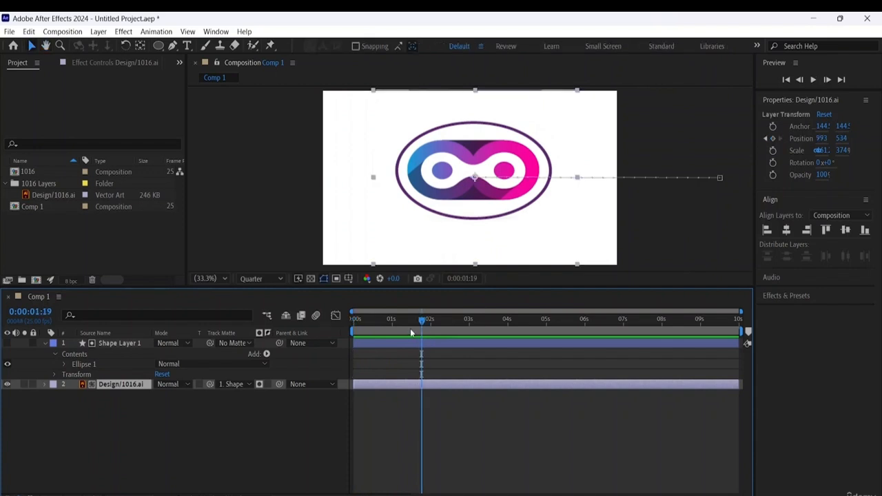
- Inspect how the matte clips the logo at 0:00:00:18 and play the animation on from that frame
{"action": "left_click_drag", "start_coordinate": [420, 320], "coordinate": [381, 314]}
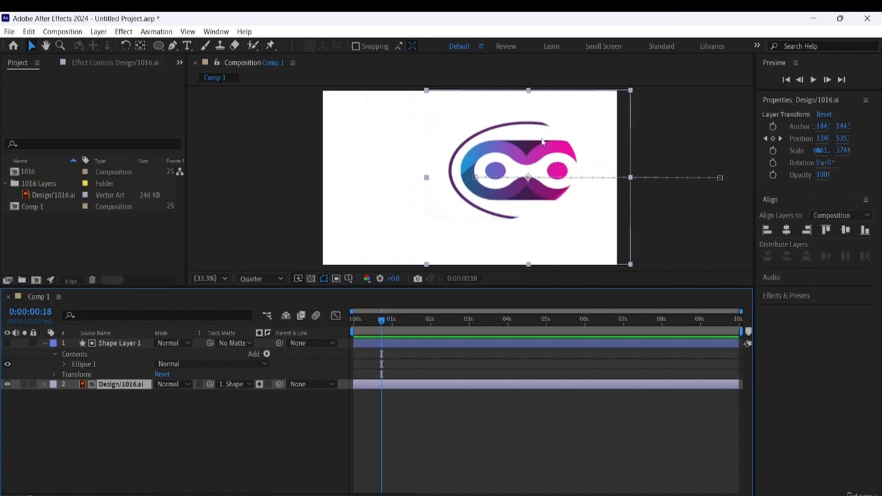
{"action": "key", "text": "space"}
{"action": "key", "text": "space"}
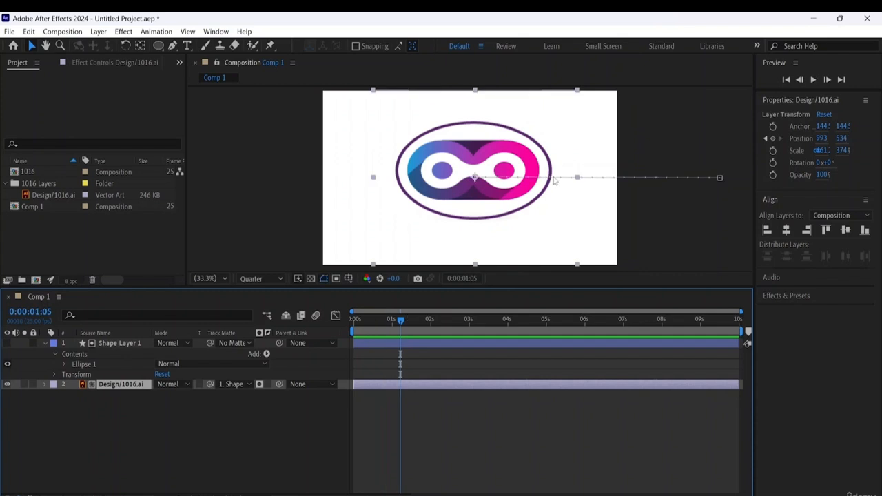
- Add a Position keyframe to the Design/1016.ai layer at 0:00:01:15 to hold the logo in place
{"action": "mouse_move", "coordinate": [401, 323]}
{"action": "left_mouse_down"}
{"action": "mouse_move", "coordinate": [393, 321]}
{"action": "mouse_move", "coordinate": [416, 332]}
{"action": "left_mouse_up"}
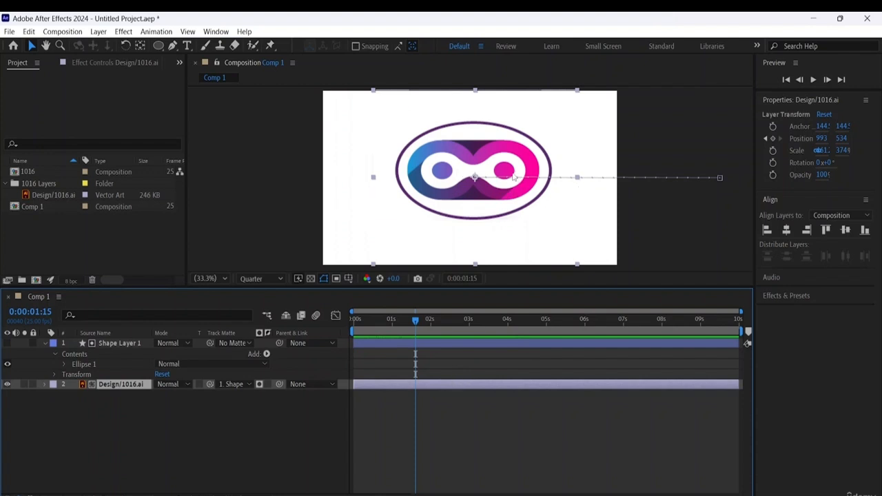
{"action": "left_click", "coordinate": [43, 384]}
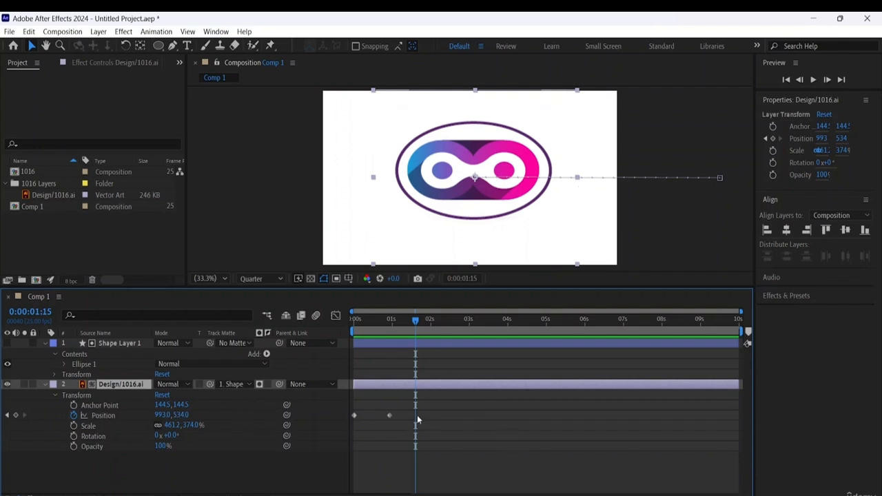
{"action": "left_click", "coordinate": [15, 415]}
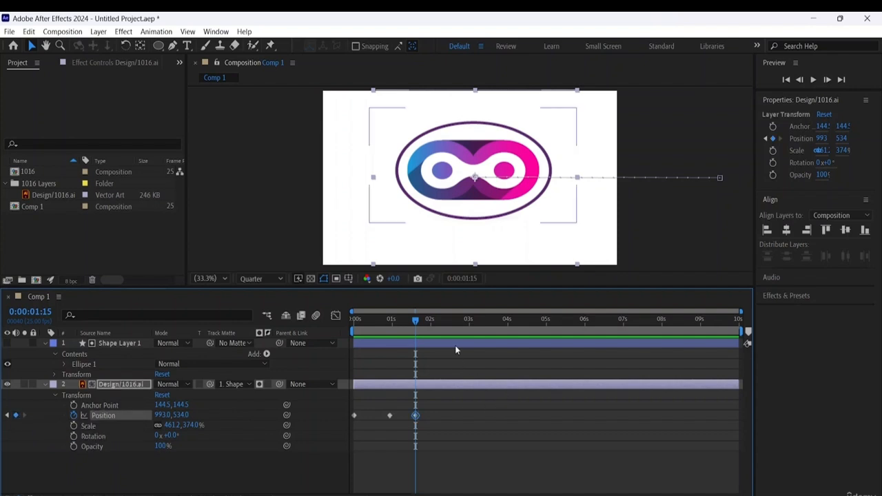
- At 0:00:02:00, move the logo horizontally out past the ellipse's left edge, to a Position of about -265, 534
{"action": "left_click_drag", "start_coordinate": [426, 329], "coordinate": [430, 328]}
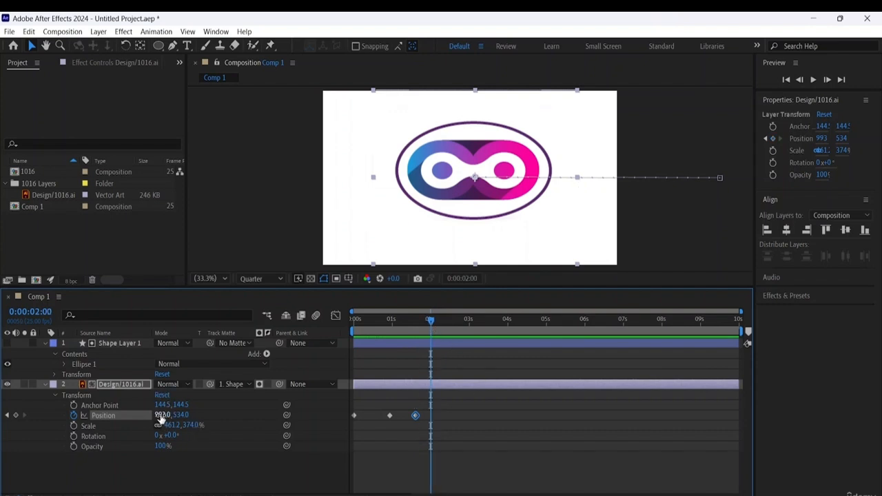
{"action": "left_click_drag", "start_coordinate": [160, 415], "coordinate": [2, 390]}
{"action": "left_click_drag", "start_coordinate": [169, 416], "coordinate": [5, 430]}
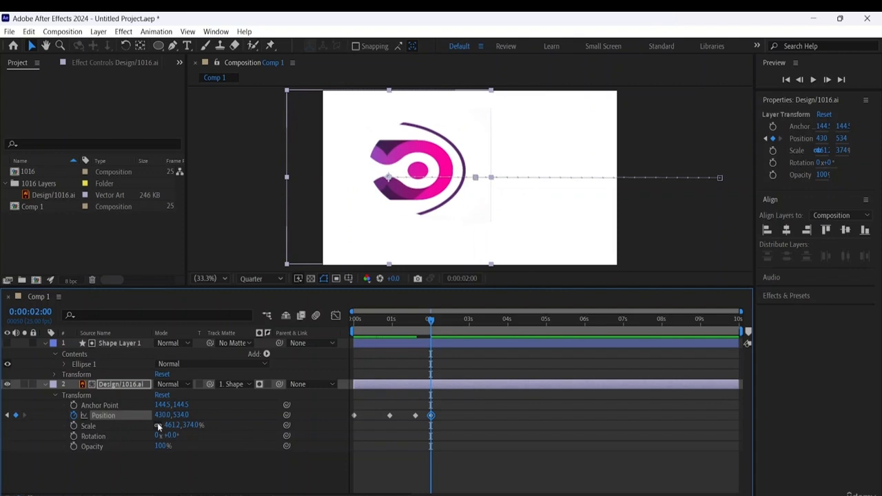
{"action": "left_click_drag", "start_coordinate": [167, 416], "coordinate": [7, 420]}
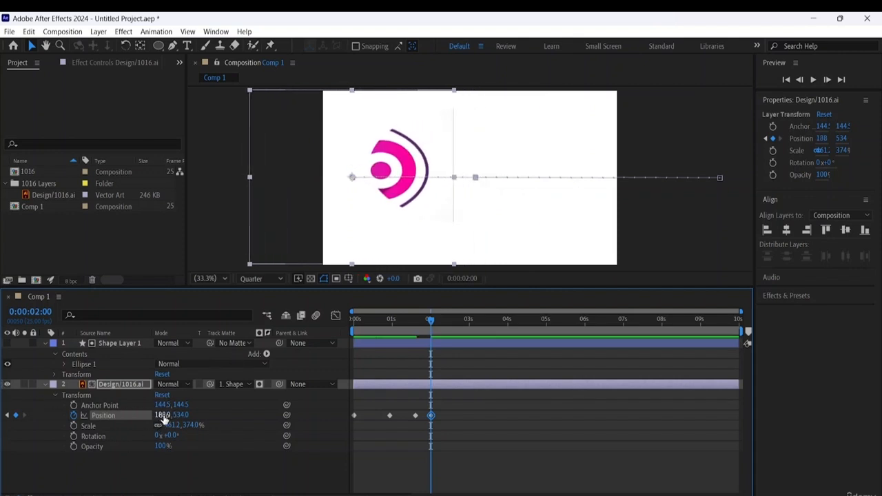
{"action": "left_click_drag", "start_coordinate": [149, 415], "coordinate": [74, 416]}
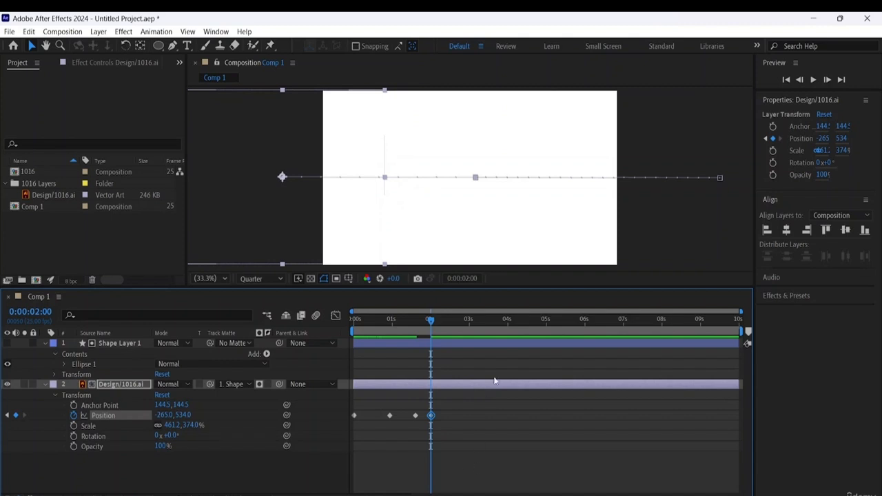
- Play back the full animation from 0:00:00:00 to check the logo sliding in, holding and sliding out
{"action": "left_click_drag", "start_coordinate": [430, 322], "coordinate": [76, 298]}
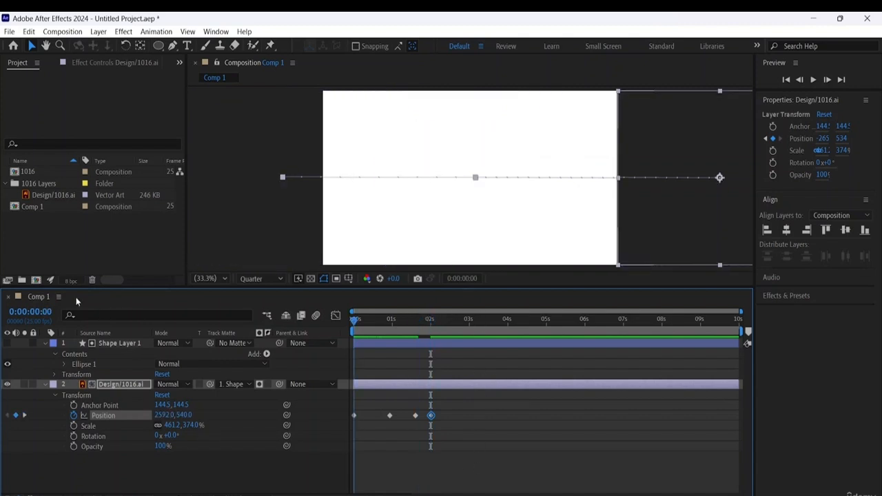
{"action": "key", "text": "space"}
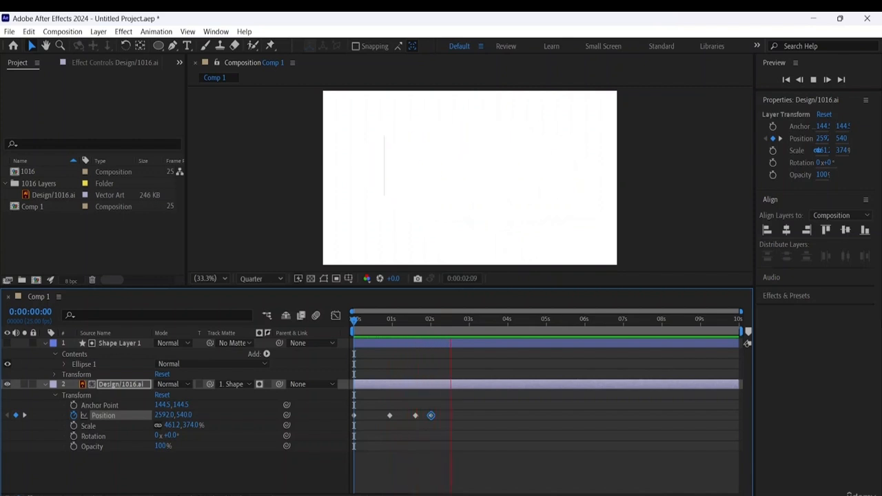
{"action": "key", "text": "space"}
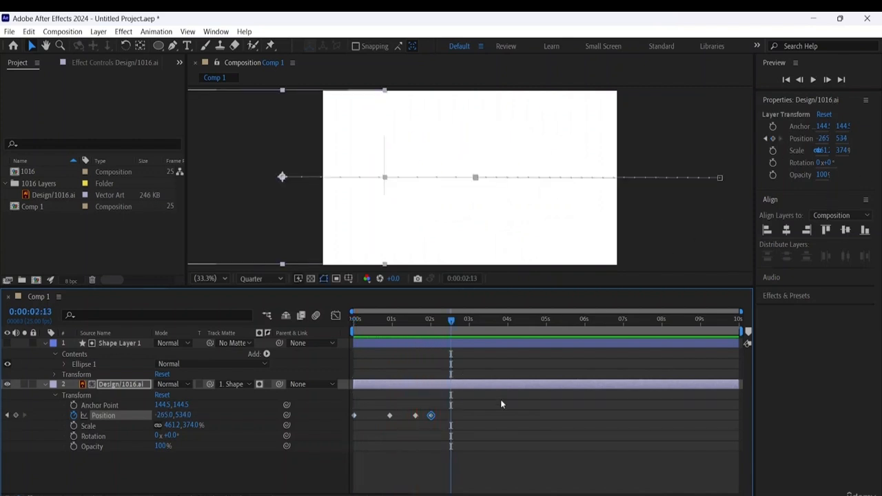
- At 0:00:02:00, move the logo farther left outside the composition, to a Position of about -421, 534
{"action": "mouse_move", "coordinate": [425, 326]}
{"action": "left_mouse_down"}
{"action": "mouse_move", "coordinate": [405, 327]}
{"action": "mouse_move", "coordinate": [431, 331]}
{"action": "left_mouse_up"}
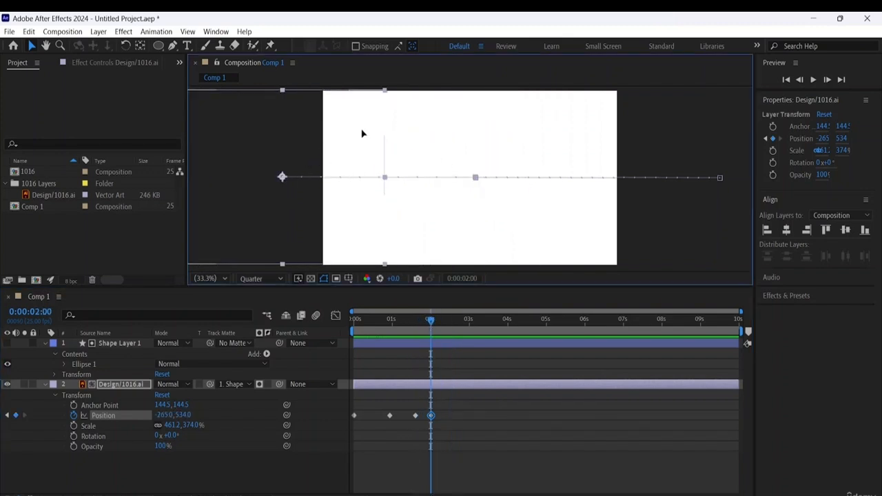
{"action": "left_click_drag", "start_coordinate": [362, 134], "coordinate": [334, 126]}
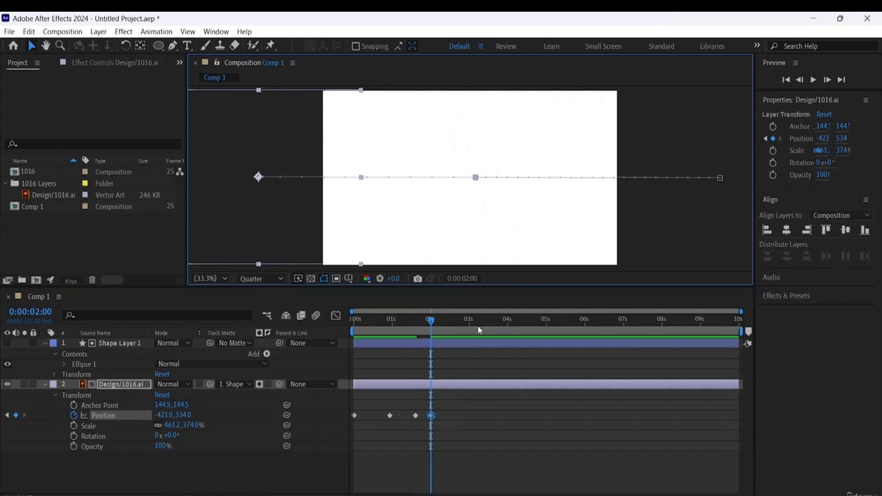
- Play the animation from 0:00:00:00 to check how the logo slides out with its adjusted end position
{"action": "left_click", "coordinate": [431, 322]}
{"action": "key", "text": "Home"}
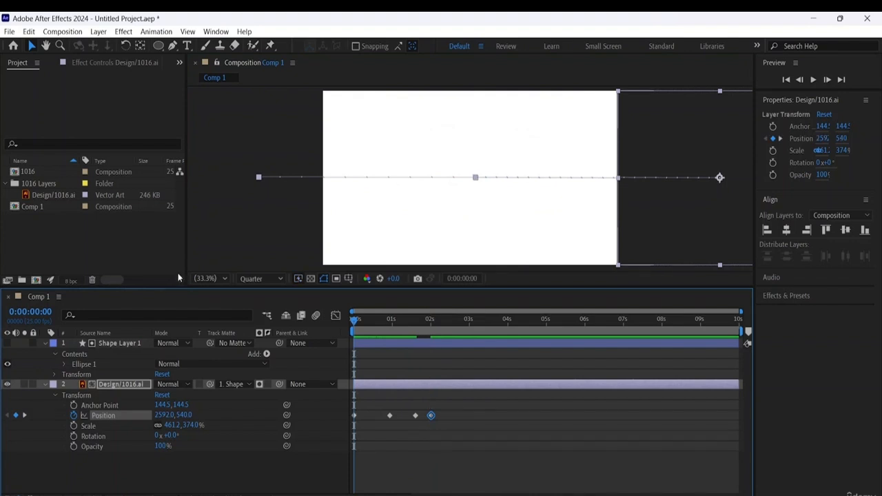
{"action": "key", "text": "space"}
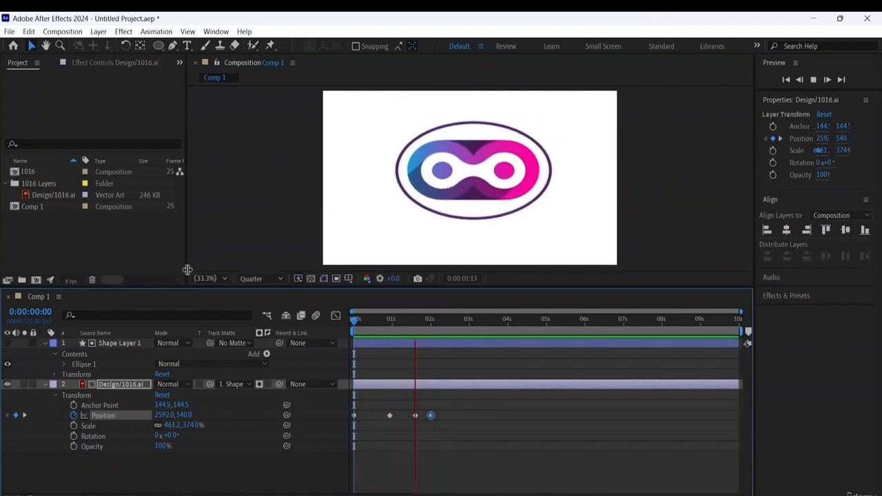
{"action": "key", "text": "space"}
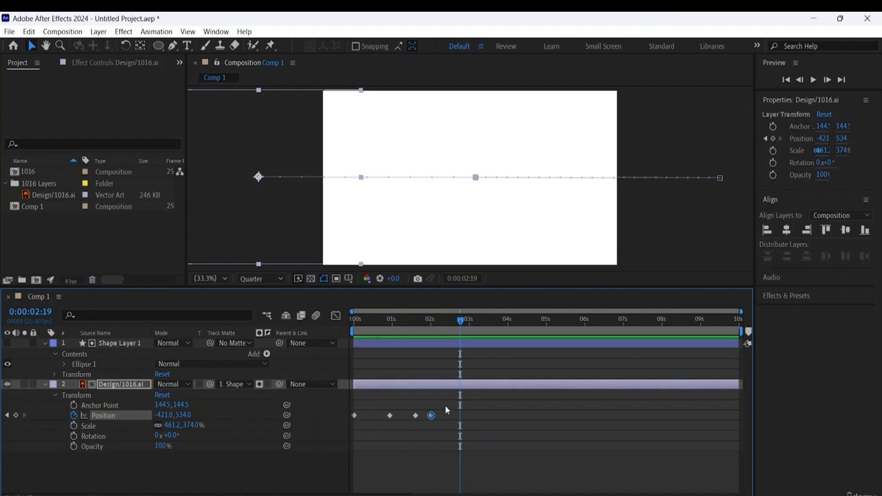
- Copy all four Position keyframes of the Design/1016.ai layer and paste them at 0:00:02:18 to repeat the slide animation
{"action": "left_click_drag", "start_coordinate": [445, 407], "coordinate": [351, 423]}
{"action": "right_click", "coordinate": [415, 419]}
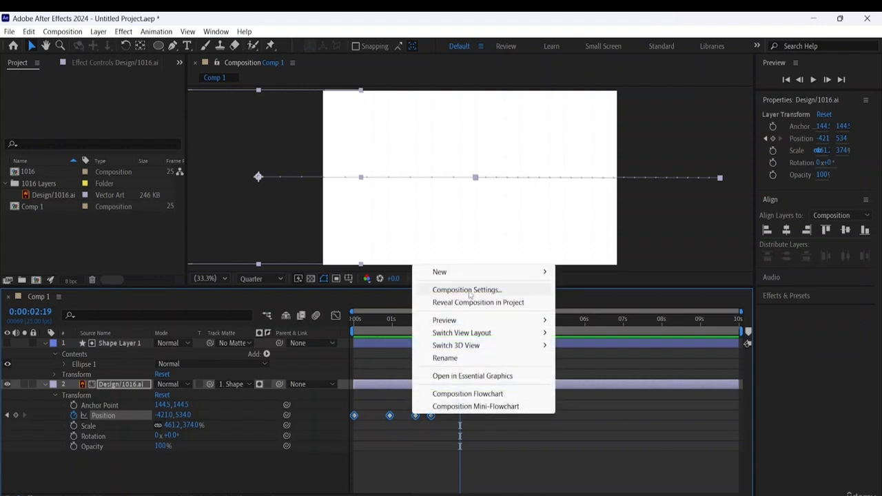
{"action": "left_click", "coordinate": [31, 32]}
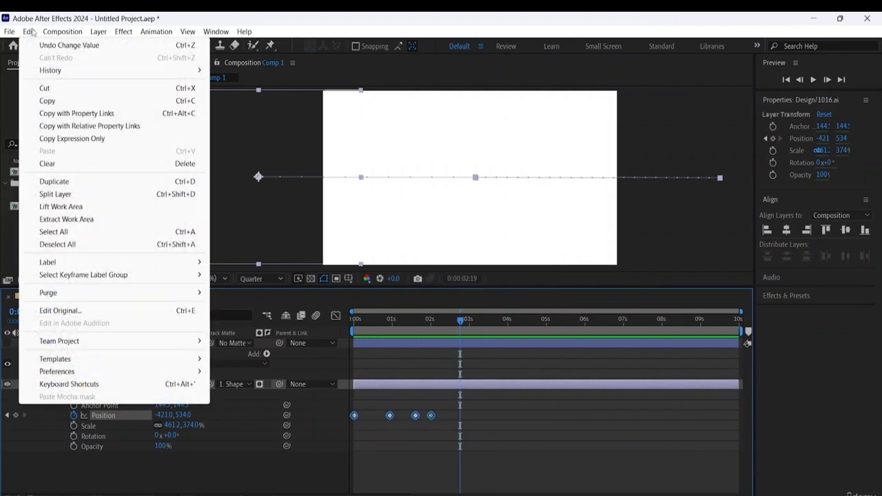
{"action": "left_click", "coordinate": [53, 104]}
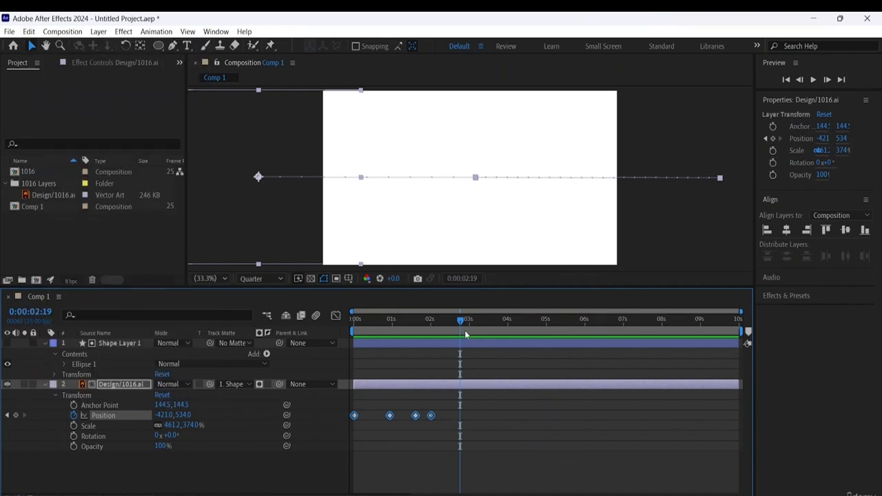
{"action": "mouse_move", "coordinate": [461, 323]}
{"action": "left_mouse_down"}
{"action": "mouse_move", "coordinate": [448, 324]}
{"action": "mouse_move", "coordinate": [459, 334]}
{"action": "left_mouse_up"}
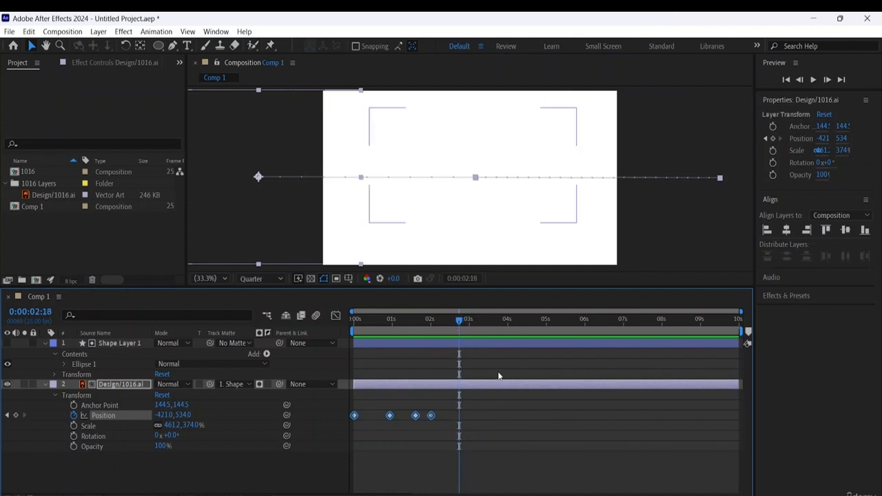
{"action": "left_click", "coordinate": [30, 32]}
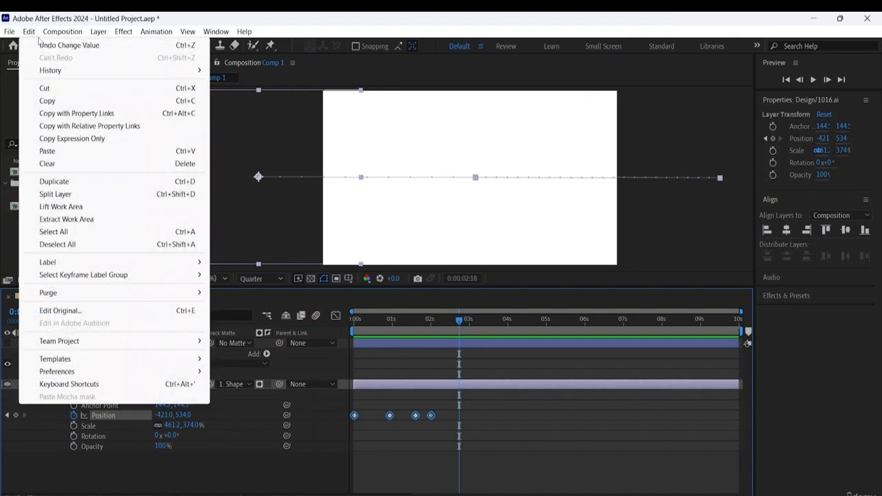
{"action": "left_click", "coordinate": [57, 151]}
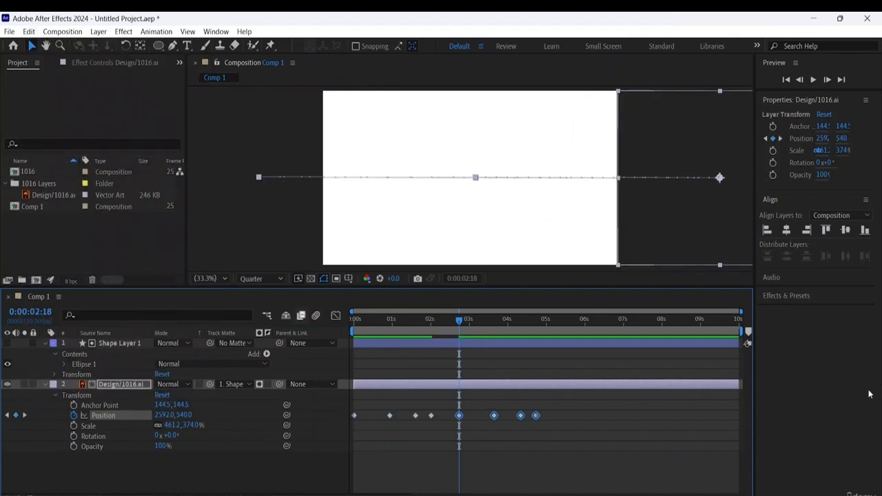
- Play the composition from 0:00:00:00 to review both passes of the logo animation, and return to the first frame
{"action": "key", "text": "Home"}
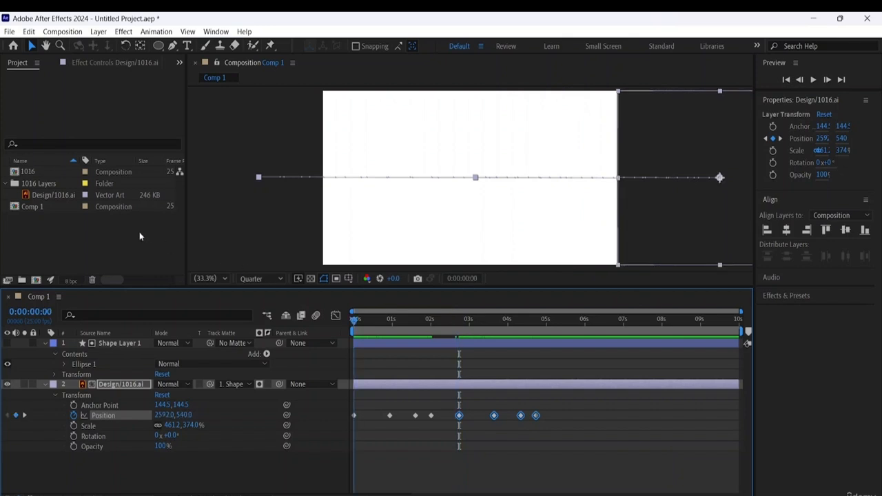
{"action": "key", "text": "space"}
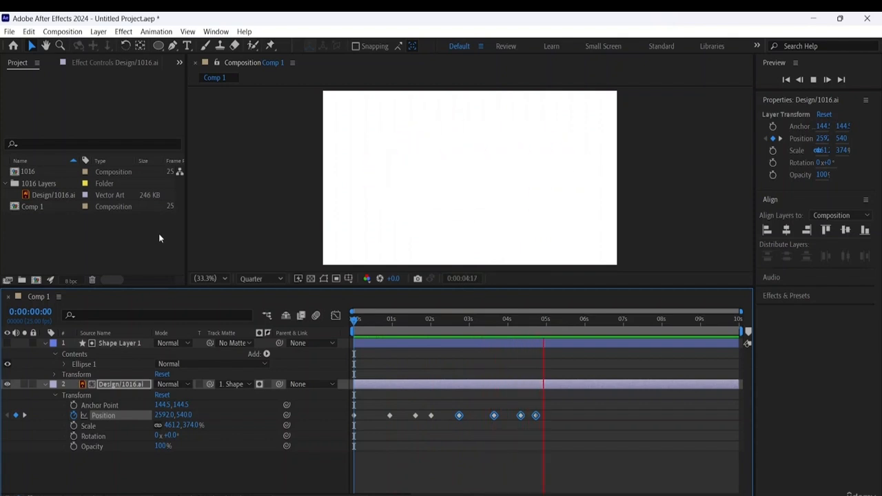
{"action": "key", "text": "space"}
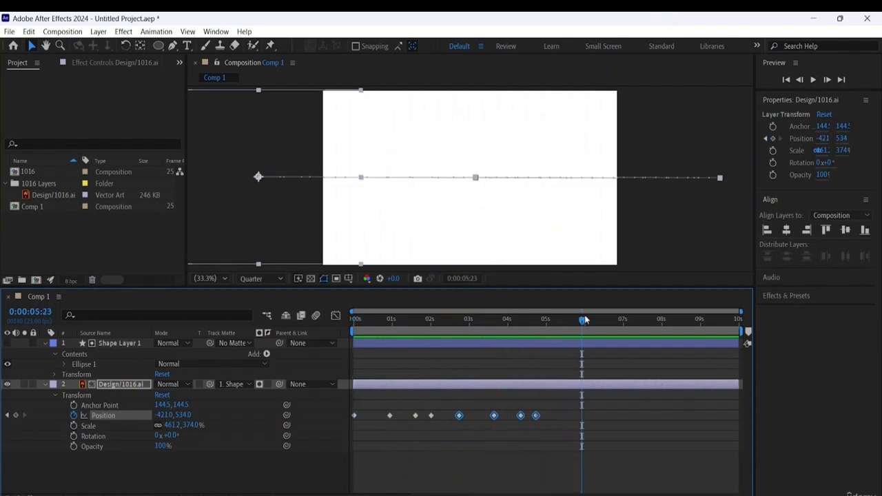
{"action": "key", "text": "Home"}
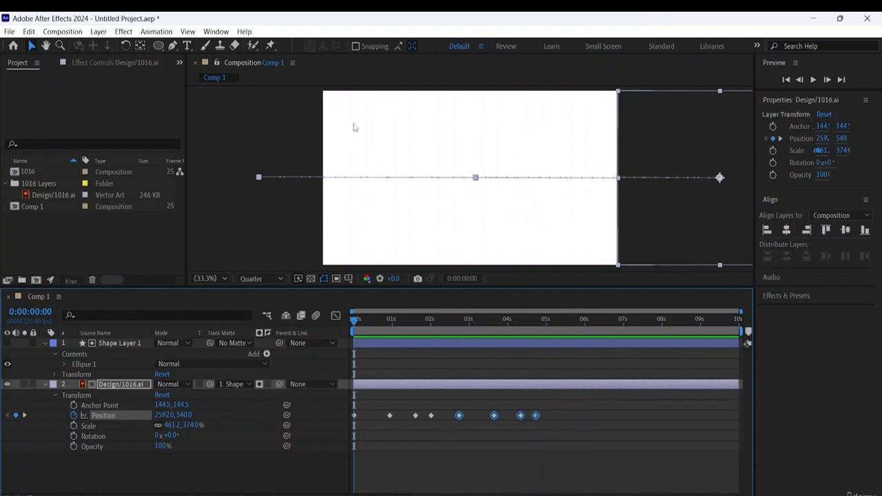
- Deselect the logo layer and collapse the Transform properties of Design/1016.ai and the Ellipse 1 group of Shape Layer 1
{"action": "left_click", "coordinate": [337, 94]}
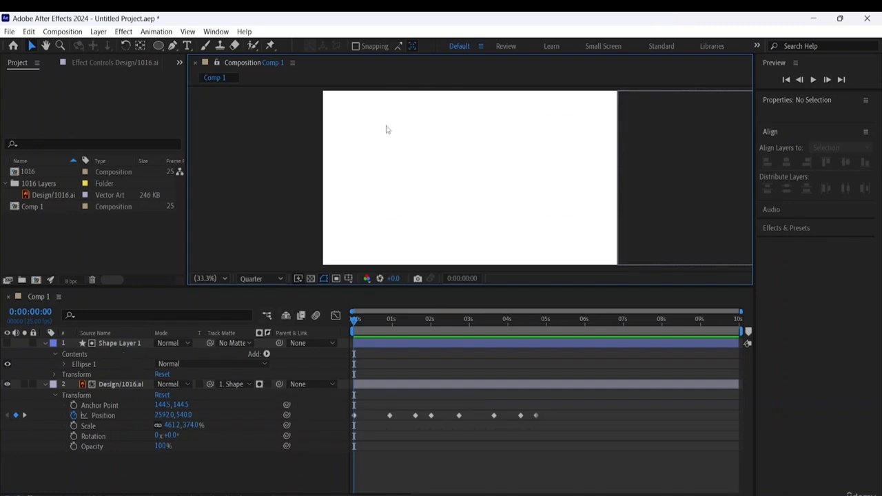
{"action": "left_click", "coordinate": [56, 394]}
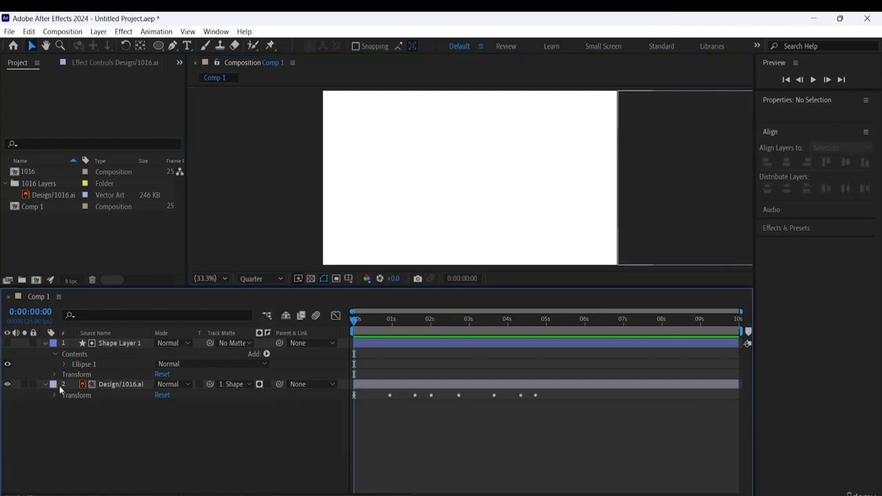
{"action": "left_click", "coordinate": [66, 364]}
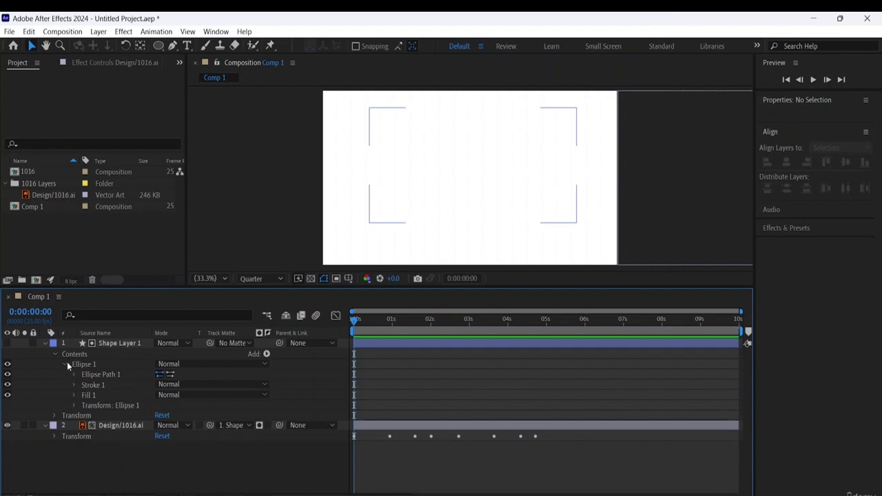
{"action": "left_click", "coordinate": [66, 363]}
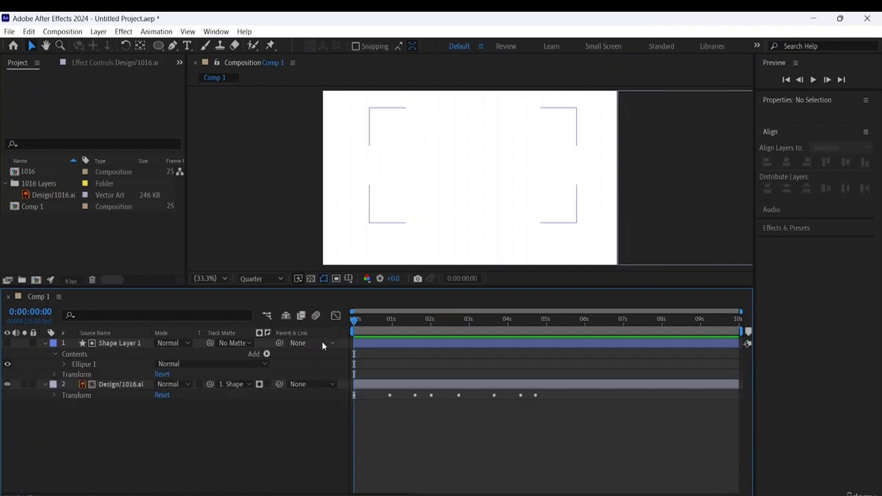